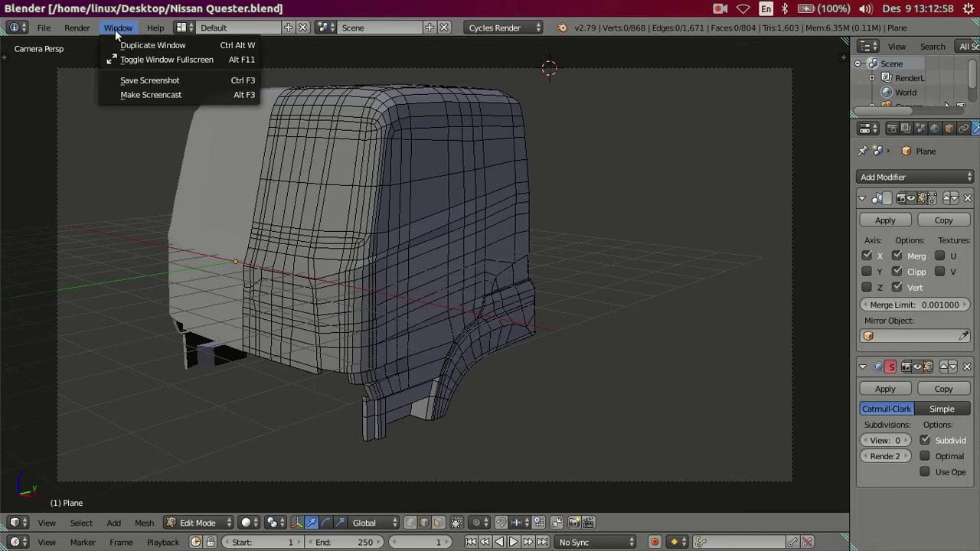
# - Go fullscreen and compare the cab in wireframe against the right-side reference photo
pyautogui.click(134, 58)
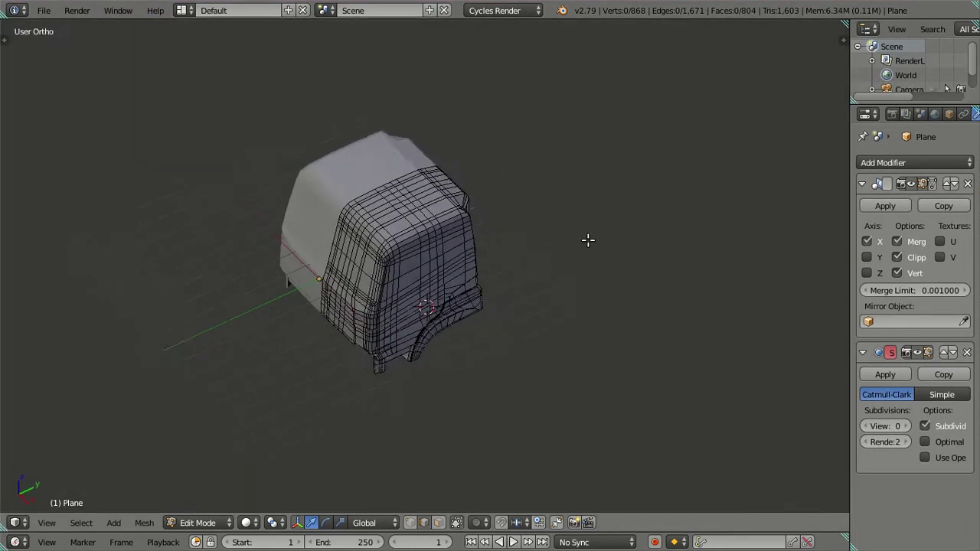
pyautogui.moveTo(622, 177)
pyautogui.mouseDown(button='middle')
pyautogui.moveTo(485, 215)
pyautogui.moveTo(586, 276)
pyautogui.moveTo(516, 242)
pyautogui.moveTo(482, 249)
pyautogui.moveTo(508, 271)
pyautogui.moveTo(502, 244)
pyautogui.moveTo(616, 230)
pyautogui.mouseUp(button='middle')
pyautogui.scroll(3, 485, 215)
pyautogui.press('KP_3')
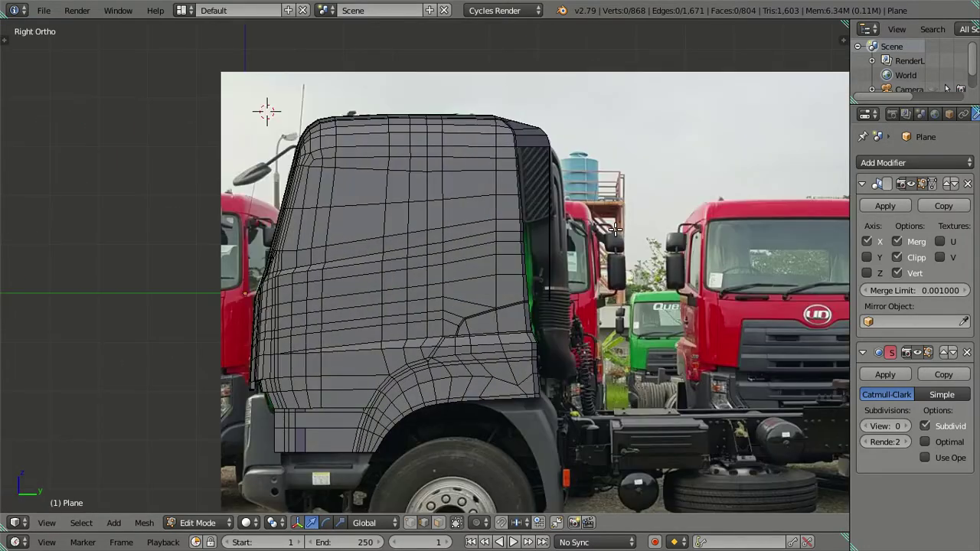
pyautogui.press('z')
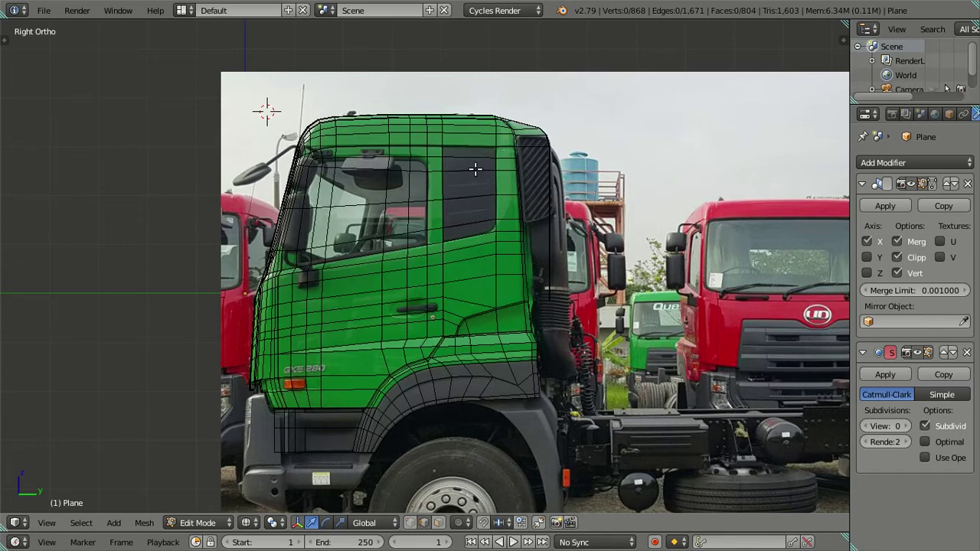
pyautogui.rightClick(474, 168)
pyautogui.press('z')
# - Settle on a zoomed-in back orthographic view with the properties sidebar showing
pyautogui.moveTo(467, 167)
pyautogui.mouseDown(button='middle')
pyautogui.moveTo(560, 234)
pyautogui.moveTo(485, 234)
pyautogui.moveTo(456, 222)
pyautogui.mouseUp(button='middle')
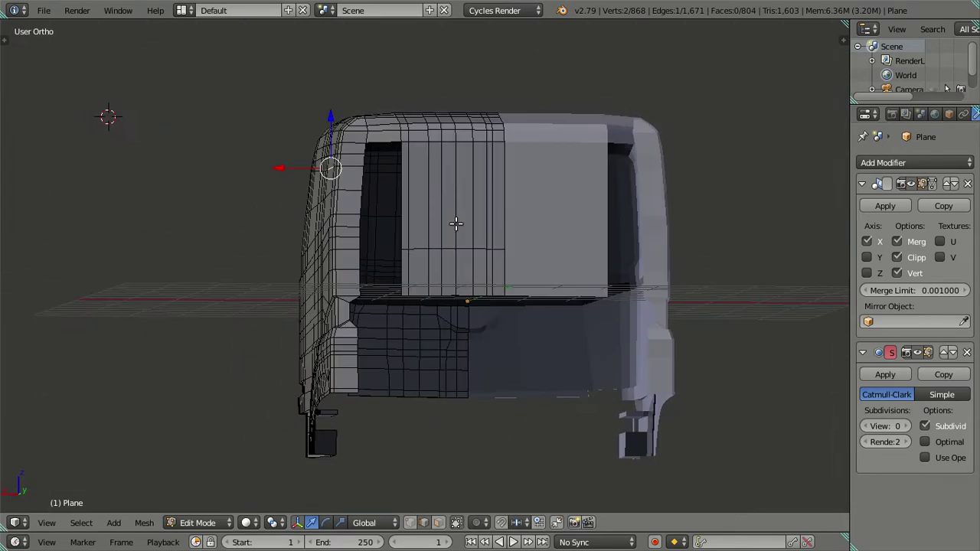
pyautogui.press('ctrl+KP_1')
pyautogui.scroll(-1, 452, 215)
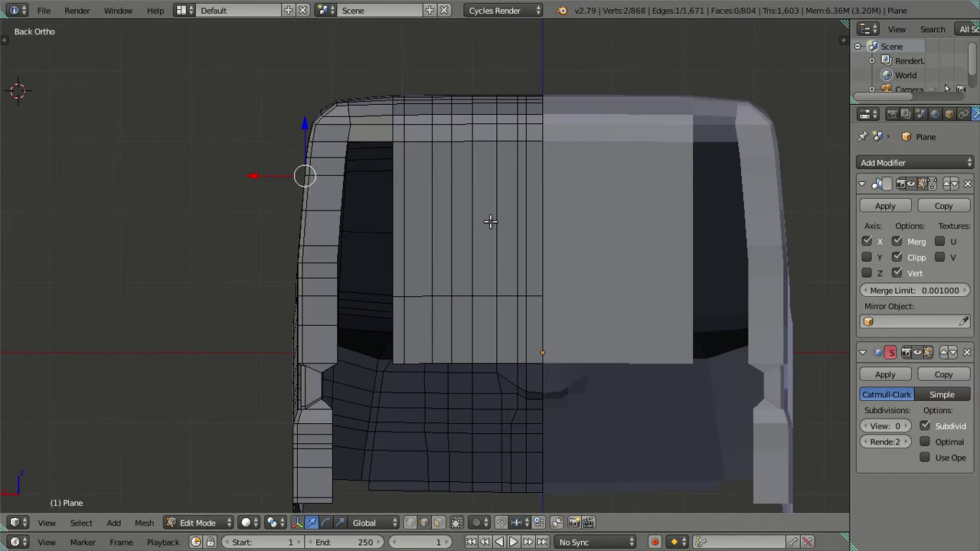
pyautogui.press('n')
pyautogui.scroll(1, 470, 216)
pyautogui.scroll(2, 263, 181)
# - Switch to vertex selection and read the back-window edge vertex's height, Z 2.52168
pyautogui.rightClick(176, 130)
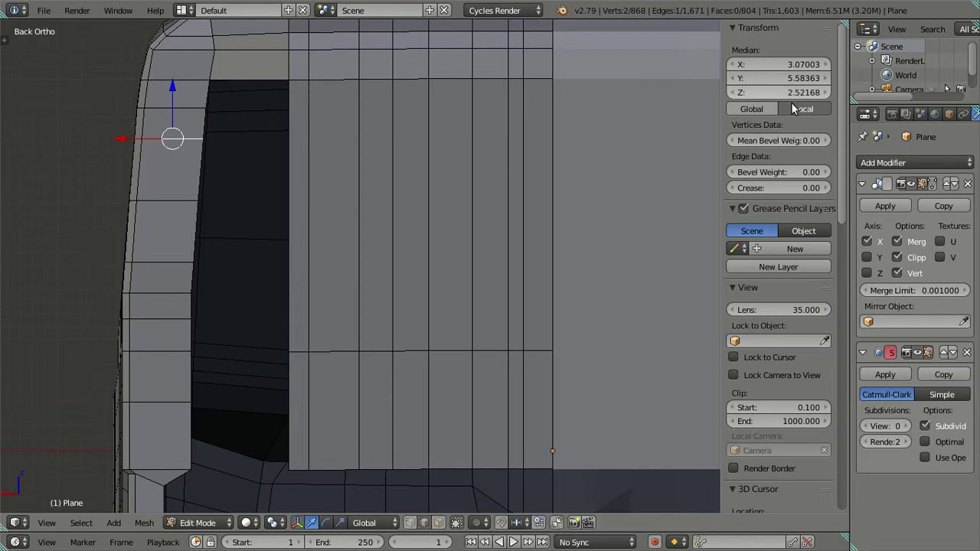
pyautogui.hotkey('ctrl', 'Tab')
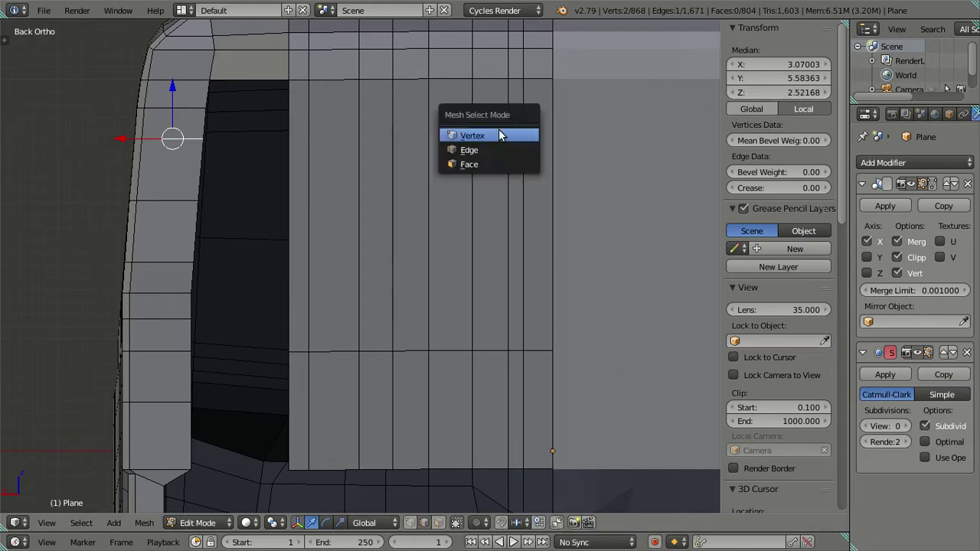
pyautogui.click(459, 133)
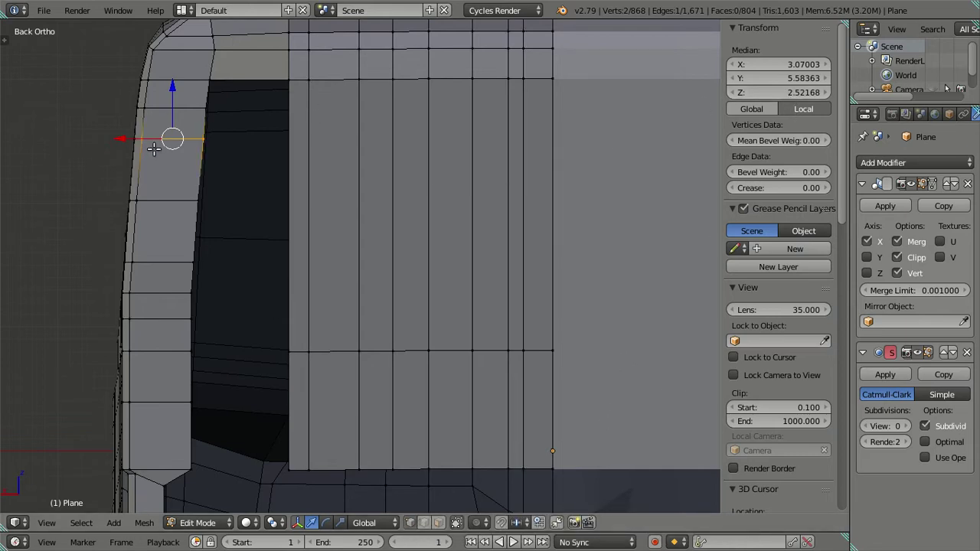
pyautogui.rightClick(203, 139)
pyautogui.click(770, 92)
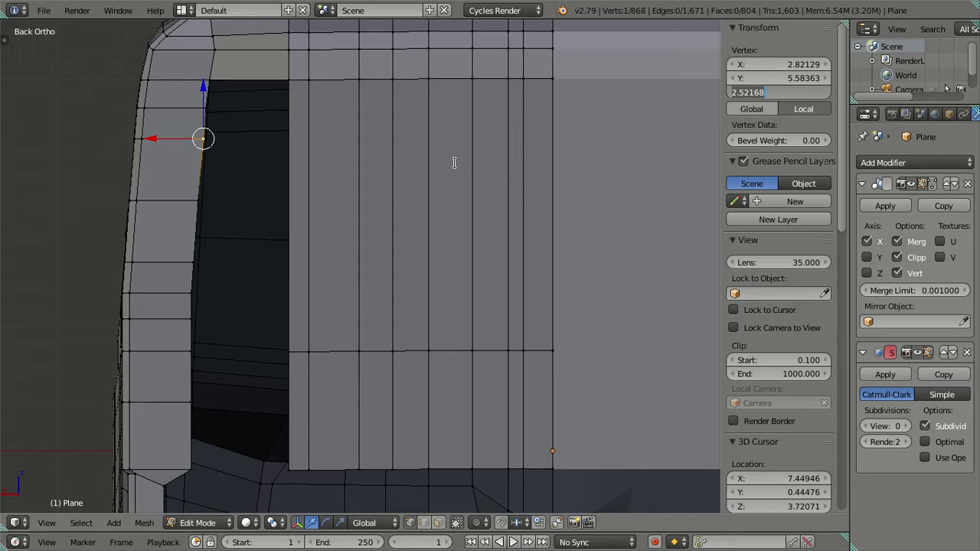
pyautogui.press('Return')
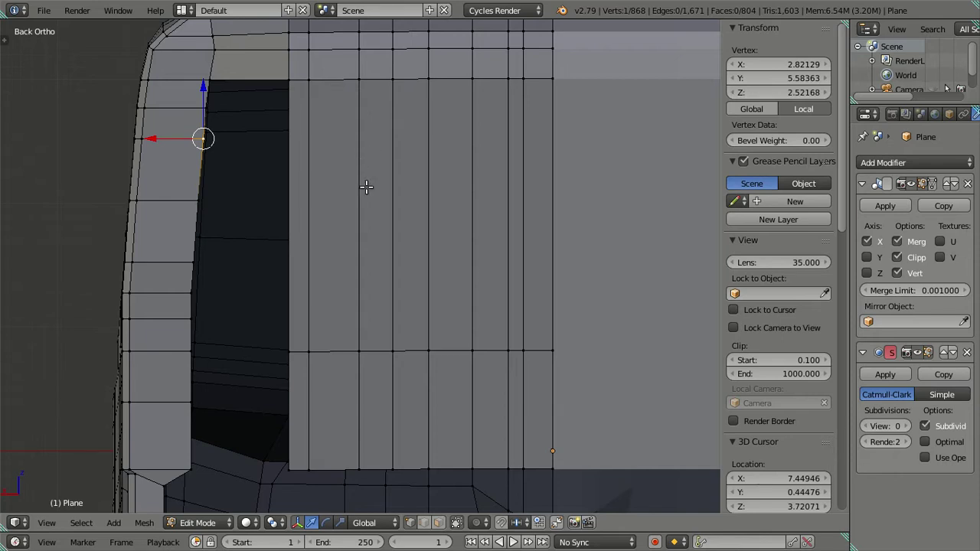
pyautogui.hotkey('ctrl', 'r')
pyautogui.press('Escape')
pyautogui.hotkey('ctrl', 'Tab')
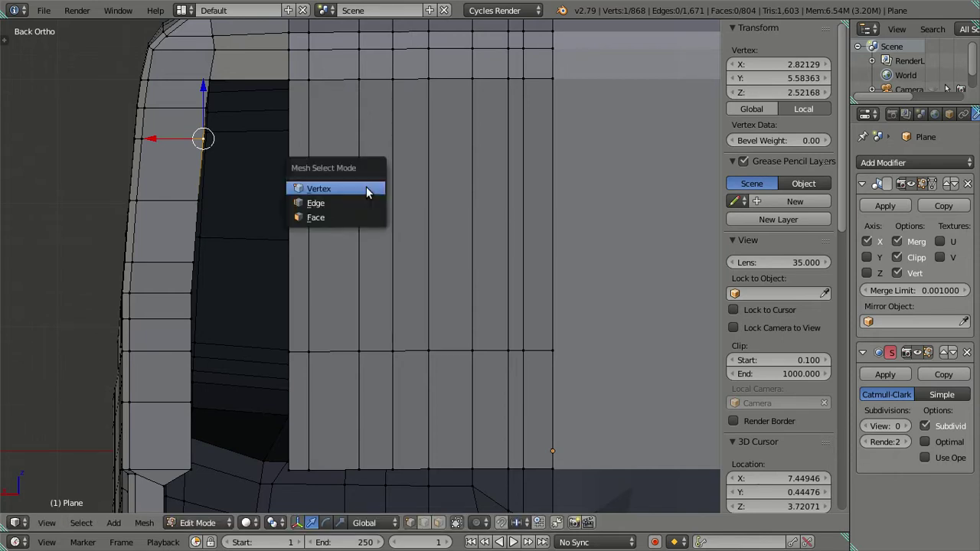
# - Switch to edge selection and preview horizontal loop cuts across the back panel
pyautogui.click(365, 203)
pyautogui.hotkey('ctrl', 'r')
pyautogui.scroll(1, 367, 177)
pyautogui.scroll(1, 366, 177)
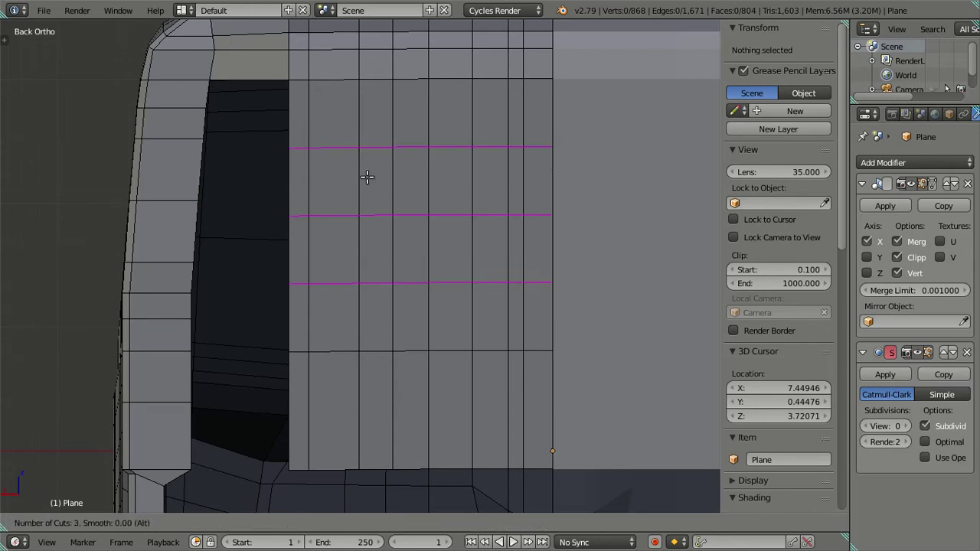
pyautogui.press('Escape')
pyautogui.press('z')
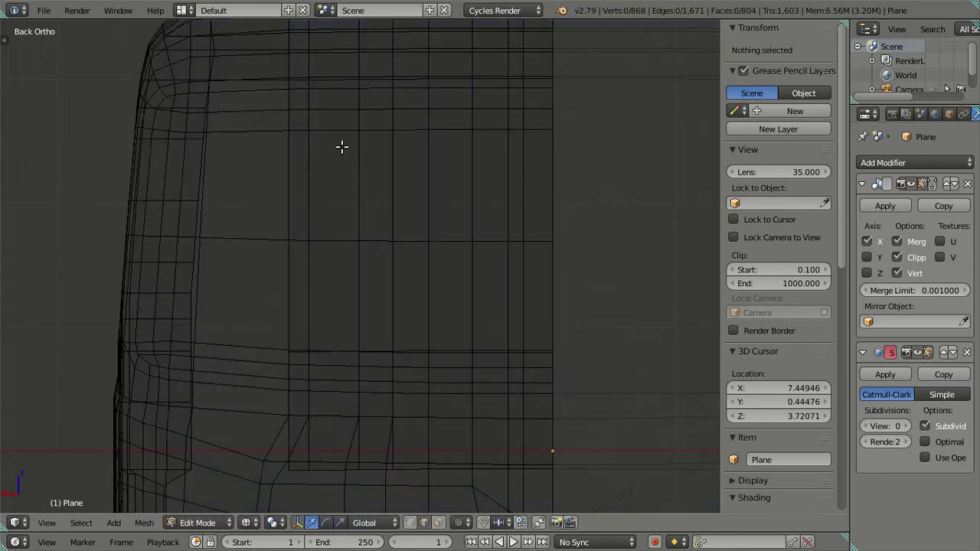
pyautogui.hotkey('ctrl', 'r')
pyautogui.scroll(2, 343, 152)
pyautogui.scroll(1, 343, 151)
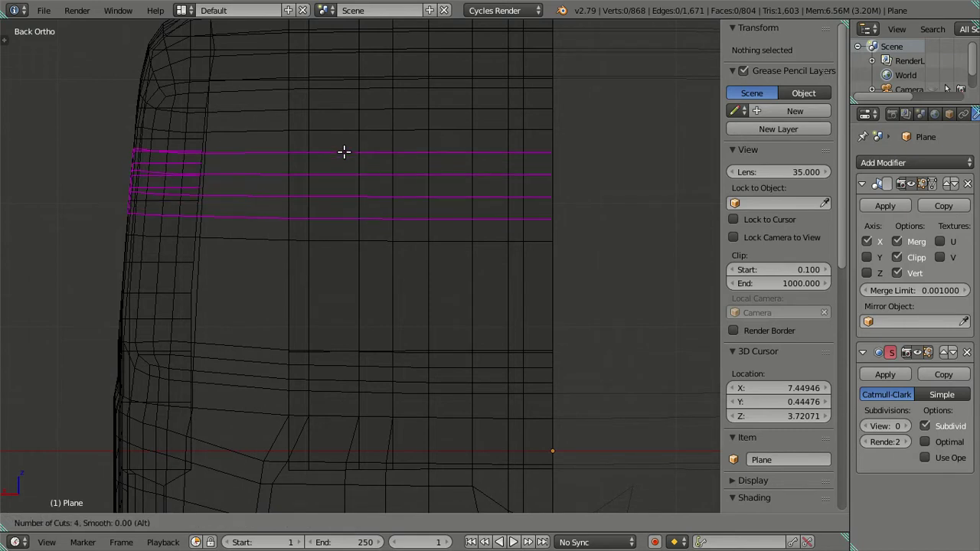
pyautogui.press('Escape')
pyautogui.press('z')
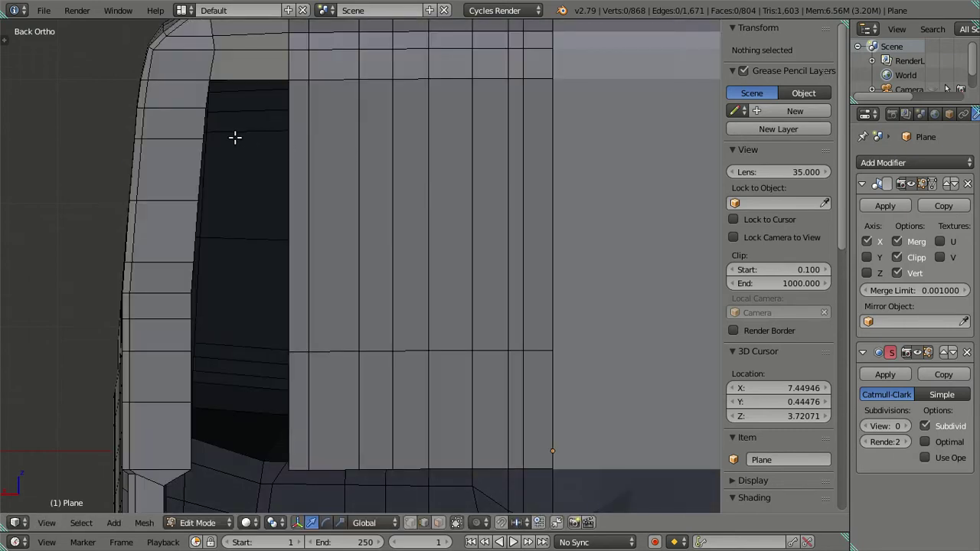
# - Cut ten horizontal loops across the back panel, keep the topmost and dissolve the rest
pyautogui.hotkey('ctrl', 'r')
pyautogui.scroll(2, 316, 134)
pyautogui.scroll(1, 316, 134)
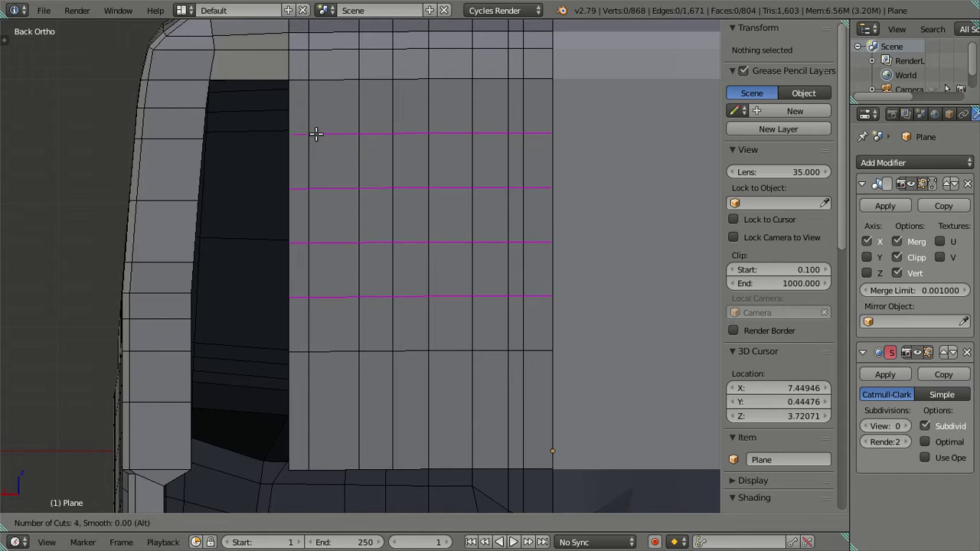
pyautogui.scroll(1, 357, 142)
pyautogui.scroll(3, 357, 138)
pyautogui.scroll(1, 358, 136)
pyautogui.scroll(-1, 358, 135)
pyautogui.scroll(1, 358, 136)
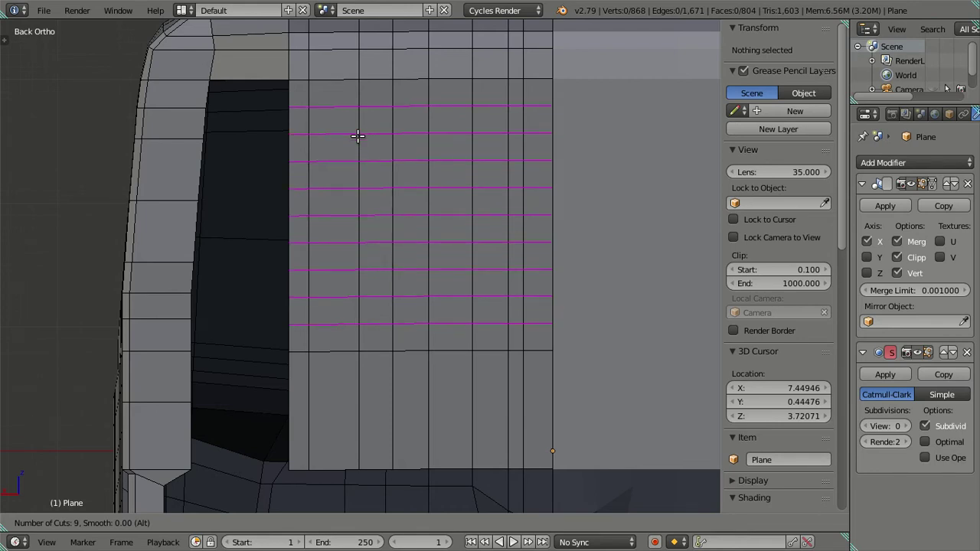
pyautogui.scroll(-1, 357, 135)
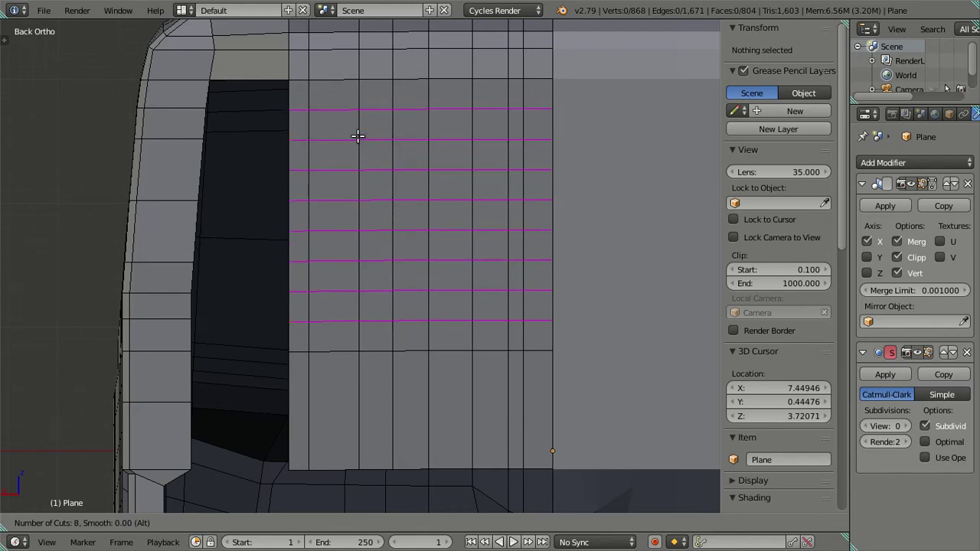
pyautogui.scroll(4, 357, 135)
pyautogui.scroll(1, 357, 136)
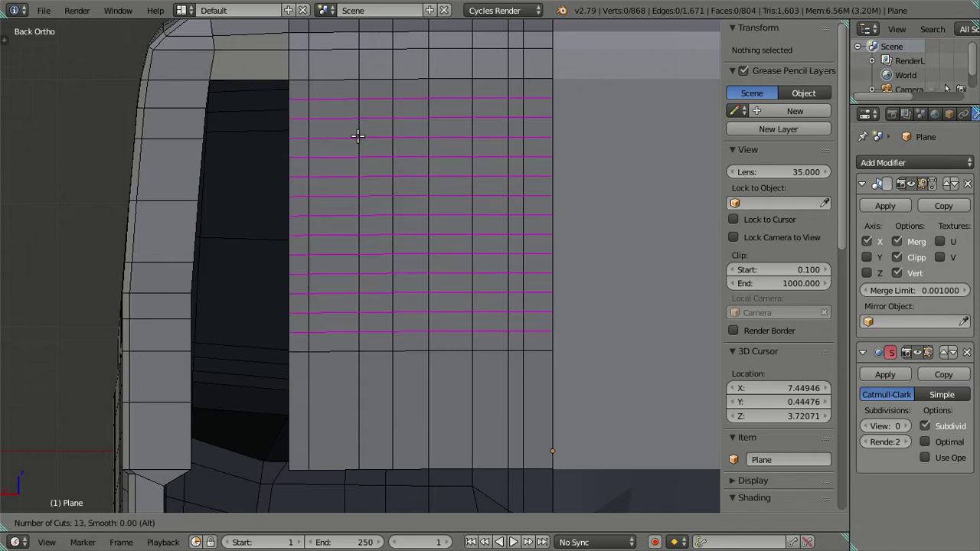
pyautogui.scroll(4, 358, 136)
pyautogui.scroll(2, 357, 136)
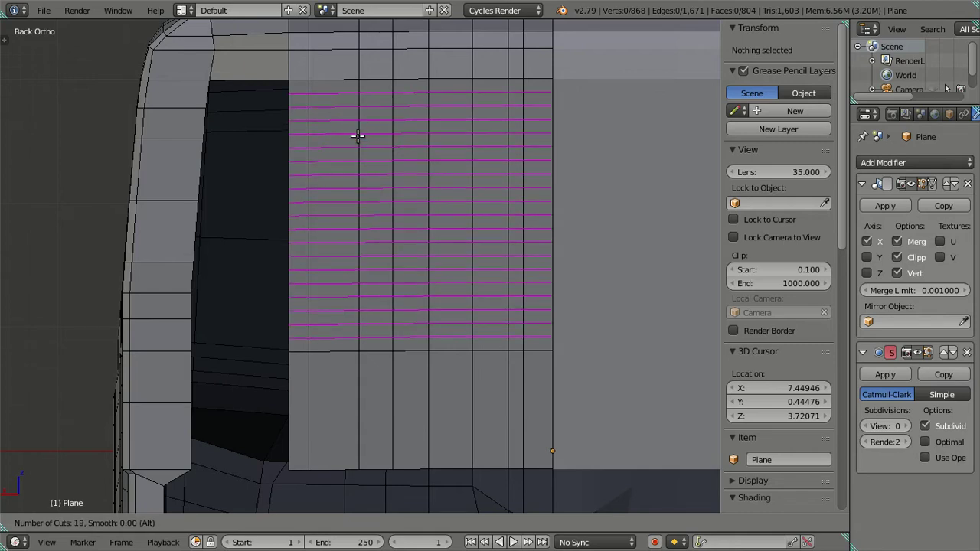
pyautogui.scroll(-1, 358, 135)
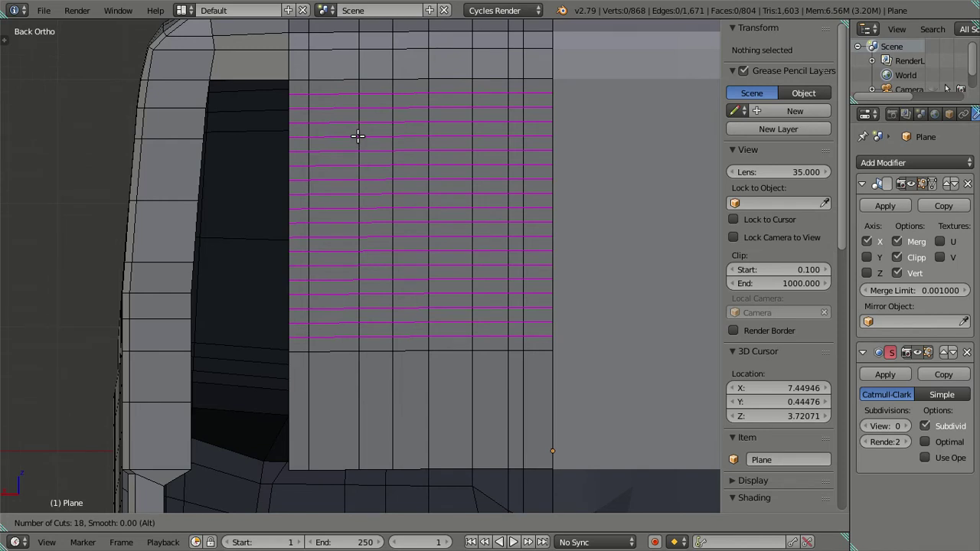
pyautogui.scroll(-4, 357, 135)
pyautogui.scroll(-5, 357, 136)
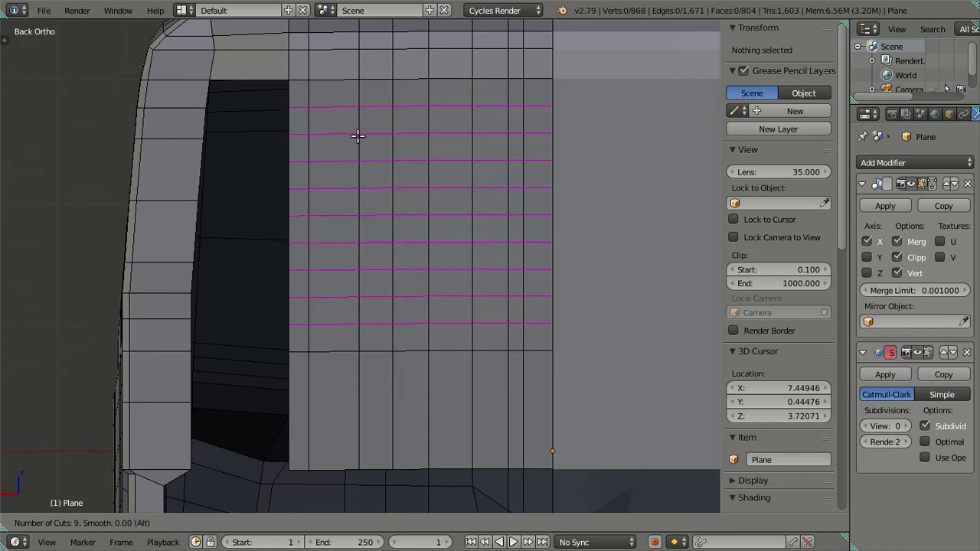
pyautogui.scroll(1, 357, 136)
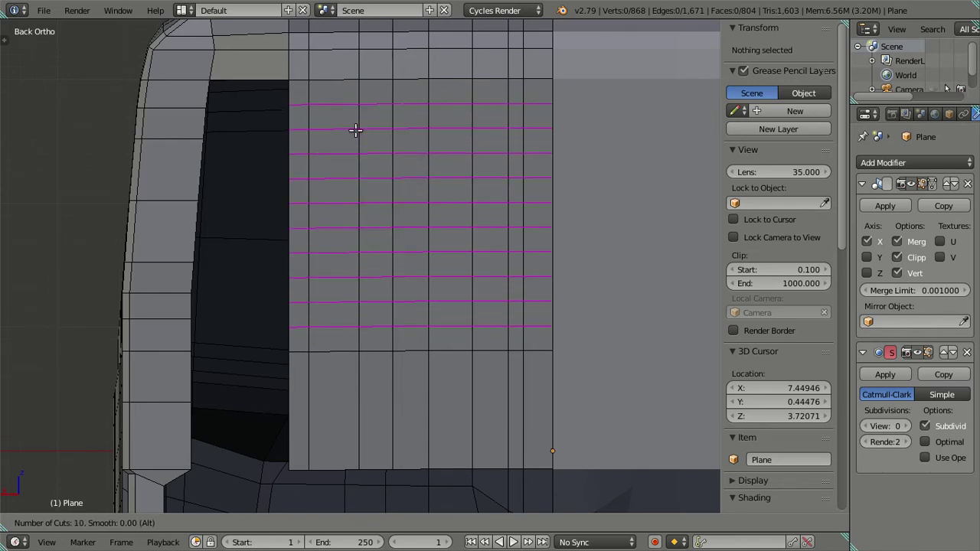
pyautogui.click(355, 131)
pyautogui.rightClick(355, 130)
pyautogui.keyDown('alt'); pyautogui.keyDown('shift'); pyautogui.rightClick(380, 103); pyautogui.keyUp('shift'); pyautogui.keyUp('alt')
pyautogui.press('x')
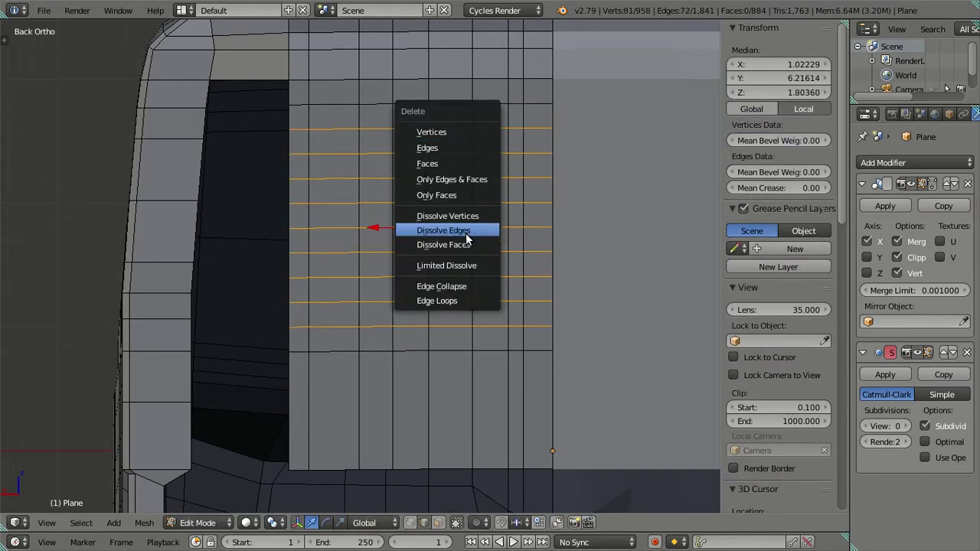
pyautogui.click(467, 233)
# - Cut six more horizontal loops slightly lower and dissolve the unwanted ones
pyautogui.hotkey('ctrl', 'r')
pyautogui.scroll(5, 359, 148)
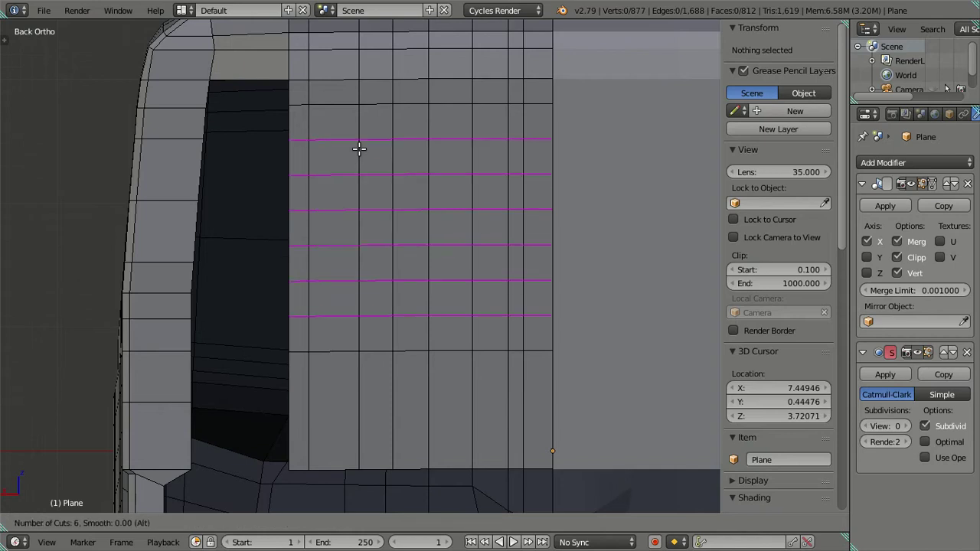
pyautogui.click(359, 148)
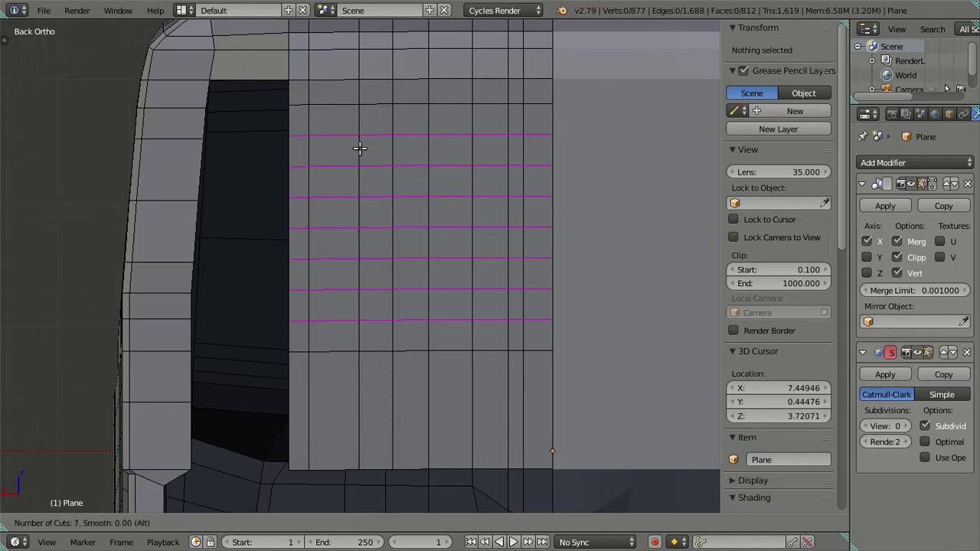
pyautogui.click(359, 148)
pyautogui.press('x')
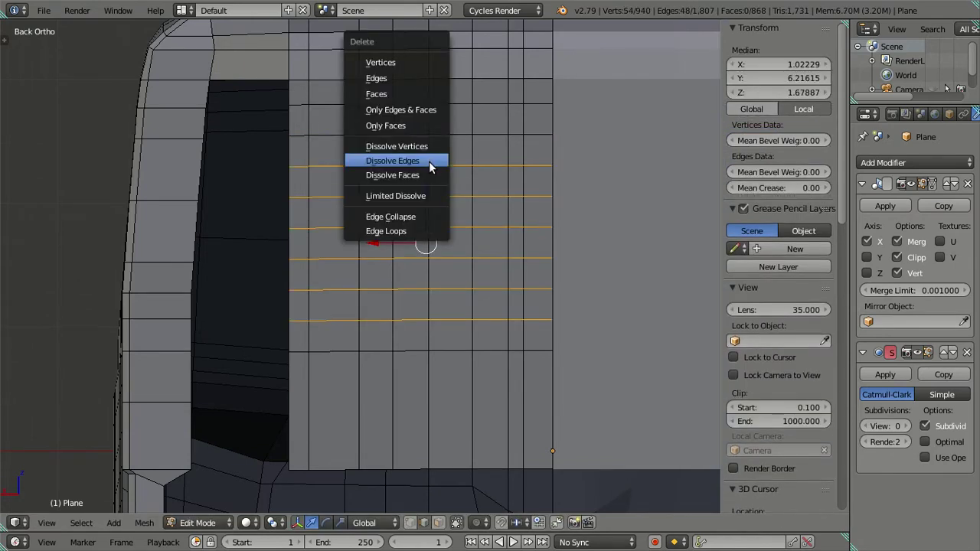
pyautogui.click(428, 161)
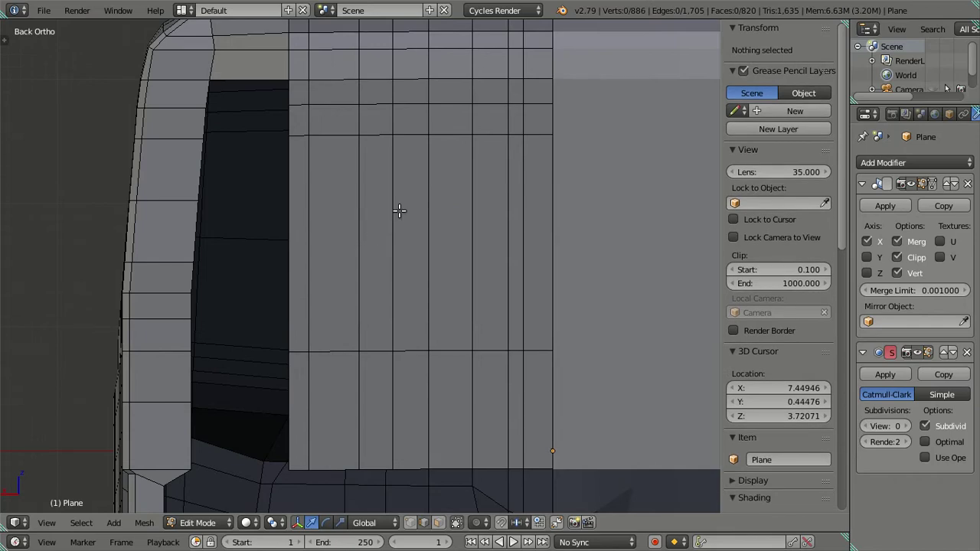
pyautogui.moveTo(301, 280)
pyautogui.mouseDown(button='middle')
pyautogui.moveTo(336, 293)
pyautogui.moveTo(484, 293)
pyautogui.mouseUp(button='middle')
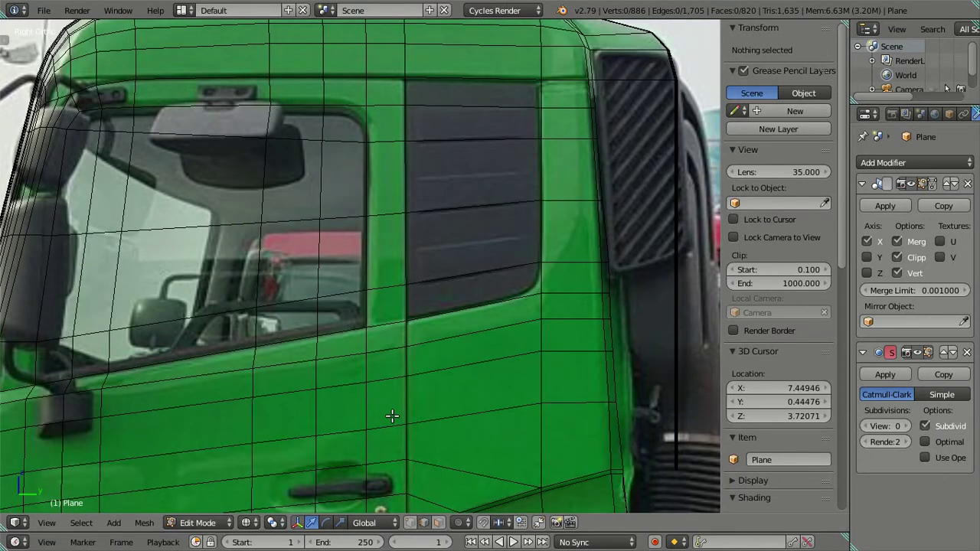
pyautogui.rightClick(406, 321)
pyautogui.click(764, 90)
pyautogui.press('Return')
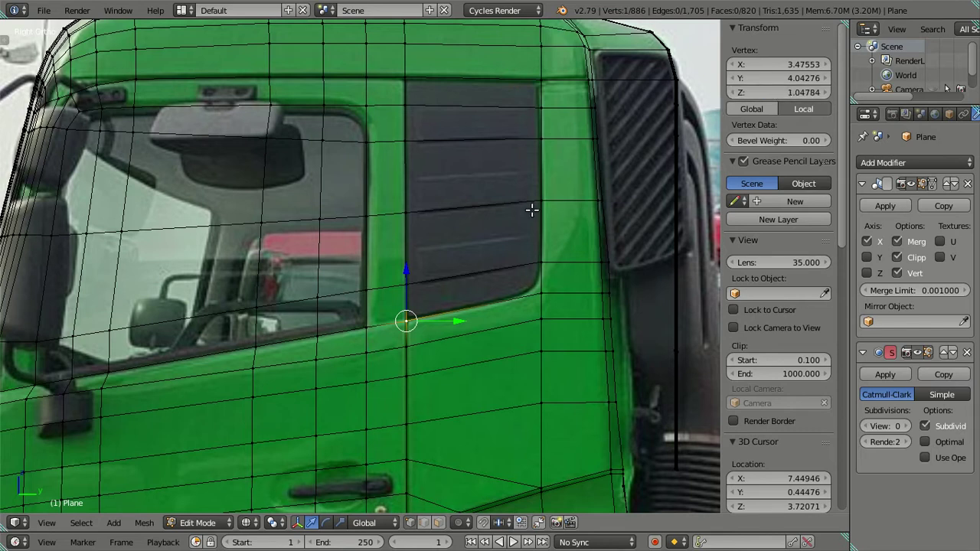
pyautogui.press('ctrl+KP_1')
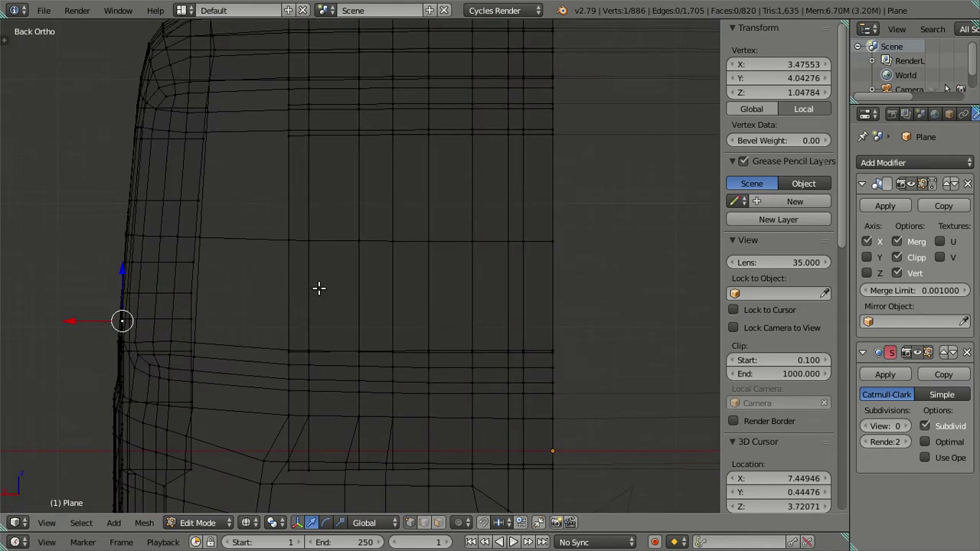
pyautogui.press('z')
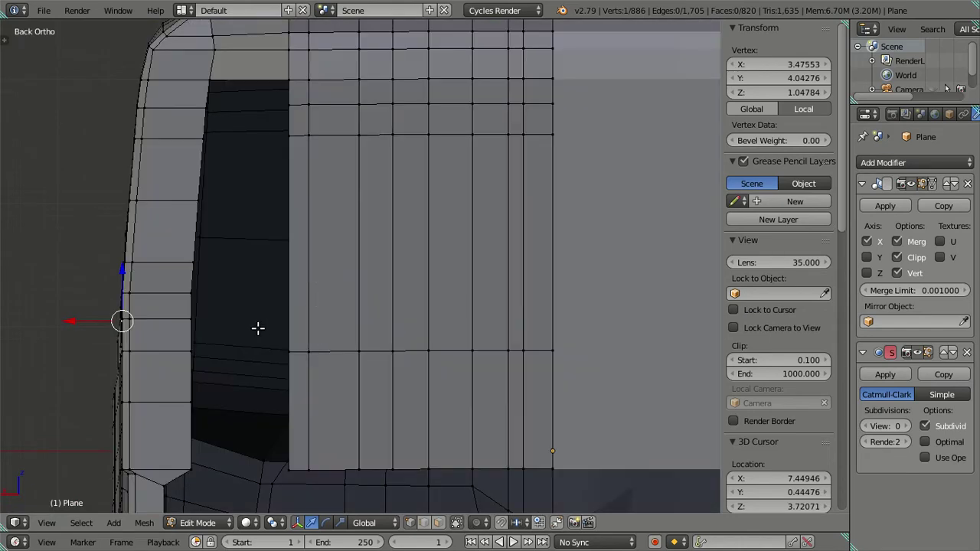
pyautogui.press('z')
pyautogui.moveTo(214, 320)
pyautogui.mouseDown(button='middle')
pyautogui.moveTo(354, 319)
pyautogui.moveTo(326, 322)
pyautogui.mouseUp(button='middle')
pyautogui.press('KP_1')
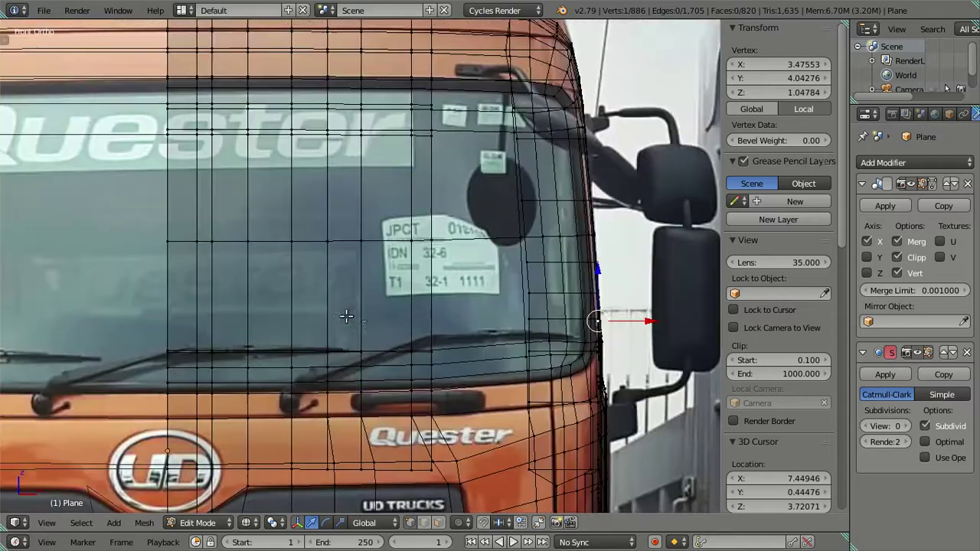
pyautogui.press('ctrl+KP_1')
pyautogui.press('z')
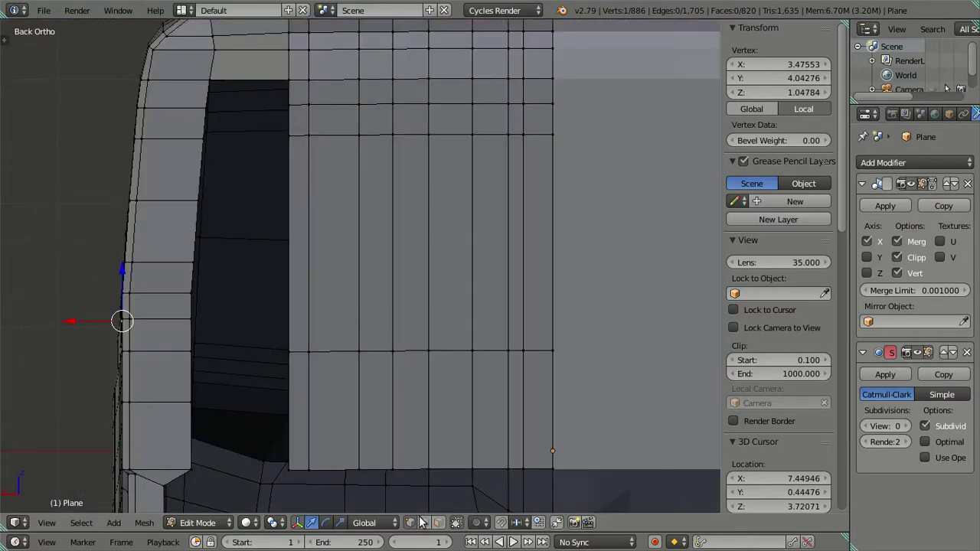
# - Cut five loops beside the window opening, keep the bottom one and dissolve the other four
pyautogui.press('a')
pyautogui.hotkey('ctrl', 'r')
pyautogui.scroll(1, 354, 295)
pyautogui.scroll(2, 355, 295)
pyautogui.scroll(1, 356, 295)
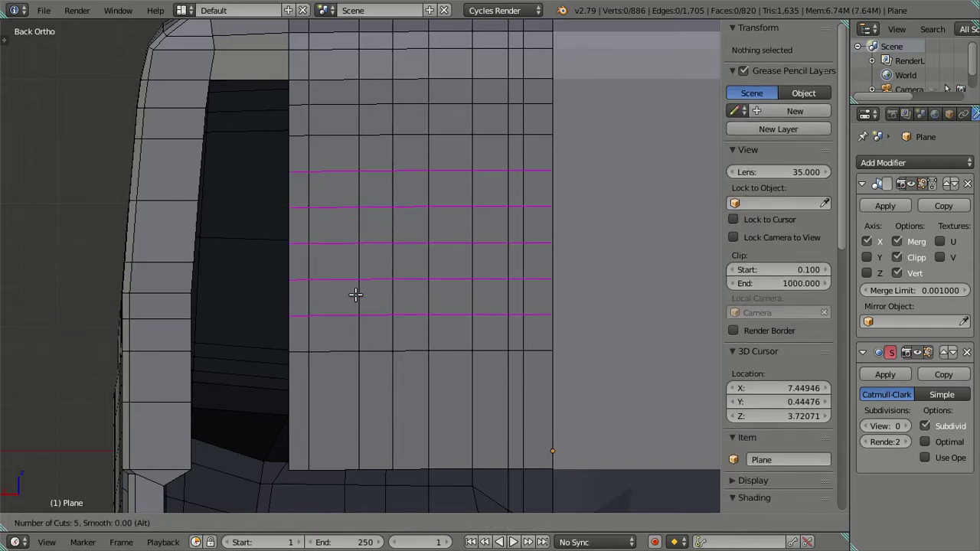
pyautogui.click(355, 295)
pyautogui.rightClick(350, 300)
pyautogui.keyDown('alt'); pyautogui.keyDown('shift'); pyautogui.rightClick(383, 303); pyautogui.keyUp('shift'); pyautogui.keyUp('alt')
pyautogui.press('x')
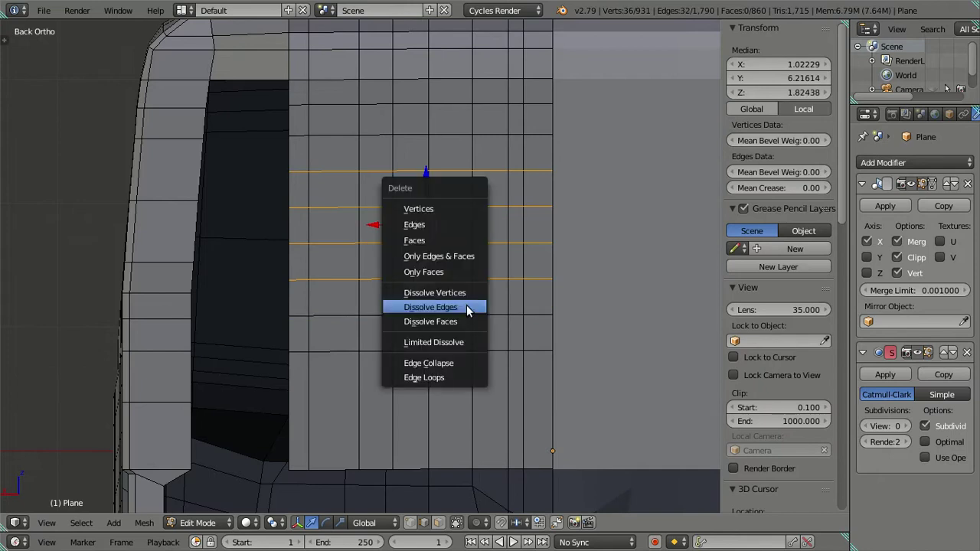
pyautogui.click(466, 305)
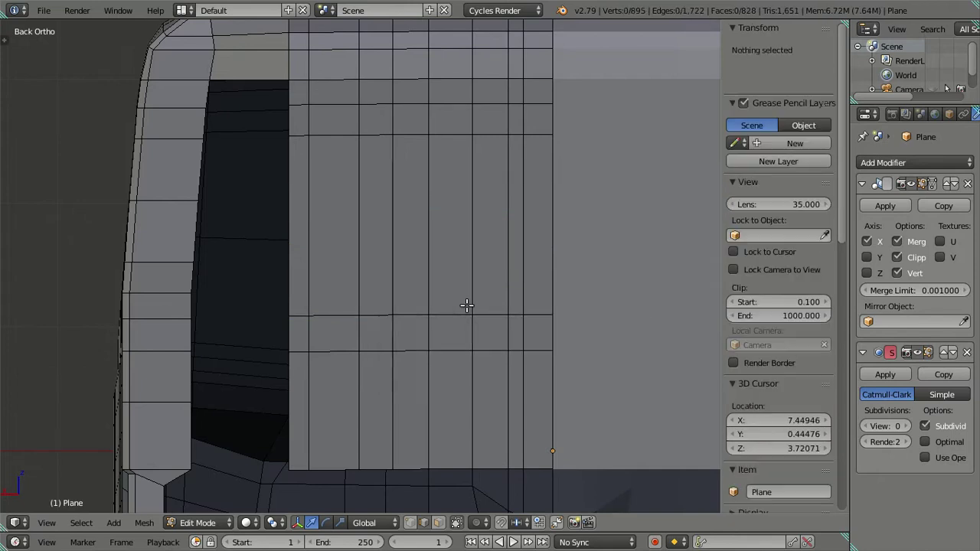
pyautogui.rightClick(331, 317)
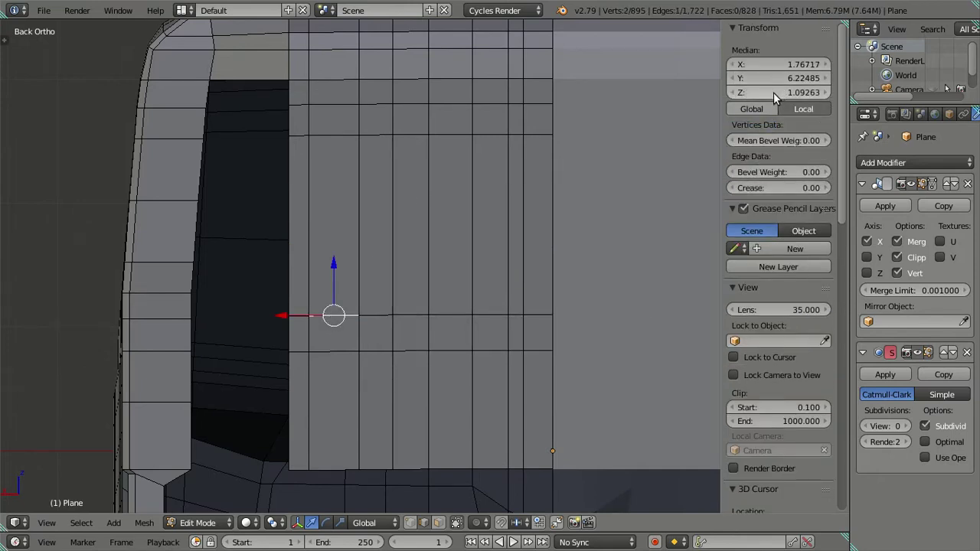
# - Fill two faces bridging the top corner of the back window opening
pyautogui.press('a')
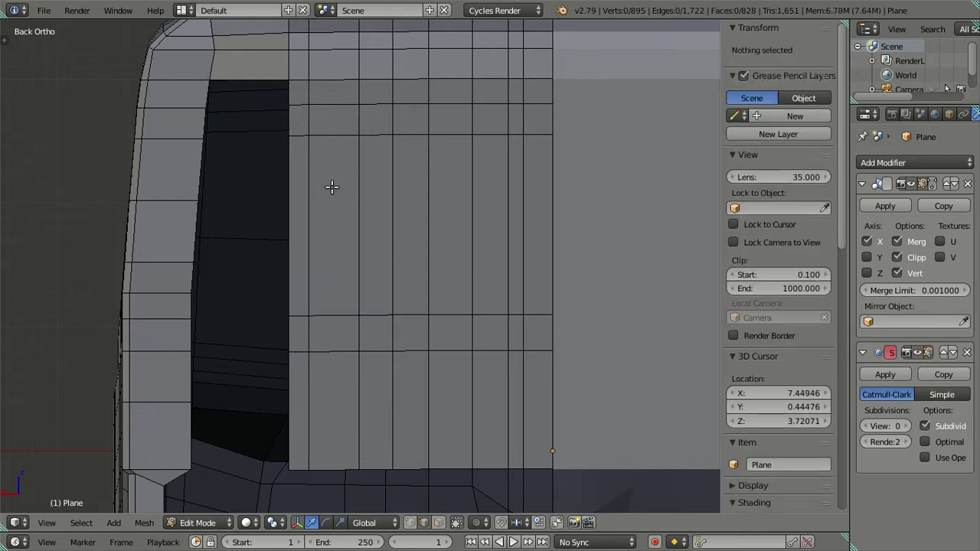
pyautogui.moveTo(317, 181)
pyautogui.mouseDown(button='middle')
pyautogui.moveTo(346, 200)
pyautogui.moveTo(325, 213)
pyautogui.mouseUp(button='middle')
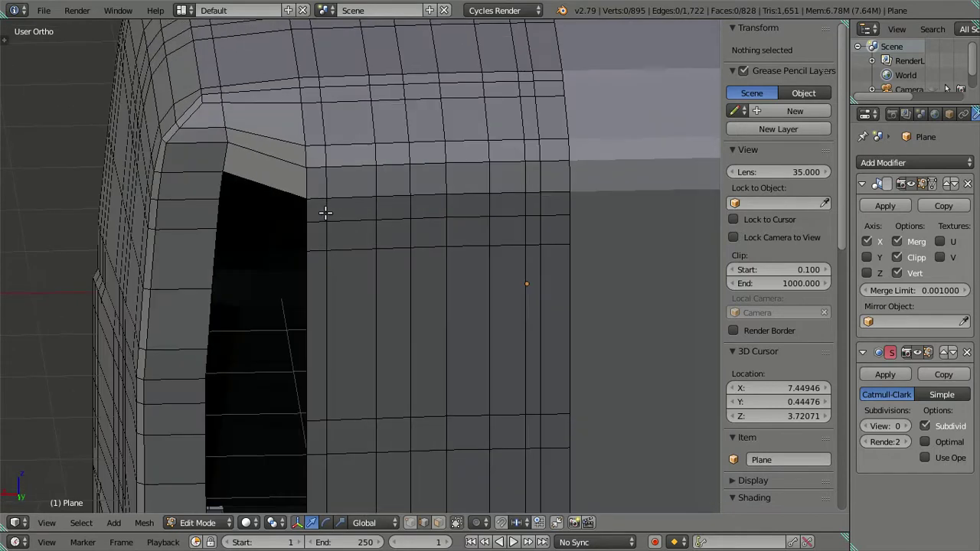
pyautogui.rightClick(221, 185)
pyautogui.keyDown('shift'); pyautogui.rightClick(309, 207); pyautogui.keyUp('shift')
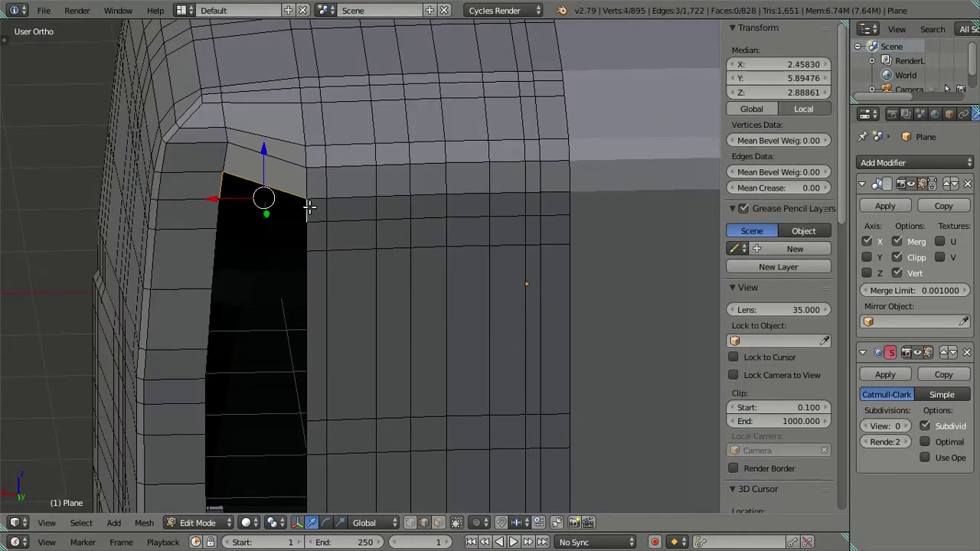
pyautogui.press('f')
pyautogui.rightClick(215, 213)
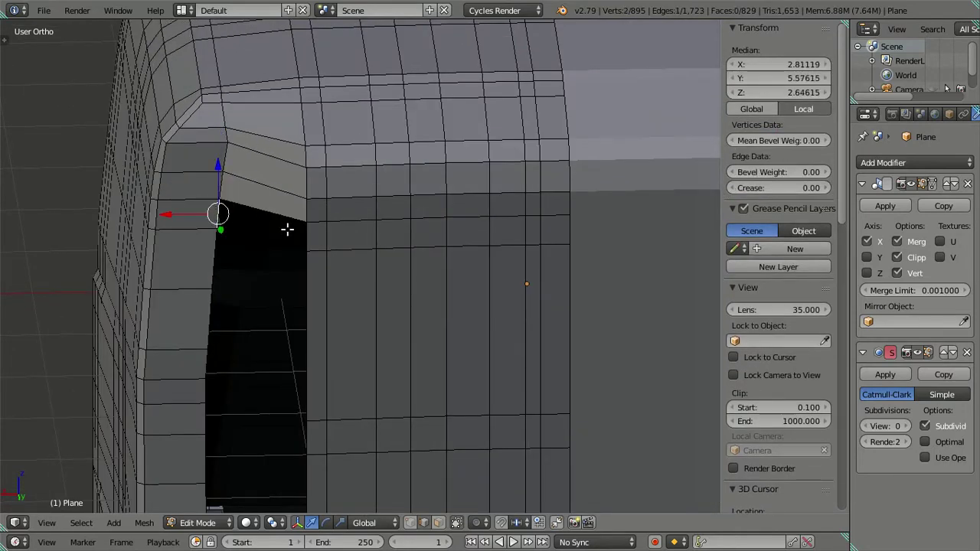
pyautogui.keyDown('shift'); pyautogui.rightClick(308, 235); pyautogui.keyUp('shift')
pyautogui.press('f')
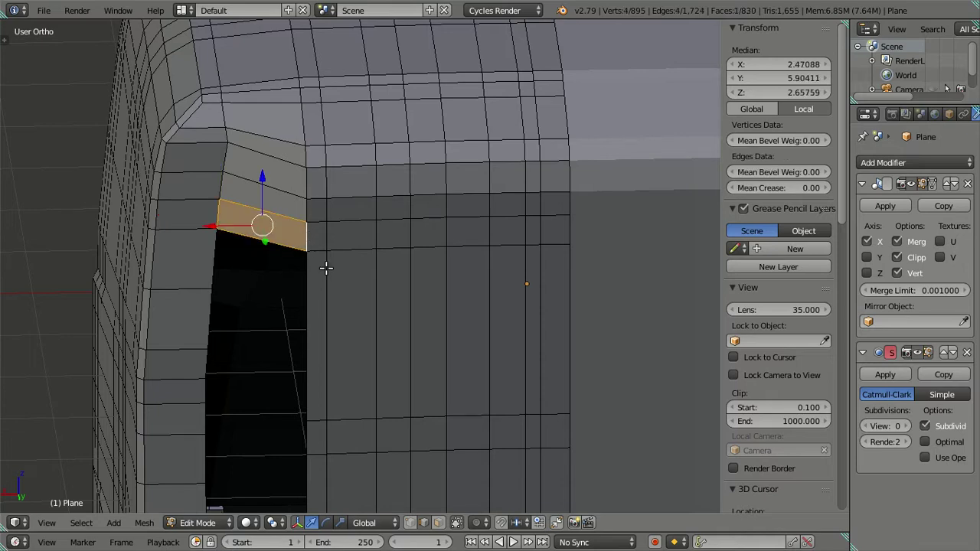
# - Fill a face across the ledge strip gap, then return to Back Ortho
pyautogui.press('a')
pyautogui.moveTo(323, 266); pyautogui.dragTo(330, 251, button='middle')
pyautogui.rightClick(192, 340)
pyautogui.rightClick(204, 337)
pyautogui.keyDown('shift'); pyautogui.rightClick(305, 332); pyautogui.keyUp('shift')
pyautogui.press('f')
pyautogui.press('a')
pyautogui.moveTo(339, 304); pyautogui.dragTo(367, 281, button='middle')
pyautogui.press('ctrl+KP_1')
pyautogui.scroll(1, 354, 302)
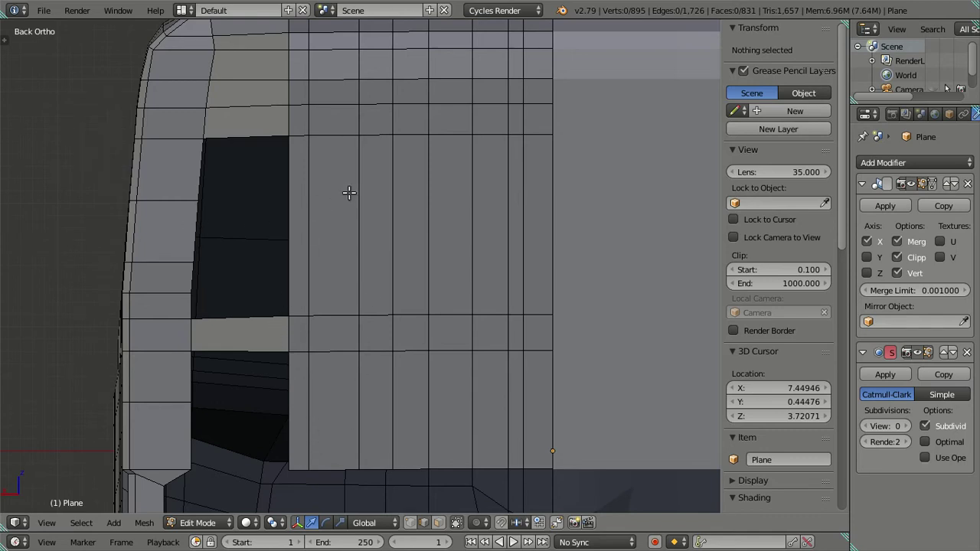
# - Cut two edge loops and then one more across the panel beside the opening
pyautogui.hotkey('ctrl', 'r')
pyautogui.scroll(1, 348, 192)
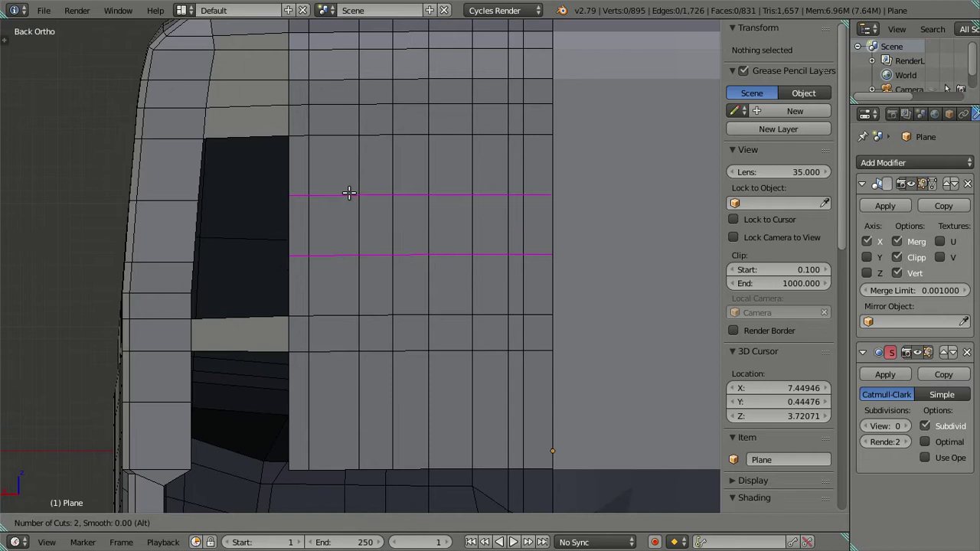
pyautogui.click(348, 192)
pyautogui.rightClick(346, 192)
pyautogui.hotkey('ctrl', 'r')
pyautogui.click(352, 277)
pyautogui.rightClick(352, 277)
# - Cut four lower loops on the panel and dissolve them again
pyautogui.hotkey('ctrl', 'r')
pyautogui.scroll(1, 368, 405)
pyautogui.scroll(1, 368, 405)
pyautogui.scroll(1, 368, 406)
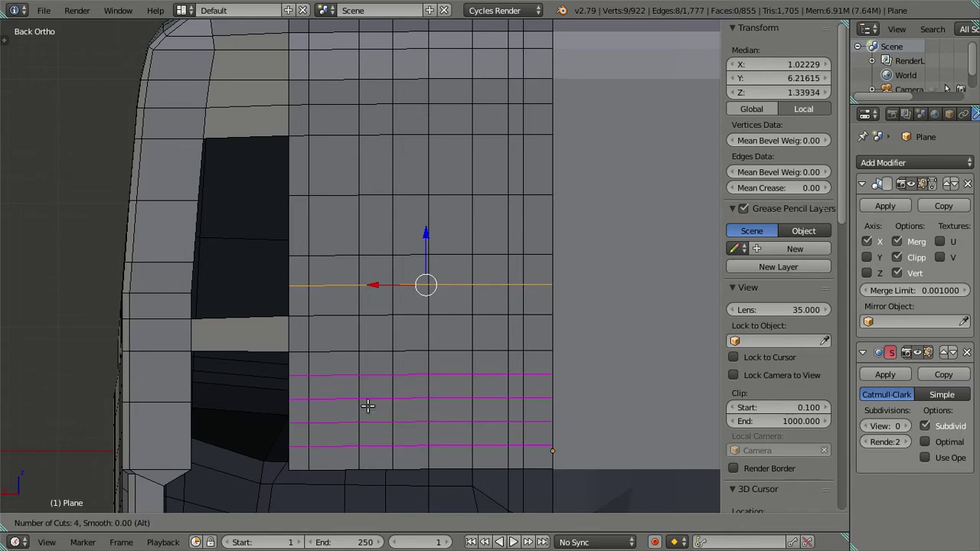
pyautogui.click(368, 405)
pyautogui.rightClick(335, 401)
pyautogui.press('x')
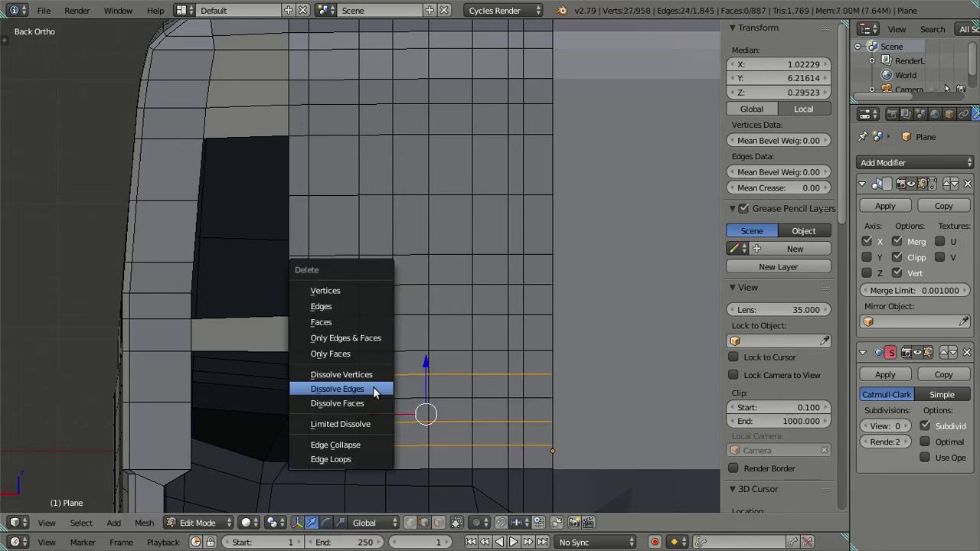
pyautogui.click(373, 387)
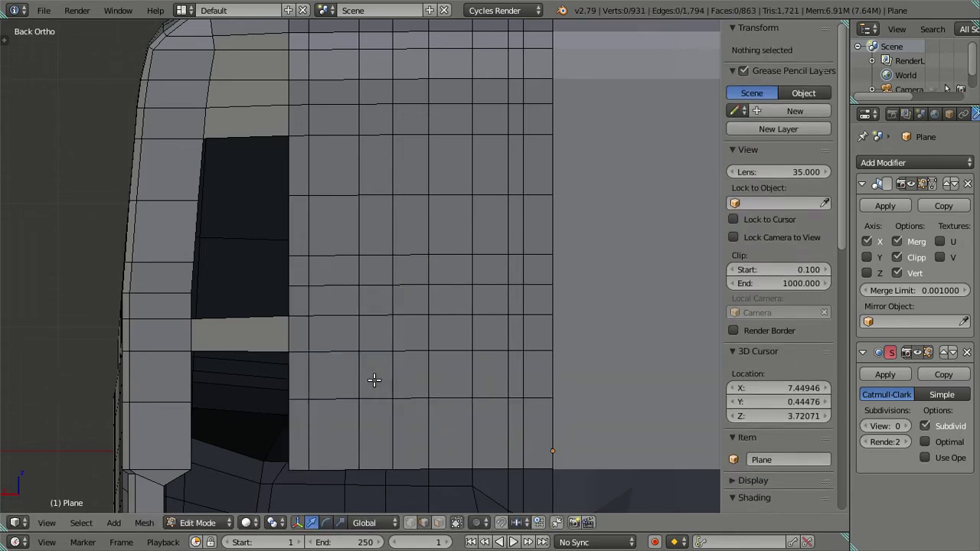
pyautogui.moveTo(354, 326)
pyautogui.mouseDown(button='middle')
pyautogui.moveTo(350, 291)
pyautogui.moveTo(371, 300)
pyautogui.mouseUp(button='middle')
pyautogui.rightClick(271, 198)
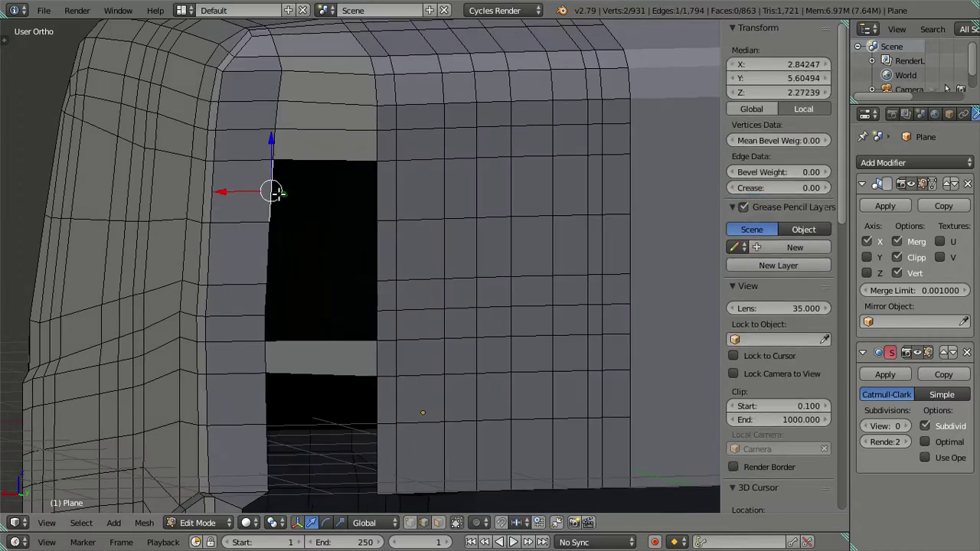
# - Fill the top of the back window opening and the two gaps below it with faces
pyautogui.keyDown('shift'); pyautogui.rightClick(374, 190); pyautogui.keyUp('shift')
pyautogui.press('f')
pyautogui.rightClick(282, 255)
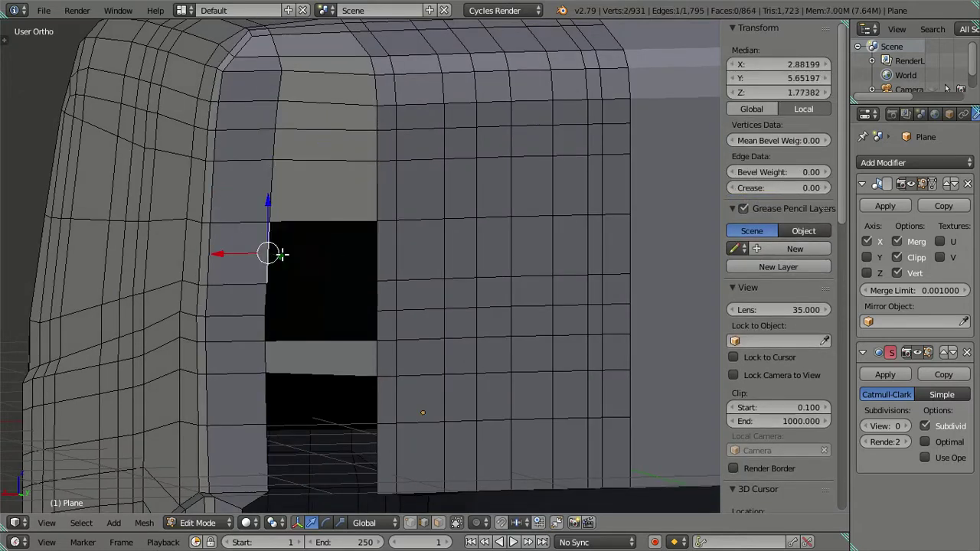
pyautogui.keyDown('shift'); pyautogui.rightClick(377, 251); pyautogui.keyUp('shift')
pyautogui.press('z')
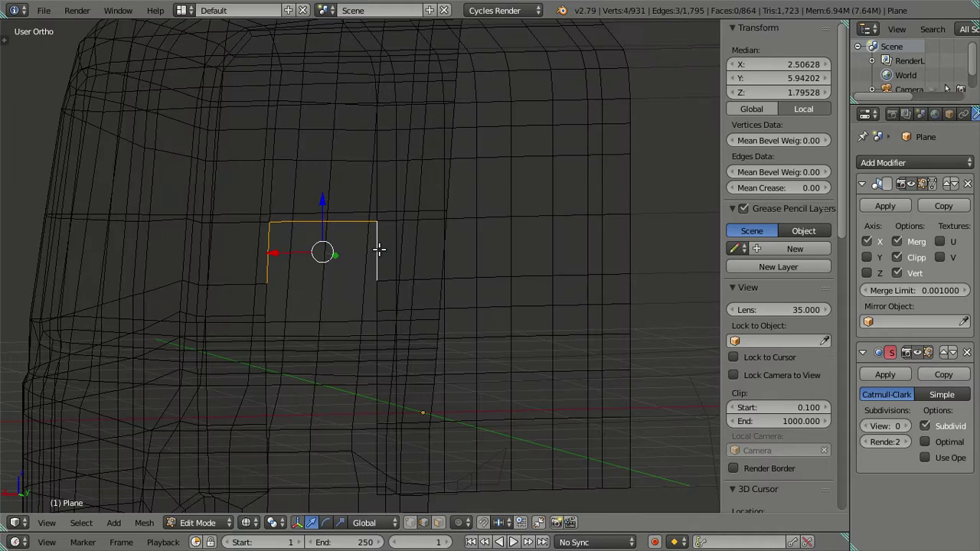
pyautogui.press('z')
pyautogui.press('f')
pyautogui.rightClick(254, 297)
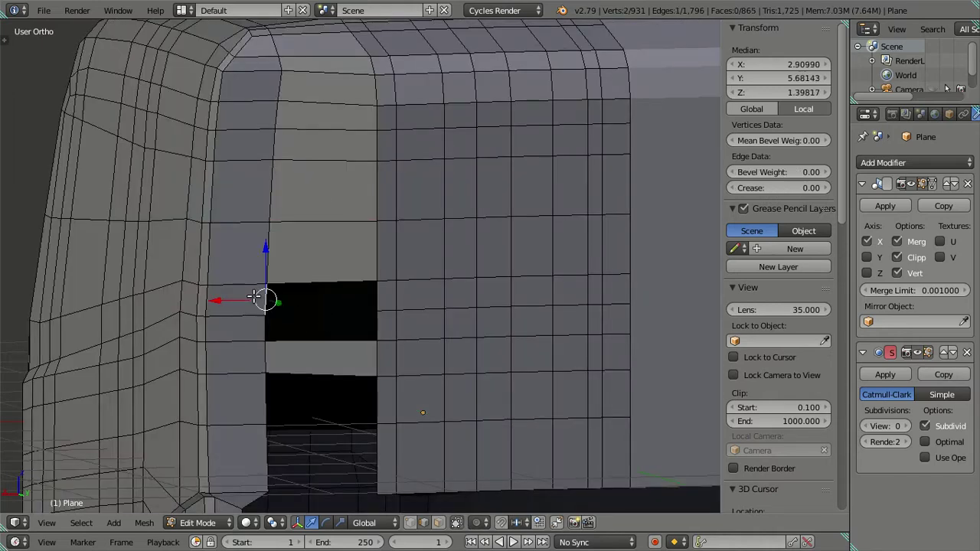
pyautogui.keyDown('shift'); pyautogui.rightClick(379, 295); pyautogui.keyUp('shift')
pyautogui.press('f')
# - Fill the black strip, the hole below the ledge and the lower hole with faces
pyautogui.rightClick(260, 327)
pyautogui.keyDown('shift'); pyautogui.rightClick(381, 325); pyautogui.keyUp('shift')
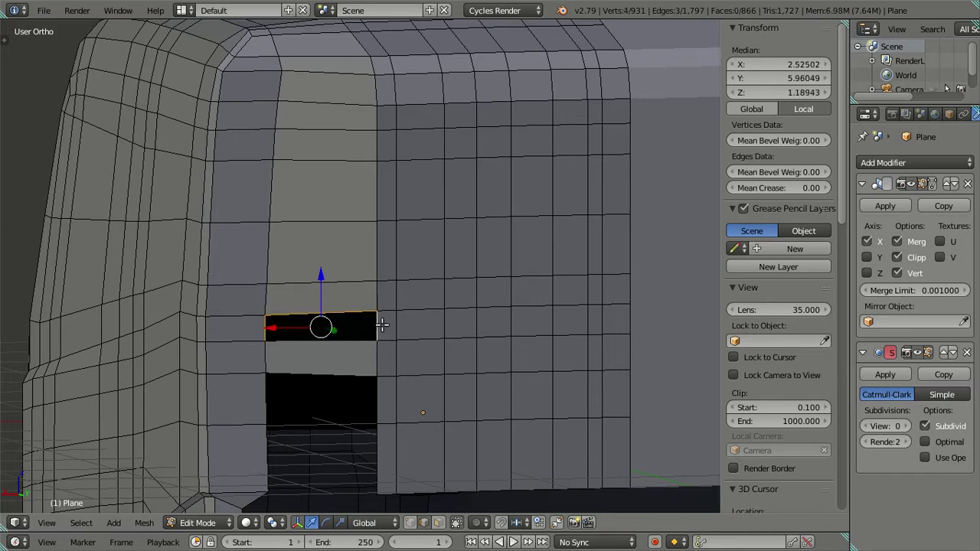
pyautogui.press('f')
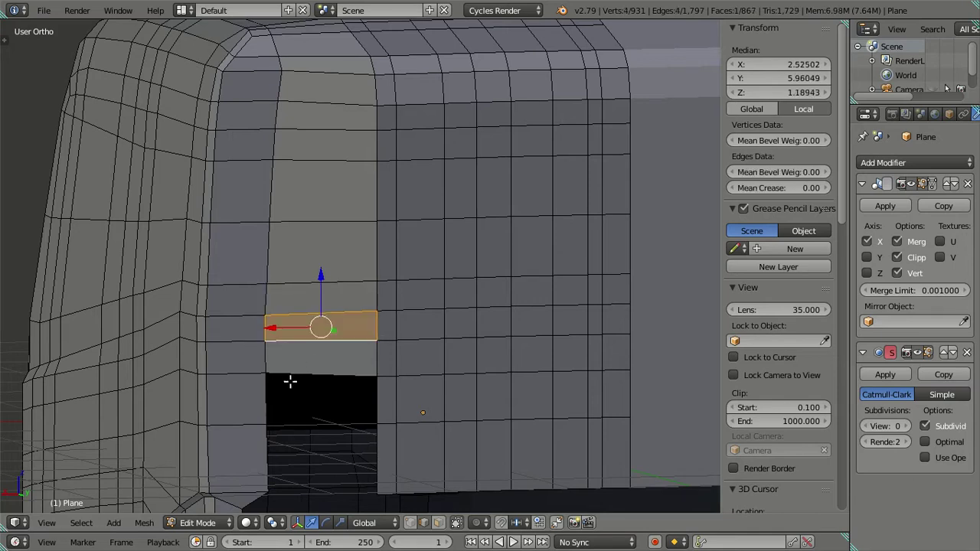
pyautogui.rightClick(260, 395)
pyautogui.keyDown('shift'); pyautogui.rightClick(382, 400); pyautogui.keyUp('shift')
pyautogui.press('f')
pyautogui.keyDown('shift'); pyautogui.moveTo(324, 452); pyautogui.dragTo(334, 337, button='middle'); pyautogui.keyUp('shift')
pyautogui.rightClick(279, 342)
pyautogui.keyDown('shift'); pyautogui.rightClick(396, 344); pyautogui.keyUp('shift')
pyautogui.press('f')
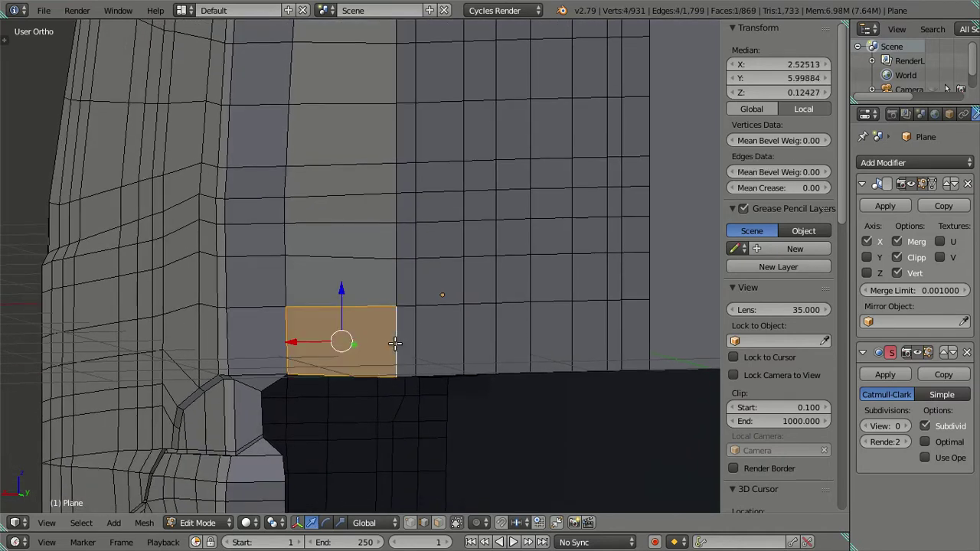
# - Inspect the filled cab from above in Object Mode, then return to Edit Mode
pyautogui.scroll(-3, 395, 343)
pyautogui.press('Tab')
pyautogui.moveTo(401, 276)
pyautogui.mouseDown(button='middle')
pyautogui.moveTo(410, 331)
pyautogui.moveTo(354, 312)
pyautogui.moveTo(323, 283)
pyautogui.moveTo(295, 276)
pyautogui.moveTo(271, 293)
pyautogui.moveTo(441, 300)
pyautogui.moveTo(450, 336)
pyautogui.moveTo(487, 335)
pyautogui.moveTo(429, 341)
pyautogui.moveTo(452, 402)
pyautogui.mouseUp(button='middle')
pyautogui.press('Tab')
pyautogui.click(116, 12)
# - Minimize Blender and open FB_IMG_1575480470209.jpg, zooming in on the red truck's back panel
pyautogui.click(166, 42)
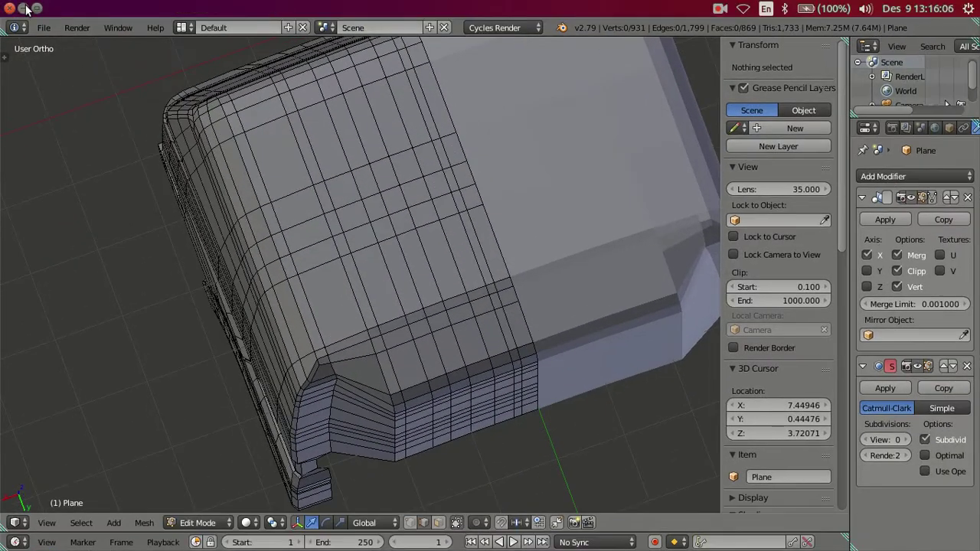
pyautogui.click(24, 8)
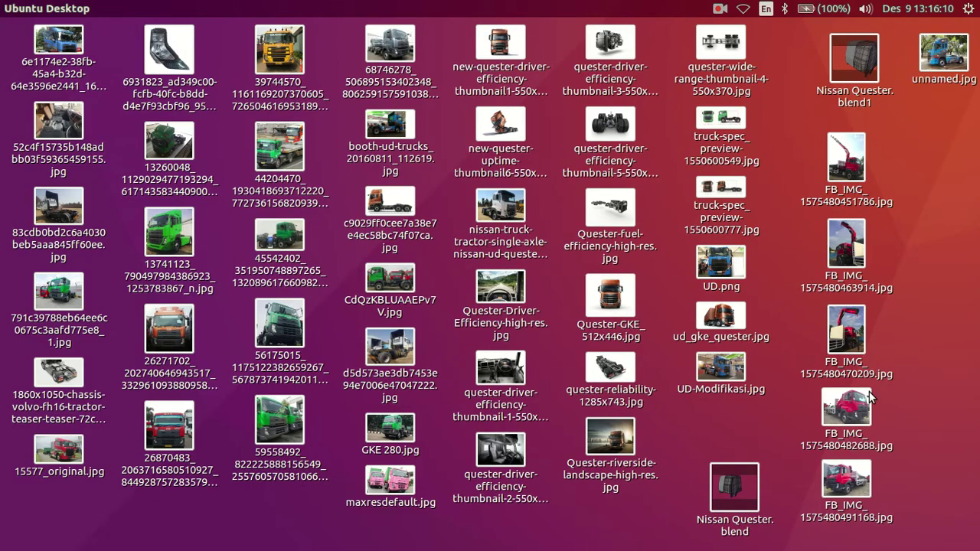
pyautogui.click(847, 331)
pyautogui.press('Return')
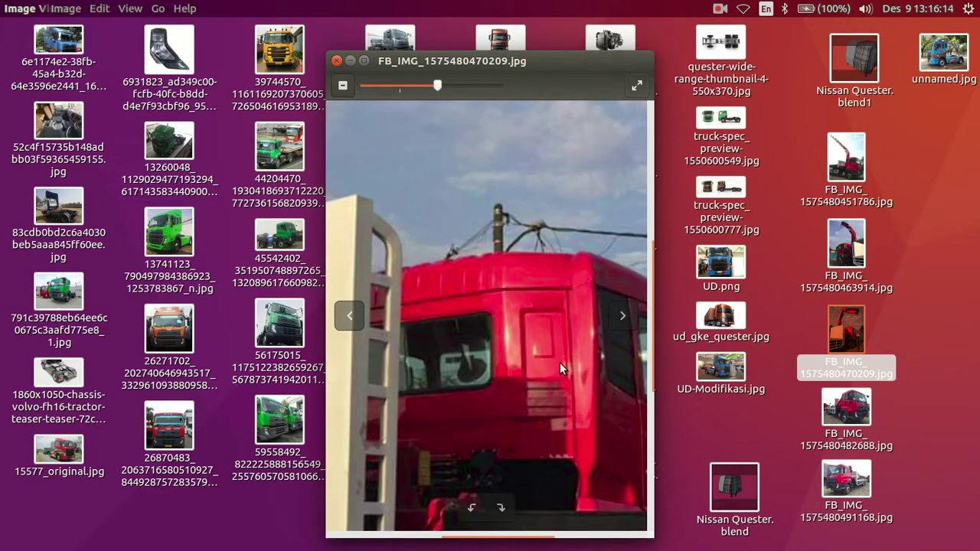
pyautogui.scroll(2, 560, 362)
pyautogui.scroll(2, 413, 299)
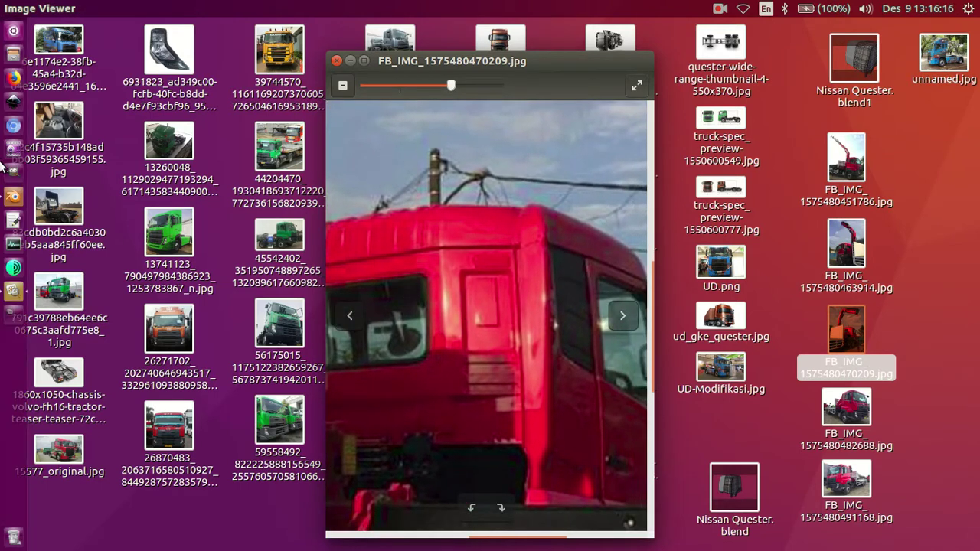
# - Return to Blender and orbit the cab mesh to compare it with the photo
pyautogui.click(13, 196)
pyautogui.moveTo(325, 227)
pyautogui.mouseDown(button='middle')
pyautogui.moveTo(375, 227)
pyautogui.moveTo(345, 204)
pyautogui.moveTo(387, 225)
pyautogui.moveTo(444, 328)
pyautogui.moveTo(422, 335)
pyautogui.moveTo(402, 307)
pyautogui.moveTo(437, 344)
pyautogui.moveTo(575, 306)
pyautogui.moveTo(625, 235)
pyautogui.moveTo(653, 221)
pyautogui.moveTo(629, 277)
pyautogui.moveTo(561, 298)
pyautogui.moveTo(402, 271)
pyautogui.moveTo(365, 325)
pyautogui.moveTo(337, 254)
pyautogui.moveTo(339, 217)
pyautogui.moveTo(311, 323)
pyautogui.moveTo(322, 352)
pyautogui.mouseUp(button='middle')
pyautogui.moveTo(479, 361)
pyautogui.mouseDown(button='middle')
pyautogui.moveTo(459, 313)
pyautogui.moveTo(457, 269)
pyautogui.moveTo(476, 267)
pyautogui.mouseUp(button='middle')
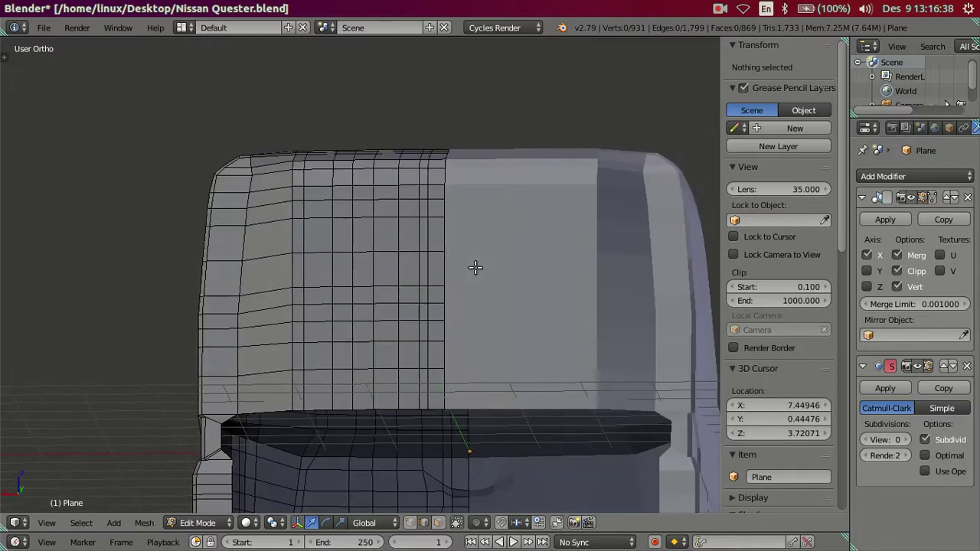
# - In back orthographic view, slide the vertices near the rear roof corner sideways along X
pyautogui.press('ctrl+KP_1')
pyautogui.scroll(3, 437, 263)
pyautogui.scroll(2, 239, 221)
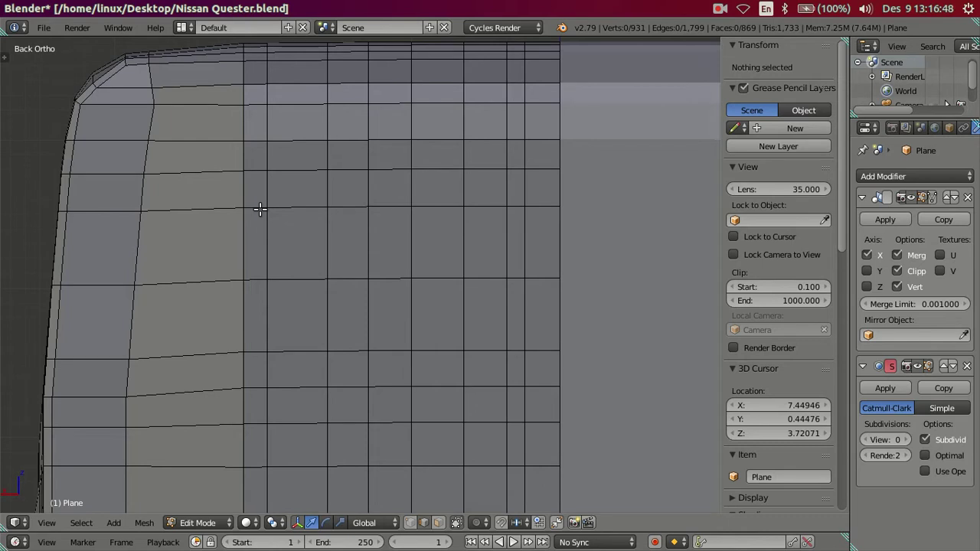
pyautogui.keyDown('shift'); pyautogui.moveTo(328, 174); pyautogui.dragTo(393, 186, button='middle'); pyautogui.keyUp('shift')
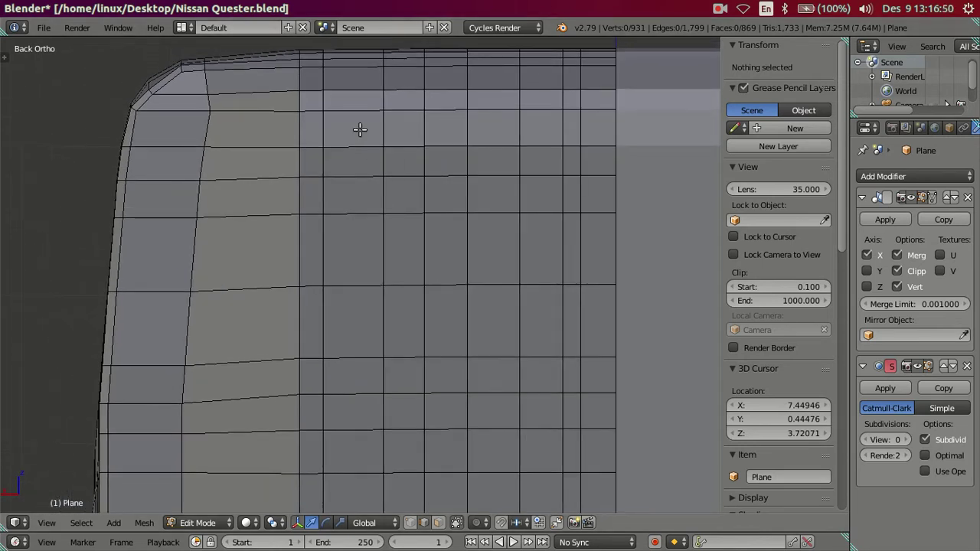
pyautogui.scroll(2, 220, 100)
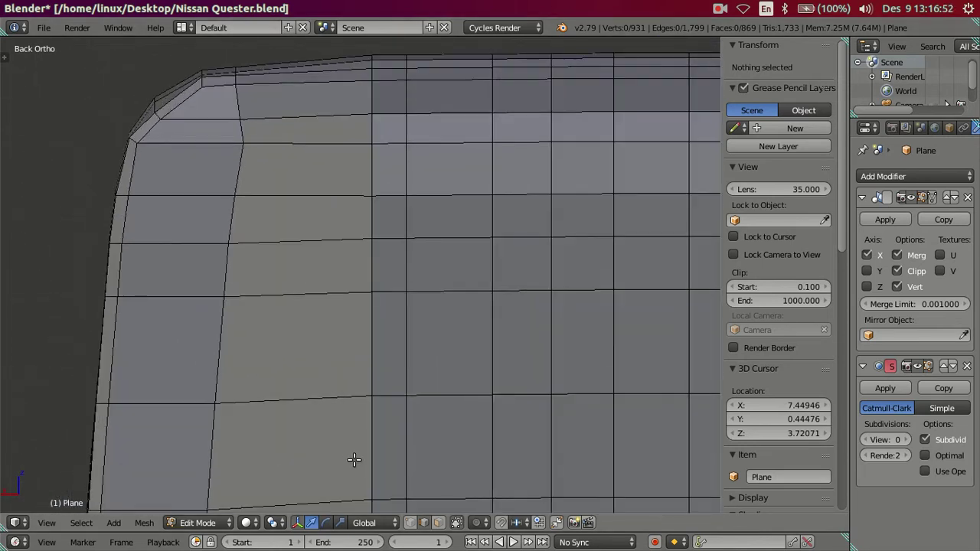
pyautogui.scroll(1, 266, 182)
pyautogui.keyDown('shift'); pyautogui.moveTo(266, 181); pyautogui.dragTo(397, 290, button='middle'); pyautogui.keyUp('shift')
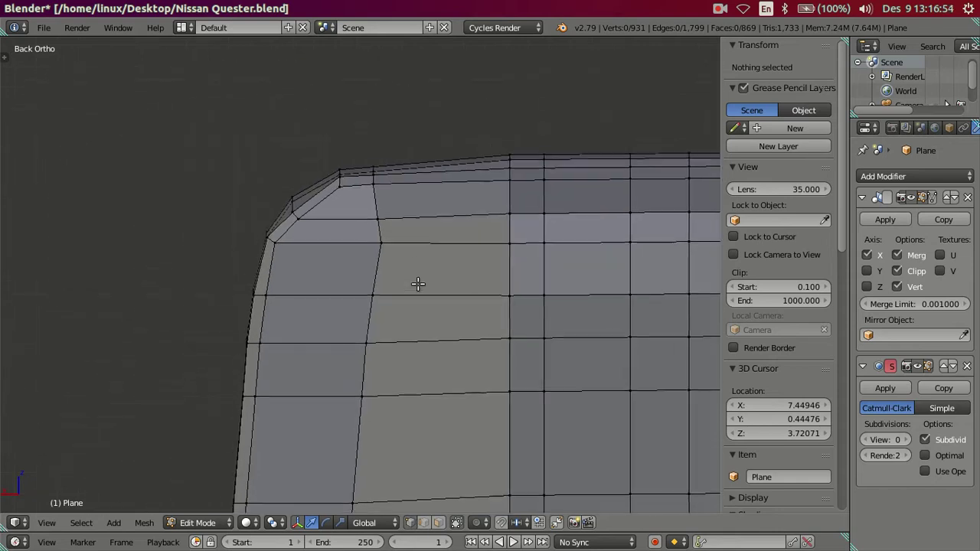
pyautogui.rightClick(376, 303)
pyautogui.scroll(-2, 376, 345)
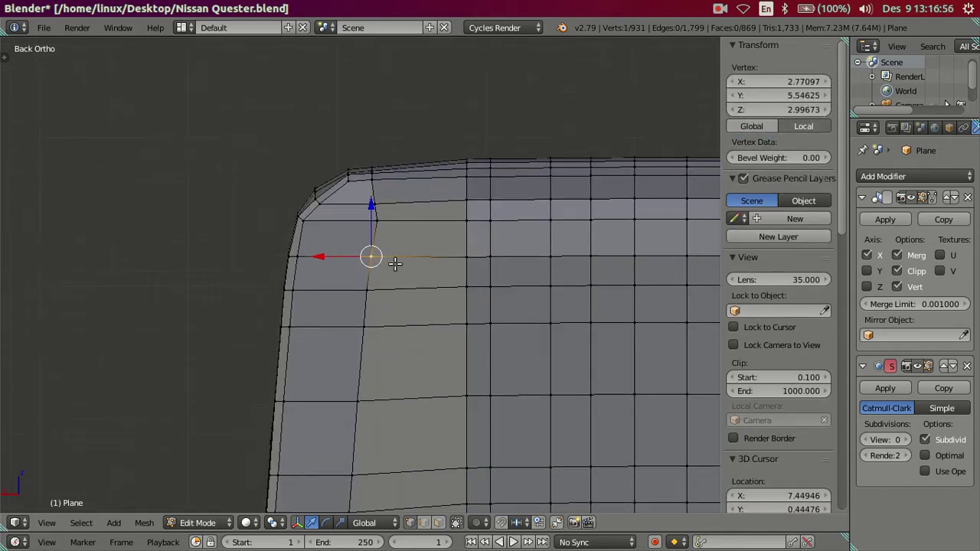
pyautogui.scroll(1, 388, 252)
pyautogui.rightClick(371, 221)
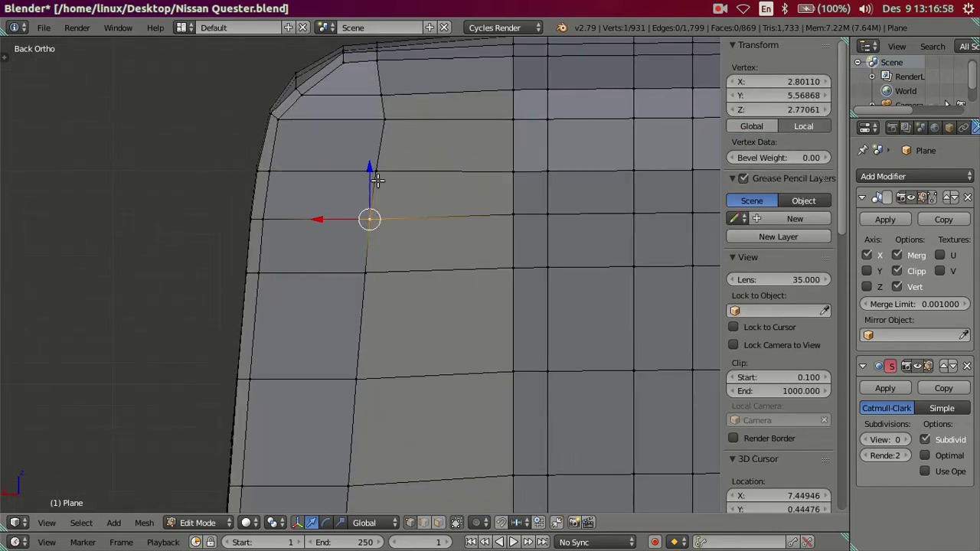
pyautogui.rightClick(373, 169)
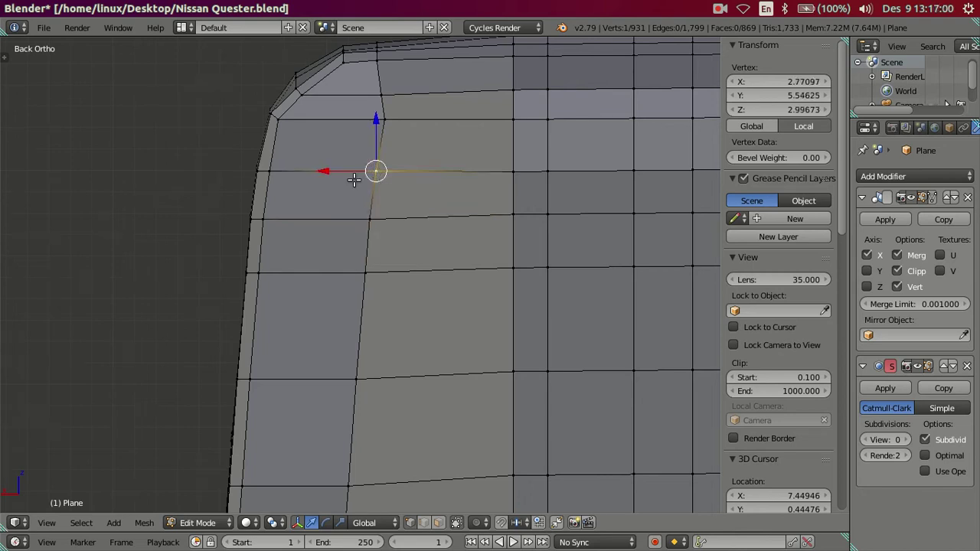
pyautogui.press('g')
pyautogui.press('x')
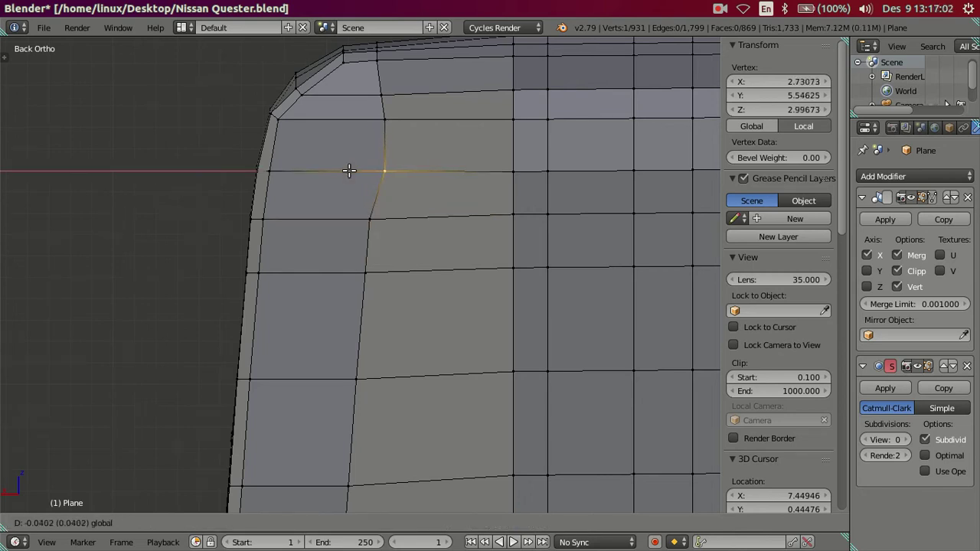
pyautogui.click(349, 170)
# - Slide the vertical edge loop below the rear corner sideways along X
pyautogui.rightClick(355, 220)
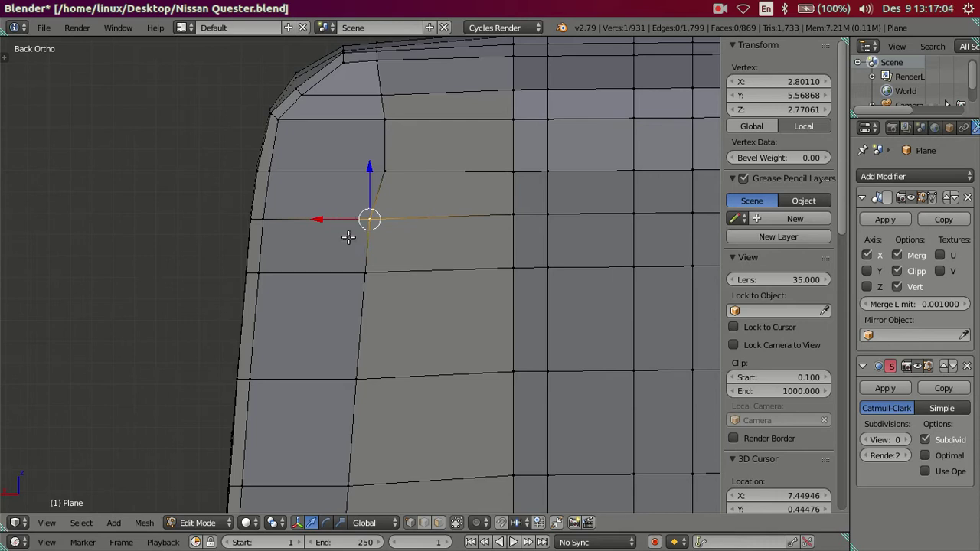
pyautogui.keyDown('alt'); pyautogui.rightClick(349, 490); pyautogui.keyUp('alt')
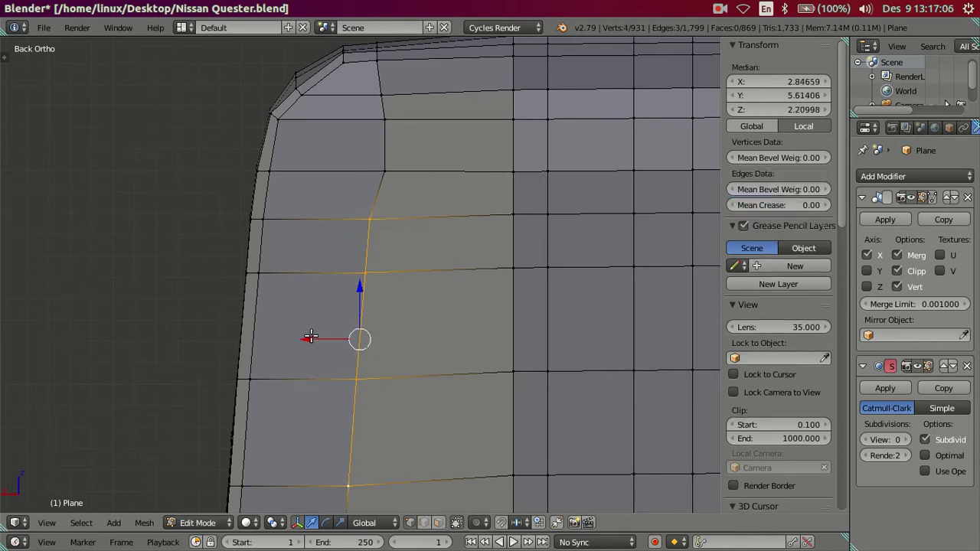
pyautogui.press('g')
pyautogui.press('x')
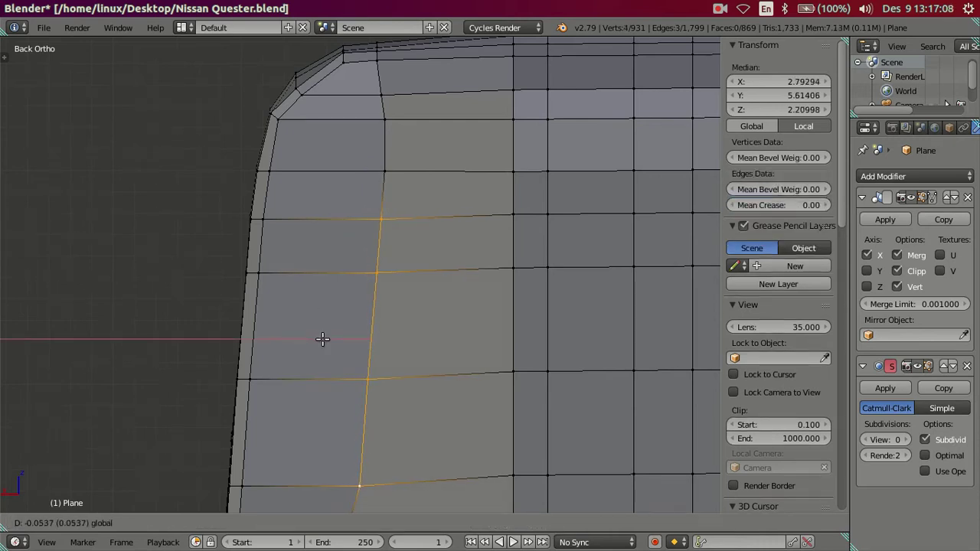
pyautogui.click(321, 339)
# - Shift the vertical edge loop above the dark lower back section slightly along X
pyautogui.press('a')
pyautogui.scroll(-2, 382, 357)
pyautogui.keyDown('shift'); pyautogui.moveTo(383, 356); pyautogui.dragTo(400, 145, button='middle'); pyautogui.keyUp('shift')
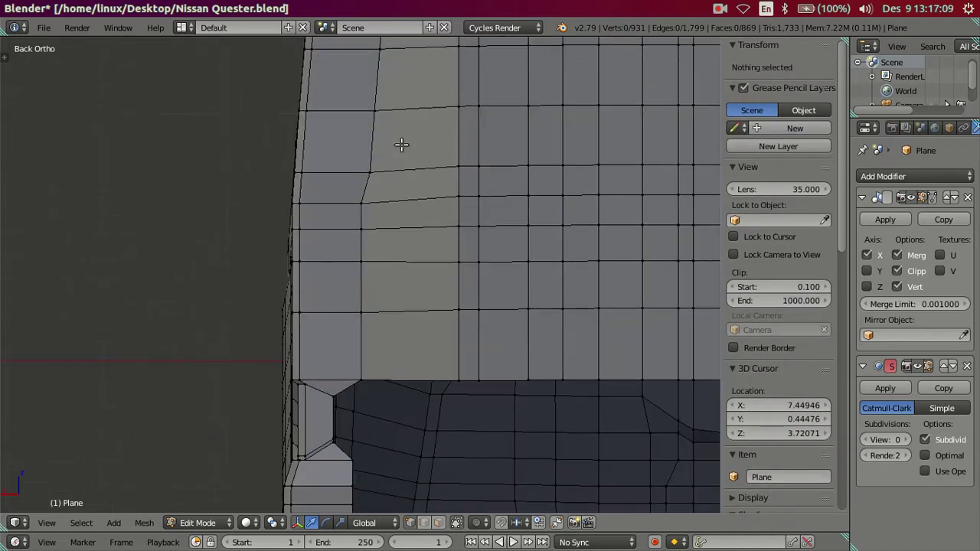
pyautogui.rightClick(353, 370)
pyautogui.keyDown('alt'); pyautogui.rightClick(355, 200); pyautogui.keyUp('alt')
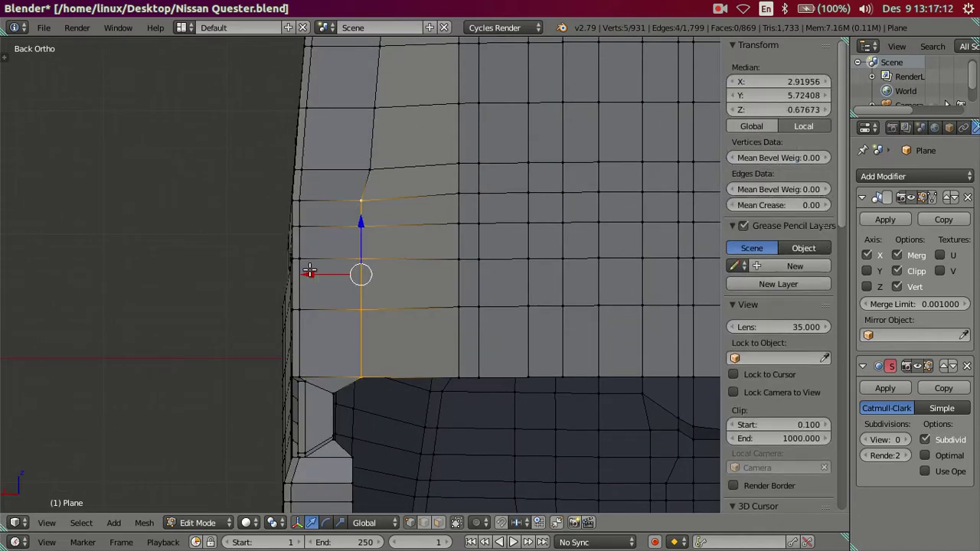
pyautogui.moveTo(309, 271); pyautogui.dragTo(319, 269)
pyautogui.click(318, 269)
pyautogui.scroll(-3, 317, 273)
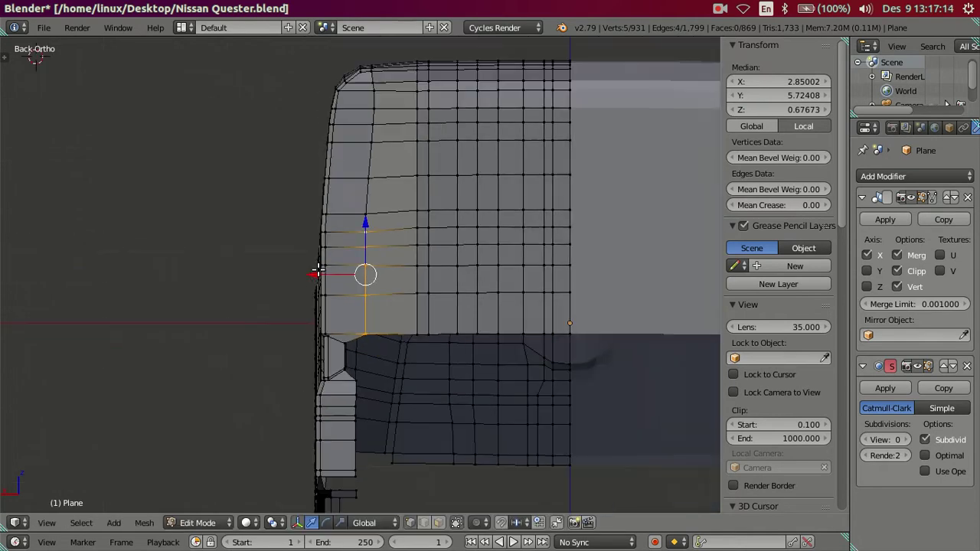
pyautogui.press('a')
pyautogui.moveTo(584, 237)
pyautogui.keyDown('shift'); pyautogui.mouseDown(button='middle')
pyautogui.moveTo(504, 266)
pyautogui.moveTo(470, 260)
pyautogui.moveTo(485, 322)
pyautogui.moveTo(547, 312)
pyautogui.moveTo(483, 241)
pyautogui.moveTo(267, 229)
pyautogui.mouseUp(button='middle'); pyautogui.keyUp('shift')
pyautogui.press('Tab')
pyautogui.press('Tab')
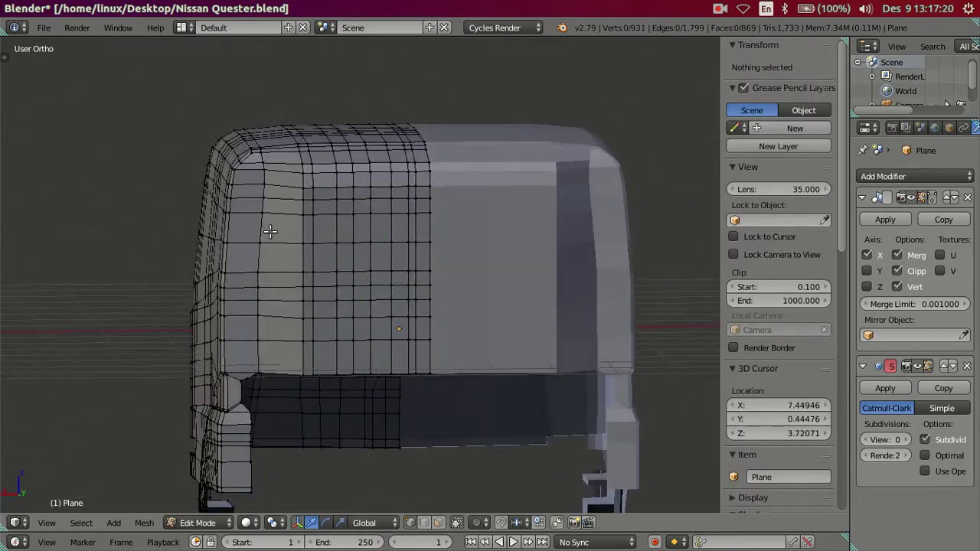
pyautogui.scroll(3, 339, 339)
pyautogui.scroll(2, 406, 344)
pyautogui.moveTo(407, 344)
pyautogui.mouseDown(button='middle')
pyautogui.moveTo(332, 270)
pyautogui.moveTo(411, 254)
pyautogui.moveTo(346, 162)
pyautogui.moveTo(444, 260)
pyautogui.moveTo(393, 234)
pyautogui.mouseUp(button='middle')
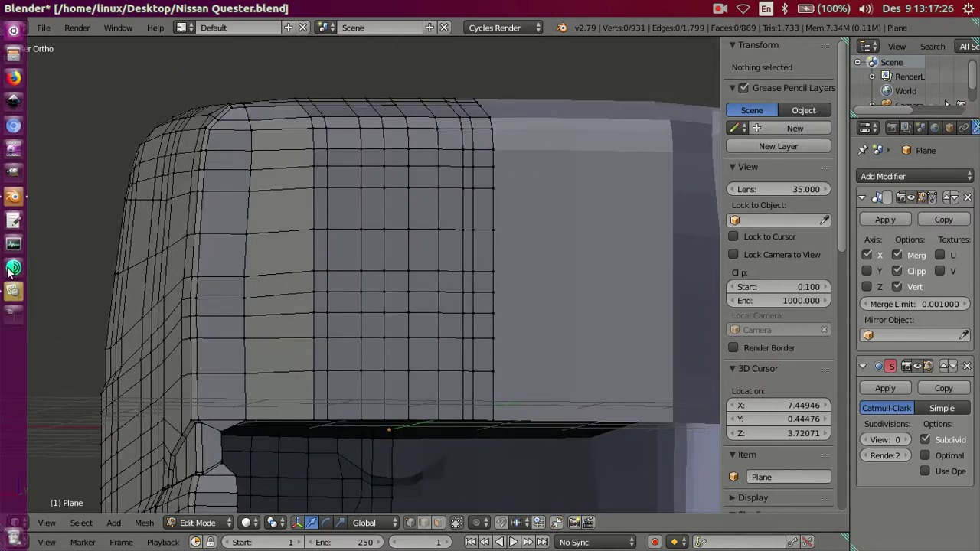
pyautogui.click(23, 288)
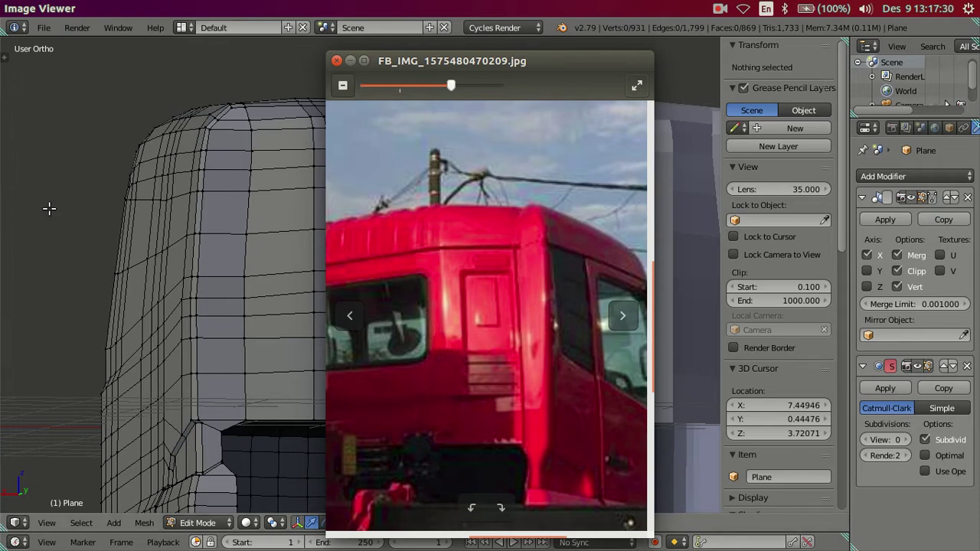
pyautogui.click(81, 194)
pyautogui.press('ctrl+KP_1')
pyautogui.scroll(1, 367, 241)
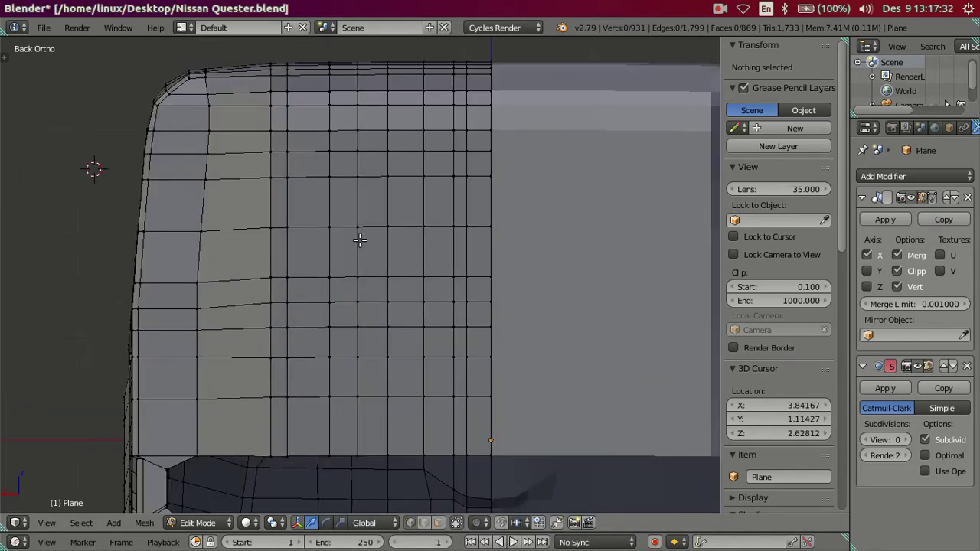
pyautogui.moveTo(341, 221)
pyautogui.mouseDown(button='middle')
pyautogui.moveTo(394, 222)
pyautogui.moveTo(449, 204)
pyautogui.mouseUp(button='middle')
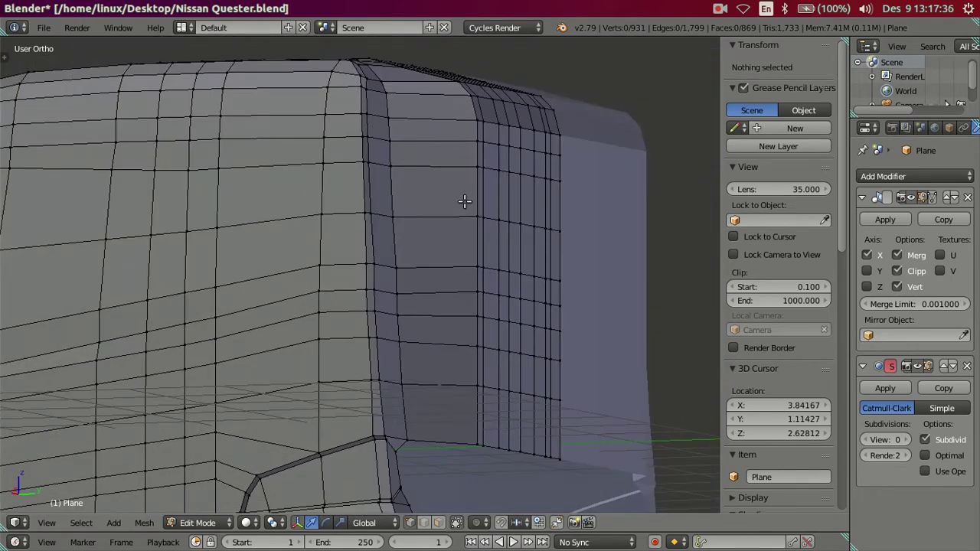
# - In X-ray side view, select the faces, vertices and top edge loop around the side window
pyautogui.press('KP_3')
pyautogui.press('z')
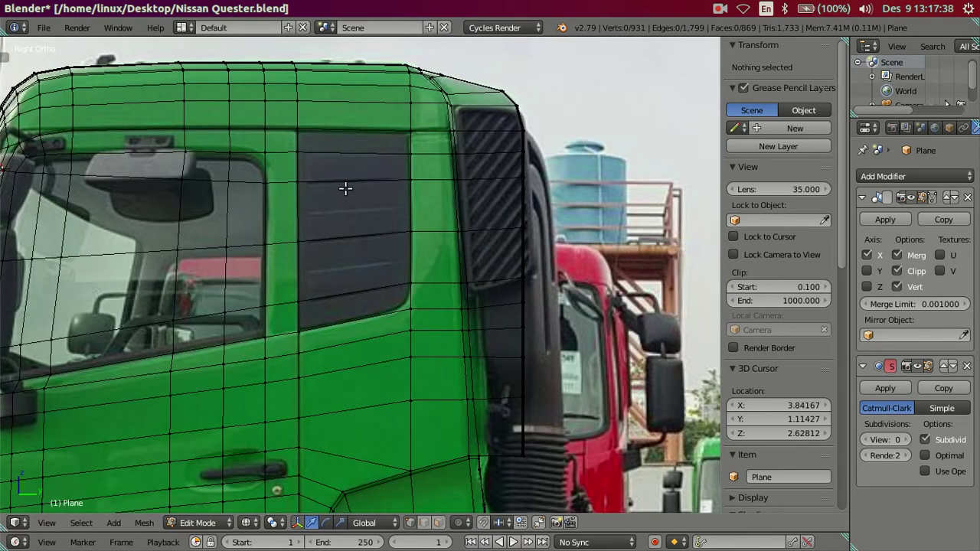
pyautogui.click(438, 522)
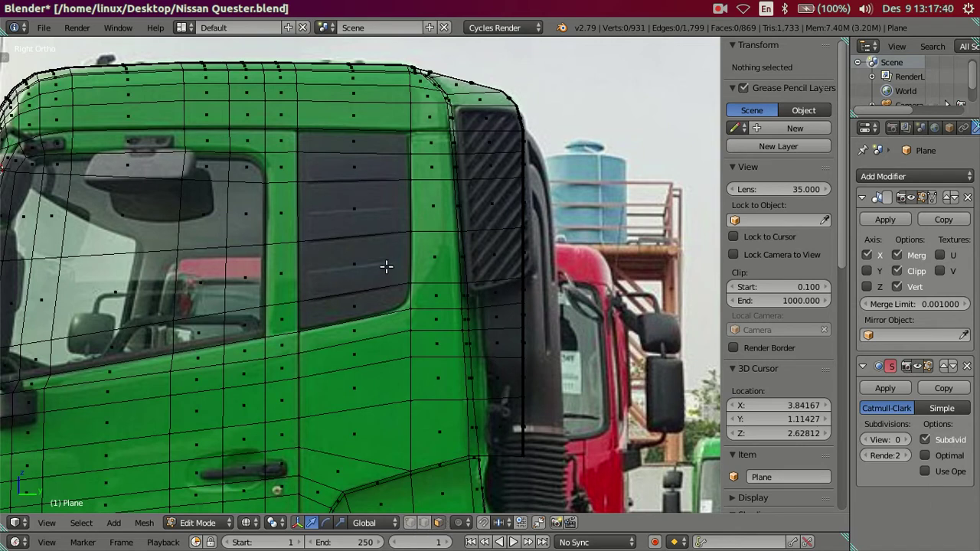
pyautogui.rightClick(321, 185)
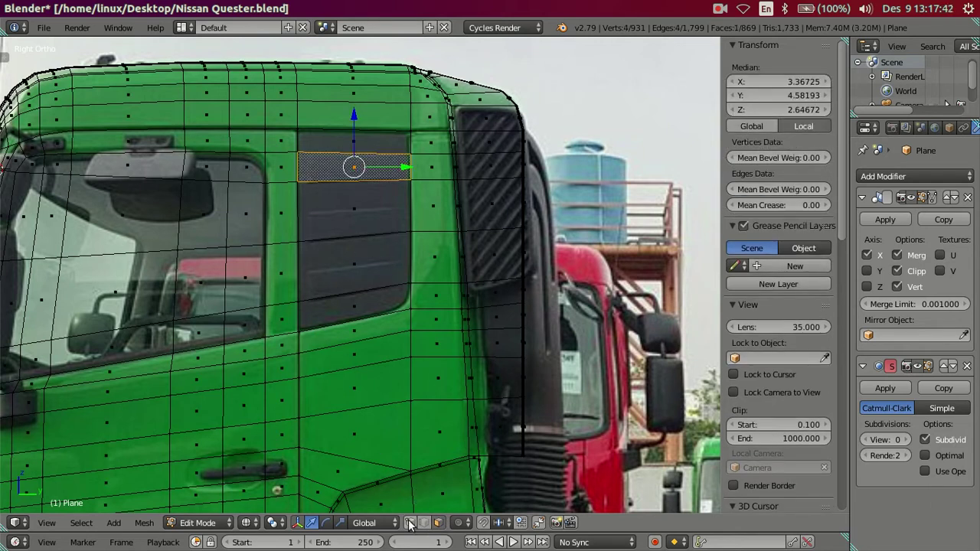
pyautogui.rightClick(298, 331)
pyautogui.keyDown('shift'); pyautogui.rightClick(297, 183); pyautogui.keyUp('shift')
pyautogui.moveTo(445, 260)
pyautogui.mouseDown(button='middle')
pyautogui.moveTo(422, 274)
pyautogui.moveTo(378, 262)
pyautogui.mouseUp(button='middle')
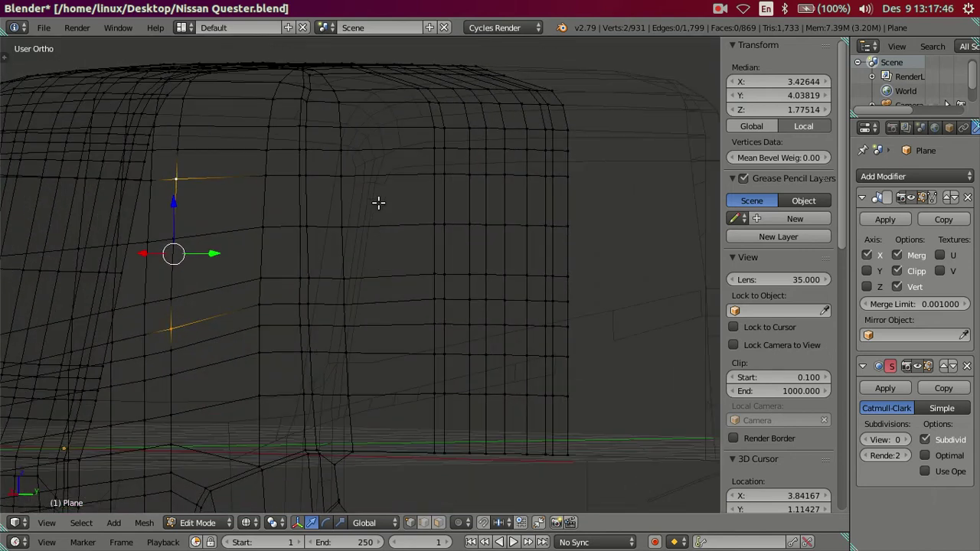
pyautogui.keyDown('alt'); pyautogui.rightClick(378, 185); pyautogui.keyUp('alt')
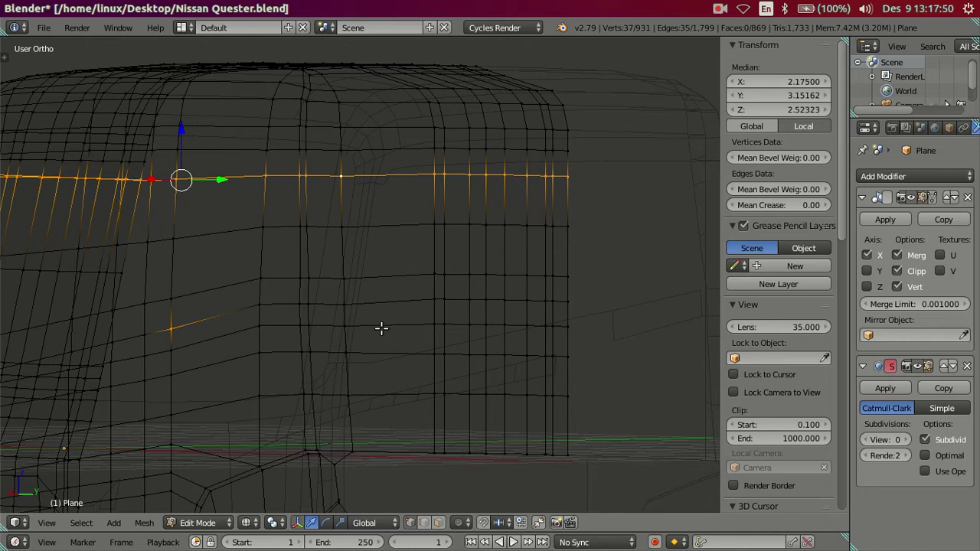
# - Check the window-top edge loop against the side photo from several angles
pyautogui.press('KP_3')
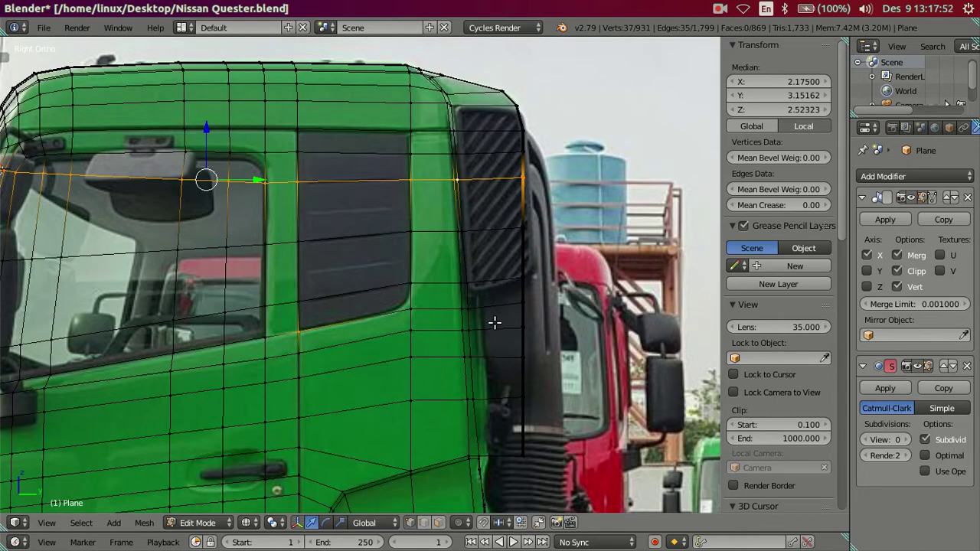
pyautogui.moveTo(509, 329); pyautogui.dragTo(394, 328, button='middle')
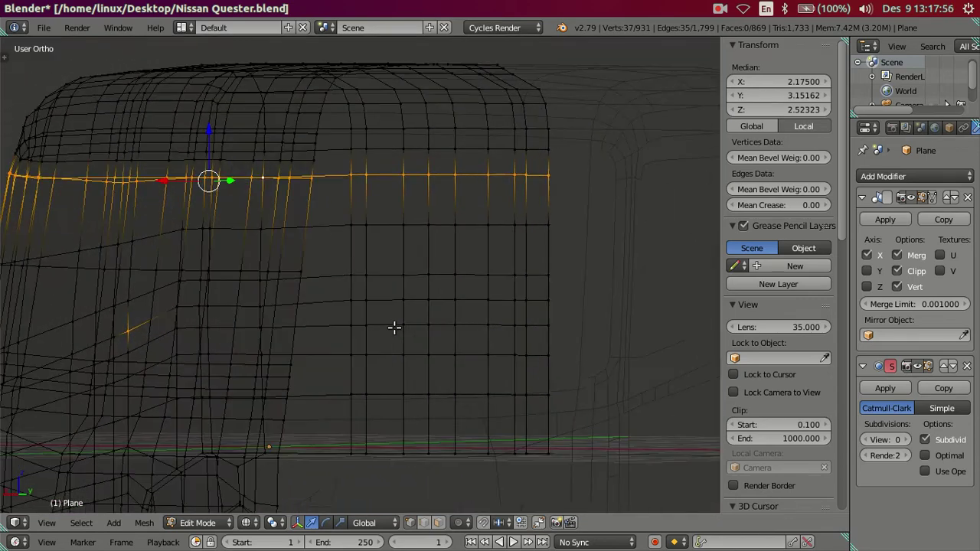
pyautogui.press('alt')
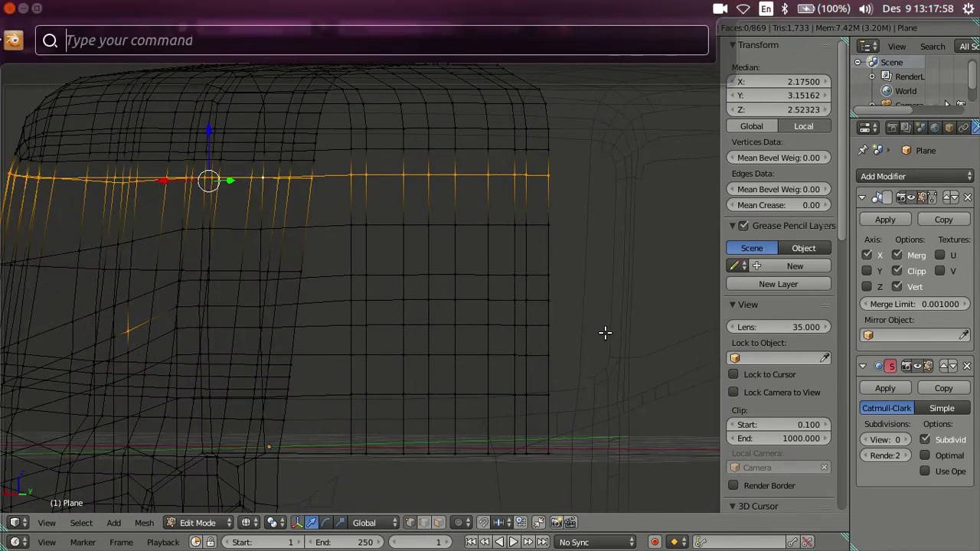
pyautogui.click(604, 333)
pyautogui.moveTo(452, 363); pyautogui.dragTo(391, 336, button='middle')
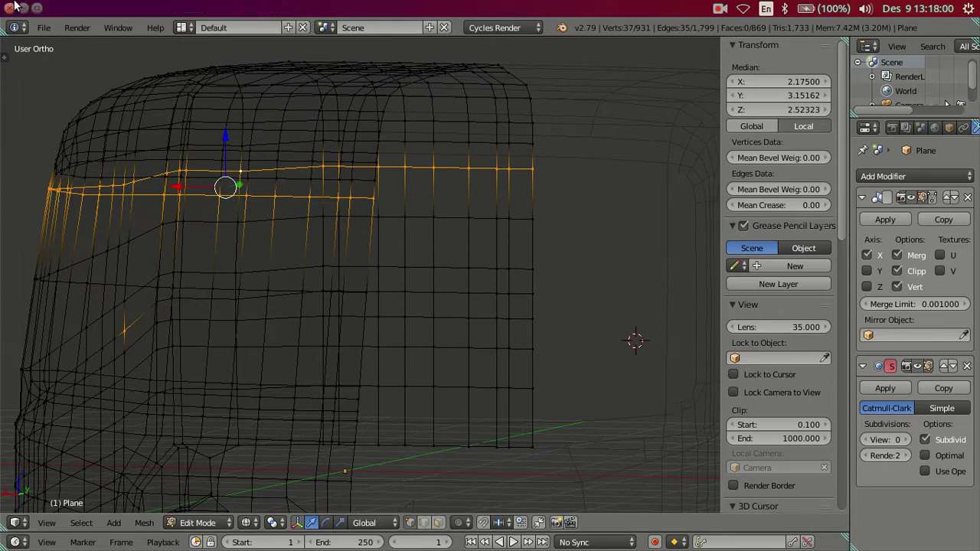
# - Toggle Blender to window fullscreen and return the mesh to solid shading
pyautogui.click(118, 28)
pyautogui.click(149, 61)
pyautogui.press('z')
pyautogui.moveTo(403, 237)
pyautogui.mouseDown(button='middle')
pyautogui.moveTo(357, 237)
pyautogui.moveTo(369, 246)
pyautogui.mouseUp(button='middle')
# - In back view, select the horizontal edge loop running across the rear roof
pyautogui.rightClick(289, 179)
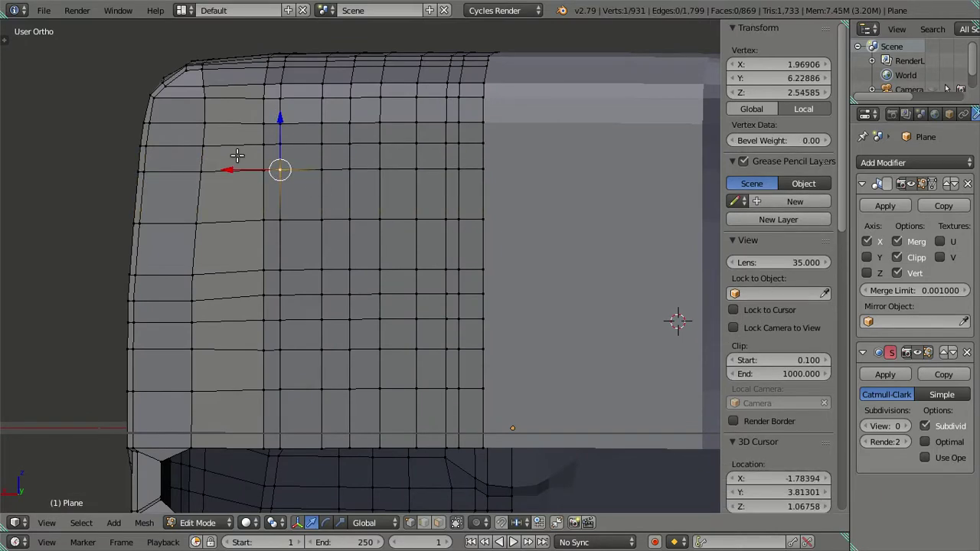
pyautogui.moveTo(254, 157)
pyautogui.mouseDown(button='middle')
pyautogui.moveTo(308, 179)
pyautogui.moveTo(317, 234)
pyautogui.moveTo(333, 245)
pyautogui.moveTo(354, 241)
pyautogui.moveTo(376, 253)
pyautogui.moveTo(389, 245)
pyautogui.moveTo(315, 235)
pyautogui.mouseUp(button='middle')
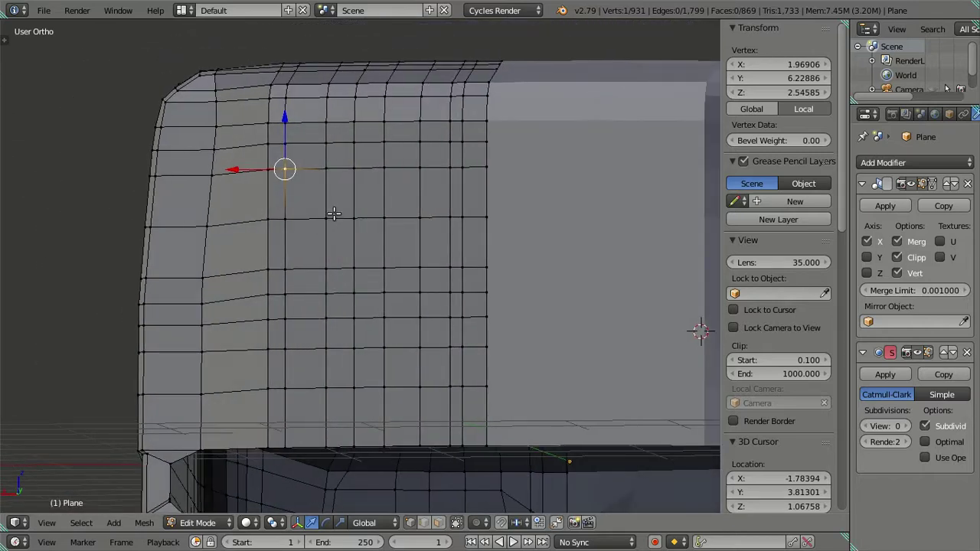
pyautogui.press('ctrl+KP_1')
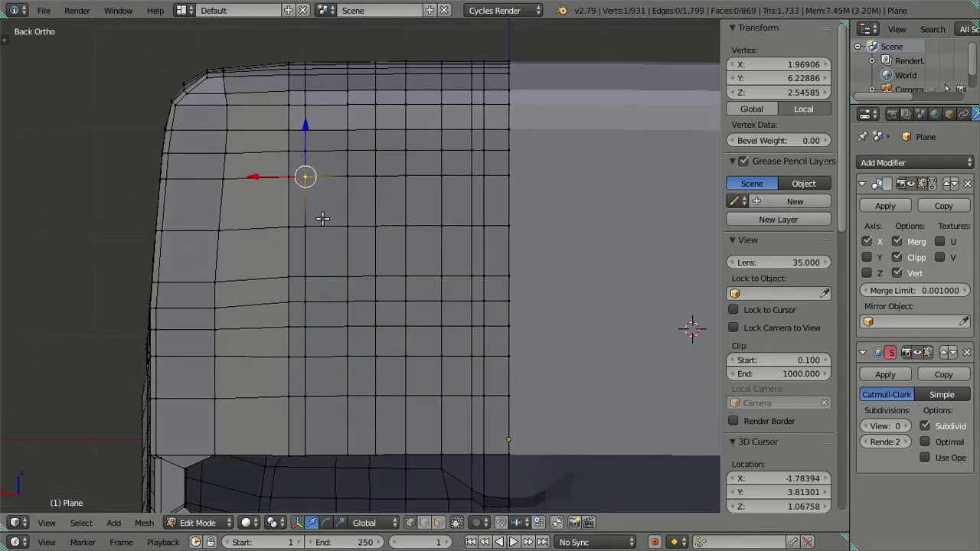
pyautogui.rightClick(377, 177)
pyautogui.rightClick(496, 178)
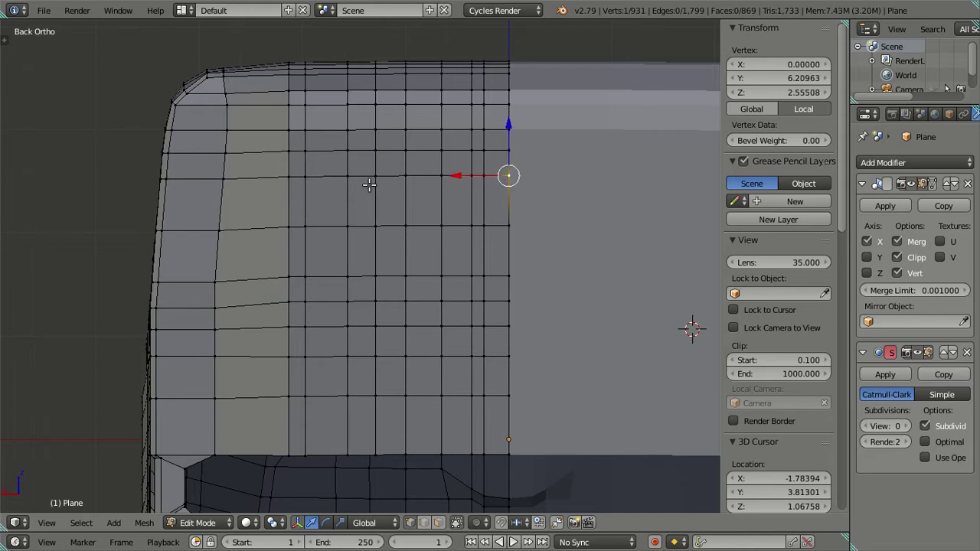
pyautogui.keyDown('alt'); pyautogui.rightClick(309, 178); pyautogui.keyUp('alt')
pyautogui.moveTo(350, 210); pyautogui.dragTo(366, 209, button='middle')
# - Check the loop against the front and side photos, then orbit toward the cab's back
pyautogui.press('KP_1')
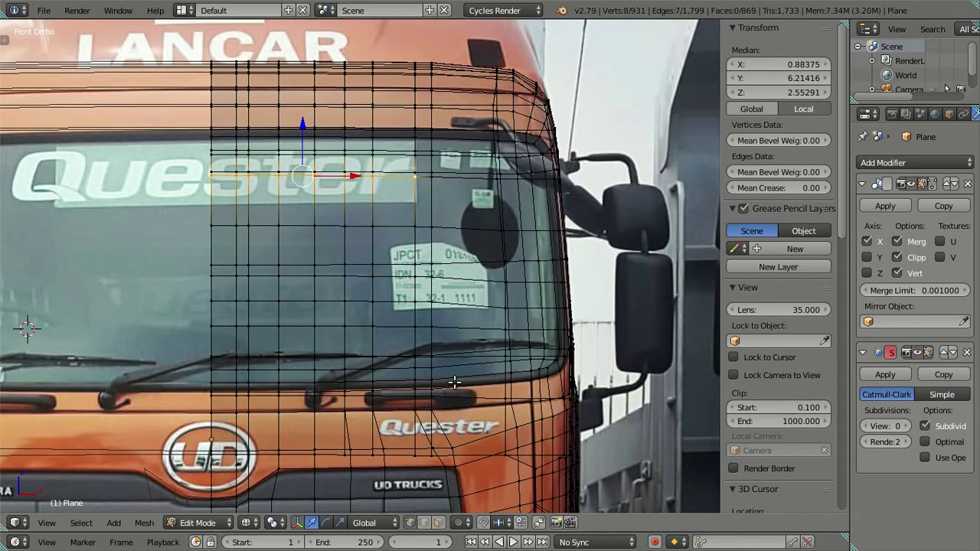
pyautogui.press('KP_3')
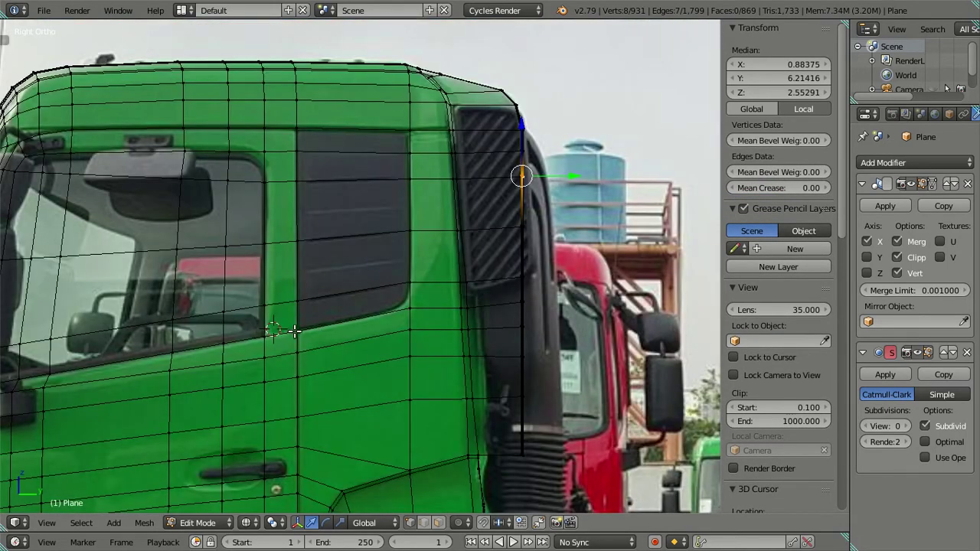
pyautogui.keyDown('shift'); pyautogui.rightClick(295, 331); pyautogui.keyUp('shift')
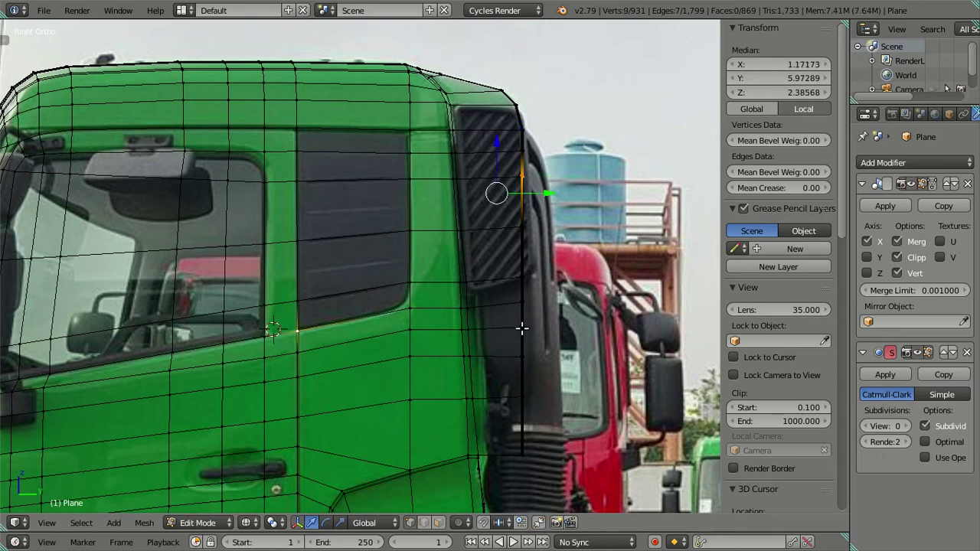
pyautogui.moveTo(521, 328); pyautogui.dragTo(522, 328, button='middle')
pyautogui.press('KP_3')
pyautogui.moveTo(518, 326); pyautogui.dragTo(381, 324, button='middle')
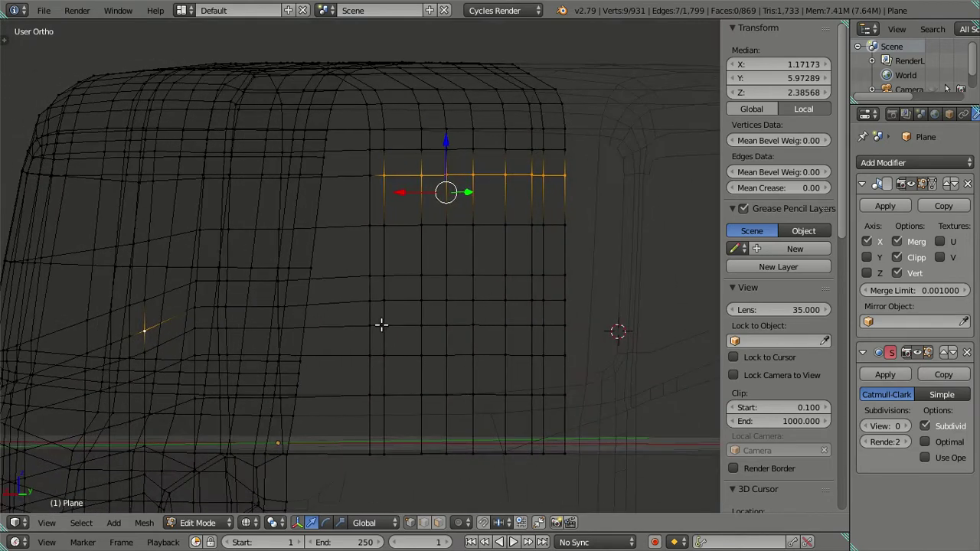
# - Select the bottom and left-side vertices outlining the back window area
pyautogui.keyDown('shift'); pyautogui.click(387, 324); pyautogui.keyUp('shift')
pyautogui.keyDown('ctrl'); pyautogui.rightClick(564, 325); pyautogui.keyUp('ctrl')
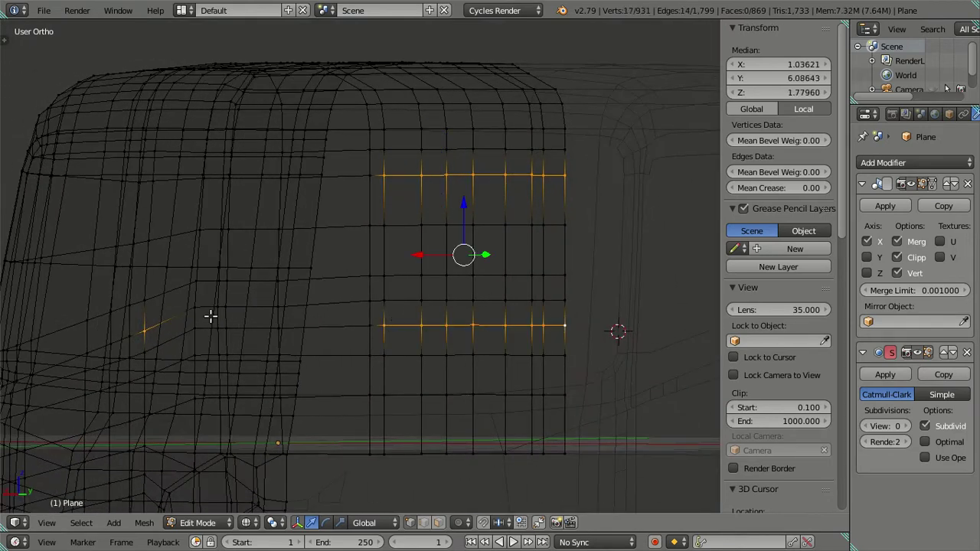
pyautogui.keyDown('shift'); pyautogui.rightClick(140, 327); pyautogui.keyUp('shift')
pyautogui.keyDown('shift'); pyautogui.rightClick(384, 225); pyautogui.keyUp('shift')
pyautogui.keyDown('shift'); pyautogui.rightClick(383, 276); pyautogui.keyUp('shift')
pyautogui.keyDown('shift'); pyautogui.rightClick(384, 299); pyautogui.keyUp('shift')
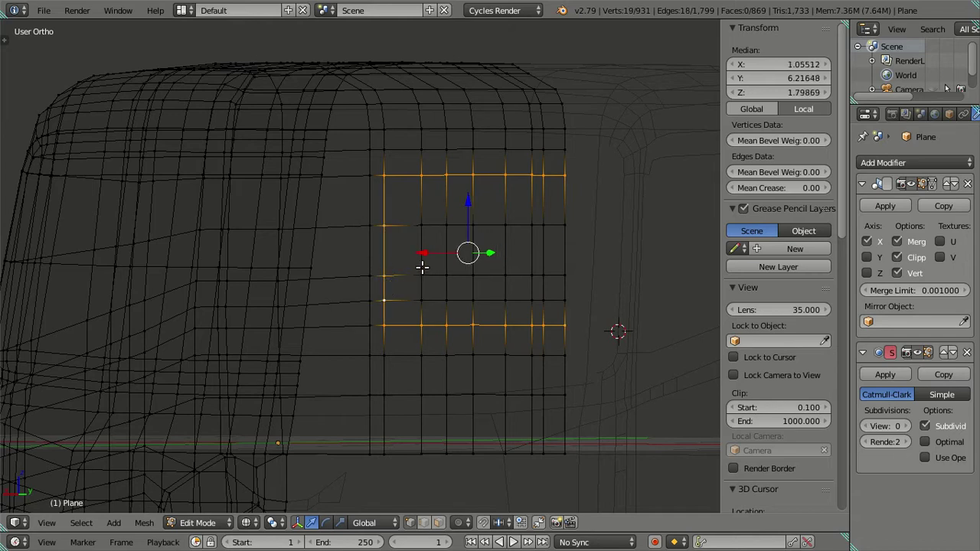
# - In Back Ortho, circle-select the window face block and extrude it in place
pyautogui.press('ctrl+KP_1')
pyautogui.press('z')
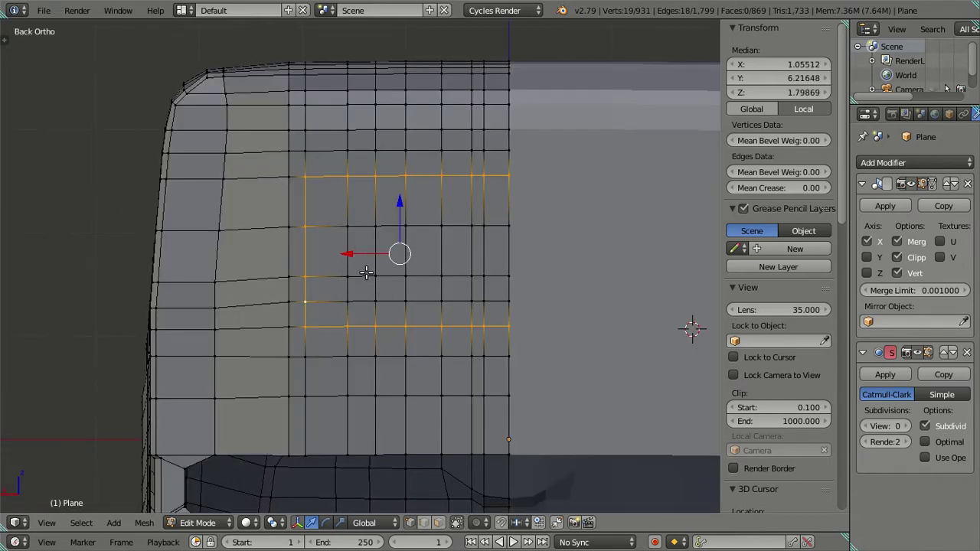
pyautogui.press('c')
pyautogui.moveTo(349, 295)
pyautogui.mouseDown()
pyautogui.moveTo(508, 302)
pyautogui.moveTo(440, 299)
pyautogui.moveTo(487, 298)
pyautogui.moveTo(422, 280)
pyautogui.moveTo(485, 245)
pyautogui.mouseUp()
pyautogui.rightClick(519, 245)
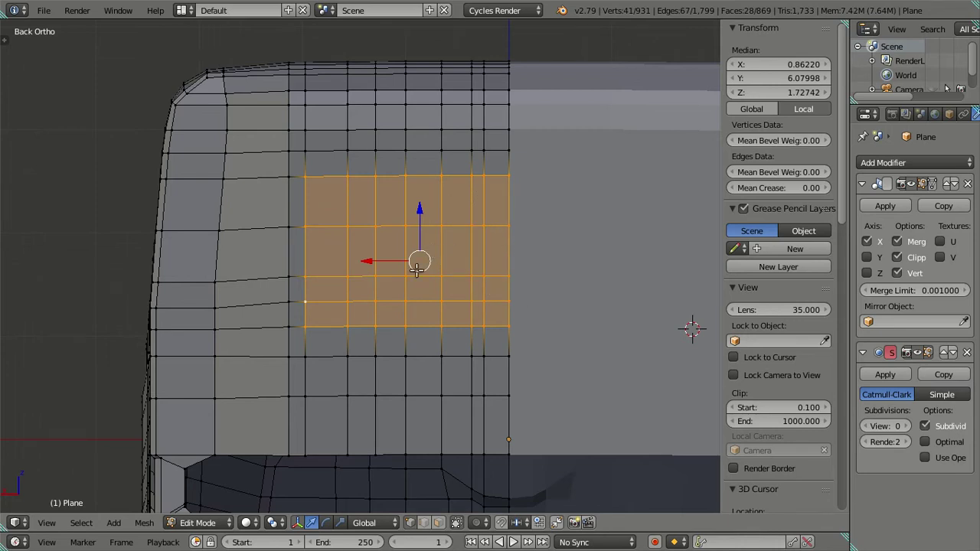
pyautogui.hotkey('ctrl', 'z')
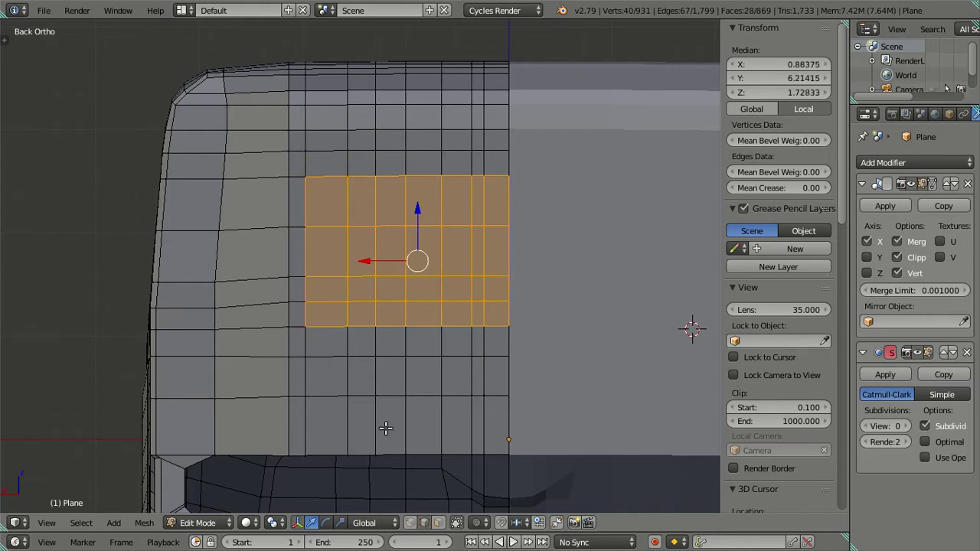
pyautogui.scroll(1, 386, 425)
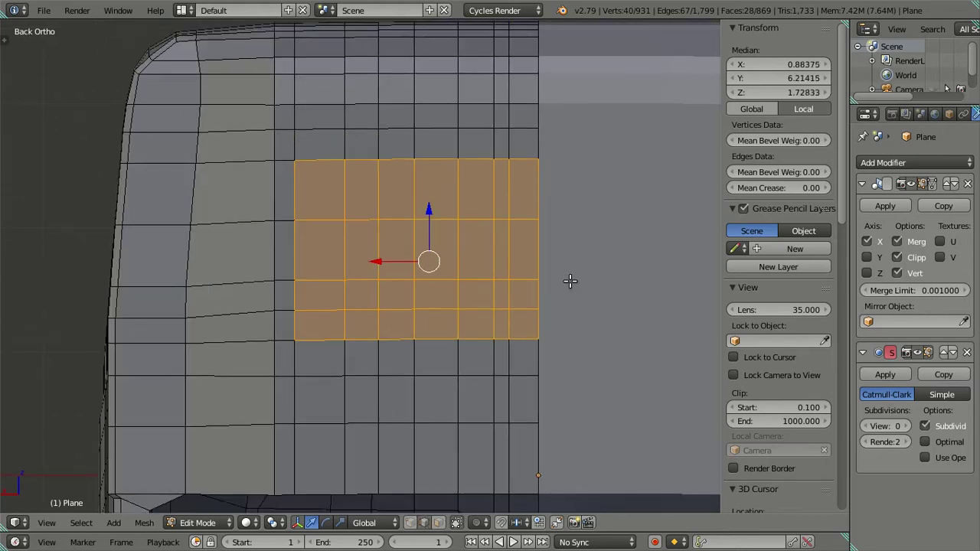
pyautogui.press('e')
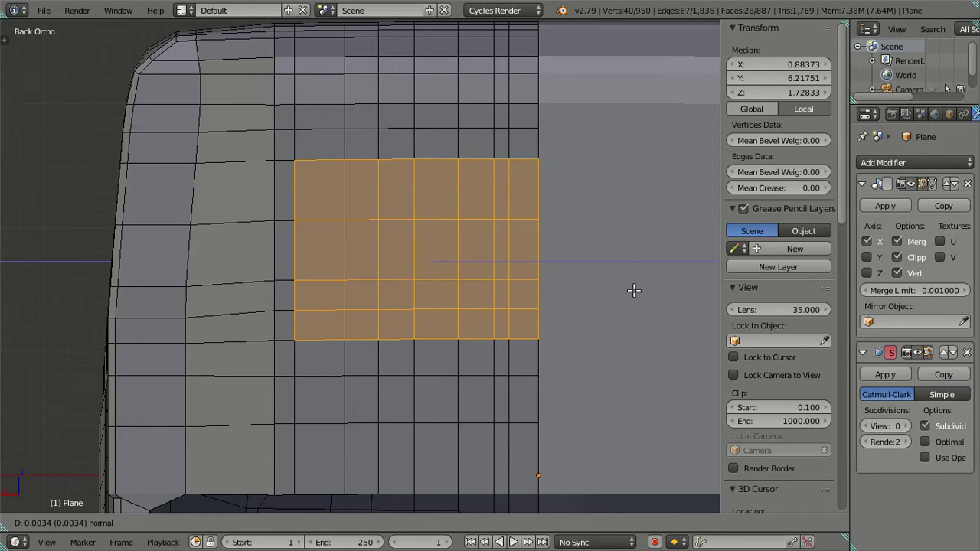
pyautogui.click(344, 264)
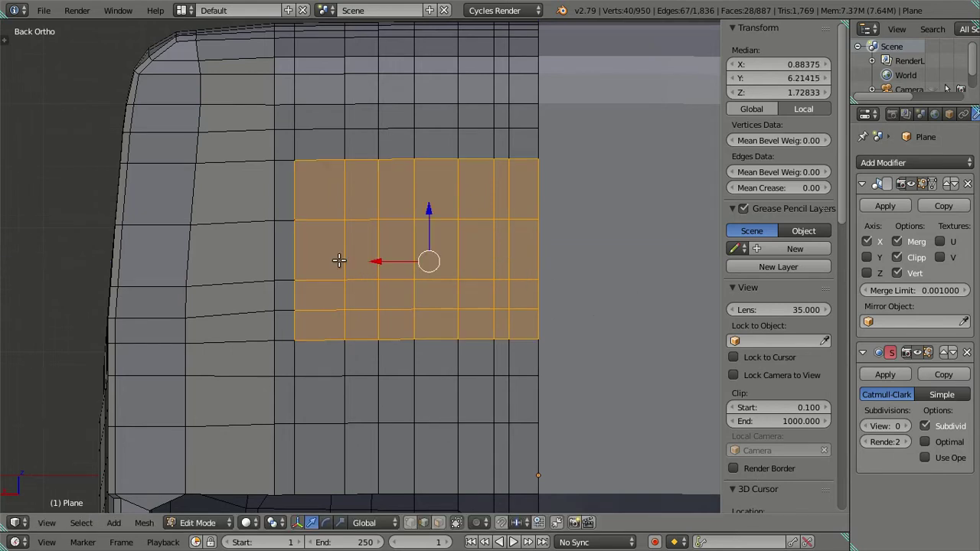
pyautogui.scroll(1, 376, 261)
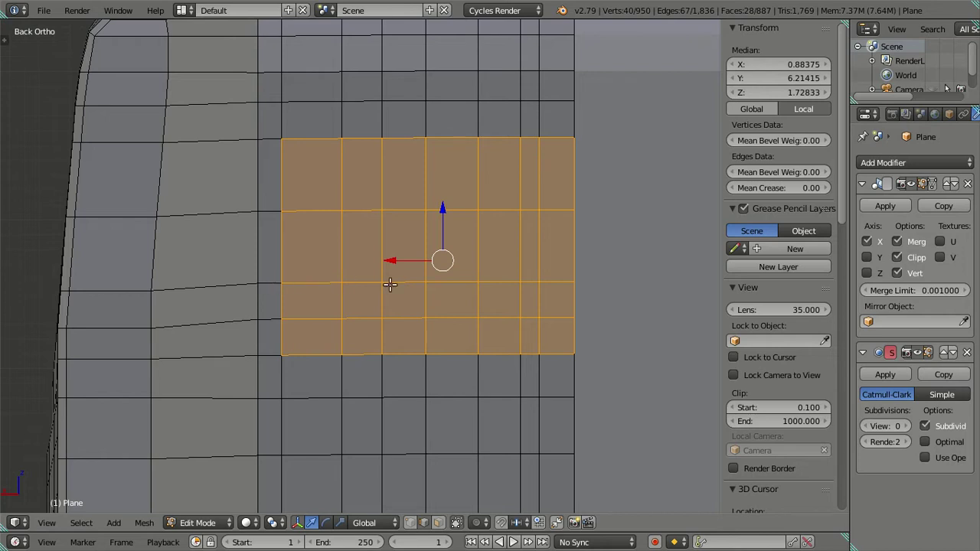
# - Circle-deselect the inner faces so only the new border ring stays selected
pyautogui.press('z')
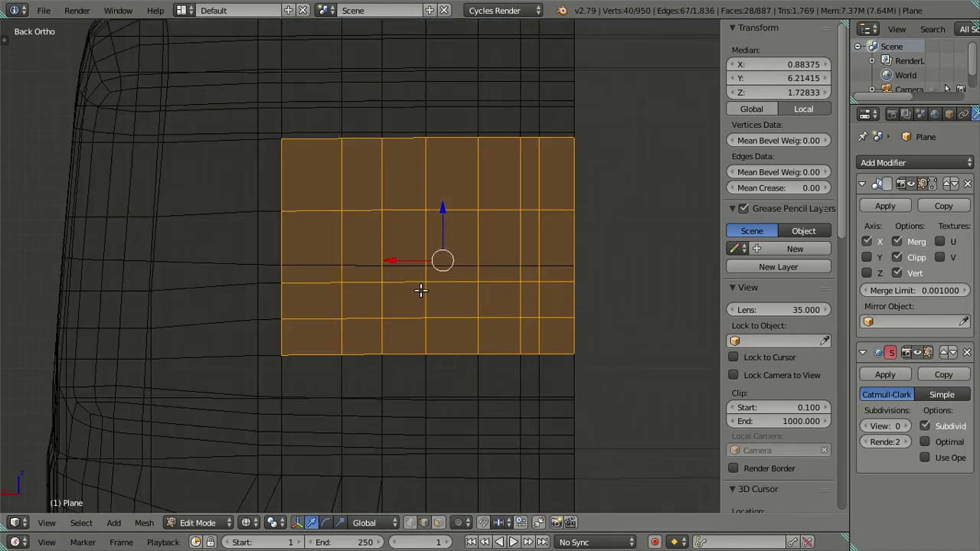
pyautogui.press('c')
pyautogui.scroll(3, 357, 284)
pyautogui.scroll(1, 352, 289)
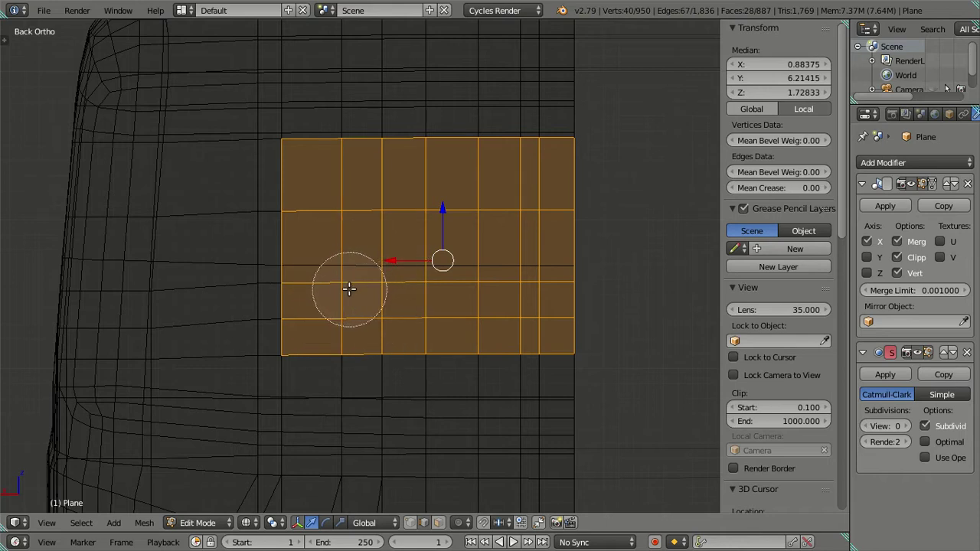
pyautogui.moveTo(349, 289)
pyautogui.mouseDown(button='middle')
pyautogui.moveTo(569, 295)
pyautogui.moveTo(586, 221)
pyautogui.moveTo(335, 221)
pyautogui.mouseUp(button='middle')
pyautogui.press('Escape')
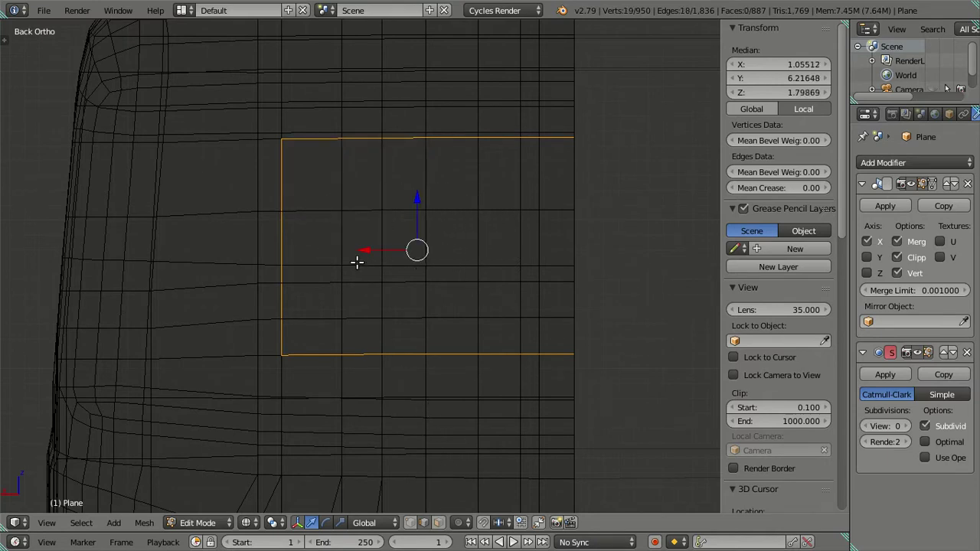
# - Scale the border's top and bottom edges closer together along Z
pyautogui.press('c')
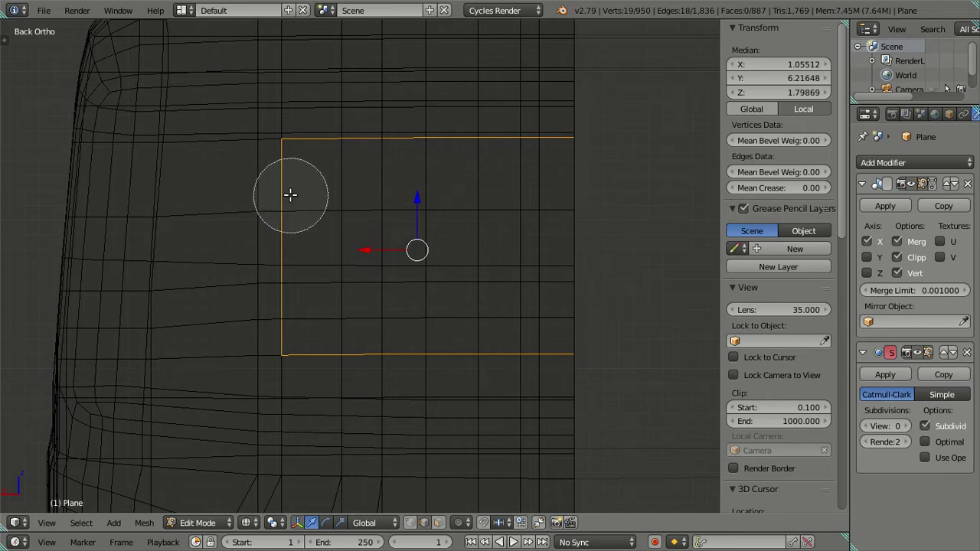
pyautogui.moveTo(286, 193)
pyautogui.mouseDown(button='middle')
pyautogui.moveTo(276, 253)
pyautogui.moveTo(284, 299)
pyautogui.mouseUp(button='middle')
pyautogui.press('Escape')
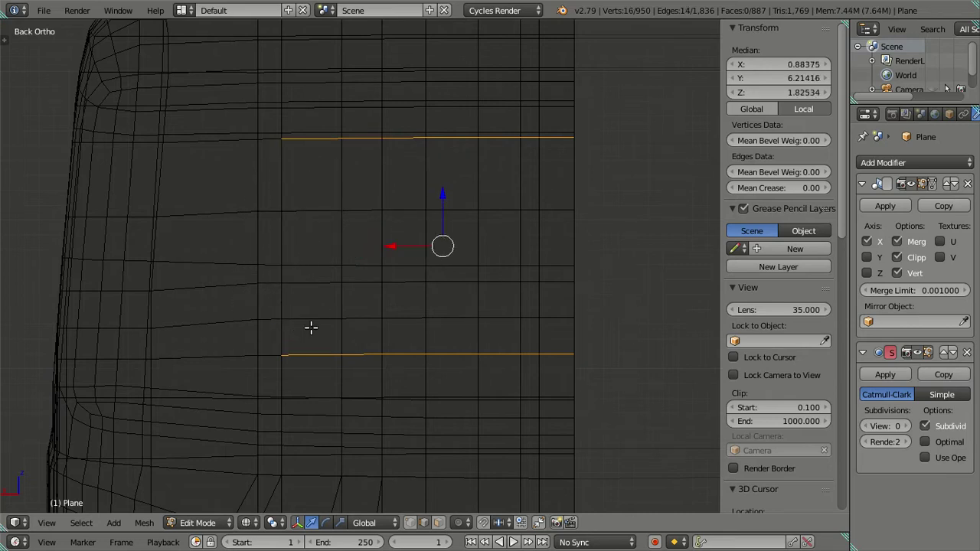
pyautogui.press('s')
pyautogui.press('z')
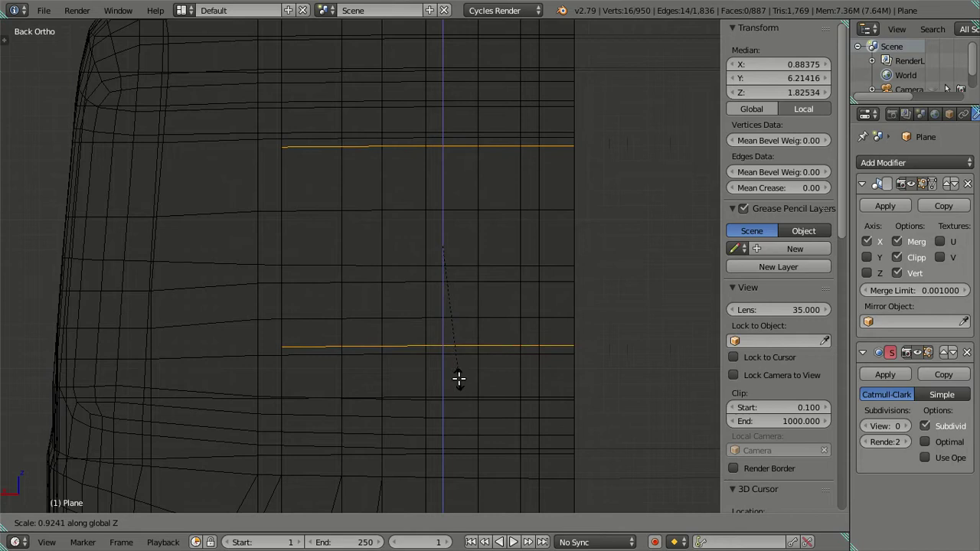
pyautogui.click(458, 378)
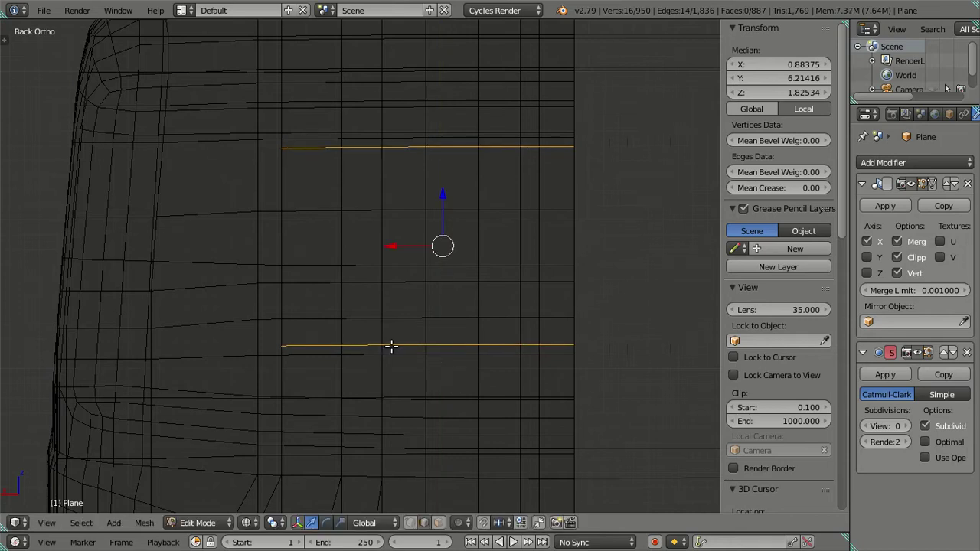
pyautogui.scroll(1, 391, 346)
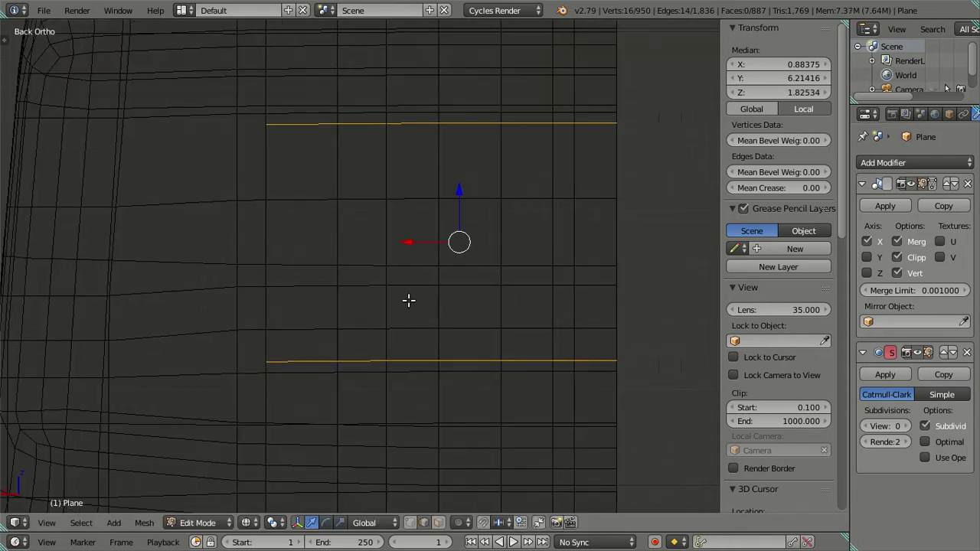
pyautogui.press('z')
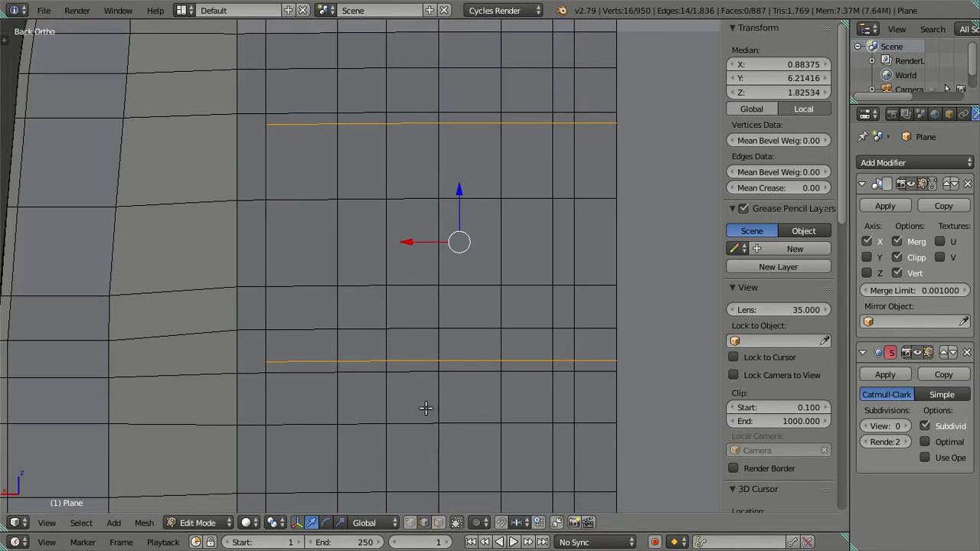
# - Reselect the border face ring and, in edge mode, isolate its left edge
pyautogui.click(438, 522)
pyautogui.press('a')
pyautogui.press('a')
pyautogui.keyDown('alt'); pyautogui.rightClick(386, 366); pyautogui.keyUp('alt')
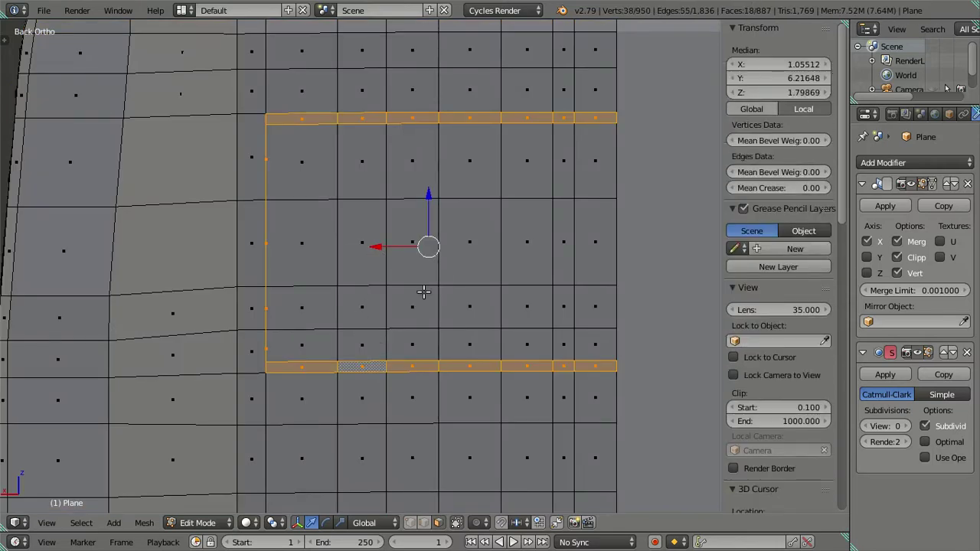
pyautogui.hotkey('ctrl', 'Tab')
pyautogui.click(404, 279)
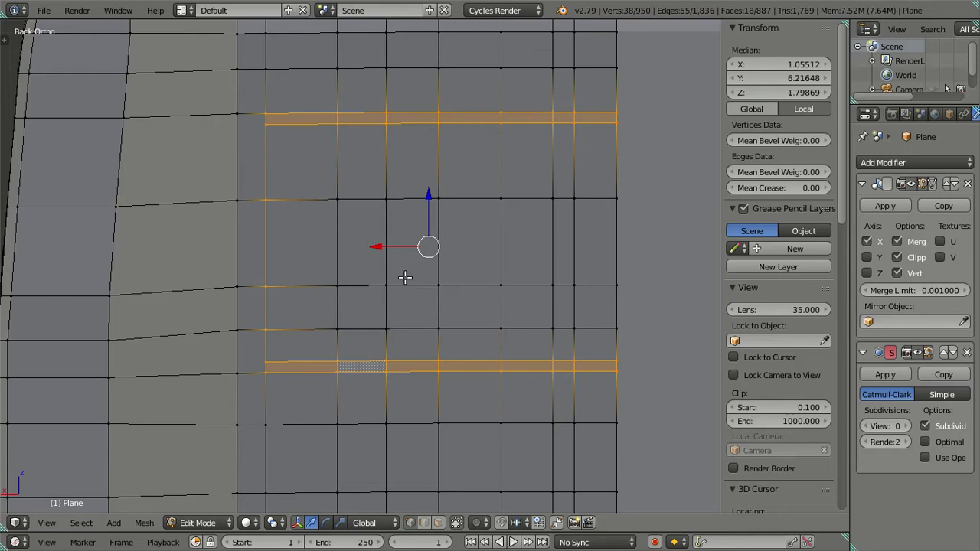
pyautogui.hotkey('ctrl', 'Tab')
pyautogui.click(395, 287)
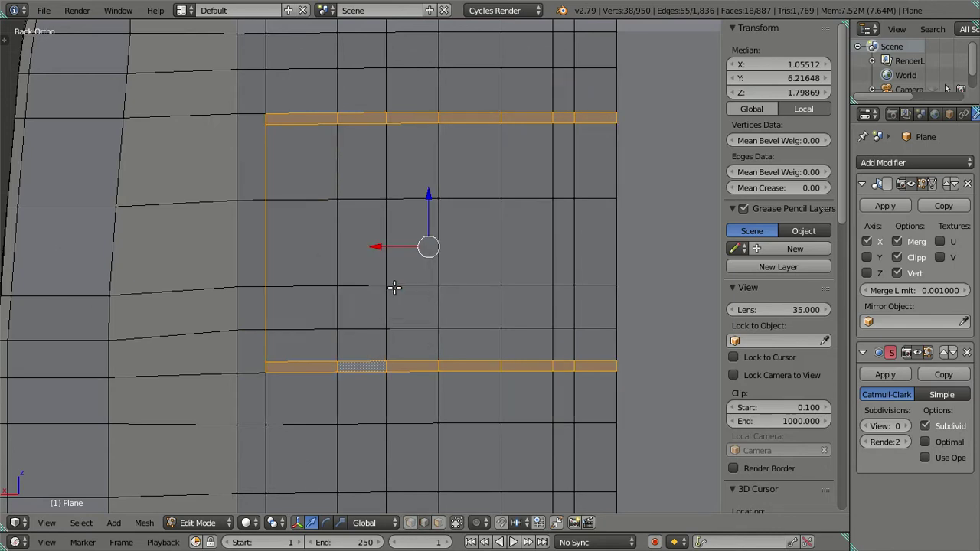
pyautogui.press('z')
pyautogui.press('c')
pyautogui.moveTo(372, 131)
pyautogui.mouseDown(button='middle')
pyautogui.moveTo(365, 122)
pyautogui.moveTo(631, 120)
pyautogui.moveTo(590, 349)
pyautogui.moveTo(422, 363)
pyautogui.moveTo(354, 381)
pyautogui.mouseUp(button='middle')
pyautogui.press('Escape')
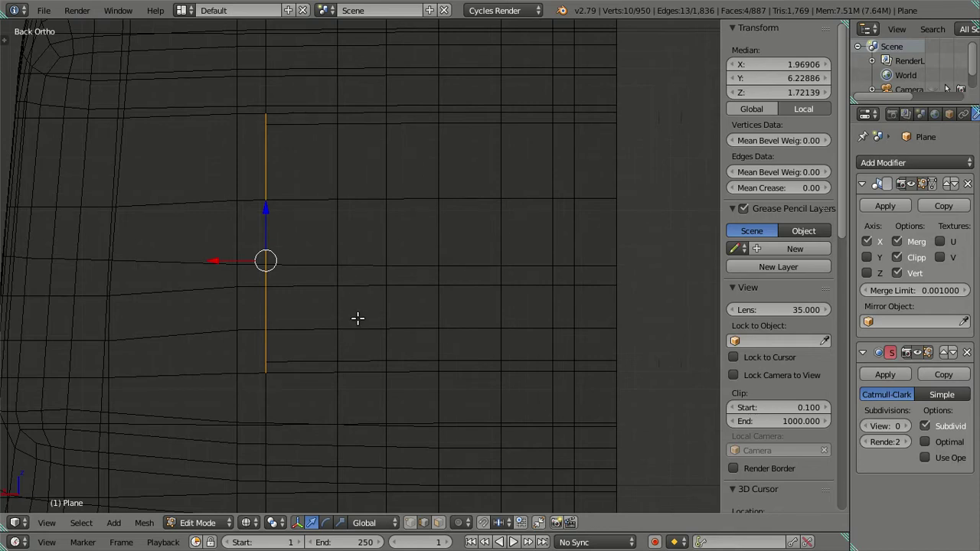
# - With limit-to-visible off, select the border's left edge loop and nudge it about 0.064 along X
pyautogui.moveTo(212, 258); pyautogui.dragTo(235, 260)
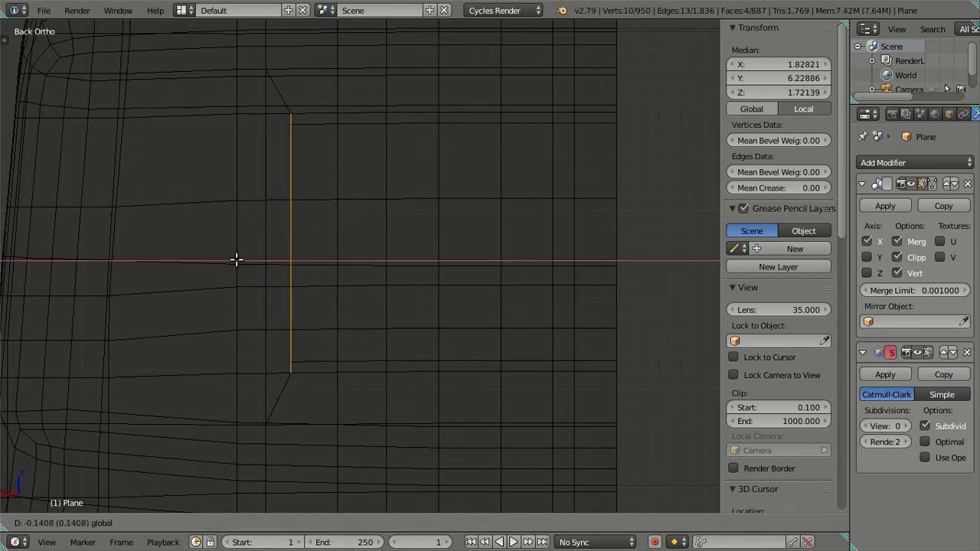
pyautogui.rightClick(236, 260)
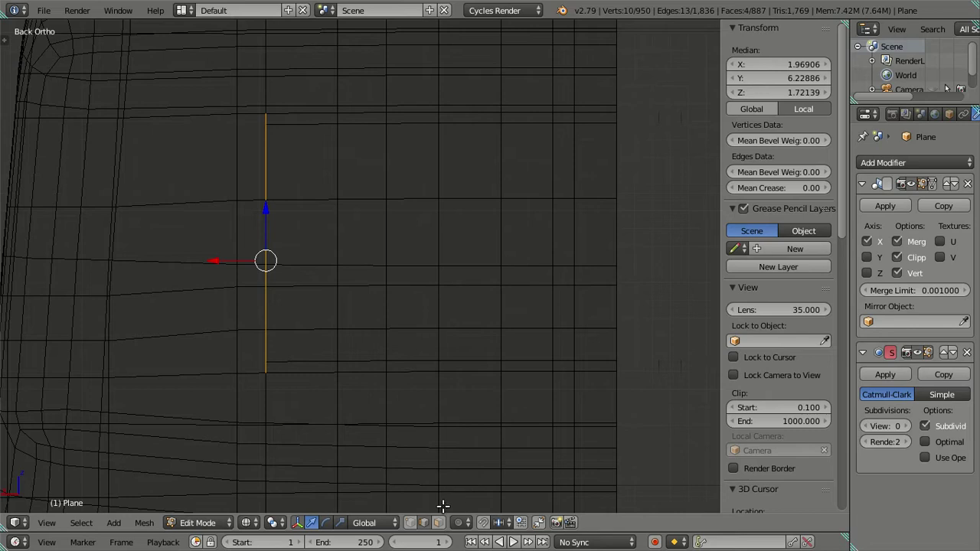
pyautogui.click(439, 522)
pyautogui.press('z')
pyautogui.rightClick(306, 165)
pyautogui.keyDown('ctrl'); pyautogui.rightClick(302, 343); pyautogui.keyUp('ctrl')
pyautogui.click(439, 522)
pyautogui.press('c')
pyautogui.moveTo(345, 149); pyautogui.dragTo(328, 360, button='middle')
pyautogui.press('Escape')
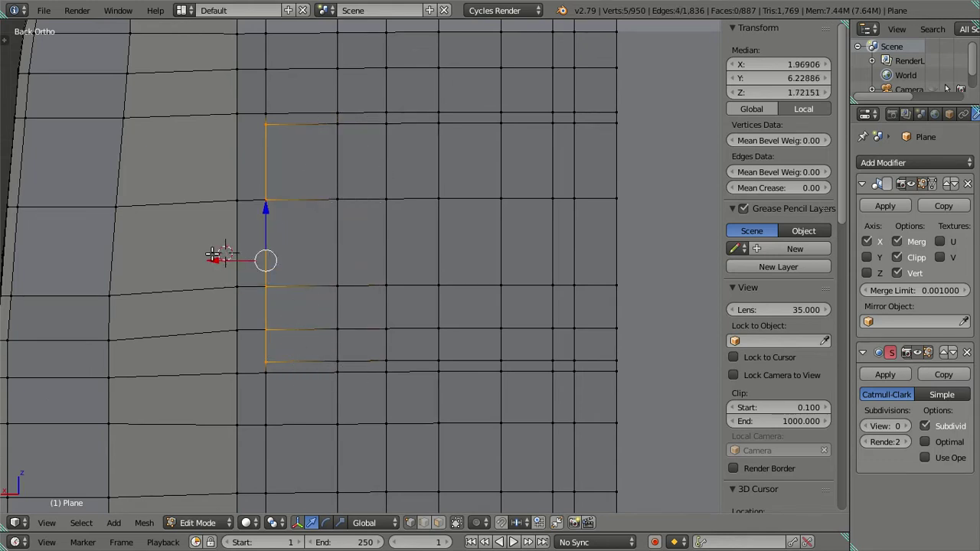
pyautogui.moveTo(212, 256); pyautogui.dragTo(223, 255)
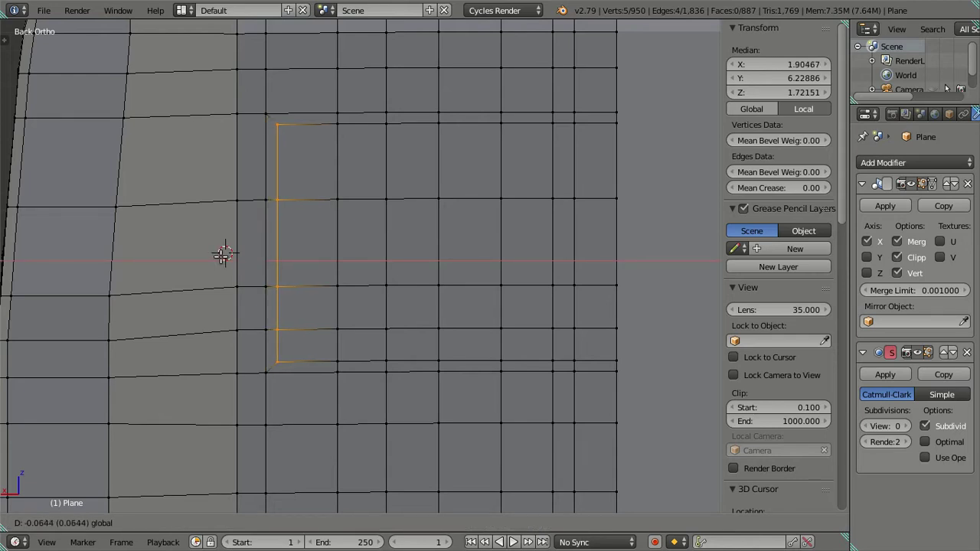
pyautogui.click(222, 254)
# - Select the border face ring and untick X in the Mirror modifier
pyautogui.press('a')
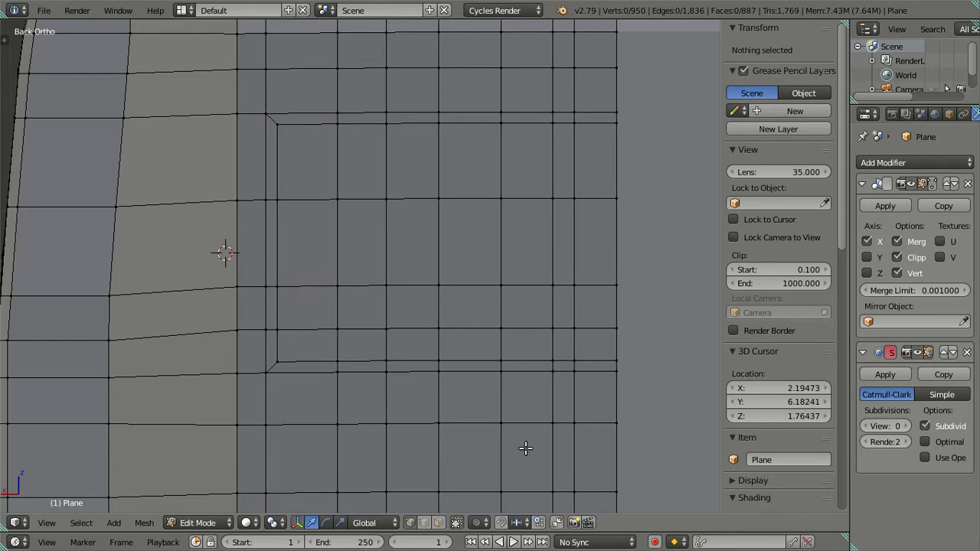
pyautogui.click(437, 522)
pyautogui.keyDown('alt'); pyautogui.rightClick(571, 368); pyautogui.keyUp('alt')
pyautogui.moveTo(571, 367); pyautogui.dragTo(466, 361, button='middle')
pyautogui.moveTo(184, 271)
pyautogui.mouseDown(button='middle')
pyautogui.moveTo(166, 284)
pyautogui.moveTo(262, 332)
pyautogui.moveTo(285, 292)
pyautogui.moveTo(178, 349)
pyautogui.mouseUp(button='middle')
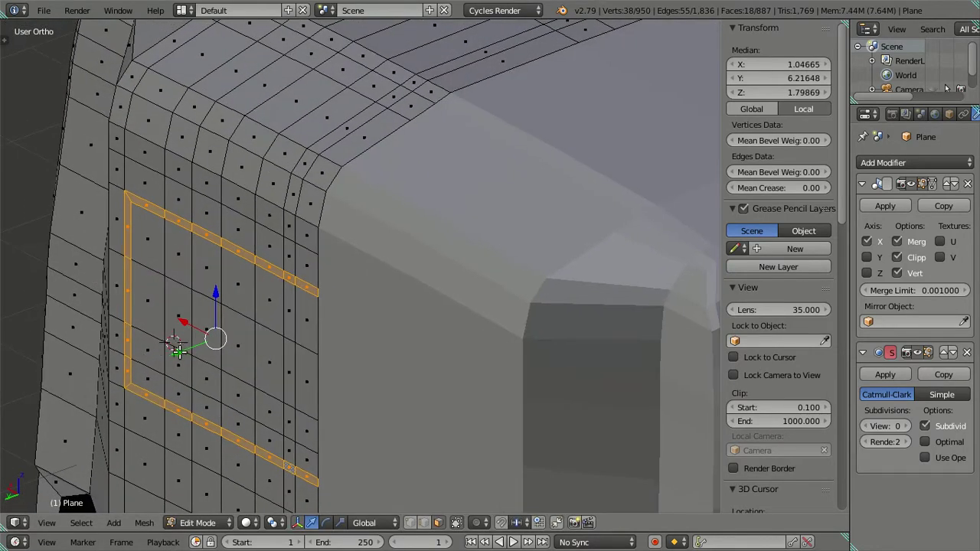
pyautogui.click(867, 242)
# - Try shifting the back window's border ring in depth along Y, then sideways along X
pyautogui.moveTo(344, 320); pyautogui.dragTo(226, 343, button='middle')
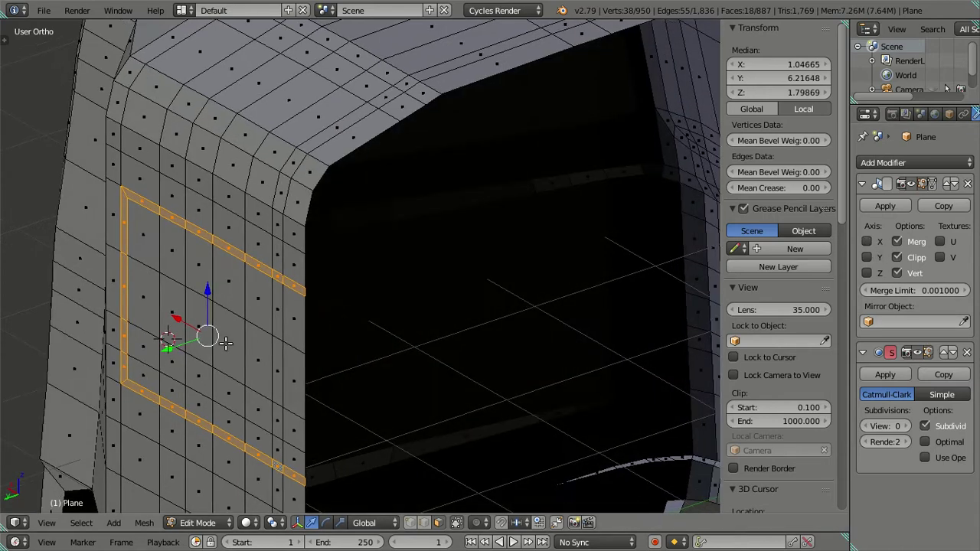
pyautogui.press('g')
pyautogui.press('y')
pyautogui.click(110, 360)
pyautogui.moveTo(321, 339)
pyautogui.mouseDown(button='middle')
pyautogui.moveTo(301, 322)
pyautogui.moveTo(317, 317)
pyautogui.mouseUp(button='middle')
pyautogui.press('g')
pyautogui.press('x')
pyautogui.rightClick(257, 315)
pyautogui.press('g')
pyautogui.press('x')
pyautogui.click(355, 332)
pyautogui.moveTo(354, 332)
pyautogui.mouseDown(button='middle')
pyautogui.moveTo(393, 356)
pyautogui.moveTo(402, 400)
pyautogui.moveTo(494, 314)
pyautogui.mouseUp(button='middle')
# - Undo both moves so the face loop is flush again, and check it in Back Ortho
pyautogui.hotkey('ctrl', 'z')
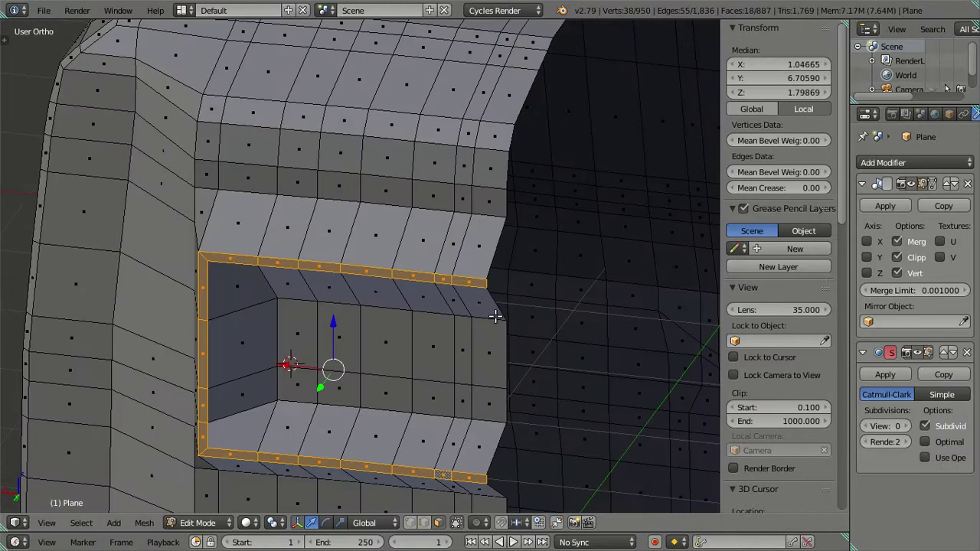
pyautogui.hotkey('ctrl', 'z')
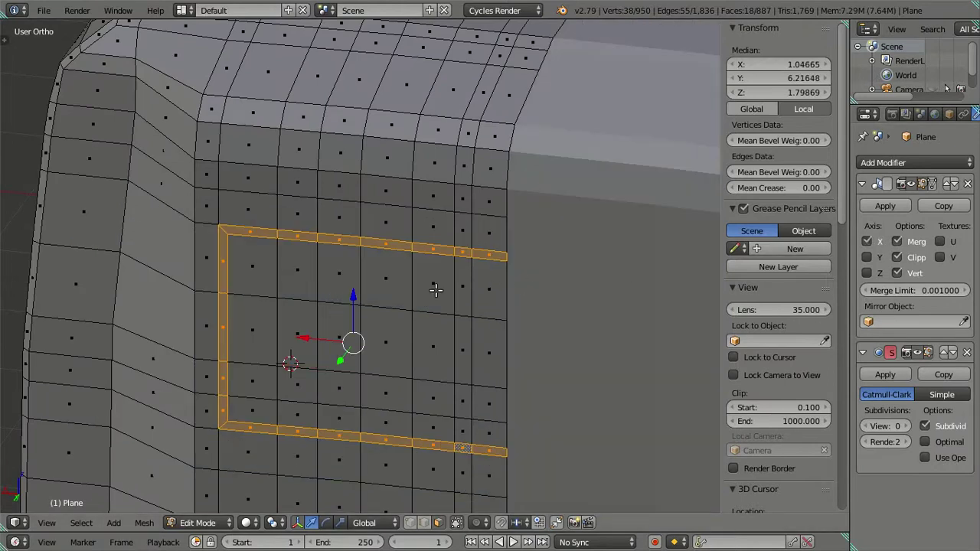
pyautogui.moveTo(433, 284); pyautogui.dragTo(453, 269, button='middle')
pyautogui.press('ctrl+KP_1')
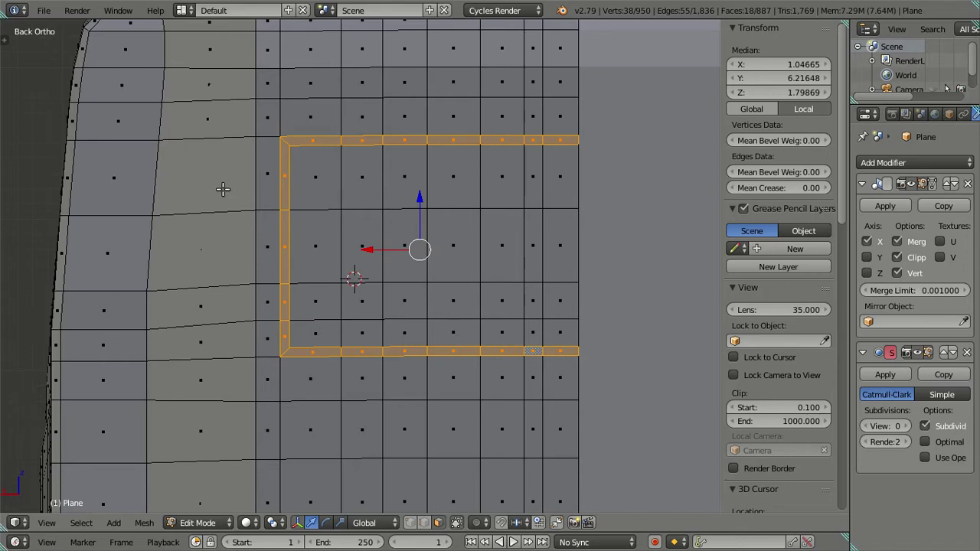
pyautogui.moveTo(470, 212)
pyautogui.mouseDown(button='middle')
pyautogui.moveTo(372, 271)
pyautogui.moveTo(302, 284)
pyautogui.moveTo(526, 270)
pyautogui.mouseUp(button='middle')
pyautogui.scroll(2, 527, 270)
pyautogui.press('Tab')
pyautogui.press('Tab')
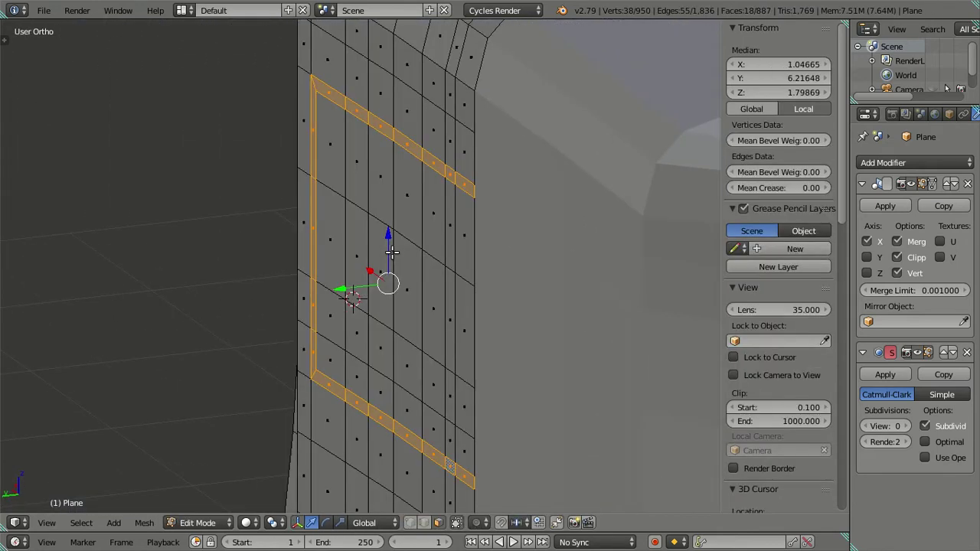
pyautogui.press('Tab')
pyautogui.press('Tab')
pyautogui.hotkey('ctrl', 'r')
pyautogui.click(295, 304)
pyautogui.press('g')
pyautogui.press('y')
pyautogui.click(337, 289)
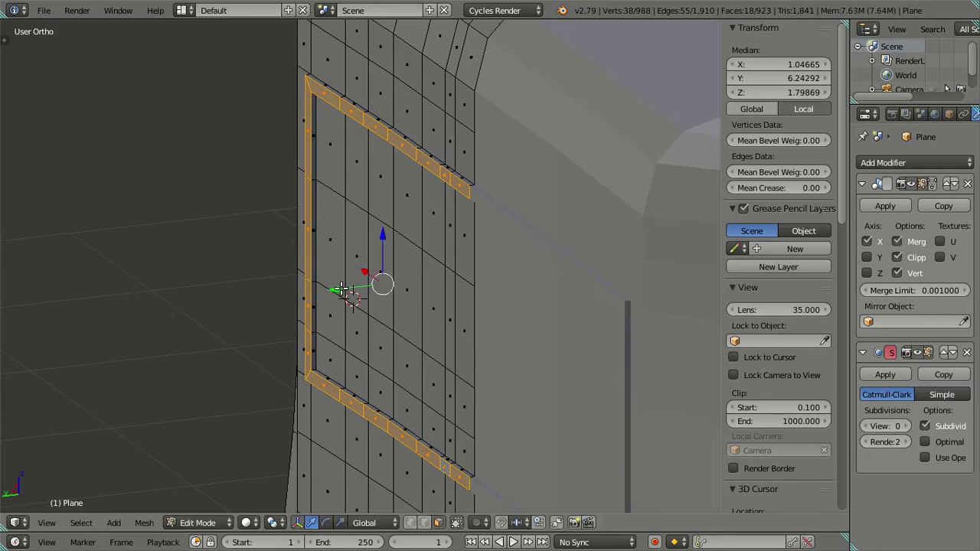
pyautogui.click(904, 425)
pyautogui.click(905, 426)
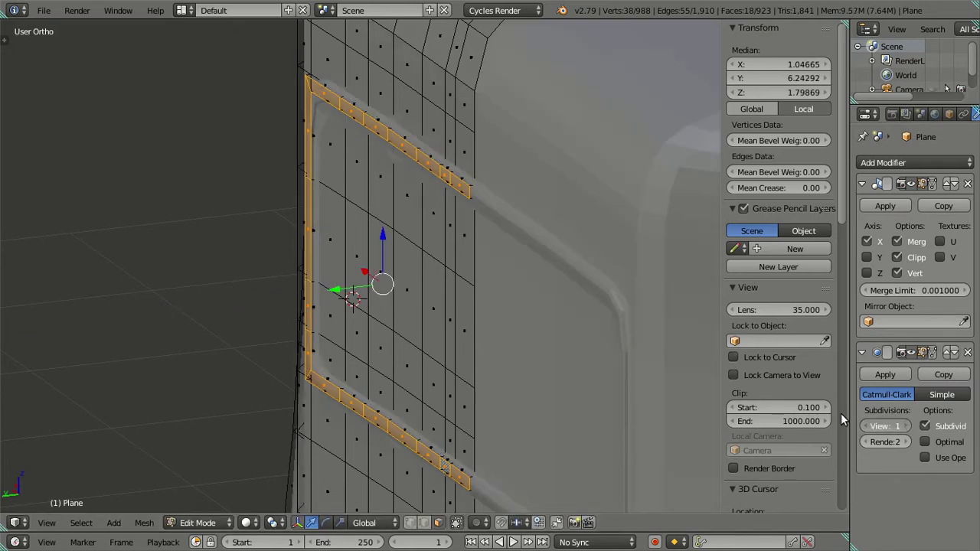
pyautogui.scroll(-2, 349, 264)
pyautogui.scroll(-2, 349, 264)
pyautogui.press('Tab')
pyautogui.moveTo(340, 260)
pyautogui.mouseDown(button='middle')
pyautogui.moveTo(425, 302)
pyautogui.moveTo(498, 239)
pyautogui.moveTo(486, 222)
pyautogui.moveTo(425, 225)
pyautogui.moveTo(379, 248)
pyautogui.moveTo(379, 269)
pyautogui.moveTo(348, 279)
pyautogui.moveTo(423, 312)
pyautogui.moveTo(297, 281)
pyautogui.moveTo(475, 237)
pyautogui.moveTo(536, 306)
pyautogui.mouseUp(button='middle')
pyautogui.press('Tab')
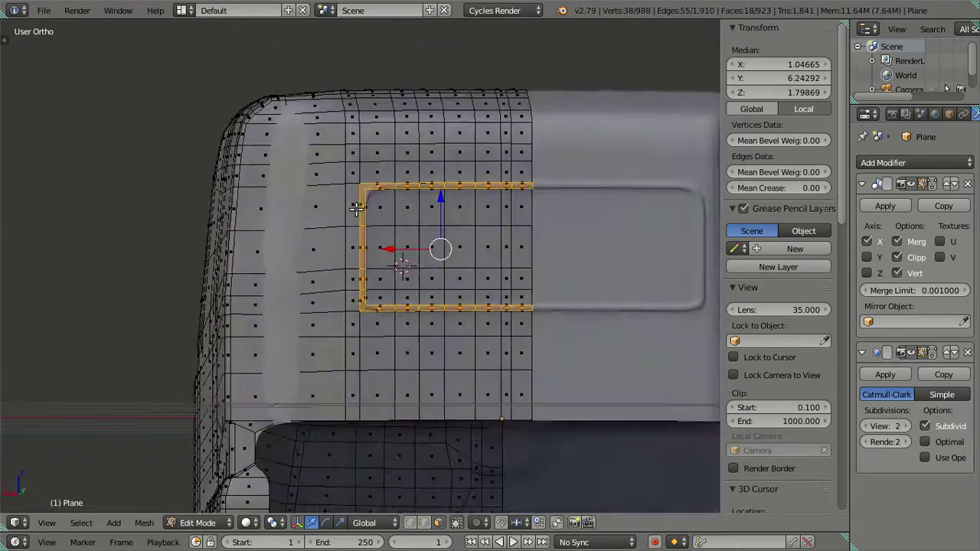
pyautogui.moveTo(885, 426); pyautogui.dragTo(869, 426)
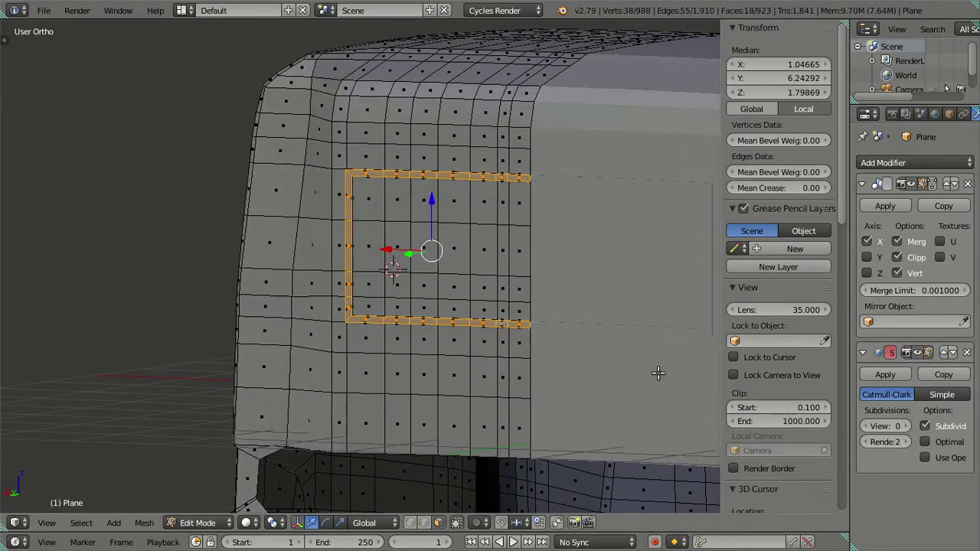
pyautogui.moveTo(656, 372); pyautogui.dragTo(428, 322, button='middle')
pyautogui.scroll(3, 397, 305)
pyautogui.press('g')
pyautogui.press('y')
pyautogui.click(400, 266)
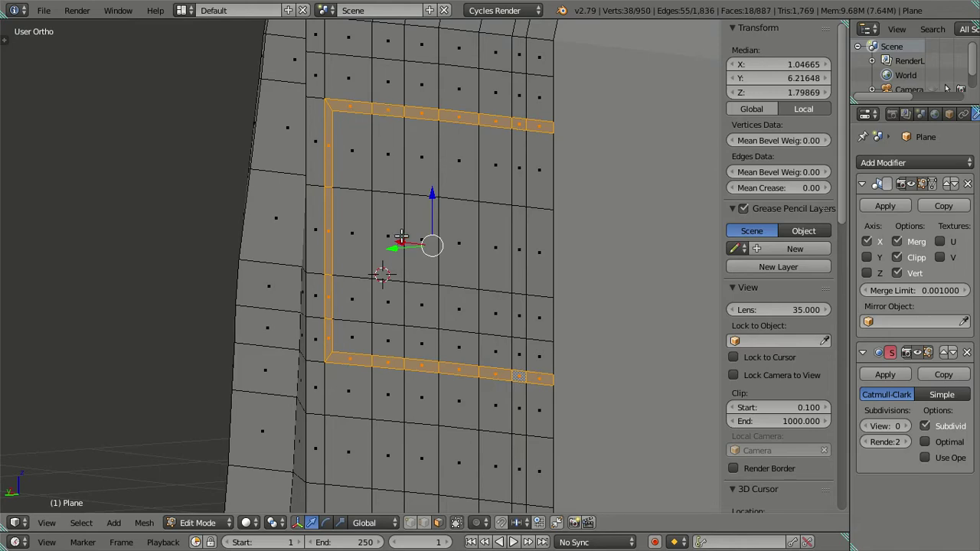
pyautogui.press('a')
pyautogui.scroll(-3, 401, 236)
pyautogui.moveTo(401, 236)
pyautogui.mouseDown(button='middle')
pyautogui.moveTo(231, 235)
pyautogui.moveTo(372, 252)
pyautogui.moveTo(626, 227)
pyautogui.moveTo(311, 245)
pyautogui.moveTo(284, 271)
pyautogui.moveTo(354, 351)
pyautogui.mouseUp(button='middle')
pyautogui.scroll(2, 362, 229)
# - In edge mode, squeeze the window inset's top and bottom loops slightly along Z
pyautogui.click(424, 523)
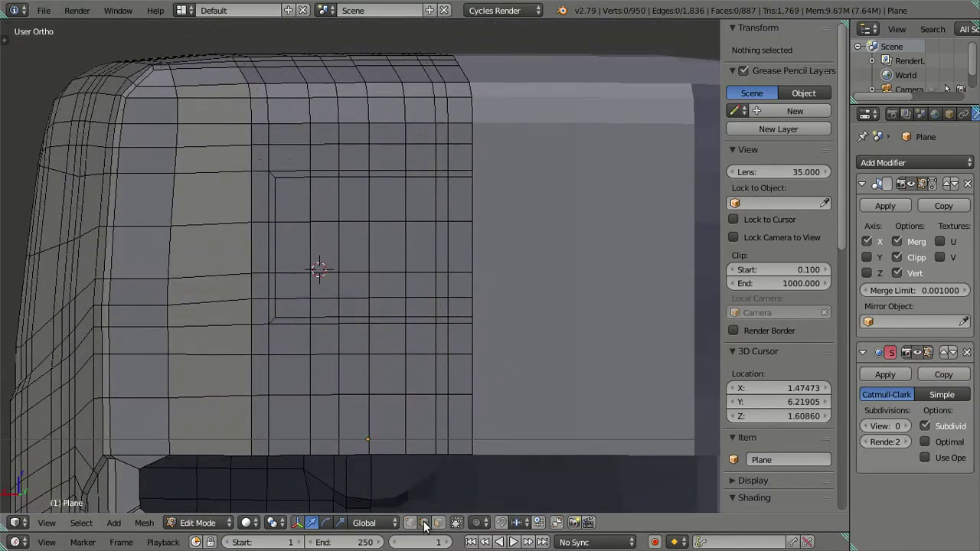
pyautogui.press('ctrl+KP_1')
pyautogui.press('ctrl+KP_6')
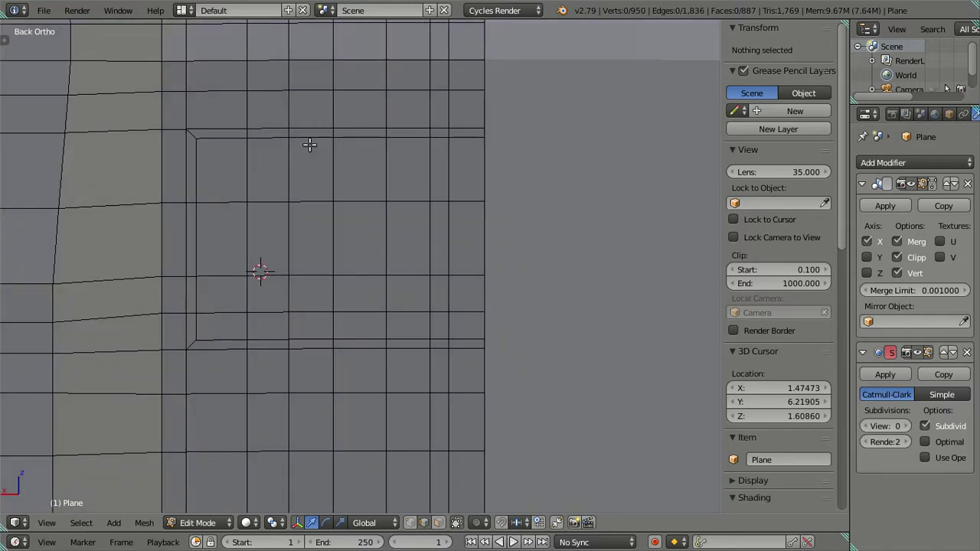
pyautogui.keyDown('alt'); pyautogui.click(312, 139); pyautogui.keyUp('alt')
pyautogui.keyDown('alt'); pyautogui.keyDown('shift'); pyautogui.click(317, 339); pyautogui.keyUp('shift'); pyautogui.keyUp('alt')
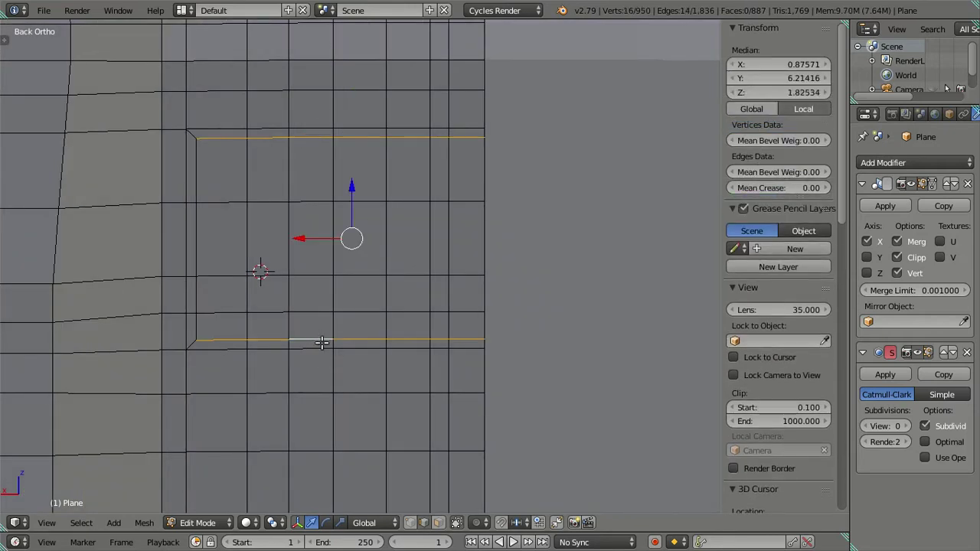
pyautogui.press('ctrl+KP_4')
pyautogui.press('s')
pyautogui.press('z')
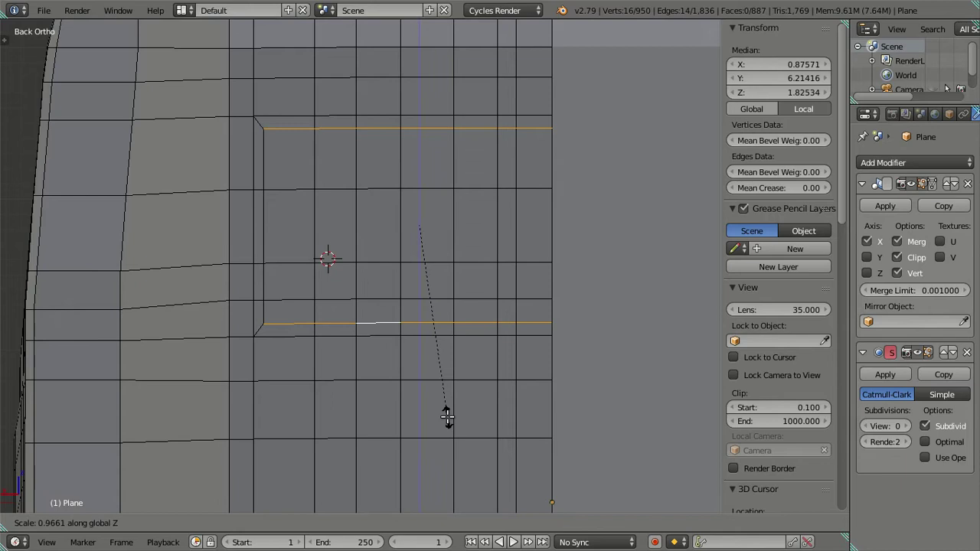
pyautogui.click(448, 415)
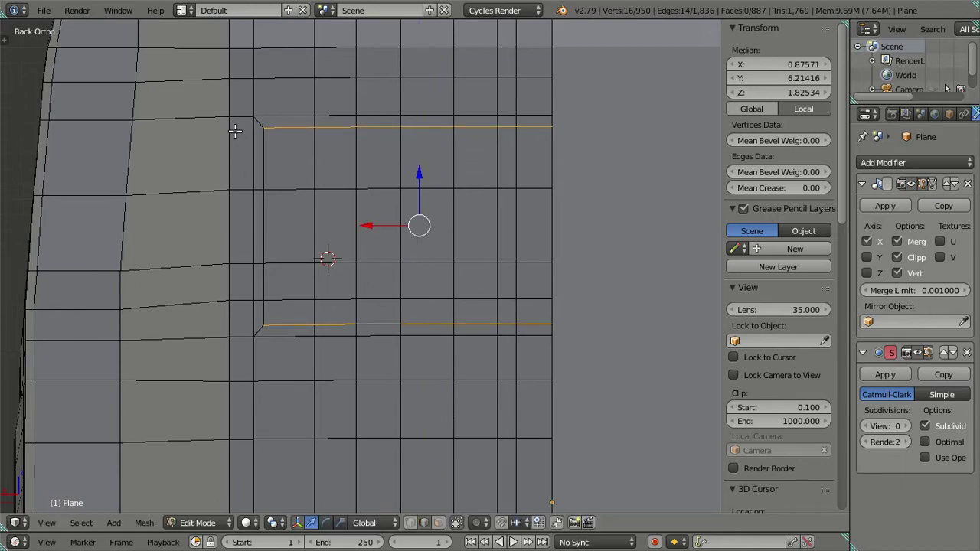
# - Shift the inset's left vertical edge loop sideways along X
pyautogui.click(269, 142)
pyautogui.keyDown('alt'); pyautogui.click(267, 306); pyautogui.keyUp('alt')
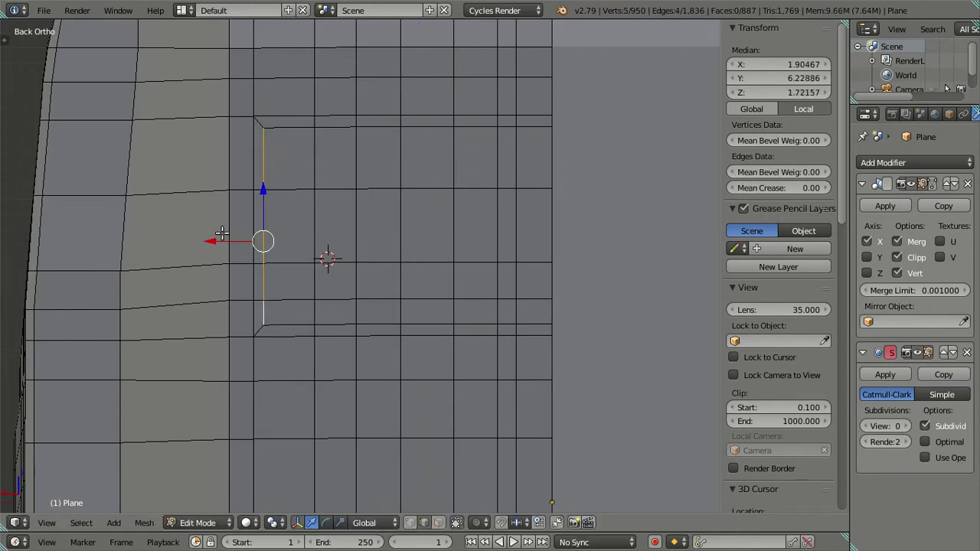
pyautogui.press('g')
pyautogui.press('x')
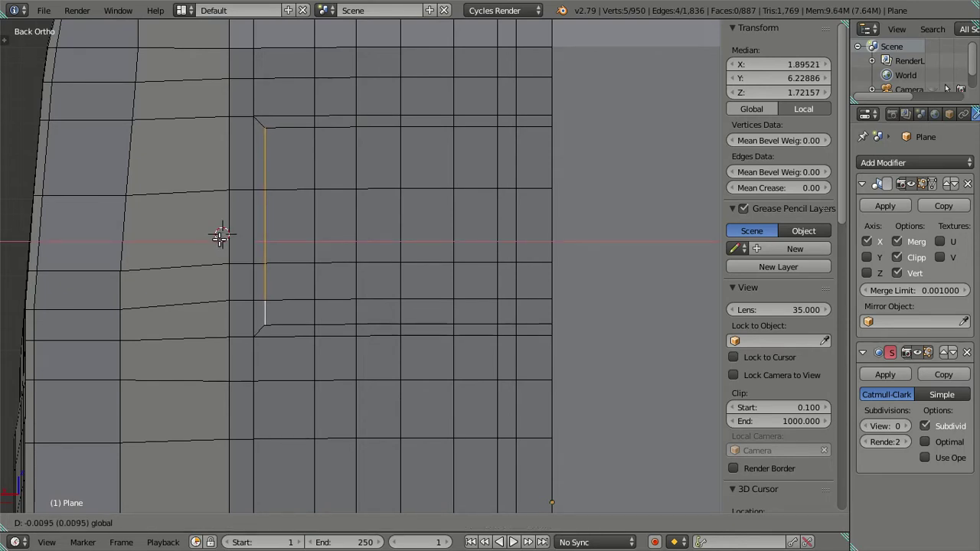
pyautogui.click(219, 236)
# - Deselect all, review the cab's top and side, and open the Window menu
pyautogui.press('a')
pyautogui.scroll(-2, 352, 241)
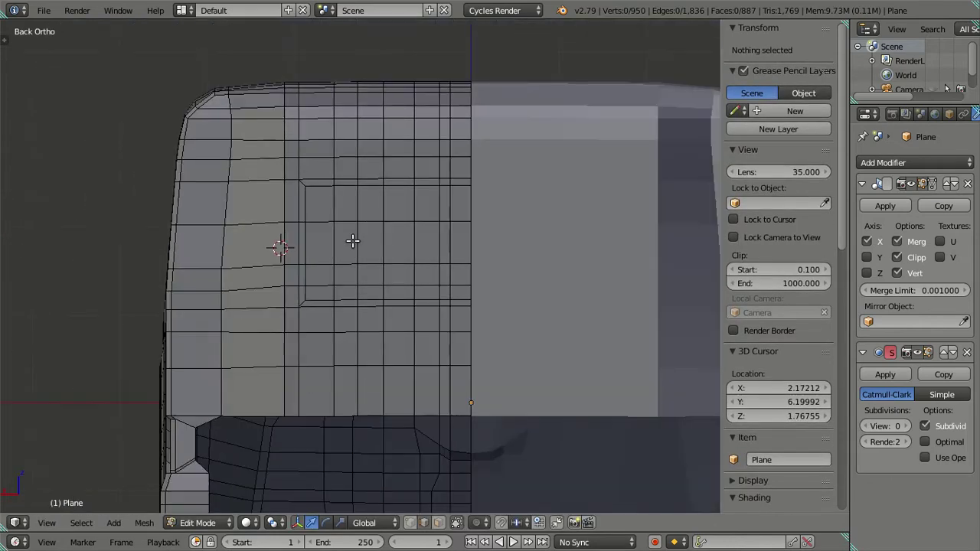
pyautogui.scroll(1, 350, 236)
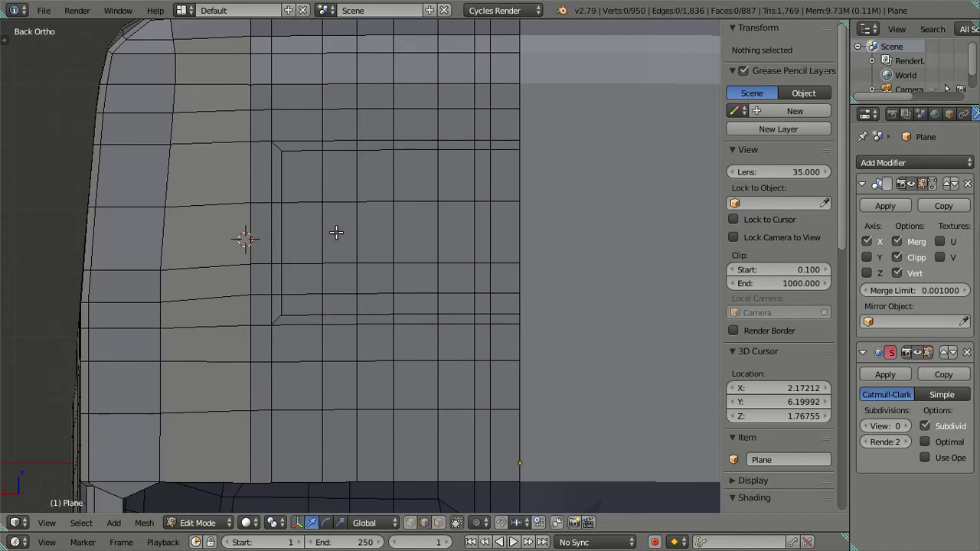
pyautogui.moveTo(282, 238)
pyautogui.mouseDown(button='middle')
pyautogui.moveTo(301, 258)
pyautogui.moveTo(372, 258)
pyautogui.moveTo(339, 245)
pyautogui.moveTo(359, 302)
pyautogui.moveTo(252, 307)
pyautogui.moveTo(0, 278)
pyautogui.mouseUp(button='middle')
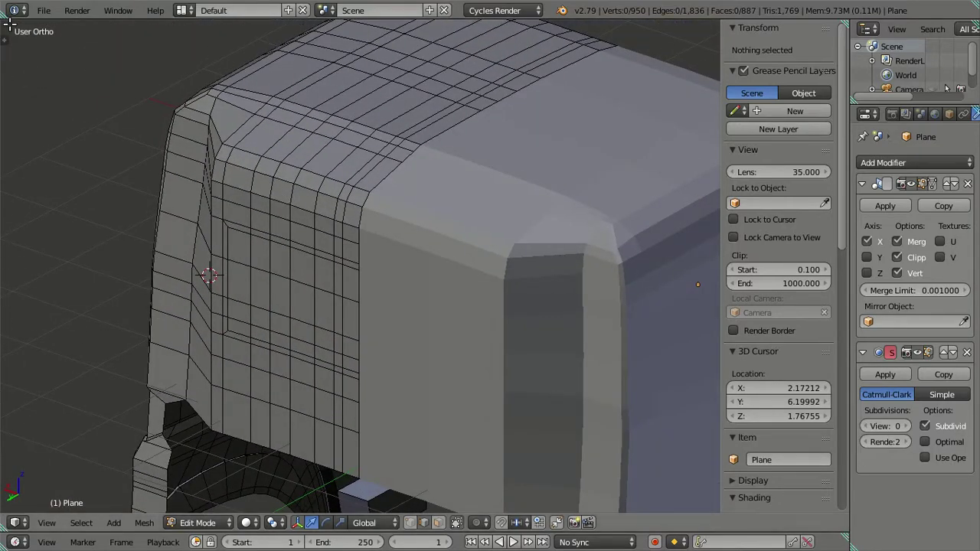
pyautogui.click(119, 10)
# - Exit full screen, open the red truck photo and place it at the upper right
pyautogui.click(128, 43)
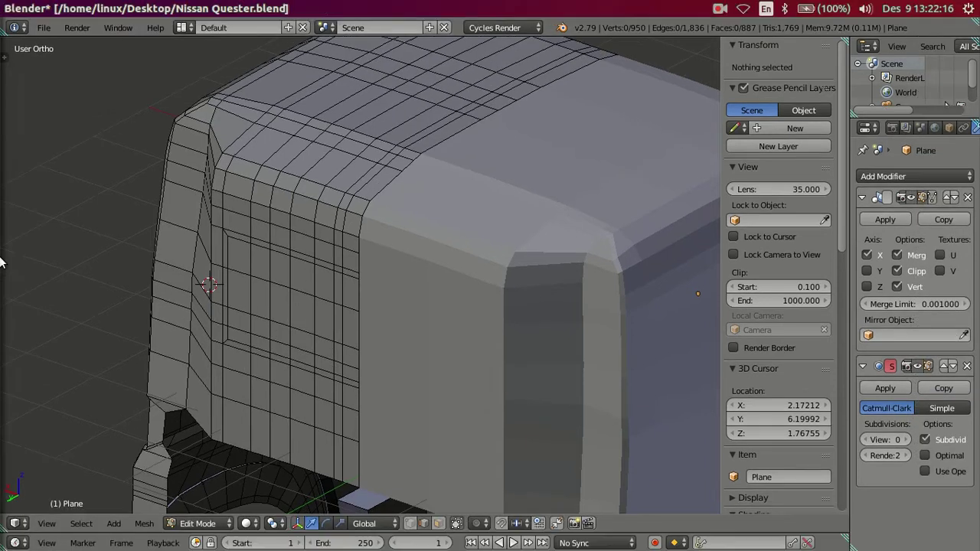
pyautogui.click(11, 293)
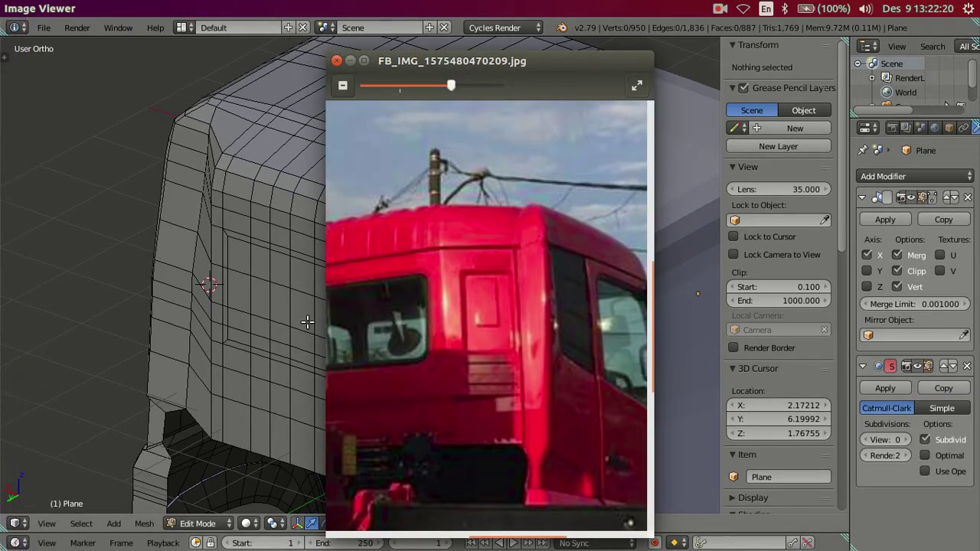
pyautogui.click(79, 82)
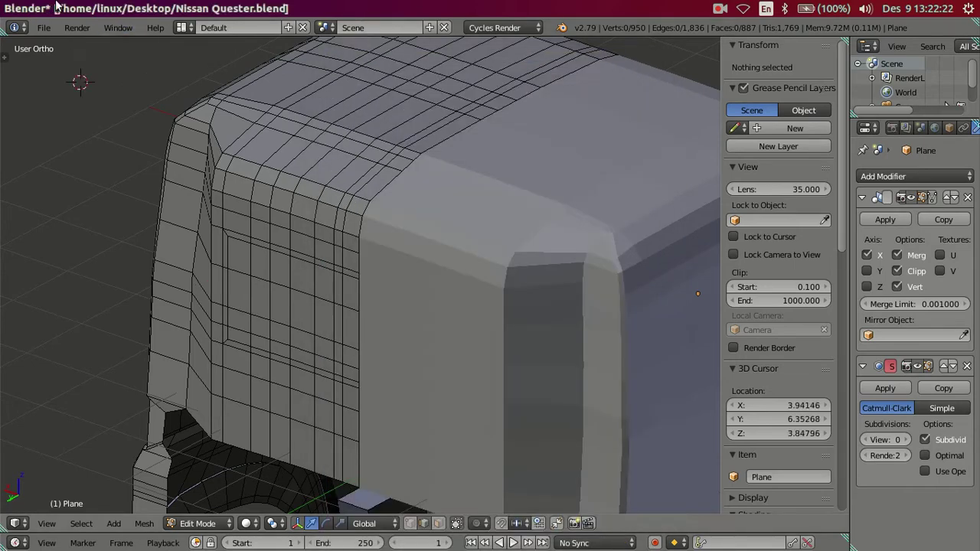
pyautogui.click(24, 7)
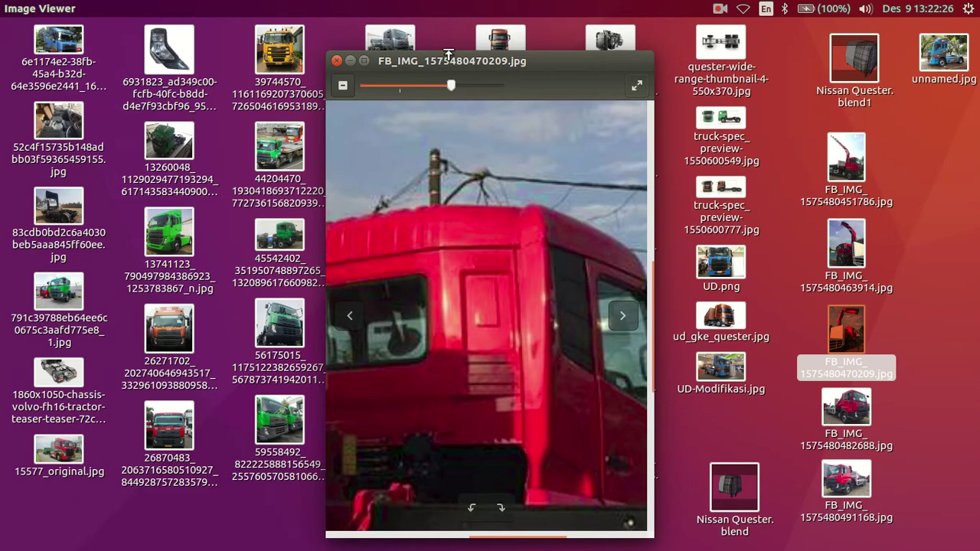
pyautogui.moveTo(447, 55); pyautogui.dragTo(736, 26)
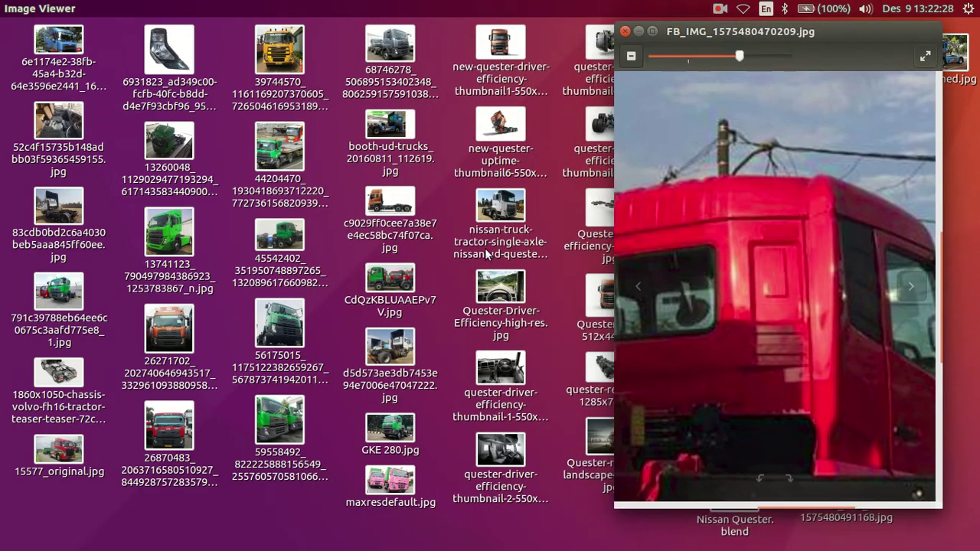
# - Open the white truck photo on the left, zoom onto the cab's rear, then return to Blender
pyautogui.doubleClick(390, 348)
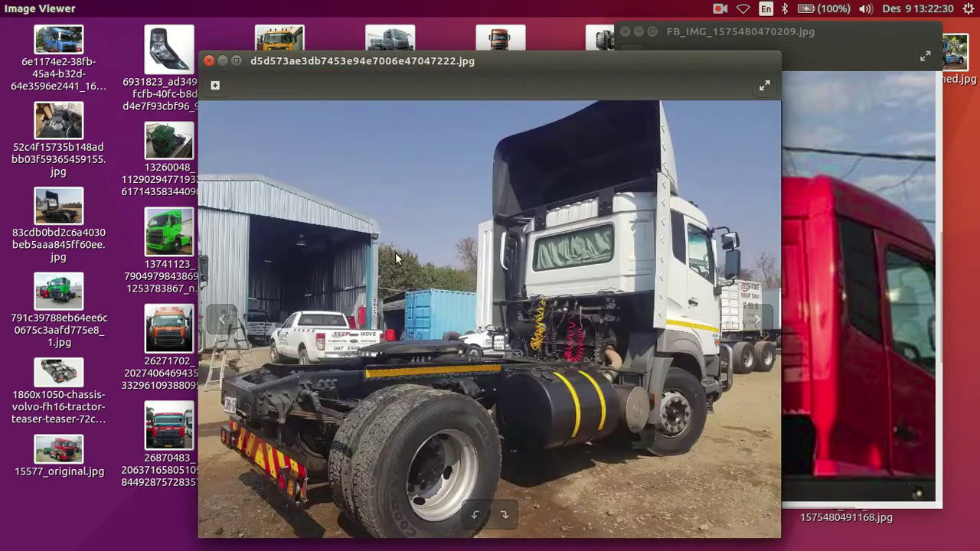
pyautogui.moveTo(459, 64); pyautogui.dragTo(287, 33)
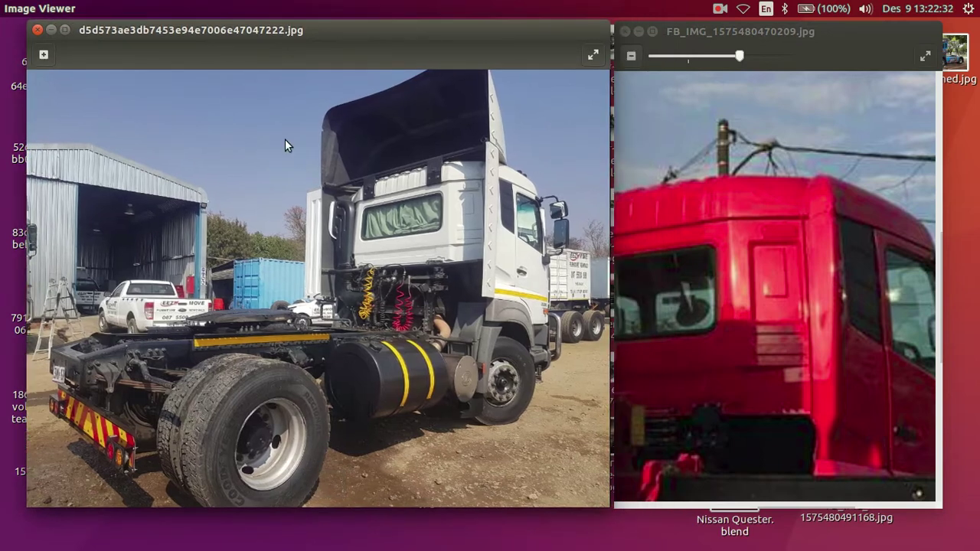
pyautogui.scroll(1, 362, 284)
pyautogui.scroll(1, 383, 268)
pyautogui.scroll(1, 408, 245)
pyautogui.scroll(1, 269, 328)
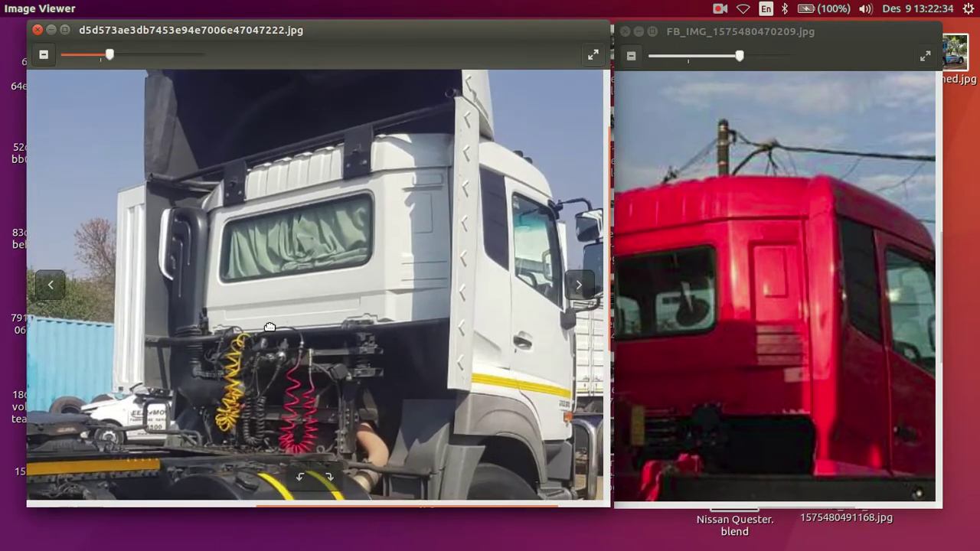
pyautogui.scroll(1, 379, 274)
pyautogui.scroll(1, 379, 274)
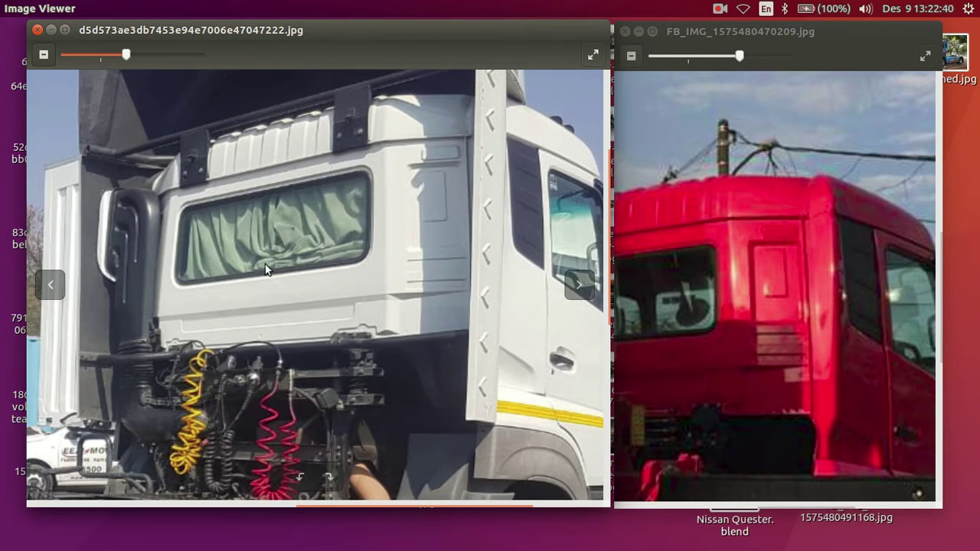
pyautogui.moveTo(3, 239)
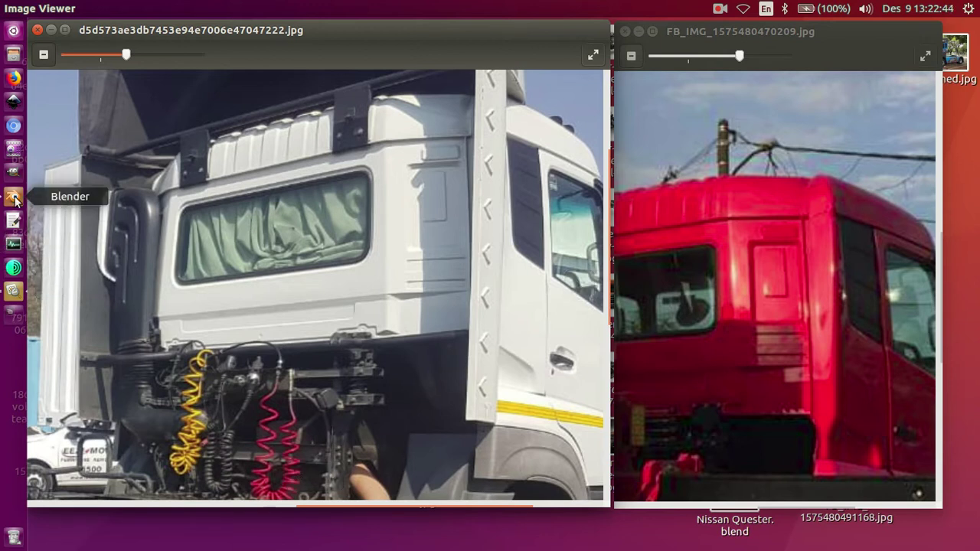
pyautogui.click(13, 197)
pyautogui.moveTo(426, 241)
pyautogui.mouseDown(button='middle')
pyautogui.moveTo(446, 222)
pyautogui.moveTo(481, 224)
pyautogui.moveTo(396, 228)
pyautogui.moveTo(416, 225)
pyautogui.mouseUp(button='middle')
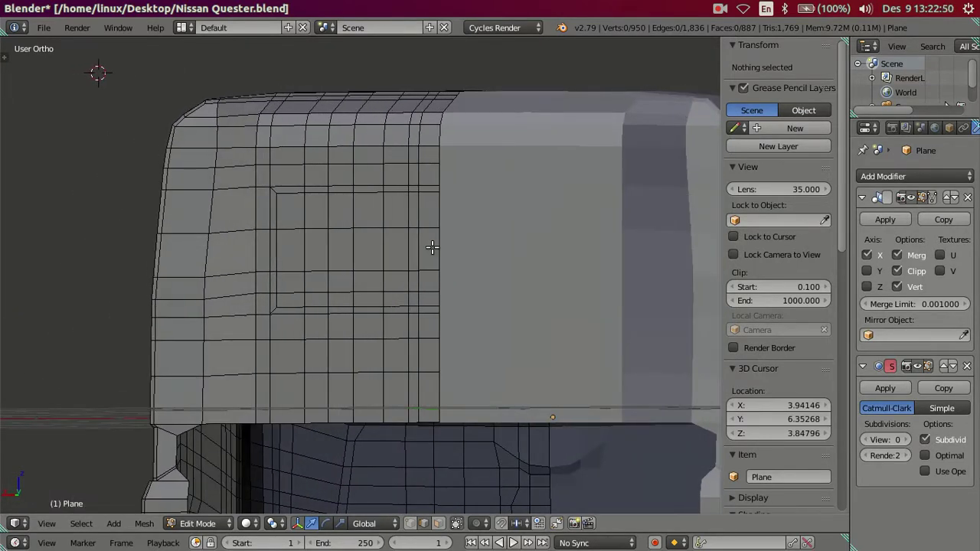
pyautogui.press('ctrl+KP_1')
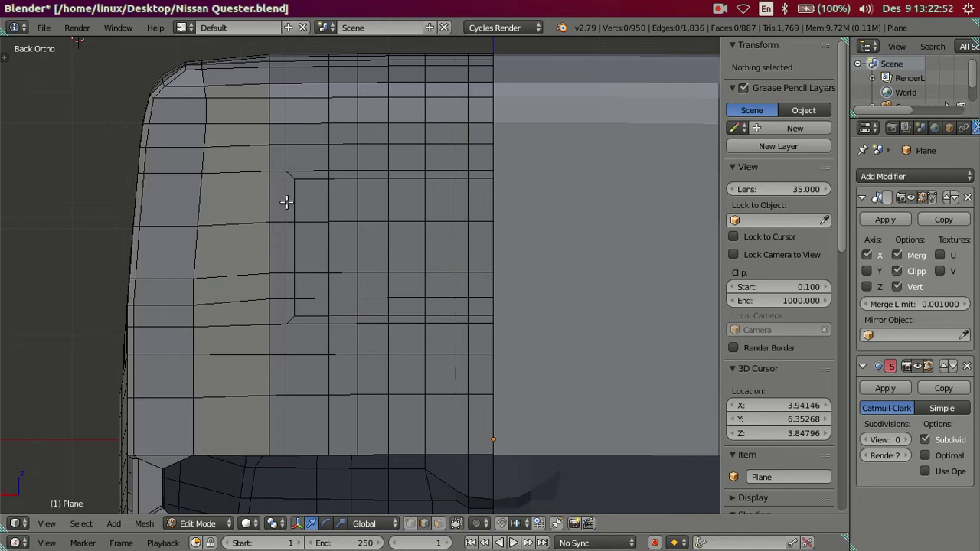
pyautogui.scroll(1, 281, 197)
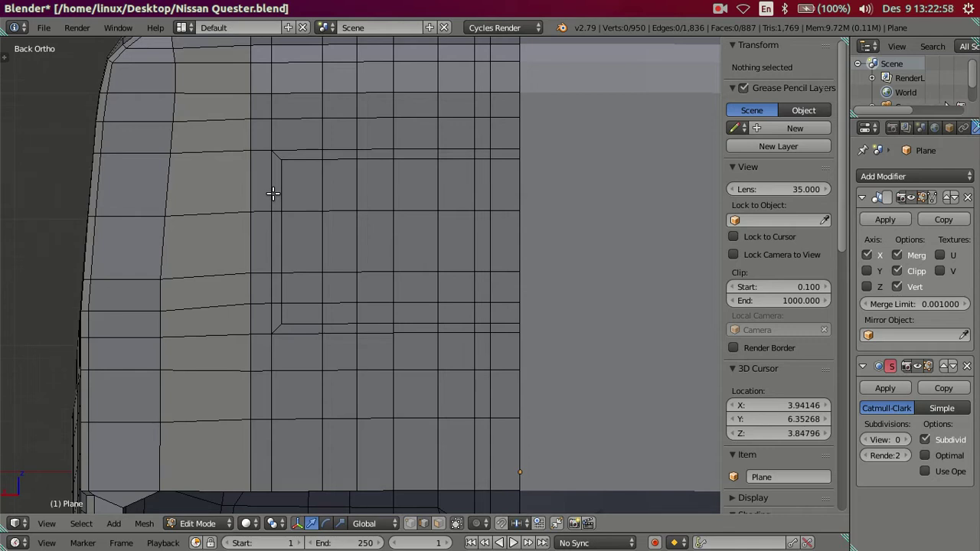
pyautogui.scroll(-5, 273, 193)
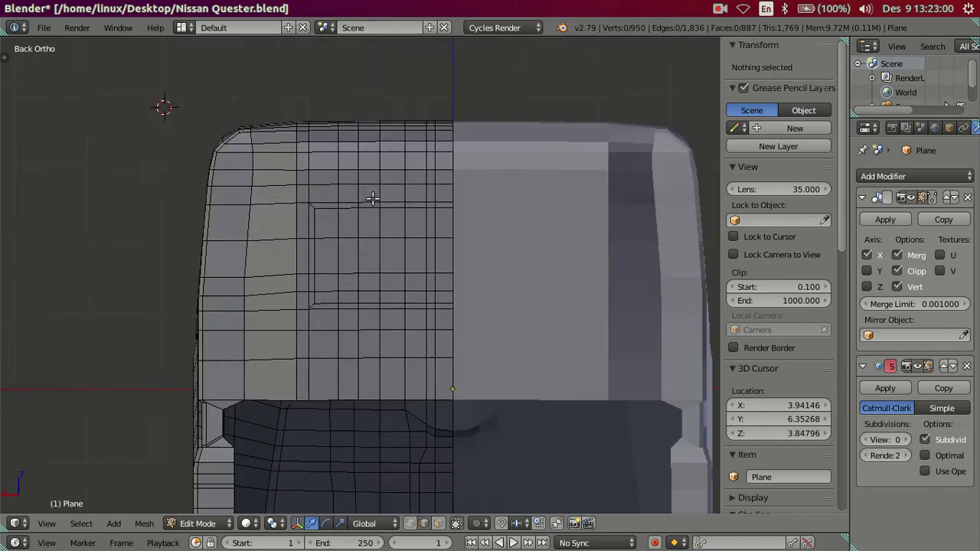
pyautogui.scroll(2, 371, 198)
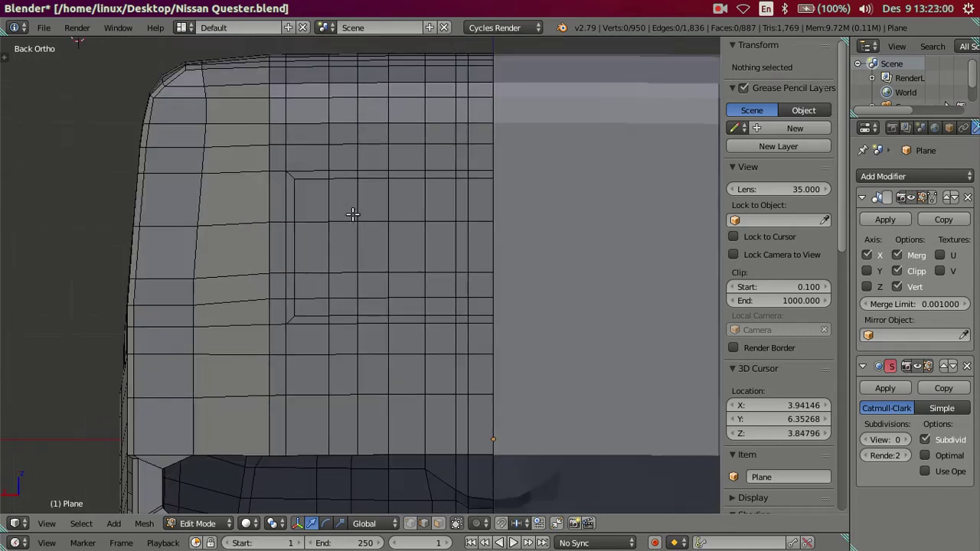
pyautogui.keyDown('alt'); pyautogui.rightClick(286, 323); pyautogui.keyUp('alt')
pyautogui.keyDown('alt'); pyautogui.rightClick(284, 110); pyautogui.keyUp('alt')
pyautogui.moveTo(136, 145)
pyautogui.mouseDown(button='middle')
pyautogui.moveTo(501, 168)
pyautogui.moveTo(182, 193)
pyautogui.mouseUp(button='middle')
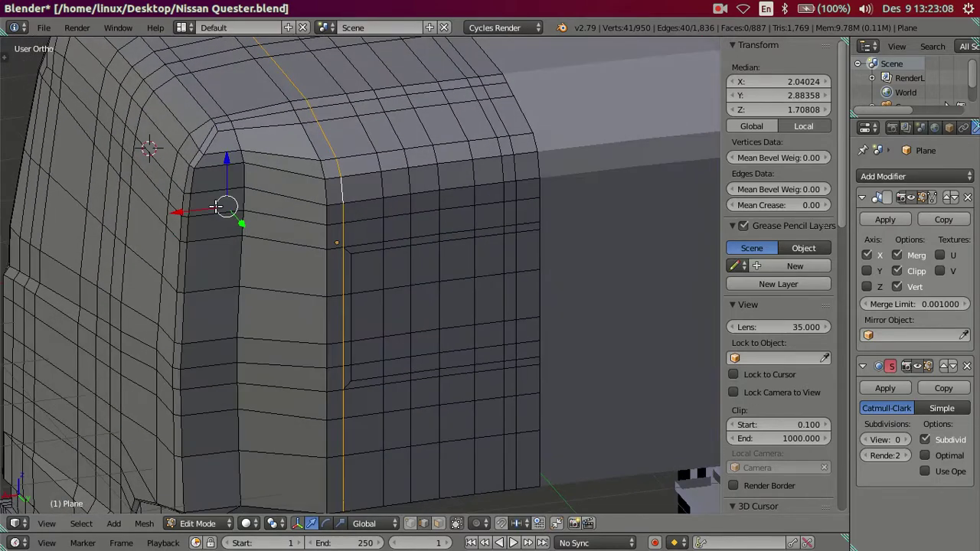
pyautogui.moveTo(278, 245)
pyautogui.mouseDown(button='middle')
pyautogui.moveTo(306, 238)
pyautogui.moveTo(300, 263)
pyautogui.moveTo(306, 221)
pyautogui.moveTo(320, 231)
pyautogui.mouseUp(button='middle')
pyautogui.press('a')
pyautogui.scroll(-2, 352, 263)
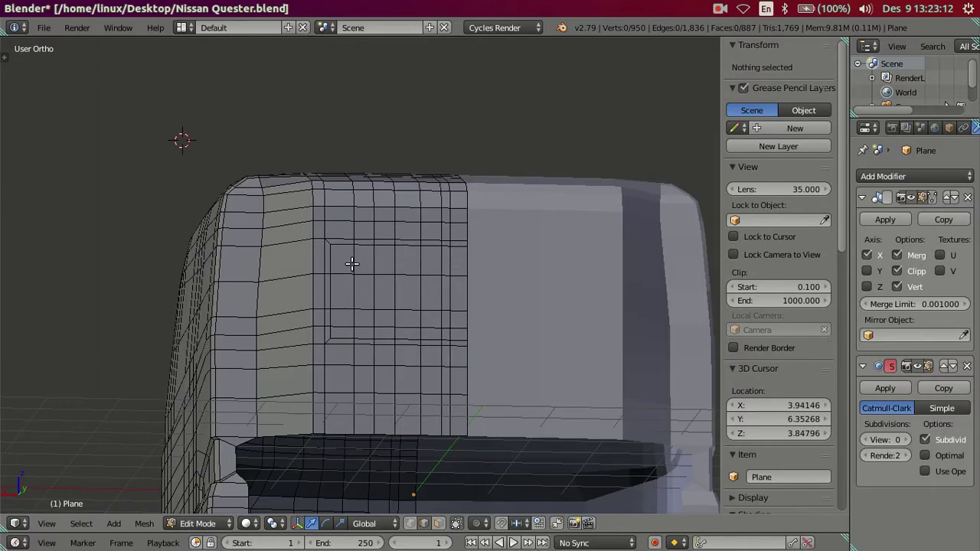
pyautogui.moveTo(391, 264)
pyautogui.mouseDown(button='middle')
pyautogui.moveTo(356, 268)
pyautogui.moveTo(389, 294)
pyautogui.moveTo(373, 344)
pyautogui.moveTo(376, 324)
pyautogui.mouseUp(button='middle')
pyautogui.press('Tab')
pyautogui.press('Tab')
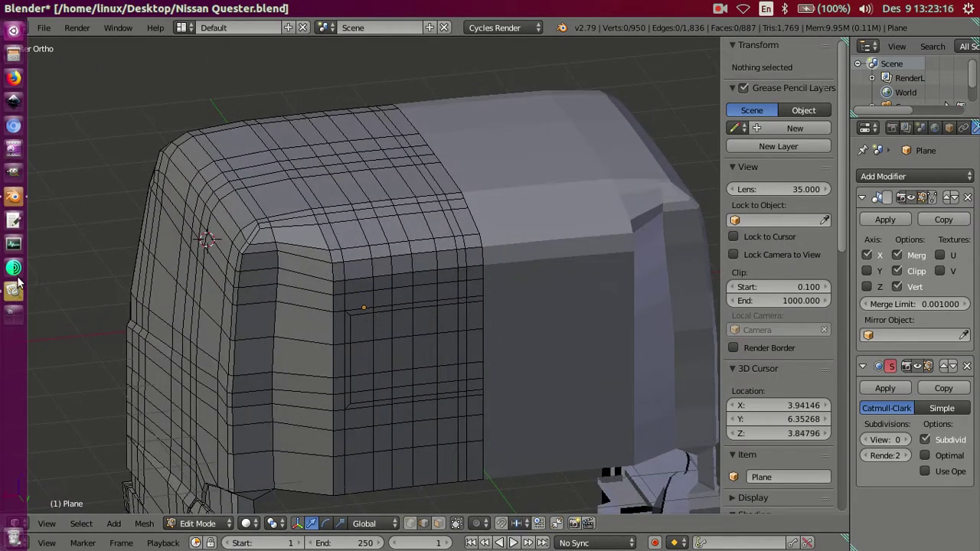
pyautogui.click(13, 291)
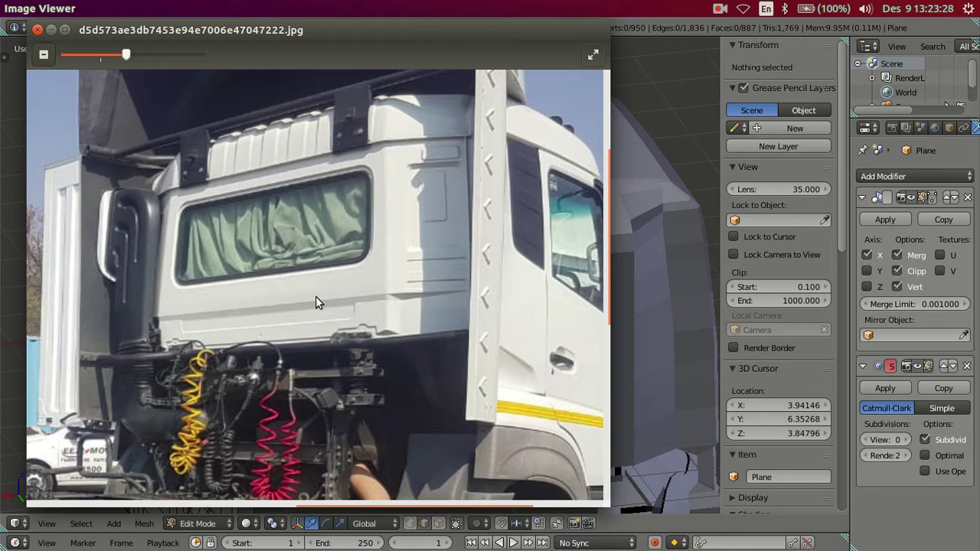
pyautogui.moveTo(319, 285)
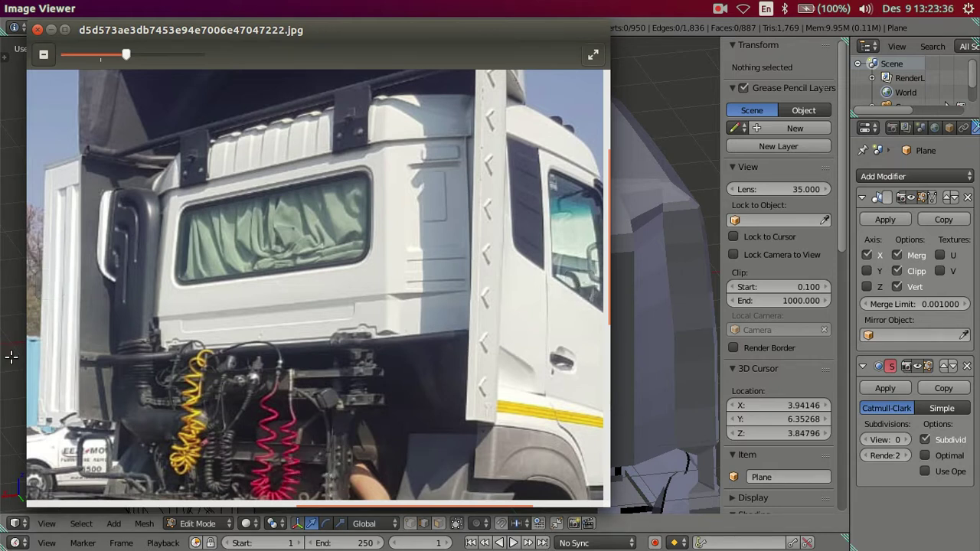
# - Extrude the row of edges across the back panel below the window into a new strip
pyautogui.click(11, 295)
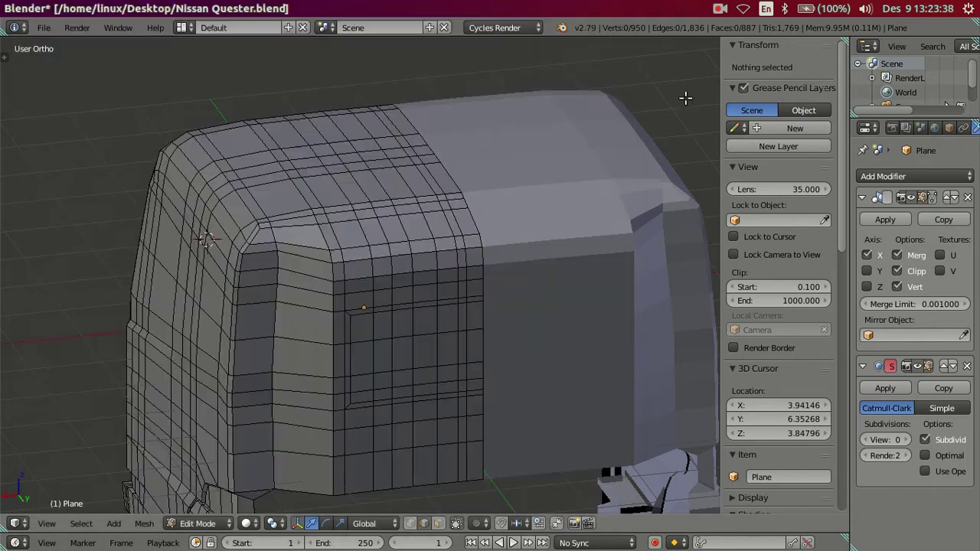
pyautogui.moveTo(206, 243); pyautogui.dragTo(361, 237, button='middle')
pyautogui.press('KP_1')
pyautogui.press('Tab')
pyautogui.press('Tab')
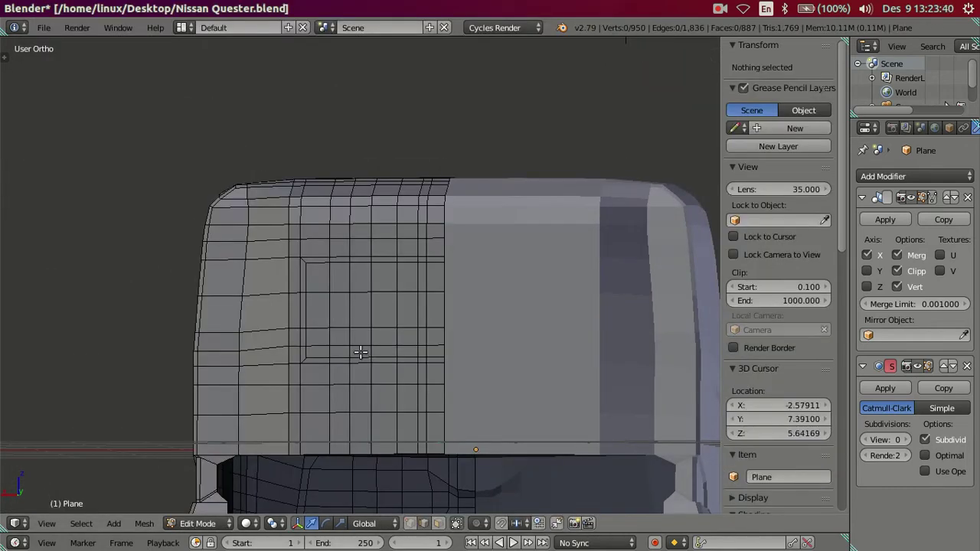
pyautogui.keyDown('shift'); pyautogui.moveTo(308, 505); pyautogui.dragTo(308, 305, button='middle'); pyautogui.keyUp('shift')
pyautogui.scroll(2, 230, 287)
pyautogui.moveTo(223, 289); pyautogui.dragTo(263, 273, button='middle')
pyautogui.rightClick(274, 257)
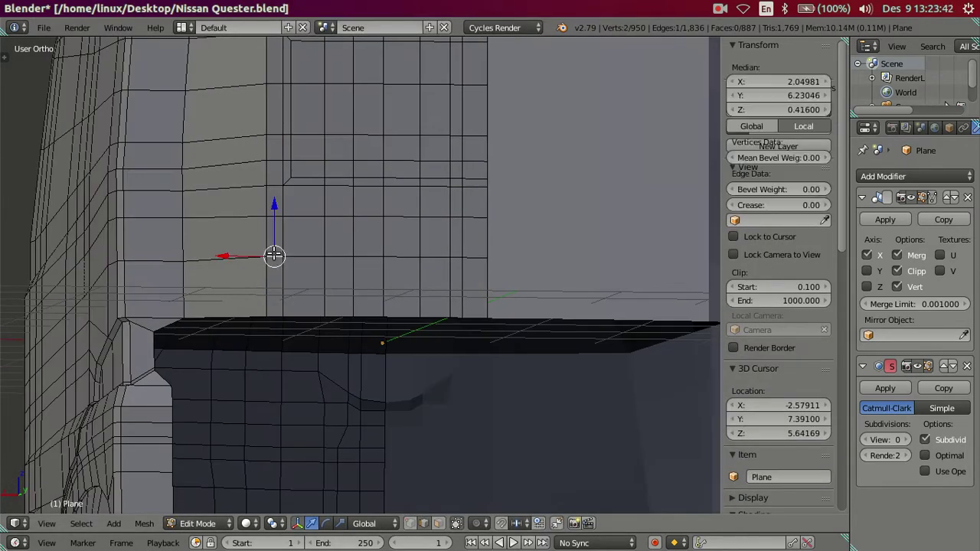
pyautogui.keyDown('ctrl'); pyautogui.rightClick(490, 258); pyautogui.keyUp('ctrl')
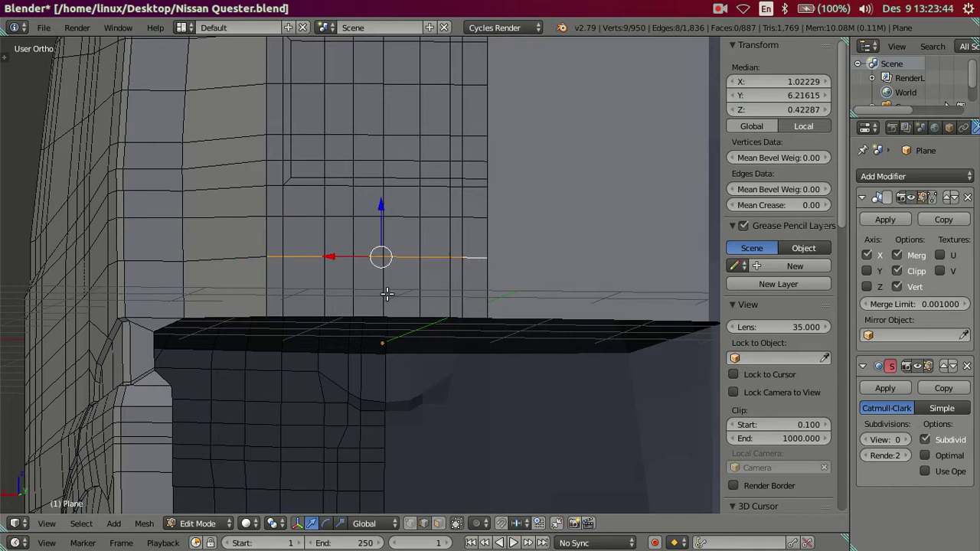
pyautogui.press('e')
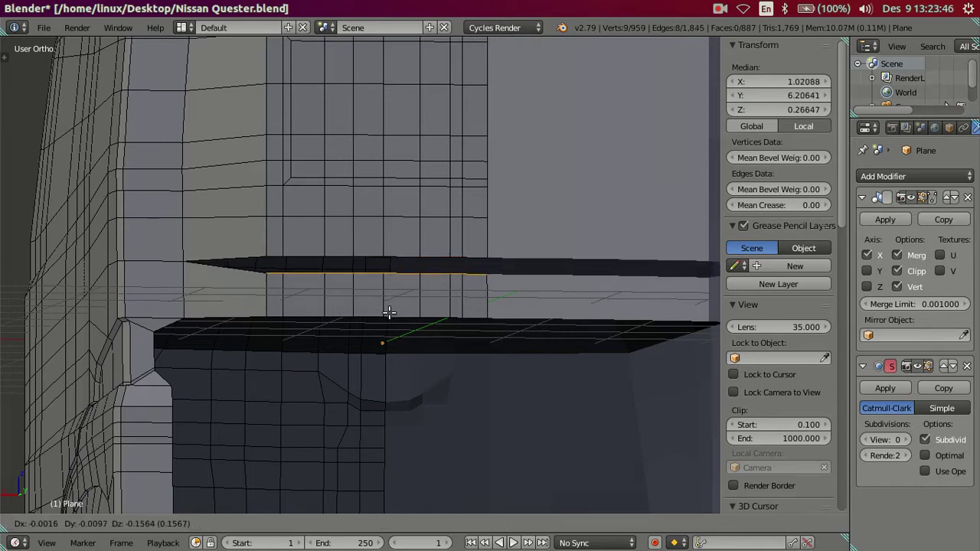
pyautogui.rightClick(391, 307)
# - Lower the strip's edge along Z and compare it to the truck photo in side view
pyautogui.moveTo(416, 275)
pyautogui.mouseDown(button='middle')
pyautogui.moveTo(324, 285)
pyautogui.moveTo(206, 253)
pyautogui.mouseUp(button='middle')
pyautogui.press('g')
pyautogui.press('z')
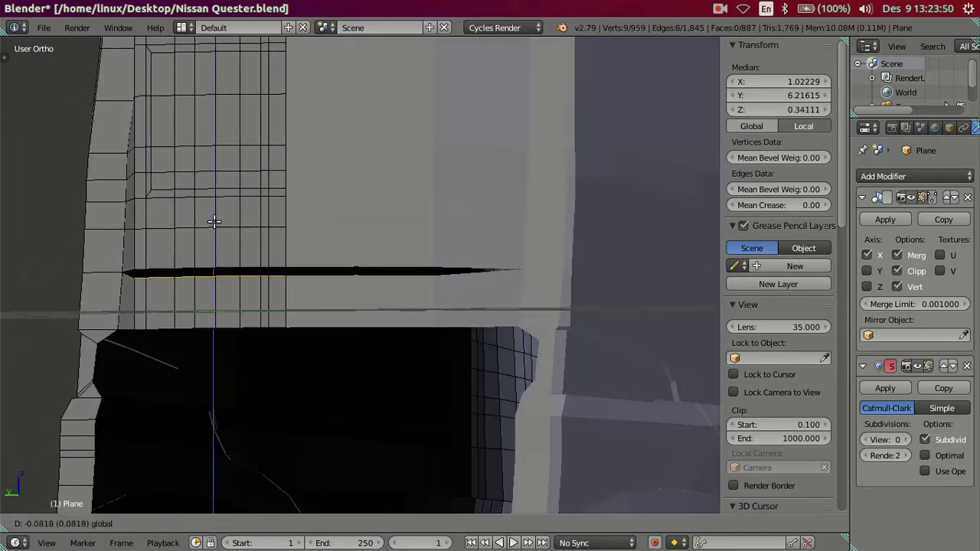
pyautogui.click(213, 222)
pyautogui.moveTo(3, 289)
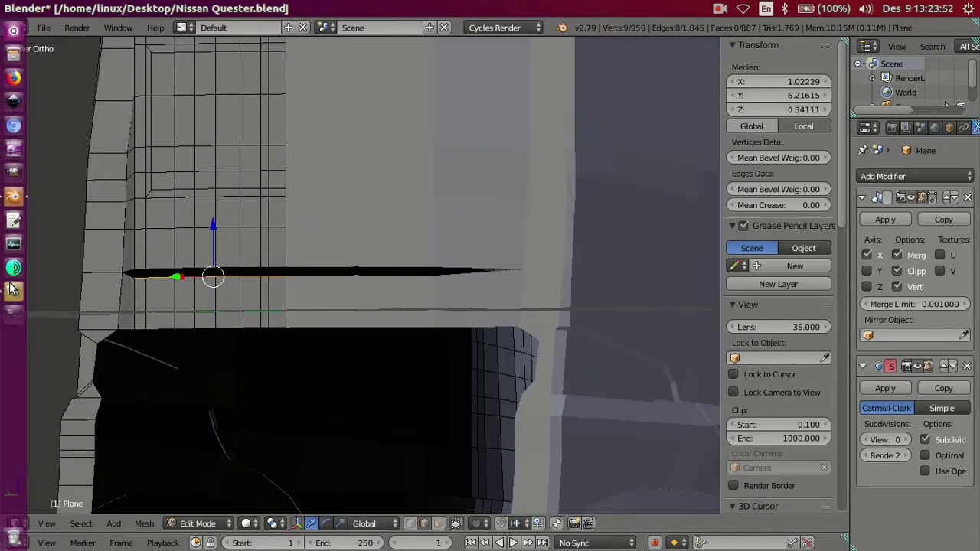
pyautogui.click(12, 288)
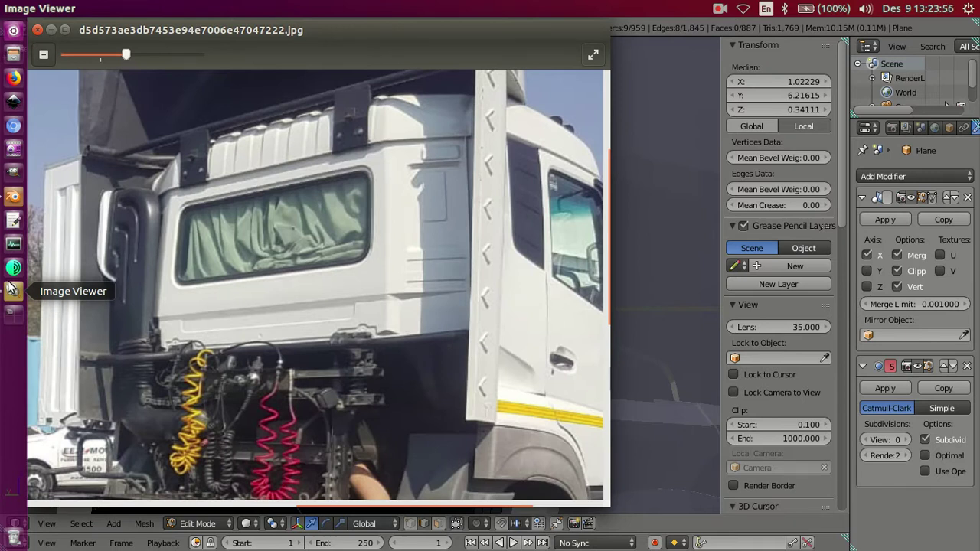
pyautogui.click(13, 196)
pyautogui.moveTo(154, 229)
pyautogui.mouseDown(button='middle')
pyautogui.moveTo(190, 229)
pyautogui.moveTo(180, 275)
pyautogui.moveTo(303, 262)
pyautogui.moveTo(571, 264)
pyautogui.mouseUp(button='middle')
pyautogui.press('KP_3')
pyautogui.scroll(3, 316, 312)
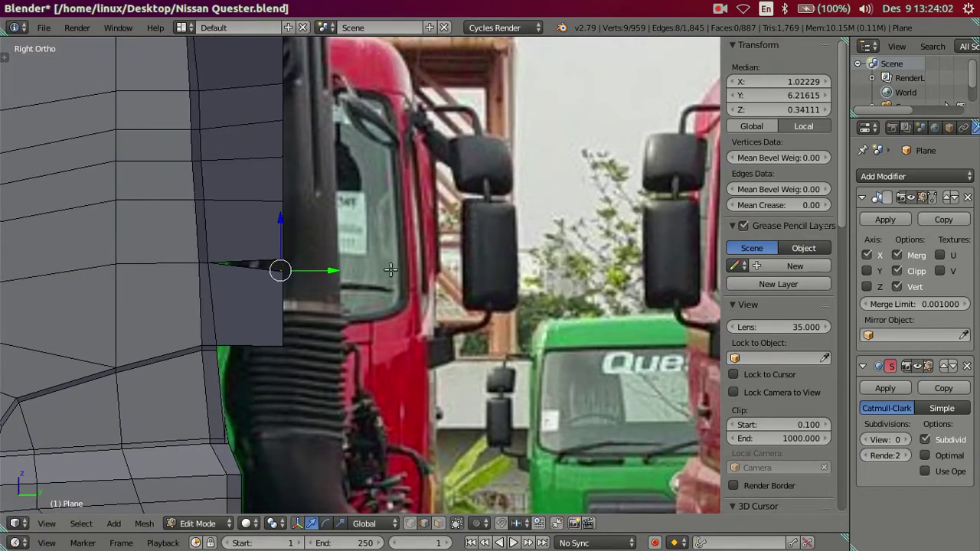
pyautogui.scroll(-1, 316, 313)
pyautogui.moveTo(318, 296); pyautogui.dragTo(221, 390, button='middle')
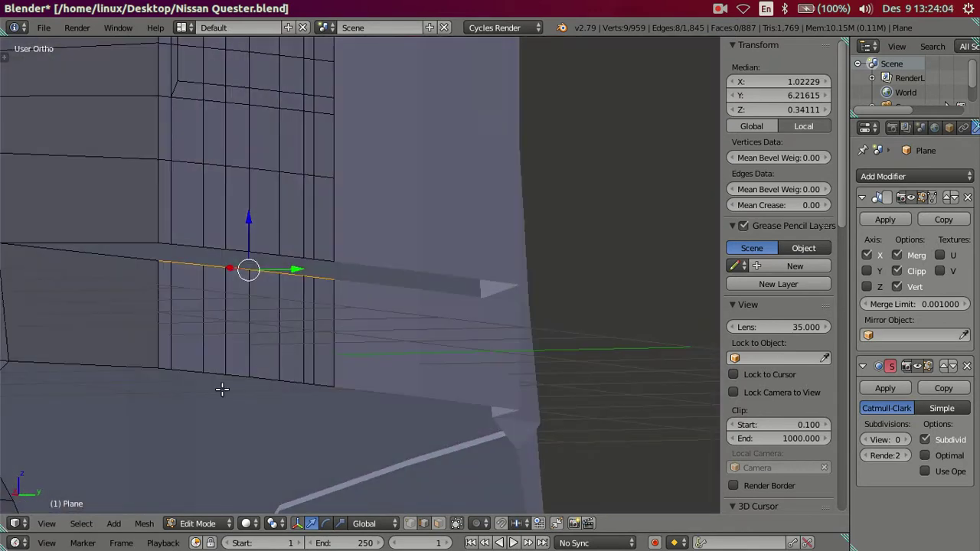
pyautogui.scroll(-3, 193, 372)
pyautogui.scroll(3, 235, 376)
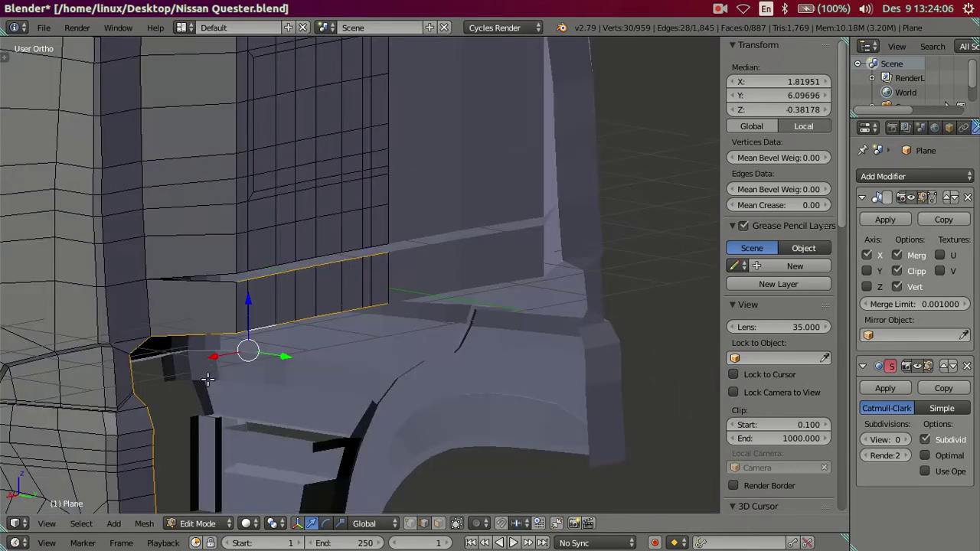
# - Set the strip's lower edge loop back to Y 6.17279 to match the side reference
pyautogui.keyDown('alt'); pyautogui.keyDown('shift'); pyautogui.rightClick(379, 319); pyautogui.keyUp('shift'); pyautogui.keyUp('alt')
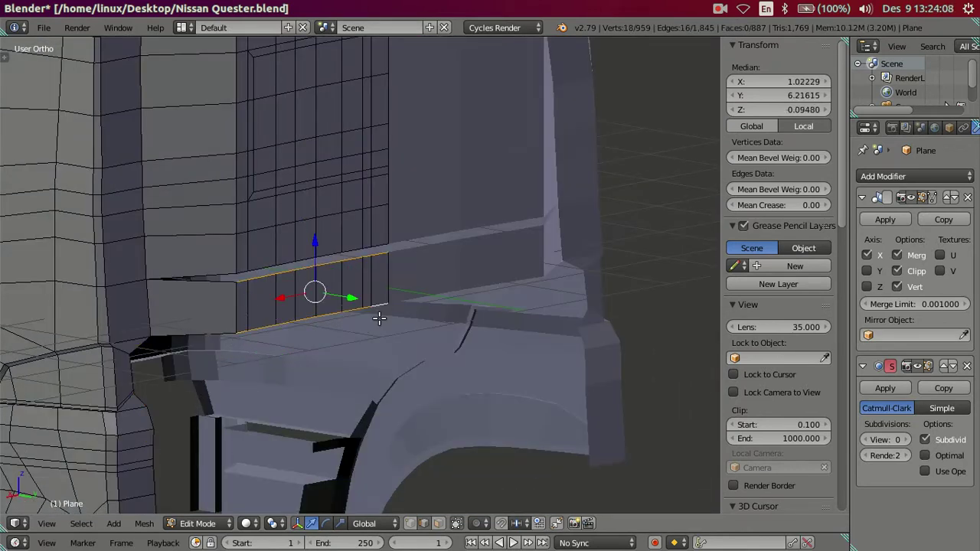
pyautogui.press('KP_3')
pyautogui.scroll(3, 272, 323)
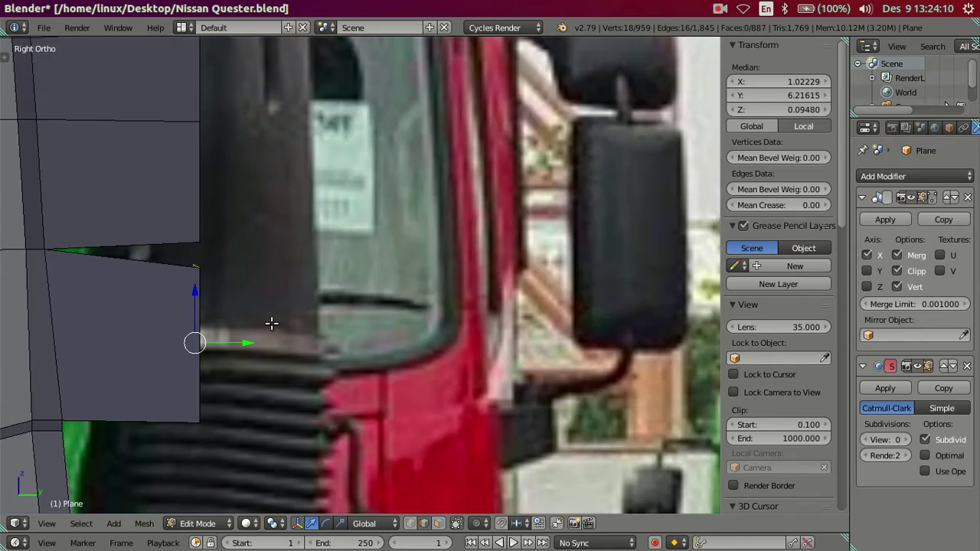
pyautogui.press('g')
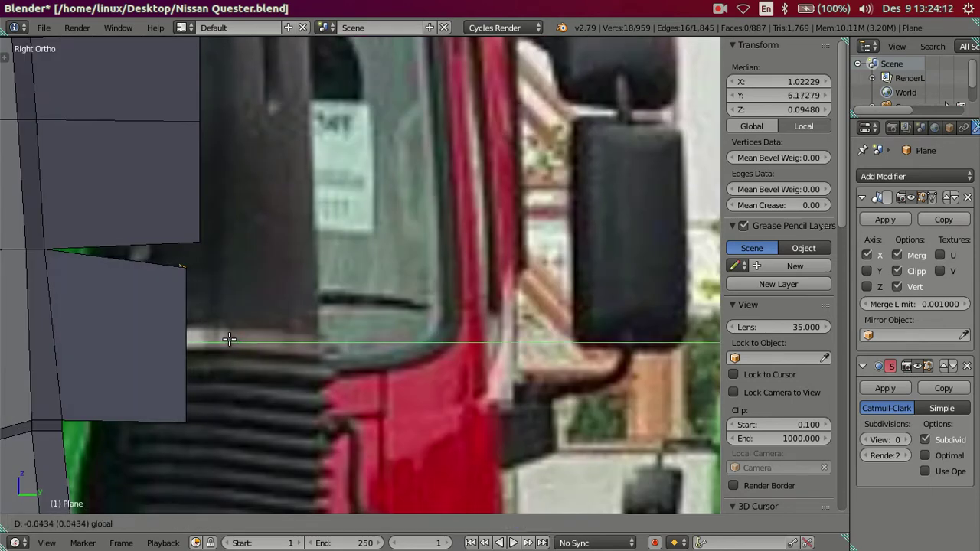
pyautogui.click(239, 337)
pyautogui.scroll(-1, 239, 337)
pyautogui.press('a')
pyautogui.moveTo(464, 317)
pyautogui.mouseDown(button='middle')
pyautogui.moveTo(324, 307)
pyautogui.moveTo(281, 291)
pyautogui.moveTo(357, 299)
pyautogui.moveTo(385, 289)
pyautogui.moveTo(468, 309)
pyautogui.moveTo(376, 309)
pyautogui.moveTo(372, 324)
pyautogui.moveTo(401, 311)
pyautogui.moveTo(499, 314)
pyautogui.moveTo(306, 310)
pyautogui.mouseUp(button='middle')
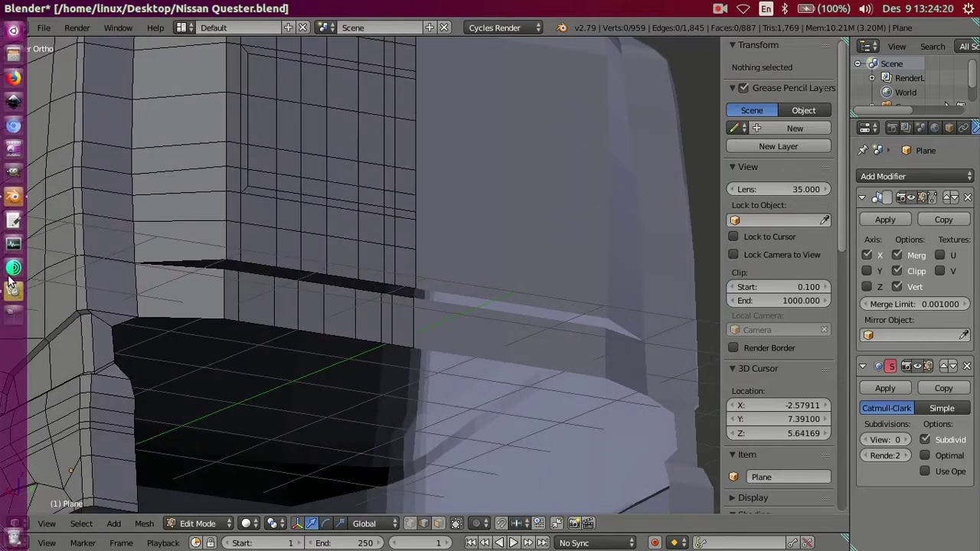
# - Duplicate the edge at the ledge strip's end, leaving the copy in place
pyautogui.click(14, 289)
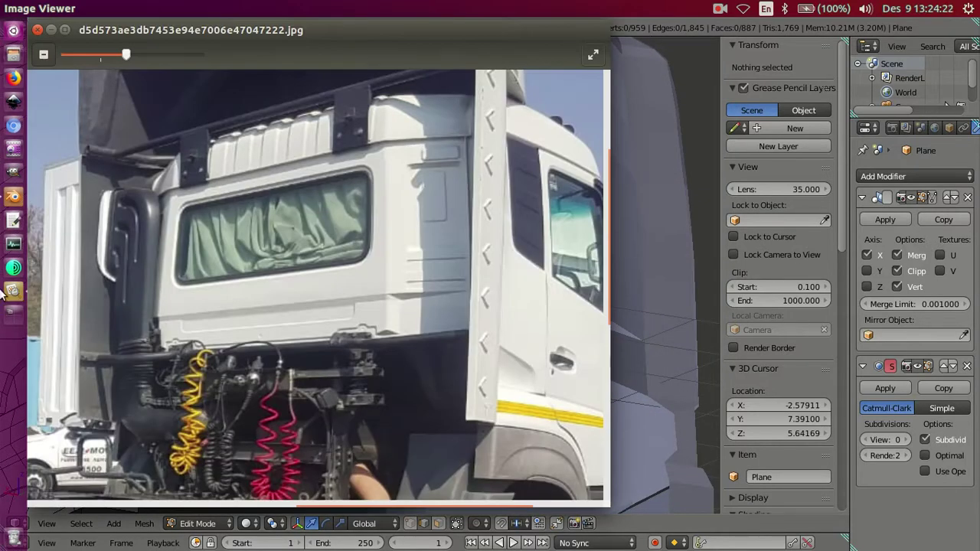
pyautogui.click(13, 196)
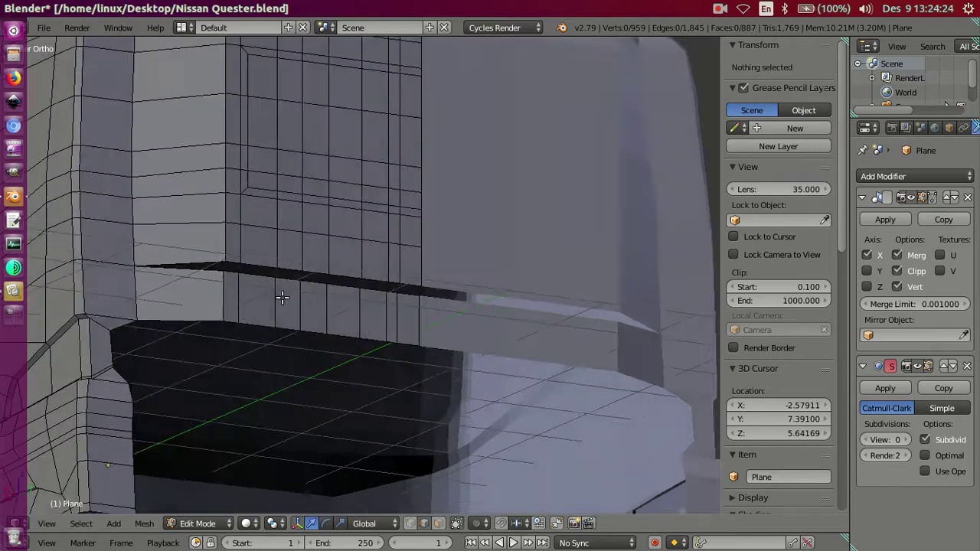
pyautogui.moveTo(282, 297); pyautogui.dragTo(205, 305, button='middle')
pyautogui.rightClick(216, 300)
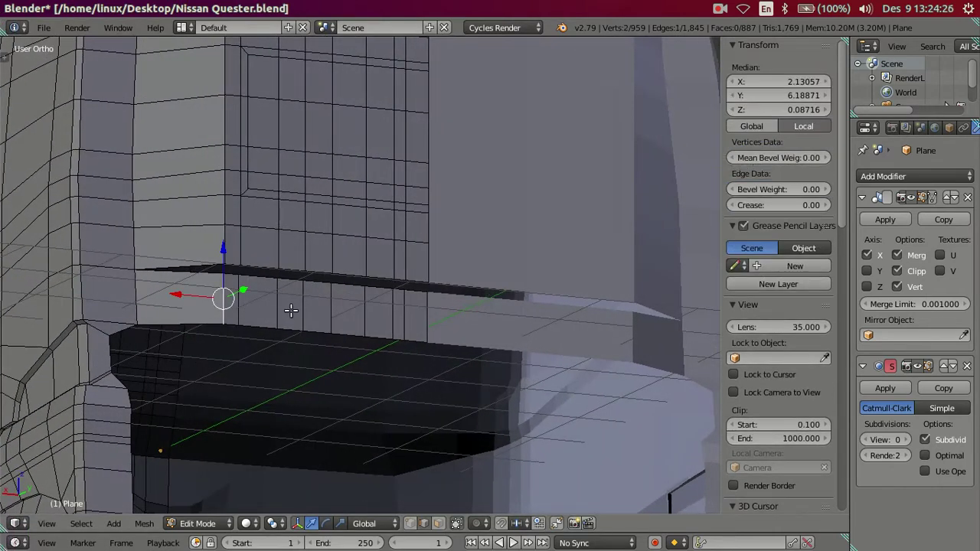
pyautogui.hotkey('shift', 'd')
pyautogui.rightClick(223, 309)
pyautogui.moveTo(273, 311); pyautogui.dragTo(219, 301, button='middle')
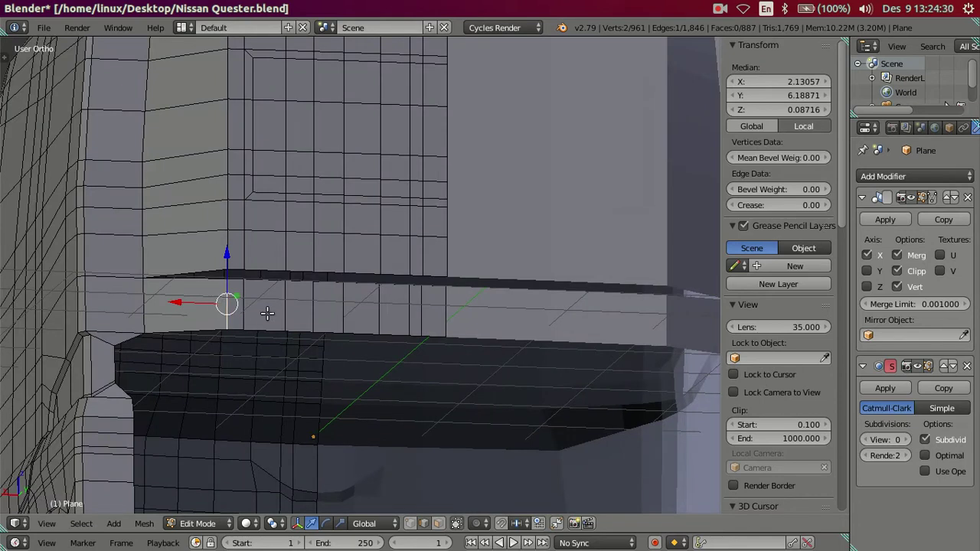
pyautogui.moveTo(163, 300); pyautogui.dragTo(239, 310)
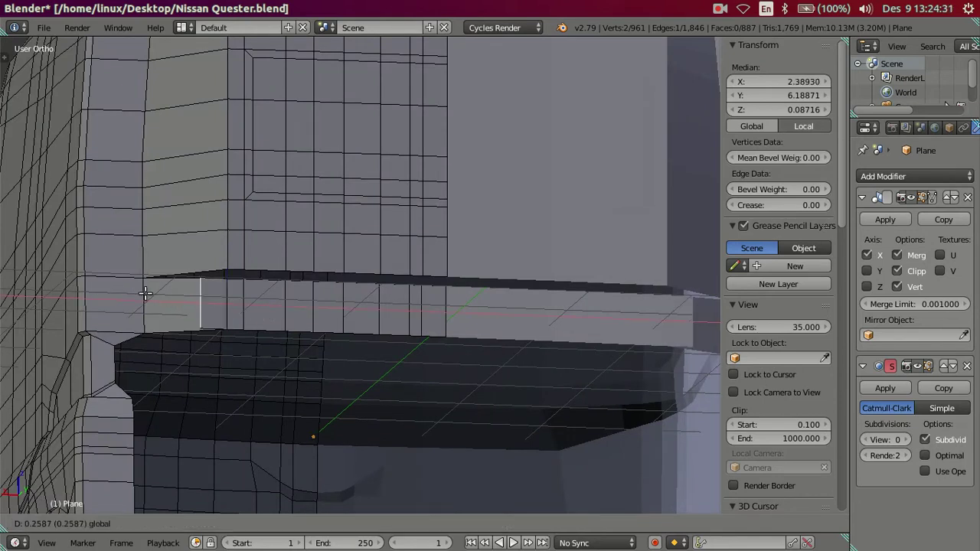
pyautogui.rightClick(239, 309)
# - Select the duplicated edge in wireframe and slide it sideways in Back Ortho to X 2.22125
pyautogui.moveTo(246, 323); pyautogui.dragTo(282, 335, button='middle')
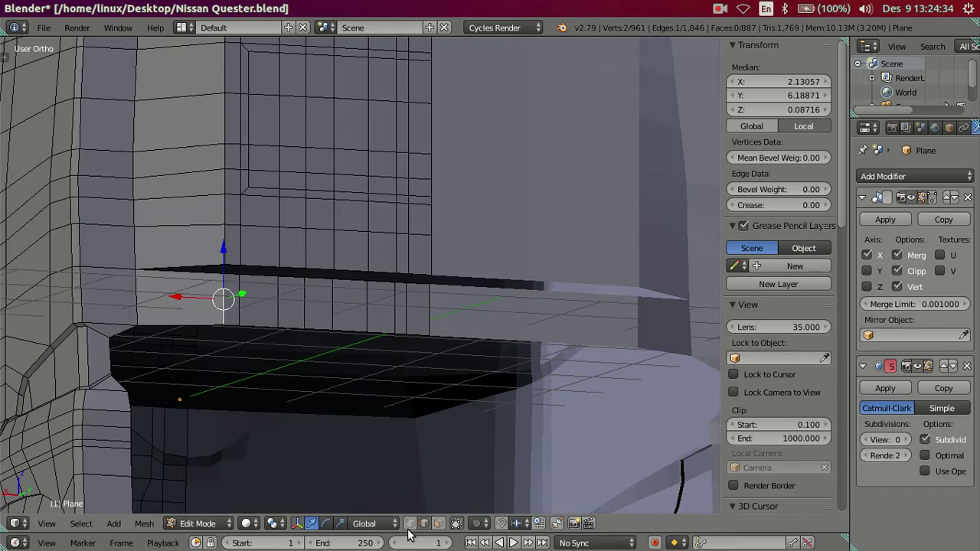
pyautogui.moveTo(321, 428); pyautogui.dragTo(222, 361, button='middle')
pyautogui.press('z')
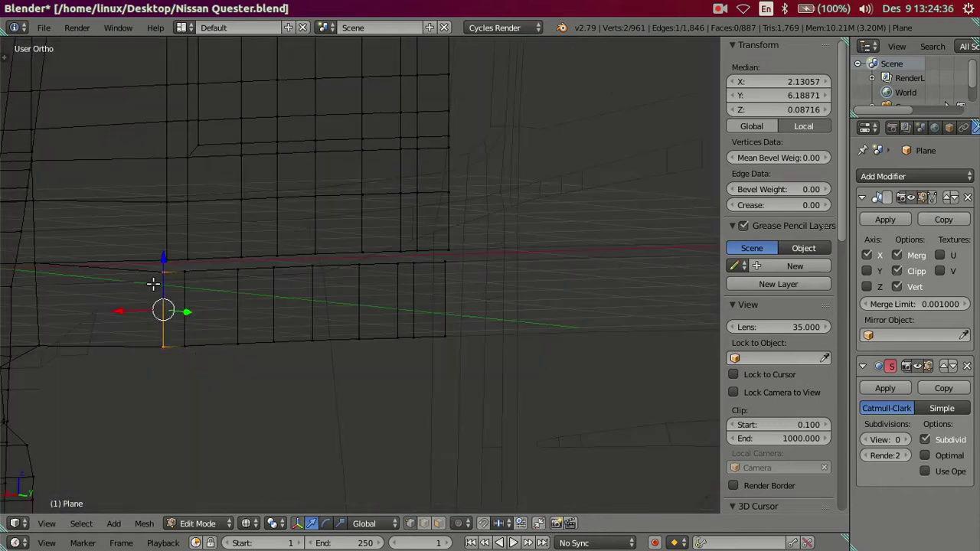
pyautogui.rightClick(150, 279)
pyautogui.keyDown('shift'); pyautogui.rightClick(150, 348); pyautogui.keyUp('shift')
pyautogui.press('KP_1')
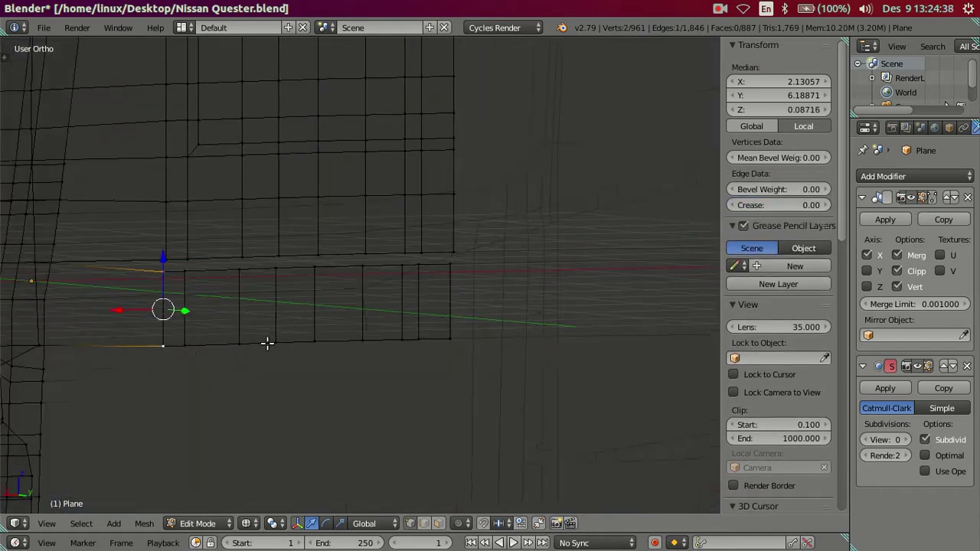
pyautogui.press('ctrl+KP_1')
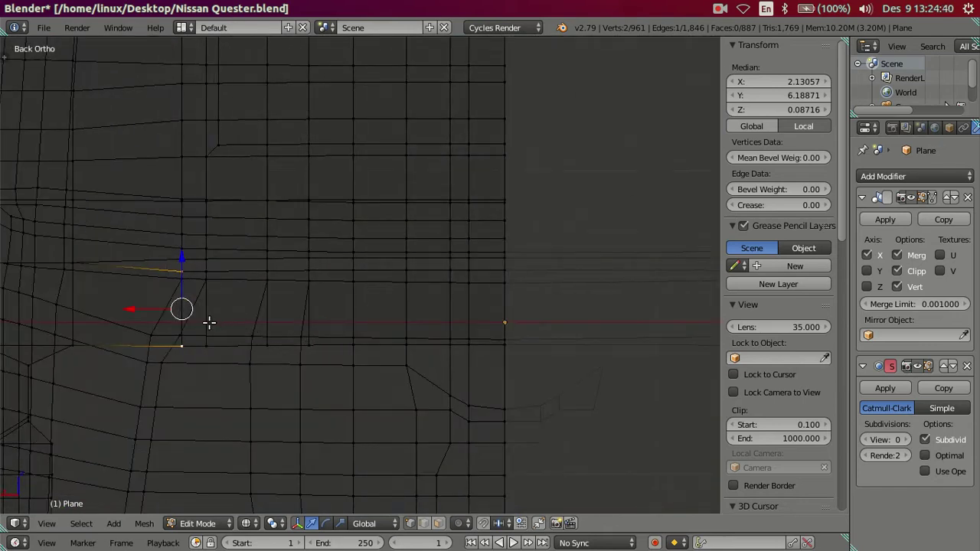
pyautogui.press('z')
pyautogui.scroll(3, 314, 321)
pyautogui.moveTo(306, 322)
pyautogui.keyDown('shift'); pyautogui.mouseDown(button='middle')
pyautogui.moveTo(232, 328)
pyautogui.moveTo(430, 337)
pyautogui.mouseUp(button='middle'); pyautogui.keyUp('shift')
pyautogui.moveTo(343, 329); pyautogui.dragTo(327, 321)
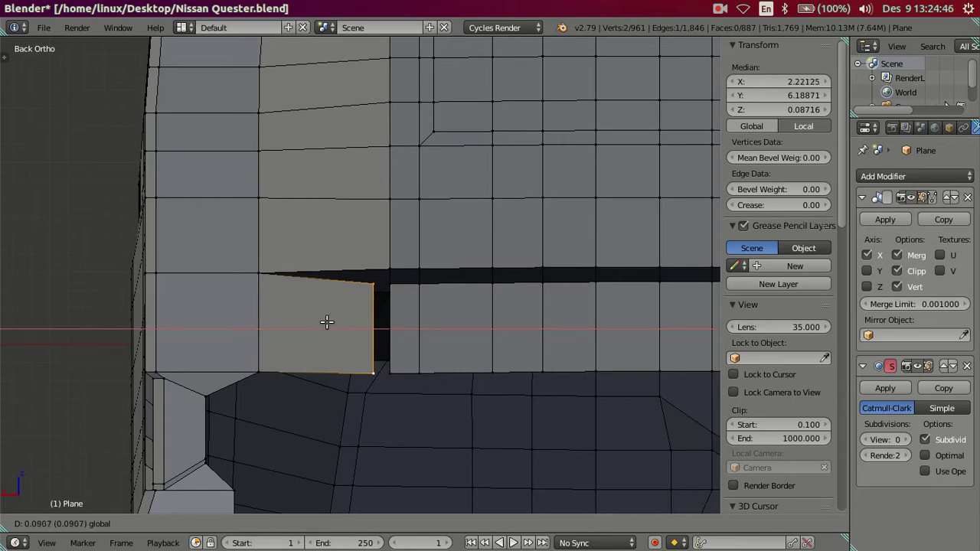
pyautogui.moveTo(327, 321); pyautogui.dragTo(326, 322)
pyautogui.moveTo(329, 322)
pyautogui.mouseDown(button='middle')
pyautogui.moveTo(492, 309)
pyautogui.moveTo(500, 326)
pyautogui.moveTo(406, 323)
pyautogui.mouseUp(button='middle')
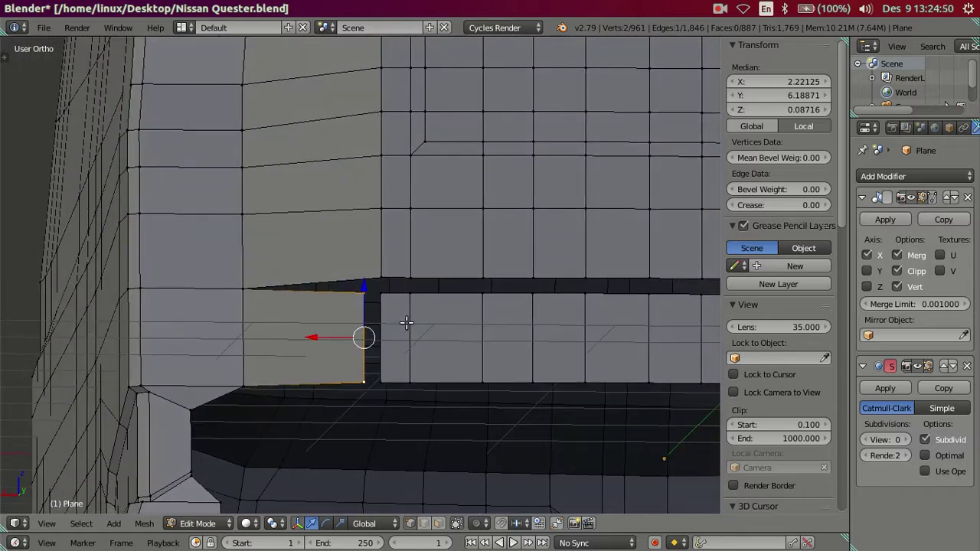
# - Slide the ledge-end edge in Right view to match the photo, then fill the first corner face
pyautogui.press('KP_3')
pyautogui.moveTo(310, 323); pyautogui.dragTo(300, 326)
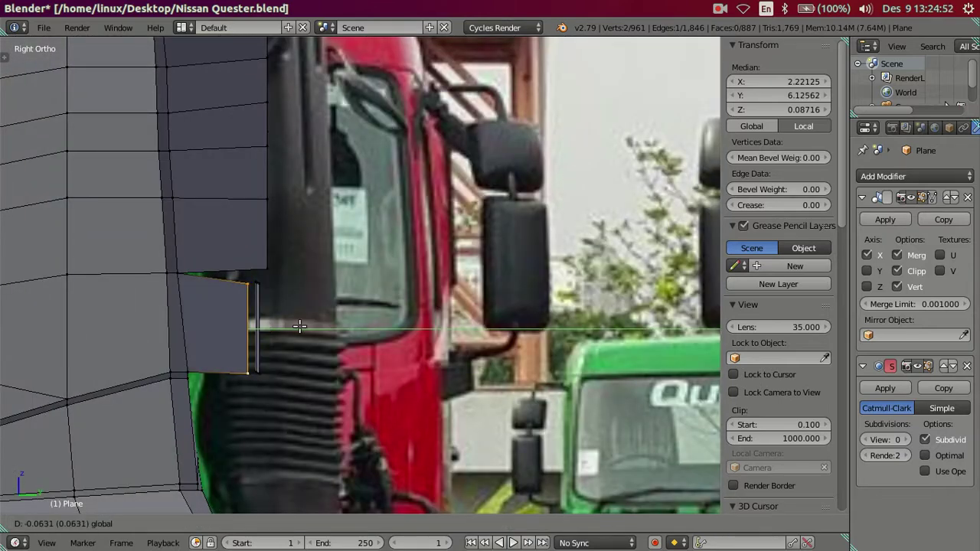
pyautogui.click(307, 326)
pyautogui.moveTo(307, 326); pyautogui.dragTo(440, 307, button='middle')
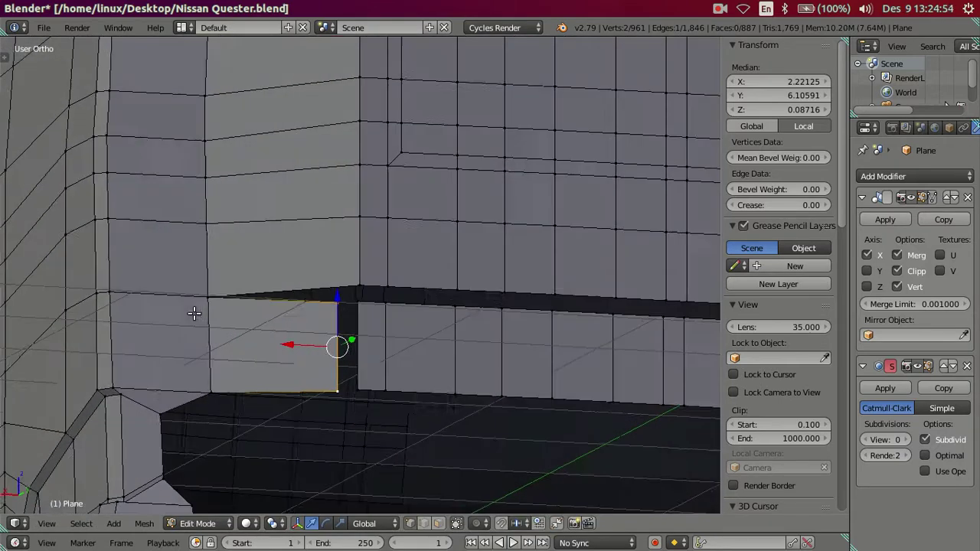
pyautogui.keyDown('shift'); pyautogui.click(361, 292); pyautogui.keyUp('shift')
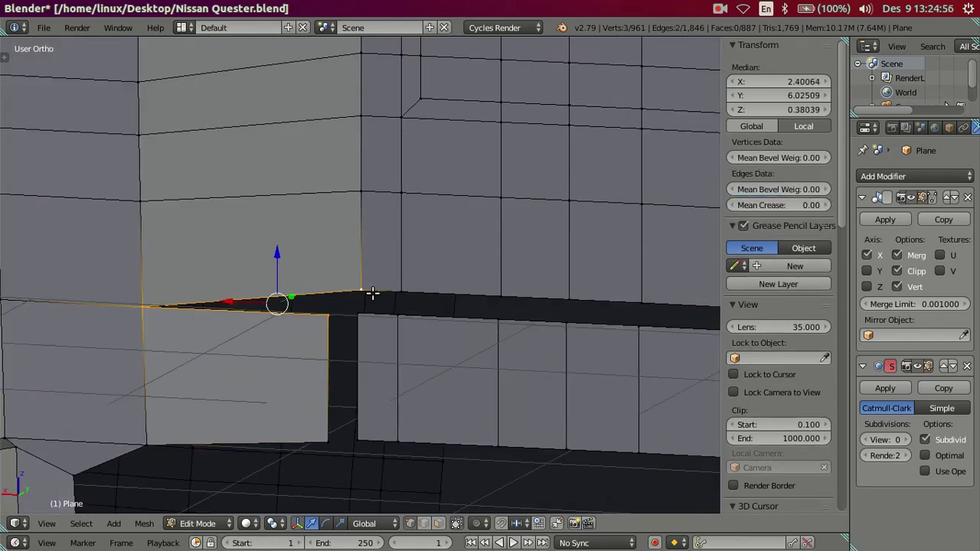
pyautogui.press('f')
# - Fill a second face between the ledge corner vertices and the lower vertices
pyautogui.moveTo(368, 328)
pyautogui.mouseDown(button='middle')
pyautogui.moveTo(367, 313)
pyautogui.moveTo(339, 335)
pyautogui.mouseUp(button='middle')
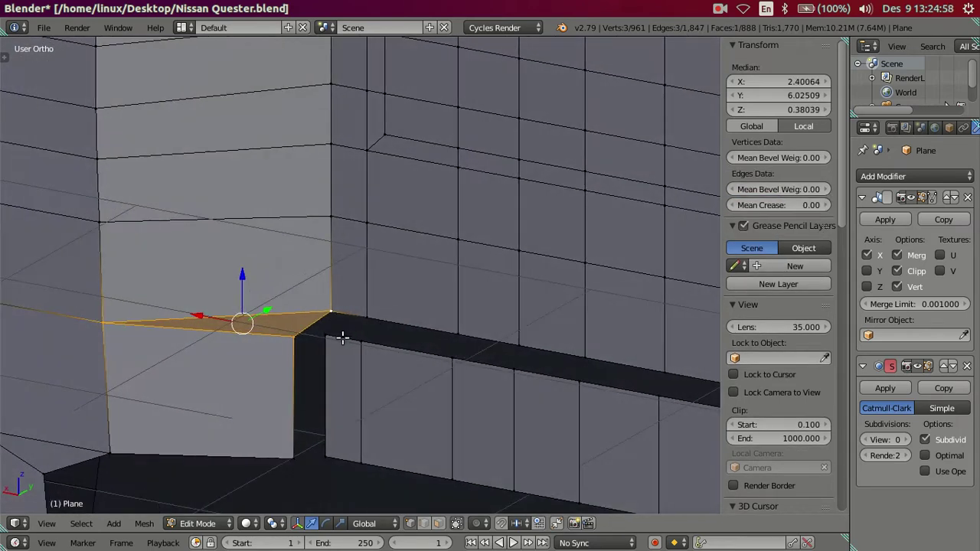
pyautogui.rightClick(301, 342)
pyautogui.keyDown('shift'); pyautogui.rightClick(301, 342); pyautogui.keyUp('shift')
pyautogui.keyDown('shift'); pyautogui.rightClick(293, 454); pyautogui.keyUp('shift')
pyautogui.keyDown('shift'); pyautogui.rightClick(327, 452); pyautogui.keyUp('shift')
pyautogui.press('f')
pyautogui.press('a')
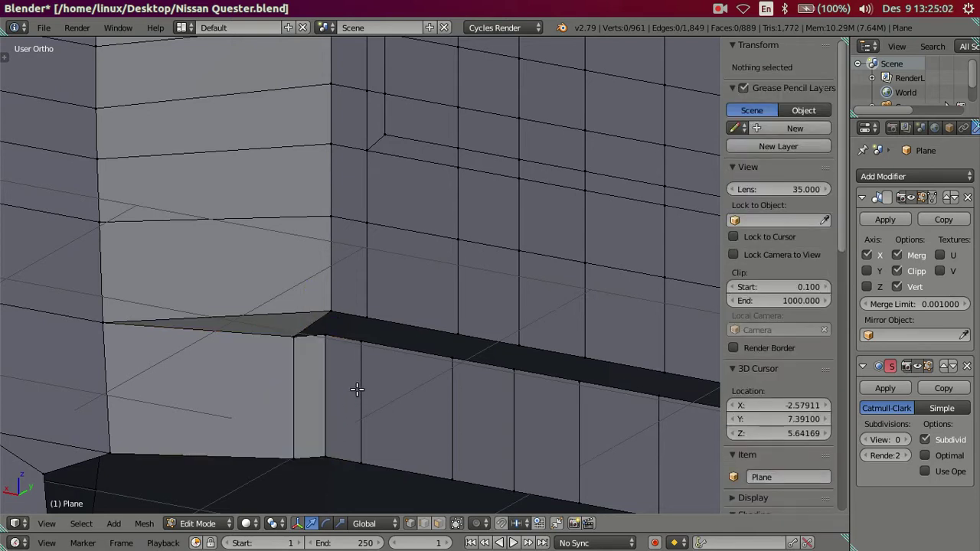
# - Inspect the remaining corner gap and bring up the truck photo in Image Viewer
pyautogui.moveTo(357, 391); pyautogui.dragTo(315, 386, button='middle')
pyautogui.rightClick(303, 343)
pyautogui.keyDown('shift'); pyautogui.rightClick(277, 336); pyautogui.keyUp('shift')
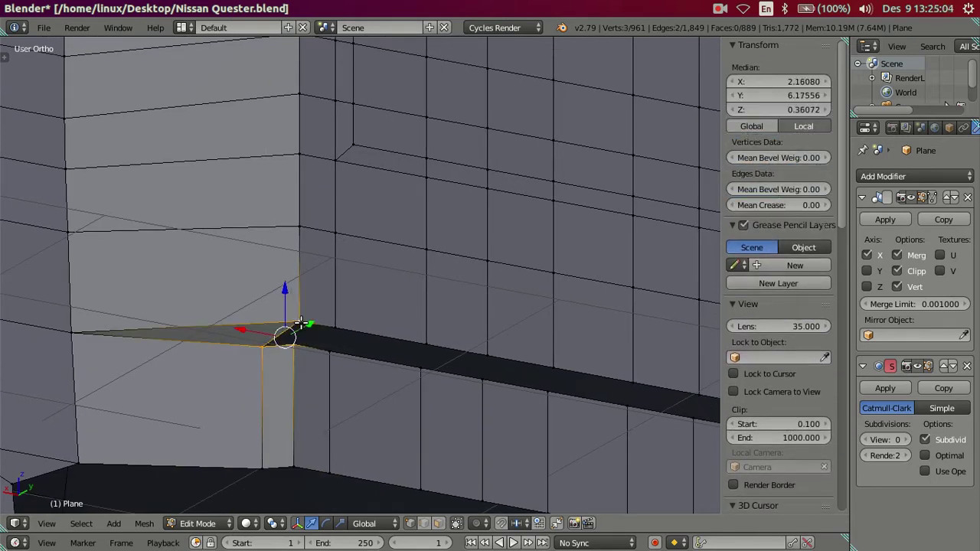
pyautogui.press('a')
pyautogui.moveTo(402, 361)
pyautogui.mouseDown(button='middle')
pyautogui.moveTo(393, 383)
pyautogui.moveTo(302, 411)
pyautogui.moveTo(401, 431)
pyautogui.moveTo(404, 445)
pyautogui.moveTo(345, 385)
pyautogui.moveTo(348, 359)
pyautogui.moveTo(369, 375)
pyautogui.moveTo(281, 378)
pyautogui.mouseUp(button='middle')
pyautogui.click(13, 292)
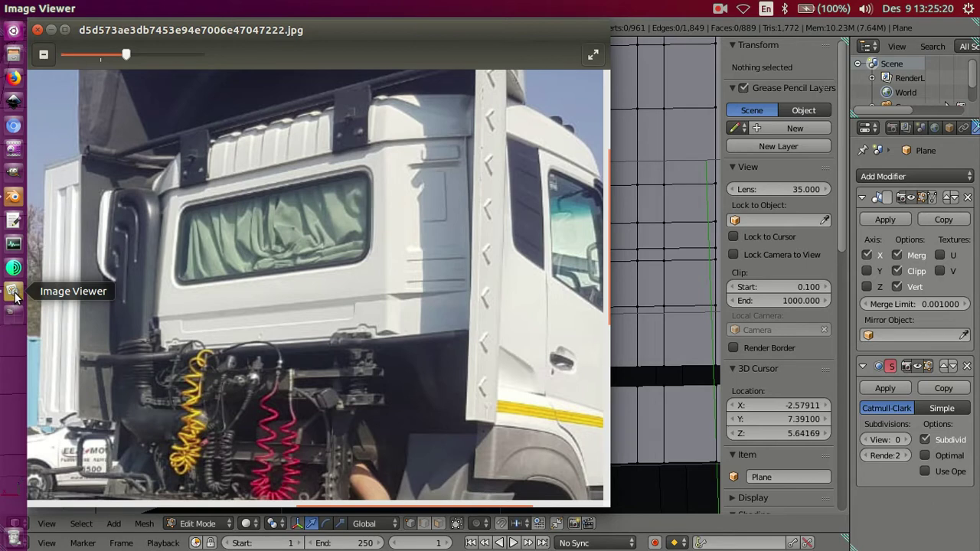
pyautogui.moveTo(307, 283)
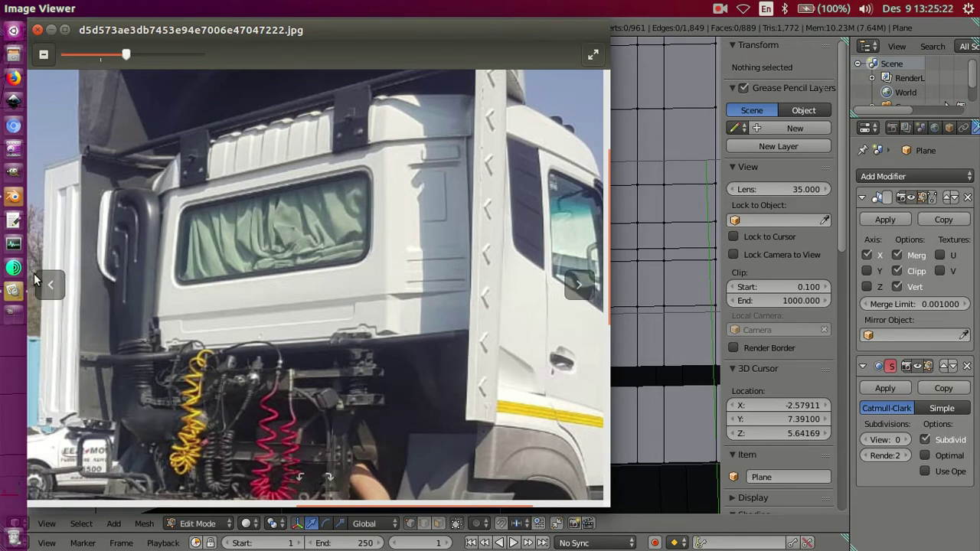
# - Close the photo and fill the gap at the ledge corner with a face
pyautogui.click(13, 267)
pyautogui.moveTo(357, 339)
pyautogui.mouseDown(button='middle')
pyautogui.moveTo(412, 368)
pyautogui.moveTo(431, 395)
pyautogui.moveTo(466, 396)
pyautogui.moveTo(406, 406)
pyautogui.moveTo(323, 367)
pyautogui.moveTo(345, 372)
pyautogui.moveTo(234, 345)
pyautogui.moveTo(256, 350)
pyautogui.moveTo(225, 356)
pyautogui.moveTo(409, 366)
pyautogui.moveTo(175, 360)
pyautogui.mouseUp(button='middle')
pyautogui.rightClick(239, 326)
pyautogui.keyDown('shift'); pyautogui.click(229, 334); pyautogui.keyUp('shift')
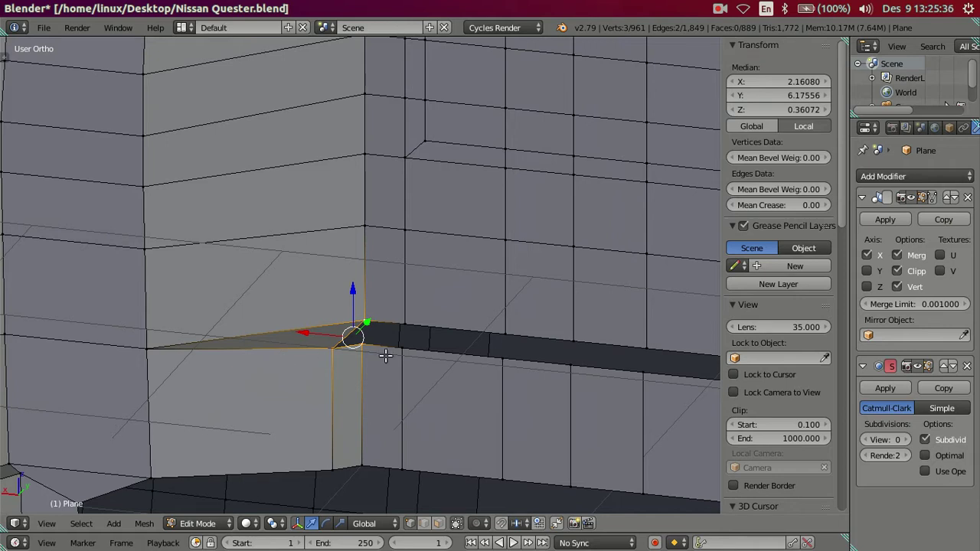
pyautogui.moveTo(385, 356); pyautogui.dragTo(384, 371, button='middle')
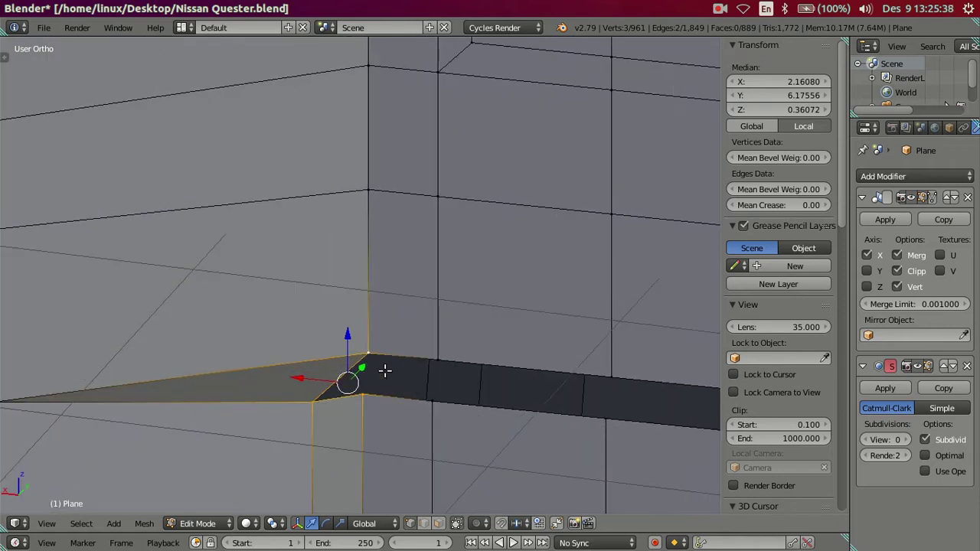
pyautogui.press('f')
# - Fill the next three gaps along the recessed ledge strip with faces
pyautogui.moveTo(386, 355); pyautogui.dragTo(420, 361, button='middle')
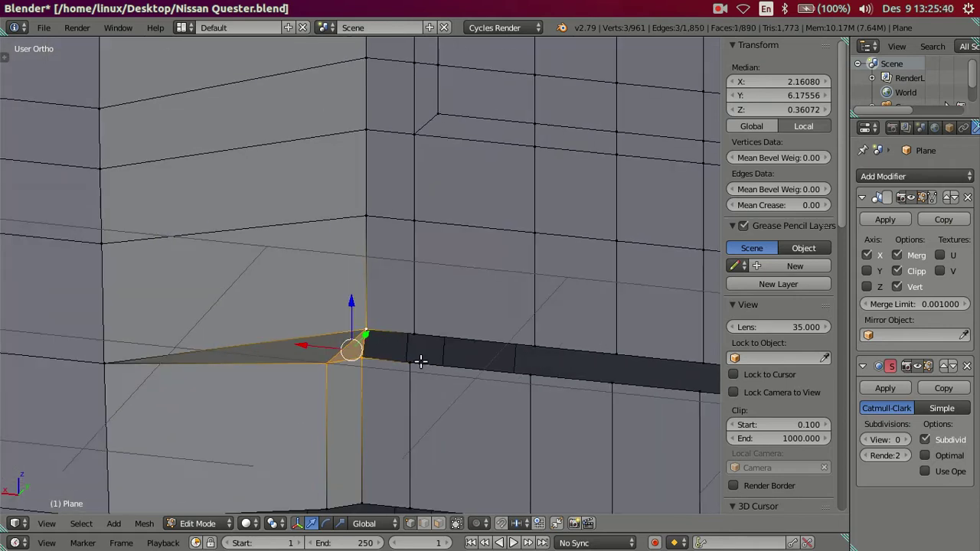
pyautogui.rightClick(528, 350)
pyautogui.keyDown('shift'); pyautogui.rightClick(538, 354); pyautogui.keyUp('shift')
pyautogui.press('f')
pyautogui.keyDown('shift'); pyautogui.moveTo(551, 372); pyautogui.dragTo(292, 327, button='middle'); pyautogui.keyUp('shift')
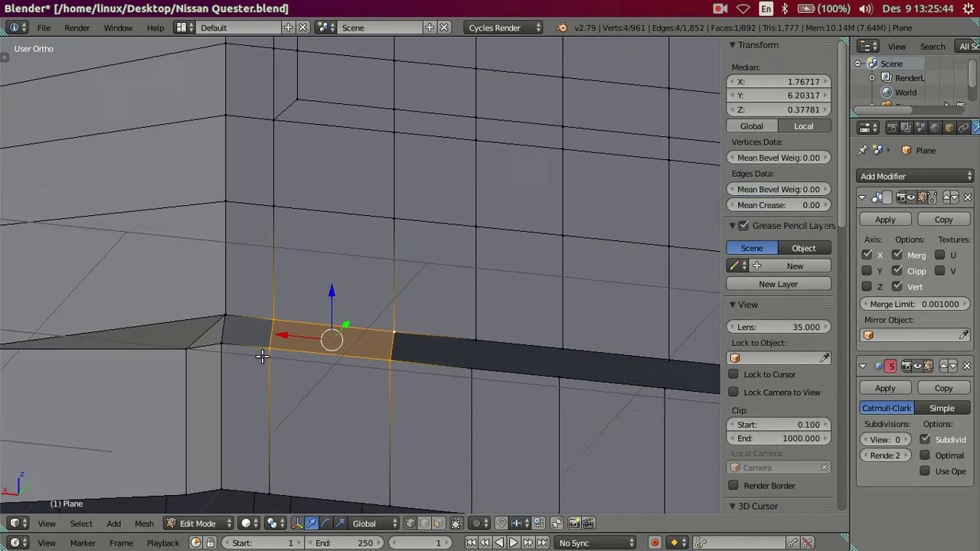
pyautogui.rightClick(305, 332)
pyautogui.keyDown('shift'); pyautogui.rightClick(303, 359); pyautogui.keyUp('shift')
pyautogui.press('f')
pyautogui.rightClick(395, 341)
pyautogui.keyDown('shift'); pyautogui.rightClick(391, 370); pyautogui.keyUp('shift')
pyautogui.keyDown('shift'); pyautogui.rightClick(303, 362); pyautogui.keyUp('shift')
pyautogui.keyDown('shift'); pyautogui.rightClick(306, 333); pyautogui.keyUp('shift')
pyautogui.press('f')
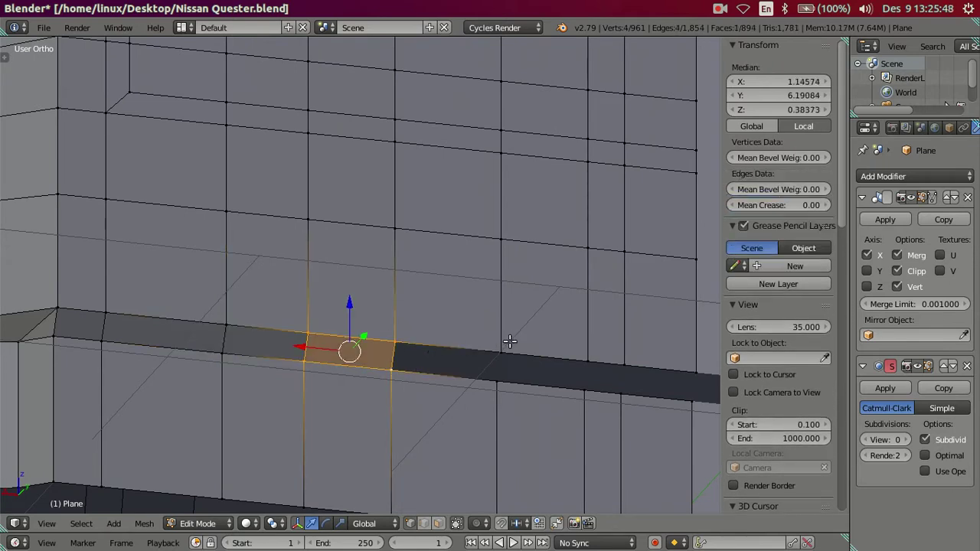
# - Fill the remaining three ledge-strip gaps, completing the strip at 898 faces
pyautogui.rightClick(498, 377)
pyautogui.keyDown('shift'); pyautogui.rightClick(392, 370); pyautogui.keyUp('shift')
pyautogui.keyDown('shift'); pyautogui.rightClick(394, 342); pyautogui.keyUp('shift')
pyautogui.keyDown('shift'); pyautogui.rightClick(499, 353); pyautogui.keyUp('shift')
pyautogui.press('f')
pyautogui.rightClick(587, 362)
pyautogui.keyDown('shift'); pyautogui.rightClick(584, 390); pyautogui.keyUp('shift')
pyautogui.keyDown('shift'); pyautogui.rightClick(622, 362); pyautogui.keyUp('shift')
pyautogui.keyDown('shift'); pyautogui.rightClick(622, 392); pyautogui.keyUp('shift')
pyautogui.press('f')
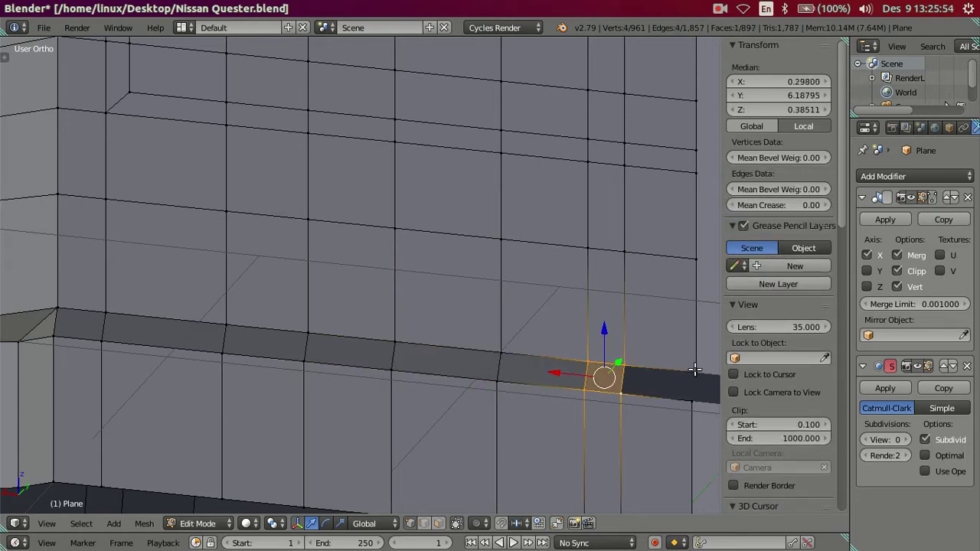
pyautogui.keyDown('shift'); pyautogui.rightClick(691, 385); pyautogui.keyUp('shift')
pyautogui.press('f')
# - Deselect all and switch to Object Mode to inspect the whole finished cab
pyautogui.press('a')
pyautogui.moveTo(640, 380); pyautogui.dragTo(479, 356, button='middle')
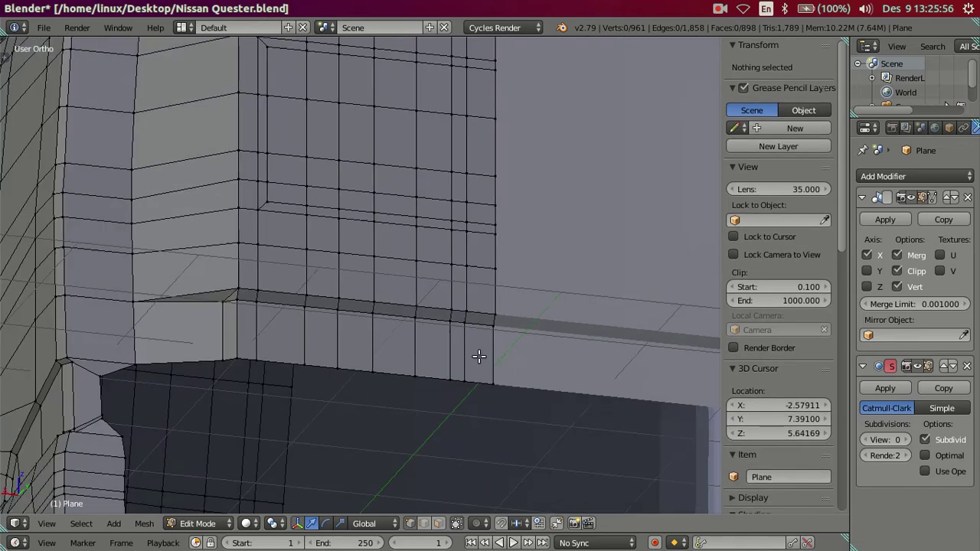
pyautogui.scroll(-4, 556, 345)
pyautogui.press('Tab')
pyautogui.scroll(3, 479, 352)
pyautogui.scroll(-1, 308, 411)
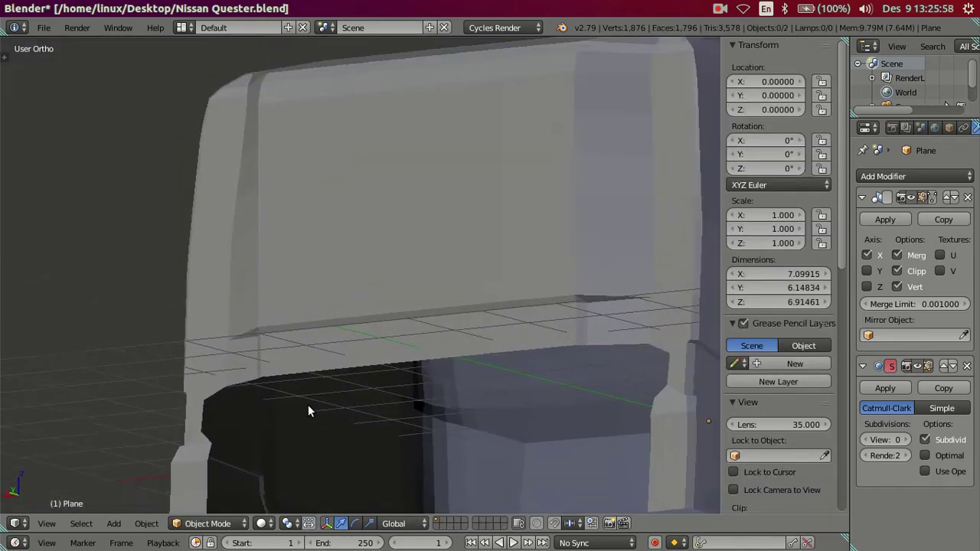
pyautogui.scroll(-3, 308, 411)
pyautogui.moveTo(315, 358)
pyautogui.mouseDown(button='middle')
pyautogui.moveTo(359, 401)
pyautogui.moveTo(419, 388)
pyautogui.mouseUp(button='middle')
pyautogui.scroll(4, 441, 378)
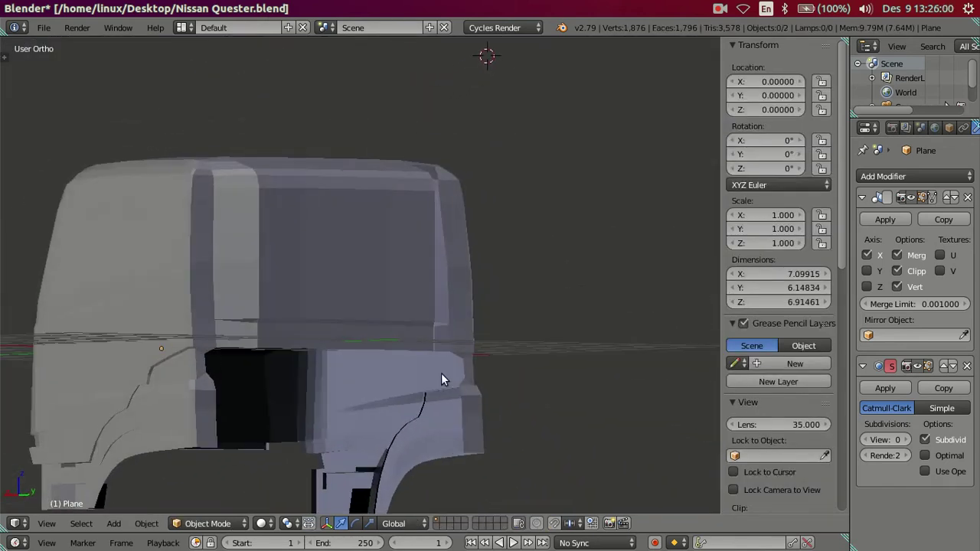
pyautogui.scroll(-2, 444, 367)
# - Compare the white and red truck cab photos side by side in Image Viewer
pyautogui.click(13, 293)
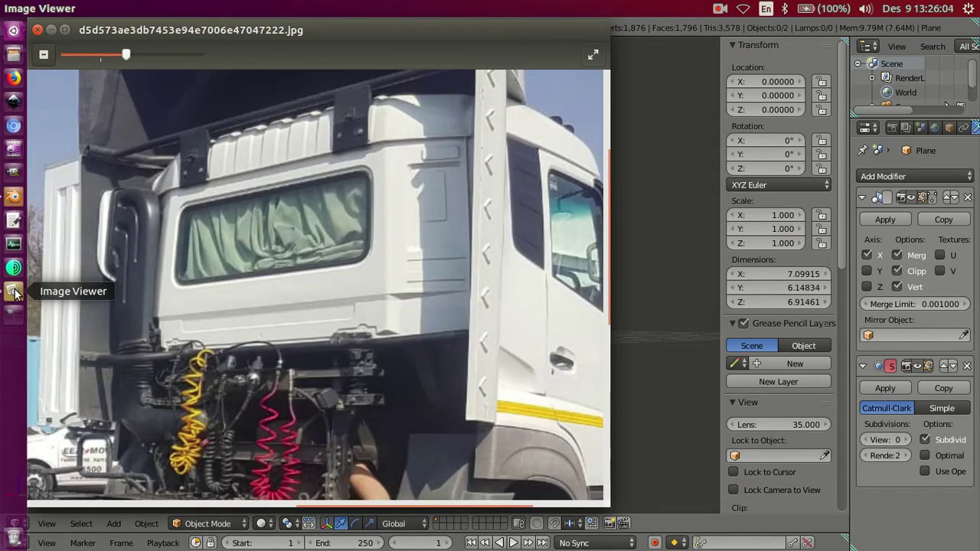
pyautogui.moveTo(318, 283)
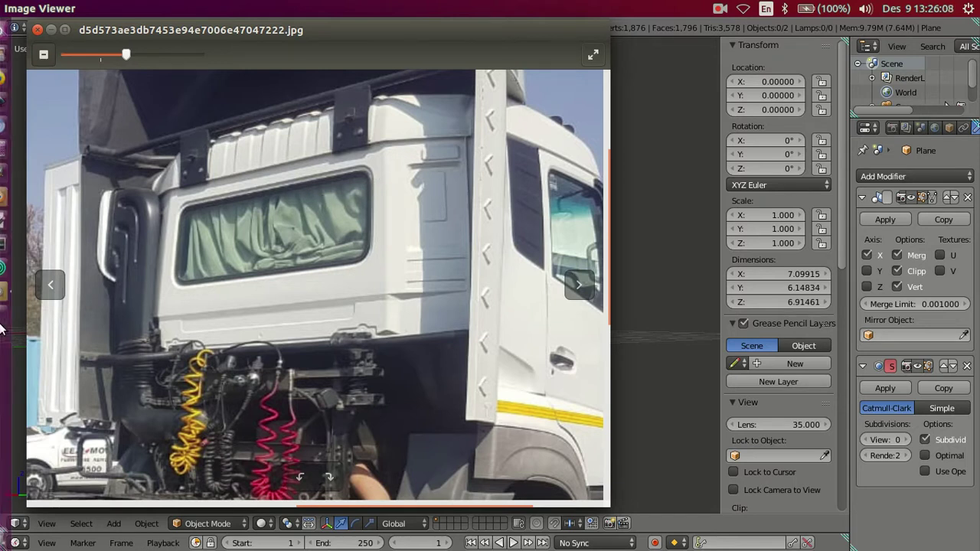
pyautogui.click(13, 293)
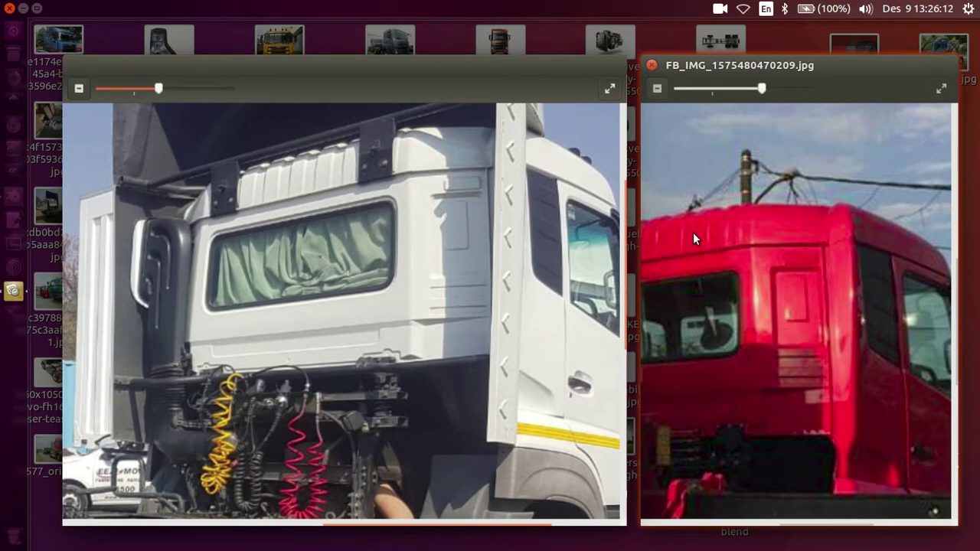
pyautogui.click(693, 232)
# - Return to Blender and re-enter Edit Mode on the cab, orbiting to a near-level view
pyautogui.click(13, 196)
pyautogui.moveTo(620, 334)
pyautogui.mouseDown(button='middle')
pyautogui.moveTo(501, 326)
pyautogui.moveTo(541, 286)
pyautogui.moveTo(425, 321)
pyautogui.mouseUp(button='middle')
pyautogui.press('Tab')
pyautogui.moveTo(446, 383)
pyautogui.mouseDown(button='middle')
pyautogui.moveTo(479, 284)
pyautogui.moveTo(467, 308)
pyautogui.moveTo(486, 420)
pyautogui.moveTo(464, 396)
pyautogui.moveTo(454, 340)
pyautogui.moveTo(426, 313)
pyautogui.moveTo(442, 293)
pyautogui.moveTo(584, 280)
pyautogui.mouseUp(button='middle')
pyautogui.press('ctrl+KP_1')
pyautogui.scroll(3, 473, 305)
pyautogui.scroll(-1, 405, 278)
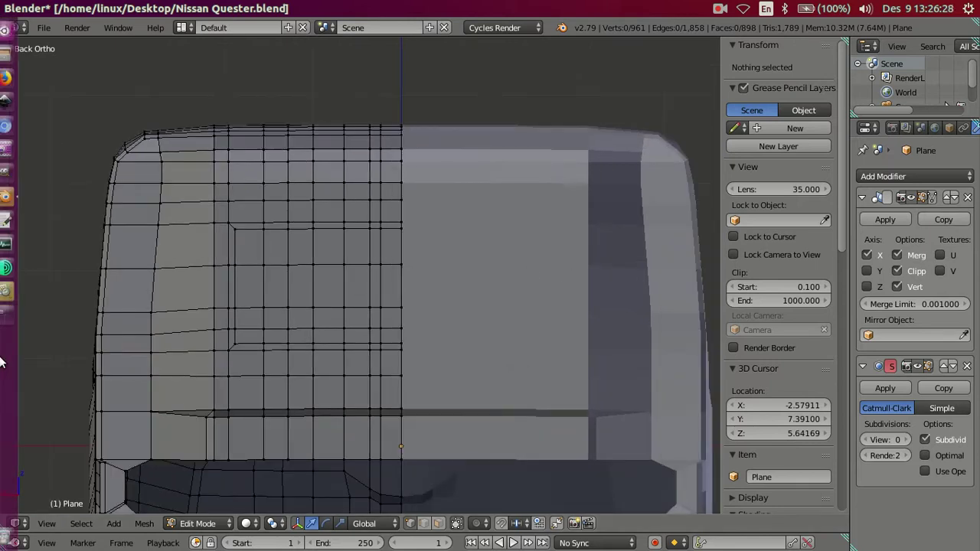
pyautogui.click(11, 293)
pyautogui.click(11, 293)
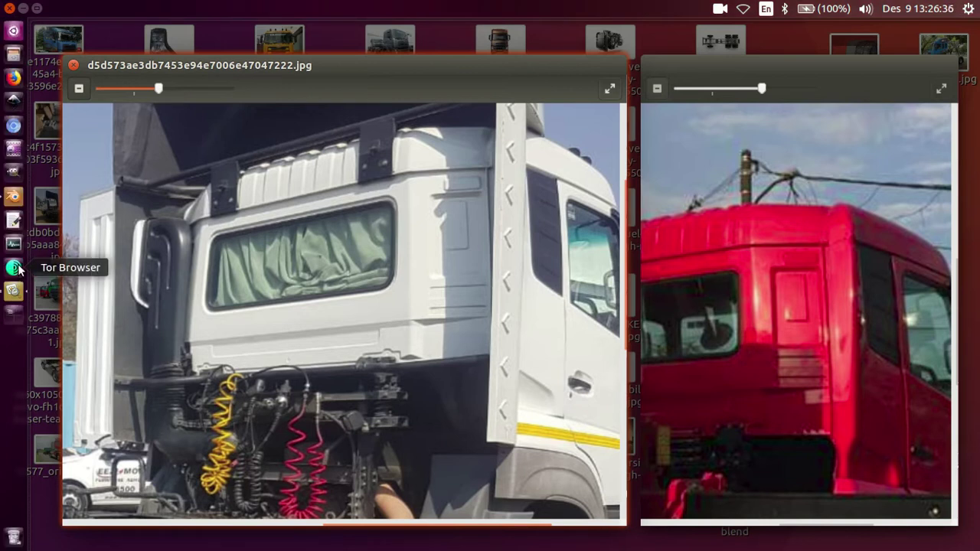
pyautogui.click(13, 196)
# - Shift the vertical edge loop near the cab's back corner slightly sideways
pyautogui.scroll(1, 284, 280)
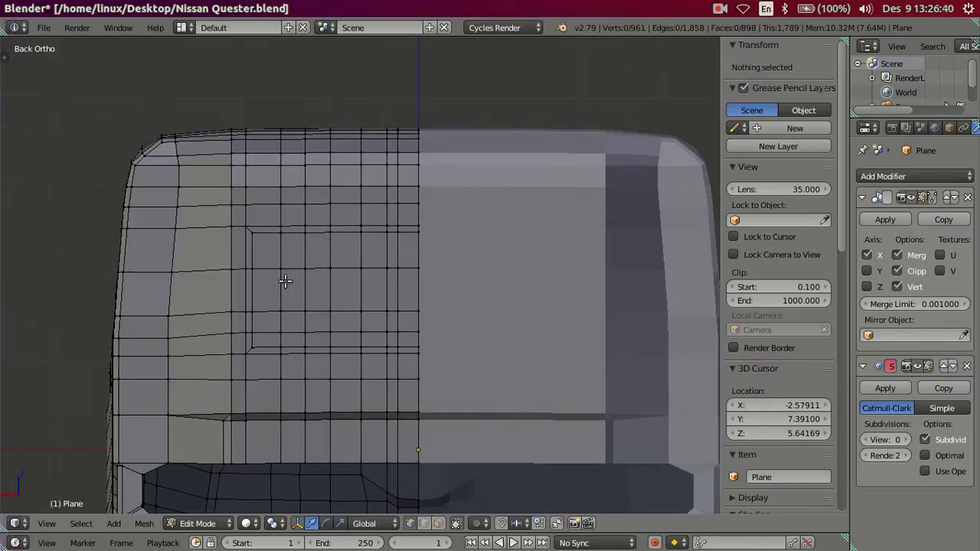
pyautogui.scroll(1, 313, 296)
pyautogui.scroll(1, 278, 243)
pyautogui.scroll(-2, 278, 244)
pyautogui.scroll(-1, 328, 291)
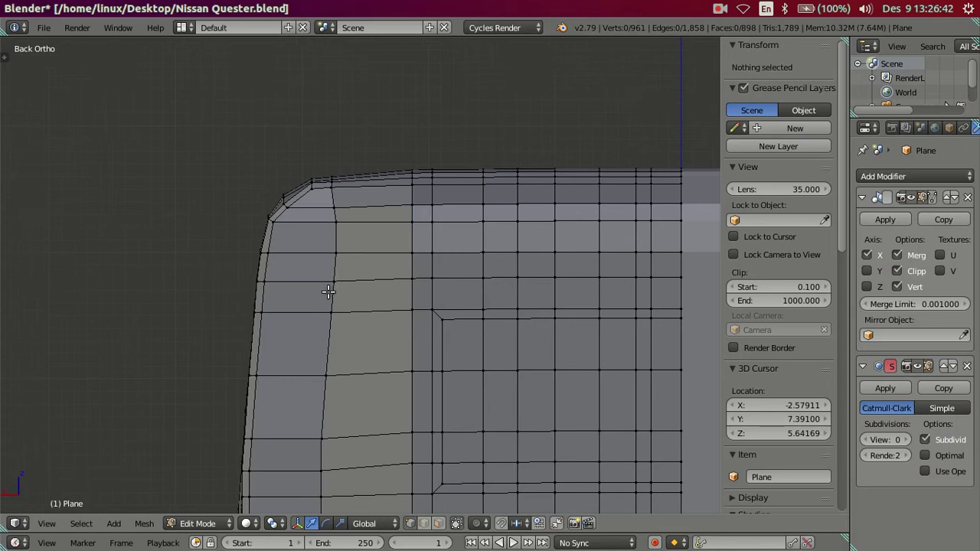
pyautogui.scroll(-1, 329, 339)
pyautogui.scroll(1, 355, 266)
pyautogui.keyDown('shift'); pyautogui.moveTo(354, 390); pyautogui.dragTo(335, 275, button='middle'); pyautogui.keyUp('shift')
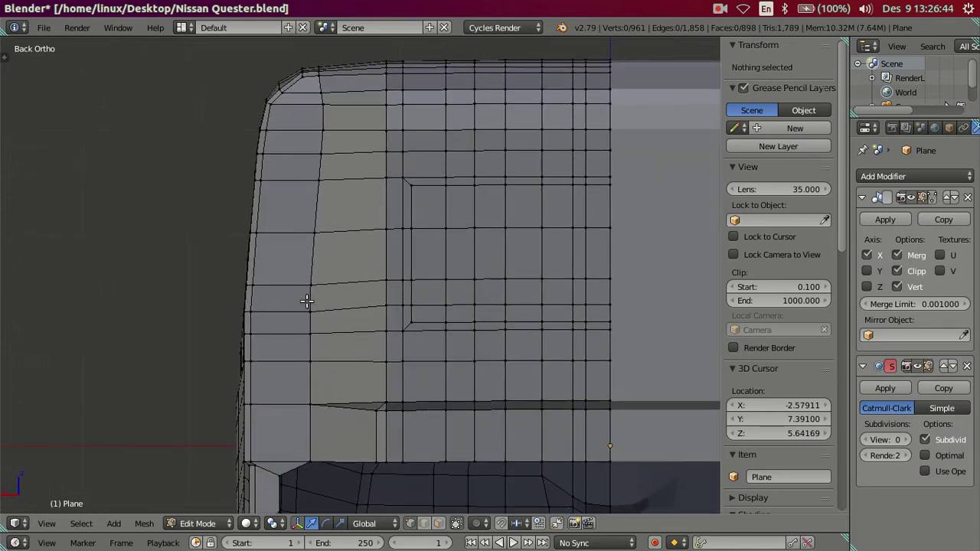
pyautogui.rightClick(307, 299)
pyautogui.keyDown('alt'); pyautogui.click(311, 445); pyautogui.keyUp('alt')
pyautogui.scroll(1, 285, 391)
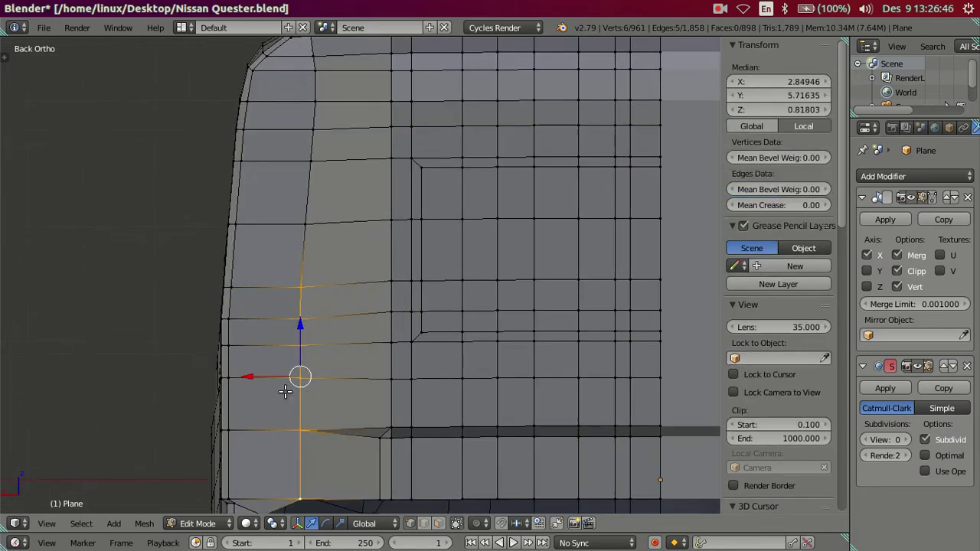
pyautogui.moveTo(251, 373); pyautogui.dragTo(257, 372)
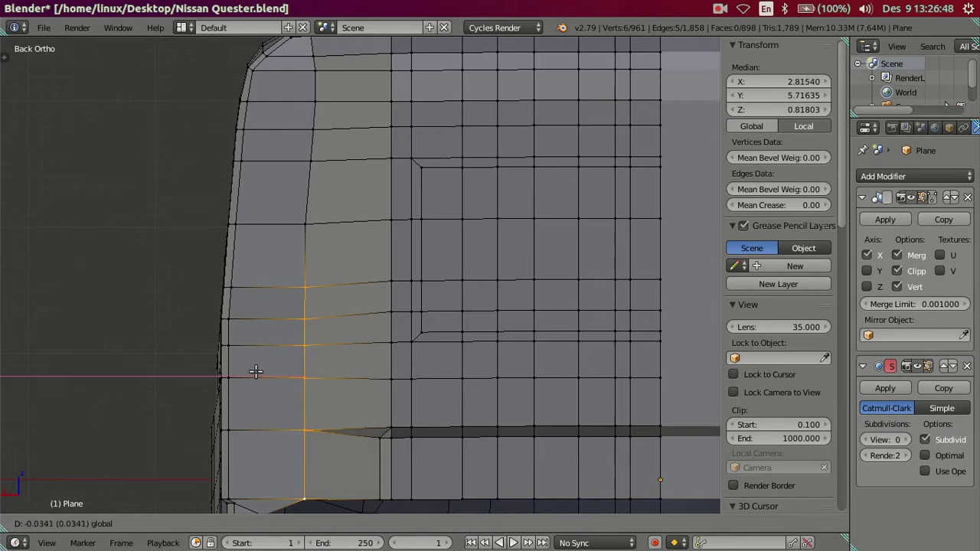
pyautogui.click(256, 372)
pyautogui.press('a')
# - Inspect the lower front faces in wireframe, then snap to the back view of the cab
pyautogui.scroll(-2, 322, 344)
pyautogui.scroll(-1, 352, 337)
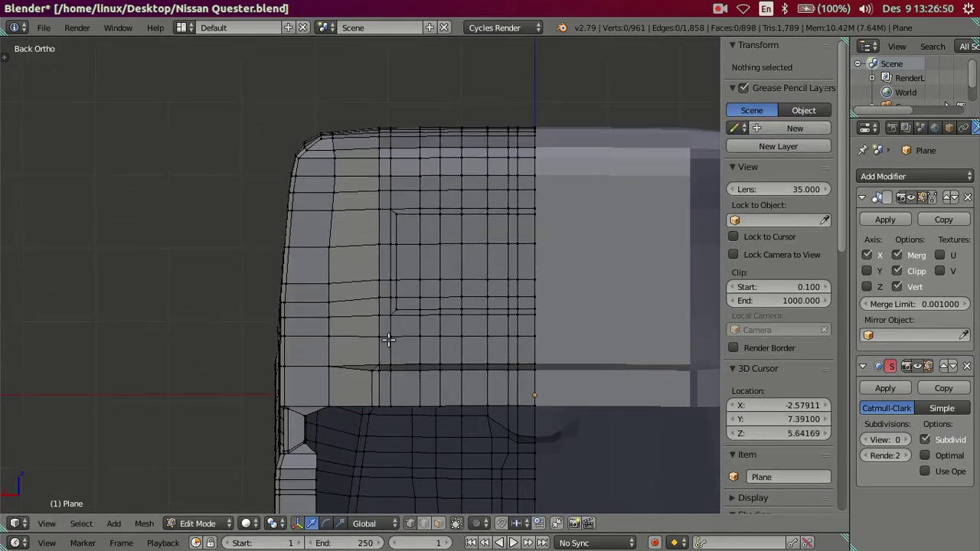
pyautogui.scroll(-1, 376, 331)
pyautogui.moveTo(376, 330)
pyautogui.mouseDown(button='middle')
pyautogui.moveTo(390, 420)
pyautogui.moveTo(383, 505)
pyautogui.moveTo(380, 378)
pyautogui.moveTo(400, 332)
pyautogui.moveTo(409, 374)
pyautogui.moveTo(403, 510)
pyautogui.moveTo(399, 491)
pyautogui.mouseUp(button='middle')
pyautogui.press('z')
pyautogui.press('z')
pyautogui.press('z')
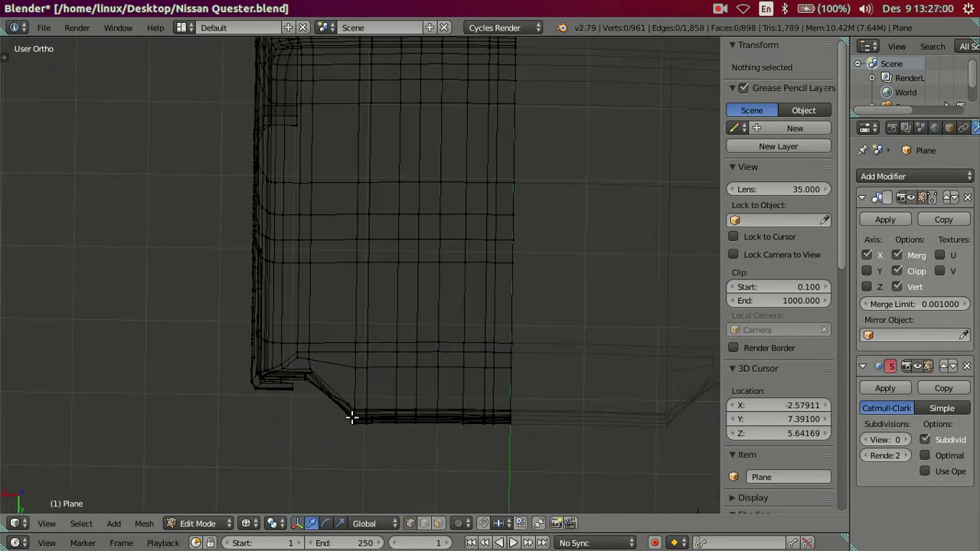
pyautogui.moveTo(370, 420); pyautogui.dragTo(481, 415)
pyautogui.press('Escape')
pyautogui.press('z')
pyautogui.moveTo(441, 354)
pyautogui.mouseDown(button='middle')
pyautogui.moveTo(479, 265)
pyautogui.moveTo(422, 294)
pyautogui.moveTo(438, 308)
pyautogui.moveTo(449, 302)
pyautogui.moveTo(407, 344)
pyautogui.moveTo(389, 282)
pyautogui.moveTo(357, 275)
pyautogui.moveTo(412, 301)
pyautogui.mouseUp(button='middle')
pyautogui.scroll(1, 436, 302)
pyautogui.press('a')
pyautogui.moveTo(339, 201)
pyautogui.mouseDown(button='middle')
pyautogui.moveTo(317, 186)
pyautogui.moveTo(367, 234)
pyautogui.mouseUp(button='middle')
pyautogui.press('ctrl+KP_1')
pyautogui.scroll(2, 317, 186)
# - Select the vertical edge chain on the back panel and nudge it slightly sideways
pyautogui.scroll(1, 367, 234)
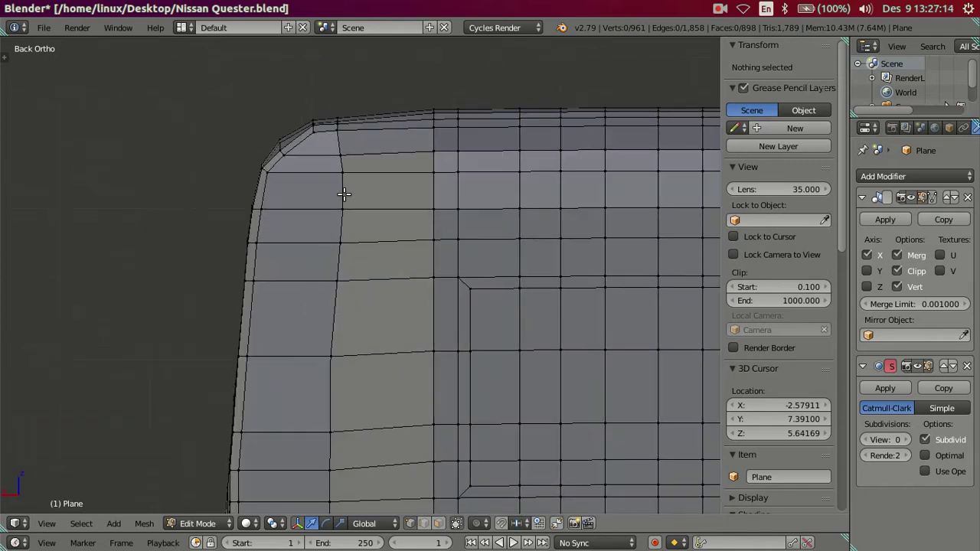
pyautogui.rightClick(341, 193)
pyautogui.keyDown('ctrl'); pyautogui.rightClick(343, 245); pyautogui.keyUp('ctrl')
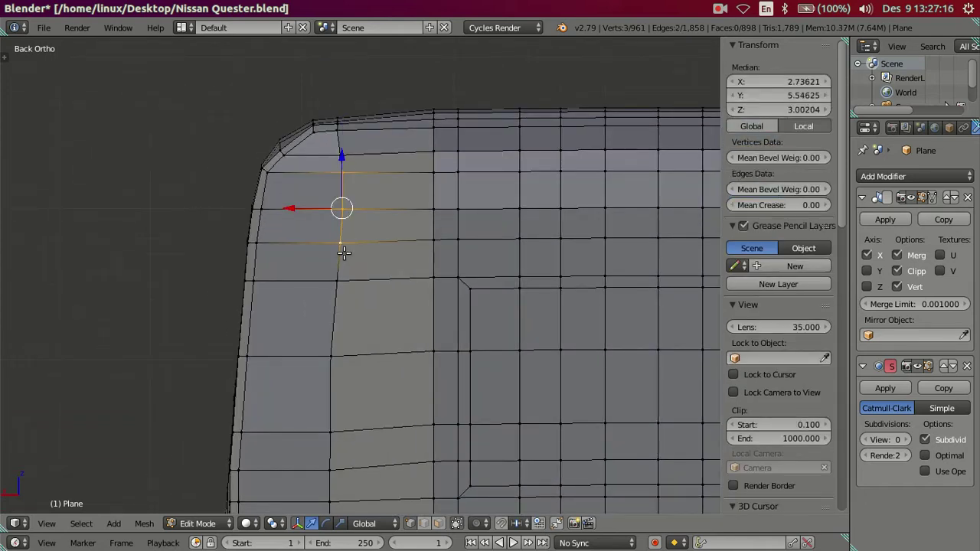
pyautogui.keyDown('shift'); pyautogui.moveTo(343, 251); pyautogui.dragTo(391, 299, button='middle'); pyautogui.keyUp('shift')
pyautogui.scroll(3, 387, 322)
pyautogui.moveTo(339, 266); pyautogui.dragTo(336, 263)
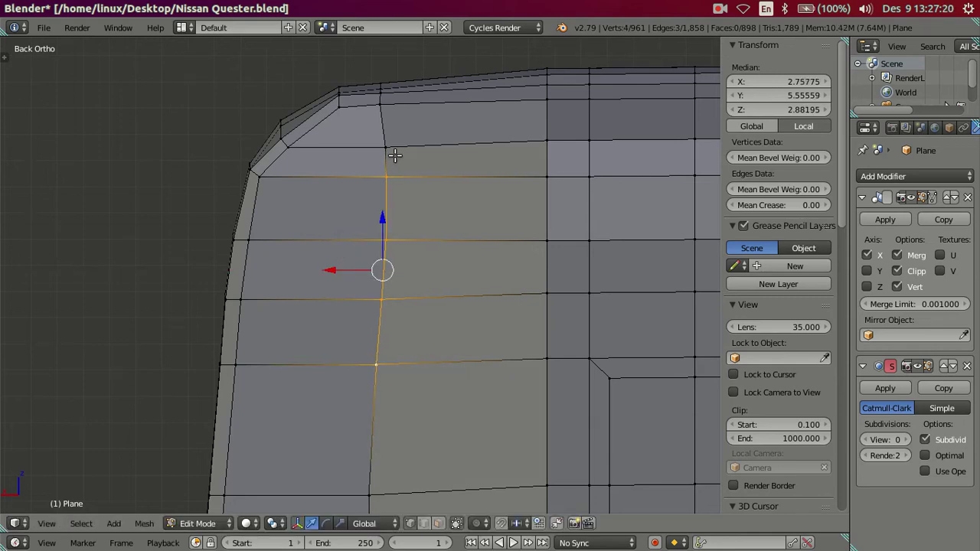
pyautogui.press('a')
# - Return to the straight-on back view and centre the cab's left edge
pyautogui.scroll(-2, 391, 211)
pyautogui.keyDown('shift'); pyautogui.moveTo(404, 262); pyautogui.dragTo(401, 314, button='middle'); pyautogui.keyUp('shift')
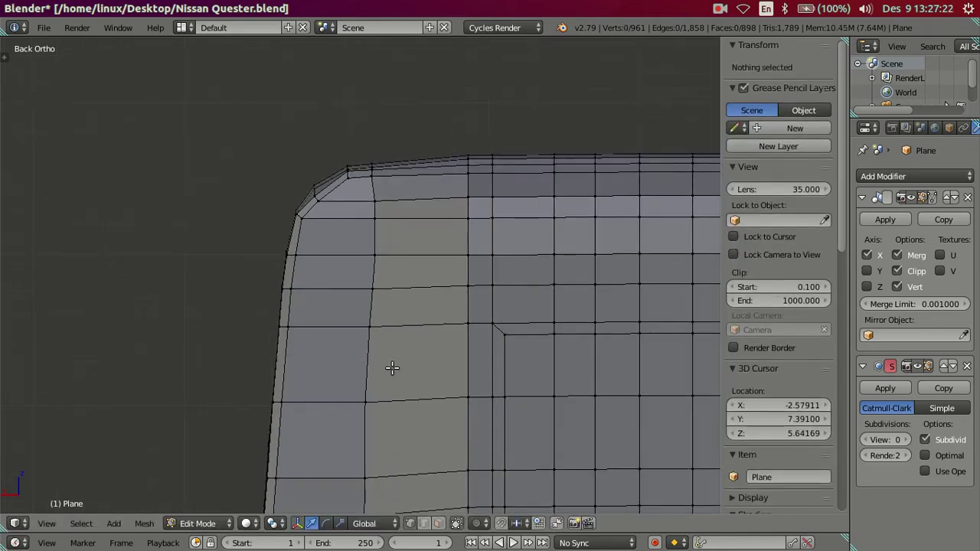
pyautogui.scroll(-2, 392, 368)
pyautogui.keyDown('ctrl'); pyautogui.scroll(-3, 429, 333); pyautogui.keyUp('ctrl')
pyautogui.moveTo(541, 335)
pyautogui.mouseDown(button='middle')
pyautogui.moveTo(414, 352)
pyautogui.moveTo(479, 337)
pyautogui.mouseUp(button='middle')
pyautogui.press('ctrl+KP_1')
pyautogui.moveTo(394, 360)
pyautogui.keyDown('shift'); pyautogui.mouseDown(button='middle')
pyautogui.moveTo(429, 299)
pyautogui.moveTo(456, 410)
pyautogui.mouseUp(button='middle'); pyautogui.keyUp('shift')
pyautogui.scroll(3, 199, 263)
pyautogui.press('Tab')
pyautogui.press('Tab')
pyautogui.keyDown('shift'); pyautogui.moveTo(148, 232); pyautogui.dragTo(454, 354, button='middle'); pyautogui.keyUp('shift')
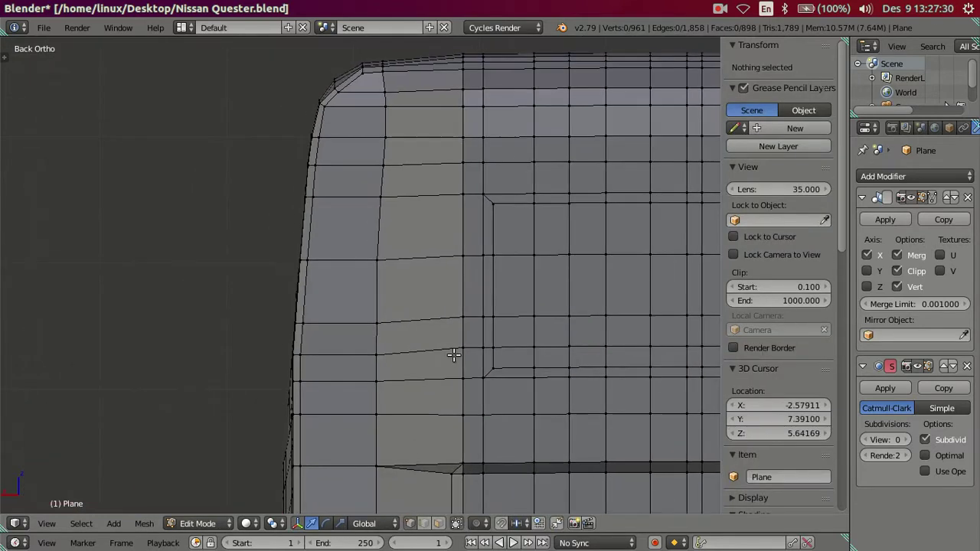
pyautogui.scroll(-1, 400, 361)
pyautogui.scroll(-1, 411, 268)
# - Edge-slide the six-vertex vertical loop 0.0331 outward to X 2.84852
pyautogui.rightClick(411, 256)
pyautogui.scroll(-1, 407, 322)
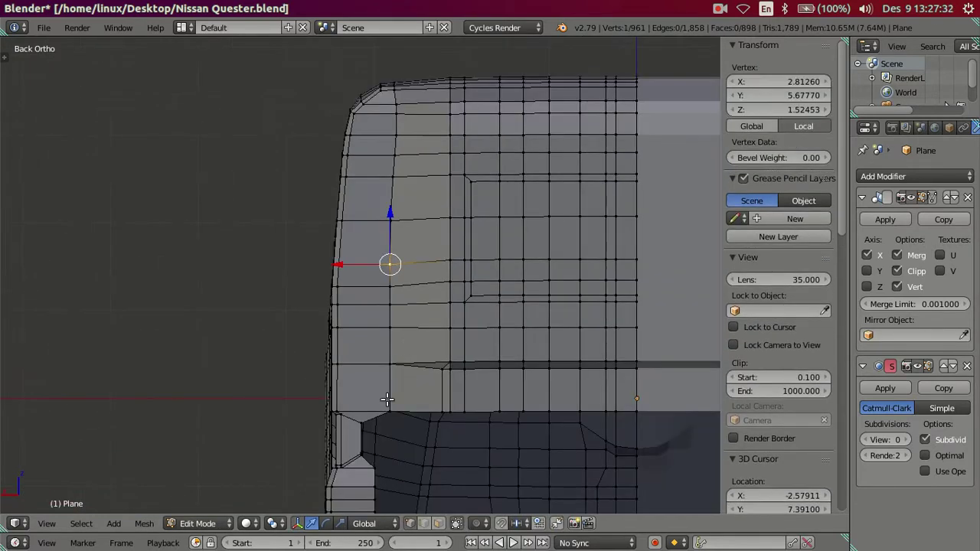
pyautogui.keyDown('alt'); pyautogui.rightClick(388, 390); pyautogui.keyUp('alt')
pyautogui.scroll(2, 381, 375)
pyautogui.scroll(1, 375, 351)
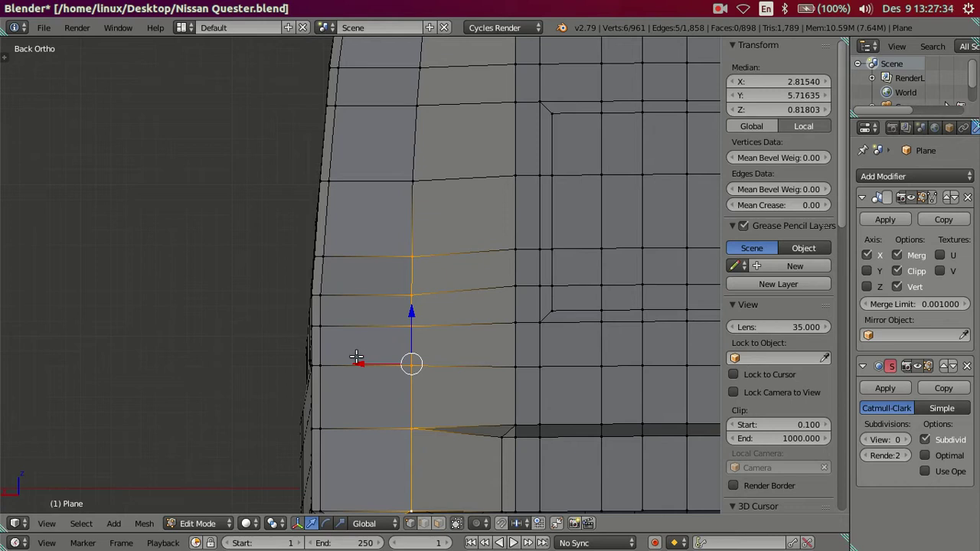
pyautogui.moveTo(356, 357); pyautogui.dragTo(353, 355)
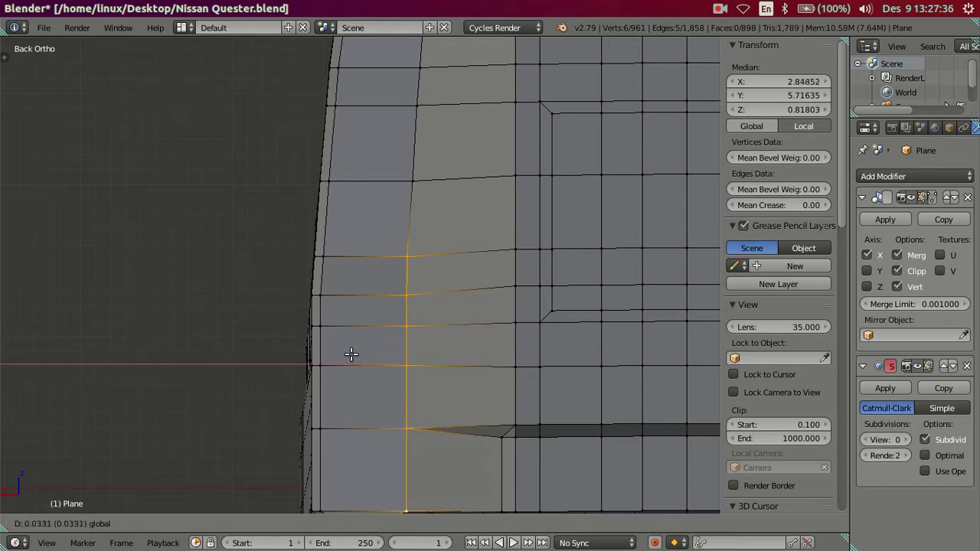
pyautogui.click(351, 355)
pyautogui.scroll(-4, 351, 354)
# - Inspect the cab's side corner and select an edge path on the side panel
pyautogui.press('a')
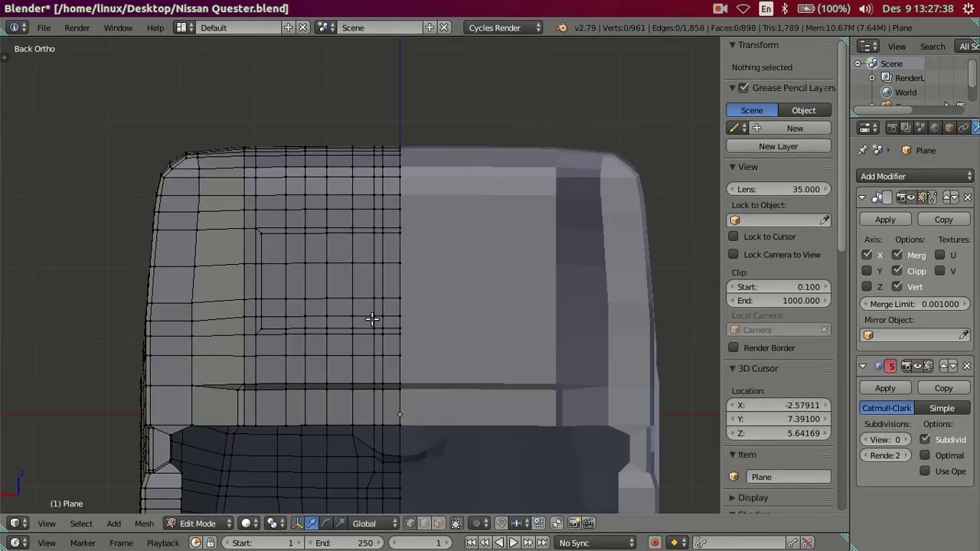
pyautogui.moveTo(416, 313)
pyautogui.mouseDown(button='middle')
pyautogui.moveTo(406, 326)
pyautogui.moveTo(280, 283)
pyautogui.moveTo(334, 265)
pyautogui.mouseUp(button='middle')
pyautogui.press('Tab')
pyautogui.press('Tab')
pyautogui.scroll(1, 357, 230)
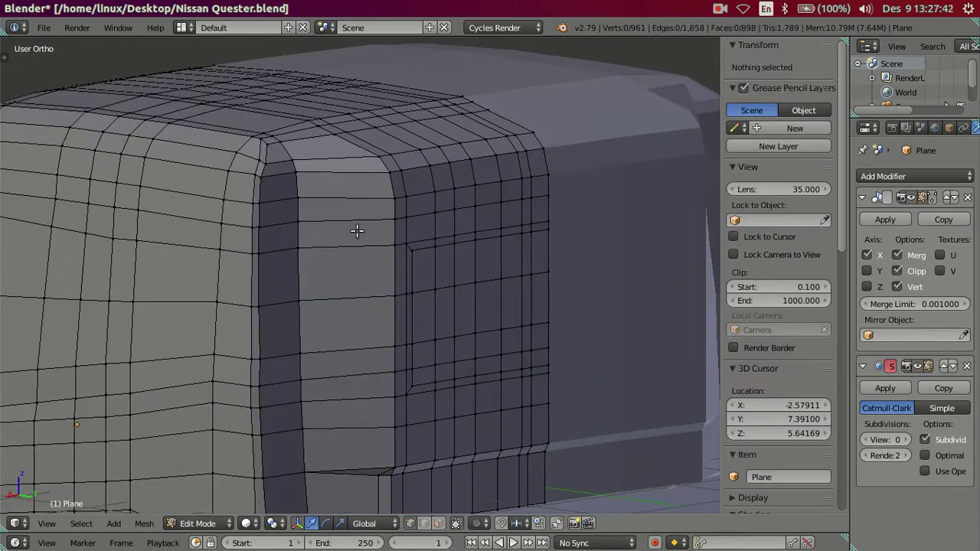
pyautogui.scroll(1, 380, 287)
pyautogui.moveTo(381, 287); pyautogui.dragTo(369, 262, button='middle')
pyautogui.rightClick(280, 283)
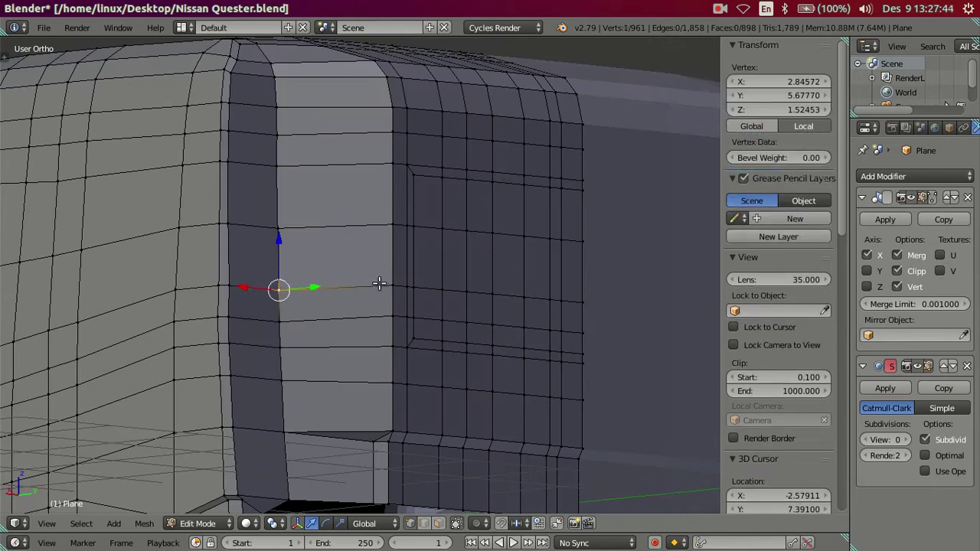
pyautogui.keyDown('shift'); pyautogui.rightClick(391, 285); pyautogui.keyUp('shift')
pyautogui.keyDown('ctrl'); pyautogui.rightClick(392, 162); pyautogui.keyUp('ctrl')
pyautogui.moveTo(304, 153)
pyautogui.mouseDown(button='middle')
pyautogui.moveTo(319, 171)
pyautogui.moveTo(302, 177)
pyautogui.moveTo(328, 264)
pyautogui.moveTo(383, 273)
pyautogui.moveTo(354, 271)
pyautogui.mouseUp(button='middle')
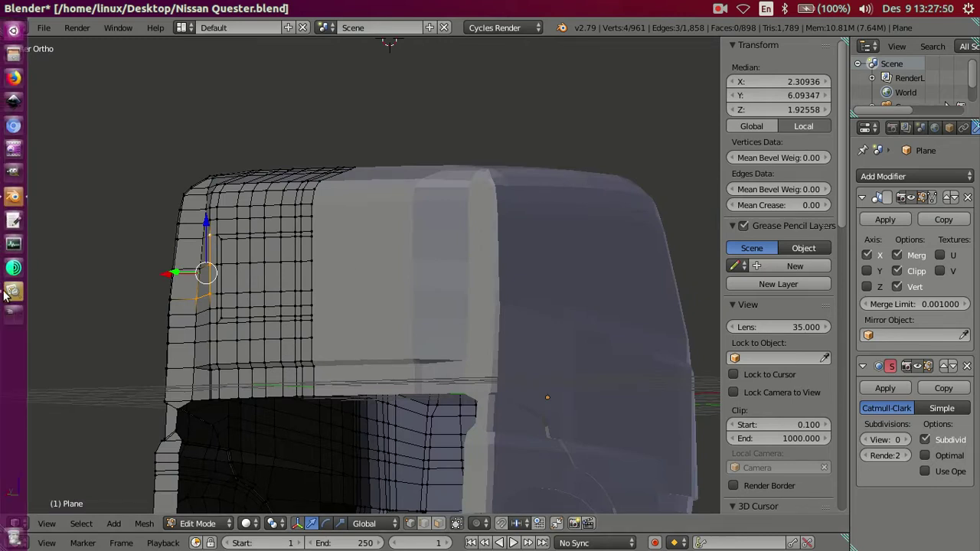
# - Compare the side corner against the truck reference photo, then select a side-panel vertex
pyautogui.click(5, 292)
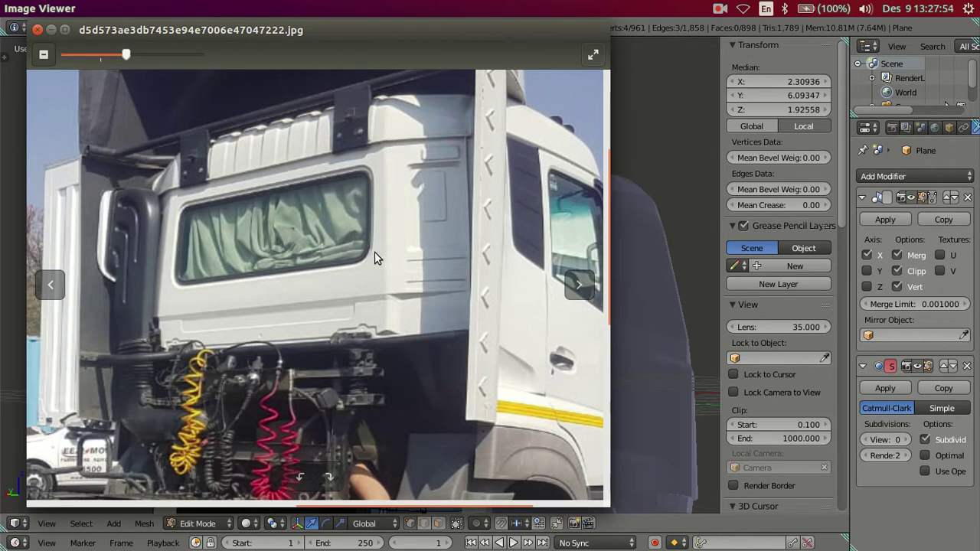
pyautogui.click(13, 196)
pyautogui.moveTo(236, 218)
pyautogui.mouseDown(button='middle')
pyautogui.moveTo(302, 242)
pyautogui.moveTo(301, 263)
pyautogui.moveTo(342, 292)
pyautogui.mouseUp(button='middle')
pyautogui.scroll(1, 341, 291)
pyautogui.scroll(1, 380, 269)
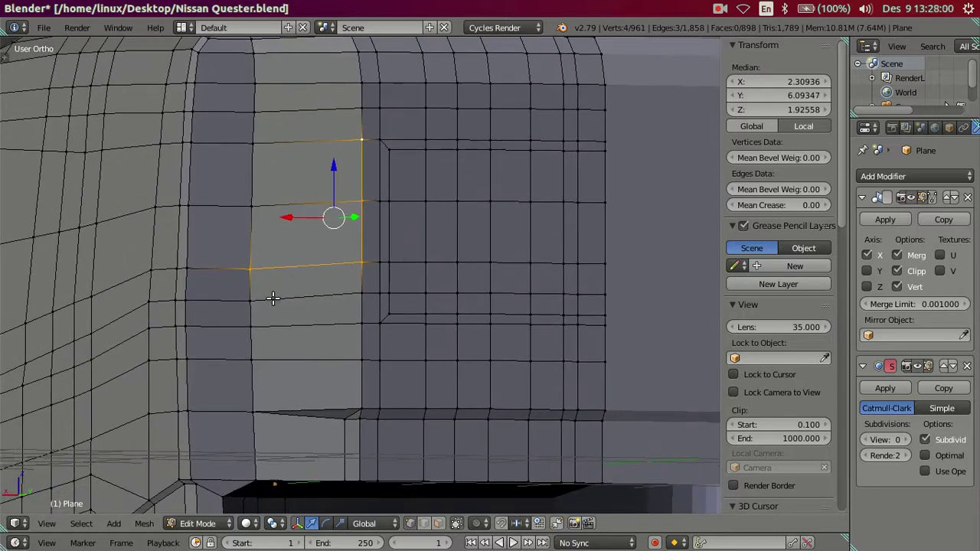
pyautogui.rightClick(253, 299)
# - Switch to face selection and select the faces on the side corner panel
pyautogui.click(437, 523)
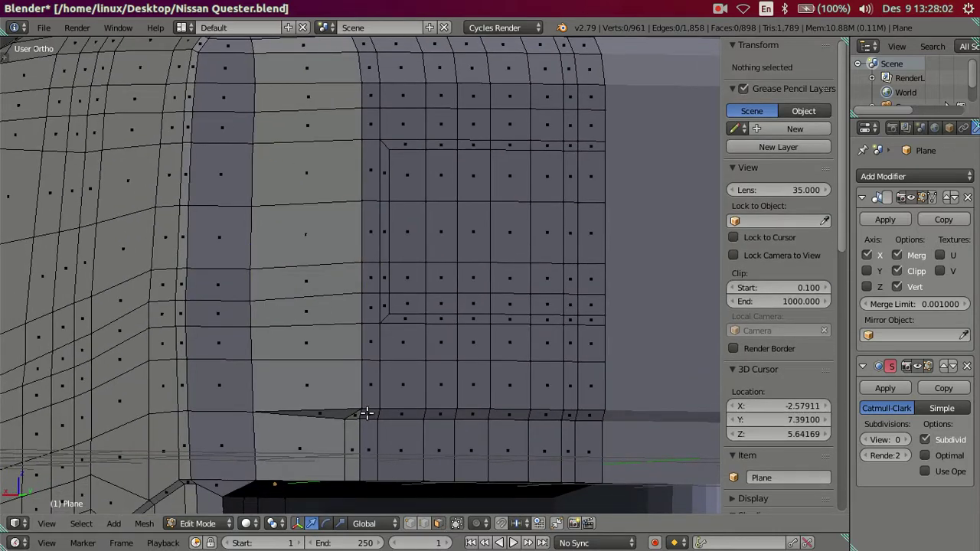
pyautogui.rightClick(325, 285)
pyautogui.keyDown('shift'); pyautogui.rightClick(320, 215); pyautogui.keyUp('shift')
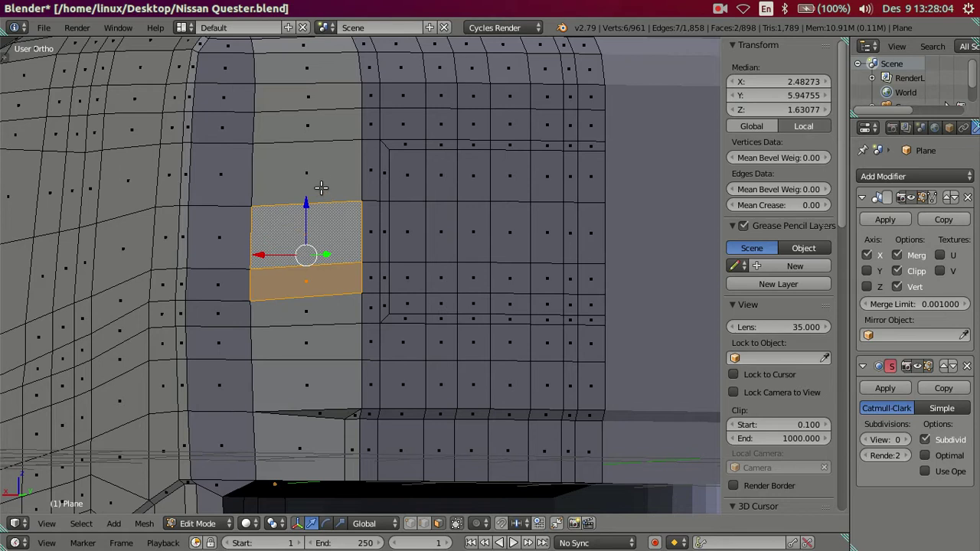
pyautogui.hotkey('ctrl', 'r')
pyautogui.click(359, 161)
pyautogui.rightClick(359, 161)
pyautogui.keyDown('shift'); pyautogui.rightClick(318, 182); pyautogui.keyUp('shift')
# - Scale the selected side-panel patch down to about 0.73
pyautogui.moveTo(318, 181); pyautogui.dragTo(373, 411, button='middle')
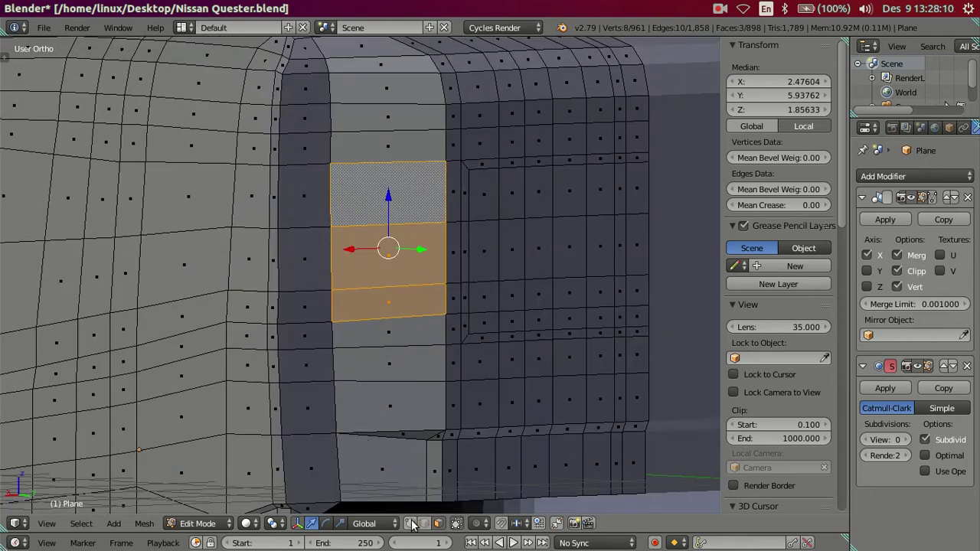
pyautogui.scroll(1, 505, 356)
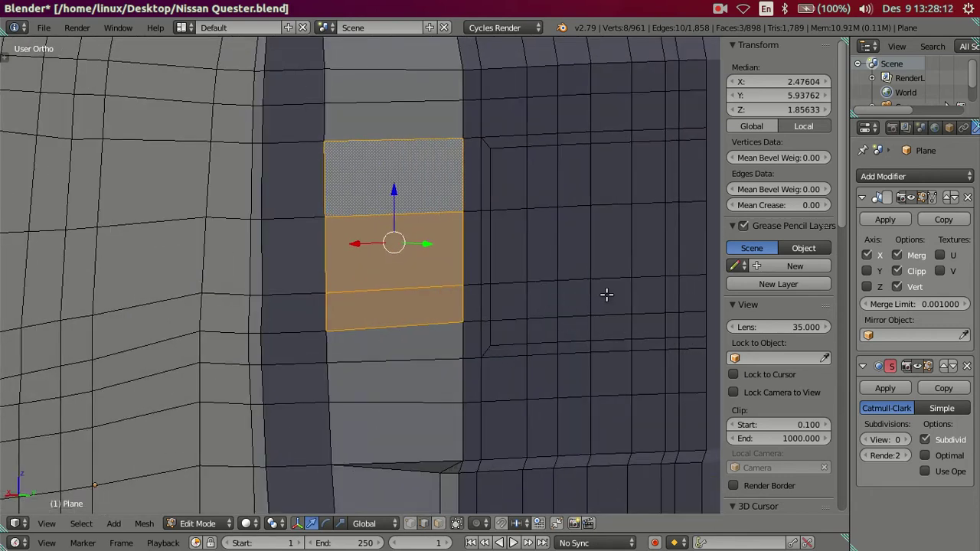
pyautogui.scroll(-2, 606, 294)
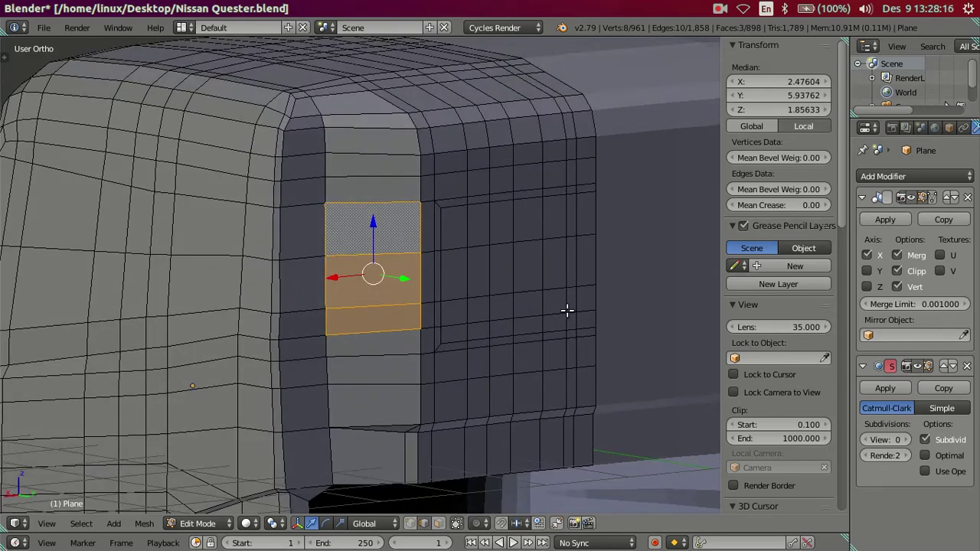
pyautogui.moveTo(567, 310)
pyautogui.mouseDown(button='middle')
pyautogui.moveTo(536, 302)
pyautogui.moveTo(543, 435)
pyautogui.moveTo(559, 425)
pyautogui.moveTo(549, 408)
pyautogui.mouseUp(button='middle')
pyautogui.press('s')
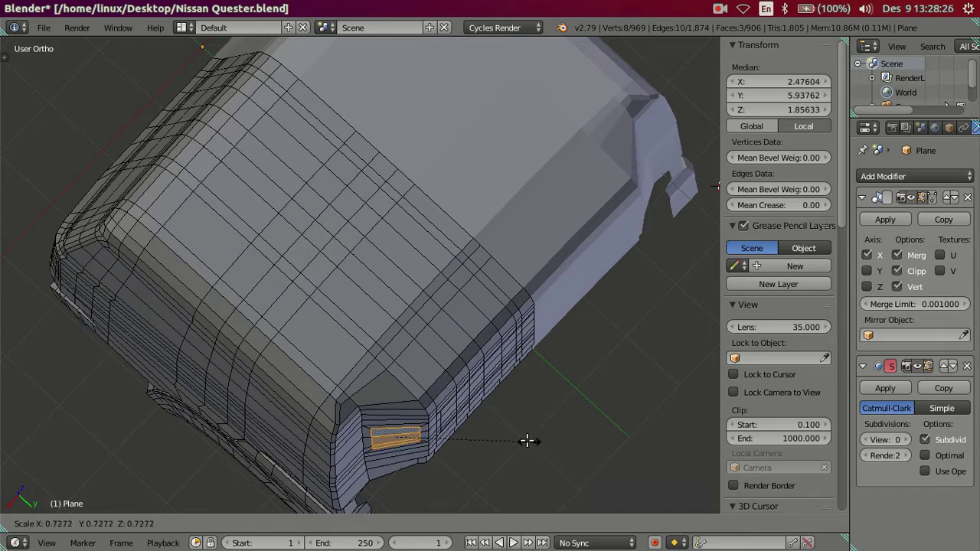
pyautogui.click(527, 441)
pyautogui.moveTo(464, 446)
pyautogui.mouseDown(button='middle')
pyautogui.moveTo(414, 317)
pyautogui.moveTo(341, 255)
pyautogui.moveTo(344, 299)
pyautogui.mouseUp(button='middle')
pyautogui.scroll(-3, 342, 256)
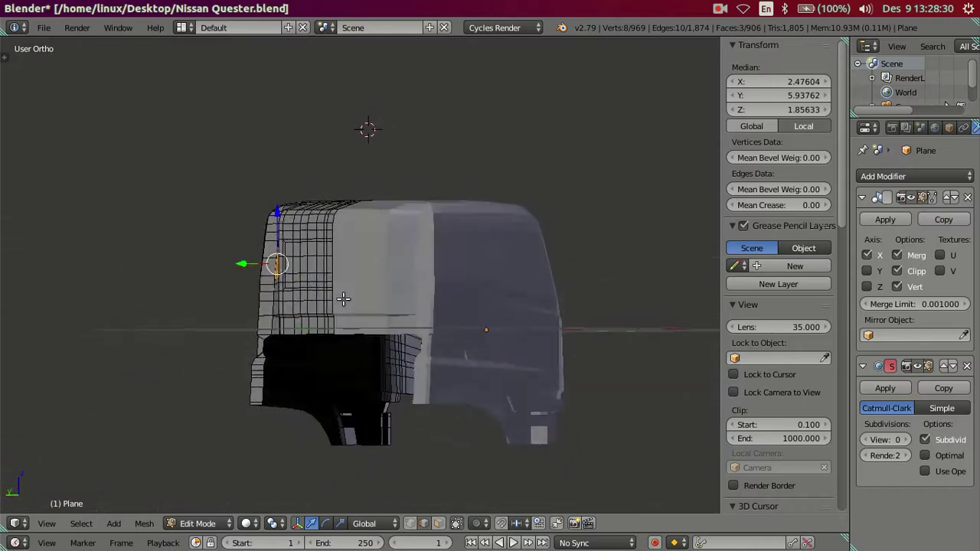
pyautogui.scroll(3, 343, 299)
pyautogui.moveTo(374, 341)
pyautogui.mouseDown(button='middle')
pyautogui.moveTo(502, 313)
pyautogui.moveTo(454, 338)
pyautogui.mouseUp(button='middle')
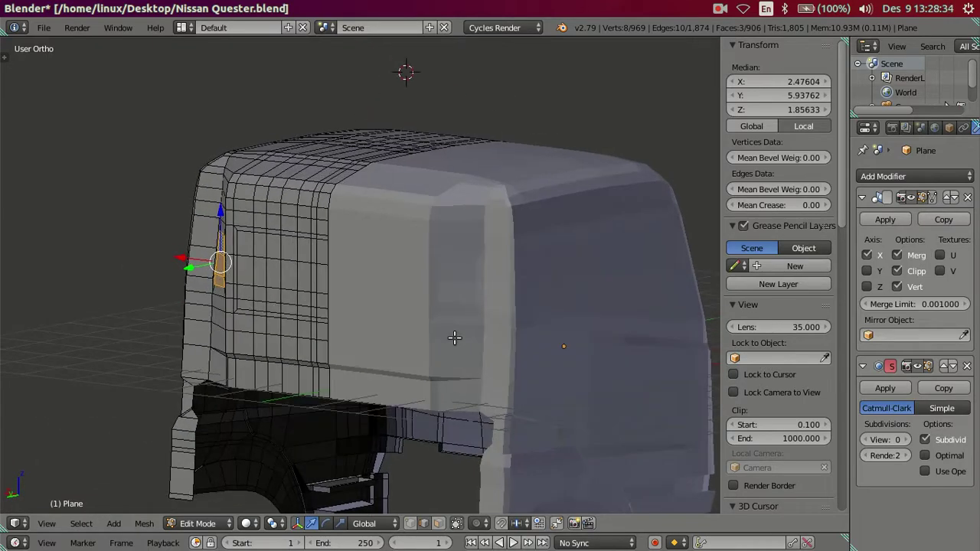
pyautogui.moveTo(455, 337)
pyautogui.mouseDown(button='middle')
pyautogui.moveTo(500, 328)
pyautogui.moveTo(452, 330)
pyautogui.moveTo(475, 385)
pyautogui.moveTo(508, 389)
pyautogui.moveTo(569, 345)
pyautogui.moveTo(570, 303)
pyautogui.mouseUp(button='middle')
pyautogui.scroll(3, 467, 330)
pyautogui.scroll(-3, 467, 330)
pyautogui.press('Tab')
pyautogui.scroll(3, 568, 302)
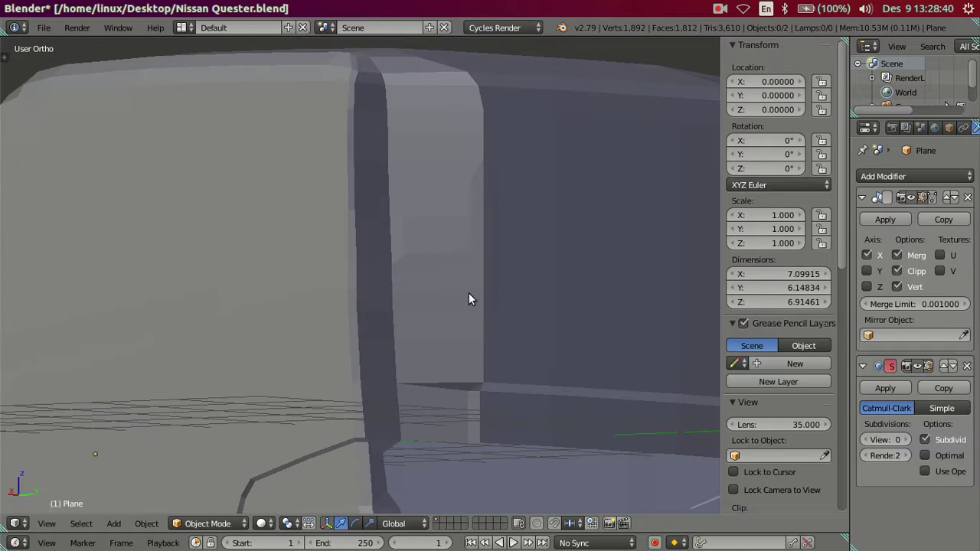
pyautogui.press('Tab')
pyautogui.moveTo(435, 263); pyautogui.dragTo(31, 282, button='middle')
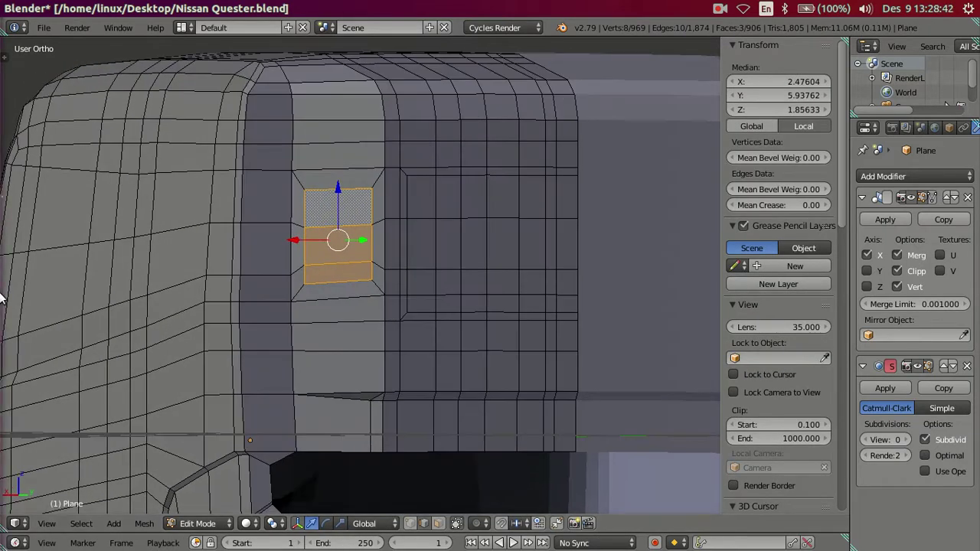
# - Check the reference photo, enlarge the inset patch slightly in two scale passes, then reopen the photo
pyautogui.click(9, 292)
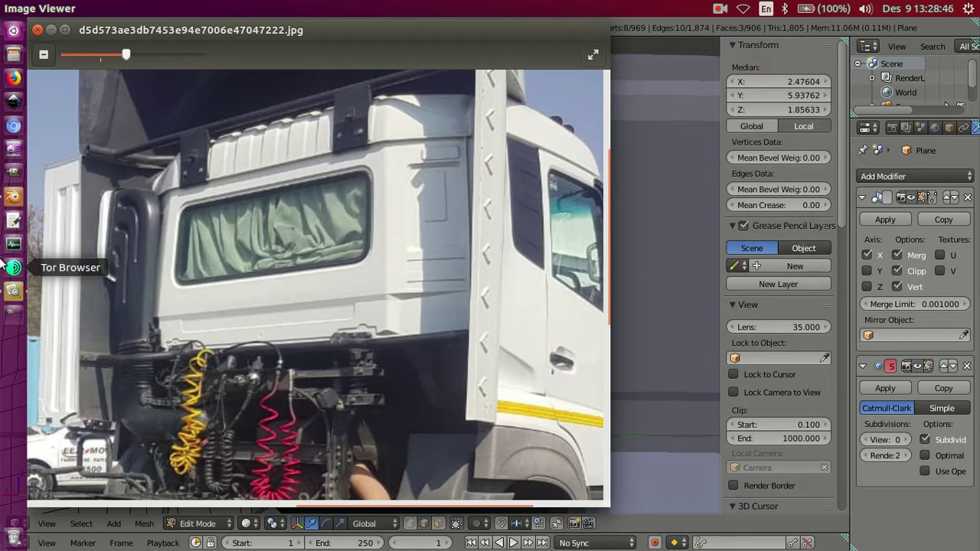
pyautogui.click(12, 198)
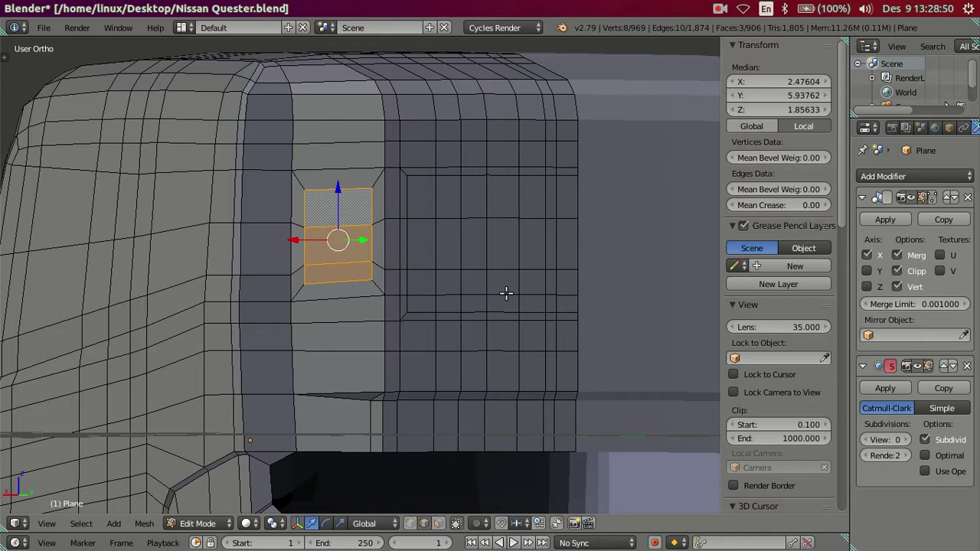
pyautogui.press('s')
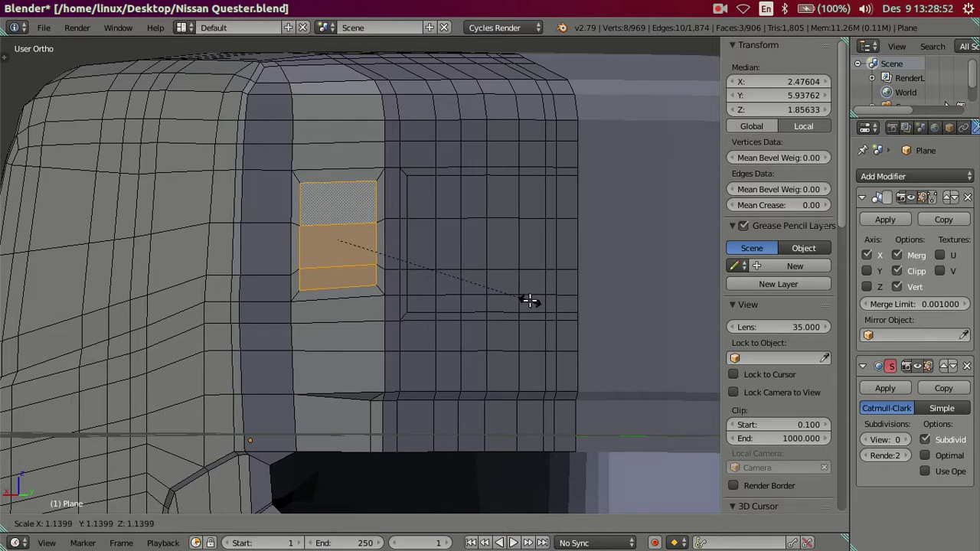
pyautogui.click(529, 301)
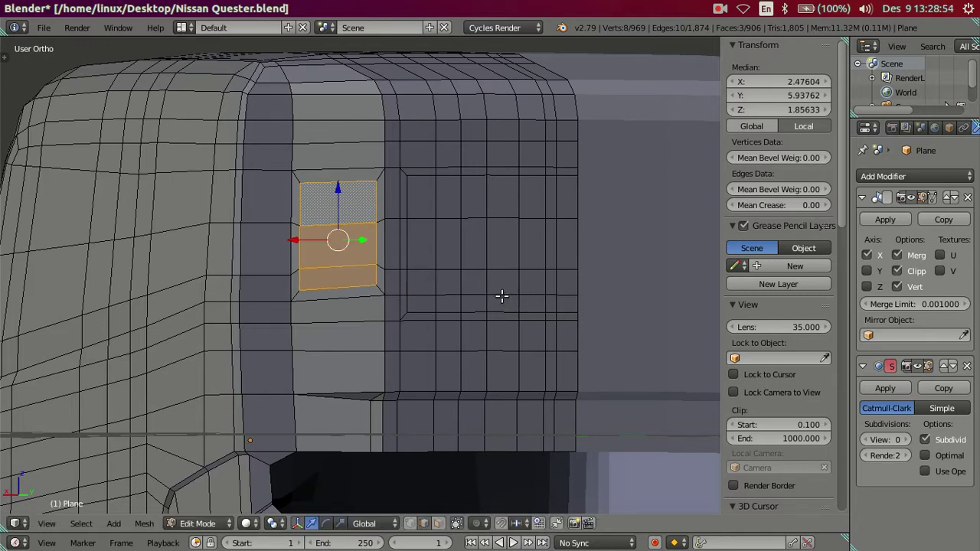
pyautogui.press('s')
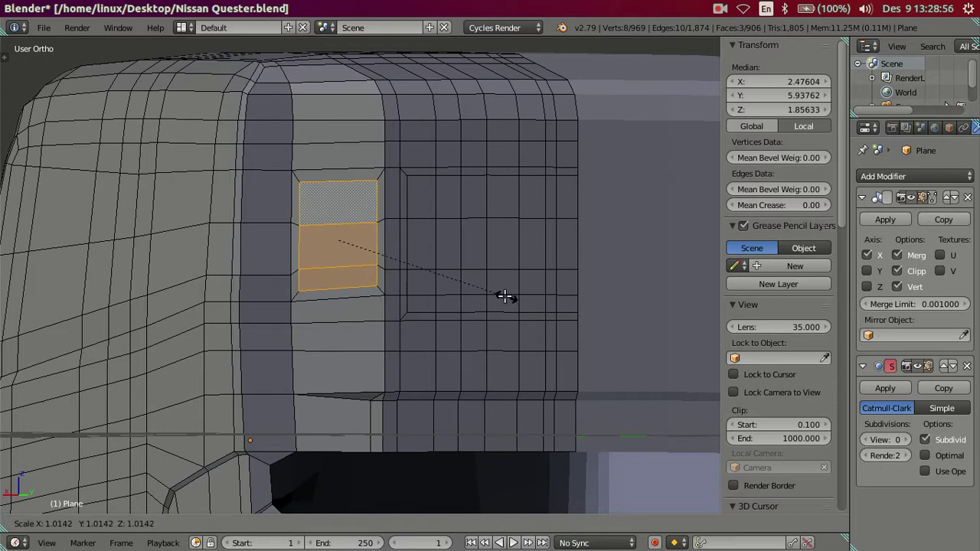
pyautogui.click(505, 297)
pyautogui.click(13, 292)
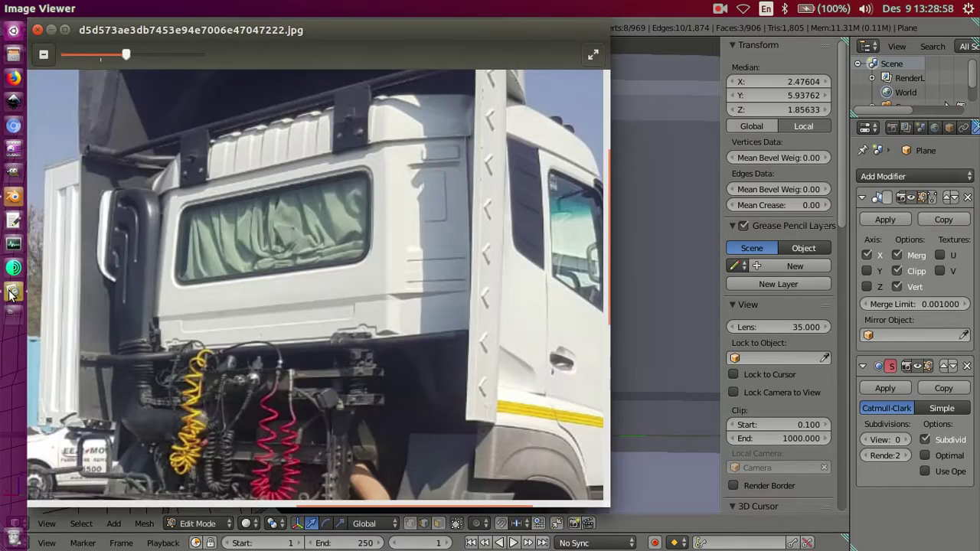
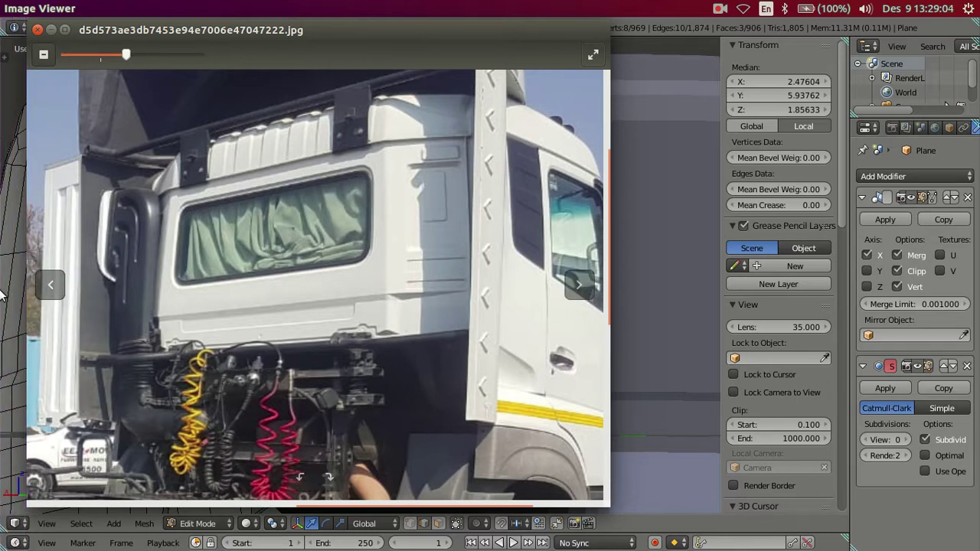
# - Return from the reference photo to the cab model and orbit around the selected faces
pyautogui.click(12, 195)
pyautogui.moveTo(360, 280)
pyautogui.mouseDown(button='middle')
pyautogui.moveTo(347, 288)
pyautogui.moveTo(348, 265)
pyautogui.mouseUp(button='middle')
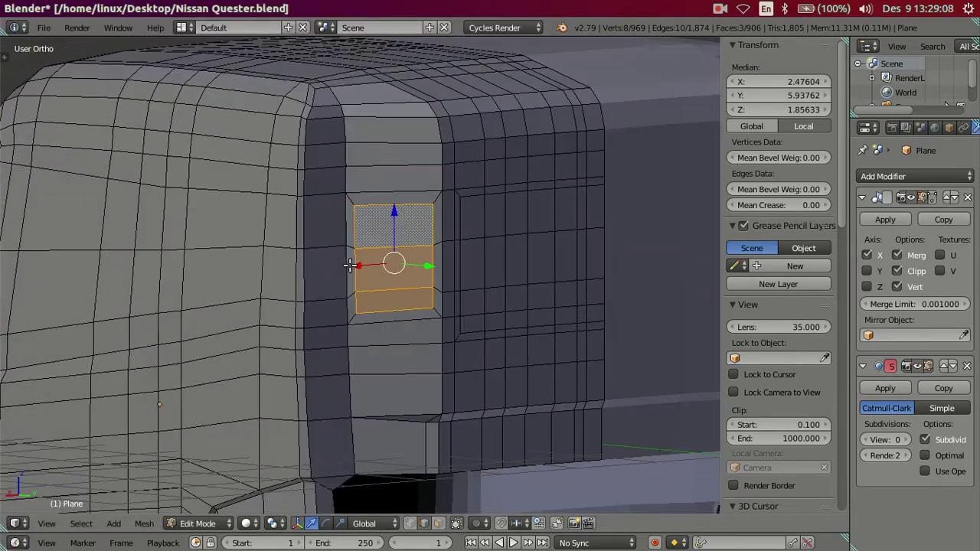
pyautogui.scroll(-3, 453, 268)
pyautogui.moveTo(451, 269)
pyautogui.mouseDown(button='middle')
pyautogui.moveTo(454, 370)
pyautogui.moveTo(458, 352)
pyautogui.mouseUp(button='middle')
pyautogui.scroll(2, 458, 352)
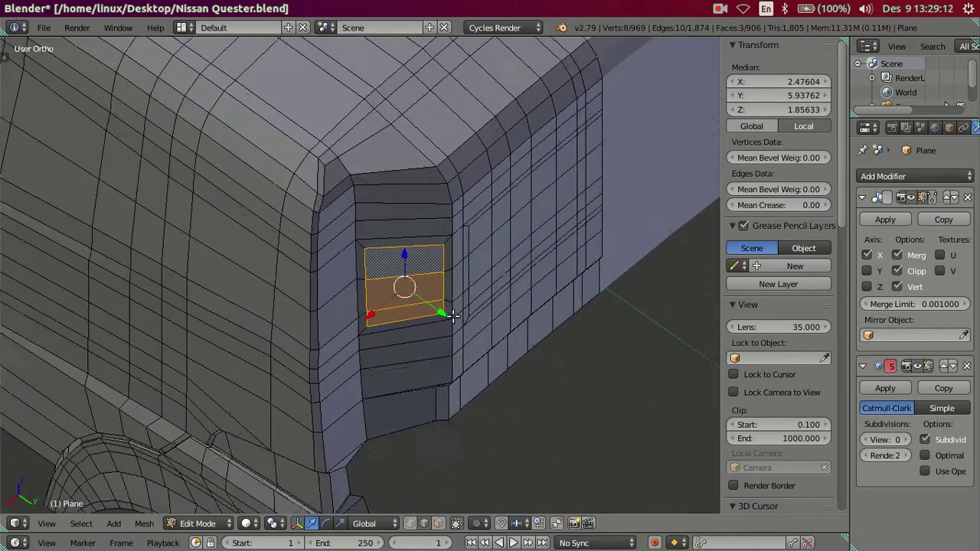
pyautogui.scroll(3, 457, 322)
pyautogui.moveTo(457, 314)
pyautogui.mouseDown(button='middle')
pyautogui.moveTo(441, 335)
pyautogui.moveTo(393, 329)
pyautogui.moveTo(392, 295)
pyautogui.moveTo(414, 307)
pyautogui.moveTo(351, 283)
pyautogui.moveTo(360, 252)
pyautogui.moveTo(409, 240)
pyautogui.moveTo(379, 206)
pyautogui.moveTo(389, 203)
pyautogui.moveTo(420, 256)
pyautogui.moveTo(426, 300)
pyautogui.moveTo(442, 308)
pyautogui.moveTo(459, 291)
pyautogui.mouseUp(button='middle')
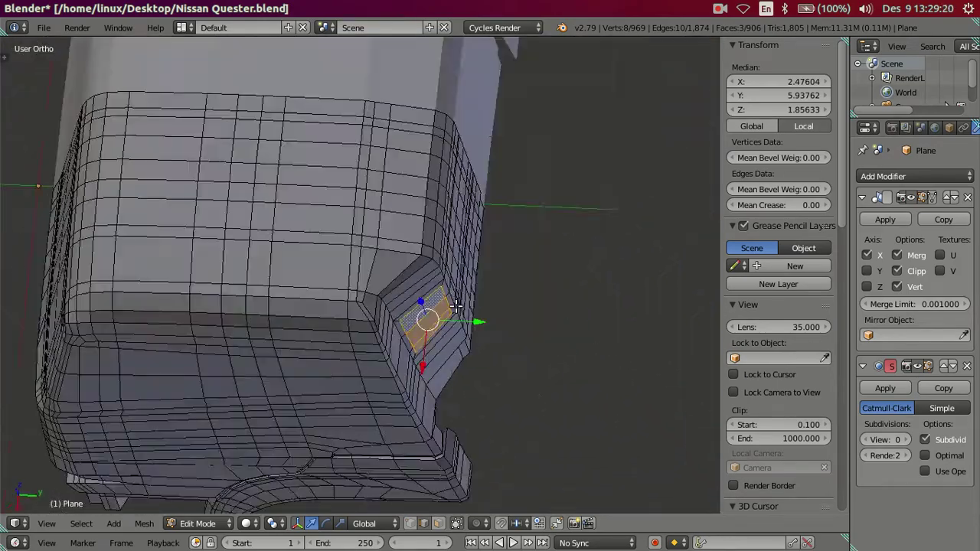
pyautogui.press('KP_7')
pyautogui.scroll(2, 452, 214)
pyautogui.scroll(1, 404, 258)
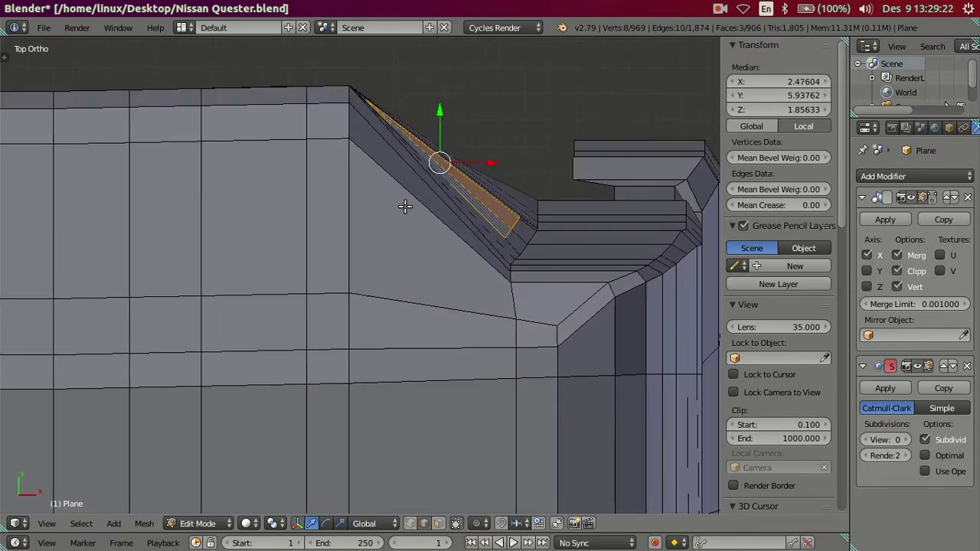
pyautogui.scroll(1, 328, 337)
pyautogui.scroll(1, 328, 333)
pyautogui.scroll(-3, 322, 311)
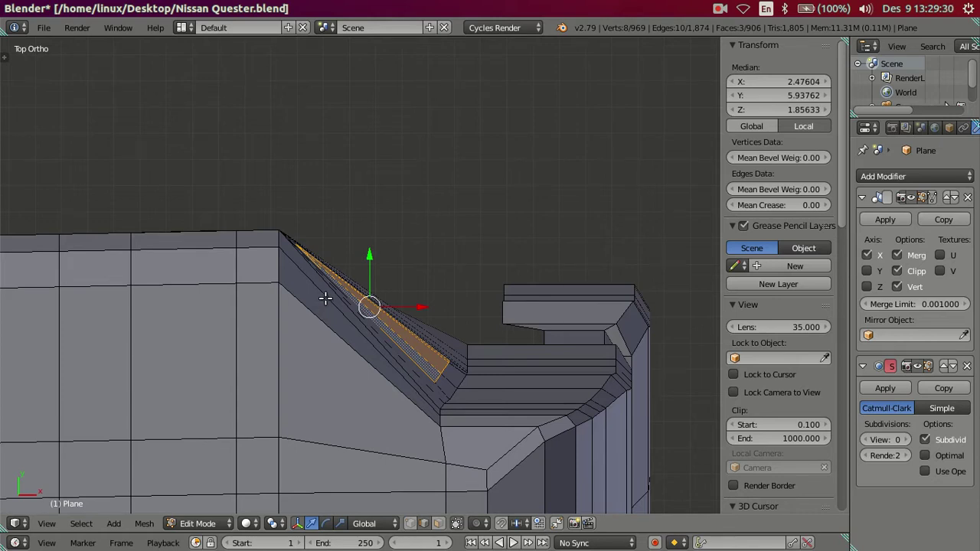
pyautogui.scroll(2, 329, 294)
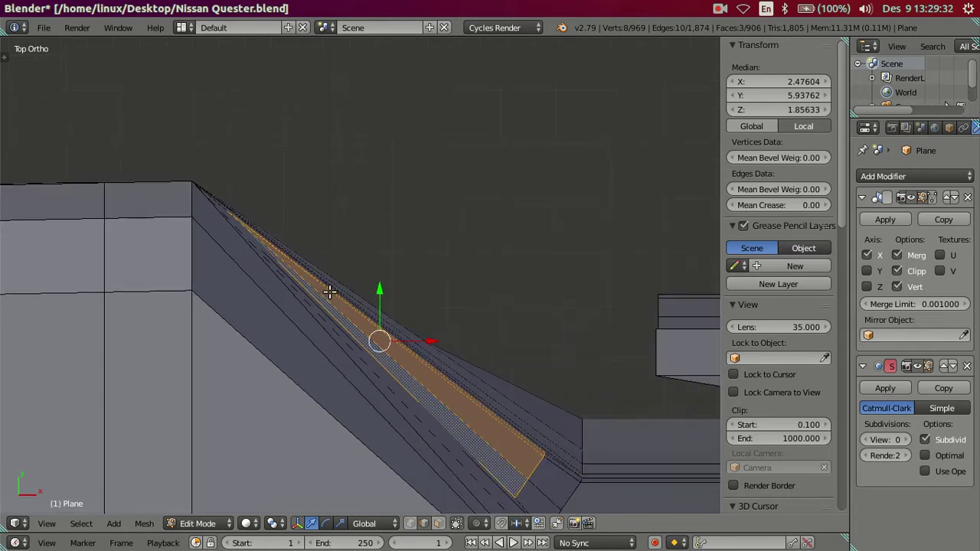
pyautogui.moveTo(344, 265); pyautogui.dragTo(437, 154, button='middle')
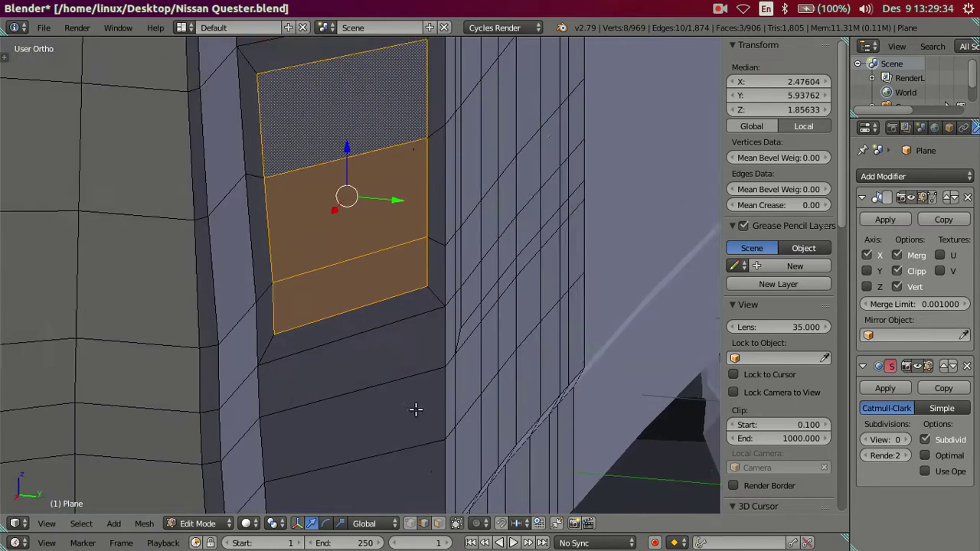
# - Select the recess's vertical edge line and add five loop cuts across the recess
pyautogui.rightClick(431, 168)
pyautogui.keyDown('ctrl'); pyautogui.rightClick(431, 351); pyautogui.keyUp('ctrl')
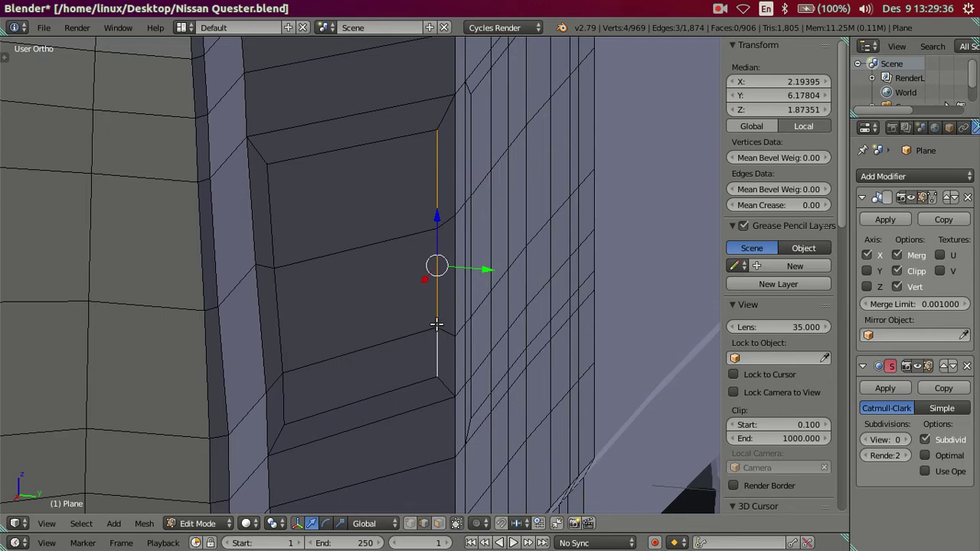
pyautogui.press('KP_7')
pyautogui.moveTo(402, 185)
pyautogui.keyDown('shift'); pyautogui.mouseDown(button='middle')
pyautogui.moveTo(404, 232)
pyautogui.moveTo(546, 312)
pyautogui.moveTo(327, 201)
pyautogui.moveTo(296, 171)
pyautogui.moveTo(356, 209)
pyautogui.moveTo(366, 199)
pyautogui.mouseUp(button='middle'); pyautogui.keyUp('shift')
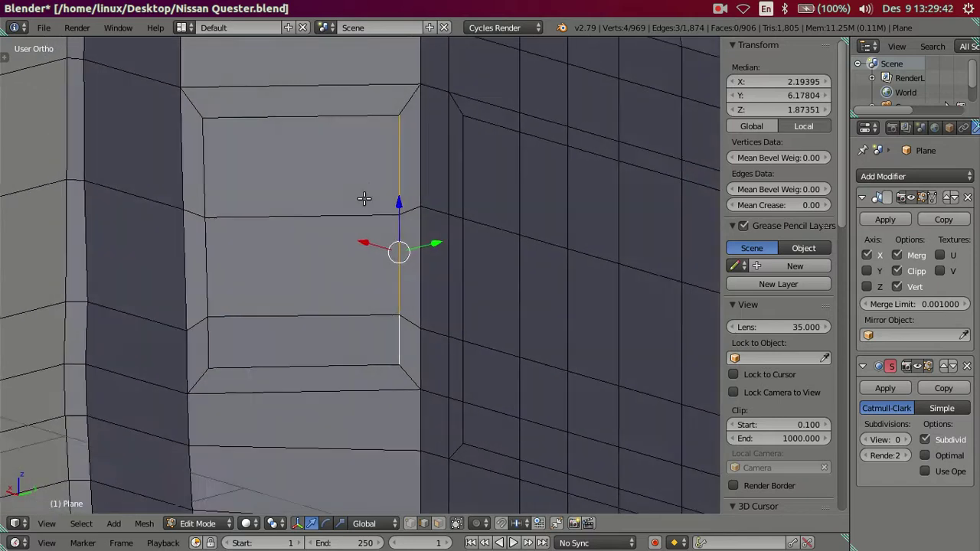
pyautogui.hotkey('ctrl', 'r')
pyautogui.scroll(1, 365, 124)
pyautogui.scroll(3, 365, 124)
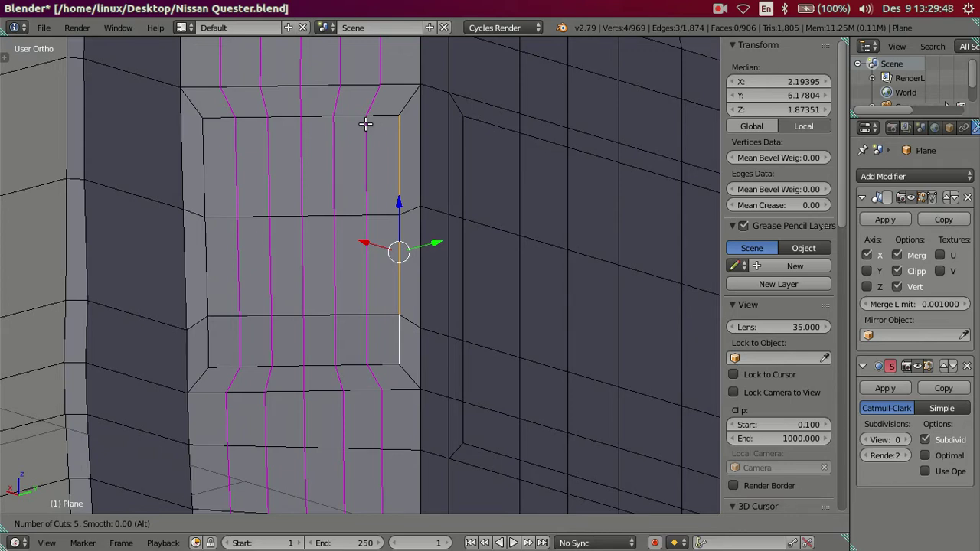
pyautogui.click(365, 124)
pyautogui.rightClick(365, 124)
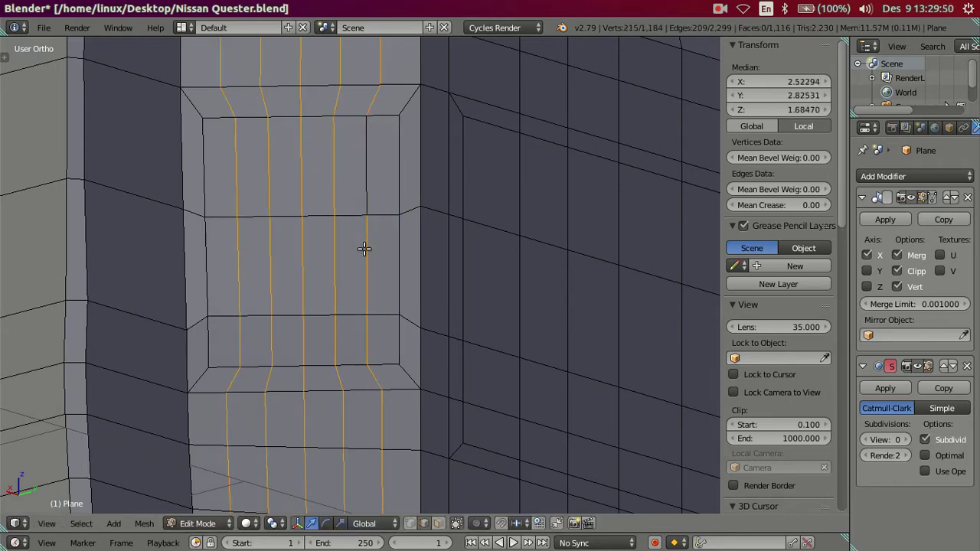
# - Dissolve the new edge loops and merge the recess's bottom edge at its last vertex
pyautogui.press('x')
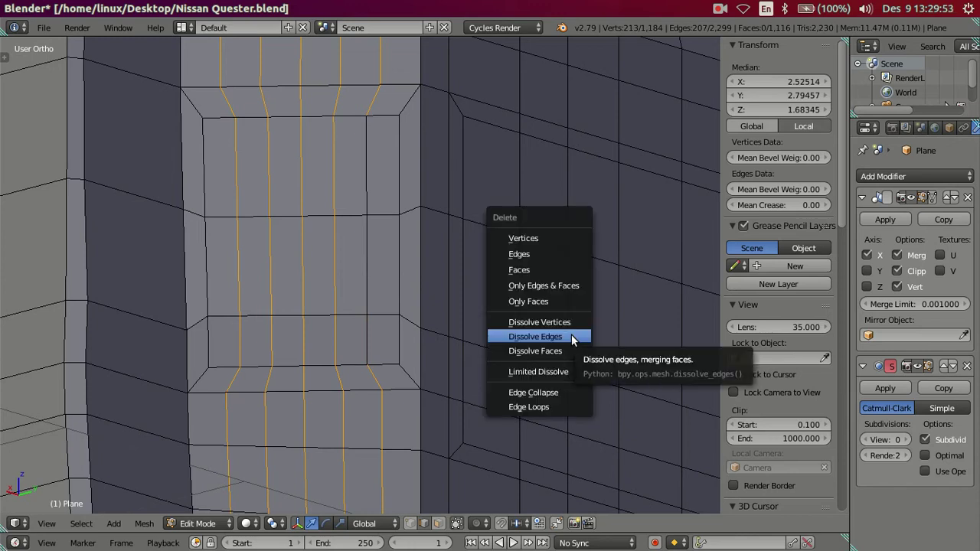
pyautogui.click(535, 336)
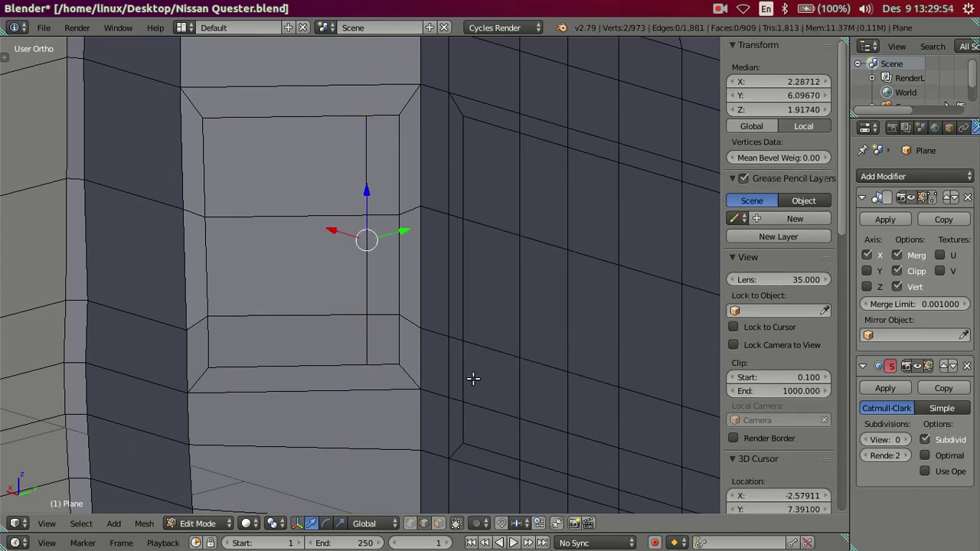
pyautogui.rightClick(389, 365)
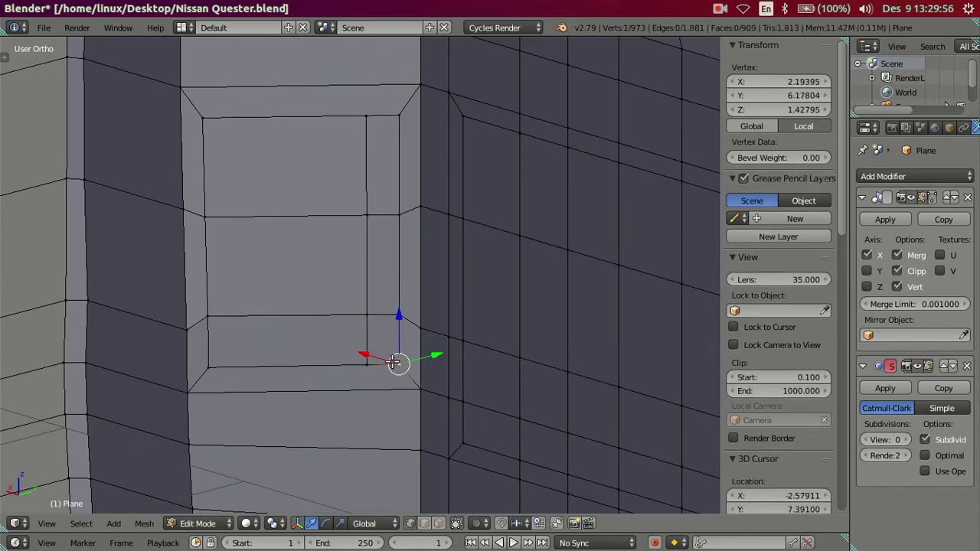
pyautogui.hotkey('alt', 'm')
pyautogui.click(509, 380)
pyautogui.hotkey('ctrl', 'z')
pyautogui.hotkey('alt', 'm')
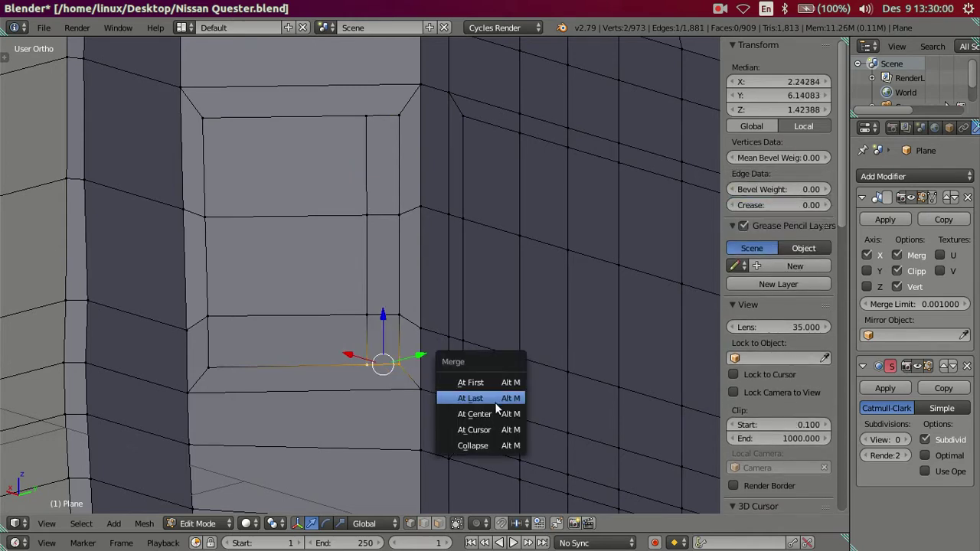
pyautogui.click(495, 401)
# - Merge the top edge into one vertex and dissolve the leftover vertical edge
pyautogui.rightClick(399, 116)
pyautogui.keyDown('shift'); pyautogui.rightClick(366, 116); pyautogui.keyUp('shift')
pyautogui.hotkey('alt', 'm')
pyautogui.click(466, 212)
pyautogui.press('a')
pyautogui.rightClick(401, 236)
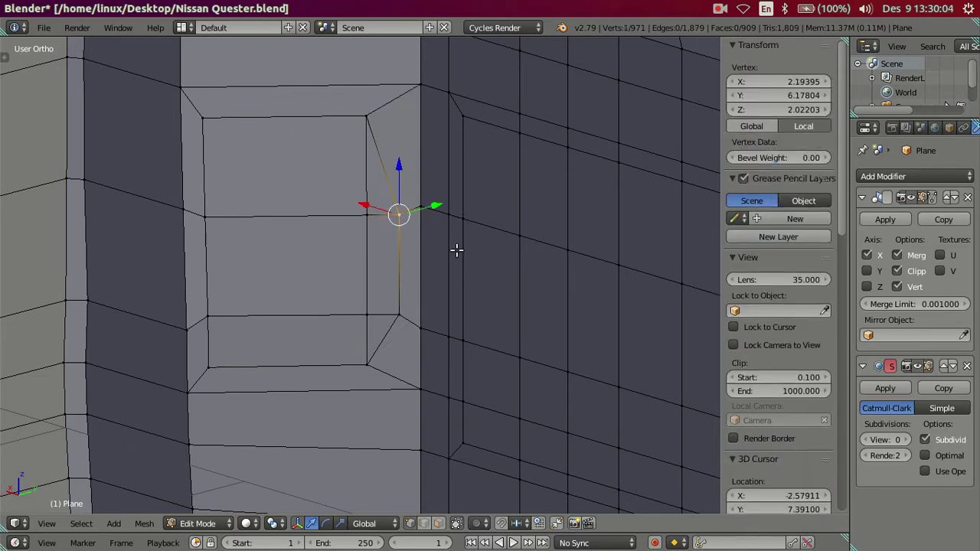
pyautogui.keyDown('shift'); pyautogui.rightClick(396, 318); pyautogui.keyUp('shift')
pyautogui.keyDown('shift'); pyautogui.rightClick(366, 118); pyautogui.keyUp('shift')
pyautogui.keyDown('shift'); pyautogui.rightClick(367, 363); pyautogui.keyUp('shift')
pyautogui.press('x')
pyautogui.click(544, 273)
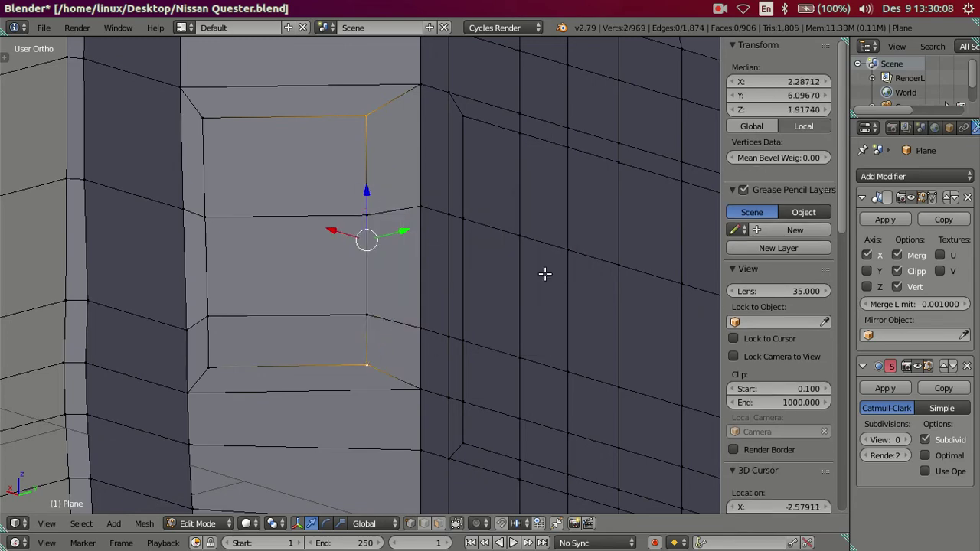
pyautogui.press('a')
pyautogui.scroll(-2, 444, 268)
# - Select the three window faces, shrink them, and stretch them slightly along Z
pyautogui.scroll(-2, 435, 296)
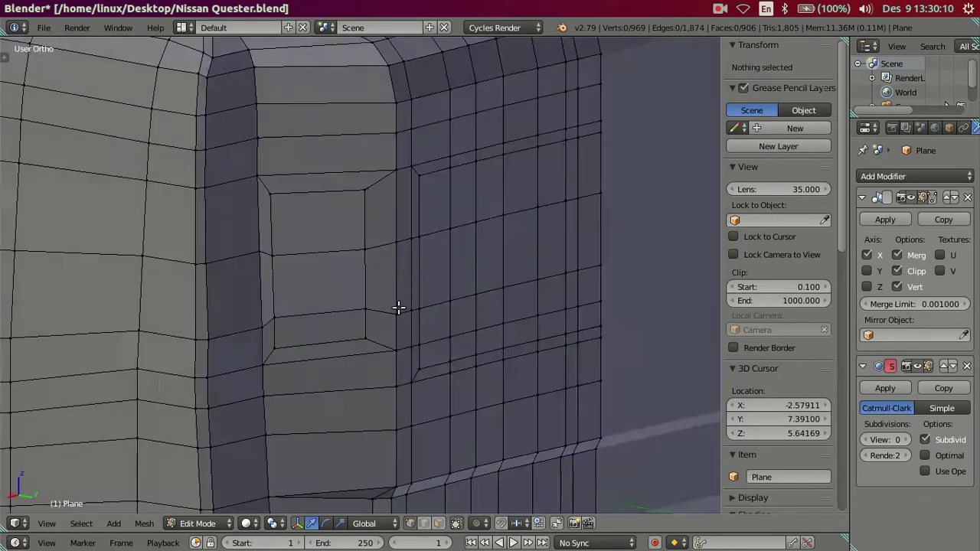
pyautogui.click(438, 523)
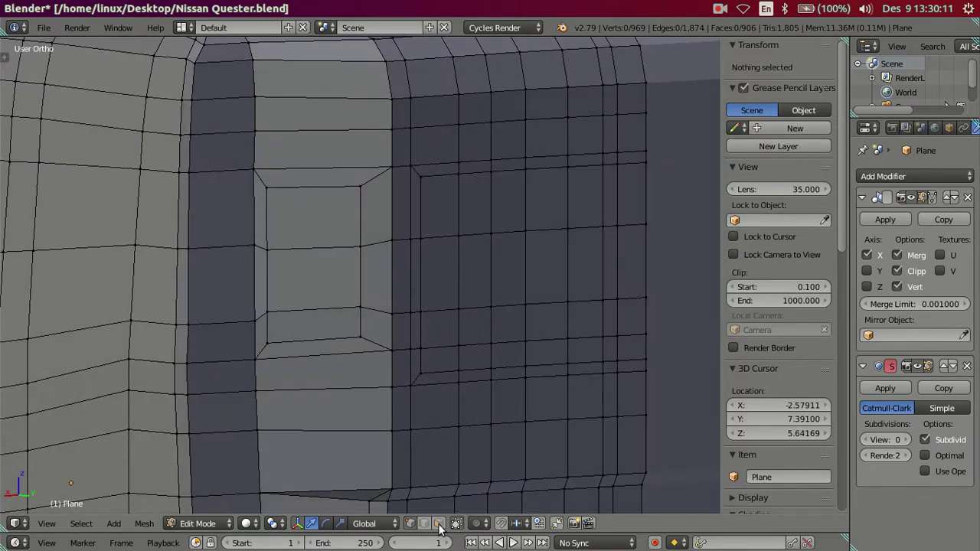
pyautogui.rightClick(330, 336)
pyautogui.keyDown('shift'); pyautogui.rightClick(314, 279); pyautogui.keyUp('shift')
pyautogui.keyDown('shift'); pyautogui.rightClick(314, 218); pyautogui.keyUp('shift')
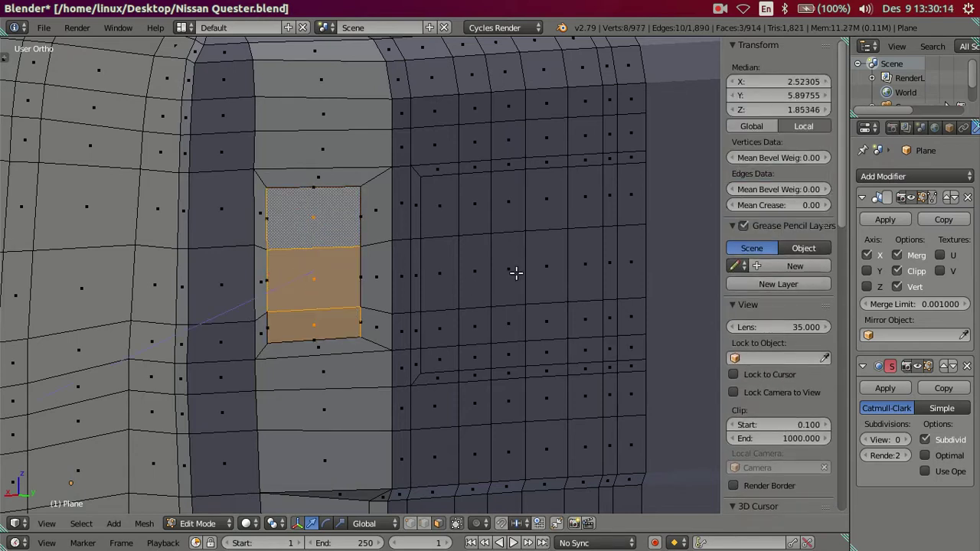
pyautogui.press('s')
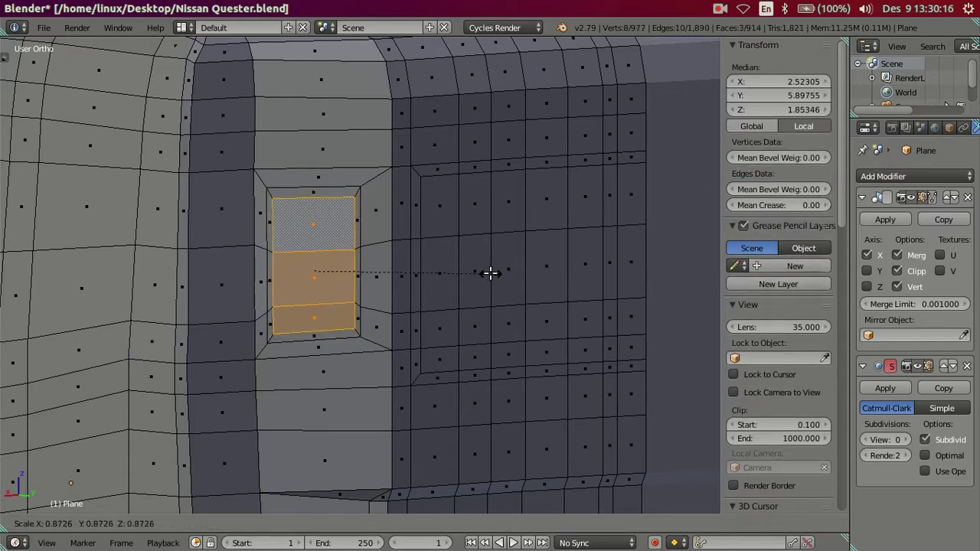
pyautogui.click(486, 270)
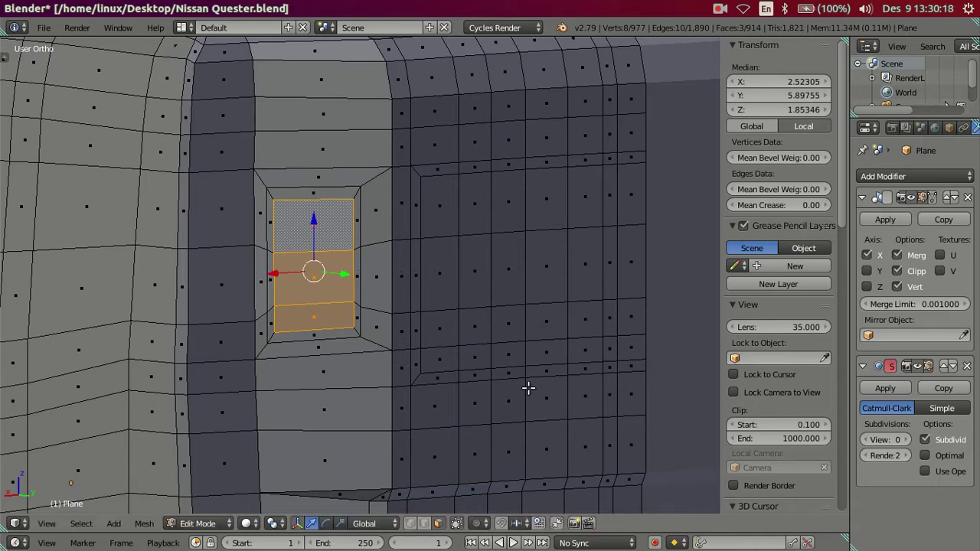
pyautogui.press('s')
pyautogui.press('z')
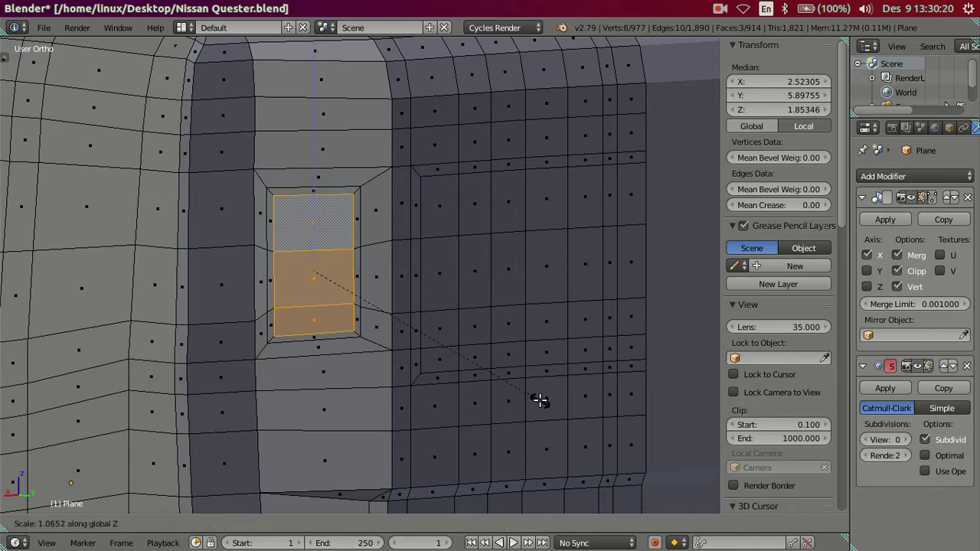
pyautogui.click(539, 399)
# - In top view, push the window faces inward into the cab and nudge them sideways
pyautogui.moveTo(527, 388)
pyautogui.mouseDown(button='middle')
pyautogui.moveTo(431, 357)
pyautogui.moveTo(402, 468)
pyautogui.moveTo(353, 421)
pyautogui.mouseUp(button='middle')
pyautogui.press('KP_7')
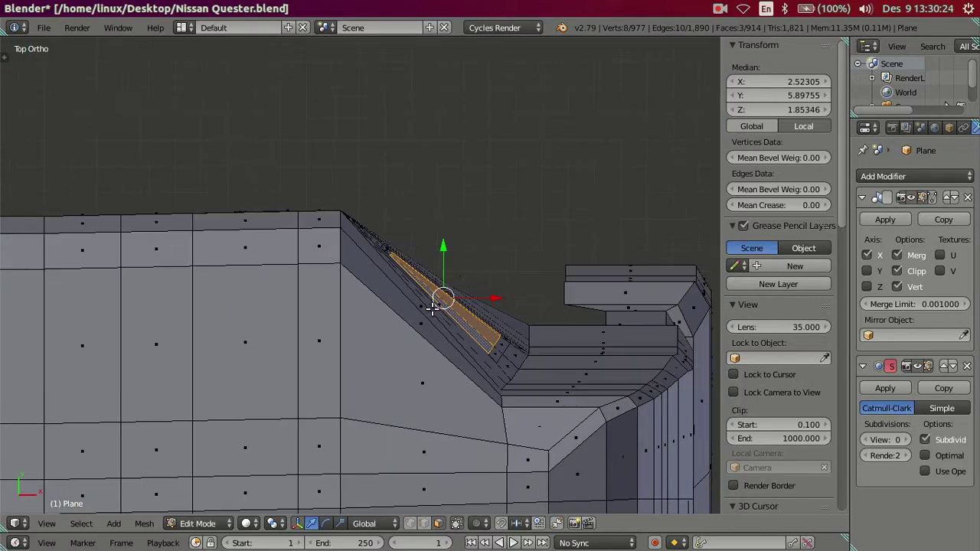
pyautogui.moveTo(443, 245); pyautogui.dragTo(450, 254)
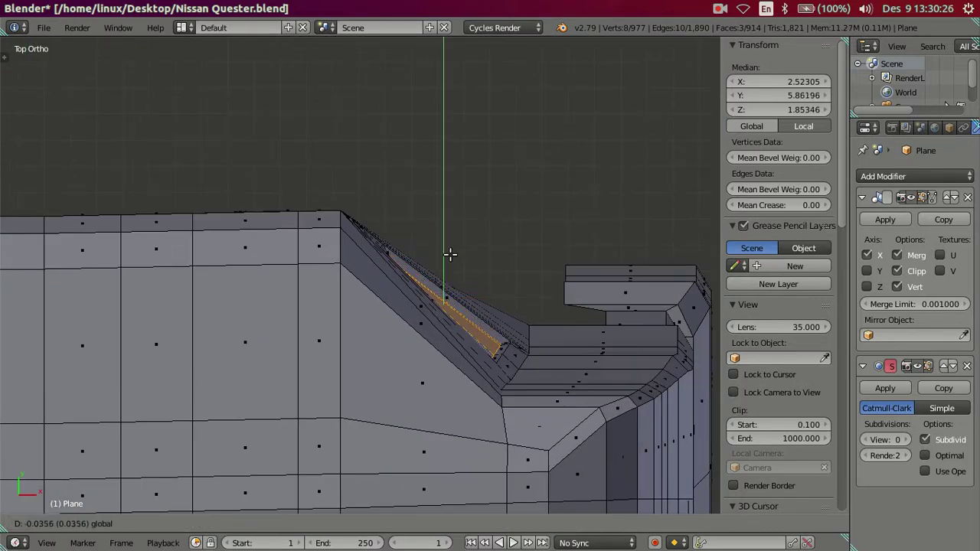
pyautogui.scroll(2, 535, 298)
pyautogui.press('z')
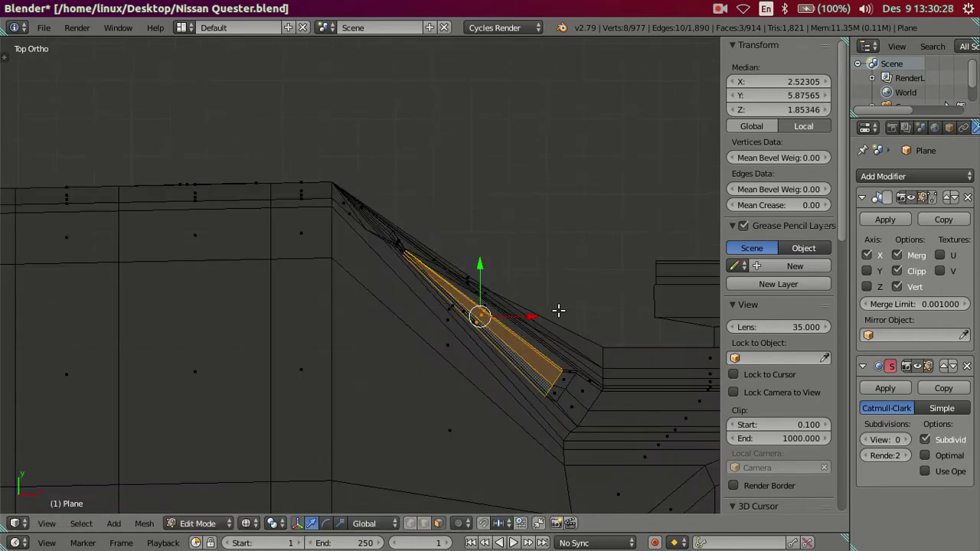
pyautogui.moveTo(533, 317); pyautogui.dragTo(526, 315)
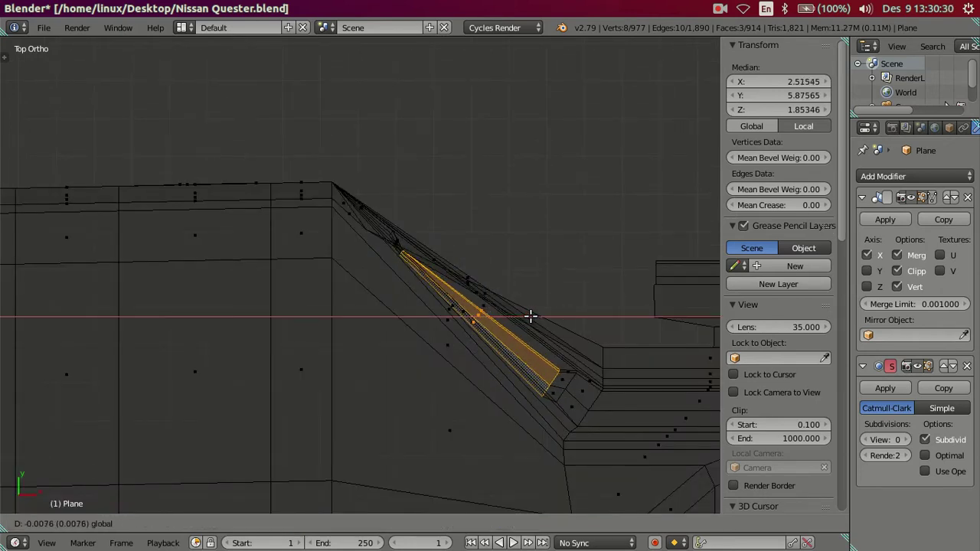
pyautogui.press('a')
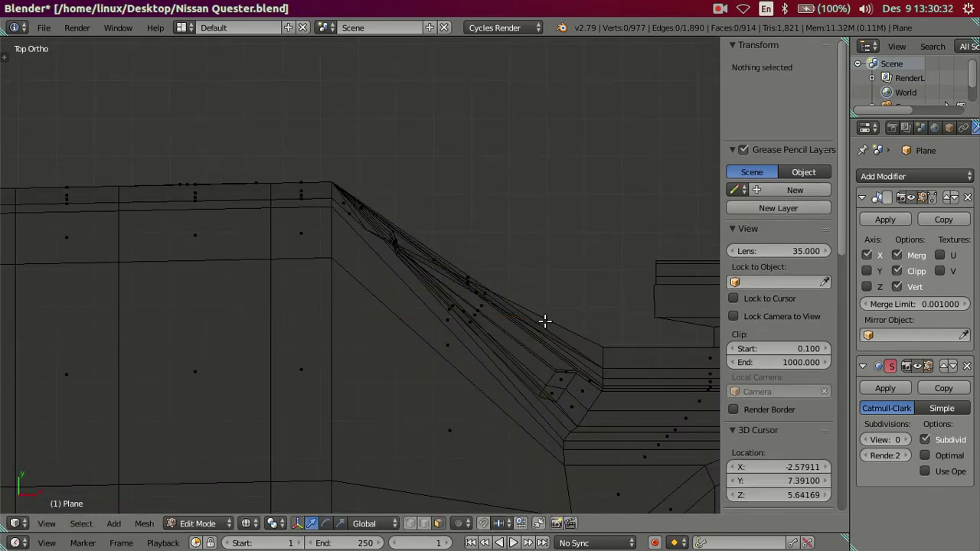
pyautogui.press('z')
pyautogui.moveTo(551, 339)
pyautogui.mouseDown(button='middle')
pyautogui.moveTo(540, 388)
pyautogui.moveTo(411, 232)
pyautogui.moveTo(344, 206)
pyautogui.moveTo(228, 233)
pyautogui.moveTo(357, 330)
pyautogui.moveTo(301, 331)
pyautogui.moveTo(324, 339)
pyautogui.moveTo(372, 321)
pyautogui.moveTo(332, 332)
pyautogui.moveTo(236, 299)
pyautogui.moveTo(291, 316)
pyautogui.mouseUp(button='middle')
# - Leave Edit Mode and compare the cab against the truck reference photo in Image Viewer
pyautogui.scroll(-5, 229, 233)
pyautogui.press('Tab')
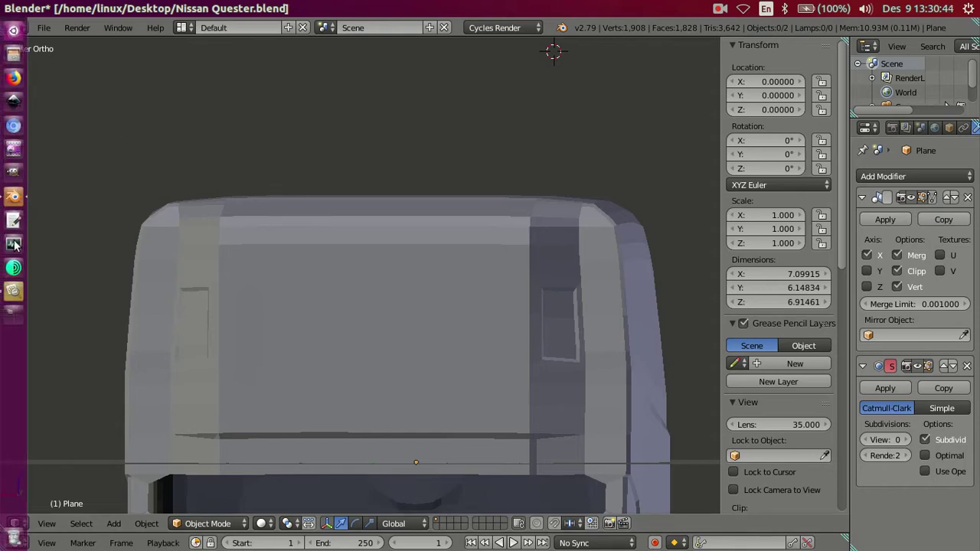
pyautogui.click(14, 289)
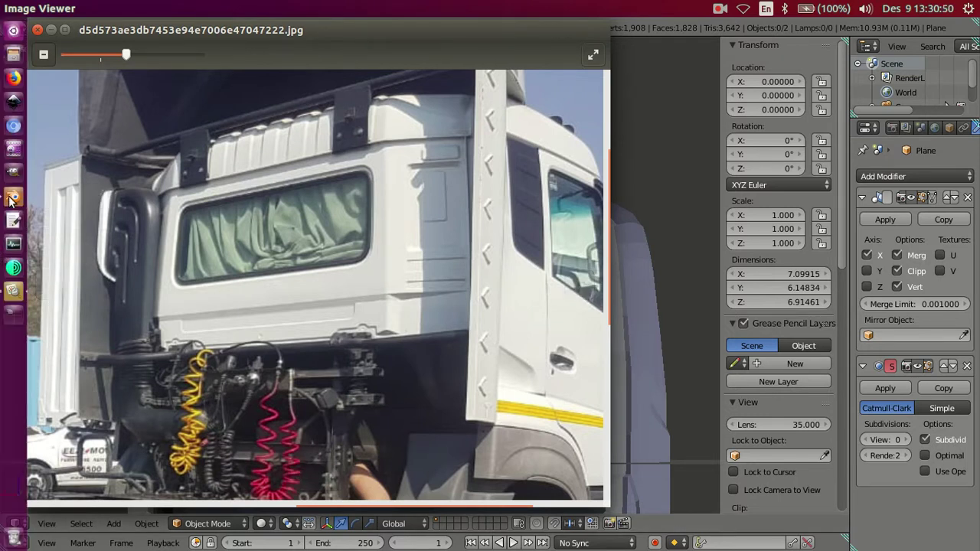
pyautogui.click(12, 217)
# - Back in Blender, re-enter Edit Mode on the cab and zoom onto the side window recess
pyautogui.moveTo(134, 211); pyautogui.dragTo(272, 320, button='middle')
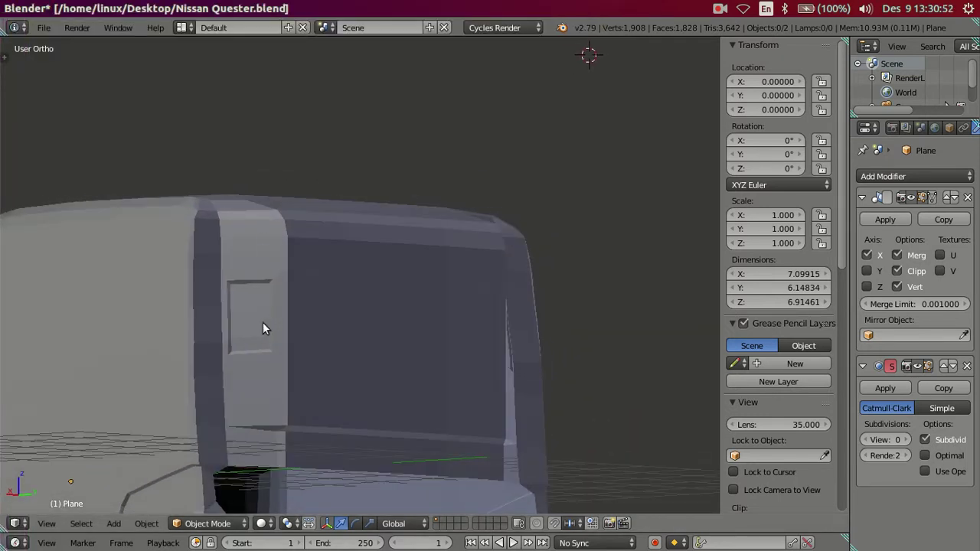
pyautogui.press('Tab')
pyautogui.scroll(2, 383, 290)
pyautogui.scroll(3, 470, 255)
# - Extrude the three window recess faces in place and shrink them to about 0.37
pyautogui.keyDown('shift'); pyautogui.moveTo(469, 255); pyautogui.dragTo(406, 303, button='middle'); pyautogui.keyUp('shift')
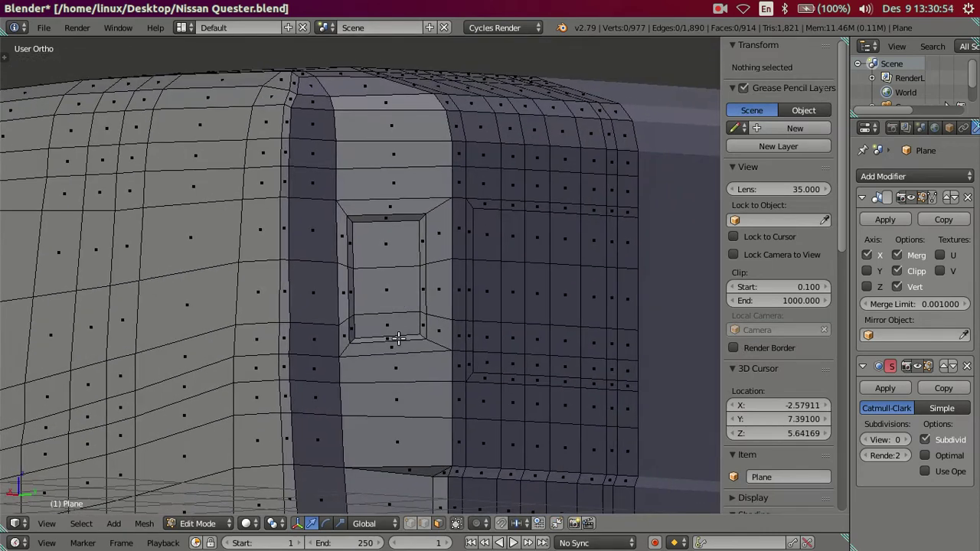
pyautogui.scroll(2, 401, 328)
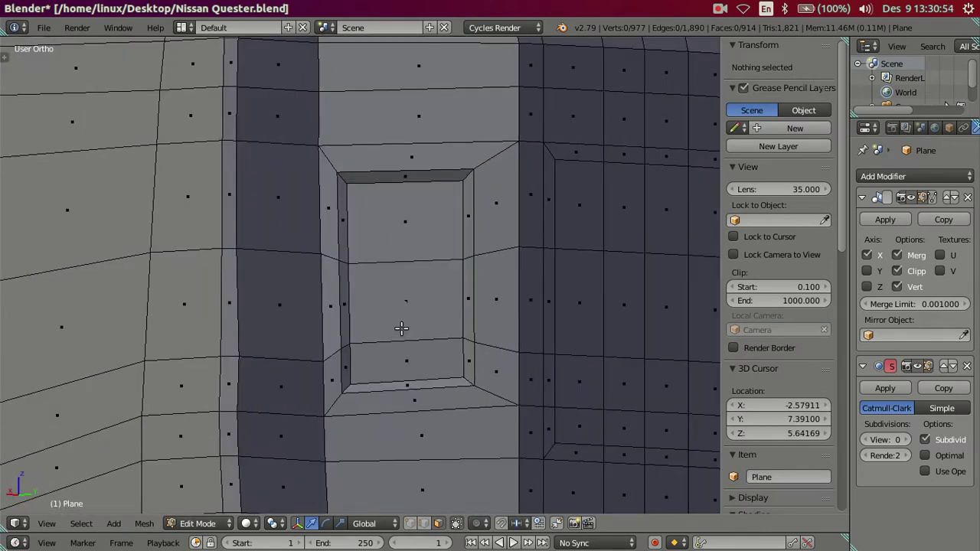
pyautogui.click(410, 526)
pyautogui.rightClick(418, 264)
pyautogui.keyDown('shift'); pyautogui.rightClick(420, 303); pyautogui.keyUp('shift')
pyautogui.keyDown('shift'); pyautogui.rightClick(419, 353); pyautogui.keyUp('shift')
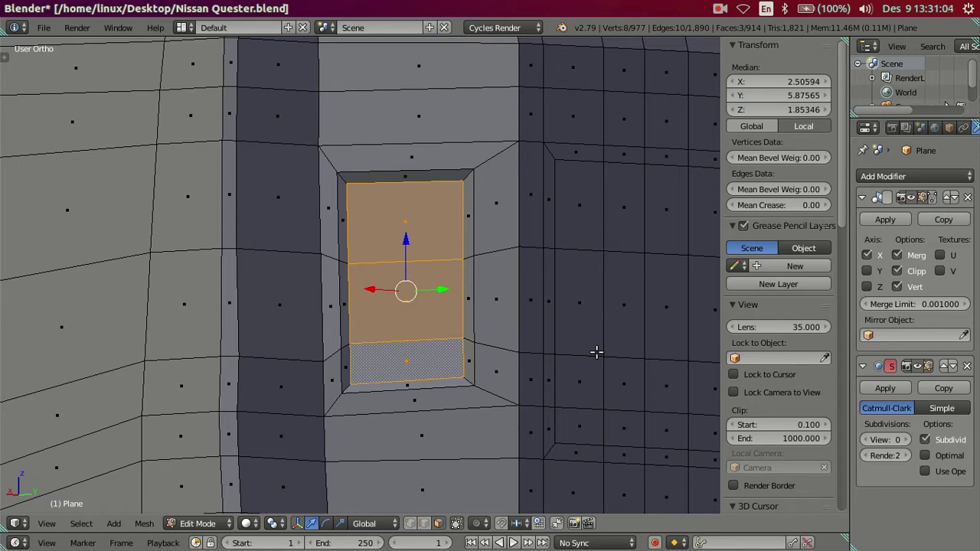
pyautogui.press('e')
pyautogui.click(595, 352)
pyautogui.press('s')
pyautogui.click(471, 322)
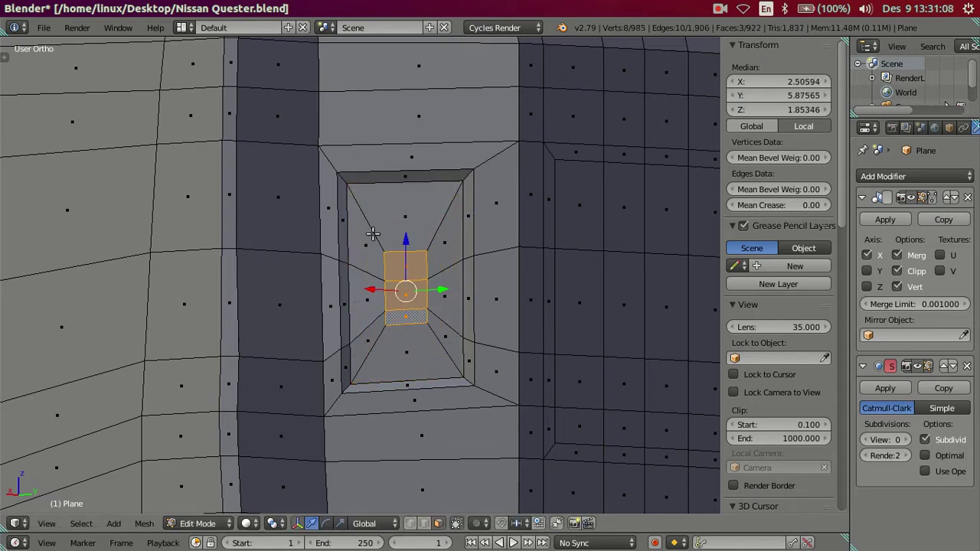
# - Raise the small panel along Z and extrude it once more in place
pyautogui.moveTo(406, 240); pyautogui.dragTo(414, 199)
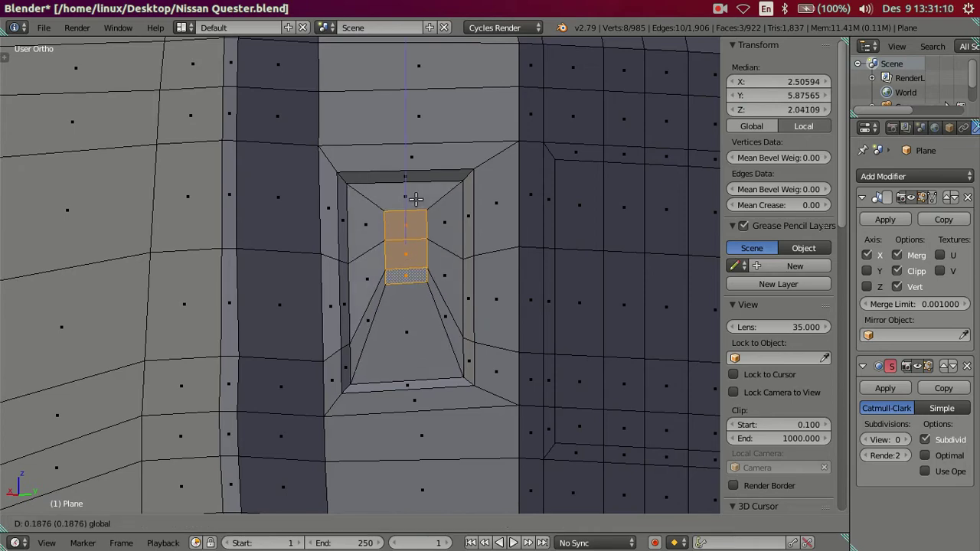
pyautogui.scroll(-2, 414, 199)
pyautogui.moveTo(415, 199); pyautogui.dragTo(310, 293, button='middle')
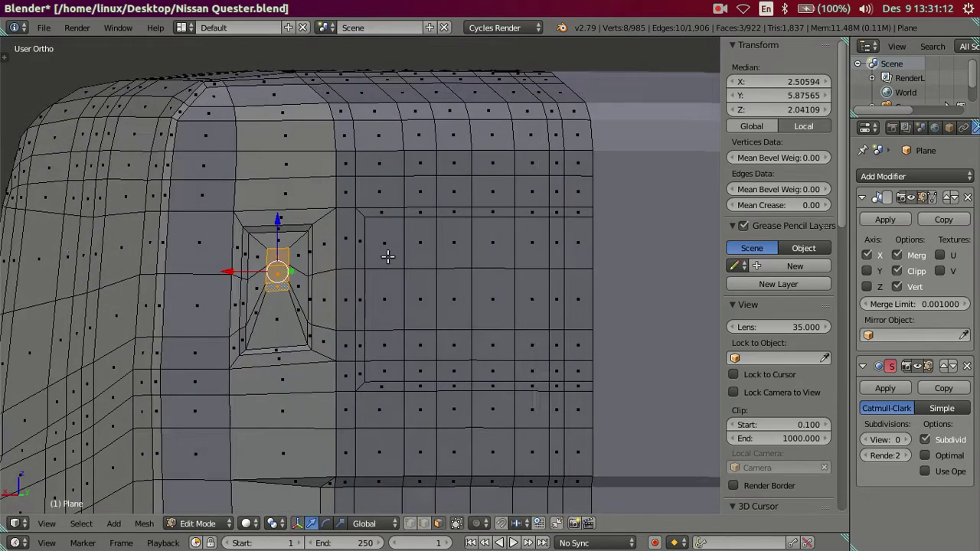
pyautogui.press('KP_Decimal')
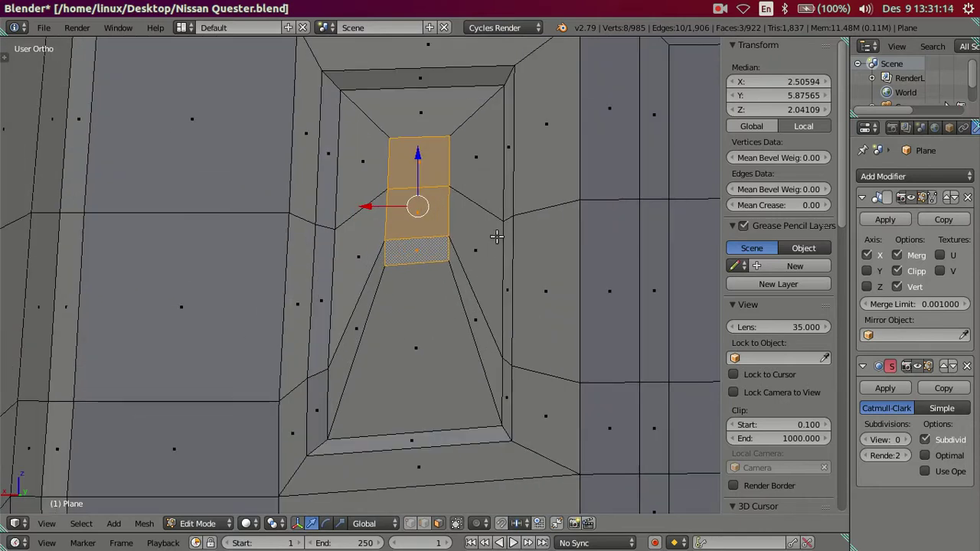
pyautogui.press('e')
pyautogui.press('Escape')
# - In top view, nudge the inner panel faces along X and Y and shrink them slightly
pyautogui.scroll(3, 501, 270)
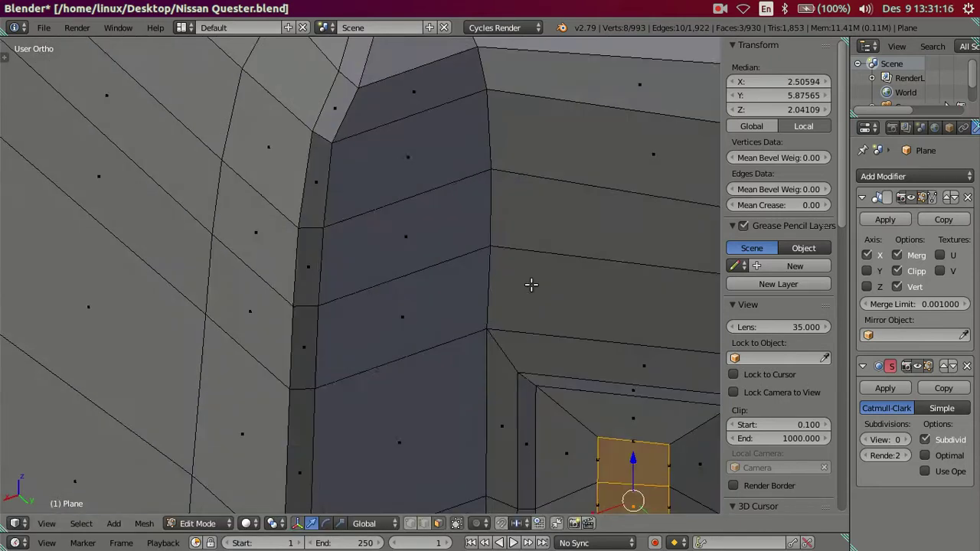
pyautogui.press('KP_7')
pyautogui.scroll(-4, 534, 215)
pyautogui.scroll(-2, 354, 376)
pyautogui.keyDown('shift'); pyautogui.scroll(3, 355, 376); pyautogui.keyUp('shift')
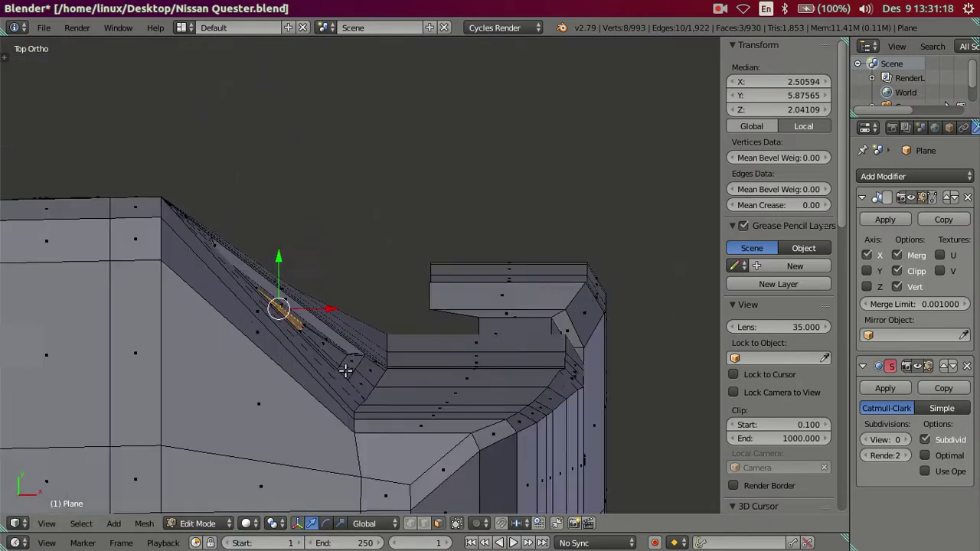
pyautogui.scroll(1, 325, 353)
pyautogui.scroll(3, 325, 354)
pyautogui.scroll(4, 428, 344)
pyautogui.moveTo(337, 369); pyautogui.dragTo(344, 369)
pyautogui.moveTo(288, 322); pyautogui.dragTo(288, 318)
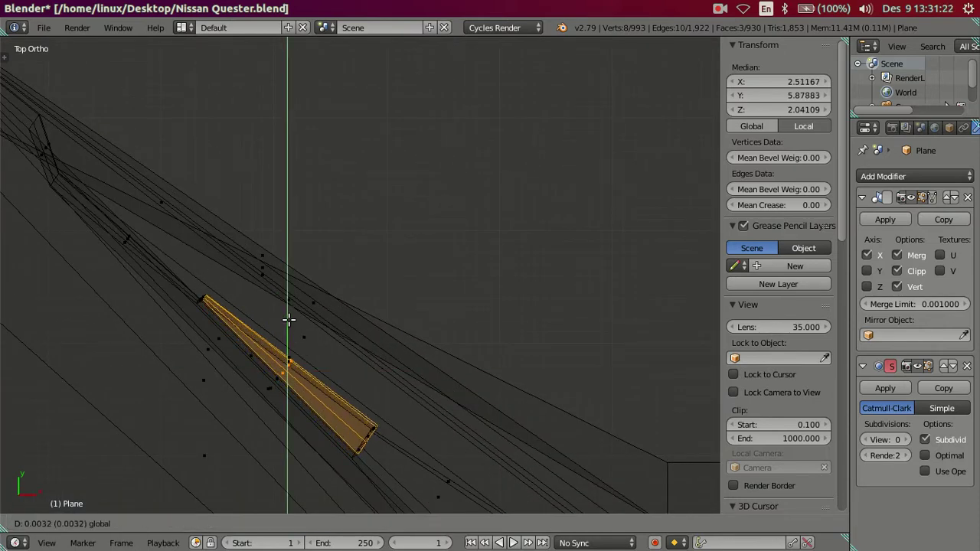
pyautogui.press('s')
pyautogui.click(473, 379)
pyautogui.moveTo(287, 309); pyautogui.dragTo(287, 307)
# - Check the cab in Object Mode, then add the thin side faces and nudge them along Y
pyautogui.moveTo(317, 324)
pyautogui.mouseDown(button='middle')
pyautogui.moveTo(418, 352)
pyautogui.moveTo(306, 258)
pyautogui.moveTo(337, 230)
pyautogui.moveTo(372, 307)
pyautogui.moveTo(333, 302)
pyautogui.moveTo(504, 338)
pyautogui.moveTo(348, 380)
pyautogui.mouseUp(button='middle')
pyautogui.press('Tab')
pyautogui.scroll(-8, 336, 304)
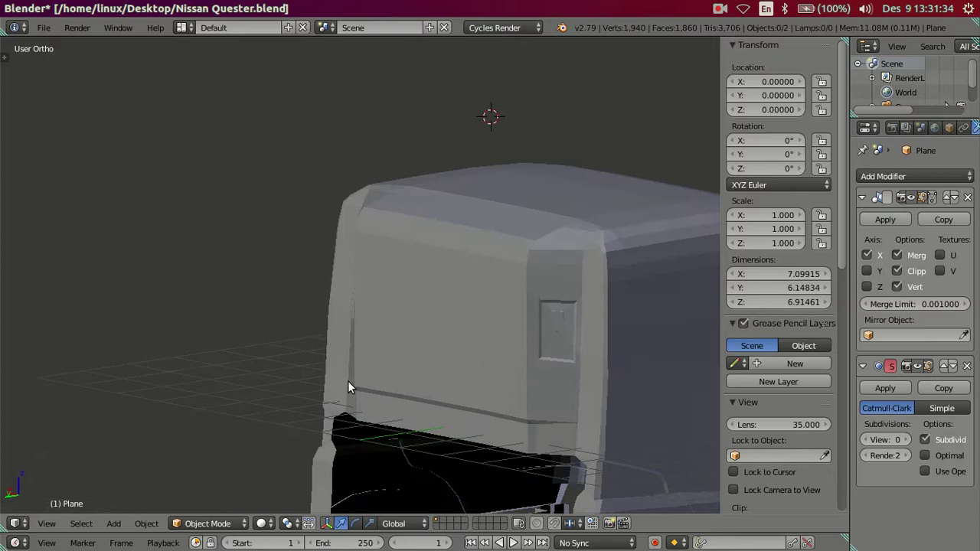
pyautogui.scroll(8, 326, 328)
pyautogui.moveTo(326, 329); pyautogui.dragTo(370, 330, button='middle')
pyautogui.scroll(3, 382, 333)
pyautogui.press('Tab')
pyautogui.scroll(3, 369, 330)
pyautogui.keyDown('alt'); pyautogui.keyDown('shift'); pyautogui.click(370, 358); pyautogui.keyUp('shift'); pyautogui.keyUp('alt')
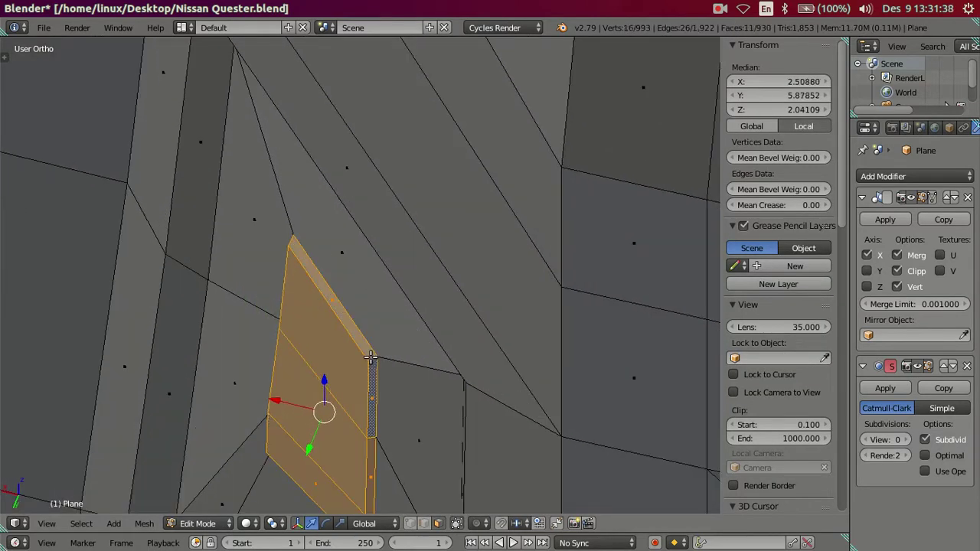
pyautogui.moveTo(311, 439); pyautogui.dragTo(277, 414)
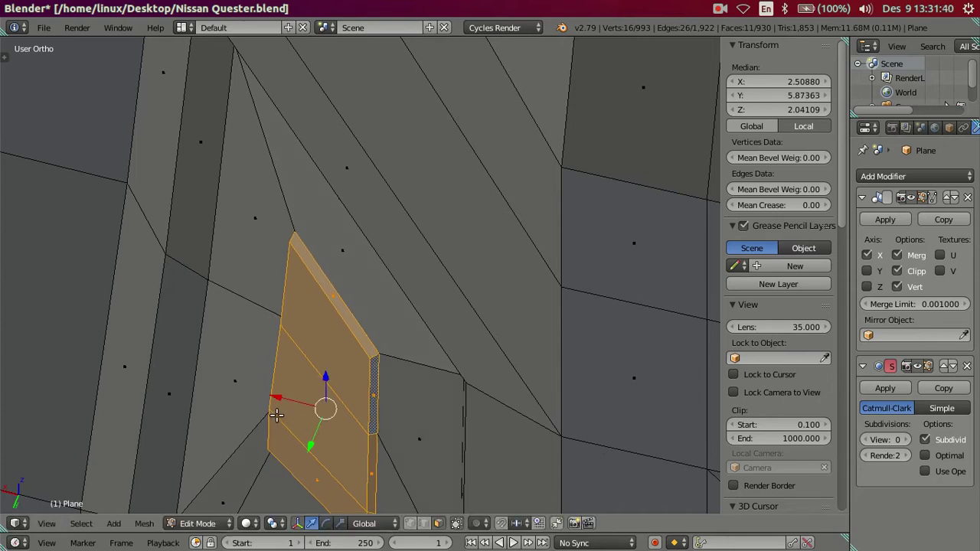
pyautogui.moveTo(277, 394); pyautogui.dragTo(280, 394, button='middle')
pyautogui.scroll(-3, 306, 375)
# - Inspect the framed inner panel in Object Mode from several angles, then return to Edit Mode
pyautogui.press('Tab')
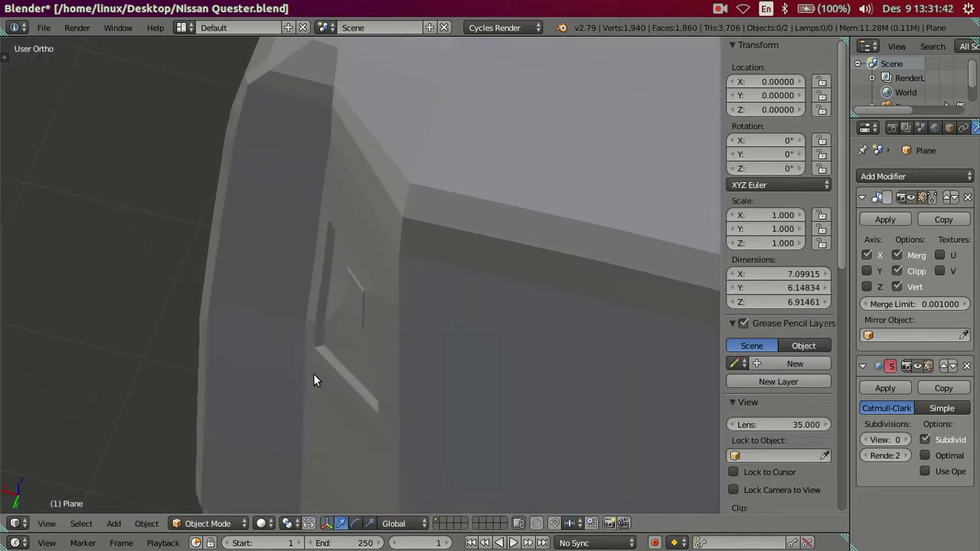
pyautogui.scroll(2, 313, 378)
pyautogui.scroll(-4, 466, 306)
pyautogui.moveTo(437, 273); pyautogui.dragTo(649, 420, button='middle')
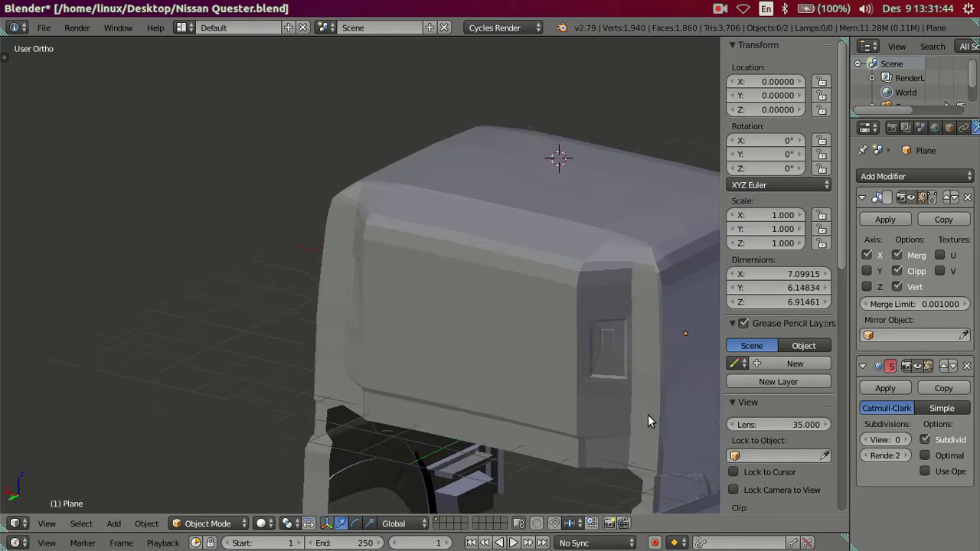
pyautogui.scroll(4, 536, 417)
pyautogui.scroll(-3, 441, 419)
pyautogui.moveTo(533, 363); pyautogui.dragTo(499, 389, button='middle')
pyautogui.scroll(2, 498, 388)
pyautogui.scroll(2, 516, 380)
pyautogui.scroll(2, 490, 335)
pyautogui.scroll(-3, 487, 328)
pyautogui.moveTo(169, 321); pyautogui.dragTo(346, 304, button='middle')
pyautogui.scroll(3, 312, 293)
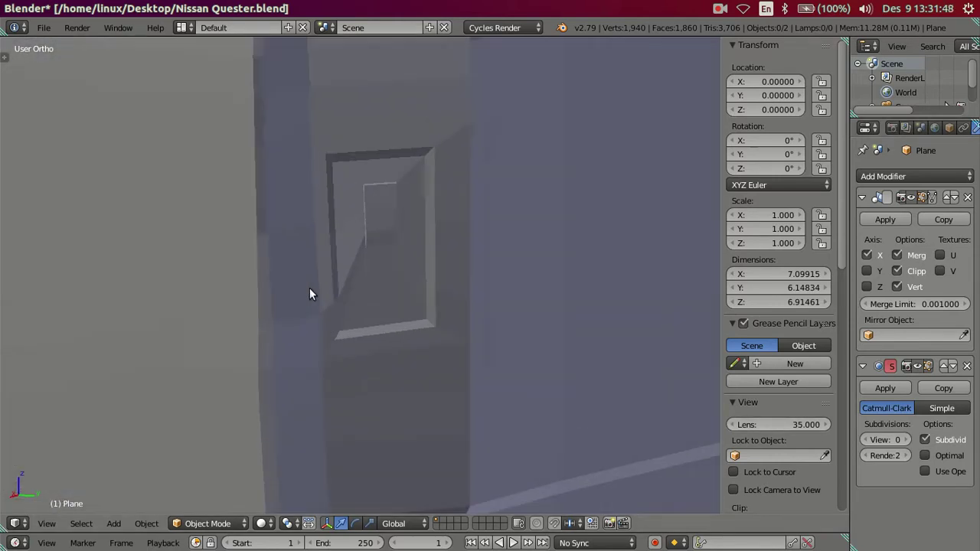
pyautogui.scroll(2, 366, 253)
pyautogui.scroll(2, 365, 259)
pyautogui.scroll(2, 347, 246)
pyautogui.scroll(-2, 119, 245)
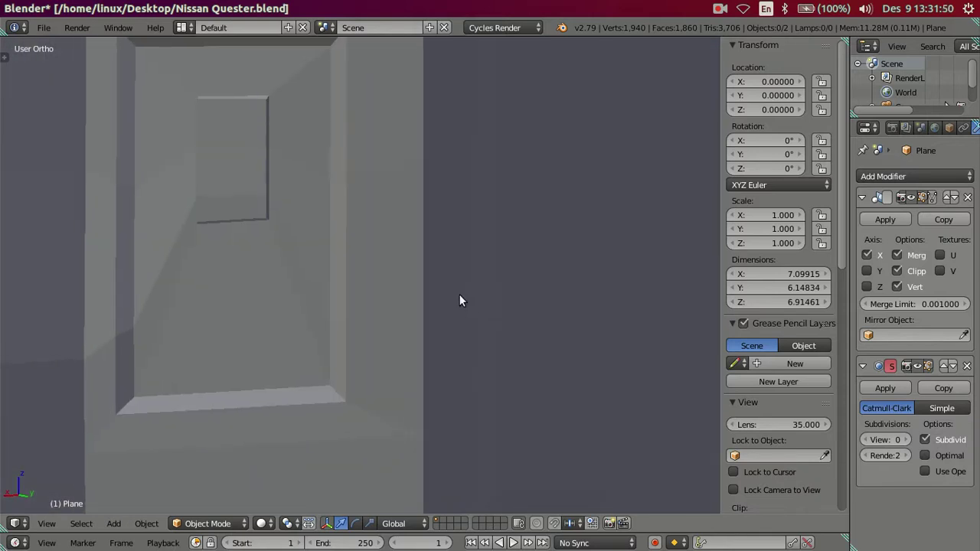
pyautogui.press('Tab')
pyautogui.scroll(-1, 249, 241)
pyautogui.scroll(-2, 322, 268)
# - Cut two edge loops around the small window frame, leaving the first one centred
pyautogui.press('a')
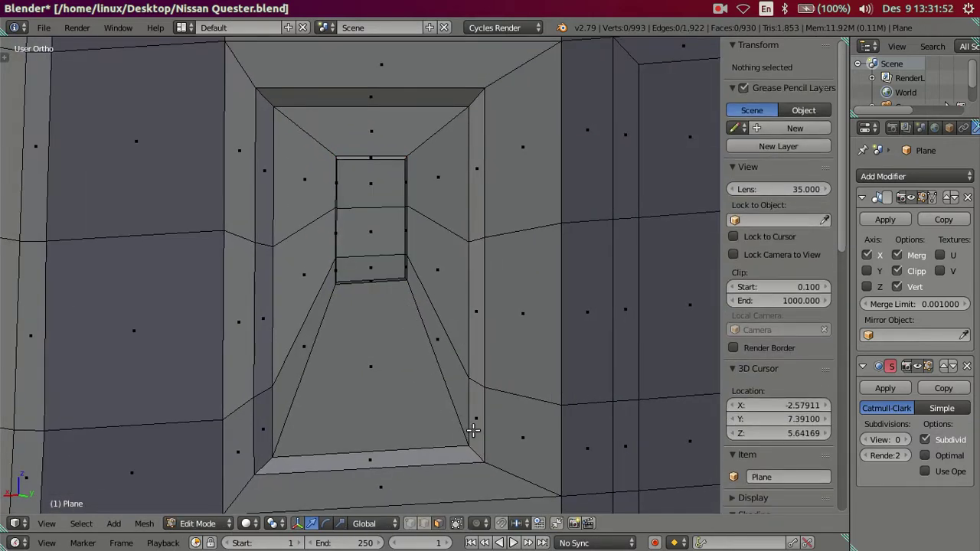
pyautogui.hotkey('ctrl', 'r')
pyautogui.scroll(1, 475, 383)
pyautogui.click(474, 383)
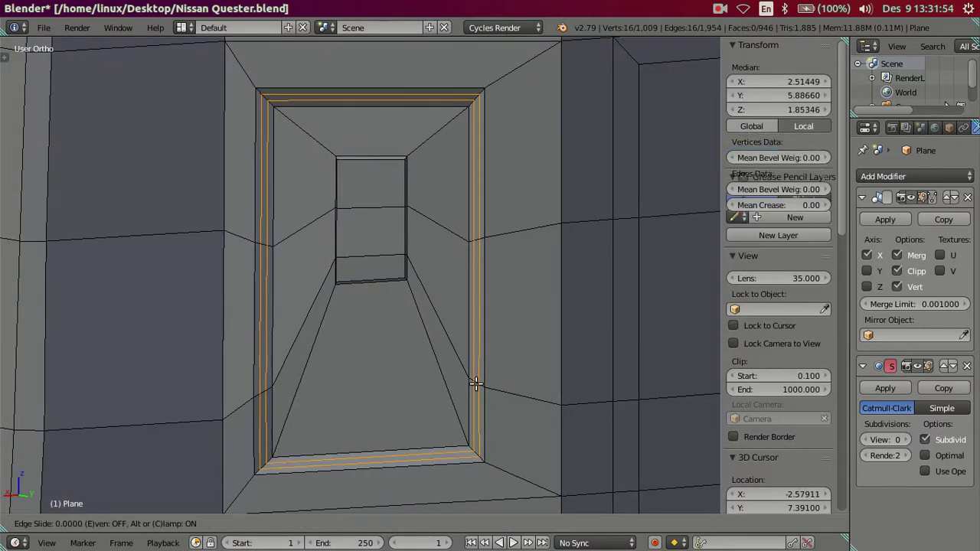
pyautogui.rightClick(465, 360)
pyautogui.hotkey('ctrl', 'r')
pyautogui.click(453, 355)
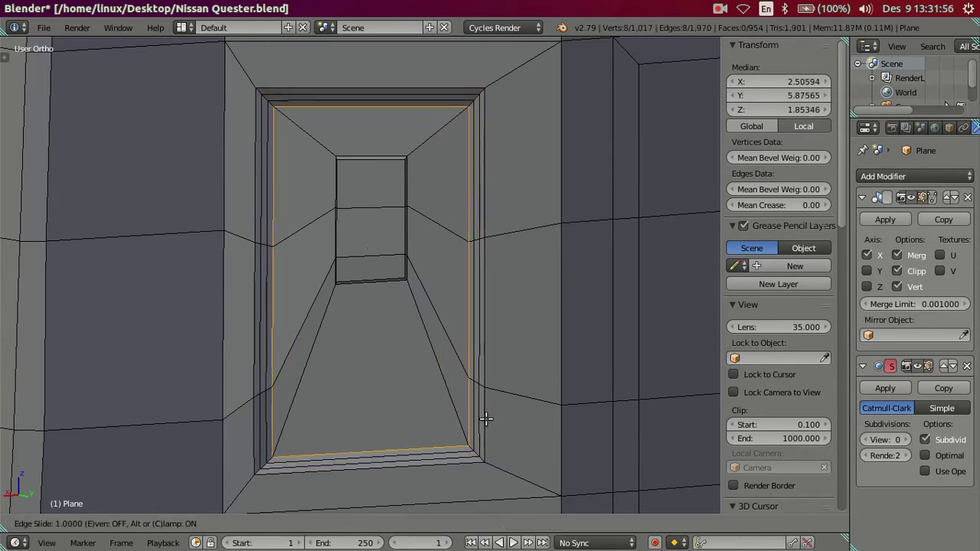
pyautogui.click(478, 412)
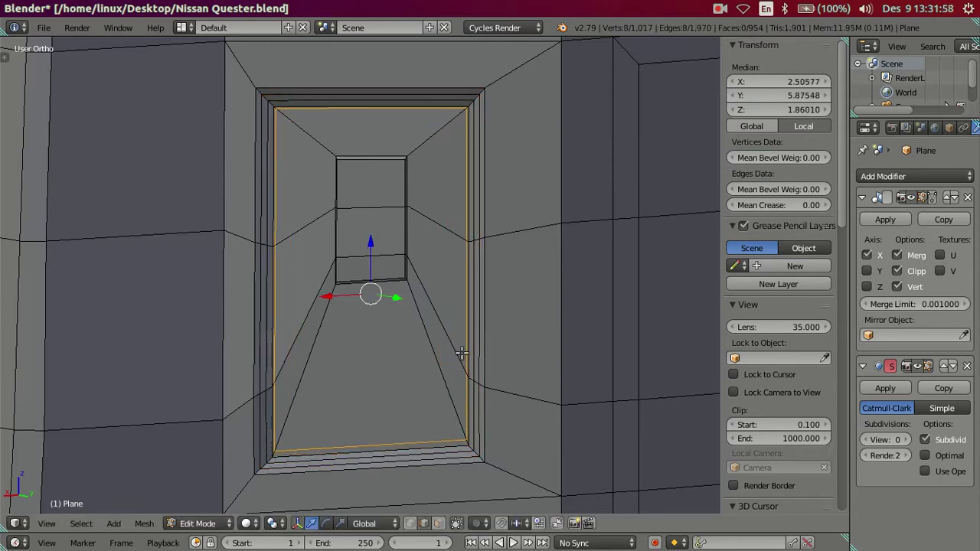
pyautogui.scroll(-1, 471, 207)
# - Add two more edge loops on the window frame, one near its corner, then deselect all
pyautogui.hotkey('ctrl', 'r')
pyautogui.click(478, 112)
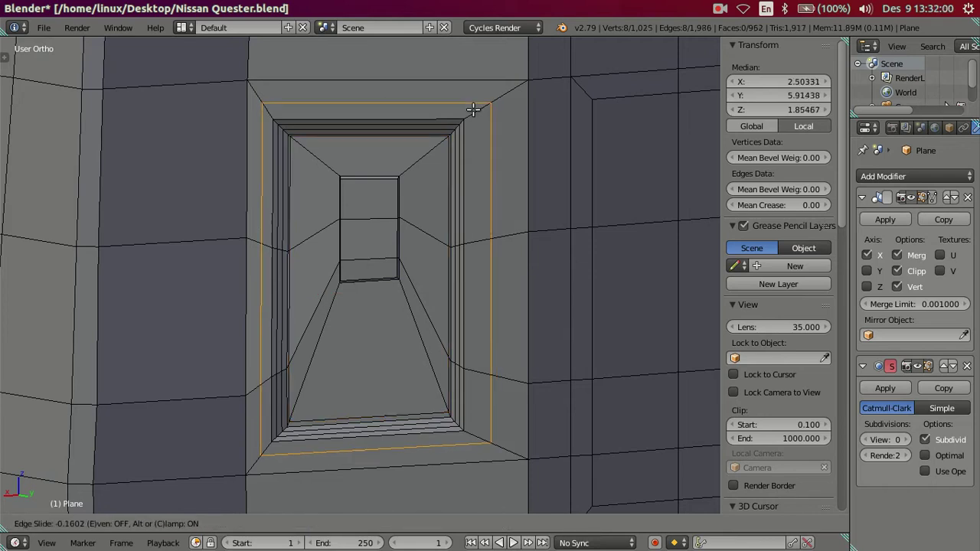
pyautogui.click(458, 127)
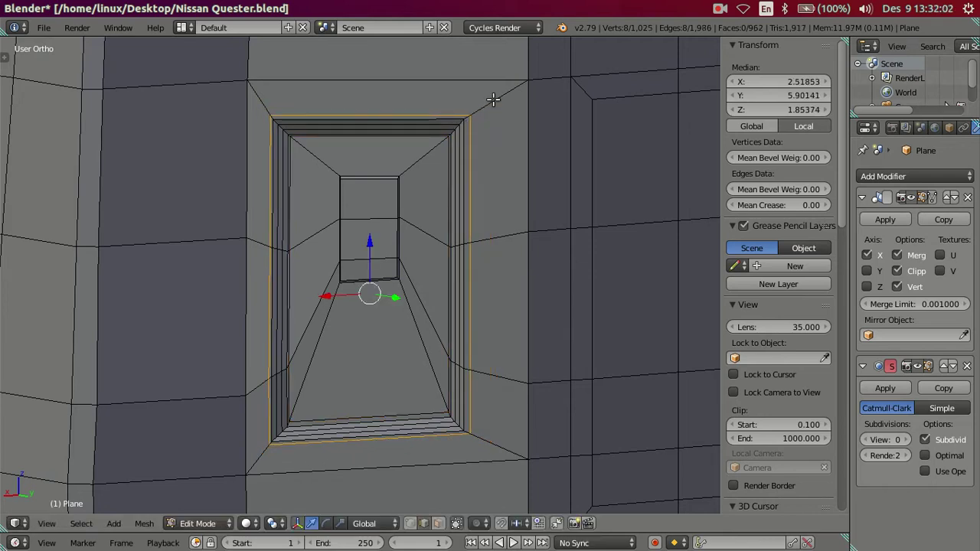
pyautogui.scroll(3, 369, 200)
pyautogui.scroll(5, 406, 145)
pyautogui.scroll(-2, 392, 245)
pyautogui.scroll(2, 422, 234)
pyautogui.scroll(3, 379, 329)
pyautogui.scroll(2, 379, 329)
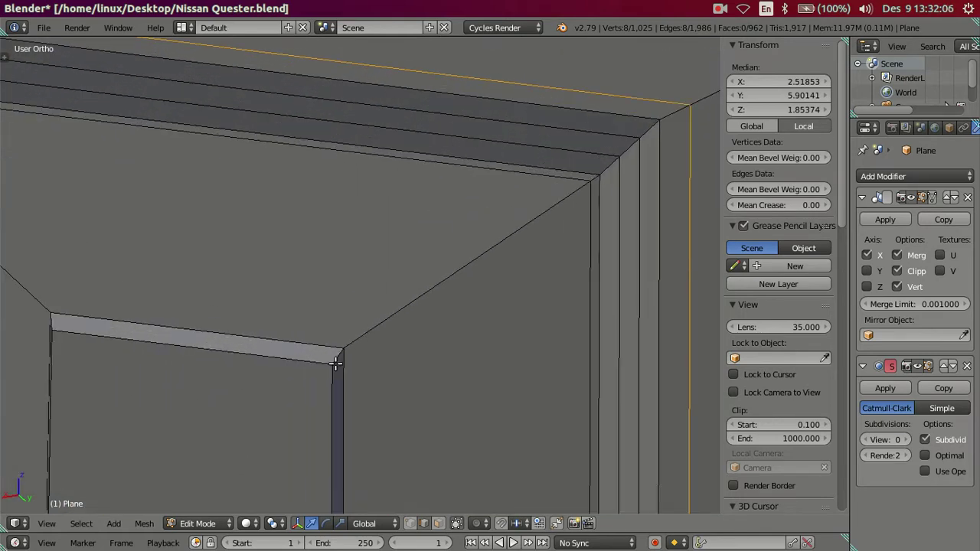
pyautogui.hotkey('ctrl', 'r')
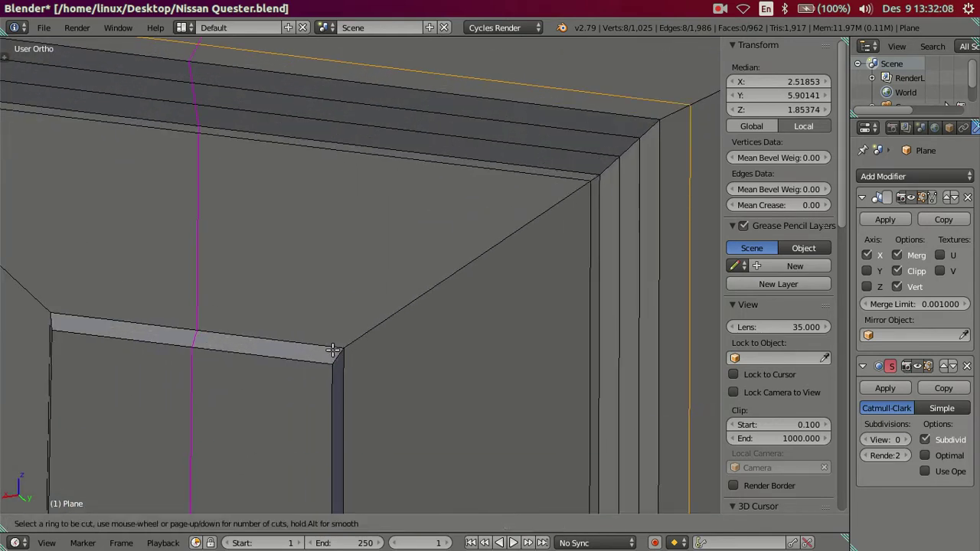
pyautogui.click(334, 354)
pyautogui.click(334, 354)
pyautogui.scroll(-5, 405, 331)
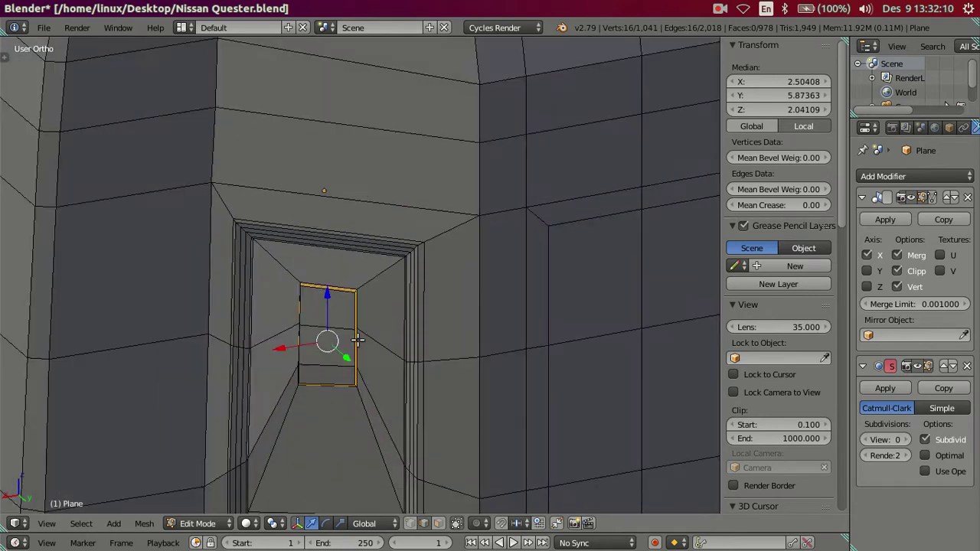
pyautogui.press('a')
pyautogui.scroll(-1, 406, 332)
# - Raise the Subdivision Surface viewport level to 2 and view the whole cab from low front
pyautogui.moveTo(900, 439); pyautogui.dragTo(904, 440)
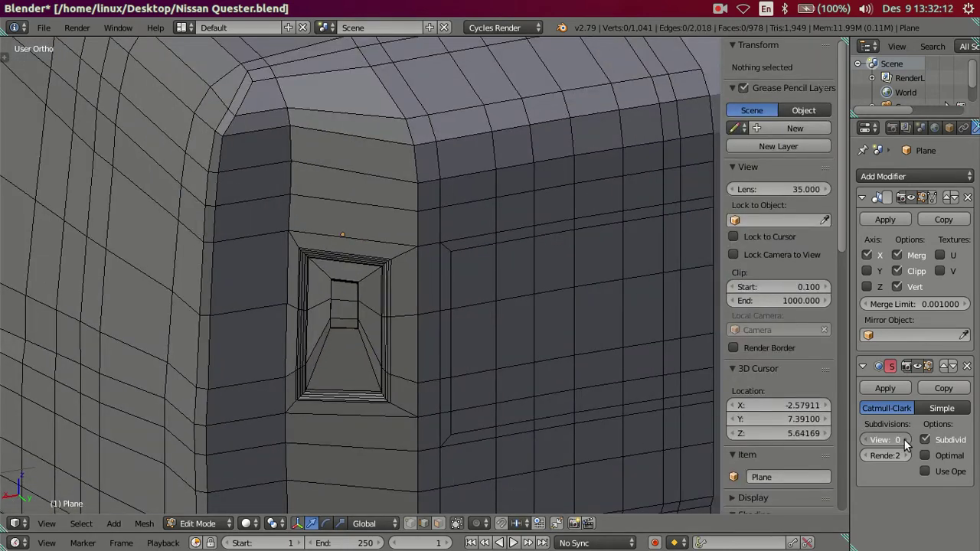
pyautogui.scroll(-3, 464, 339)
pyautogui.press('Tab')
pyautogui.scroll(-4, 462, 333)
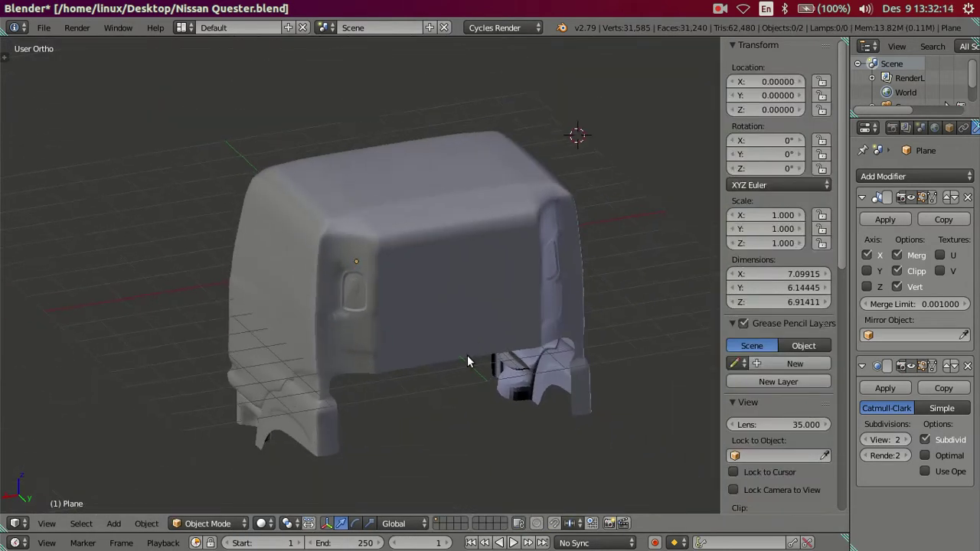
pyautogui.moveTo(411, 341)
pyautogui.mouseDown(button='middle')
pyautogui.moveTo(330, 322)
pyautogui.moveTo(361, 300)
pyautogui.mouseUp(button='middle')
pyautogui.scroll(3, 312, 318)
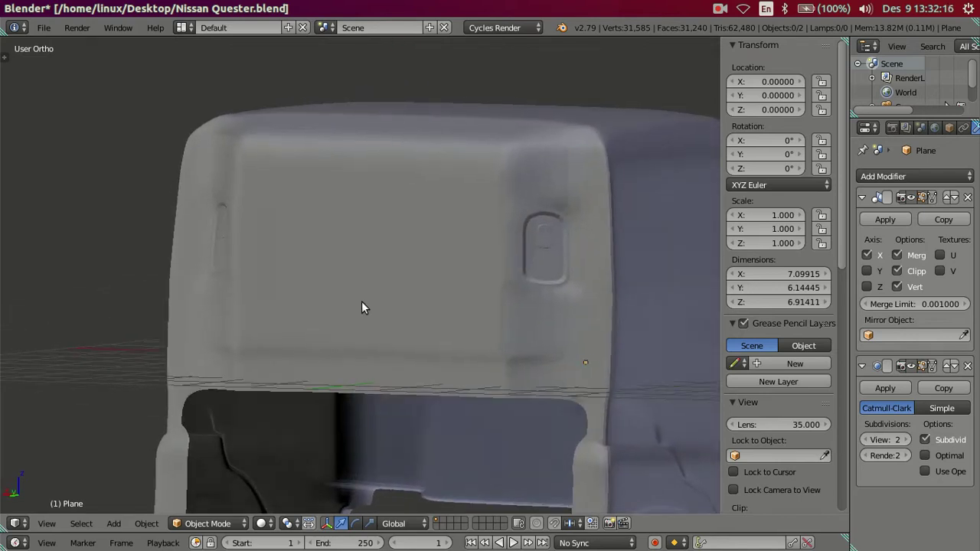
pyautogui.scroll(2, 513, 303)
pyautogui.scroll(2, 512, 300)
# - Toggle between Edit and Object Mode to compare the smoothed window recess up close
pyautogui.press('Tab')
pyautogui.scroll(3, 518, 268)
pyautogui.moveTo(471, 305); pyautogui.dragTo(459, 309, button='middle')
pyautogui.scroll(2, 488, 316)
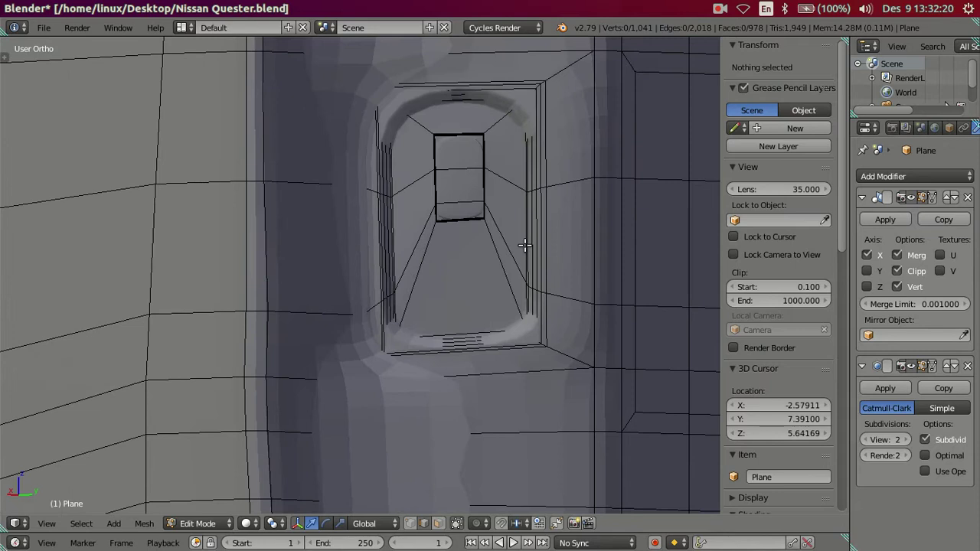
pyautogui.press('Tab')
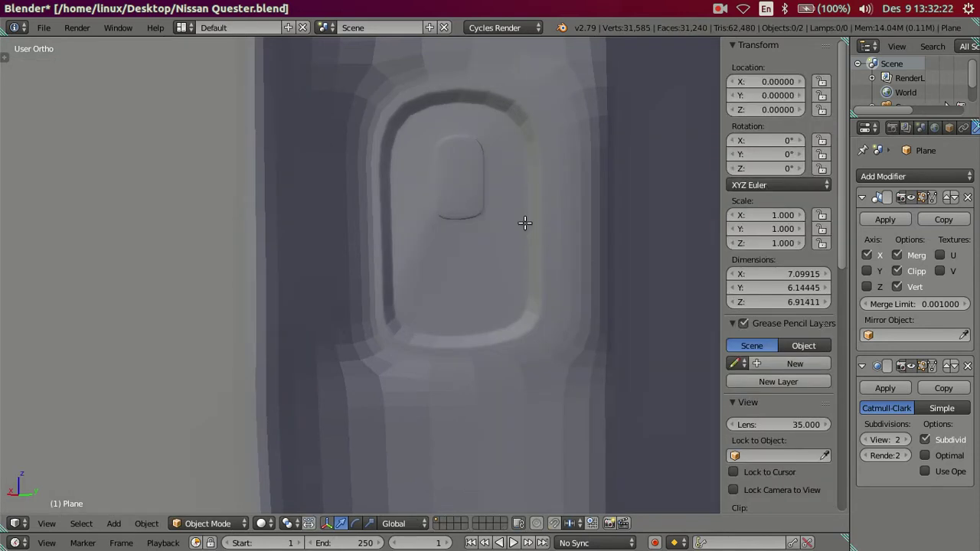
pyautogui.press('Tab')
# - Add edge loops across the window recess, sliding them close to its edges, then deselect
pyautogui.hotkey('ctrl', 'r')
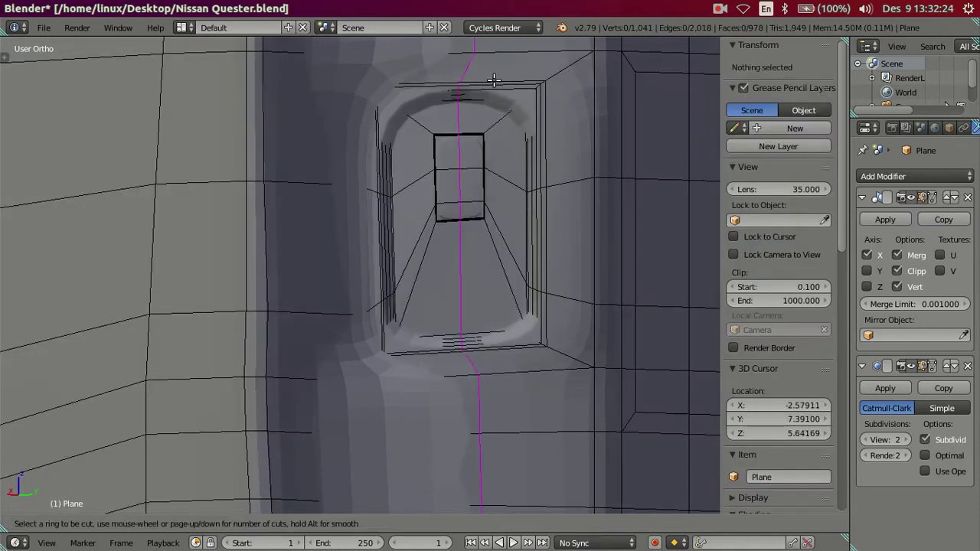
pyautogui.scroll(1, 493, 80)
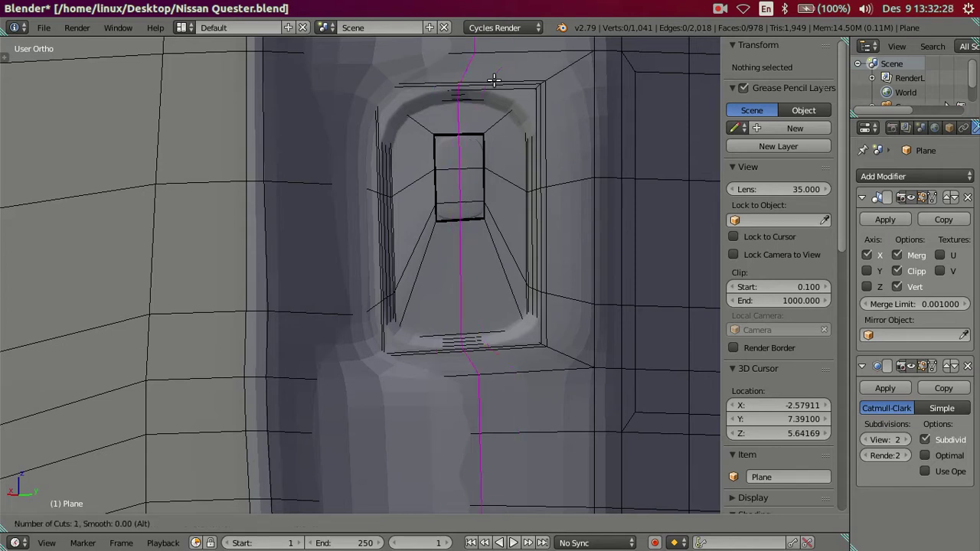
pyautogui.click(494, 80)
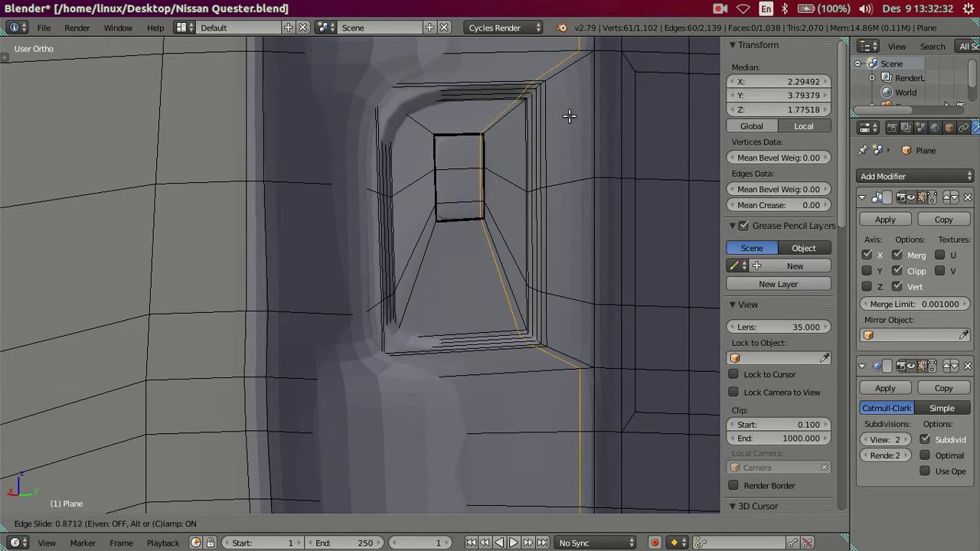
pyautogui.click(569, 115)
pyautogui.hotkey('ctrl', 'r')
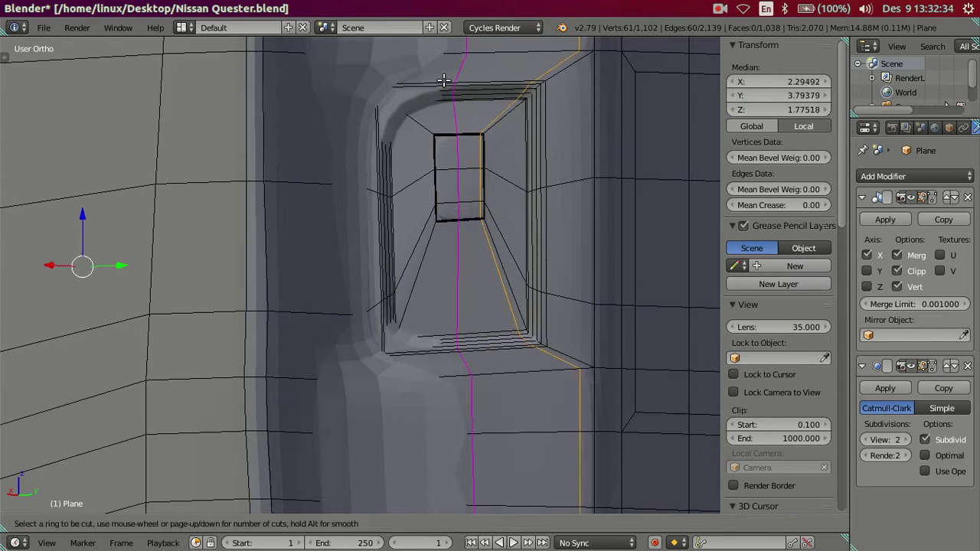
pyautogui.click(443, 80)
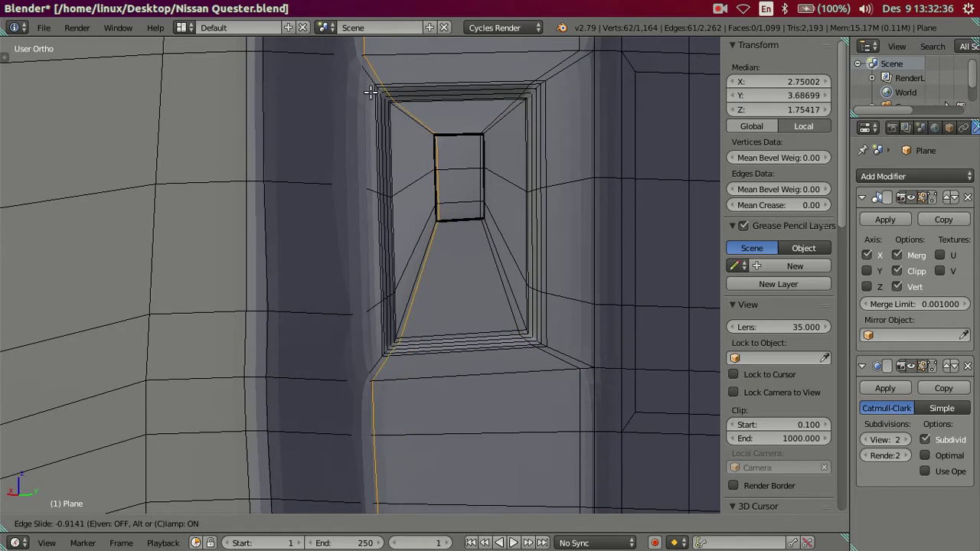
pyautogui.click(370, 91)
pyautogui.press('a')
# - Review the crisper smoothed recess in Object Mode from the cab's side panel
pyautogui.scroll(-3, 488, 192)
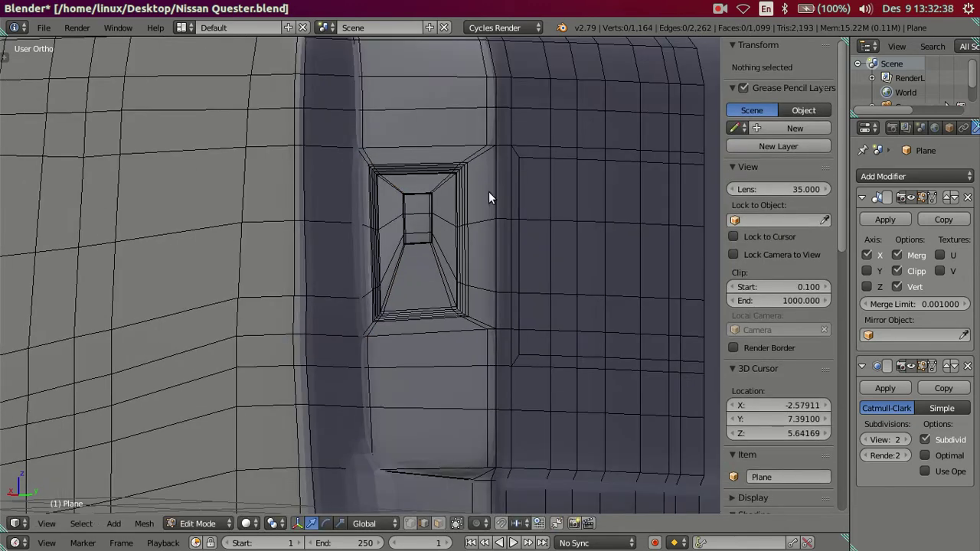
pyautogui.press('Tab')
pyautogui.scroll(-3, 489, 191)
pyautogui.scroll(-2, 488, 191)
pyautogui.moveTo(488, 191)
pyautogui.mouseDown(button='middle')
pyautogui.moveTo(585, 286)
pyautogui.moveTo(467, 314)
pyautogui.moveTo(439, 298)
pyautogui.moveTo(548, 306)
pyautogui.mouseUp(button='middle')
pyautogui.scroll(4, 460, 305)
pyautogui.moveTo(455, 313)
pyautogui.mouseDown(button='middle')
pyautogui.moveTo(498, 321)
pyautogui.moveTo(490, 298)
pyautogui.moveTo(470, 296)
pyautogui.mouseUp(button='middle')
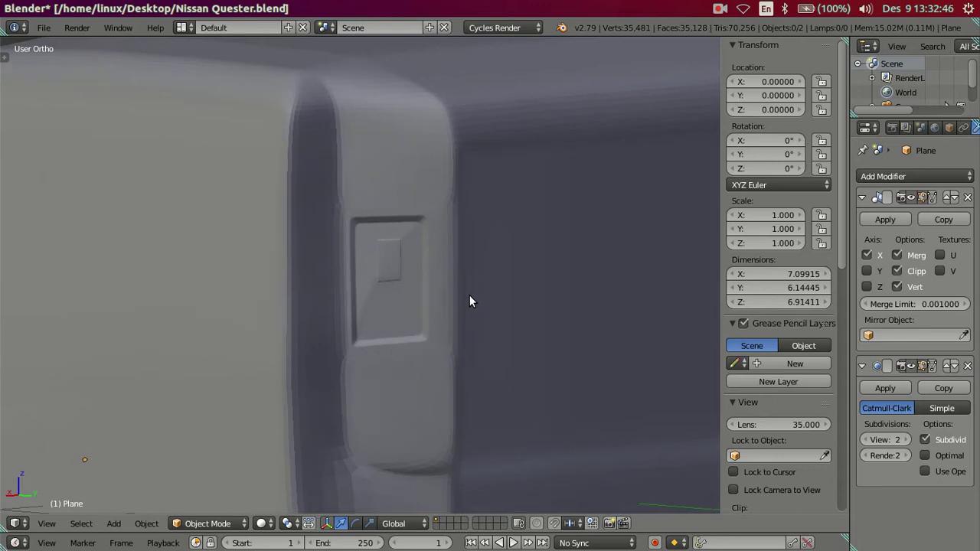
pyautogui.click(11, 291)
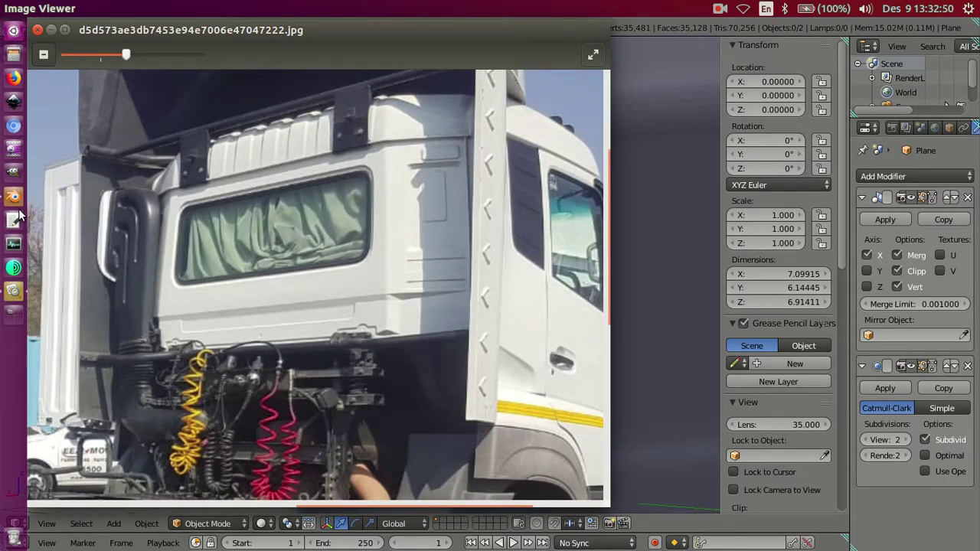
pyautogui.click(14, 198)
pyautogui.scroll(-3, 446, 258)
pyautogui.moveTo(446, 258)
pyautogui.mouseDown(button='middle')
pyautogui.moveTo(531, 271)
pyautogui.moveTo(446, 312)
pyautogui.moveTo(393, 291)
pyautogui.moveTo(431, 324)
pyautogui.moveTo(529, 284)
pyautogui.moveTo(564, 323)
pyautogui.moveTo(452, 258)
pyautogui.mouseUp(button='middle')
pyautogui.scroll(3, 334, 297)
pyautogui.scroll(2, 527, 330)
# - Orbit around the cab's upper rear corner and front, switching between Edit and Object Mode
pyautogui.moveTo(528, 330)
pyautogui.mouseDown(button='middle')
pyautogui.moveTo(488, 306)
pyautogui.moveTo(524, 222)
pyautogui.mouseUp(button='middle')
pyautogui.press('Tab')
pyautogui.press('Tab')
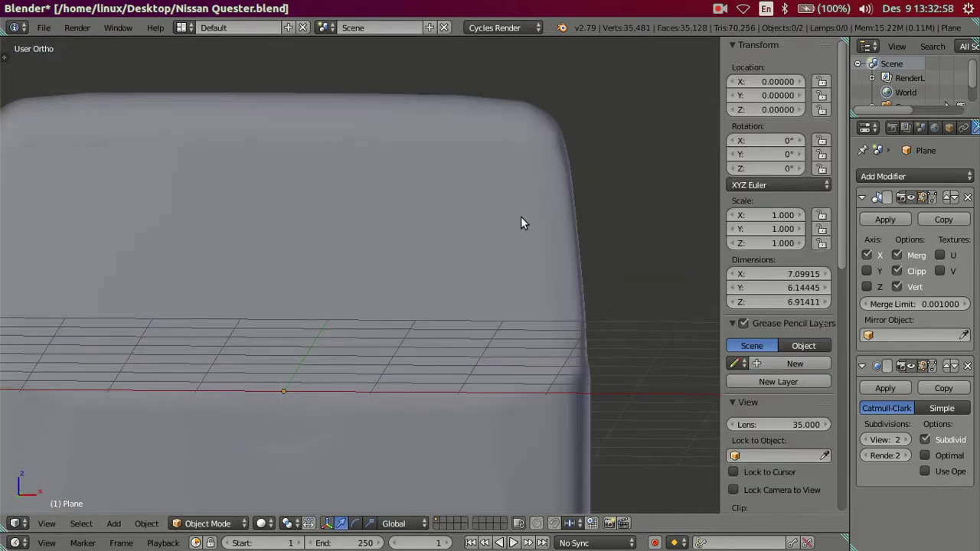
pyautogui.scroll(-3, 520, 219)
pyautogui.moveTo(513, 288); pyautogui.dragTo(470, 403, button='middle')
pyautogui.scroll(5, 504, 242)
pyautogui.scroll(-2, 505, 242)
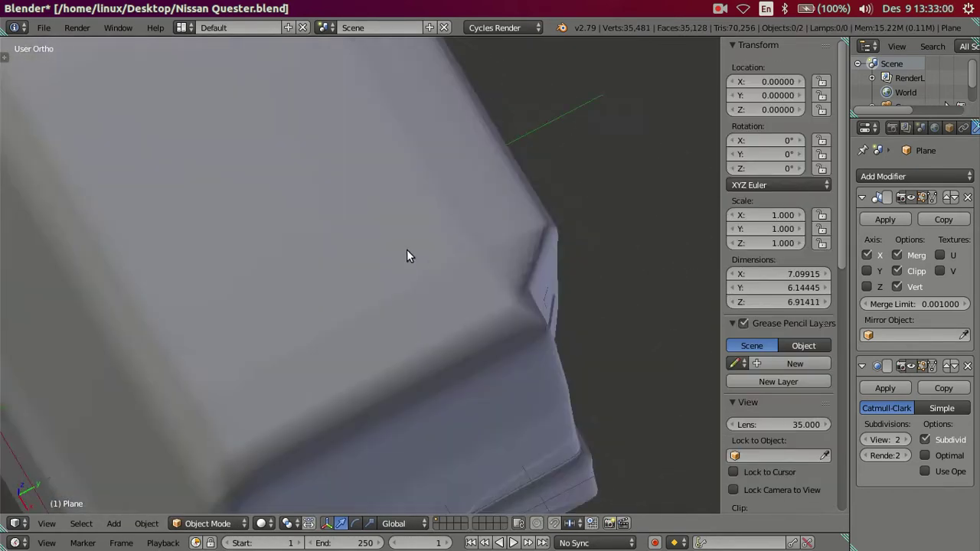
pyautogui.scroll(-3, 407, 249)
pyautogui.press('Tab')
pyautogui.scroll(1, 455, 317)
pyautogui.moveTo(470, 318)
pyautogui.mouseDown(button='middle')
pyautogui.moveTo(444, 269)
pyautogui.moveTo(462, 327)
pyautogui.mouseUp(button='middle')
pyautogui.press('Tab')
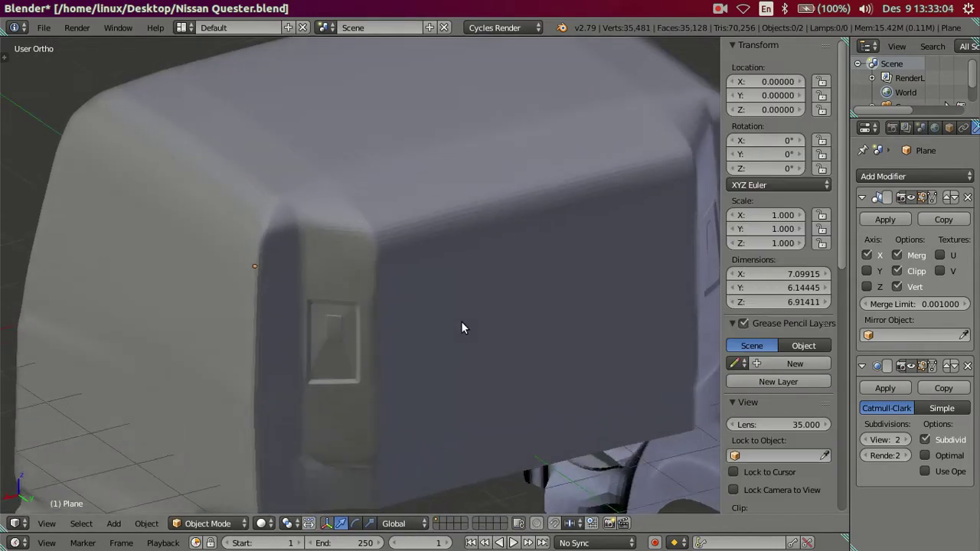
# - Set viewport subdivision to 0 and dissolve the extra recess edge loop, undoing the inner panel
pyautogui.doubleClick(869, 441)
pyautogui.press('Tab')
pyautogui.scroll(2, 518, 328)
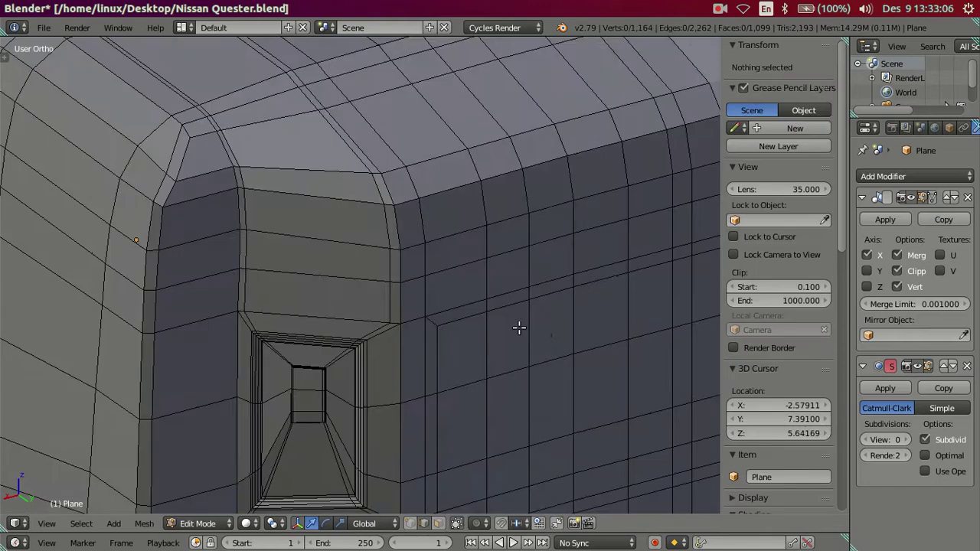
pyautogui.keyDown('shift'); pyautogui.scroll(-2, 495, 258); pyautogui.keyUp('shift')
pyautogui.keyDown('ctrl'); pyautogui.scroll(1, 468, 242); pyautogui.keyUp('ctrl')
pyautogui.keyDown('alt'); pyautogui.click(442, 200); pyautogui.keyUp('alt')
pyautogui.hotkey('ctrl', 'x')
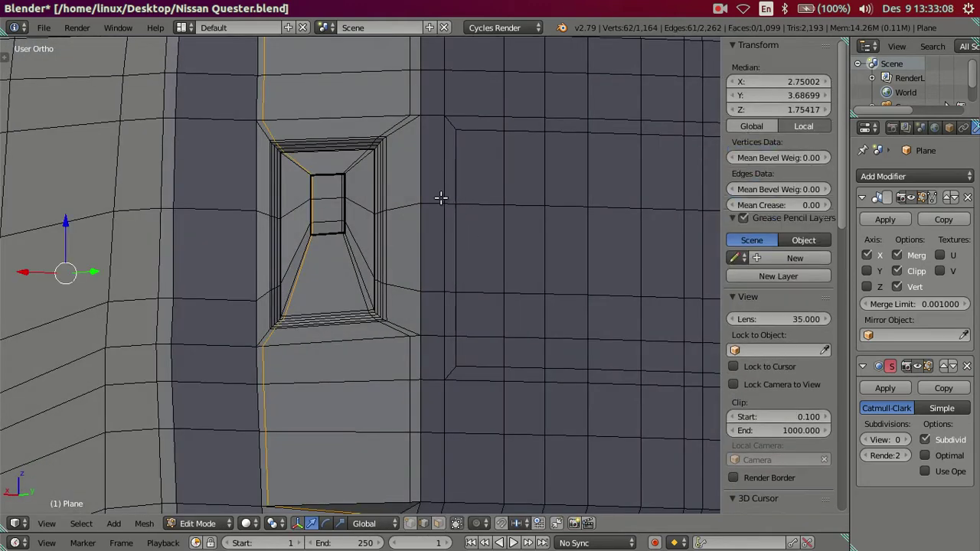
pyautogui.hotkey('ctrl', 'z')
pyautogui.hotkey('ctrl', 'z')
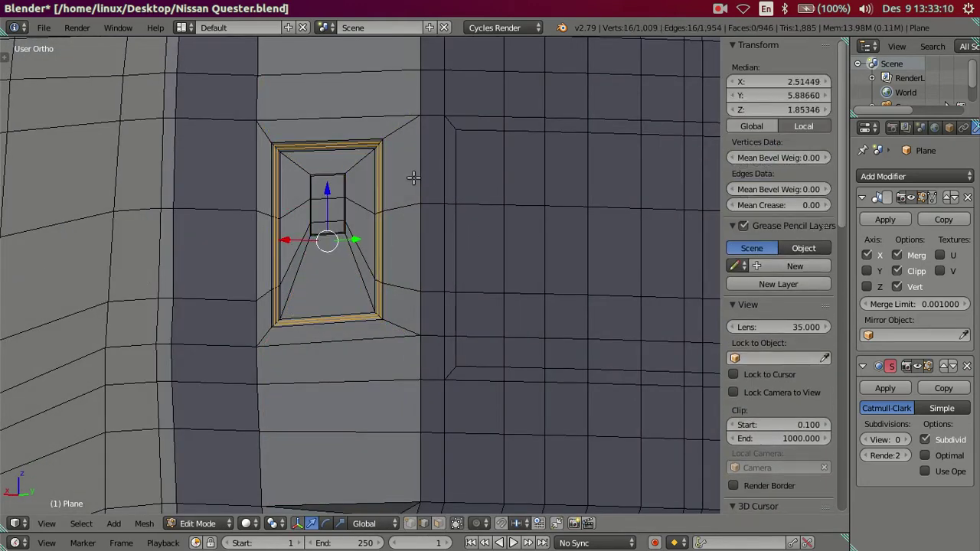
pyautogui.hotkey('ctrl', 'z')
pyautogui.hotkey('ctrl', 'z')
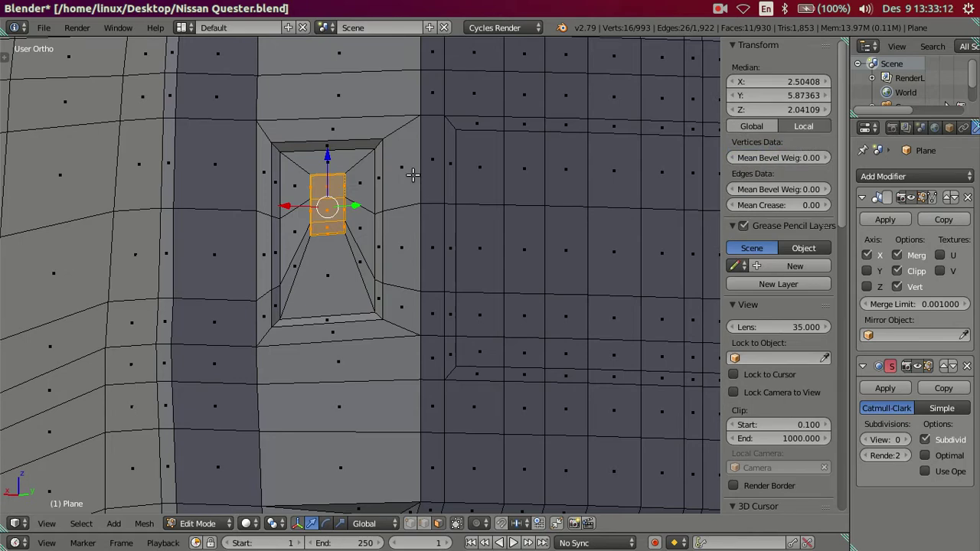
# - Select faces across the window opening from a side view, then shrink the selection
pyautogui.scroll(-3, 411, 174)
pyautogui.scroll(3, 412, 180)
pyautogui.press('a')
pyautogui.scroll(-3, 412, 226)
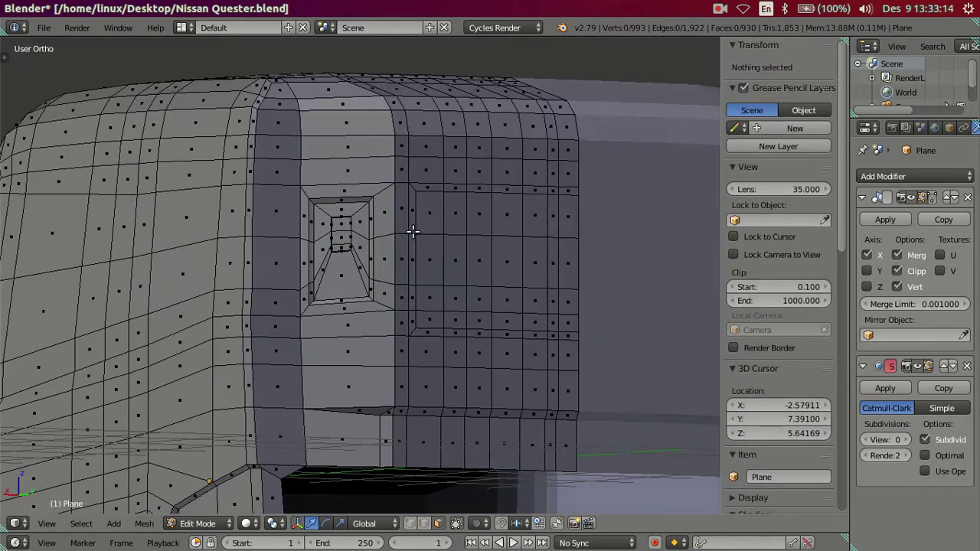
pyautogui.scroll(-3, 412, 230)
pyautogui.scroll(3, 371, 262)
pyautogui.moveTo(371, 262); pyautogui.dragTo(452, 253, button='middle')
pyautogui.hotkey('ctrl', 'z')
pyautogui.press('KP_Decimal')
pyautogui.press('ctrl+KP_Subtract')
pyautogui.hotkey('ctrl', 'z')
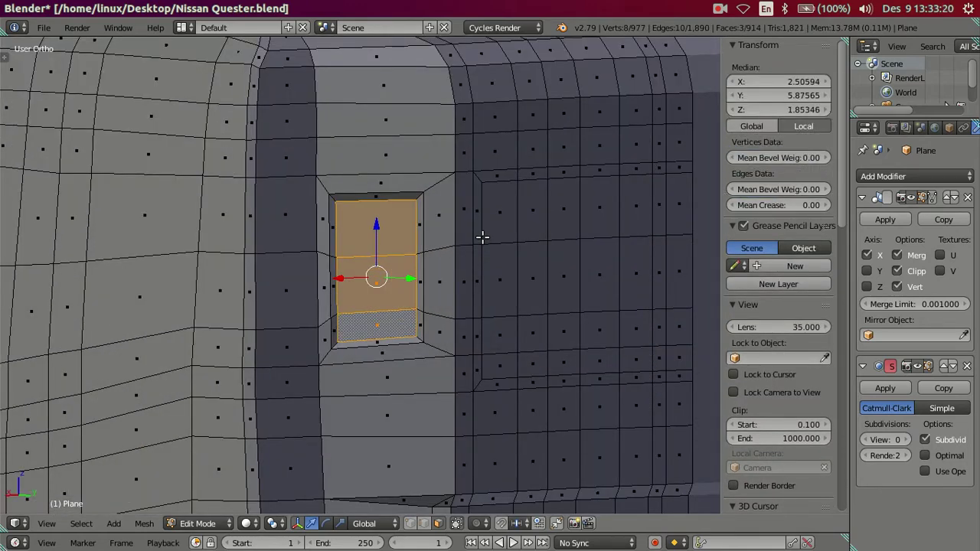
pyautogui.hotkey('ctrl', 'z')
pyautogui.hotkey('ctrl', 'z')
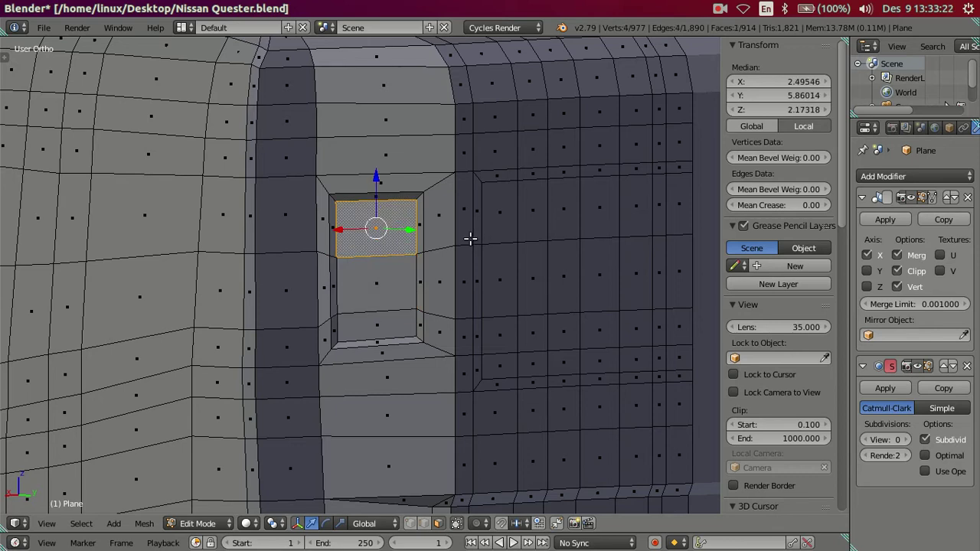
pyautogui.scroll(3, 470, 232)
pyautogui.scroll(-2, 474, 237)
pyautogui.scroll(-2, 453, 280)
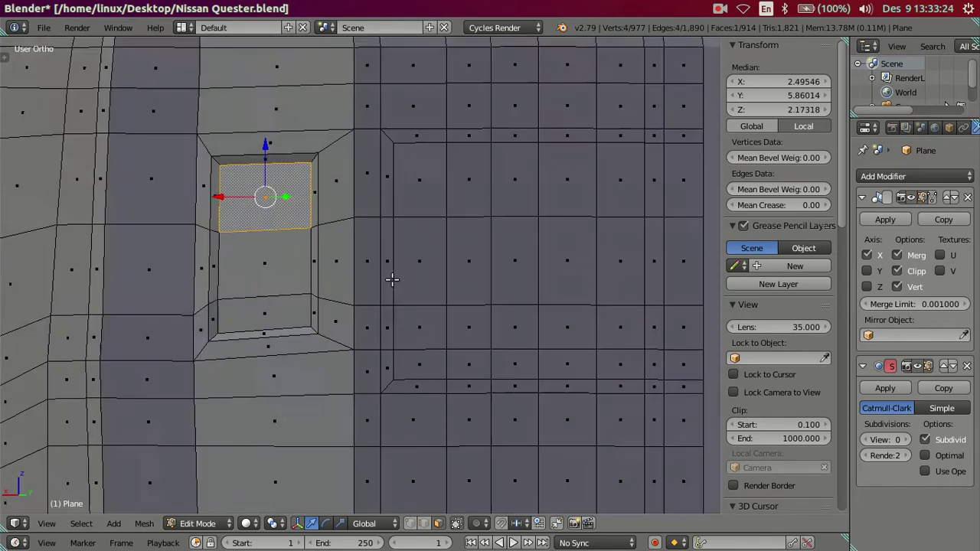
pyautogui.scroll(-3, 393, 278)
pyautogui.press('Tab')
pyautogui.moveTo(392, 271)
pyautogui.mouseDown(button='middle')
pyautogui.moveTo(516, 278)
pyautogui.moveTo(405, 280)
pyautogui.moveTo(428, 294)
pyautogui.moveTo(549, 278)
pyautogui.moveTo(405, 297)
pyautogui.moveTo(439, 308)
pyautogui.mouseUp(button='middle')
pyautogui.scroll(2, 405, 297)
pyautogui.press('Tab')
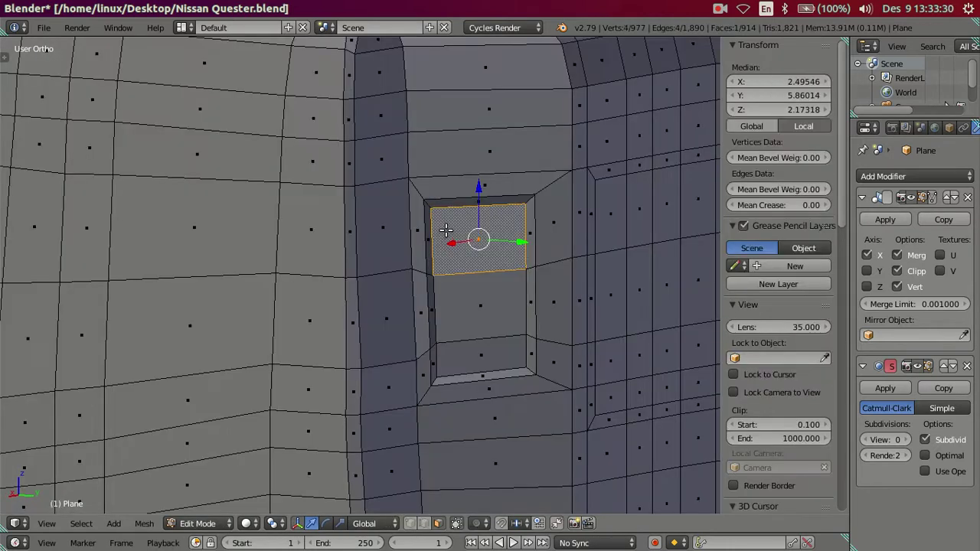
pyautogui.moveTo(449, 240); pyautogui.dragTo(422, 245, button='middle')
pyautogui.scroll(1, 437, 234)
pyautogui.press('a')
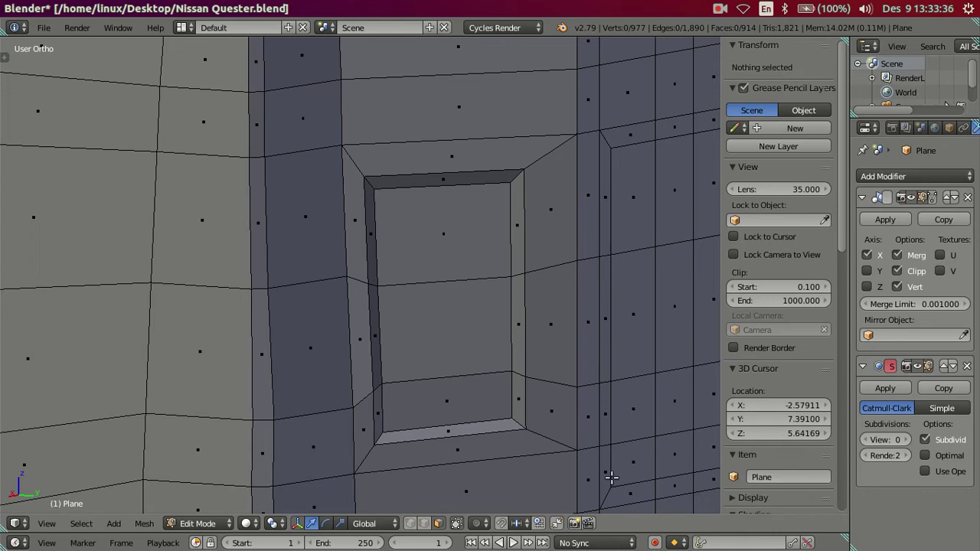
pyautogui.moveTo(612, 477); pyautogui.dragTo(634, 444, button='middle')
pyautogui.press('KP_7')
pyautogui.scroll(-3, 568, 365)
# - Inspect the cab's corner step in wireframe, then return to an angled window panel view
pyautogui.moveTo(464, 284)
pyautogui.keyDown('shift'); pyautogui.mouseDown(button='middle')
pyautogui.moveTo(395, 391)
pyautogui.moveTo(416, 328)
pyautogui.mouseUp(button='middle'); pyautogui.keyUp('shift')
pyautogui.scroll(3, 395, 391)
pyautogui.scroll(2, 450, 296)
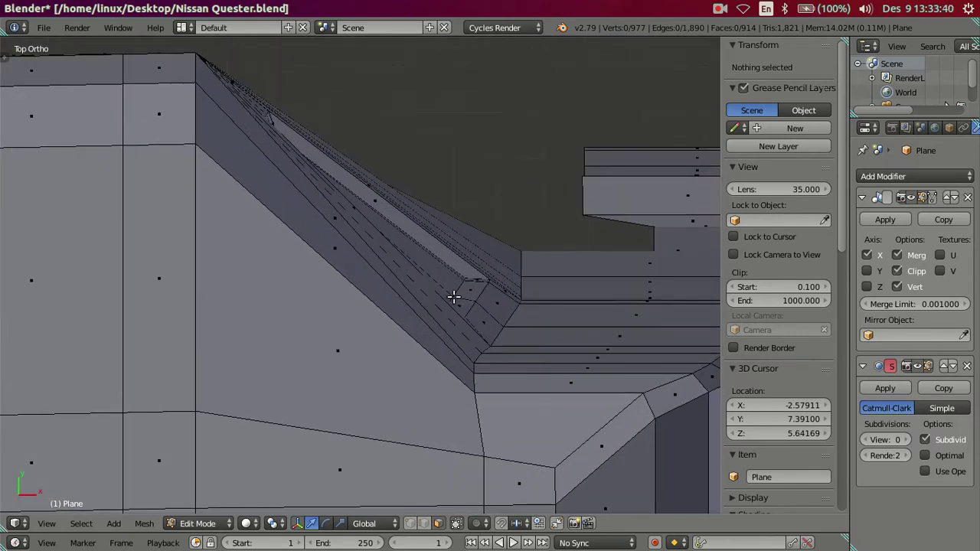
pyautogui.press('z')
pyautogui.scroll(1, 311, 151)
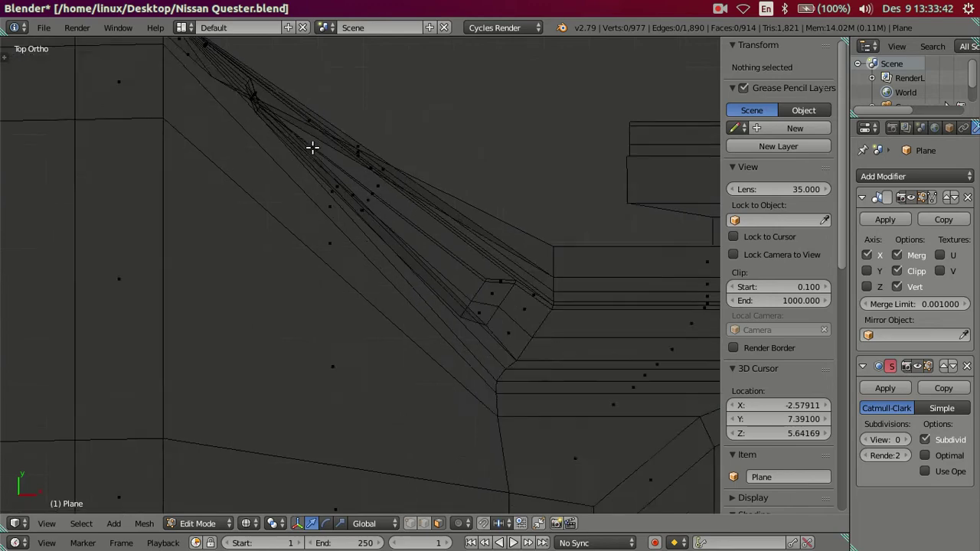
pyautogui.scroll(1, 313, 148)
pyautogui.press('z')
pyautogui.moveTo(314, 148)
pyautogui.mouseDown(button='middle')
pyautogui.moveTo(481, 235)
pyautogui.moveTo(358, 218)
pyautogui.moveTo(385, 191)
pyautogui.moveTo(328, 188)
pyautogui.moveTo(402, 182)
pyautogui.moveTo(422, 193)
pyautogui.moveTo(431, 218)
pyautogui.moveTo(460, 134)
pyautogui.mouseUp(button='middle')
pyautogui.scroll(2, 402, 183)
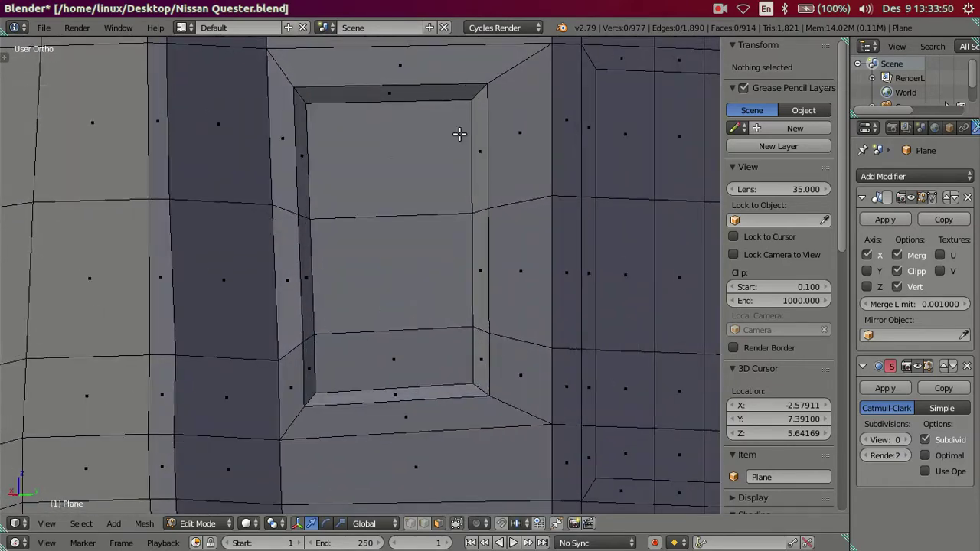
# - Select the window frame and three inner faces and move them slightly from top view
pyautogui.keyDown('alt'); pyautogui.rightClick(477, 94); pyautogui.keyUp('alt')
pyautogui.keyDown('shift'); pyautogui.rightClick(446, 179); pyautogui.keyUp('shift')
pyautogui.keyDown('shift'); pyautogui.rightClick(429, 253); pyautogui.keyUp('shift')
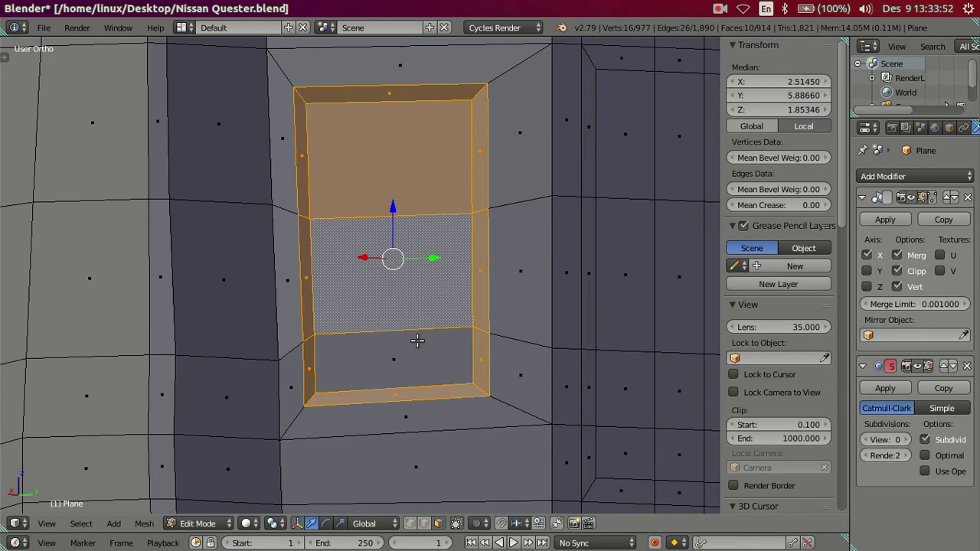
pyautogui.keyDown('shift'); pyautogui.rightClick(421, 345); pyautogui.keyUp('shift')
pyautogui.press('KP_7')
pyautogui.press('z')
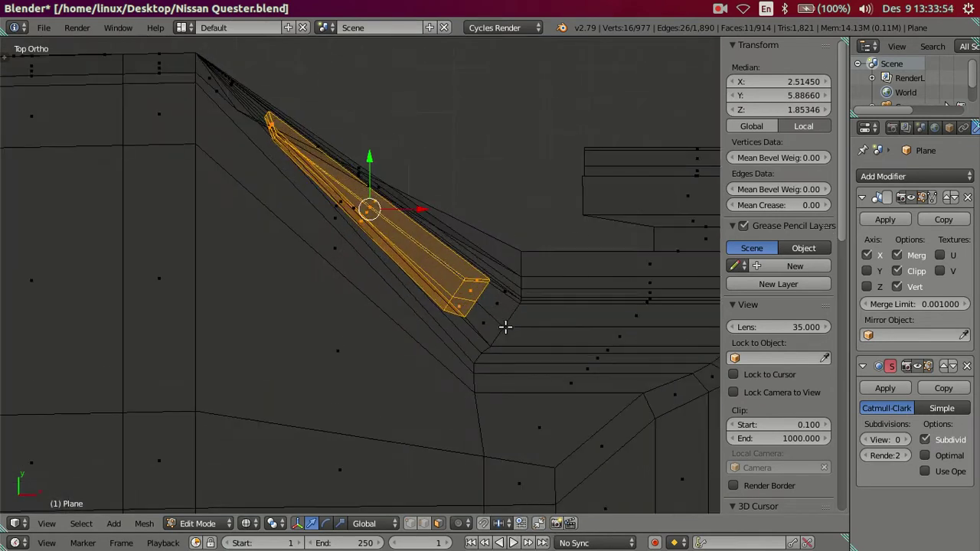
pyautogui.press('g')
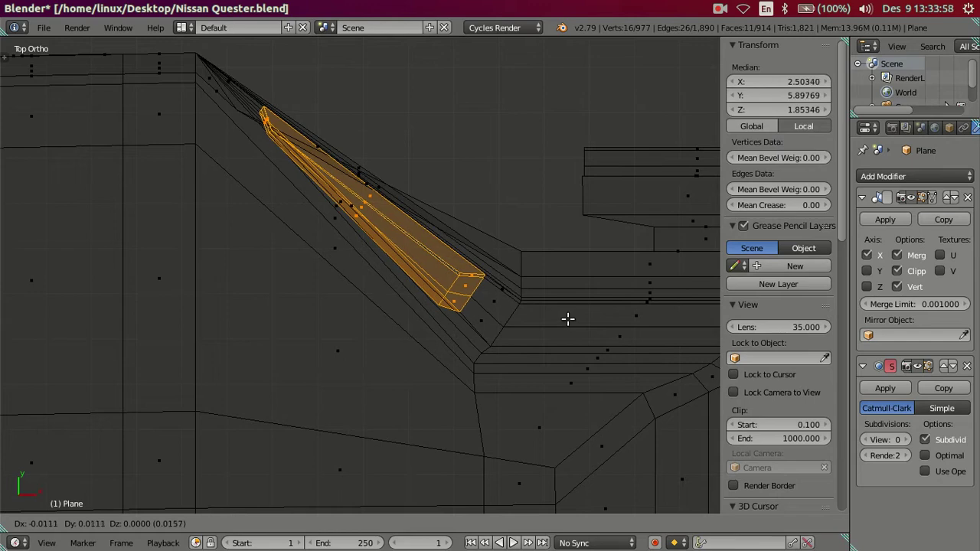
pyautogui.click(567, 319)
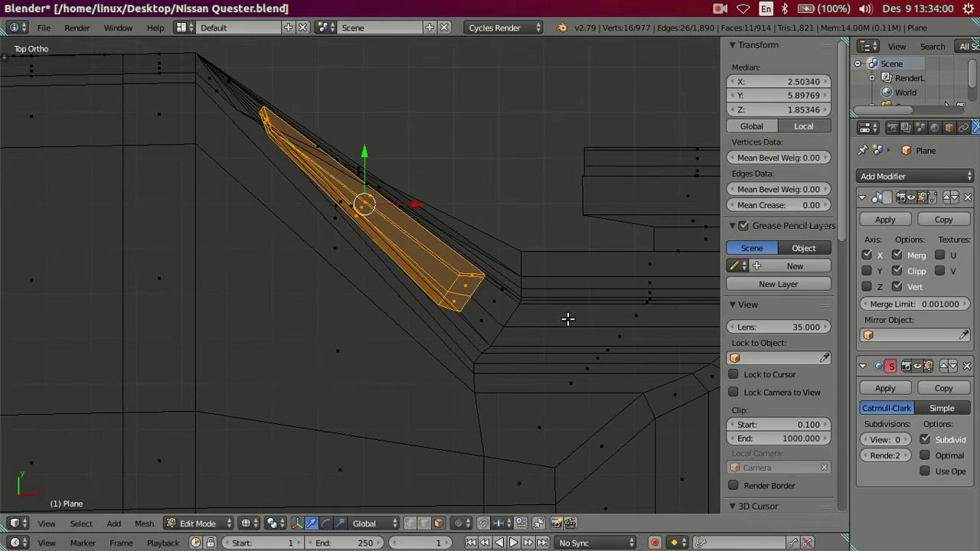
pyautogui.press('z')
# - Review the smoothed cab and window recess in Object Mode from several angles
pyautogui.moveTo(567, 319); pyautogui.dragTo(267, 202, button='middle')
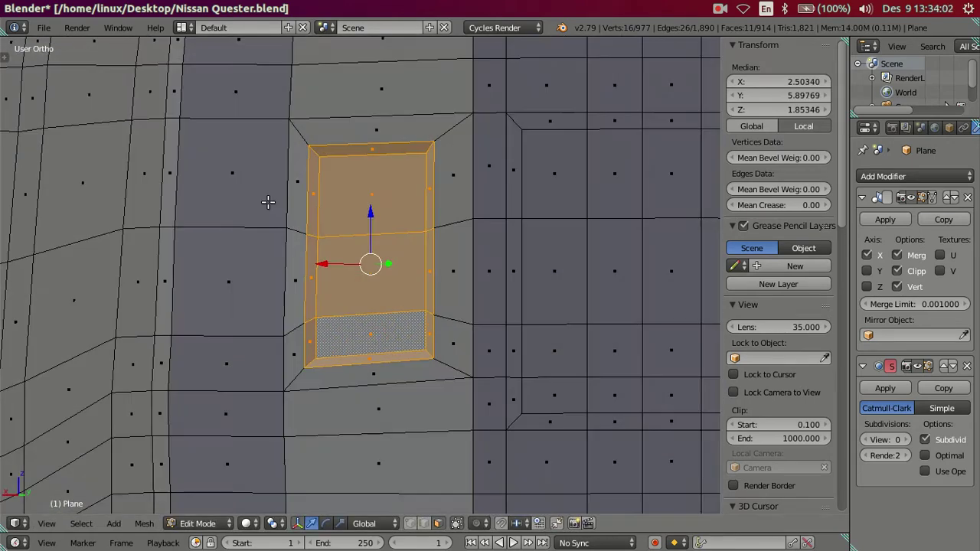
pyautogui.press('Tab')
pyautogui.moveTo(302, 265); pyautogui.dragTo(240, 243, button='middle')
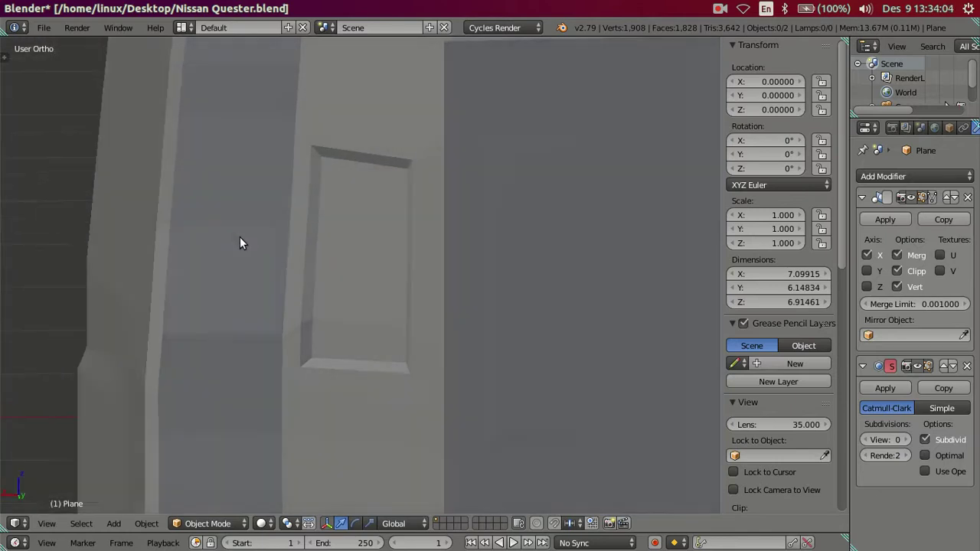
pyautogui.scroll(-4, 240, 243)
pyautogui.moveTo(329, 215); pyautogui.dragTo(404, 249, button='middle')
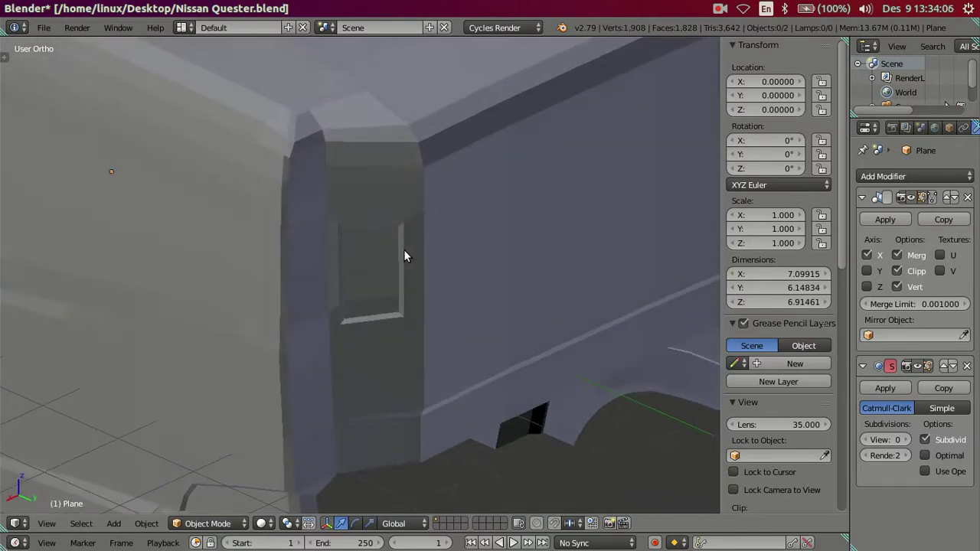
pyautogui.scroll(-4, 404, 249)
pyautogui.moveTo(474, 279)
pyautogui.mouseDown(button='middle')
pyautogui.moveTo(479, 315)
pyautogui.moveTo(302, 234)
pyautogui.moveTo(313, 301)
pyautogui.moveTo(487, 281)
pyautogui.moveTo(496, 306)
pyautogui.moveTo(428, 282)
pyautogui.moveTo(380, 337)
pyautogui.mouseUp(button='middle')
# - Re-enter Edit Mode, clear the selection and face the side window straight on
pyautogui.press('Tab')
pyautogui.press('a')
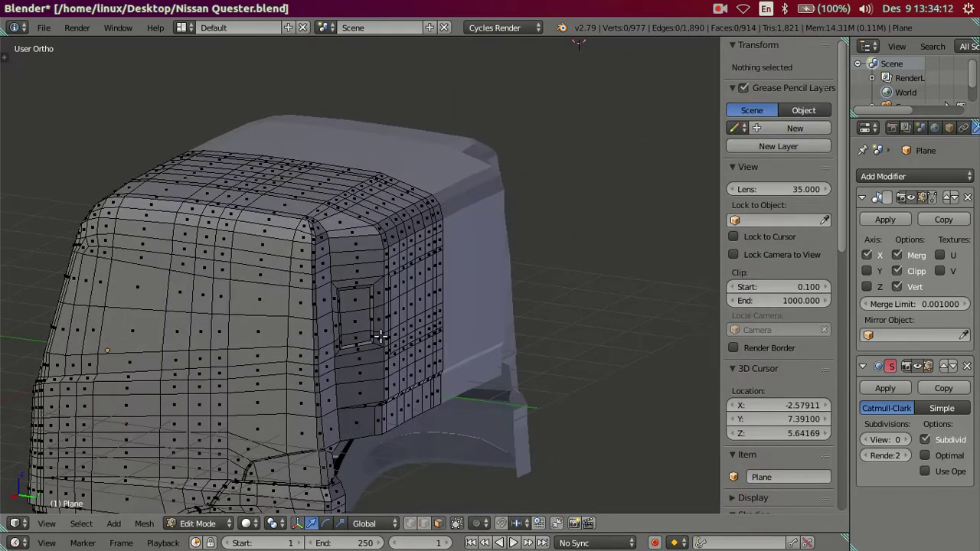
pyautogui.scroll(3, 380, 337)
pyautogui.scroll(2, 306, 301)
pyautogui.moveTo(306, 301)
pyautogui.mouseDown(button='middle')
pyautogui.moveTo(270, 239)
pyautogui.moveTo(288, 242)
pyautogui.moveTo(307, 267)
pyautogui.moveTo(281, 268)
pyautogui.mouseUp(button='middle')
pyautogui.scroll(2, 271, 240)
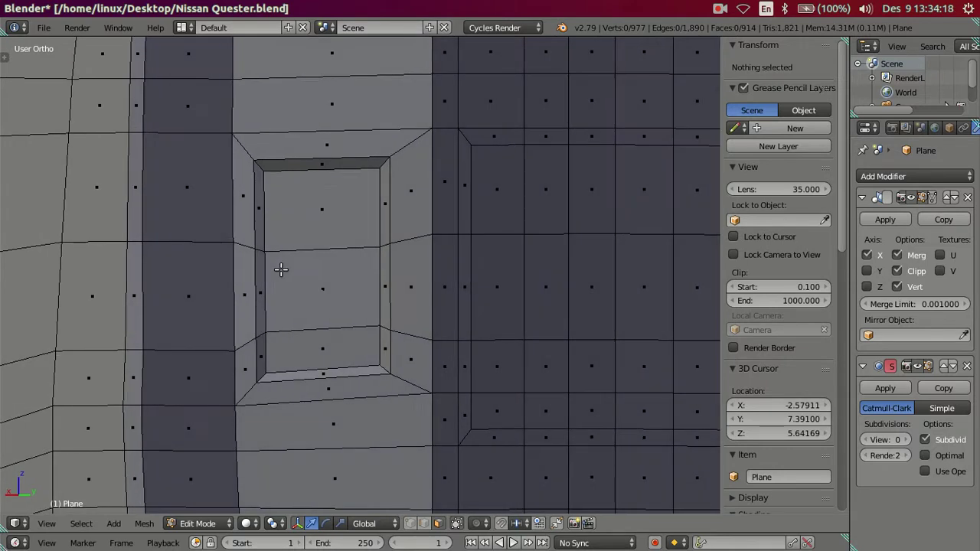
# - Select the recess's upper inner face and compare it against the truck reference photo
pyautogui.rightClick(317, 226)
pyautogui.moveTo(317, 227); pyautogui.dragTo(361, 255, button='middle')
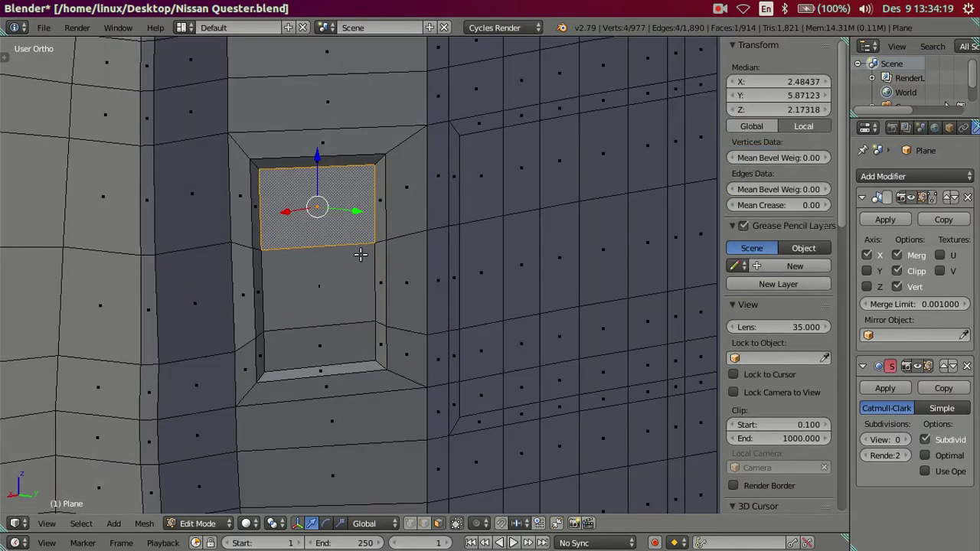
pyautogui.click(12, 292)
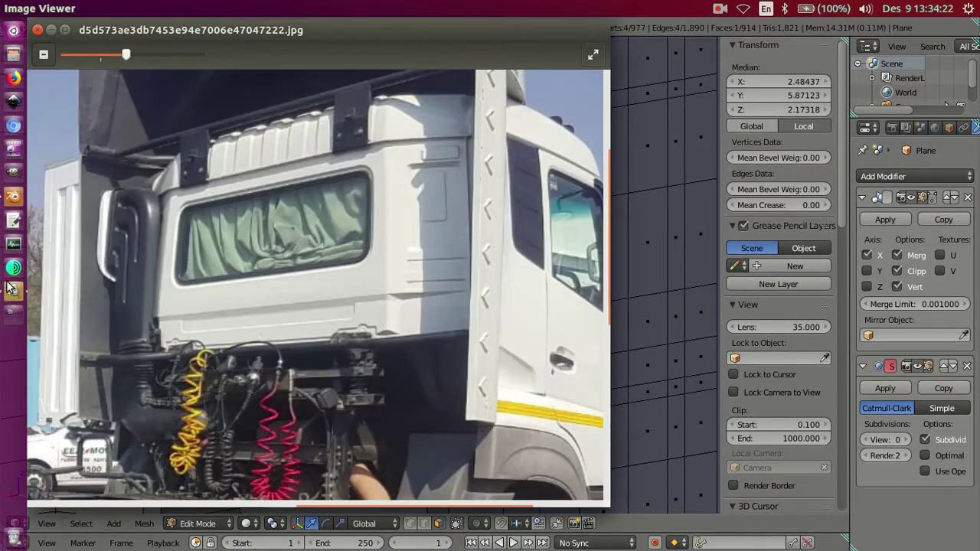
pyautogui.moveTo(315, 284)
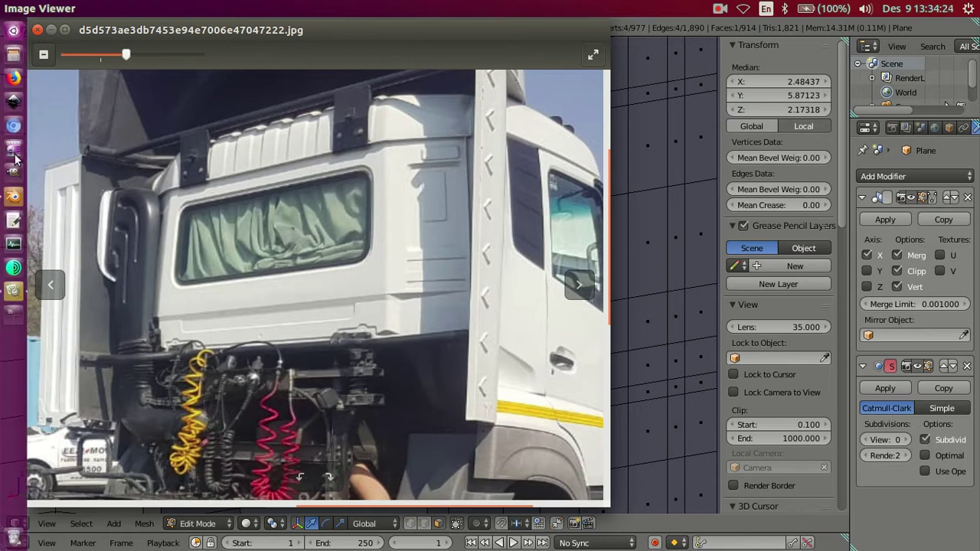
pyautogui.click(12, 197)
# - Inset the upper and lower side-window faces to form an inner ring
pyautogui.keyDown('shift'); pyautogui.rightClick(314, 263); pyautogui.keyUp('shift')
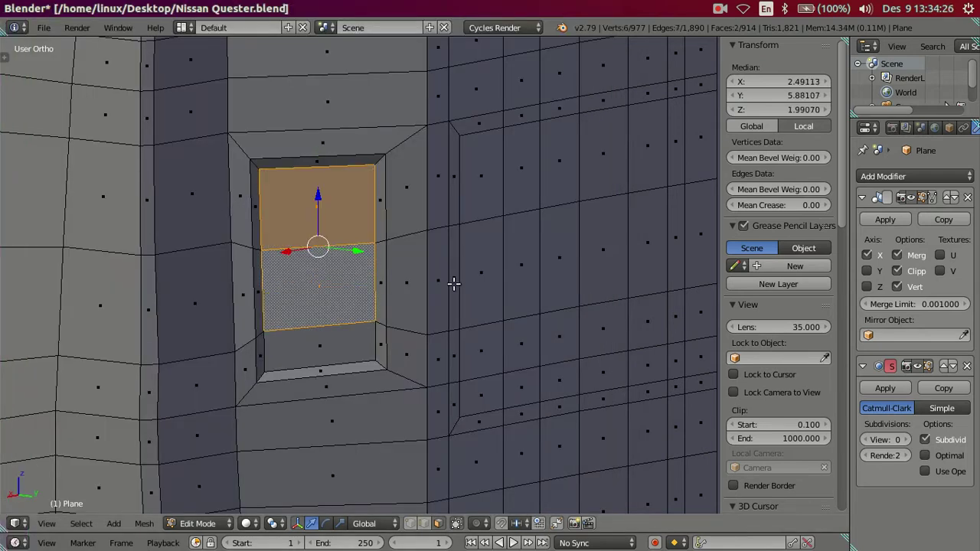
pyautogui.moveTo(470, 271); pyautogui.dragTo(498, 271, button='middle')
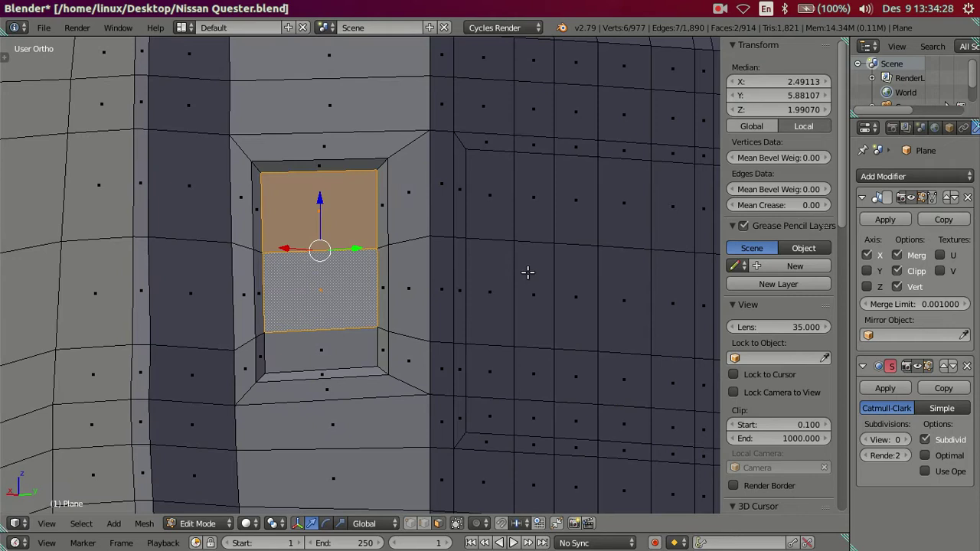
pyautogui.press('e')
pyautogui.press('s')
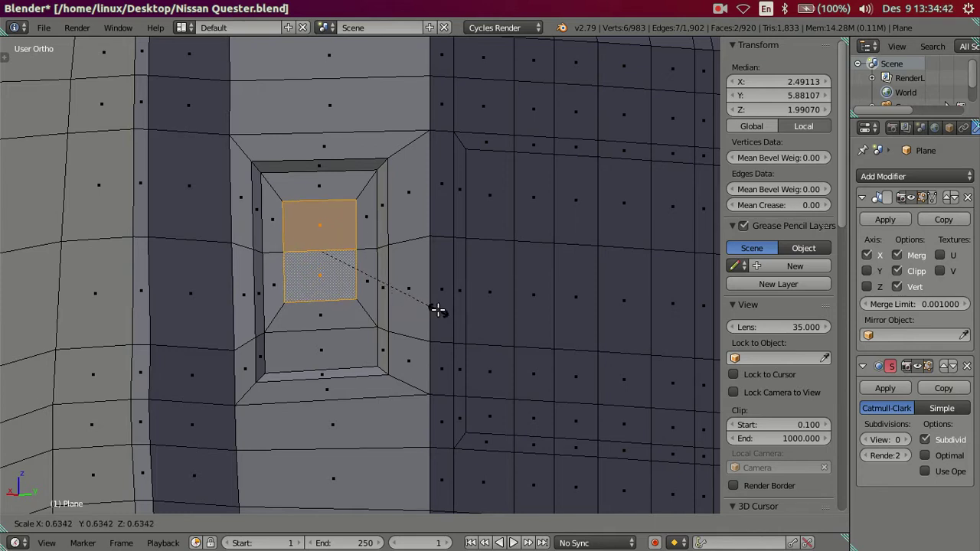
pyautogui.click(436, 309)
pyautogui.scroll(2, 429, 305)
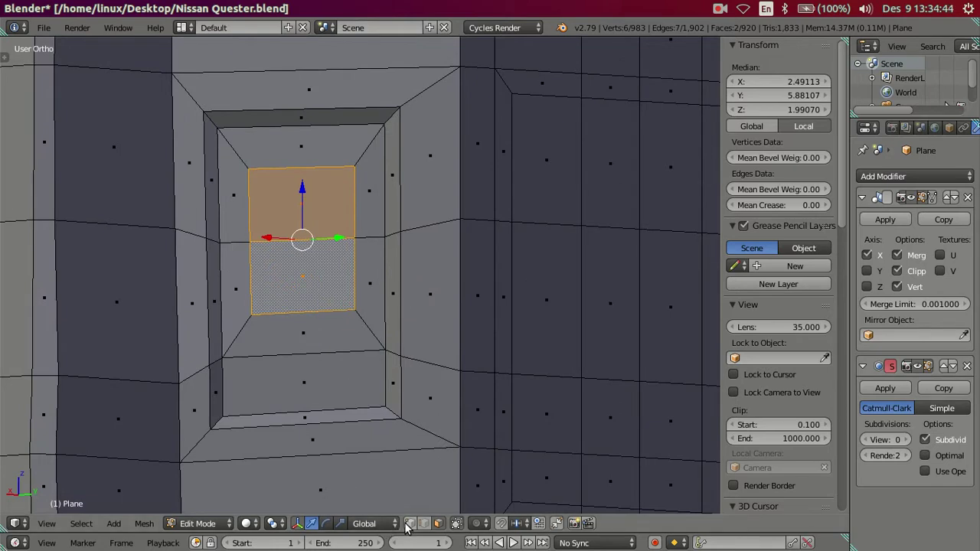
# - Scale the top inner edge of the inset to half width (0.5)
pyautogui.press('x')
pyautogui.click(253, 173)
pyautogui.rightClick(249, 166)
pyautogui.keyDown('shift'); pyautogui.rightClick(354, 165); pyautogui.keyUp('shift')
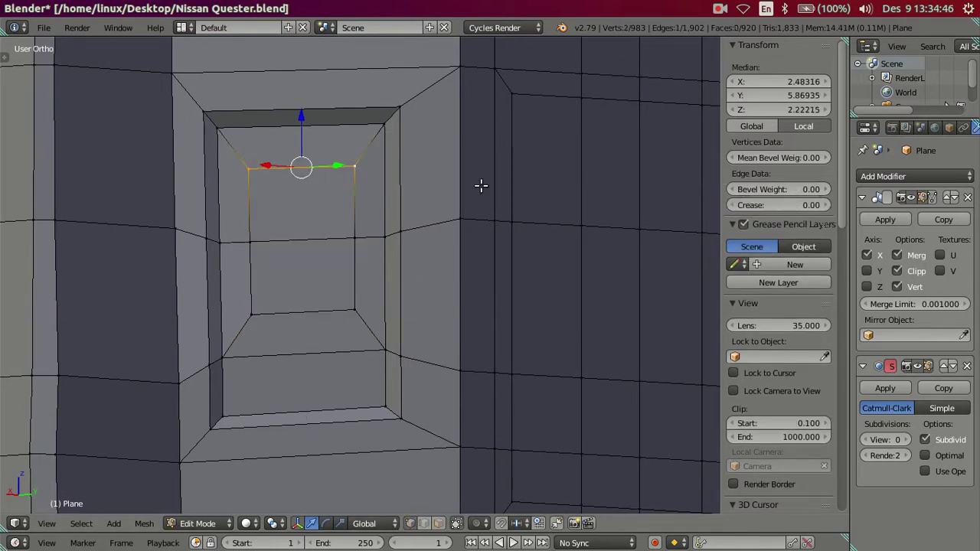
pyautogui.write('s.')
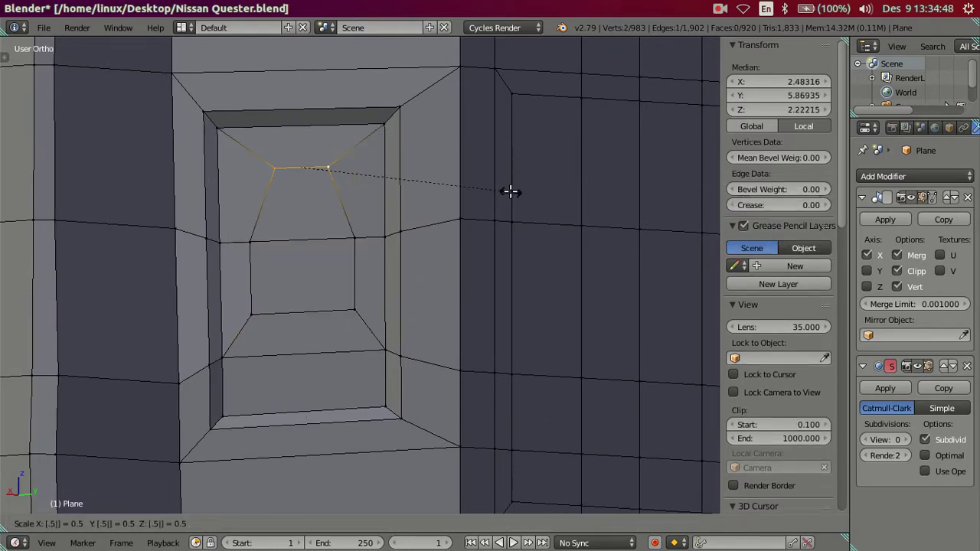
pyautogui.press('Return')
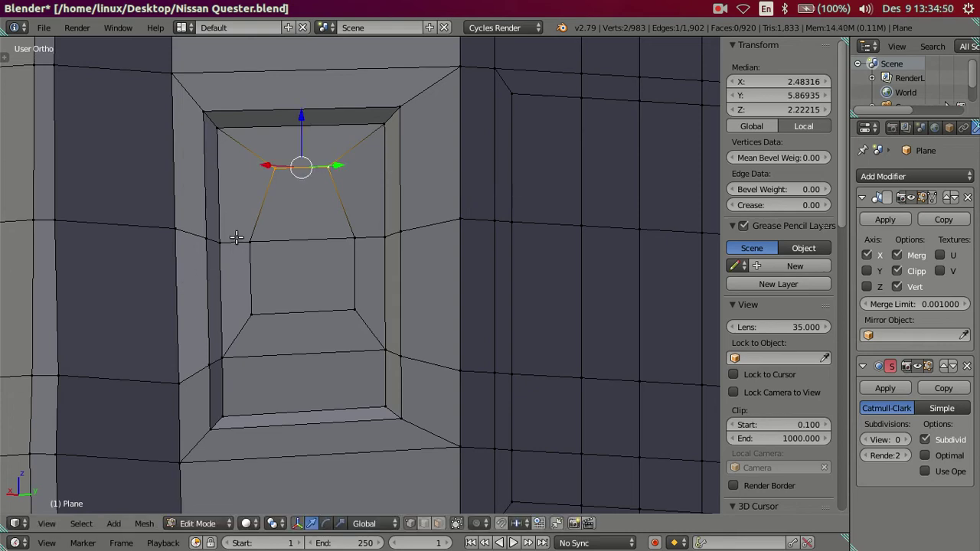
pyautogui.moveTo(236, 237); pyautogui.dragTo(360, 233, button='right')
pyautogui.press('Escape')
# - Scale the middle and lower inner edges to half width (0.5) too
pyautogui.keyDown('shift'); pyautogui.rightClick(356, 238); pyautogui.keyUp('shift')
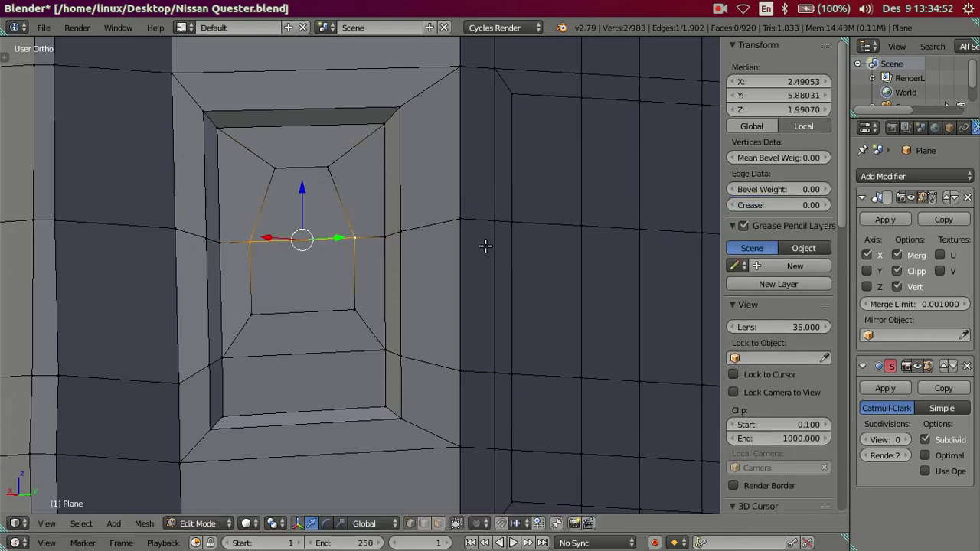
pyautogui.press('s')
pyautogui.press('Return')
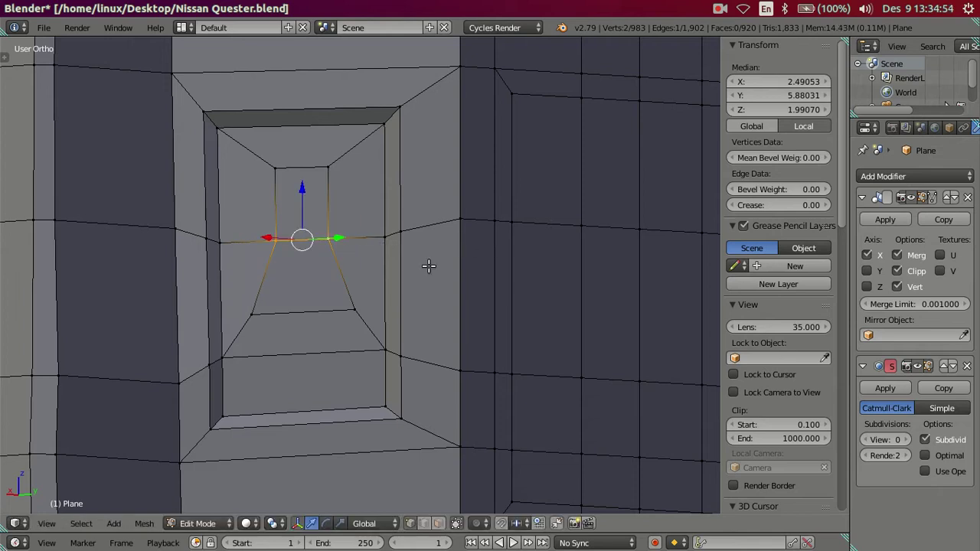
pyautogui.rightClick(264, 313)
pyautogui.keyDown('shift'); pyautogui.rightClick(337, 307); pyautogui.keyUp('shift')
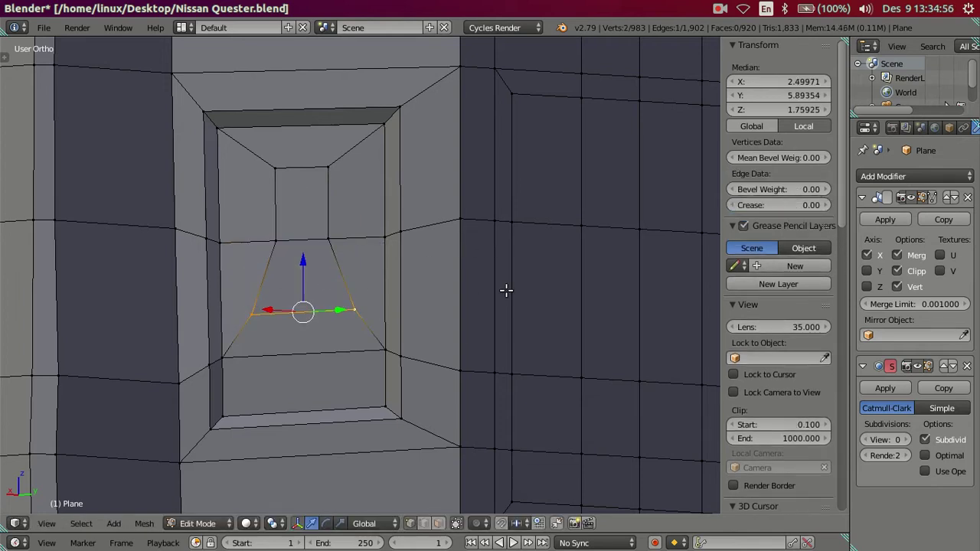
pyautogui.write('s.')
pyautogui.press('Return')
pyautogui.scroll(-2, 502, 280)
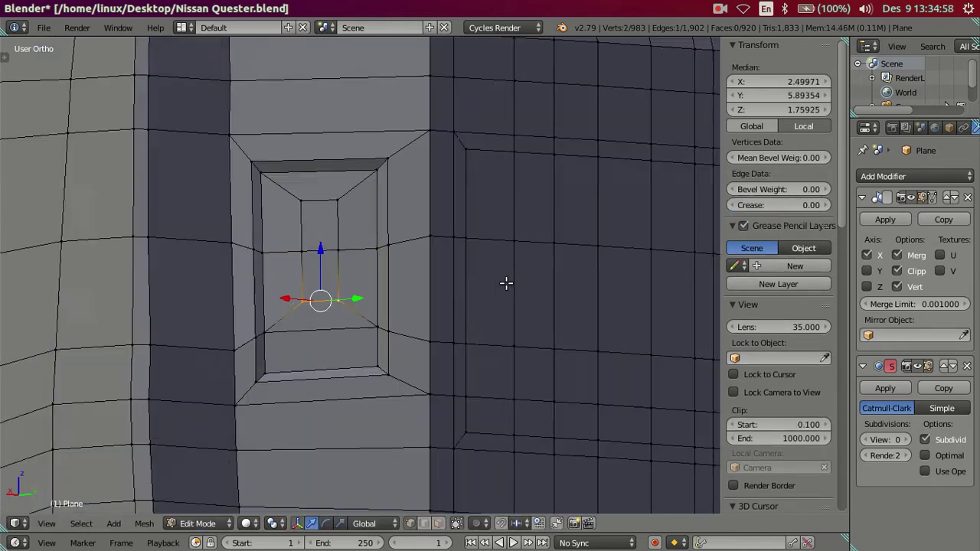
pyautogui.scroll(-3, 502, 277)
pyautogui.press('Tab')
# - Select the door window face and the face above it in Edit Mode
pyautogui.moveTo(470, 314)
pyautogui.mouseDown(button='middle')
pyautogui.moveTo(409, 319)
pyautogui.moveTo(431, 360)
pyautogui.mouseUp(button='middle')
pyautogui.scroll(4, 372, 295)
pyautogui.press('Tab')
pyautogui.scroll(2, 341, 251)
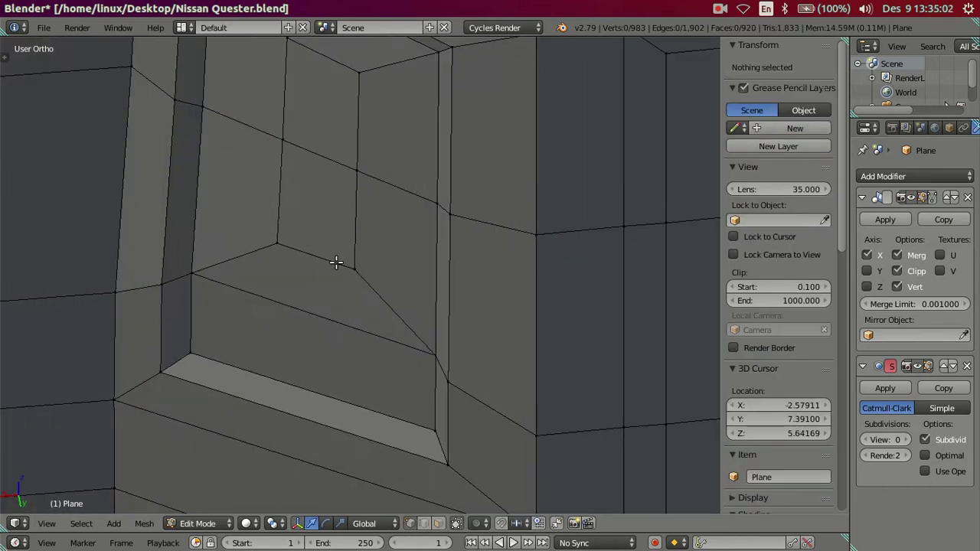
pyautogui.rightClick(355, 268)
pyautogui.keyDown('shift'); pyautogui.rightClick(277, 243); pyautogui.keyUp('shift')
pyautogui.keyDown('shift'); pyautogui.rightClick(283, 142); pyautogui.keyUp('shift')
pyautogui.keyDown('shift'); pyautogui.rightClick(358, 167); pyautogui.keyUp('shift')
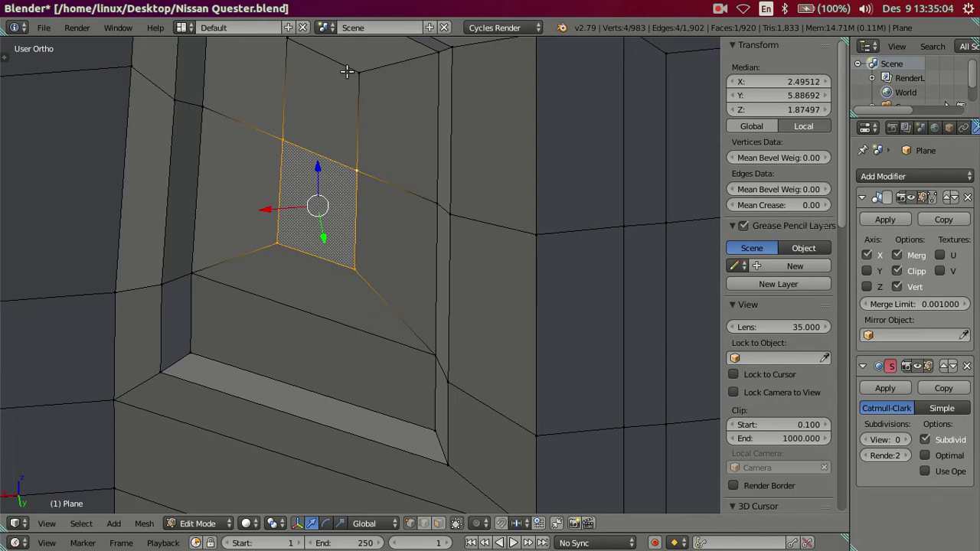
pyautogui.keyDown('shift'); pyautogui.rightClick(295, 49); pyautogui.keyUp('shift')
pyautogui.scroll(-2, 390, 291)
pyautogui.moveTo(390, 290)
pyautogui.mouseDown(button='middle')
pyautogui.moveTo(367, 298)
pyautogui.moveTo(373, 287)
pyautogui.mouseUp(button='middle')
pyautogui.scroll(2, 378, 280)
# - Extrude the two window faces outward along their normal, with the upper face active
pyautogui.press('e')
pyautogui.rightClick(377, 276)
pyautogui.keyDown('shift'); pyautogui.rightClick(390, 237); pyautogui.keyUp('shift')
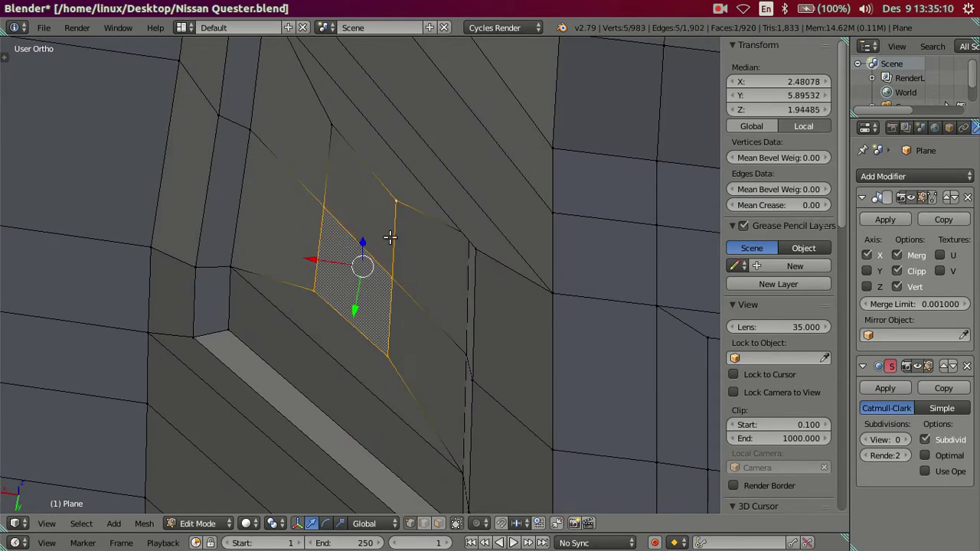
pyautogui.keyDown('shift'); pyautogui.rightClick(314, 121); pyautogui.keyUp('shift')
pyautogui.press('e')
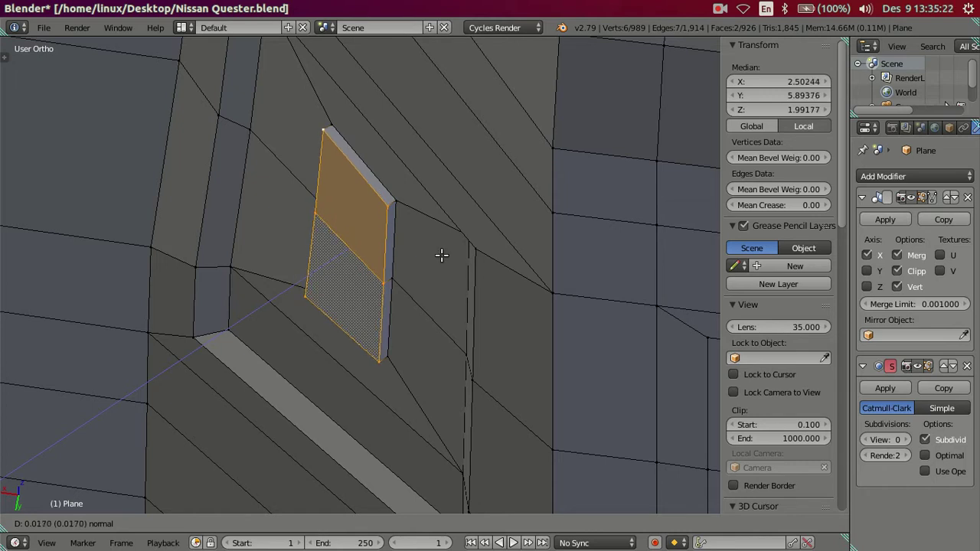
pyautogui.click(442, 255)
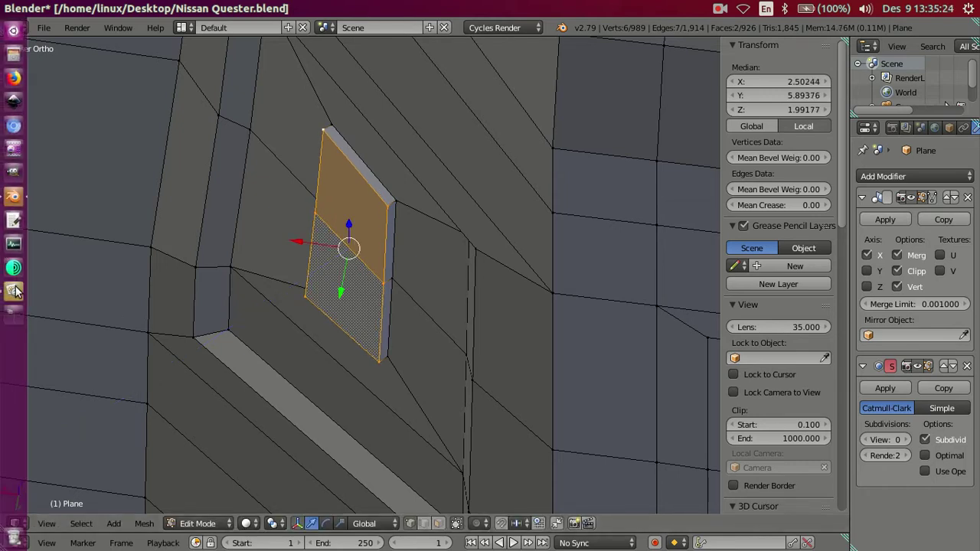
# - Check the truck reference photo, then scale the inset faces down to about 0.94
pyautogui.click(14, 291)
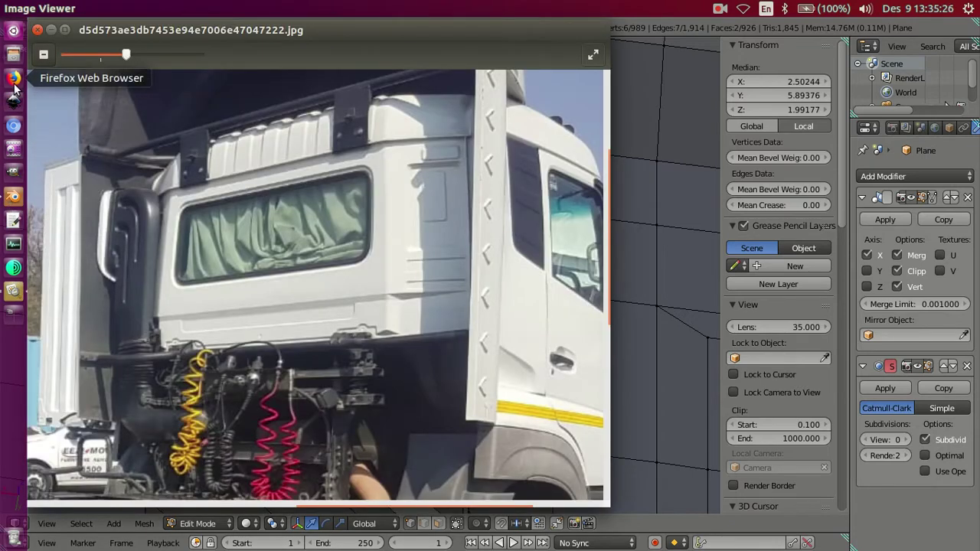
pyautogui.click(13, 196)
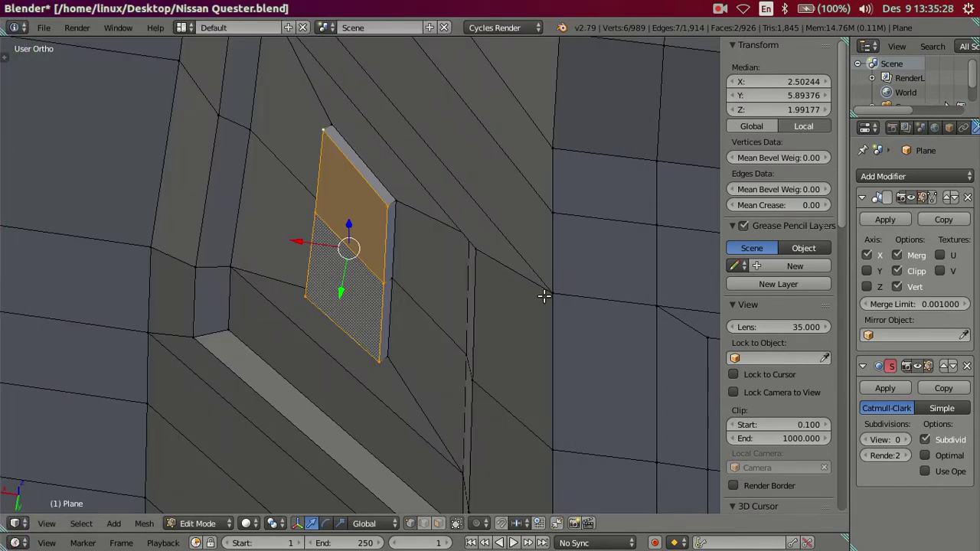
pyautogui.press('s')
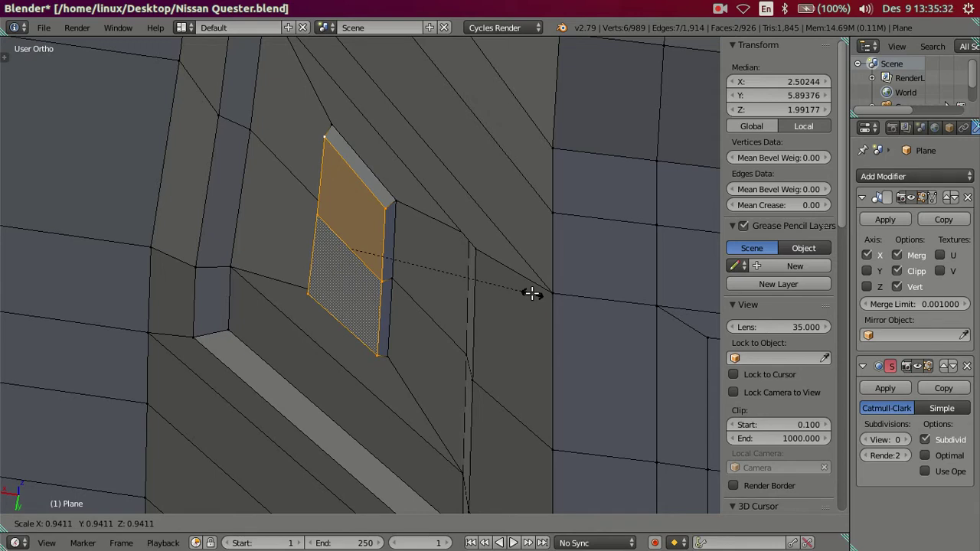
pyautogui.click(532, 293)
pyautogui.moveTo(525, 291)
pyautogui.mouseDown(button='middle')
pyautogui.moveTo(485, 179)
pyautogui.moveTo(406, 211)
pyautogui.moveTo(460, 327)
pyautogui.moveTo(512, 310)
pyautogui.moveTo(452, 278)
pyautogui.moveTo(362, 283)
pyautogui.moveTo(469, 249)
pyautogui.moveTo(322, 268)
pyautogui.moveTo(350, 300)
pyautogui.moveTo(265, 268)
pyautogui.mouseUp(button='middle')
# - Frame the window recess in a zoomed Back Ortho view in Edit Mode
pyautogui.press('Tab')
pyautogui.scroll(-5, 475, 191)
pyautogui.scroll(2, 265, 274)
pyautogui.scroll(2, 264, 300)
pyautogui.scroll(2, 322, 291)
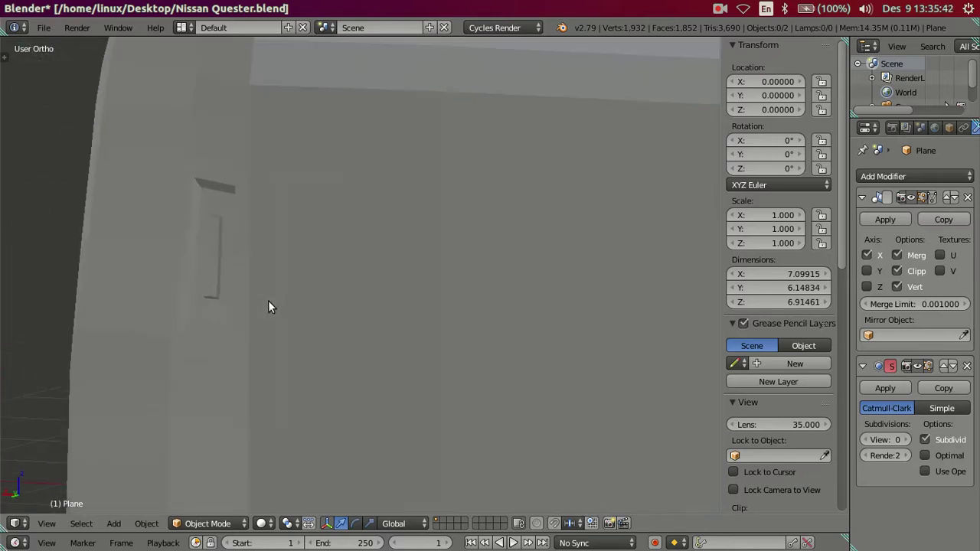
pyautogui.press('Tab')
pyautogui.moveTo(249, 307)
pyautogui.mouseDown(button='middle')
pyautogui.moveTo(287, 299)
pyautogui.moveTo(341, 324)
pyautogui.moveTo(363, 313)
pyautogui.mouseUp(button='middle')
pyautogui.press('KP_1')
pyautogui.press('ctrl+KP_1')
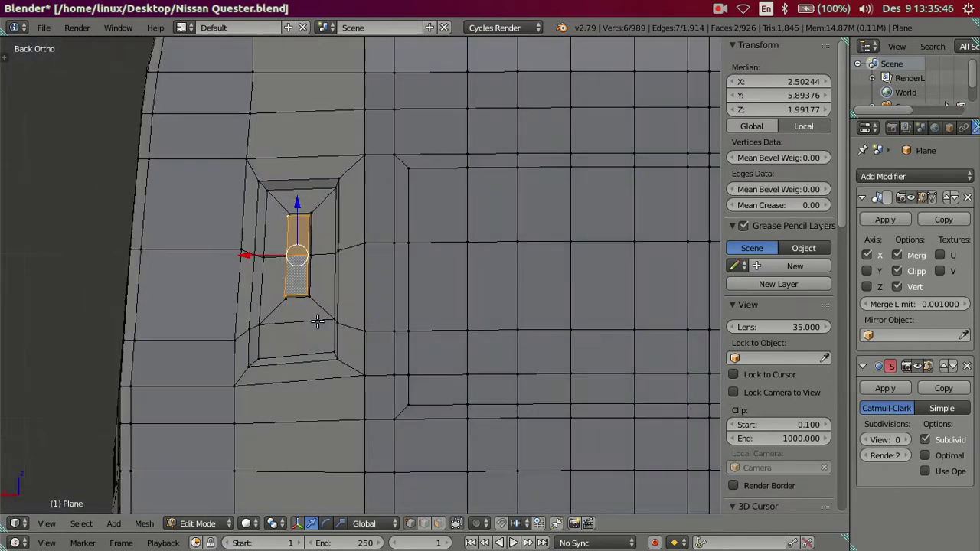
pyautogui.scroll(1, 284, 332)
pyautogui.keyDown('shift'); pyautogui.moveTo(284, 332); pyautogui.dragTo(422, 306, button='middle'); pyautogui.keyUp('shift')
pyautogui.scroll(1, 422, 306)
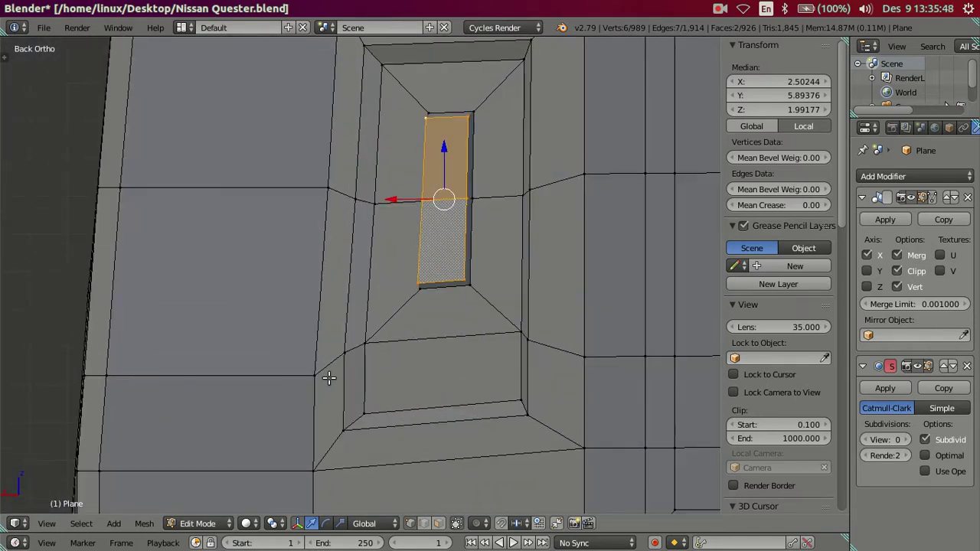
pyautogui.scroll(2, 328, 377)
# - Nudge the recess frame's two corner vertices about 0.0066 along X, then return to Object Mode
pyautogui.rightClick(339, 386)
pyautogui.keyDown('shift'); pyautogui.rightClick(368, 374); pyautogui.keyUp('shift')
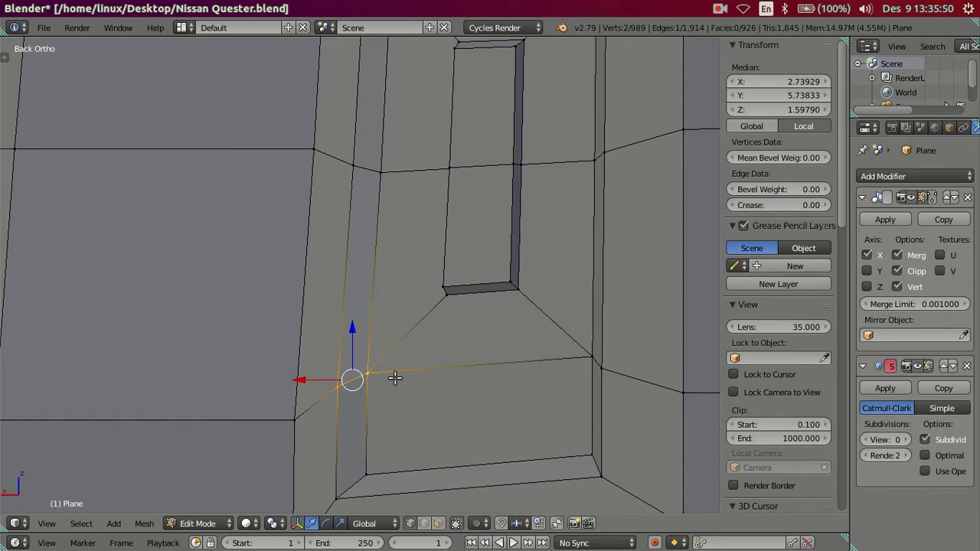
pyautogui.moveTo(309, 378); pyautogui.dragTo(312, 376)
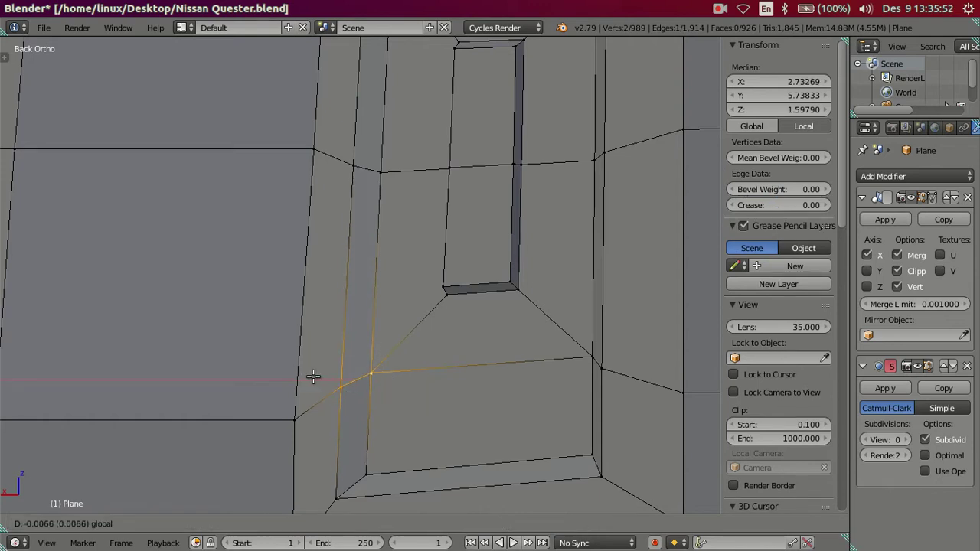
pyautogui.click(313, 376)
pyautogui.scroll(-2, 460, 314)
pyautogui.press('a')
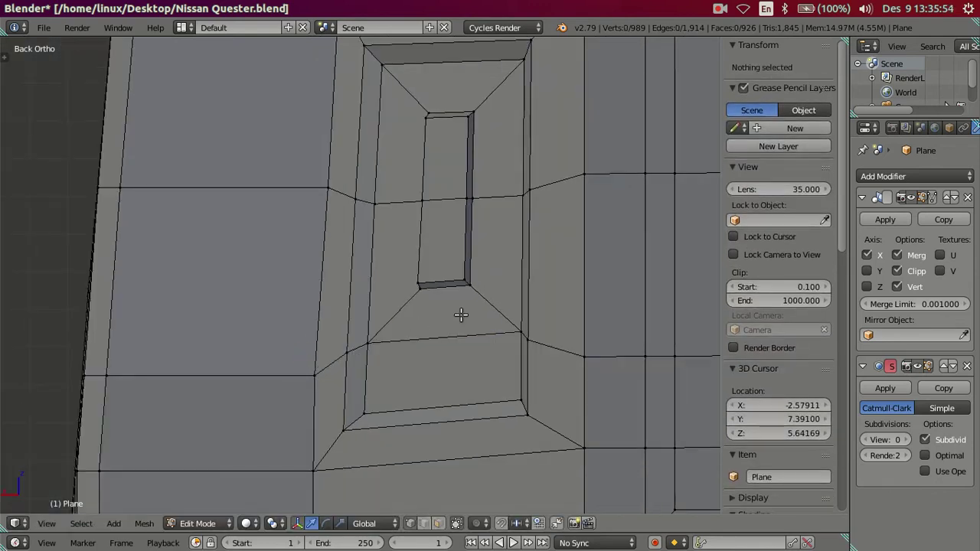
pyautogui.scroll(-2, 461, 314)
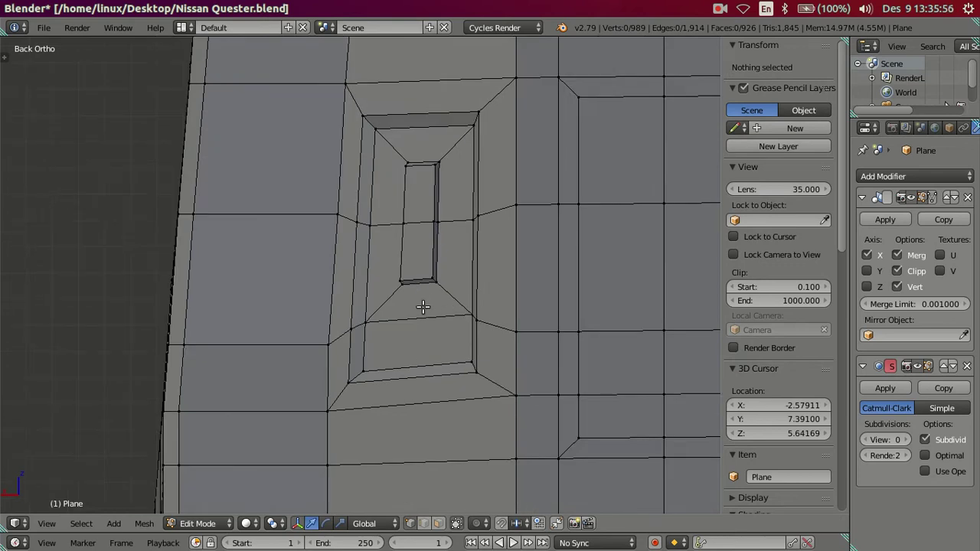
pyautogui.scroll(-2, 403, 288)
pyautogui.press('Tab')
pyautogui.moveTo(498, 339)
pyautogui.mouseDown(button='middle')
pyautogui.moveTo(432, 265)
pyautogui.moveTo(425, 205)
pyautogui.moveTo(363, 260)
pyautogui.moveTo(392, 364)
pyautogui.moveTo(422, 364)
pyautogui.moveTo(431, 320)
pyautogui.mouseUp(button='middle')
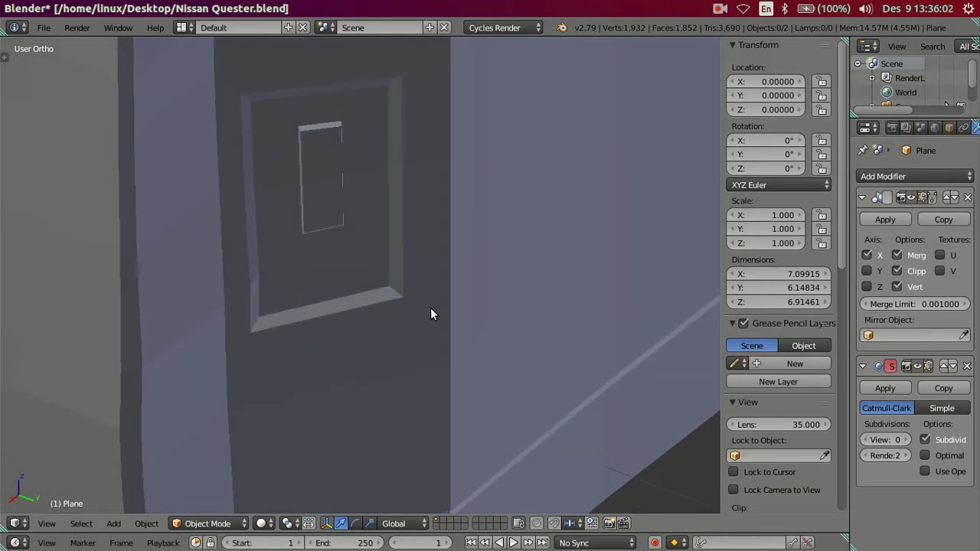
# - Enter Edit Mode in the right side view with wireframe display
pyautogui.press('KP_3')
pyautogui.press('z')
pyautogui.scroll(2, 534, 275)
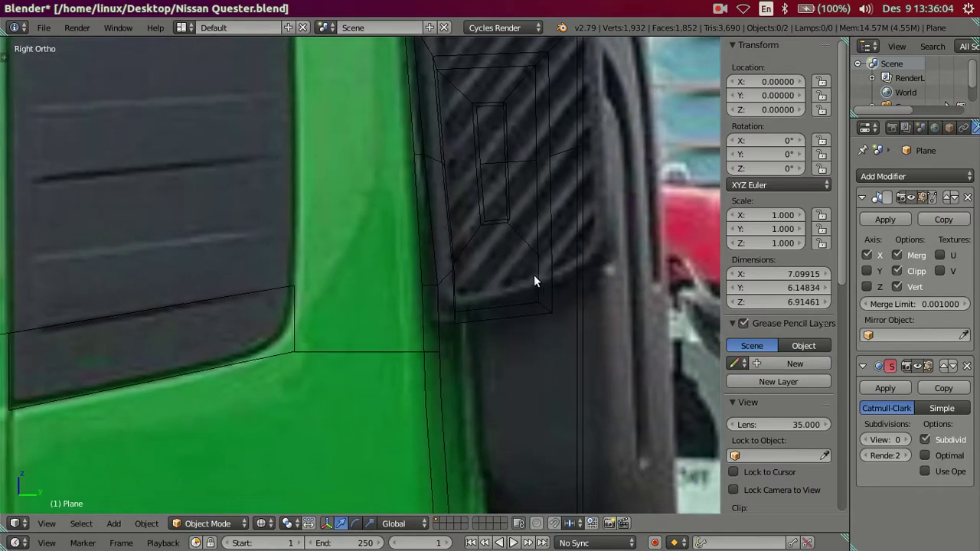
pyautogui.scroll(2, 536, 273)
pyautogui.press('Tab')
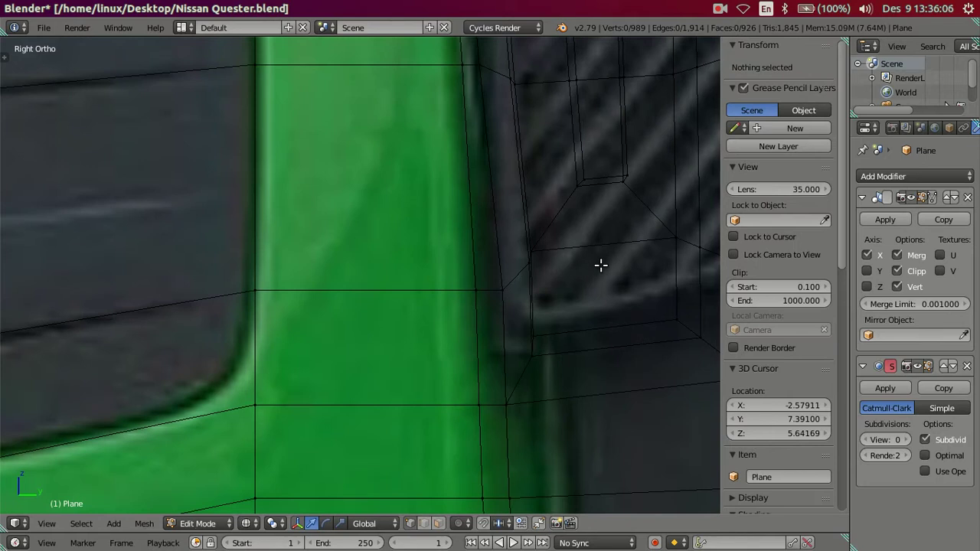
# - Slide the recess's vertical corner edge slightly along Y to match the photo
pyautogui.rightClick(600, 265)
pyautogui.keyDown('shift'); pyautogui.moveTo(601, 265); pyautogui.dragTo(568, 317, button='middle'); pyautogui.keyUp('shift')
pyautogui.scroll(1, 584, 311)
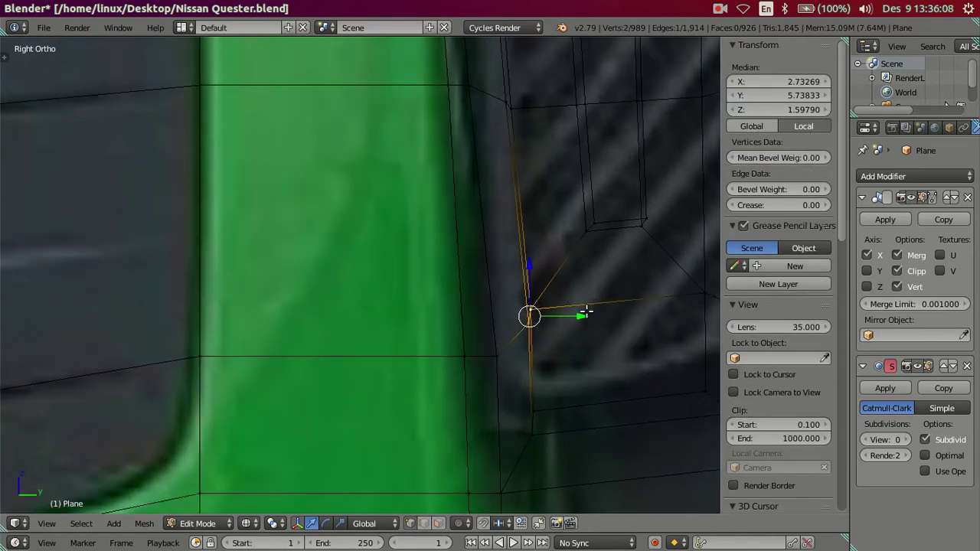
pyautogui.moveTo(584, 317); pyautogui.dragTo(581, 319)
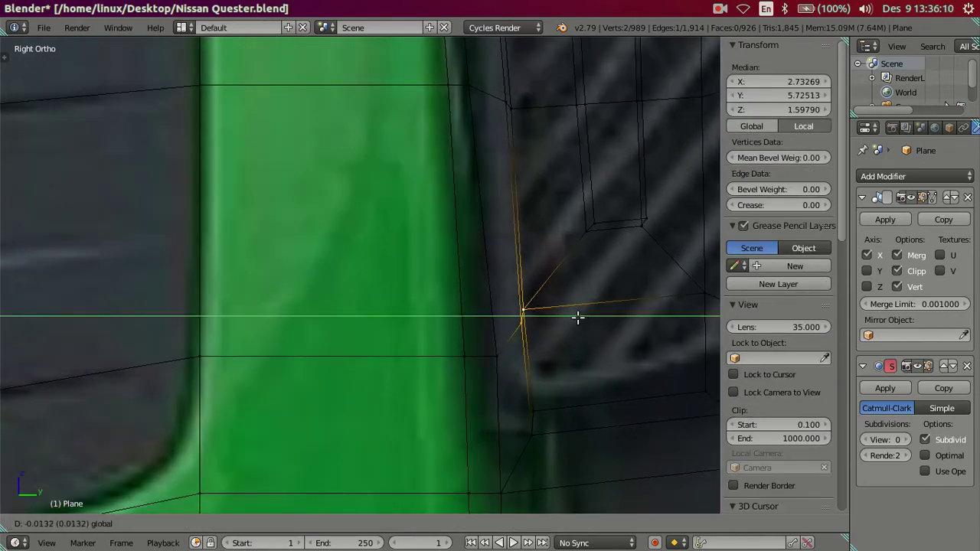
pyautogui.moveTo(578, 317); pyautogui.dragTo(576, 317)
pyautogui.scroll(-1, 574, 317)
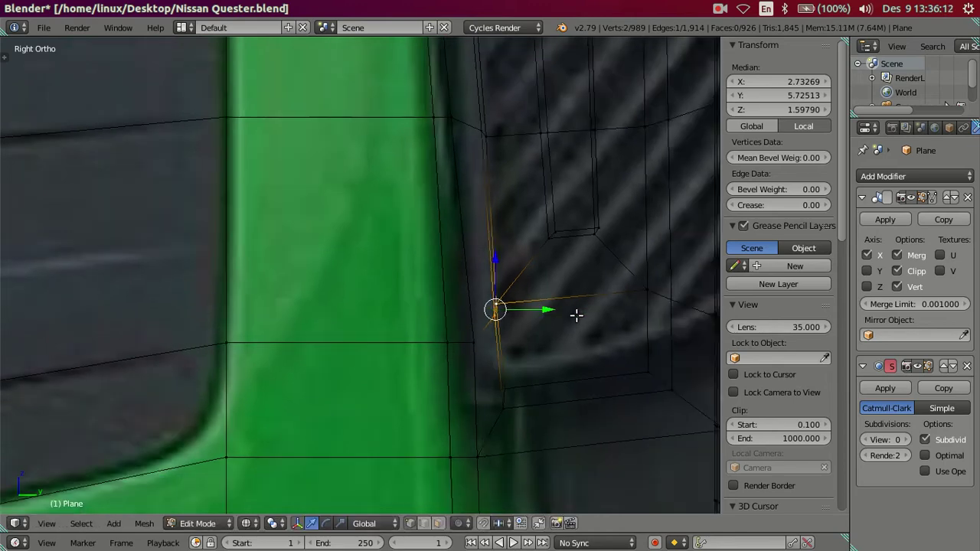
pyautogui.scroll(-2, 574, 310)
pyautogui.press('a')
# - Orbit around the cab side in Object Mode, then re-enter Edit Mode
pyautogui.moveTo(574, 308); pyautogui.dragTo(568, 316, button='middle')
pyautogui.scroll(2, 567, 316)
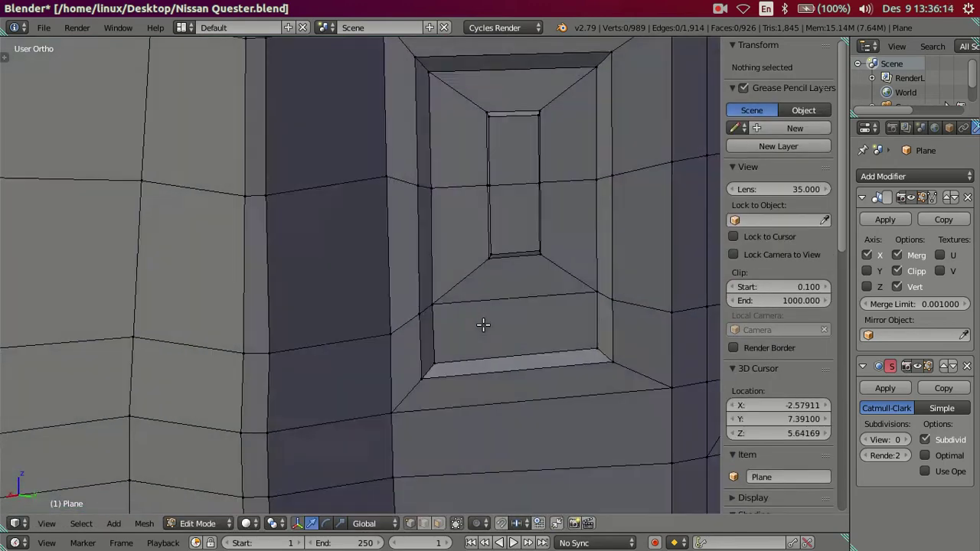
pyautogui.moveTo(480, 323)
pyautogui.mouseDown(button='middle')
pyautogui.moveTo(415, 306)
pyautogui.moveTo(485, 351)
pyautogui.moveTo(533, 342)
pyautogui.mouseUp(button='middle')
pyautogui.press('Tab')
pyautogui.moveTo(567, 315)
pyautogui.mouseDown(button='middle')
pyautogui.moveTo(494, 287)
pyautogui.moveTo(365, 286)
pyautogui.moveTo(403, 271)
pyautogui.moveTo(562, 286)
pyautogui.moveTo(576, 268)
pyautogui.moveTo(451, 279)
pyautogui.moveTo(409, 327)
pyautogui.moveTo(478, 314)
pyautogui.moveTo(199, 346)
pyautogui.moveTo(321, 296)
pyautogui.moveTo(288, 288)
pyautogui.moveTo(273, 298)
pyautogui.moveTo(314, 319)
pyautogui.moveTo(180, 313)
pyautogui.moveTo(224, 322)
pyautogui.moveTo(339, 288)
pyautogui.moveTo(245, 233)
pyautogui.moveTo(194, 221)
pyautogui.moveTo(225, 258)
pyautogui.moveTo(336, 286)
pyautogui.moveTo(503, 271)
pyautogui.moveTo(378, 212)
pyautogui.moveTo(339, 300)
pyautogui.moveTo(335, 276)
pyautogui.moveTo(327, 389)
pyautogui.mouseUp(button='middle')
pyautogui.press('Tab')
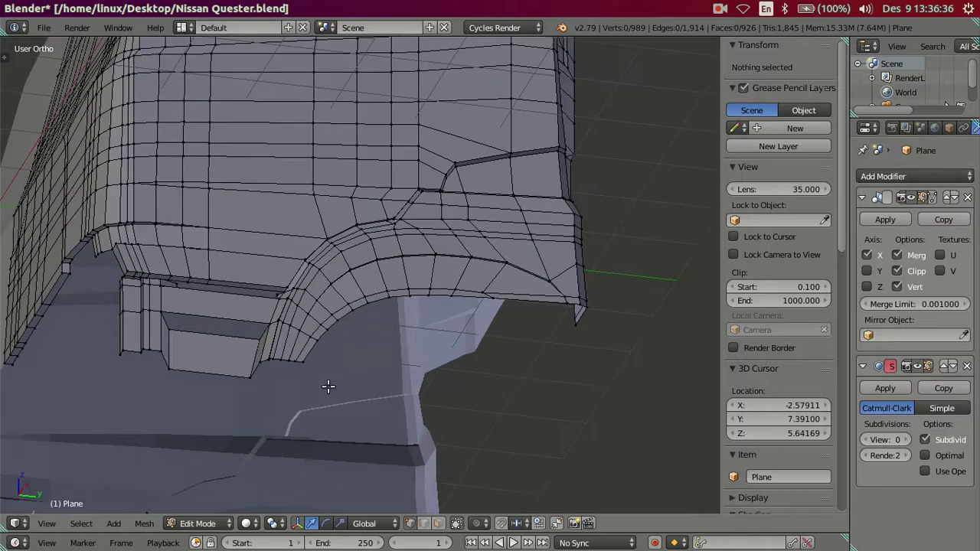
pyautogui.press('KP_3')
pyautogui.press('z')
pyautogui.scroll(2, 360, 368)
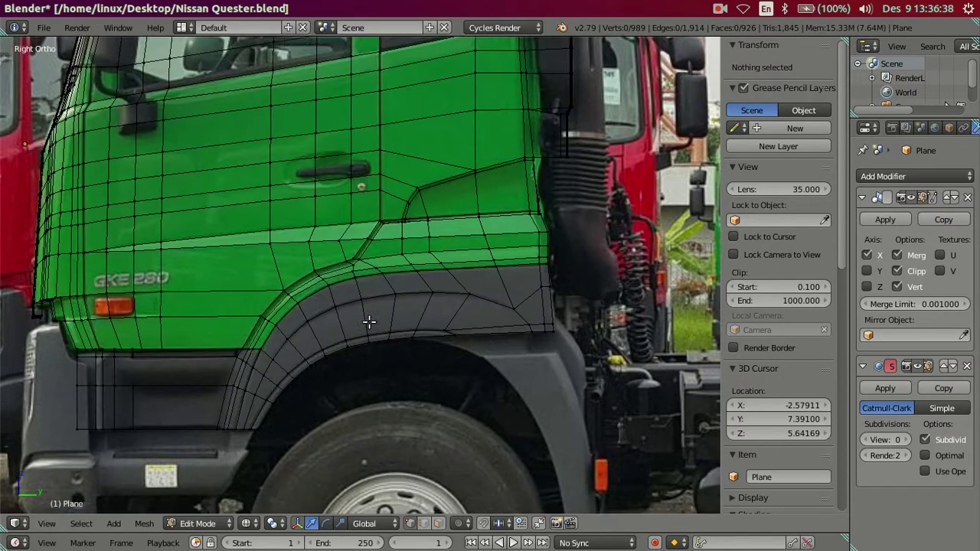
pyautogui.scroll(2, 344, 352)
pyautogui.scroll(2, 335, 344)
pyautogui.press('Tab')
pyautogui.rightClick(294, 326)
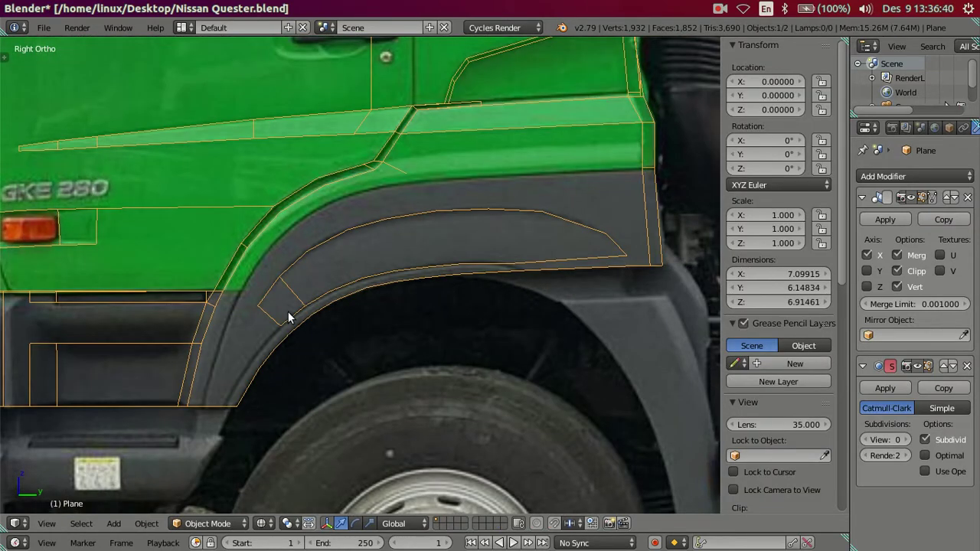
pyautogui.press('g')
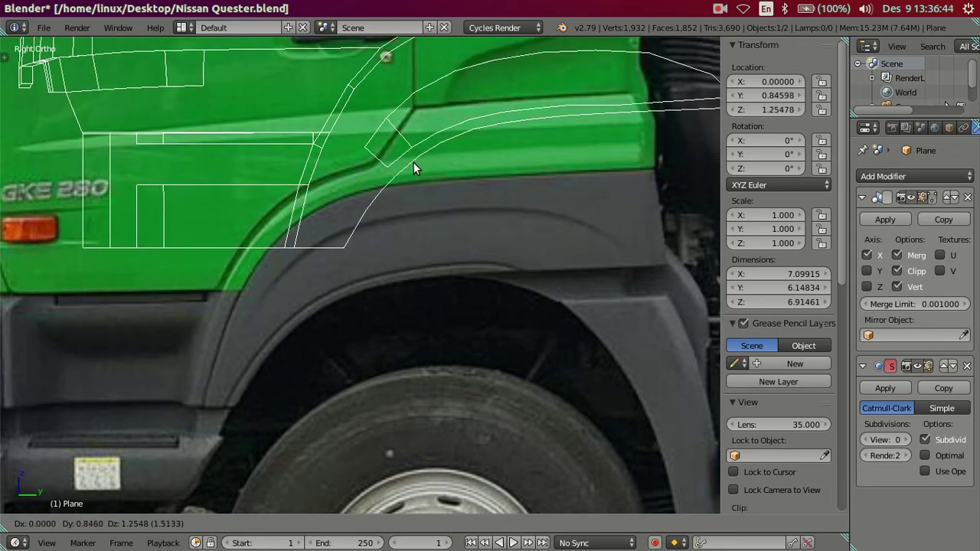
pyautogui.rightClick(414, 160)
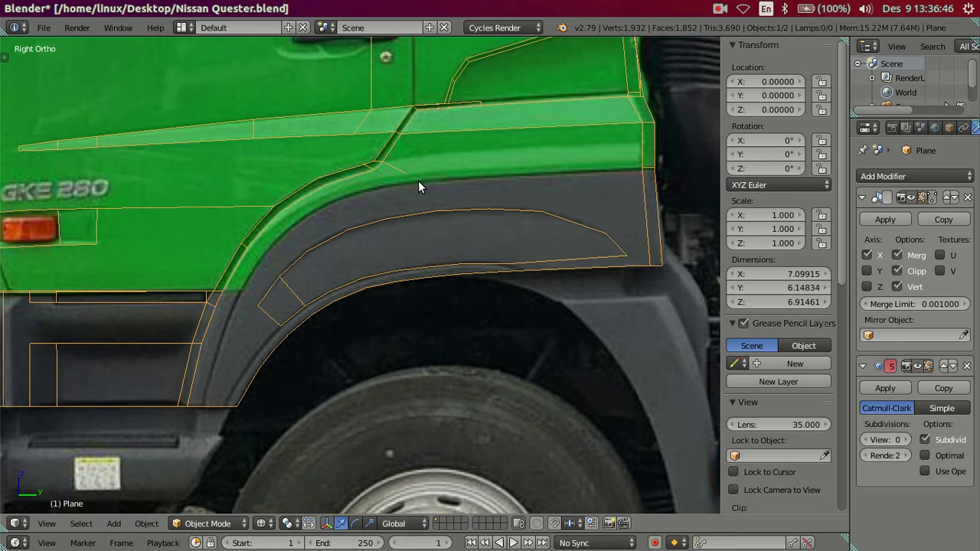
# - Select the vertices along the rear wheel-arch panel's lower edge
pyautogui.press('Tab')
pyautogui.moveTo(475, 227)
pyautogui.keyDown('shift'); pyautogui.mouseDown(button='middle')
pyautogui.moveTo(250, 234)
pyautogui.moveTo(280, 288)
pyautogui.mouseUp(button='middle'); pyautogui.keyUp('shift')
pyautogui.rightClick(265, 278)
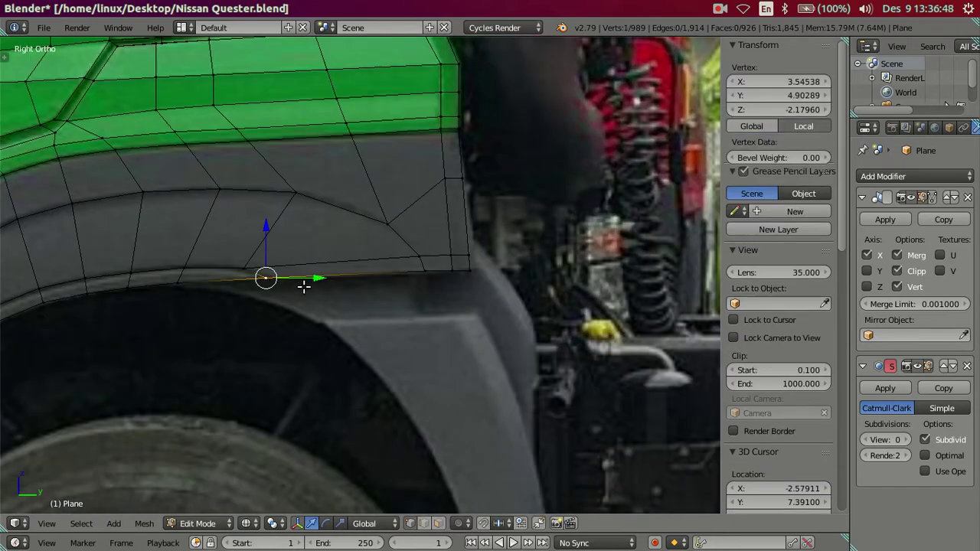
pyautogui.keyDown('shift'); pyautogui.rightClick(422, 276); pyautogui.keyUp('shift')
pyautogui.keyDown('shift'); pyautogui.moveTo(349, 331); pyautogui.dragTo(355, 288, button='middle'); pyautogui.keyUp('shift')
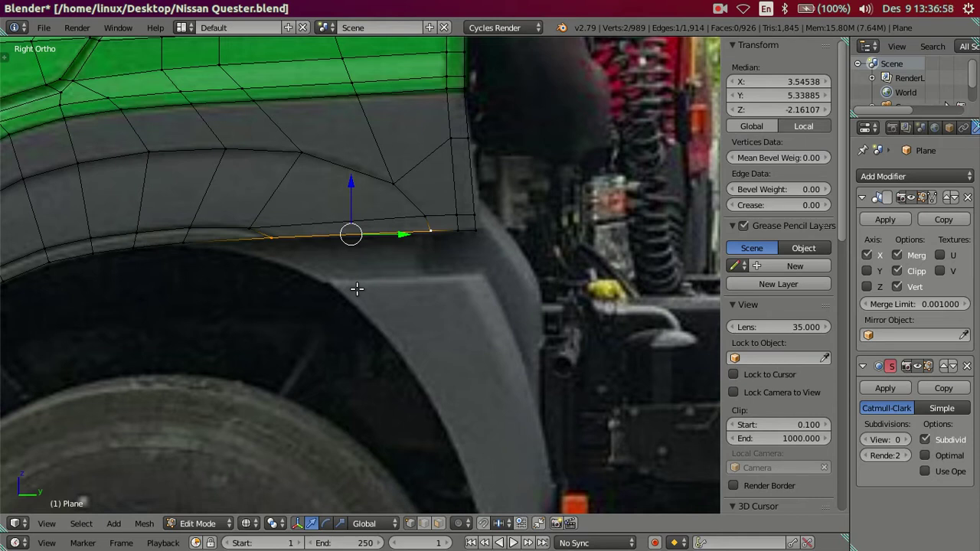
pyautogui.keyDown('shift'); pyautogui.rightClick(204, 245); pyautogui.keyUp('shift')
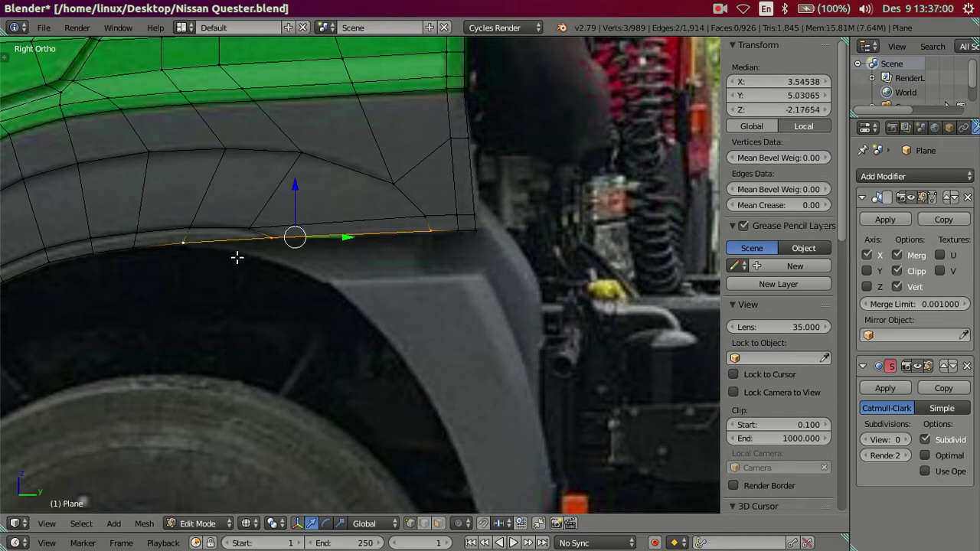
pyautogui.scroll(-1, 329, 264)
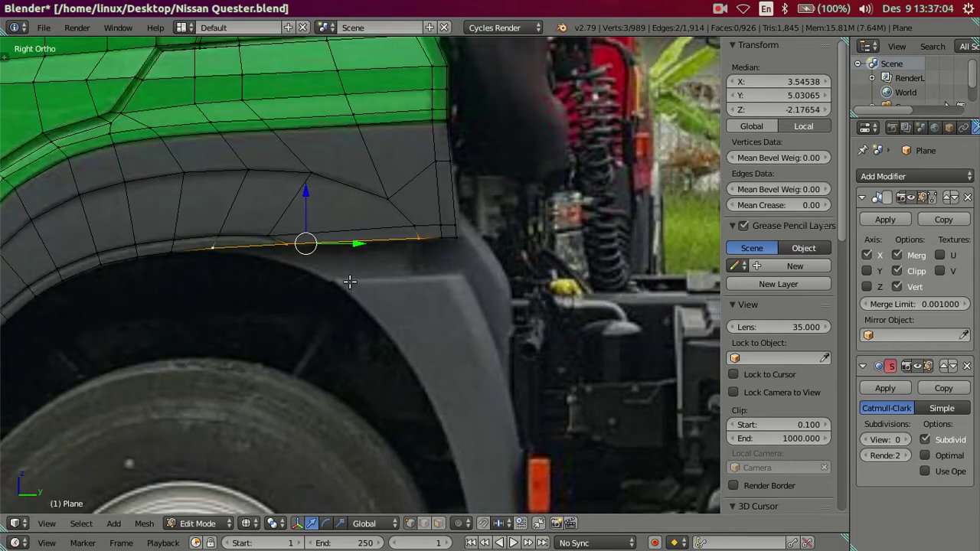
pyautogui.moveTo(378, 273); pyautogui.dragTo(379, 277, button='middle')
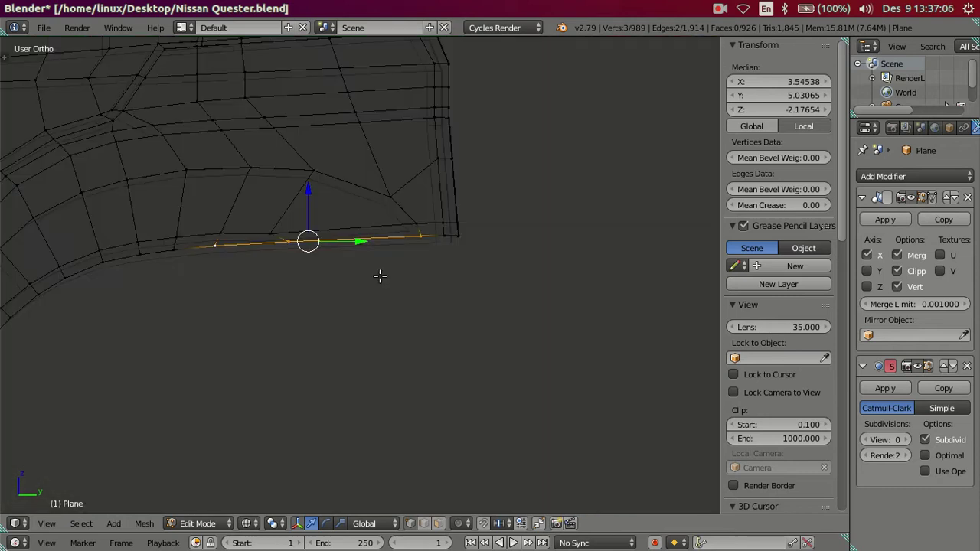
# - Add the last lower-edge segment in side view and extrude the edge along X
pyautogui.press('KP_3')
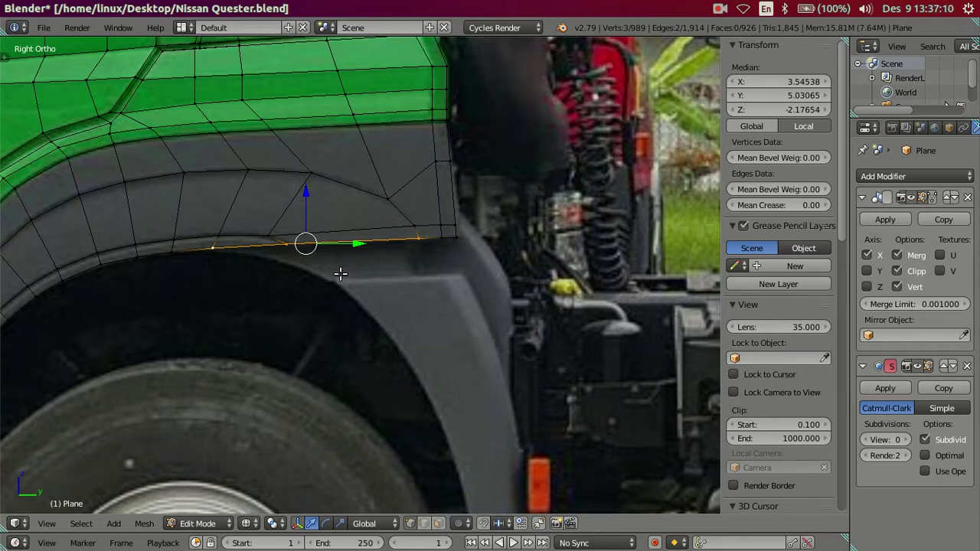
pyautogui.keyDown('shift'); pyautogui.rightClick(172, 251); pyautogui.keyUp('shift')
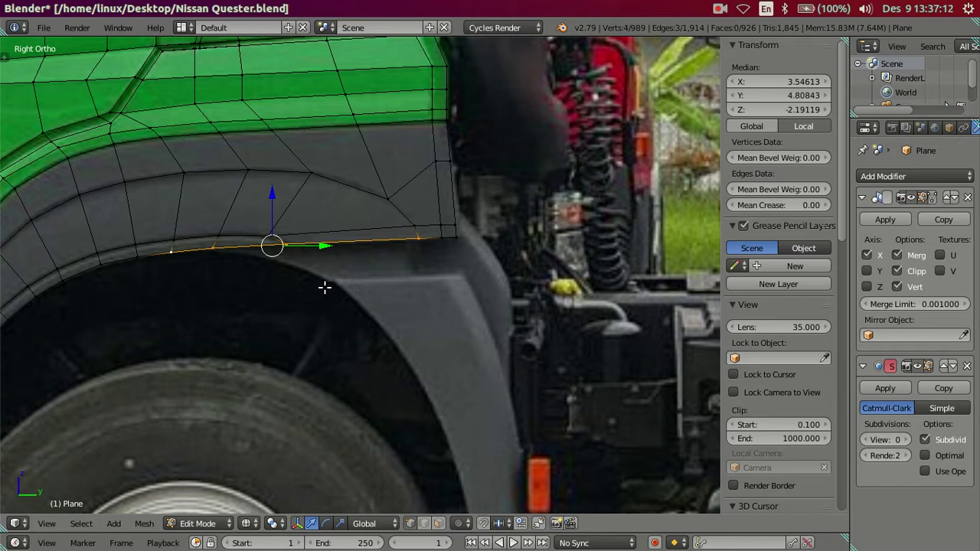
pyautogui.moveTo(327, 284)
pyautogui.mouseDown(button='middle')
pyautogui.moveTo(316, 263)
pyautogui.moveTo(234, 229)
pyautogui.mouseUp(button='middle')
pyautogui.scroll(3, 284, 236)
pyautogui.press('e')
pyautogui.press('x')
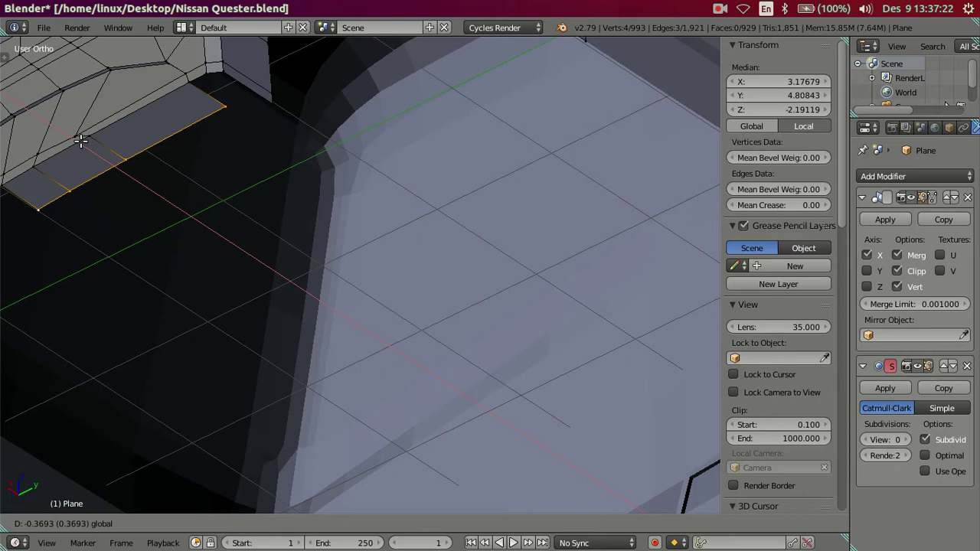
# - Confirm the extruded strip and select the fender's bottom edges in side view
pyautogui.click(80, 140)
pyautogui.moveTo(140, 187); pyautogui.dragTo(192, 204, button='middle')
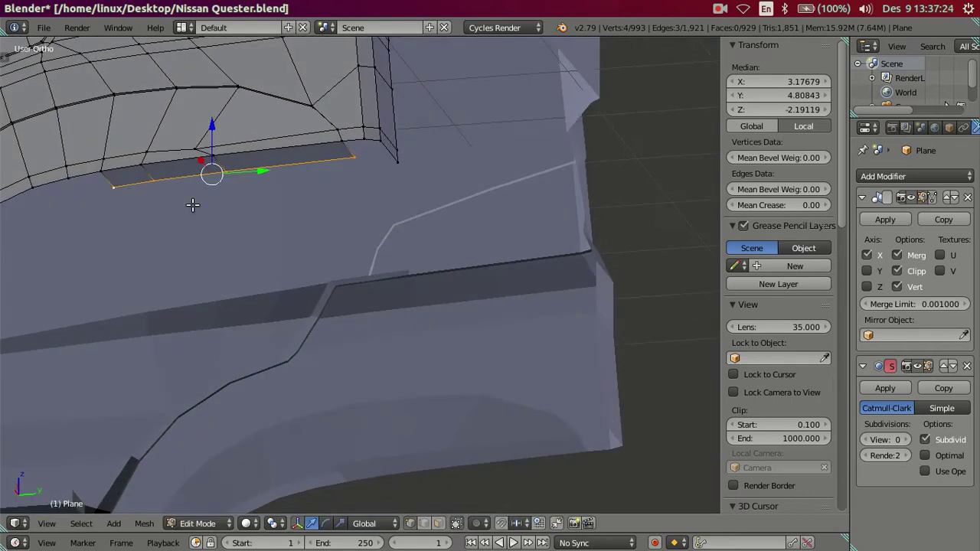
pyautogui.press('KP_3')
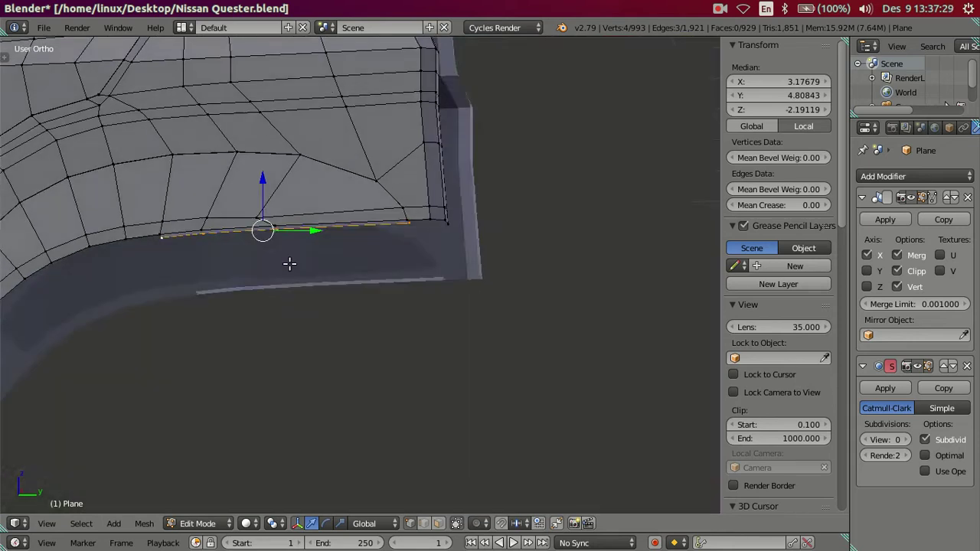
pyautogui.moveTo(318, 293); pyautogui.dragTo(285, 257, button='middle')
pyautogui.keyDown('alt'); pyautogui.rightClick(147, 203); pyautogui.keyUp('alt')
pyautogui.press('KP_3')
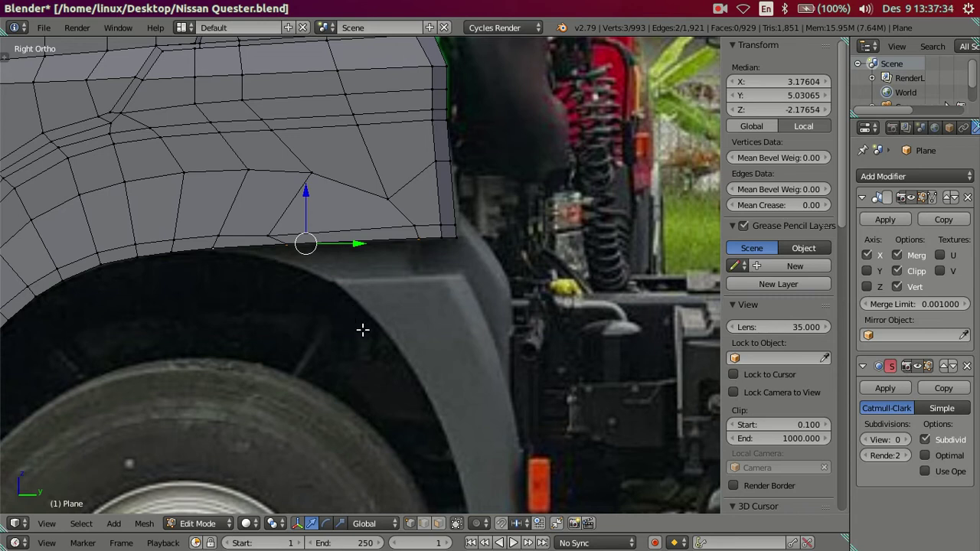
# - Extrude the fender's bottom edges, pulling them down and shifting them along Y
pyautogui.press('e')
pyautogui.rightClick(341, 311)
pyautogui.moveTo(306, 193); pyautogui.dragTo(311, 215)
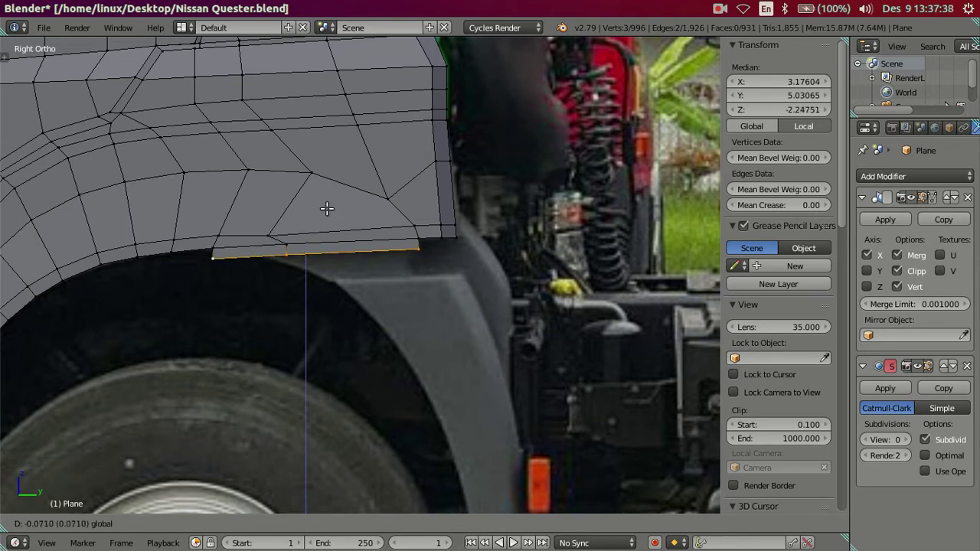
pyautogui.click(330, 221)
pyautogui.press('g')
pyautogui.press('y')
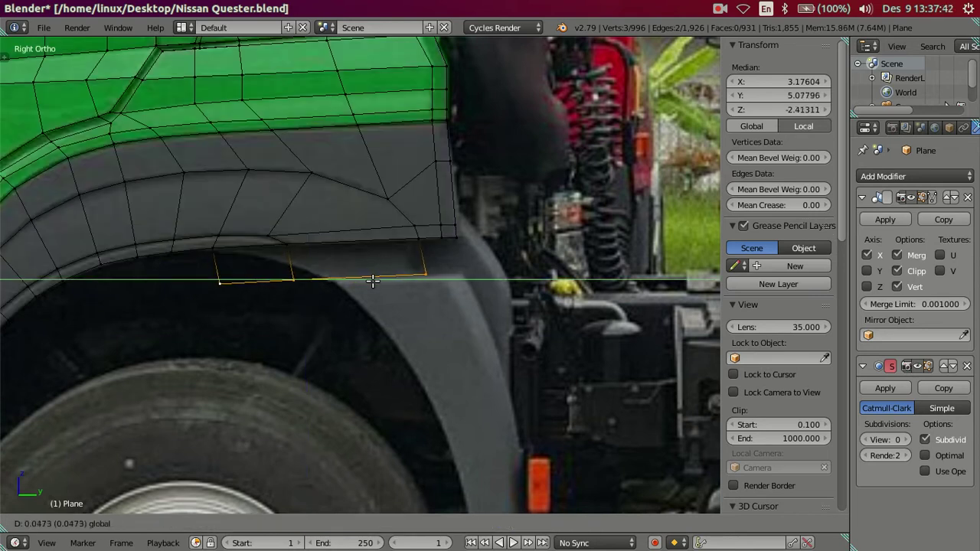
pyautogui.click(373, 281)
pyautogui.scroll(2, 317, 296)
pyautogui.scroll(1, 254, 294)
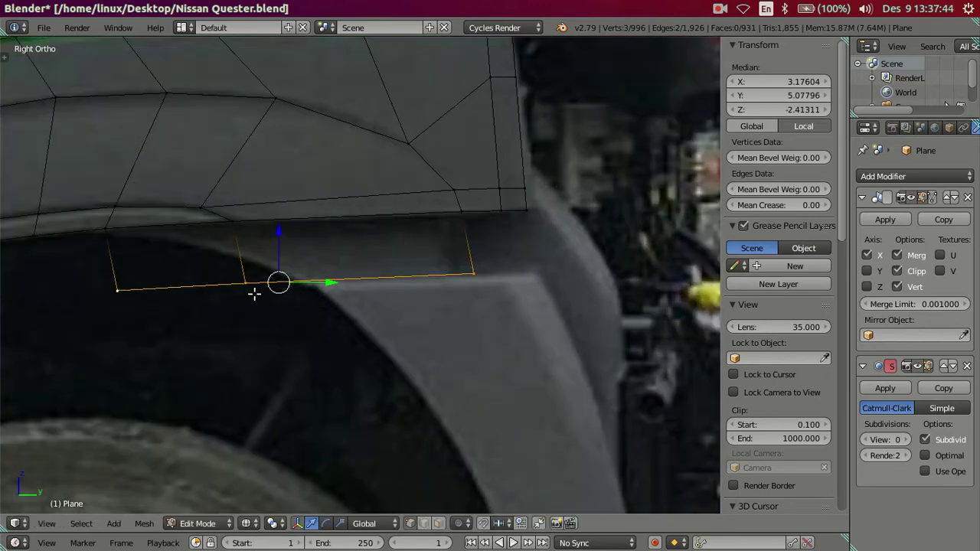
# - Move three strip vertices onto the rear wheel-arch curve from the reference photo
pyautogui.rightClick(245, 281)
pyautogui.press('g')
pyautogui.press('y')
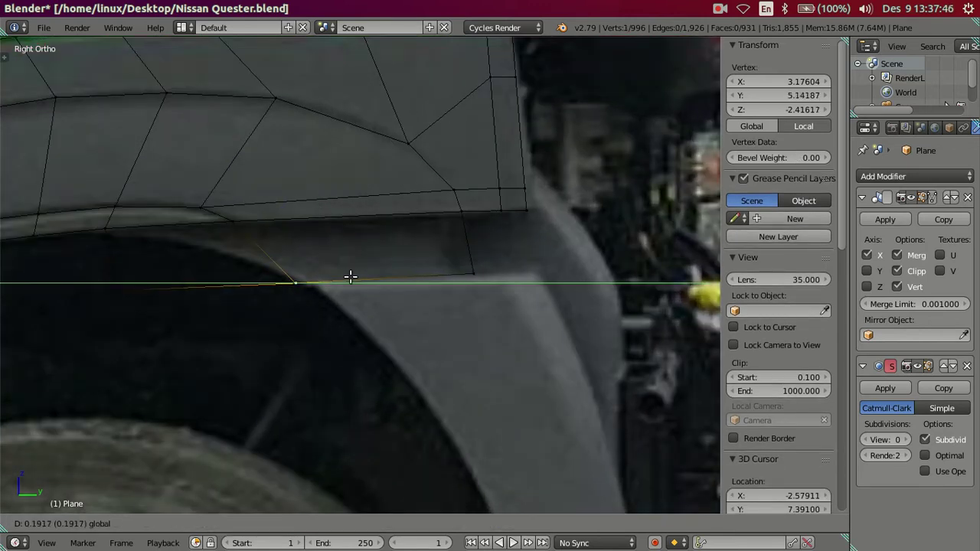
pyautogui.click(358, 276)
pyautogui.rightClick(121, 288)
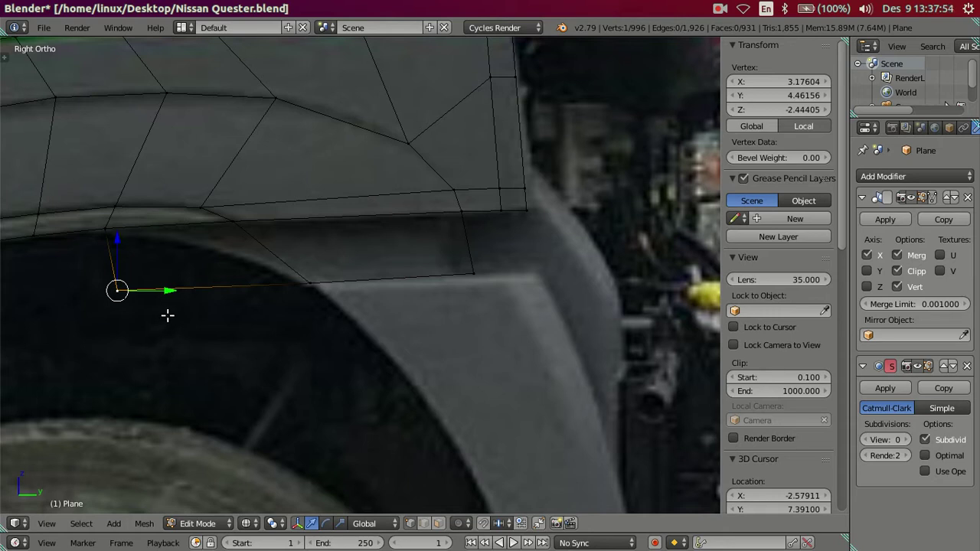
pyautogui.press('g')
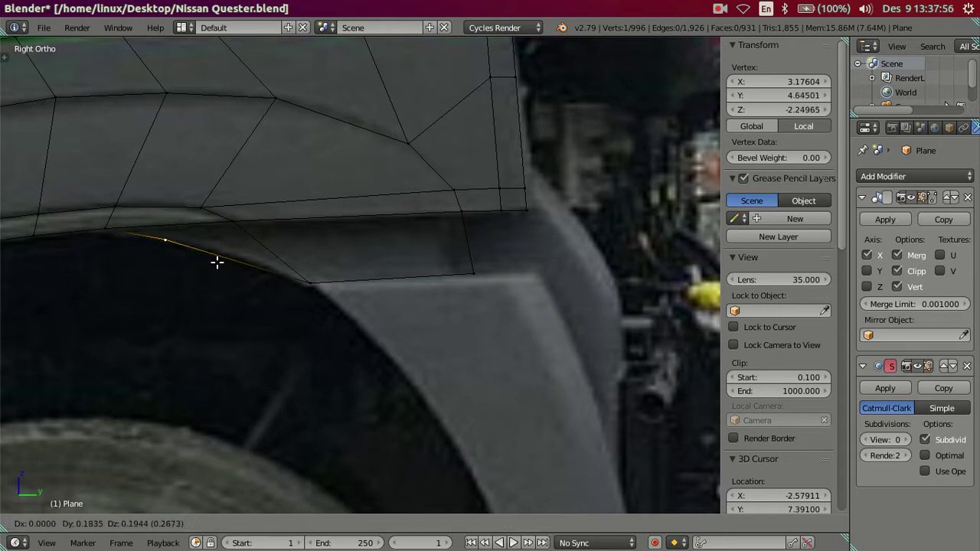
pyautogui.click(254, 268)
pyautogui.rightClick(309, 281)
pyautogui.press('g')
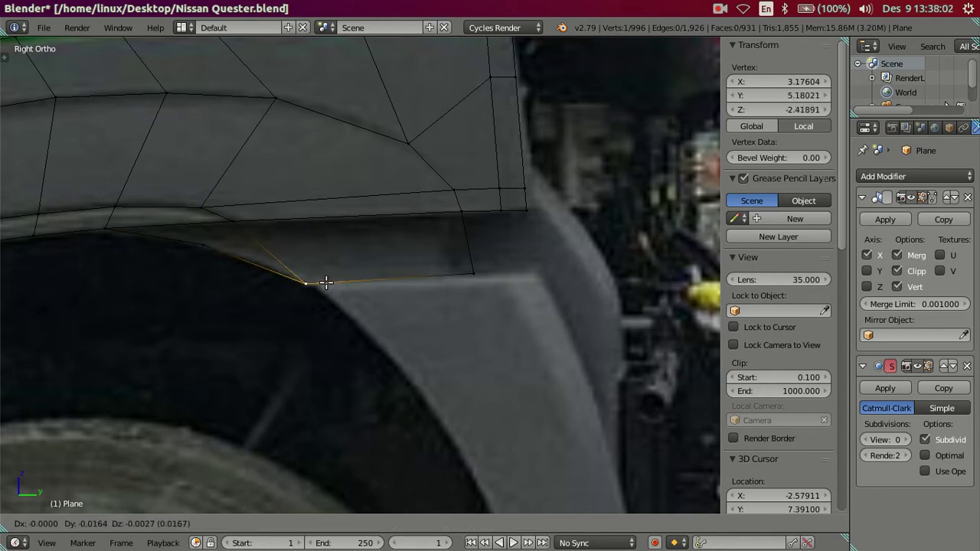
pyautogui.click(326, 283)
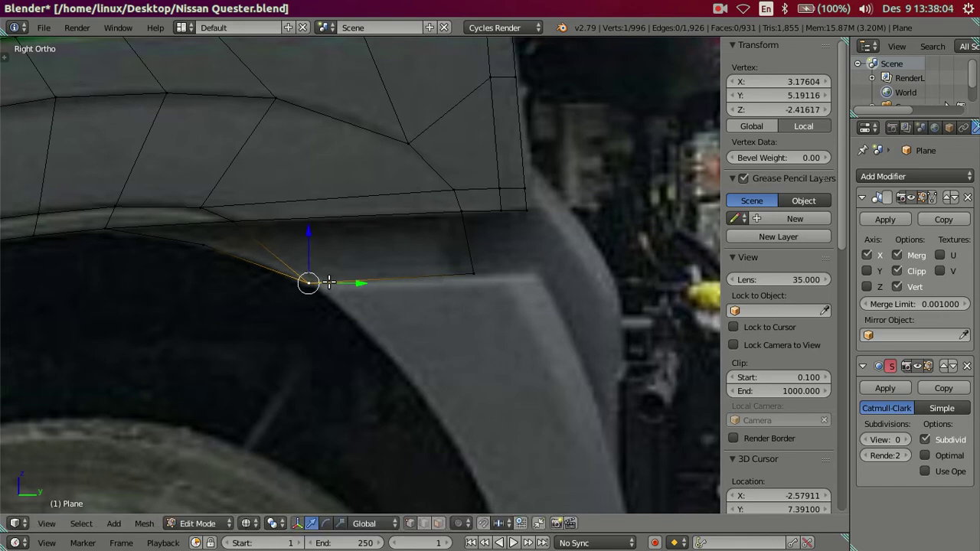
pyautogui.press('a')
pyautogui.moveTo(353, 285)
pyautogui.mouseDown(button='middle')
pyautogui.moveTo(304, 258)
pyautogui.moveTo(240, 271)
pyautogui.moveTo(273, 287)
pyautogui.moveTo(357, 262)
pyautogui.moveTo(371, 218)
pyautogui.moveTo(357, 222)
pyautogui.mouseUp(button='middle')
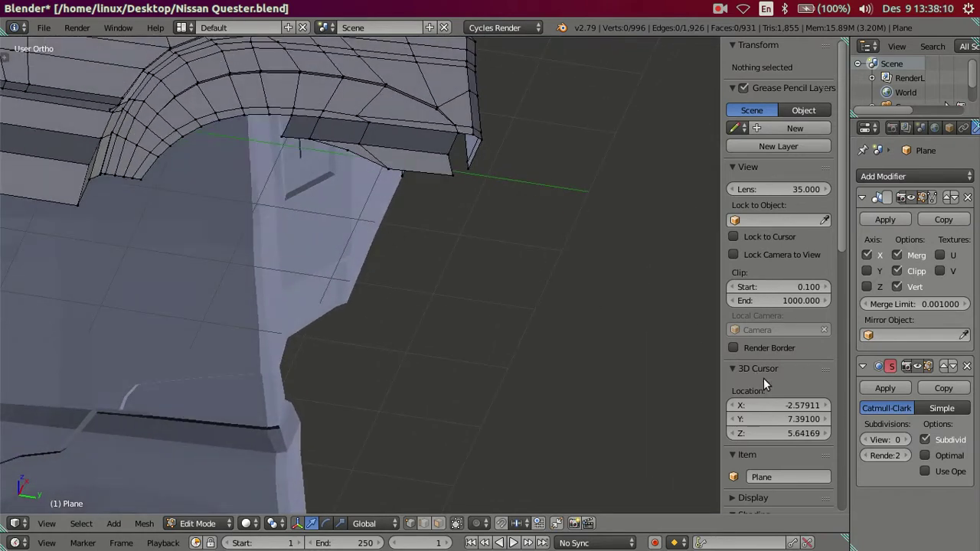
pyautogui.click(906, 436)
pyautogui.click(906, 436)
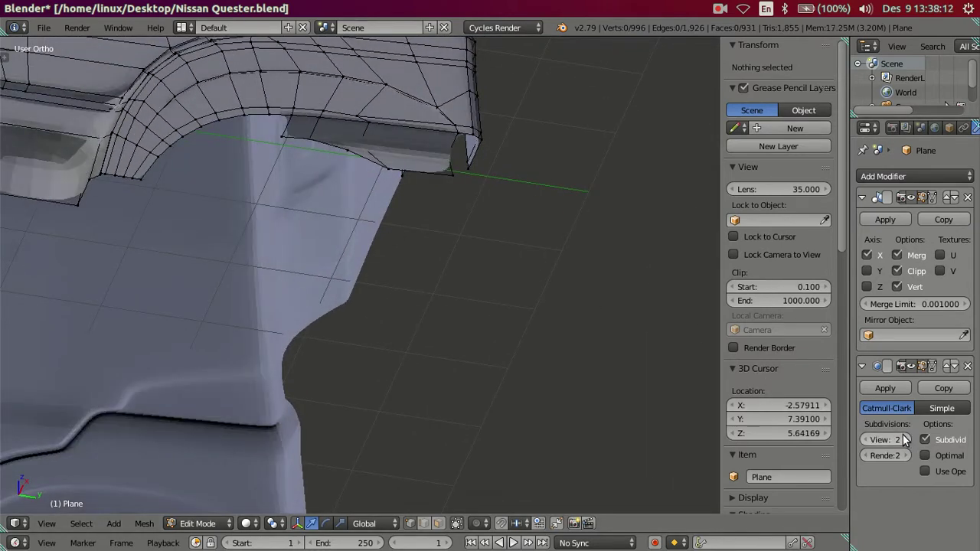
pyautogui.press('Tab')
pyautogui.moveTo(632, 319)
pyautogui.mouseDown(button='middle')
pyautogui.moveTo(572, 351)
pyautogui.moveTo(571, 370)
pyautogui.mouseUp(button='middle')
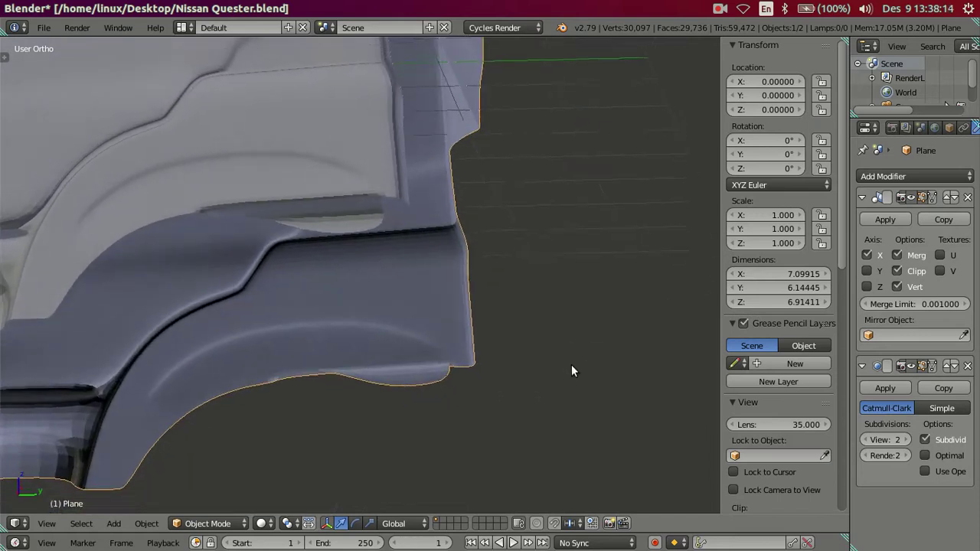
pyautogui.click(866, 439)
pyautogui.click(866, 440)
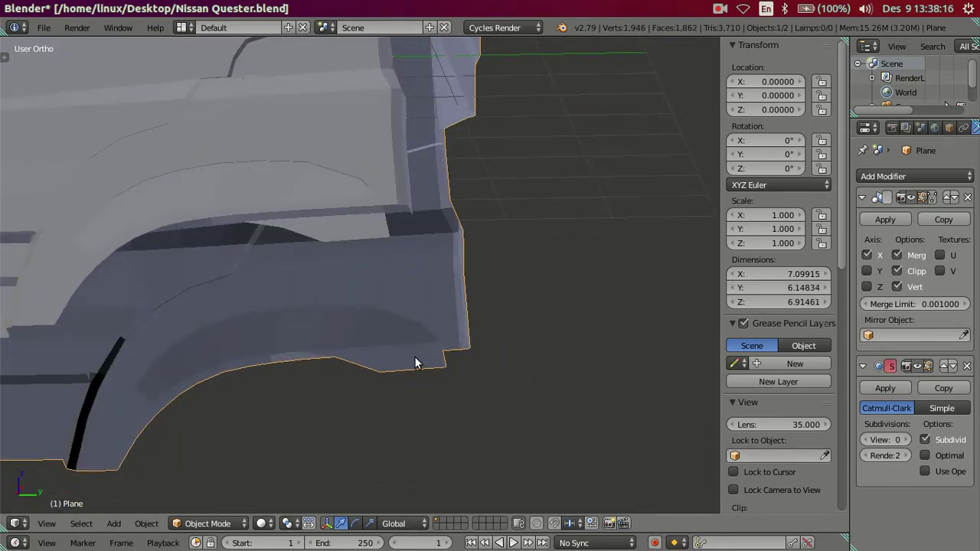
pyautogui.press('KP_3')
pyautogui.press('Tab')
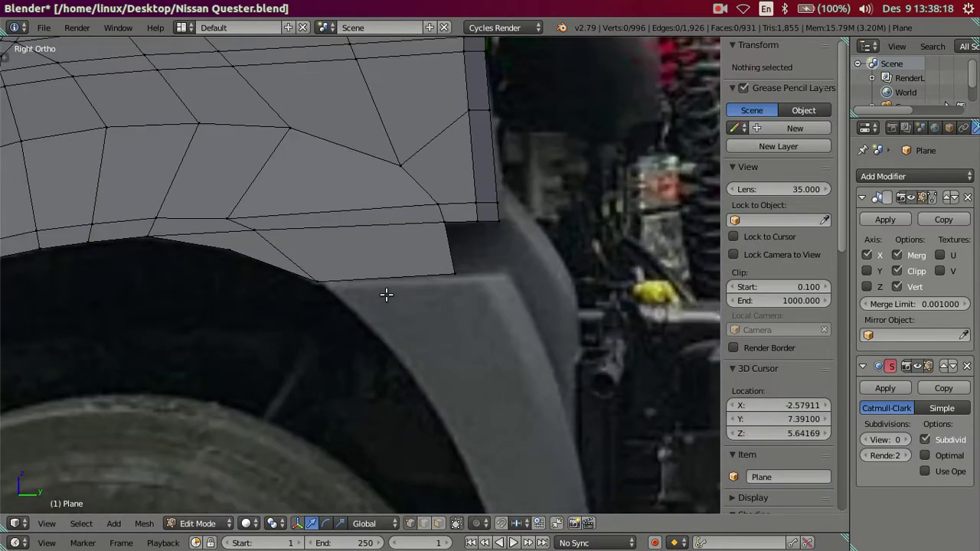
pyautogui.hotkey('ctrl', 'r')
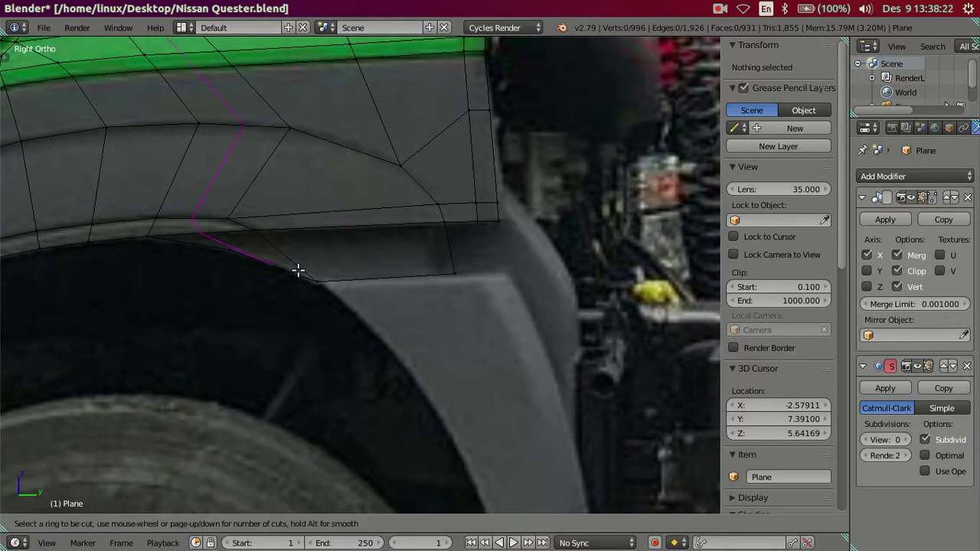
pyautogui.press('Escape')
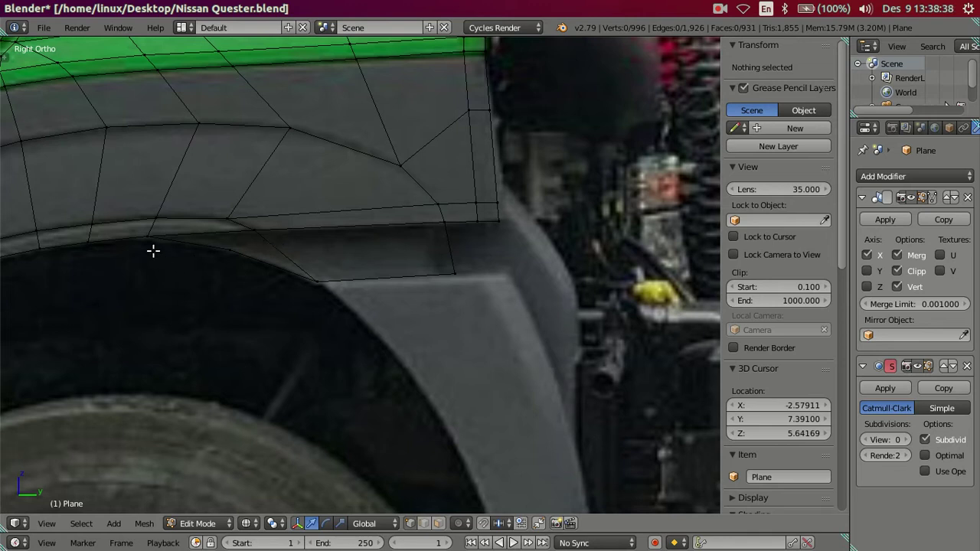
pyautogui.press('z')
pyautogui.moveTo(256, 250)
pyautogui.mouseDown(button='middle')
pyautogui.moveTo(291, 252)
pyautogui.moveTo(287, 236)
pyautogui.mouseUp(button='middle')
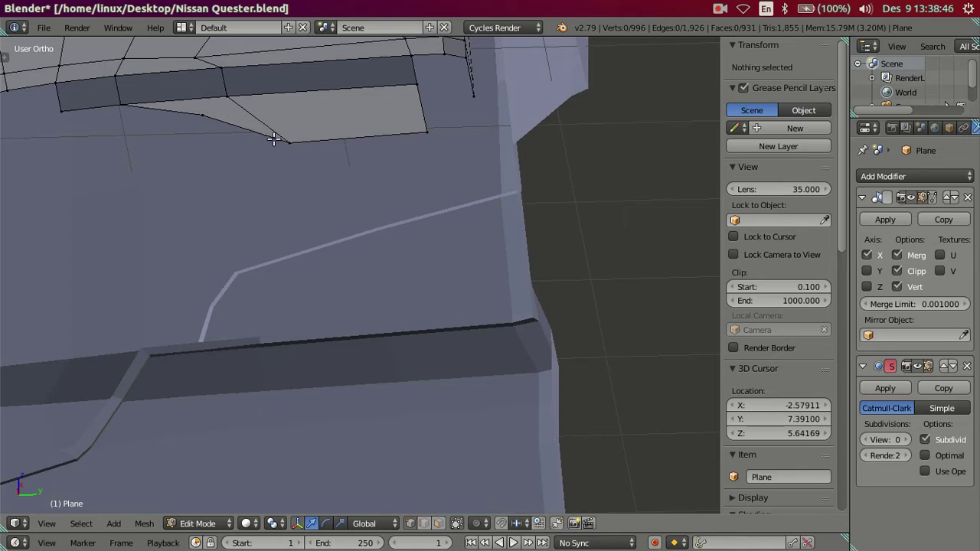
pyautogui.scroll(-3, 274, 142)
pyautogui.moveTo(281, 184)
pyautogui.mouseDown(button='middle')
pyautogui.moveTo(261, 213)
pyautogui.moveTo(263, 197)
pyautogui.moveTo(321, 197)
pyautogui.mouseUp(button='middle')
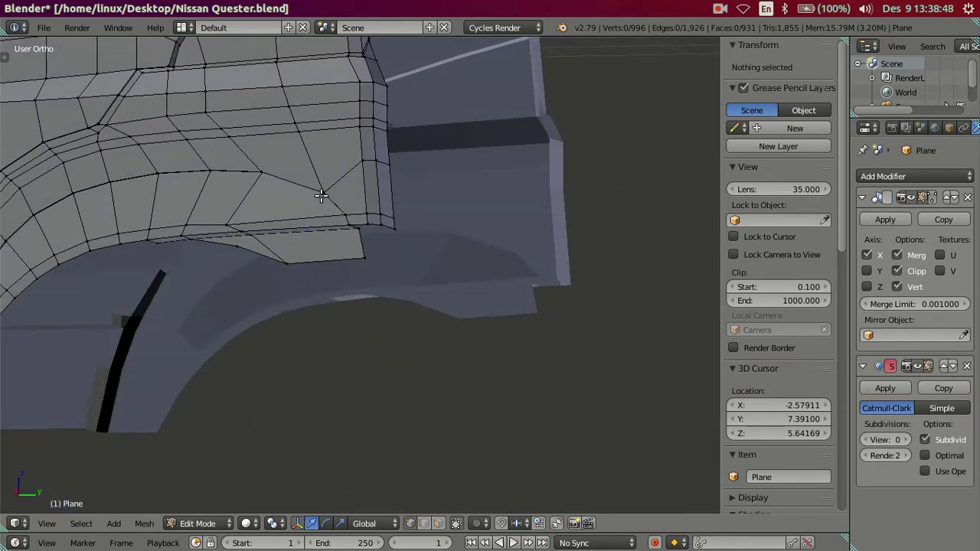
pyautogui.press('KP_3')
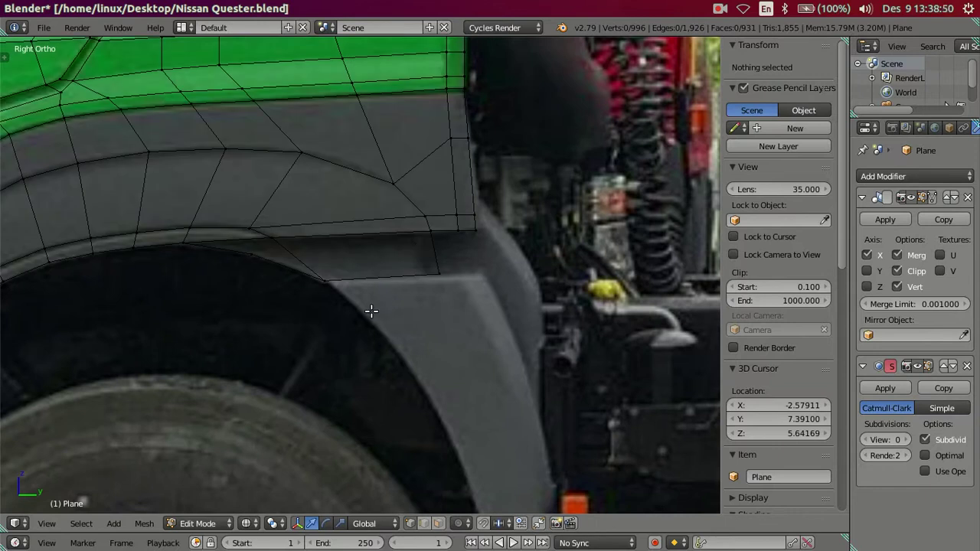
# - Select the three bottom vertices along the rear edge of the fender flap
pyautogui.rightClick(328, 282)
pyautogui.keyDown('shift'); pyautogui.rightClick(436, 280); pyautogui.keyUp('shift')
pyautogui.keyDown('shift'); pyautogui.moveTo(437, 285); pyautogui.dragTo(358, 262, button='middle'); pyautogui.keyUp('shift')
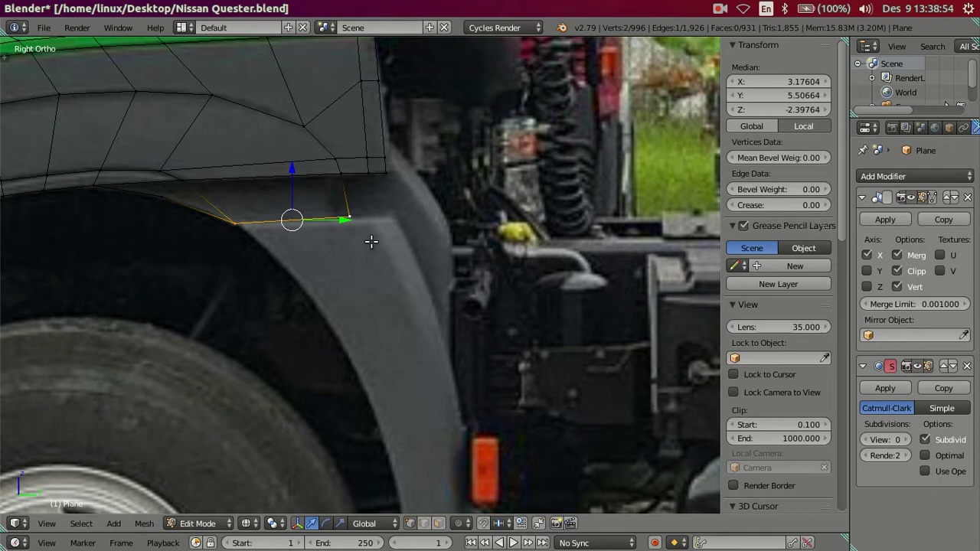
pyautogui.rightClick(188, 182)
pyautogui.moveTo(284, 192)
pyautogui.mouseDown(button='middle')
pyautogui.moveTo(265, 153)
pyautogui.moveTo(286, 240)
pyautogui.moveTo(300, 229)
pyautogui.mouseUp(button='middle')
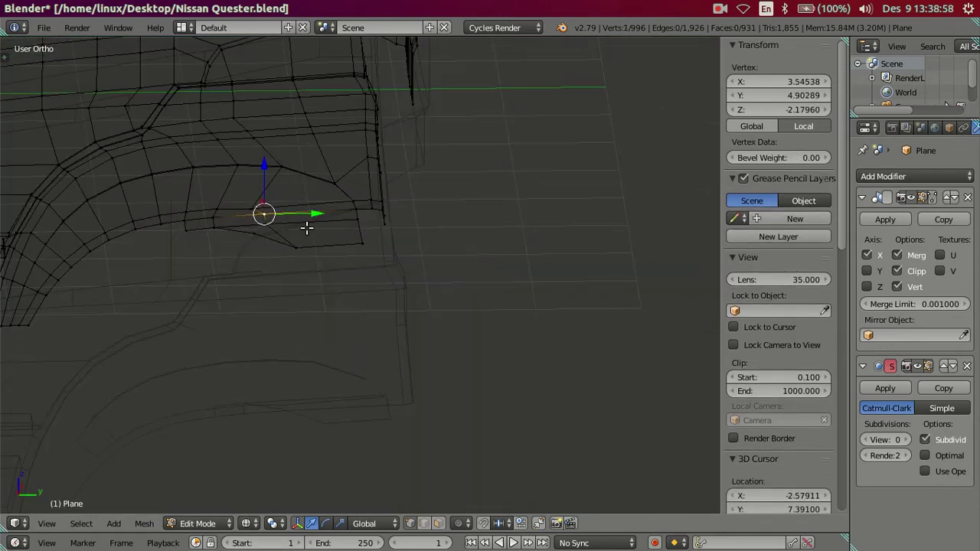
pyautogui.scroll(2, 310, 216)
pyautogui.keyDown('shift'); pyautogui.rightClick(353, 180); pyautogui.keyUp('shift')
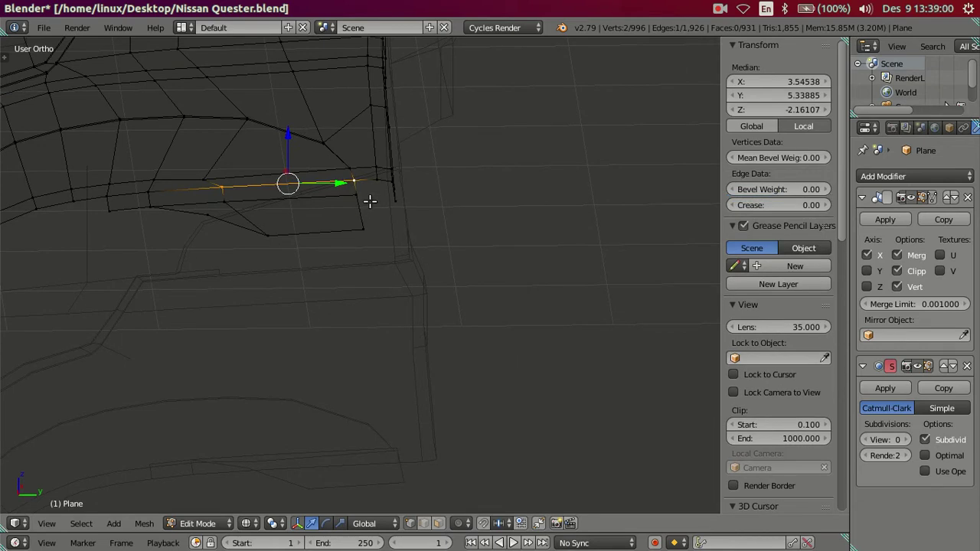
pyautogui.keyDown('shift'); pyautogui.rightClick(374, 181); pyautogui.keyUp('shift')
pyautogui.press('KP_3')
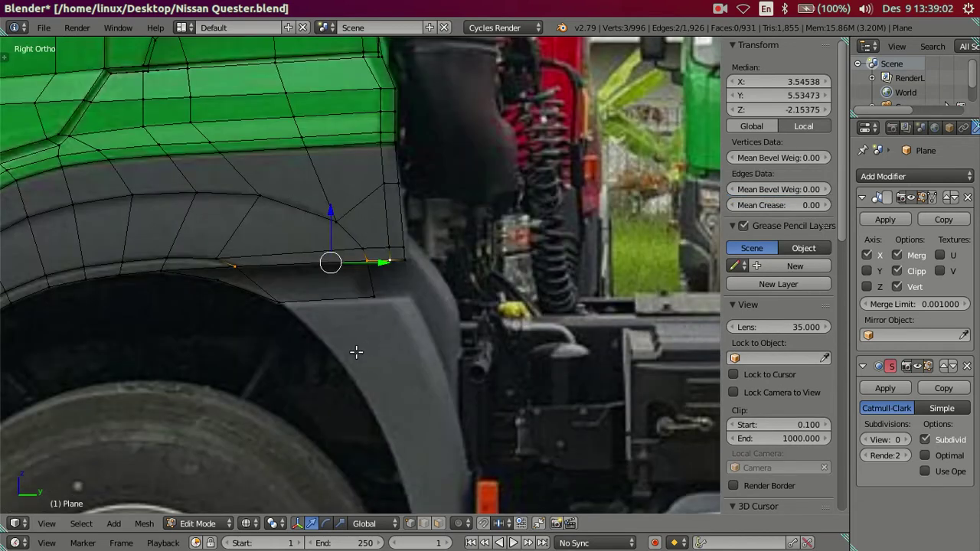
pyautogui.moveTo(368, 337); pyautogui.dragTo(370, 291, button='middle')
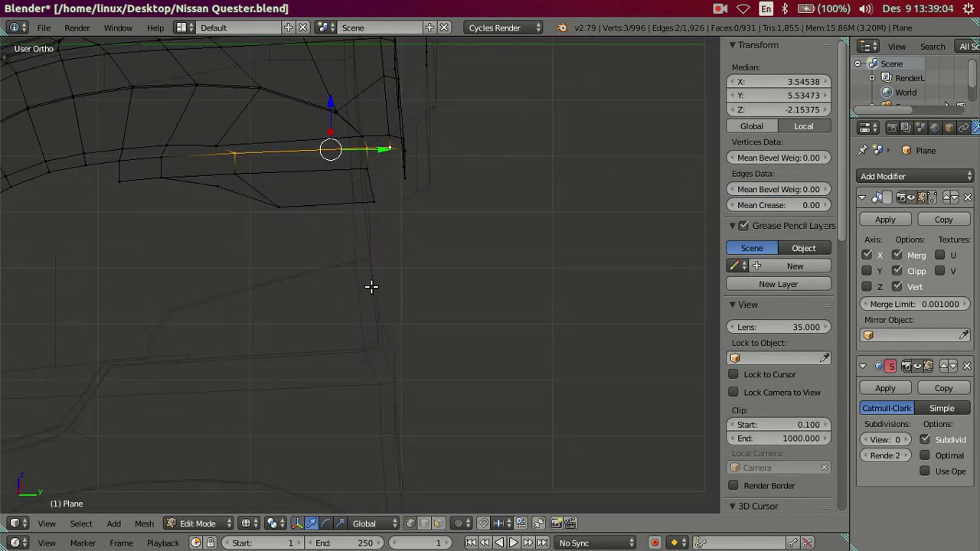
pyautogui.press('KP_3')
# - Extrude the flap's bottom edge, then shift it down along Z and along Y
pyautogui.press('e')
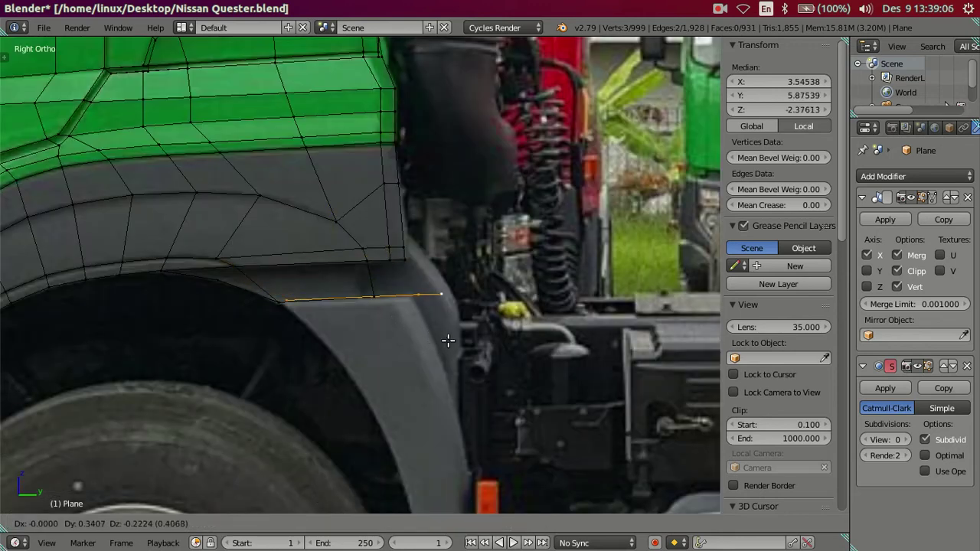
pyautogui.press('Escape')
pyautogui.press('g')
pyautogui.press('z')
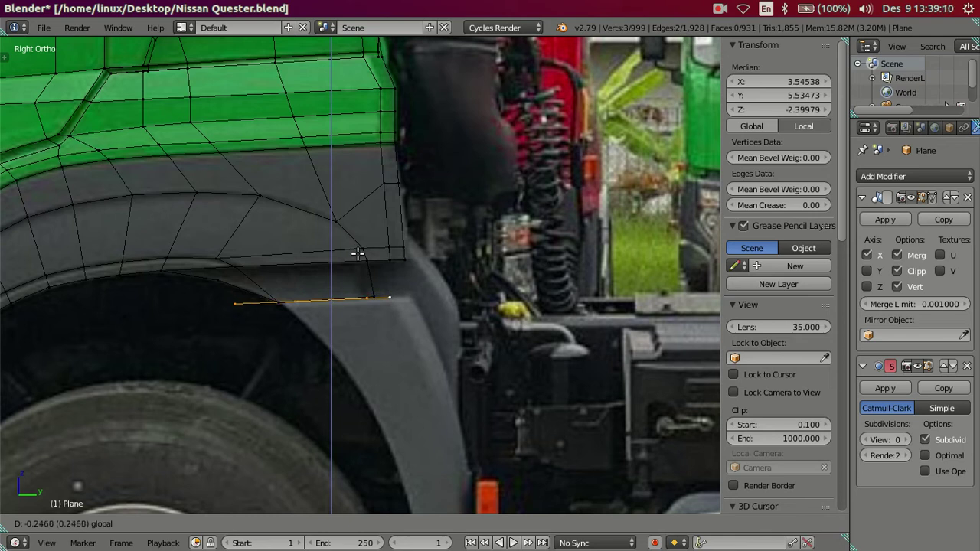
pyautogui.press('Return')
pyautogui.press('g')
pyautogui.press('y')
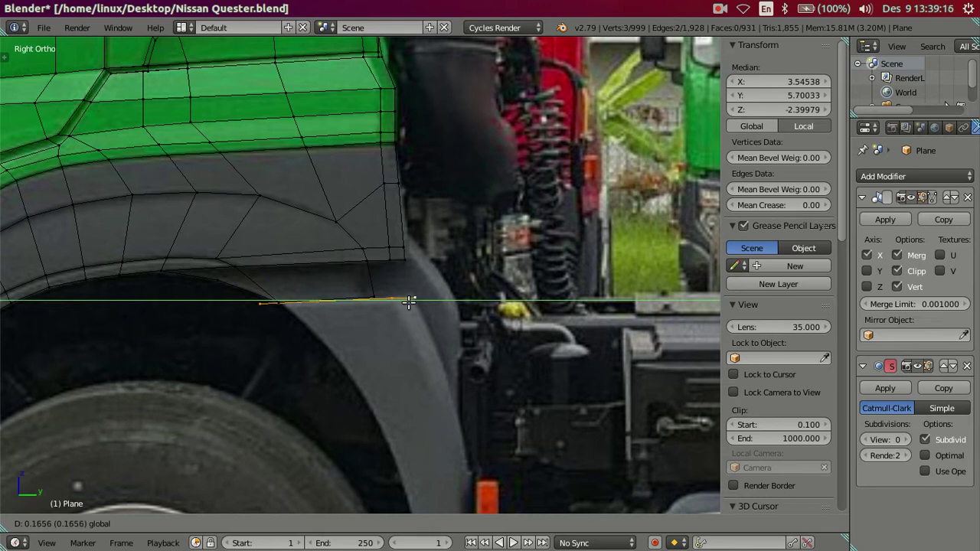
pyautogui.press('Return')
# - Slide the new edge's end vertices along Y and X to match the photo's corners
pyautogui.scroll(3, 252, 344)
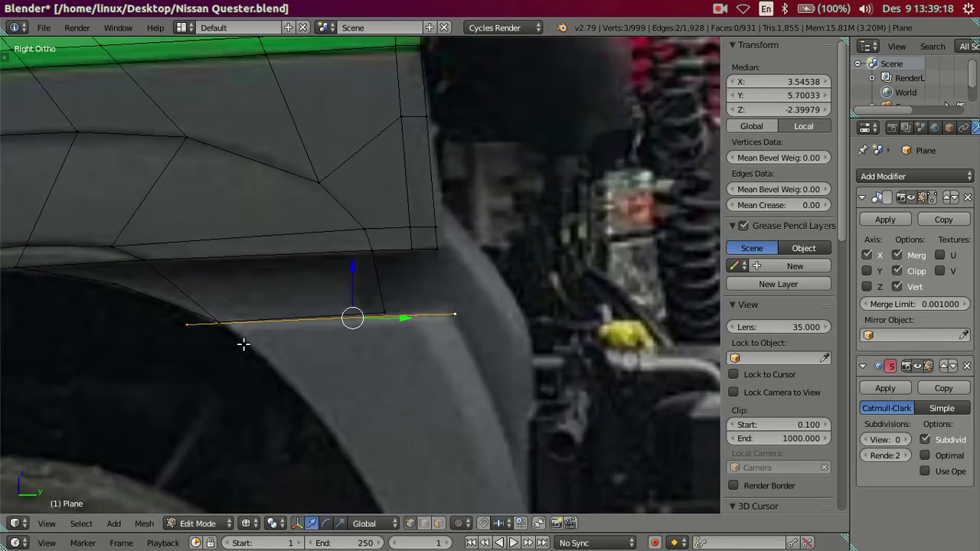
pyautogui.rightClick(188, 325)
pyautogui.moveTo(242, 326); pyautogui.dragTo(285, 328)
pyautogui.rightClick(454, 314)
pyautogui.moveTo(502, 314); pyautogui.dragTo(489, 317)
pyautogui.moveTo(484, 312)
pyautogui.mouseDown(button='middle')
pyautogui.moveTo(376, 408)
pyautogui.moveTo(322, 367)
pyautogui.moveTo(343, 370)
pyautogui.moveTo(309, 411)
pyautogui.moveTo(186, 434)
pyautogui.mouseUp(button='middle')
pyautogui.press('z')
pyautogui.moveTo(189, 427); pyautogui.dragTo(195, 421)
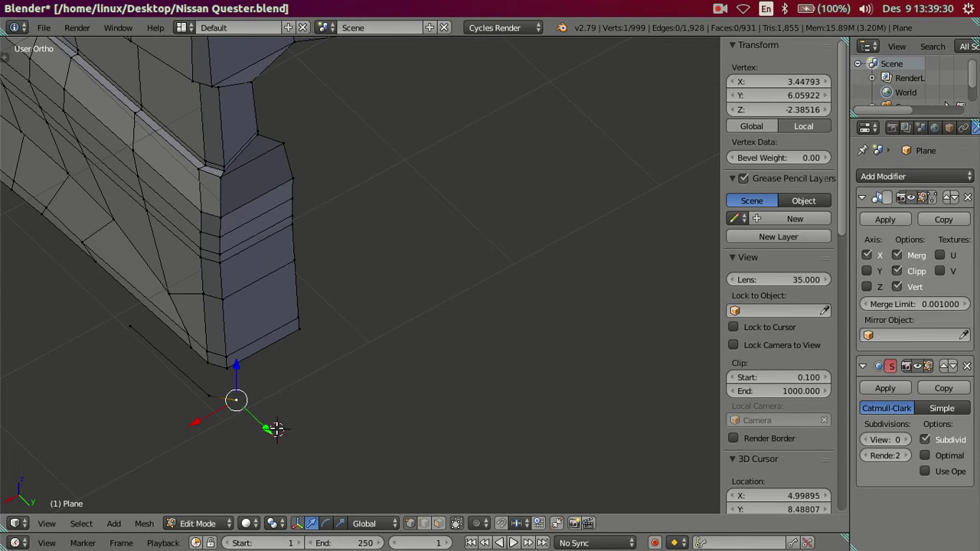
# - Nudge the corner vertex along Y and X, then fill the gap with a face
pyautogui.moveTo(268, 428); pyautogui.dragTo(265, 425)
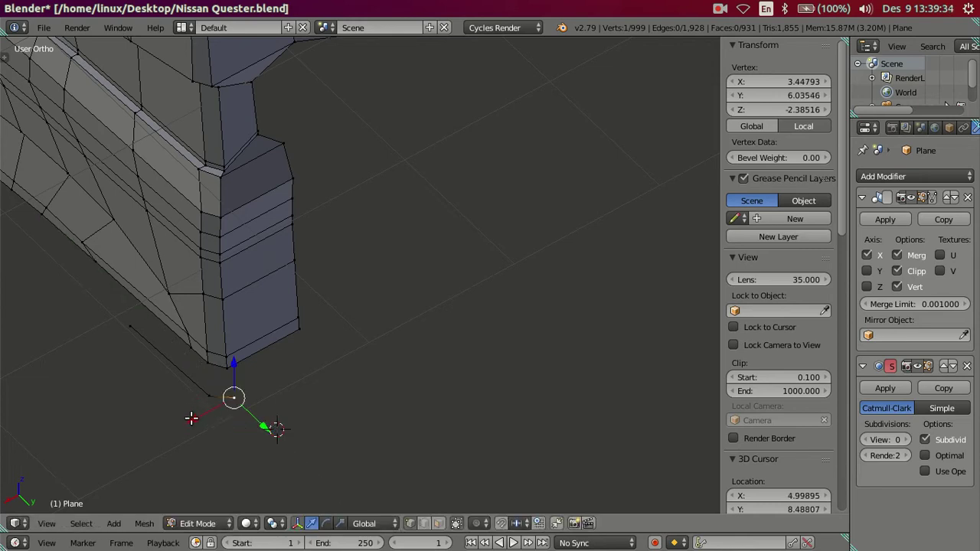
pyautogui.moveTo(191, 418); pyautogui.dragTo(188, 418)
pyautogui.press('KP_Decimal')
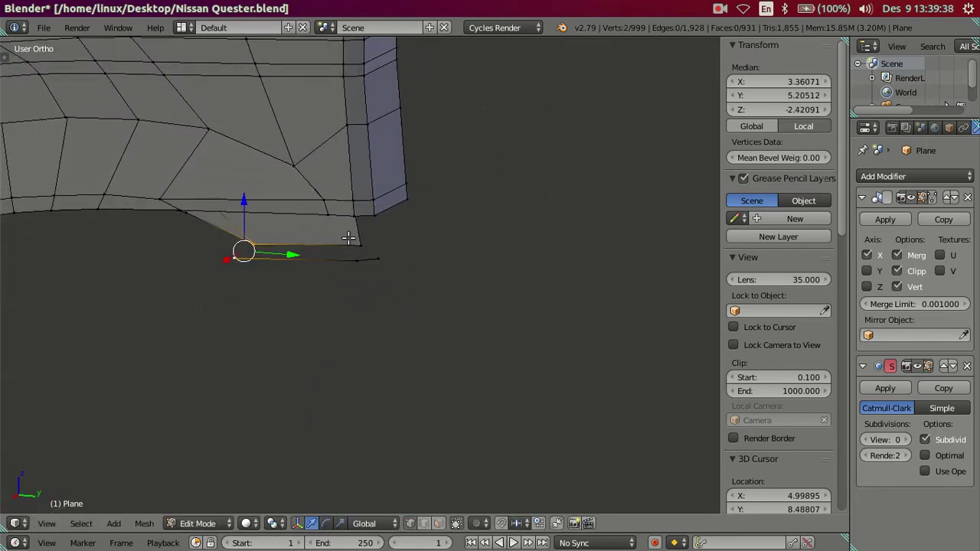
pyautogui.keyDown('alt'); pyautogui.rightClick(348, 241); pyautogui.keyUp('alt')
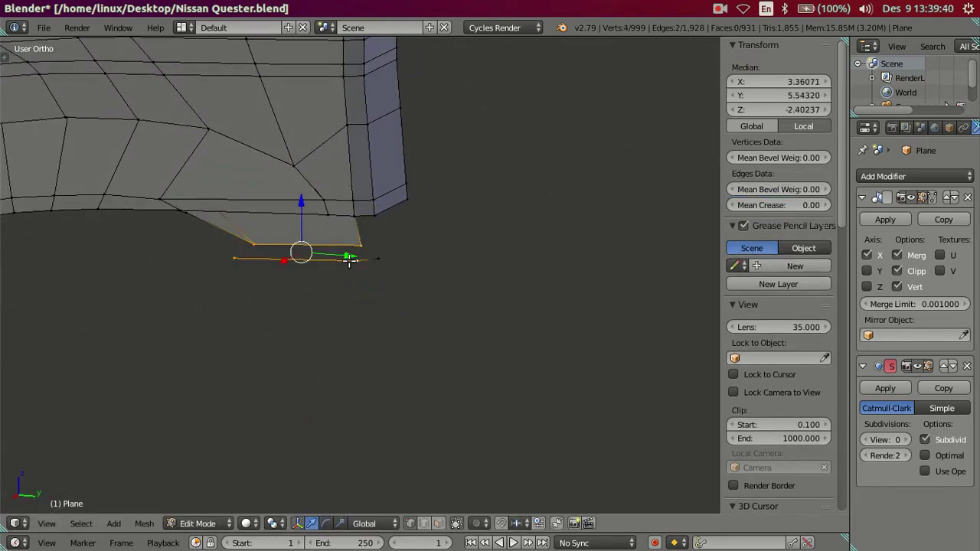
pyautogui.press('f')
pyautogui.press('a')
pyautogui.moveTo(380, 271)
pyautogui.mouseDown(button='middle')
pyautogui.moveTo(413, 322)
pyautogui.moveTo(350, 296)
pyautogui.moveTo(338, 301)
pyautogui.mouseUp(button='middle')
pyautogui.scroll(5, 339, 304)
pyautogui.moveTo(322, 258)
pyautogui.mouseDown(button='middle')
pyautogui.moveTo(319, 232)
pyautogui.moveTo(336, 307)
pyautogui.moveTo(247, 335)
pyautogui.moveTo(304, 253)
pyautogui.moveTo(328, 249)
pyautogui.mouseUp(button='middle')
pyautogui.moveTo(341, 145)
pyautogui.mouseDown(button='middle')
pyautogui.moveTo(392, 179)
pyautogui.moveTo(350, 228)
pyautogui.moveTo(333, 215)
pyautogui.mouseUp(button='middle')
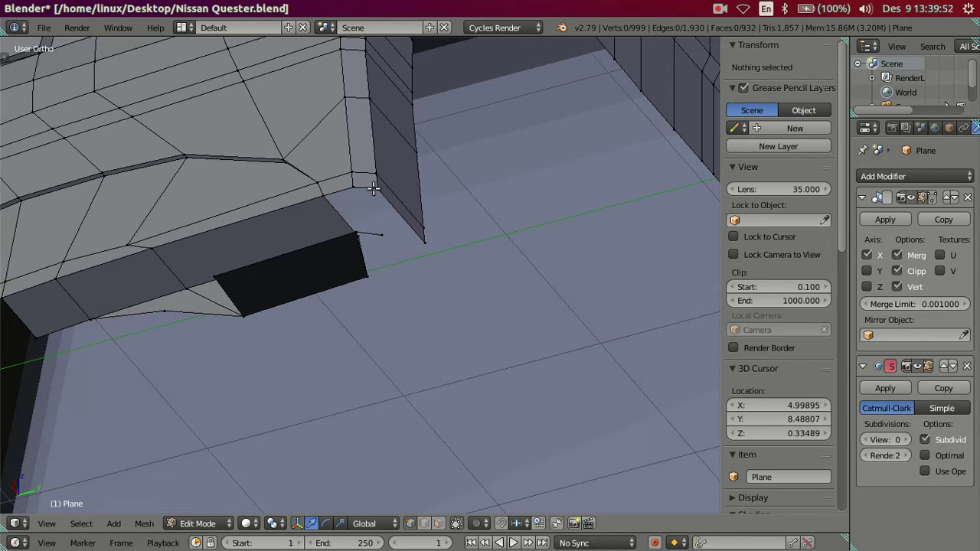
pyautogui.moveTo(362, 226)
pyautogui.mouseDown(button='middle')
pyautogui.moveTo(328, 284)
pyautogui.moveTo(346, 335)
pyautogui.moveTo(339, 349)
pyautogui.moveTo(309, 322)
pyautogui.moveTo(300, 330)
pyautogui.moveTo(313, 347)
pyautogui.moveTo(328, 265)
pyautogui.moveTo(343, 273)
pyautogui.moveTo(357, 258)
pyautogui.moveTo(333, 278)
pyautogui.moveTo(319, 255)
pyautogui.moveTo(300, 268)
pyautogui.moveTo(302, 350)
pyautogui.moveTo(313, 378)
pyautogui.moveTo(334, 351)
pyautogui.moveTo(323, 357)
pyautogui.moveTo(350, 403)
pyautogui.mouseUp(button='middle')
# - Extrude a new vertex from the cab's bottom corner and slide it along Y to match the photo
pyautogui.rightClick(329, 398)
pyautogui.press('e')
pyautogui.rightClick(417, 405)
pyautogui.moveTo(369, 412); pyautogui.dragTo(383, 411)
pyautogui.press('KP_3')
pyautogui.hotkey('alt', 'z')
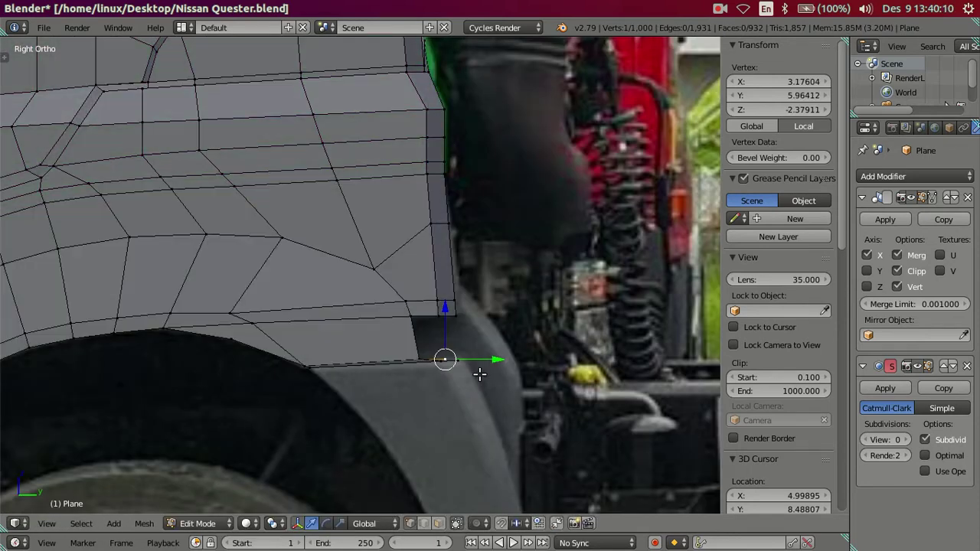
pyautogui.moveTo(485, 359)
pyautogui.mouseDown()
pyautogui.moveTo(493, 359)
pyautogui.moveTo(485, 368)
pyautogui.mouseUp()
pyautogui.hotkey('alt', 'z')
pyautogui.press('z')
pyautogui.moveTo(485, 368)
pyautogui.mouseDown(button='middle')
pyautogui.moveTo(382, 418)
pyautogui.moveTo(321, 416)
pyautogui.mouseUp(button='middle')
# - Fill the four corner vertices with a second face and select the new bottom edge
pyautogui.press('ctrl+KP_Add')
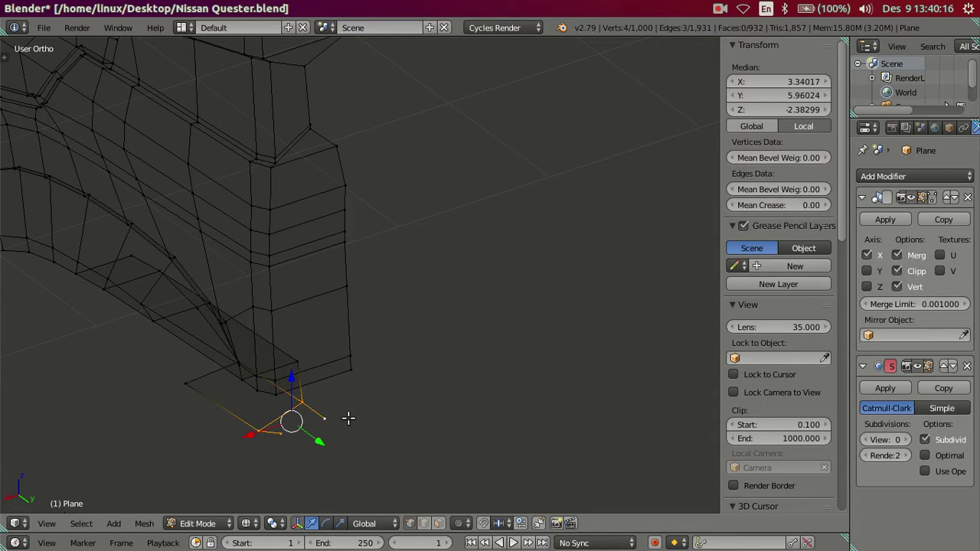
pyautogui.press('f')
pyautogui.press('a')
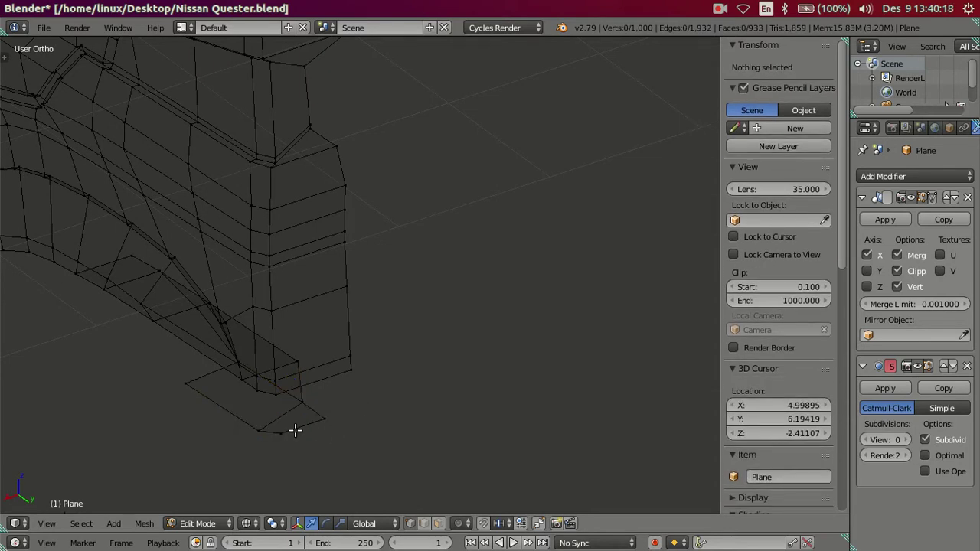
pyautogui.rightClick(295, 430)
pyautogui.rightClick(186, 385)
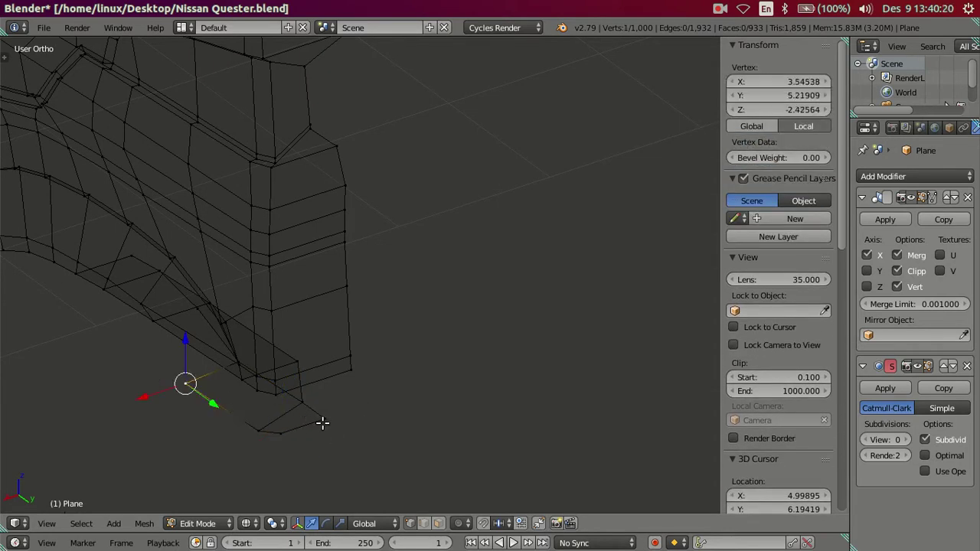
pyautogui.press('ctrl+KP_Add')
pyautogui.press('KP_3')
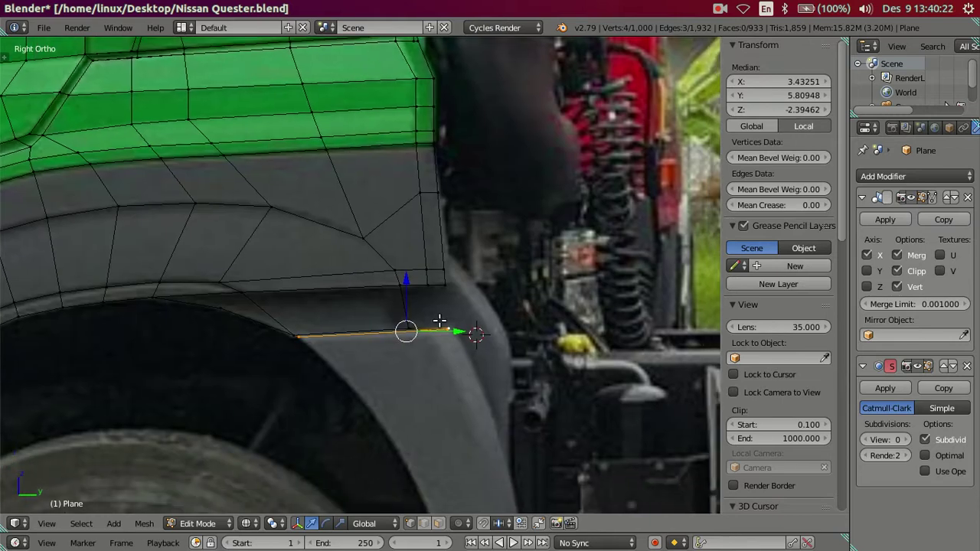
# - Extrude the flap's bottom edge down into a new face and adjust its outer vertex along Y and Z
pyautogui.keyDown('shift'); pyautogui.moveTo(439, 320); pyautogui.dragTo(421, 269, button='middle'); pyautogui.keyUp('shift')
pyautogui.press('e')
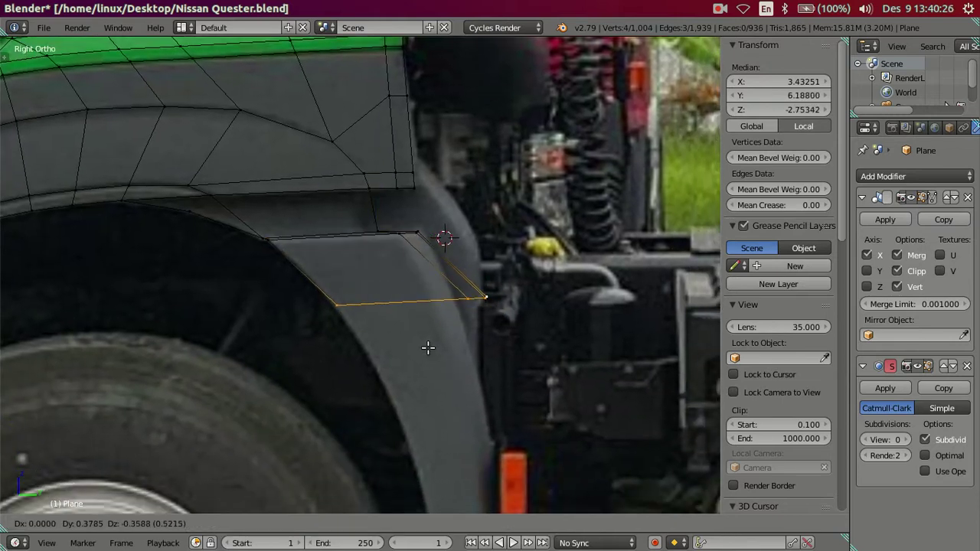
pyautogui.click(424, 347)
pyautogui.keyDown('shift'); pyautogui.rightClick(339, 300); pyautogui.keyUp('shift')
pyautogui.moveTo(530, 303); pyautogui.dragTo(502, 306)
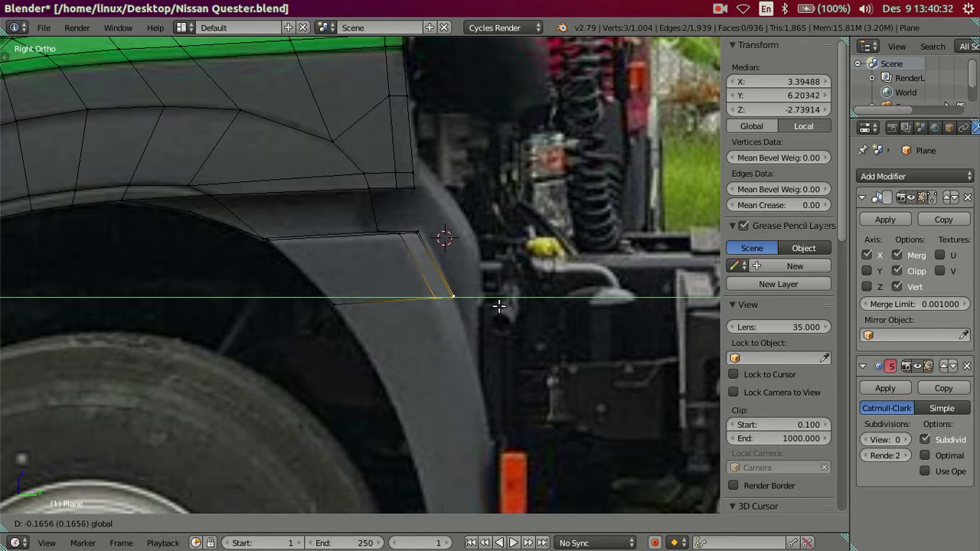
pyautogui.moveTo(498, 305); pyautogui.dragTo(490, 305)
pyautogui.moveTo(446, 234); pyautogui.dragTo(442, 237)
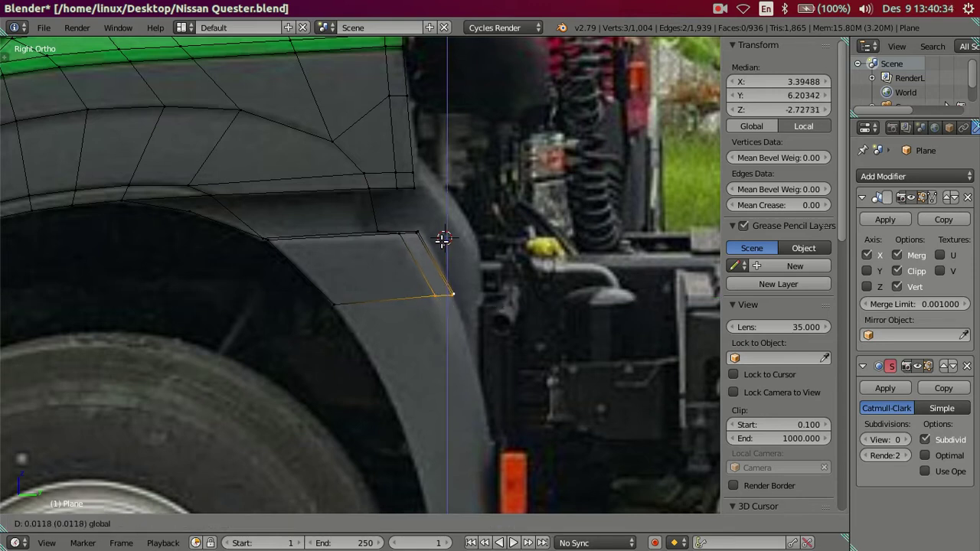
pyautogui.click(443, 240)
pyautogui.press('g')
pyautogui.press('y')
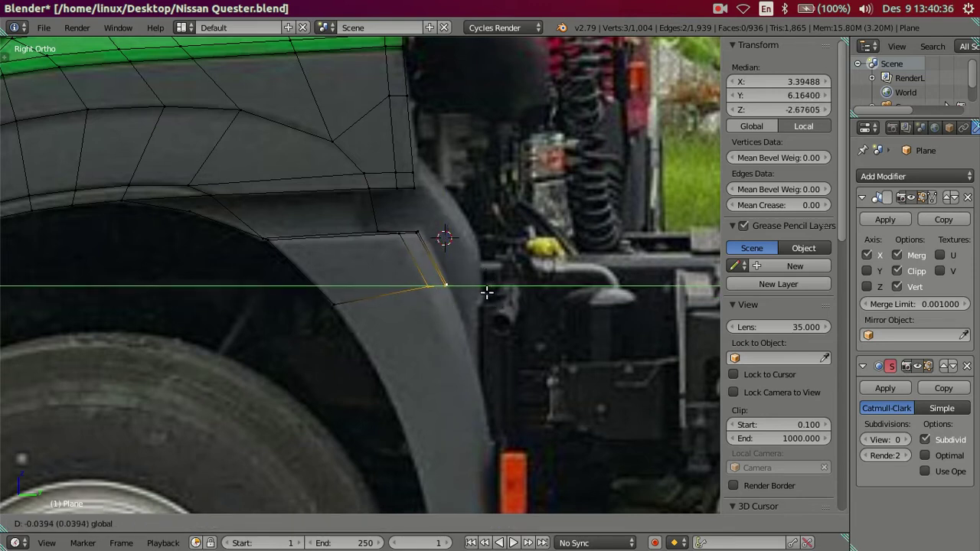
pyautogui.click(447, 295)
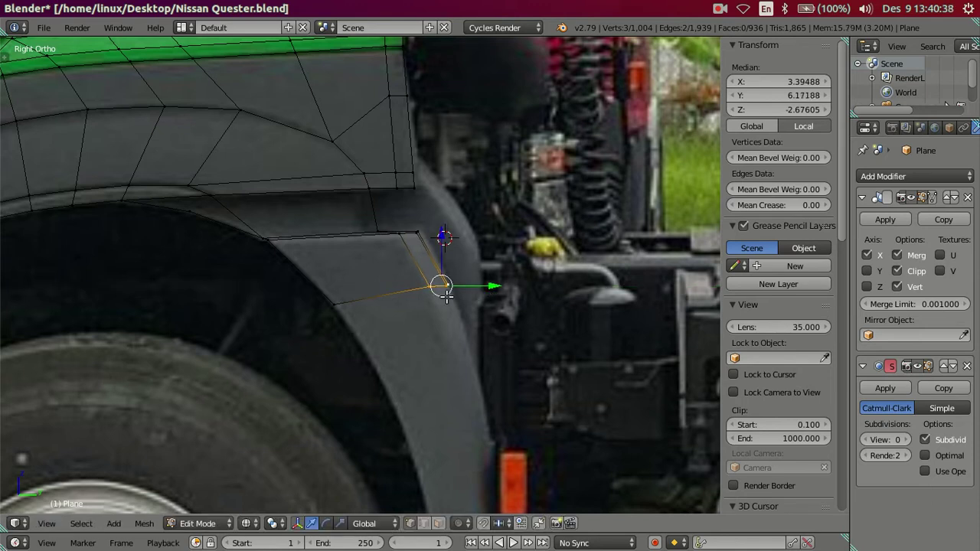
# - Nudge the new face's outer edge along Z and select it together with the bottom edge
pyautogui.scroll(2, 439, 281)
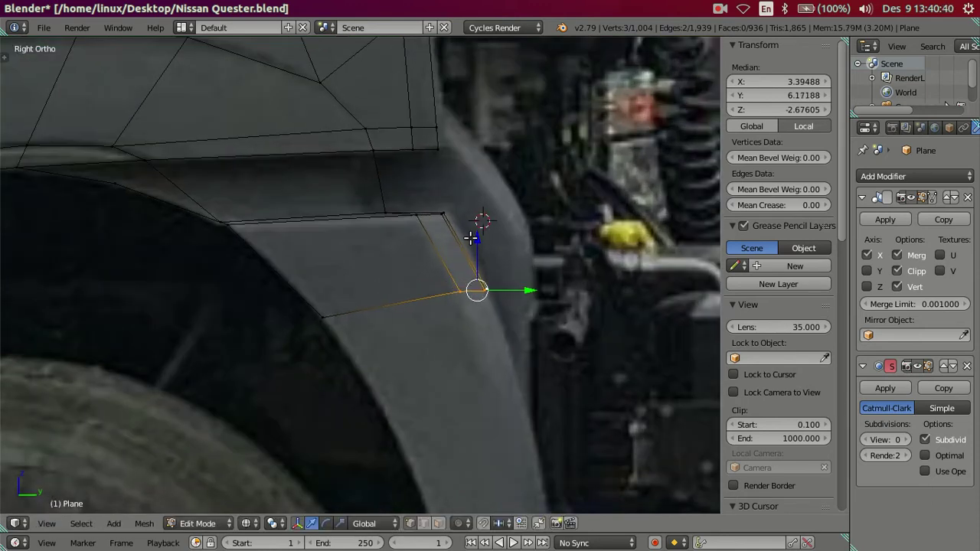
pyautogui.rightClick(465, 268)
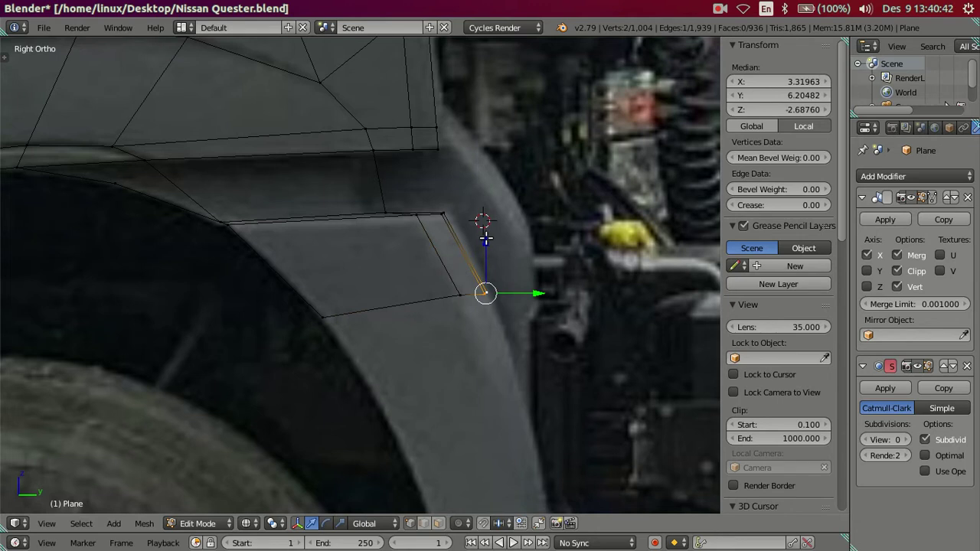
pyautogui.moveTo(485, 239); pyautogui.dragTo(483, 231)
pyautogui.click(488, 234)
pyautogui.keyDown('shift'); pyautogui.rightClick(405, 306); pyautogui.keyUp('shift')
pyautogui.moveTo(404, 307)
pyautogui.mouseDown(button='middle')
pyautogui.moveTo(455, 357)
pyautogui.moveTo(412, 385)
pyautogui.mouseUp(button='middle')
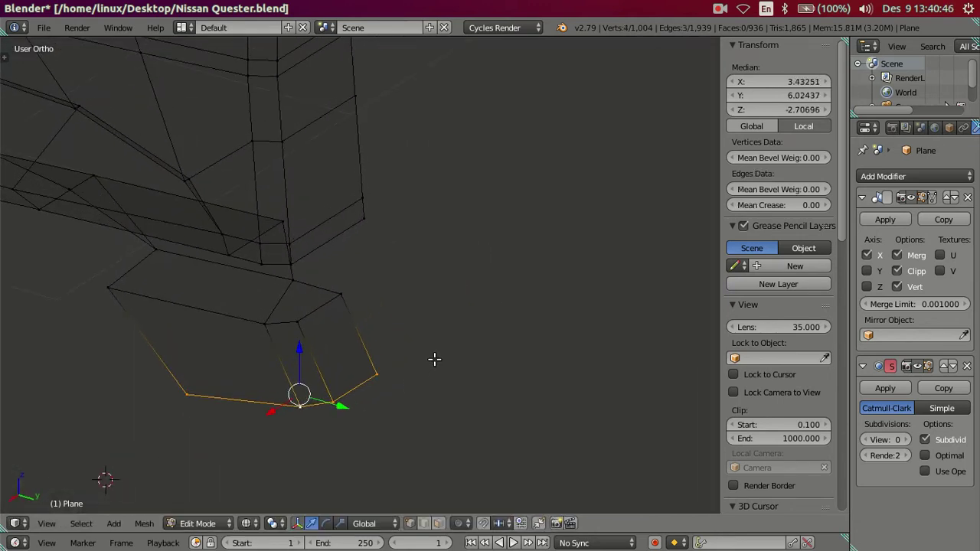
pyautogui.press('KP_3')
pyautogui.keyDown('shift'); pyautogui.moveTo(437, 339); pyautogui.dragTo(424, 261, button='middle'); pyautogui.keyUp('shift')
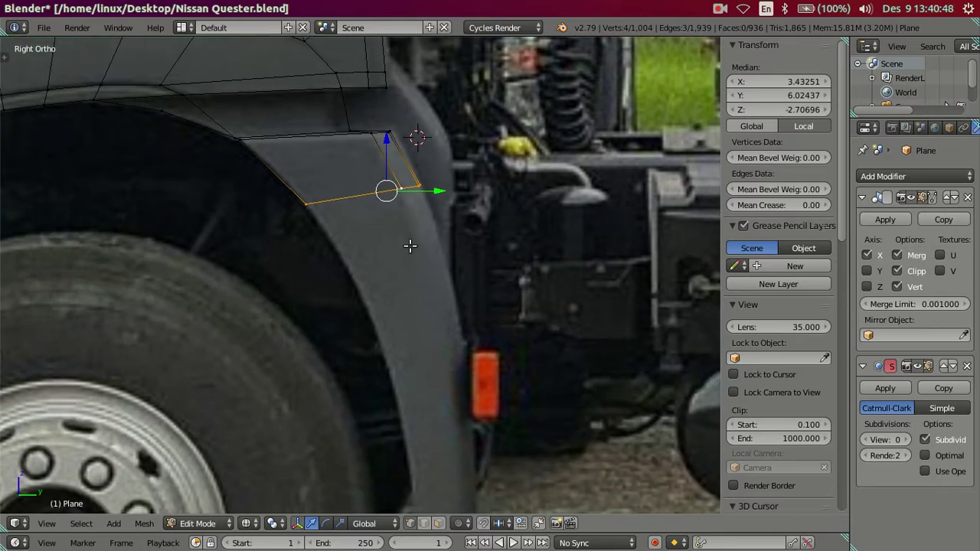
# - Extrude three more face rows down to the bottom of the fender
pyautogui.press('e')
pyautogui.click(464, 334)
pyautogui.press('e')
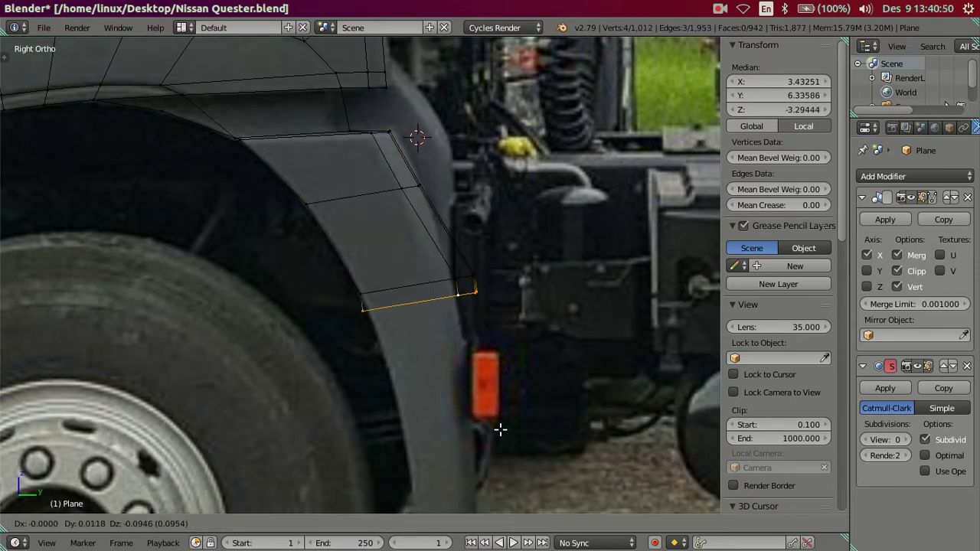
pyautogui.click(517, 469)
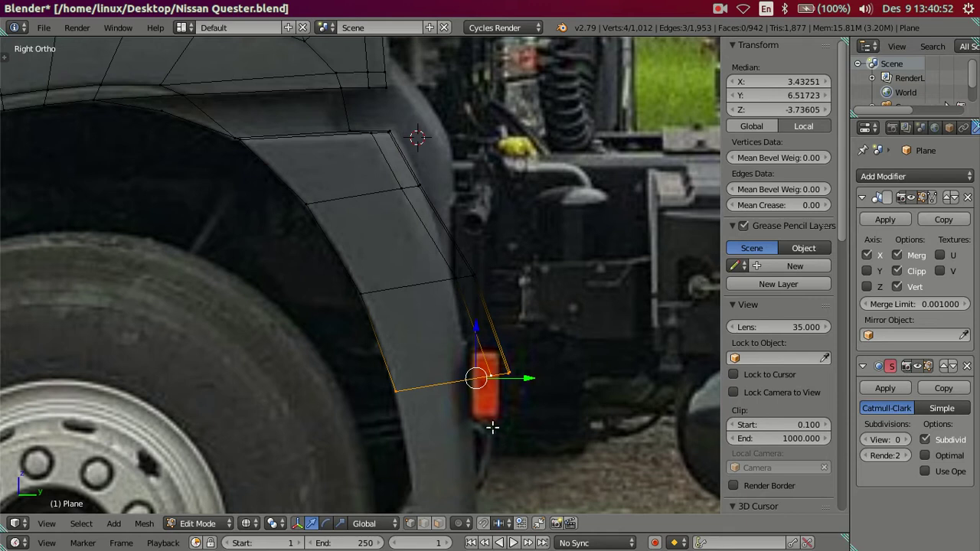
pyautogui.keyDown('shift'); pyautogui.moveTo(492, 485); pyautogui.dragTo(457, 305, button='middle'); pyautogui.keyUp('shift')
pyautogui.press('e')
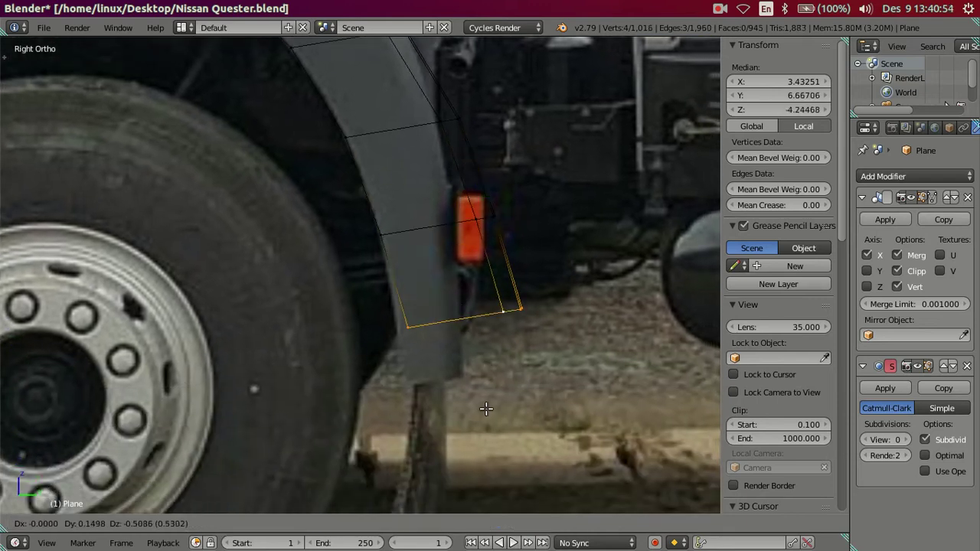
pyautogui.click(488, 457)
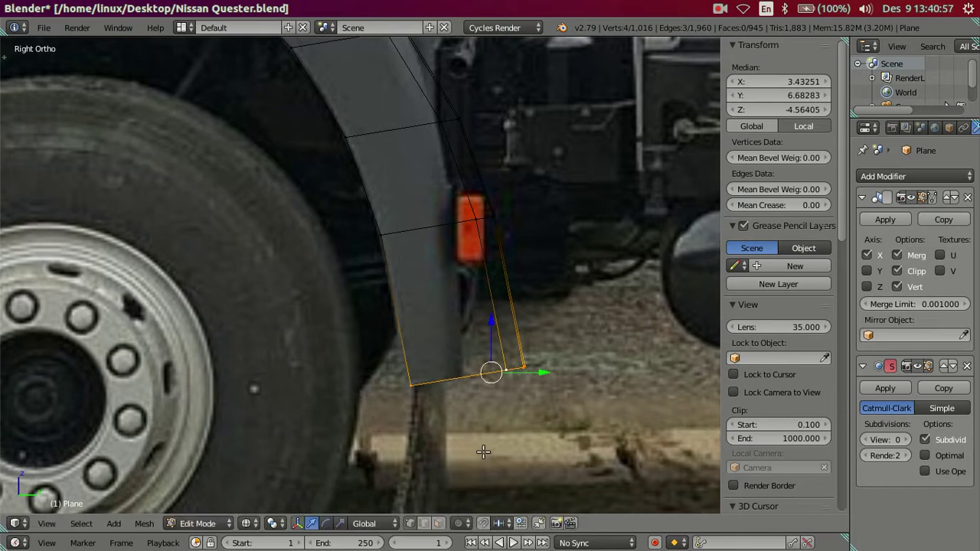
# - Move the middle fender vertex to follow the fender's inner curve
pyautogui.rightClick(380, 236)
pyautogui.keyDown('shift'); pyautogui.moveTo(428, 251); pyautogui.dragTo(437, 278, button='middle'); pyautogui.keyUp('shift')
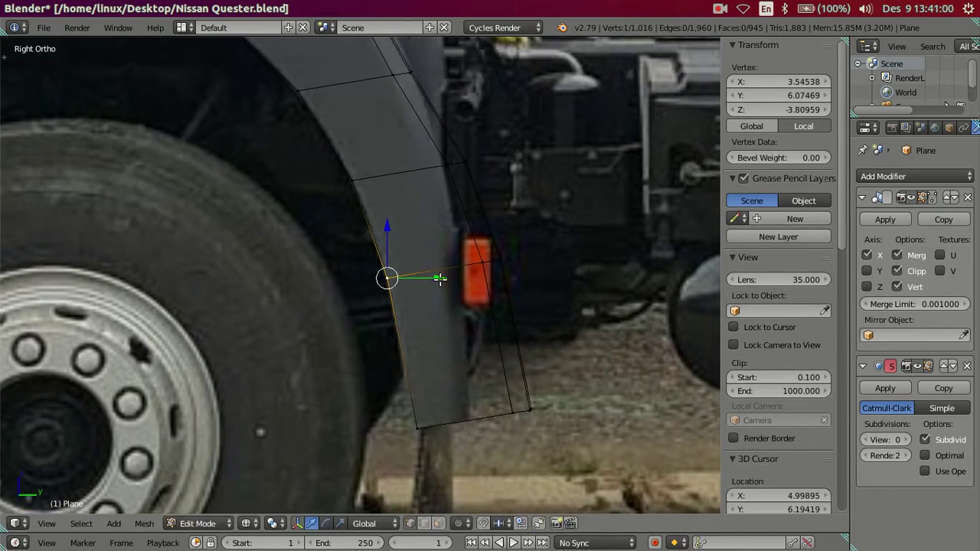
pyautogui.moveTo(438, 278); pyautogui.dragTo(440, 274)
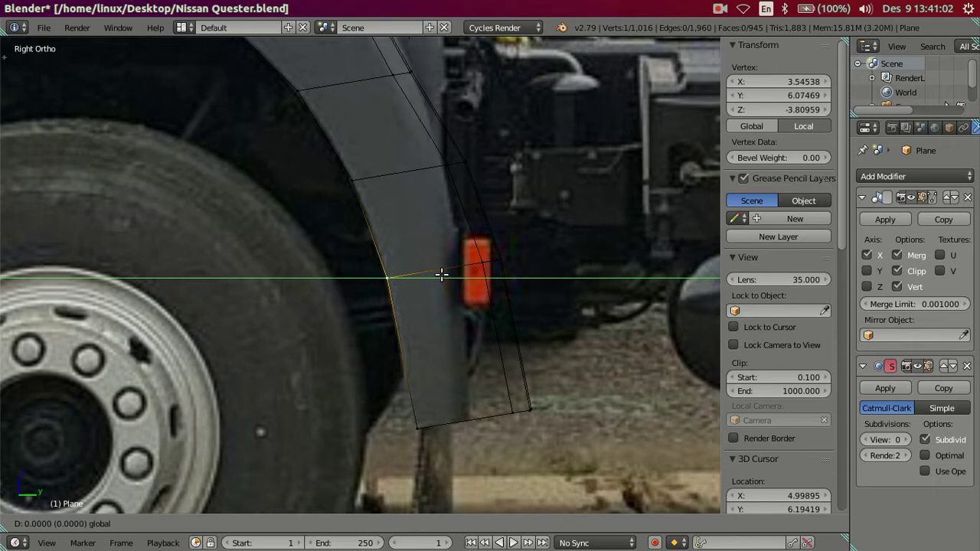
pyautogui.rightClick(442, 274)
pyautogui.keyDown('shift'); pyautogui.scroll(5, 429, 252); pyautogui.keyUp('shift')
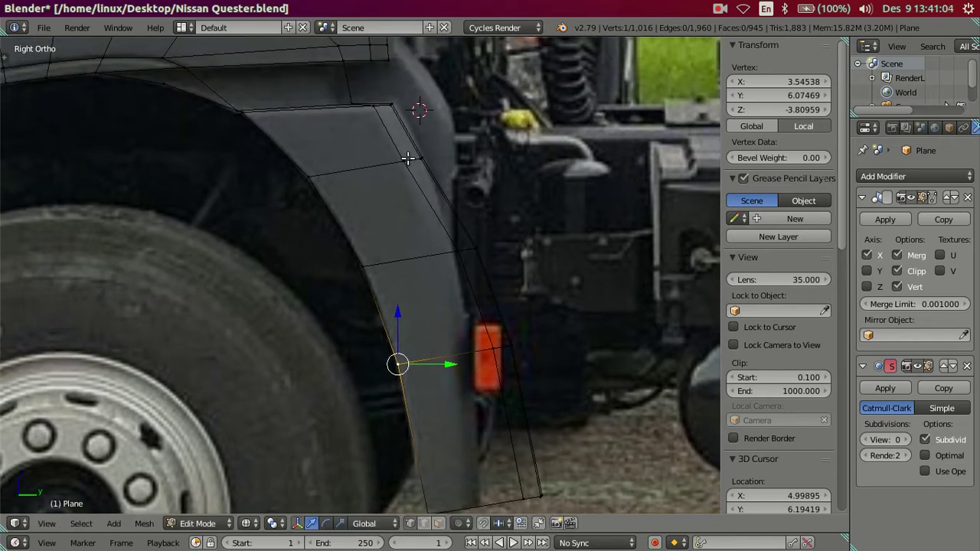
pyautogui.rightClick(317, 182)
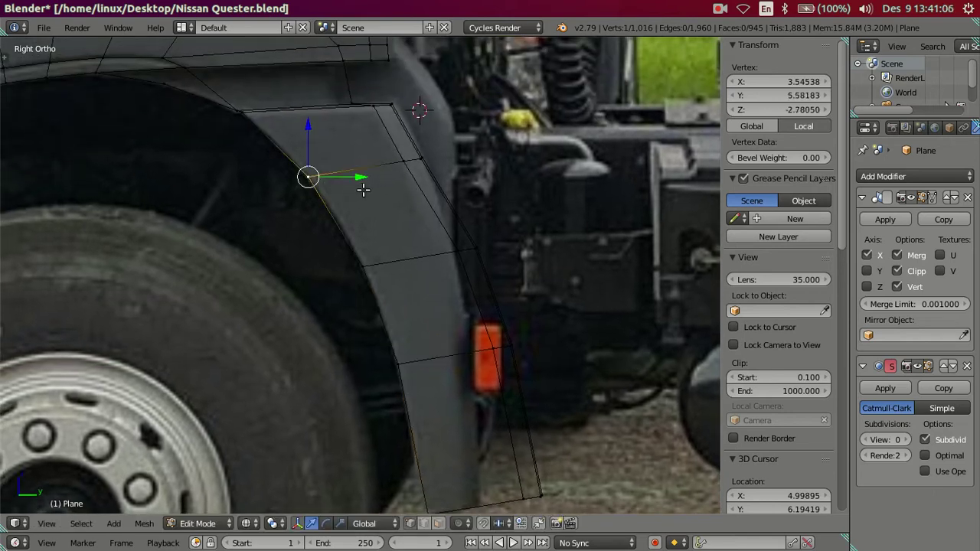
pyautogui.press('g')
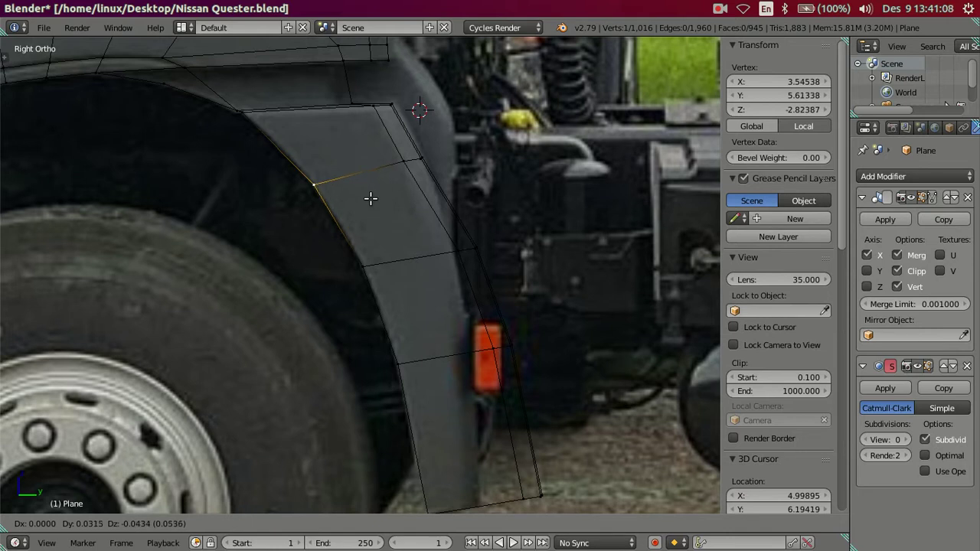
pyautogui.rightClick(371, 198)
pyautogui.rightClick(459, 251)
pyautogui.press('g')
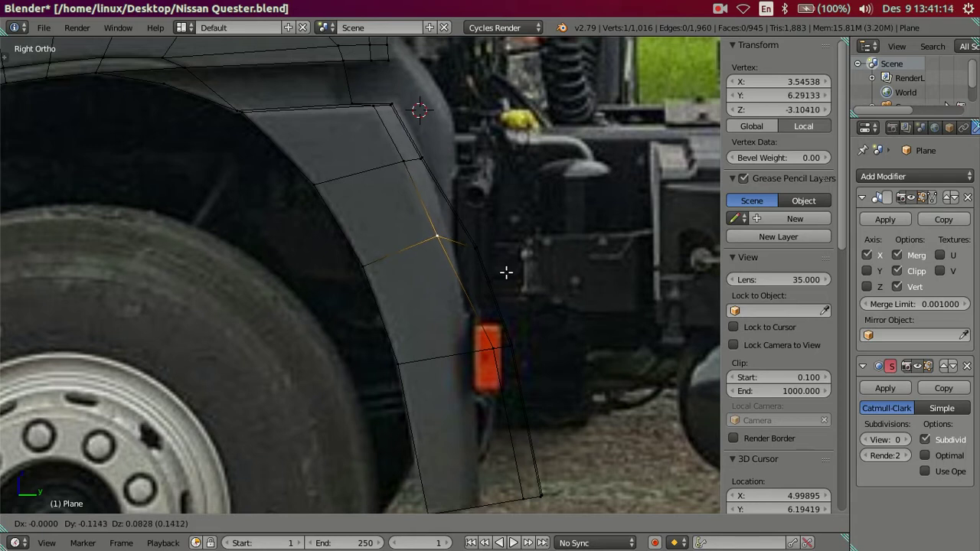
pyautogui.click(506, 272)
# - Reposition the flap vertex beside the reflector and the bottom vertex at the flap's lower edge
pyautogui.rightClick(490, 344)
pyautogui.press('g')
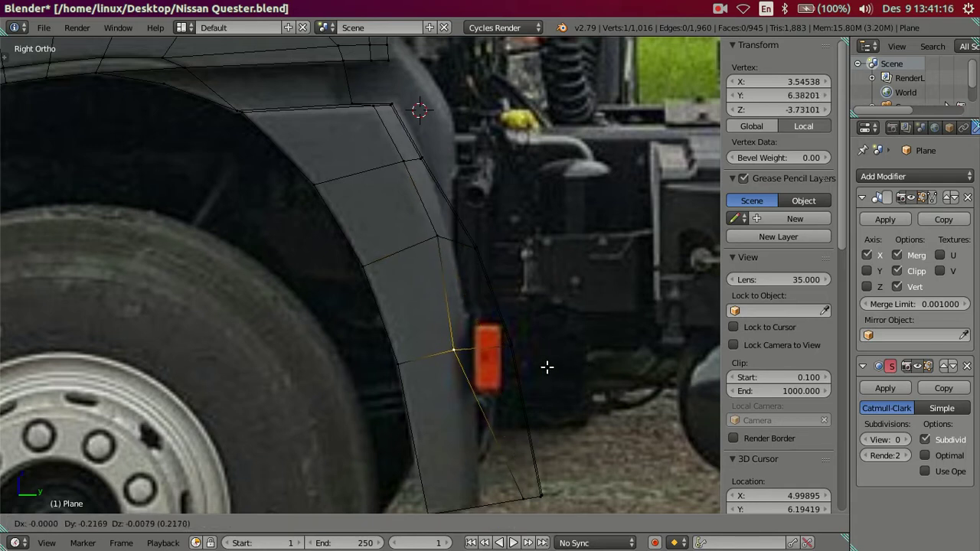
pyautogui.click(551, 365)
pyautogui.rightClick(521, 478)
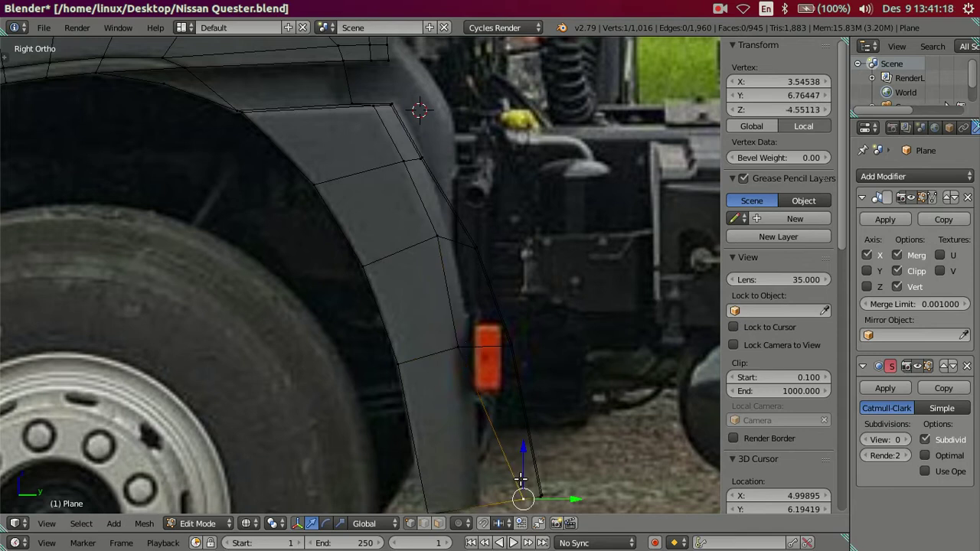
pyautogui.press('g')
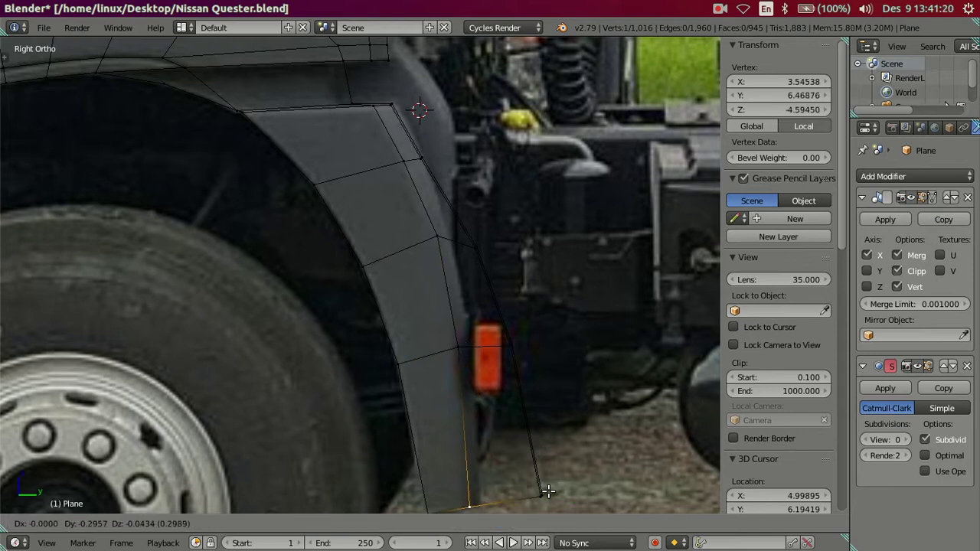
pyautogui.click(545, 493)
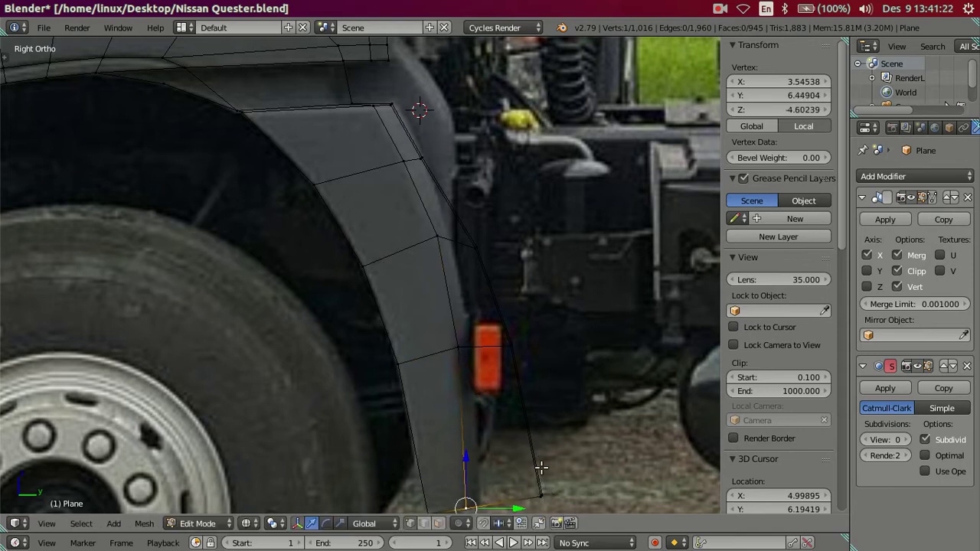
# - Move the flap's upper rear edge onto the photo's flap outline
pyautogui.keyDown('shift'); pyautogui.moveTo(516, 404); pyautogui.dragTo(502, 357, button='middle'); pyautogui.keyUp('shift')
pyautogui.press('a')
pyautogui.press('c')
pyautogui.click(470, 201)
pyautogui.press('Escape')
pyautogui.scroll(2, 505, 212)
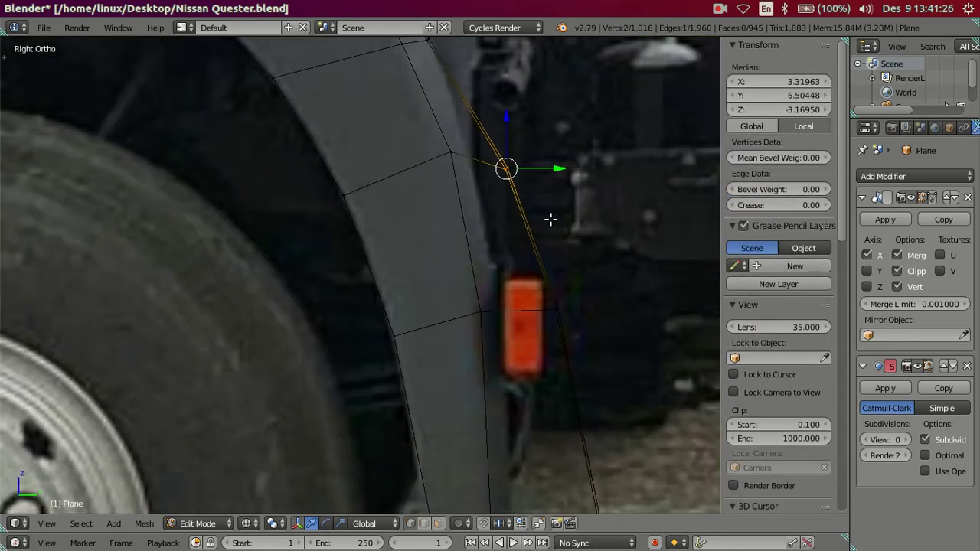
pyautogui.press('g')
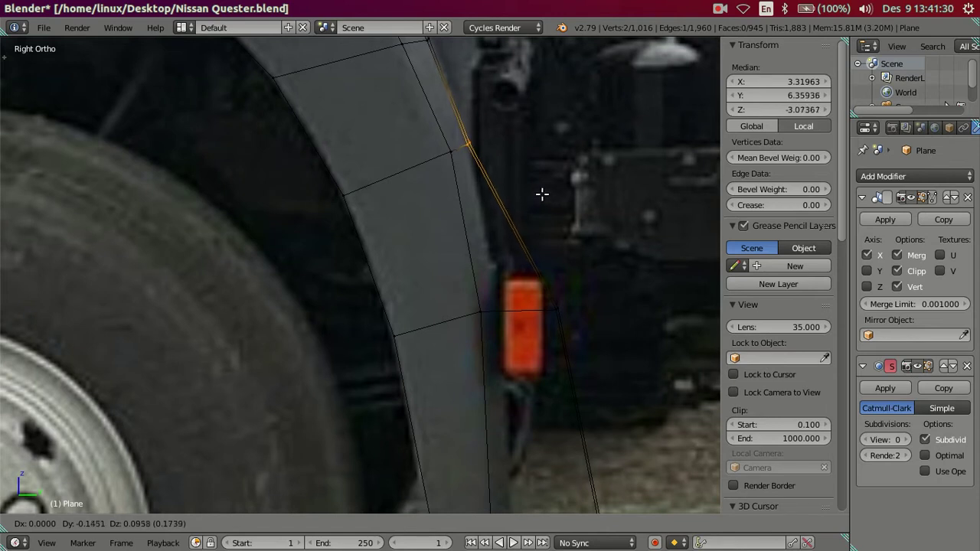
pyautogui.click(541, 194)
# - Adjust the vertex beside the reflector along Y and then Z
pyautogui.press('a')
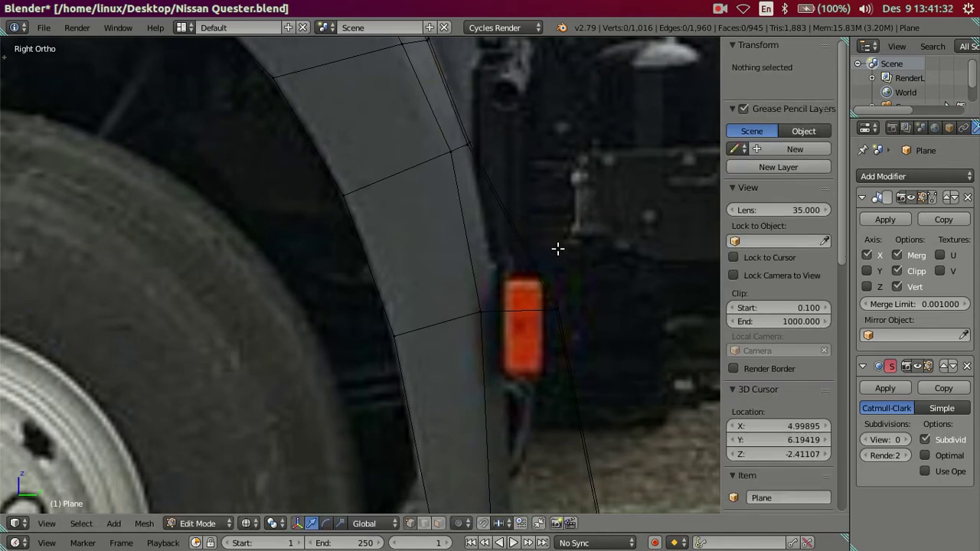
pyautogui.keyDown('shift'); pyautogui.moveTo(557, 248); pyautogui.dragTo(459, 152, button='middle'); pyautogui.keyUp('shift')
pyautogui.rightClick(382, 207)
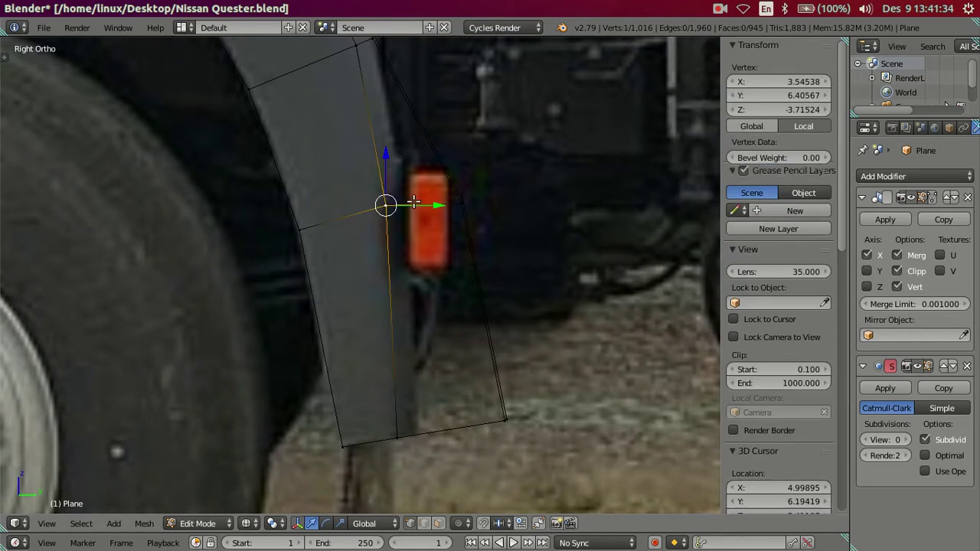
pyautogui.press('g')
pyautogui.press('y')
pyautogui.click(417, 207)
pyautogui.press('g')
pyautogui.press('z')
pyautogui.click(389, 174)
# - Move the slanted edge beside the reflector toward the flap's rear edge
pyautogui.press('a')
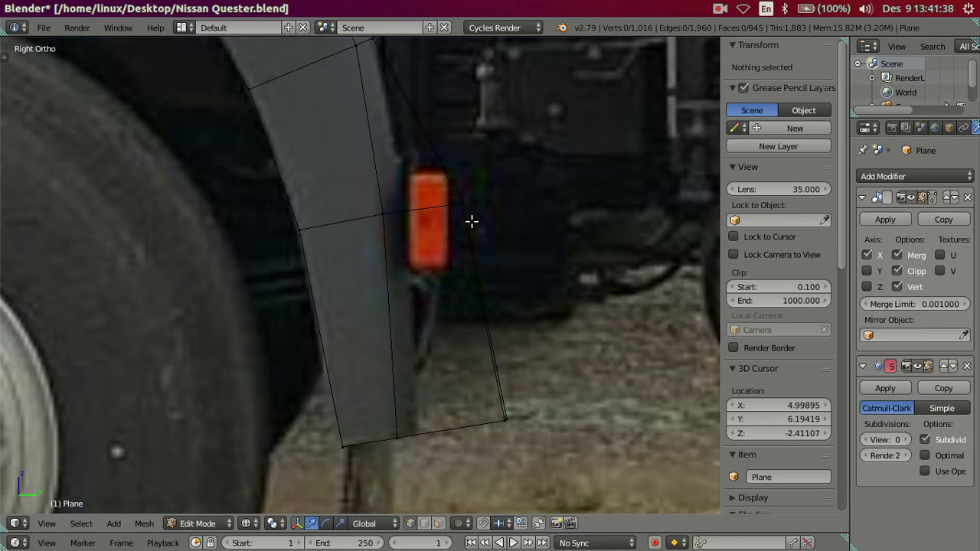
pyautogui.press('c')
pyautogui.click(463, 205)
pyautogui.press('Escape')
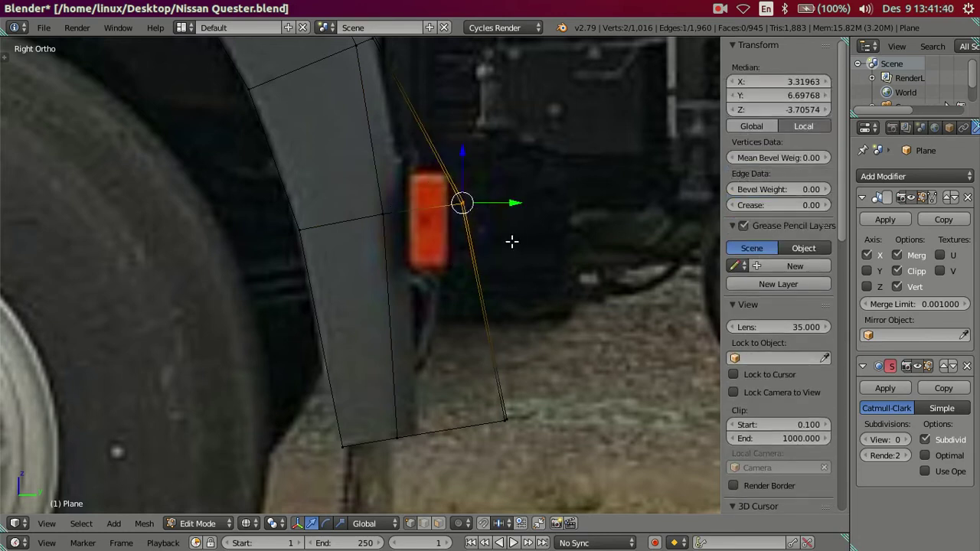
pyautogui.press('g')
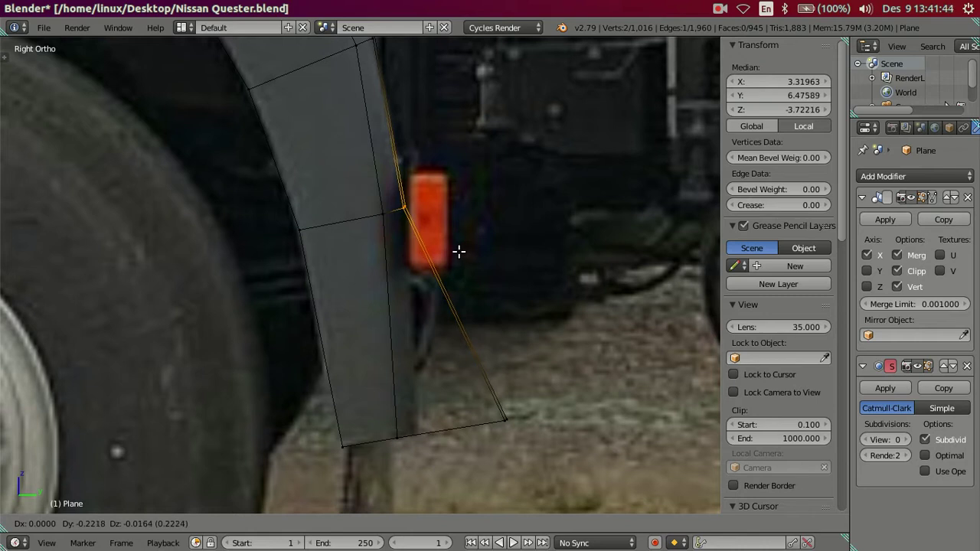
pyautogui.click(459, 252)
# - Pull the flap's lower rear corner in along Y and Z so the rear edge drops straight down
pyautogui.press('a')
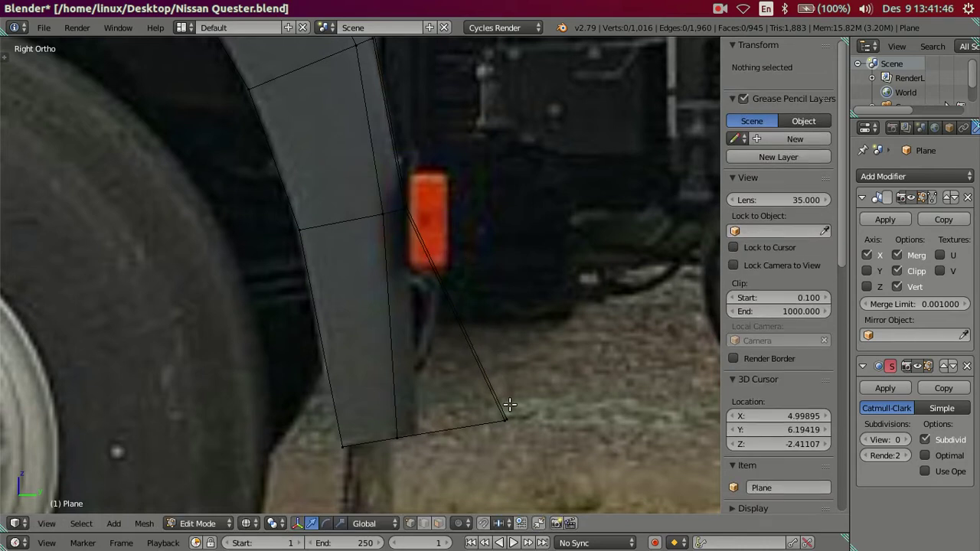
pyautogui.press('c')
pyautogui.click(498, 424)
pyautogui.press('Escape')
pyautogui.press('g')
pyautogui.press('y')
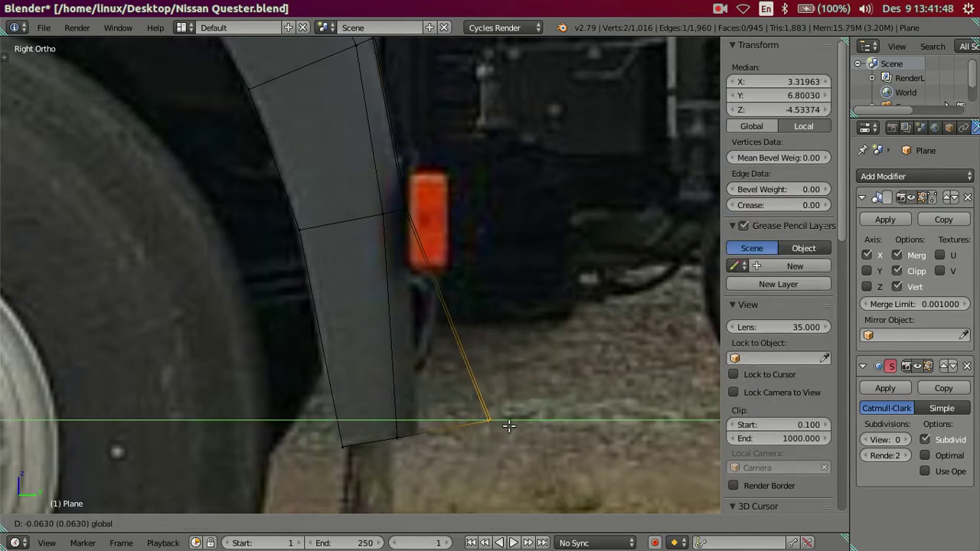
pyautogui.click(473, 433)
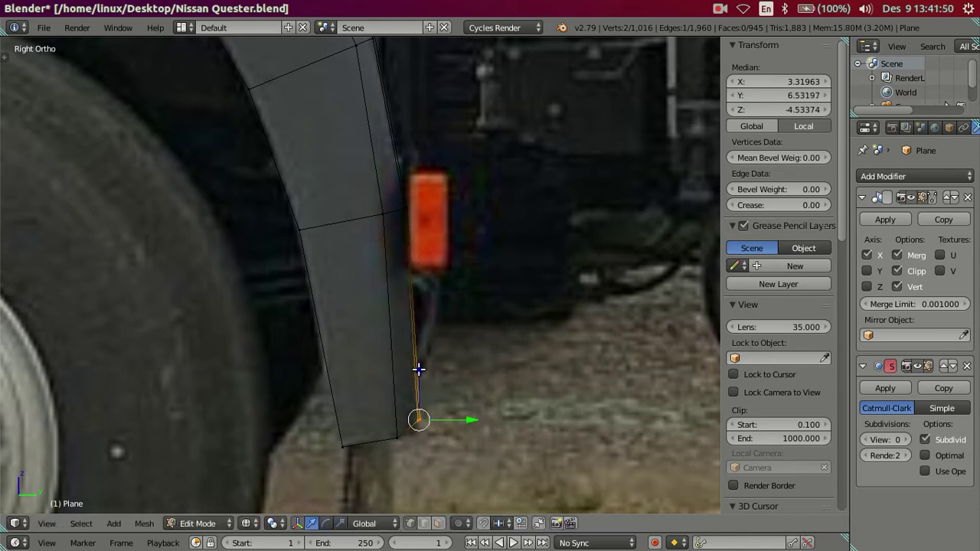
pyautogui.press('g')
pyautogui.press('z')
pyautogui.click(462, 427)
pyautogui.press('g')
pyautogui.press('y')
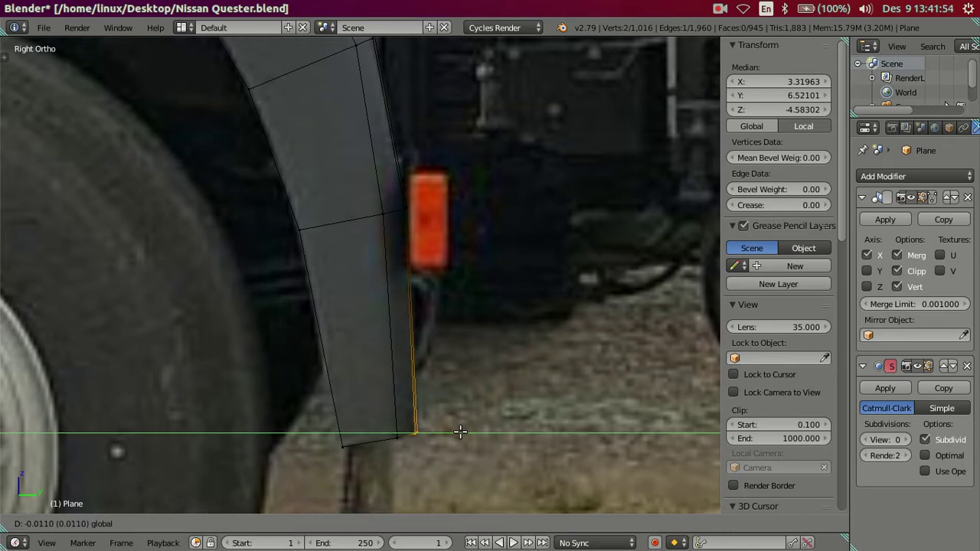
pyautogui.click(462, 433)
pyautogui.press('g')
pyautogui.press('z')
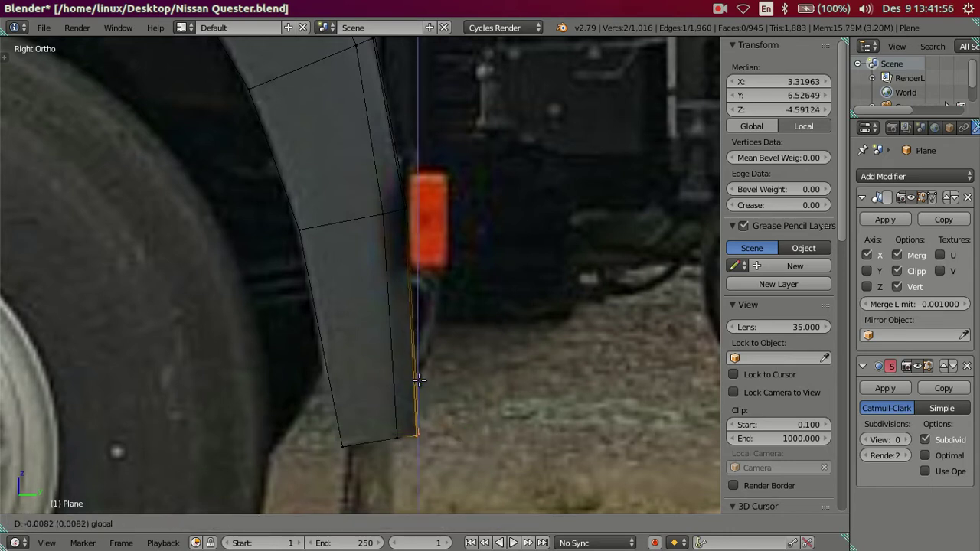
pyautogui.click(419, 379)
pyautogui.press('a')
pyautogui.scroll(-3, 398, 353)
pyautogui.scroll(-3, 390, 291)
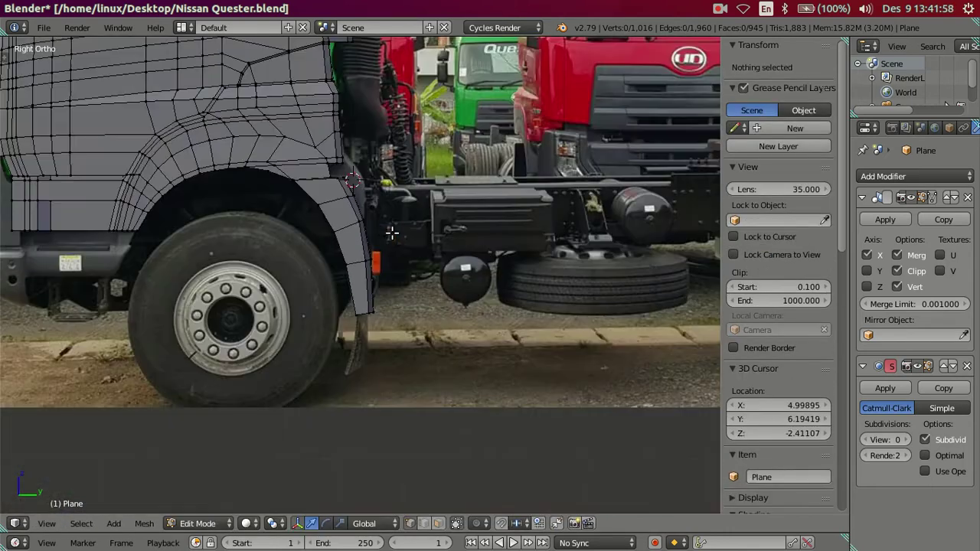
pyautogui.moveTo(363, 222)
pyautogui.mouseDown(button='middle')
pyautogui.moveTo(284, 245)
pyautogui.moveTo(252, 223)
pyautogui.moveTo(245, 278)
pyautogui.moveTo(279, 255)
pyautogui.moveTo(284, 285)
pyautogui.moveTo(278, 291)
pyautogui.moveTo(260, 234)
pyautogui.moveTo(241, 272)
pyautogui.moveTo(273, 283)
pyautogui.moveTo(304, 260)
pyautogui.moveTo(265, 177)
pyautogui.mouseUp(button='middle')
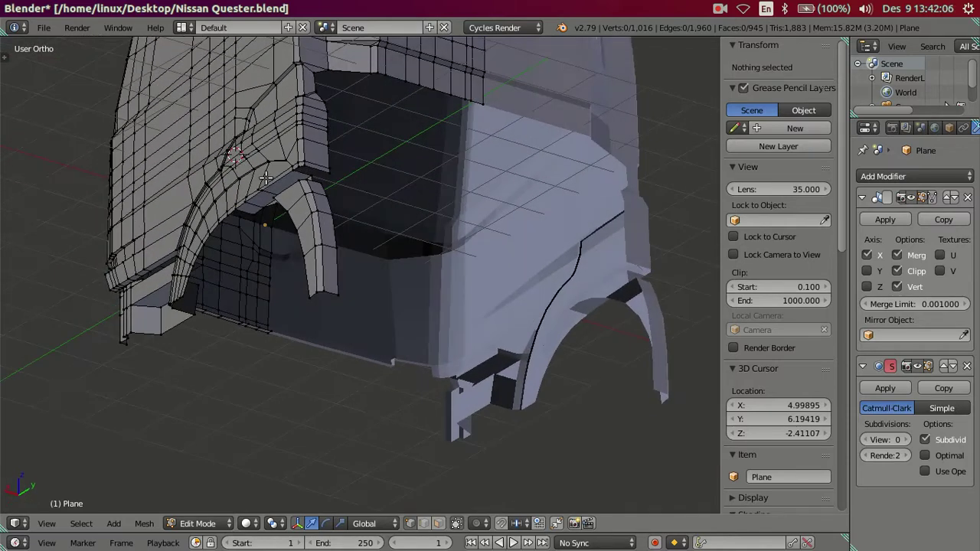
pyautogui.scroll(3, 307, 172)
pyautogui.scroll(-2, 314, 191)
pyautogui.scroll(1, 319, 201)
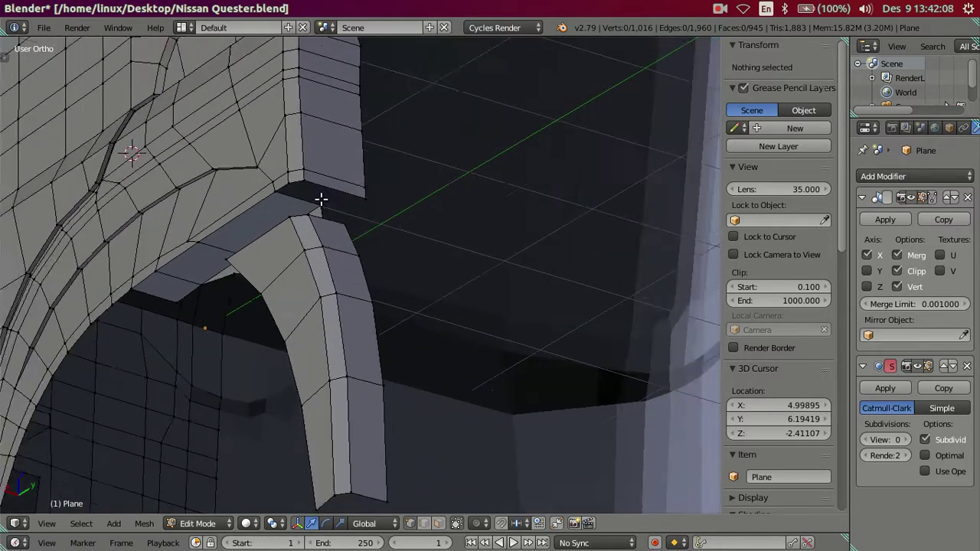
pyautogui.scroll(-2, 326, 162)
pyautogui.moveTo(389, 223); pyautogui.dragTo(350, 194, button='middle')
pyautogui.hotkey('ctrl', 'r')
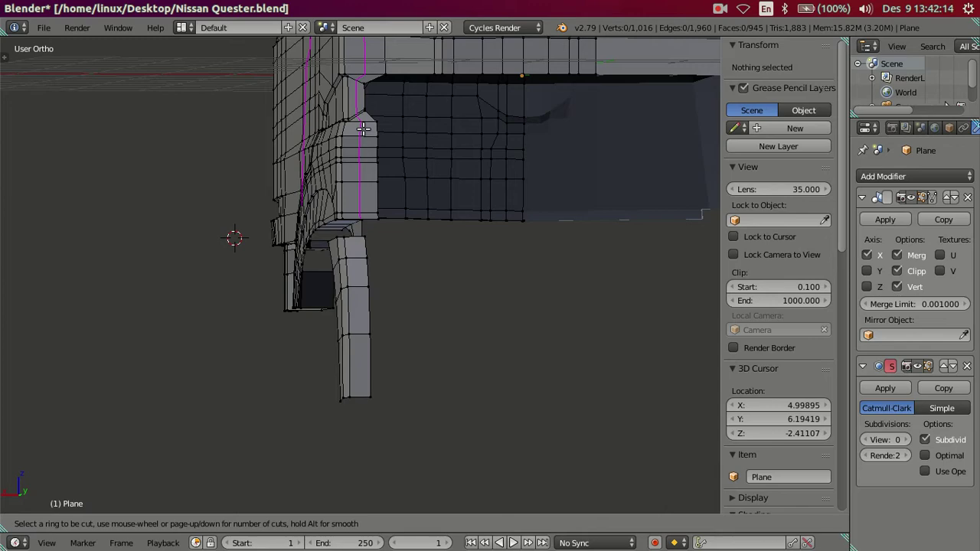
pyautogui.press('Escape')
pyautogui.moveTo(364, 129)
pyautogui.mouseDown(button='middle')
pyautogui.moveTo(372, 131)
pyautogui.moveTo(376, 256)
pyautogui.moveTo(390, 237)
pyautogui.moveTo(399, 254)
pyautogui.moveTo(368, 218)
pyautogui.moveTo(366, 154)
pyautogui.moveTo(350, 167)
pyautogui.moveTo(345, 183)
pyautogui.moveTo(378, 228)
pyautogui.moveTo(390, 200)
pyautogui.moveTo(413, 208)
pyautogui.moveTo(422, 184)
pyautogui.moveTo(372, 383)
pyautogui.moveTo(376, 304)
pyautogui.moveTo(394, 327)
pyautogui.moveTo(349, 360)
pyautogui.moveTo(306, 329)
pyautogui.moveTo(279, 264)
pyautogui.moveTo(383, 247)
pyautogui.moveTo(416, 208)
pyautogui.moveTo(306, 298)
pyautogui.moveTo(475, 301)
pyautogui.mouseUp(button='middle')
pyautogui.press('KP_3')
pyautogui.scroll(3, 352, 363)
pyautogui.scroll(3, 352, 363)
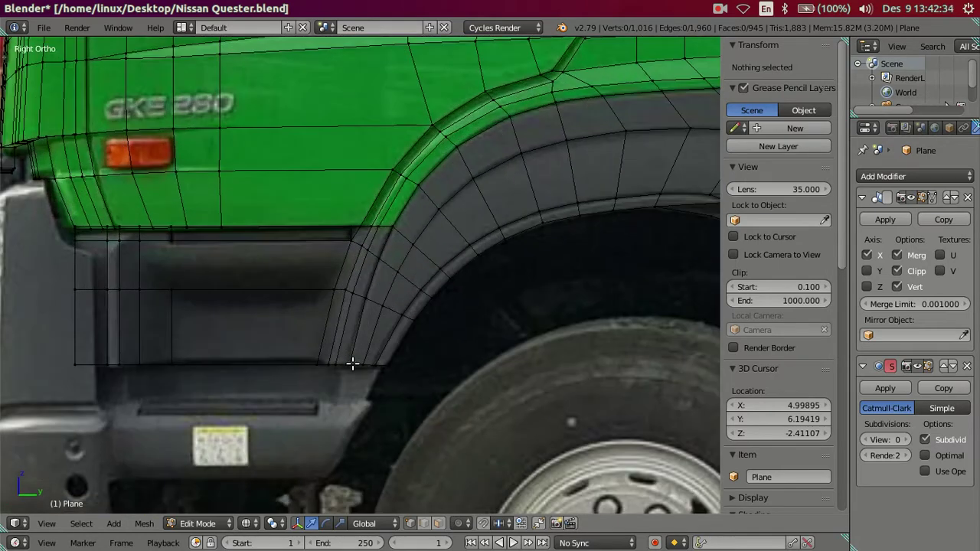
pyautogui.keyDown('shift'); pyautogui.moveTo(352, 363); pyautogui.dragTo(364, 301, button='middle'); pyautogui.keyUp('shift')
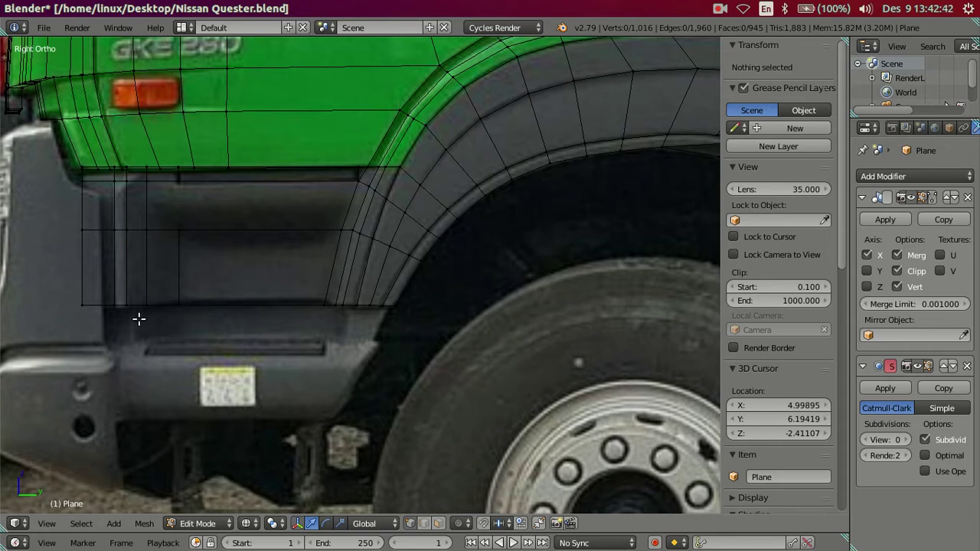
# - Save the truck cab file, overwriting the existing one
pyautogui.scroll(-5, 139, 319)
pyautogui.scroll(-1, 139, 318)
pyautogui.scroll(1, 270, 275)
pyautogui.scroll(-1, 272, 276)
pyautogui.hotkey('ctrl', 's')
pyautogui.click(271, 276)
# - Hide the side properties panel and compare solid and wireframe shading over the photo
pyautogui.scroll(2, 378, 294)
pyautogui.press('n')
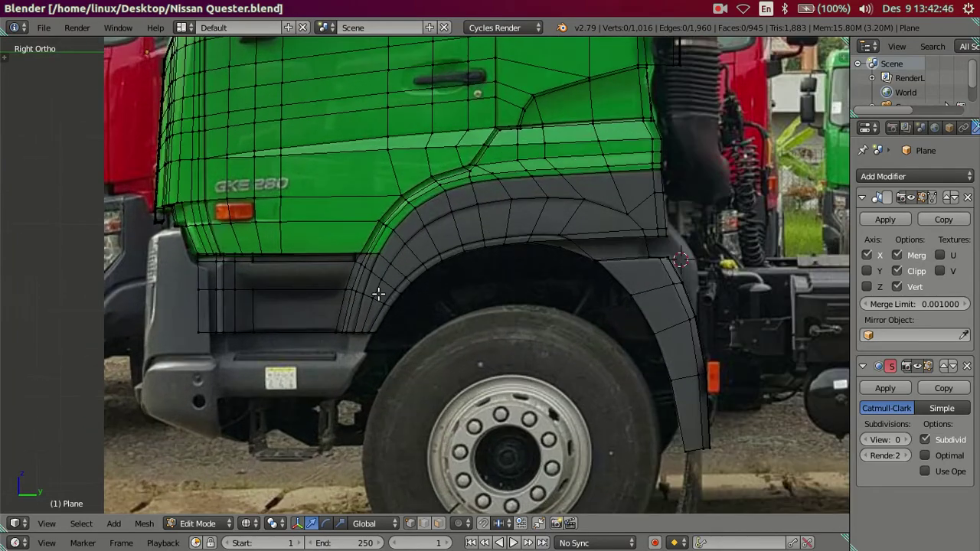
pyautogui.hotkey('alt', 'z')
pyautogui.scroll(1, 470, 294)
pyautogui.scroll(1, 470, 295)
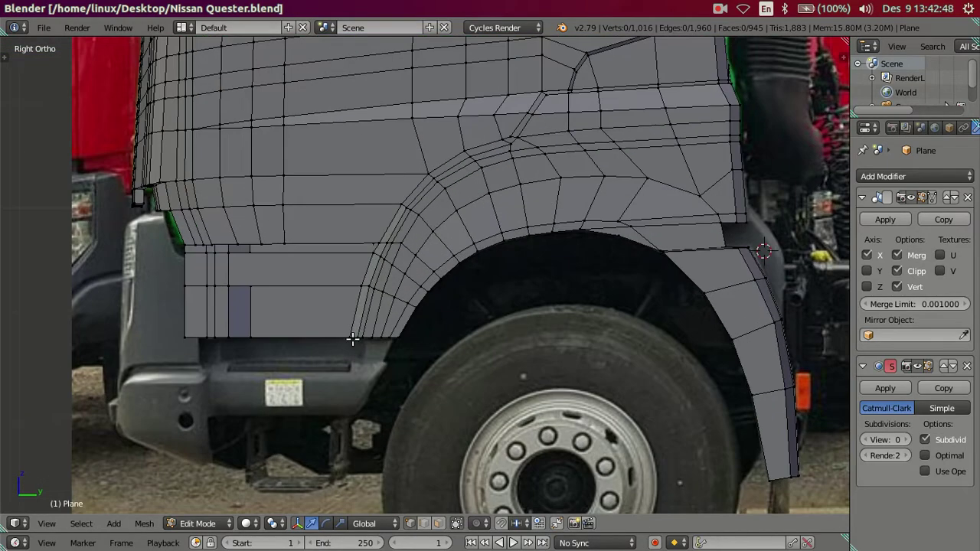
pyautogui.scroll(-3, 352, 339)
pyautogui.scroll(-2, 352, 339)
pyautogui.scroll(4, 391, 272)
pyautogui.hotkey('alt', 'z')
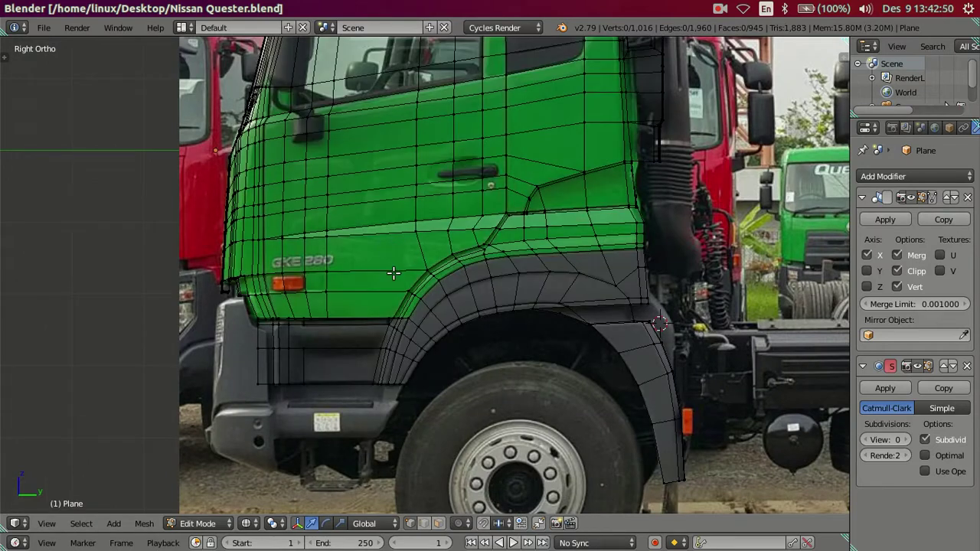
pyautogui.keyDown('shift'); pyautogui.scroll(-2, 392, 273); pyautogui.keyUp('shift')
pyautogui.scroll(3, 401, 225)
# - Switch to Object Mode with solid shading and orbit the cab to inspect all sides
pyautogui.press('Tab')
pyautogui.scroll(-3, 403, 227)
pyautogui.hotkey('alt', 'z')
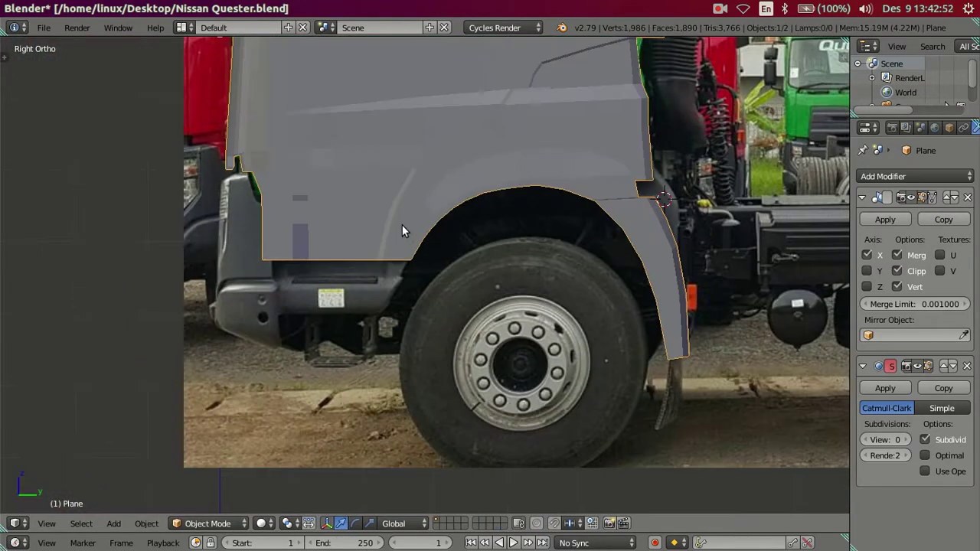
pyautogui.scroll(-3, 402, 224)
pyautogui.moveTo(387, 185)
pyautogui.mouseDown(button='middle')
pyautogui.moveTo(448, 221)
pyautogui.moveTo(433, 247)
pyautogui.moveTo(329, 223)
pyautogui.moveTo(321, 274)
pyautogui.moveTo(353, 280)
pyautogui.moveTo(504, 244)
pyautogui.mouseUp(button='middle')
pyautogui.moveTo(571, 251)
pyautogui.mouseDown(button='middle')
pyautogui.moveTo(628, 249)
pyautogui.moveTo(645, 221)
pyautogui.moveTo(615, 202)
pyautogui.moveTo(411, 241)
pyautogui.moveTo(319, 289)
pyautogui.moveTo(327, 248)
pyautogui.moveTo(278, 214)
pyautogui.moveTo(236, 228)
pyautogui.moveTo(230, 271)
pyautogui.moveTo(156, 245)
pyautogui.moveTo(150, 257)
pyautogui.moveTo(184, 281)
pyautogui.moveTo(212, 261)
pyautogui.moveTo(225, 219)
pyautogui.moveTo(222, 271)
pyautogui.moveTo(417, 231)
pyautogui.moveTo(466, 269)
pyautogui.moveTo(444, 214)
pyautogui.moveTo(363, 232)
pyautogui.moveTo(433, 261)
pyautogui.moveTo(597, 273)
pyautogui.moveTo(352, 249)
pyautogui.moveTo(400, 273)
pyautogui.mouseUp(button='middle')
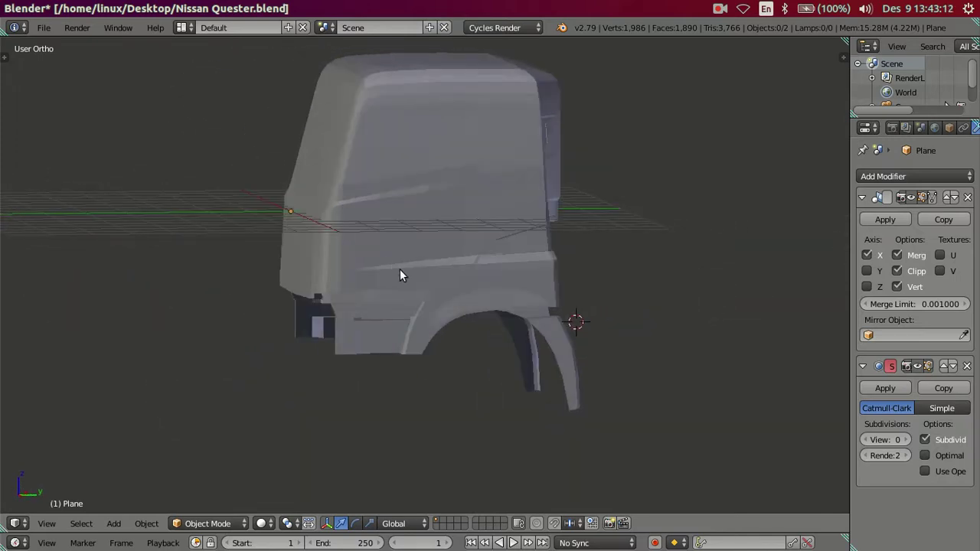
# - Zoom in on the right side reference view and enter Edit Mode on the cab mesh
pyautogui.press('KP_3')
pyautogui.scroll(2, 450, 304)
pyautogui.scroll(1, 436, 287)
pyautogui.scroll(1, 433, 298)
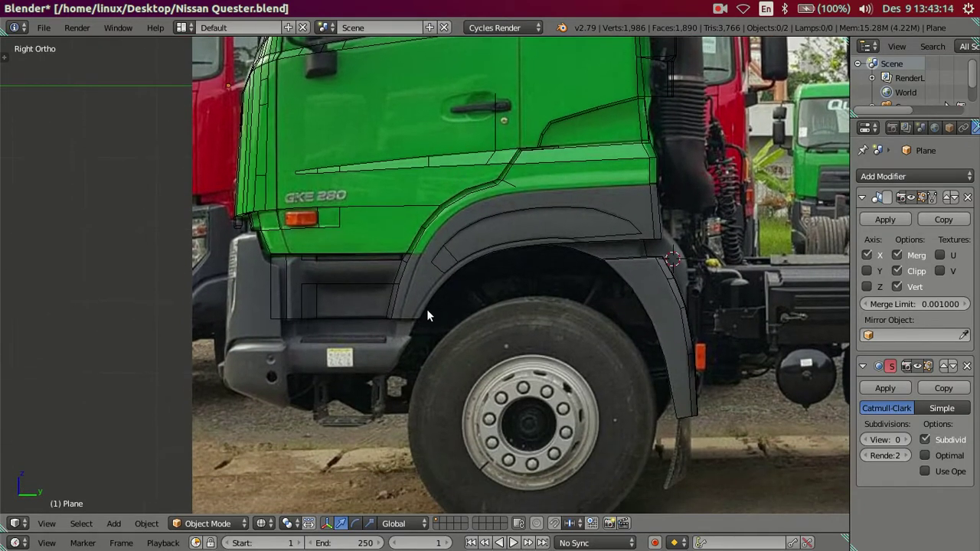
pyautogui.scroll(2, 490, 275)
pyautogui.scroll(2, 479, 298)
pyautogui.scroll(1, 472, 294)
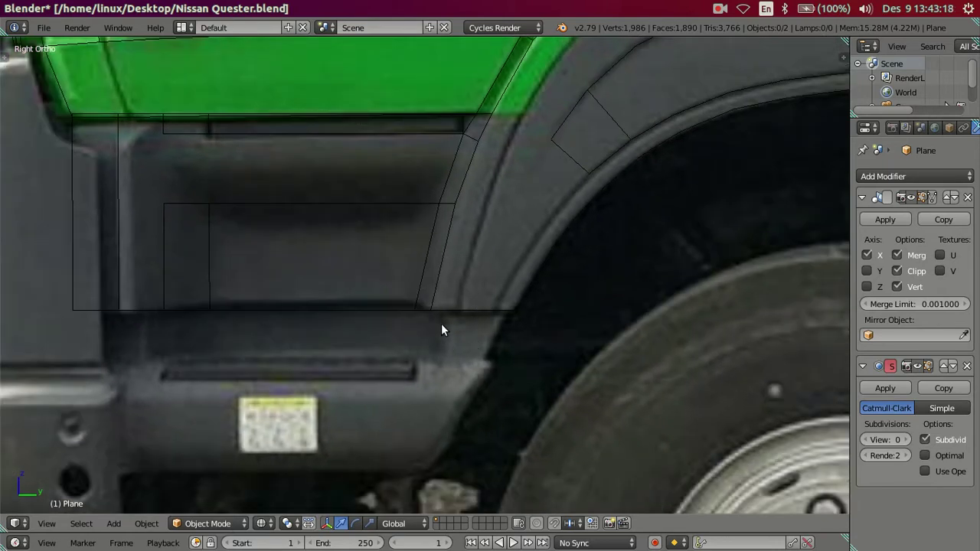
pyautogui.press('Tab')
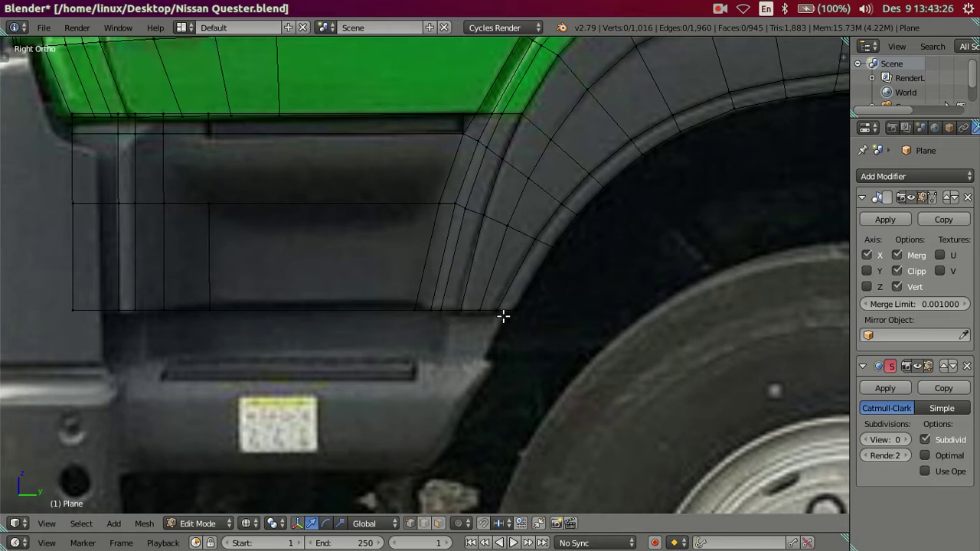
pyautogui.press('z')
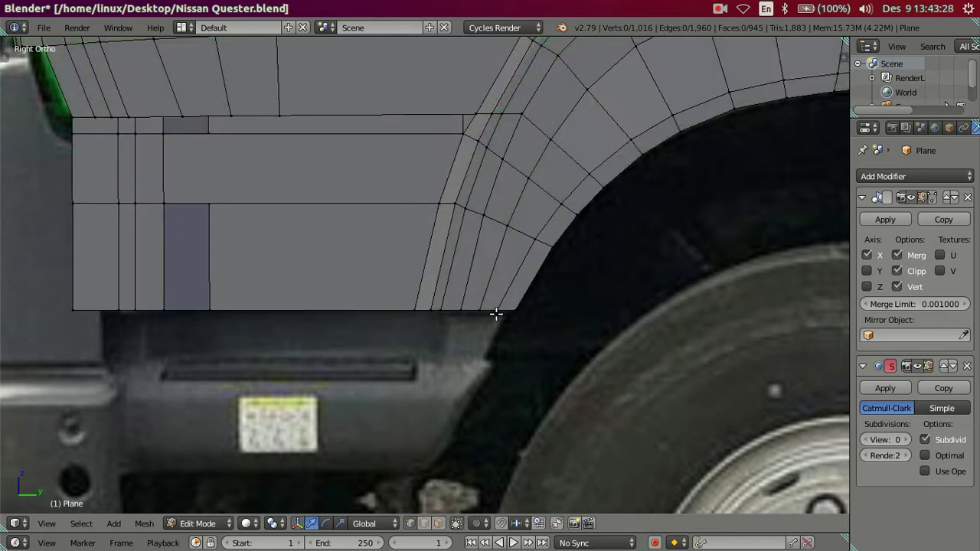
pyautogui.press('z')
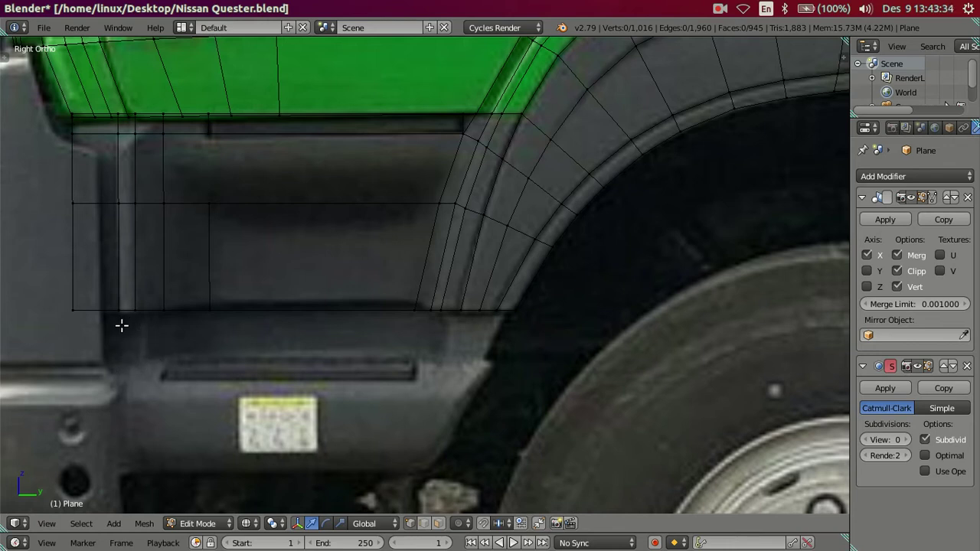
# - Check under the panel in solid shading, then select its bottom front corner vertex in wireframe
pyautogui.press('z')
pyautogui.moveTo(146, 345); pyautogui.dragTo(178, 272, button='middle')
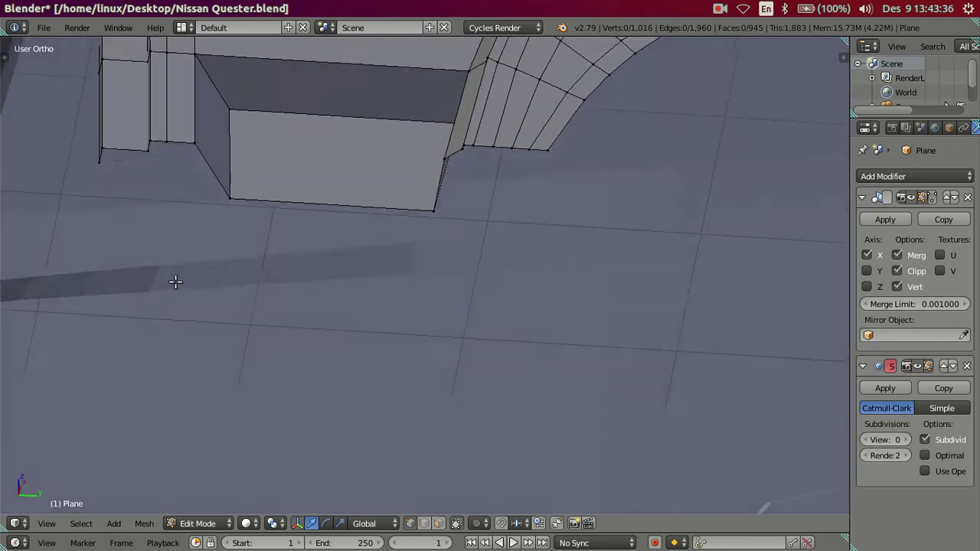
pyautogui.press('KP_3')
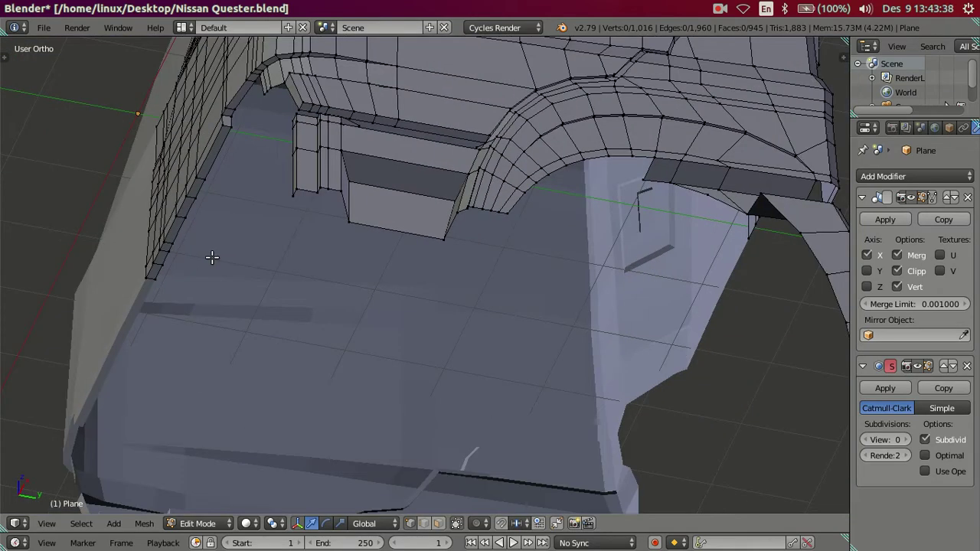
pyautogui.scroll(2, 284, 326)
pyautogui.press('z')
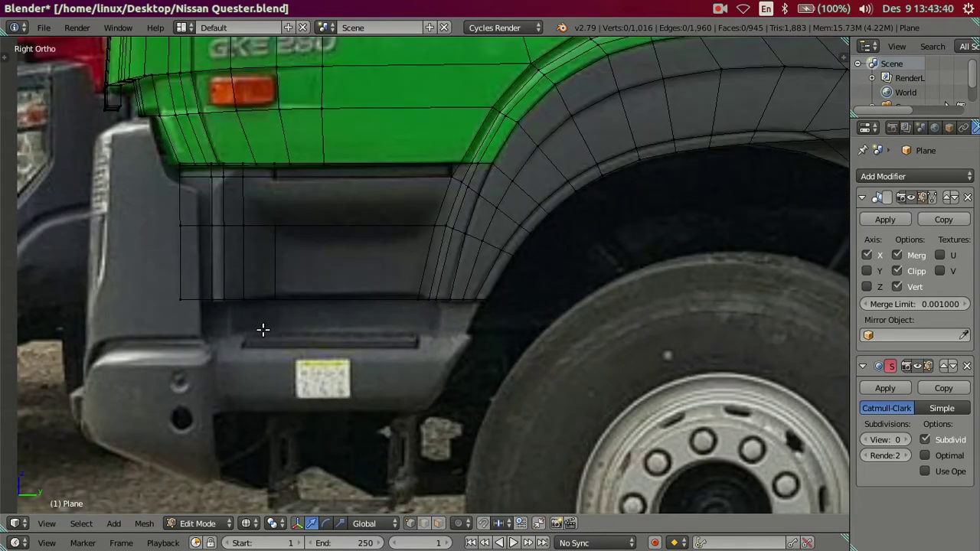
pyautogui.rightClick(174, 300)
pyautogui.press('z')
pyautogui.moveTo(468, 300); pyautogui.dragTo(493, 261, button='middle')
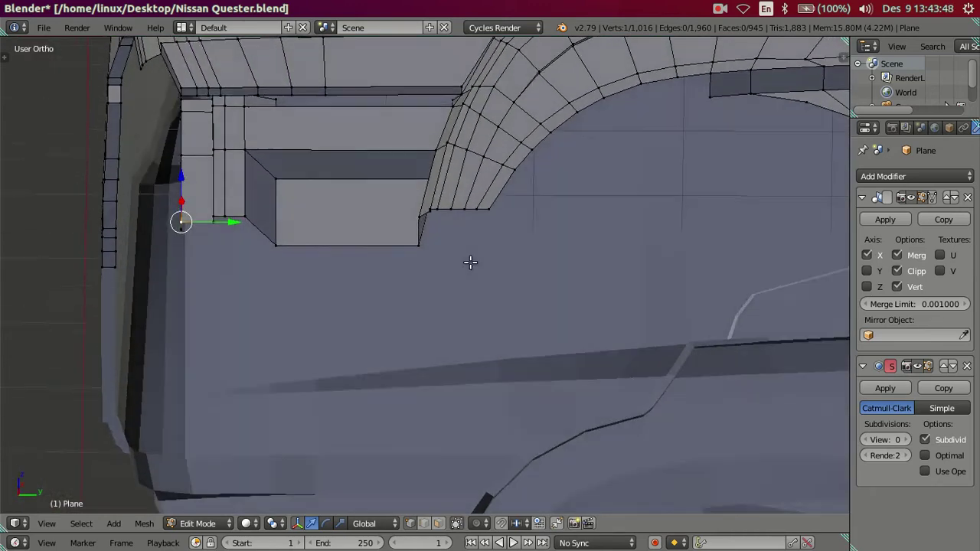
pyautogui.press('KP_3')
pyautogui.press('z')
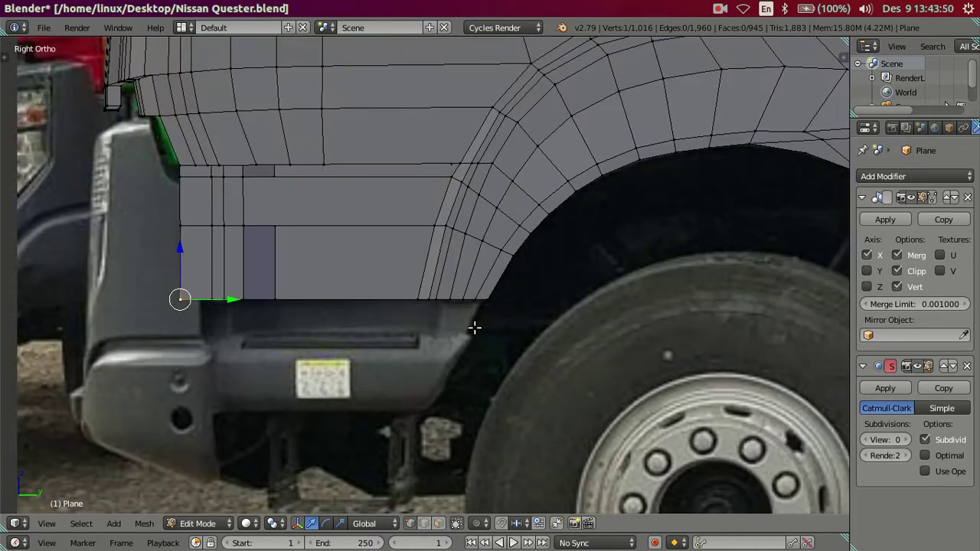
pyautogui.press('z')
pyautogui.moveTo(473, 329)
pyautogui.mouseDown(button='middle')
pyautogui.moveTo(484, 260)
pyautogui.moveTo(538, 249)
pyautogui.moveTo(564, 234)
pyautogui.moveTo(573, 208)
pyautogui.mouseUp(button='middle')
pyautogui.press('z')
pyautogui.scroll(2, 573, 208)
pyautogui.keyDown('alt'); pyautogui.rightClick(649, 173); pyautogui.keyUp('alt')
pyautogui.moveTo(649, 173)
pyautogui.mouseDown(button='middle')
pyautogui.moveTo(590, 215)
pyautogui.moveTo(527, 284)
pyautogui.moveTo(506, 287)
pyautogui.mouseUp(button='middle')
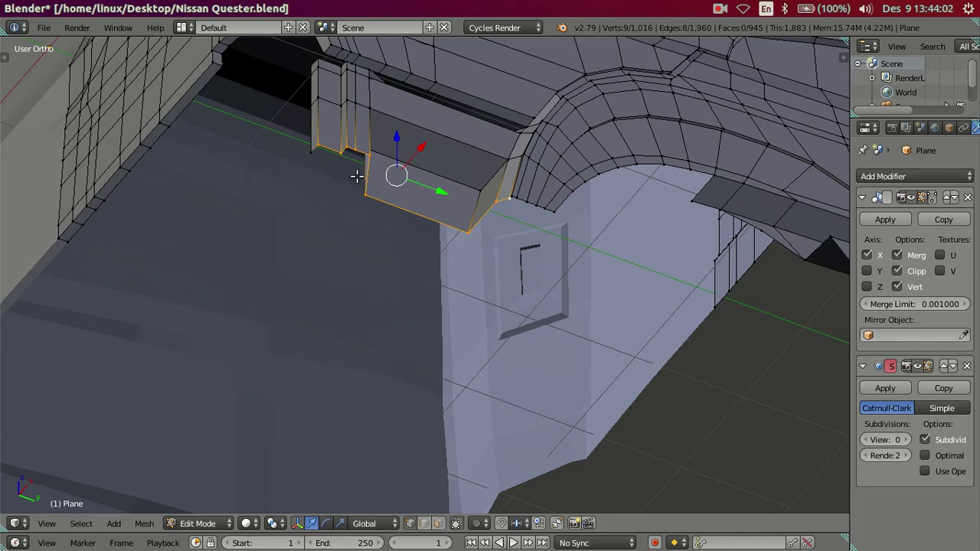
pyautogui.press('KP_3')
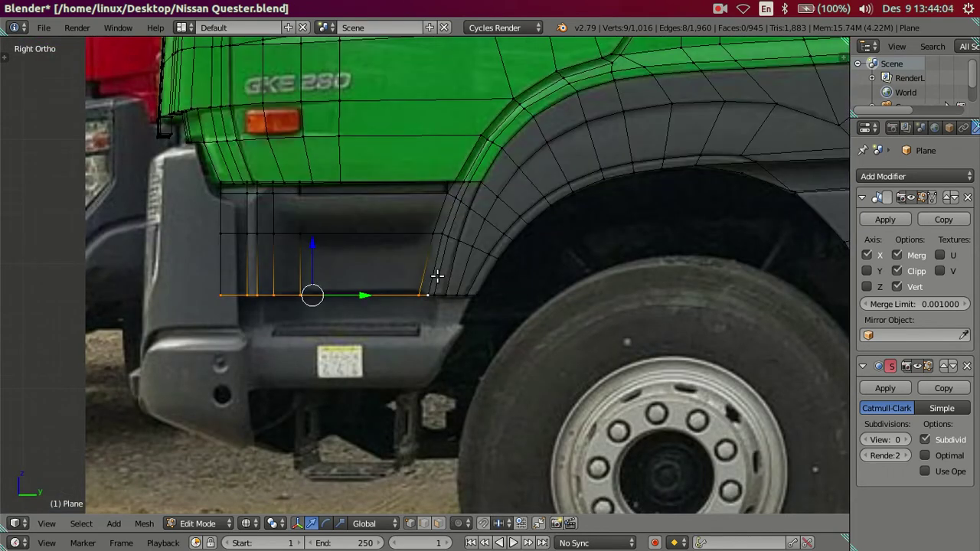
pyautogui.moveTo(231, 302)
pyautogui.mouseDown(button='middle')
pyautogui.moveTo(269, 245)
pyautogui.moveTo(301, 242)
pyautogui.mouseUp(button='middle')
pyautogui.hotkey('shift', 'd')
pyautogui.rightClick(406, 271)
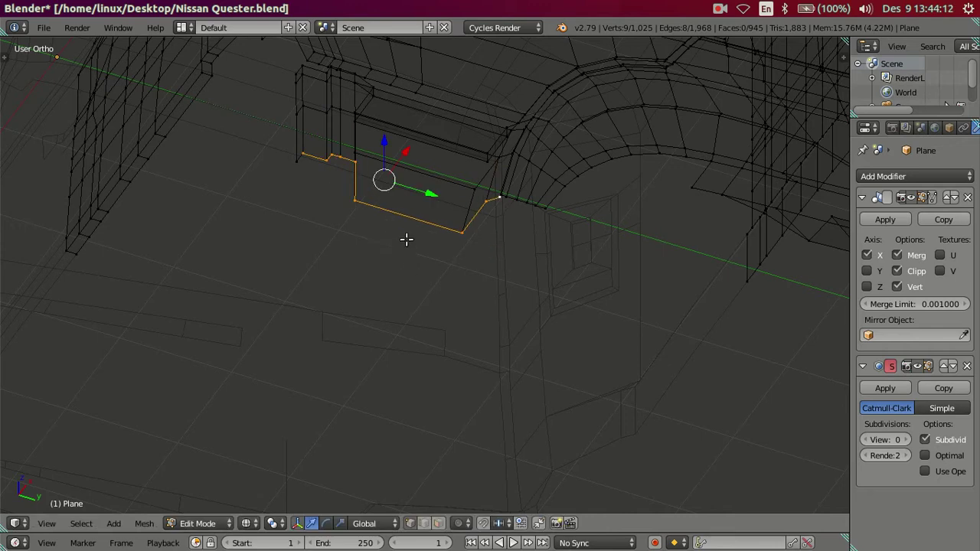
pyautogui.keyDown('shift'); pyautogui.moveTo(437, 215); pyautogui.dragTo(427, 227, button='middle'); pyautogui.keyUp('shift')
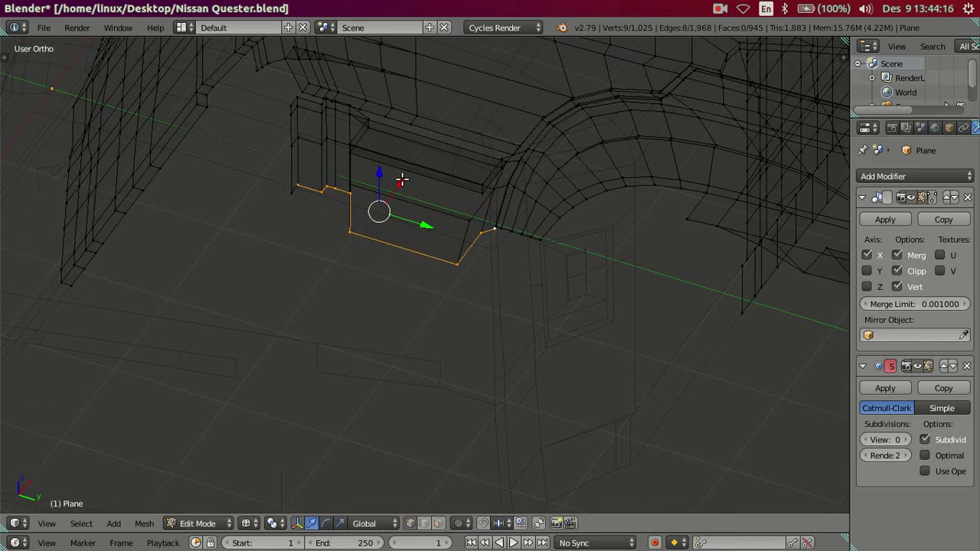
pyautogui.moveTo(401, 180); pyautogui.dragTo(402, 180)
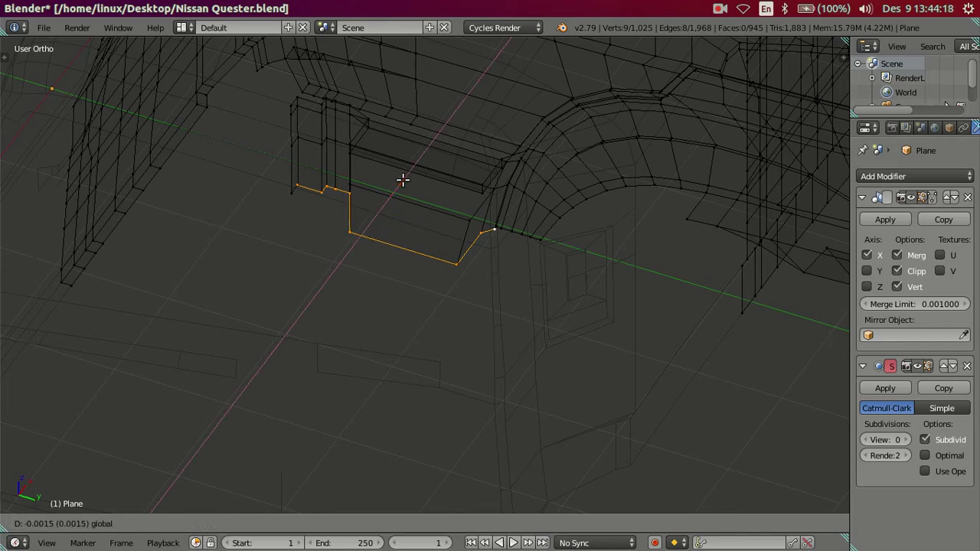
pyautogui.rightClick(398, 192)
pyautogui.hotkey('ctrl', 'z')
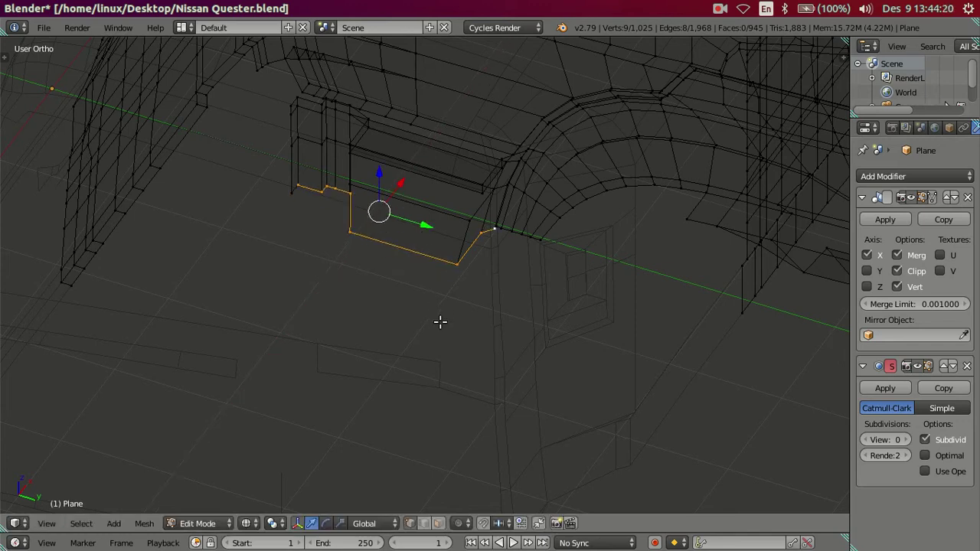
pyautogui.hotkey('ctrl', 'z')
pyautogui.press('KP_3')
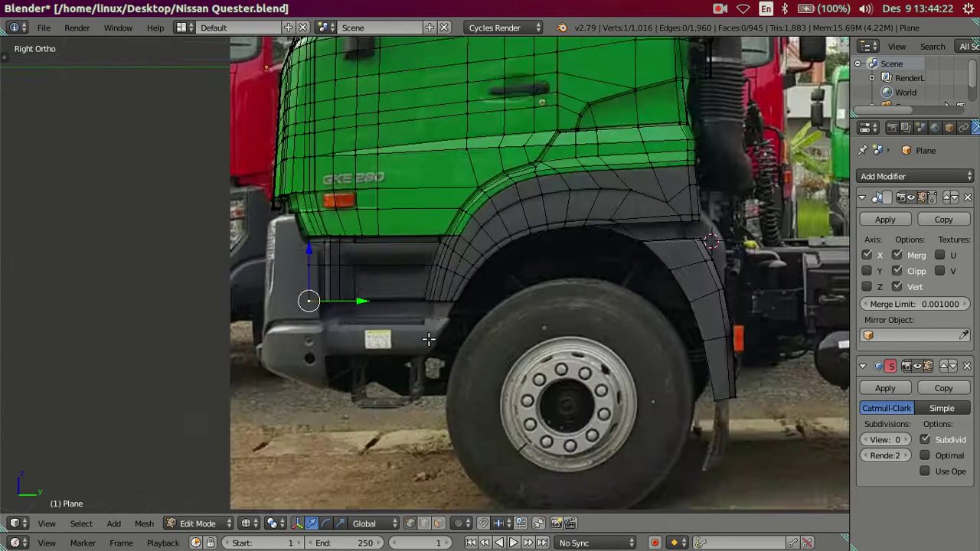
pyautogui.scroll(1, 419, 344)
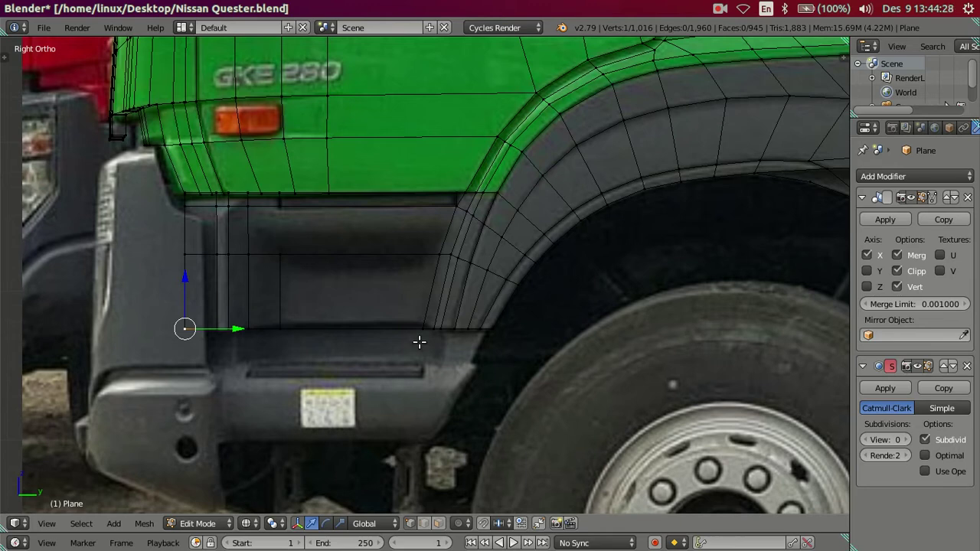
pyautogui.moveTo(253, 288)
pyautogui.mouseDown(button='middle')
pyautogui.moveTo(352, 219)
pyautogui.moveTo(452, 234)
pyautogui.moveTo(411, 295)
pyautogui.moveTo(348, 286)
pyautogui.moveTo(340, 219)
pyautogui.moveTo(332, 232)
pyautogui.moveTo(252, 230)
pyautogui.moveTo(296, 255)
pyautogui.moveTo(427, 274)
pyautogui.moveTo(480, 249)
pyautogui.moveTo(488, 207)
pyautogui.moveTo(433, 196)
pyautogui.moveTo(372, 201)
pyautogui.moveTo(368, 174)
pyautogui.mouseUp(button='middle')
pyautogui.press('z')
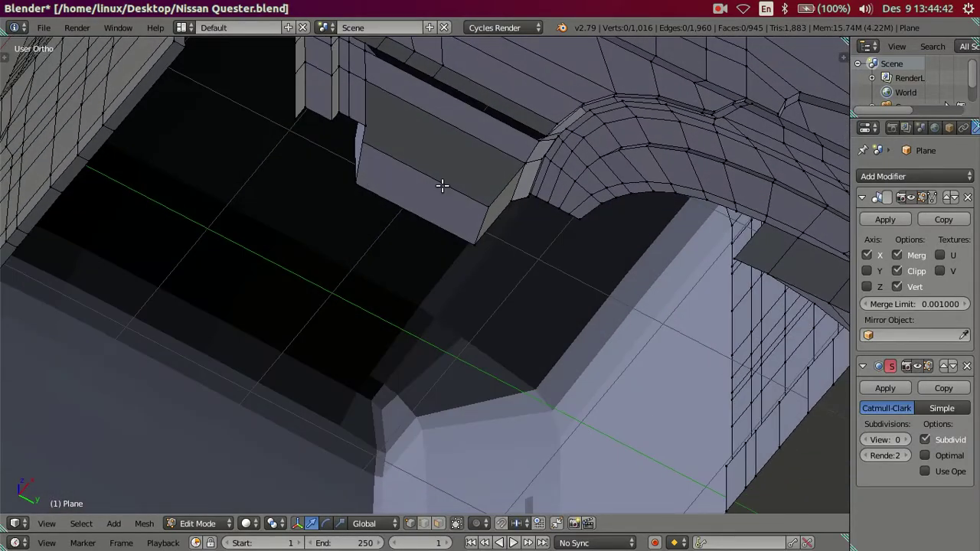
# - Orbit around the sill panel and wheel arch, starting and cancelling a loop cut
pyautogui.moveTo(532, 194)
pyautogui.mouseDown(button='middle')
pyautogui.moveTo(601, 260)
pyautogui.moveTo(617, 298)
pyautogui.moveTo(656, 235)
pyautogui.moveTo(635, 247)
pyautogui.moveTo(628, 269)
pyautogui.moveTo(549, 272)
pyautogui.moveTo(553, 252)
pyautogui.moveTo(589, 301)
pyautogui.moveTo(634, 248)
pyautogui.moveTo(667, 234)
pyautogui.moveTo(669, 217)
pyautogui.moveTo(627, 289)
pyautogui.moveTo(481, 367)
pyautogui.moveTo(383, 393)
pyautogui.moveTo(442, 394)
pyautogui.moveTo(433, 383)
pyautogui.moveTo(597, 311)
pyautogui.moveTo(610, 299)
pyautogui.moveTo(619, 220)
pyautogui.moveTo(648, 237)
pyautogui.moveTo(583, 273)
pyautogui.moveTo(582, 284)
pyautogui.moveTo(500, 308)
pyautogui.moveTo(494, 324)
pyautogui.moveTo(479, 326)
pyautogui.moveTo(508, 301)
pyautogui.moveTo(522, 306)
pyautogui.moveTo(498, 360)
pyautogui.moveTo(436, 368)
pyautogui.moveTo(430, 379)
pyautogui.moveTo(427, 360)
pyautogui.mouseUp(button='middle')
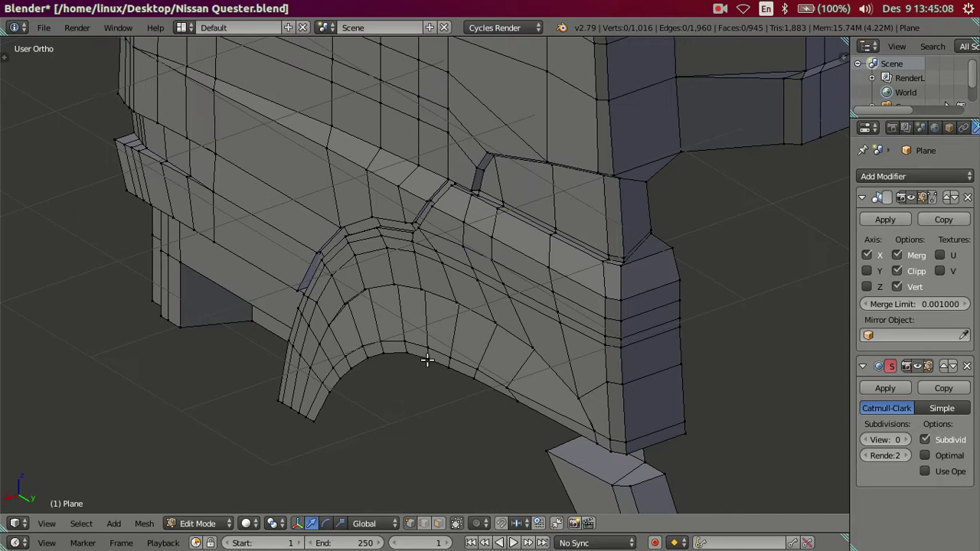
pyautogui.moveTo(589, 229); pyautogui.dragTo(559, 291, button='middle')
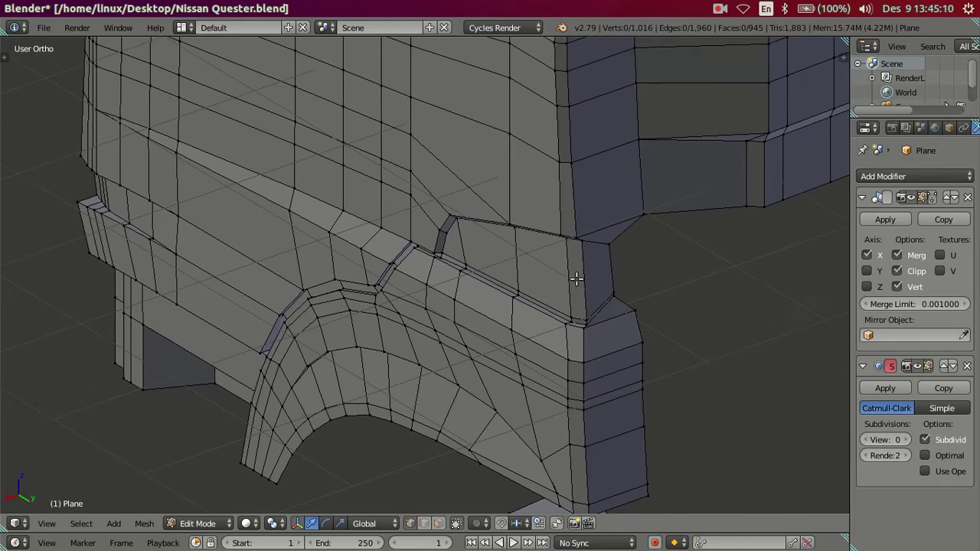
pyautogui.hotkey('ctrl', 'r')
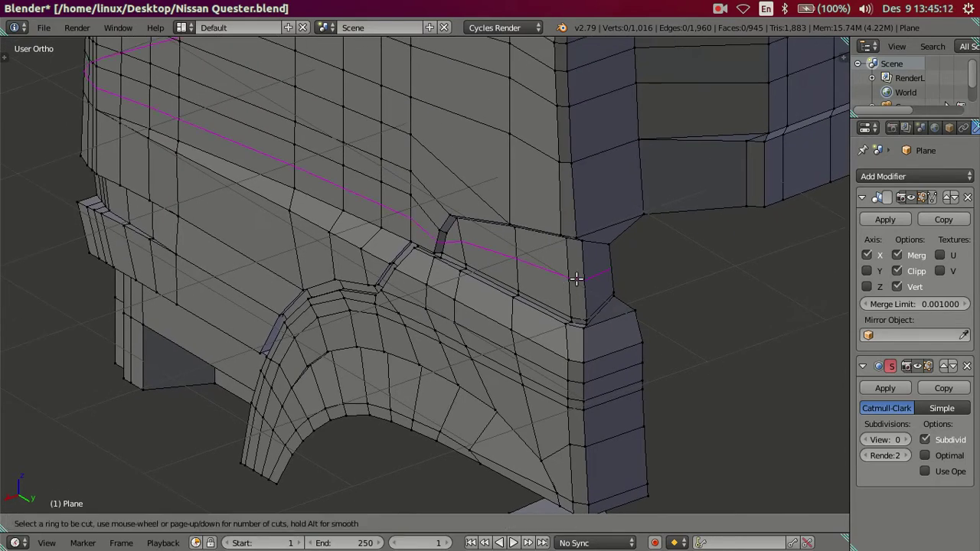
pyautogui.rightClick(577, 278)
pyautogui.moveTo(575, 275)
pyautogui.mouseDown(button='middle')
pyautogui.moveTo(556, 298)
pyautogui.moveTo(469, 287)
pyautogui.moveTo(624, 280)
pyautogui.moveTo(634, 269)
pyautogui.moveTo(582, 284)
pyautogui.mouseUp(button='middle')
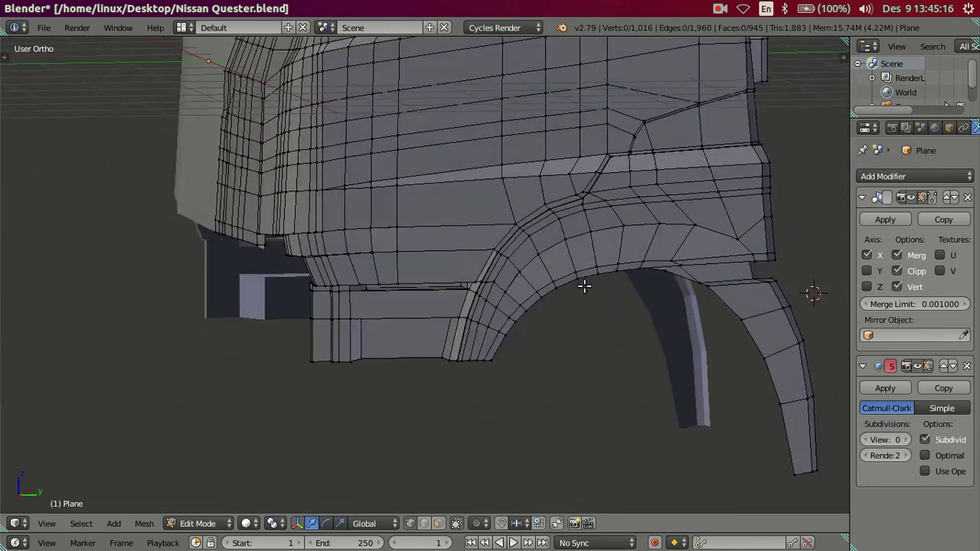
# - Fit the panel's lower front corner vertex to the side photo and deselect it
pyautogui.press('KP_3')
pyautogui.scroll(2, 476, 369)
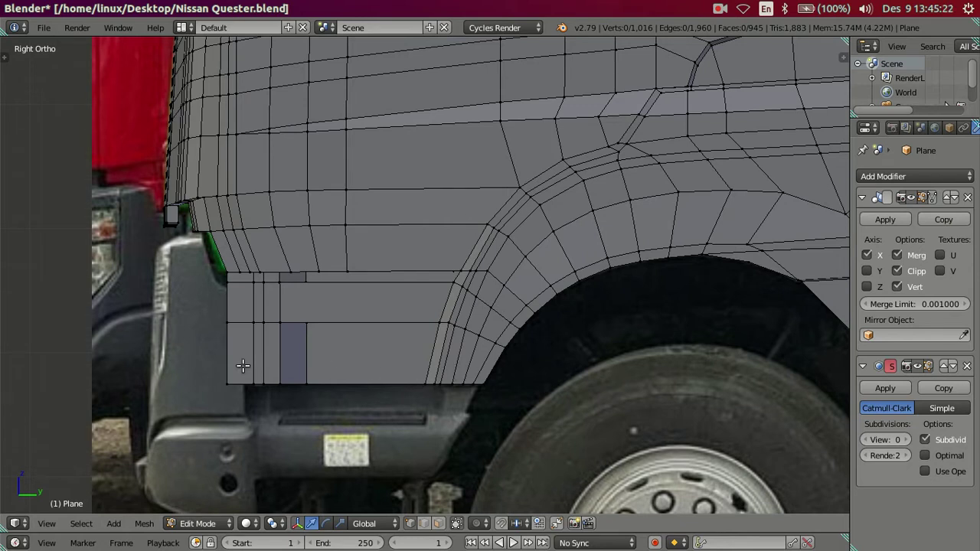
pyautogui.rightClick(258, 330)
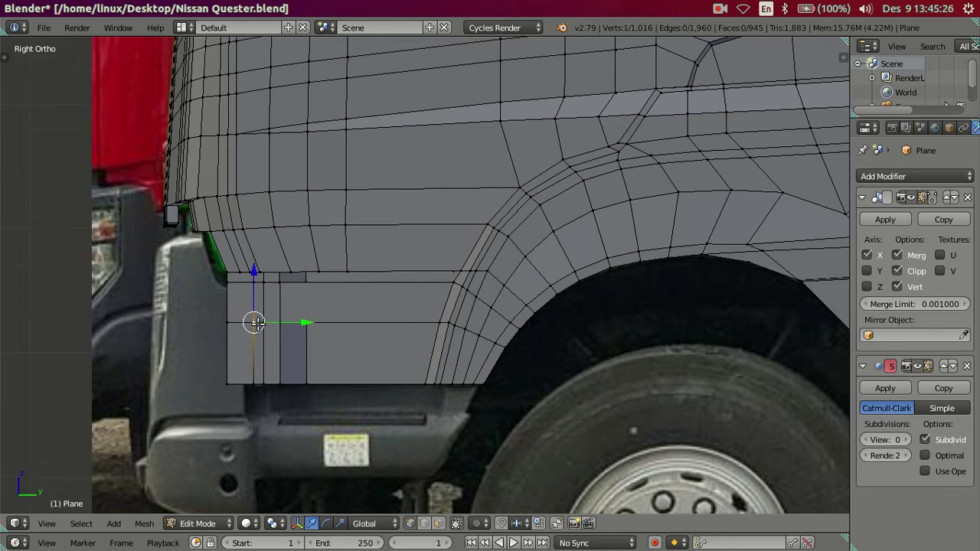
pyautogui.press('a')
# - Show the photo through the mesh, pan across it, and switch to the front reference view
pyautogui.hotkey('alt', 'z')
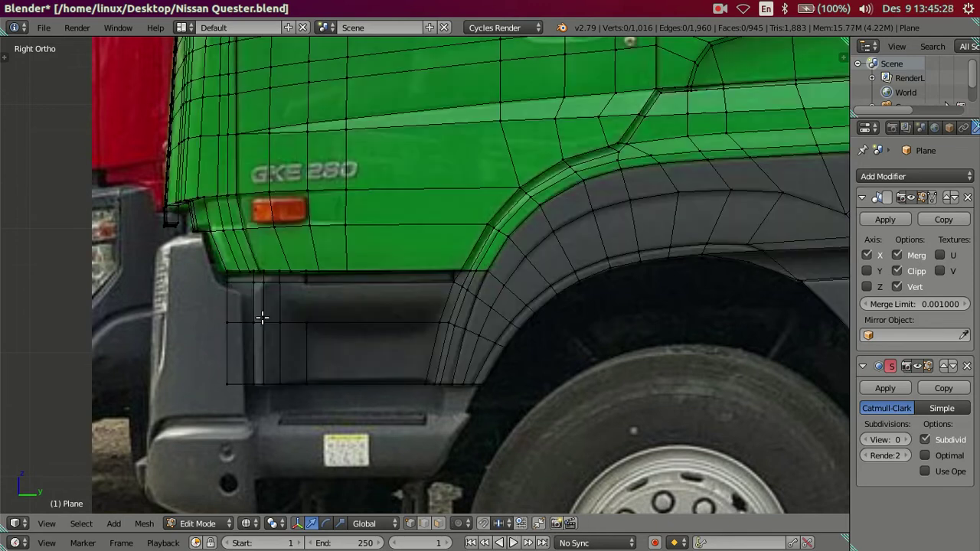
pyautogui.keyDown('shift'); pyautogui.moveTo(264, 323); pyautogui.dragTo(352, 299, button='middle'); pyautogui.keyUp('shift')
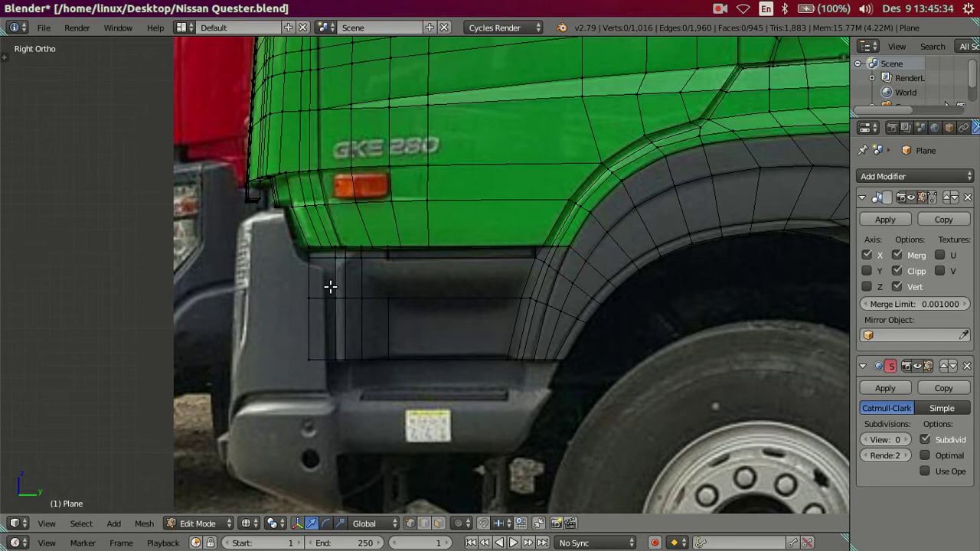
pyautogui.press('KP_1')
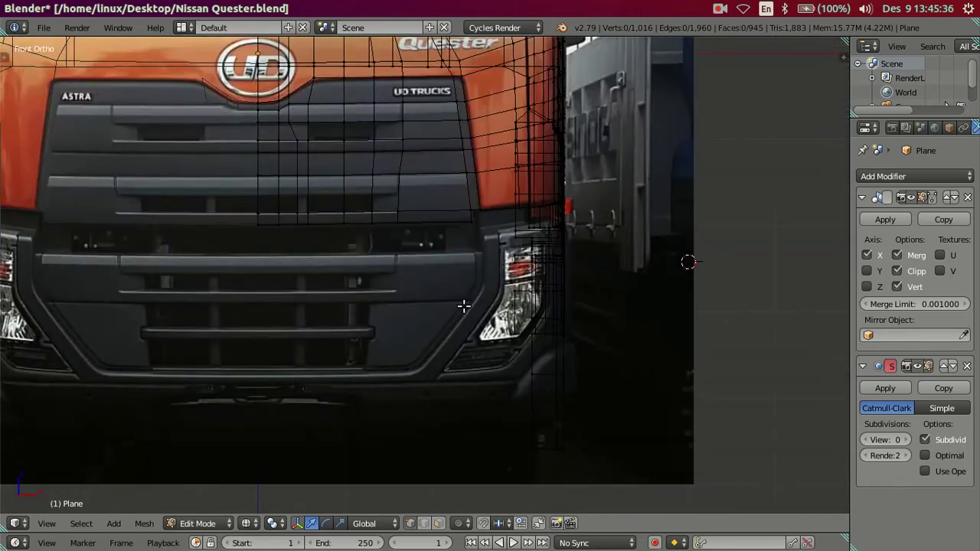
# - Orbit around the wheel arch and select vertices along its edge
pyautogui.scroll(2, 465, 306)
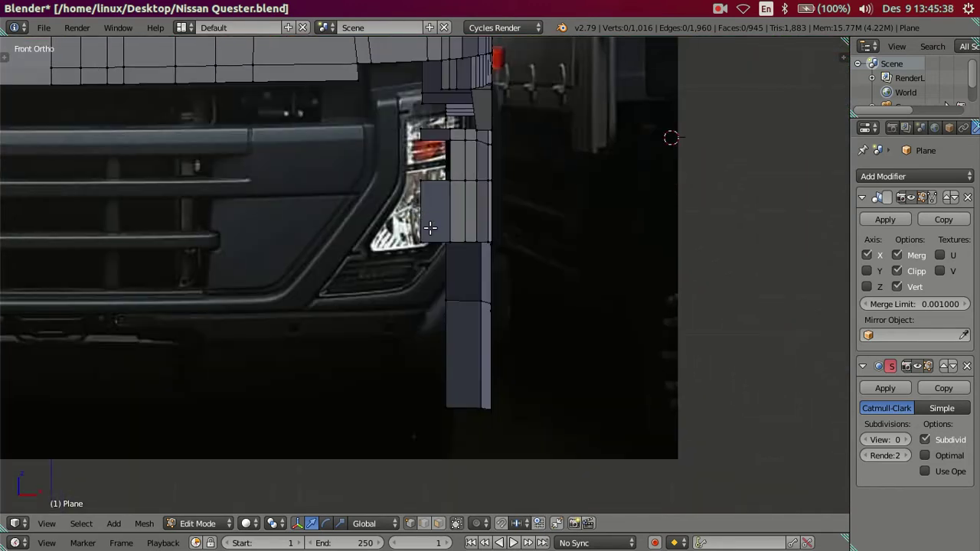
pyautogui.scroll(-3, 613, 207)
pyautogui.moveTo(551, 278); pyautogui.dragTo(423, 288, button='middle')
pyautogui.moveTo(674, 216); pyautogui.dragTo(536, 259, button='middle')
pyautogui.rightClick(566, 268)
pyautogui.rightClick(591, 266)
pyautogui.press('a')
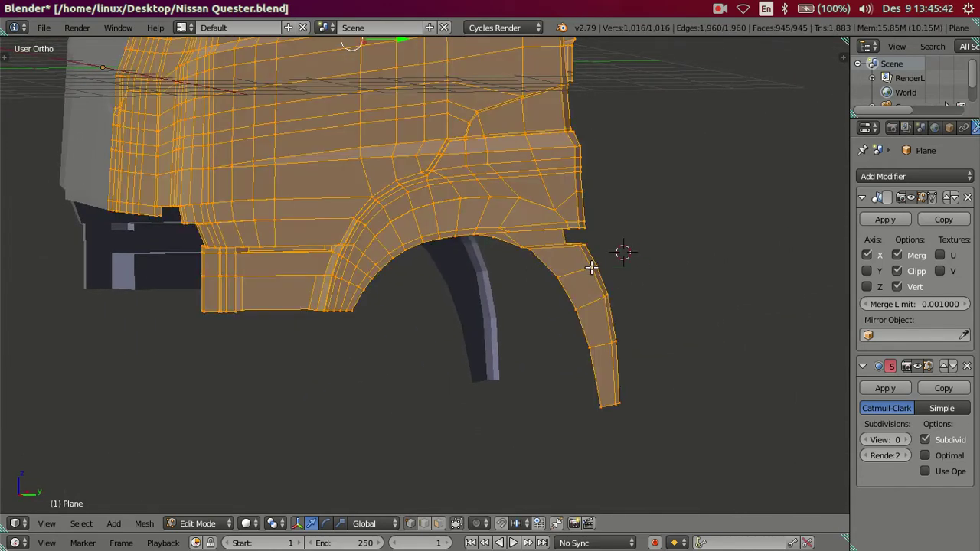
pyautogui.press('a')
pyautogui.moveTo(591, 265)
pyautogui.mouseDown(button='middle')
pyautogui.moveTo(540, 253)
pyautogui.moveTo(557, 280)
pyautogui.mouseUp(button='middle')
pyautogui.scroll(2, 541, 237)
pyautogui.rightClick(553, 251)
pyautogui.keyDown('alt'); pyautogui.rightClick(594, 210); pyautogui.keyUp('alt')
pyautogui.keyDown('shift'); pyautogui.rightClick(496, 232); pyautogui.keyUp('shift')
pyautogui.moveTo(597, 231); pyautogui.dragTo(557, 246, button='middle')
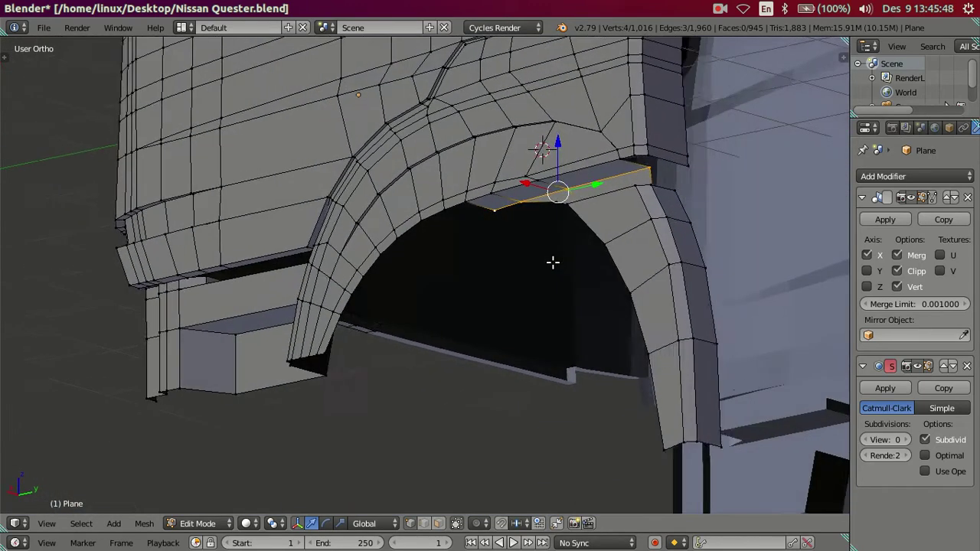
# - In face select mode, hide the three-face strip above the arch and the connected arch piece
pyautogui.click(438, 523)
pyautogui.rightClick(491, 188)
pyautogui.keyDown('ctrl'); pyautogui.rightClick(590, 170); pyautogui.keyUp('ctrl')
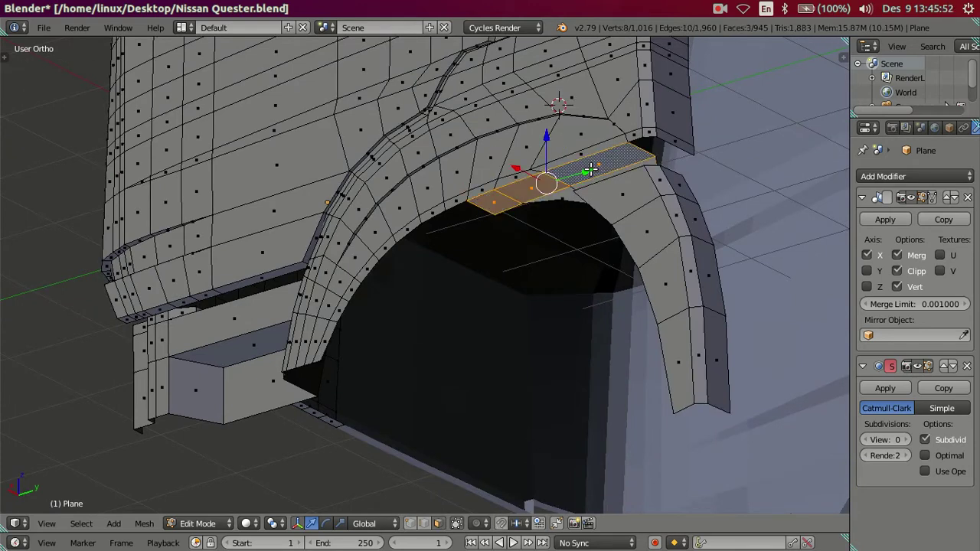
pyautogui.press('h')
pyautogui.rightClick(623, 209)
pyautogui.press('l')
pyautogui.press('h')
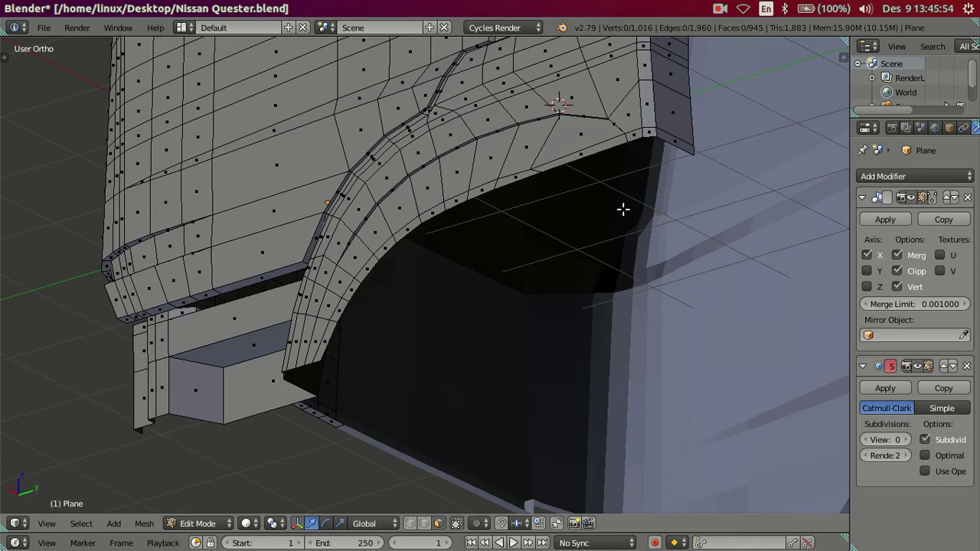
# - Compare the mesh against the front and side photos in wireframe, panning toward the bumper panel
pyautogui.press('KP_1')
pyautogui.scroll(2, 521, 329)
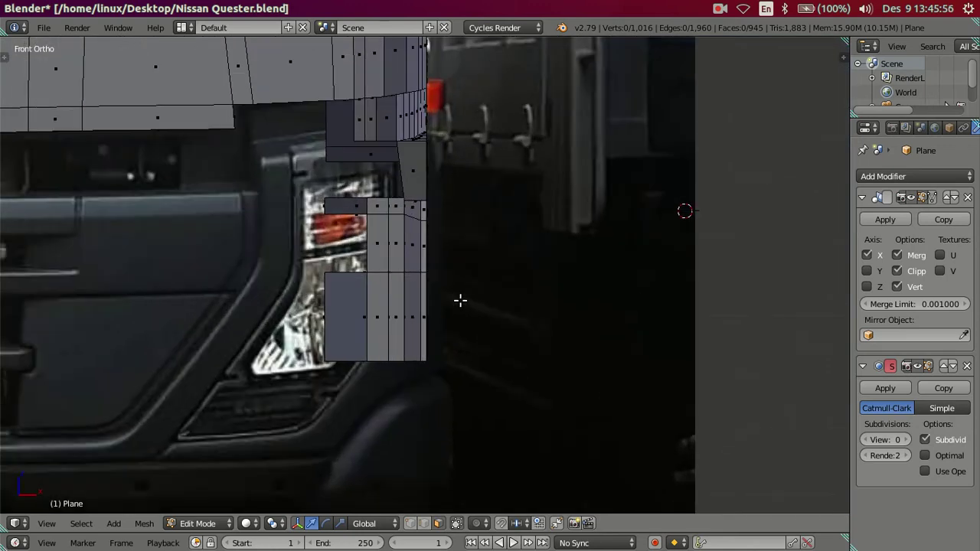
pyautogui.scroll(-2, 459, 300)
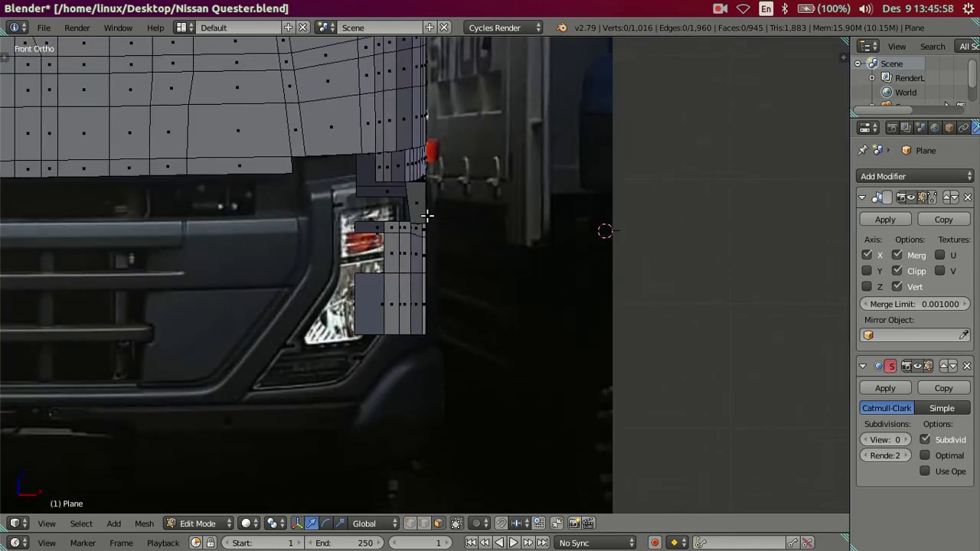
pyautogui.press('z')
pyautogui.press('z')
pyautogui.moveTo(542, 243)
pyautogui.mouseDown(button='middle')
pyautogui.moveTo(580, 268)
pyautogui.moveTo(501, 269)
pyautogui.moveTo(435, 251)
pyautogui.moveTo(393, 263)
pyautogui.mouseUp(button='middle')
pyautogui.moveTo(460, 137)
pyautogui.keyDown('shift'); pyautogui.mouseDown(button='middle')
pyautogui.moveTo(451, 216)
pyautogui.moveTo(453, 204)
pyautogui.mouseUp(button='middle'); pyautogui.keyUp('shift')
pyautogui.press('KP_3')
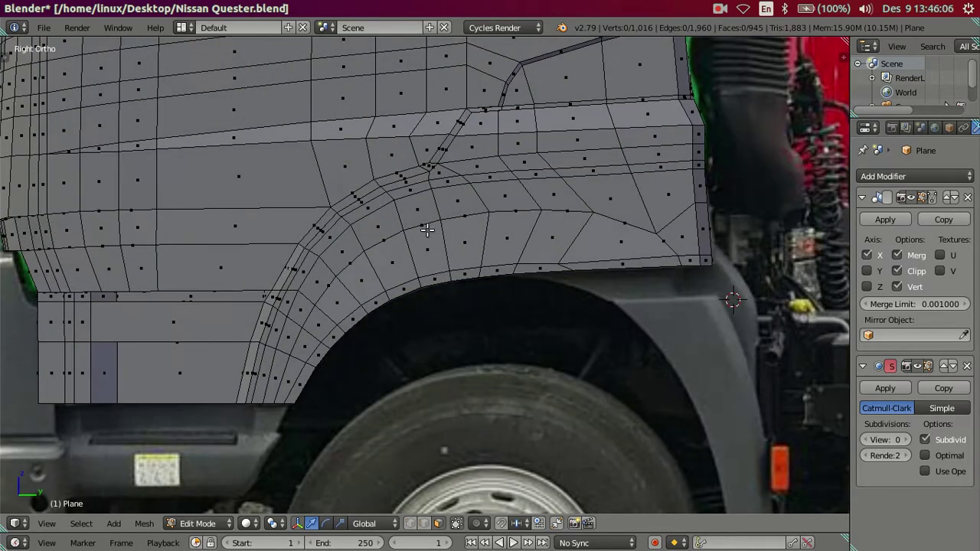
pyautogui.scroll(-2, 427, 230)
pyautogui.press('z')
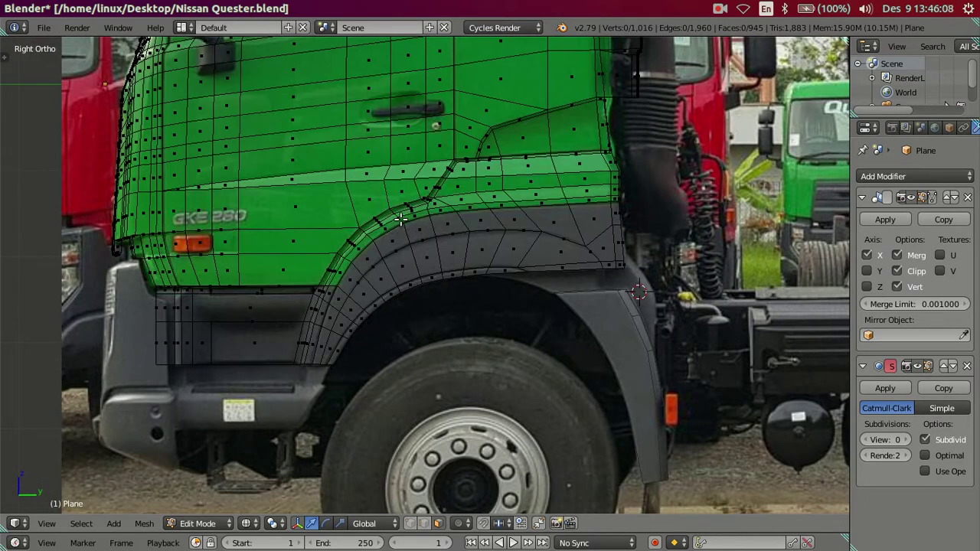
pyautogui.scroll(2, 223, 338)
pyautogui.keyDown('shift'); pyautogui.moveTo(236, 305); pyautogui.dragTo(405, 296, button='middle'); pyautogui.keyUp('shift')
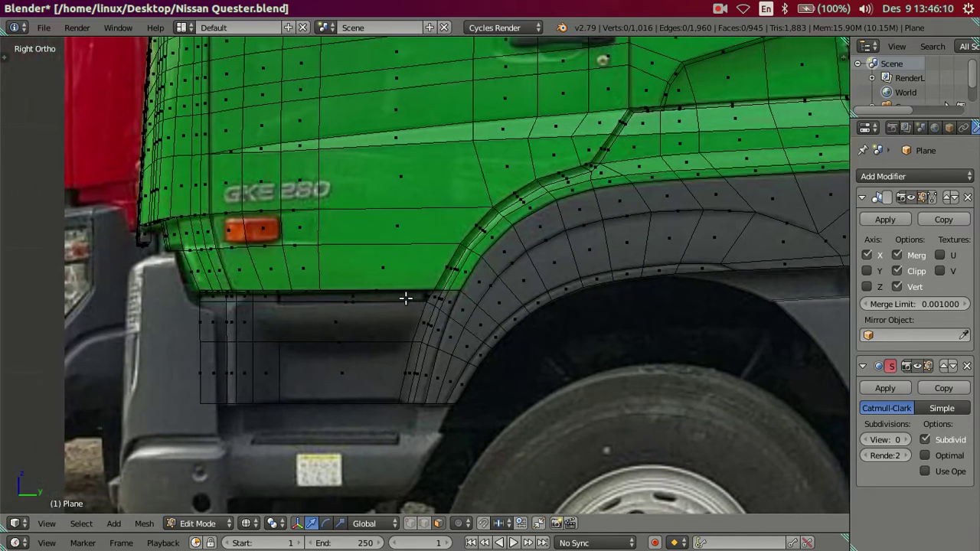
pyautogui.press('z')
# - Select the linked fender region beside the bumper panel and hide it
pyautogui.keyDown('alt'); pyautogui.rightClick(315, 273); pyautogui.keyUp('alt')
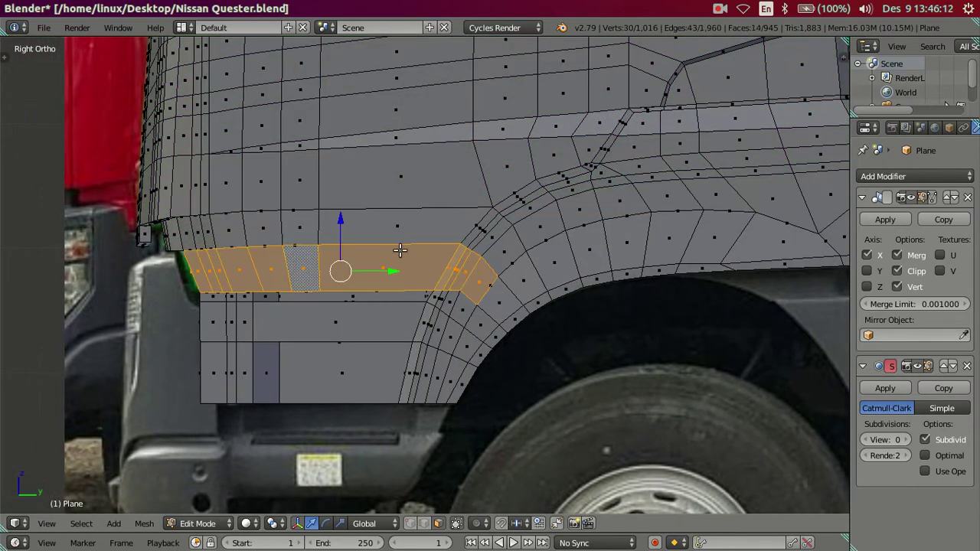
pyautogui.moveTo(480, 220); pyautogui.dragTo(491, 219, button='middle')
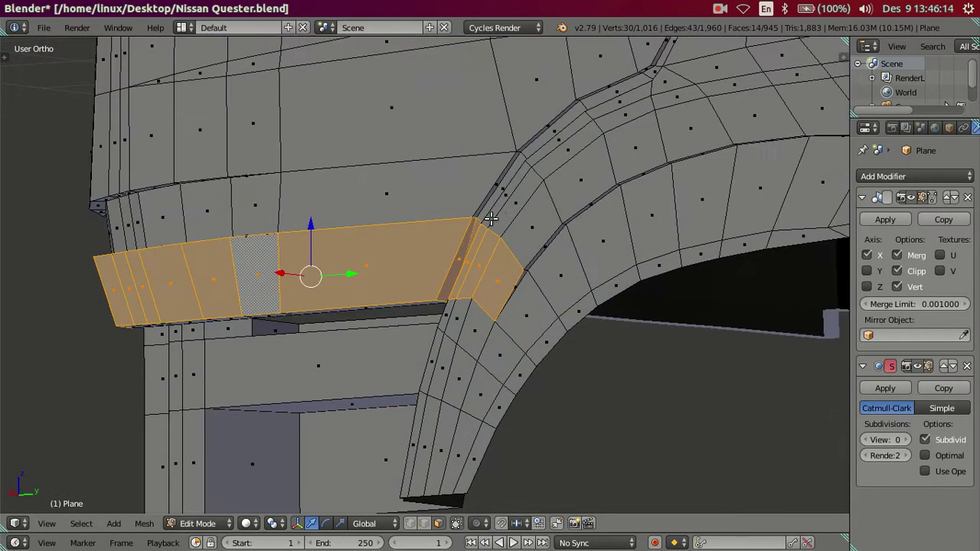
pyautogui.keyDown('alt'); pyautogui.keyDown('shift'); pyautogui.rightClick(518, 152); pyautogui.keyUp('shift'); pyautogui.keyUp('alt')
pyautogui.hotkey('ctrl', 'z')
pyautogui.moveTo(513, 217)
pyautogui.keyDown('shift'); pyautogui.mouseDown(button='middle')
pyautogui.moveTo(457, 308)
pyautogui.moveTo(422, 283)
pyautogui.mouseUp(button='middle'); pyautogui.keyUp('shift')
pyautogui.moveTo(438, 250)
pyautogui.mouseDown(button='middle')
pyautogui.moveTo(434, 255)
pyautogui.moveTo(452, 268)
pyautogui.moveTo(433, 259)
pyautogui.moveTo(398, 276)
pyautogui.moveTo(364, 315)
pyautogui.moveTo(398, 312)
pyautogui.mouseUp(button='middle')
pyautogui.keyDown('alt'); pyautogui.keyDown('shift'); pyautogui.rightClick(432, 259); pyautogui.keyUp('shift'); pyautogui.keyUp('alt')
pyautogui.rightClick(413, 317)
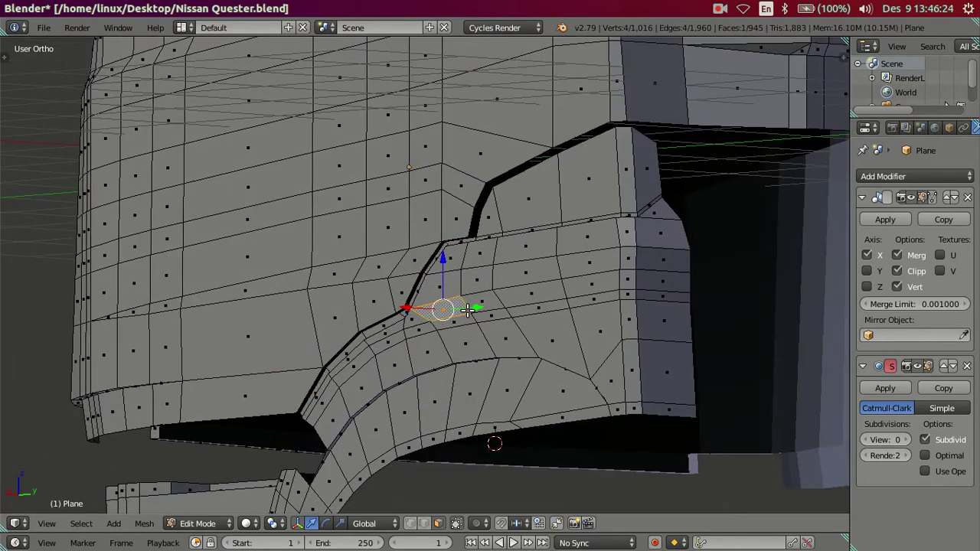
pyautogui.hotkey('ctrl', 'l')
pyautogui.moveTo(467, 309)
pyautogui.mouseDown(button='middle')
pyautogui.moveTo(398, 398)
pyautogui.moveTo(501, 350)
pyautogui.mouseUp(button='middle')
pyautogui.press('h')
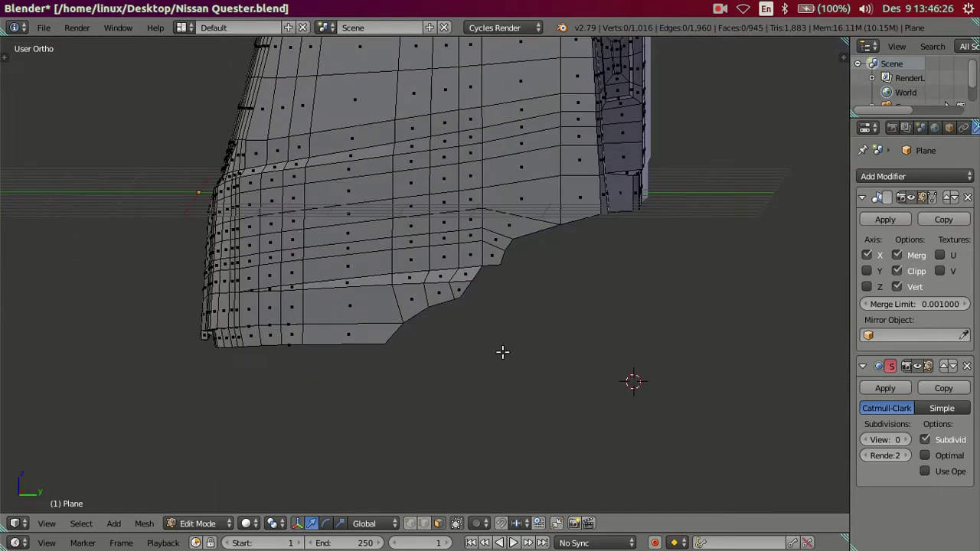
# - Check the lower cab from side, front and angled views, selecting then clearing a lower face strip
pyautogui.press('KP_3')
pyautogui.scroll(2, 450, 356)
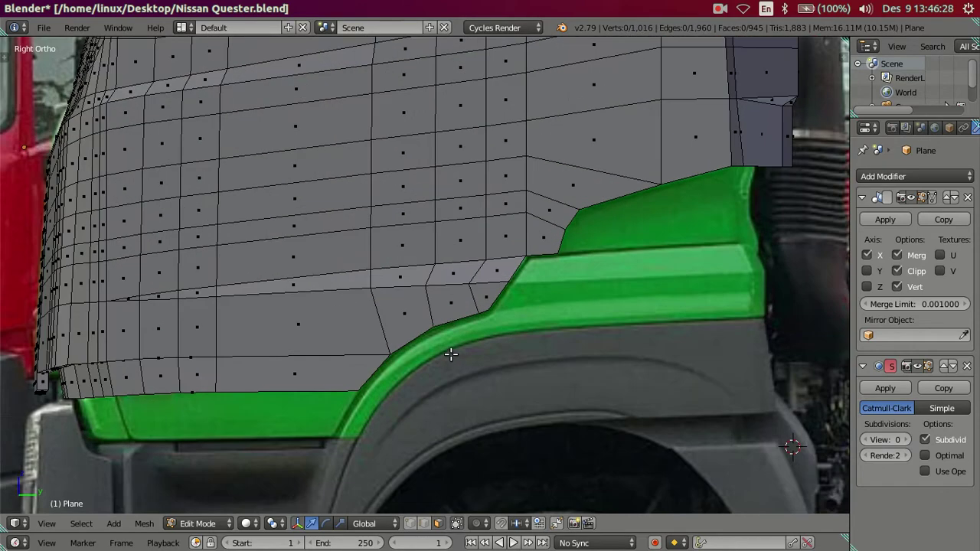
pyautogui.moveTo(427, 350); pyautogui.dragTo(492, 342, button='middle')
pyautogui.press('KP_1')
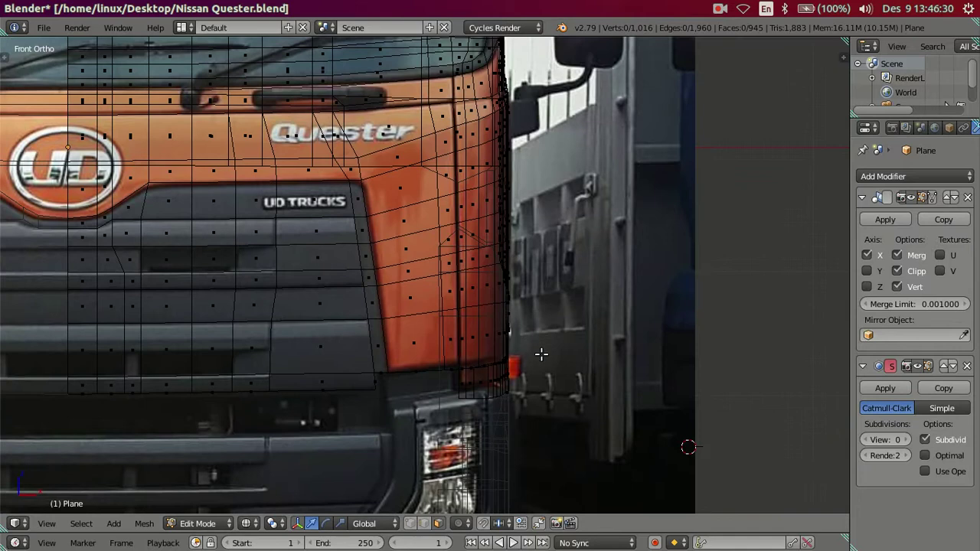
pyautogui.press('z')
pyautogui.moveTo(547, 376); pyautogui.dragTo(477, 390, button='middle')
pyautogui.press('l')
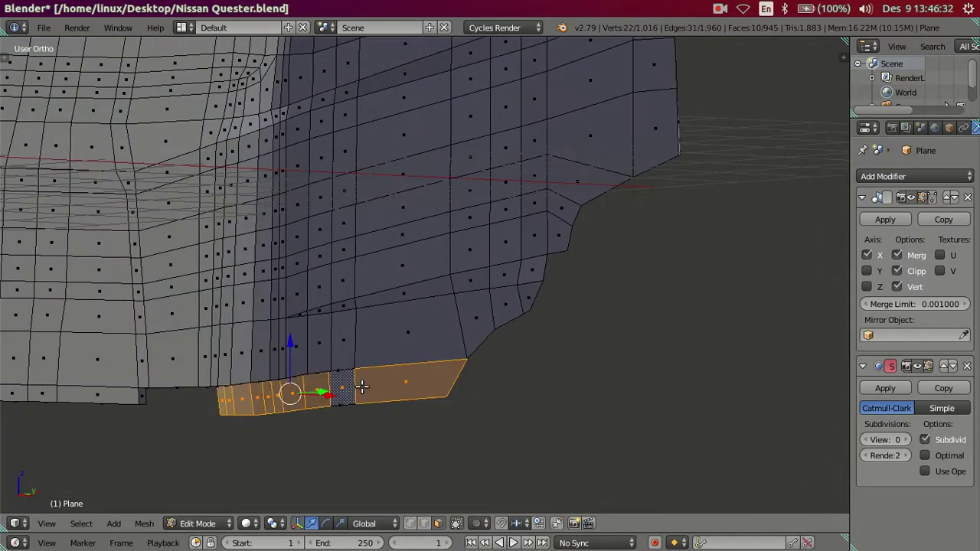
pyautogui.press('a')
# - Zoom in on the lower front panel in the front reference view
pyautogui.press('KP_1')
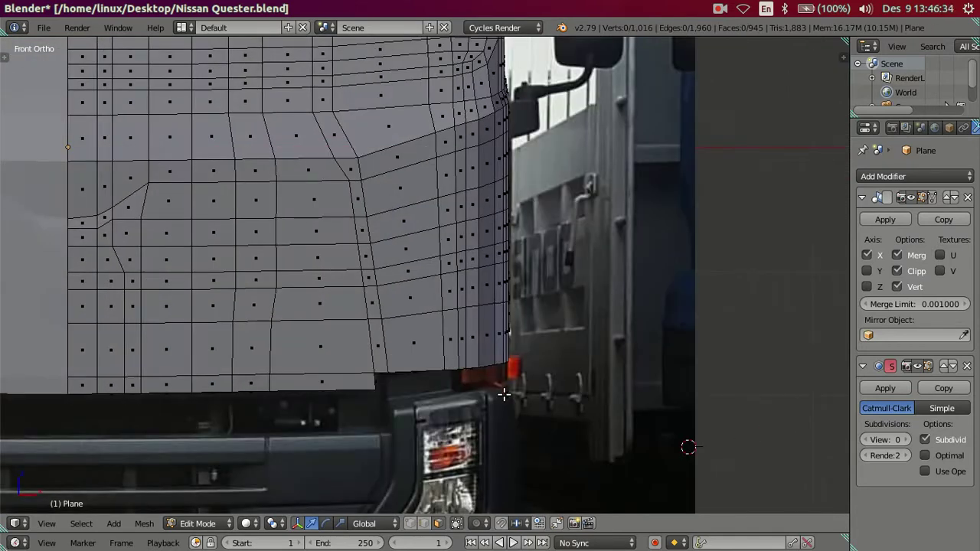
pyautogui.keyDown('shift'); pyautogui.moveTo(503, 393); pyautogui.dragTo(493, 255, button='middle'); pyautogui.keyUp('shift')
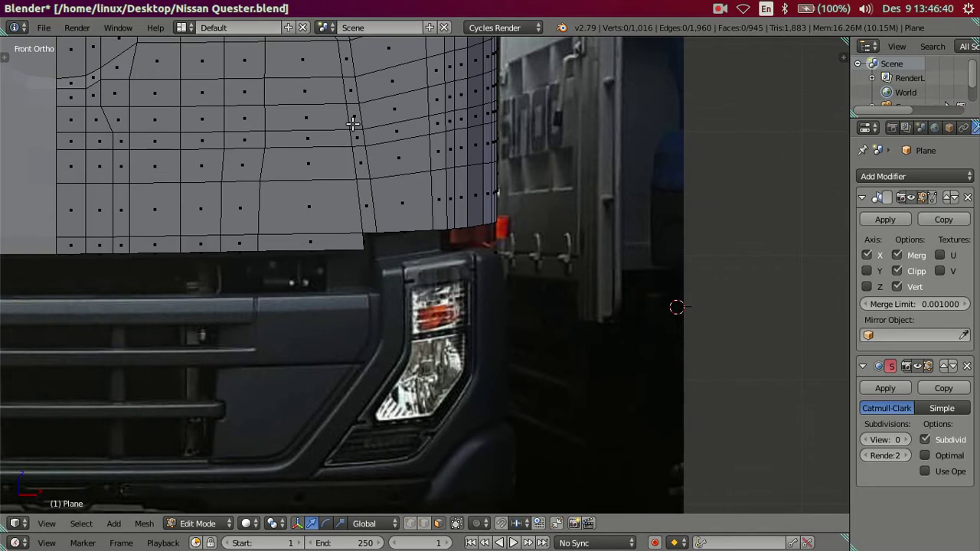
pyautogui.scroll(-3, 291, 269)
pyautogui.press('KP_3')
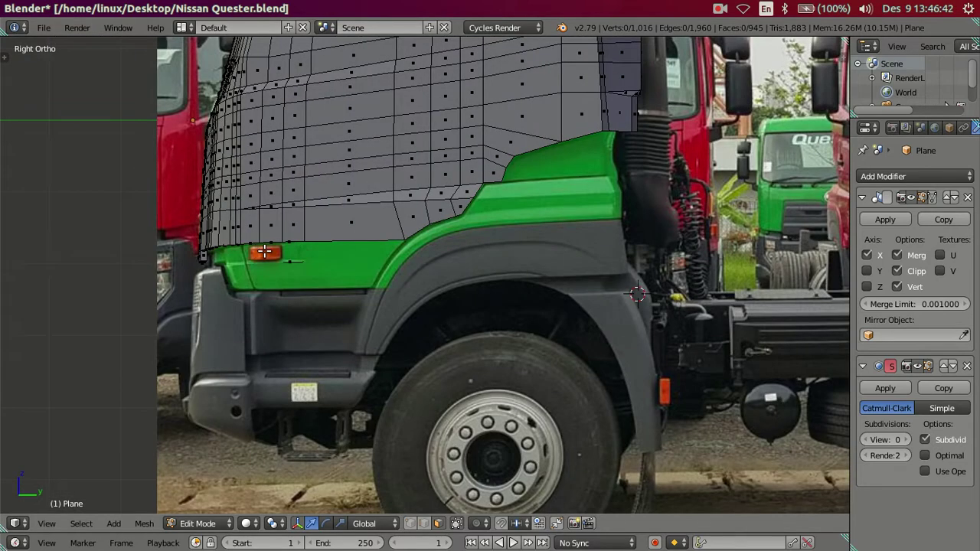
pyautogui.keyDown('ctrl'); pyautogui.scroll(2, 288, 248); pyautogui.keyUp('ctrl')
pyautogui.scroll(1, 300, 267)
pyautogui.scroll(2, 300, 267)
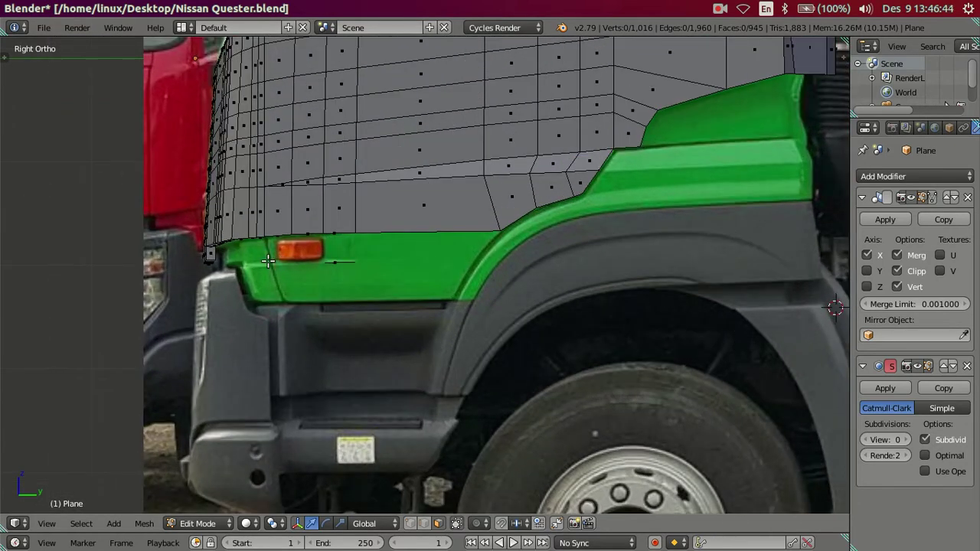
pyautogui.press('KP_1')
pyautogui.scroll(1, 337, 266)
pyautogui.scroll(1, 338, 264)
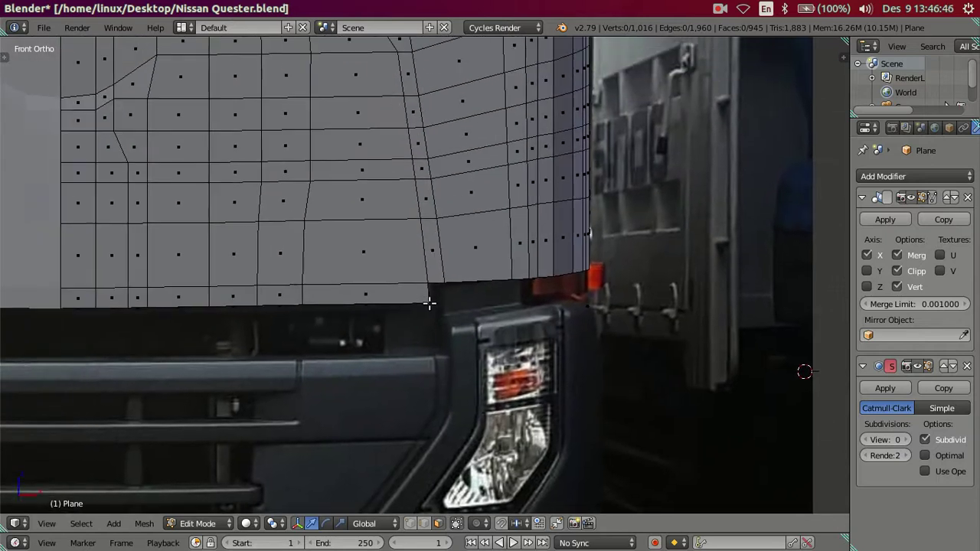
# - Duplicate the horizontal face loop above the headlight into a new strip by extruding it
pyautogui.click(429, 259)
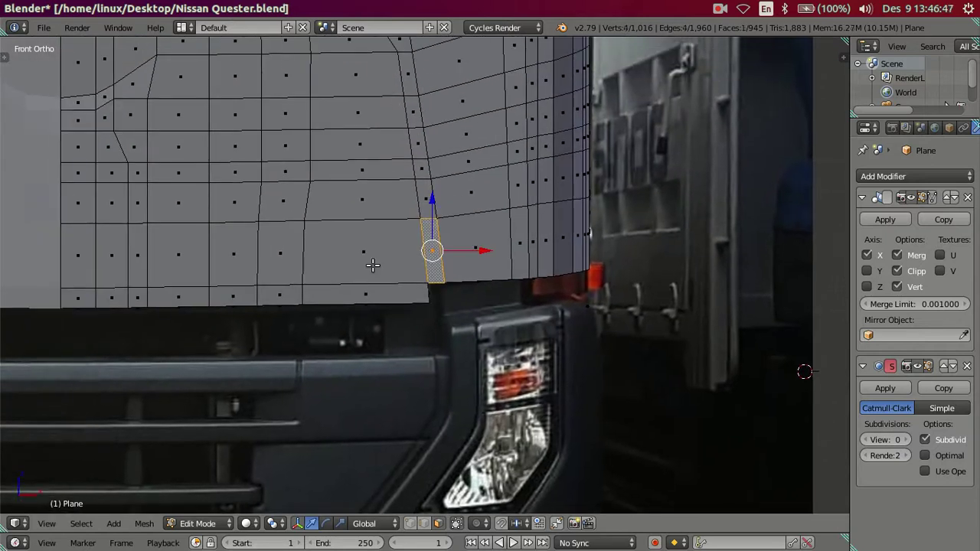
pyautogui.keyDown('alt'); pyautogui.rightClick(68, 266); pyautogui.keyUp('alt')
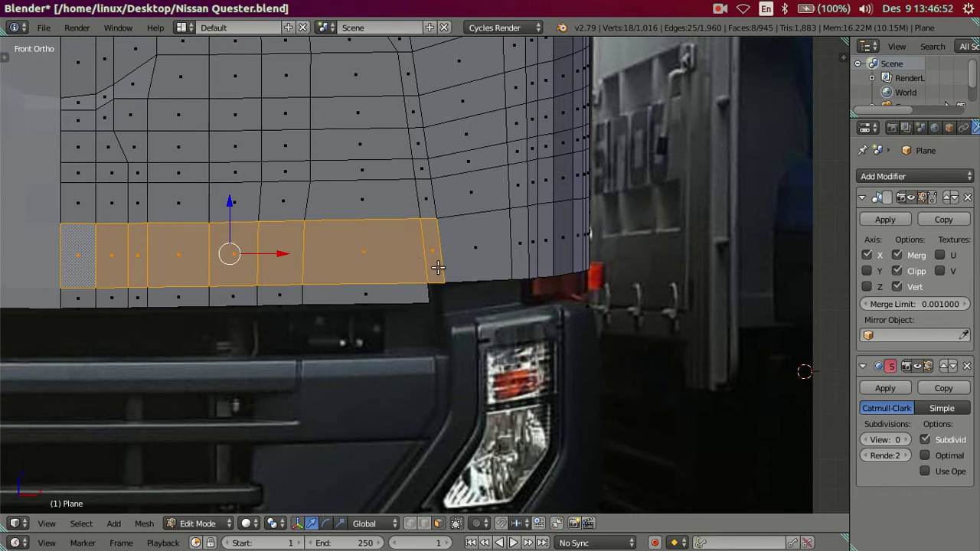
pyautogui.press('e')
pyautogui.press('Escape')
pyautogui.press('g')
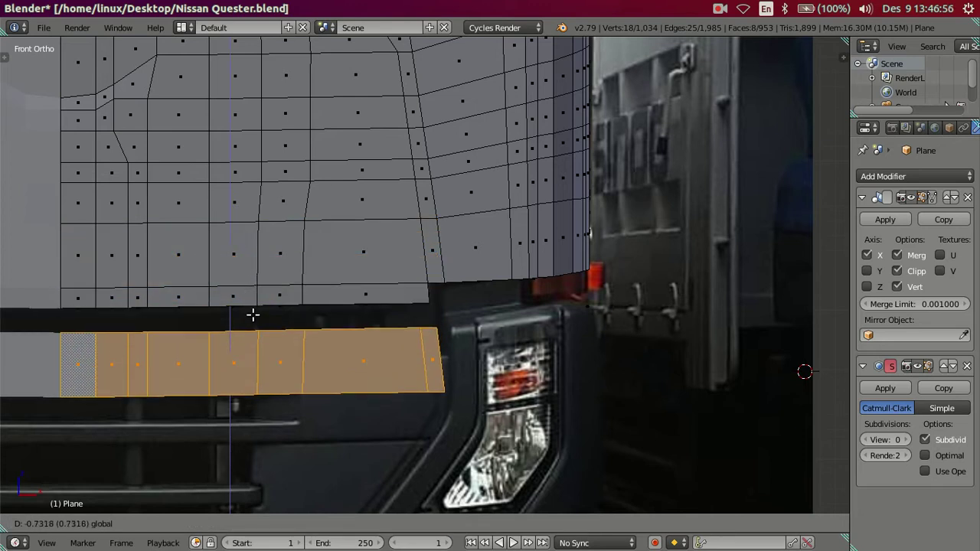
pyautogui.click(255, 329)
# - In see-through mode, lower the new strip vertically onto the bumper bar
pyautogui.press('z')
pyautogui.keyDown('shift'); pyautogui.moveTo(319, 345); pyautogui.dragTo(436, 324, button='middle'); pyautogui.keyUp('shift')
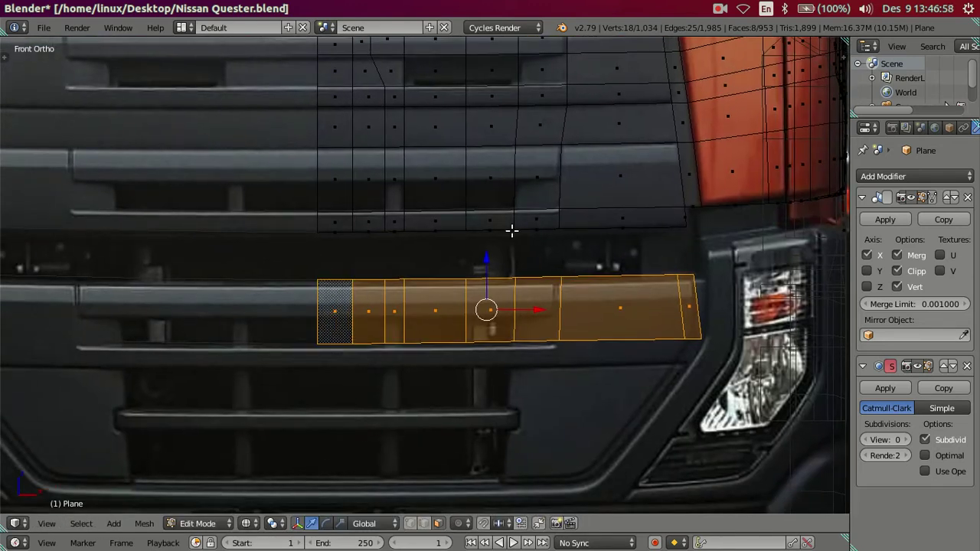
pyautogui.press('g')
pyautogui.press('z')
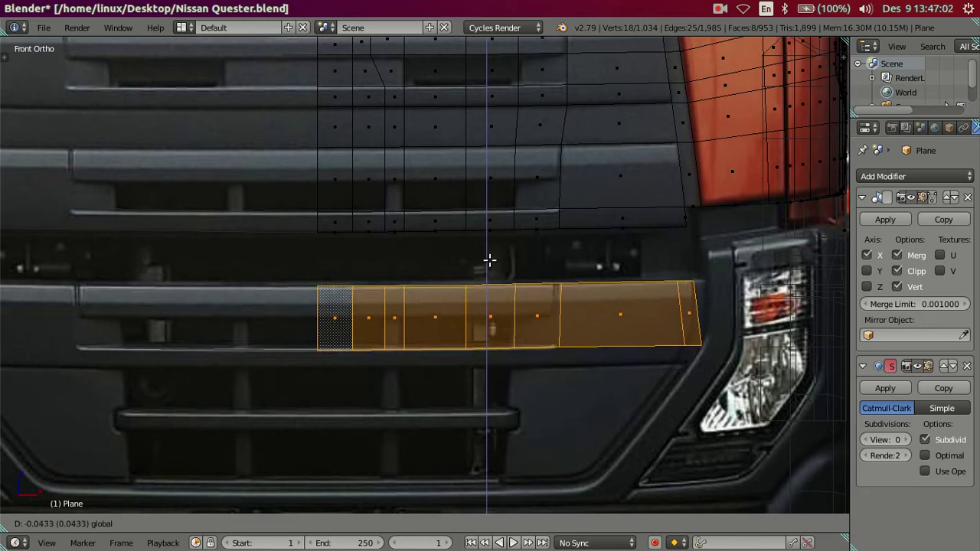
pyautogui.click(491, 258)
# - Shift the panel's corner vertices sideways toward the headlight surround
pyautogui.press('a')
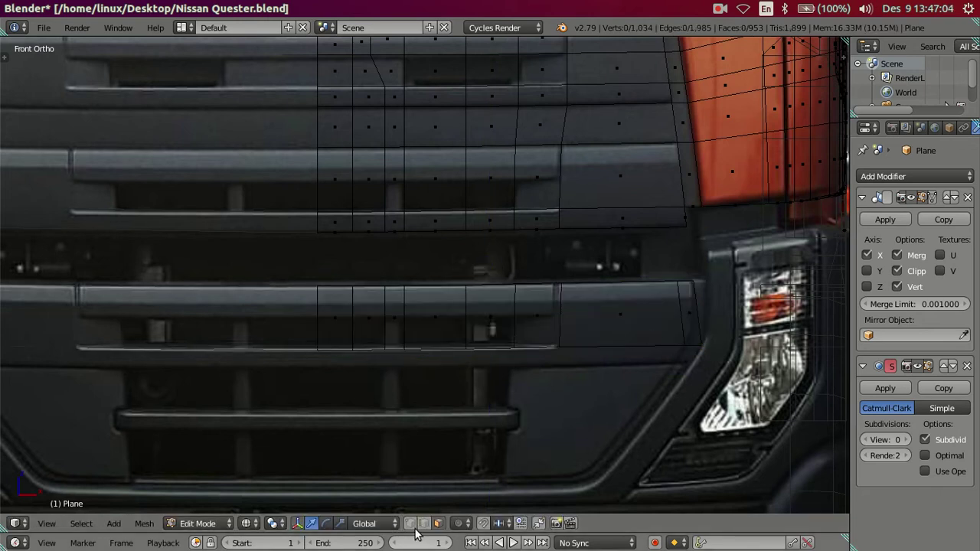
pyautogui.scroll(1, 496, 437)
pyautogui.rightClick(737, 280)
pyautogui.keyDown('shift'); pyautogui.moveTo(742, 291); pyautogui.dragTo(647, 314, button='middle'); pyautogui.keyUp('shift')
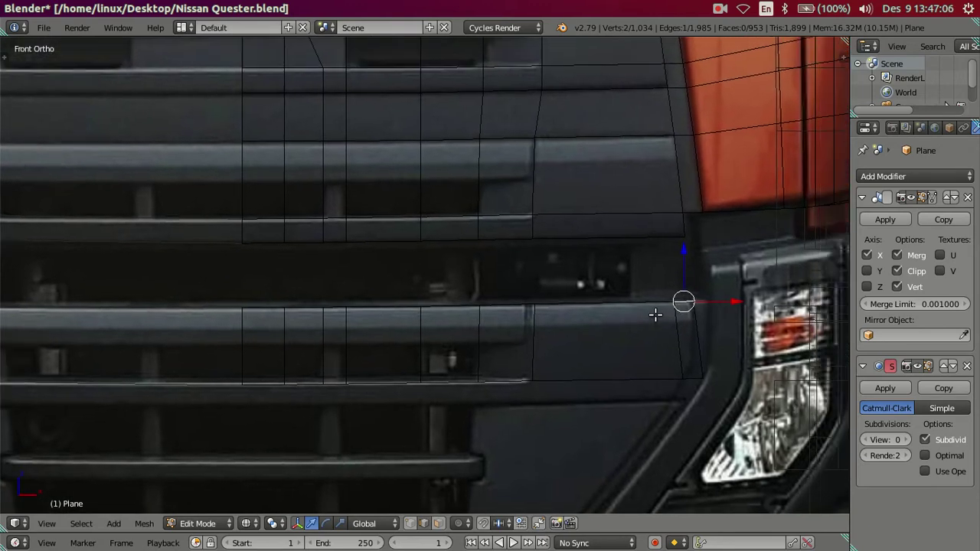
pyautogui.moveTo(701, 301); pyautogui.dragTo(718, 300)
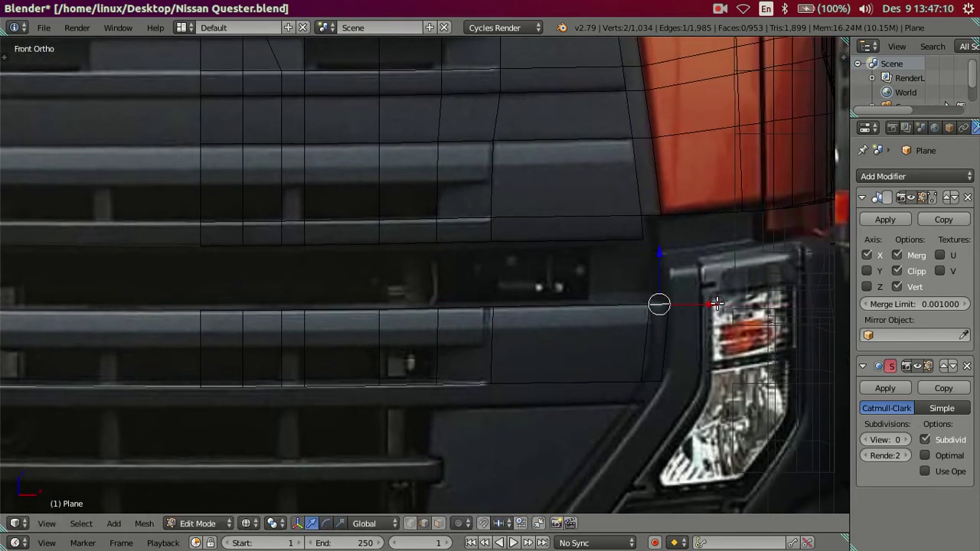
# - Move the panel's horizontal edge loop vertically to line up with the grille bar
pyautogui.press('a')
pyautogui.keyDown('alt'); pyautogui.rightClick(574, 383); pyautogui.keyUp('alt')
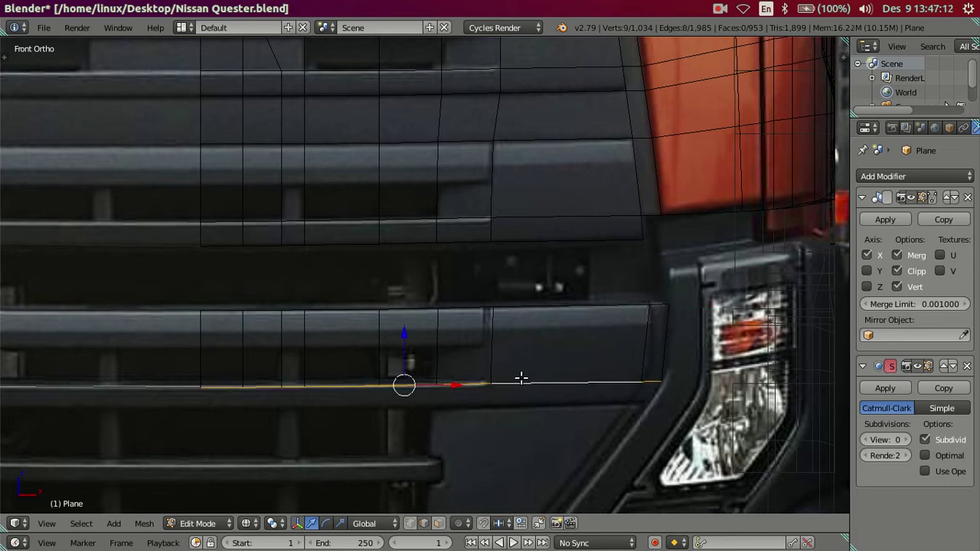
pyautogui.moveTo(400, 336); pyautogui.dragTo(423, 334)
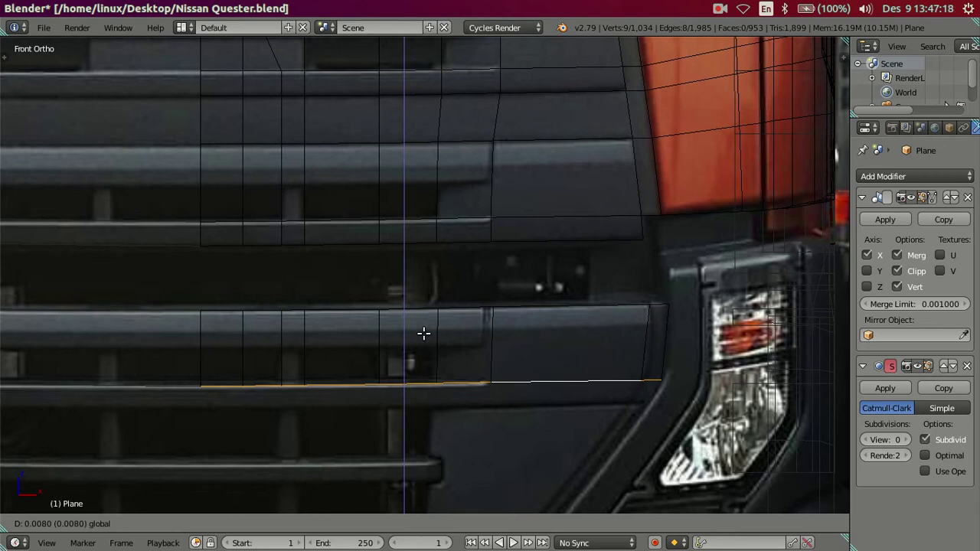
pyautogui.moveTo(423, 334)
pyautogui.mouseDown()
pyautogui.moveTo(446, 271)
pyautogui.moveTo(482, 358)
pyautogui.mouseUp()
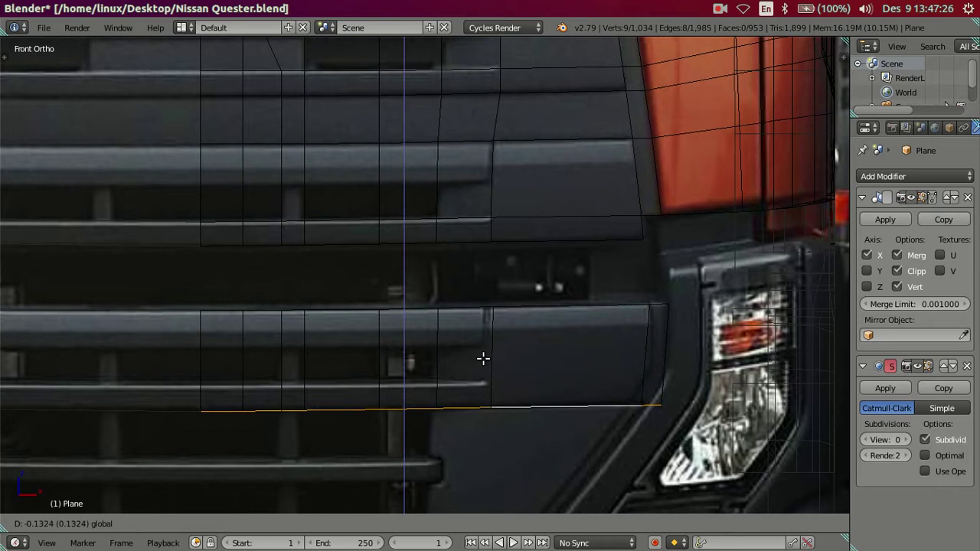
pyautogui.click(483, 350)
pyautogui.scroll(-3, 477, 344)
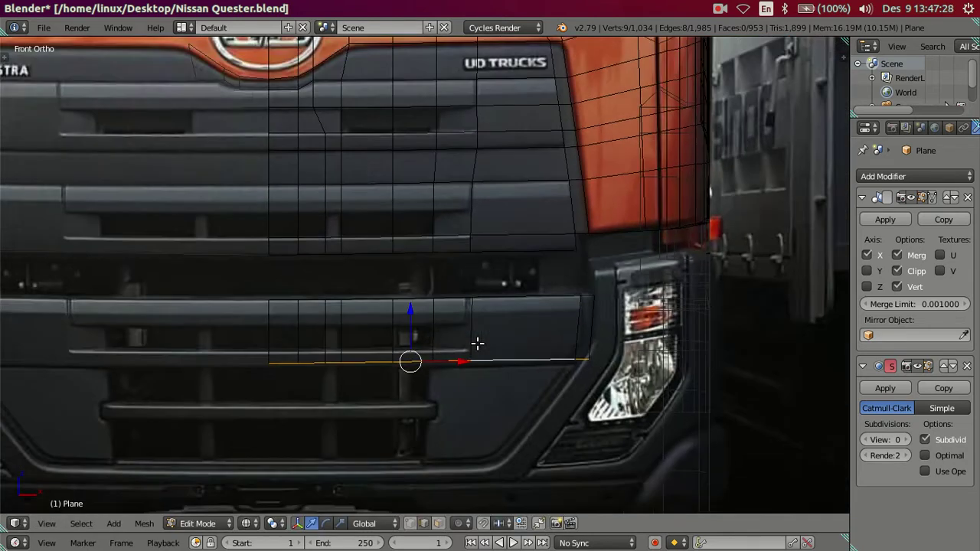
pyautogui.keyDown('shift'); pyautogui.moveTo(477, 344); pyautogui.dragTo(456, 275, button='middle'); pyautogui.keyUp('shift')
pyautogui.scroll(2, 455, 275)
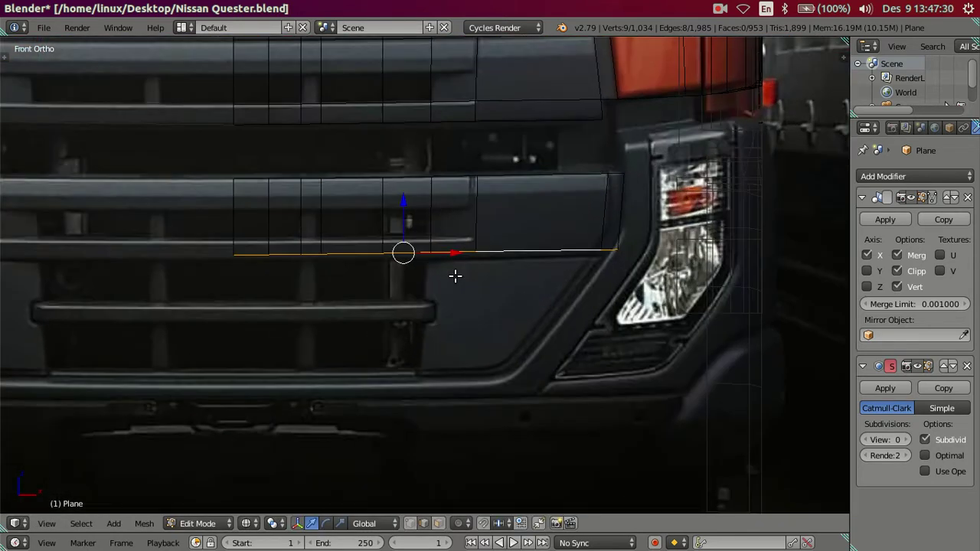
pyautogui.scroll(1, 455, 275)
# - Dissolve the six extra vertical edges of the lower panel
pyautogui.rightClick(487, 201)
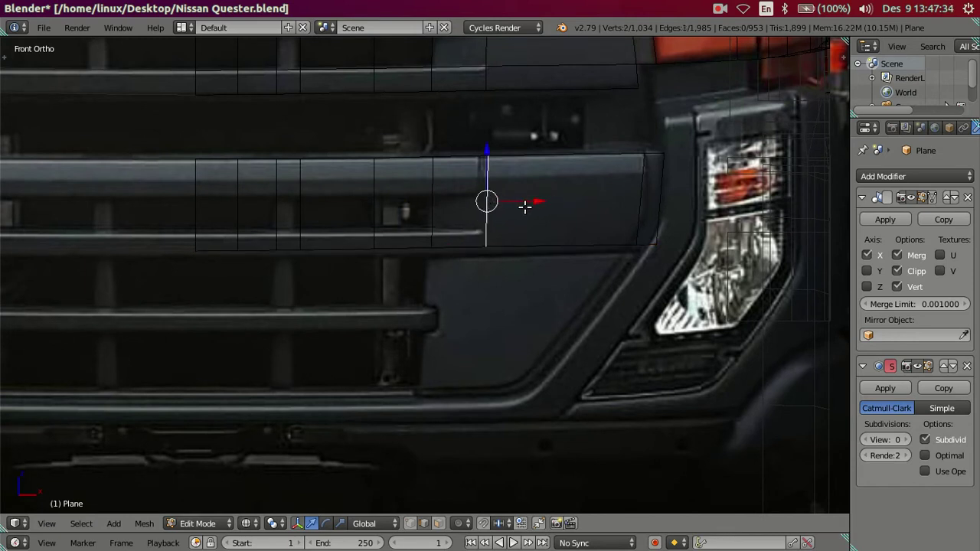
pyautogui.keyDown('shift'); pyautogui.rightClick(437, 206); pyautogui.keyUp('shift')
pyautogui.keyDown('shift'); pyautogui.rightClick(377, 209); pyautogui.keyUp('shift')
pyautogui.keyDown('shift'); pyautogui.rightClick(303, 214); pyautogui.keyUp('shift')
pyautogui.keyDown('shift'); pyautogui.rightClick(274, 216); pyautogui.keyUp('shift')
pyautogui.keyDown('shift'); pyautogui.rightClick(237, 212); pyautogui.keyUp('shift')
pyautogui.press('x')
pyautogui.click(519, 232)
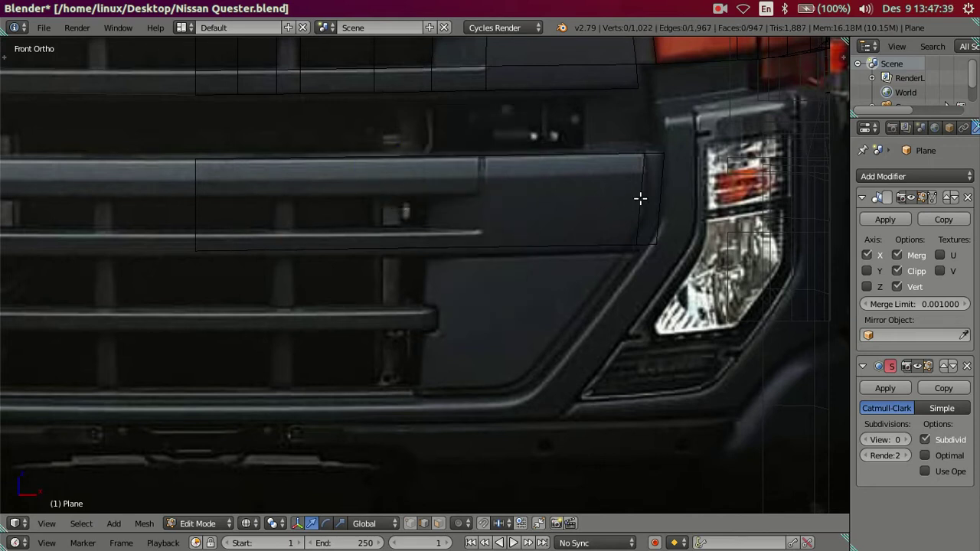
# - Lower the panel's outer and bottom edges along Z
pyautogui.rightClick(640, 198)
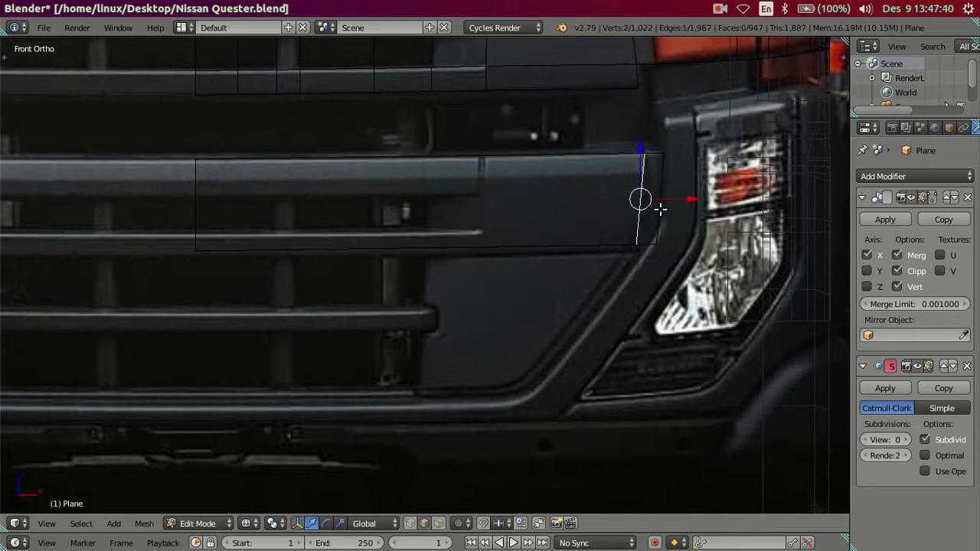
pyautogui.keyDown('shift'); pyautogui.moveTo(673, 239); pyautogui.dragTo(618, 303, button='middle'); pyautogui.keyUp('shift')
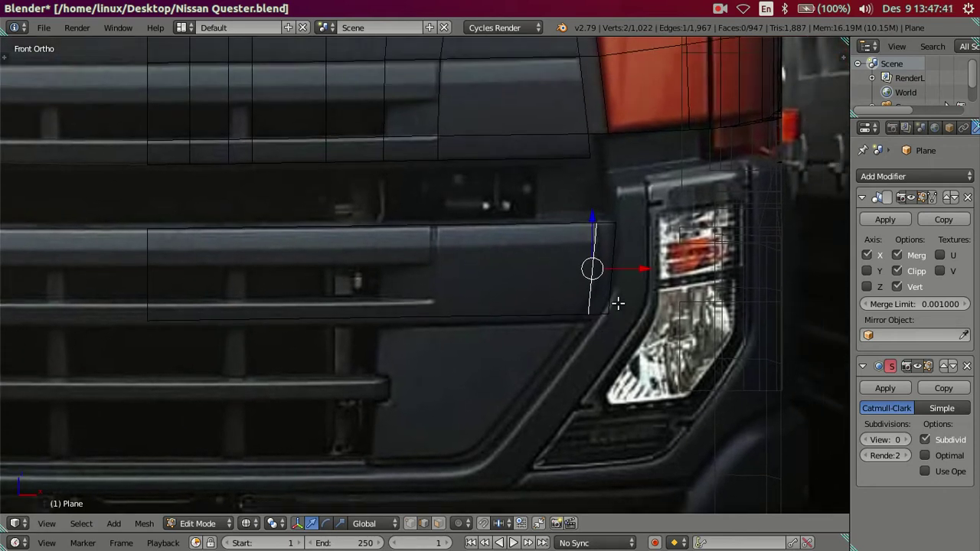
pyautogui.keyDown('shift'); pyautogui.rightClick(437, 312); pyautogui.keyUp('shift')
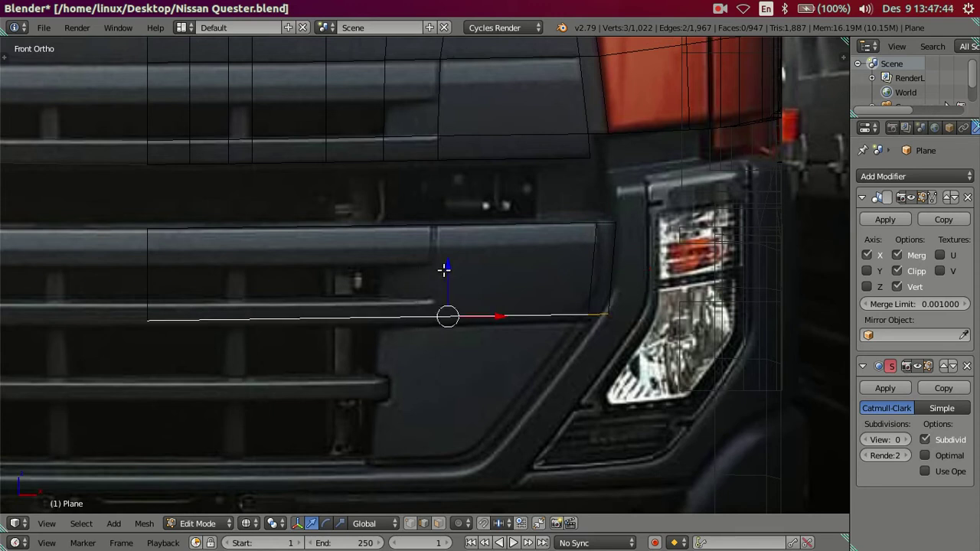
pyautogui.press('g')
pyautogui.press('z')
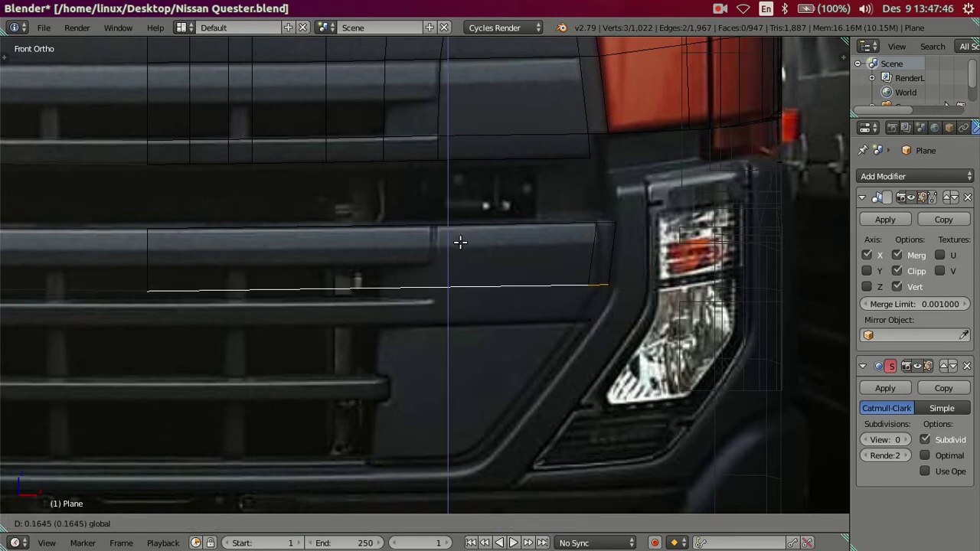
pyautogui.click(466, 404)
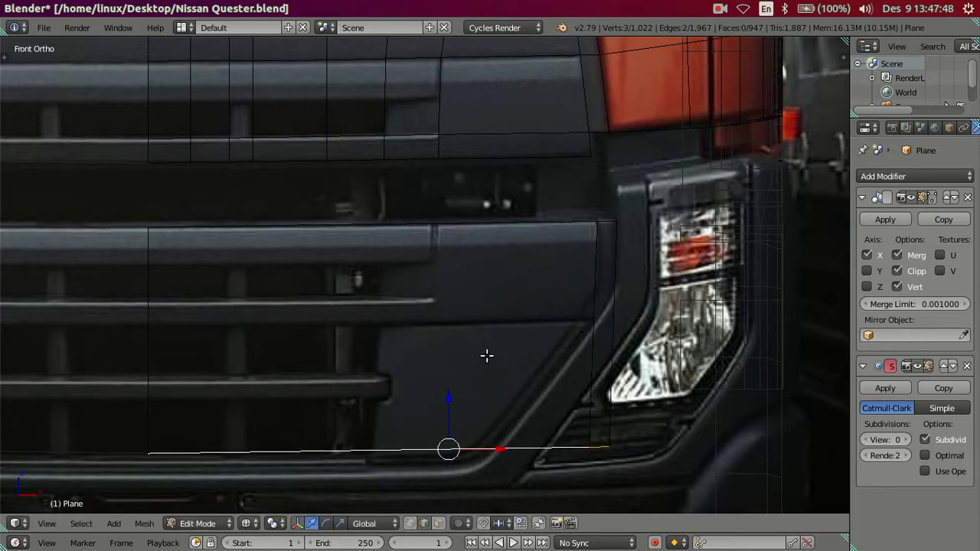
# - Settle the bottom edge exactly on the bumper line and recentre the grille view
pyautogui.keyDown('shift'); pyautogui.moveTo(487, 355); pyautogui.dragTo(501, 299, button='middle'); pyautogui.keyUp('shift')
pyautogui.press('g')
pyautogui.press('z')
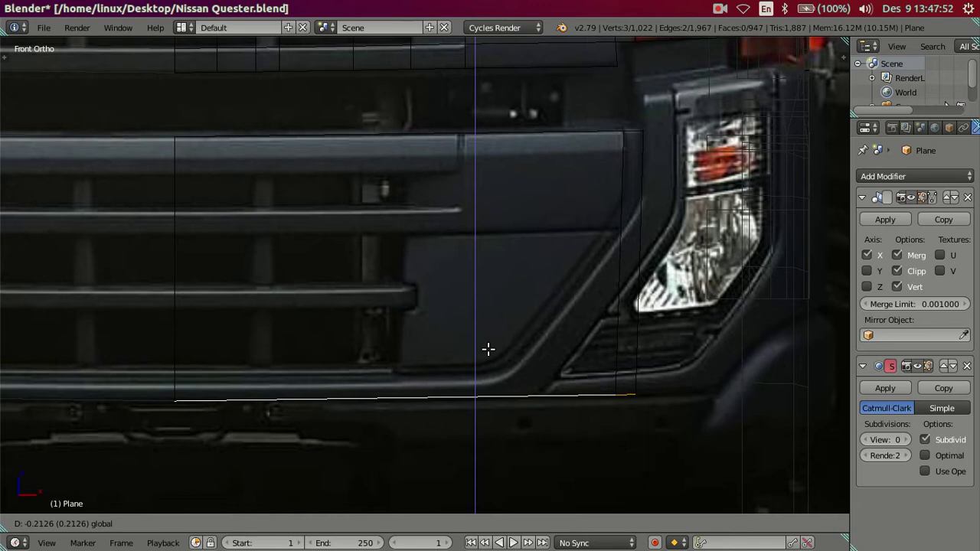
pyautogui.click(488, 349)
pyautogui.press('a')
pyautogui.keyDown('shift'); pyautogui.moveTo(594, 340); pyautogui.dragTo(565, 291, button='middle'); pyautogui.keyUp('shift')
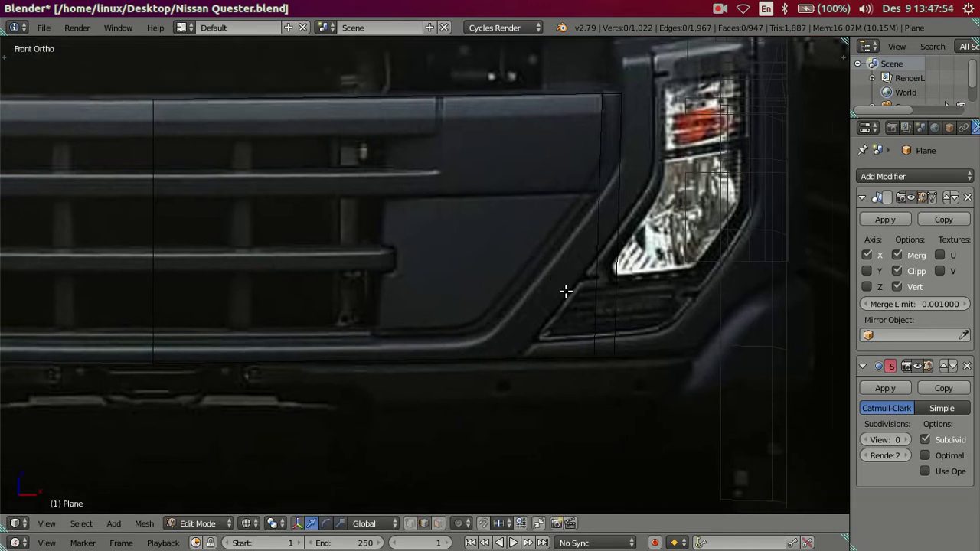
pyautogui.keyDown('shift'); pyautogui.scroll(-3, 502, 335); pyautogui.keyUp('shift')
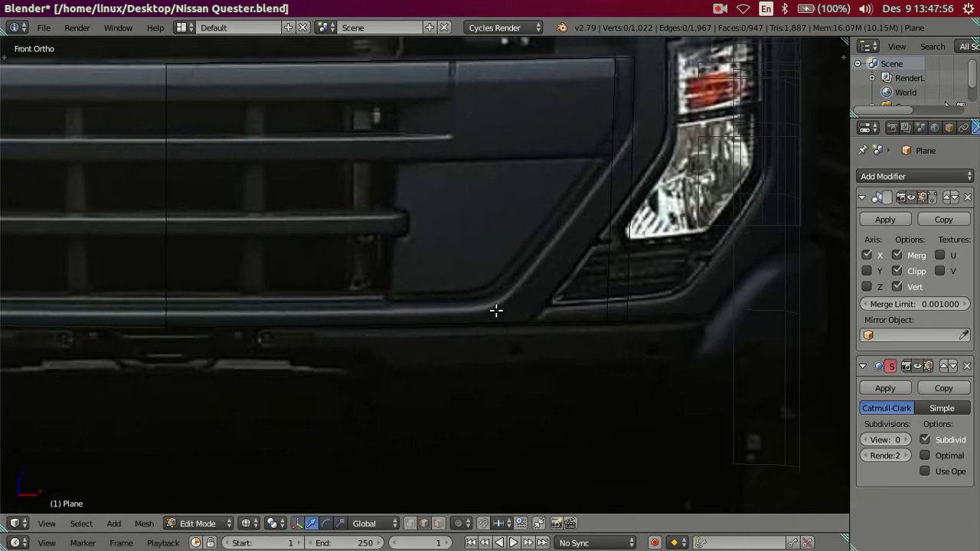
pyautogui.keyDown('shift'); pyautogui.moveTo(591, 338); pyautogui.dragTo(591, 433, button='middle'); pyautogui.keyUp('shift')
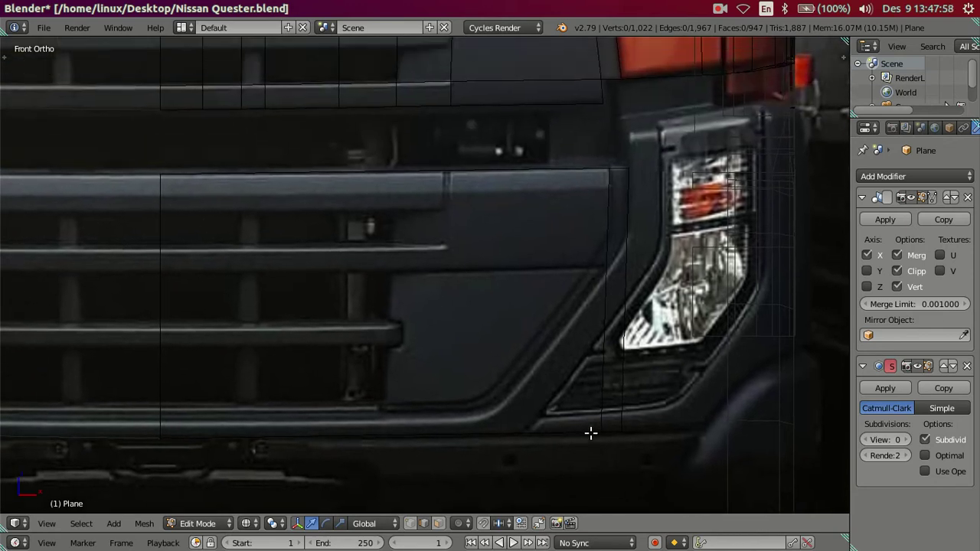
# - Add a first horizontal loop cut across the lower panel beside the headlight
pyautogui.rightClick(619, 169)
pyautogui.keyDown('shift'); pyautogui.rightClick(615, 422); pyautogui.keyUp('shift')
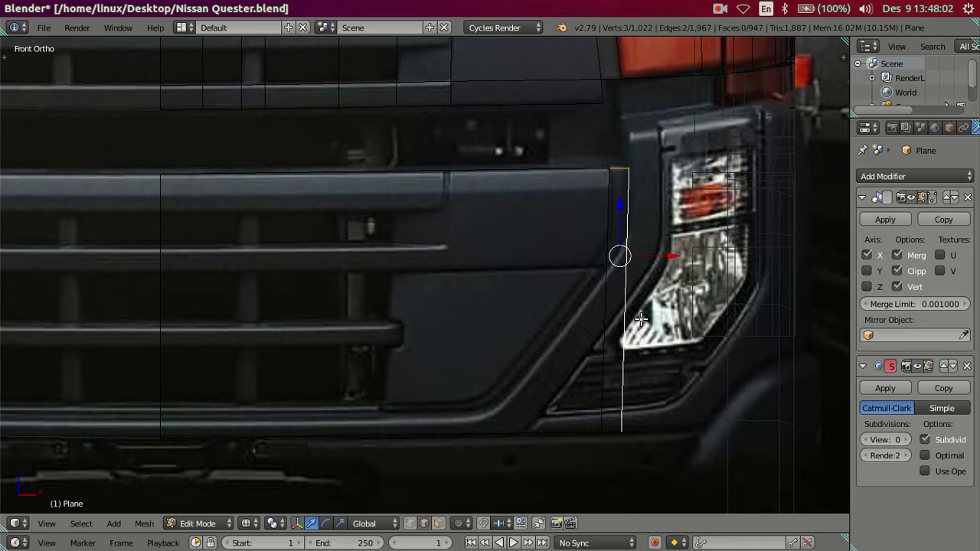
pyautogui.press('g')
pyautogui.press('x')
pyautogui.press('Escape')
pyautogui.hotkey('ctrl', 'r')
pyautogui.click(625, 274)
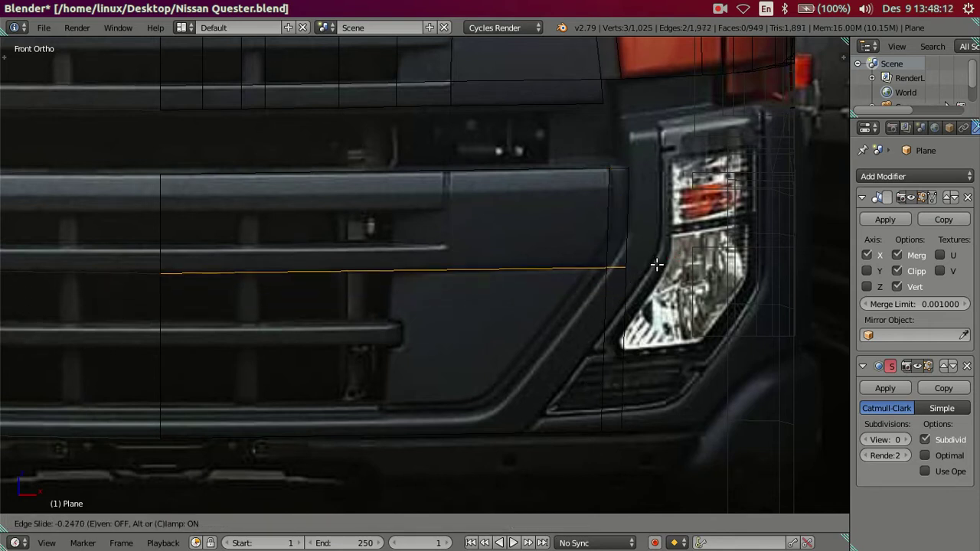
pyautogui.click(656, 262)
# - Add second and third horizontal loop cuts, the last near the panel's top
pyautogui.press('a')
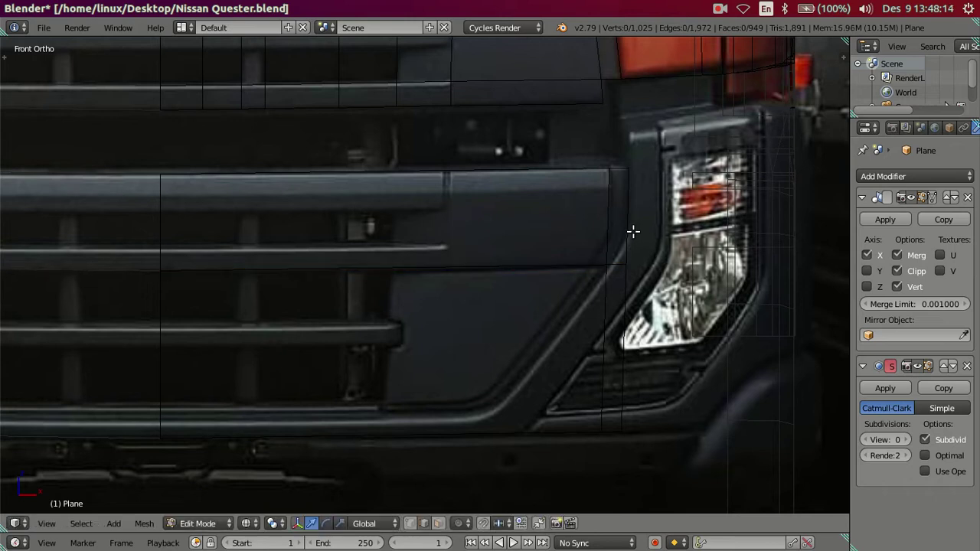
pyautogui.hotkey('ctrl', 'r')
pyautogui.click(640, 234)
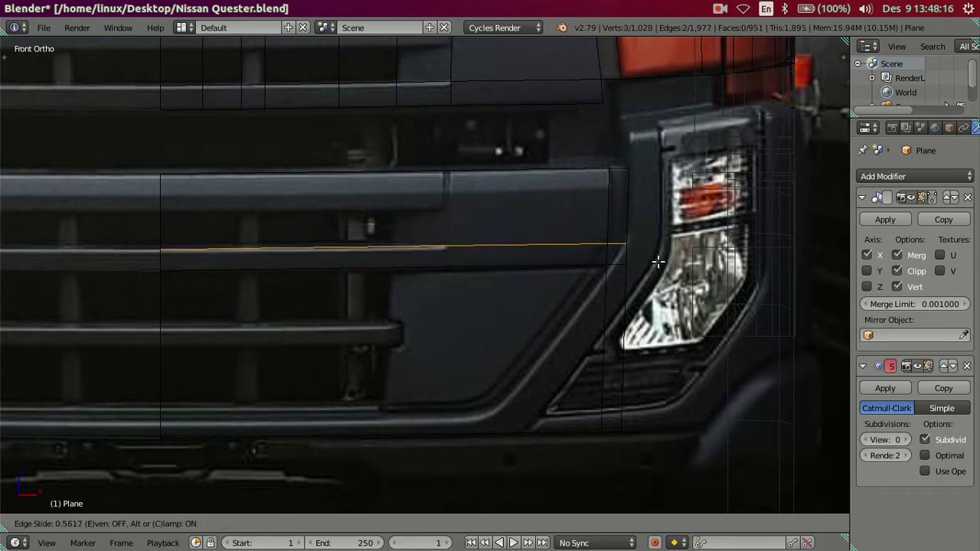
pyautogui.click(659, 263)
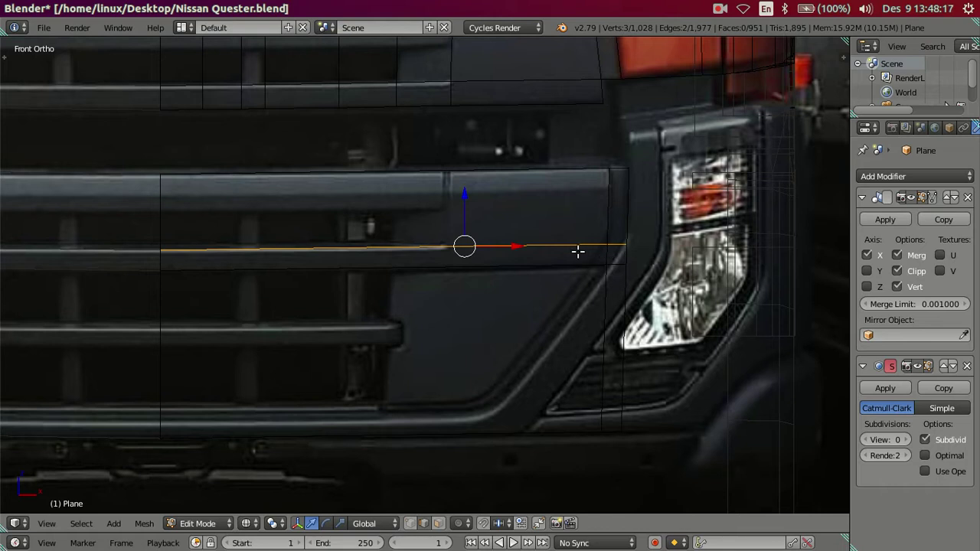
pyautogui.hotkey('ctrl', 'r')
pyautogui.click(624, 203)
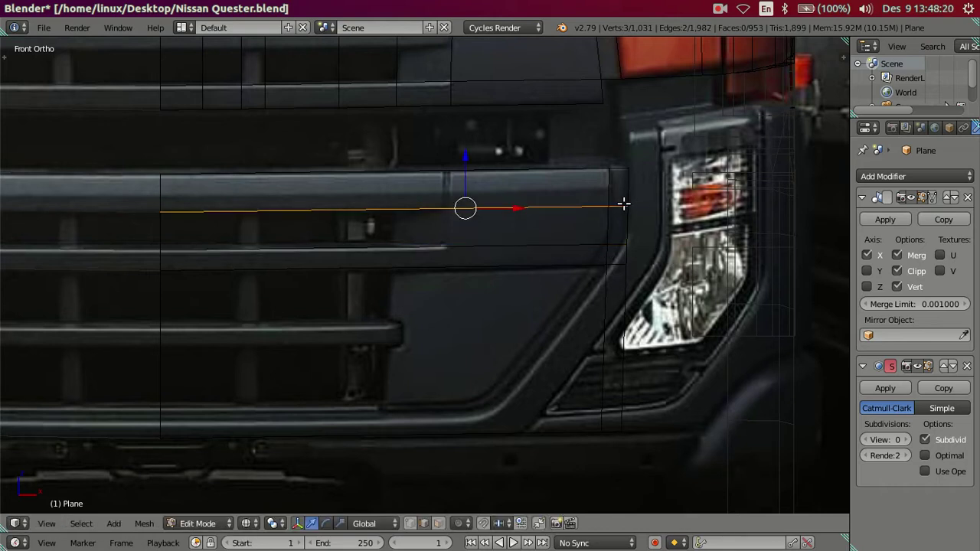
pyautogui.rightClick(616, 243)
pyautogui.moveTo(617, 197); pyautogui.dragTo(620, 183)
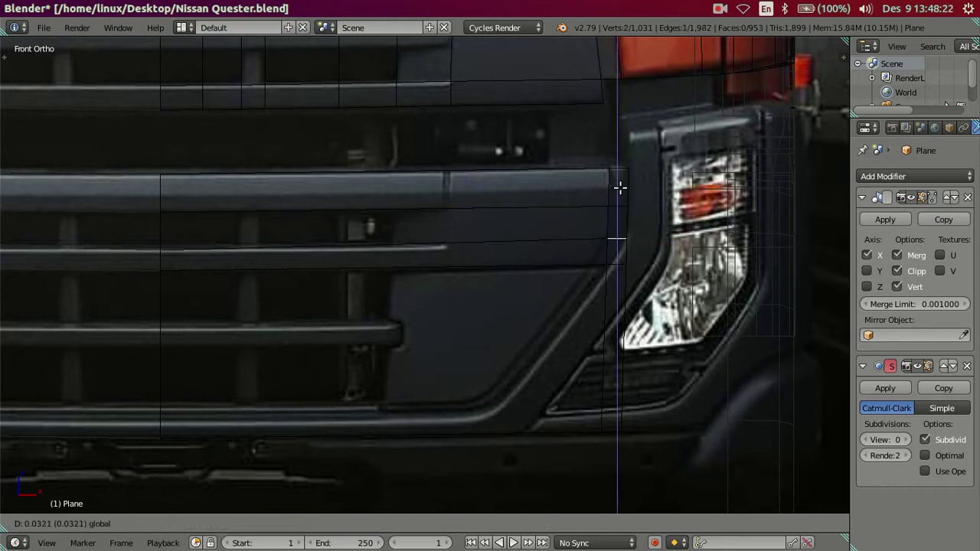
pyautogui.press('Escape')
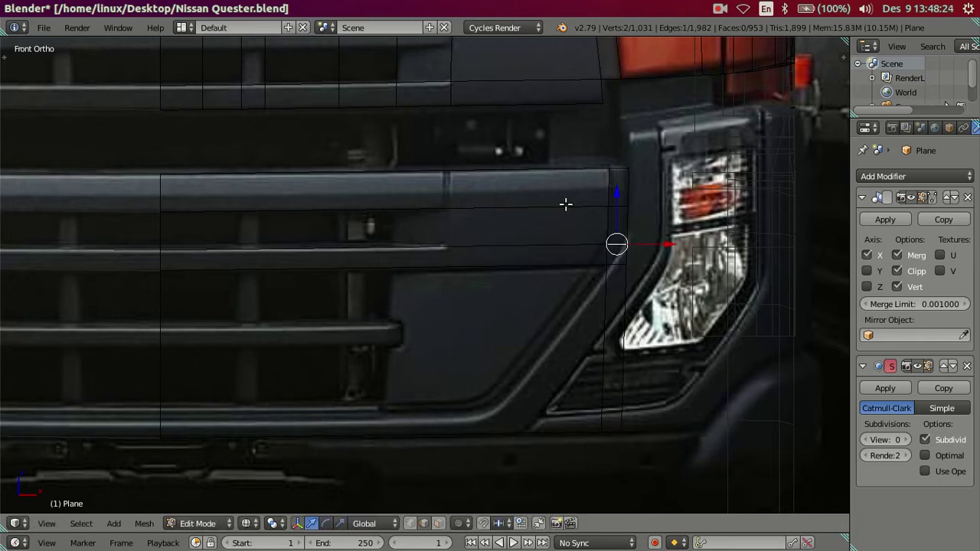
# - Cut a vertical edge loop through the panel and raise an edge beside the headlight
pyautogui.hotkey('ctrl', 'r')
pyautogui.click(518, 192)
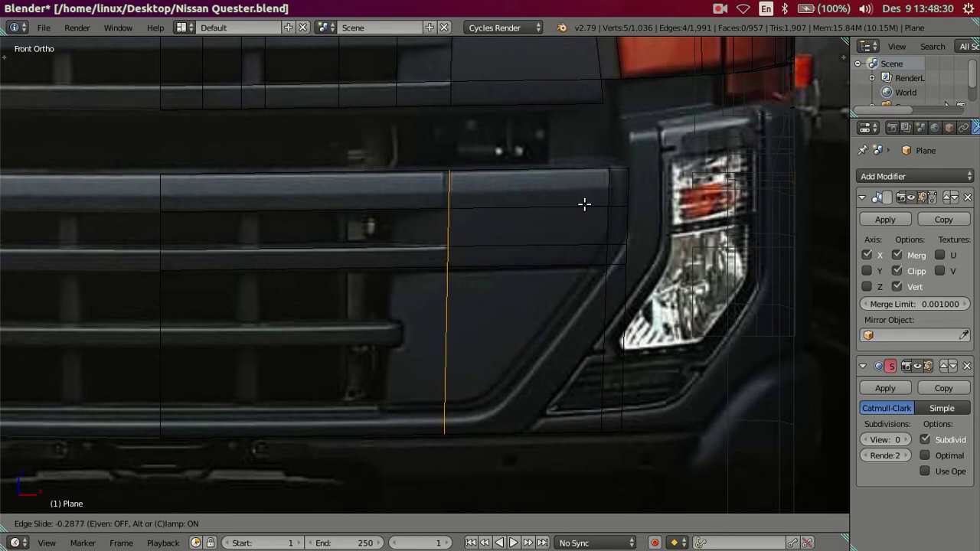
pyautogui.click(584, 204)
pyautogui.rightClick(613, 240)
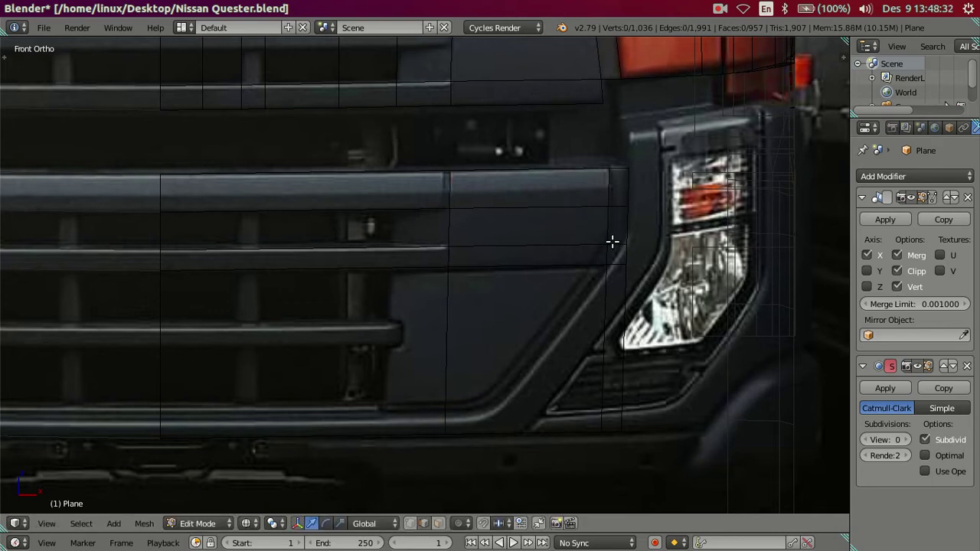
pyautogui.press('g')
pyautogui.press('z')
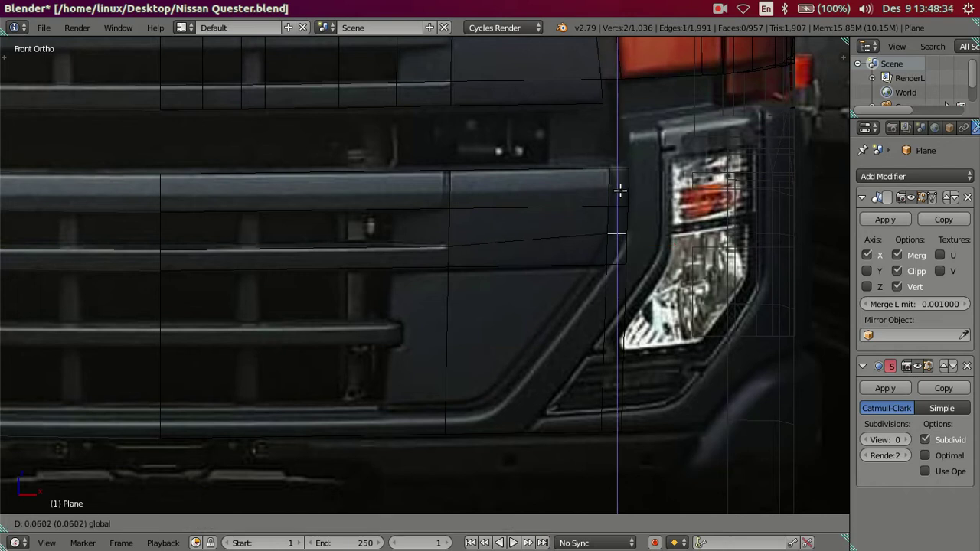
pyautogui.click(620, 198)
# - Slide the headlight-side upper and lower corner vertices along X to fit the photo
pyautogui.rightClick(617, 264)
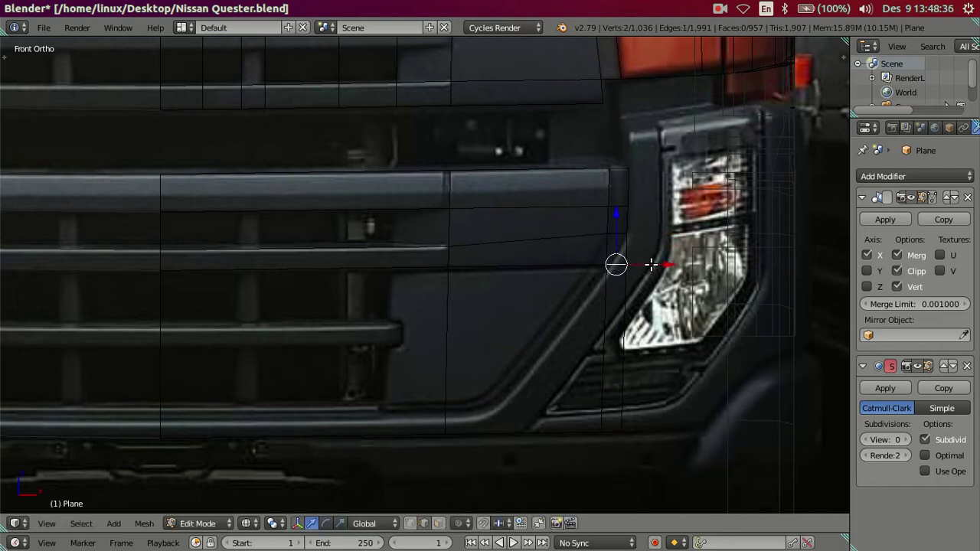
pyautogui.press('g')
pyautogui.press('x')
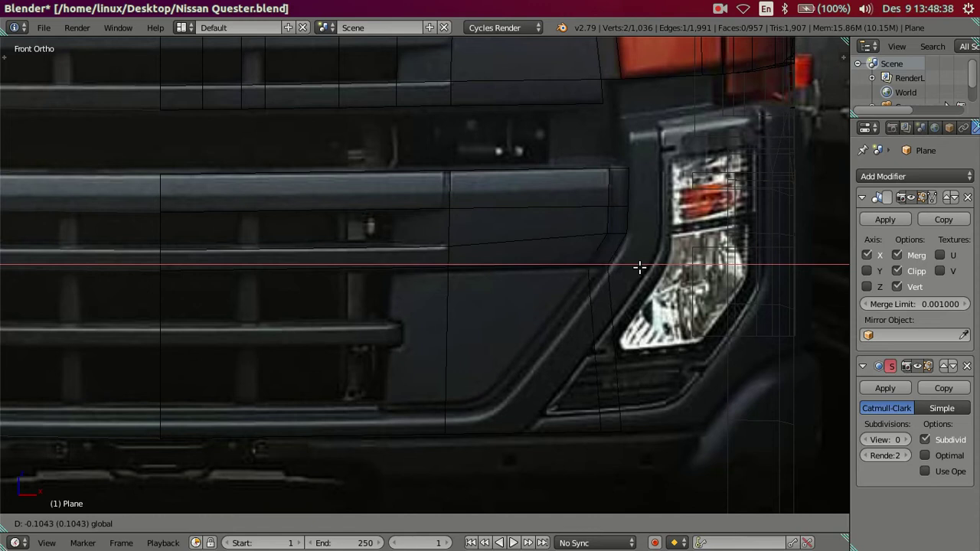
pyautogui.click(640, 266)
pyautogui.rightClick(617, 429)
pyautogui.press('g')
pyautogui.press('x')
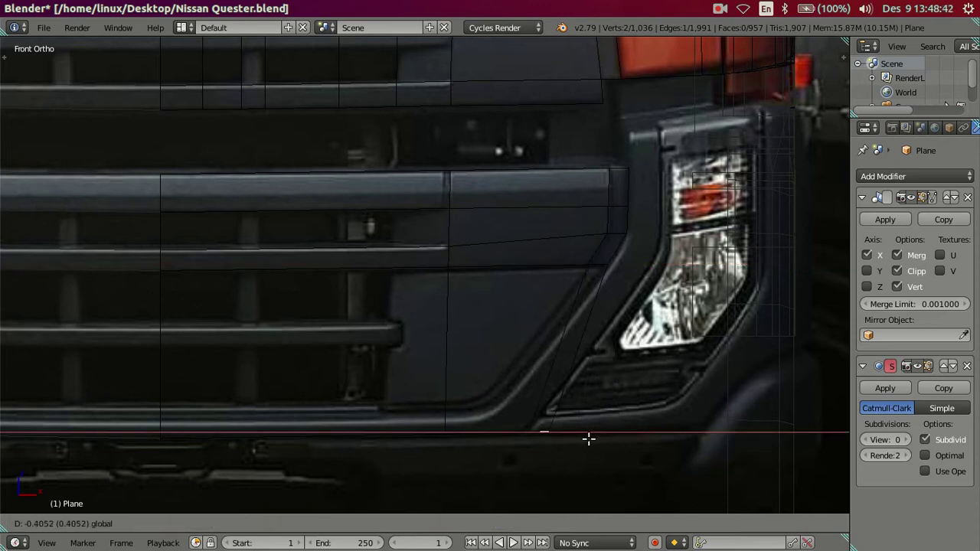
pyautogui.click(547, 437)
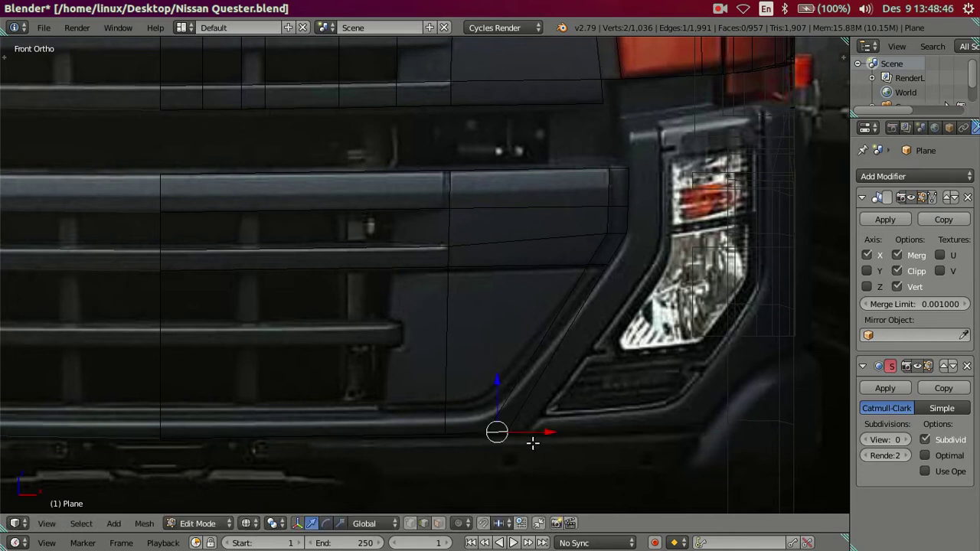
# - Raise the panel's bottom edge along Z to the lower rim
pyautogui.keyDown('shift'); pyautogui.moveTo(531, 442); pyautogui.dragTo(472, 367, button='middle'); pyautogui.keyUp('shift')
pyautogui.keyDown('ctrl'); pyautogui.rightClick(427, 380); pyautogui.keyUp('ctrl')
pyautogui.scroll(2, 428, 381)
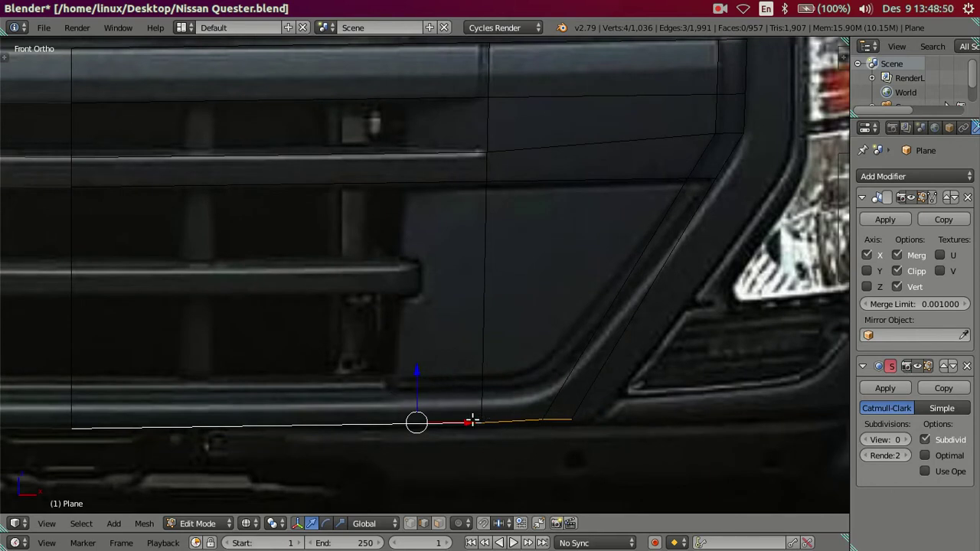
pyautogui.press('g')
pyautogui.press('z')
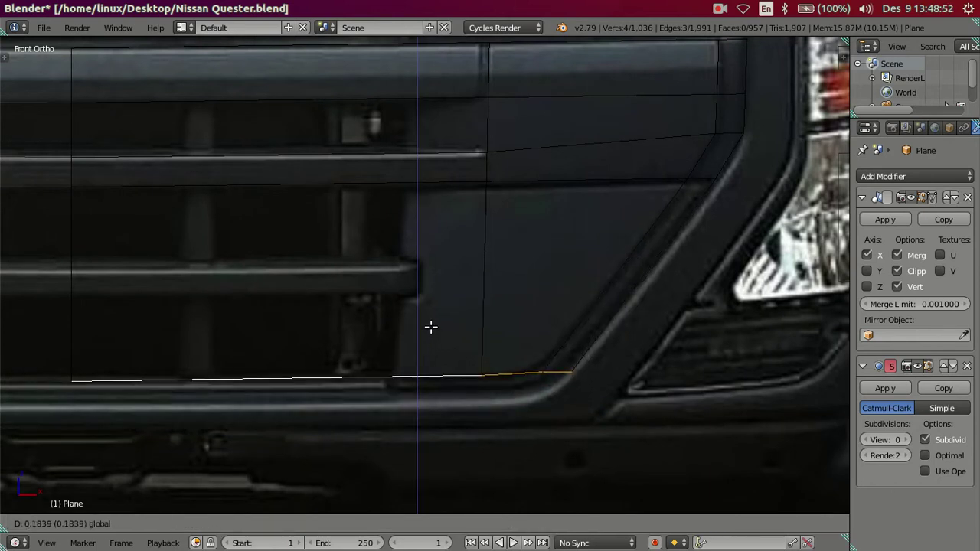
pyautogui.click(430, 327)
# - Rotate the short corner edge along the diagonal trim and check the shape in solid view
pyautogui.rightClick(558, 372)
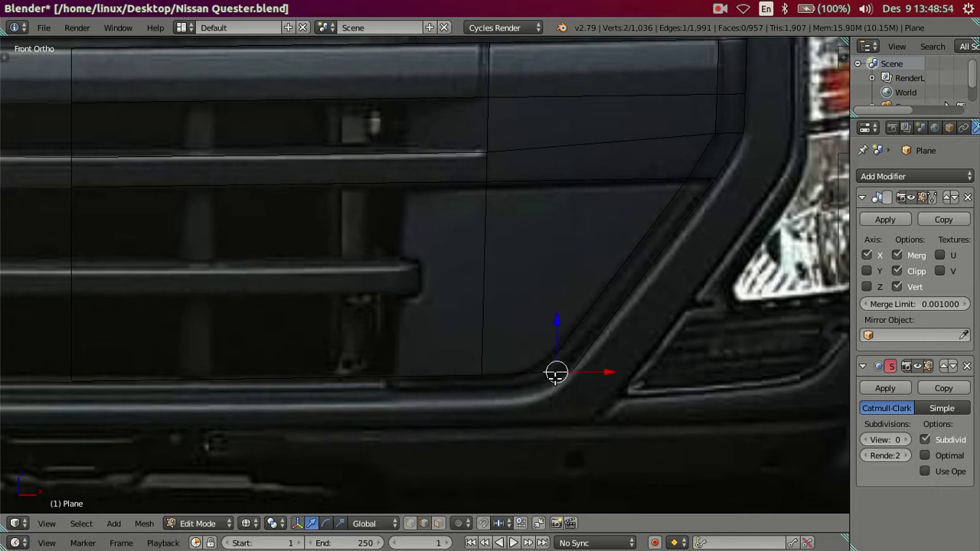
pyautogui.press('r')
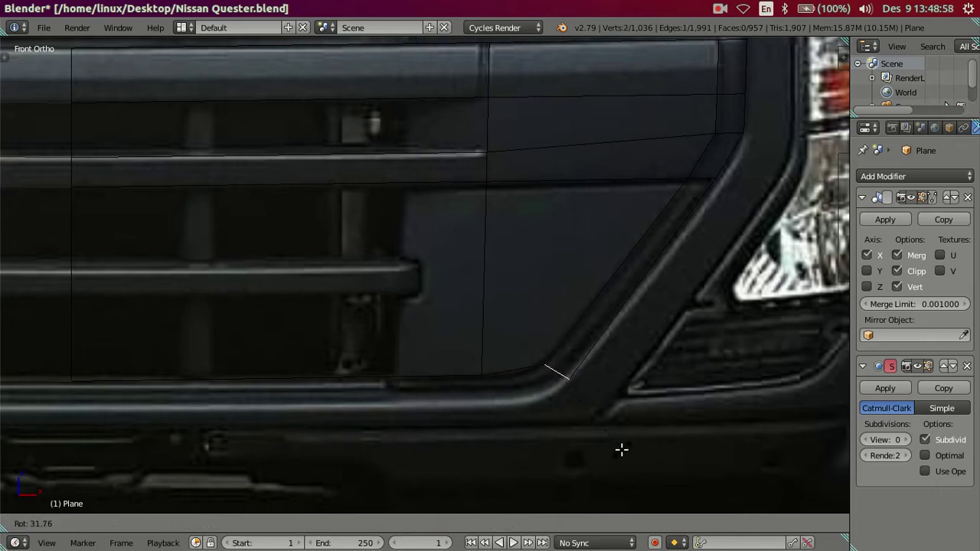
pyautogui.click(621, 449)
pyautogui.scroll(-5, 604, 428)
pyautogui.scroll(-2, 579, 403)
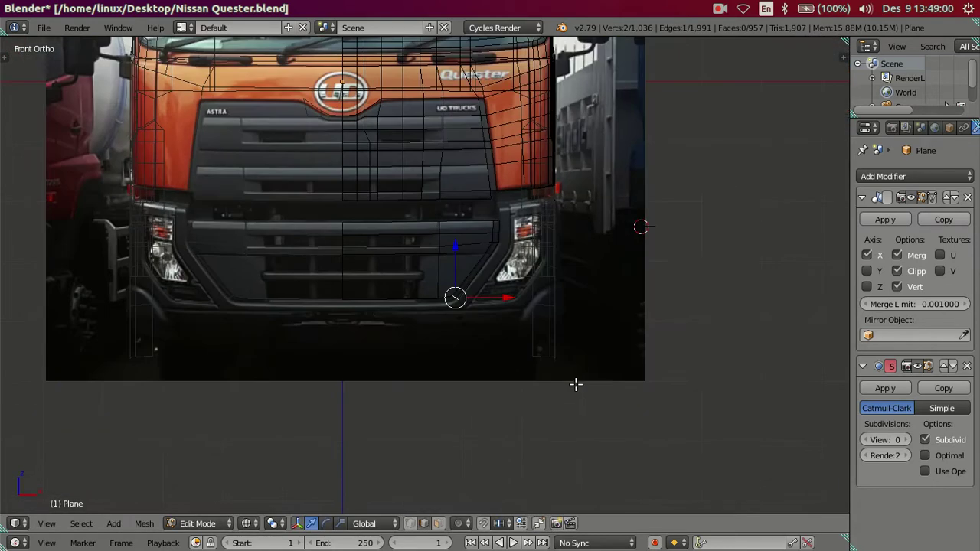
pyautogui.scroll(3, 513, 220)
pyautogui.scroll(3, 504, 203)
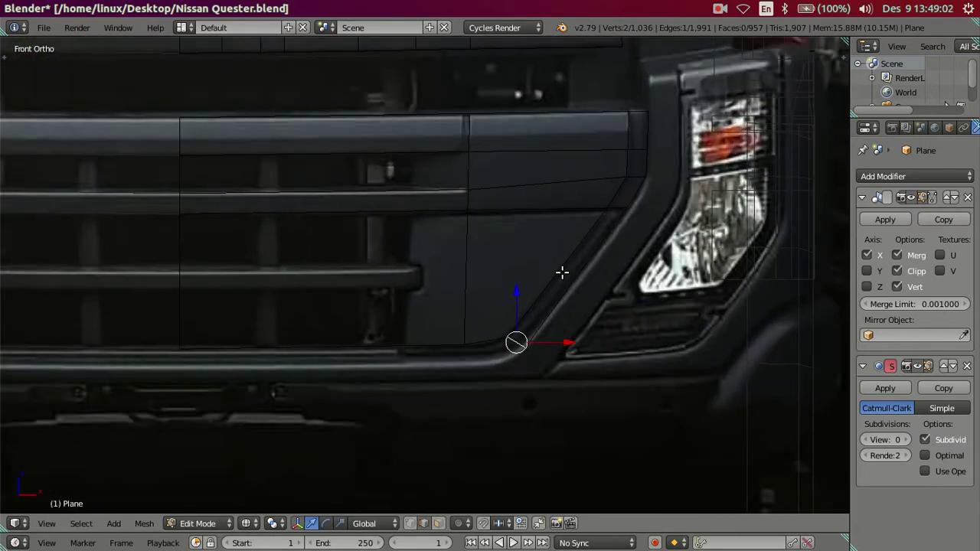
pyautogui.press('z')
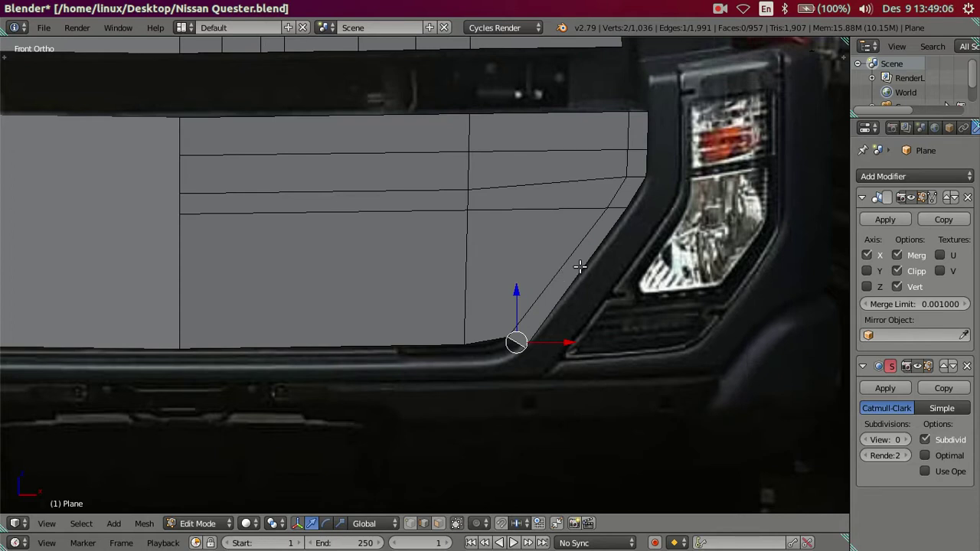
pyautogui.press('z')
pyautogui.scroll(1, 582, 306)
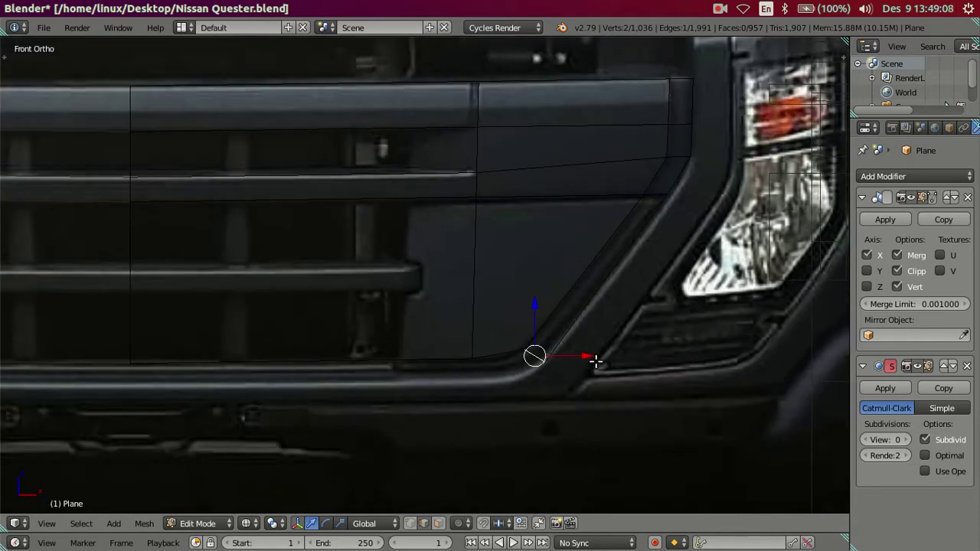
# - Extrude the grille panel's bottom edge down onto the bumper
pyautogui.rightClick(372, 365)
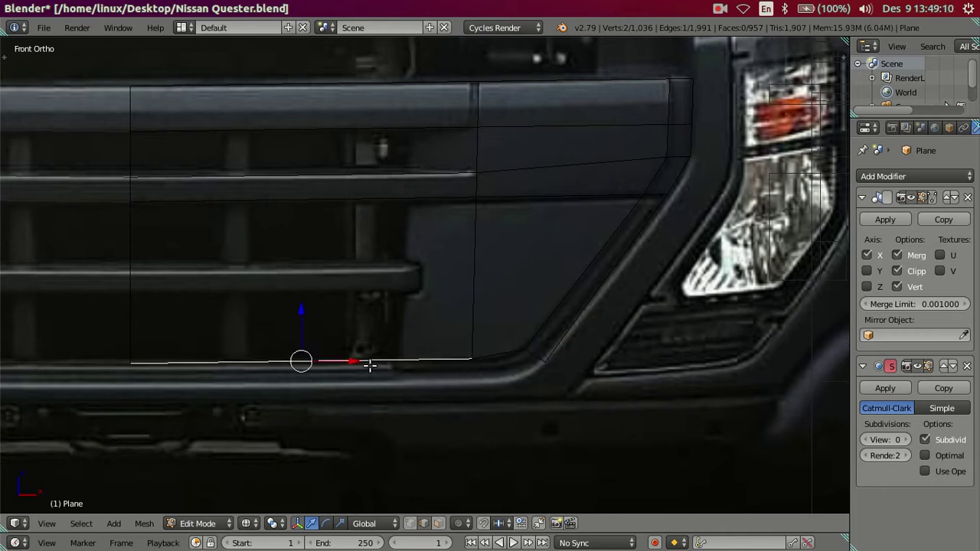
pyautogui.press('e')
pyautogui.press('Escape')
pyautogui.press('z')
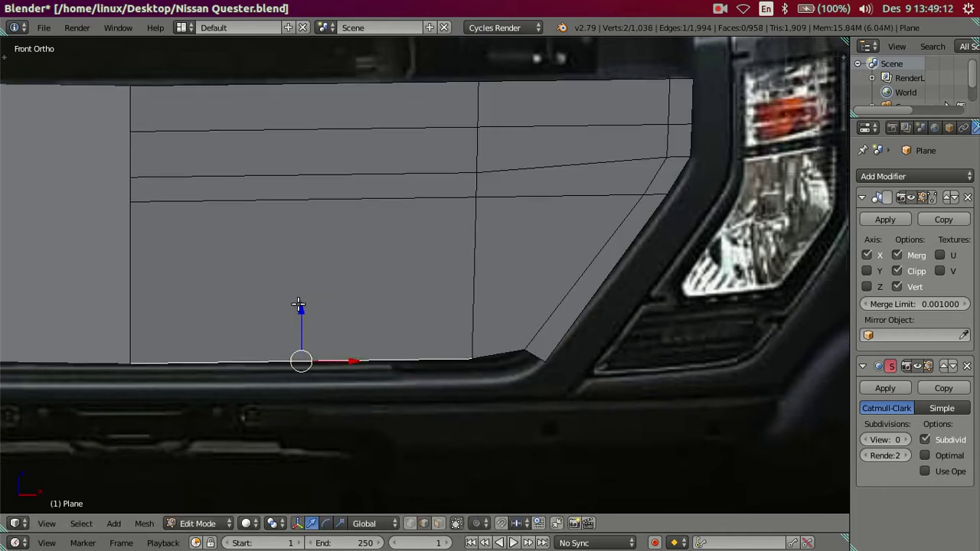
pyautogui.press('e')
pyautogui.click(295, 318)
pyautogui.press('z')
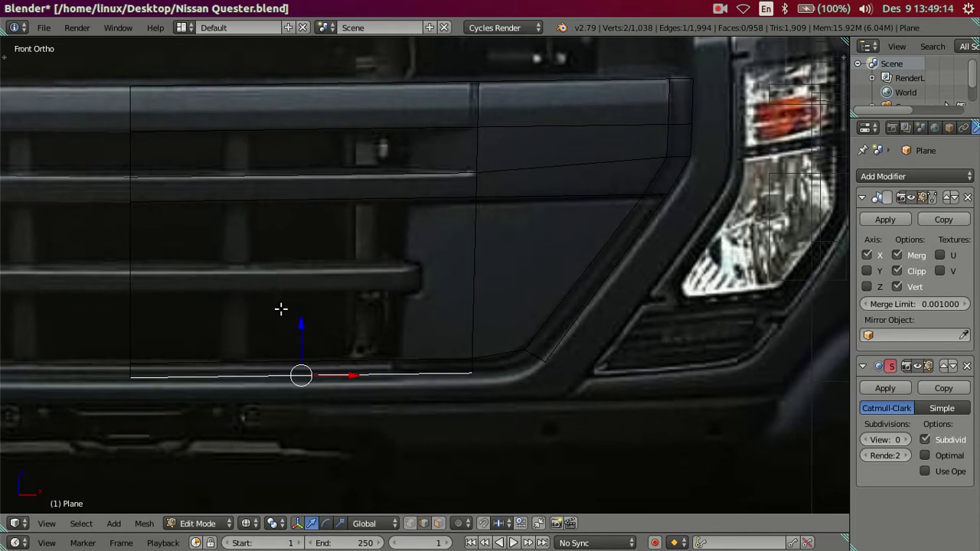
pyautogui.press('g')
pyautogui.press('z')
pyautogui.click(316, 326)
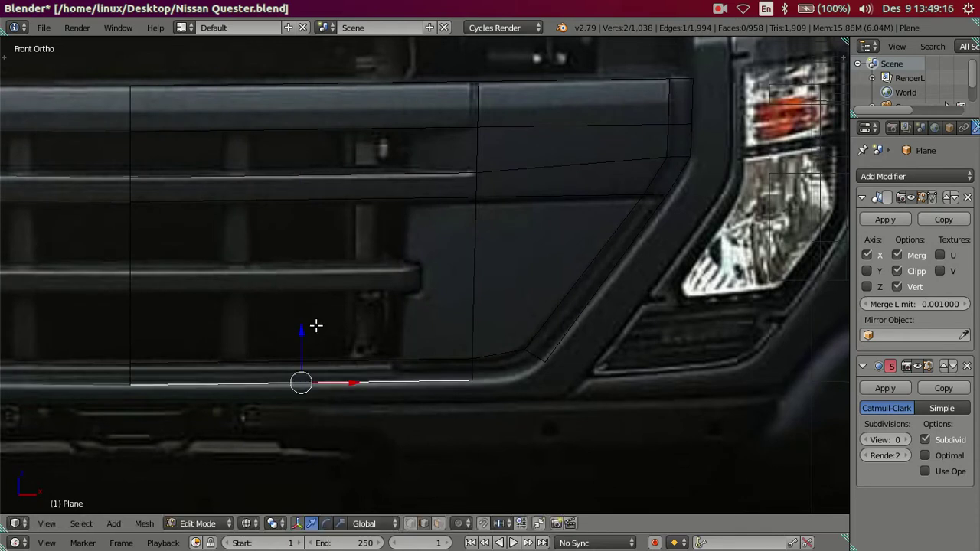
# - Fill the lower corner edge path with a face and rotate its short edge along the trim
pyautogui.rightClick(473, 369)
pyautogui.keyDown('ctrl'); pyautogui.rightClick(546, 364); pyautogui.keyUp('ctrl')
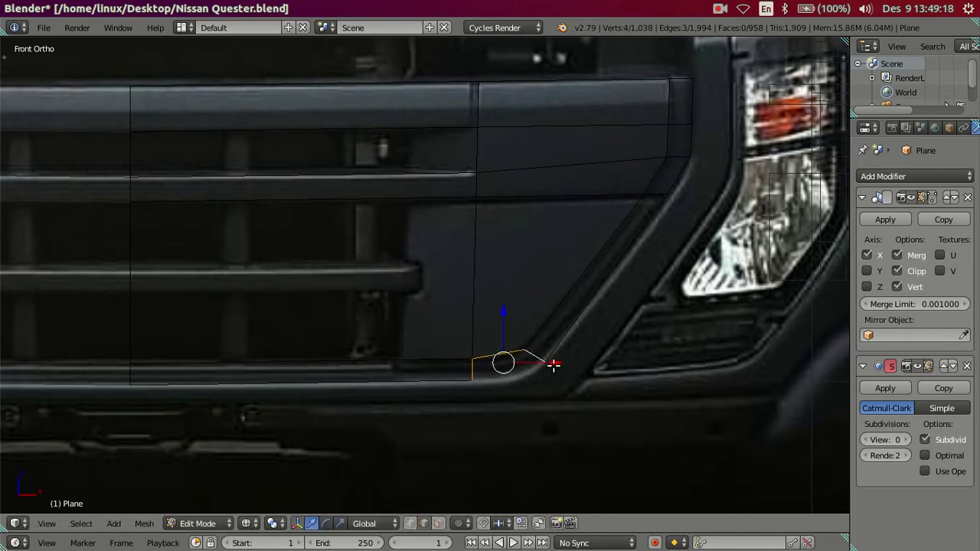
pyautogui.press('f')
pyautogui.rightClick(533, 360)
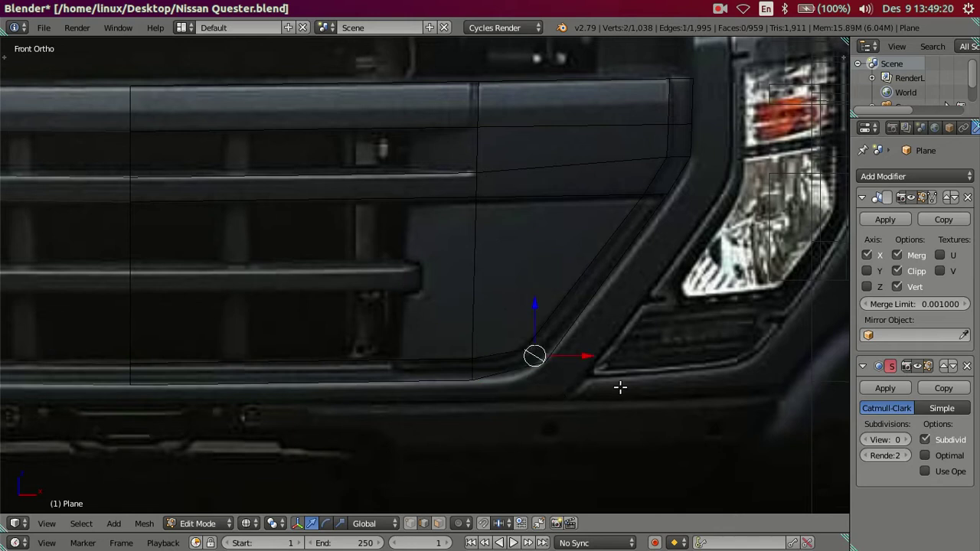
pyautogui.press('r')
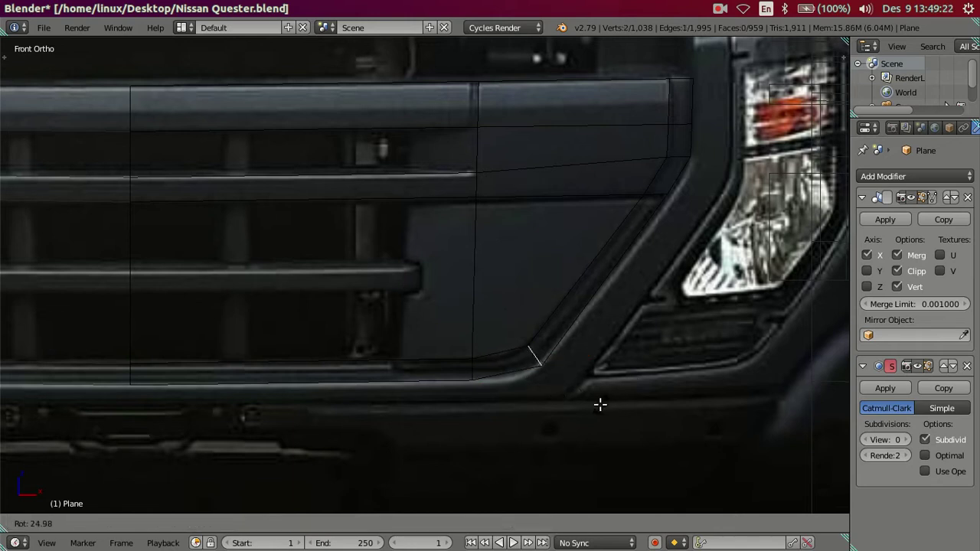
pyautogui.click(599, 404)
pyautogui.rightClick(479, 376)
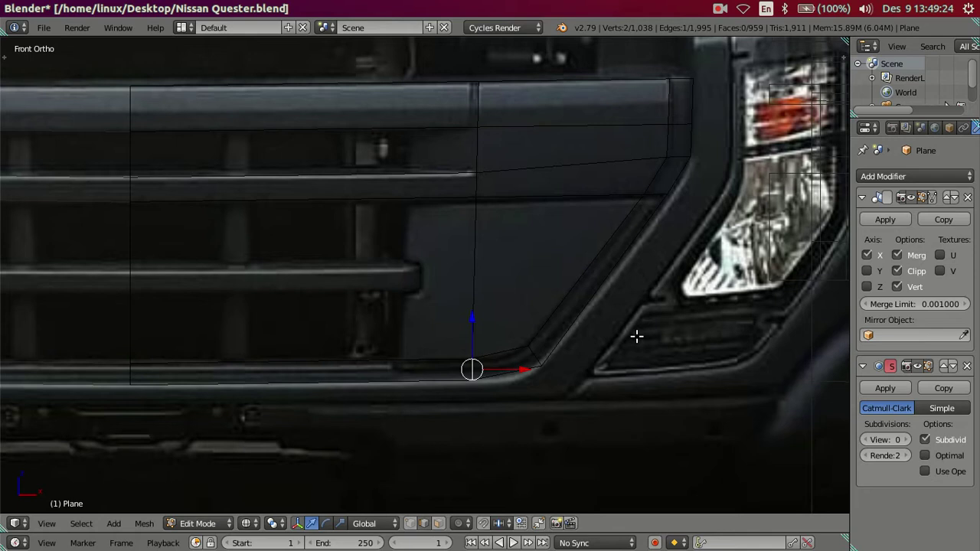
pyautogui.hotkey('ctrl', 'l')
# - Slide the corner vertex along X and move the bumper corner edge onto the curve
pyautogui.rightClick(480, 378)
pyautogui.press('g')
pyautogui.press('x')
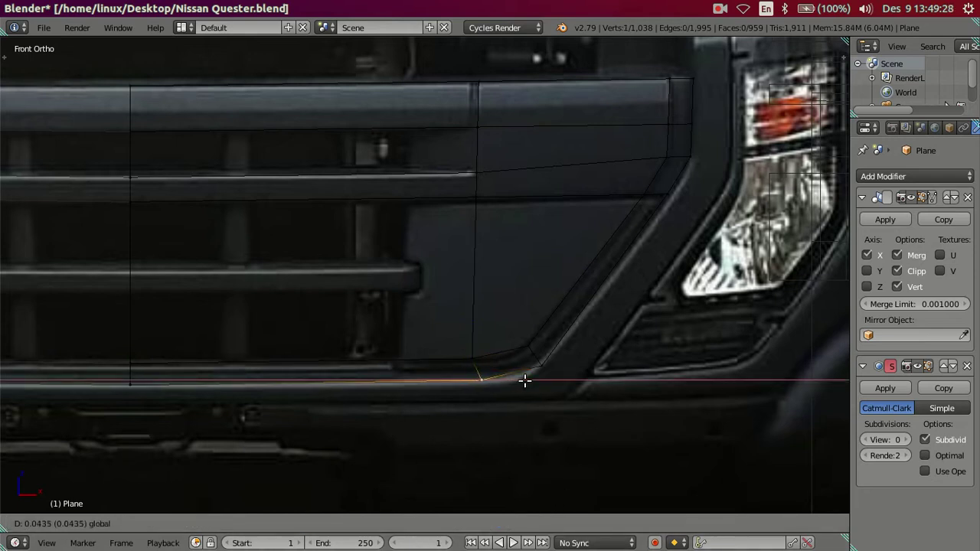
pyautogui.click(520, 386)
pyautogui.rightClick(528, 350)
pyautogui.scroll(2, 562, 375)
pyautogui.scroll(1, 579, 429)
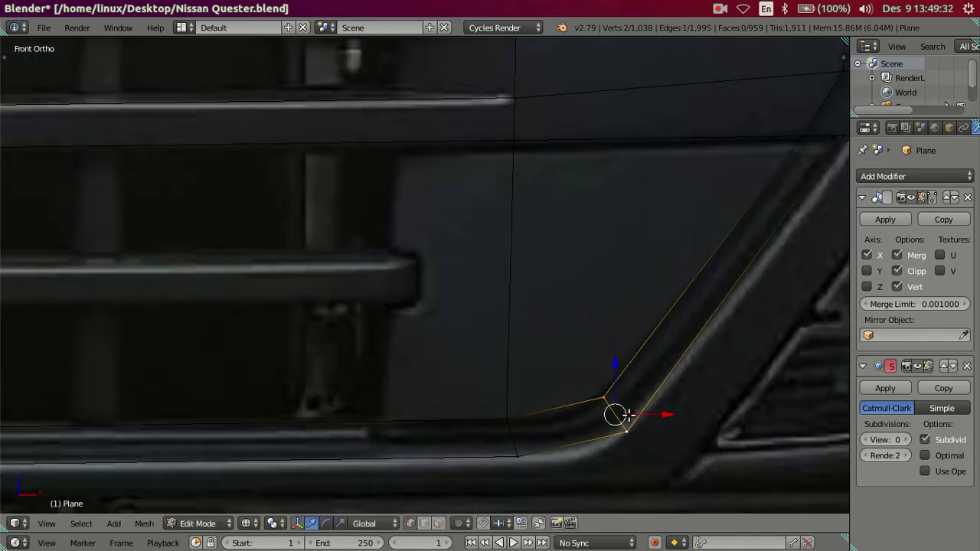
pyautogui.press('g')
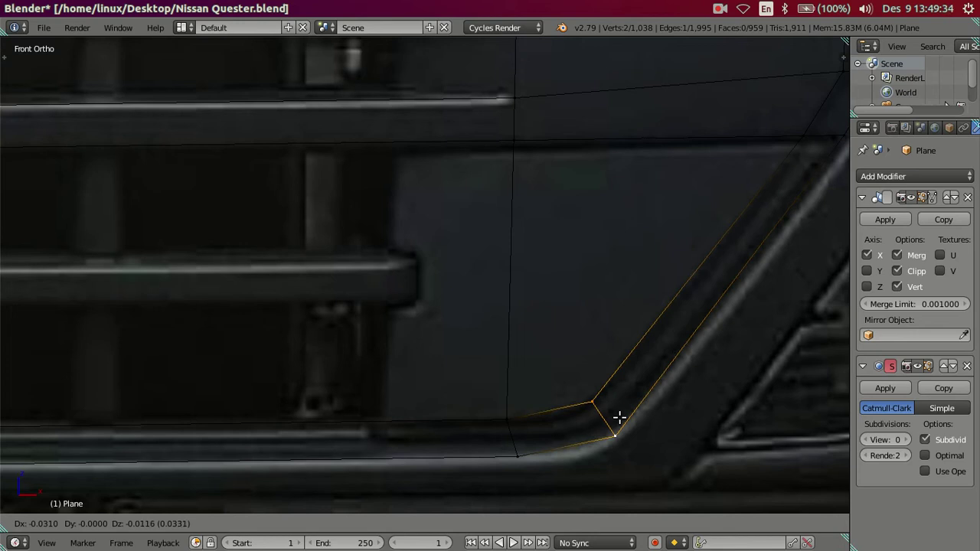
pyautogui.click(623, 431)
# - Nudge the lower and bottom corner vertices to follow the curved bumper bend
pyautogui.rightClick(622, 431)
pyautogui.press('g')
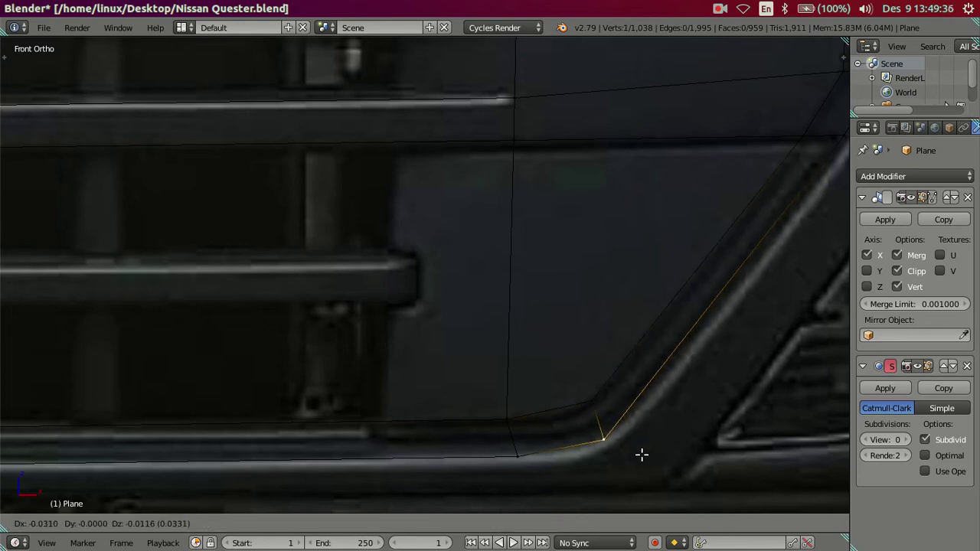
pyautogui.click(649, 450)
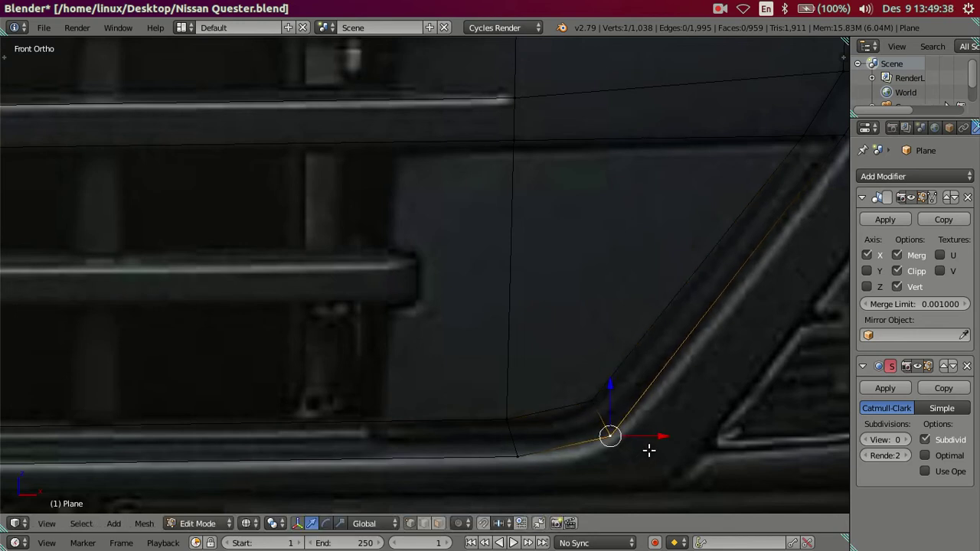
pyautogui.rightClick(536, 458)
pyautogui.press('g')
pyautogui.press('x')
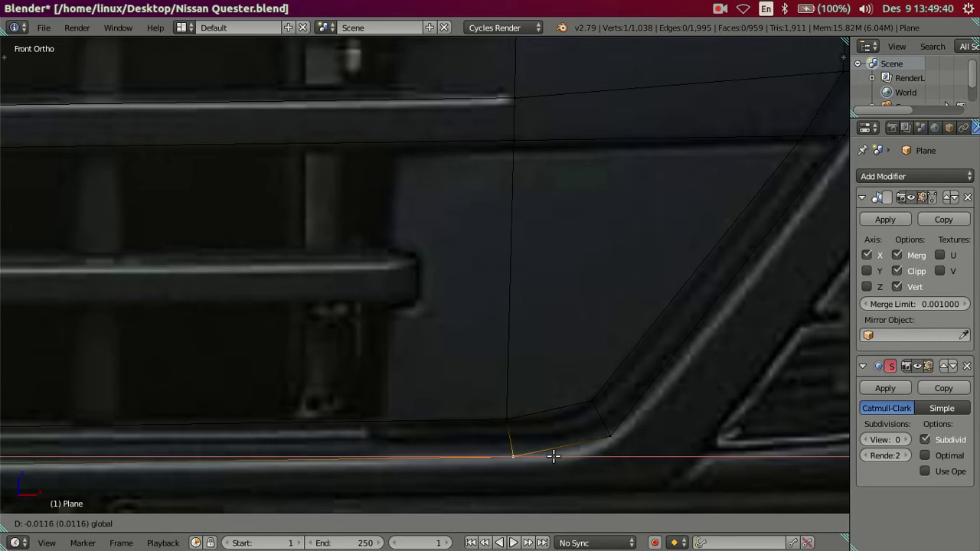
pyautogui.click(551, 456)
pyautogui.press('a')
pyautogui.scroll(-2, 553, 427)
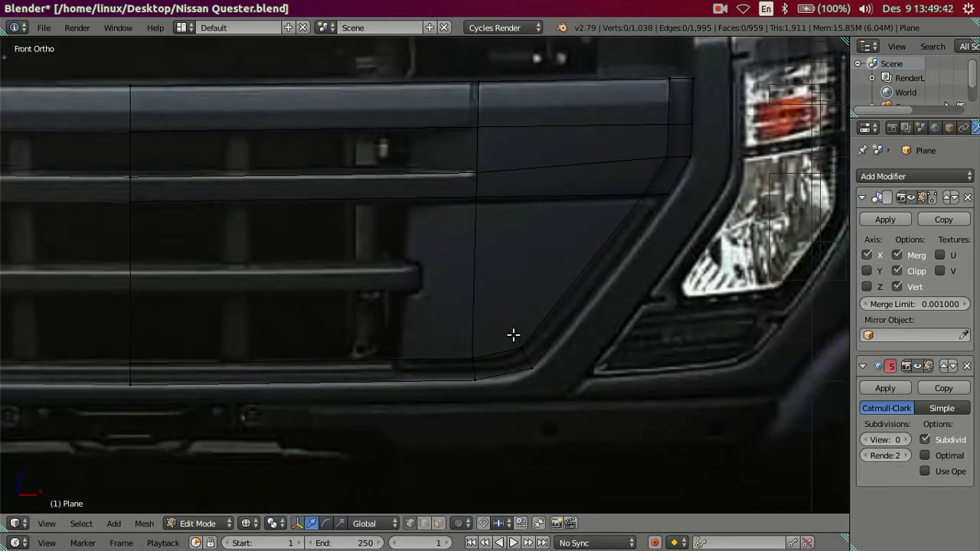
pyautogui.keyDown('shift'); pyautogui.moveTo(533, 328); pyautogui.dragTo(510, 365, button='middle'); pyautogui.keyUp('shift')
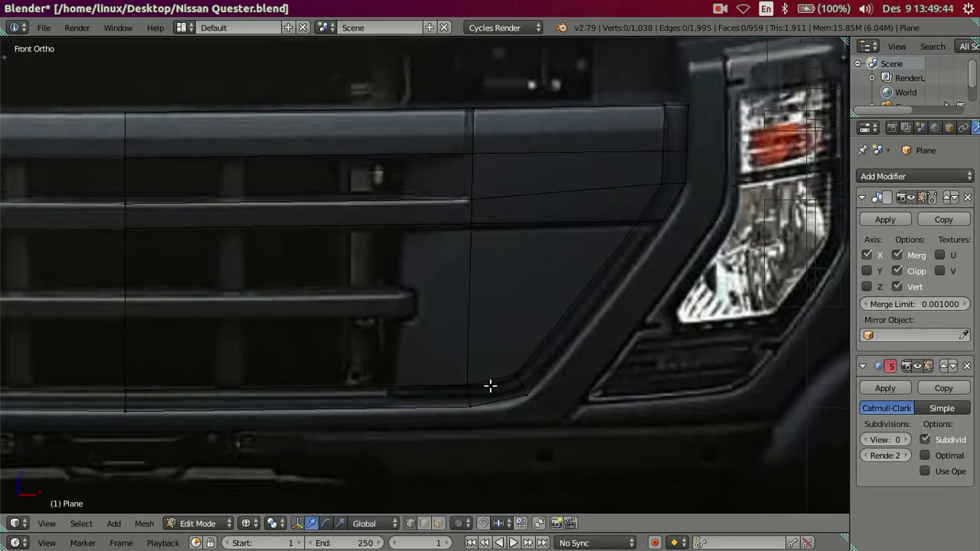
# - Turn off the Mirror modifier's X axis, then cut a vertical loop and slide it right along X
pyautogui.hotkey('ctrl', 'r')
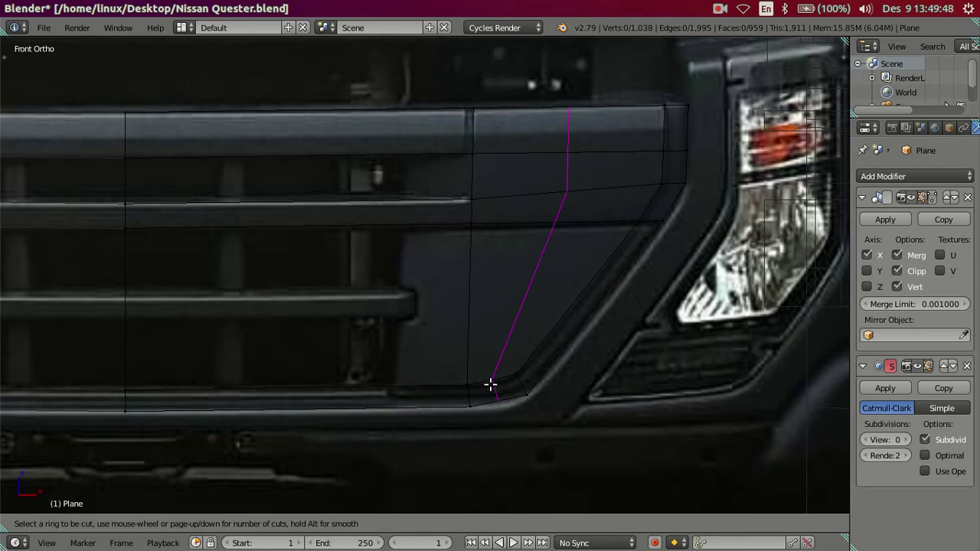
pyautogui.press('Escape')
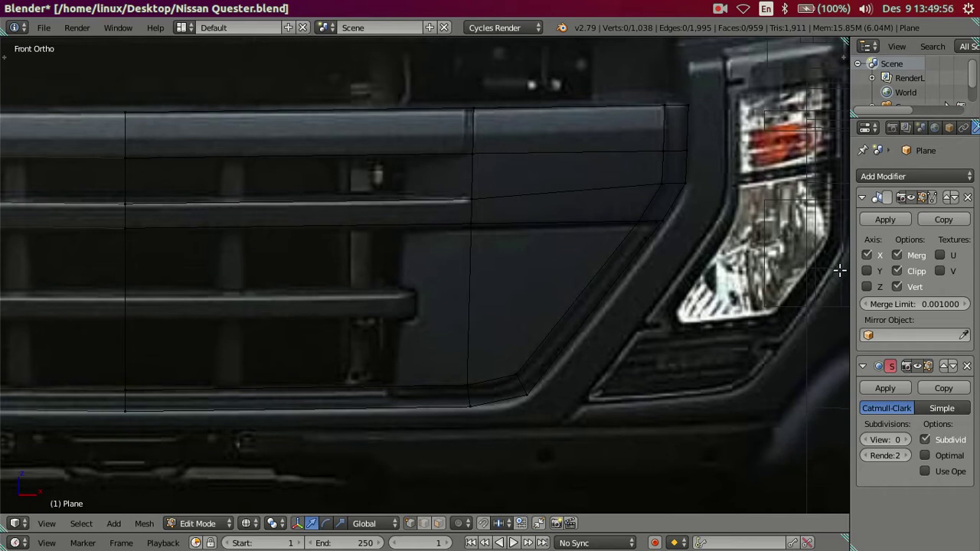
pyautogui.click(866, 255)
pyautogui.hotkey('ctrl', 'r')
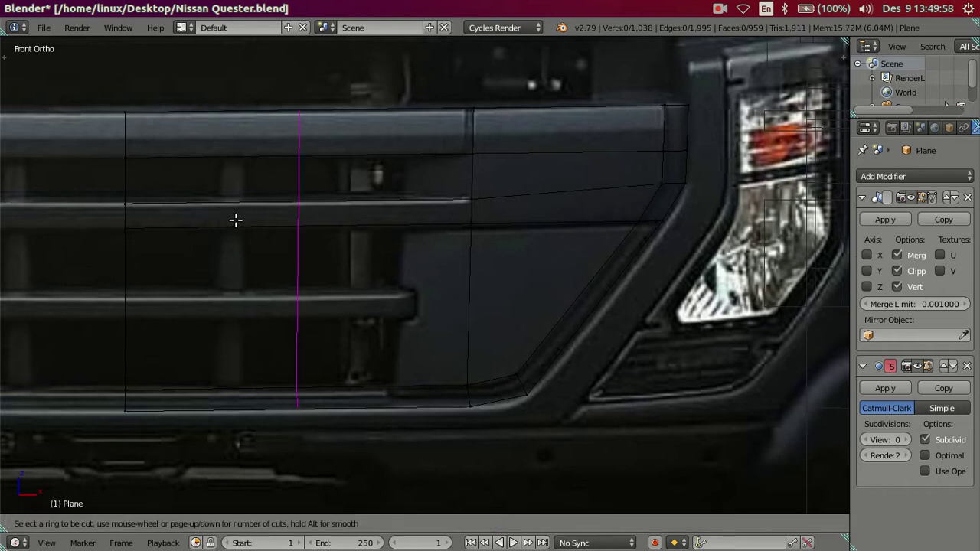
pyautogui.click(236, 219)
pyautogui.click(32, 226)
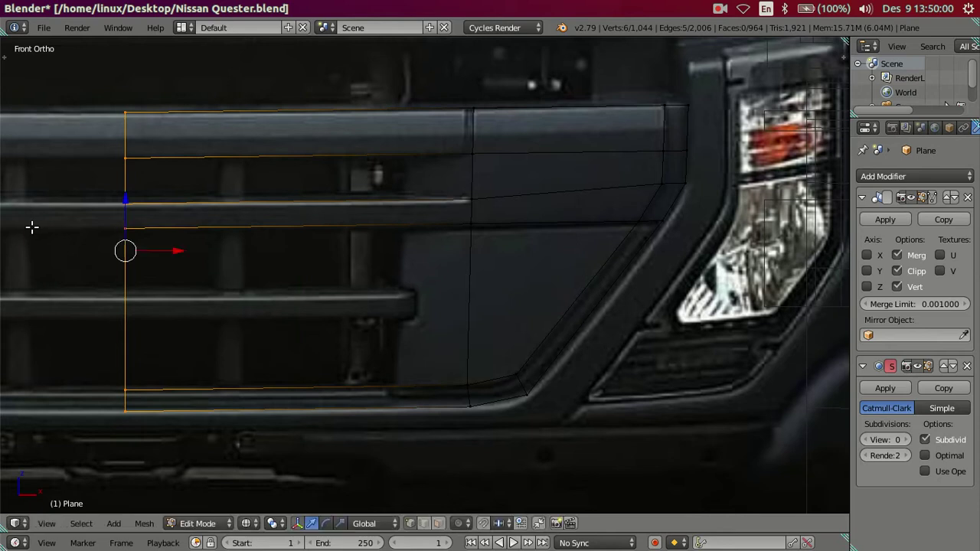
pyautogui.moveTo(184, 251); pyautogui.dragTo(304, 255)
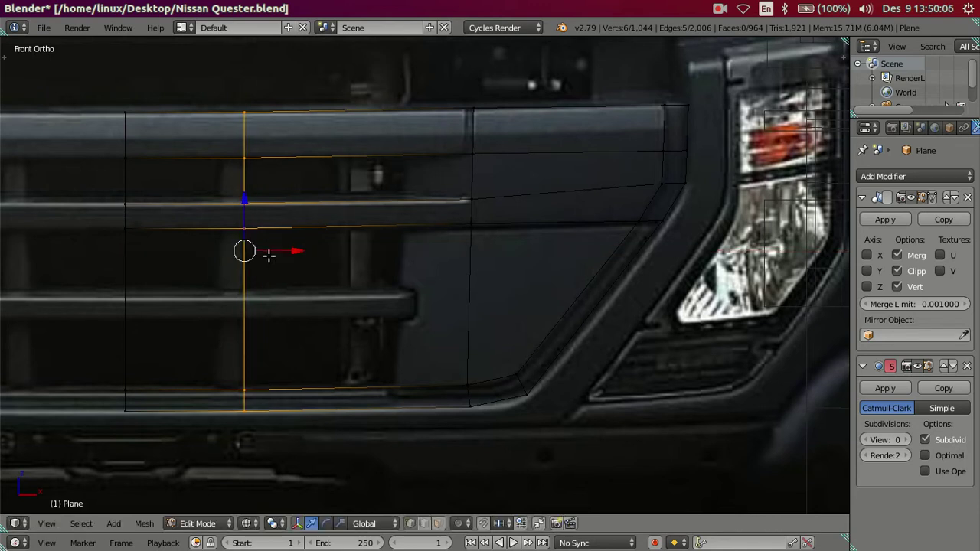
pyautogui.press('g')
pyautogui.press('x')
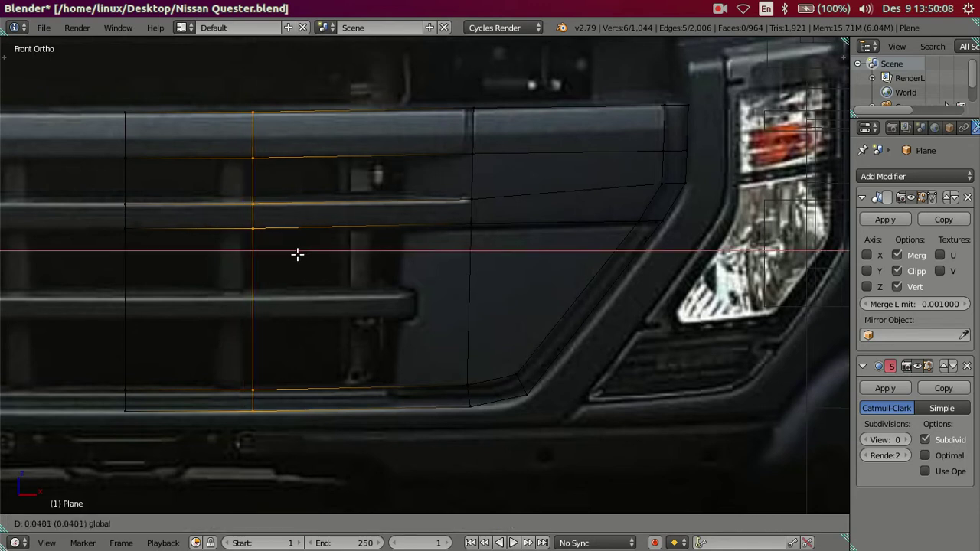
pyautogui.click(293, 254)
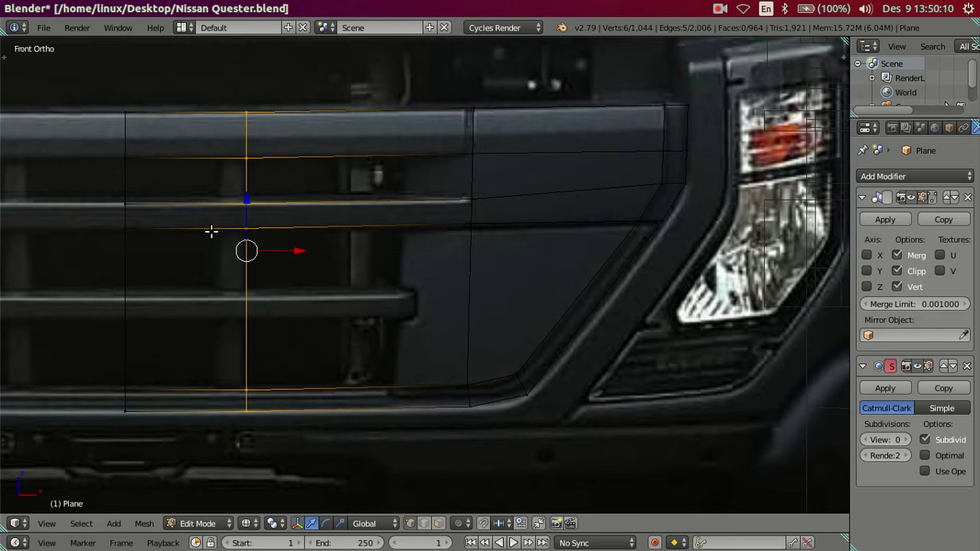
# - Add two more vertical loop cuts across the grille panel
pyautogui.hotkey('ctrl', 'r')
pyautogui.click(197, 204)
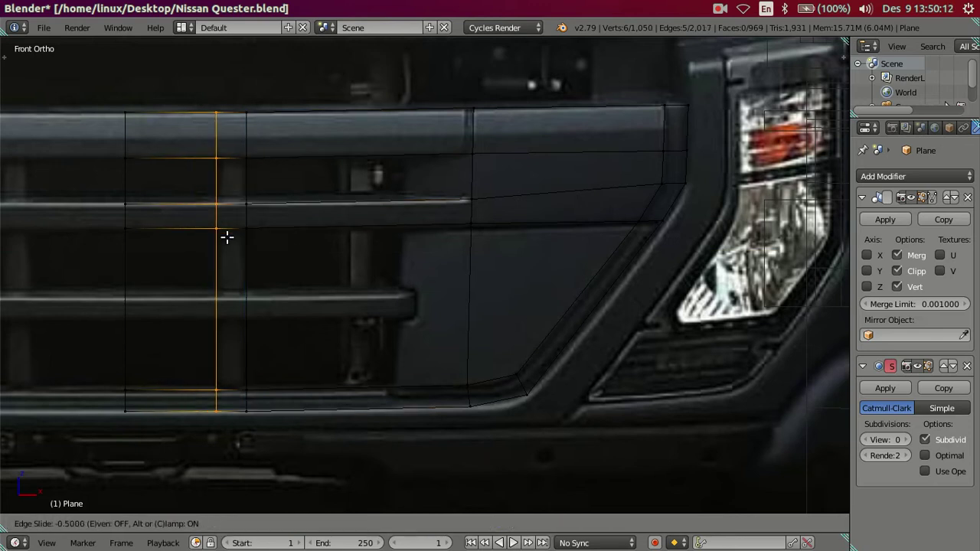
pyautogui.click(244, 229)
pyautogui.hotkey('ctrl', 'r')
pyautogui.click(306, 212)
pyautogui.click(62, 216)
pyautogui.scroll(-4, 179, 237)
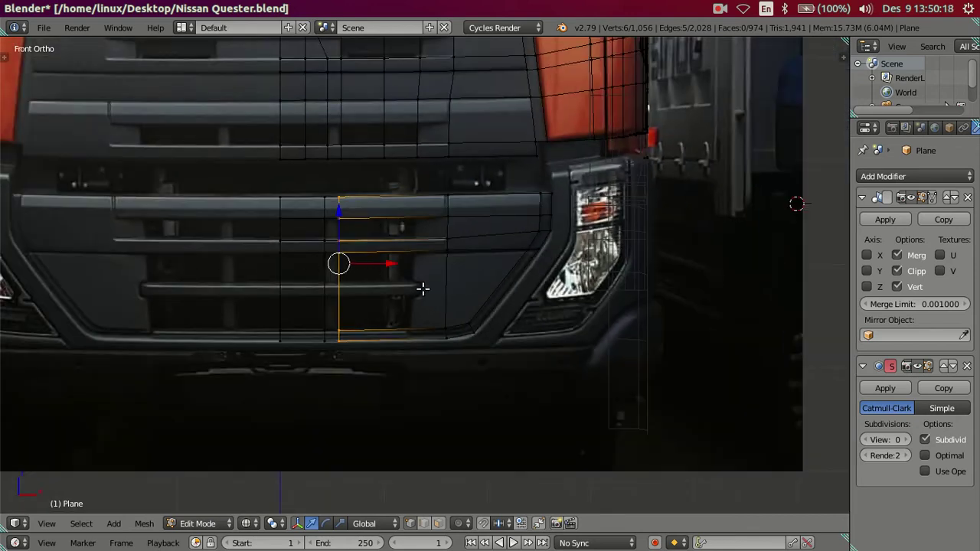
# - Redo the grille loop cut and slide the new edge loop along X to the panel edge
pyautogui.hotkey('ctrl', 'z')
pyautogui.scroll(4, 406, 275)
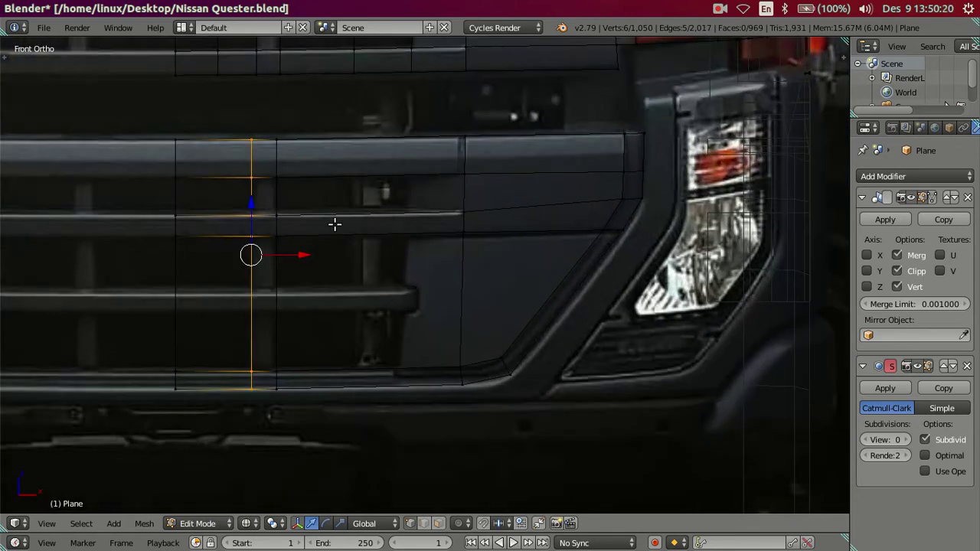
pyautogui.hotkey('ctrl', 'r')
pyautogui.click(334, 223)
pyautogui.click(126, 238)
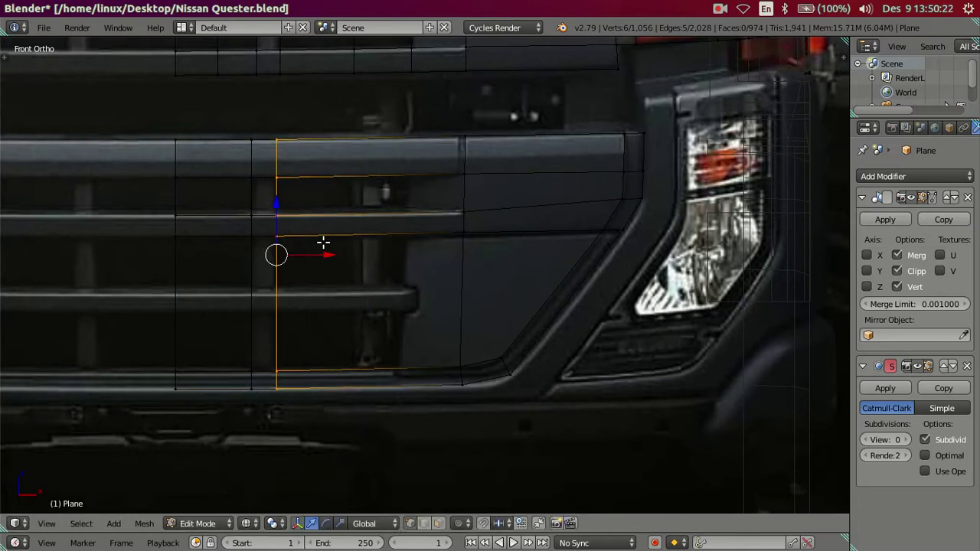
pyautogui.press('g')
pyautogui.press('x')
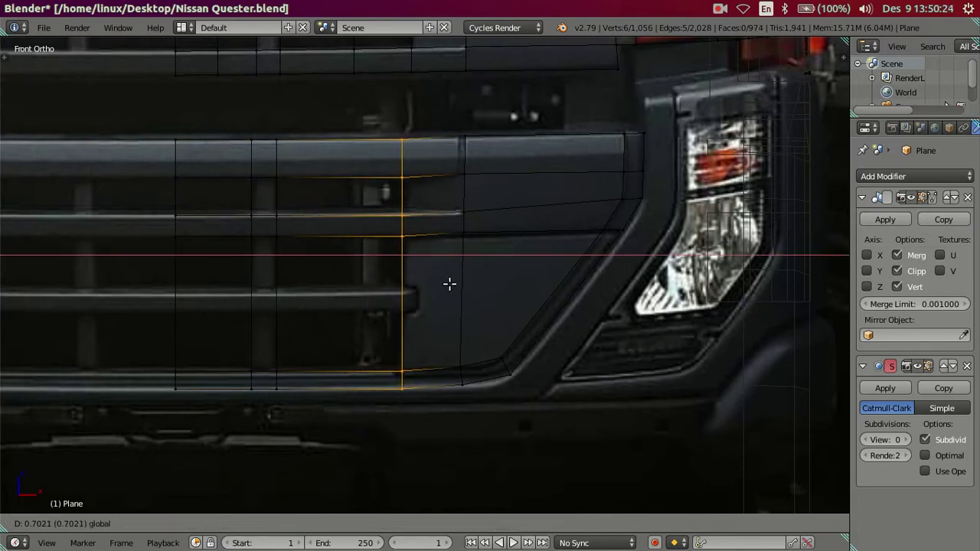
pyautogui.click(447, 284)
# - Shift the vertical vertex chain sideways along X to its new position
pyautogui.scroll(2, 437, 286)
pyautogui.rightClick(391, 207)
pyautogui.keyDown('ctrl'); pyautogui.rightClick(387, 90); pyautogui.keyUp('ctrl')
pyautogui.press('g')
pyautogui.press('x')
pyautogui.click(444, 160)
pyautogui.press('a')
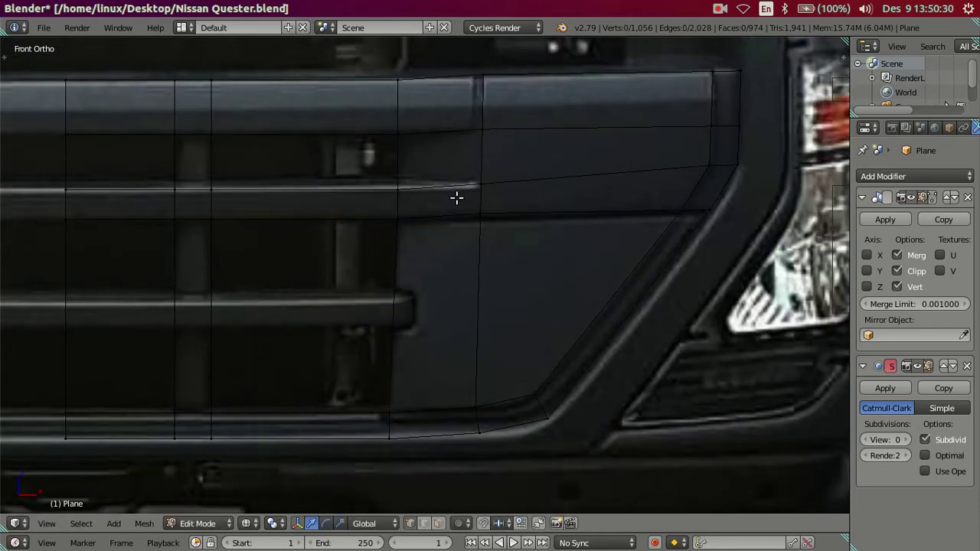
# - Nudge the bumper corner vertex vertically onto the bumper edge
pyautogui.scroll(-1, 470, 230)
pyautogui.scroll(-1, 442, 256)
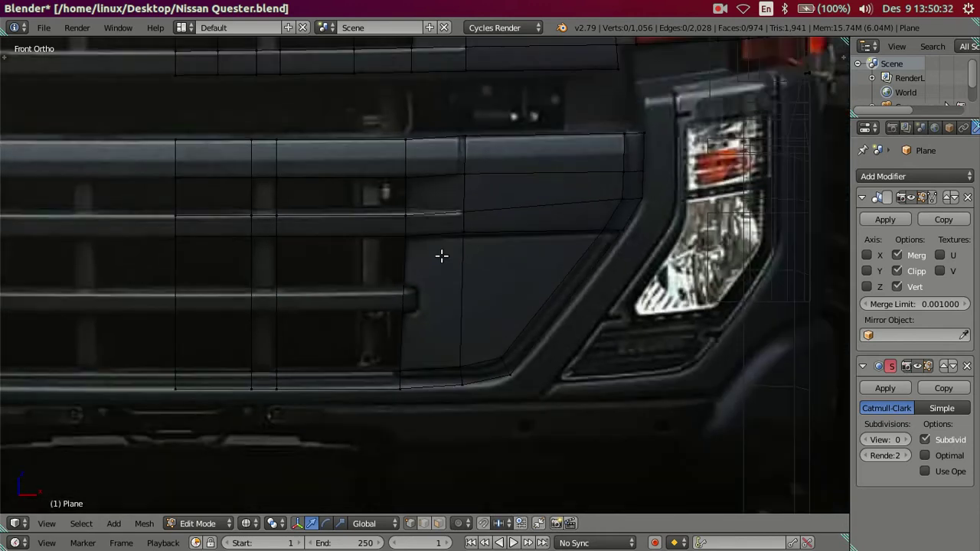
pyautogui.scroll(1, 435, 384)
pyautogui.scroll(2, 484, 413)
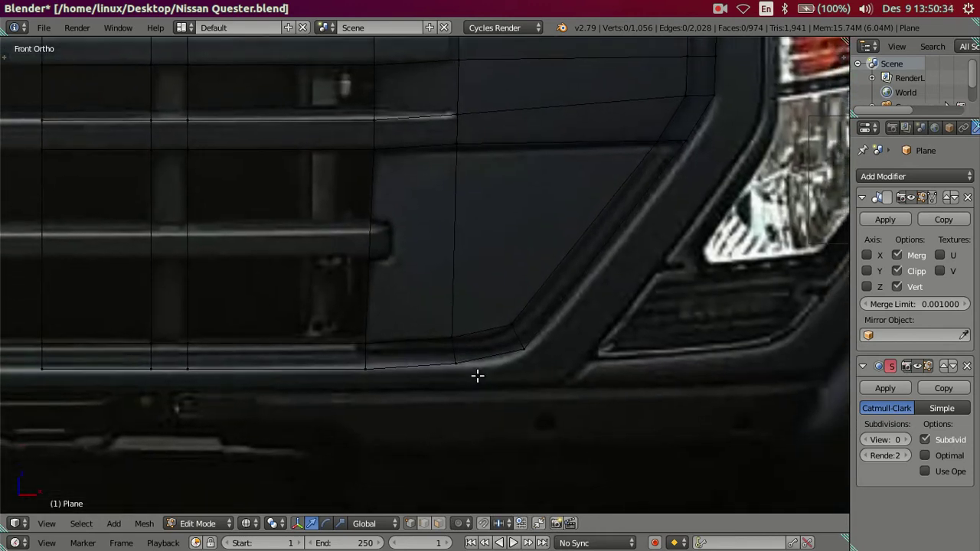
pyautogui.scroll(1, 477, 376)
pyautogui.rightClick(468, 386)
pyautogui.moveTo(469, 353); pyautogui.dragTo(487, 357)
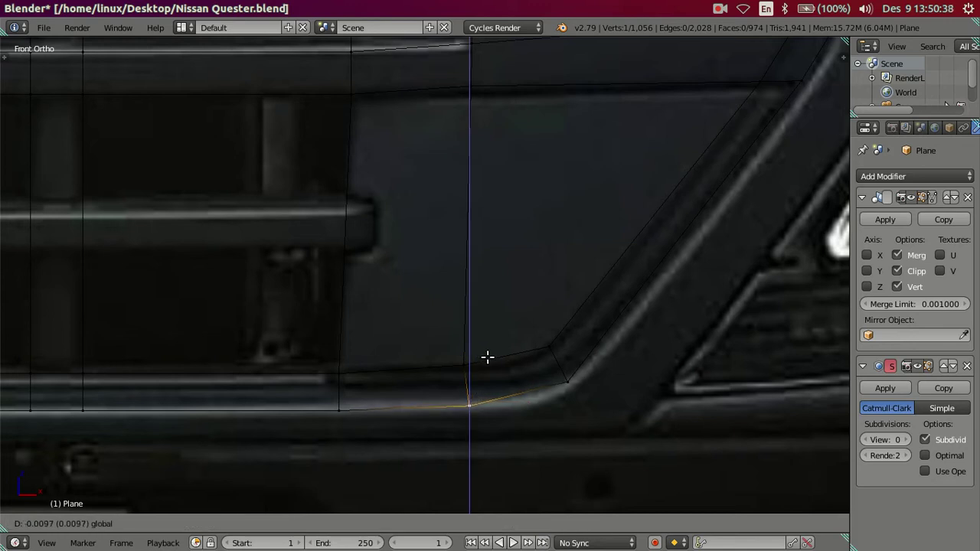
pyautogui.click(488, 358)
# - Move the lower corner vertices down-left onto the curved bumper line
pyautogui.rightClick(548, 347)
pyautogui.keyDown('shift'); pyautogui.rightClick(566, 380); pyautogui.keyUp('shift')
pyautogui.moveTo(557, 363); pyautogui.dragTo(525, 374)
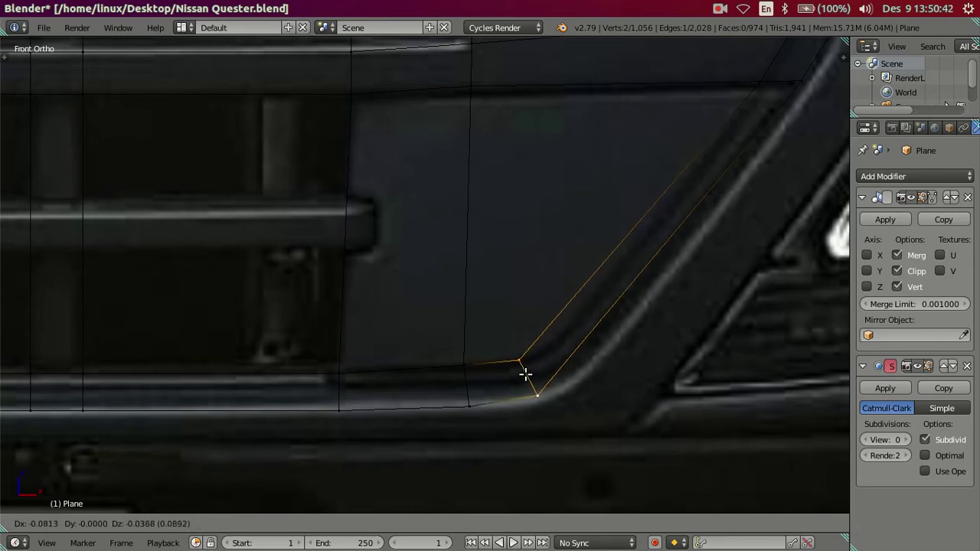
pyautogui.click(525, 374)
pyautogui.rightClick(536, 394)
pyautogui.press('g')
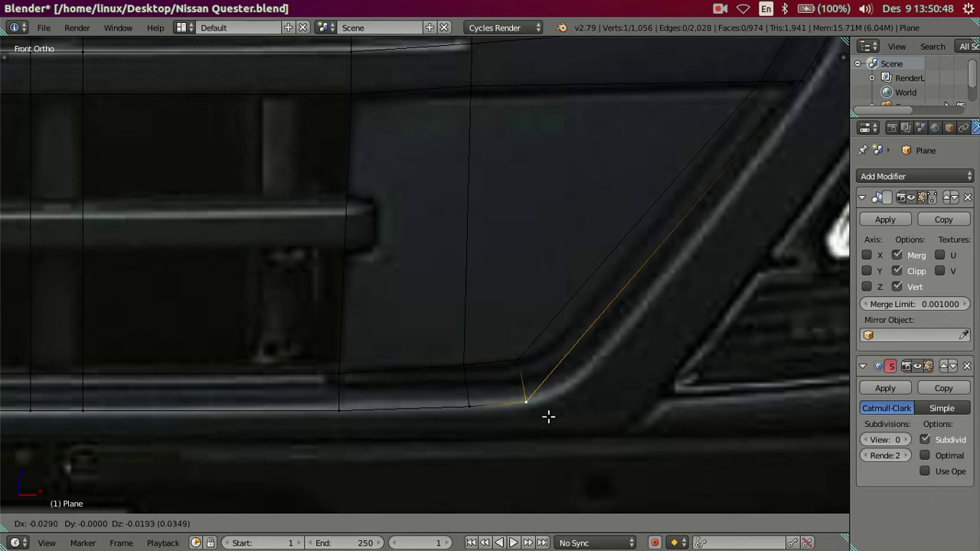
pyautogui.click(547, 415)
# - Adjust the upper corner vertex horizontally along X, then vertically along Z
pyautogui.rightClick(520, 360)
pyautogui.press('g')
pyautogui.press('x')
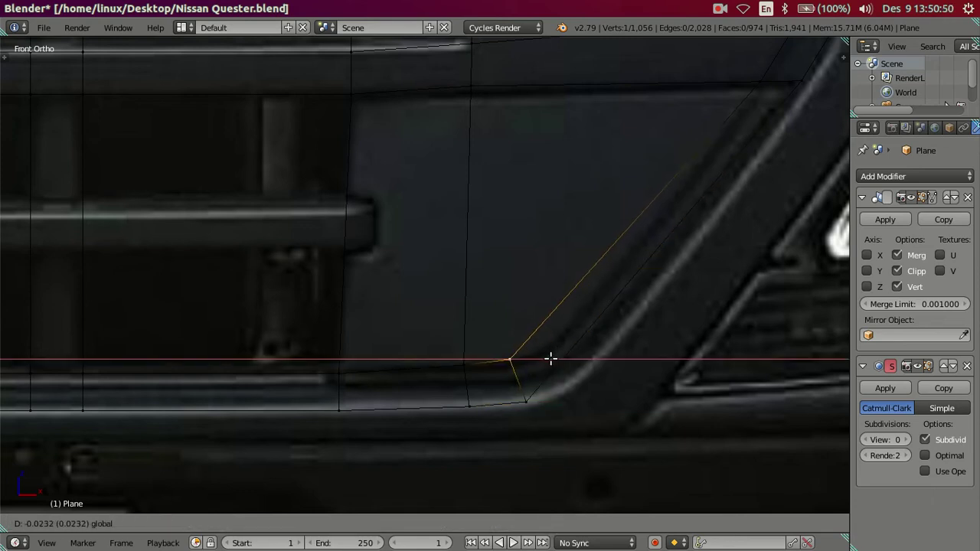
pyautogui.click(554, 360)
pyautogui.press('g')
pyautogui.press('z')
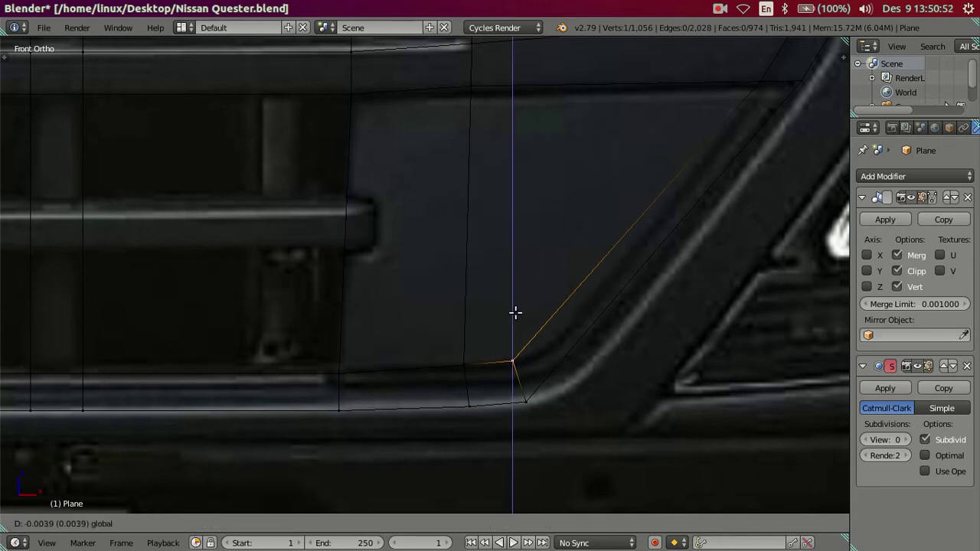
pyautogui.click(512, 311)
pyautogui.press('a')
# - Add a horizontal loop across the grille and move its headlight-side end vertex down-left
pyautogui.scroll(-4, 544, 338)
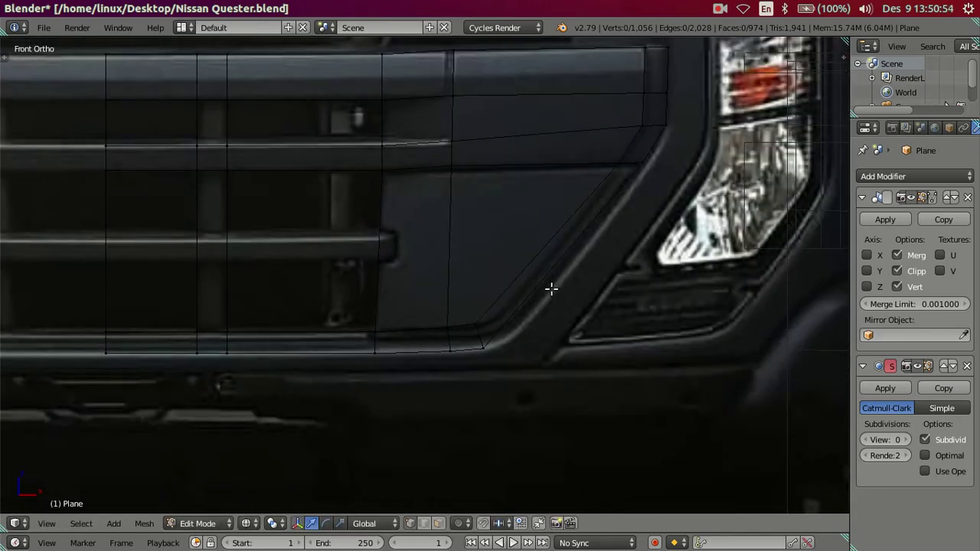
pyautogui.scroll(1, 551, 286)
pyautogui.press('z')
pyautogui.press('z')
pyautogui.hotkey('ctrl', 'r')
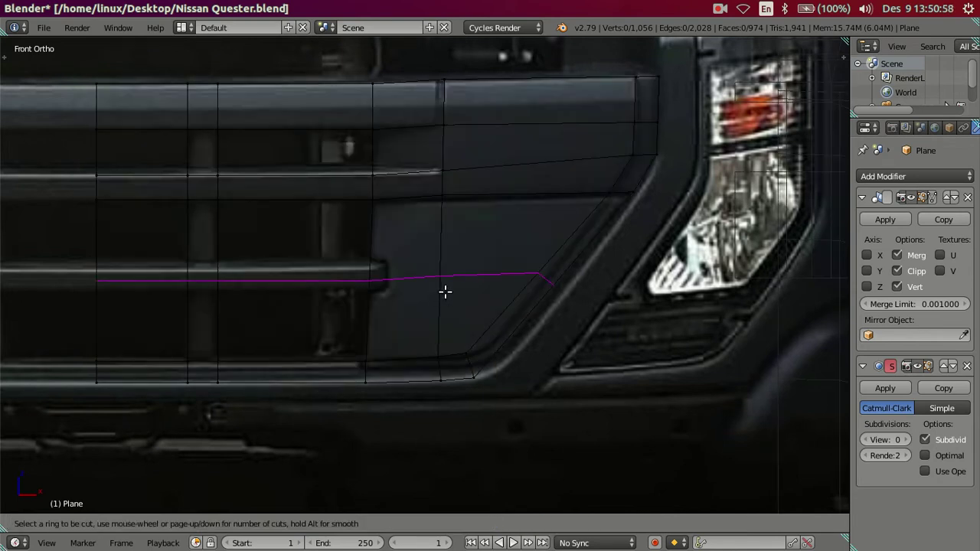
pyautogui.click(448, 292)
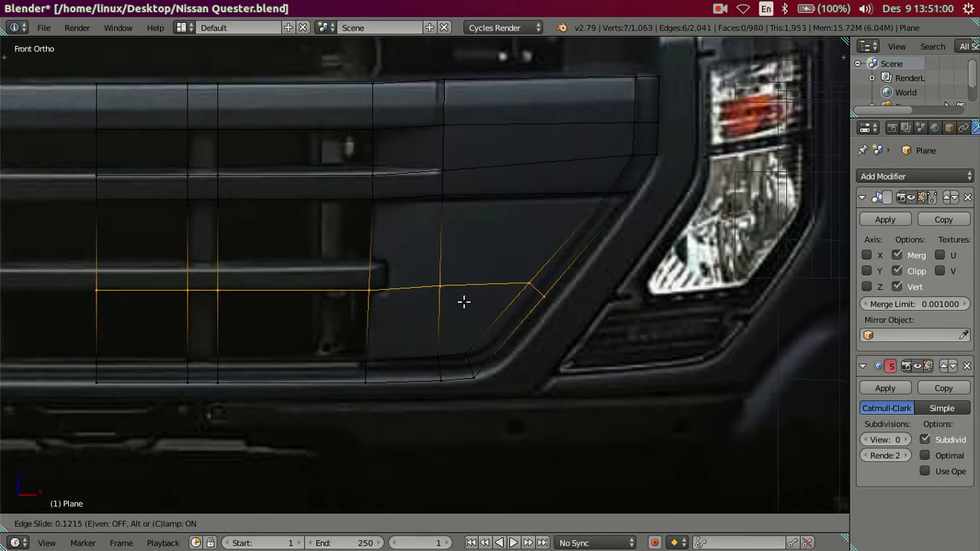
pyautogui.click(463, 301)
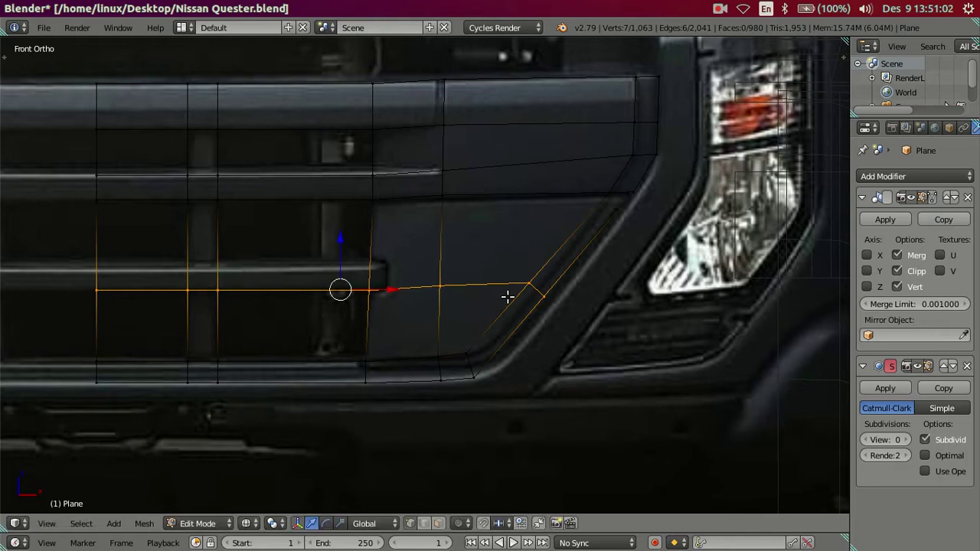
pyautogui.rightClick(531, 288)
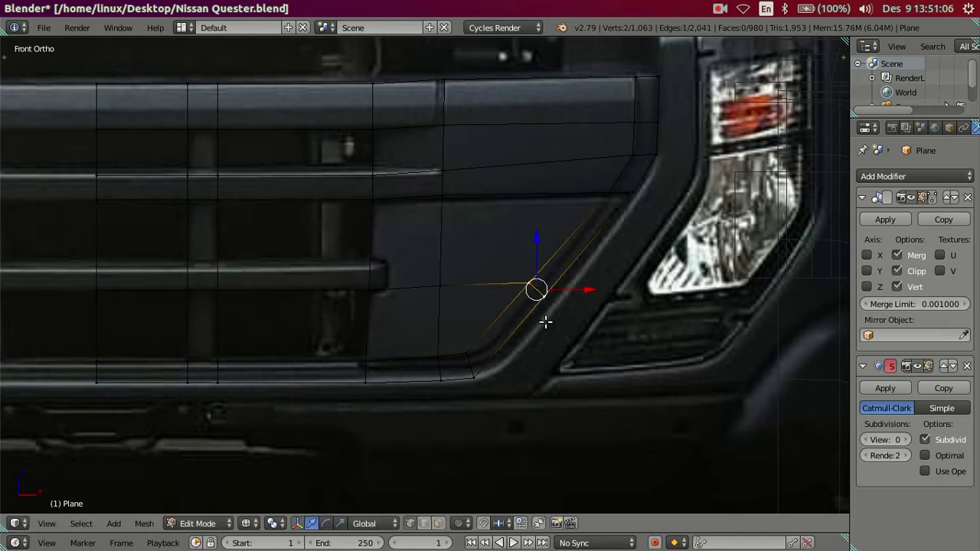
pyautogui.press('g')
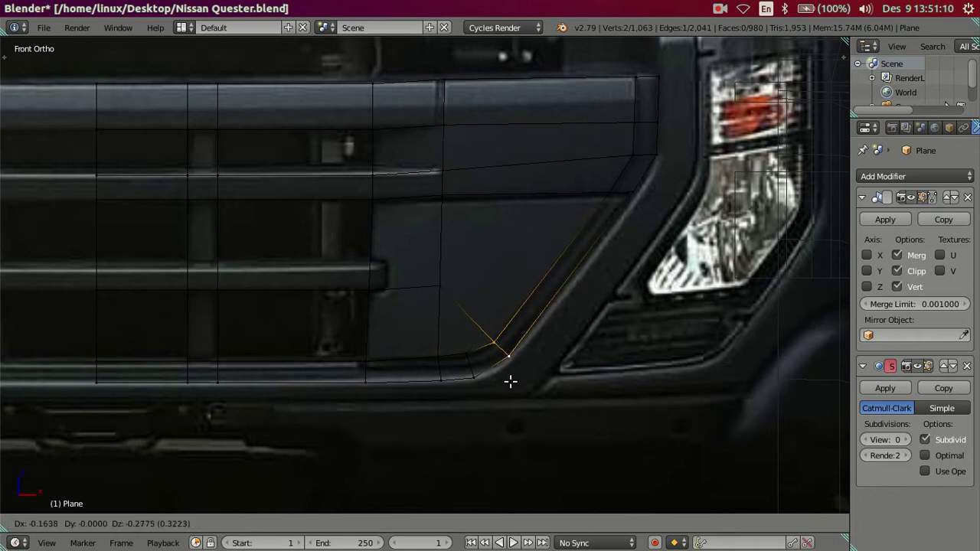
pyautogui.click(510, 381)
# - Fine-tune that vertex onto the surround edge and set the outer corner vertex height
pyautogui.scroll(2, 510, 380)
pyautogui.scroll(1, 483, 339)
pyautogui.scroll(2, 497, 346)
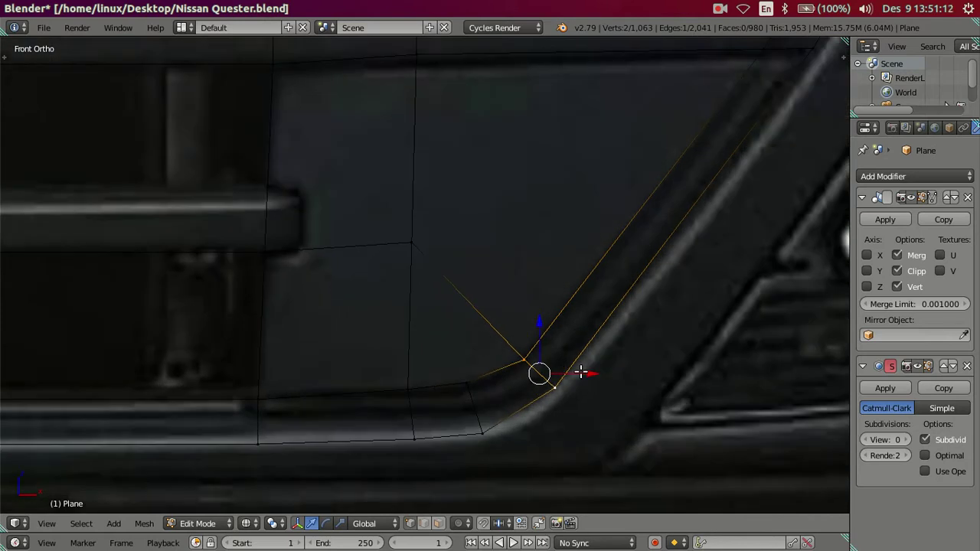
pyautogui.moveTo(581, 371); pyautogui.dragTo(568, 373)
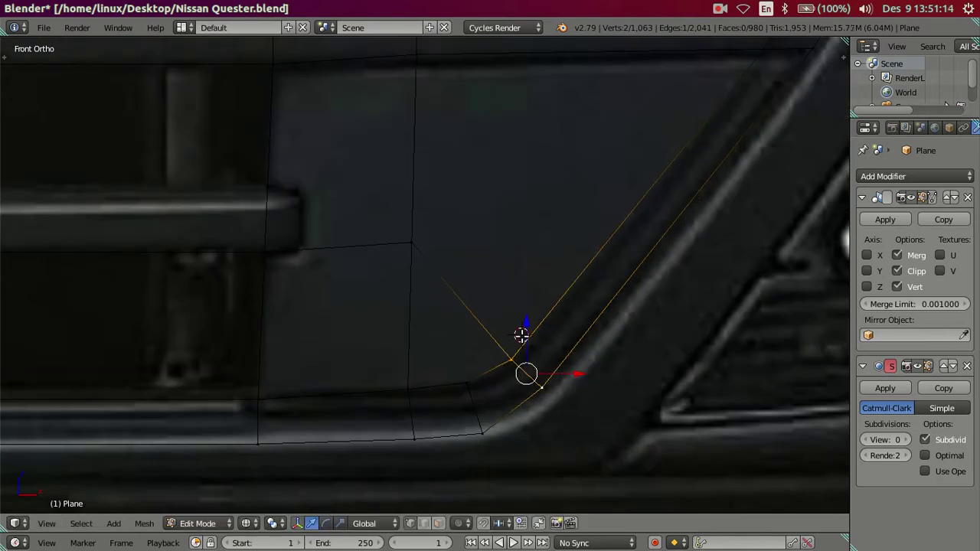
pyautogui.moveTo(524, 331); pyautogui.dragTo(525, 334)
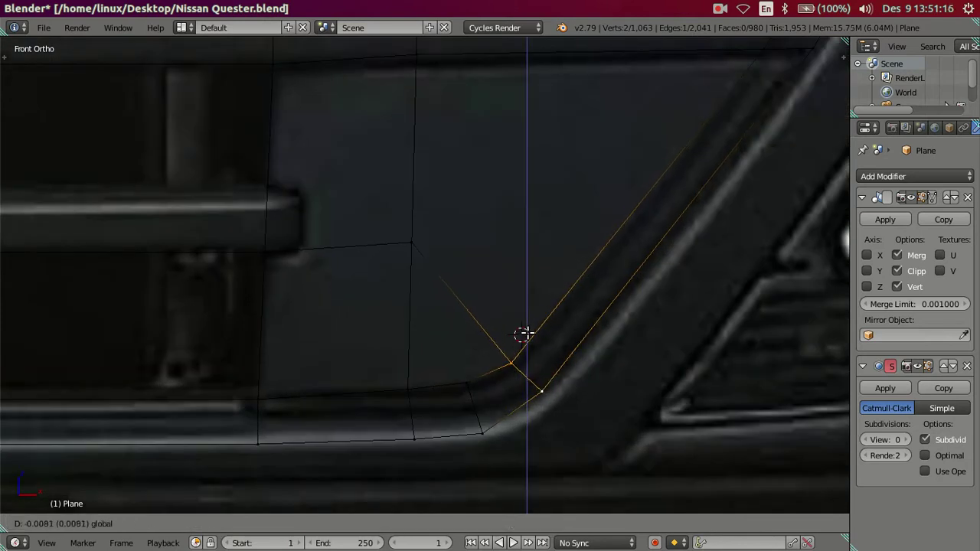
pyautogui.rightClick(529, 335)
pyautogui.rightClick(536, 390)
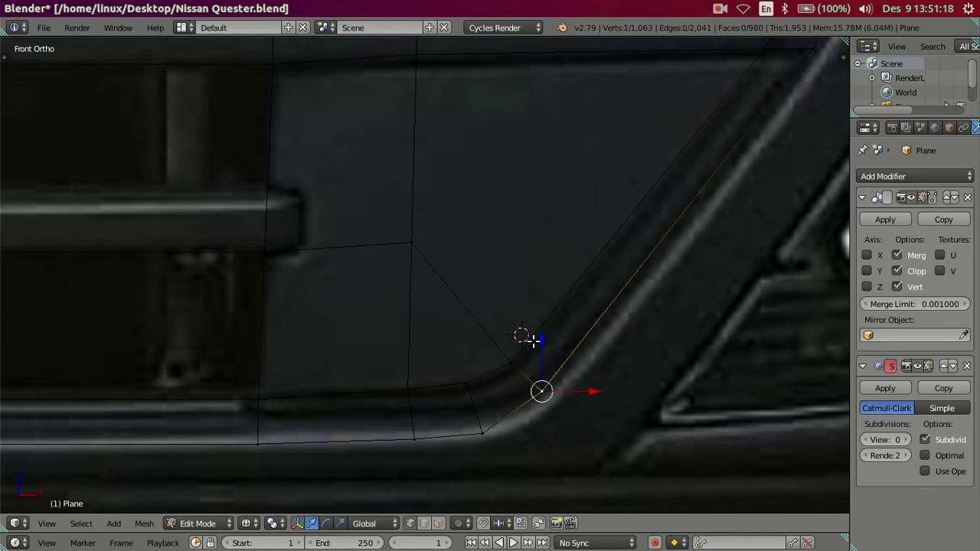
pyautogui.press('g')
pyautogui.press('z')
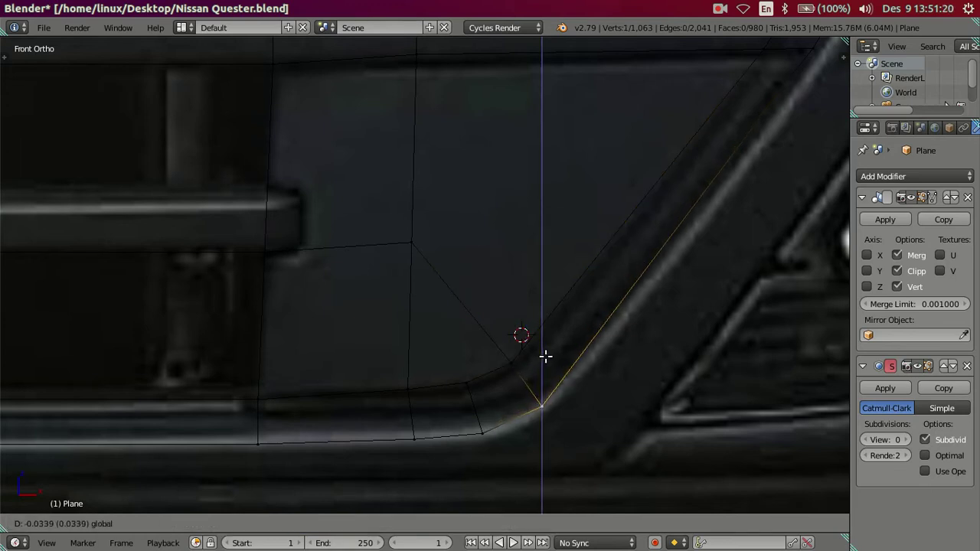
pyautogui.click(544, 353)
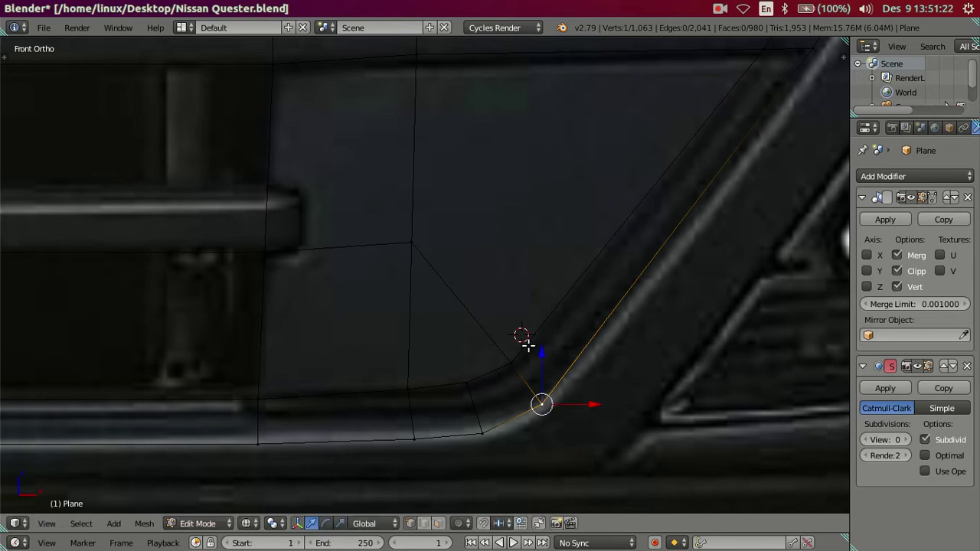
pyautogui.press('a')
pyautogui.scroll(-3, 535, 345)
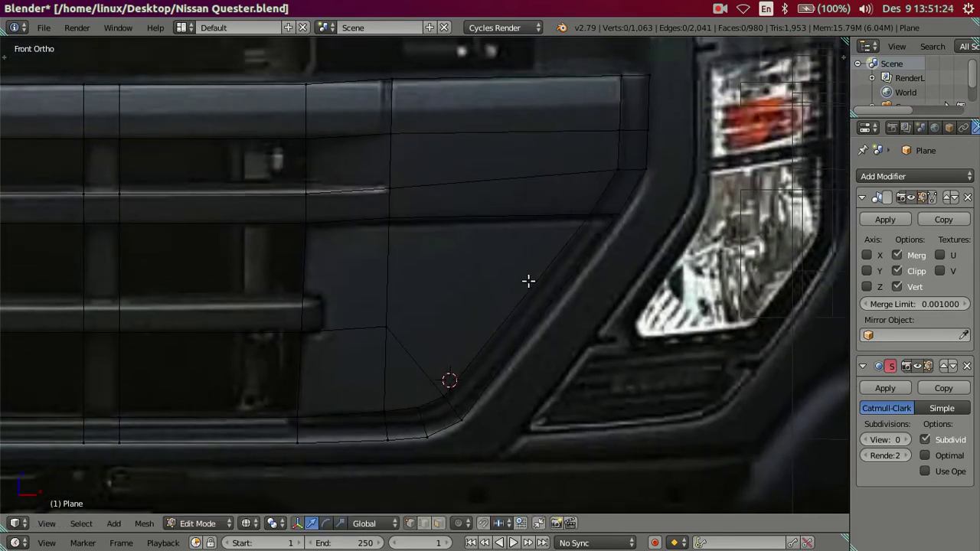
# - Cut a horizontal loop across the lower grille and slide its outer end vertex along X onto the diagonal edge
pyautogui.press('z')
pyautogui.press('z')
pyautogui.hotkey('ctrl', 'r')
pyautogui.click(522, 304)
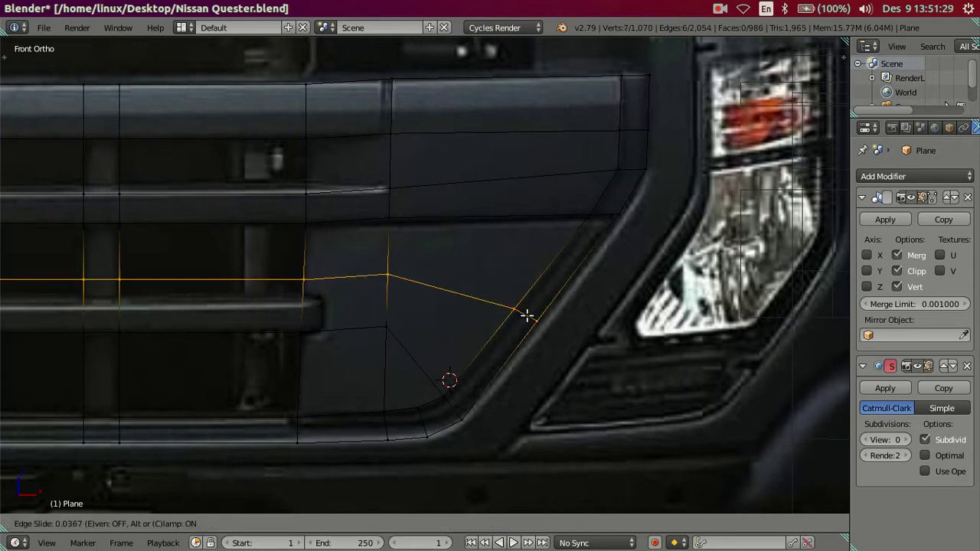
pyautogui.click(551, 381)
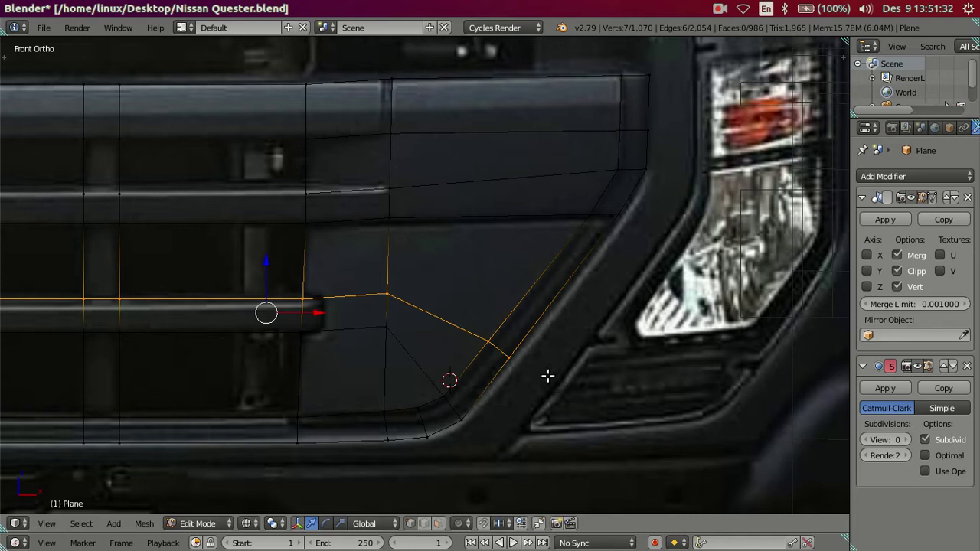
pyautogui.scroll(2, 547, 376)
pyautogui.rightClick(516, 370)
pyautogui.press('e')
pyautogui.press('x')
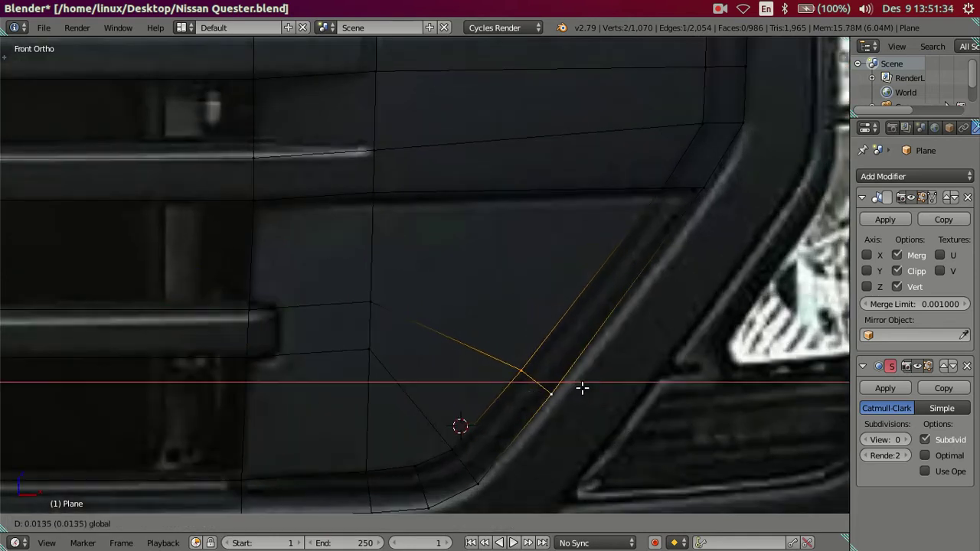
pyautogui.click(582, 386)
pyautogui.press('a')
# - Compare solid and wireframe shading and zoom in to check the grille against the headlight
pyautogui.scroll(-3, 570, 379)
pyautogui.scroll(1, 536, 386)
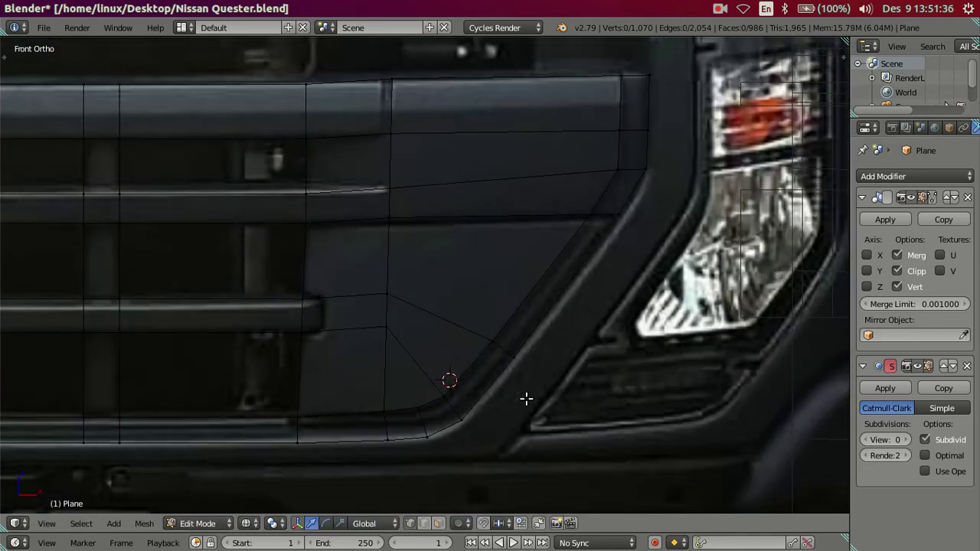
pyautogui.press('z')
pyautogui.scroll(-1, 459, 363)
pyautogui.scroll(-1, 464, 324)
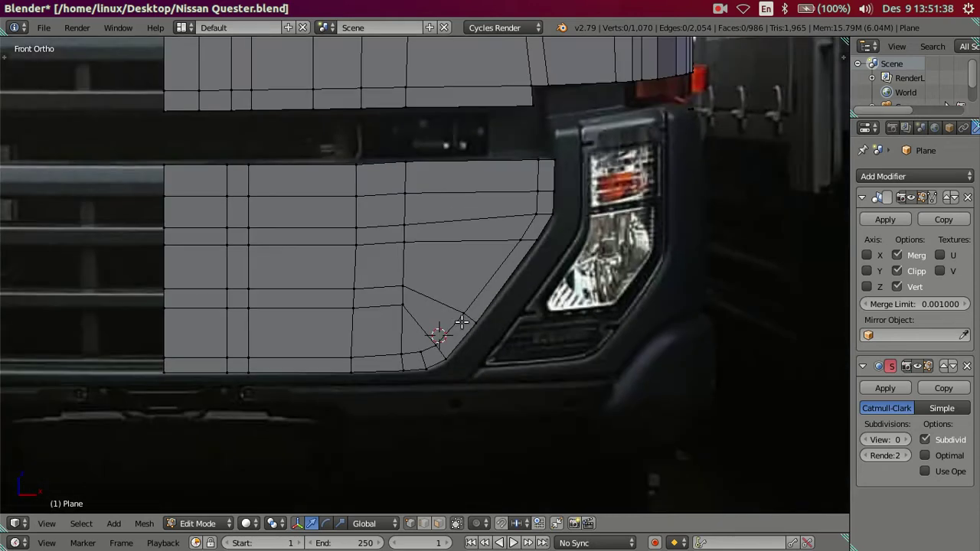
pyautogui.press('z')
pyautogui.scroll(1, 388, 347)
pyautogui.scroll(1, 387, 333)
pyautogui.scroll(1, 385, 313)
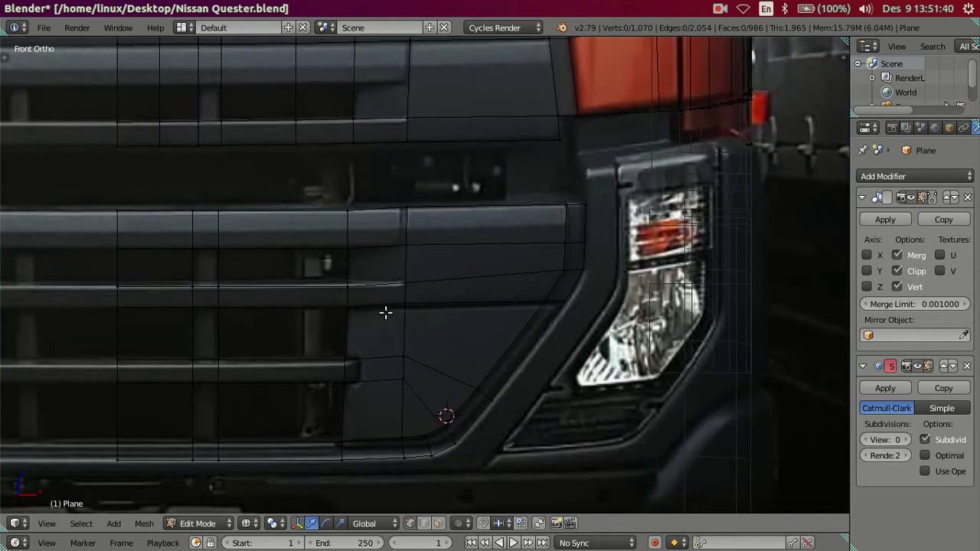
pyautogui.scroll(-1, 463, 264)
pyautogui.scroll(-1, 455, 287)
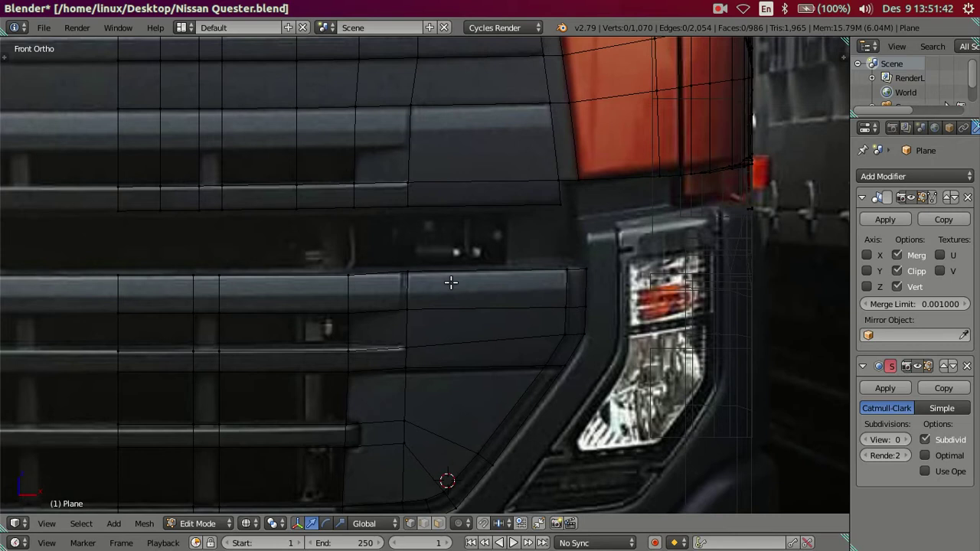
pyautogui.scroll(-1, 448, 272)
pyautogui.scroll(-1, 464, 303)
pyautogui.keyDown('shift'); pyautogui.scroll(1, 480, 341); pyautogui.keyUp('shift')
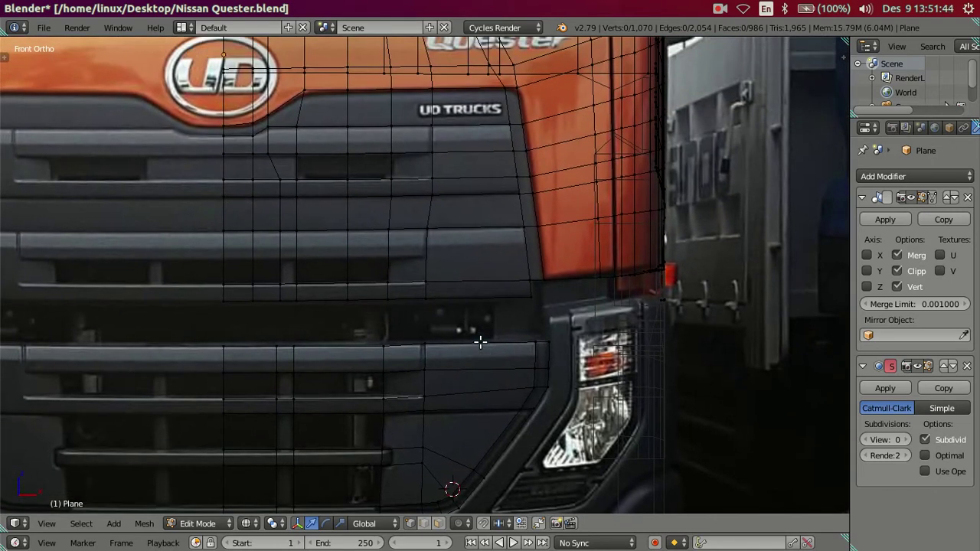
pyautogui.keyDown('shift'); pyautogui.moveTo(480, 342); pyautogui.dragTo(475, 225, button='middle'); pyautogui.keyUp('shift')
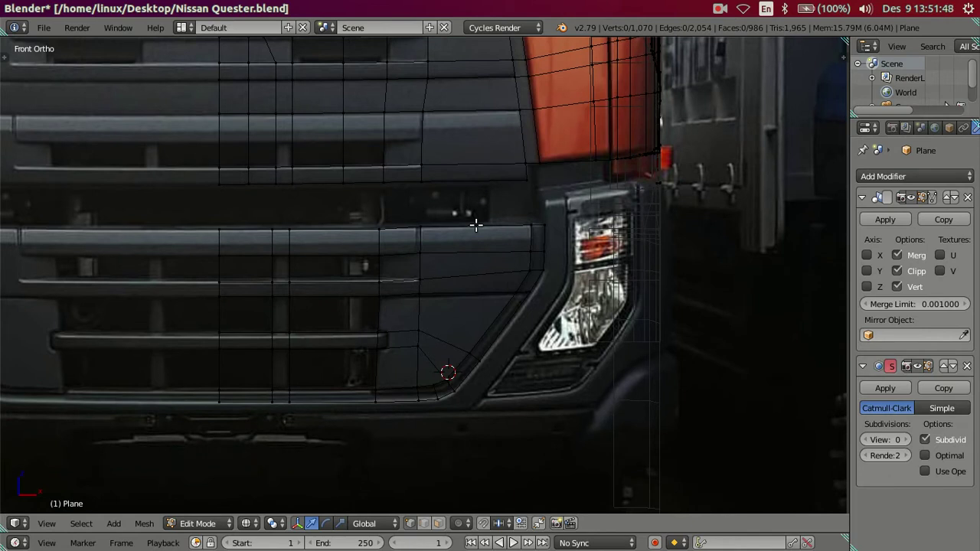
pyautogui.scroll(1, 503, 228)
pyautogui.scroll(1, 566, 239)
# - Extrude the bumper and headlight-surround outline loop in place
pyautogui.rightClick(592, 223)
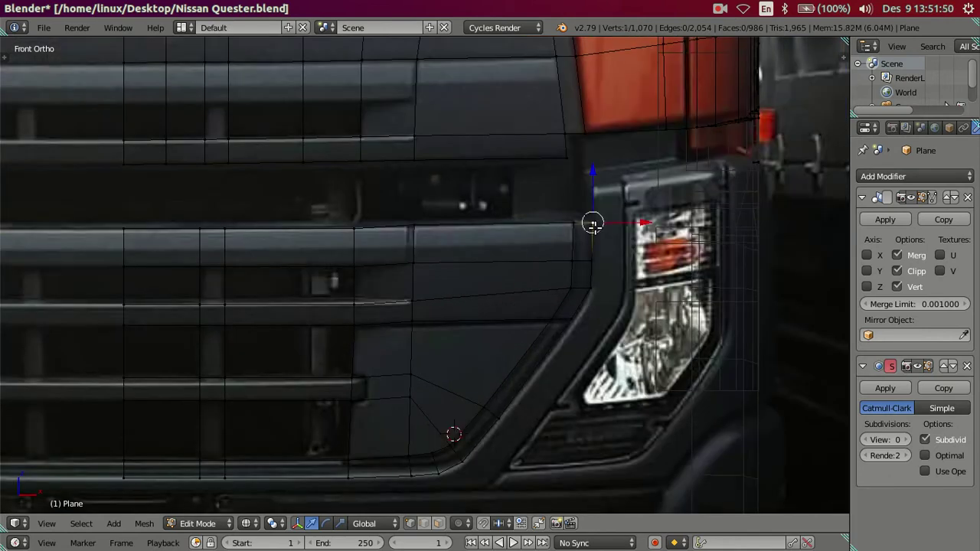
pyautogui.keyDown('alt'); pyautogui.rightClick(127, 482); pyautogui.keyUp('alt')
pyautogui.keyDown('shift'); pyautogui.moveTo(426, 447); pyautogui.dragTo(439, 378, button='middle'); pyautogui.keyUp('shift')
pyautogui.press('e')
pyautogui.press('Escape')
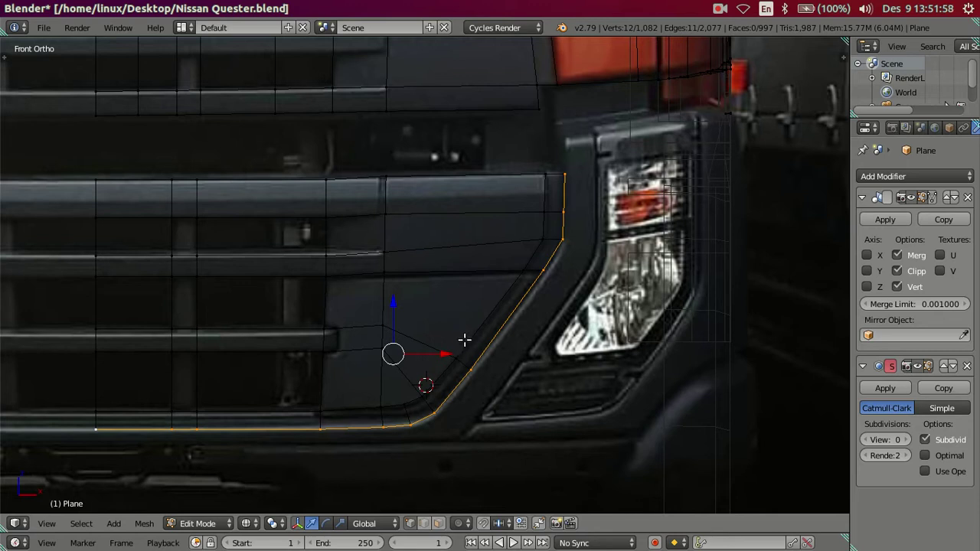
# - Keep only the top three vertices selected, shift them right, and rotate them to the headlight edge
pyautogui.press('c')
pyautogui.moveTo(528, 286); pyautogui.dragTo(118, 442, button='middle')
pyautogui.rightClick(127, 426)
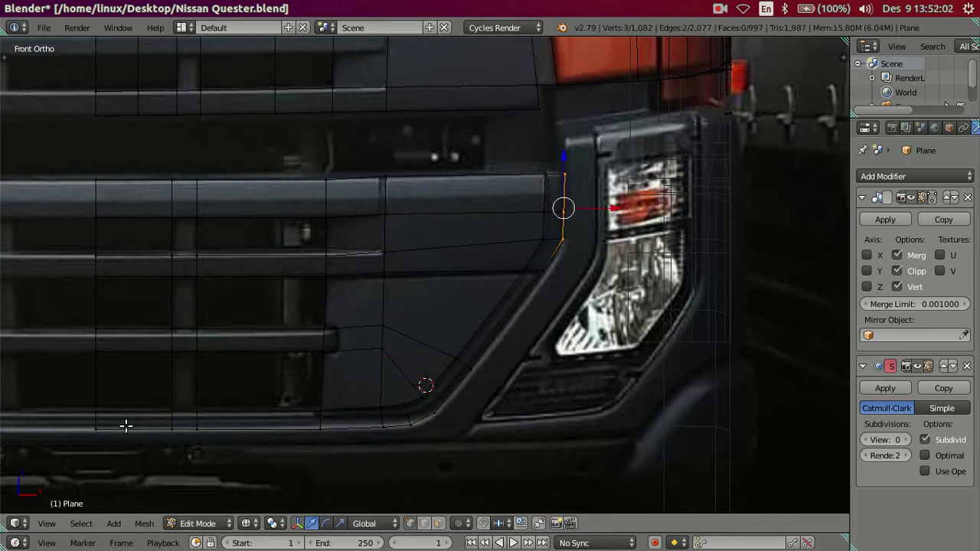
pyautogui.moveTo(605, 208); pyautogui.dragTo(640, 210)
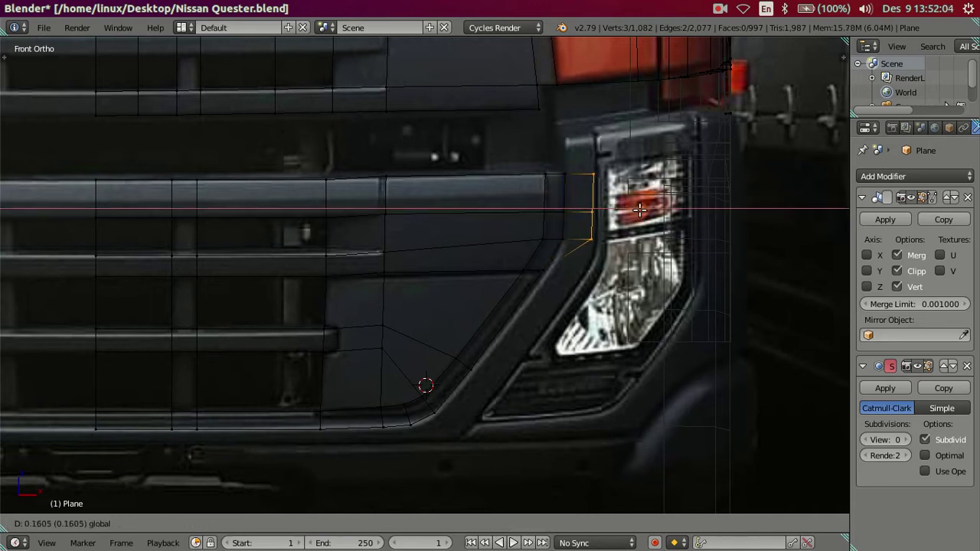
pyautogui.scroll(1, 646, 219)
pyautogui.scroll(1, 623, 239)
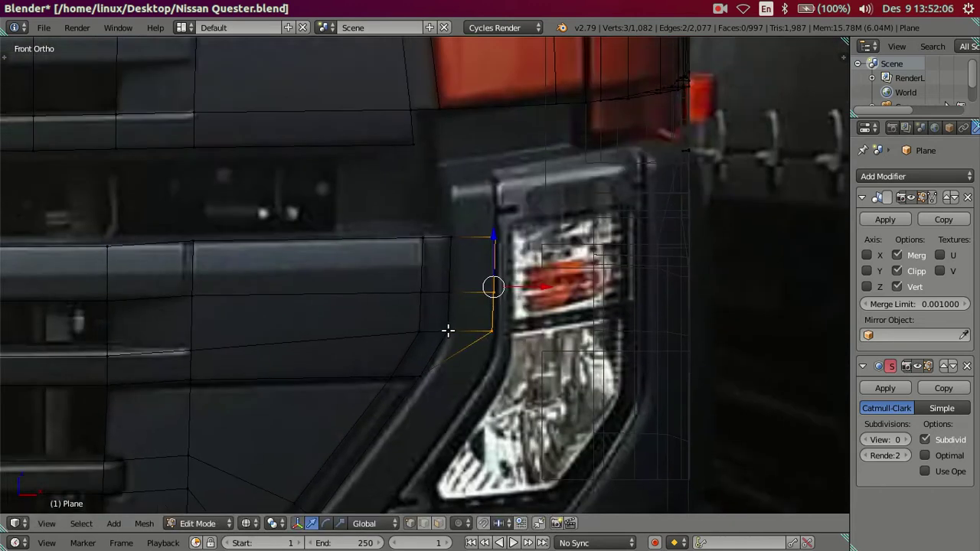
pyautogui.scroll(2, 592, 296)
pyautogui.press('r')
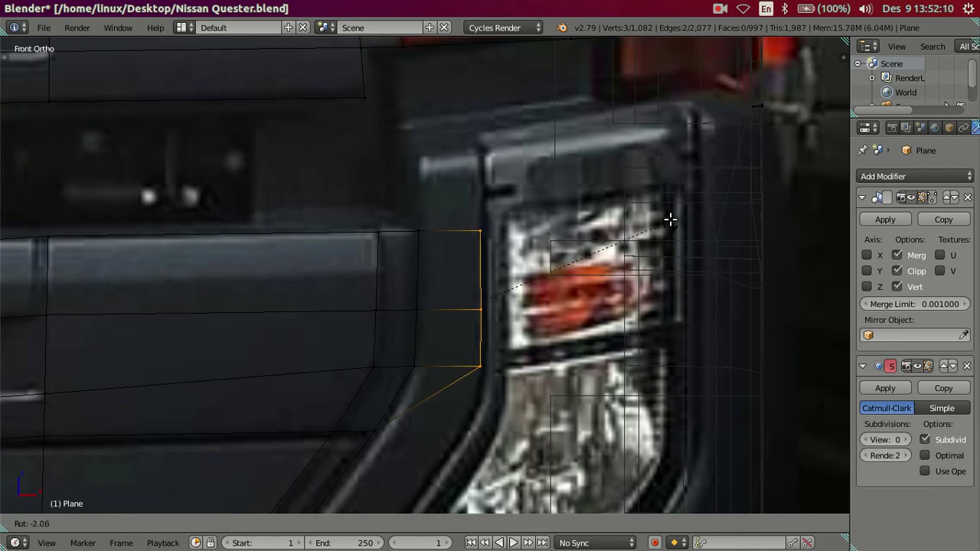
pyautogui.click(670, 220)
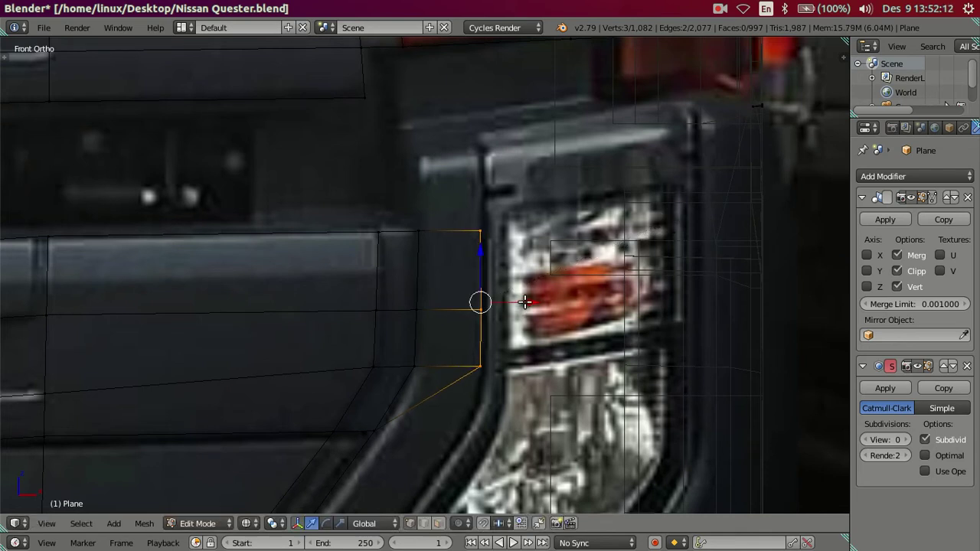
# - Slide the top vertices along X against the headlight edge, then deselect them
pyautogui.press('g')
pyautogui.press('x')
pyautogui.click(526, 299)
pyautogui.scroll(-1, 465, 291)
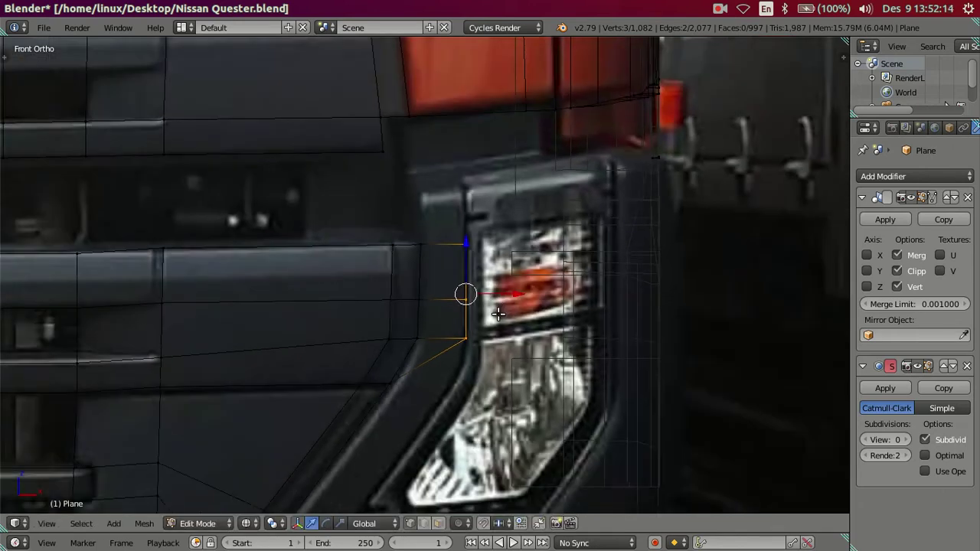
pyautogui.scroll(-2, 452, 321)
pyautogui.scroll(-2, 442, 347)
pyautogui.press('c')
pyautogui.middleClick(455, 264)
pyautogui.press('Escape')
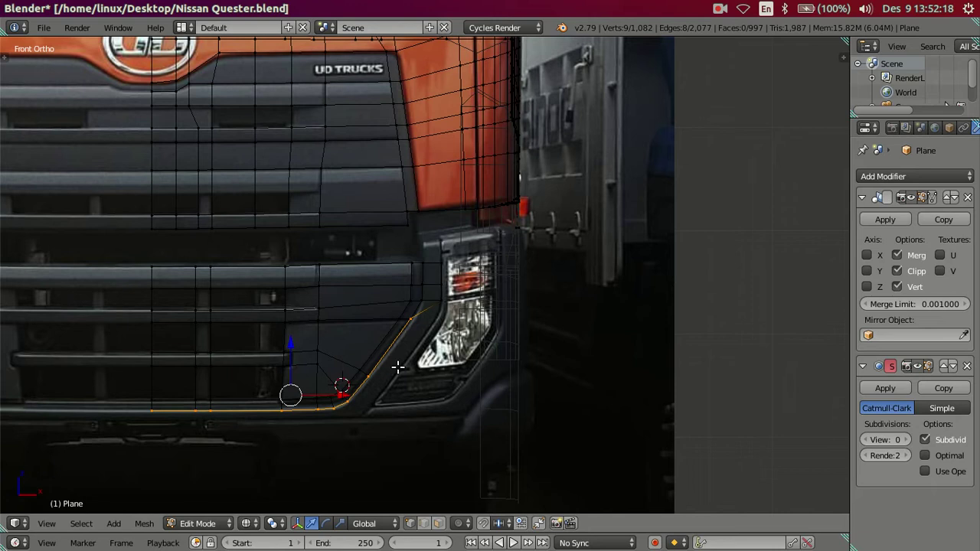
# - Lower the bottom outline vertices vertically onto the bumper line
pyautogui.scroll(2, 451, 253)
pyautogui.press('g')
pyautogui.press('z')
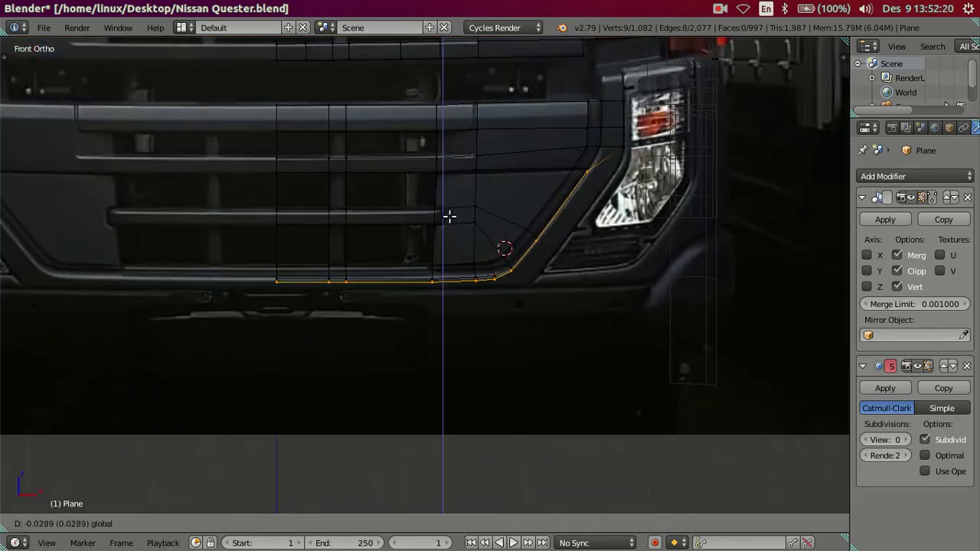
pyautogui.click(444, 267)
pyautogui.scroll(3, 452, 263)
pyautogui.scroll(1, 452, 263)
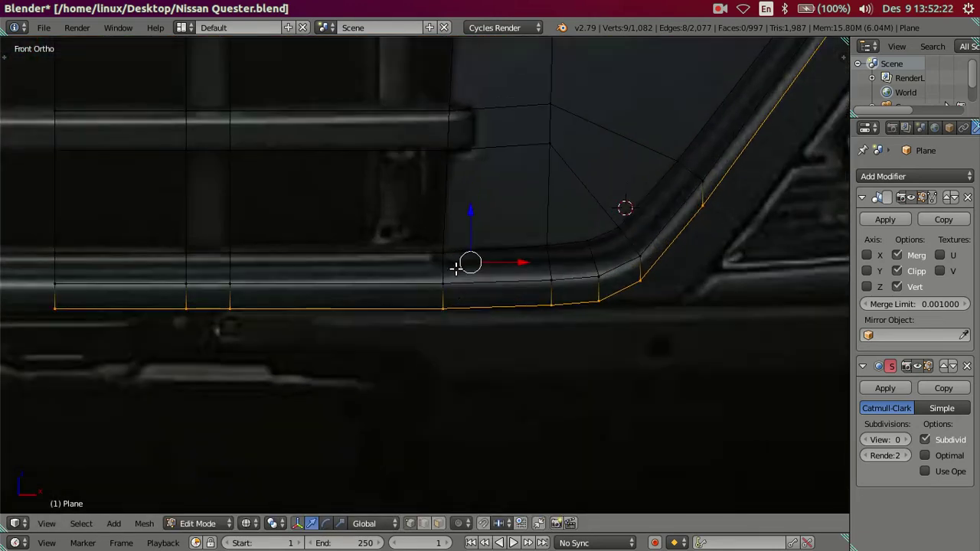
pyautogui.press('g')
pyautogui.press('z')
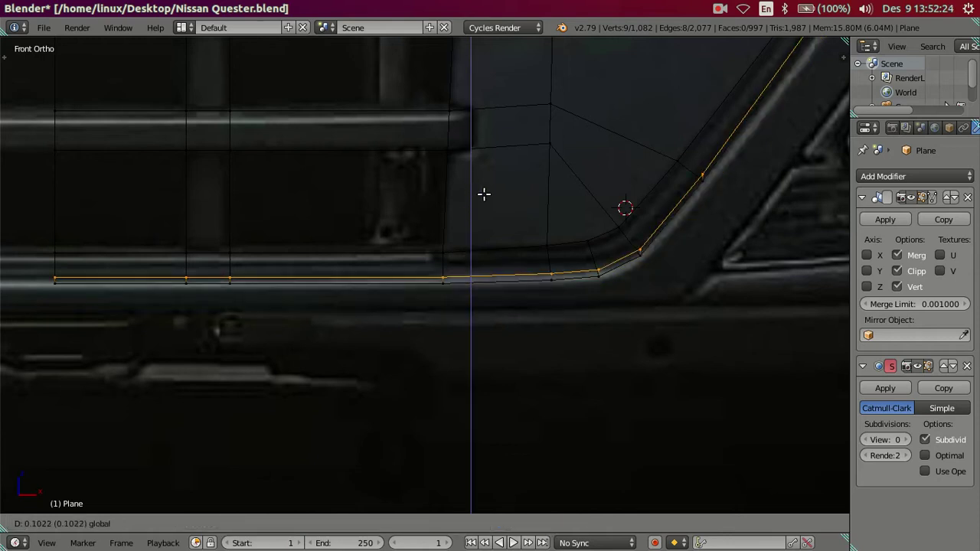
pyautogui.click(455, 284)
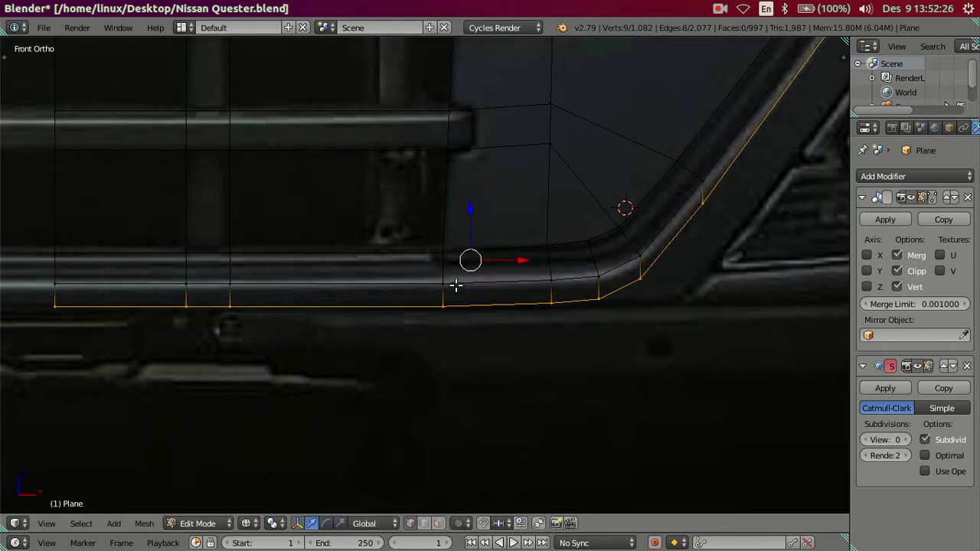
# - Deselect the leftmost bottom vertices and move the remaining corner vertices vertically
pyautogui.press('c')
pyautogui.moveTo(192, 318); pyautogui.dragTo(53, 322, button='middle')
pyautogui.rightClick(44, 318)
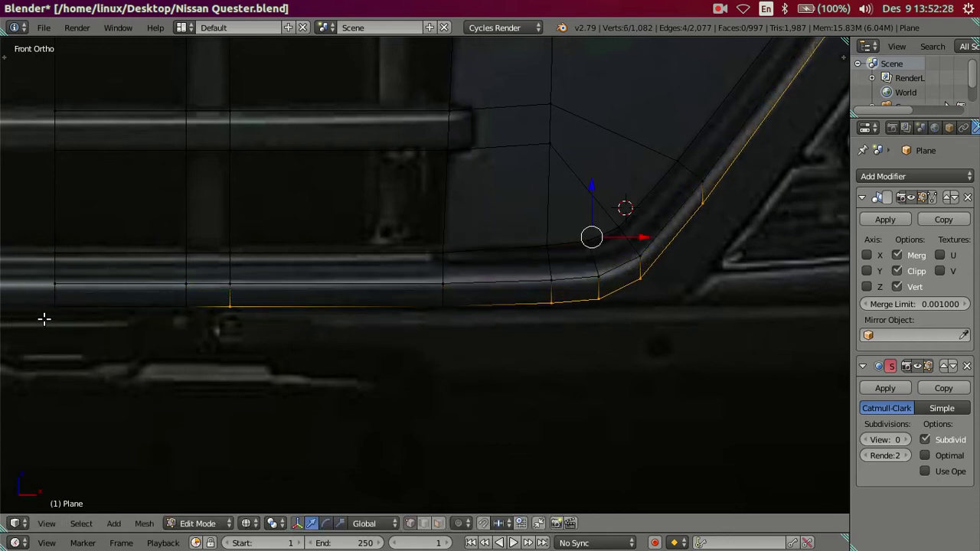
pyautogui.press('c')
pyautogui.moveTo(268, 298); pyautogui.dragTo(242, 308, button='middle')
pyautogui.press('Escape')
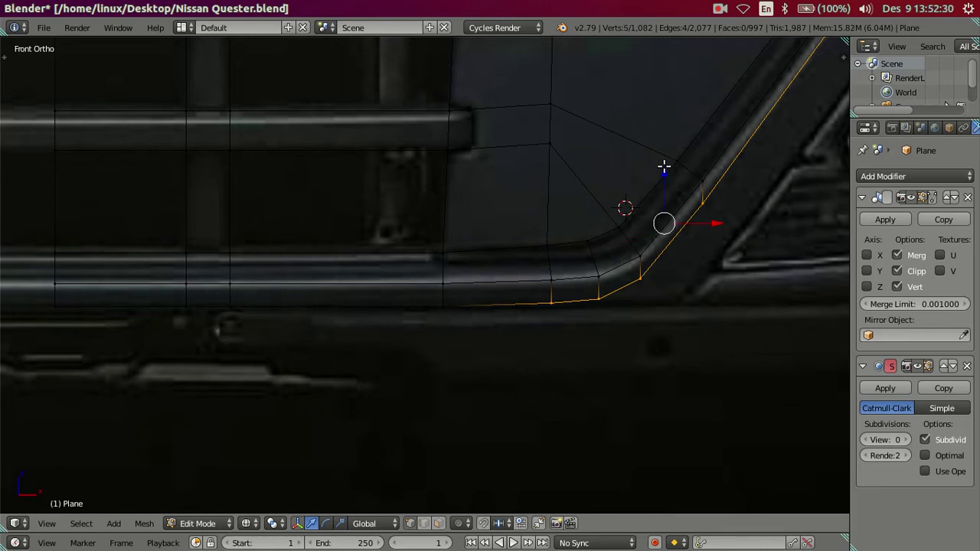
pyautogui.press('g')
pyautogui.press('z')
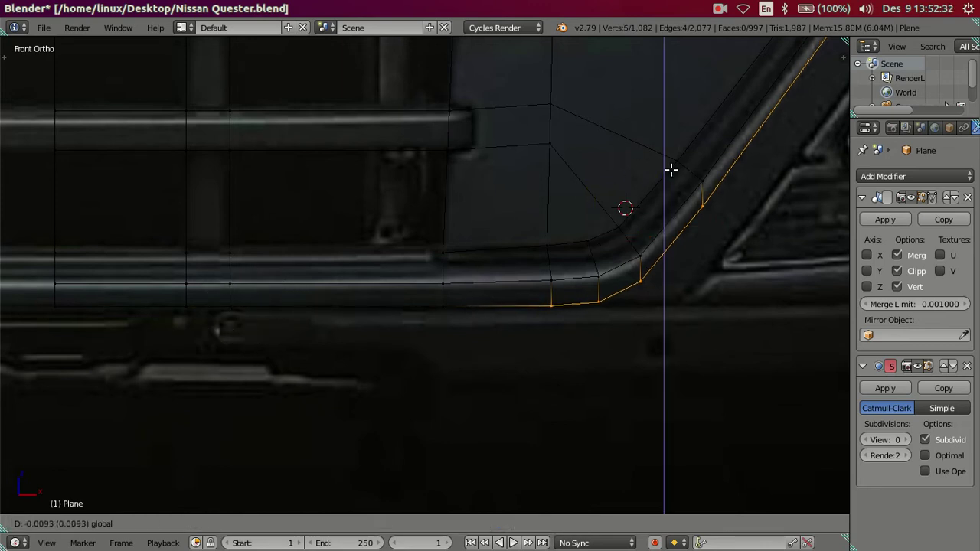
pyautogui.click(670, 169)
# - Nudge the corner vertices slightly right, dropping the bottom-left vertex from the selection
pyautogui.moveTo(703, 229); pyautogui.dragTo(711, 229)
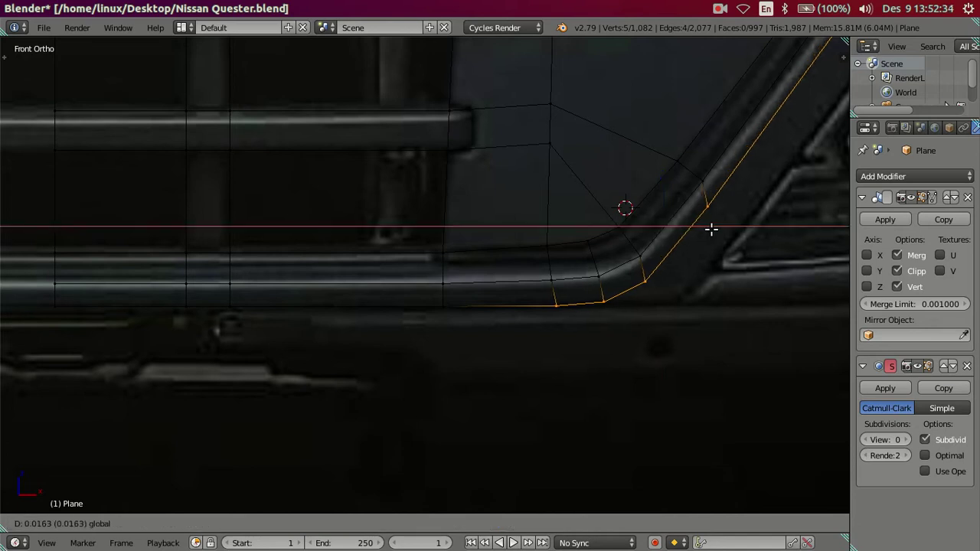
pyautogui.click(712, 228)
pyautogui.keyDown('shift'); pyautogui.rightClick(570, 303); pyautogui.keyUp('shift')
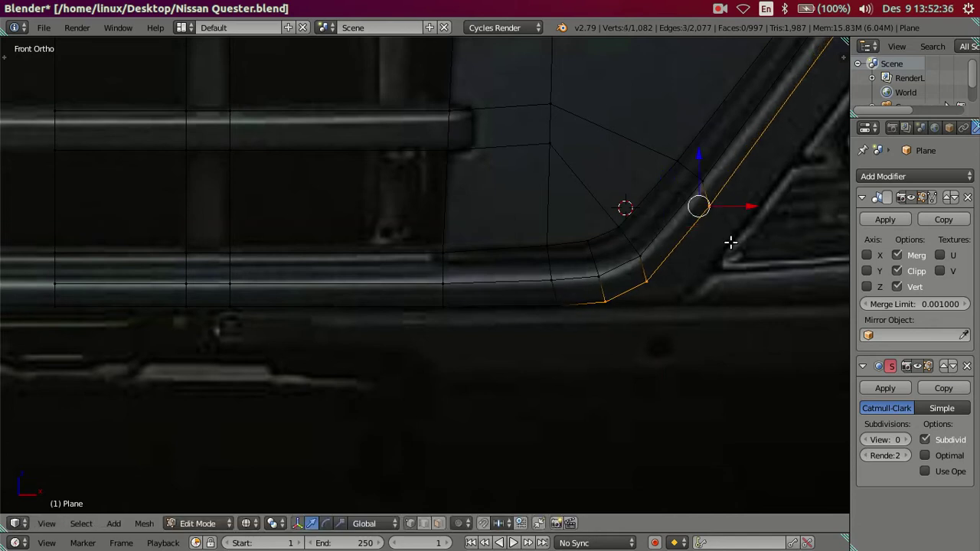
pyautogui.moveTo(750, 214); pyautogui.dragTo(754, 212)
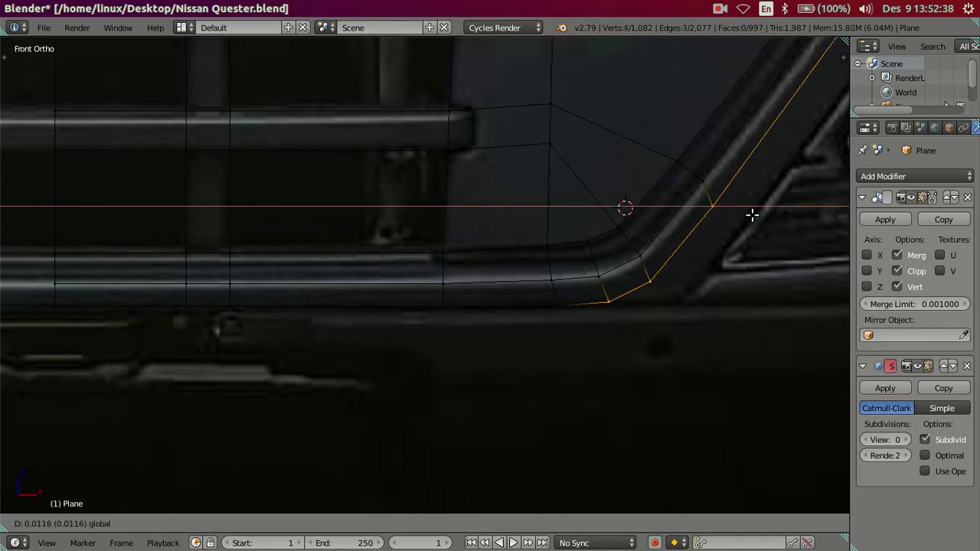
pyautogui.click(754, 212)
# - Fit two bumper-corner vertices onto the bumper edge and one vertex against the headlight surround
pyautogui.keyDown('shift'); pyautogui.moveTo(626, 292); pyautogui.dragTo(416, 396, button='middle'); pyautogui.keyUp('shift')
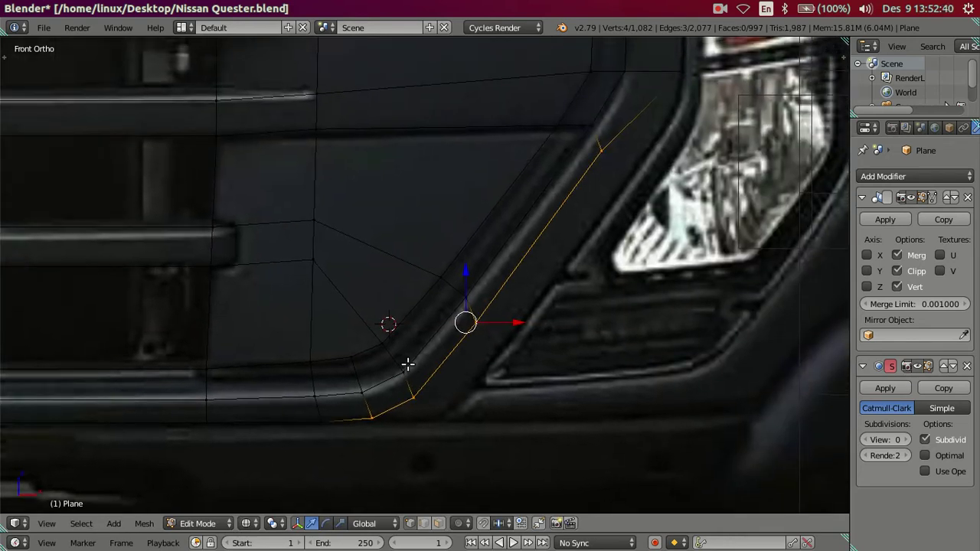
pyautogui.rightClick(390, 430)
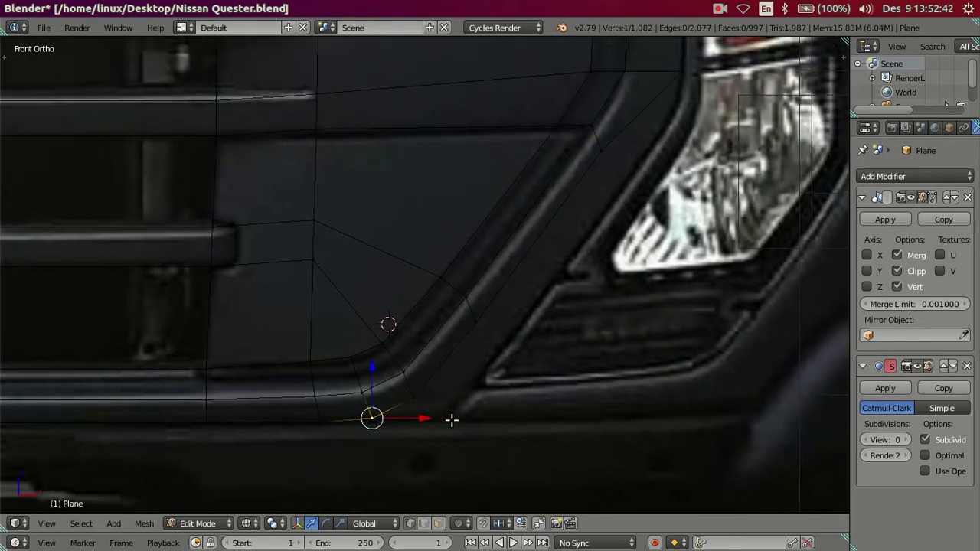
pyautogui.press('g')
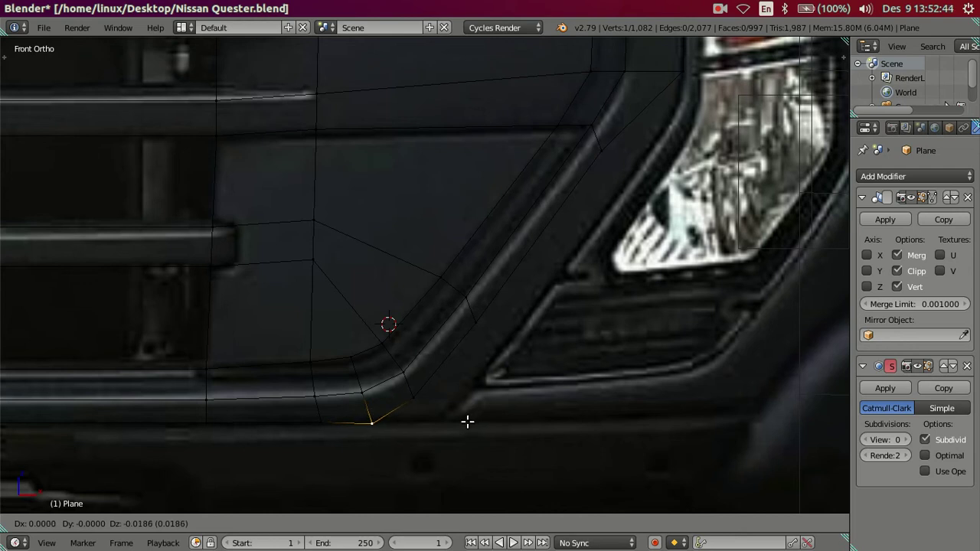
pyautogui.rightClick(466, 421)
pyautogui.rightClick(434, 399)
pyautogui.press('g')
pyautogui.click(465, 435)
pyautogui.rightClick(471, 319)
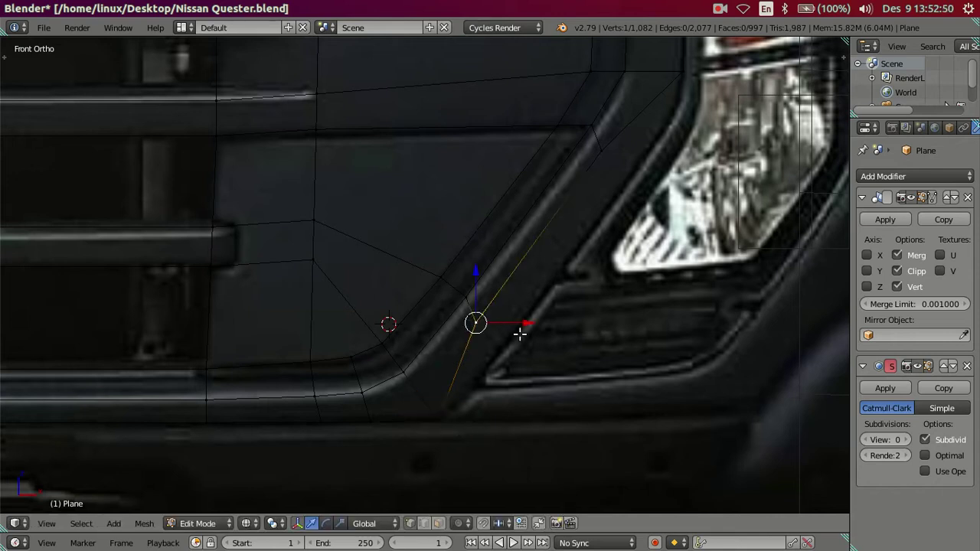
pyautogui.press('g')
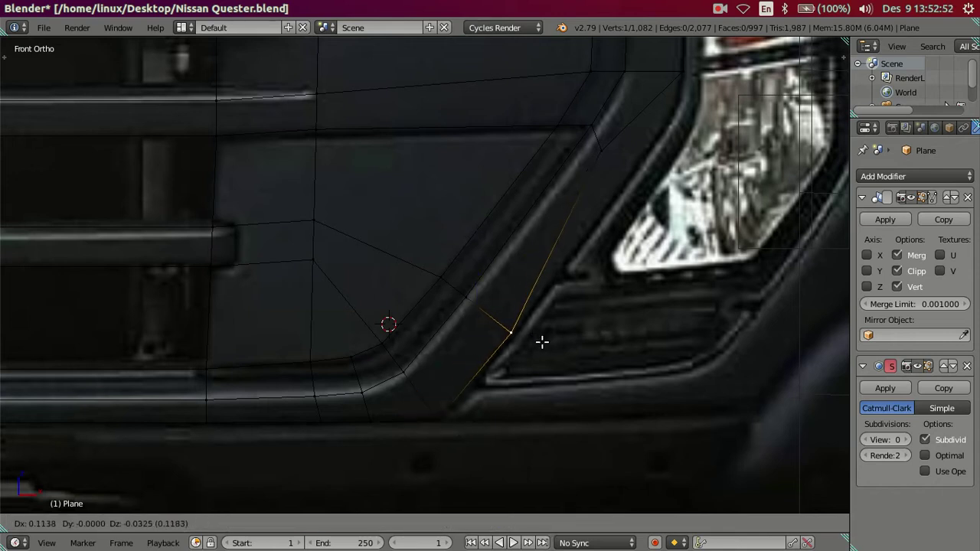
pyautogui.click(541, 342)
# - Pull the vertex beside the headlight up and across onto the surround's inner corner
pyautogui.rightClick(599, 148)
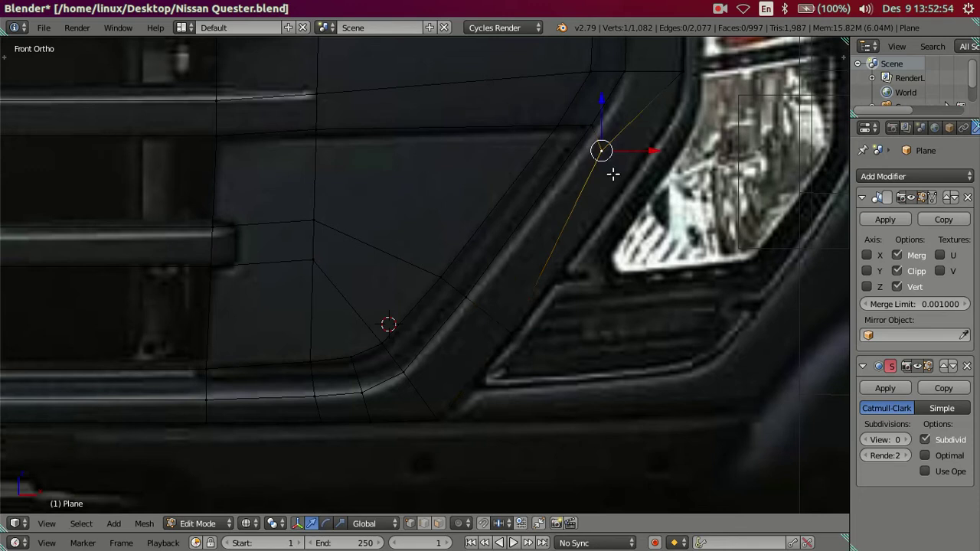
pyautogui.press('g')
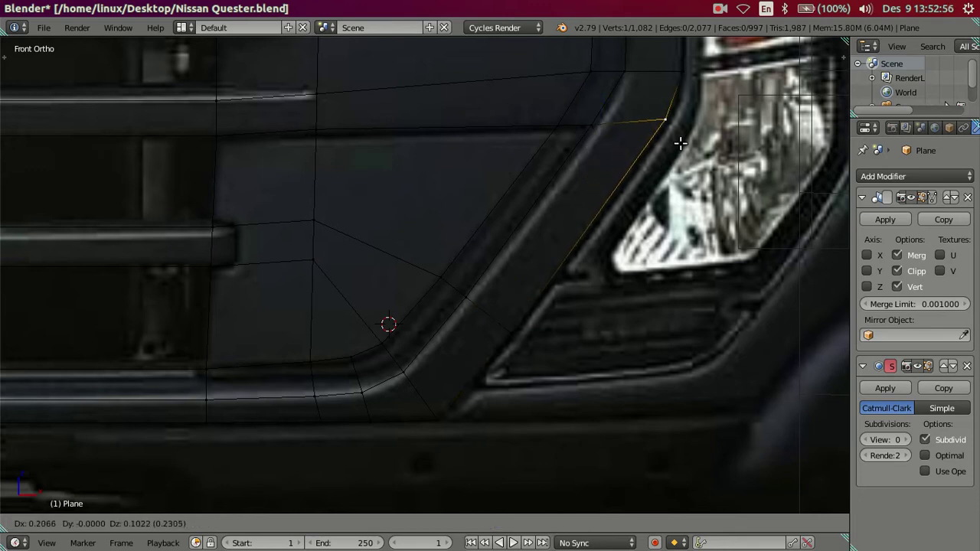
pyautogui.keyDown('shift'); pyautogui.moveTo(675, 147); pyautogui.dragTo(595, 277, button='middle'); pyautogui.keyUp('shift')
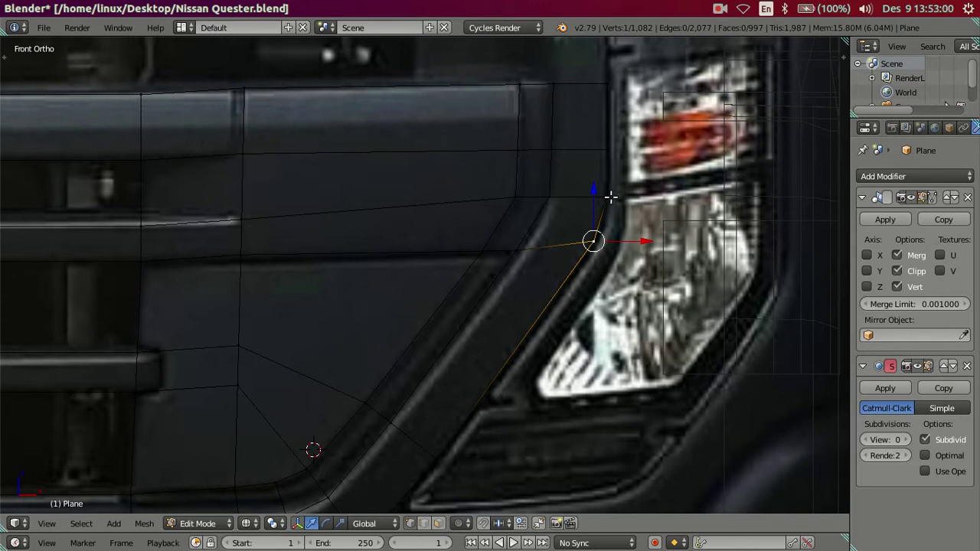
pyautogui.moveTo(593, 241); pyautogui.dragTo(606, 197)
pyautogui.hotkey('ctrl', 'z')
pyautogui.press('g')
pyautogui.press('z')
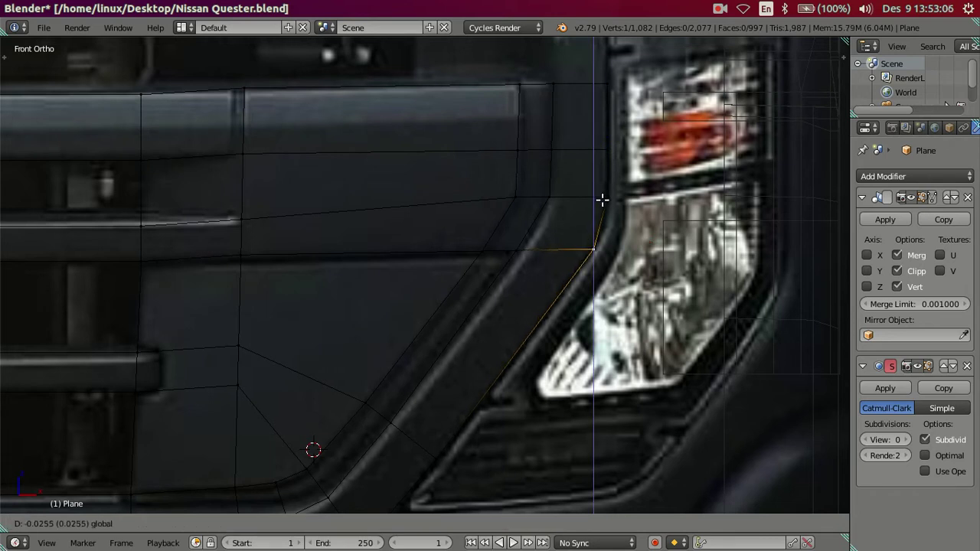
pyautogui.click(602, 200)
pyautogui.moveTo(634, 249); pyautogui.dragTo(632, 249)
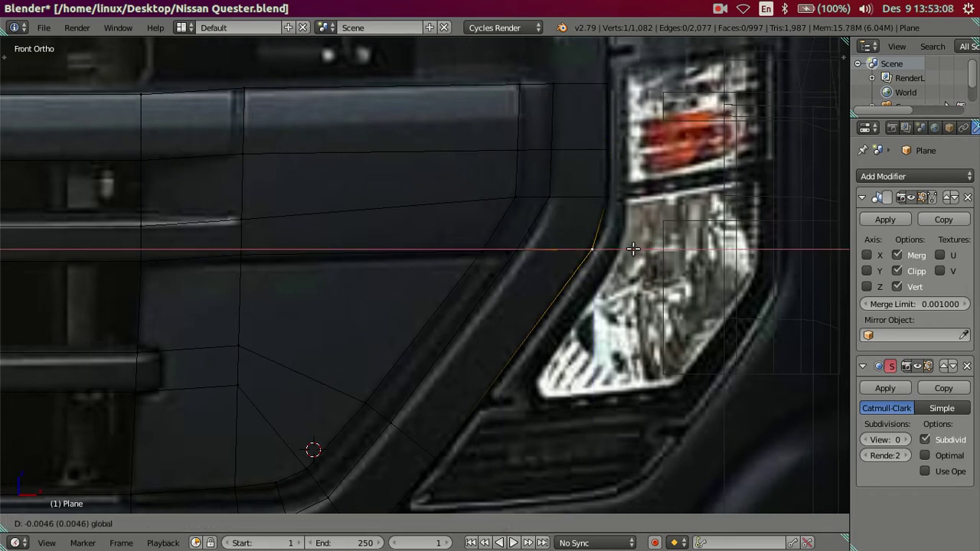
pyautogui.click(632, 249)
# - Extrude the edge beside the headlight top straight up along Z into a new face
pyautogui.press('a')
pyautogui.scroll(-3, 620, 246)
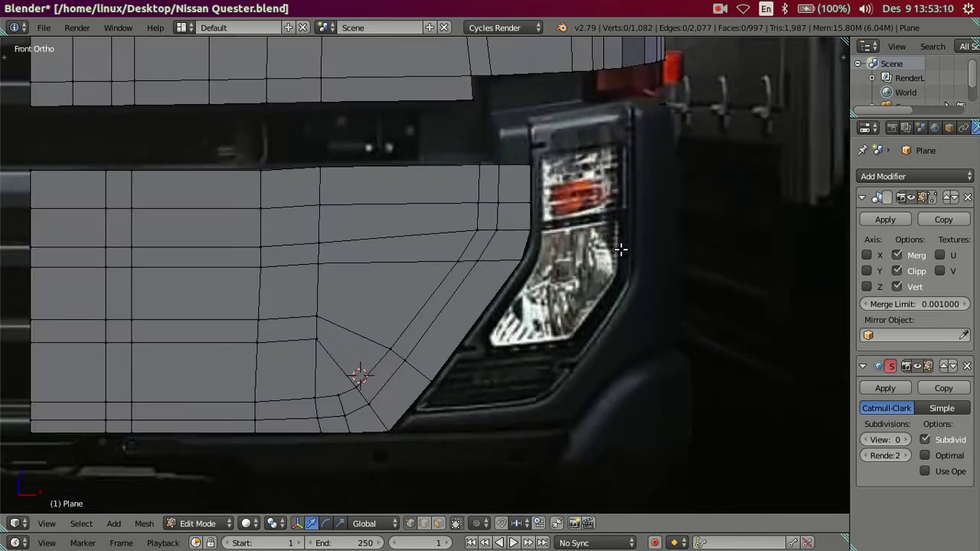
pyautogui.scroll(1, 599, 241)
pyautogui.scroll(1, 499, 296)
pyautogui.scroll(2, 507, 253)
pyautogui.rightClick(528, 254)
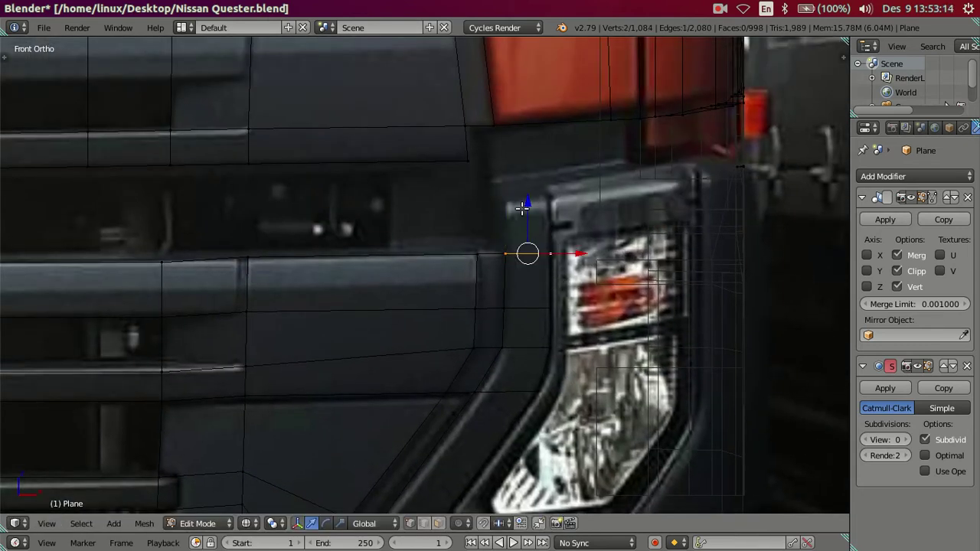
pyautogui.press('e')
pyautogui.press('z')
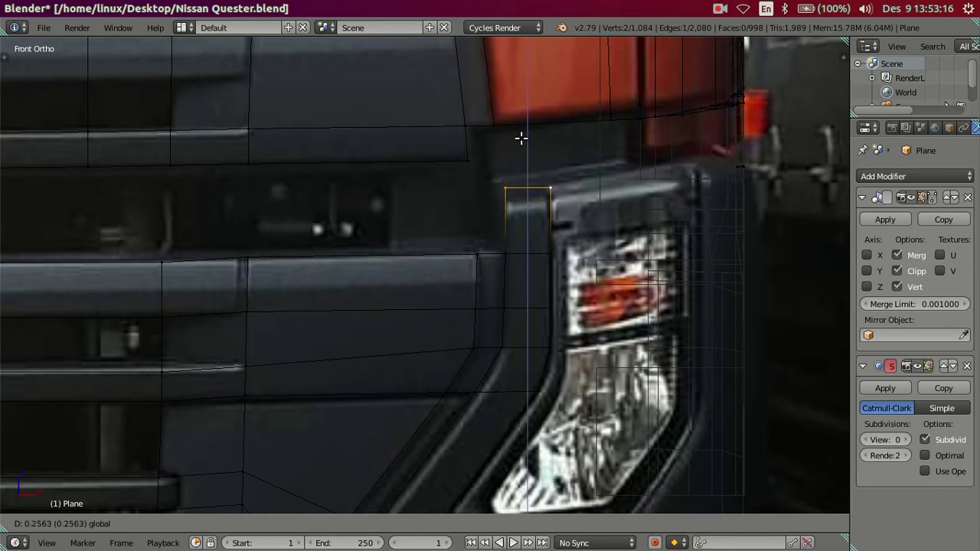
pyautogui.click(520, 138)
# - Inspect the new face in solid shading, then return to wireframe over the photo
pyautogui.press('a')
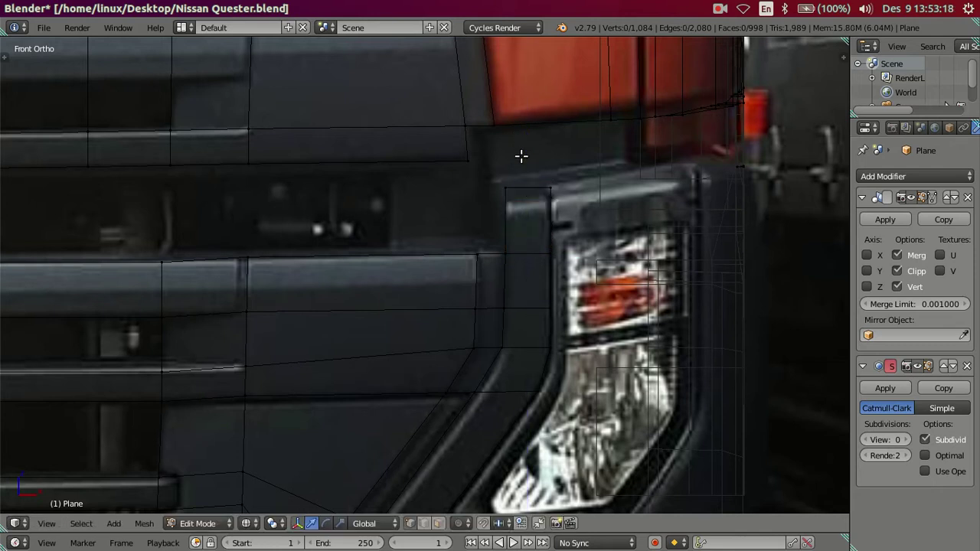
pyautogui.press('z')
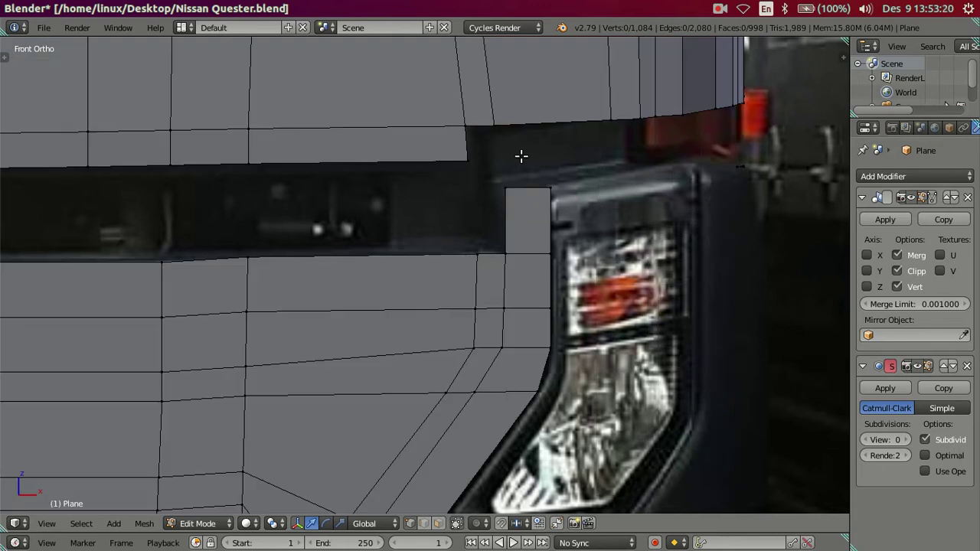
pyautogui.scroll(-3, 512, 169)
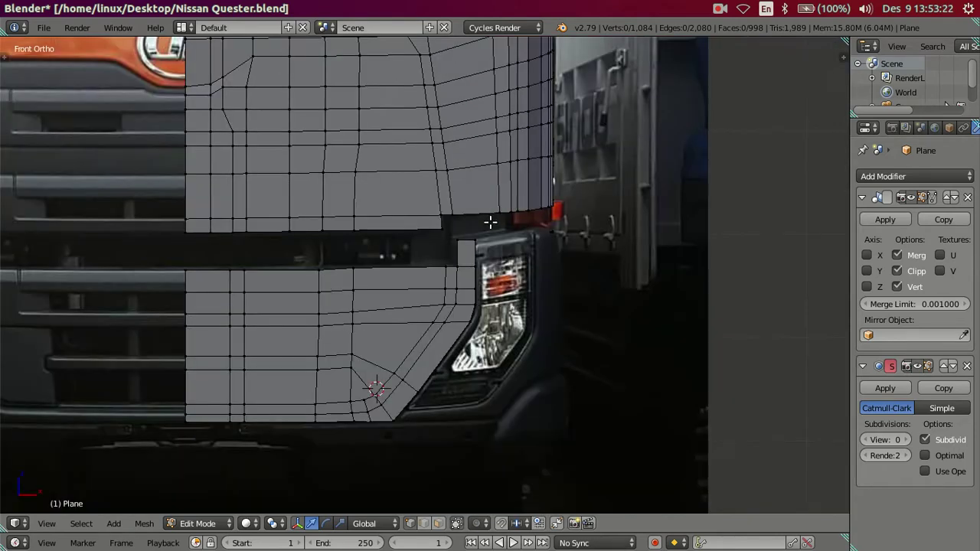
pyautogui.scroll(1, 401, 326)
pyautogui.scroll(1, 393, 278)
pyautogui.hotkey('ctrl', 'r')
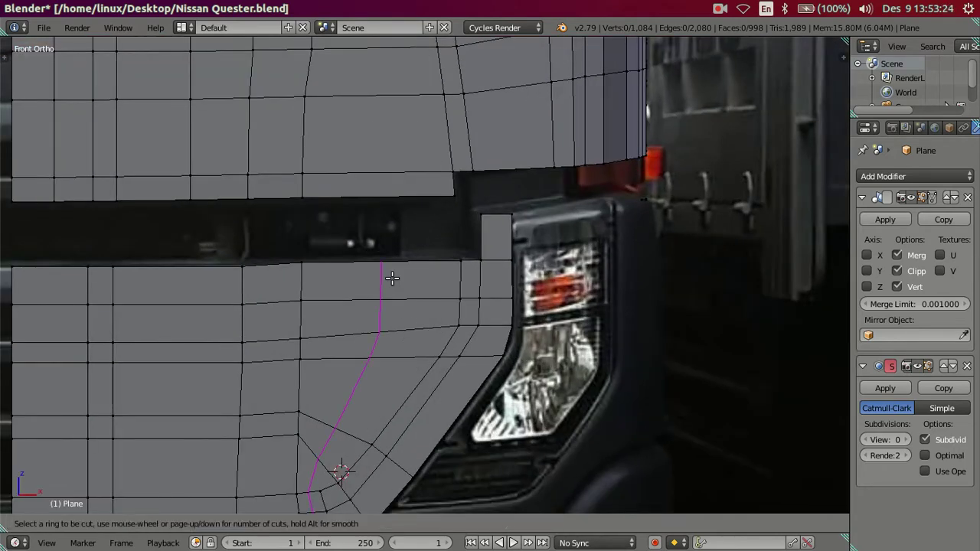
pyautogui.press('Escape')
pyautogui.press('z')
pyautogui.keyDown('shift'); pyautogui.moveTo(396, 395); pyautogui.dragTo(433, 258, button='middle'); pyautogui.keyUp('shift')
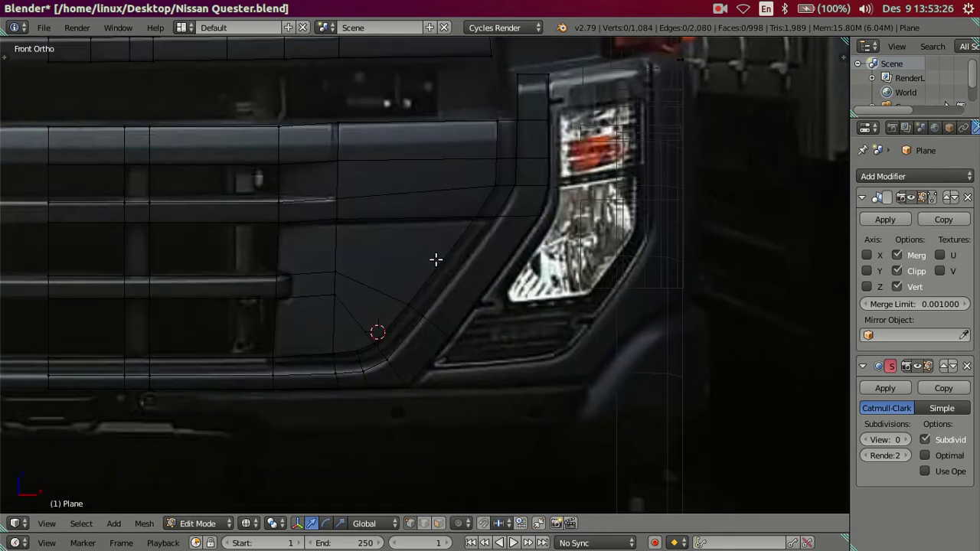
pyautogui.scroll(1, 435, 258)
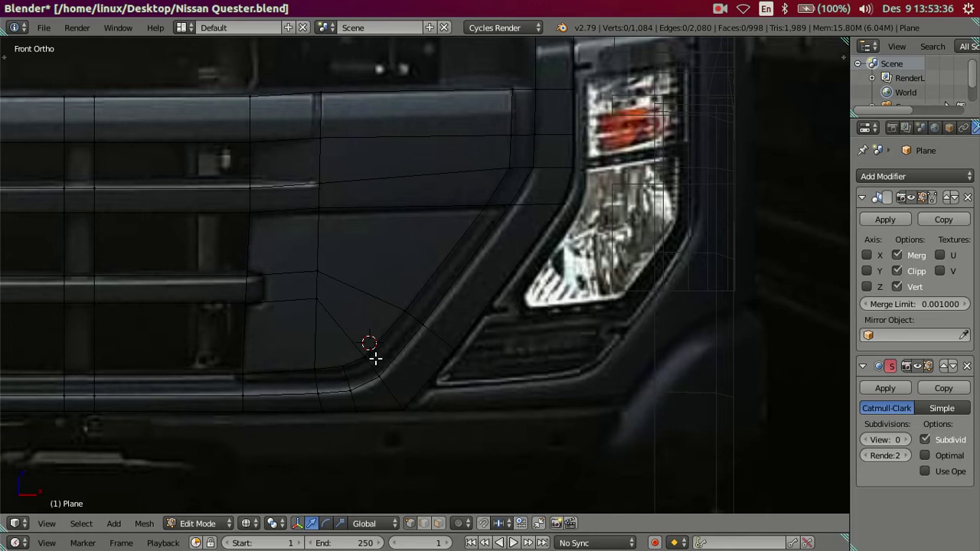
# - Check the headlight and bumper-corner area in solid and wireframe views
pyautogui.press('z')
pyautogui.keyDown('shift'); pyautogui.moveTo(540, 398); pyautogui.dragTo(411, 382, button='middle'); pyautogui.keyUp('shift')
pyautogui.scroll(2, 411, 383)
pyautogui.scroll(2, 419, 329)
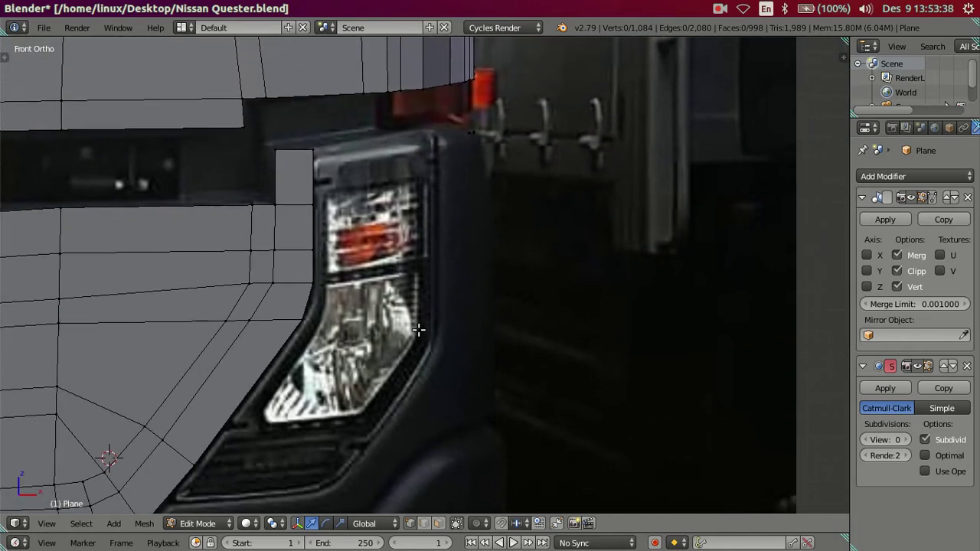
pyautogui.press('z')
pyautogui.scroll(-1, 384, 179)
pyautogui.scroll(-1, 384, 179)
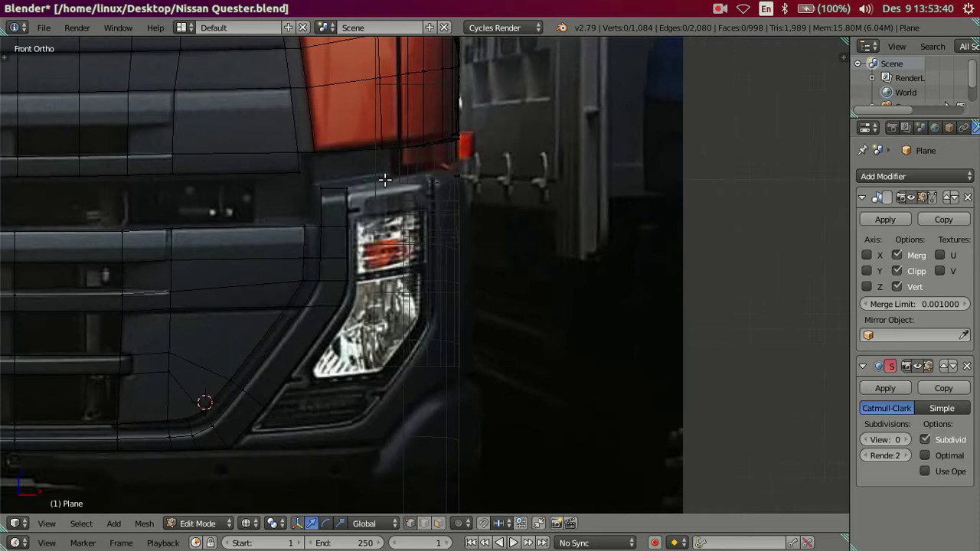
pyautogui.scroll(1, 380, 280)
pyautogui.scroll(1, 380, 280)
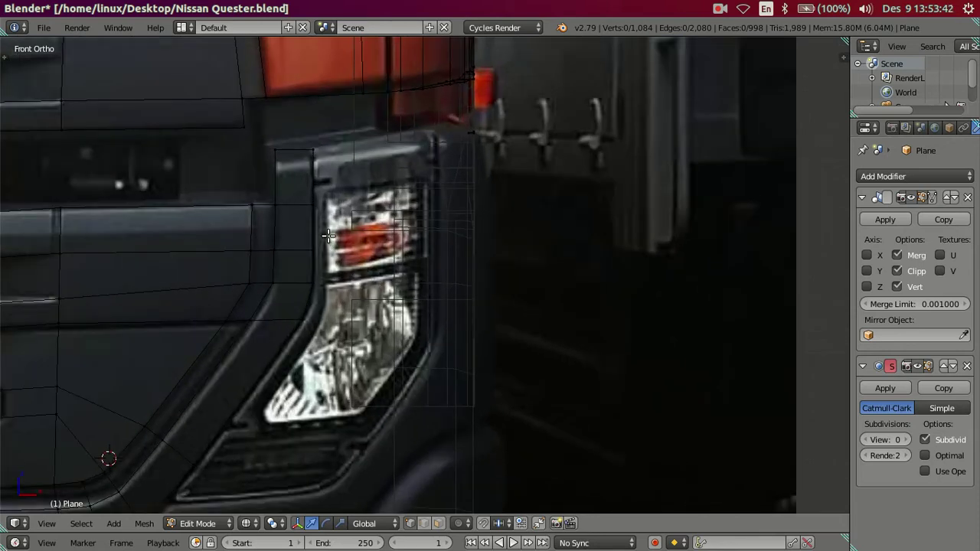
pyautogui.keyDown('shift'); pyautogui.moveTo(328, 235); pyautogui.dragTo(399, 178, button='middle'); pyautogui.keyUp('shift')
pyautogui.keyDown('shift'); pyautogui.moveTo(295, 414); pyautogui.dragTo(345, 315, button='middle'); pyautogui.keyUp('shift')
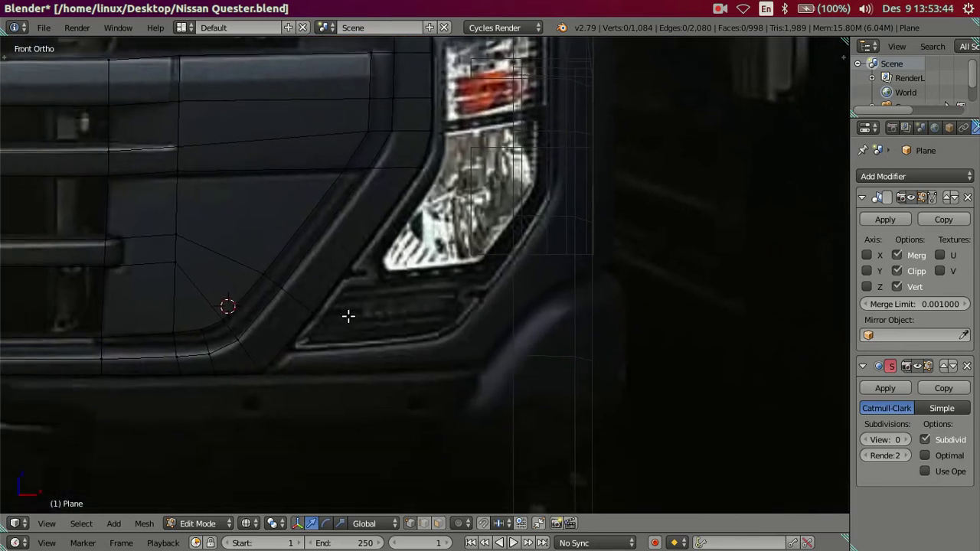
pyautogui.scroll(1, 320, 349)
# - Add a loop cut across the bumper-corner edge
pyautogui.rightClick(220, 379)
pyautogui.keyDown('shift'); pyautogui.moveTo(261, 373); pyautogui.dragTo(372, 409, button='middle'); pyautogui.keyUp('shift')
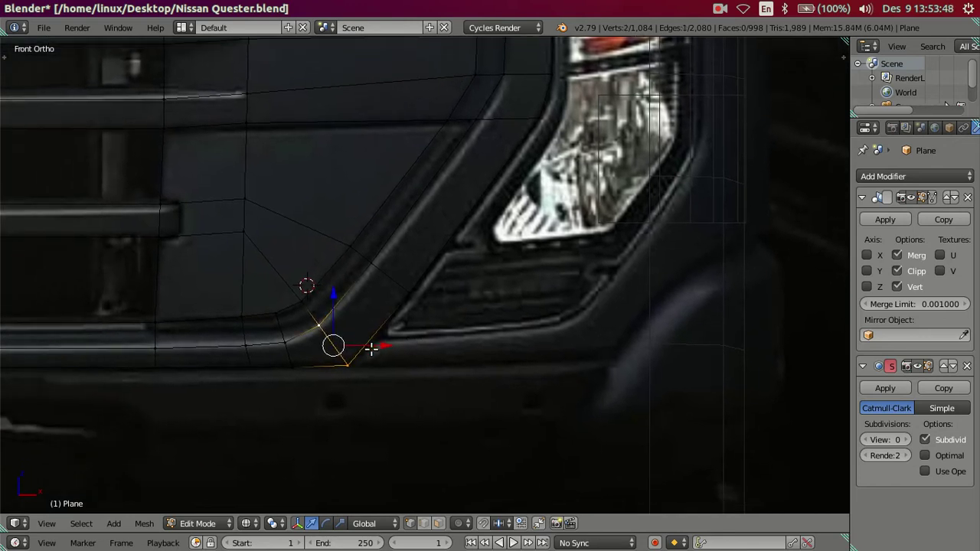
pyautogui.scroll(1, 365, 351)
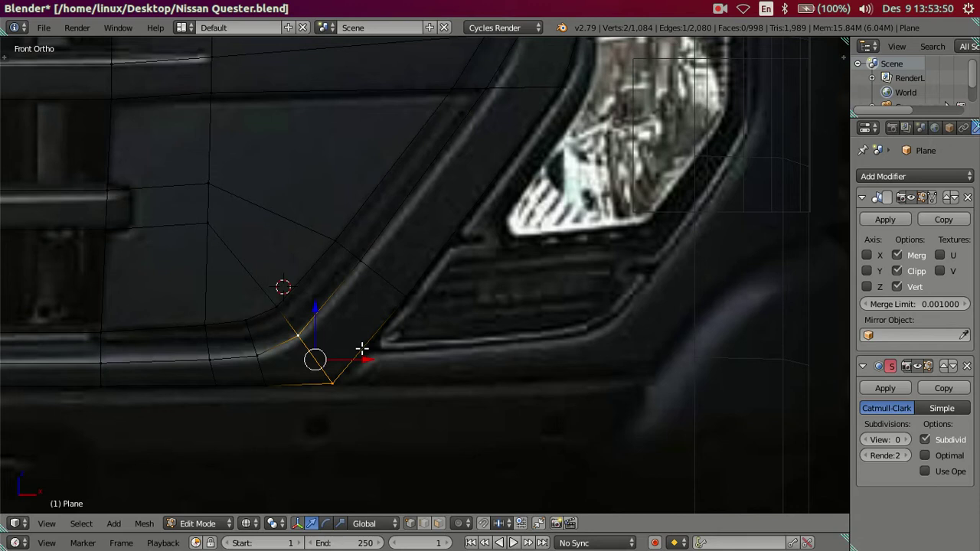
pyautogui.hotkey('ctrl', 'r')
pyautogui.scroll(1, 362, 349)
pyautogui.scroll(-1, 362, 349)
pyautogui.click(362, 349)
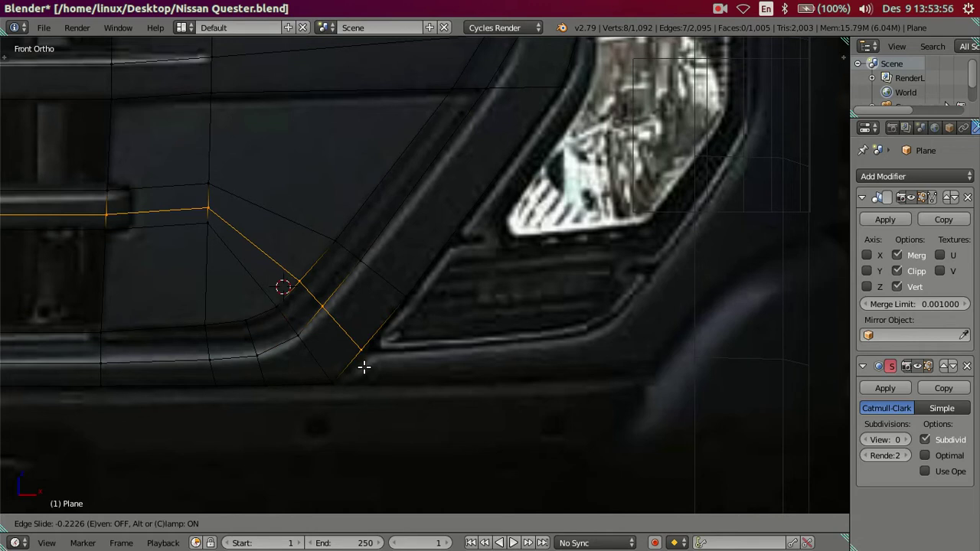
pyautogui.click(363, 367)
pyautogui.press('a')
# - Add a second edge loop cut near the grille corner
pyautogui.scroll(-3, 339, 339)
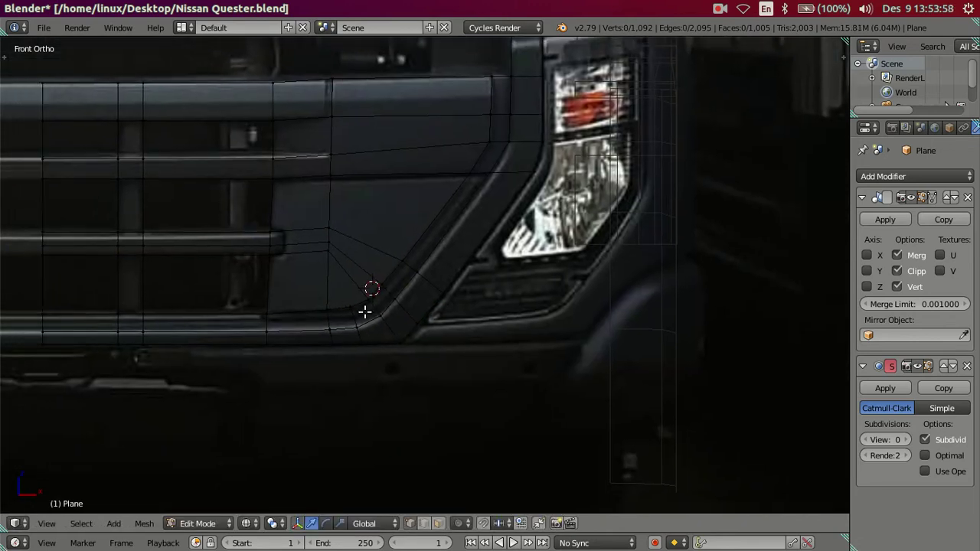
pyautogui.scroll(2, 365, 311)
pyautogui.scroll(1, 362, 304)
pyautogui.press('z')
pyautogui.scroll(2, 453, 329)
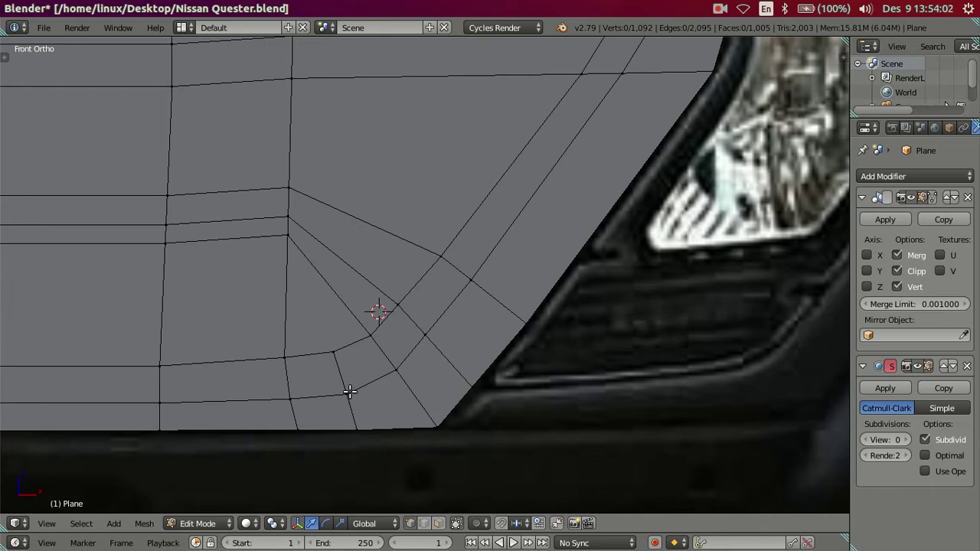
pyautogui.press('z')
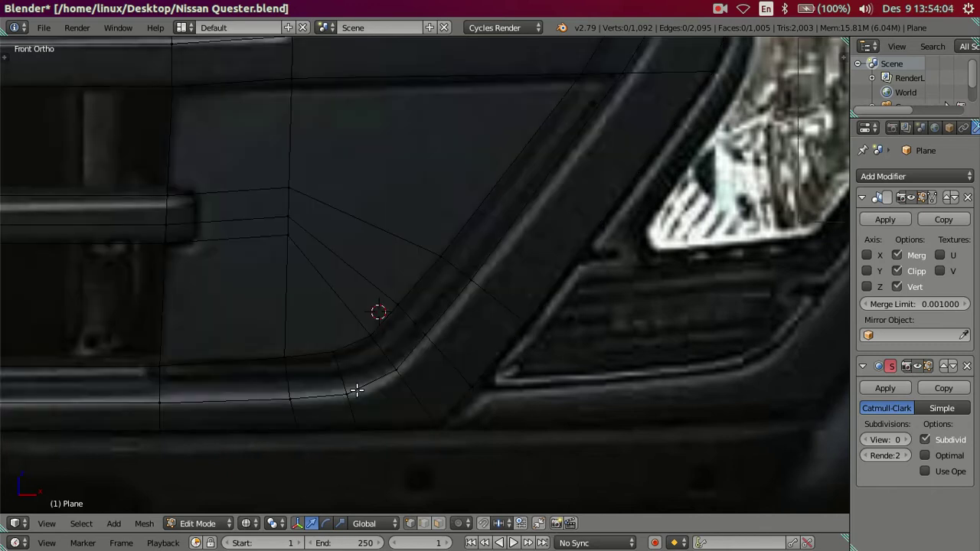
pyautogui.hotkey('ctrl', 'r')
pyautogui.scroll(-3, 437, 274)
pyautogui.click(445, 173)
pyautogui.click(465, 182)
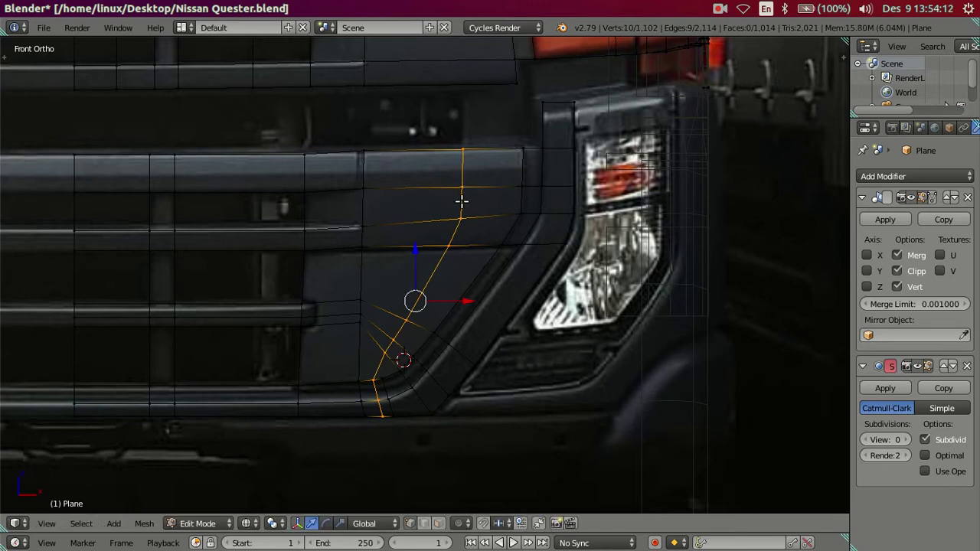
# - Merge the two grille-corner vertices At Last with Alt+M
pyautogui.scroll(1, 448, 279)
pyautogui.scroll(1, 449, 279)
pyautogui.scroll(1, 426, 386)
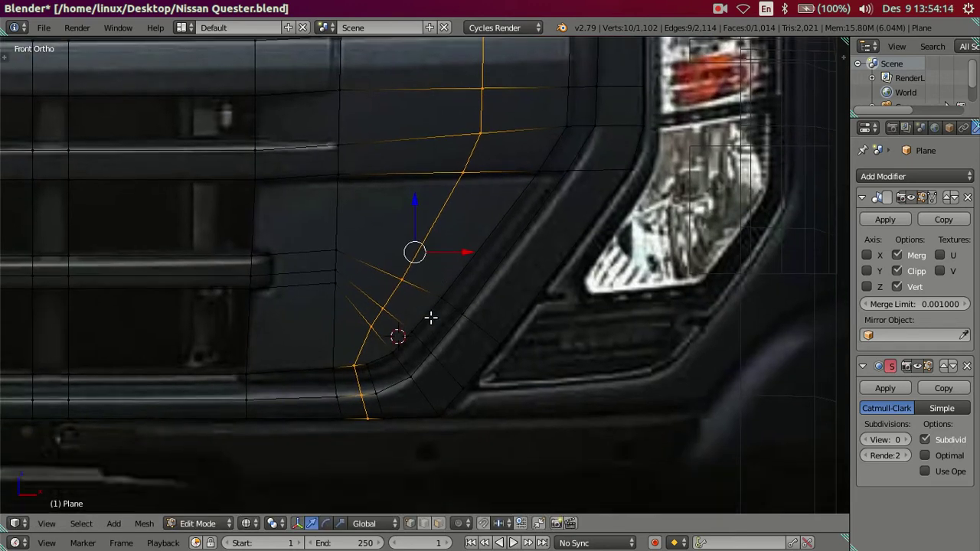
pyautogui.scroll(1, 428, 344)
pyautogui.scroll(1, 411, 380)
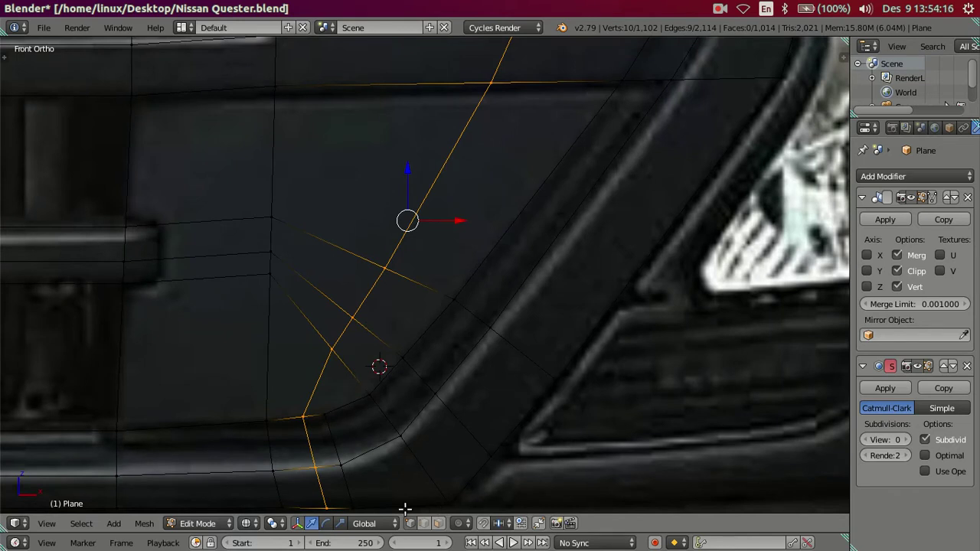
pyautogui.press('z')
pyautogui.rightClick(321, 417)
pyautogui.rightClick(304, 416)
pyautogui.keyDown('shift'); pyautogui.rightClick(325, 414); pyautogui.keyUp('shift')
pyautogui.hotkey('alt', 'm')
pyautogui.click(322, 400)
pyautogui.press('a')
# - Dissolve the short vertical edge loop at the grille corner
pyautogui.keyDown('shift'); pyautogui.scroll(-2, 341, 378); pyautogui.keyUp('shift')
pyautogui.keyDown('alt'); pyautogui.rightClick(335, 369); pyautogui.keyUp('alt')
pyautogui.press('x')
pyautogui.click(514, 365)
pyautogui.keyDown('shift'); pyautogui.moveTo(464, 317); pyautogui.dragTo(401, 365, button='middle'); pyautogui.keyUp('shift')
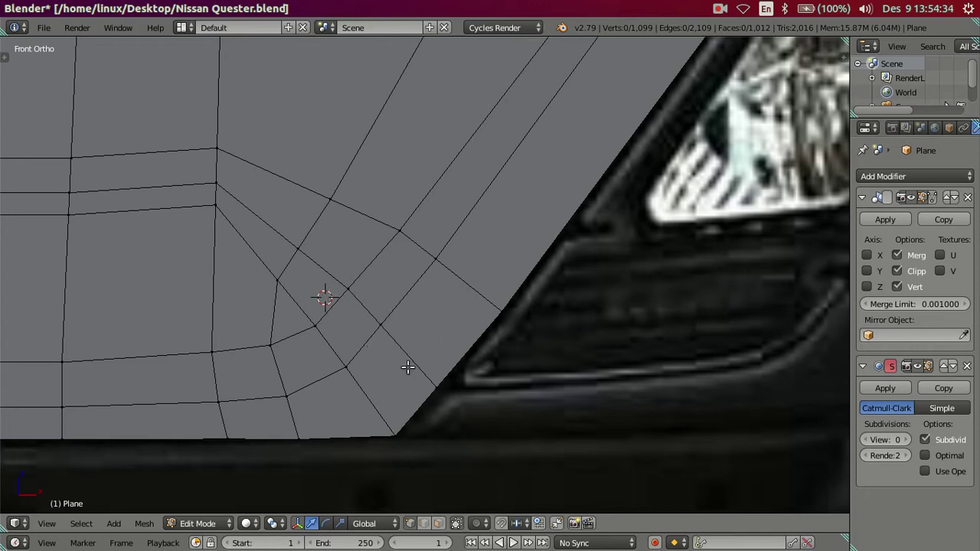
# - Merge the next vertex pair At Last onto the upper vertex
pyautogui.rightClick(276, 279)
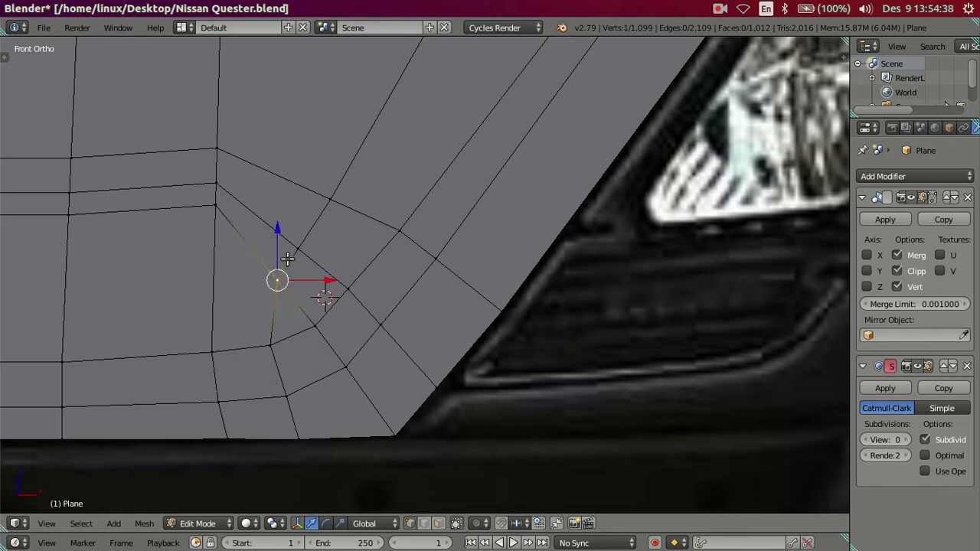
pyautogui.keyDown('shift'); pyautogui.rightClick(296, 248); pyautogui.keyUp('shift')
pyautogui.hotkey('alt', 'm')
pyautogui.click(348, 270)
pyautogui.press('a')
# - Dissolve the redundant edge loop running left along the top
pyautogui.rightClick(315, 321)
pyautogui.keyDown('shift'); pyautogui.rightClick(298, 256); pyautogui.keyUp('shift')
pyautogui.keyDown('alt'); pyautogui.keyDown('shift'); pyautogui.rightClick(191, 212); pyautogui.keyUp('shift'); pyautogui.keyUp('alt')
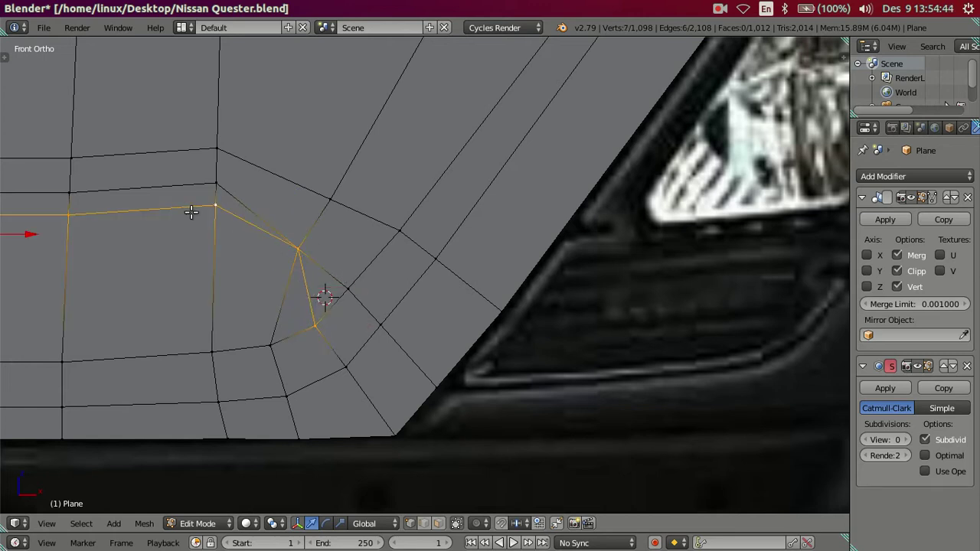
pyautogui.press('x')
pyautogui.click(500, 304)
pyautogui.press('a')
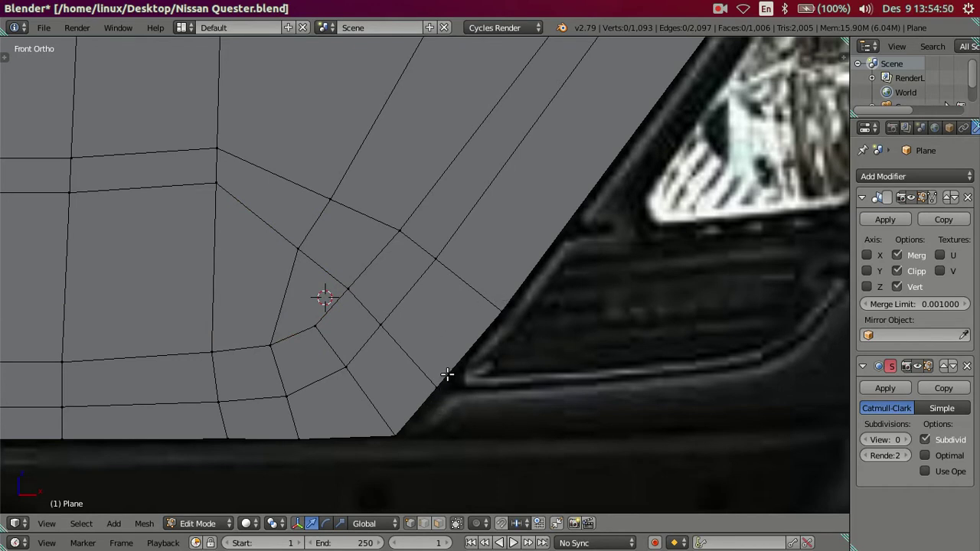
# - Add a trial loop cut across the grille corner, then dissolve it again
pyautogui.scroll(-5, 447, 375)
pyautogui.press('z')
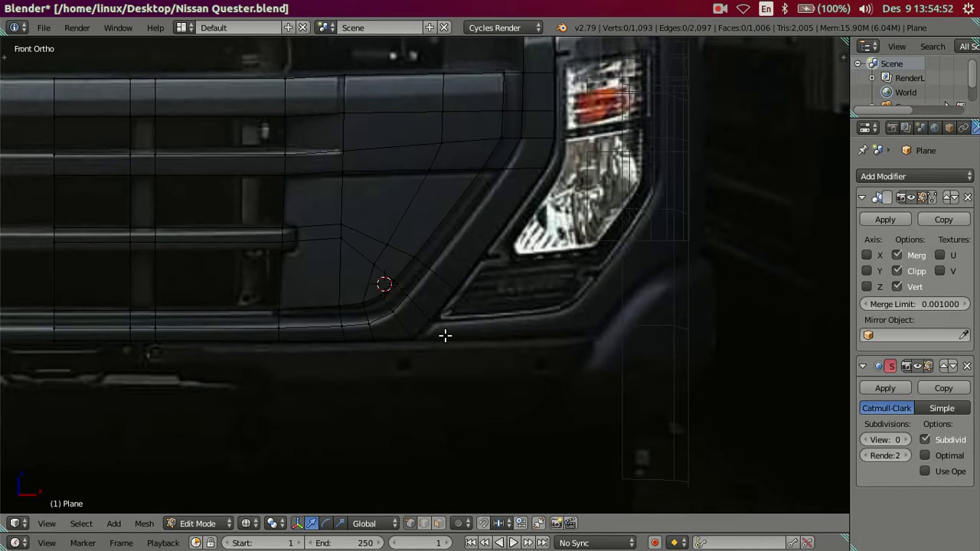
pyautogui.scroll(3, 444, 334)
pyautogui.press('z')
pyautogui.hotkey('ctrl', 'r')
pyautogui.click(445, 334)
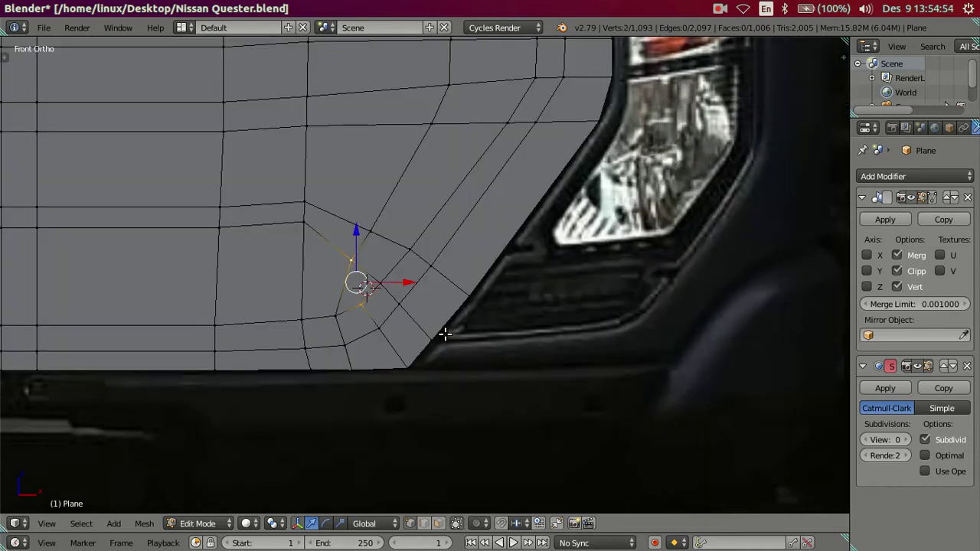
pyautogui.keyDown('shift'); pyautogui.moveTo(398, 300); pyautogui.dragTo(465, 314, button='middle'); pyautogui.keyUp('shift')
pyautogui.rightClick(429, 310)
pyautogui.keyDown('alt'); pyautogui.rightClick(339, 263); pyautogui.keyUp('alt')
pyautogui.press('x')
pyautogui.click(516, 302)
# - Return to see-through view and pan toward the headlight
pyautogui.press('z')
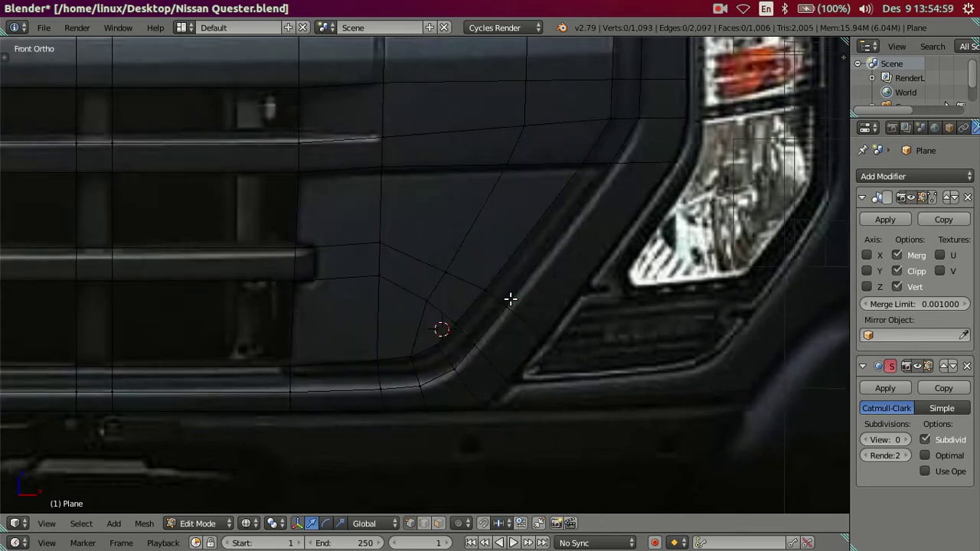
pyautogui.press('z')
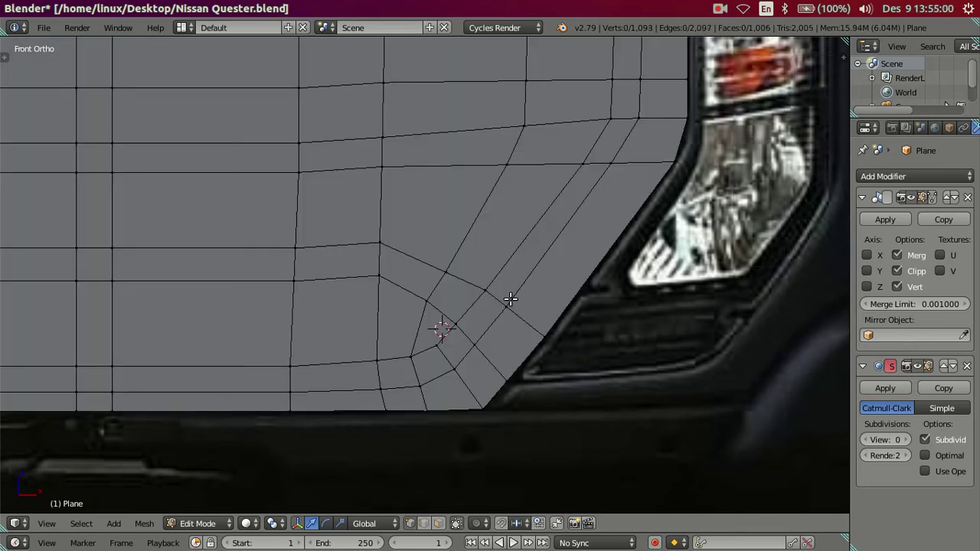
pyautogui.keyDown('shift'); pyautogui.moveTo(510, 299); pyautogui.dragTo(446, 261, button='middle'); pyautogui.keyUp('shift')
pyautogui.keyDown('shift'); pyautogui.moveTo(505, 313); pyautogui.dragTo(372, 324, button='middle'); pyautogui.keyUp('shift')
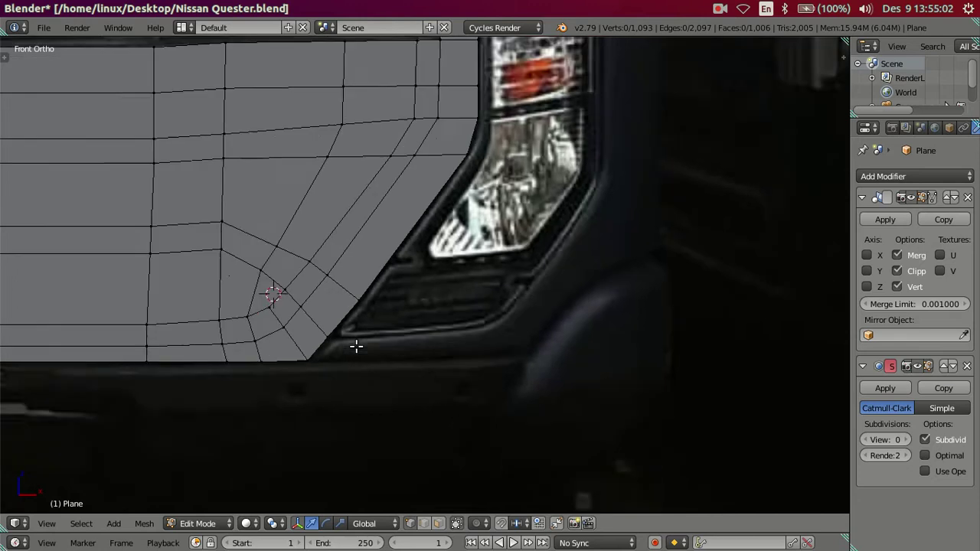
pyautogui.scroll(-1, 356, 345)
pyautogui.scroll(-1, 330, 385)
# - Extrude the panel's edge chain beside the headlight sideways along X into a new column
pyautogui.rightClick(272, 436)
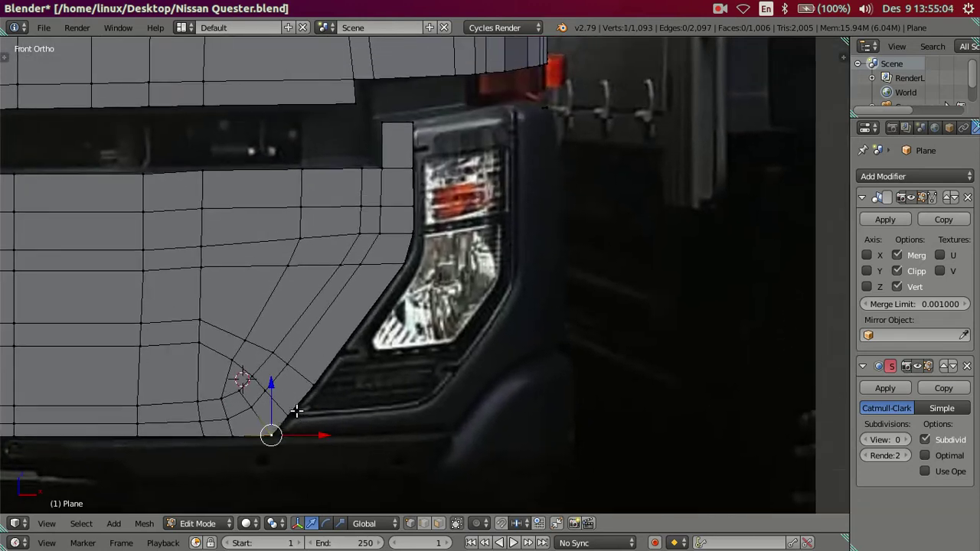
pyautogui.keyDown('ctrl'); pyautogui.rightClick(414, 121); pyautogui.keyUp('ctrl')
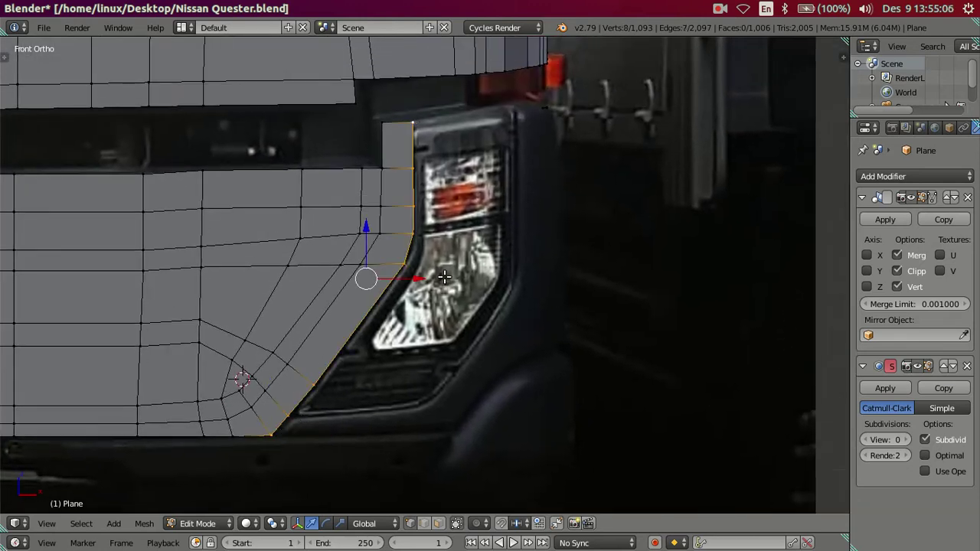
pyautogui.press('z')
pyautogui.press('e')
pyautogui.press('x')
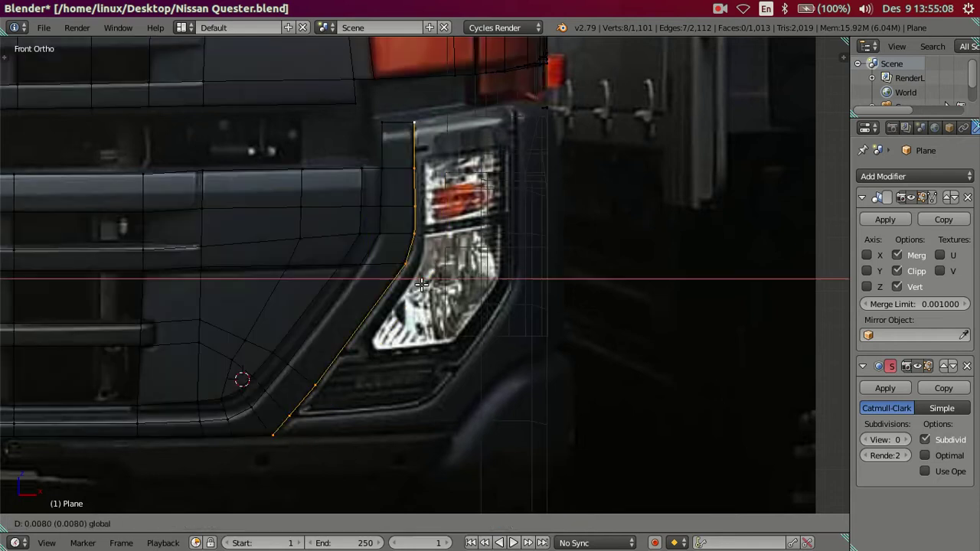
pyautogui.click(509, 289)
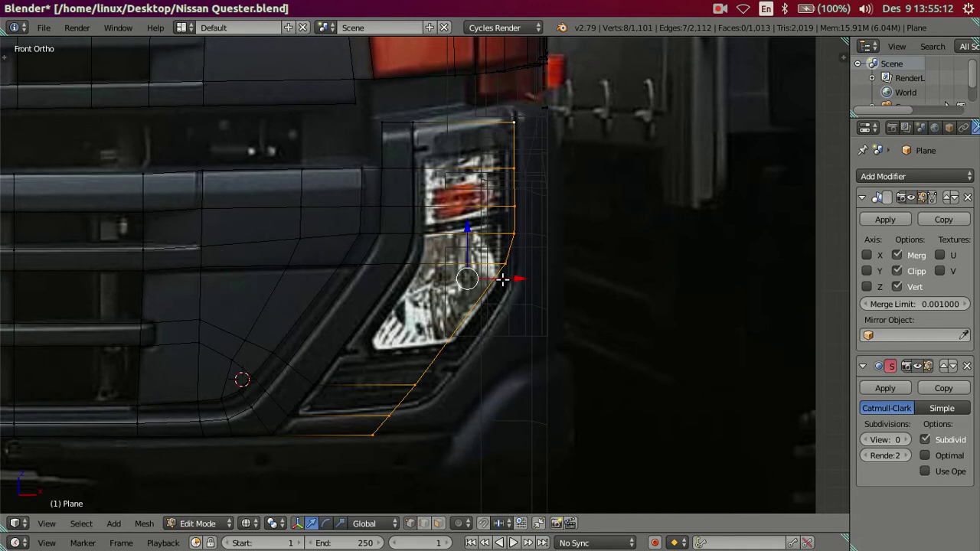
pyautogui.press('z')
pyautogui.scroll(2, 360, 352)
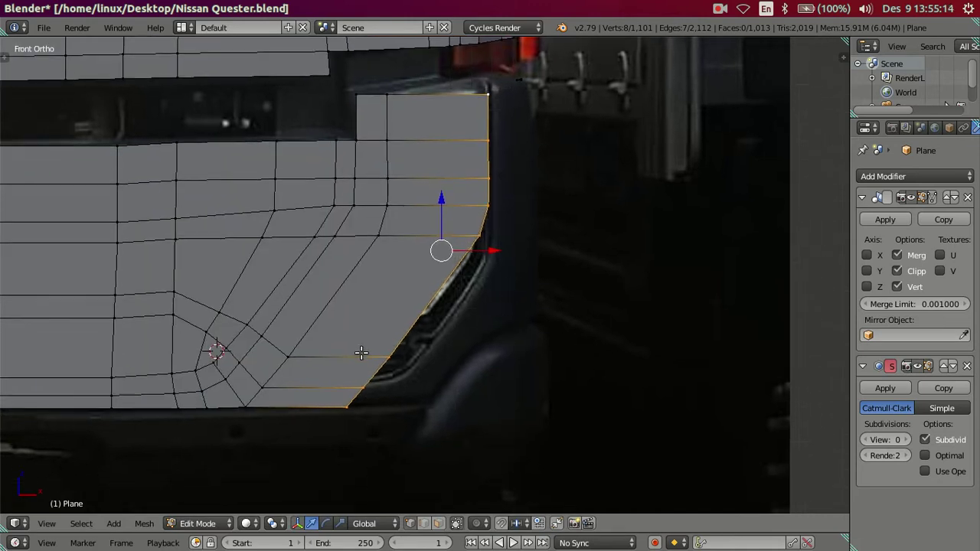
# - Slide the panel-side vertices below the top corner sideways along X onto the headlight surround
pyautogui.press('a')
pyautogui.press('z')
pyautogui.rightClick(301, 413)
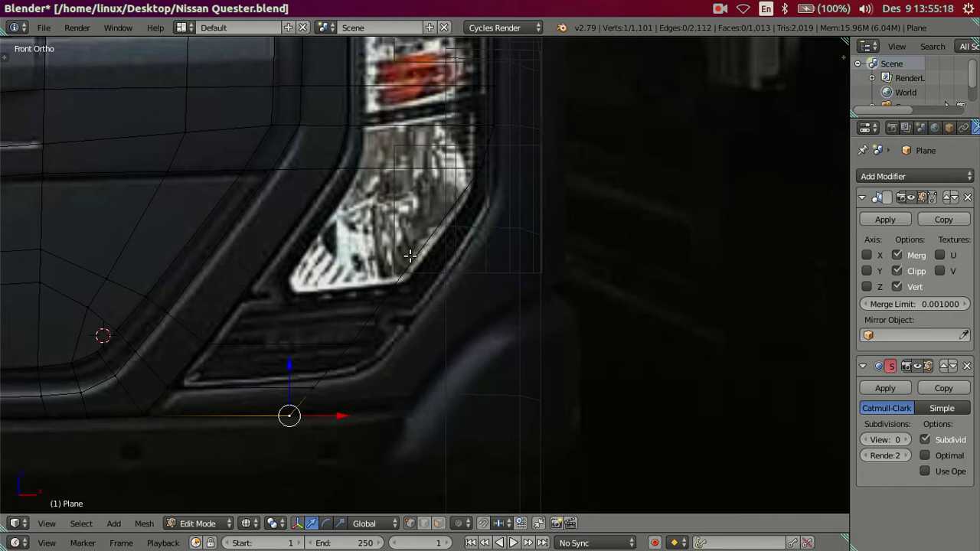
pyautogui.keyDown('ctrl'); pyautogui.rightClick(479, 169); pyautogui.keyUp('ctrl')
pyautogui.press('g')
pyautogui.press('x')
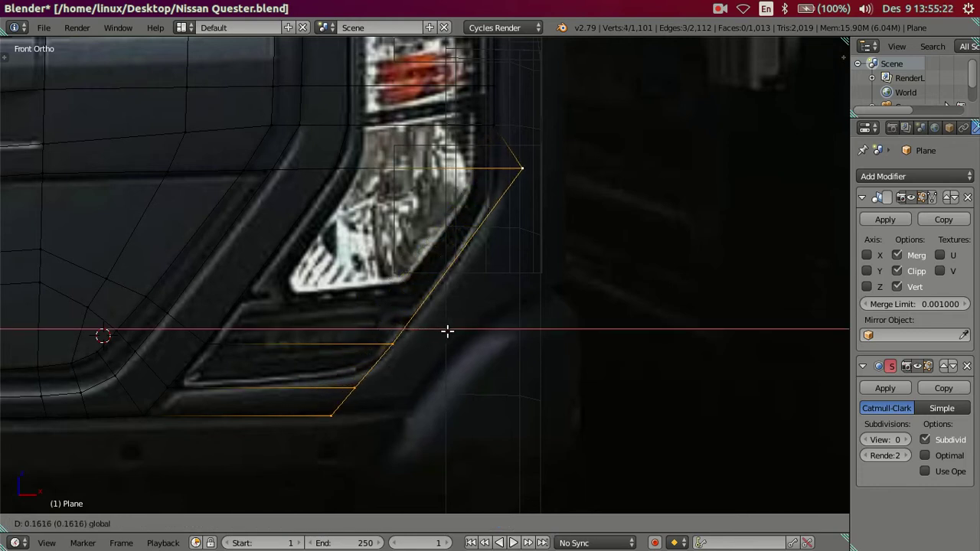
pyautogui.press('Escape')
pyautogui.keyDown('shift'); pyautogui.rightClick(476, 152); pyautogui.keyUp('shift')
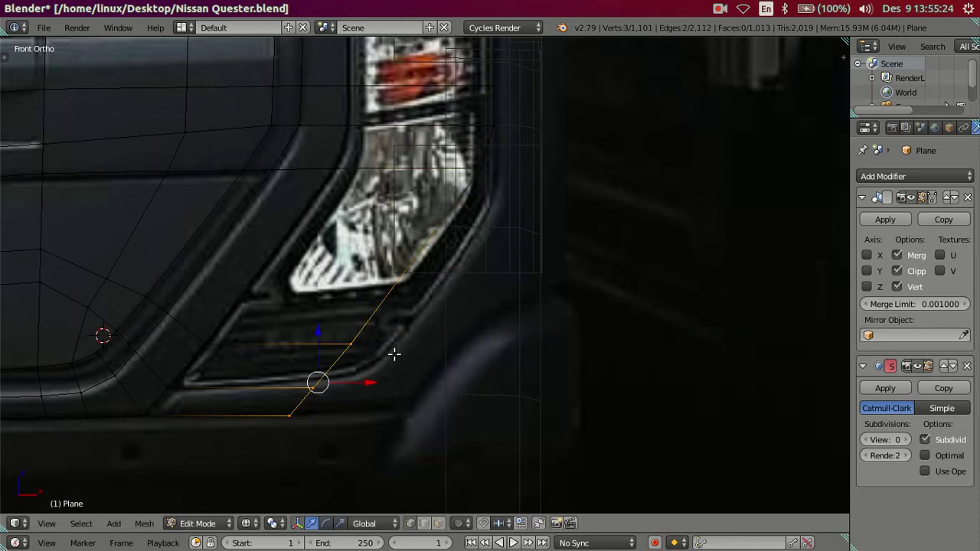
pyautogui.press('g')
pyautogui.press('x')
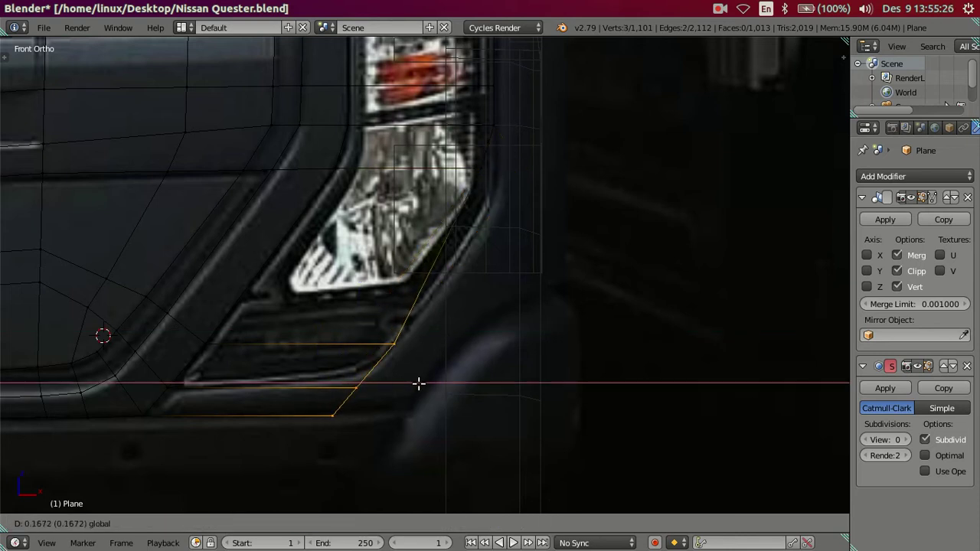
pyautogui.click(419, 383)
# - Nudge the bottom edge slightly vertically, then sideways onto the bumper corner
pyautogui.press('a')
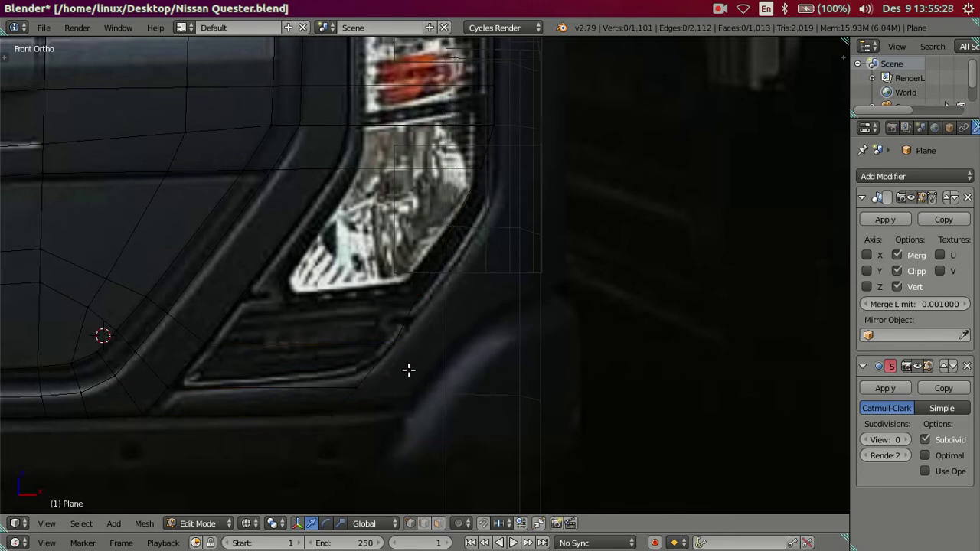
pyautogui.keyDown('shift'); pyautogui.moveTo(376, 400); pyautogui.dragTo(344, 411, button='middle'); pyautogui.keyUp('shift')
pyautogui.rightClick(320, 398)
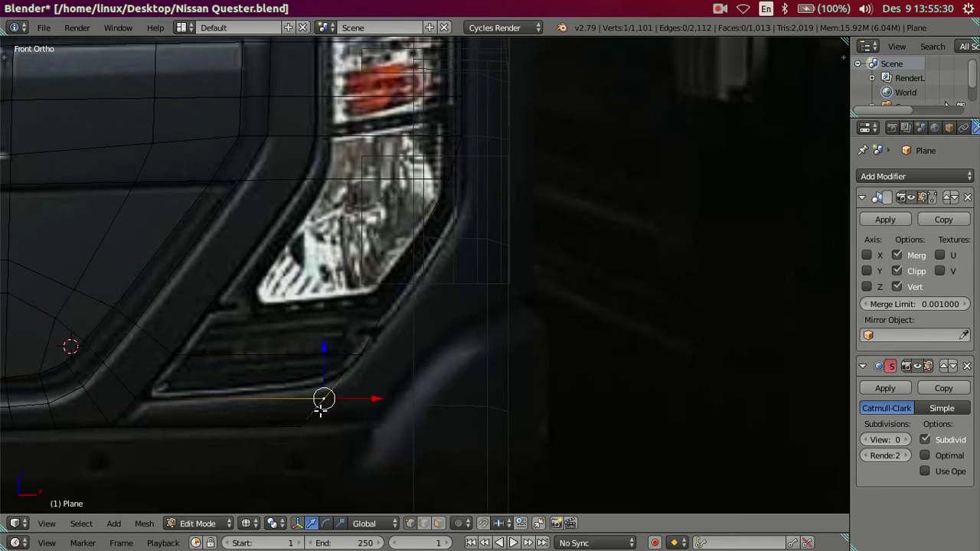
pyautogui.press('g')
pyautogui.press('z')
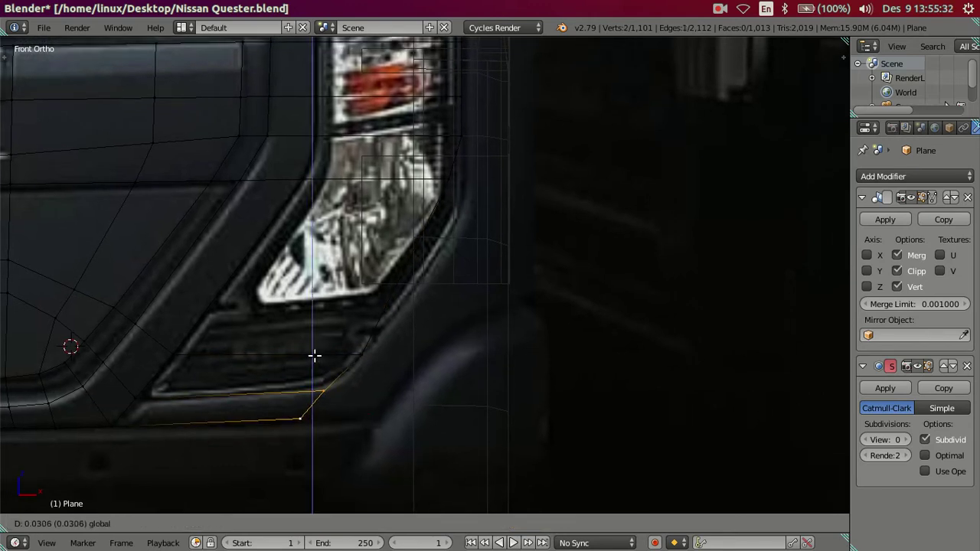
pyautogui.click(314, 355)
pyautogui.press('g')
pyautogui.press('x')
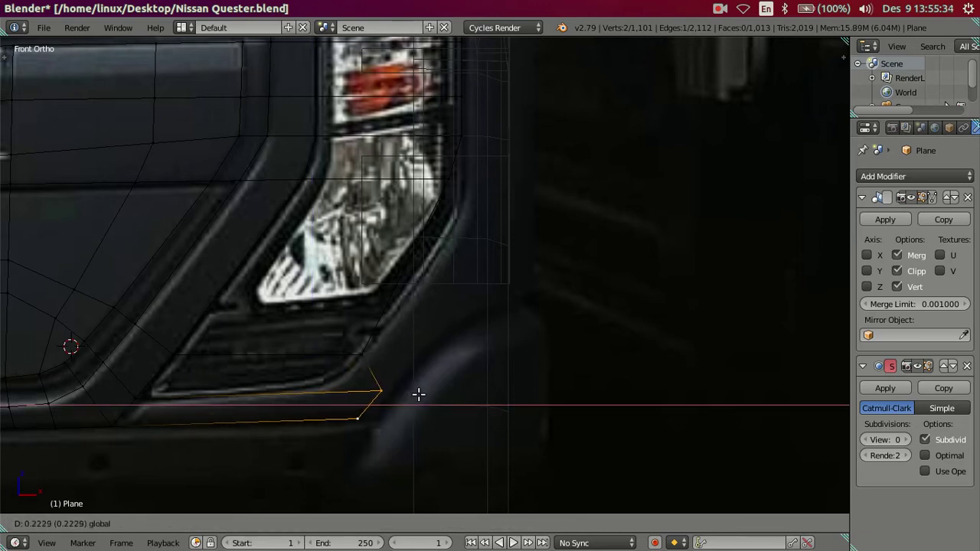
pyautogui.click(427, 391)
# - Inspect the new strip's bottom edges, comparing solid and see-through display, ending in solid
pyautogui.scroll(-2, 376, 350)
pyautogui.press('a')
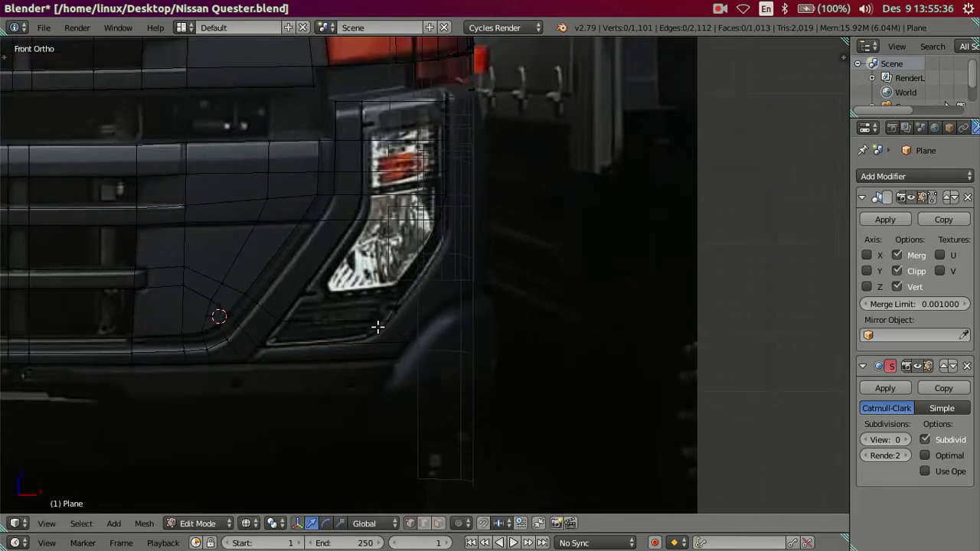
pyautogui.keyDown('shift'); pyautogui.moveTo(378, 329); pyautogui.dragTo(359, 356, button='middle'); pyautogui.keyUp('shift')
pyautogui.rightClick(447, 371)
pyautogui.rightClick(442, 372)
pyautogui.scroll(1, 380, 396)
pyautogui.press('a')
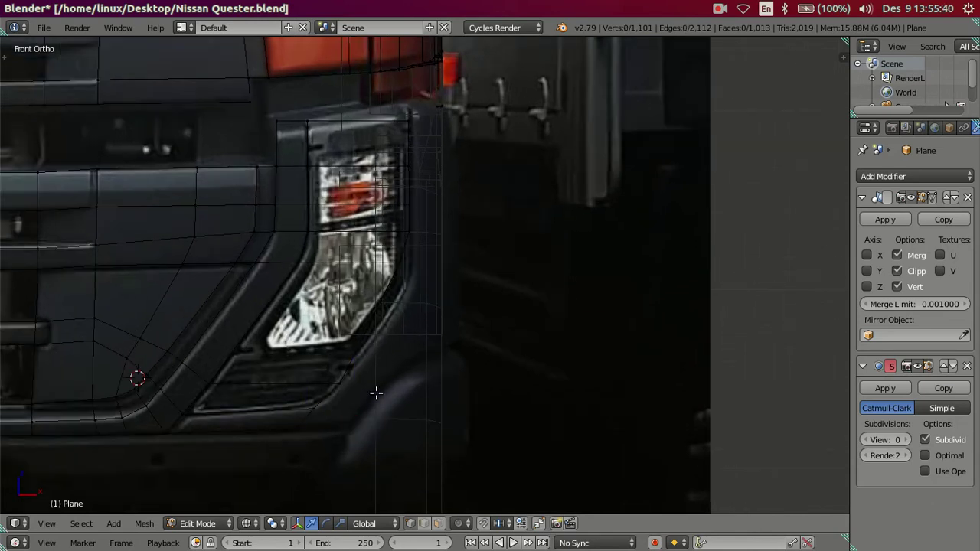
pyautogui.press('z')
pyautogui.scroll(2, 387, 306)
pyautogui.press('z')
pyautogui.press('z')
pyautogui.scroll(-3, 270, 329)
pyautogui.press('z')
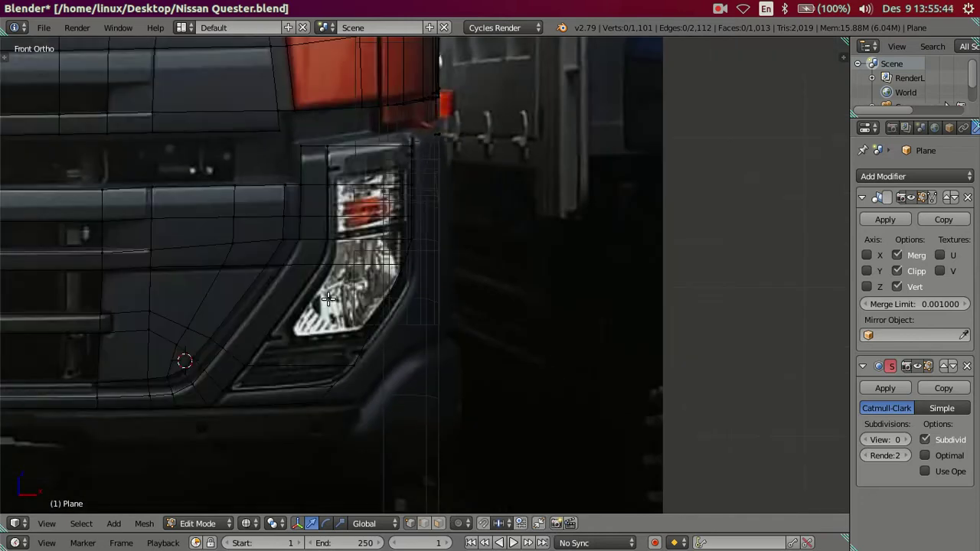
pyautogui.scroll(2, 327, 298)
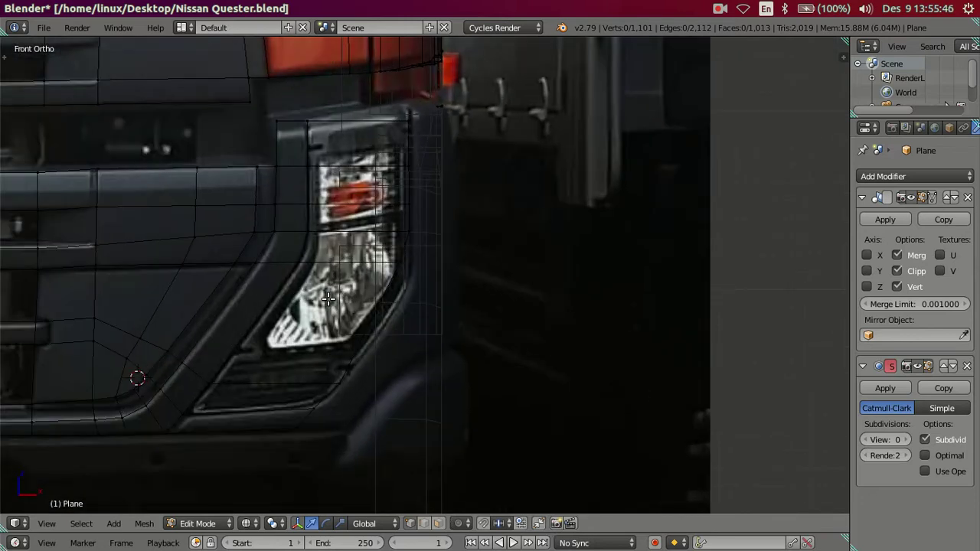
pyautogui.press('z')
pyautogui.press('z')
pyautogui.scroll(2, 348, 274)
pyautogui.rightClick(388, 256)
pyautogui.keyDown('shift'); pyautogui.rightClick(398, 211); pyautogui.keyUp('shift')
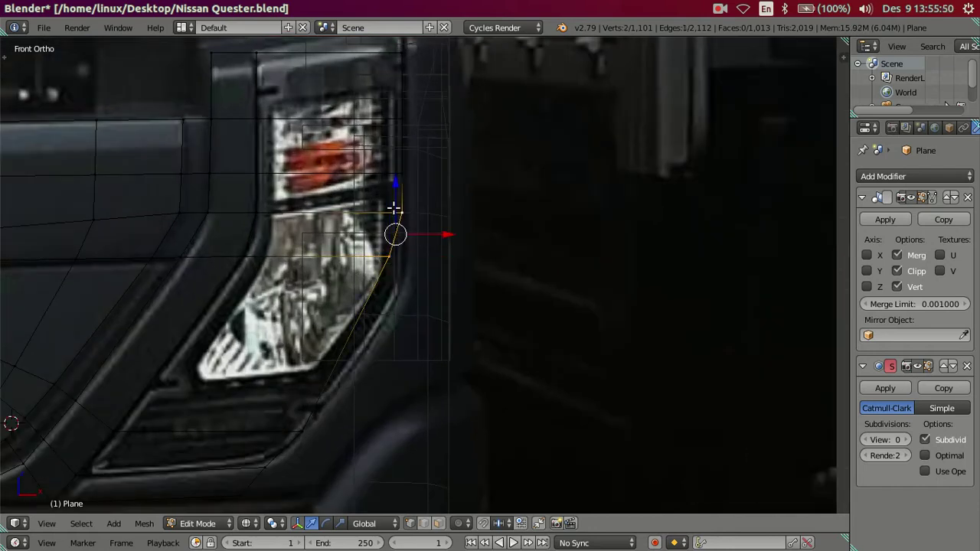
pyautogui.press('g')
pyautogui.press('z')
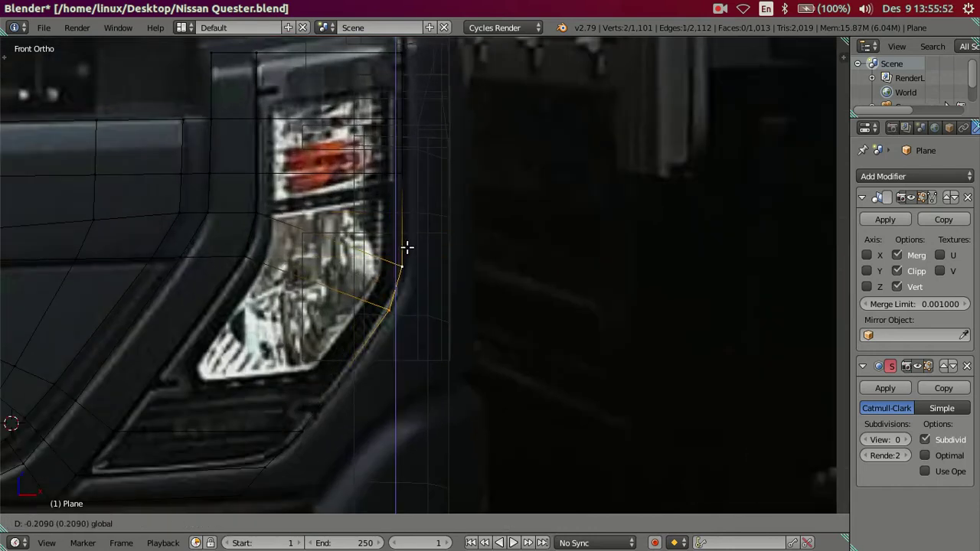
pyautogui.click(407, 246)
pyautogui.press('z')
pyautogui.press('z')
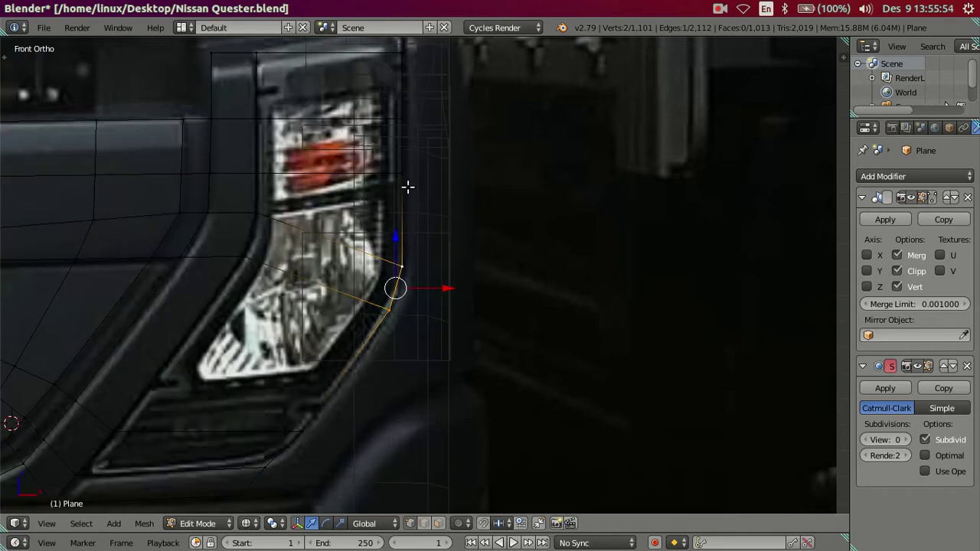
pyautogui.keyDown('shift'); pyautogui.scroll(2, 398, 161); pyautogui.keyUp('shift')
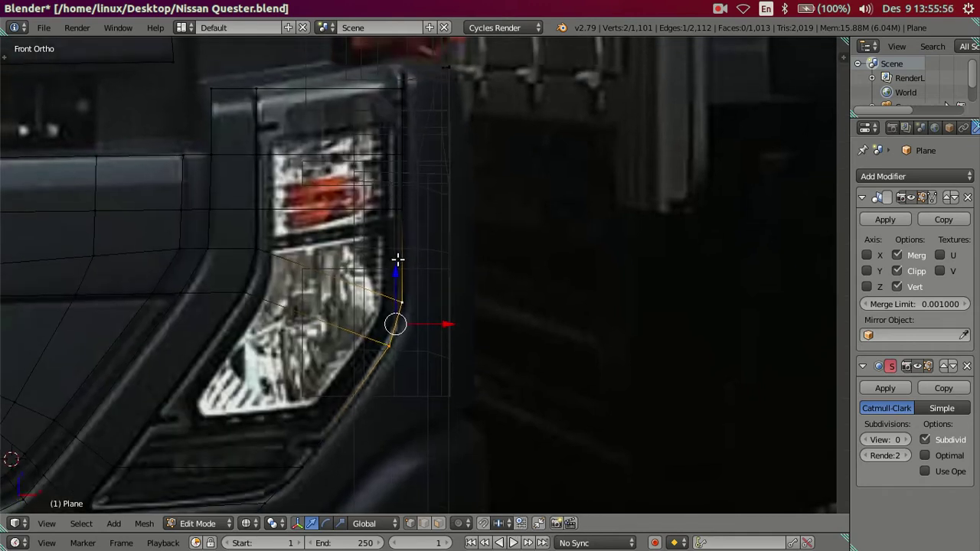
pyautogui.press('g')
pyautogui.press('z')
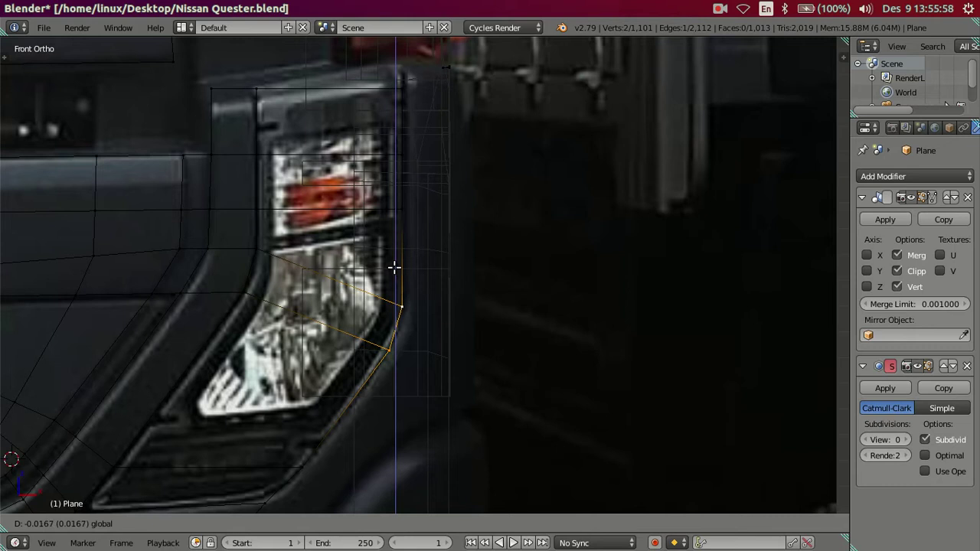
pyautogui.click(395, 268)
pyautogui.press('a')
pyautogui.press('z')
pyautogui.keyDown('shift'); pyautogui.moveTo(368, 383); pyautogui.dragTo(431, 278, button='middle'); pyautogui.keyUp('shift')
pyautogui.press('z')
pyautogui.rightClick(344, 385)
pyautogui.press('g')
pyautogui.press('z')
pyautogui.click(324, 346)
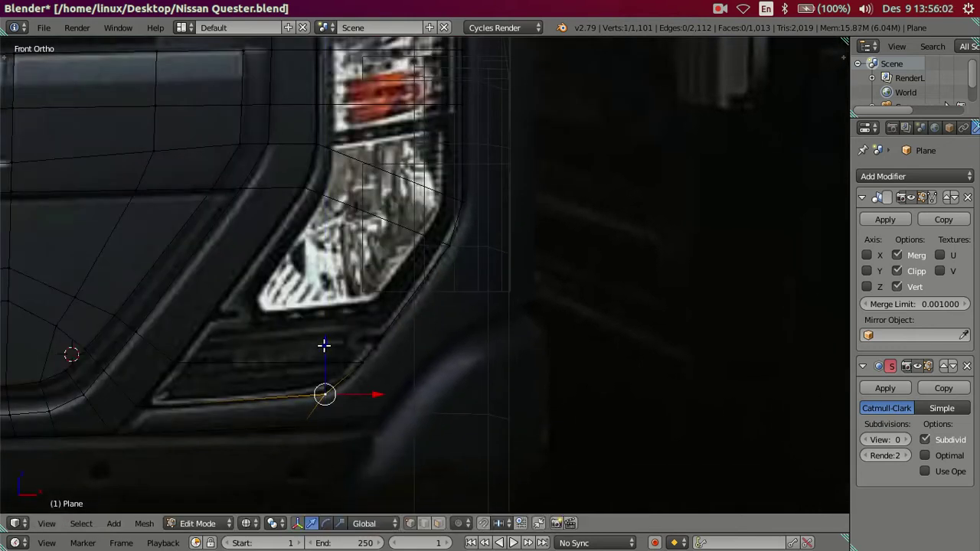
pyautogui.press('g')
pyautogui.press('x')
pyautogui.click(362, 394)
pyautogui.press('a')
pyautogui.press('z')
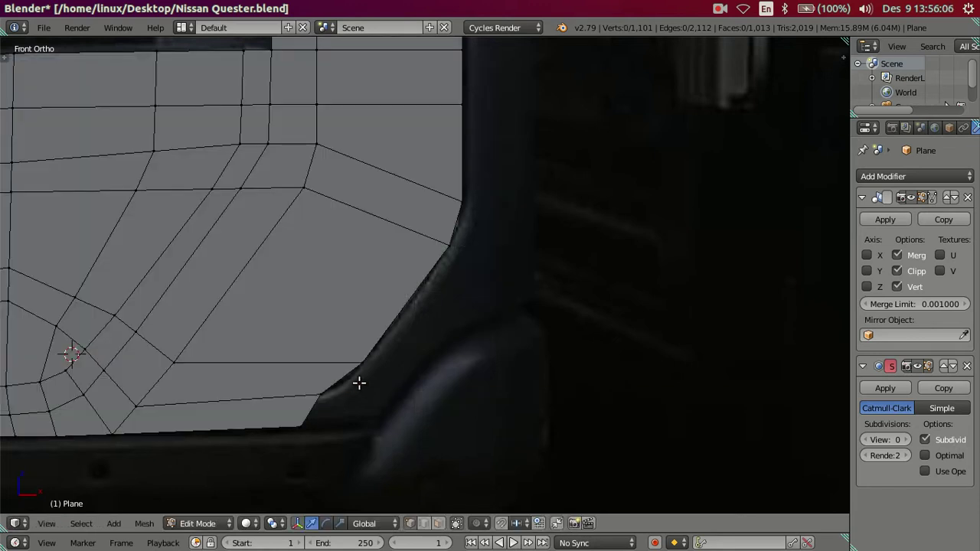
pyautogui.rightClick(320, 385)
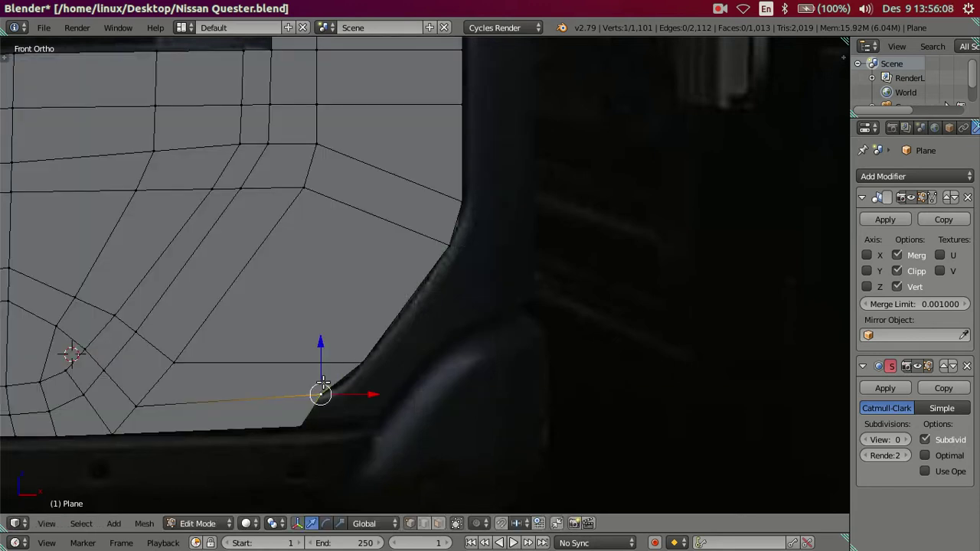
pyautogui.press('z')
pyautogui.press('a')
pyautogui.scroll(1, 448, 236)
pyautogui.keyDown('shift'); pyautogui.moveTo(449, 236); pyautogui.dragTo(409, 308, button='middle'); pyautogui.keyUp('shift')
pyautogui.press('z')
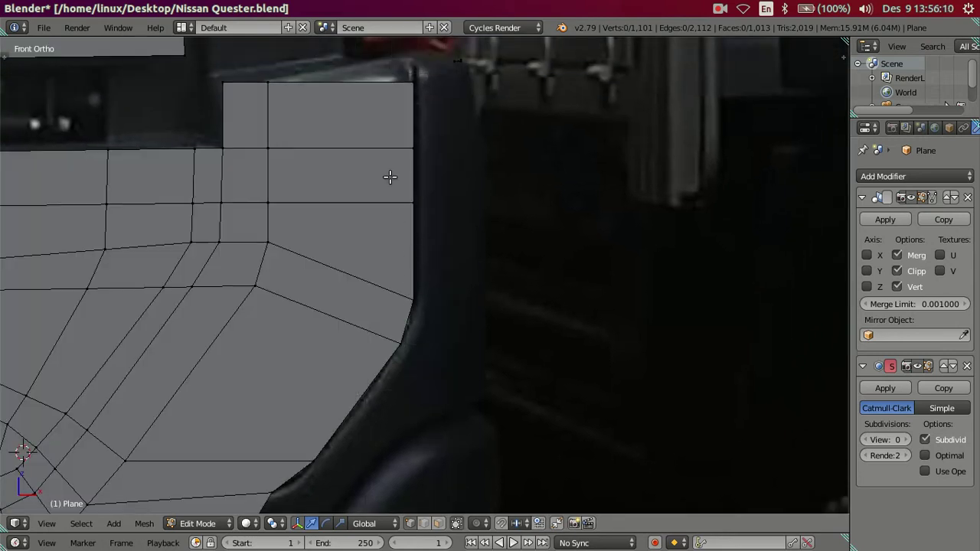
pyautogui.press('z')
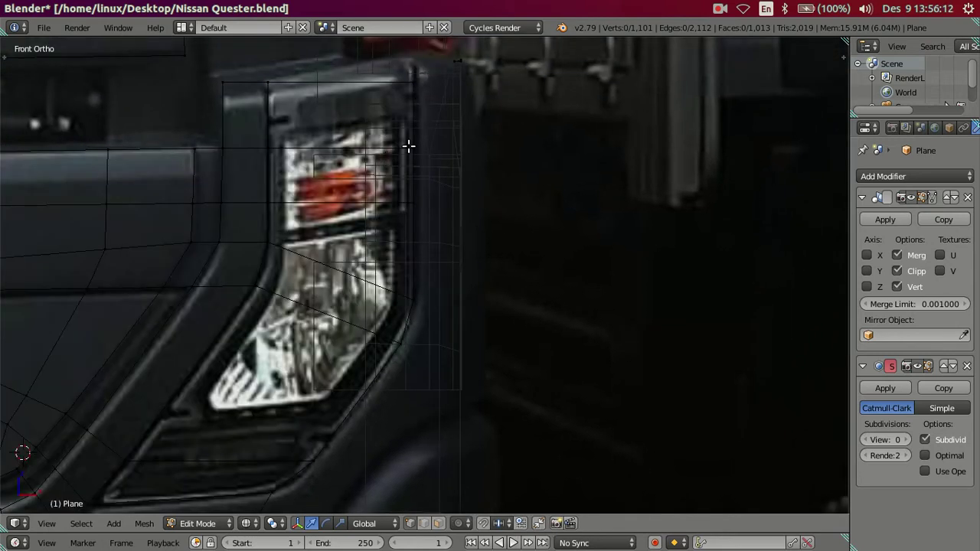
pyautogui.hotkey('shift', 'z')
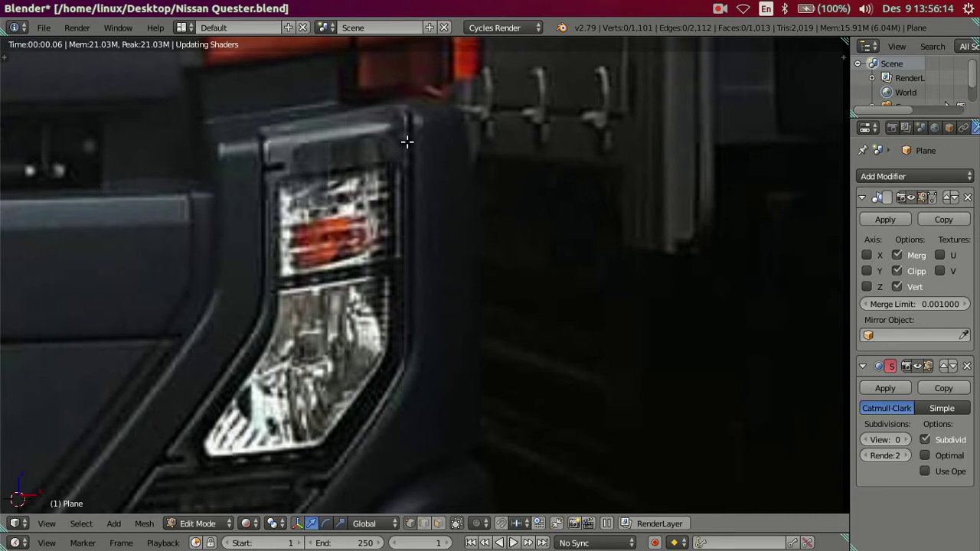
pyautogui.hotkey('shift', 'z')
# - Lower the headlight surround's top edge slightly to match the photo
pyautogui.rightClick(411, 177)
pyautogui.rightClick(406, 131)
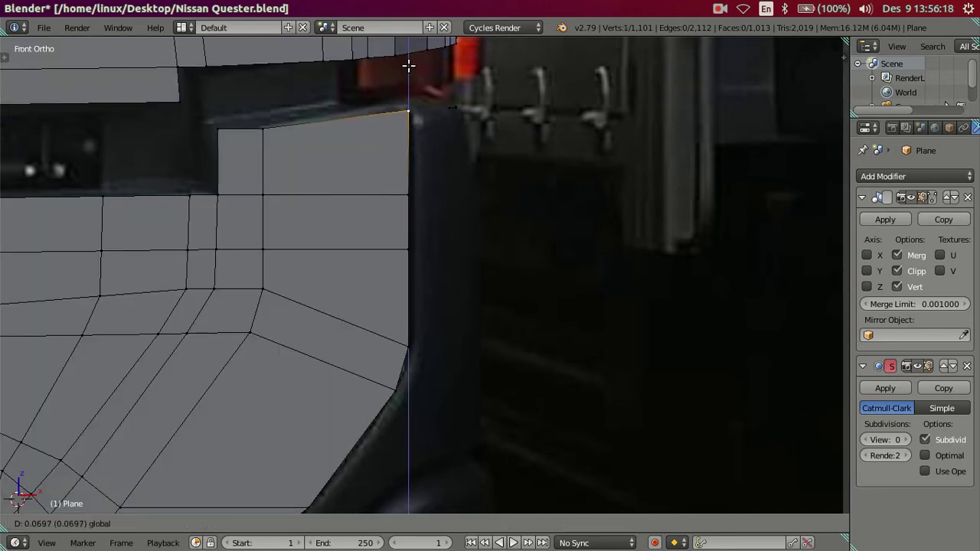
pyautogui.rightClick(409, 66)
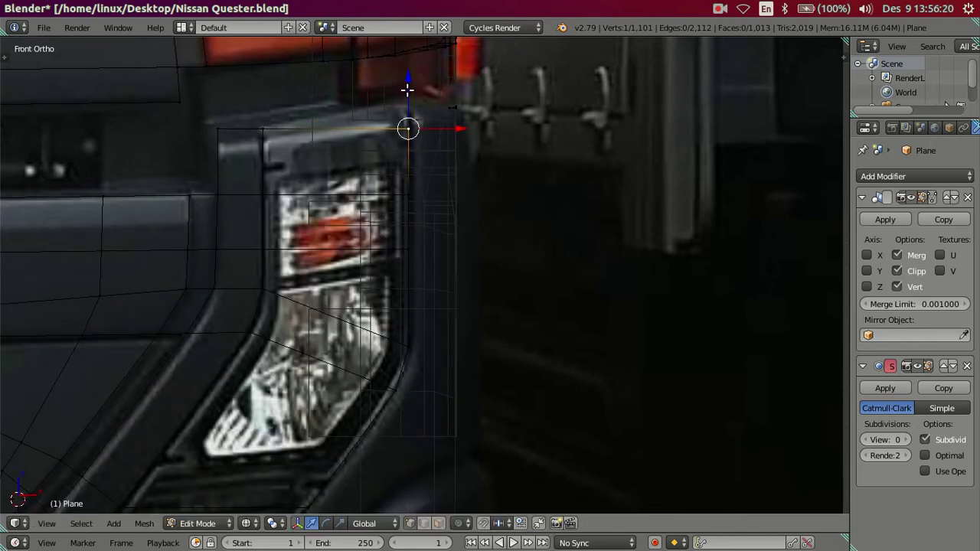
pyautogui.rightClick(216, 122)
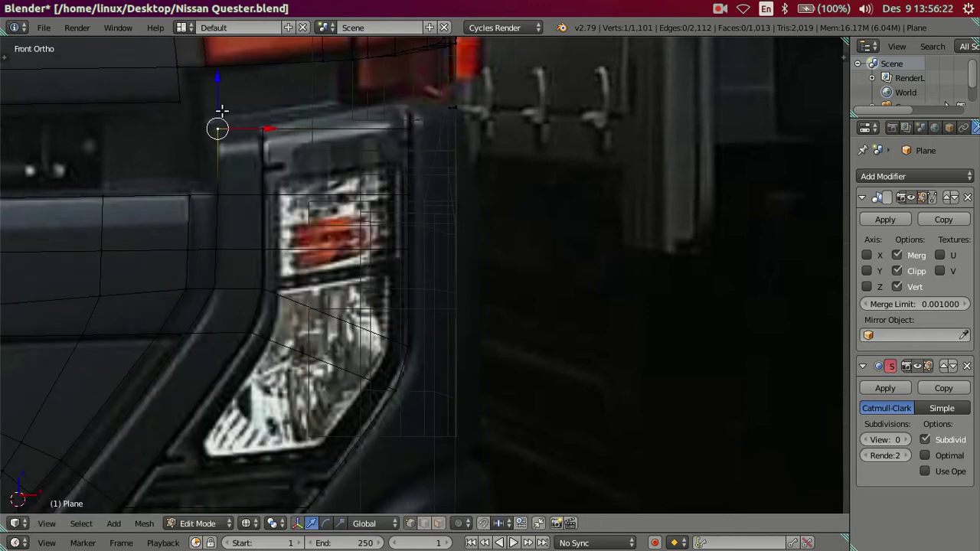
pyautogui.scroll(1, 259, 111)
pyautogui.scroll(2, 229, 150)
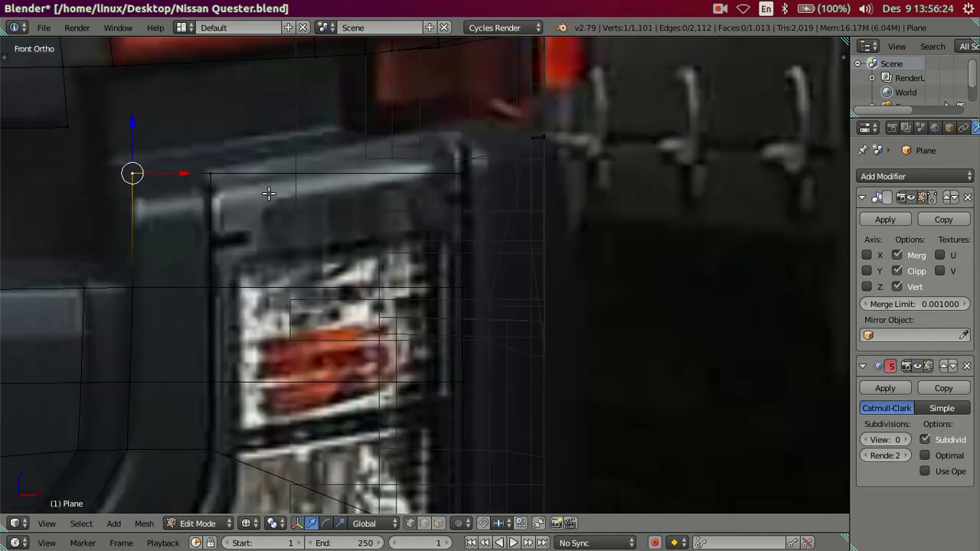
pyautogui.keyDown('shift'); pyautogui.rightClick(215, 175); pyautogui.keyUp('shift')
pyautogui.press('g')
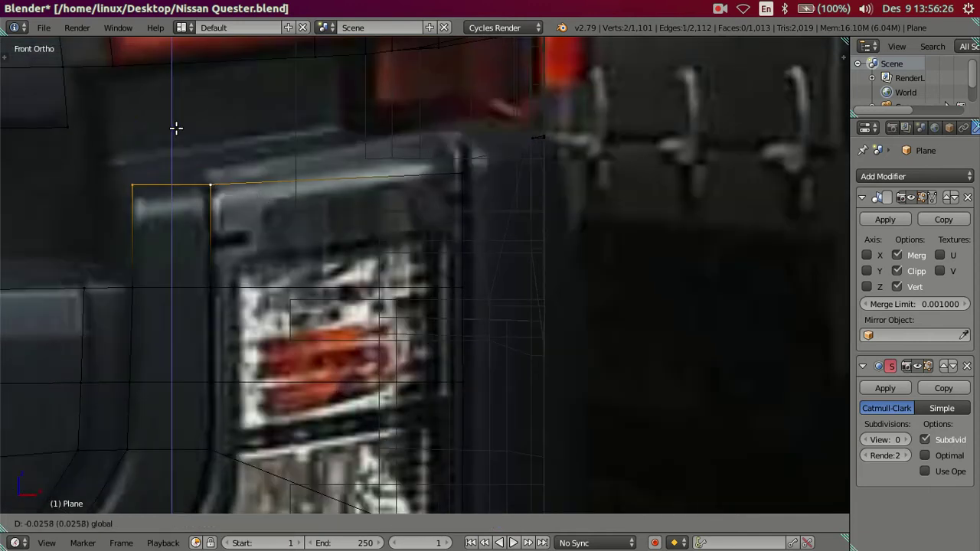
pyautogui.click(178, 126)
# - Raise the top edge's right-end vertex vertically to the photo's edge
pyautogui.rightClick(138, 167)
pyautogui.press('g')
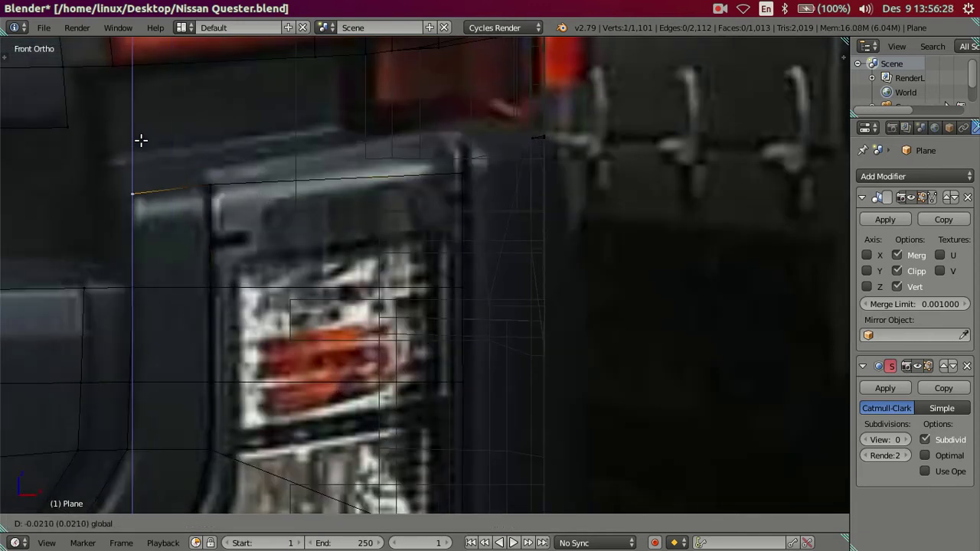
pyautogui.press('Escape')
pyautogui.rightClick(452, 163)
pyautogui.press('g')
pyautogui.press('z')
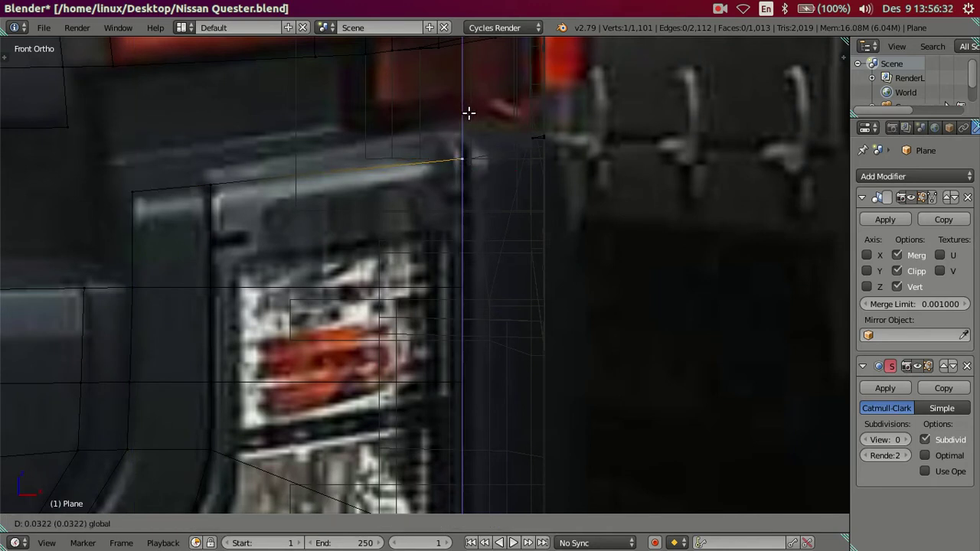
pyautogui.click(468, 110)
pyautogui.press('a')
# - Fit the surround's lower right vertex onto the headlight's curved edge
pyautogui.scroll(-2, 468, 279)
pyautogui.scroll(-1, 452, 284)
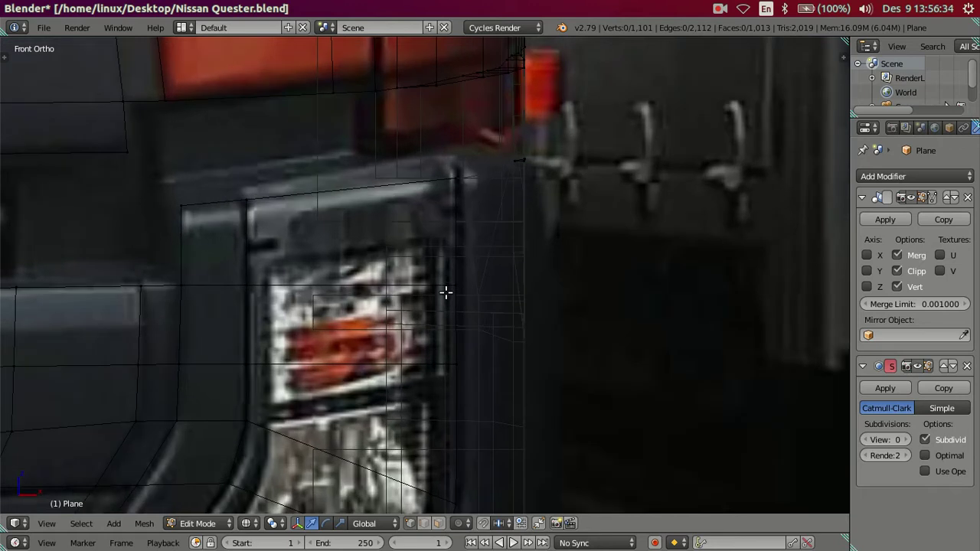
pyautogui.scroll(-1, 429, 314)
pyautogui.keyDown('shift'); pyautogui.moveTo(441, 317); pyautogui.dragTo(429, 241, button='middle'); pyautogui.keyUp('shift')
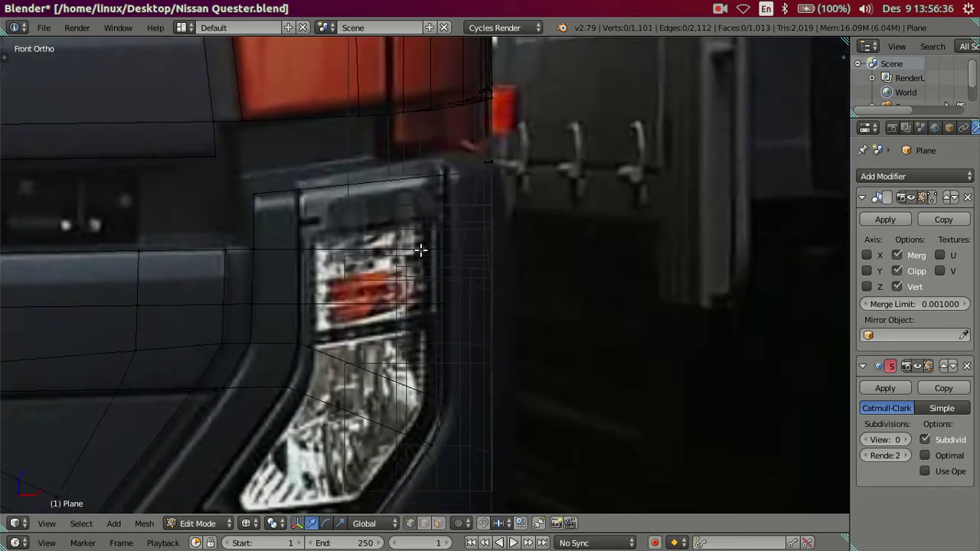
pyautogui.press('z')
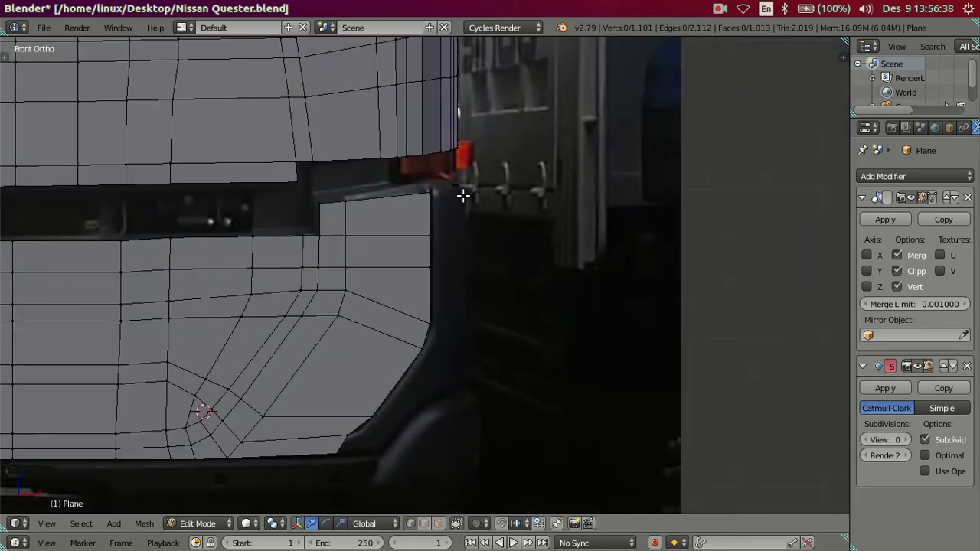
pyautogui.press('z')
pyautogui.keyDown('shift'); pyautogui.moveTo(459, 361); pyautogui.dragTo(464, 312, button='middle'); pyautogui.keyUp('shift')
pyautogui.rightClick(425, 345)
pyautogui.scroll(2, 441, 374)
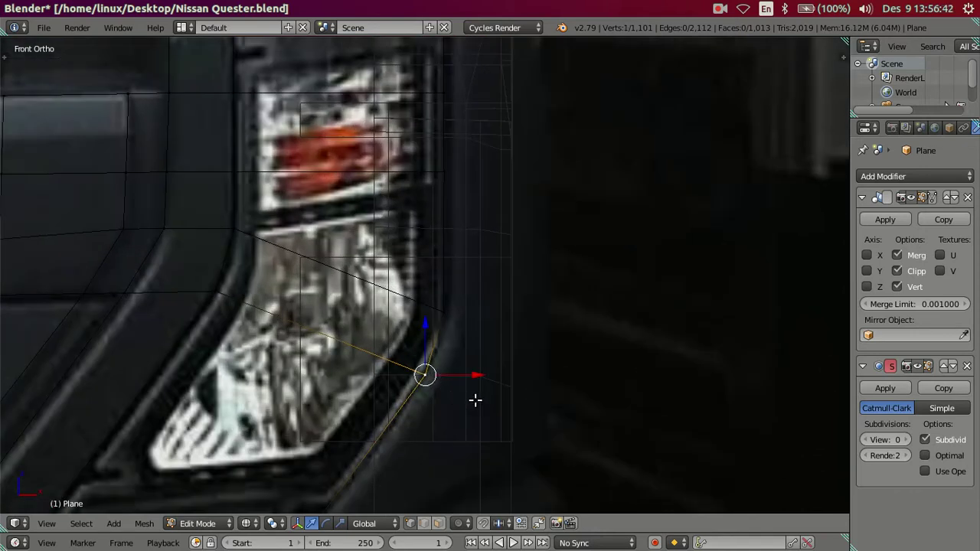
pyautogui.press('g')
pyautogui.click(464, 414)
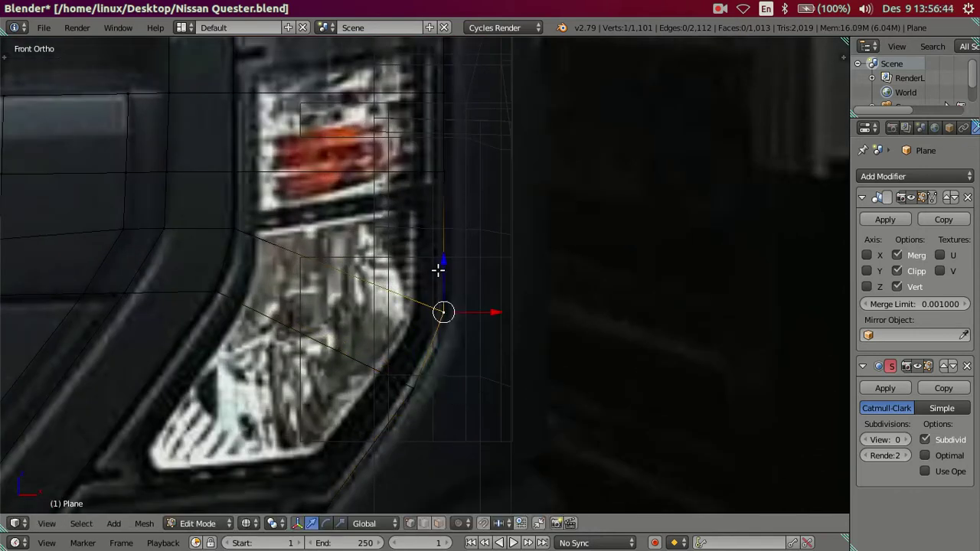
pyautogui.press('g')
pyautogui.click(443, 280)
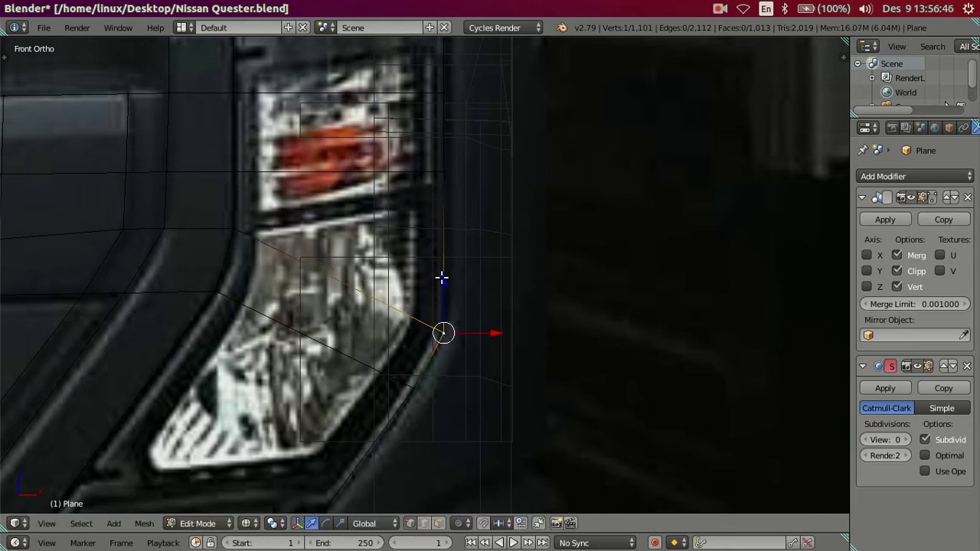
pyautogui.press('a')
# - Shift the bumper corner vertex horizontally onto the photo and check the outline in solid view
pyautogui.press('z')
pyautogui.press('z')
pyautogui.scroll(-2, 426, 375)
pyautogui.scroll(-2, 451, 306)
pyautogui.rightClick(346, 363)
pyautogui.press('a')
pyautogui.press('z')
pyautogui.rightClick(293, 410)
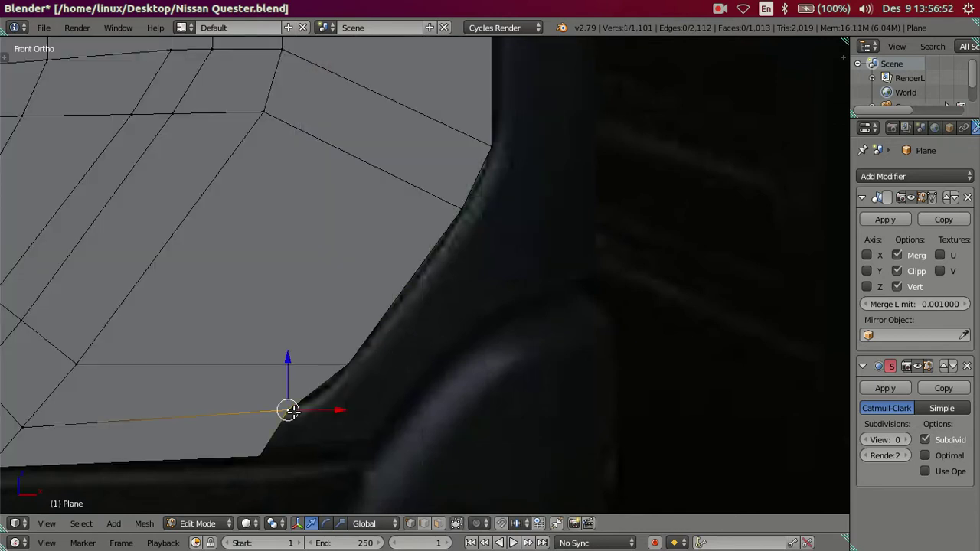
pyautogui.press('g')
pyautogui.press('x')
pyautogui.click(337, 410)
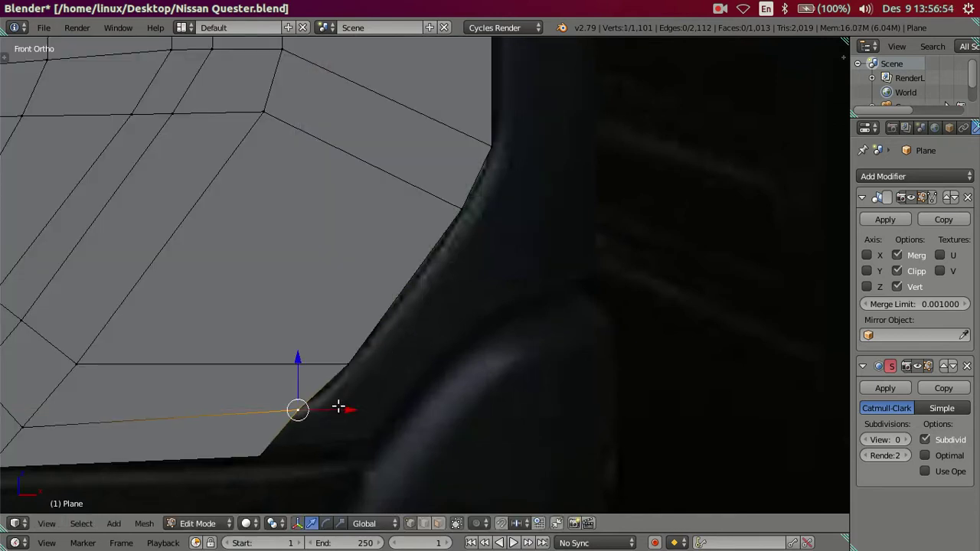
pyautogui.press('z')
pyautogui.press('a')
pyautogui.scroll(-3, 301, 417)
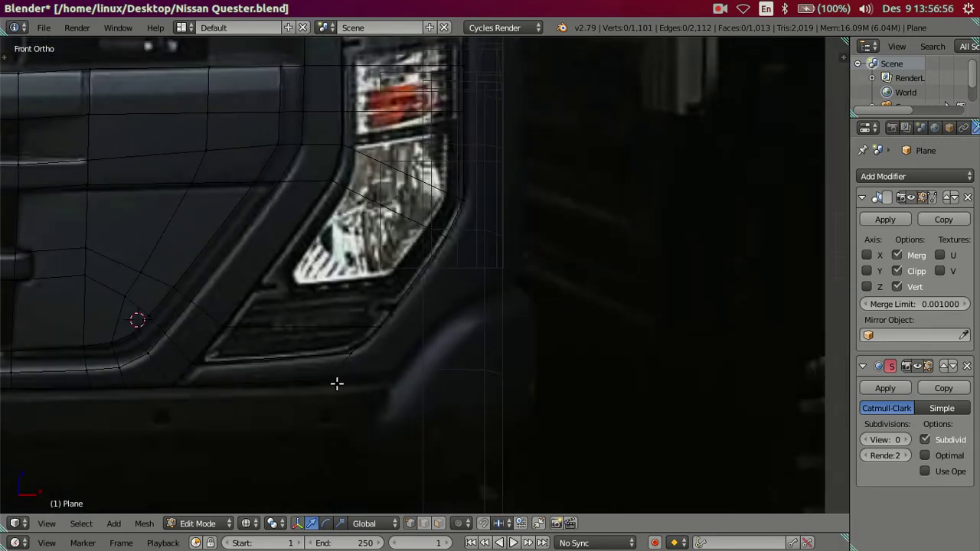
pyautogui.press('z')
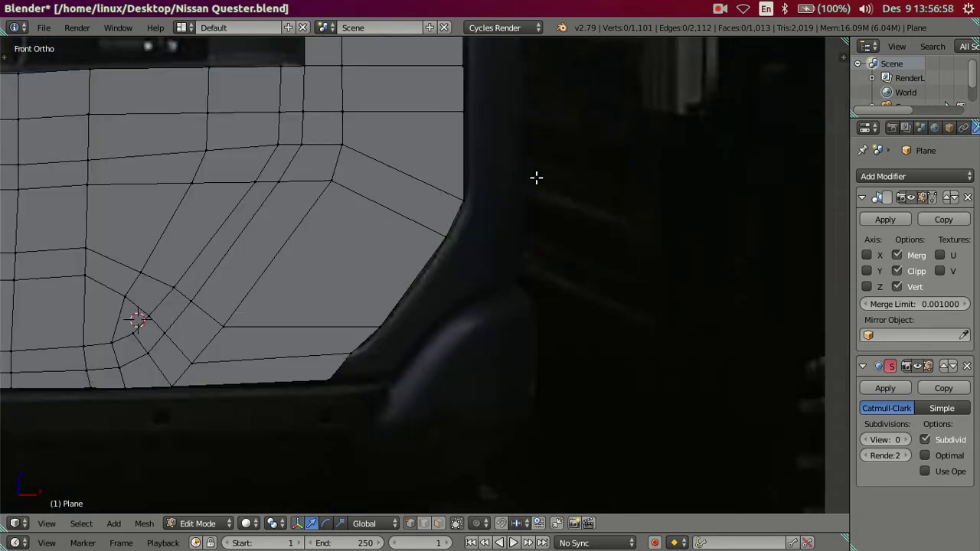
pyautogui.keyDown('shift'); pyautogui.moveTo(536, 177); pyautogui.dragTo(473, 305, button='middle'); pyautogui.keyUp('shift')
# - Extrude the outer edge loop beside the headlight and slide the new column outward along X
pyautogui.keyDown('alt'); pyautogui.rightClick(414, 294); pyautogui.keyUp('alt')
pyautogui.press('z')
pyautogui.scroll(-2, 444, 306)
pyautogui.scroll(1, 446, 307)
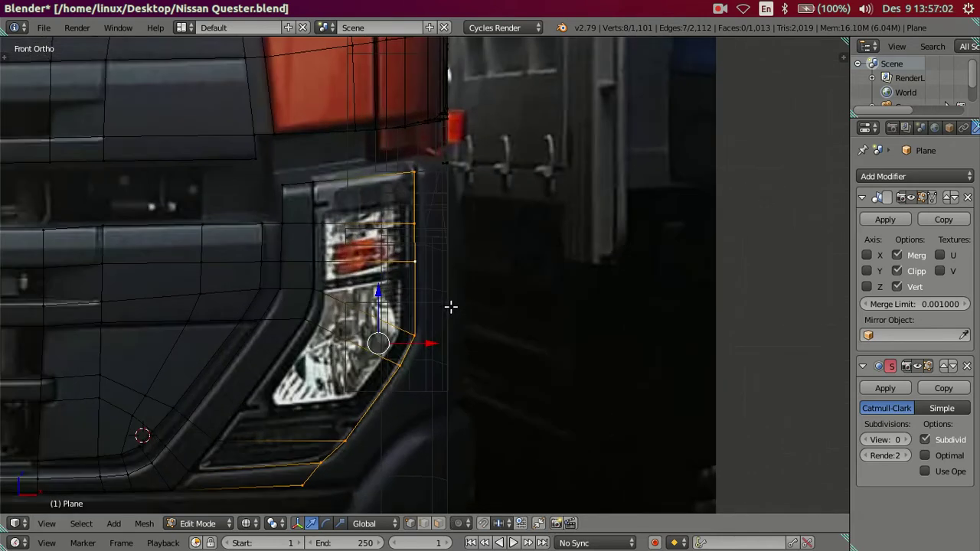
pyautogui.press('e')
pyautogui.click(448, 312)
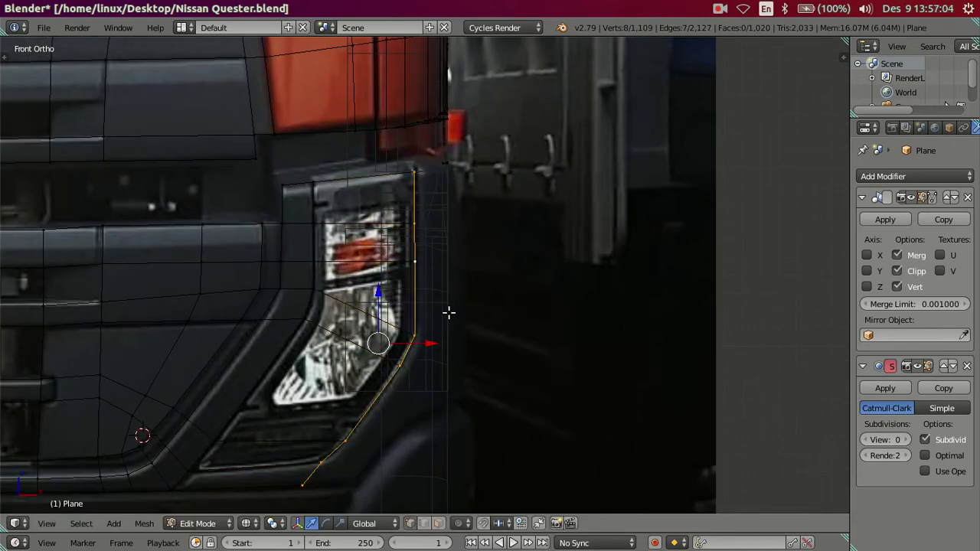
pyautogui.click(432, 335)
pyautogui.press('g')
pyautogui.press('x')
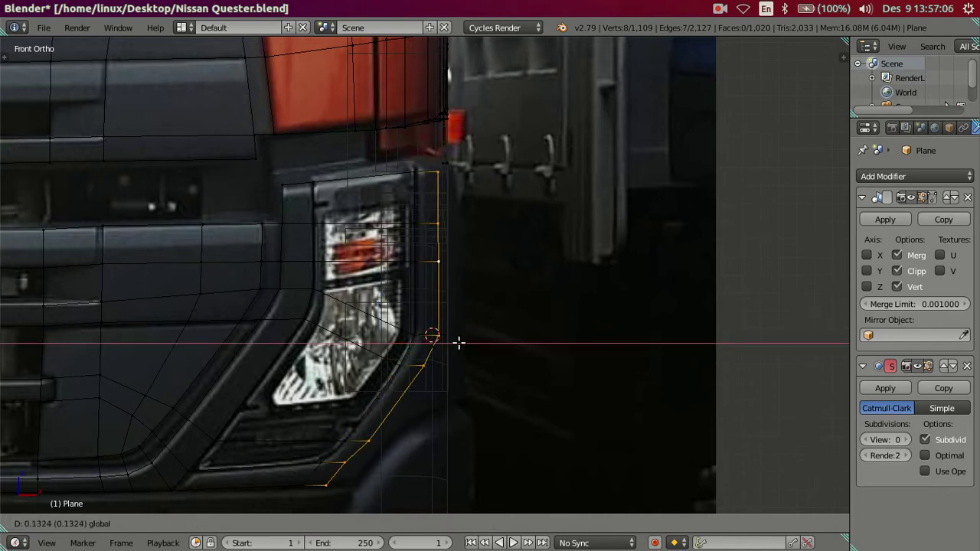
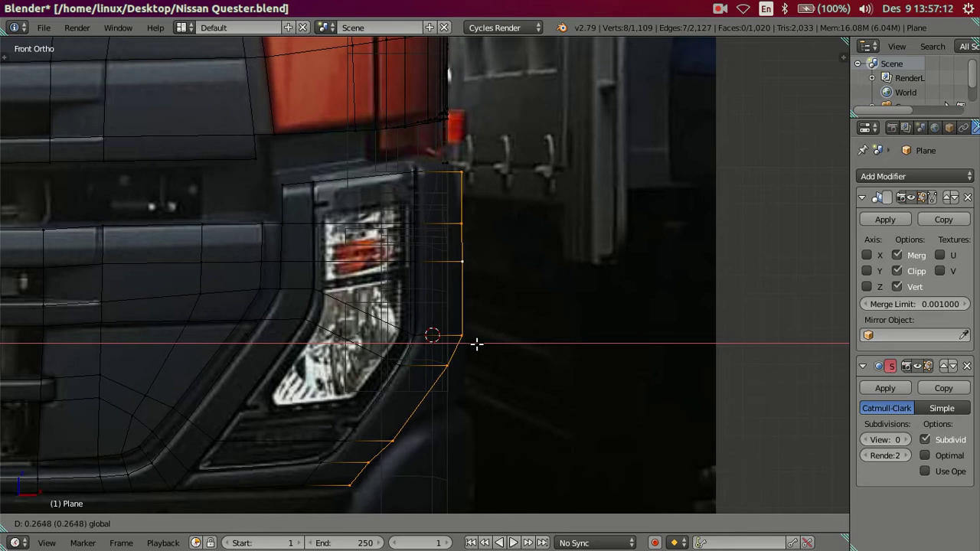
# - Finish shifting the edge loop sideways along X and zoom in on the lower corner
pyautogui.click(476, 344)
pyautogui.scroll(1, 444, 398)
pyautogui.scroll(1, 459, 344)
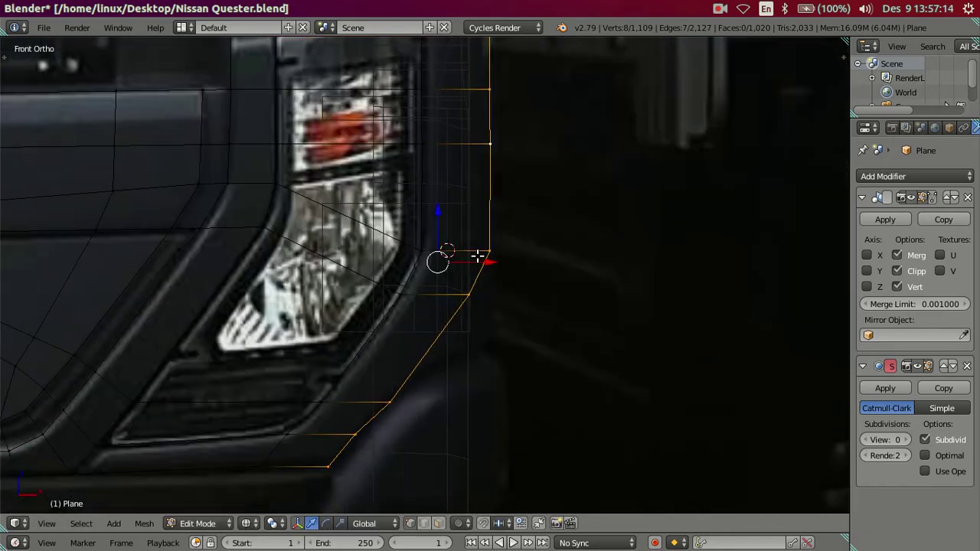
pyautogui.scroll(1, 477, 264)
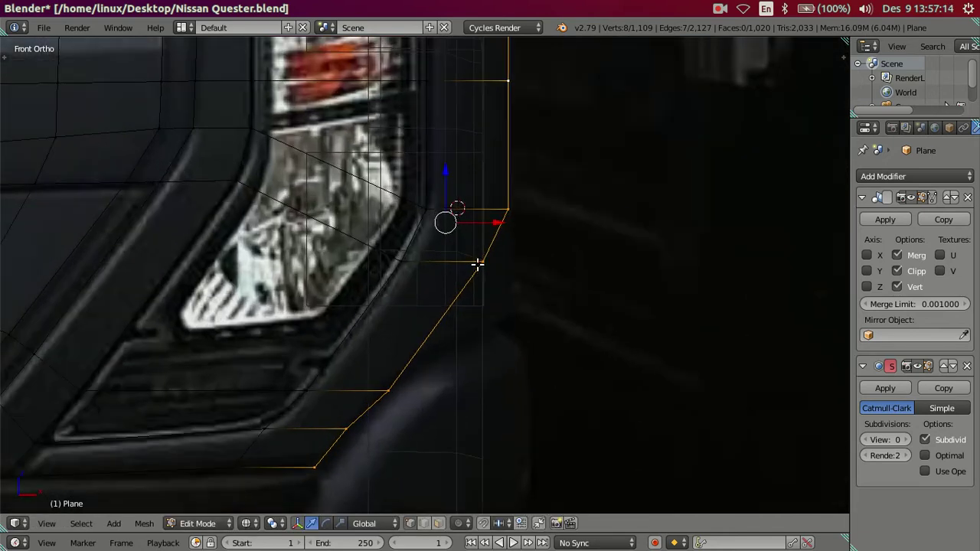
# - Nudge the first corner vertex slightly outward along X
pyautogui.click(381, 396)
pyautogui.press('g')
pyautogui.press('x')
pyautogui.click(351, 444)
pyautogui.press('z')
# - Move the next bottom-edge vertex horizontally and vertically onto the bumper outline
pyautogui.press('z')
pyautogui.press('z')
pyautogui.click(316, 467)
pyautogui.press('z')
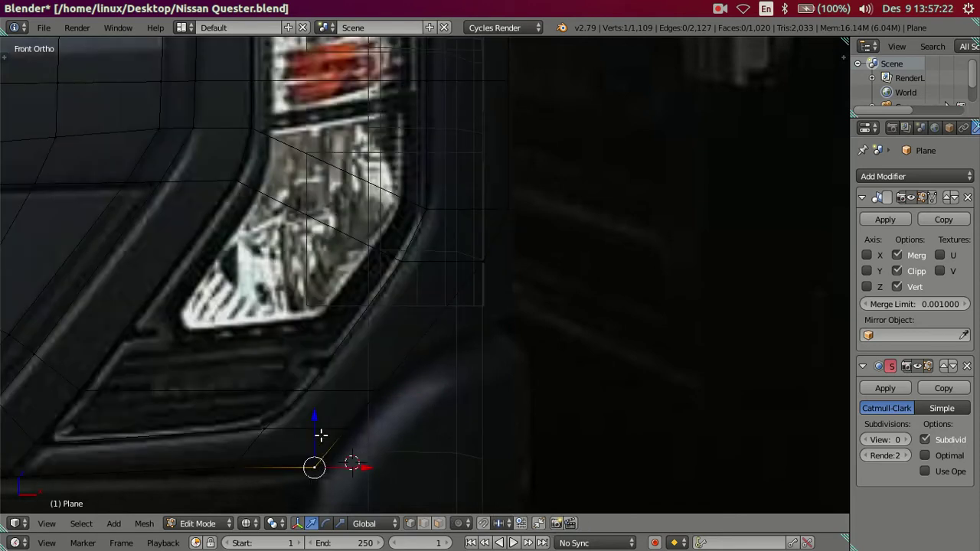
pyautogui.press('g')
pyautogui.press('x')
pyautogui.click(351, 463)
pyautogui.press('g')
# - Lower the two side-edge vertices vertically to follow the headlight outline
pyautogui.press('z')
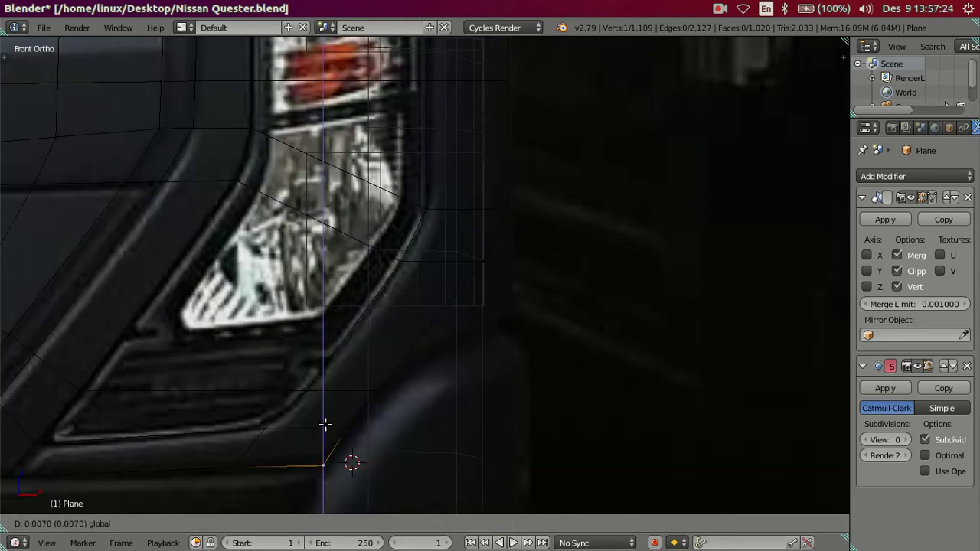
pyautogui.click(327, 425)
pyautogui.rightClick(346, 424)
pyautogui.press('z')
pyautogui.rightClick(483, 264)
pyautogui.keyDown('shift'); pyautogui.rightClick(506, 210); pyautogui.keyUp('shift')
pyautogui.press('z')
pyautogui.press('g')
pyautogui.press('z')
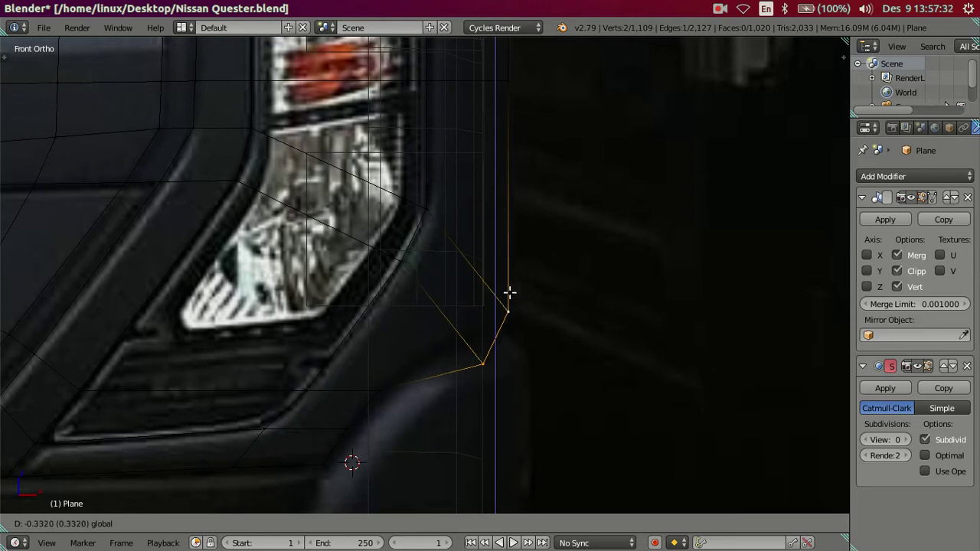
pyautogui.click(511, 294)
# - Place the bumper corner vertex onto the bumper outline in the reference
pyautogui.rightClick(477, 378)
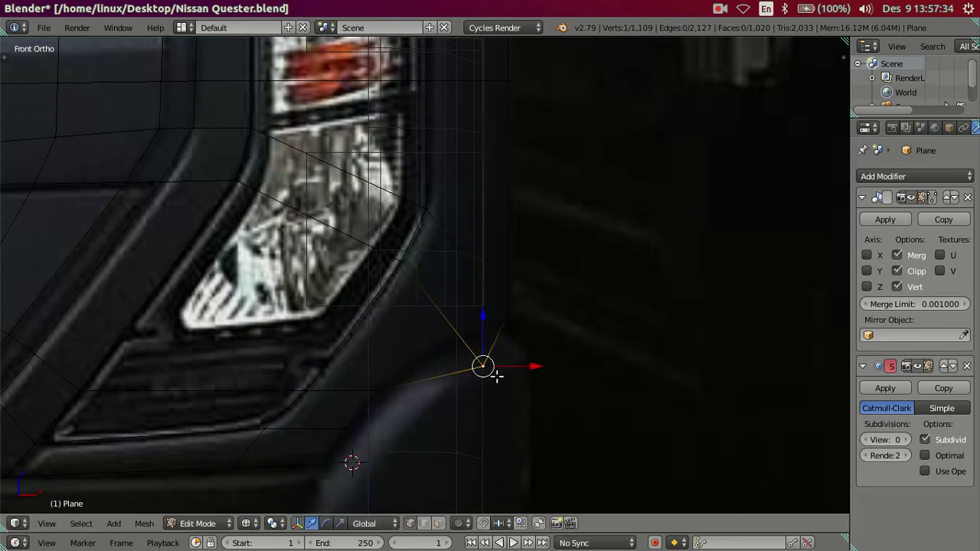
pyautogui.press('g')
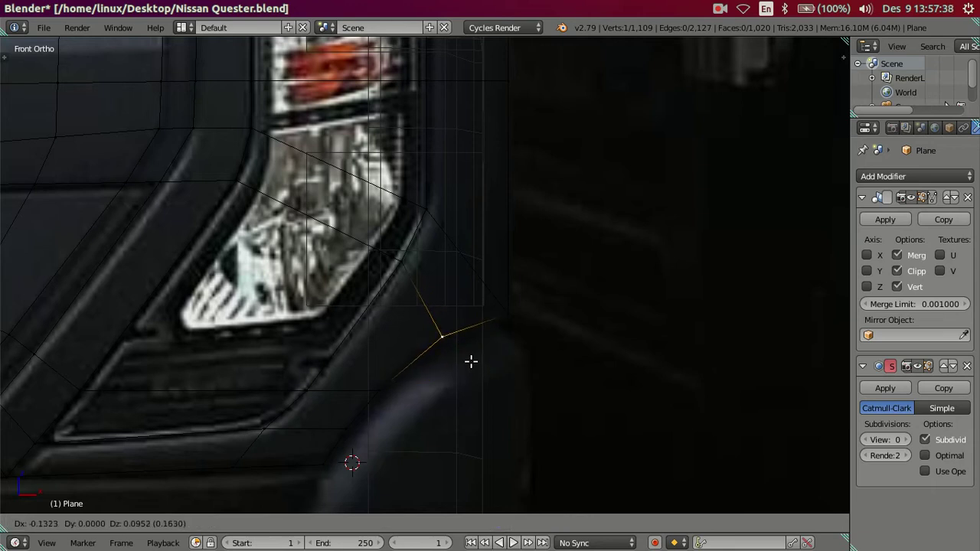
pyautogui.click(470, 360)
pyautogui.rightClick(499, 306)
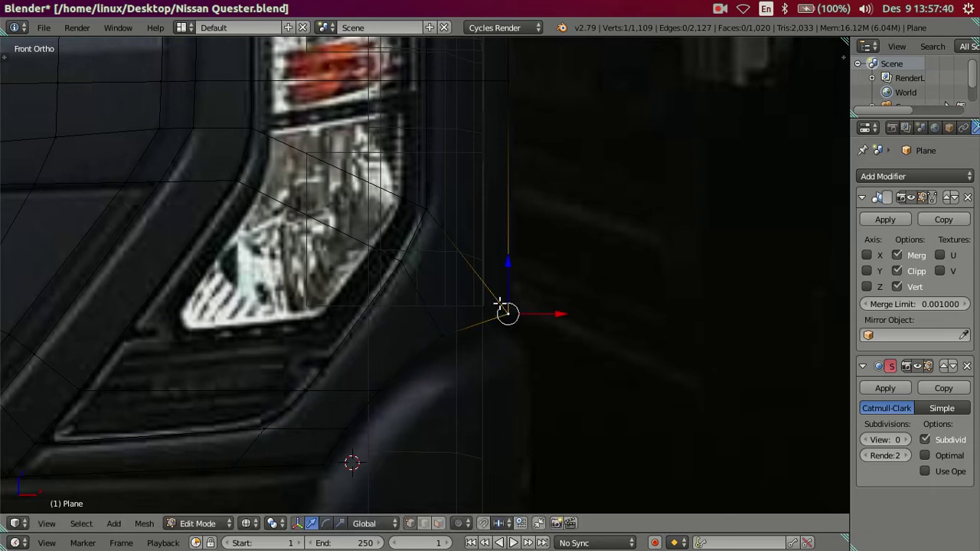
# - Compare the reshaped corner against the front reference in solid and see-through views
pyautogui.press('a')
pyautogui.press('z')
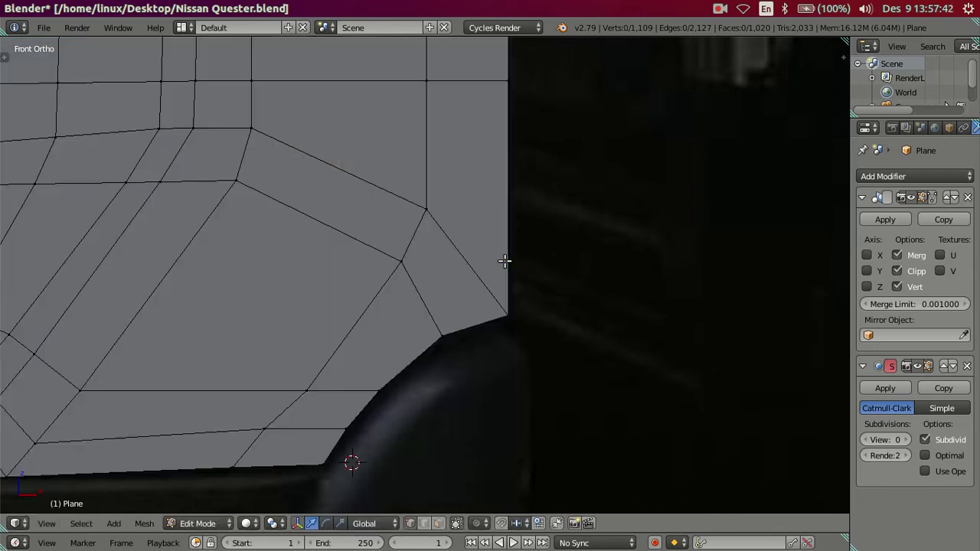
pyautogui.scroll(-2, 459, 298)
pyautogui.scroll(-1, 455, 304)
pyautogui.press('z')
pyautogui.scroll(2, 477, 291)
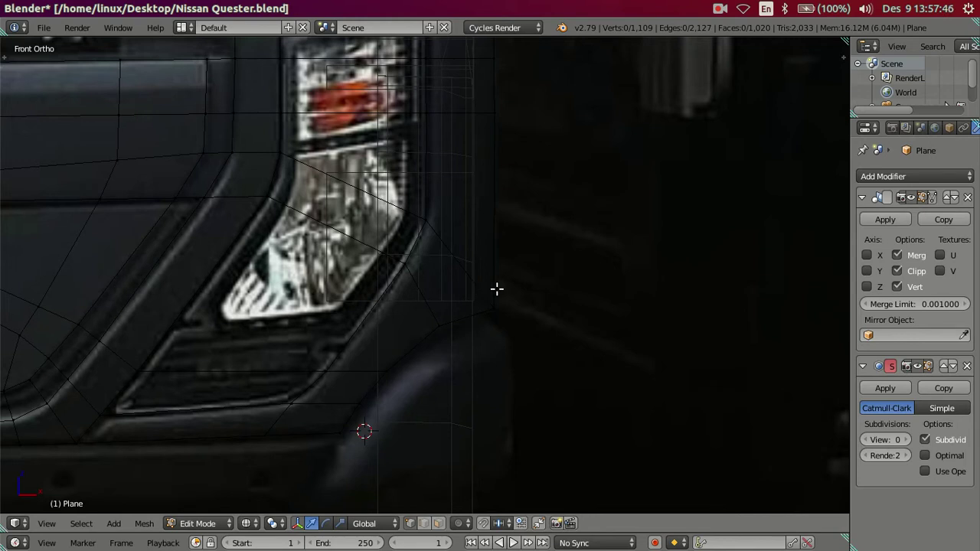
pyautogui.press('z')
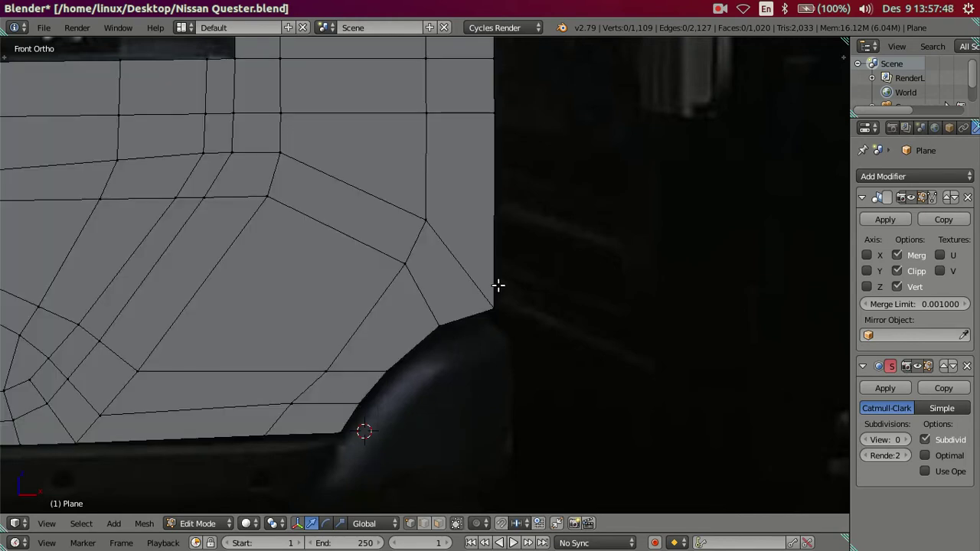
pyautogui.scroll(-3, 499, 274)
pyautogui.press('z')
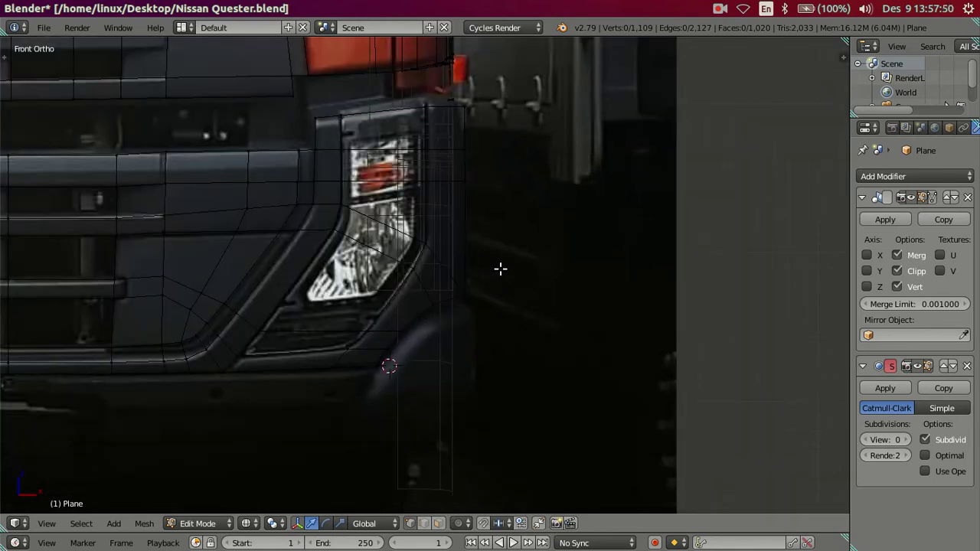
pyautogui.scroll(1, 496, 261)
pyautogui.press('z')
pyautogui.press('KP_3')
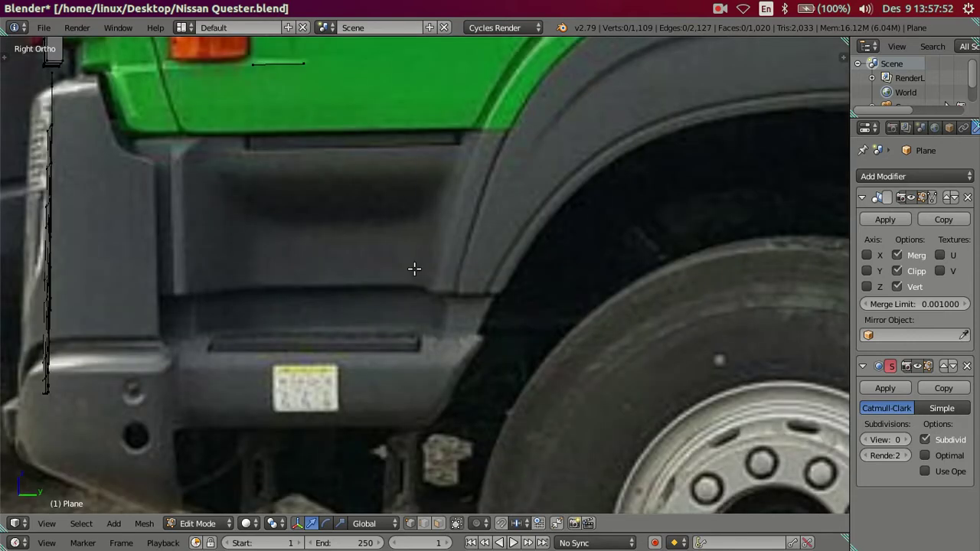
pyautogui.press('z')
pyautogui.press('z')
pyautogui.press('ctrl+KP_3')
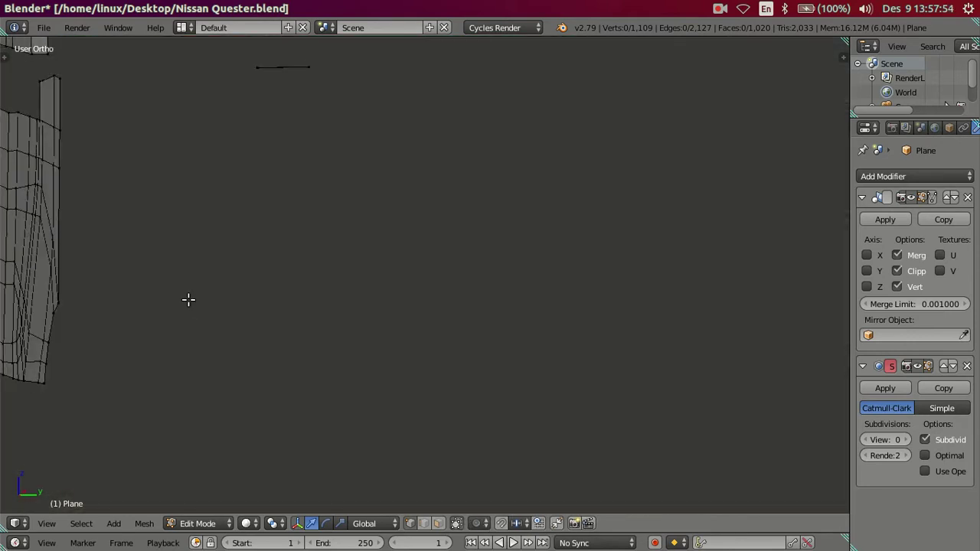
pyautogui.press('KP_3')
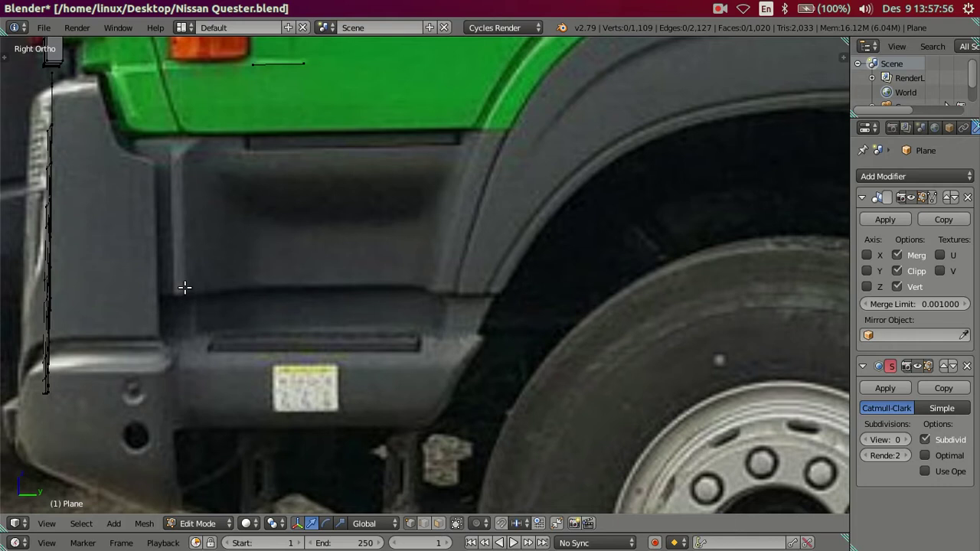
pyautogui.press('z')
pyautogui.moveTo(125, 271)
pyautogui.mouseDown(button='middle')
pyautogui.moveTo(173, 317)
pyautogui.moveTo(154, 305)
pyautogui.mouseUp(button='middle')
pyautogui.keyDown('alt'); pyautogui.rightClick(166, 324); pyautogui.keyUp('alt')
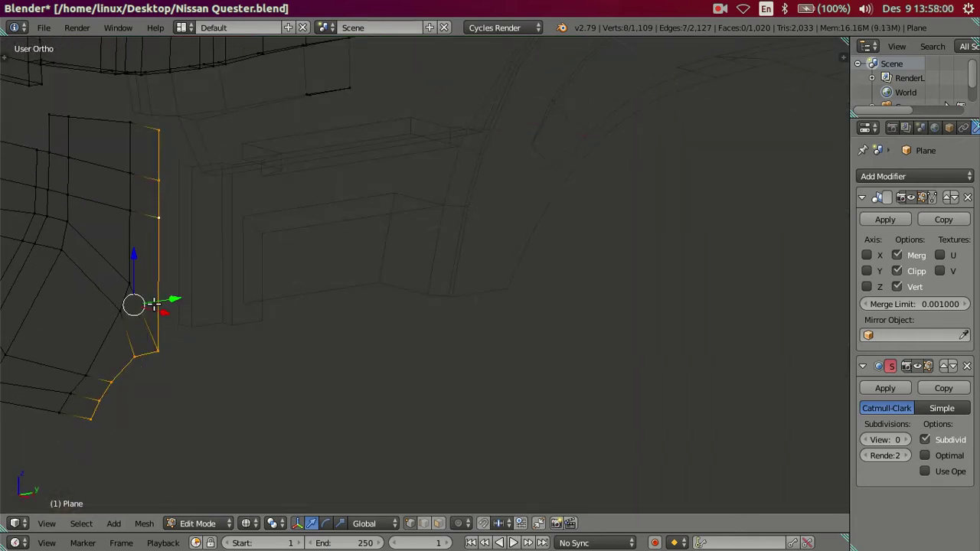
pyautogui.press('KP_3')
pyautogui.moveTo(102, 257); pyautogui.dragTo(114, 256)
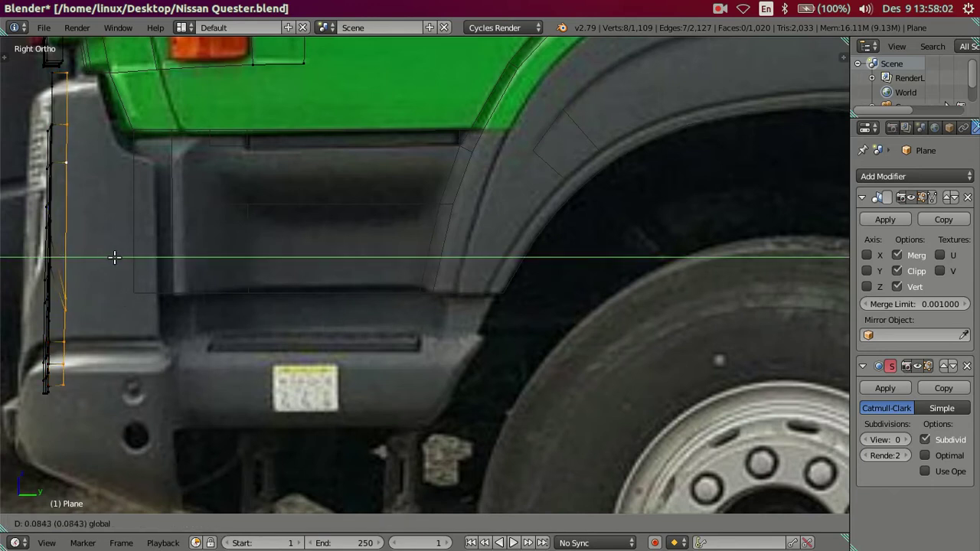
pyautogui.click(114, 256)
pyautogui.moveTo(114, 256)
pyautogui.mouseDown(button='middle')
pyautogui.moveTo(134, 278)
pyautogui.moveTo(134, 312)
pyautogui.moveTo(120, 309)
pyautogui.moveTo(130, 287)
pyautogui.moveTo(123, 264)
pyautogui.mouseUp(button='middle')
pyautogui.moveTo(123, 265); pyautogui.dragTo(114, 260)
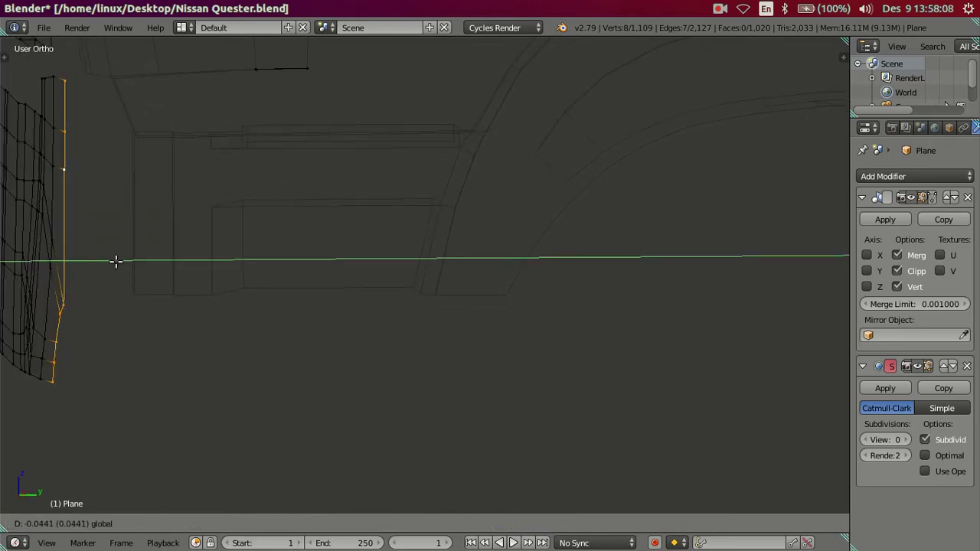
pyautogui.press('KP_3')
pyautogui.keyDown('shift'); pyautogui.moveTo(134, 269); pyautogui.dragTo(174, 269, button='middle'); pyautogui.keyUp('shift')
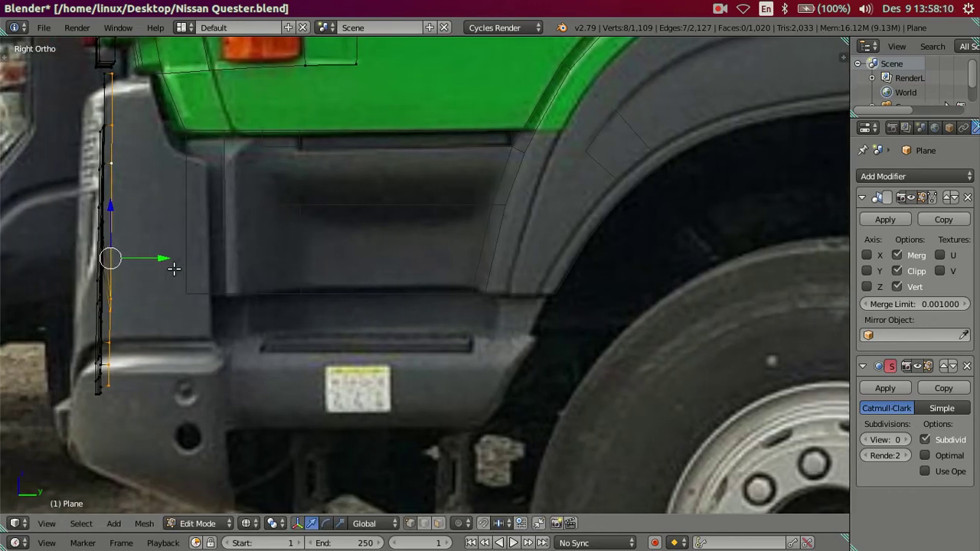
pyautogui.moveTo(175, 269); pyautogui.dragTo(170, 269)
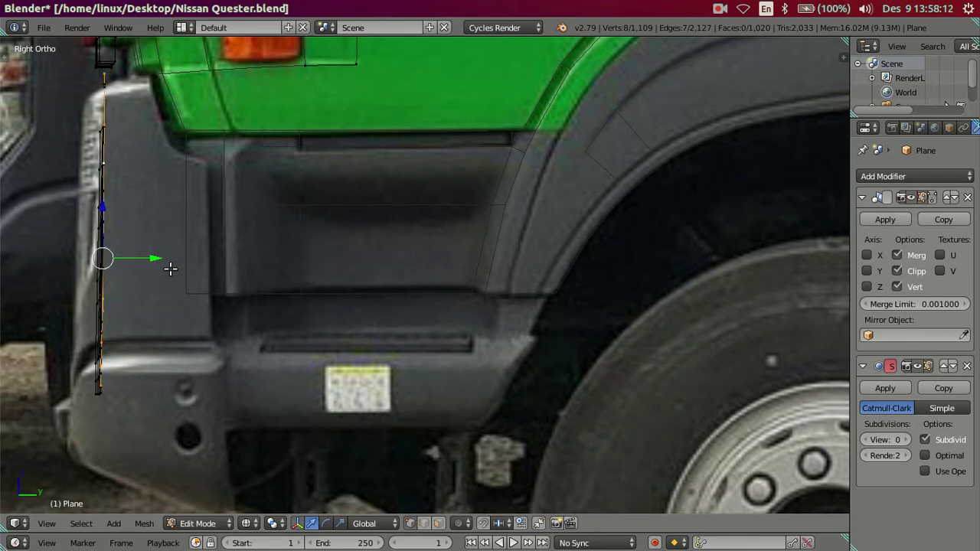
pyautogui.moveTo(152, 268)
pyautogui.mouseDown(button='middle')
pyautogui.moveTo(210, 284)
pyautogui.moveTo(198, 328)
pyautogui.mouseUp(button='middle')
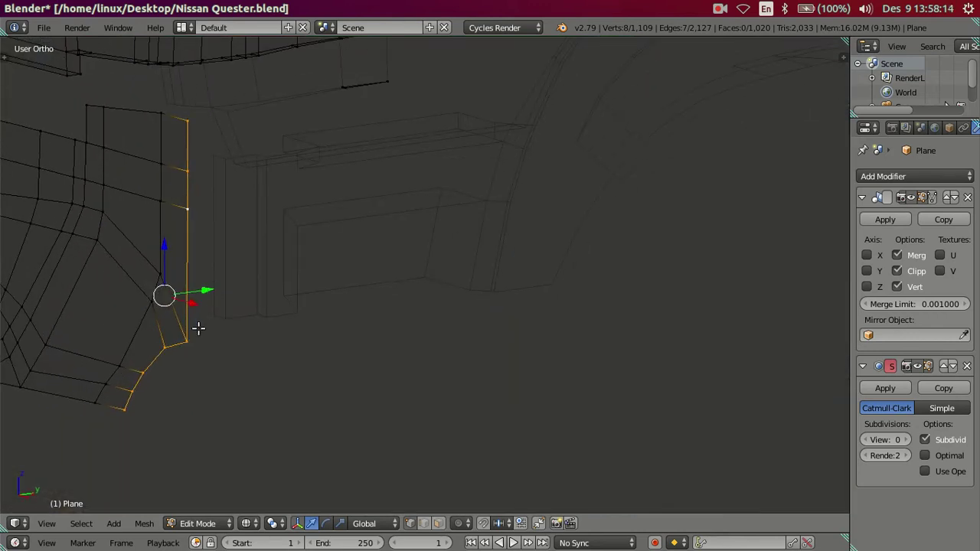
pyautogui.click(169, 347)
pyautogui.keyDown('shift'); pyautogui.click(185, 343); pyautogui.keyUp('shift')
pyautogui.keyDown('ctrl'); pyautogui.click(197, 136); pyautogui.keyUp('ctrl')
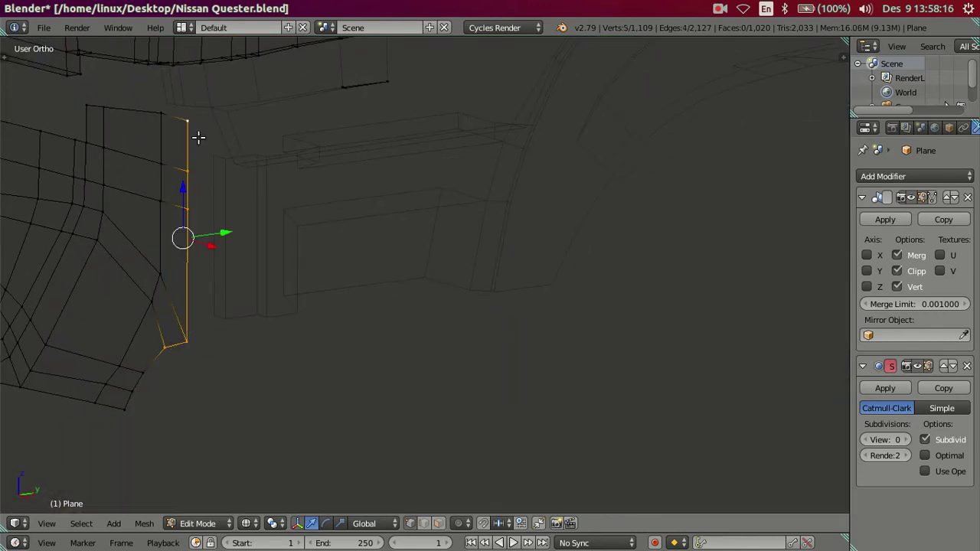
pyautogui.press('KP_3')
pyautogui.press('g')
pyautogui.press('y')
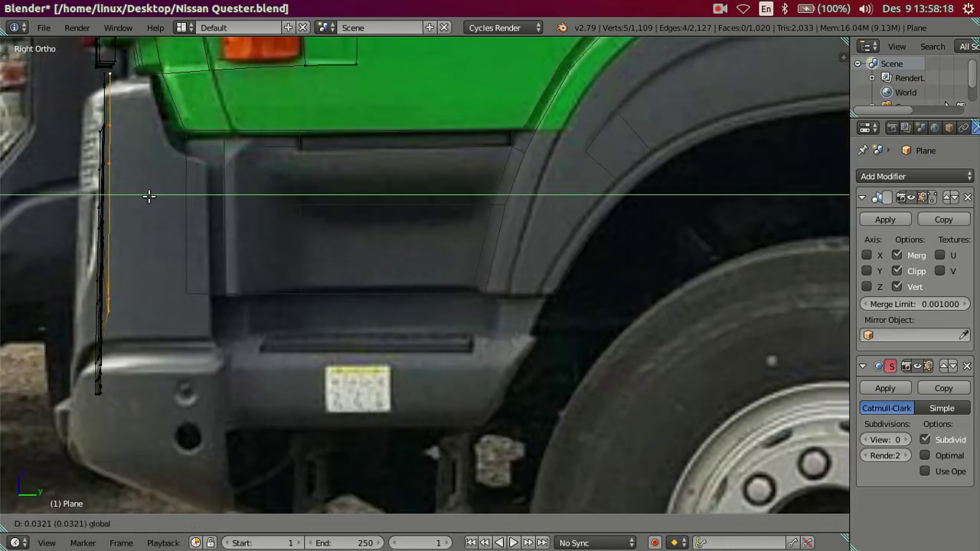
pyautogui.press('Escape')
pyautogui.moveTo(146, 196); pyautogui.dragTo(138, 327, button='middle')
pyautogui.keyDown('shift'); pyautogui.click(138, 325); pyautogui.keyUp('shift')
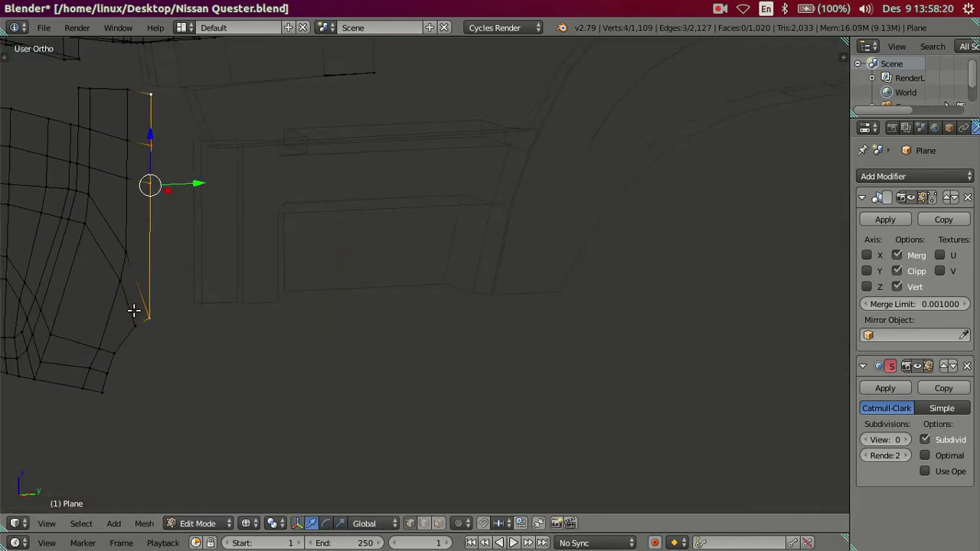
pyautogui.press('KP_3')
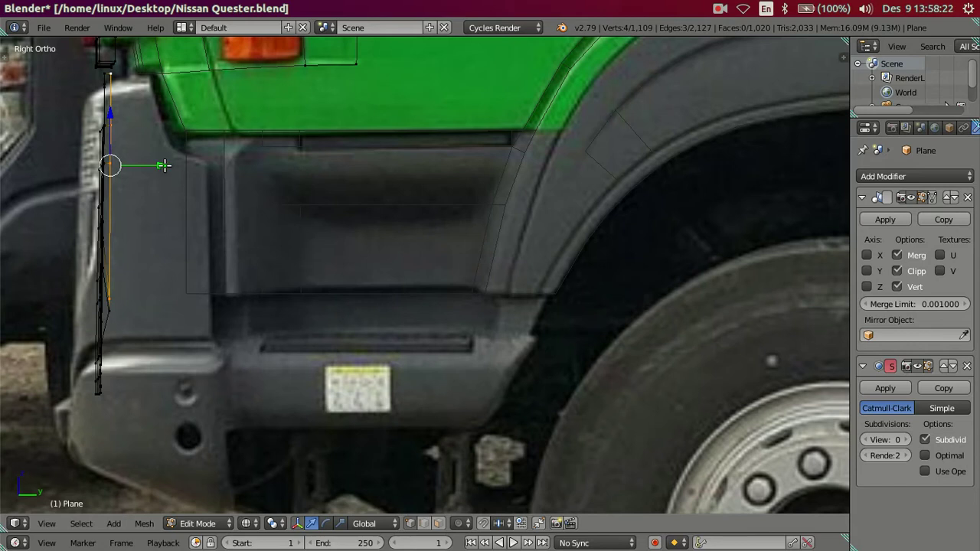
pyautogui.press('g')
pyautogui.press('y')
pyautogui.click(175, 166)
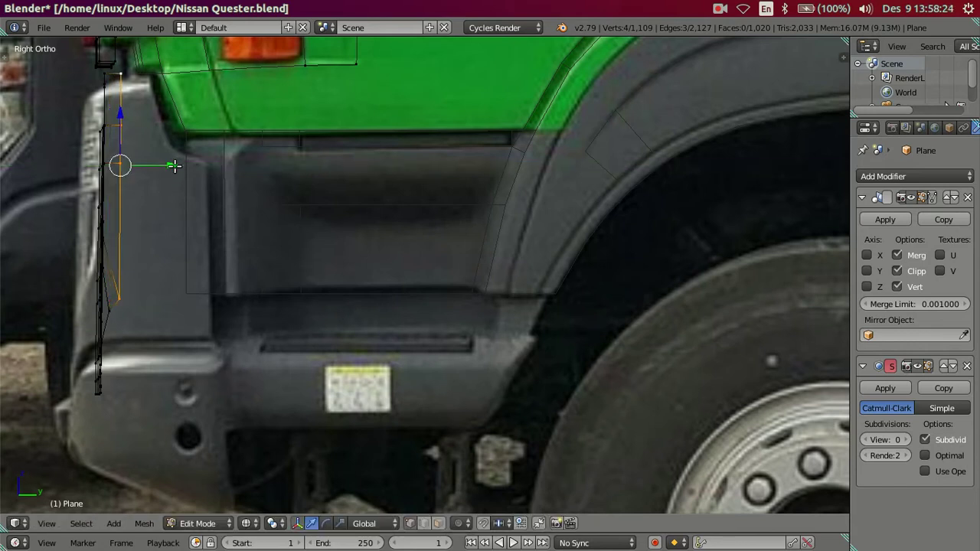
pyautogui.scroll(-2, 163, 223)
pyautogui.press('a')
pyautogui.keyDown('shift'); pyautogui.moveTo(183, 262); pyautogui.dragTo(250, 263, button='middle'); pyautogui.keyUp('shift')
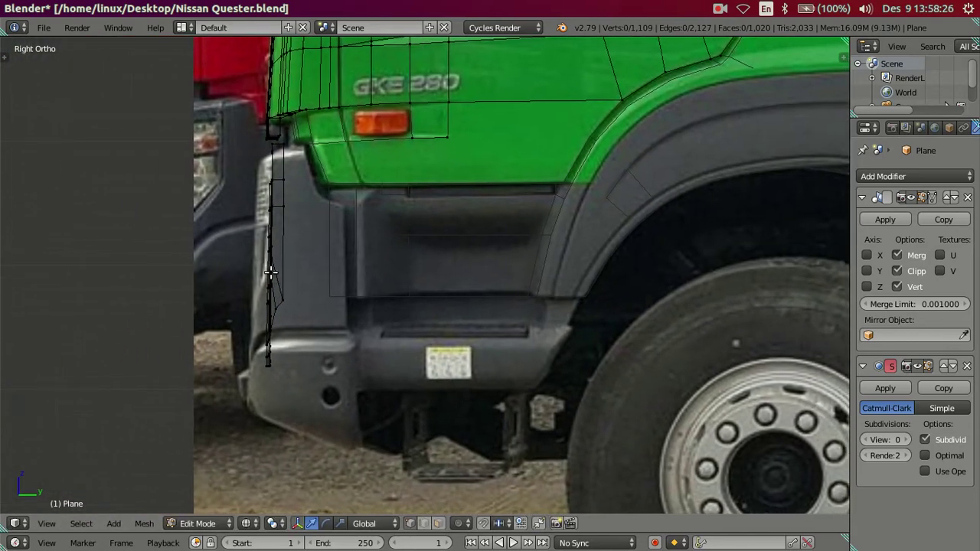
pyautogui.scroll(2, 265, 252)
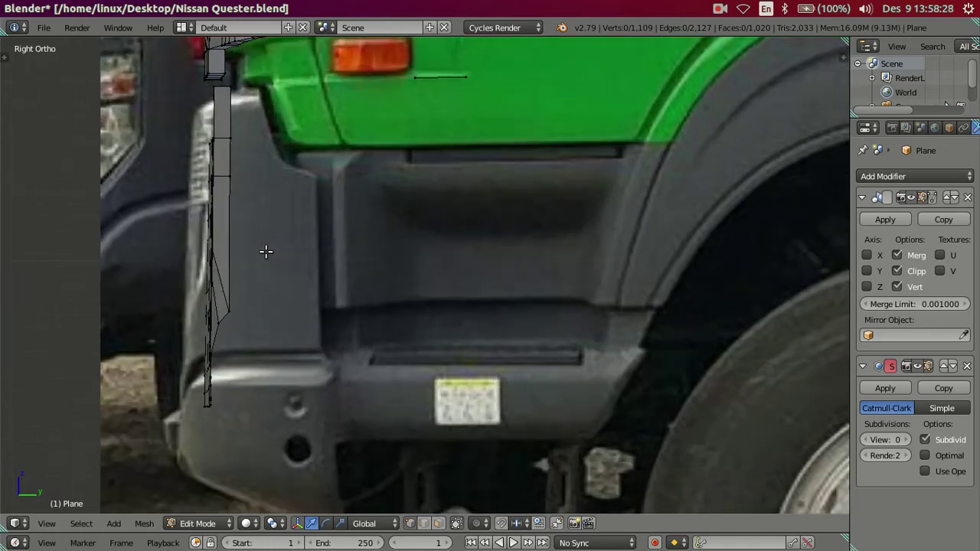
pyautogui.moveTo(242, 197)
pyautogui.mouseDown(button='middle')
pyautogui.moveTo(297, 291)
pyautogui.moveTo(300, 265)
pyautogui.mouseUp(button='middle')
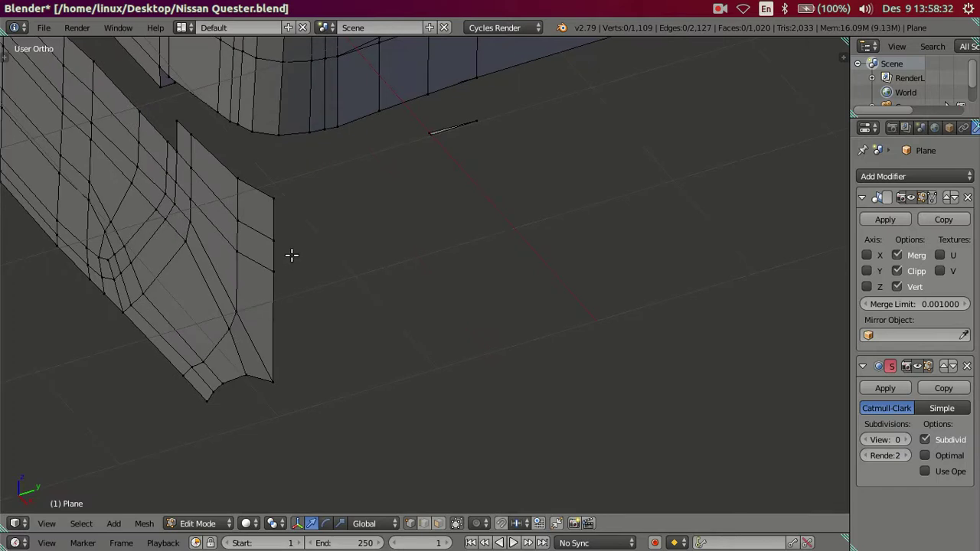
pyautogui.press('KP_3')
pyautogui.moveTo(245, 218); pyautogui.dragTo(268, 235, button='middle')
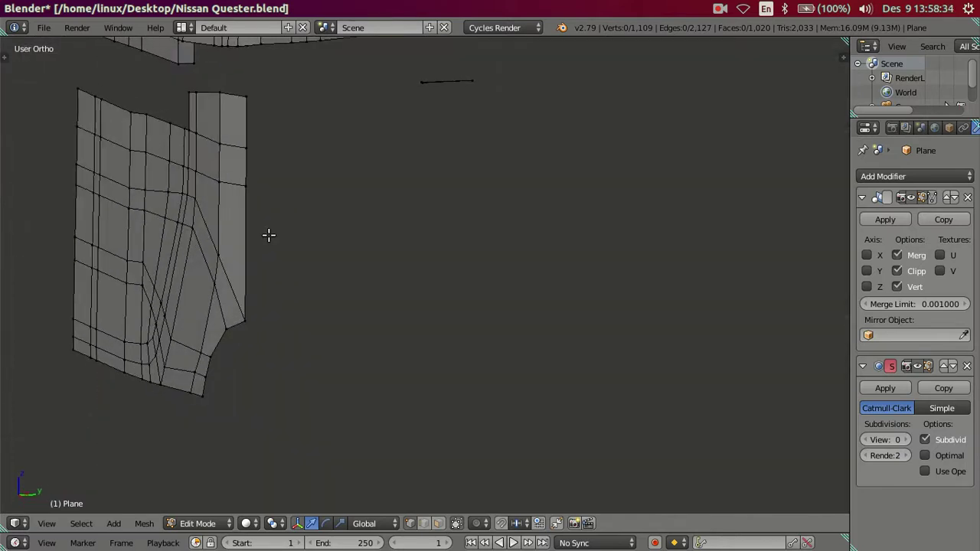
pyautogui.press('KP_3')
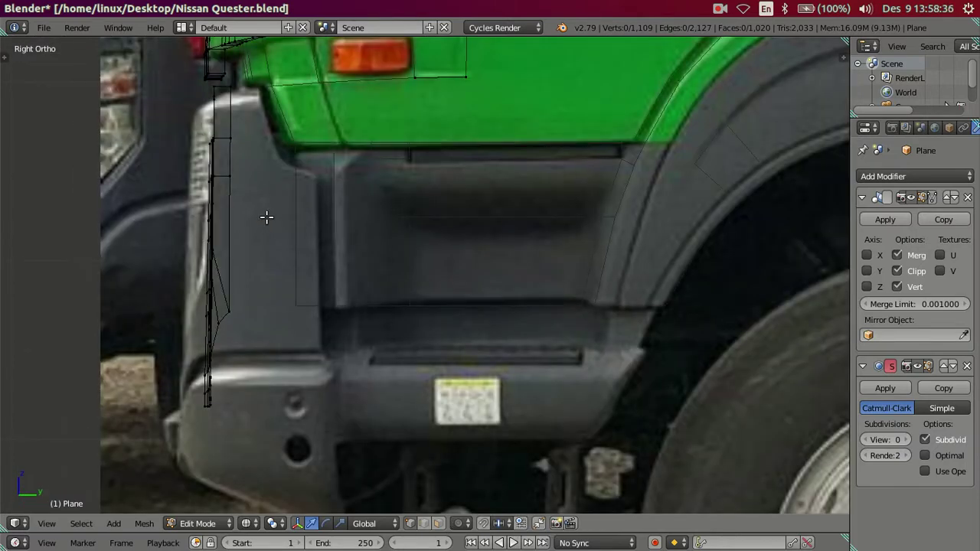
pyautogui.moveTo(266, 218)
pyautogui.mouseDown(button='middle')
pyautogui.moveTo(298, 267)
pyautogui.moveTo(267, 306)
pyautogui.moveTo(213, 308)
pyautogui.mouseUp(button='middle')
# - Select the side column of faces and nudge it slightly along Y in Right view
pyautogui.rightClick(213, 308)
pyautogui.keyDown('ctrl'); pyautogui.rightClick(225, 146); pyautogui.keyUp('ctrl')
pyautogui.keyDown('ctrl'); pyautogui.rightClick(232, 351); pyautogui.keyUp('ctrl')
pyautogui.keyDown('ctrl'); pyautogui.rightClick(255, 356); pyautogui.keyUp('ctrl')
pyautogui.keyDown('ctrl'); pyautogui.rightClick(258, 198); pyautogui.keyUp('ctrl')
pyautogui.keyDown('ctrl'); pyautogui.rightClick(254, 162); pyautogui.keyUp('ctrl')
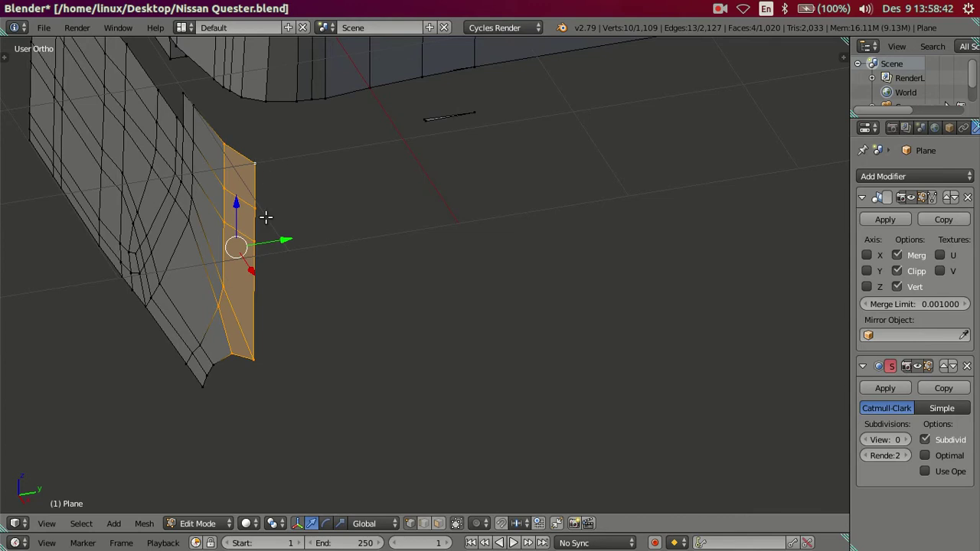
pyautogui.press('KP_3')
pyautogui.scroll(-2, 248, 196)
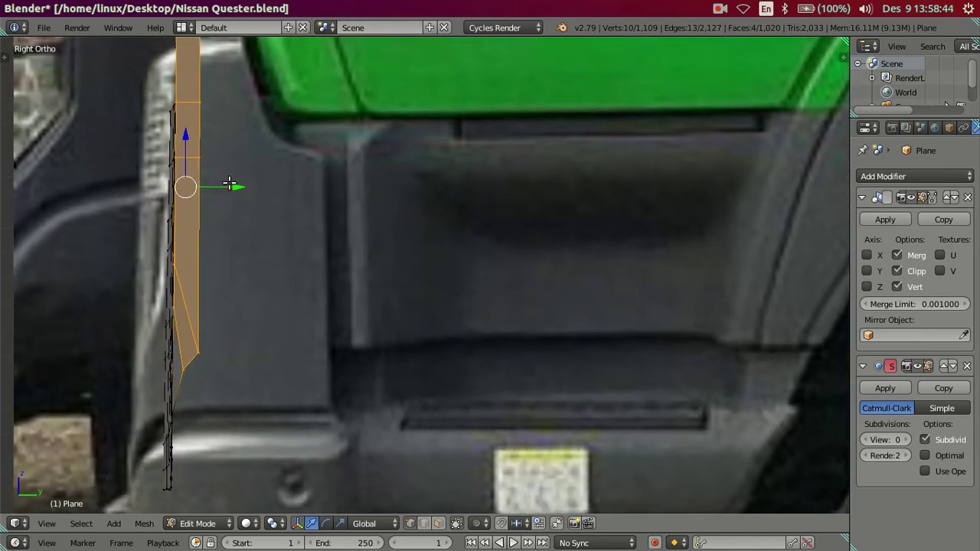
pyautogui.press('g')
pyautogui.press('y')
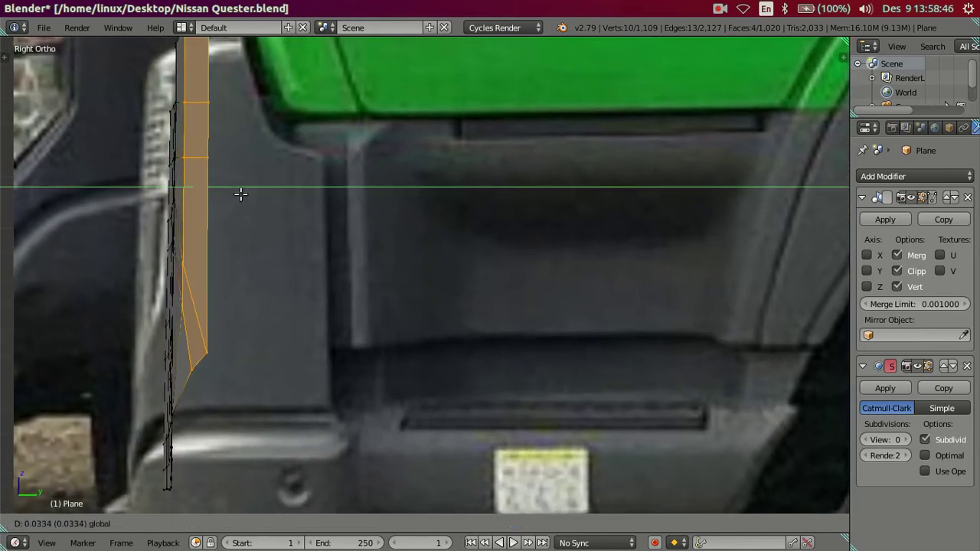
pyautogui.click(241, 195)
# - Check the nudged strip in solid shading, then reselect the side strip from Front view
pyautogui.scroll(-2, 240, 195)
pyautogui.press('a')
pyautogui.moveTo(243, 273)
pyautogui.mouseDown(button='middle')
pyautogui.moveTo(295, 291)
pyautogui.moveTo(286, 326)
pyautogui.moveTo(296, 258)
pyautogui.moveTo(360, 351)
pyautogui.moveTo(360, 384)
pyautogui.moveTo(320, 423)
pyautogui.moveTo(317, 382)
pyautogui.moveTo(291, 323)
pyautogui.moveTo(271, 356)
pyautogui.moveTo(332, 422)
pyautogui.moveTo(345, 416)
pyautogui.moveTo(278, 299)
pyautogui.moveTo(304, 314)
pyautogui.moveTo(375, 284)
pyautogui.mouseUp(button='middle')
pyautogui.press('z')
pyautogui.press('Tab')
pyautogui.press('Tab')
pyautogui.press('z')
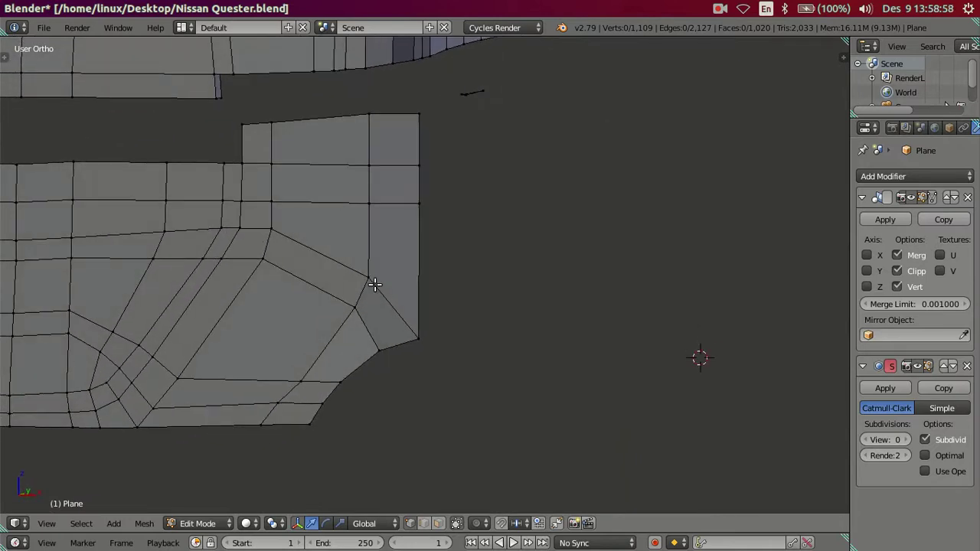
pyautogui.press('KP_1')
pyautogui.moveTo(431, 271)
pyautogui.mouseDown(button='middle')
pyautogui.moveTo(345, 335)
pyautogui.moveTo(291, 343)
pyautogui.moveTo(294, 325)
pyautogui.mouseUp(button='middle')
pyautogui.press('Tab')
pyautogui.press('Tab')
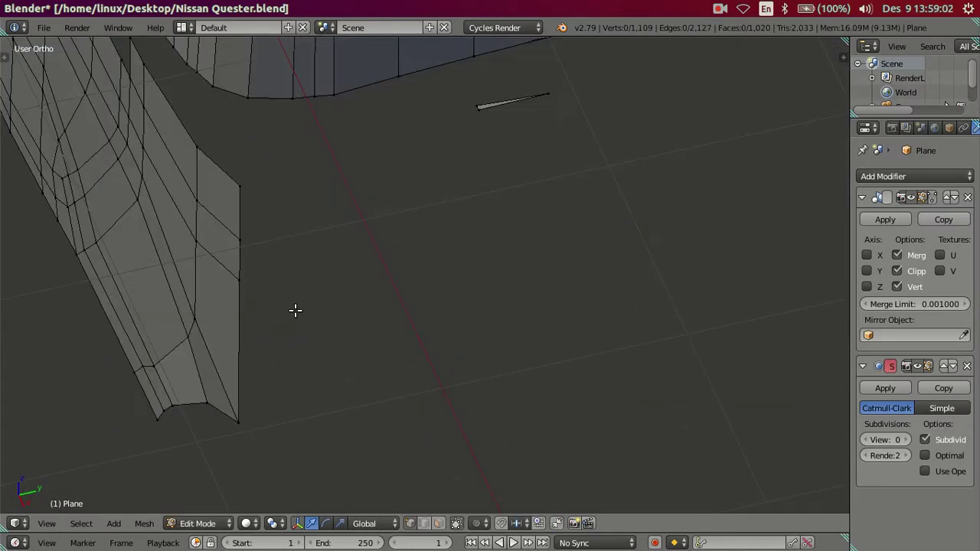
pyautogui.press('l')
pyautogui.moveTo(295, 307)
pyautogui.mouseDown(button='middle')
pyautogui.moveTo(265, 290)
pyautogui.moveTo(310, 317)
pyautogui.mouseUp(button='middle')
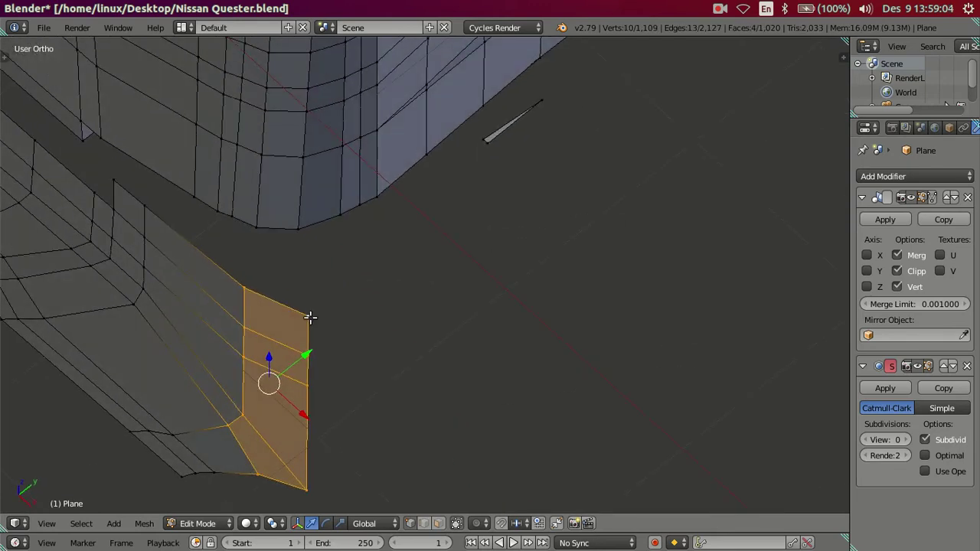
pyautogui.press('KP_1')
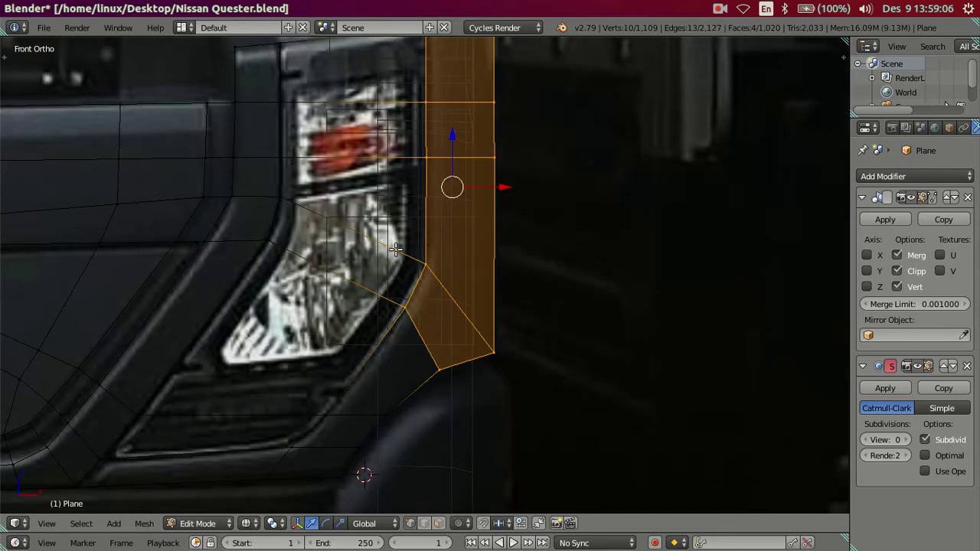
# - Try a loop cut across the strip, cancel it, and switch to face selection
pyautogui.hotkey('ctrl', 'r')
pyautogui.scroll(1, 358, 251)
pyautogui.scroll(2, 358, 251)
pyautogui.scroll(1, 358, 251)
pyautogui.scroll(1, 358, 251)
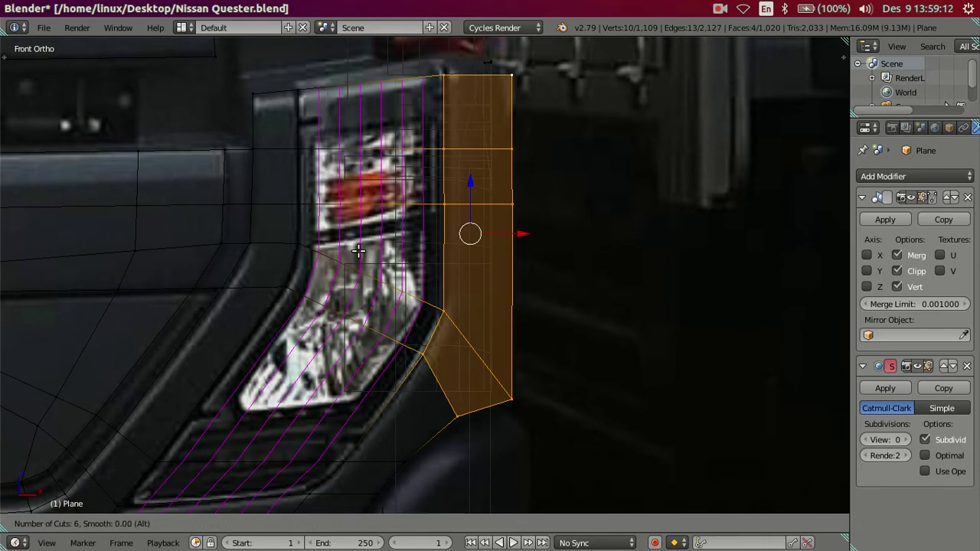
pyautogui.rightClick(358, 251)
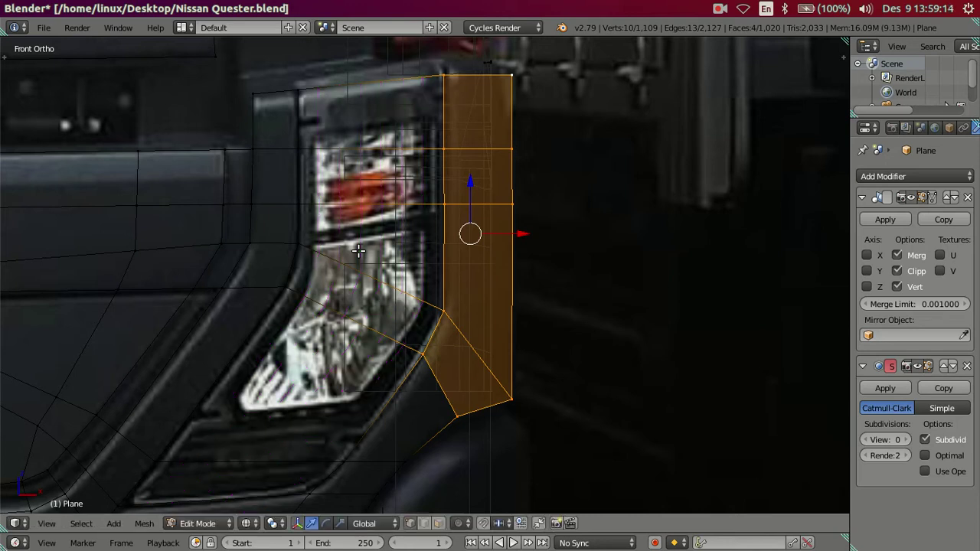
pyautogui.hotkey('ctrl', 'Tab')
pyautogui.press('Down')
pyautogui.press('Return')
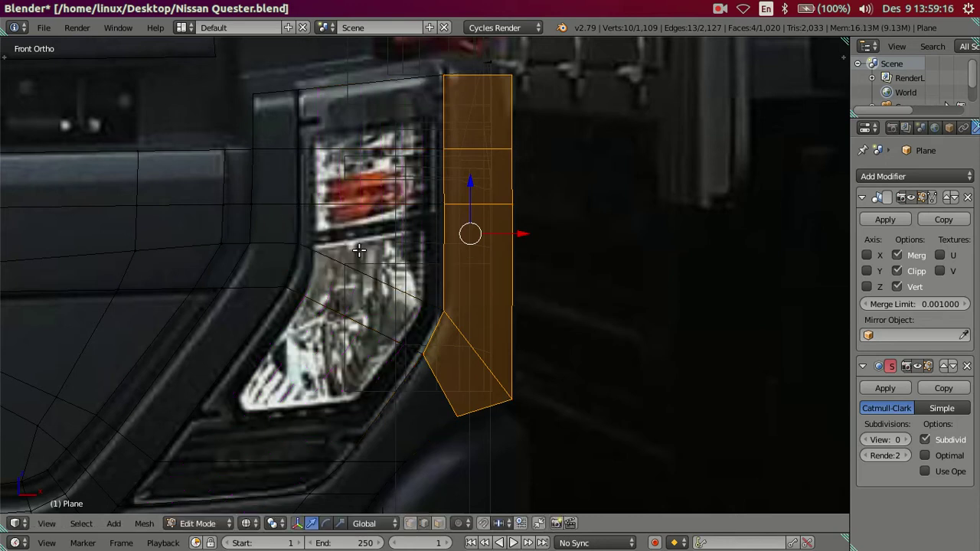
# - Add six loop cuts across the strip, then dissolve the new edge loops
pyautogui.hotkey('ctrl', 'r')
pyautogui.scroll(2, 359, 250)
pyautogui.scroll(2, 359, 250)
pyautogui.scroll(2, 359, 250)
pyautogui.scroll(-1, 359, 249)
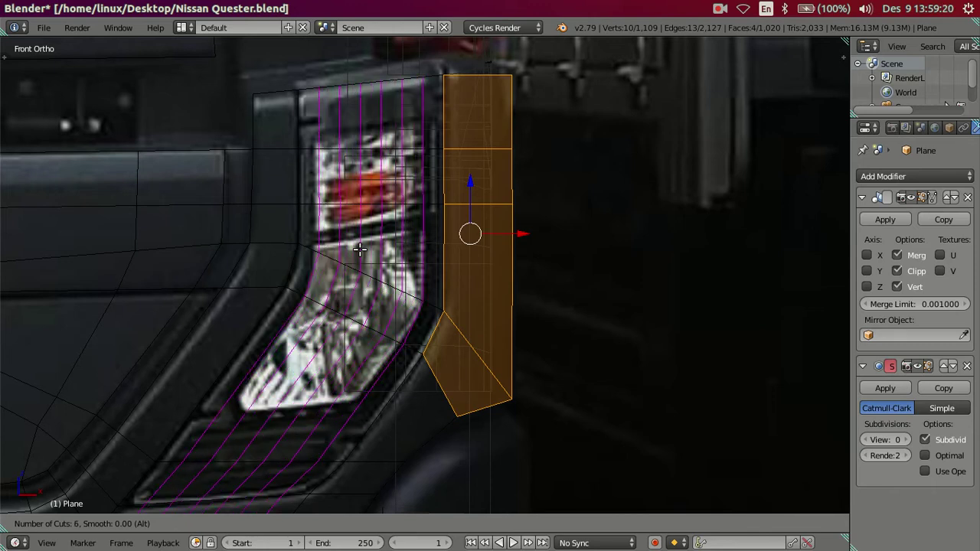
pyautogui.click(359, 250)
pyautogui.rightClick(359, 249)
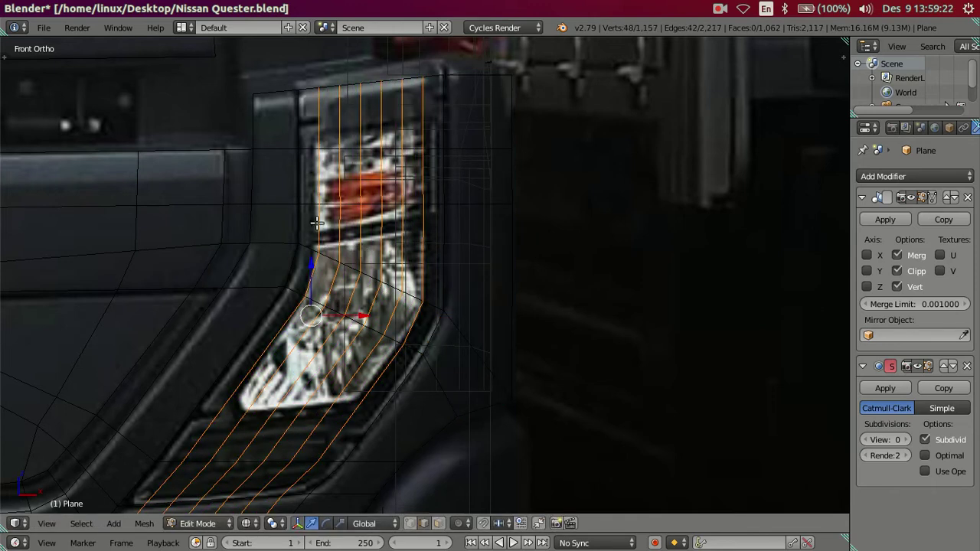
pyautogui.press('x')
pyautogui.click(533, 247)
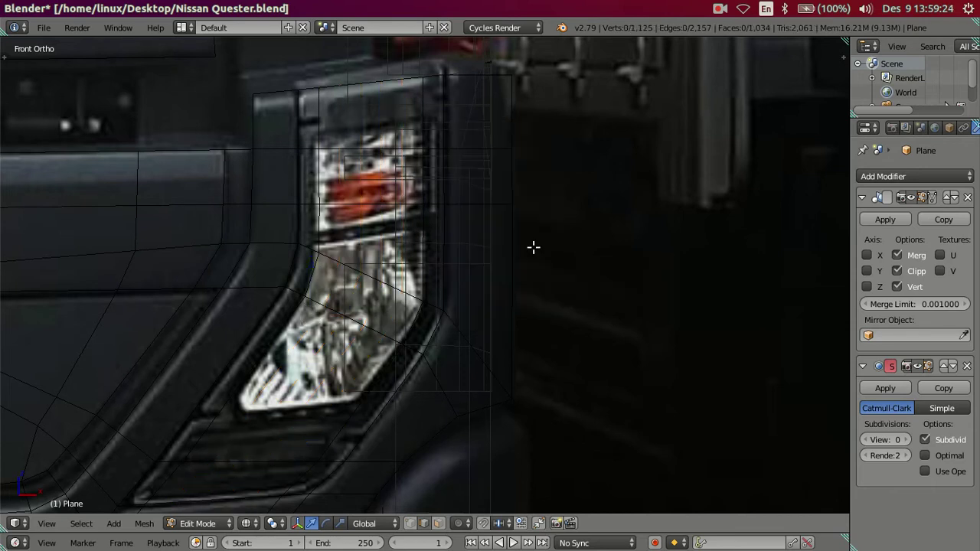
# - Shift the panel's vertical side edges slightly along Y in Right view
pyautogui.press('a')
pyautogui.press('z')
pyautogui.press('a')
pyautogui.moveTo(516, 260)
pyautogui.mouseDown(button='middle')
pyautogui.moveTo(400, 330)
pyautogui.moveTo(284, 365)
pyautogui.mouseUp(button='middle')
pyautogui.rightClick(202, 390)
pyautogui.keyDown('alt'); pyautogui.rightClick(218, 273); pyautogui.keyUp('alt')
pyautogui.keyDown('shift'); pyautogui.rightClick(234, 473); pyautogui.keyUp('shift')
pyautogui.keyDown('alt'); pyautogui.keyDown('shift'); pyautogui.rightClick(266, 314); pyautogui.keyUp('shift'); pyautogui.keyUp('alt')
pyautogui.press('KP_3')
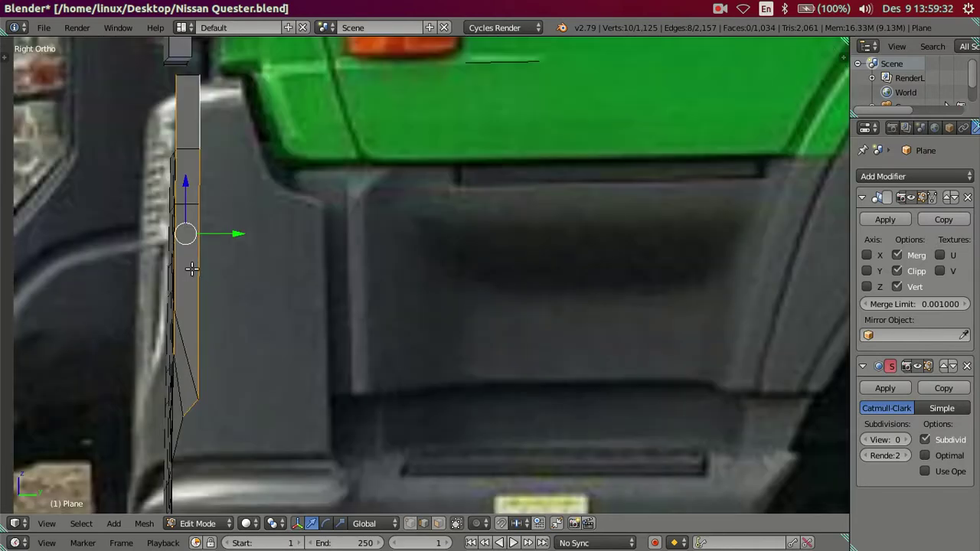
pyautogui.moveTo(231, 234); pyautogui.dragTo(236, 234)
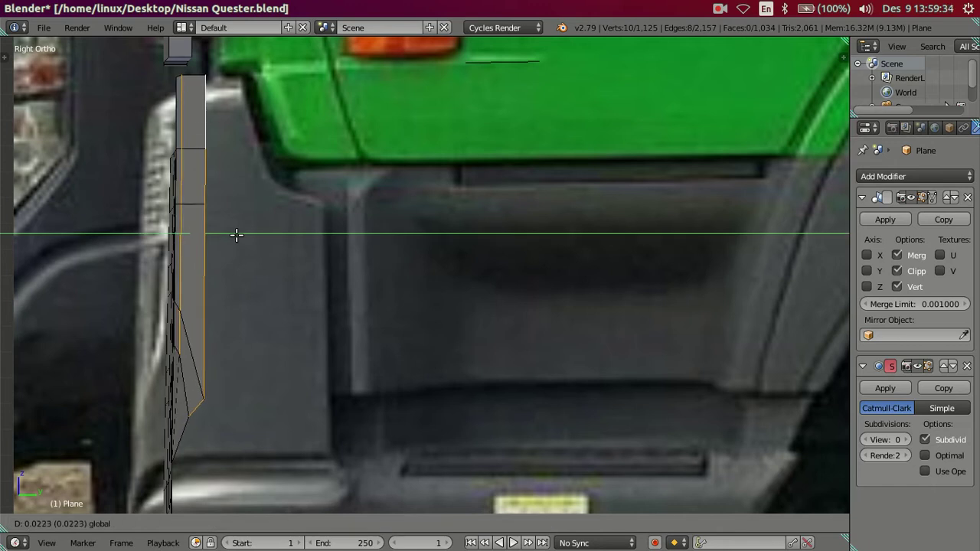
# - Inspect the corner's side profile in Object Mode against the side reference
pyautogui.moveTo(225, 240)
pyautogui.mouseDown(button='middle')
pyautogui.moveTo(248, 314)
pyautogui.moveTo(299, 381)
pyautogui.mouseUp(button='middle')
pyautogui.press('Tab')
pyautogui.moveTo(333, 289)
pyautogui.mouseDown(button='middle')
pyautogui.moveTo(357, 235)
pyautogui.moveTo(385, 254)
pyautogui.moveTo(275, 284)
pyautogui.moveTo(260, 327)
pyautogui.mouseUp(button='middle')
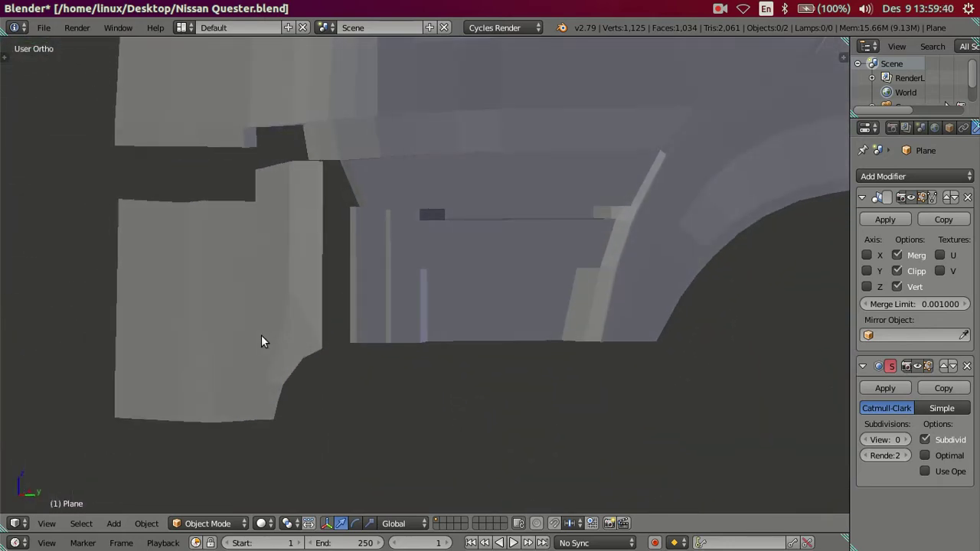
pyautogui.press('KP_3')
pyautogui.keyDown('shift'); pyautogui.moveTo(271, 383); pyautogui.dragTo(401, 267, button='middle'); pyautogui.keyUp('shift')
pyautogui.scroll(3, 364, 330)
pyautogui.press('Tab')
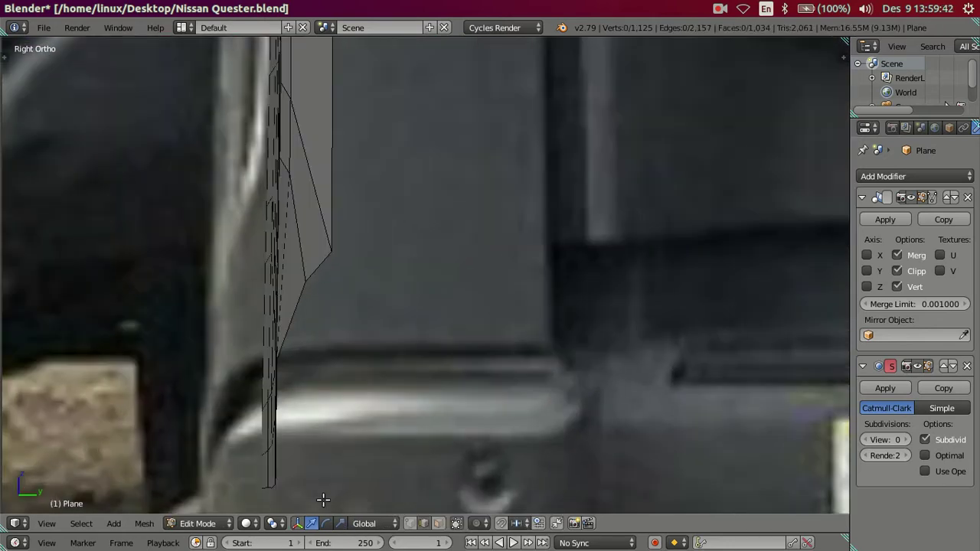
pyautogui.moveTo(283, 389)
pyautogui.mouseDown(button='middle')
pyautogui.moveTo(301, 372)
pyautogui.moveTo(265, 375)
pyautogui.moveTo(420, 234)
pyautogui.mouseUp(button='middle')
# - Move two top border vertices along Y to close the gap with the cab
pyautogui.rightClick(242, 376)
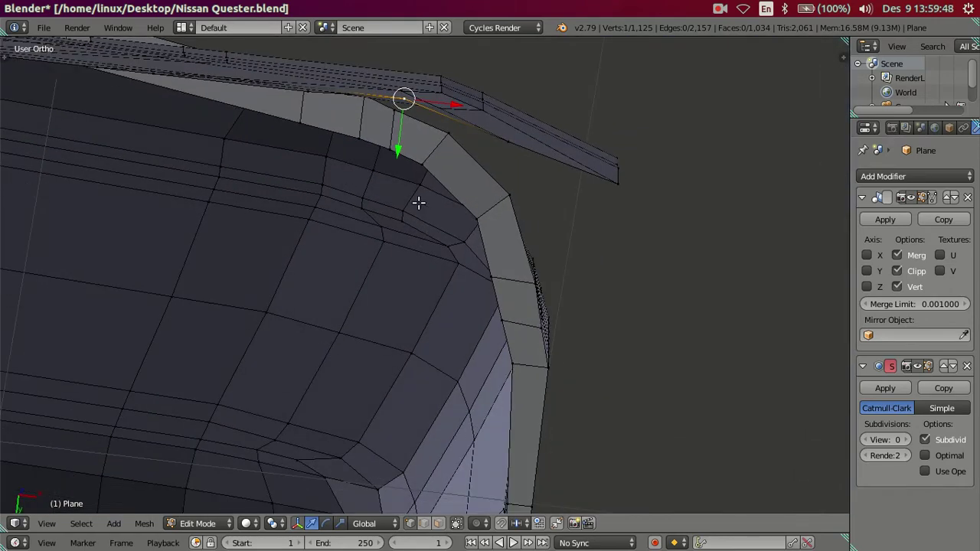
pyautogui.moveTo(398, 152); pyautogui.dragTo(398, 158)
pyautogui.rightClick(306, 93)
pyautogui.moveTo(303, 135); pyautogui.dragTo(311, 141)
pyautogui.moveTo(311, 141); pyautogui.dragTo(261, 282, button='middle')
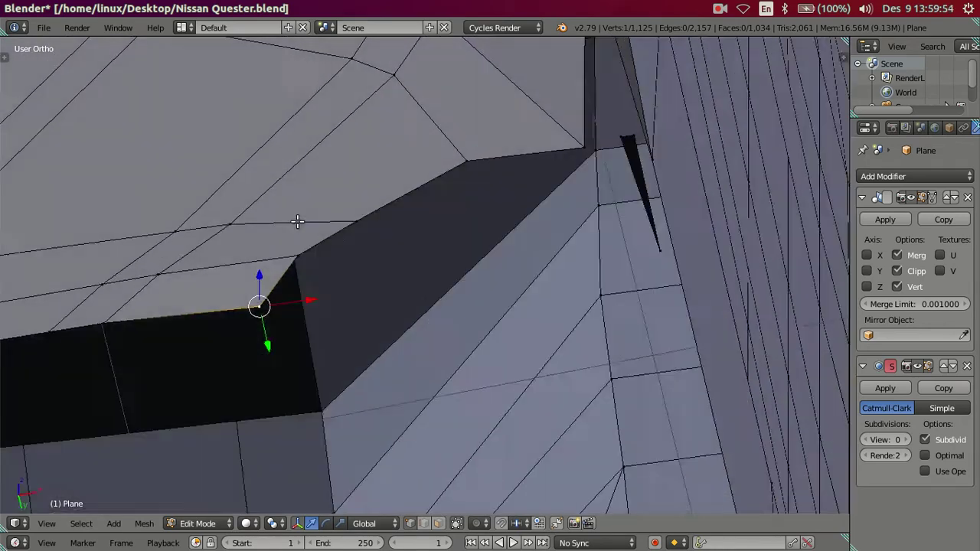
# - Shift the bottom border vertices along Y to match the side reference, then exit to Object Mode
pyautogui.rightClick(276, 288)
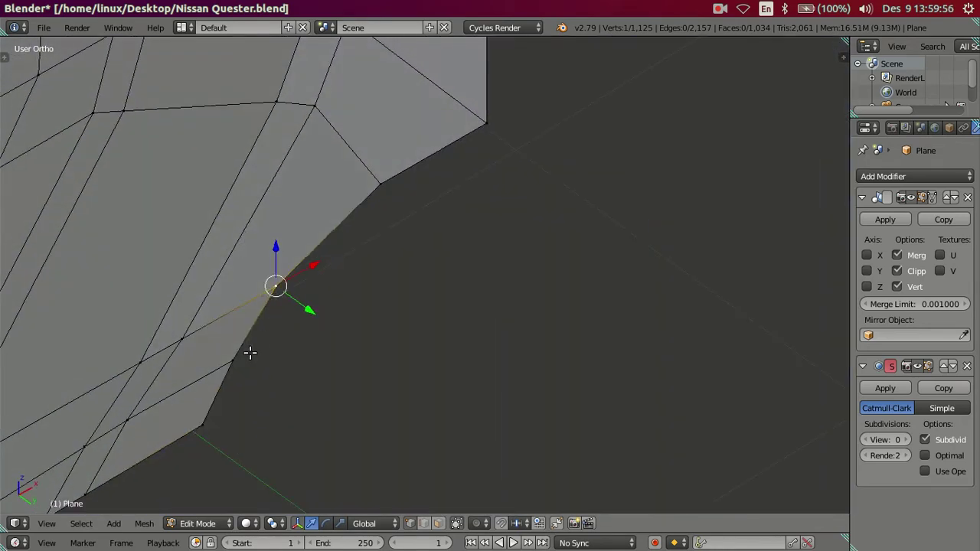
pyautogui.keyDown('ctrl'); pyautogui.rightClick(203, 423); pyautogui.keyUp('ctrl')
pyautogui.press('KP_3')
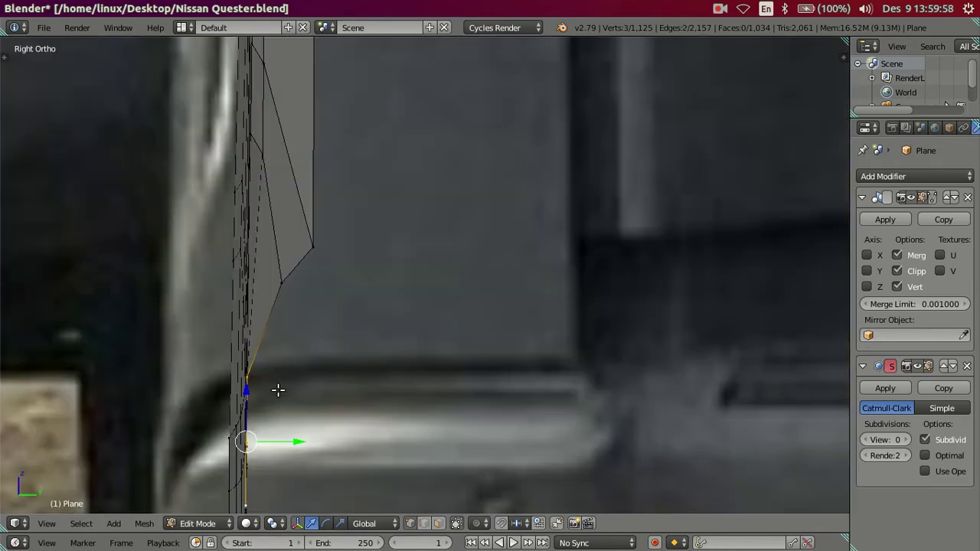
pyautogui.keyDown('shift'); pyautogui.moveTo(278, 390); pyautogui.dragTo(302, 321, button='middle'); pyautogui.keyUp('shift')
pyautogui.moveTo(308, 332); pyautogui.dragTo(320, 333)
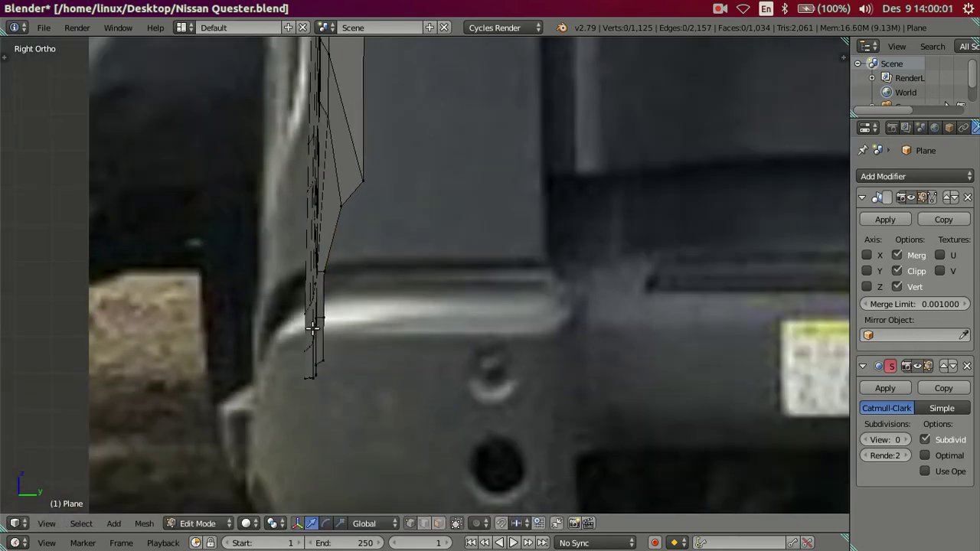
pyautogui.press('a')
pyautogui.moveTo(320, 332)
pyautogui.mouseDown(button='middle')
pyautogui.moveTo(387, 166)
pyautogui.moveTo(475, 326)
pyautogui.moveTo(404, 398)
pyautogui.moveTo(359, 427)
pyautogui.moveTo(282, 394)
pyautogui.moveTo(260, 365)
pyautogui.moveTo(307, 373)
pyautogui.moveTo(324, 212)
pyautogui.moveTo(414, 342)
pyautogui.moveTo(488, 278)
pyautogui.moveTo(457, 218)
pyautogui.moveTo(341, 231)
pyautogui.mouseUp(button='middle')
pyautogui.press('Tab')
# - Select the whole 109-vertex corner block and shift it forward along Y to the reference
pyautogui.press('KP_3')
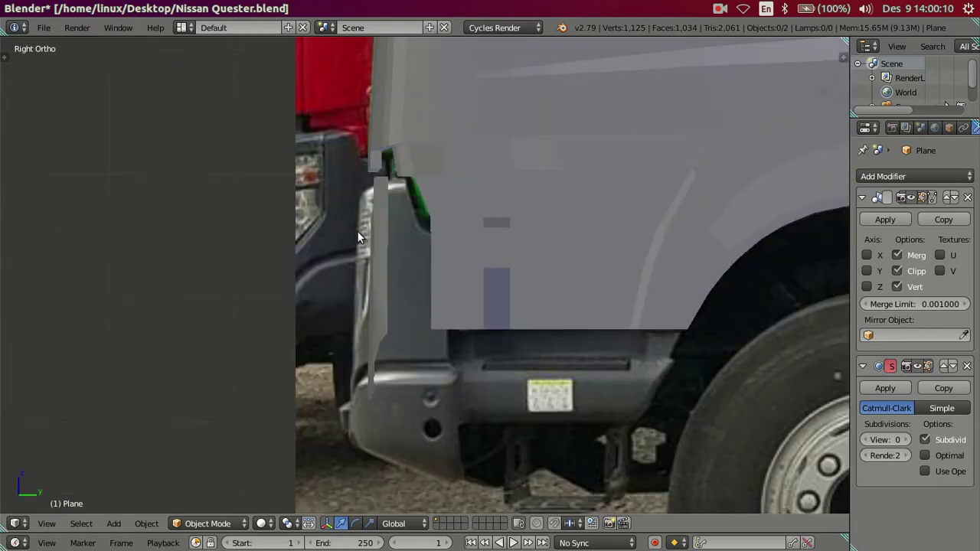
pyautogui.press('z')
pyautogui.scroll(1, 357, 231)
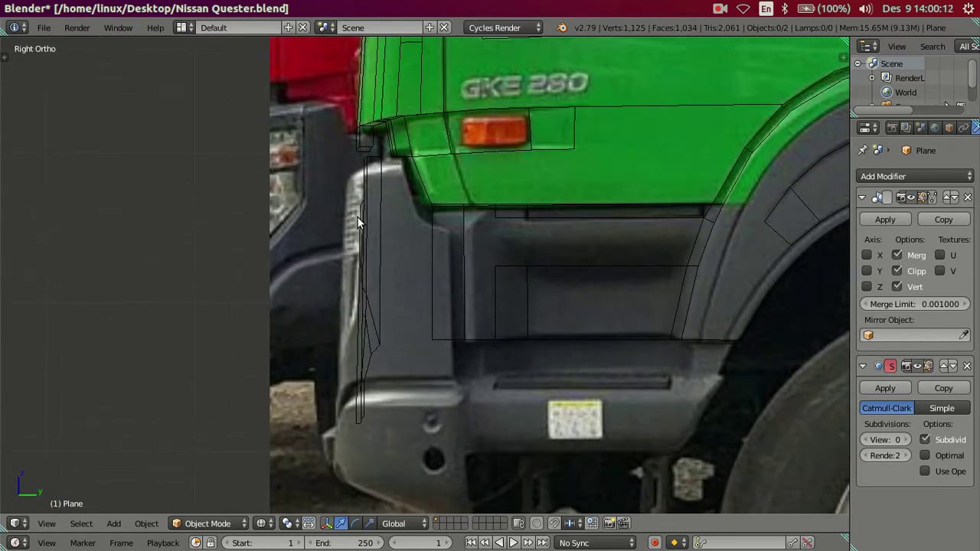
pyautogui.press('Tab')
pyautogui.rightClick(379, 268)
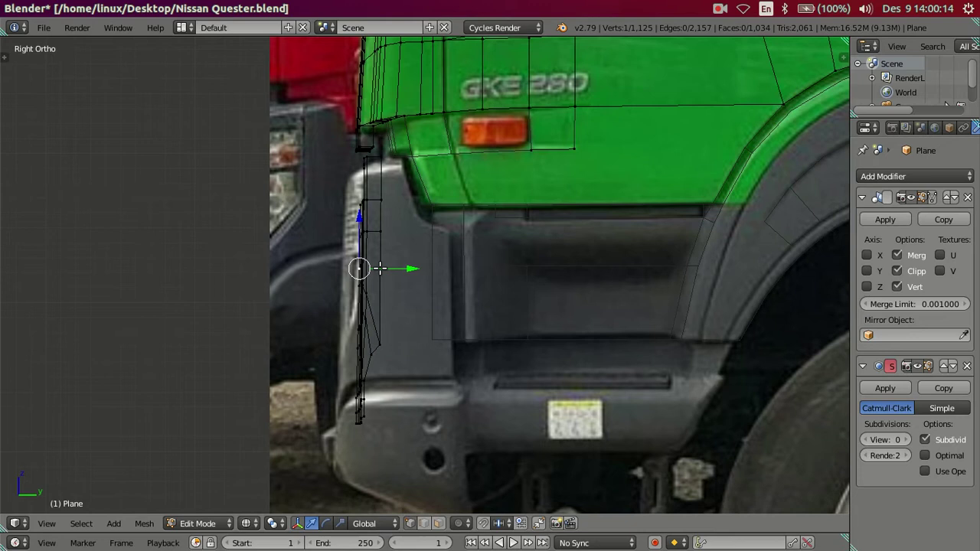
pyautogui.press('a')
pyautogui.press('g')
pyautogui.press('y')
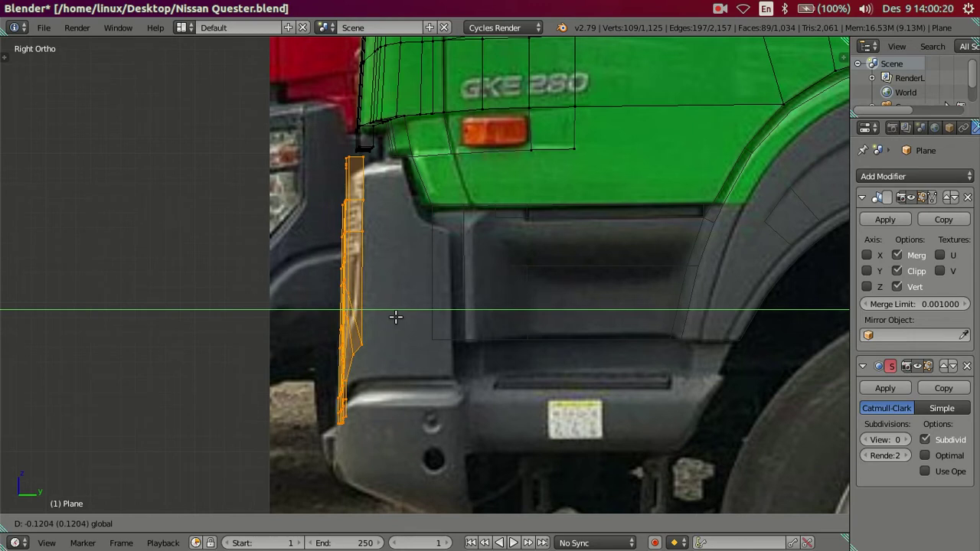
pyautogui.click(395, 316)
pyautogui.press('g')
pyautogui.press('z')
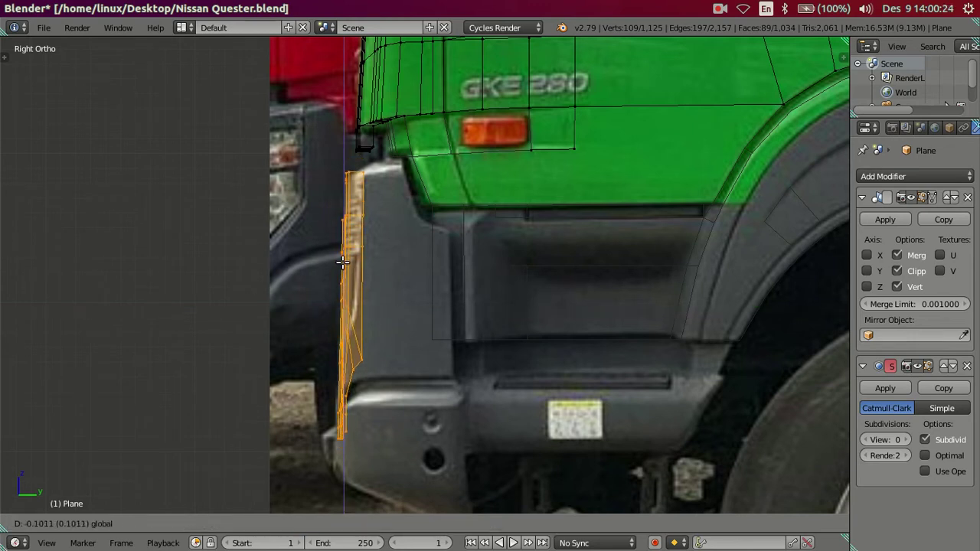
pyautogui.rightClick(341, 259)
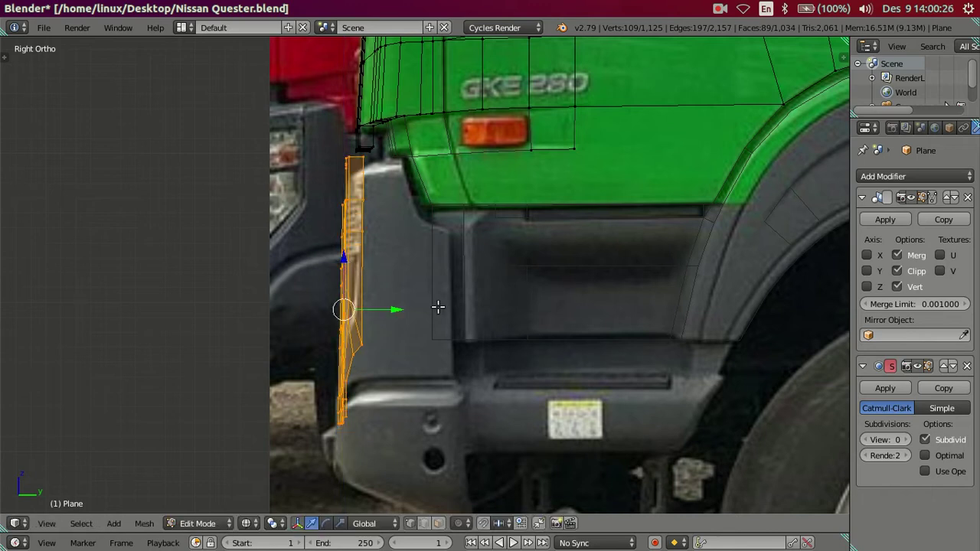
pyautogui.press('KP_1')
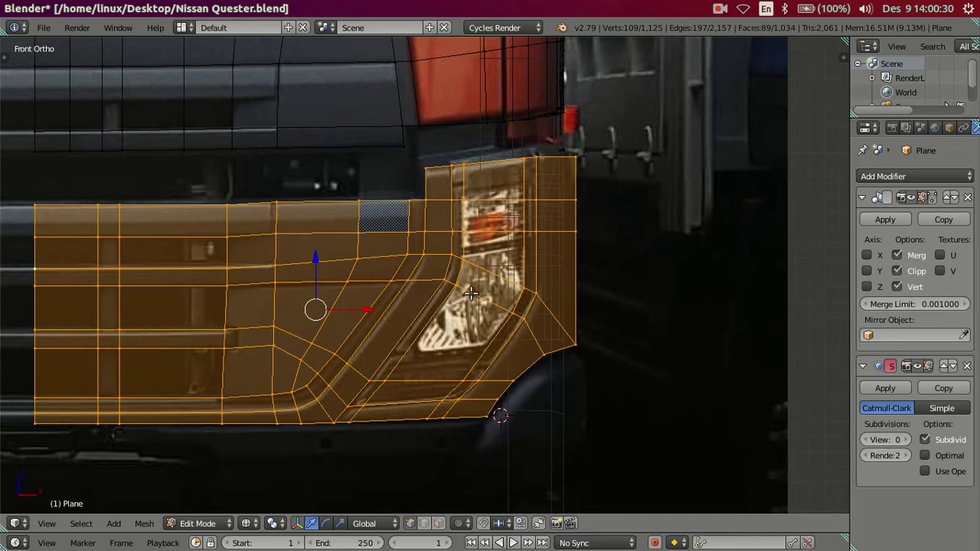
# - Deselect the mesh and save the blend file
pyautogui.scroll(-4, 520, 307)
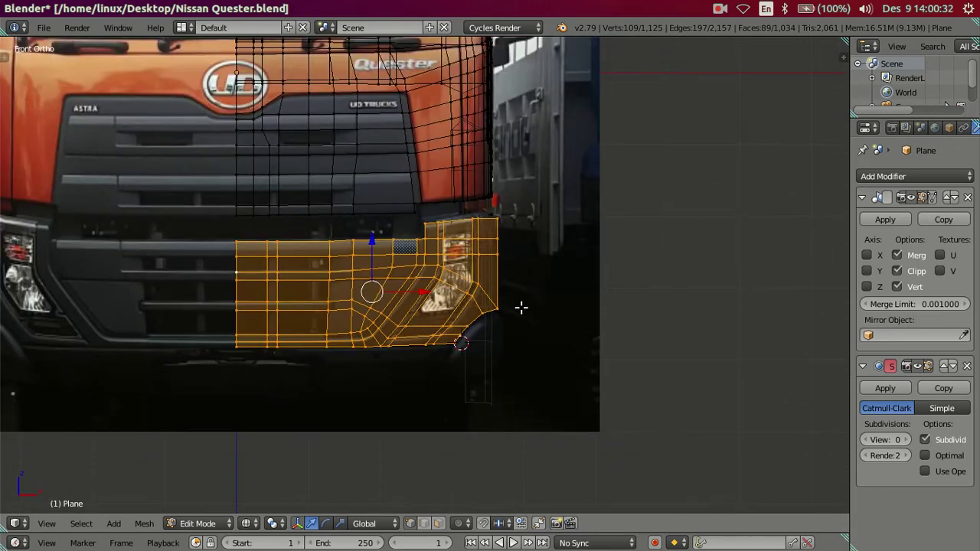
pyautogui.press('a')
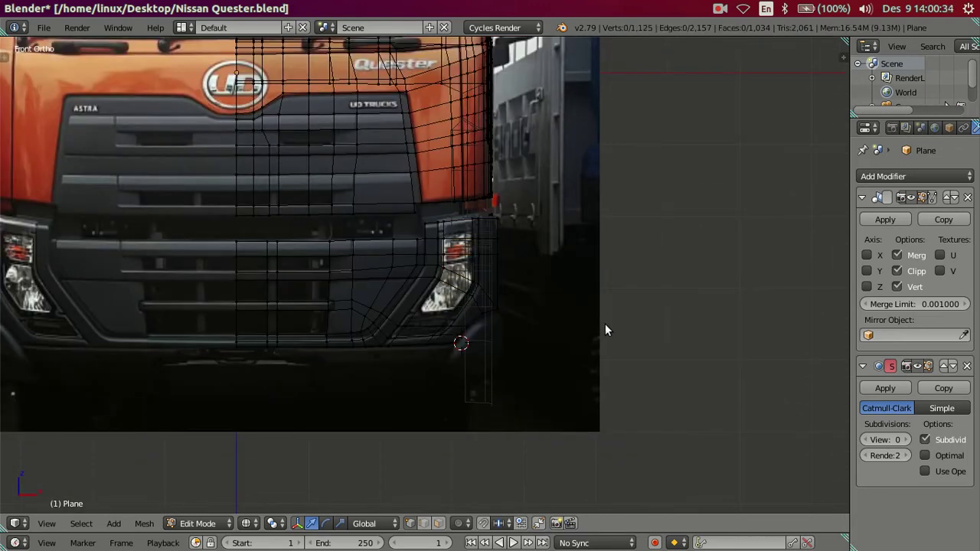
pyautogui.hotkey('ctrl', 's')
pyautogui.press('z')
pyautogui.scroll(2, 726, 394)
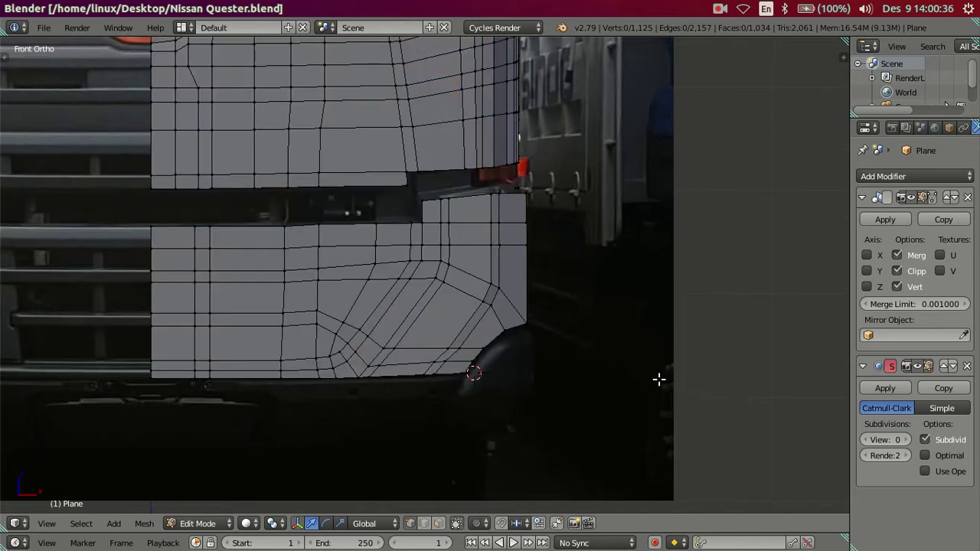
pyautogui.keyDown('shift'); pyautogui.moveTo(659, 378); pyautogui.dragTo(604, 358, button='middle'); pyautogui.keyUp('shift')
pyautogui.press('z')
pyautogui.press('z')
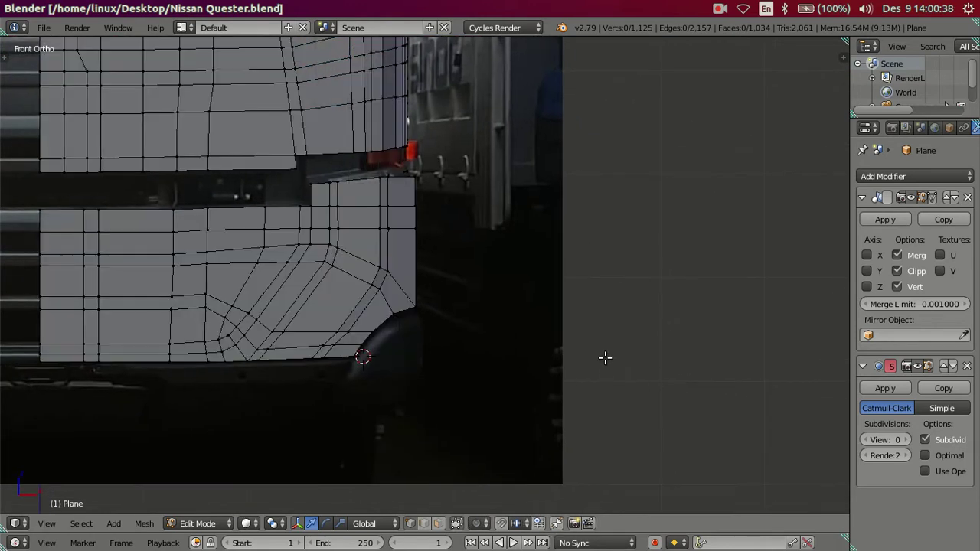
# - Set the second background image, the side truck photo, to show in the Front view
pyautogui.press('n')
pyautogui.scroll(-5, 777, 418)
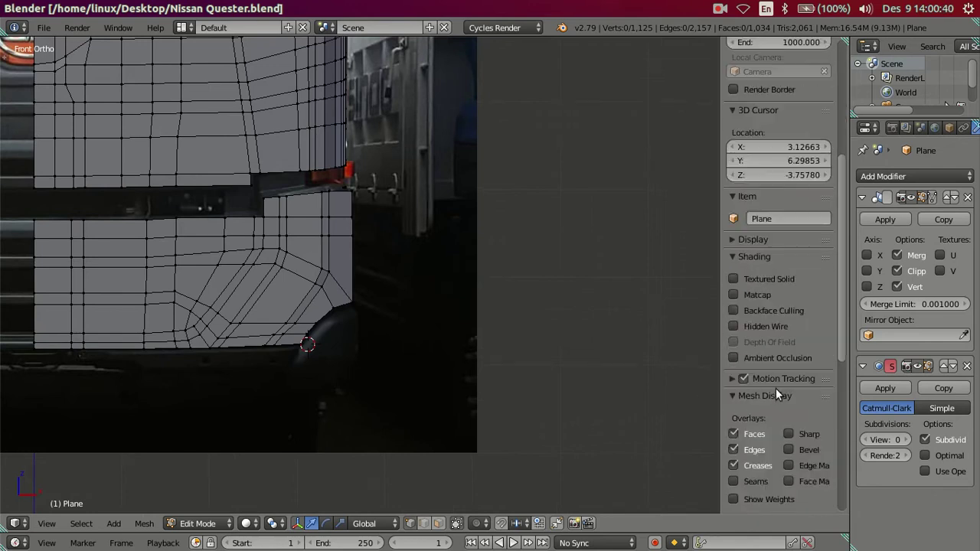
pyautogui.scroll(-5, 775, 388)
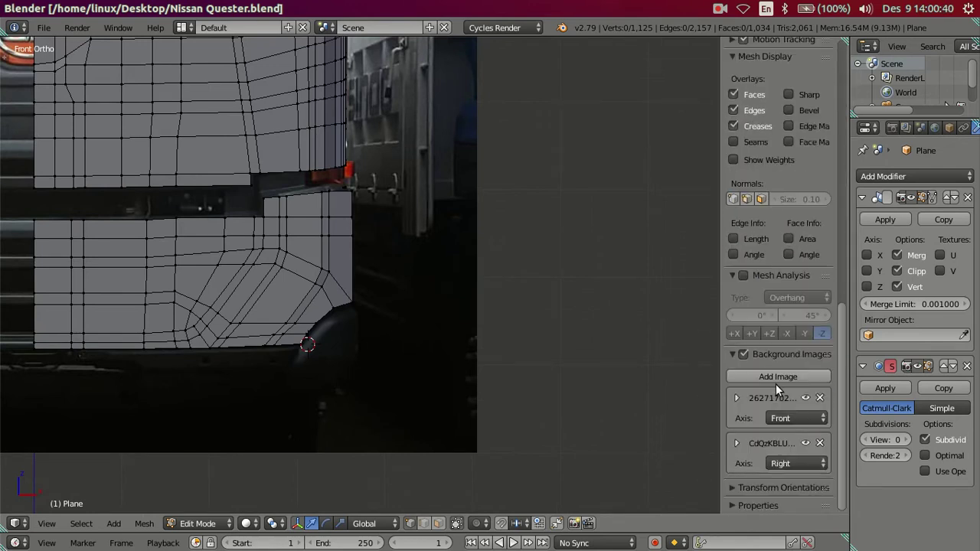
pyautogui.click(737, 442)
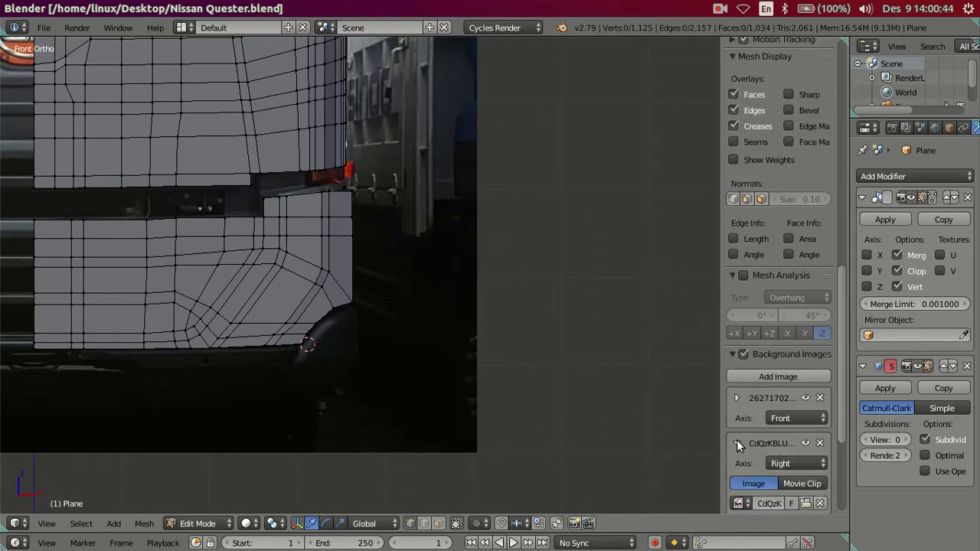
pyautogui.click(796, 463)
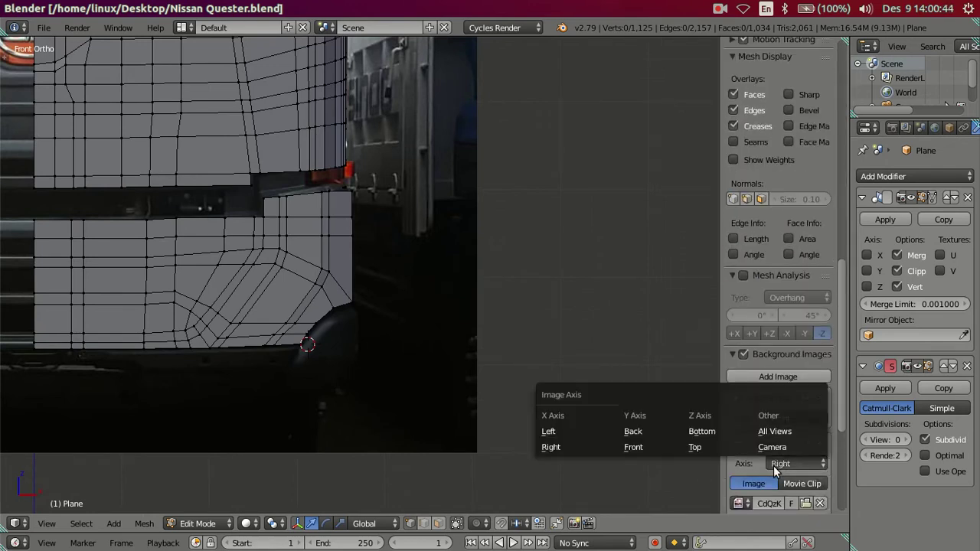
pyautogui.click(632, 447)
# - Shift the side photo's X offset from 9.00 to 9.90, then deselect the mesh
pyautogui.scroll(-3, 546, 385)
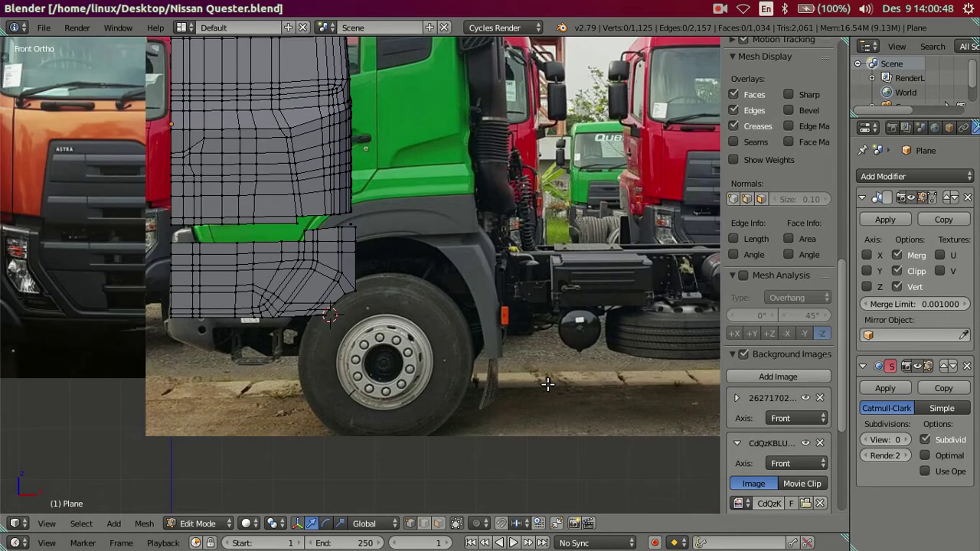
pyautogui.scroll(-4, 768, 447)
pyautogui.scroll(-3, 767, 443)
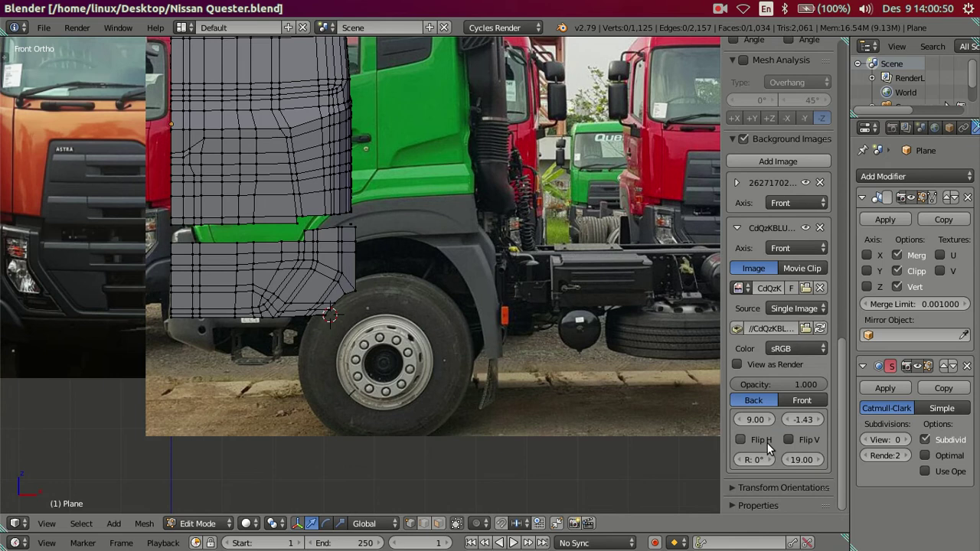
pyautogui.moveTo(737, 420); pyautogui.dragTo(773, 419)
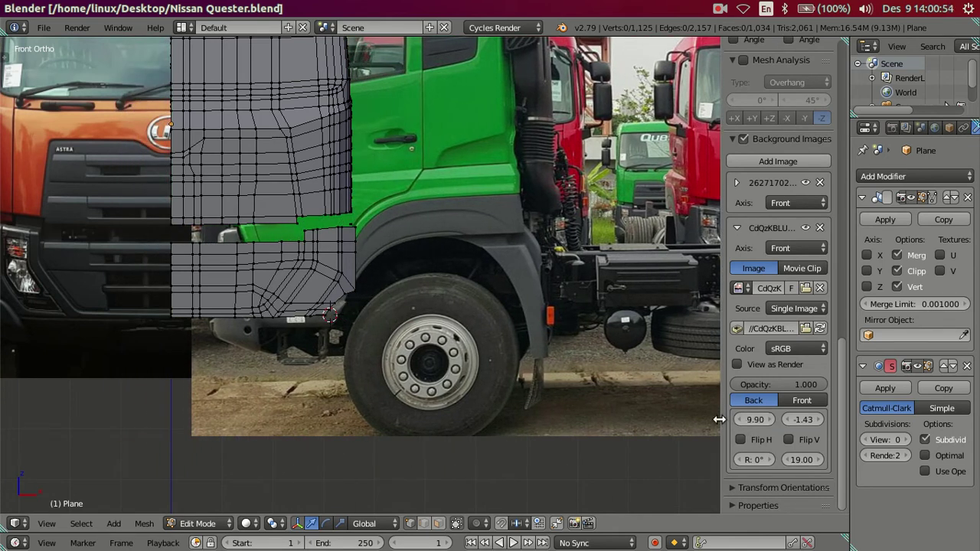
pyautogui.hotkey('ctrl', 'z')
pyautogui.scroll(4, 734, 417)
pyautogui.scroll(-3, 754, 419)
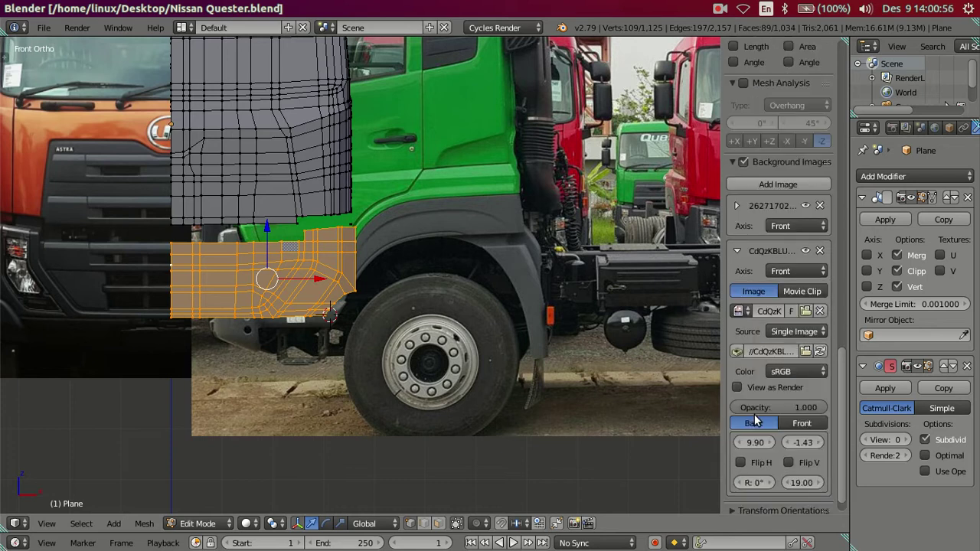
pyautogui.scroll(-1, 754, 421)
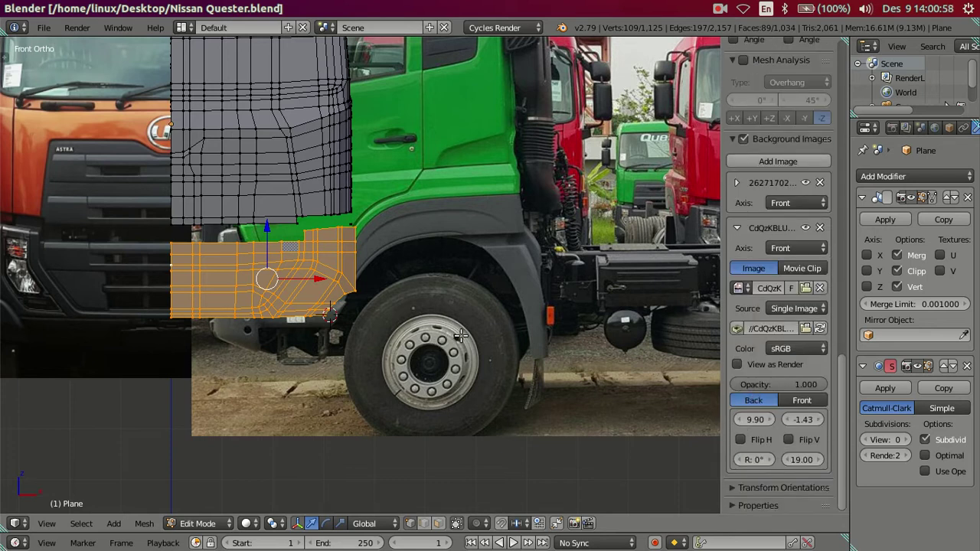
pyautogui.press('a')
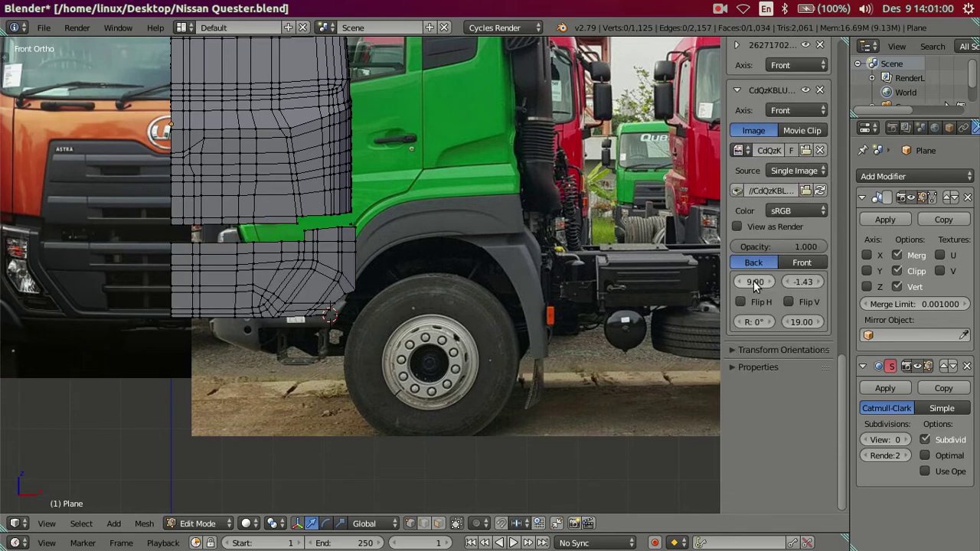
# - Reset the side photo's X offset to 0, then slide it to 2.20
pyautogui.click(747, 282)
pyautogui.write('0')
pyautogui.press('Return')
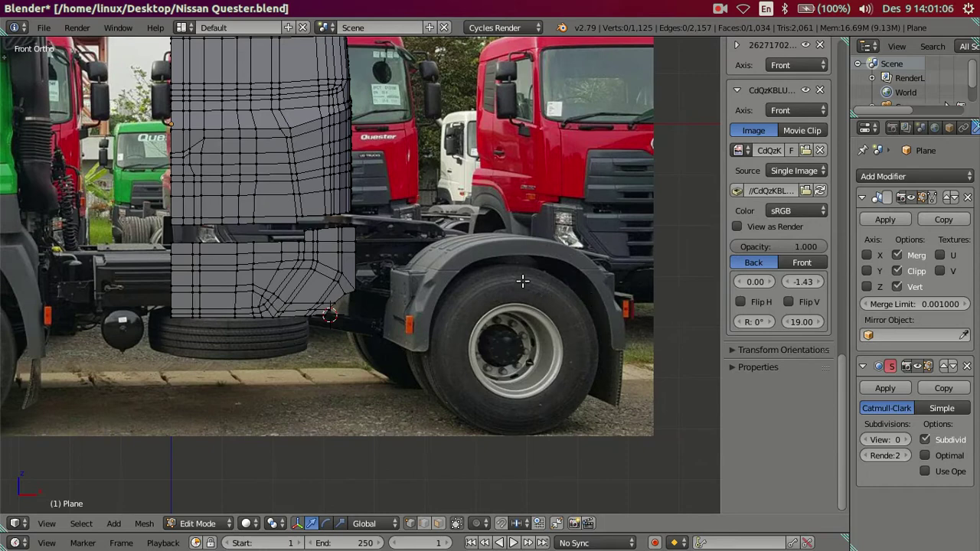
pyautogui.moveTo(768, 280)
pyautogui.mouseDown()
pyautogui.moveTo(864, 280)
pyautogui.moveTo(543, 328)
pyautogui.mouseUp()
pyautogui.scroll(3, 539, 328)
pyautogui.keyDown('shift'); pyautogui.scroll(3, 498, 342); pyautogui.keyUp('shift')
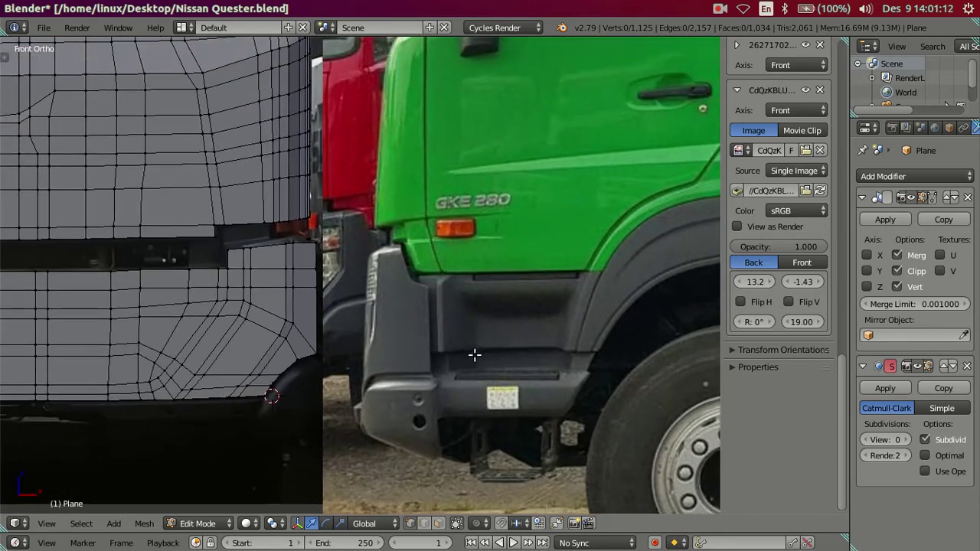
pyautogui.scroll(1, 474, 349)
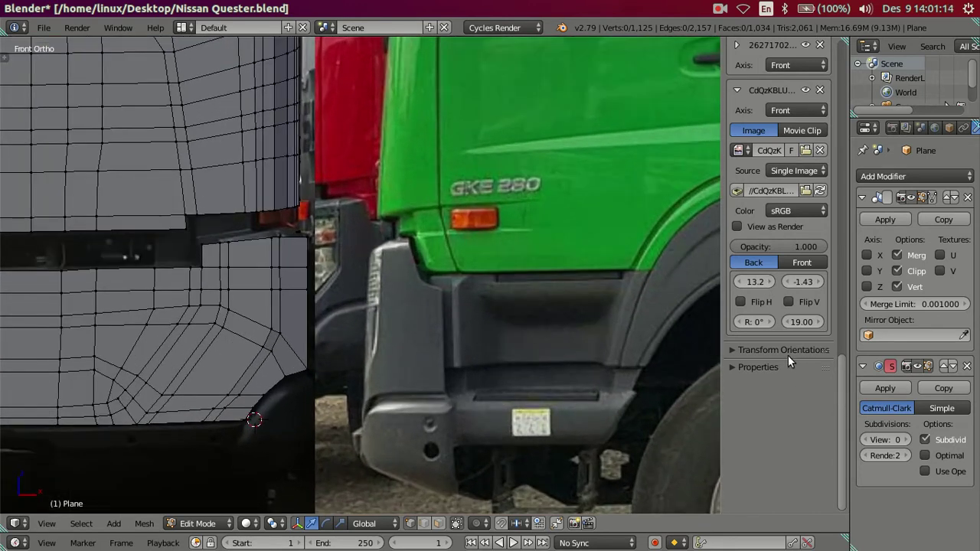
# - Nudge the side photo's X offset to 13.3 and raise its Y offset to -0.93
pyautogui.click(740, 282)
pyautogui.click(740, 282)
pyautogui.click(739, 282)
pyautogui.click(740, 282)
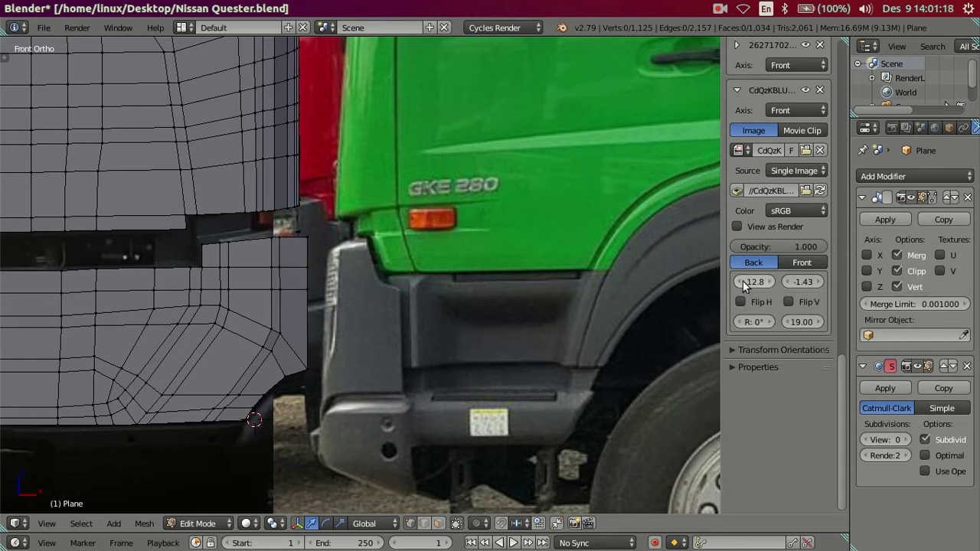
pyautogui.click(770, 282)
pyautogui.click(770, 282)
pyautogui.click(770, 281)
pyautogui.click(770, 282)
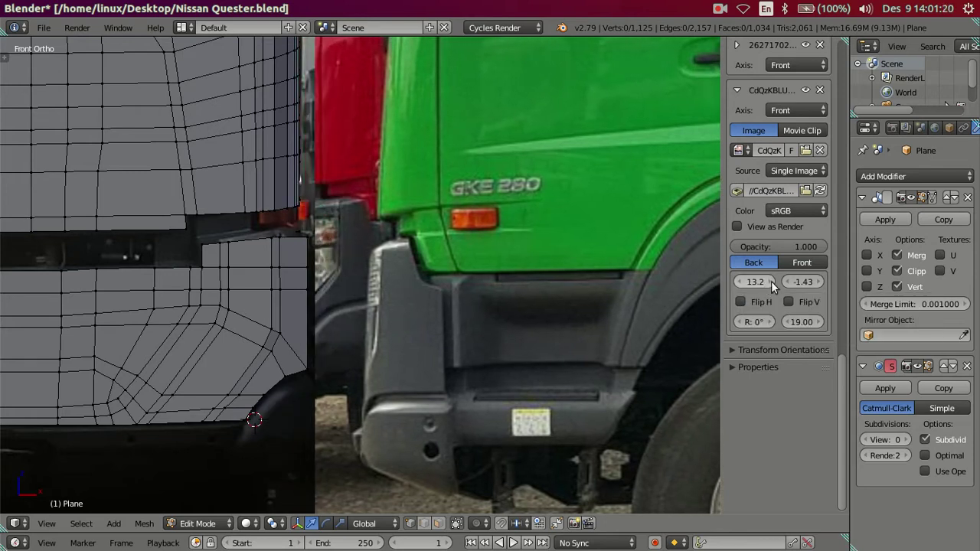
pyautogui.click(770, 282)
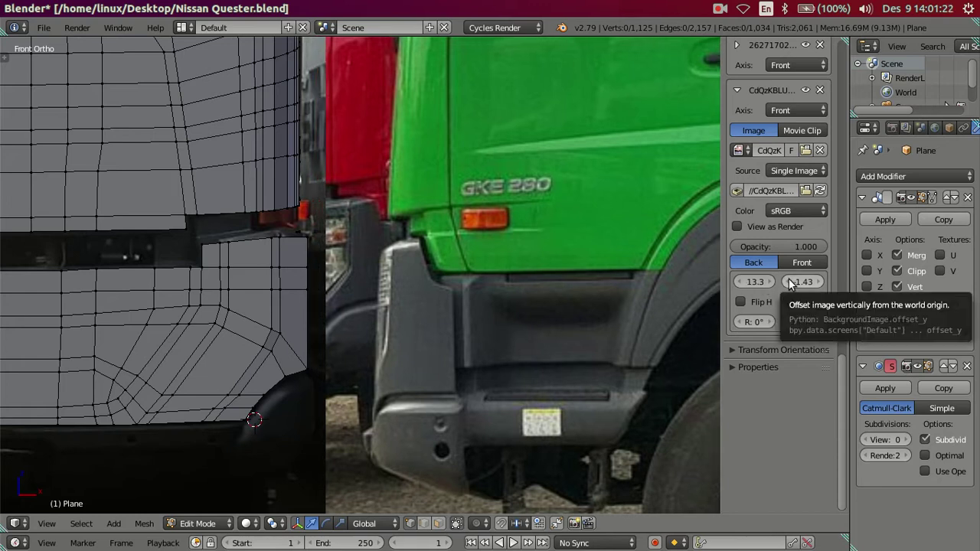
pyautogui.click(790, 282)
pyautogui.click(816, 283)
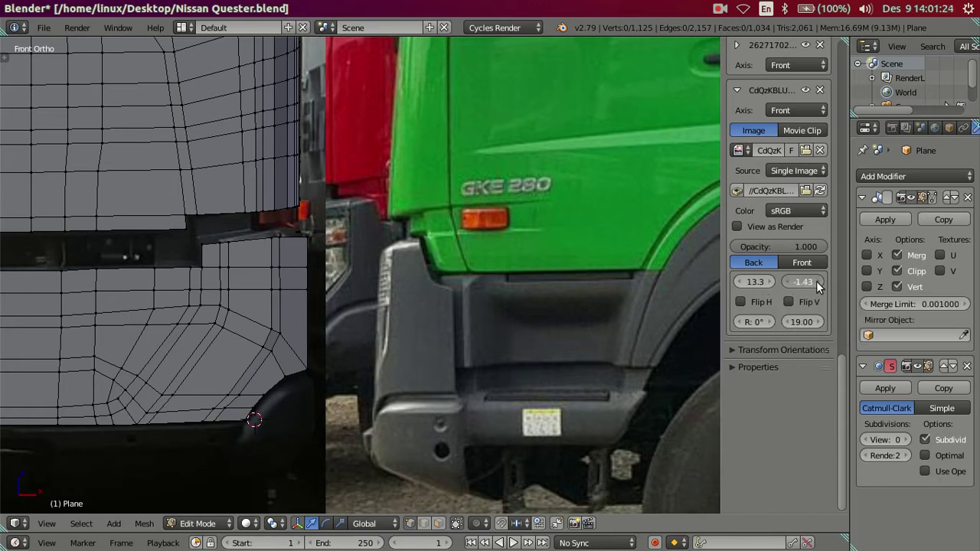
pyautogui.click(816, 282)
pyautogui.click(816, 283)
pyautogui.click(816, 283)
pyautogui.click(817, 285)
pyautogui.click(817, 283)
# - Set the photo's X offset to 13, then 12.6, and lower its Y offset to -1.03
pyautogui.click(754, 282)
pyautogui.write('13')
pyautogui.press('Return')
pyautogui.moveTo(754, 282); pyautogui.dragTo(740, 283)
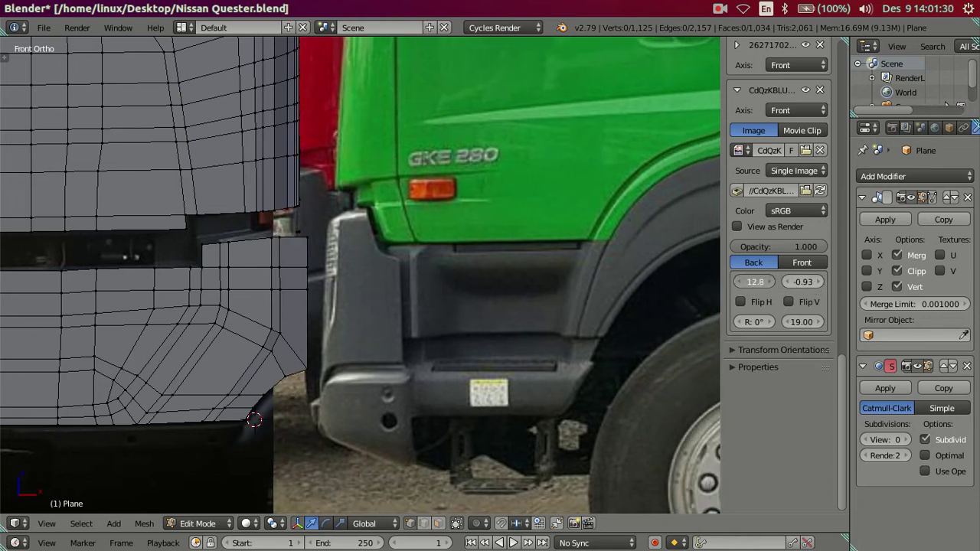
pyautogui.click(788, 283)
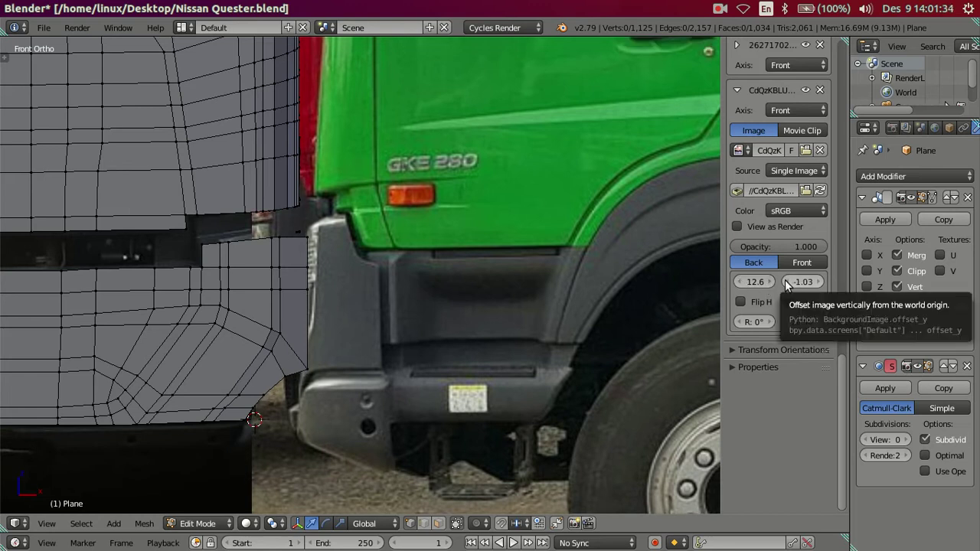
pyautogui.press('z')
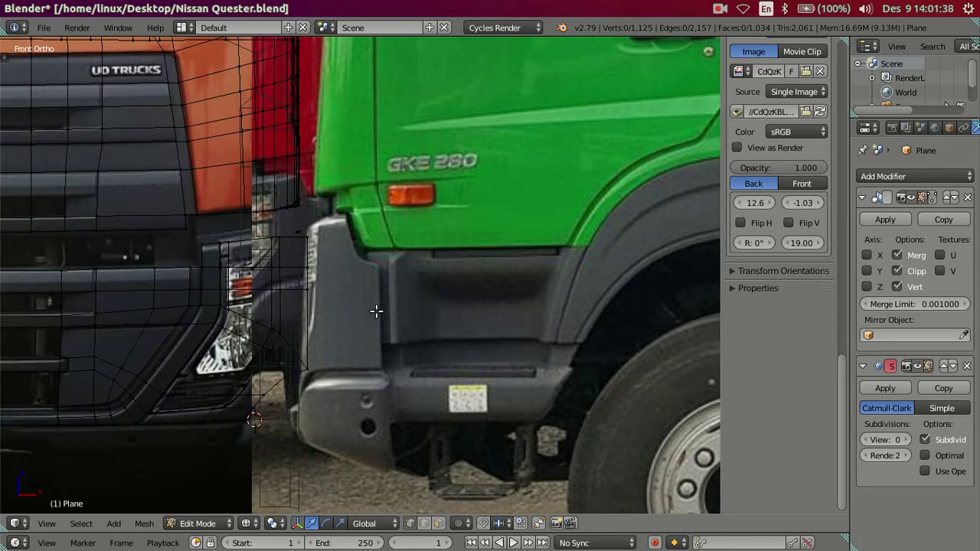
# - Shrink the photo to size 18.80, lower Y to -1.23 and slide X to 13.2
pyautogui.click(789, 243)
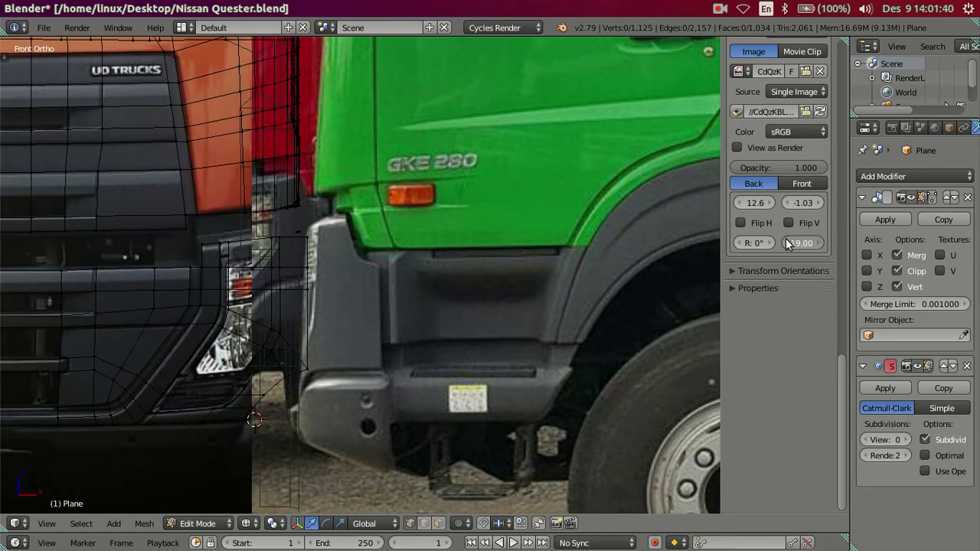
pyautogui.click(789, 243)
pyautogui.click(789, 203)
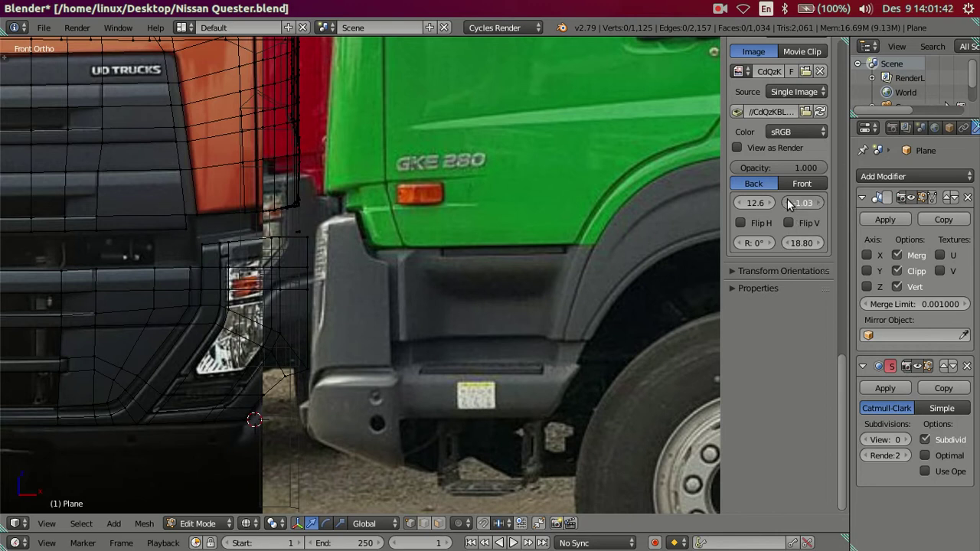
pyautogui.click(789, 203)
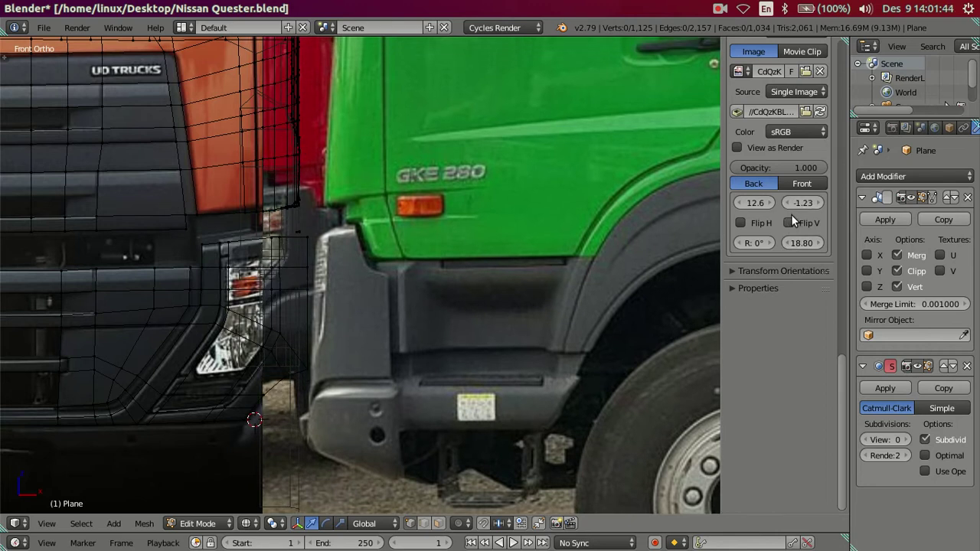
pyautogui.moveTo(766, 204); pyautogui.dragTo(796, 204)
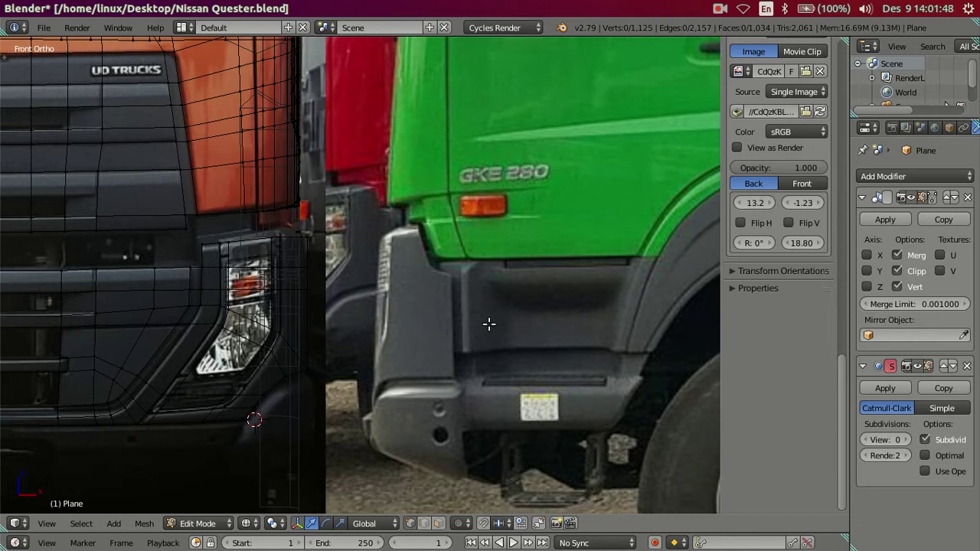
pyautogui.press('z')
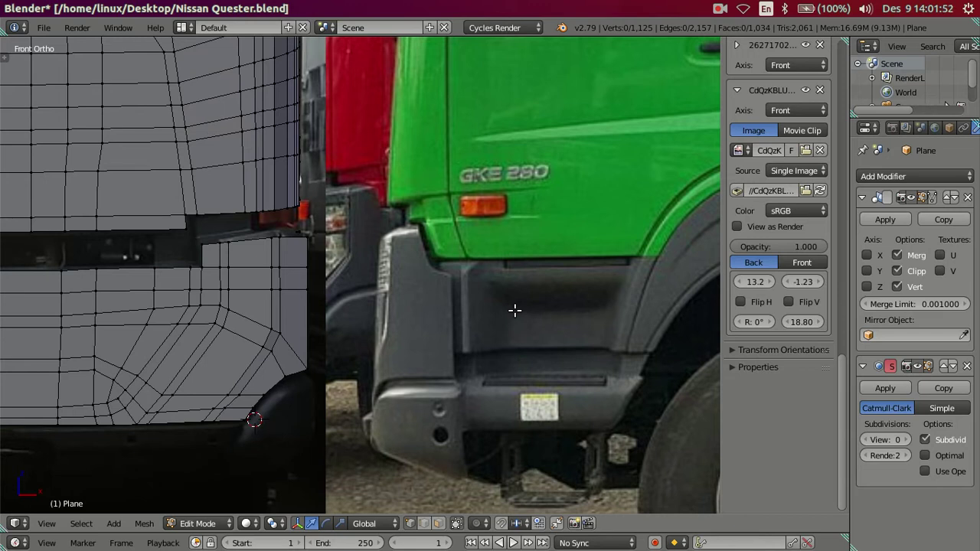
pyautogui.press('z')
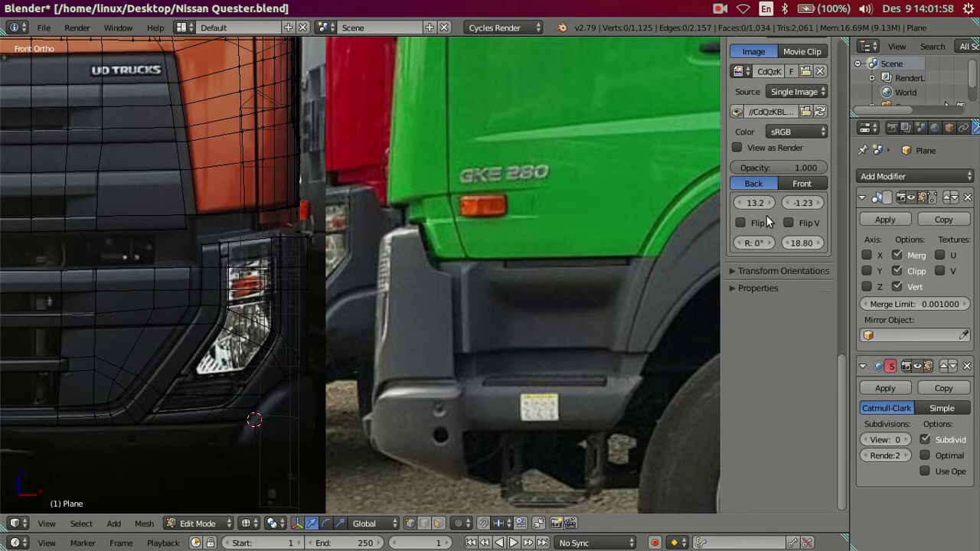
# - Nudge the reference photo left, settling its X offset at 12.6
pyautogui.click(739, 203)
pyautogui.click(739, 203)
pyautogui.click(739, 204)
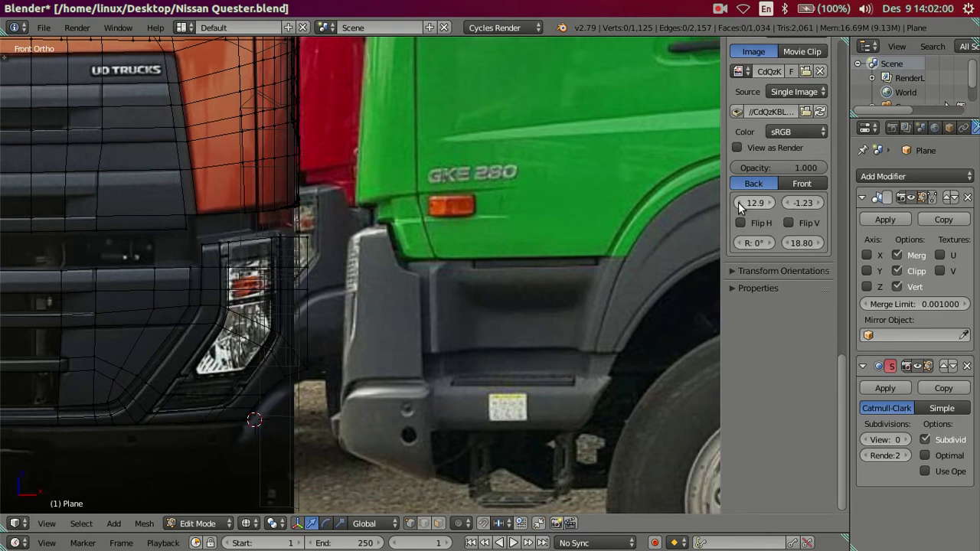
pyautogui.click(739, 204)
pyautogui.click(740, 204)
pyautogui.click(740, 204)
pyautogui.click(739, 204)
pyautogui.click(740, 203)
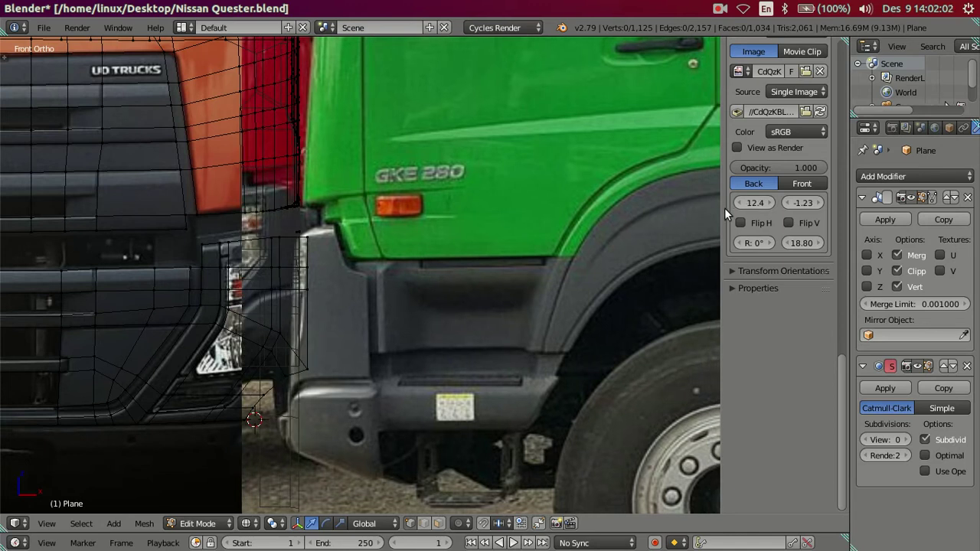
pyautogui.click(737, 203)
pyautogui.click(737, 204)
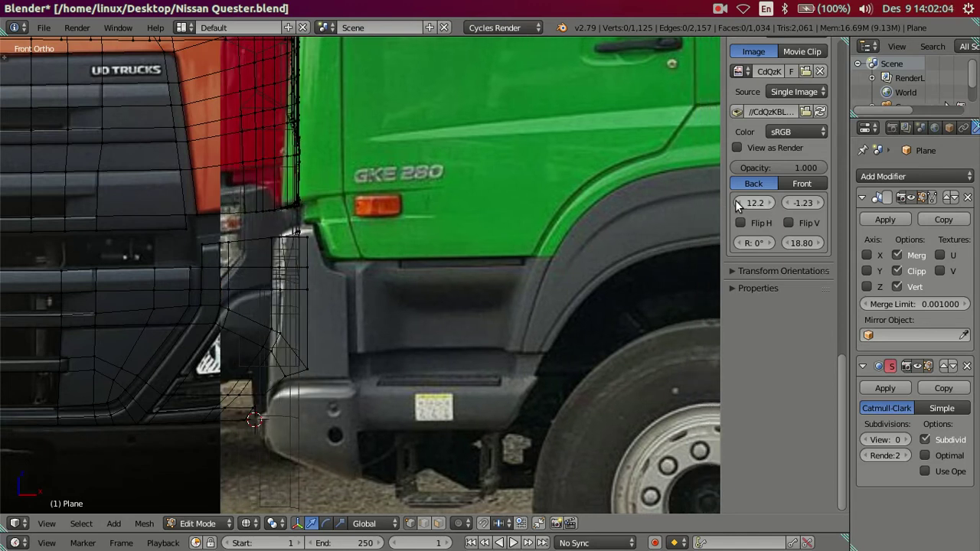
pyautogui.scroll(2, 739, 205)
pyautogui.scroll(-2, 741, 205)
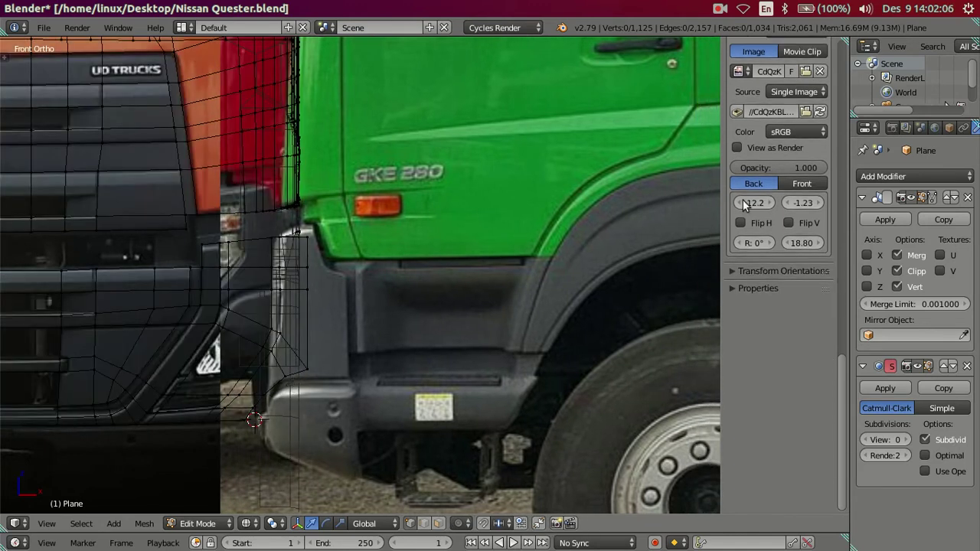
pyautogui.moveTo(742, 204)
pyautogui.mouseDown()
pyautogui.moveTo(796, 204)
pyautogui.moveTo(746, 203)
pyautogui.mouseUp()
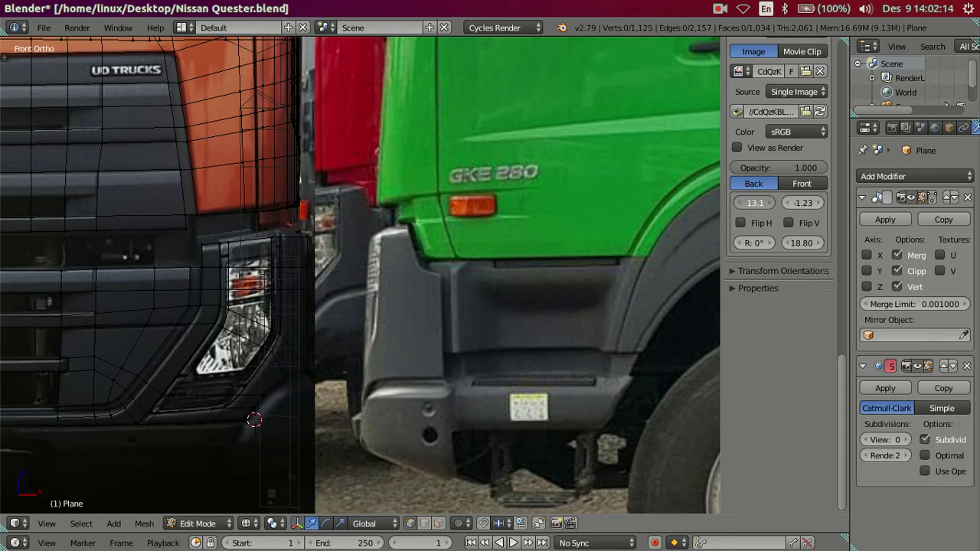
# - Fine-tune the photo to X 12.5 and Y -1.23, then enter an X offset of 0.9
pyautogui.click(821, 204)
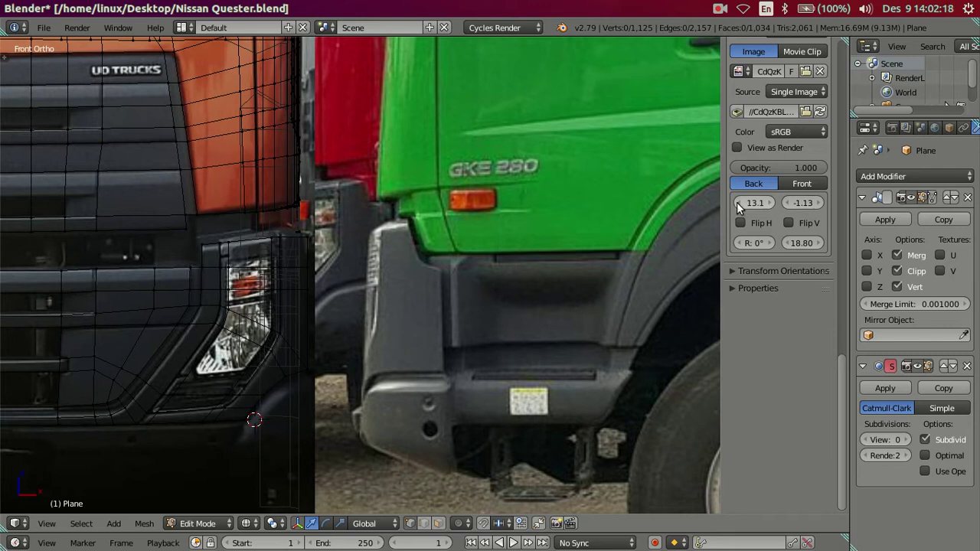
pyautogui.moveTo(739, 207); pyautogui.dragTo(712, 207)
pyautogui.click(820, 204)
pyautogui.click(785, 202)
pyautogui.click(787, 203)
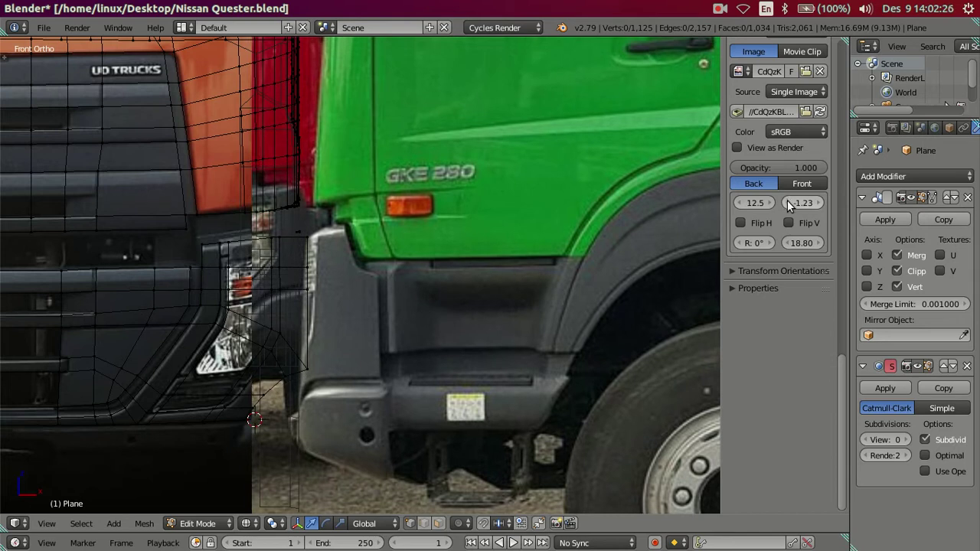
pyautogui.click(764, 202)
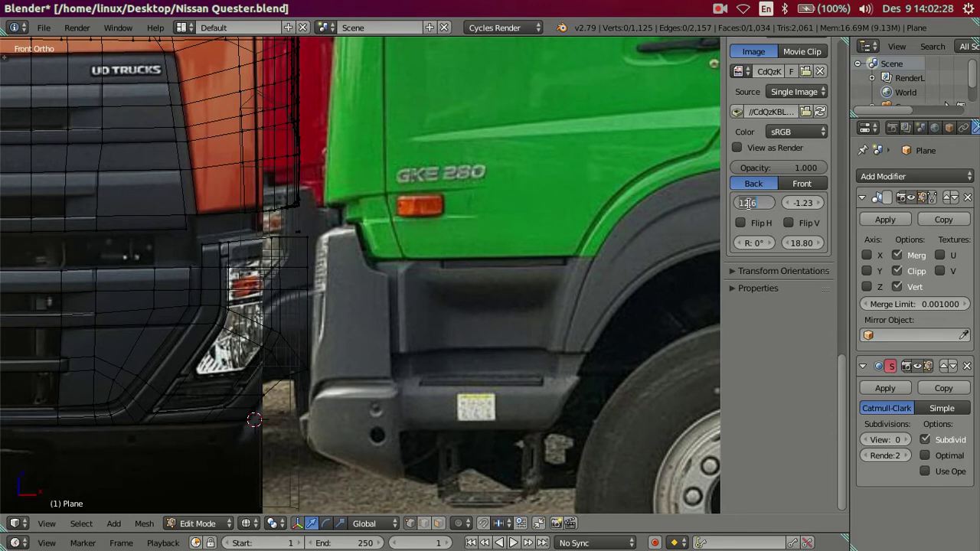
pyautogui.write('0.9')
pyautogui.press('Return')
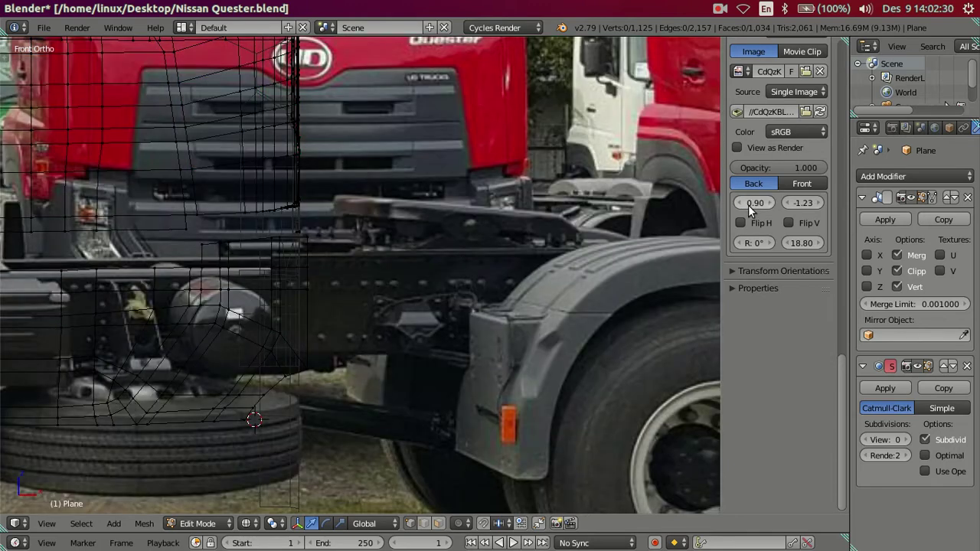
pyautogui.scroll(-3, 266, 292)
pyautogui.scroll(-3, 266, 292)
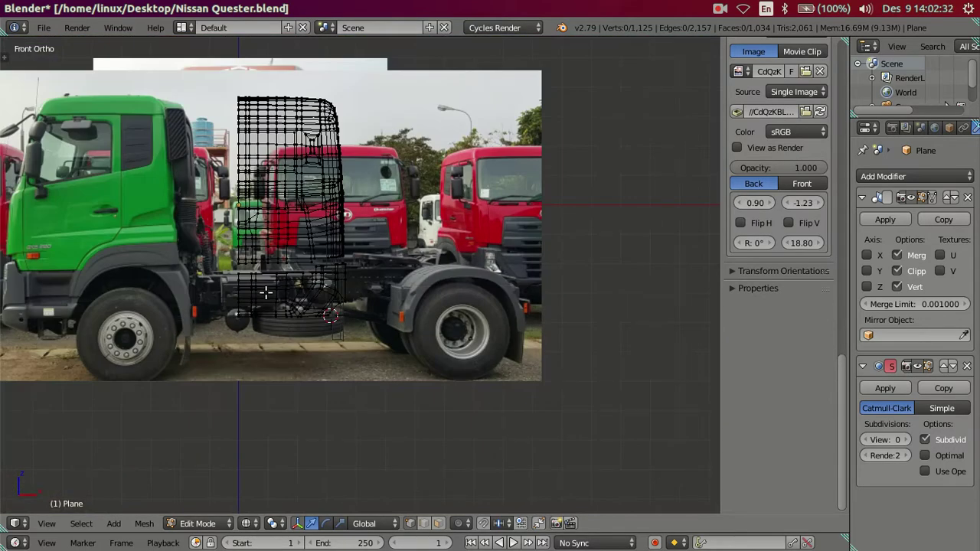
# - Change the second reference image's Axis to the Right view
pyautogui.press('KP_3')
pyautogui.scroll(2, 352, 269)
pyautogui.scroll(2, 396, 271)
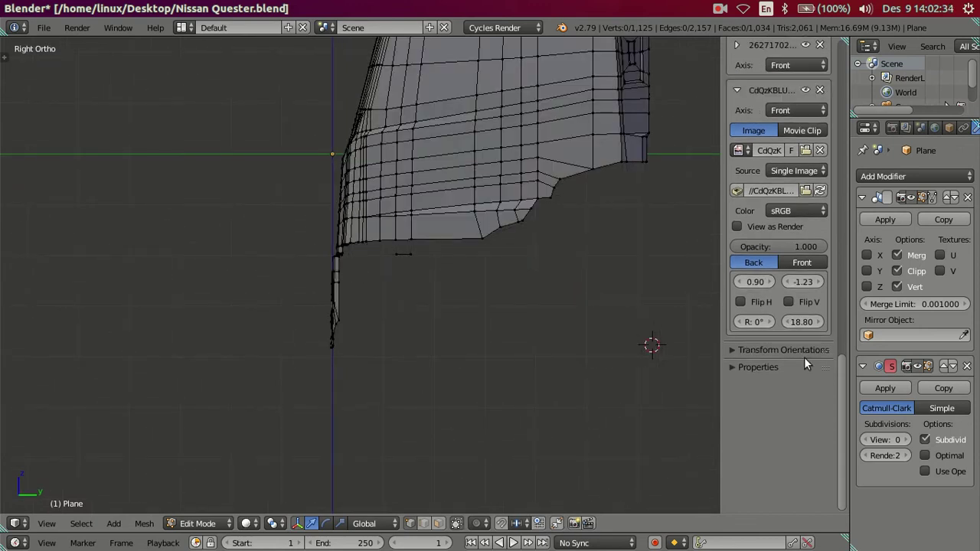
pyautogui.scroll(3, 814, 406)
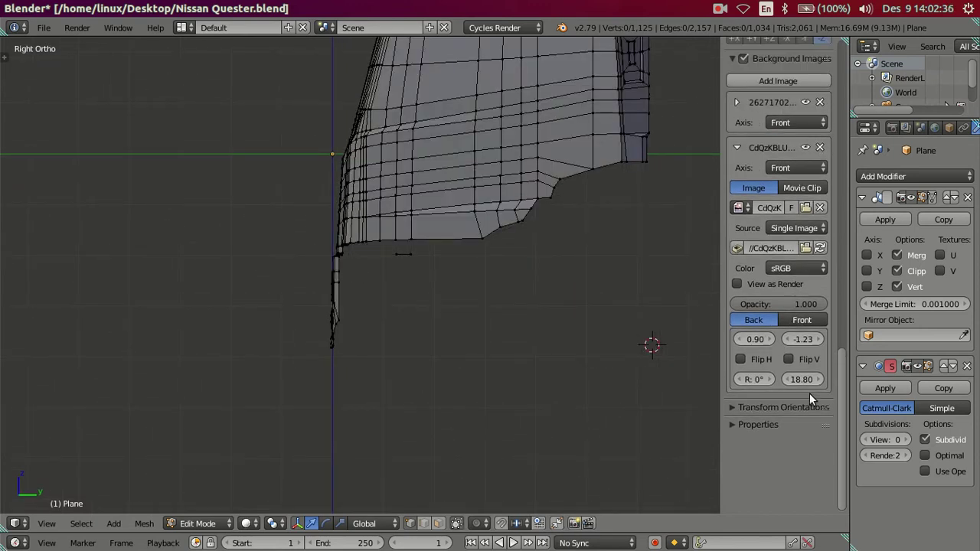
pyautogui.scroll(2, 532, 332)
pyautogui.scroll(-2, 518, 321)
pyautogui.scroll(-2, 518, 321)
pyautogui.press('KP_1')
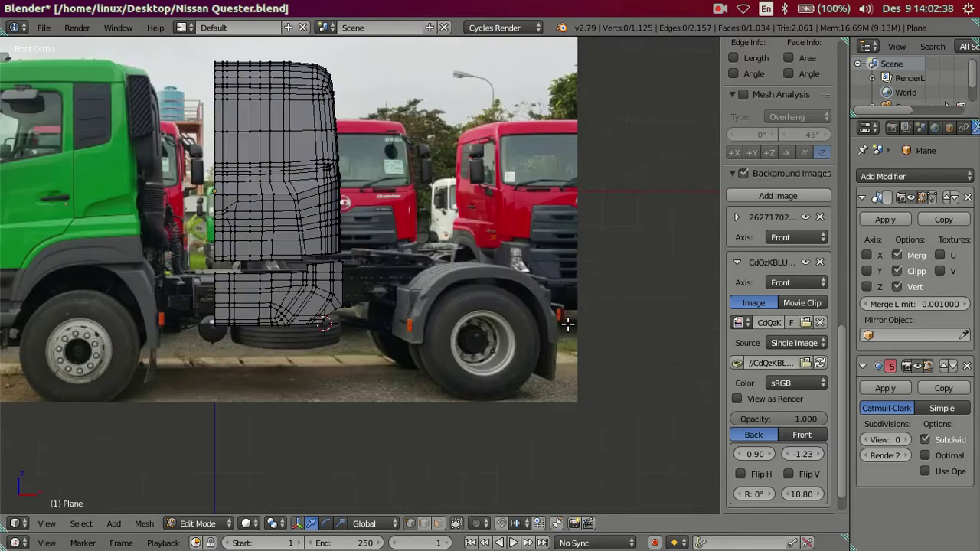
pyautogui.scroll(-1, 804, 425)
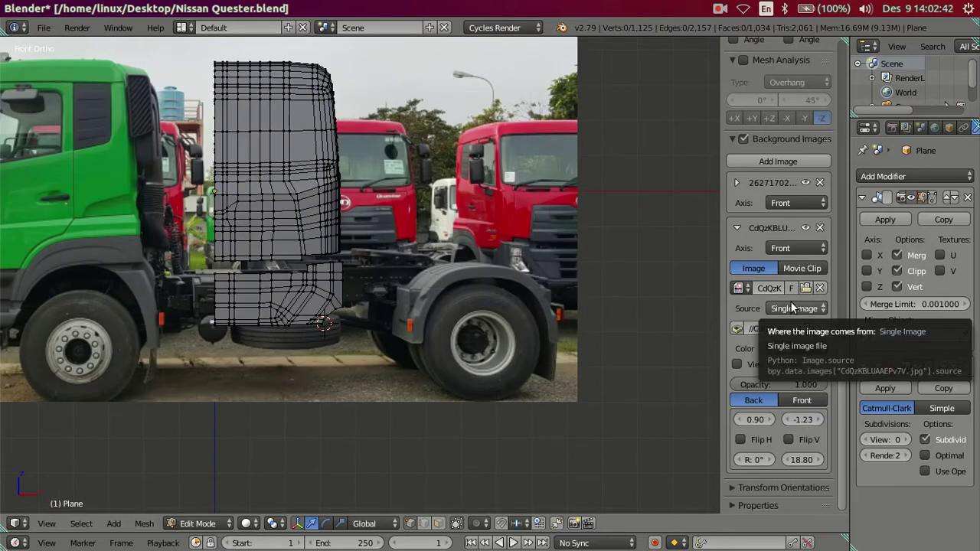
pyautogui.click(788, 248)
pyautogui.click(585, 231)
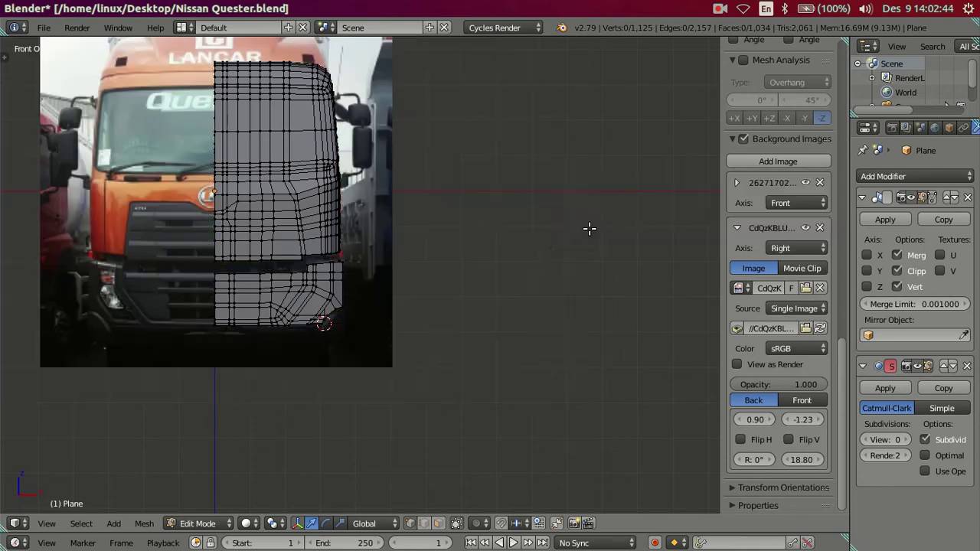
# - In Right view, set the side photo's X offset to 9.00 behind the cab mesh
pyautogui.press('KP_3')
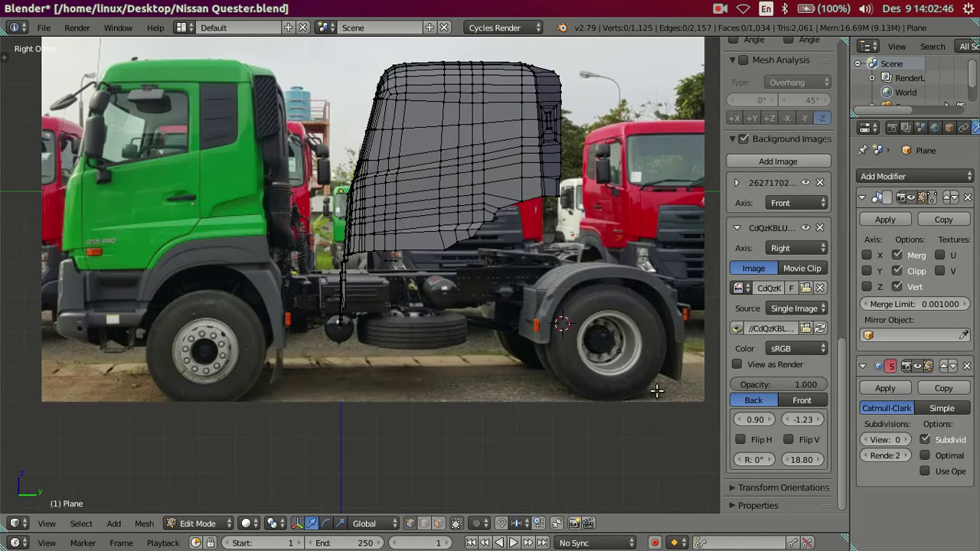
pyautogui.scroll(3, 503, 333)
pyautogui.scroll(-3, 484, 318)
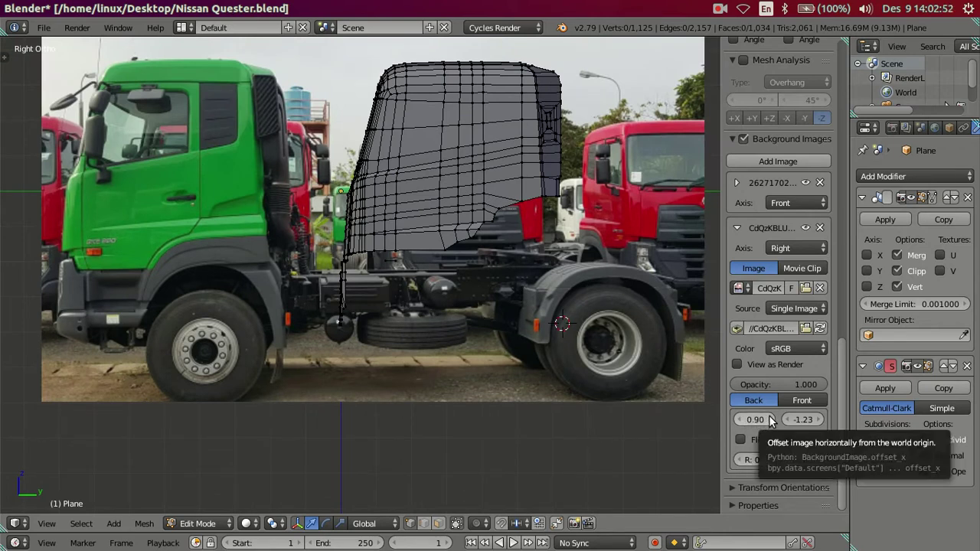
pyautogui.click(758, 420)
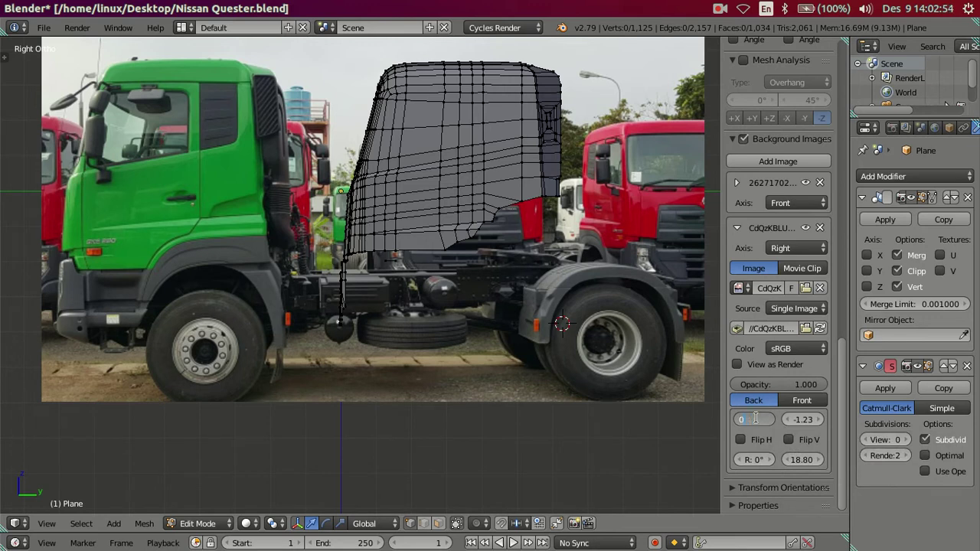
pyautogui.press('Return')
pyautogui.moveTo(757, 422); pyautogui.dragTo(812, 423)
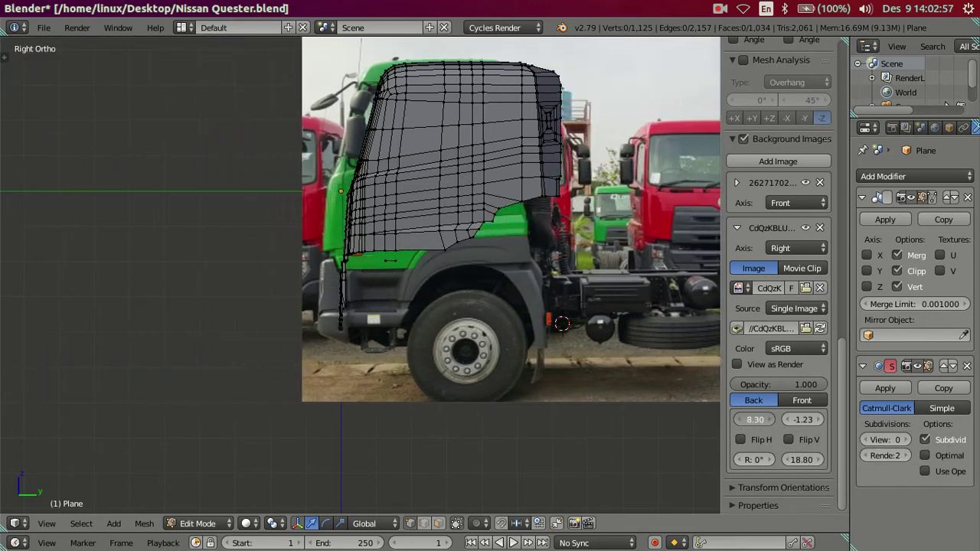
pyautogui.moveTo(755, 419); pyautogui.dragTo(752, 418)
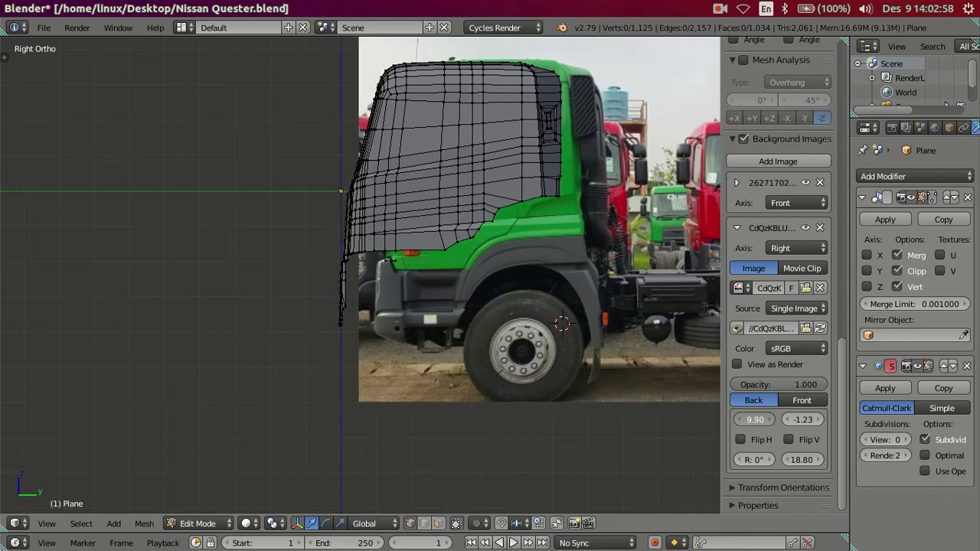
pyautogui.click(752, 418)
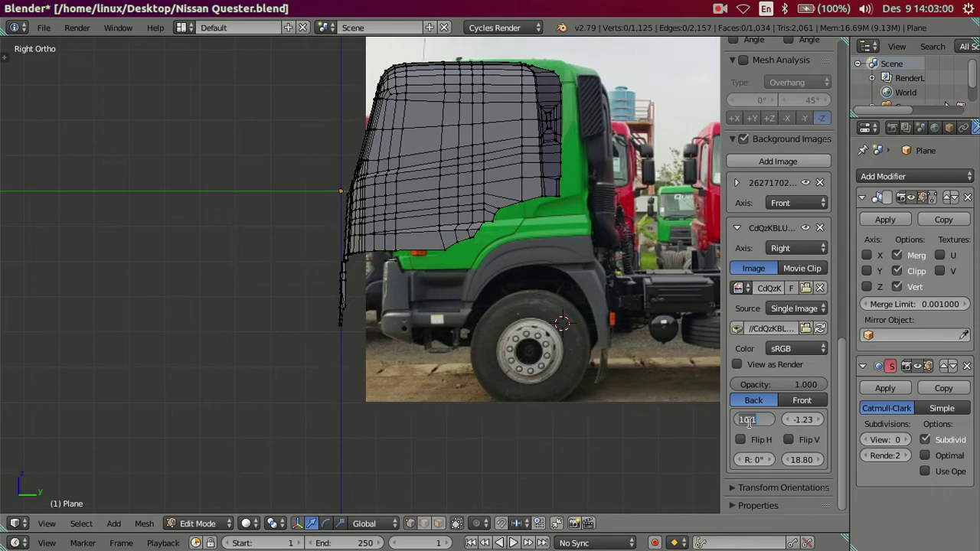
pyautogui.write('9')
pyautogui.press('Return')
pyautogui.scroll(3, 531, 329)
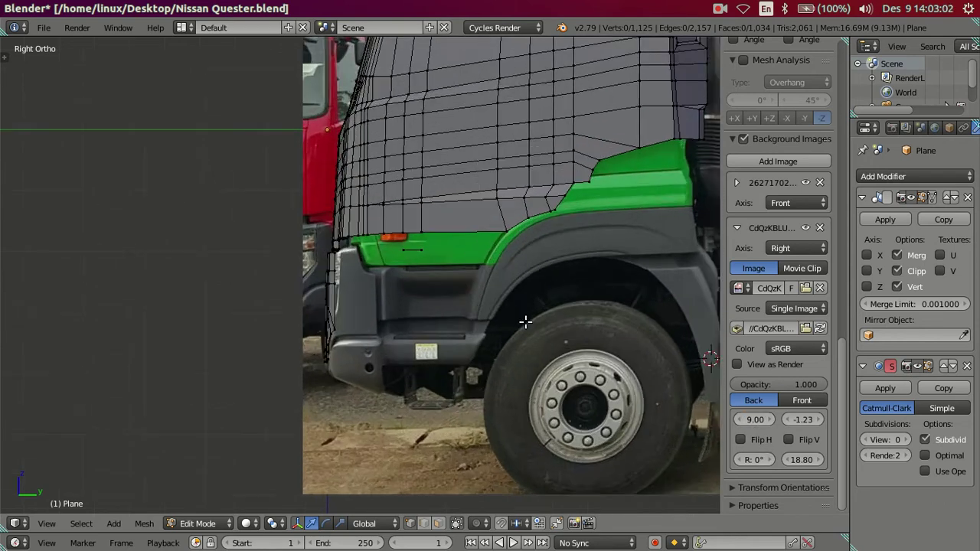
pyautogui.press('z')
pyautogui.scroll(1, 518, 260)
pyautogui.scroll(1, 434, 279)
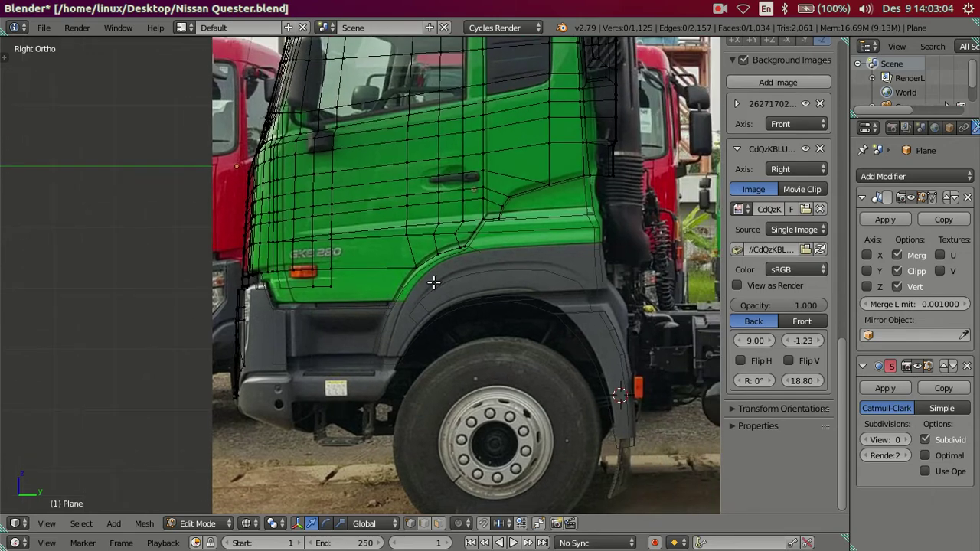
pyautogui.scroll(1, 433, 283)
pyautogui.scroll(-1, 433, 282)
pyautogui.scroll(-1, 410, 217)
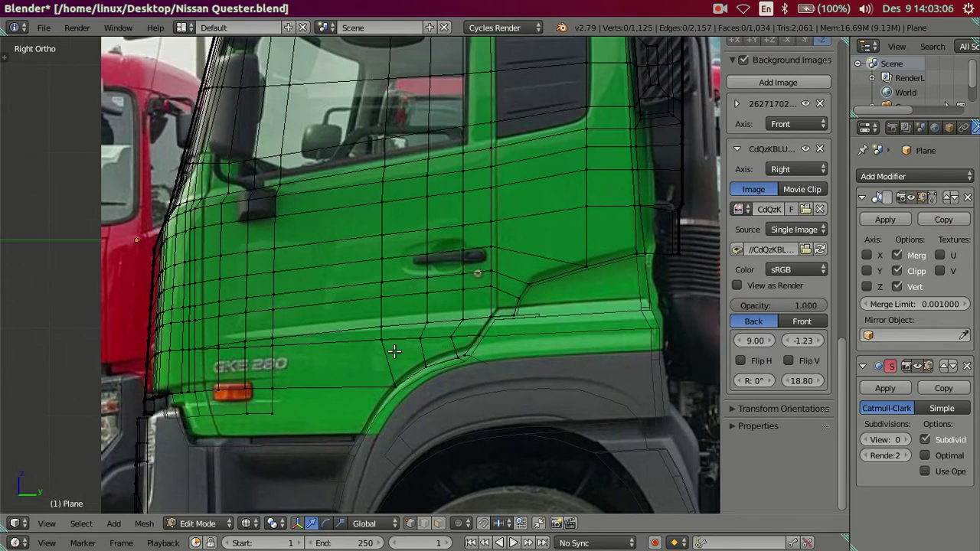
pyautogui.scroll(1, 395, 352)
pyautogui.scroll(1, 296, 355)
pyautogui.keyDown('ctrl'); pyautogui.scroll(2, 327, 275); pyautogui.keyUp('ctrl')
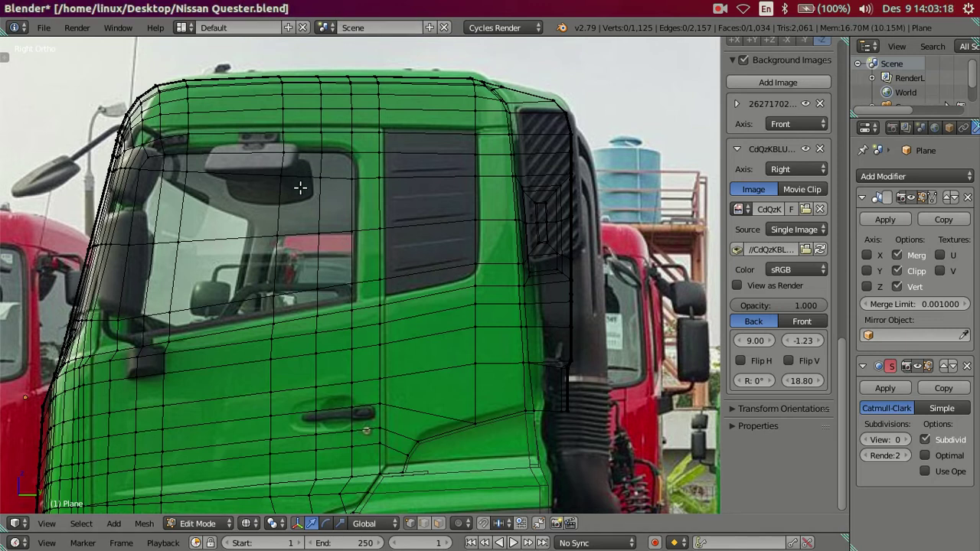
pyautogui.keyDown('shift'); pyautogui.scroll(-2, 300, 186); pyautogui.keyUp('shift')
pyautogui.keyDown('shift'); pyautogui.scroll(-2, 303, 213); pyautogui.keyUp('shift')
pyautogui.keyDown('shift'); pyautogui.scroll(-2, 303, 213); pyautogui.keyUp('shift')
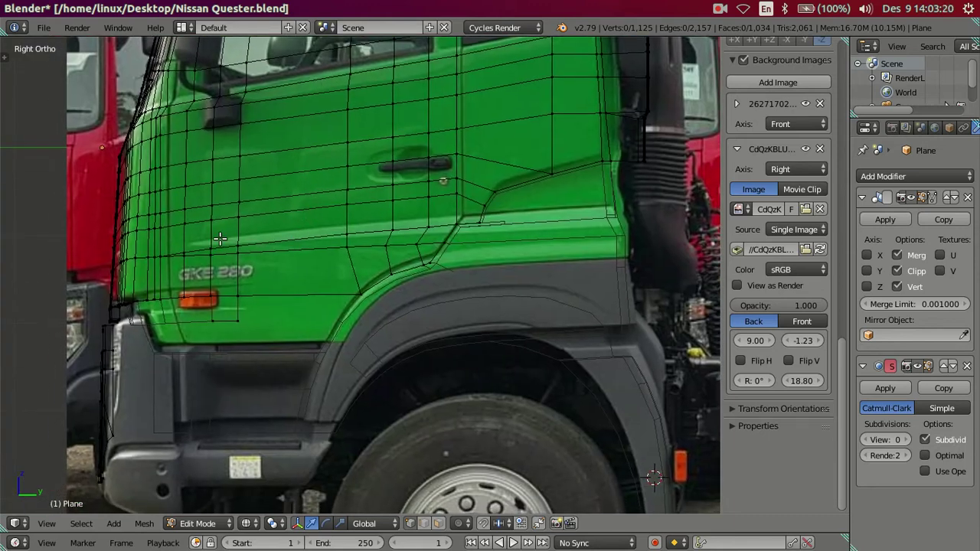
pyautogui.keyDown('ctrl'); pyautogui.scroll(-1, 224, 246); pyautogui.keyUp('ctrl')
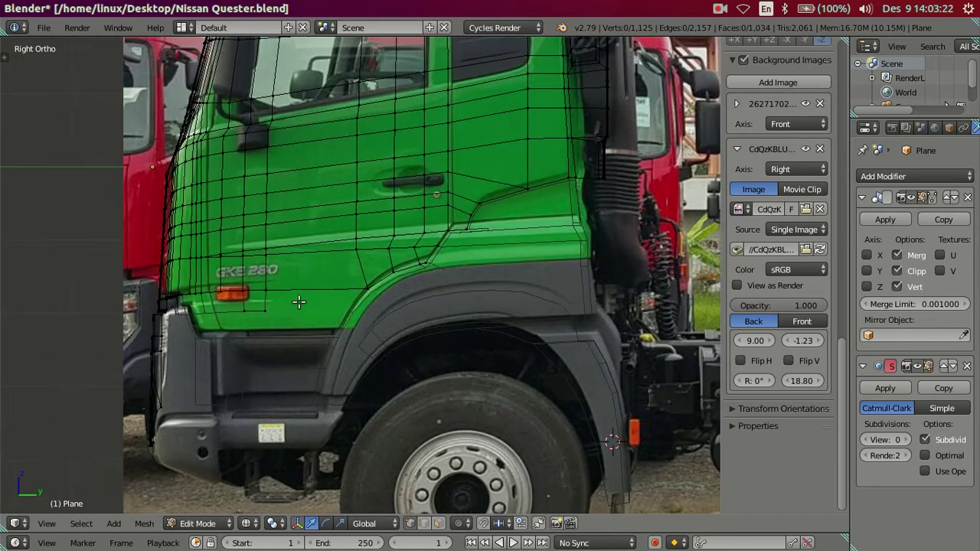
pyautogui.keyDown('shift'); pyautogui.scroll(-1, 303, 305); pyautogui.keyUp('shift')
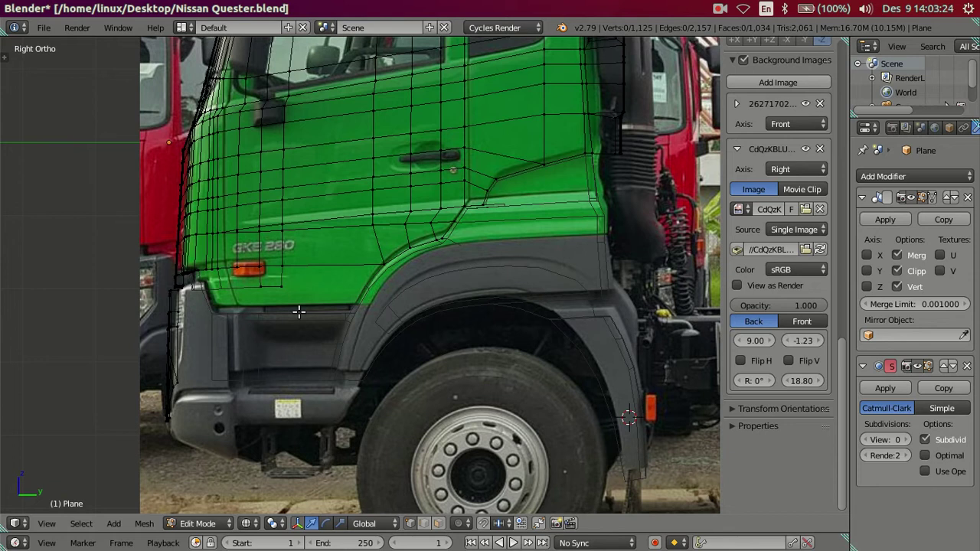
pyautogui.press('z')
pyautogui.press('z')
pyautogui.press('z')
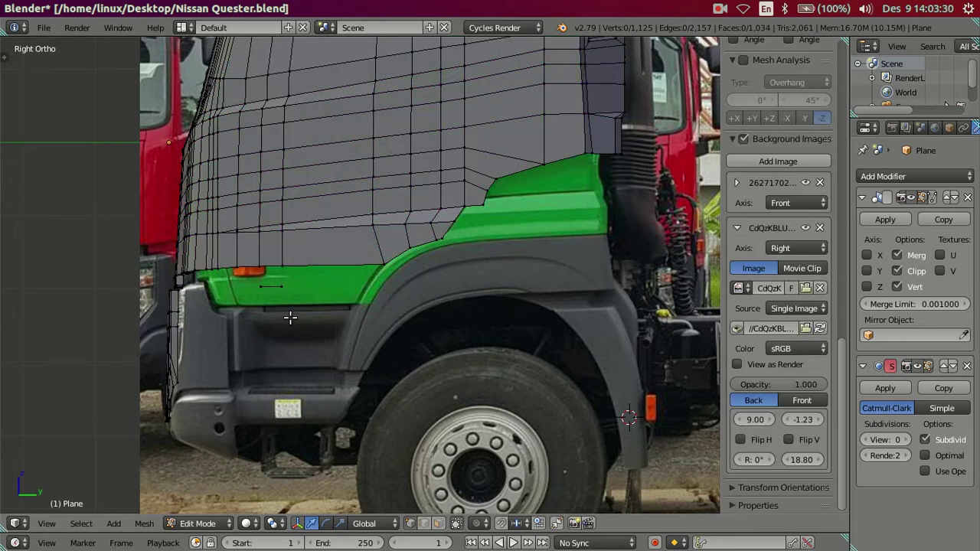
# - Reveal the hidden wheel-arch and lower-body faces and check their fit in wireframe from side and front
pyautogui.hotkey('alt', 'h')
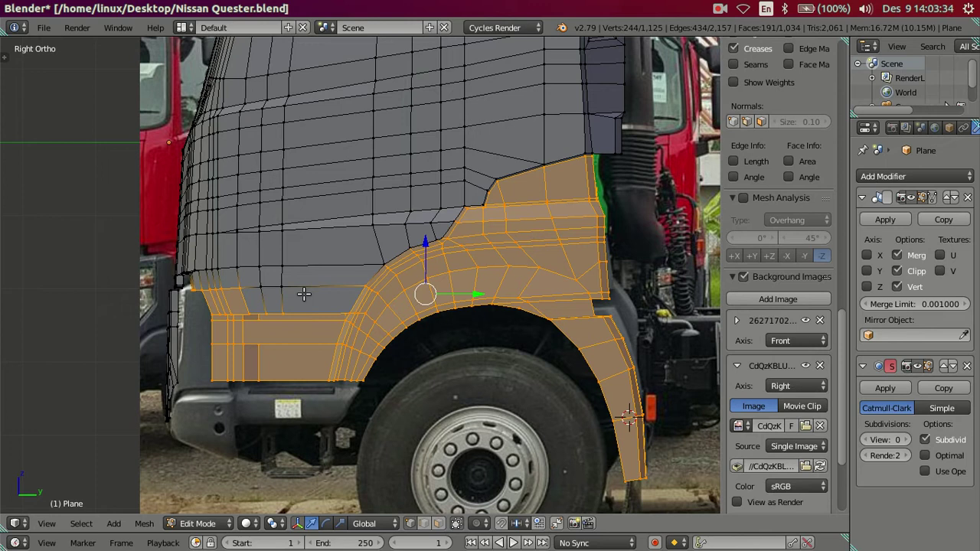
pyautogui.press('z')
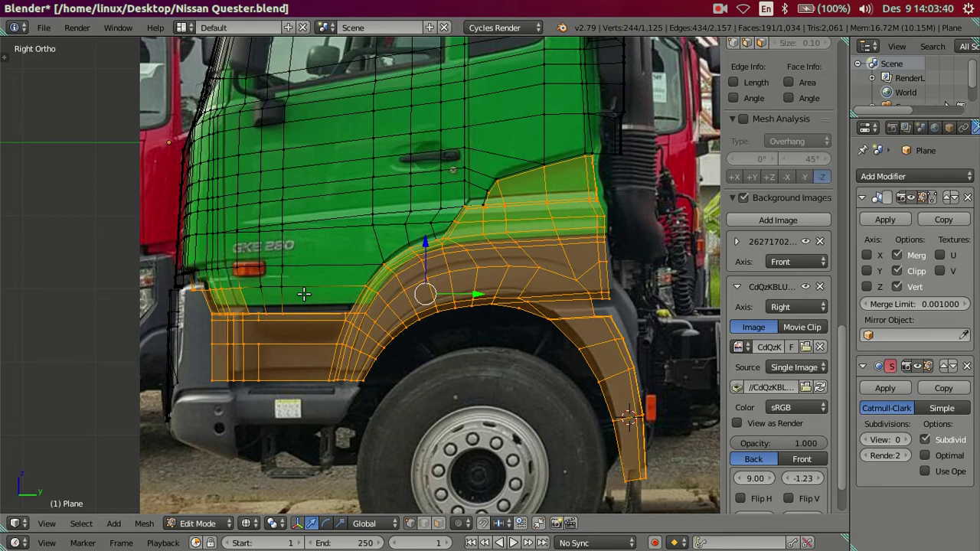
pyautogui.scroll(1, 390, 237)
pyautogui.scroll(1, 398, 259)
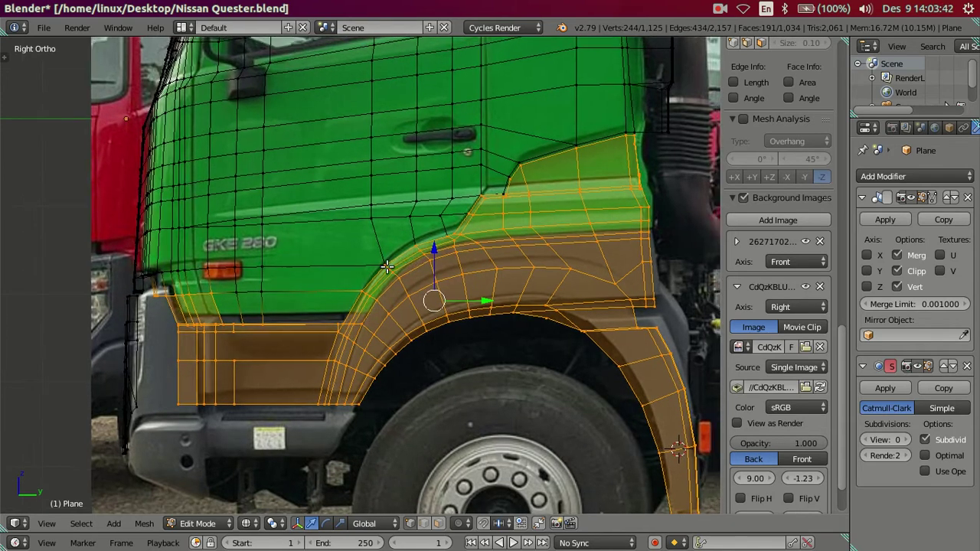
pyautogui.keyDown('shift'); pyautogui.moveTo(386, 266); pyautogui.dragTo(298, 291, button='middle'); pyautogui.keyUp('shift')
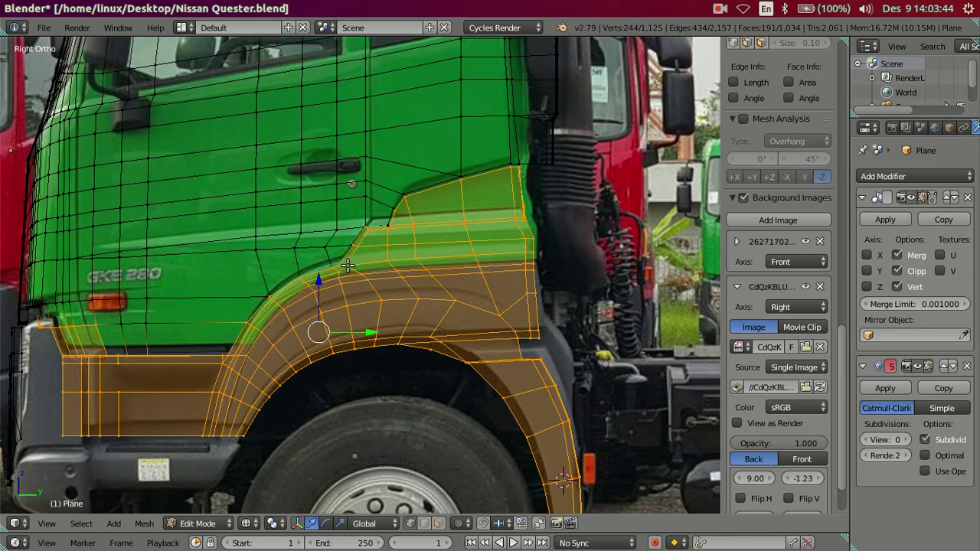
pyautogui.keyDown('shift'); pyautogui.moveTo(354, 277); pyautogui.dragTo(484, 213, button='middle'); pyautogui.keyUp('shift')
pyautogui.scroll(1, 280, 257)
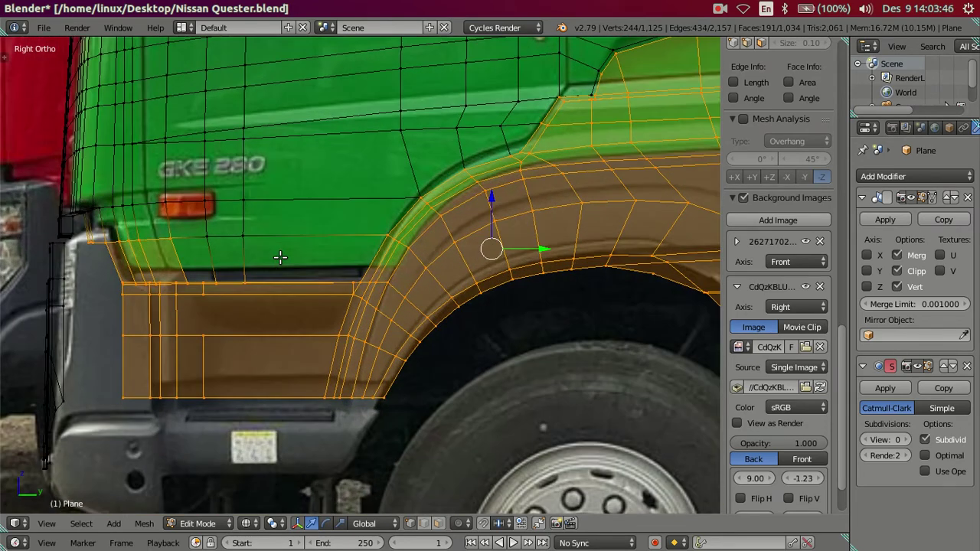
pyautogui.scroll(-3, 253, 242)
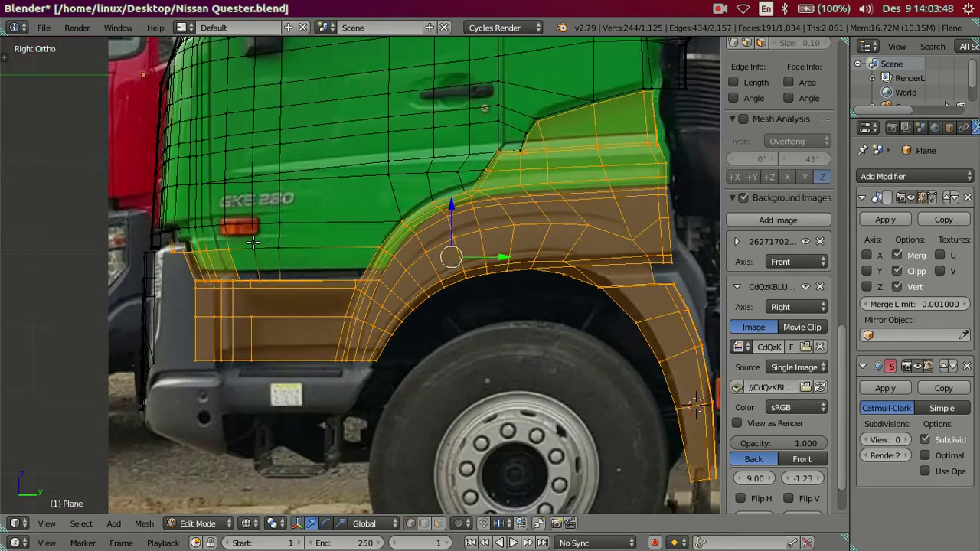
pyautogui.scroll(-1, 268, 253)
pyautogui.moveTo(282, 272); pyautogui.dragTo(335, 269, button='middle')
pyautogui.press('KP_1')
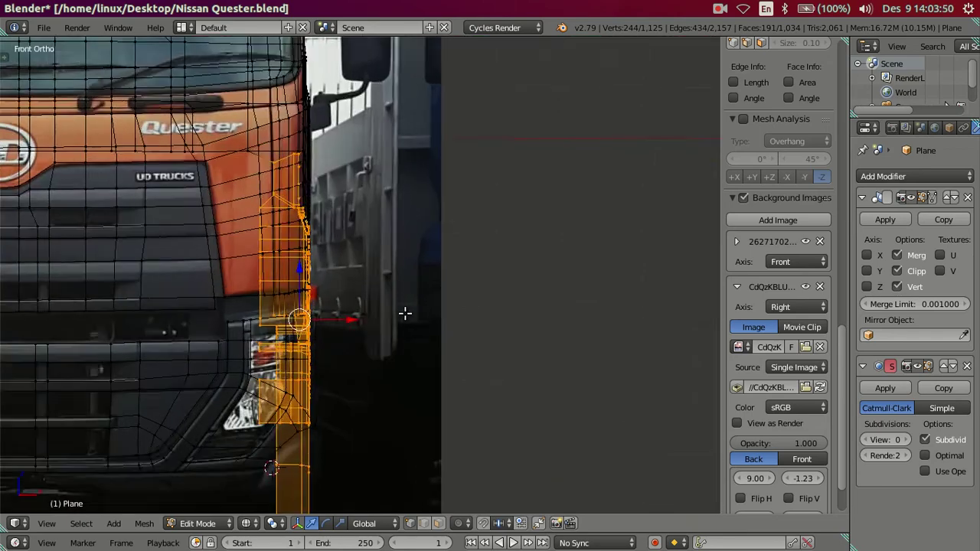
pyautogui.scroll(-2, 403, 312)
pyautogui.moveTo(398, 307); pyautogui.dragTo(330, 330, button='middle')
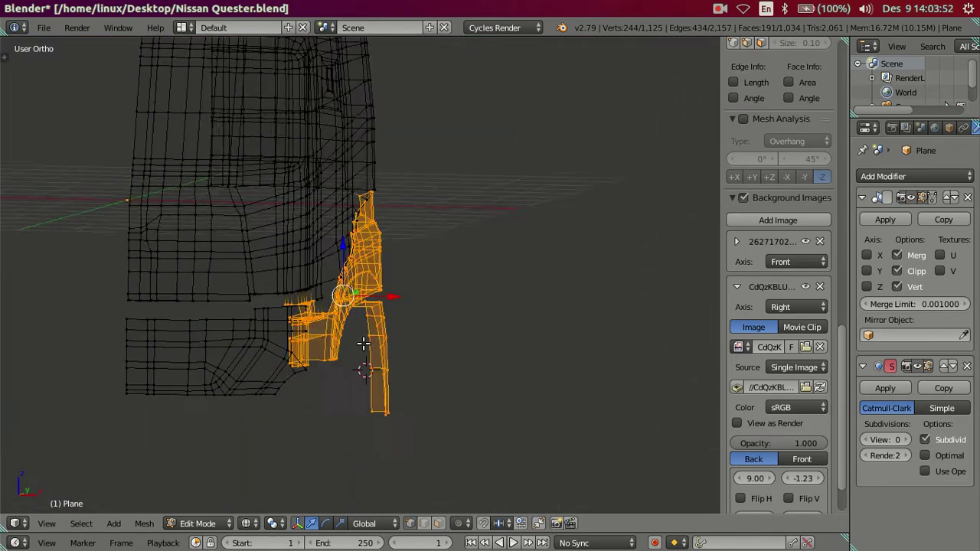
# - Hide the selected wheel-arch and skirt faces and view the cab from the right in solid shading
pyautogui.press('h')
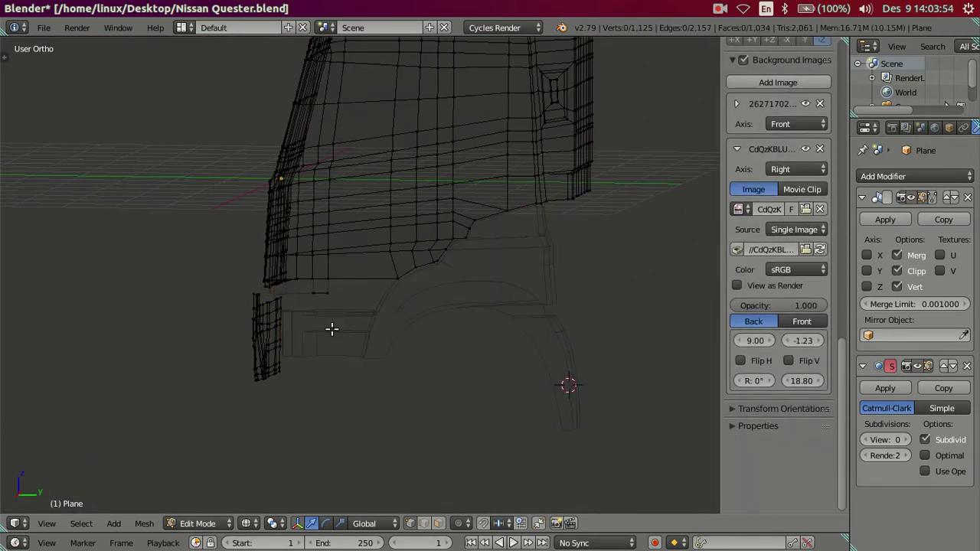
pyautogui.press('KP_3')
pyautogui.scroll(2, 333, 342)
pyautogui.scroll(2, 298, 339)
pyautogui.scroll(1, 387, 306)
pyautogui.press('z')
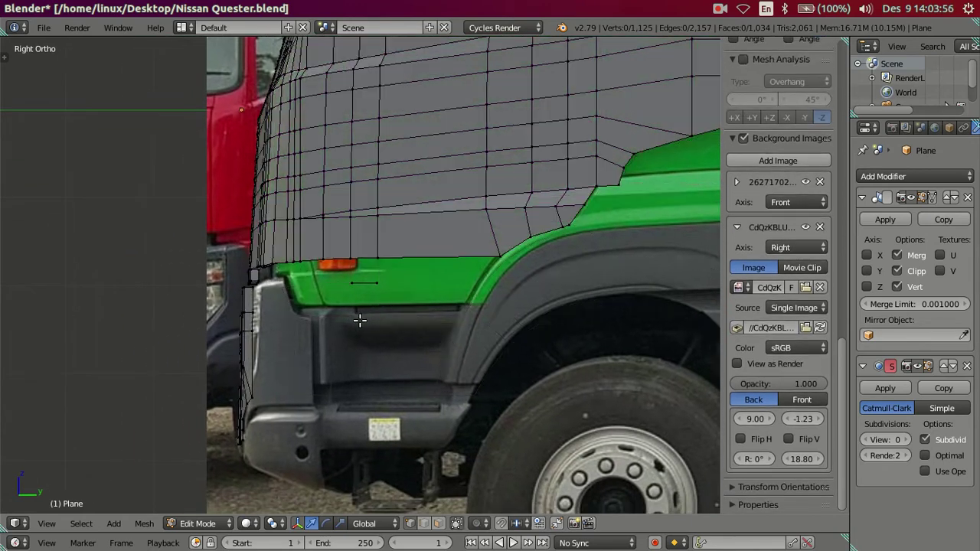
pyautogui.scroll(-1, 359, 320)
pyautogui.scroll(1, 349, 311)
pyautogui.moveTo(339, 284); pyautogui.dragTo(361, 317, button='middle')
# - Reveal the faces again, add two more skirt faces to the selection and hide them
pyautogui.hotkey('alt', 'h')
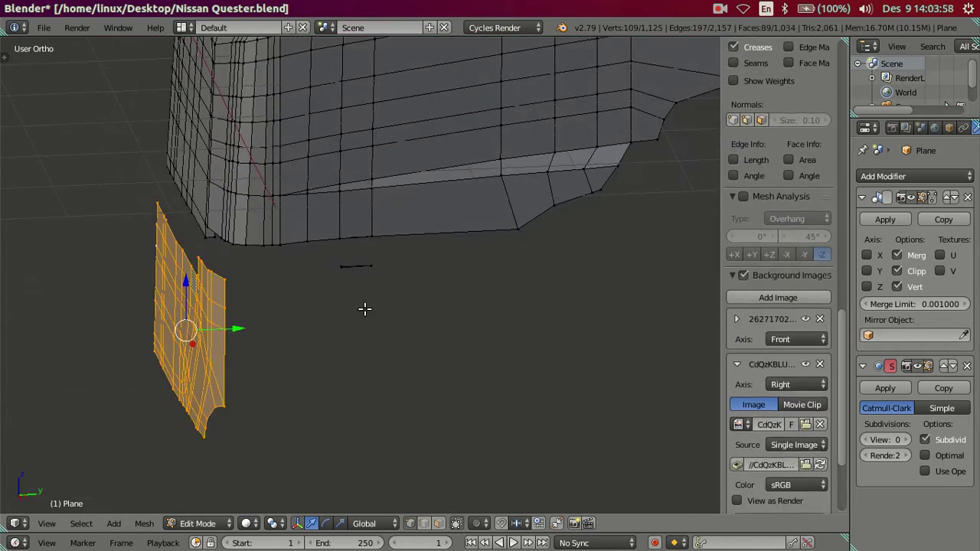
pyautogui.press('a')
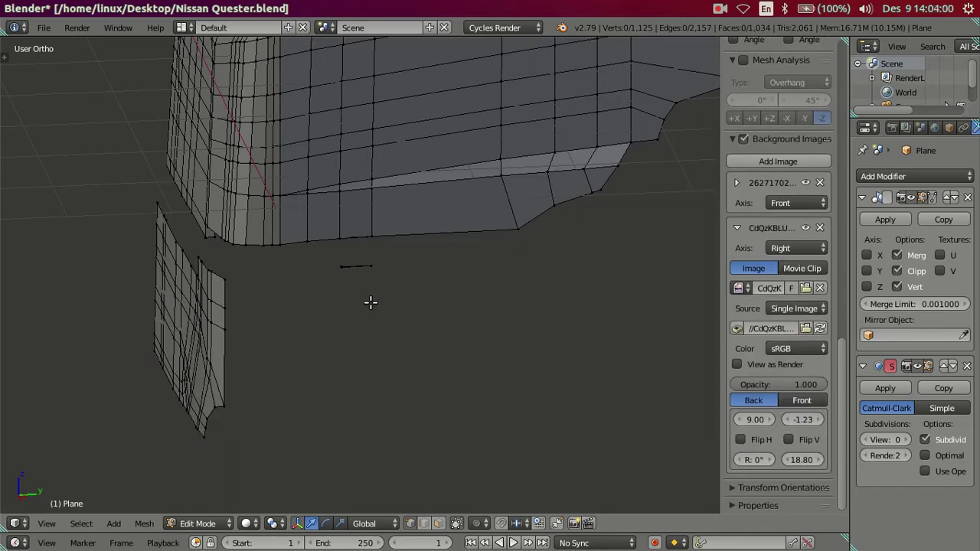
pyautogui.press('KP_8')
pyautogui.hotkey('alt', 'h')
pyautogui.moveTo(384, 234); pyautogui.dragTo(376, 324, button='middle')
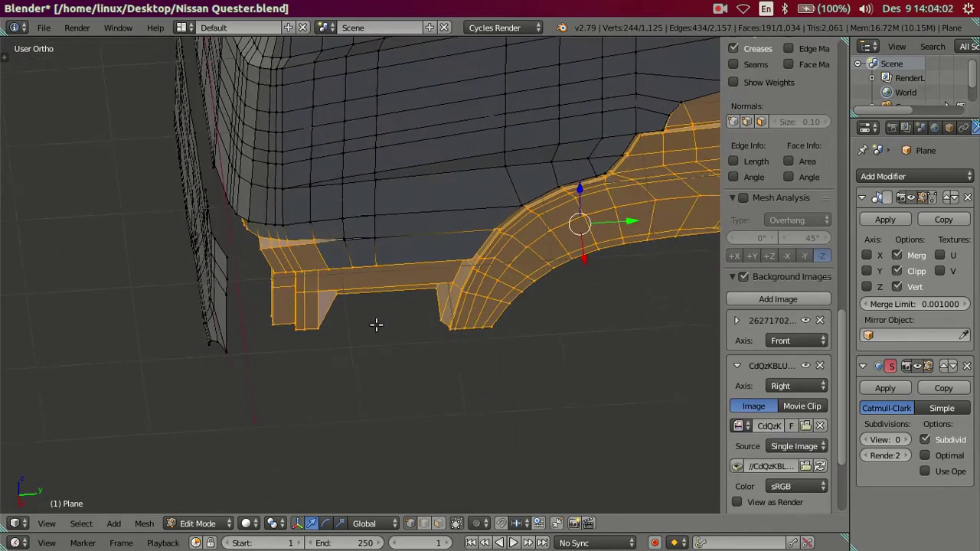
pyautogui.scroll(2, 345, 228)
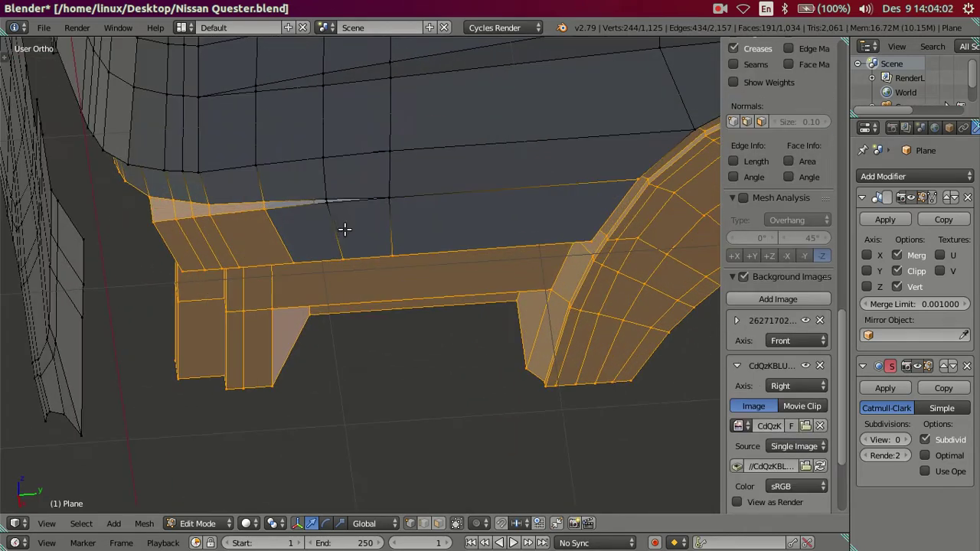
pyautogui.keyDown('shift'); pyautogui.rightClick(393, 199); pyautogui.keyUp('shift')
pyautogui.keyDown('shift'); pyautogui.rightClick(326, 211); pyautogui.keyUp('shift')
pyautogui.moveTo(342, 225); pyautogui.dragTo(357, 197, button='middle')
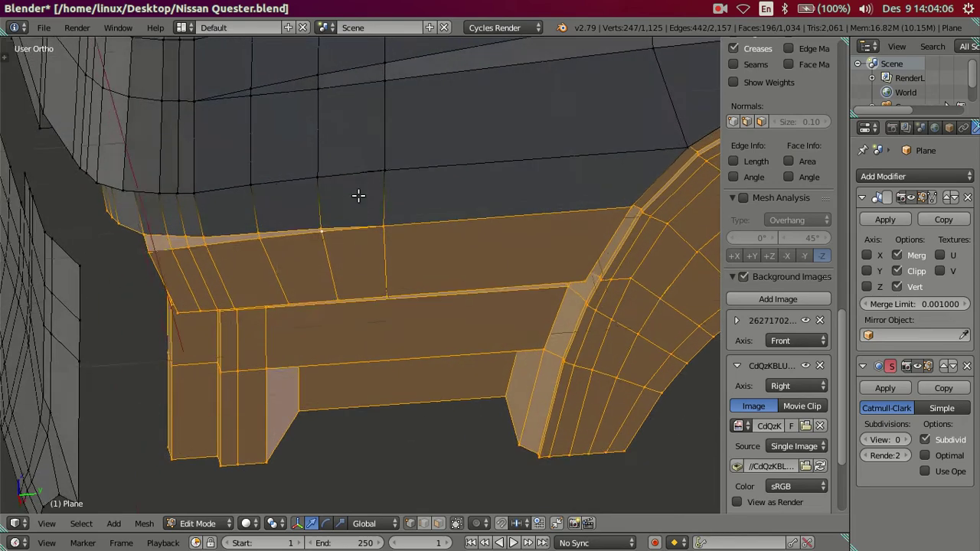
pyautogui.press('h')
pyautogui.moveTo(352, 234)
pyautogui.mouseDown(button='middle')
pyautogui.moveTo(363, 193)
pyautogui.moveTo(356, 276)
pyautogui.moveTo(372, 289)
pyautogui.mouseUp(button='middle')
pyautogui.press('KP_3')
# - Frame the cab's front corner in Front Ortho with the wireframe mesh over the reference
pyautogui.scroll(2, 320, 308)
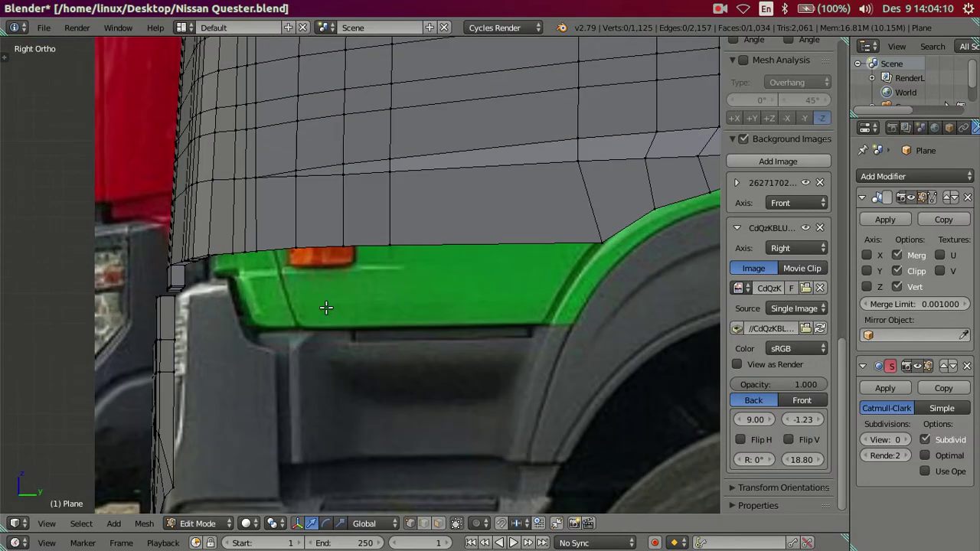
pyautogui.press('n')
pyautogui.moveTo(242, 268)
pyautogui.keyDown('shift'); pyautogui.mouseDown(button='middle')
pyautogui.moveTo(301, 225)
pyautogui.moveTo(319, 253)
pyautogui.mouseUp(button='middle'); pyautogui.keyUp('shift')
pyautogui.scroll(2, 339, 251)
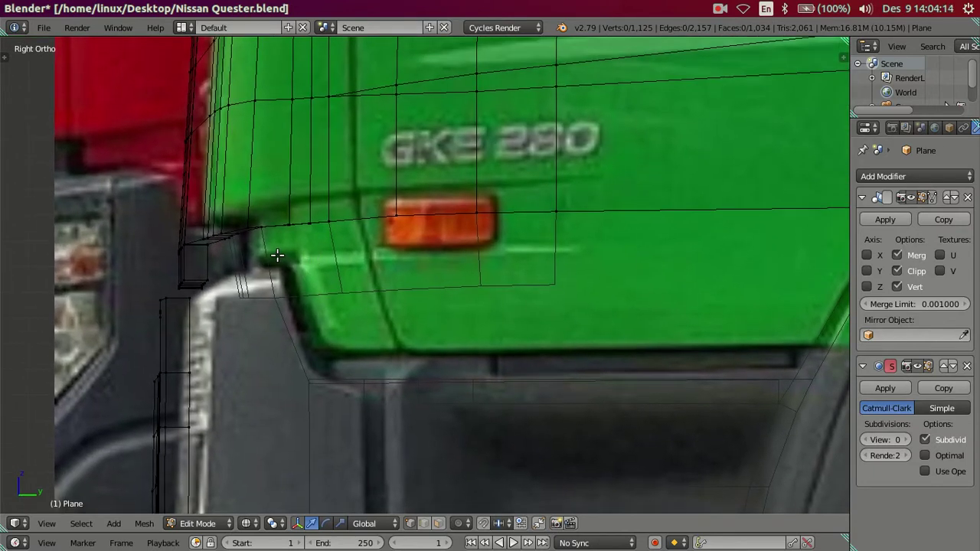
pyautogui.keyDown('shift'); pyautogui.moveTo(247, 263); pyautogui.dragTo(343, 207, button='middle'); pyautogui.keyUp('shift')
pyautogui.press('KP_1')
pyautogui.scroll(2, 389, 262)
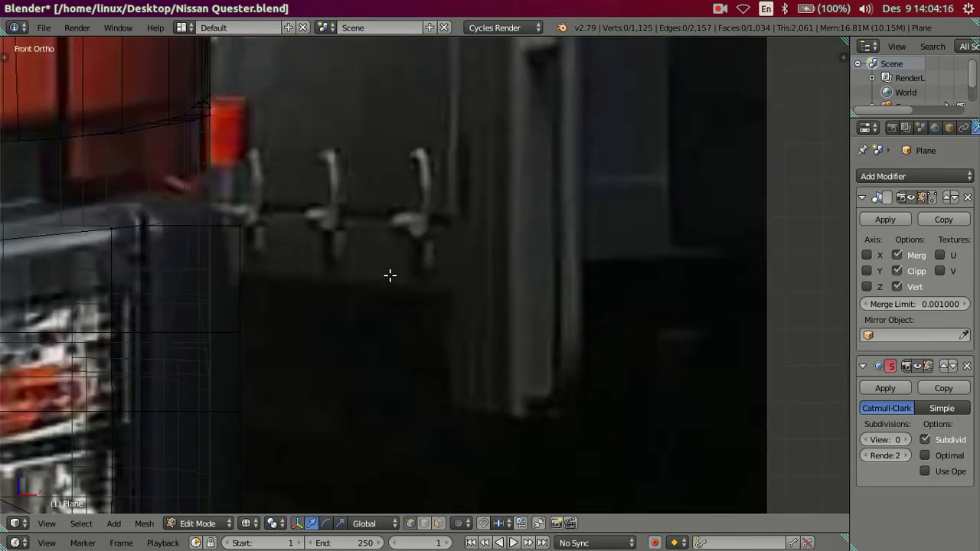
pyautogui.scroll(-3, 360, 283)
pyautogui.keyDown('shift'); pyautogui.moveTo(340, 300); pyautogui.dragTo(365, 173, button='middle'); pyautogui.keyUp('shift')
pyautogui.press('z')
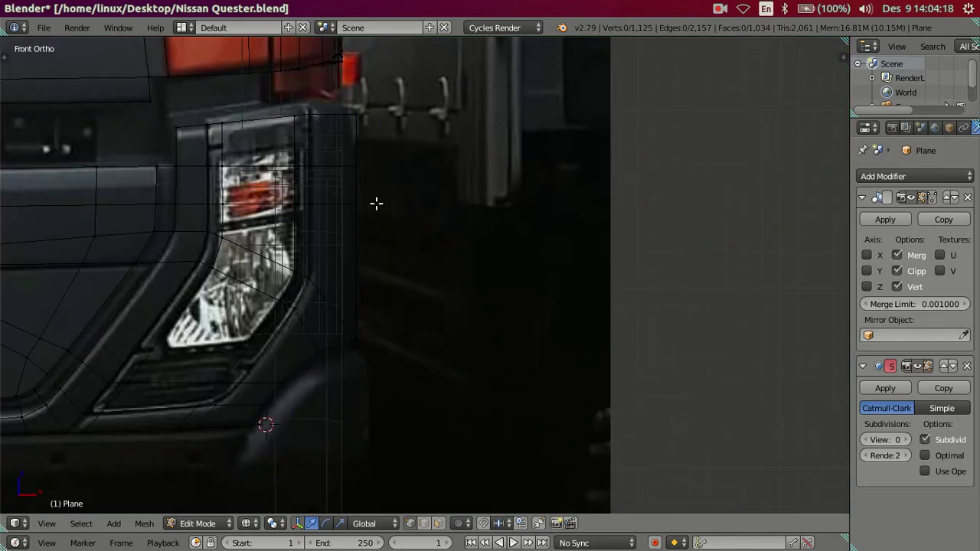
pyautogui.scroll(1, 377, 204)
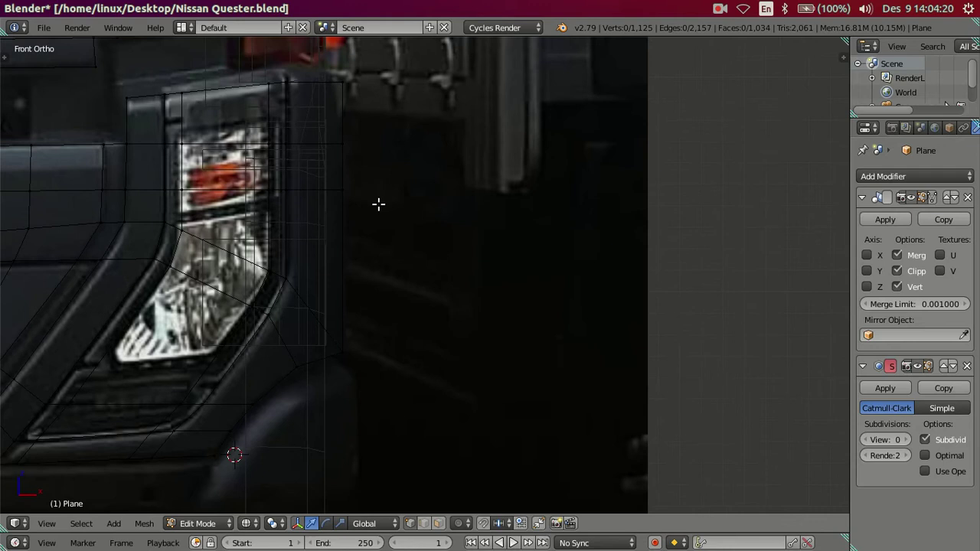
# - Shift the front corner's top vertex along X toward the headlight housing
pyautogui.rightClick(340, 80)
pyautogui.press('g')
pyautogui.press('x')
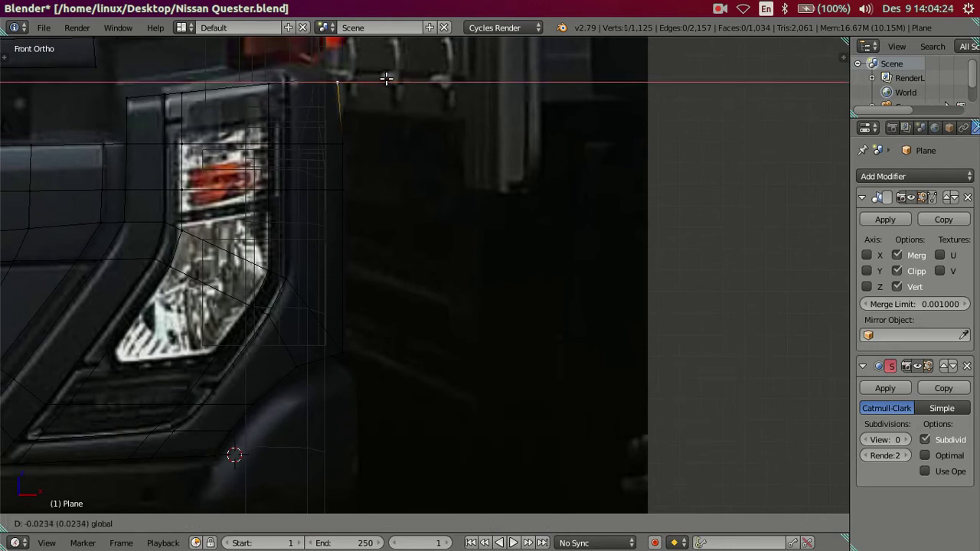
pyautogui.click(386, 78)
pyautogui.press('KP_3')
pyautogui.press('a')
pyautogui.scroll(-2, 381, 113)
pyautogui.scroll(-2, 379, 115)
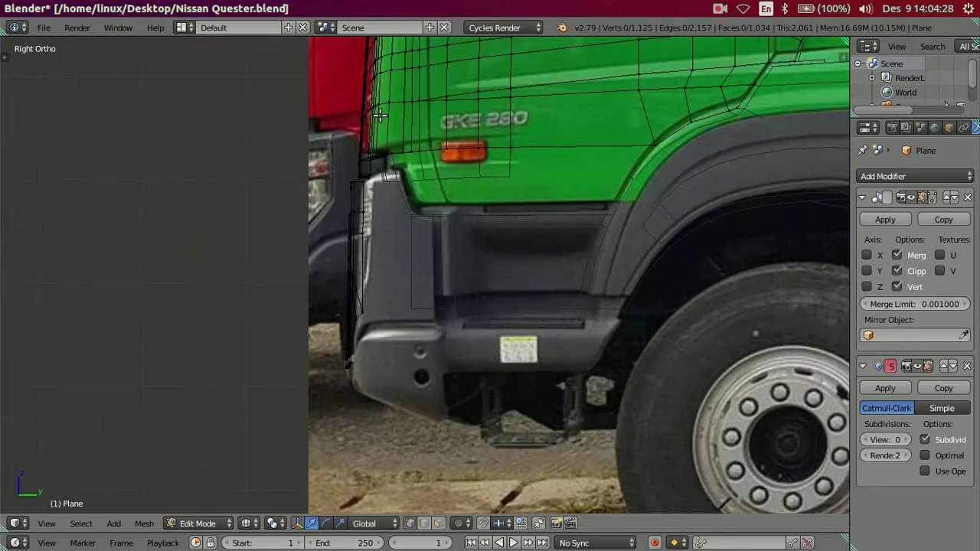
# - Nudge the upper and lower corner-edge vertices slightly left along X
pyautogui.press('KP_1')
pyautogui.scroll(1, 470, 136)
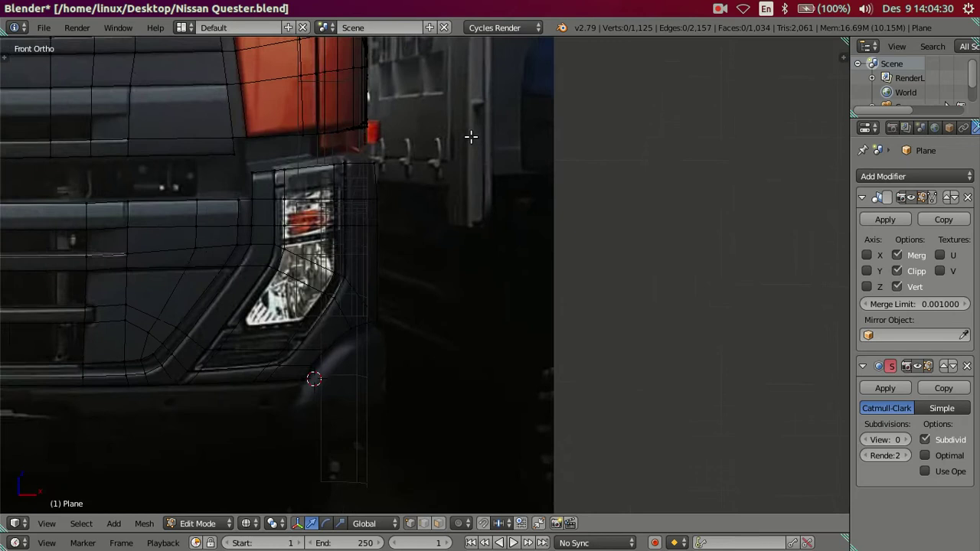
pyautogui.scroll(3, 471, 136)
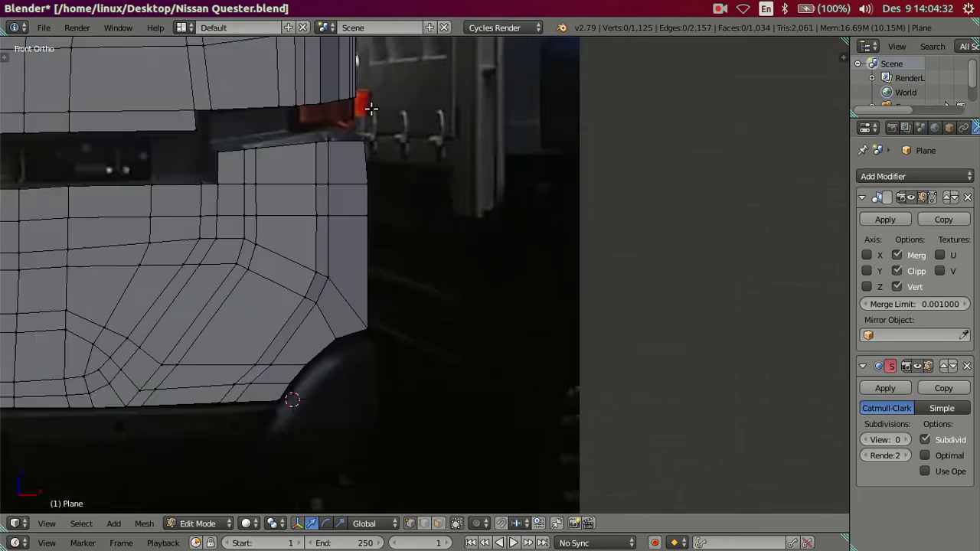
pyautogui.keyDown('shift'); pyautogui.scroll(3, 380, 150); pyautogui.keyUp('shift')
pyautogui.keyDown('shift'); pyautogui.scroll(1, 397, 214); pyautogui.keyUp('shift')
pyautogui.rightClick(358, 224)
pyautogui.press('z')
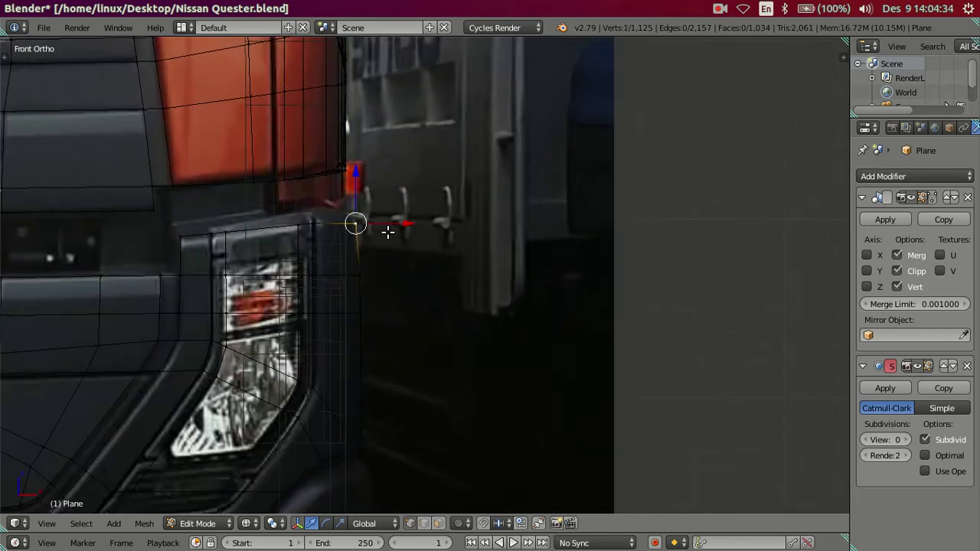
pyautogui.scroll(2, 388, 231)
pyautogui.rightClick(348, 273)
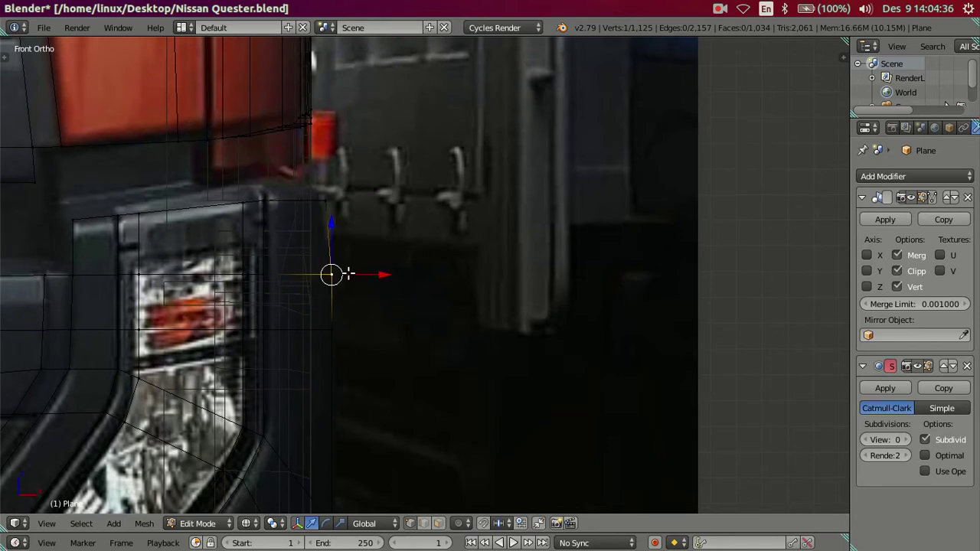
pyautogui.rightClick(329, 222)
pyautogui.keyDown('shift'); pyautogui.rightClick(337, 274); pyautogui.keyUp('shift')
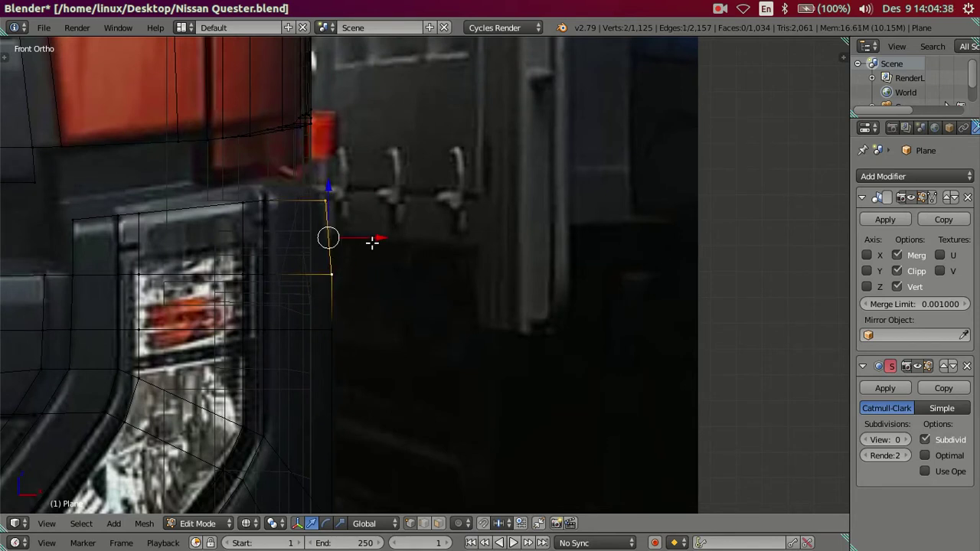
pyautogui.moveTo(372, 242); pyautogui.dragTo(370, 242)
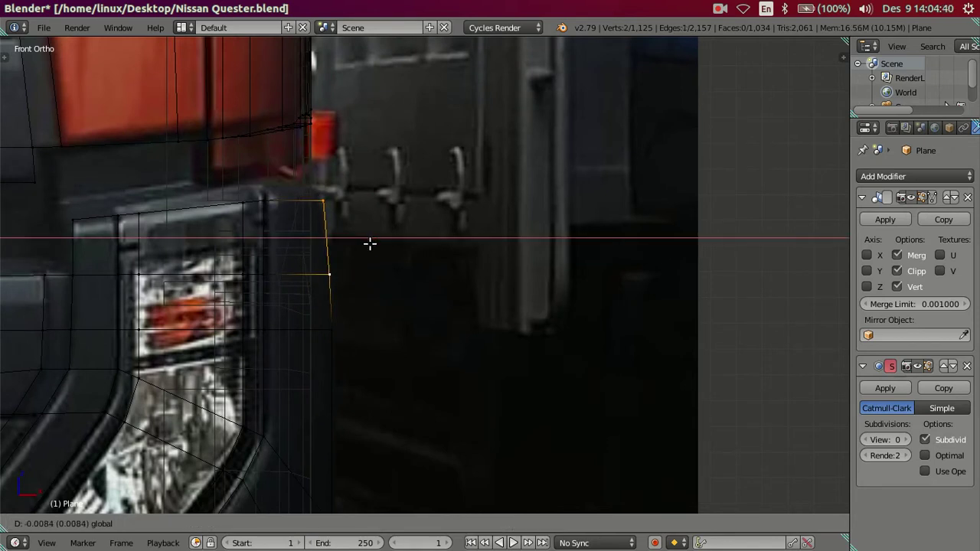
pyautogui.click(369, 242)
# - Select the edge loop running along the bumper's bottom edge
pyautogui.keyDown('shift'); pyautogui.moveTo(357, 289); pyautogui.dragTo(370, 182, button='middle'); pyautogui.keyUp('shift')
pyautogui.press('a')
pyautogui.press('z')
pyautogui.press('z')
pyautogui.scroll(-3, 385, 234)
pyautogui.keyDown('shift'); pyautogui.moveTo(362, 333); pyautogui.dragTo(394, 216, button='middle'); pyautogui.keyUp('shift')
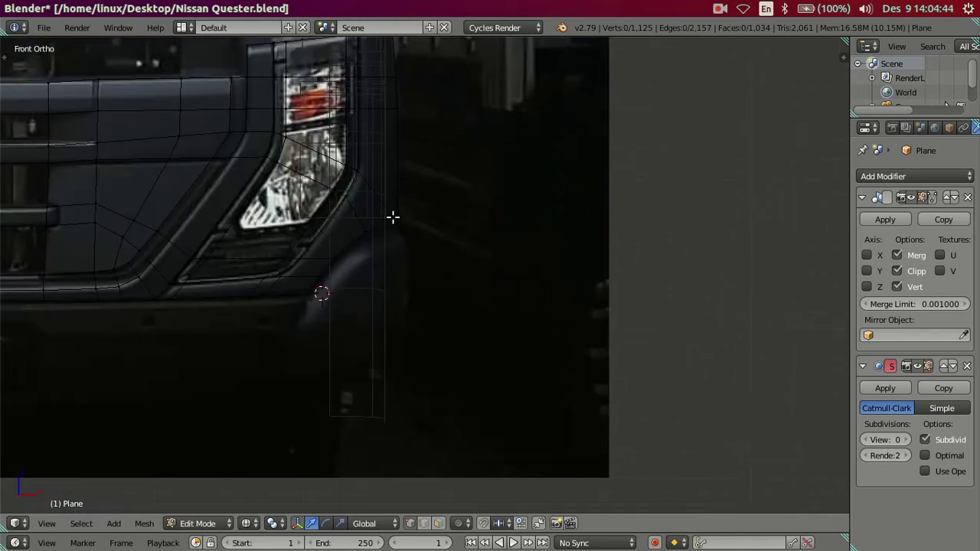
pyautogui.scroll(3, 332, 261)
pyautogui.keyDown('shift'); pyautogui.moveTo(332, 260); pyautogui.dragTo(506, 249, button='middle'); pyautogui.keyUp('shift')
pyautogui.scroll(-2, 303, 307)
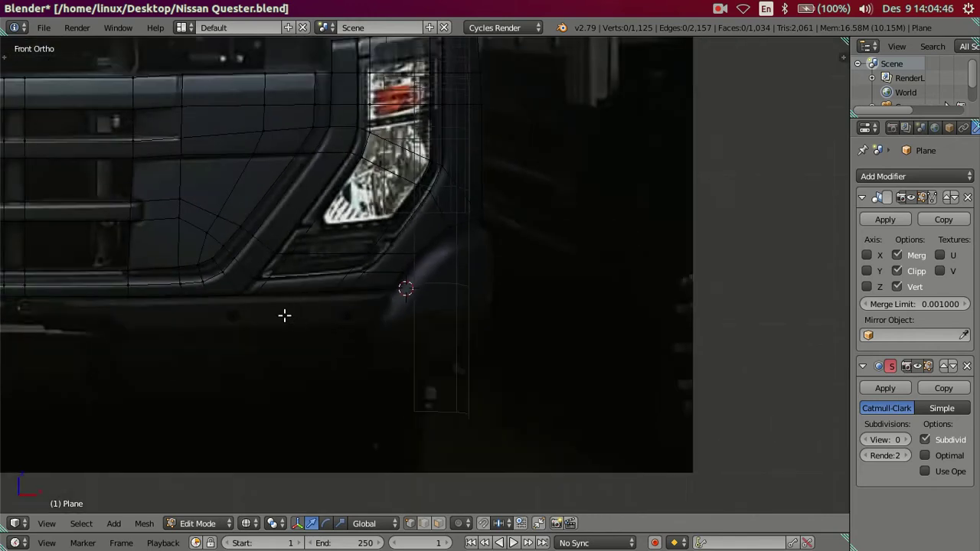
pyautogui.keyDown('alt'); pyautogui.rightClick(288, 299); pyautogui.keyUp('alt')
pyautogui.moveTo(335, 293)
pyautogui.keyDown('shift'); pyautogui.mouseDown(button='middle')
pyautogui.moveTo(358, 292)
pyautogui.moveTo(352, 297)
pyautogui.mouseUp(button='middle'); pyautogui.keyUp('shift')
# - Extrude the bumper's bottom edge loop straight down into a new row of faces
pyautogui.press('e')
pyautogui.press('Escape')
pyautogui.press('g')
pyautogui.press('z')
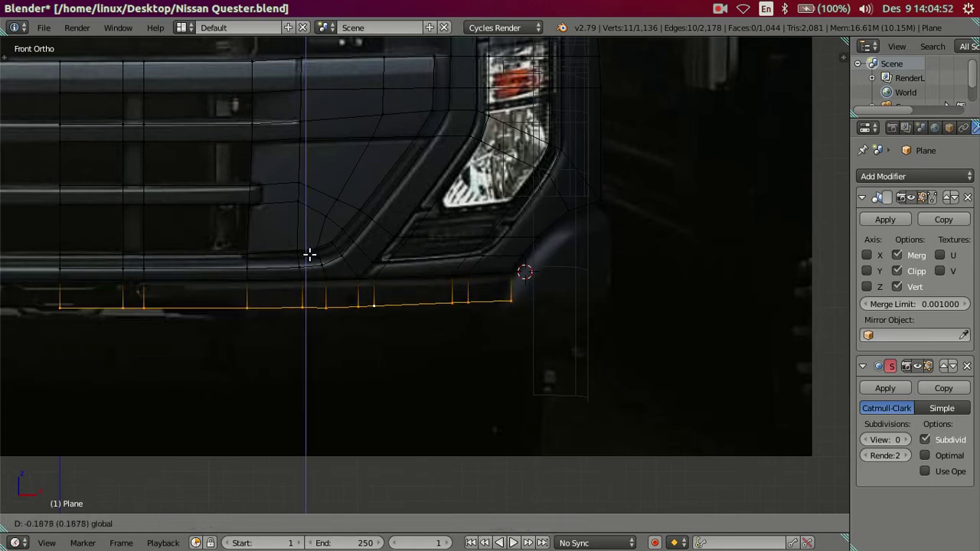
pyautogui.click(312, 261)
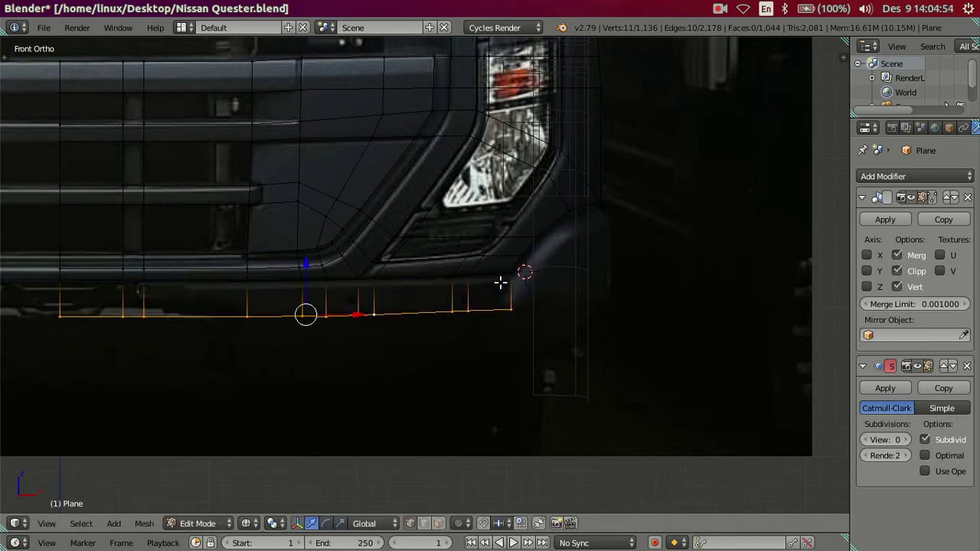
pyautogui.scroll(3, 500, 280)
# - Pull the new loop's outer end vertex inward along X to match the front reference
pyautogui.keyDown('shift'); pyautogui.moveTo(560, 312); pyautogui.dragTo(383, 312, button='middle'); pyautogui.keyUp('shift')
pyautogui.rightClick(384, 311)
pyautogui.press('g')
pyautogui.press('x')
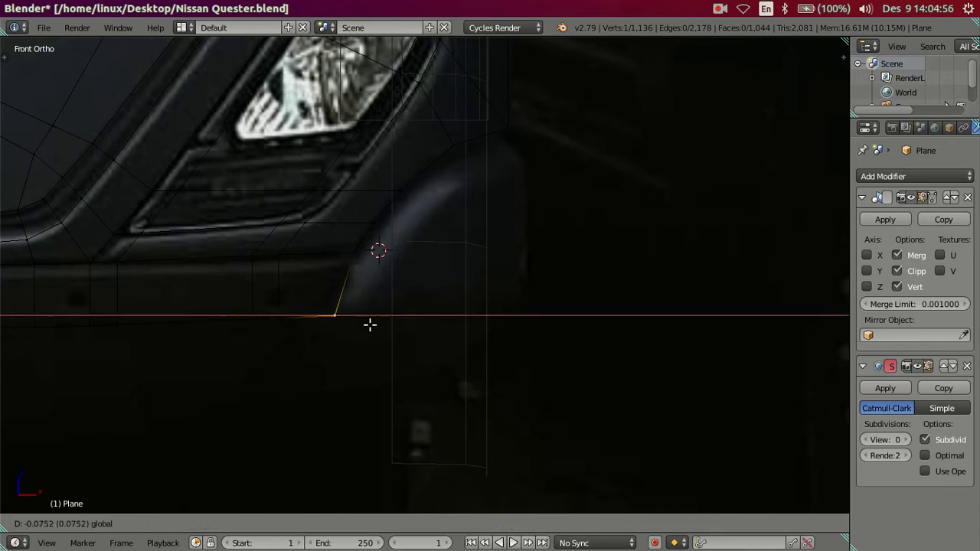
pyautogui.click(354, 329)
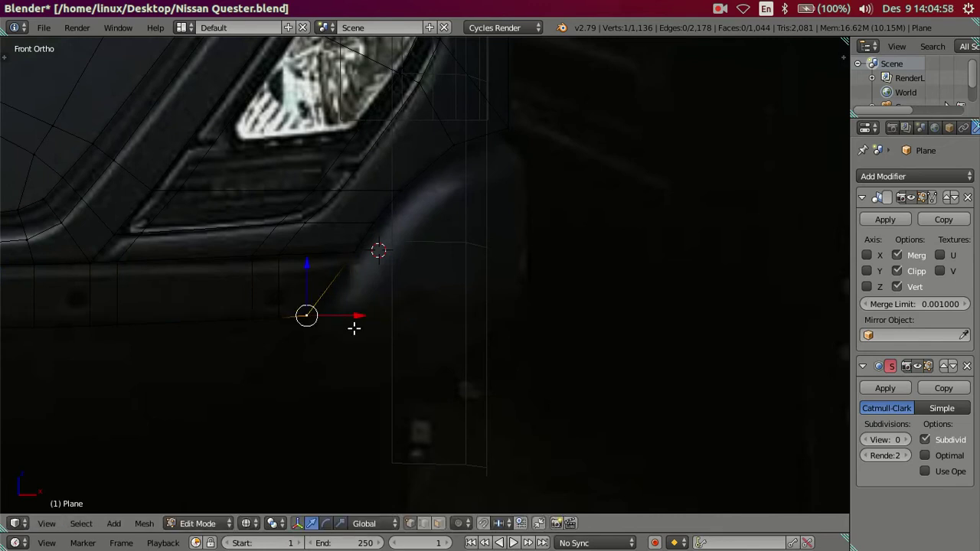
pyautogui.scroll(-2, 354, 324)
pyautogui.press('z')
pyautogui.press('z')
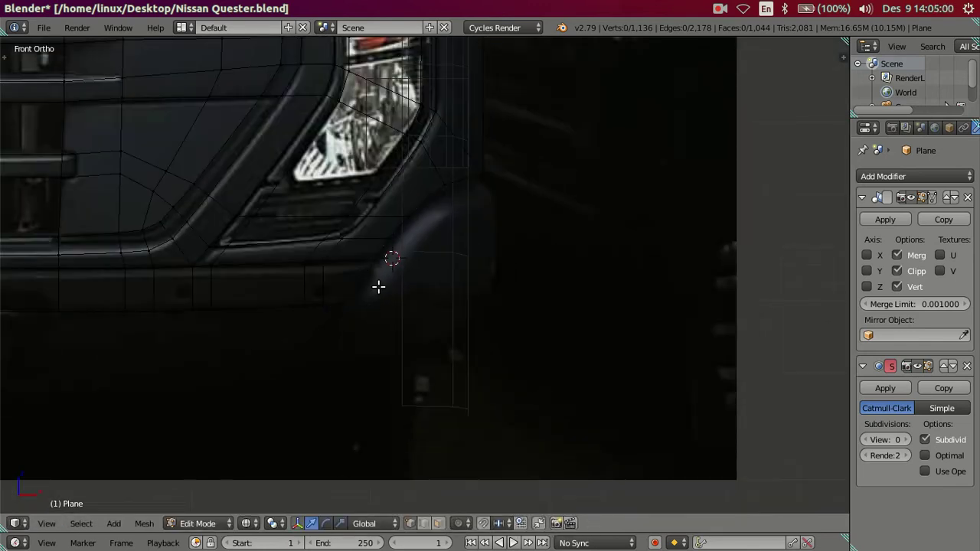
pyautogui.press('z')
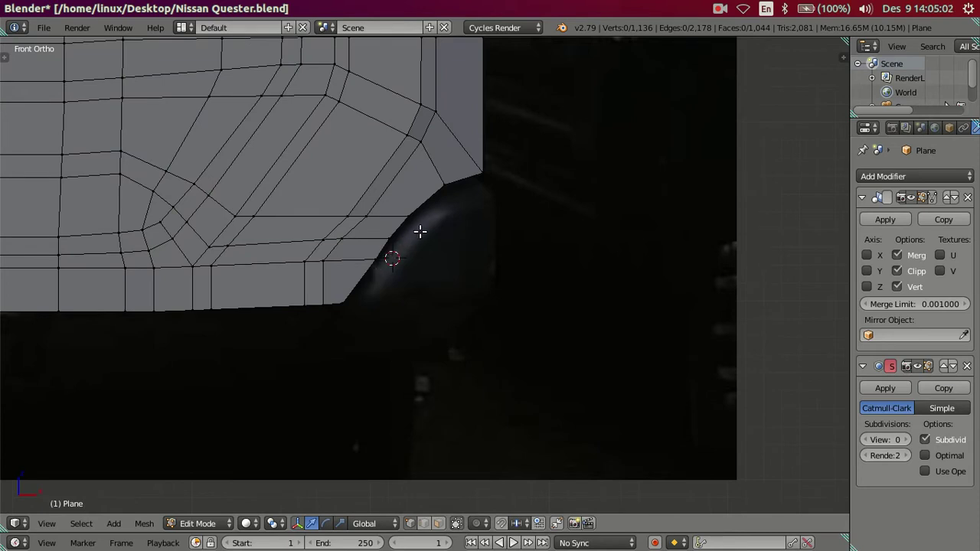
# - Trial-extrude the curved corner edge and move it vertically in the side view
pyautogui.rightClick(352, 298)
pyautogui.keyDown('ctrl'); pyautogui.rightClick(479, 182); pyautogui.keyUp('ctrl')
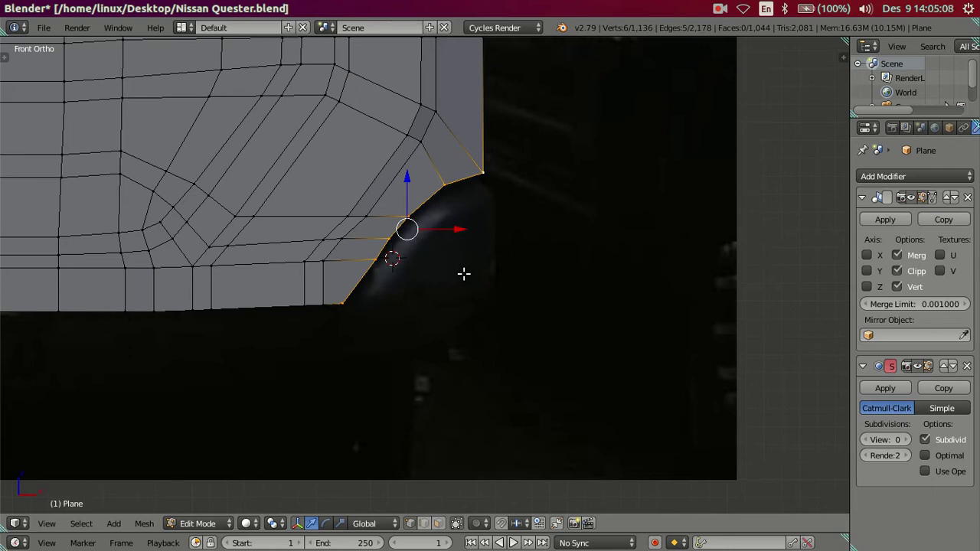
pyautogui.press('KP_3')
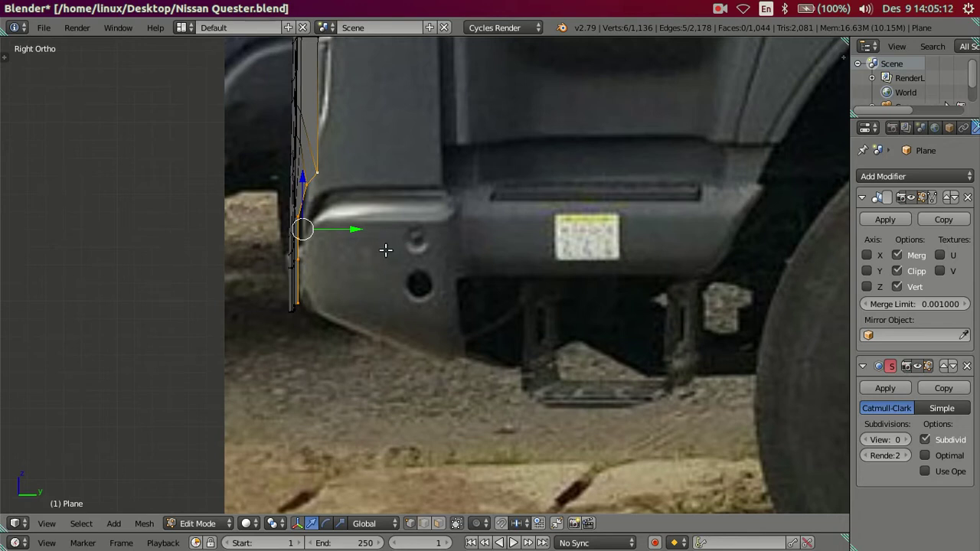
pyautogui.press('e')
pyautogui.press('Escape')
pyautogui.press('g')
pyautogui.press('y')
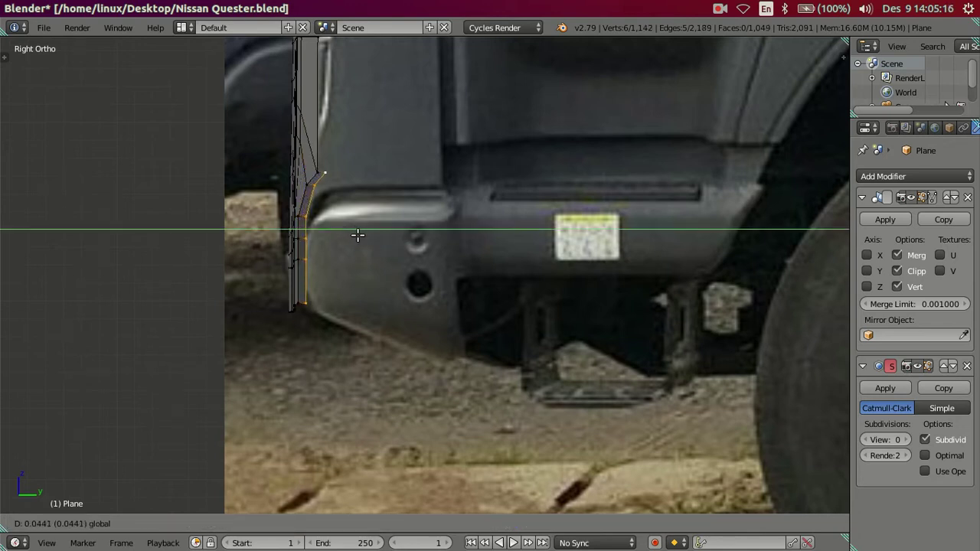
pyautogui.press('Escape')
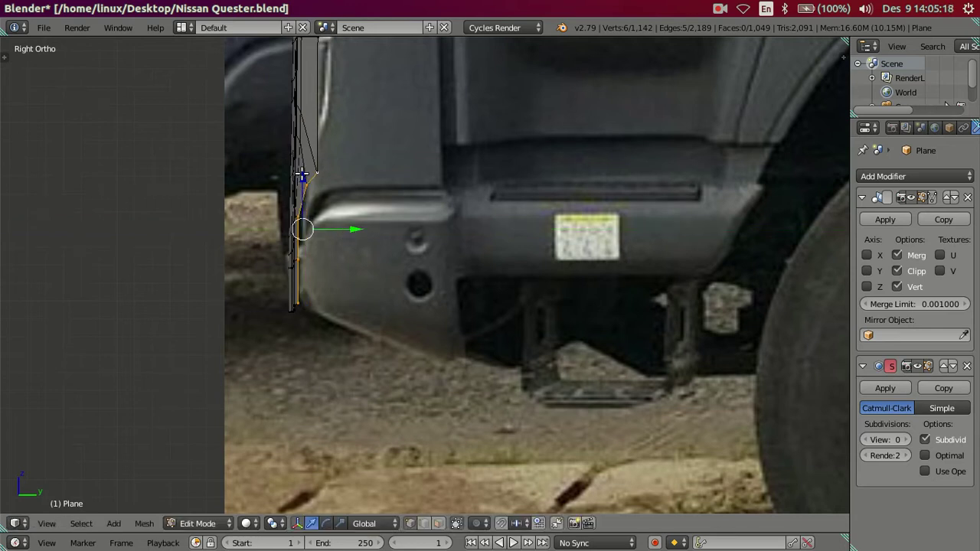
pyautogui.press('g')
pyautogui.press('z')
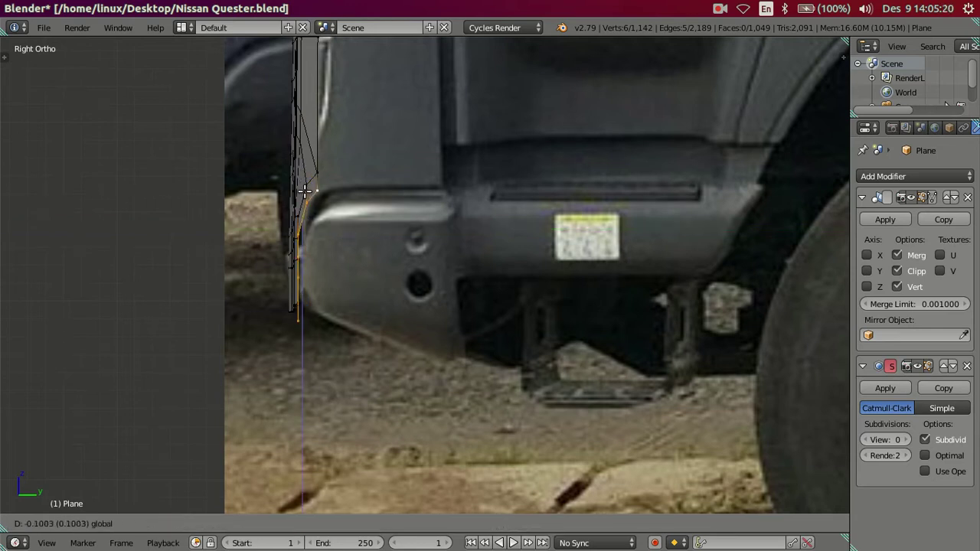
pyautogui.click(304, 190)
# - Undo and delete the trial corner extrusion, returning to the front wireframe view
pyautogui.press('KP_1')
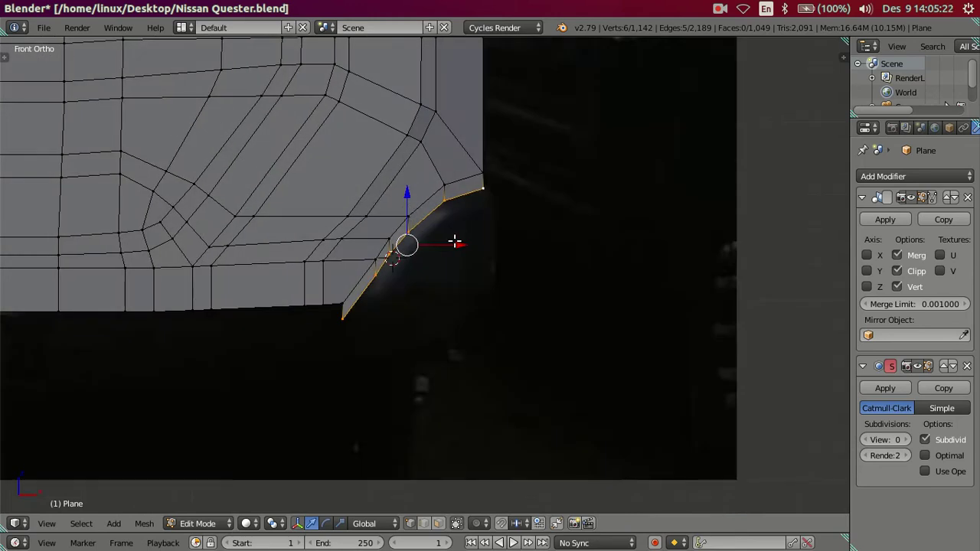
pyautogui.hotkey('ctrl', 'z')
pyautogui.press('x')
pyautogui.click(455, 237)
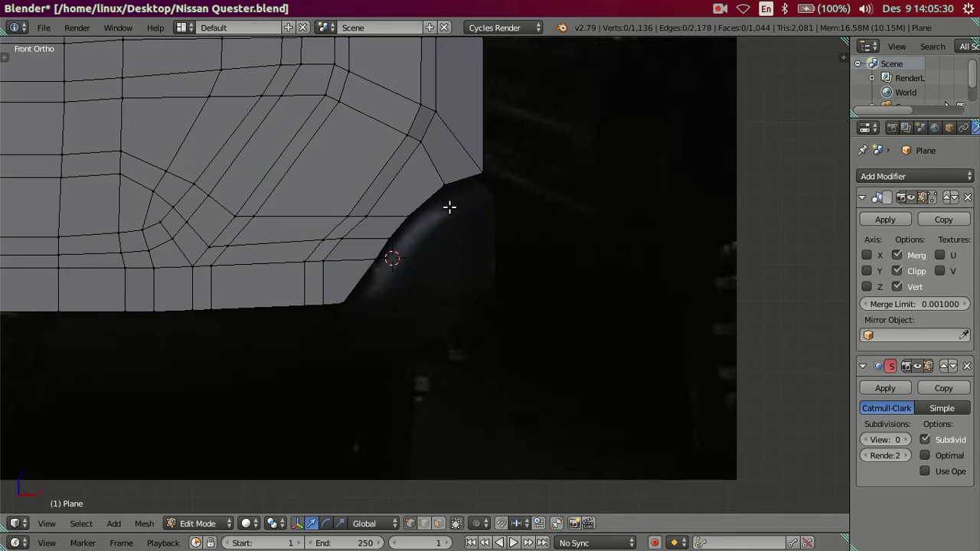
pyautogui.scroll(-1, 450, 207)
pyautogui.press('z')
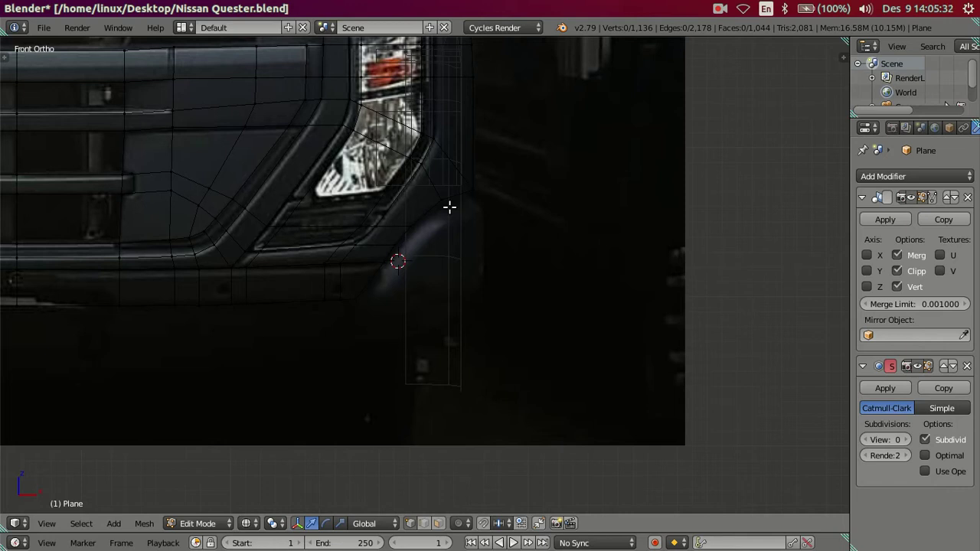
pyautogui.moveTo(470, 226); pyautogui.dragTo(336, 239, button='middle')
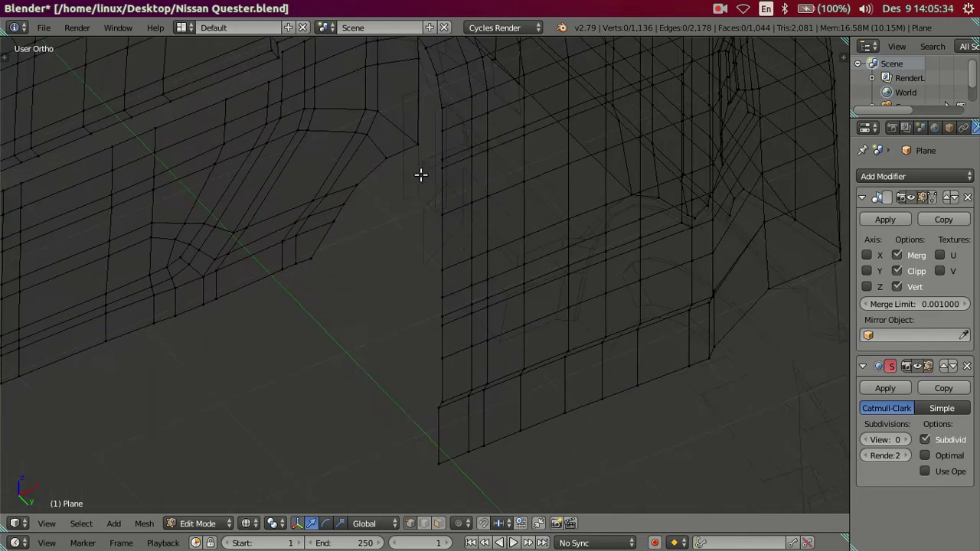
# - Select the lower front corner's vertical side edge in Right Ortho
pyautogui.rightClick(316, 305)
pyautogui.keyDown('ctrl'); pyautogui.rightClick(366, 163); pyautogui.keyUp('ctrl')
pyautogui.press('a')
pyautogui.moveTo(367, 195); pyautogui.dragTo(344, 275, button='middle')
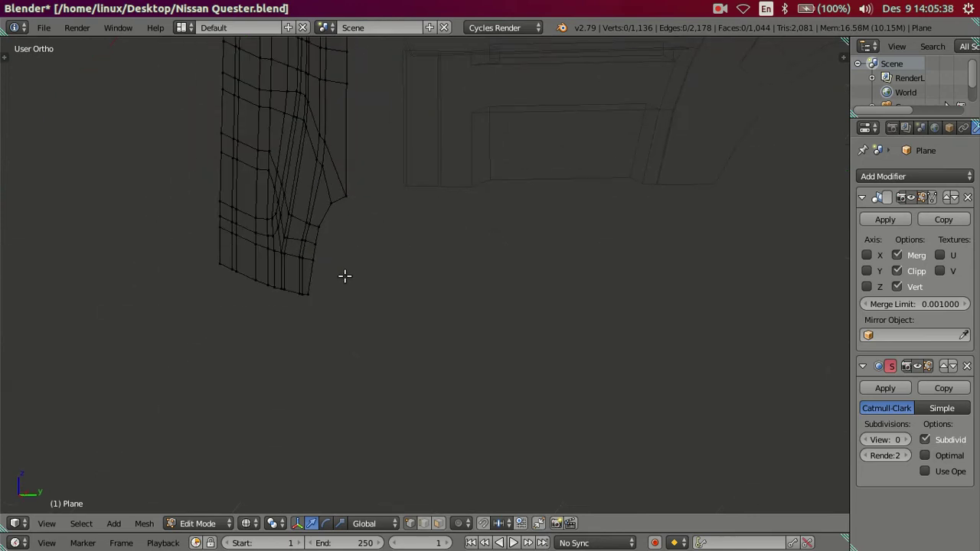
pyautogui.press('KP_3')
pyautogui.keyDown('shift'); pyautogui.moveTo(348, 233); pyautogui.dragTo(334, 412, button='middle'); pyautogui.keyUp('shift')
pyautogui.rightClick(320, 358)
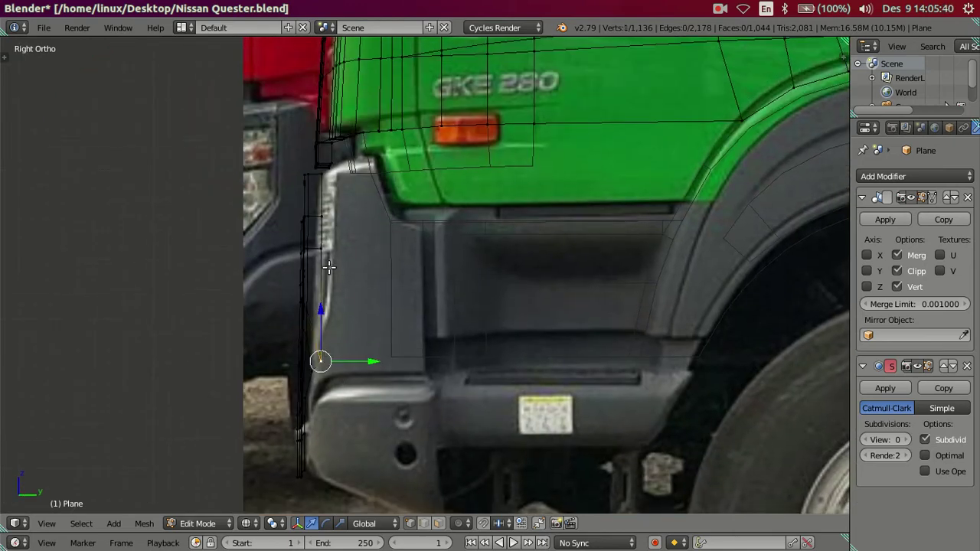
pyautogui.keyDown('ctrl'); pyautogui.rightClick(321, 176); pyautogui.keyUp('ctrl')
pyautogui.press('z')
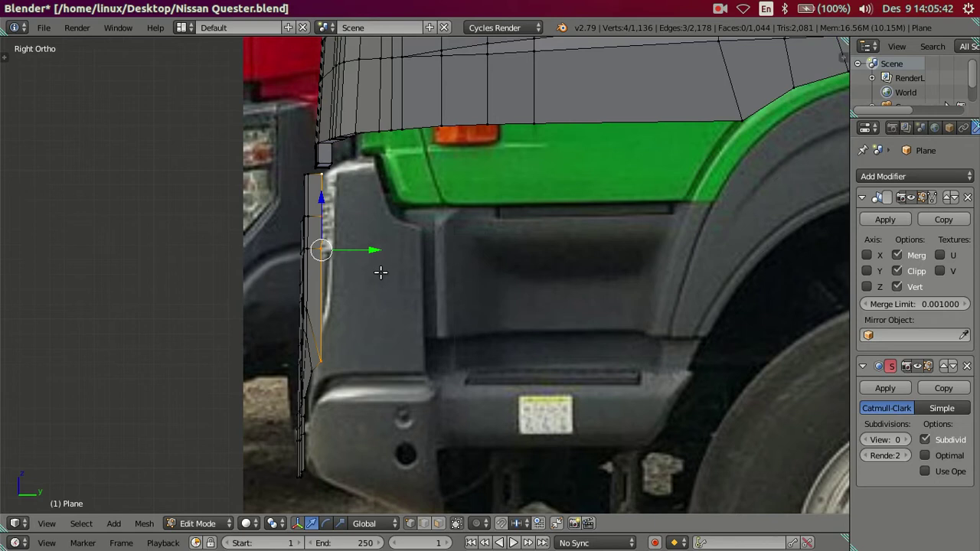
# - Extrude the side edge backward along Y to form the new side panel
pyautogui.press('e')
pyautogui.press('Escape')
pyautogui.press('z')
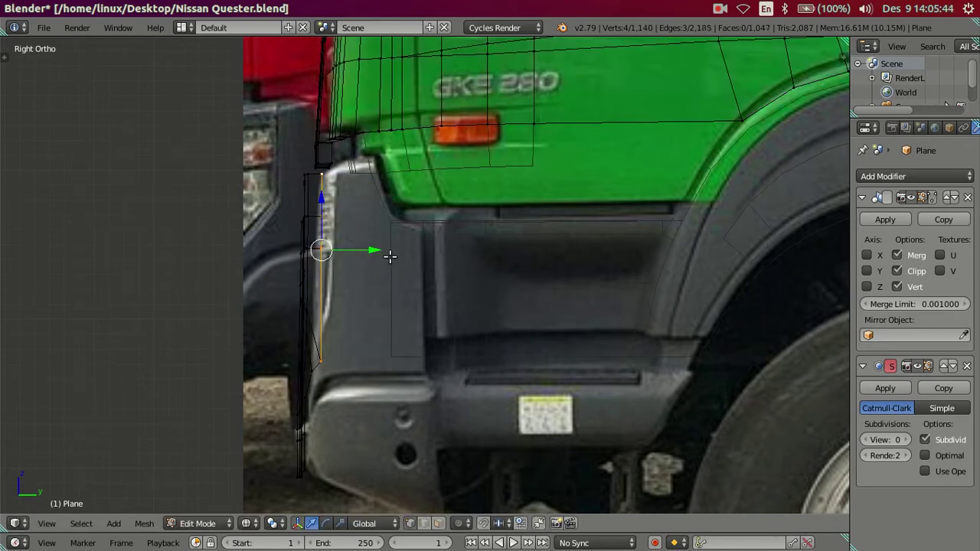
pyautogui.press('g')
pyautogui.press('y')
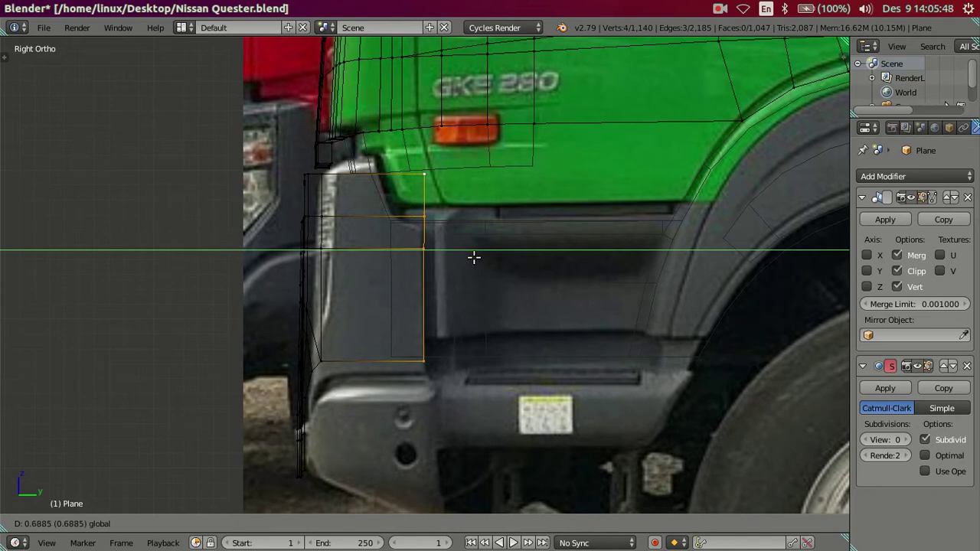
pyautogui.click(474, 258)
pyautogui.scroll(2, 460, 257)
pyautogui.keyDown('shift'); pyautogui.scroll(2, 388, 179); pyautogui.keyUp('shift')
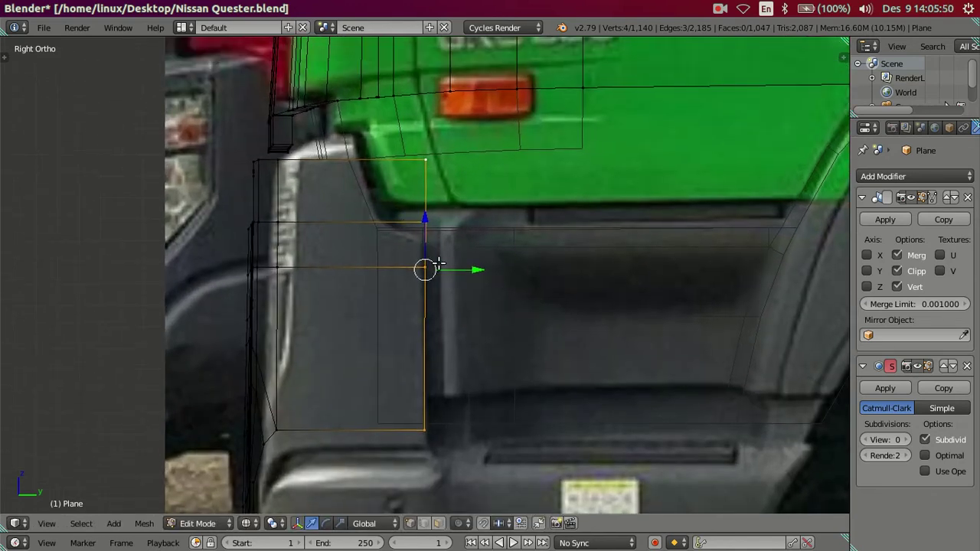
# - Raise the new edge's top vertices, then slide them forward and lower them slightly
pyautogui.keyDown('shift'); pyautogui.click(423, 404); pyautogui.keyUp('shift')
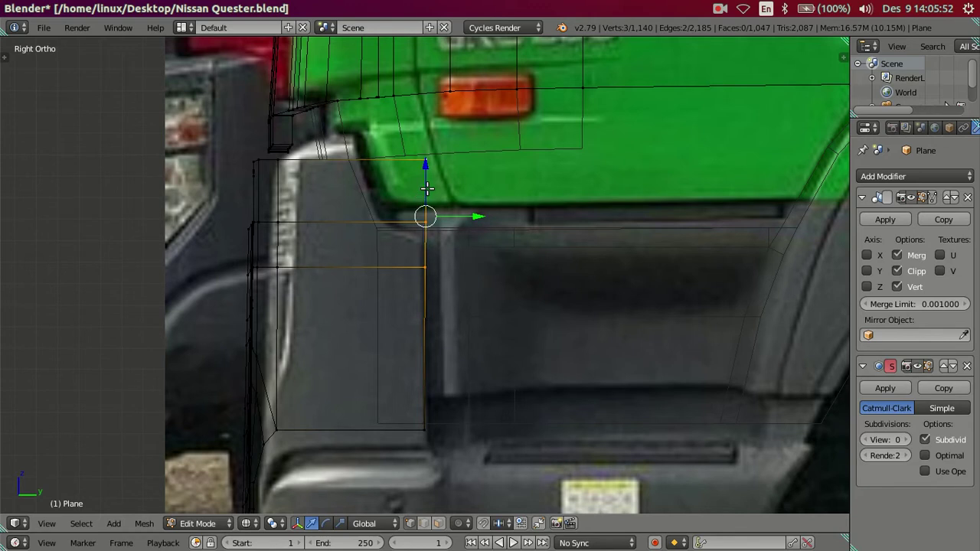
pyautogui.moveTo(427, 189); pyautogui.dragTo(427, 144)
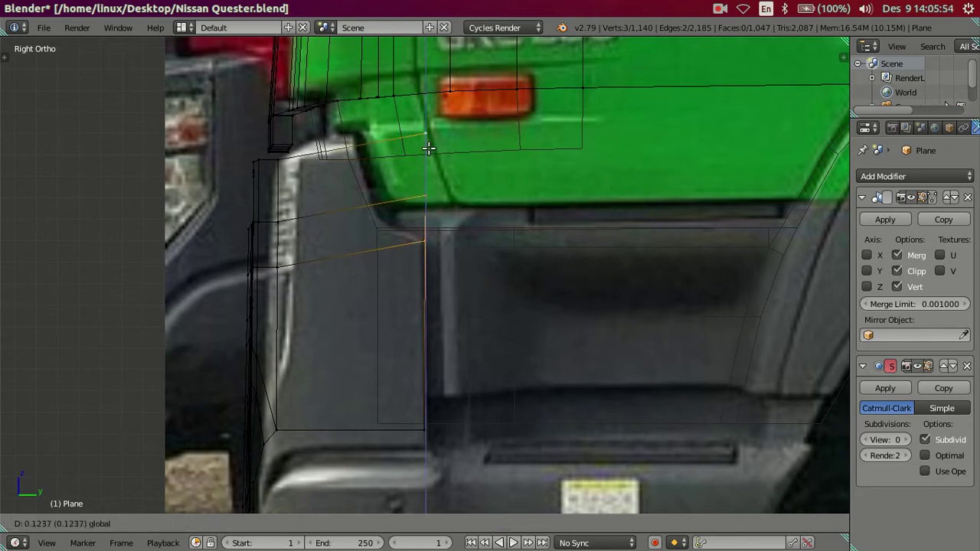
pyautogui.click(429, 145)
pyautogui.keyDown('shift'); pyautogui.click(422, 236); pyautogui.keyUp('shift')
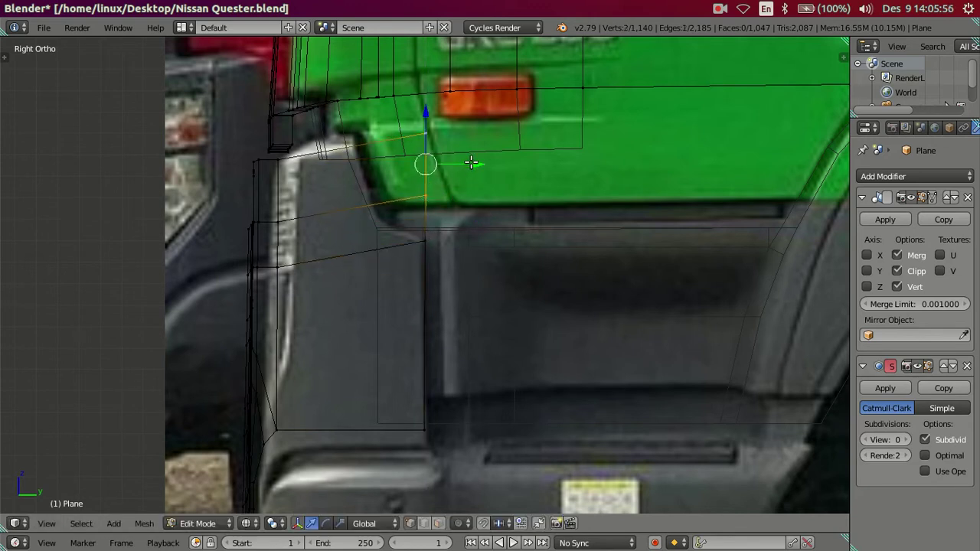
pyautogui.moveTo(471, 163); pyautogui.dragTo(429, 167)
pyautogui.moveTo(386, 112); pyautogui.dragTo(386, 139)
# - Nudge a single top corner vertex along the depth axis to fit the side reference
pyautogui.rightClick(383, 222)
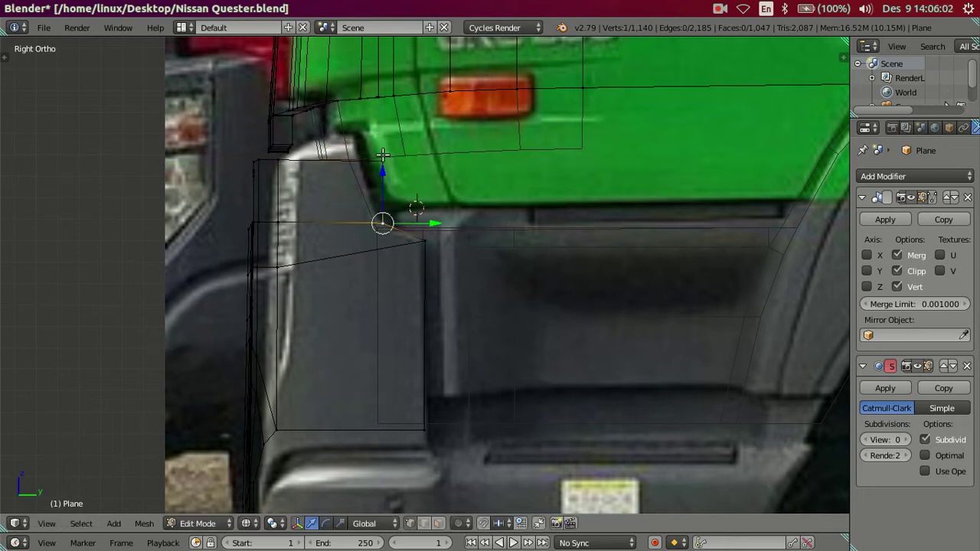
pyautogui.moveTo(383, 161); pyautogui.dragTo(382, 98)
pyautogui.moveTo(434, 162)
pyautogui.mouseDown()
pyautogui.moveTo(409, 159)
pyautogui.moveTo(408, 173)
pyautogui.mouseUp()
pyautogui.hotkey('ctrl', 'z')
pyautogui.hotkey('ctrl', 'z')
pyautogui.moveTo(434, 221); pyautogui.dragTo(417, 216)
pyautogui.press('a')
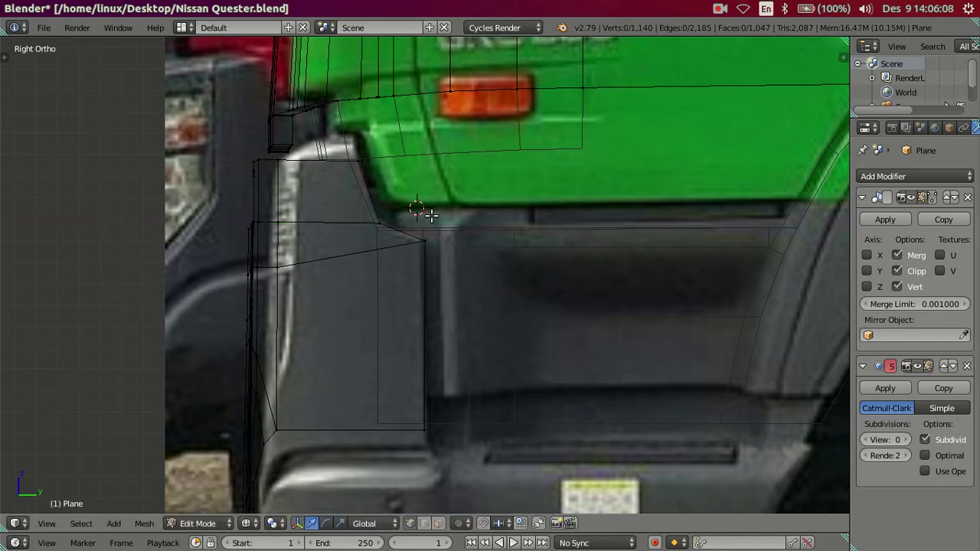
pyautogui.press('z')
pyautogui.scroll(-3, 400, 226)
pyautogui.moveTo(400, 226)
pyautogui.mouseDown(button='middle')
pyautogui.moveTo(411, 243)
pyautogui.moveTo(466, 247)
pyautogui.moveTo(509, 295)
pyautogui.moveTo(538, 237)
pyautogui.moveTo(514, 245)
pyautogui.mouseUp(button='middle')
pyautogui.press('KP_1')
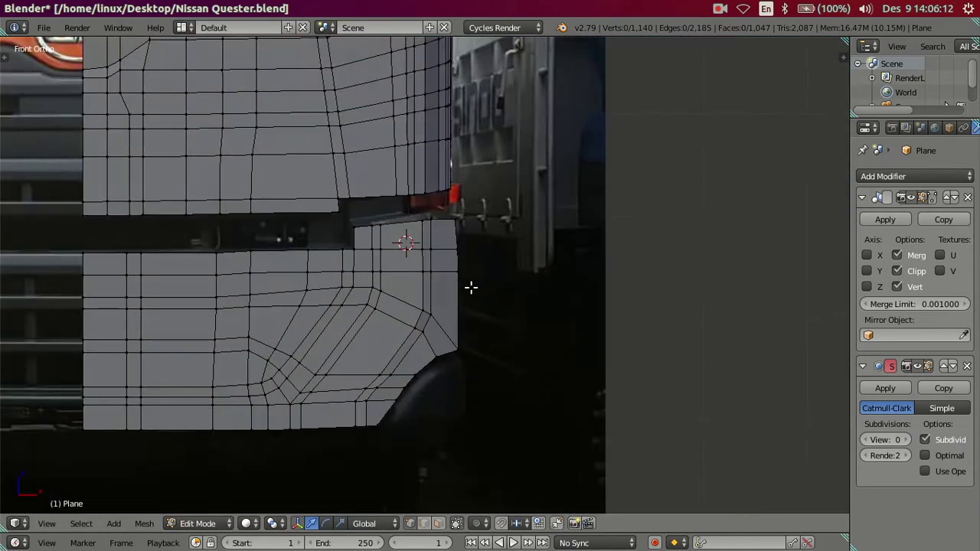
pyautogui.press('z')
pyautogui.scroll(2, 457, 277)
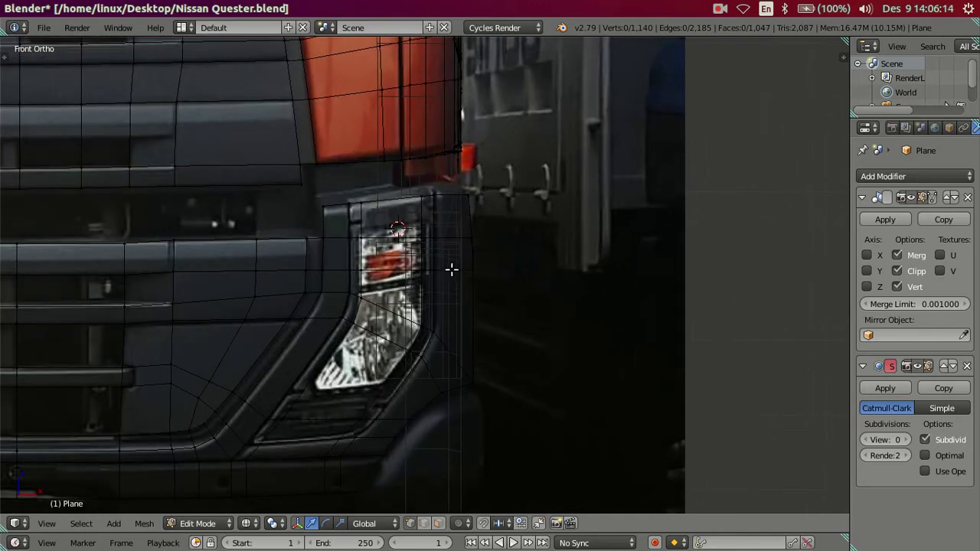
# - Select the edge path running along the lower front block's top edge
pyautogui.rightClick(254, 236)
pyautogui.moveTo(256, 237)
pyautogui.mouseDown(button='middle')
pyautogui.moveTo(289, 284)
pyautogui.moveTo(262, 316)
pyautogui.mouseUp(button='middle')
pyautogui.moveTo(222, 324); pyautogui.dragTo(400, 292, button='middle')
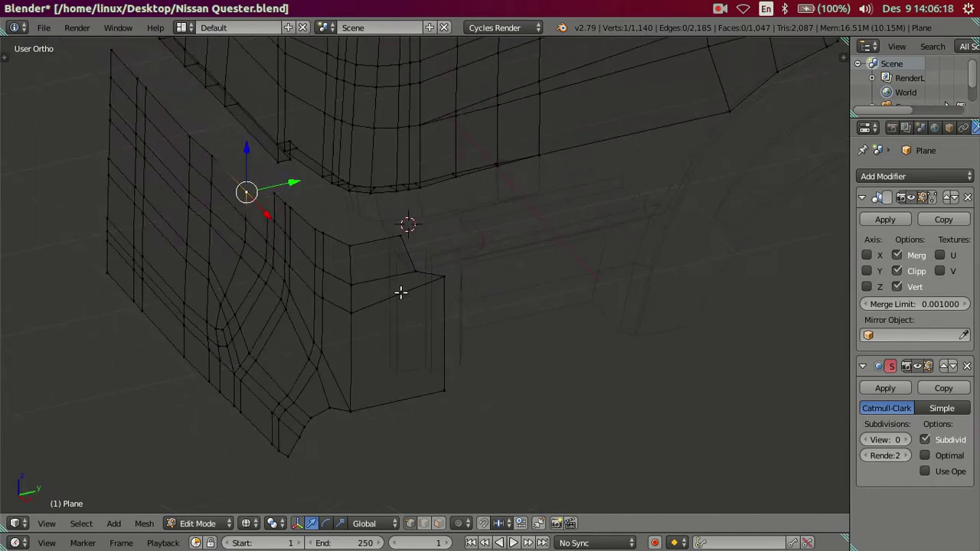
pyautogui.keyDown('alt'); pyautogui.rightClick(396, 273); pyautogui.keyUp('alt')
pyautogui.rightClick(242, 199)
pyautogui.keyDown('shift'); pyautogui.rightClick(277, 192); pyautogui.keyUp('shift')
pyautogui.keyDown('ctrl'); pyautogui.rightClick(412, 231); pyautogui.keyUp('ctrl')
pyautogui.keyDown('shift'); pyautogui.rightClick(444, 270); pyautogui.keyUp('shift')
pyautogui.moveTo(444, 270); pyautogui.dragTo(304, 255, button='middle')
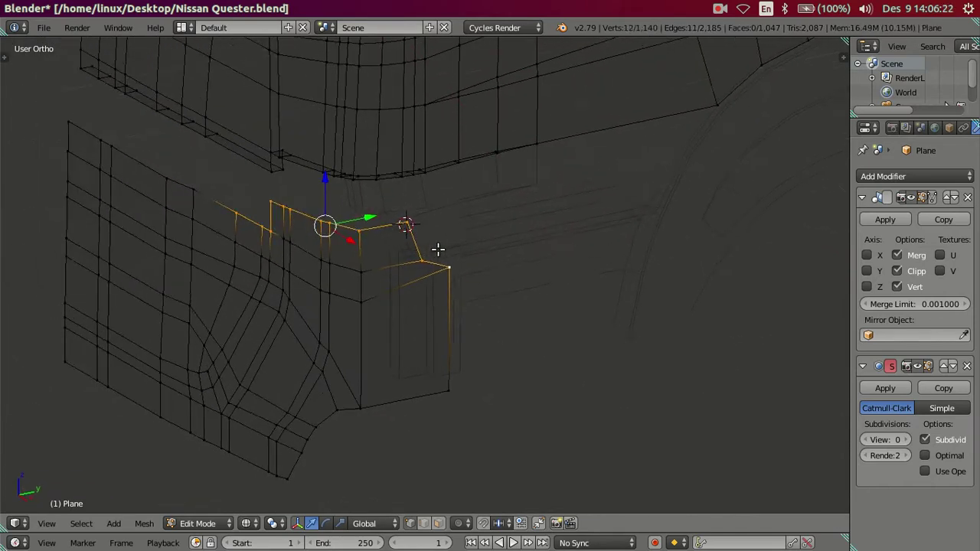
pyautogui.moveTo(223, 247); pyautogui.dragTo(257, 254, button='middle')
pyautogui.keyDown('ctrl'); pyautogui.rightClick(251, 243); pyautogui.keyUp('ctrl')
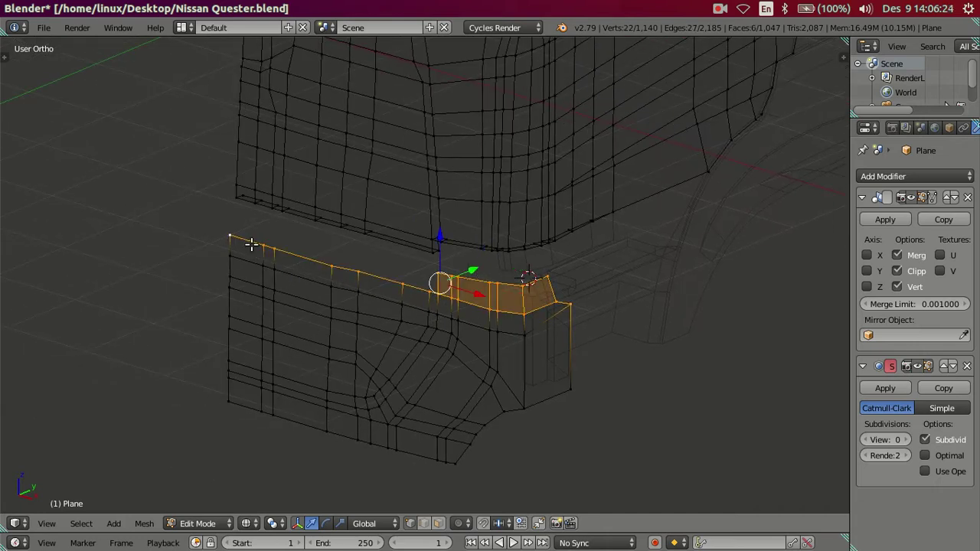
# - Trim the selection to only the top edge, checked against the front and side references
pyautogui.press('KP_1')
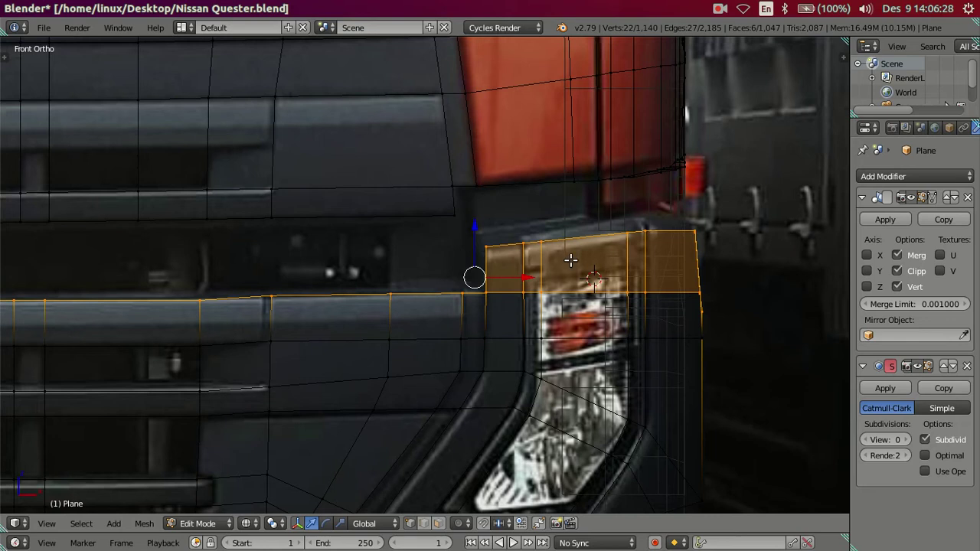
pyautogui.moveTo(586, 263); pyautogui.dragTo(514, 282, button='middle')
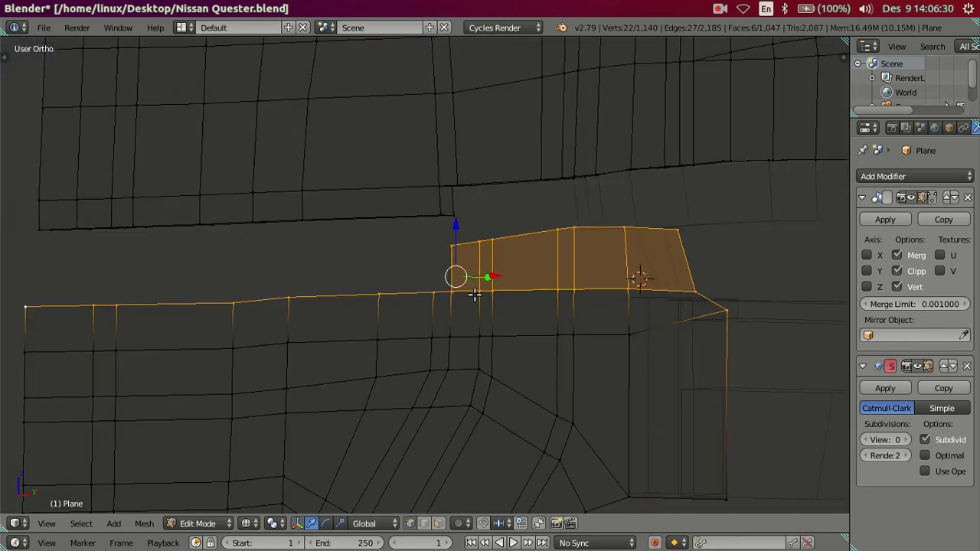
pyautogui.keyDown('shift'); pyautogui.rightClick(479, 291); pyautogui.keyUp('shift')
pyautogui.keyDown('shift'); pyautogui.rightClick(492, 290); pyautogui.keyUp('shift')
pyautogui.keyDown('shift'); pyautogui.rightClick(558, 290); pyautogui.keyUp('shift')
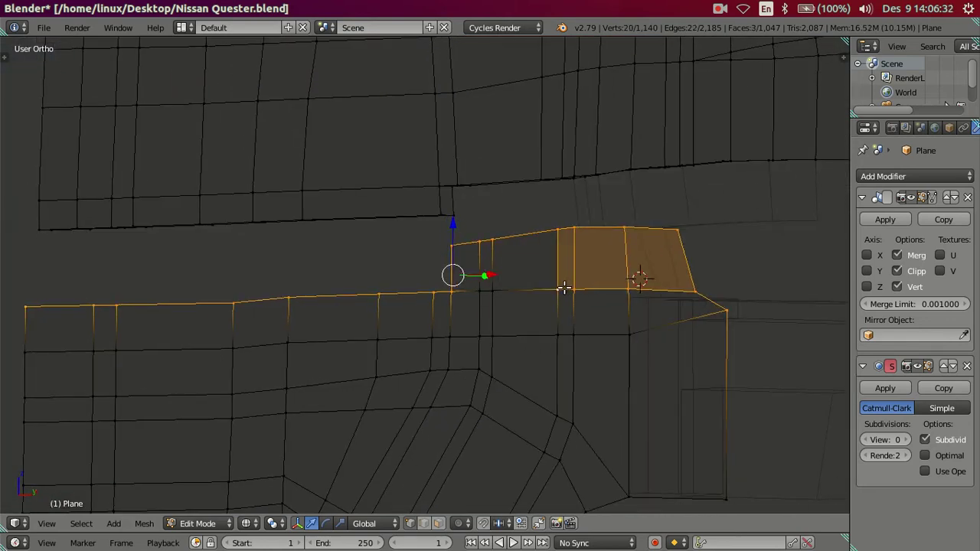
pyautogui.keyDown('shift'); pyautogui.rightClick(564, 289); pyautogui.keyUp('shift')
pyautogui.keyDown('shift'); pyautogui.rightClick(605, 289); pyautogui.keyUp('shift')
pyautogui.keyDown('shift'); pyautogui.rightClick(621, 288); pyautogui.keyUp('shift')
pyautogui.moveTo(597, 291)
pyautogui.mouseDown(button='middle')
pyautogui.moveTo(497, 313)
pyautogui.moveTo(481, 299)
pyautogui.moveTo(498, 289)
pyautogui.mouseUp(button='middle')
pyautogui.press('z')
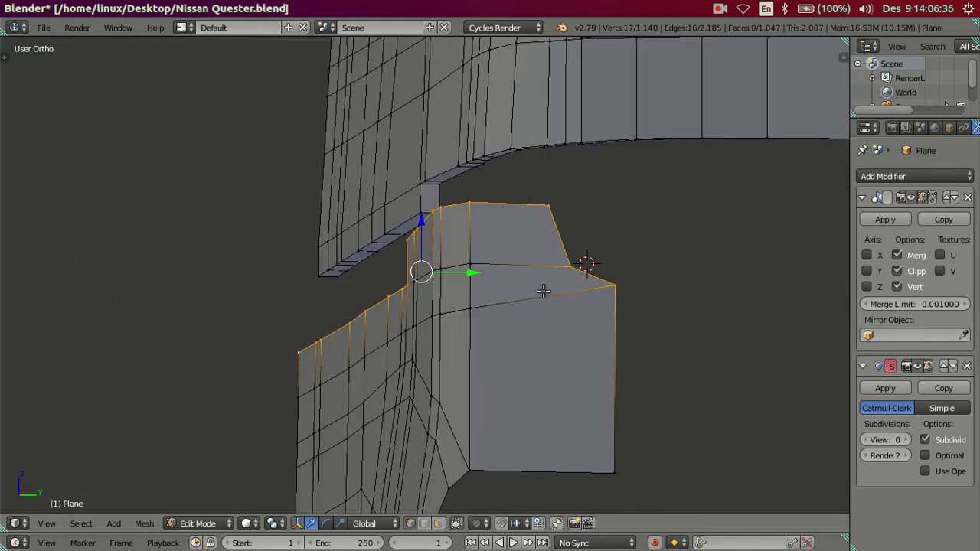
pyautogui.press('KP_3')
pyautogui.press('z')
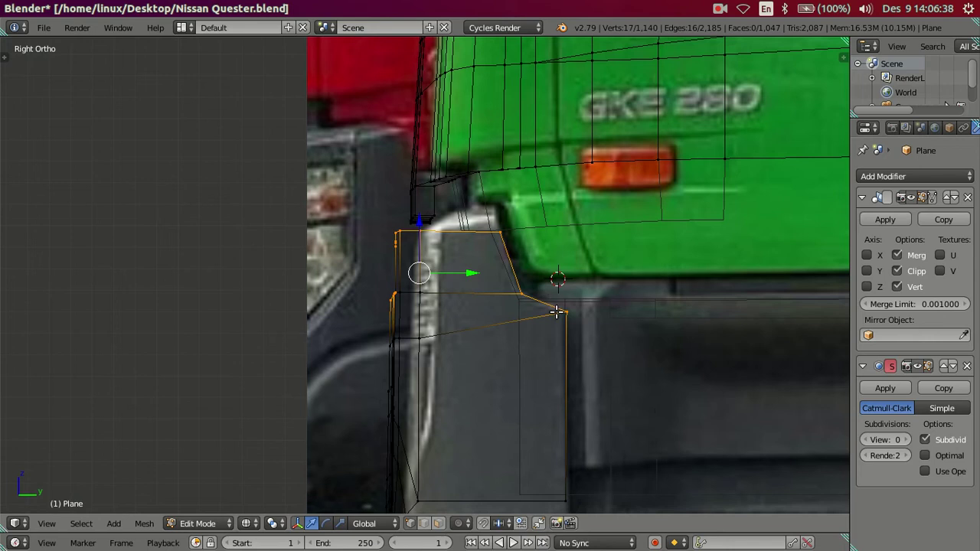
pyautogui.keyDown('shift'); pyautogui.rightClick(507, 258); pyautogui.keyUp('shift')
pyautogui.keyDown('shift'); pyautogui.rightClick(553, 280); pyautogui.keyUp('shift')
pyautogui.keyDown('shift'); pyautogui.rightClick(499, 295); pyautogui.keyUp('shift')
pyautogui.moveTo(499, 295)
pyautogui.mouseDown(button='middle')
pyautogui.moveTo(452, 337)
pyautogui.moveTo(556, 344)
pyautogui.moveTo(617, 327)
pyautogui.mouseUp(button='middle')
pyautogui.press('z')
pyautogui.keyDown('shift'); pyautogui.rightClick(616, 327); pyautogui.keyUp('shift')
pyautogui.moveTo(553, 323)
pyautogui.mouseDown(button='middle')
pyautogui.moveTo(356, 306)
pyautogui.moveTo(274, 326)
pyautogui.mouseUp(button='middle')
# - Extrude the top edge in place and push it outward into a thin lip
pyautogui.press('e')
pyautogui.rightClick(367, 299)
pyautogui.press('g')
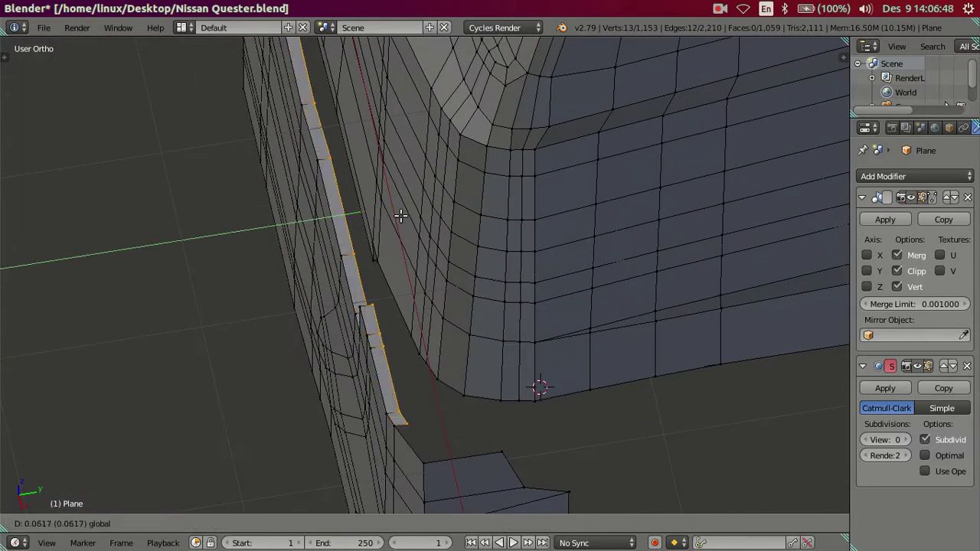
pyautogui.click(407, 212)
pyautogui.moveTo(372, 272); pyautogui.dragTo(373, 218, button='middle')
pyautogui.press('KP_3')
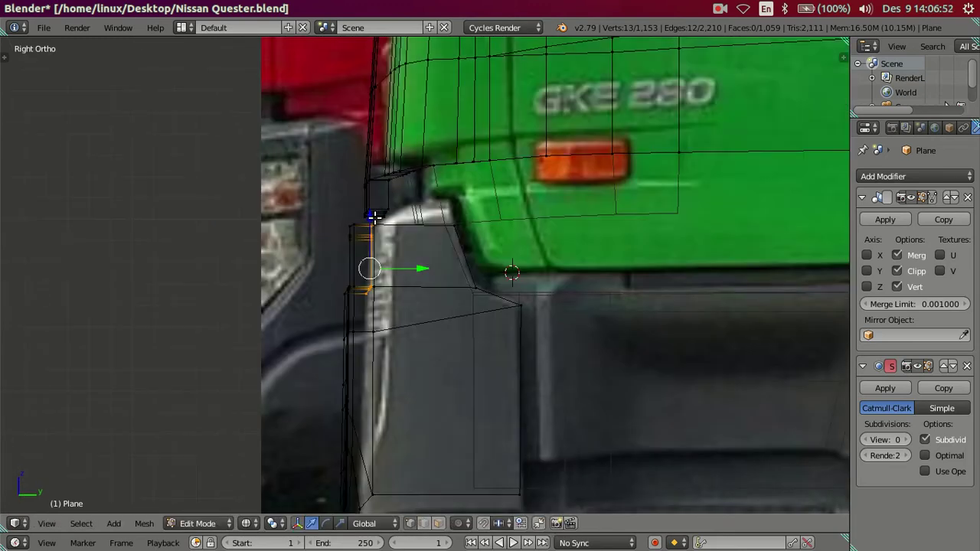
# - Nudge the selected top edge slightly in the side view
pyautogui.scroll(-3, 376, 218)
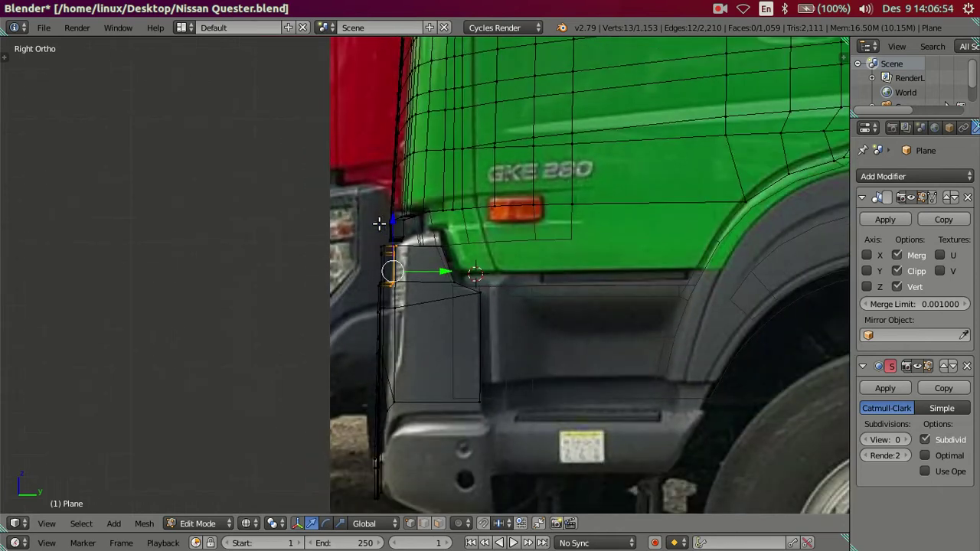
pyautogui.keyDown('shift'); pyautogui.moveTo(458, 350); pyautogui.dragTo(427, 331, button='middle'); pyautogui.keyUp('shift')
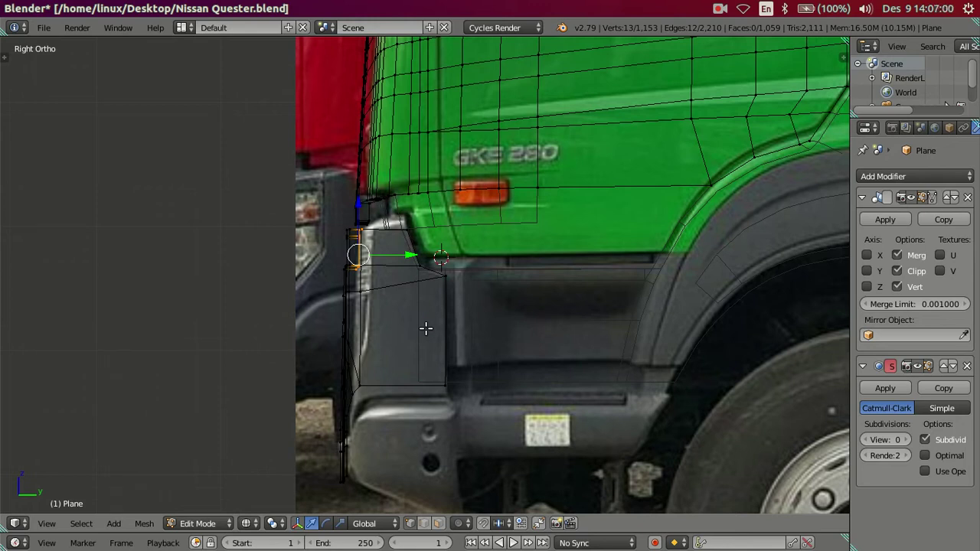
pyautogui.scroll(2, 404, 293)
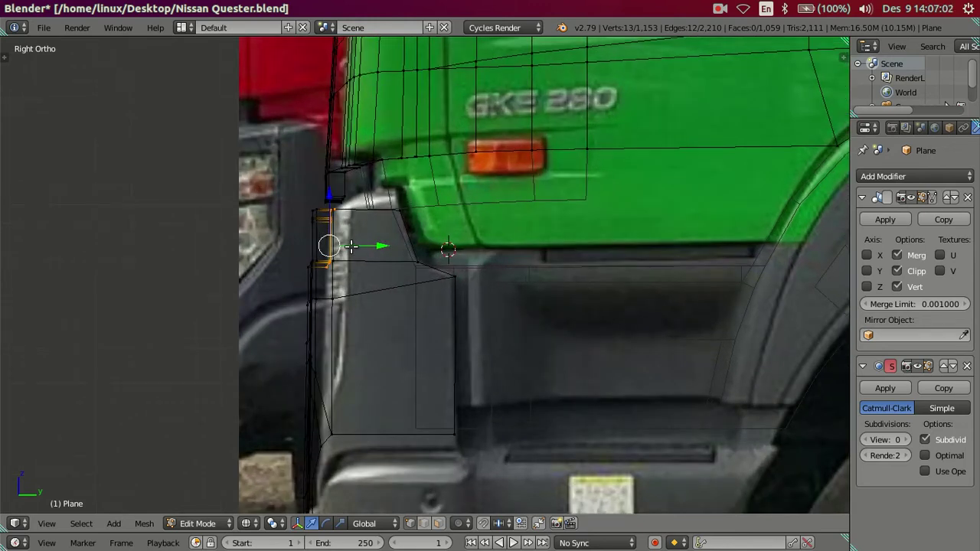
pyautogui.moveTo(350, 247)
pyautogui.mouseDown(button='middle')
pyautogui.moveTo(393, 293)
pyautogui.moveTo(376, 232)
pyautogui.mouseUp(button='middle')
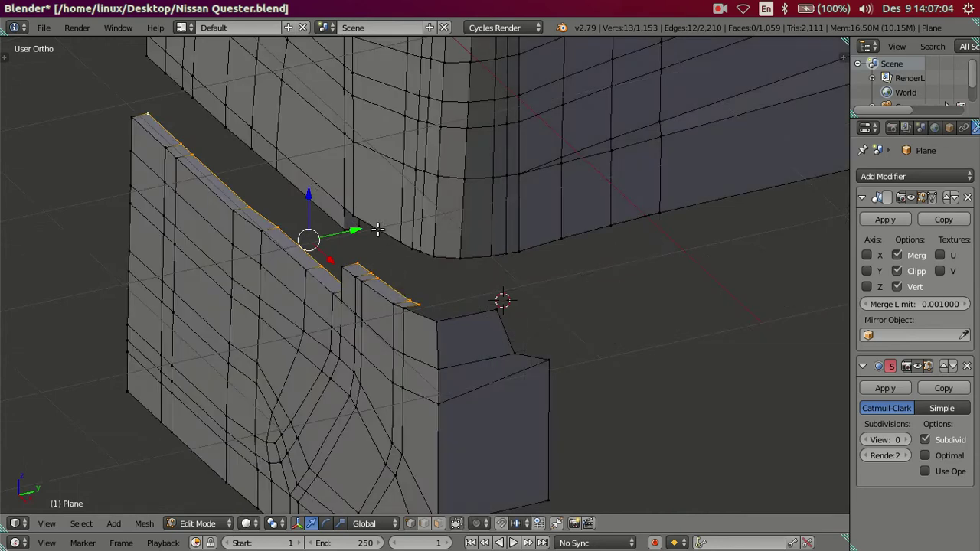
pyautogui.press('g')
pyautogui.click(351, 228)
# - Slide the corner block's rear edge path onto the side reference outline
pyautogui.rightClick(317, 234)
pyautogui.moveTo(495, 329); pyautogui.dragTo(449, 207, button='middle')
pyautogui.keyDown('ctrl'); pyautogui.rightClick(505, 434); pyautogui.keyUp('ctrl')
pyautogui.press('KP_3')
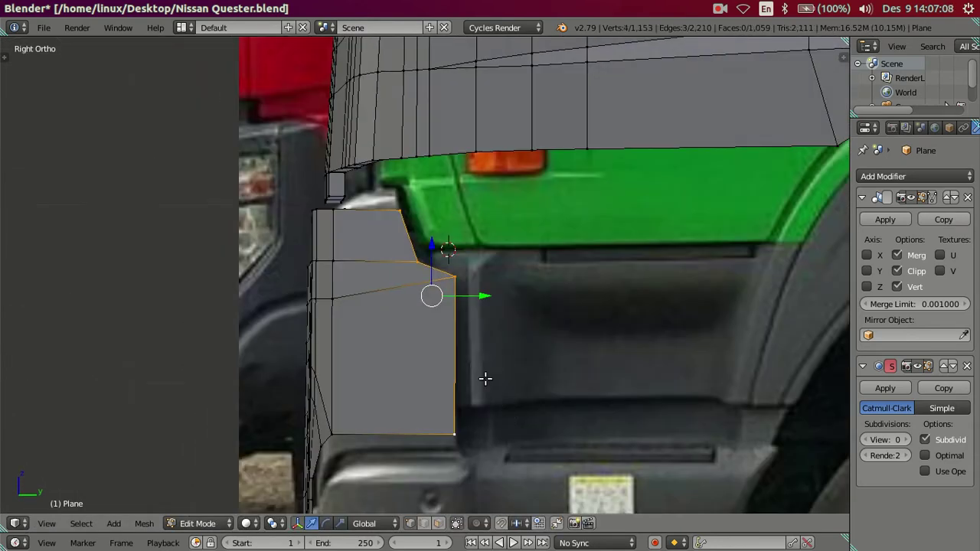
pyautogui.moveTo(482, 297)
pyautogui.mouseDown()
pyautogui.moveTo(477, 287)
pyautogui.moveTo(462, 292)
pyautogui.mouseUp()
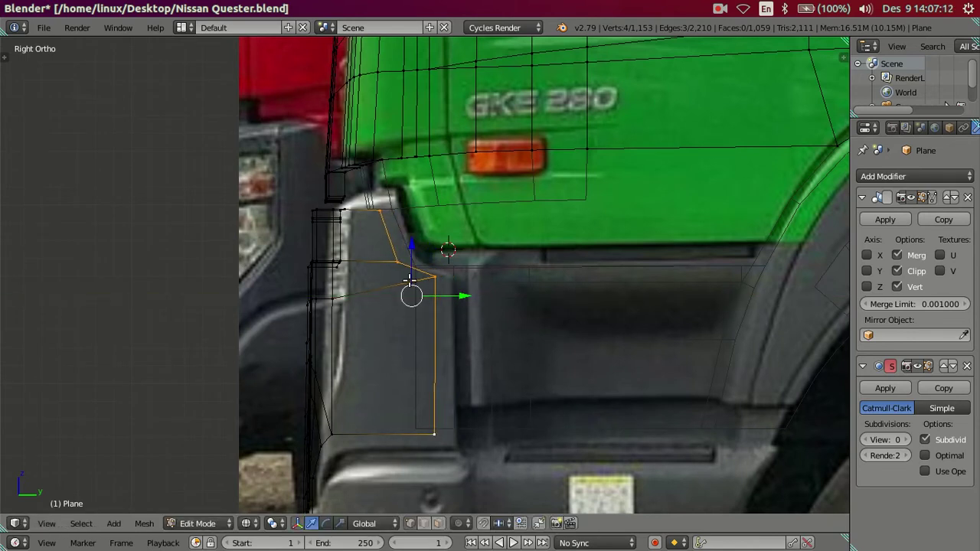
# - Shift the whole connected lower bumper part back to fit the side photo
pyautogui.rightClick(332, 252)
pyautogui.hotkey('ctrl', 'l')
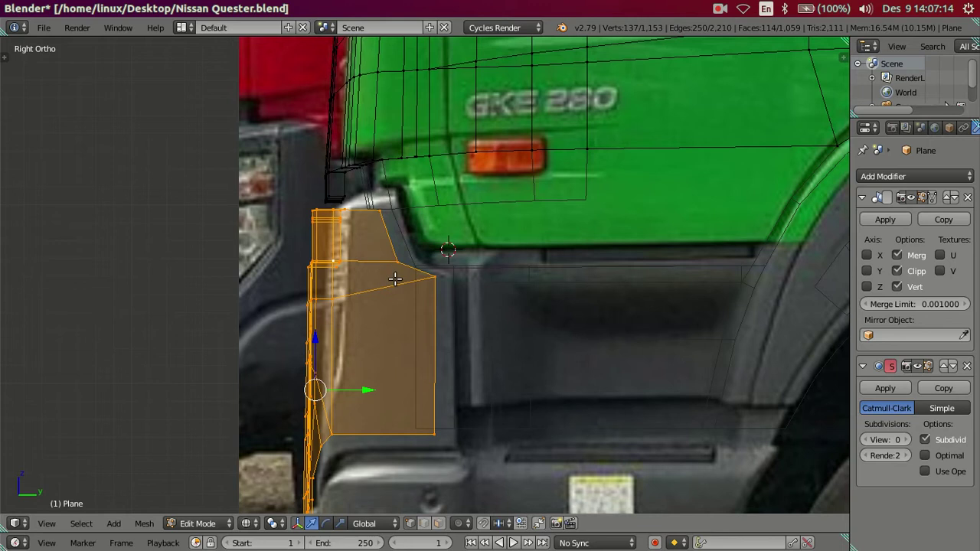
pyautogui.moveTo(367, 389); pyautogui.dragTo(382, 391)
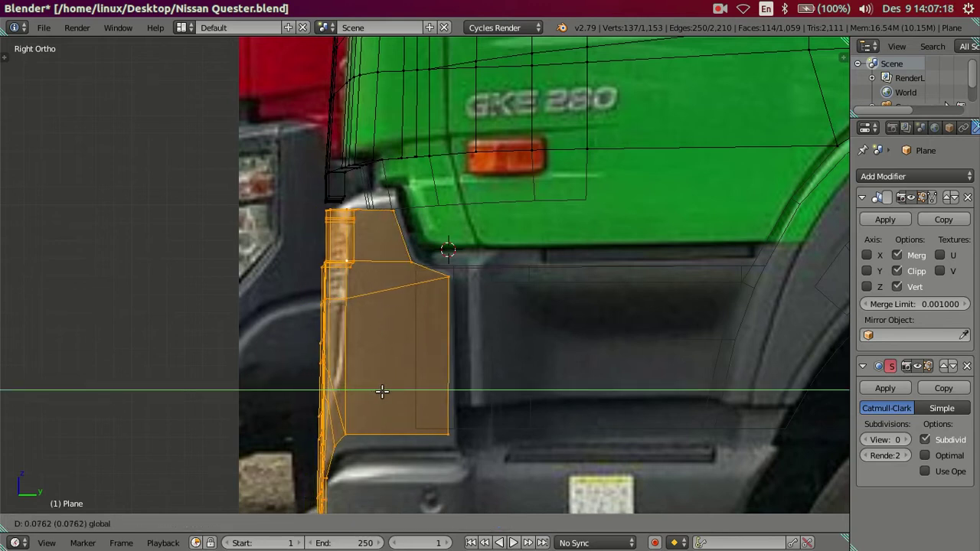
pyautogui.click(382, 392)
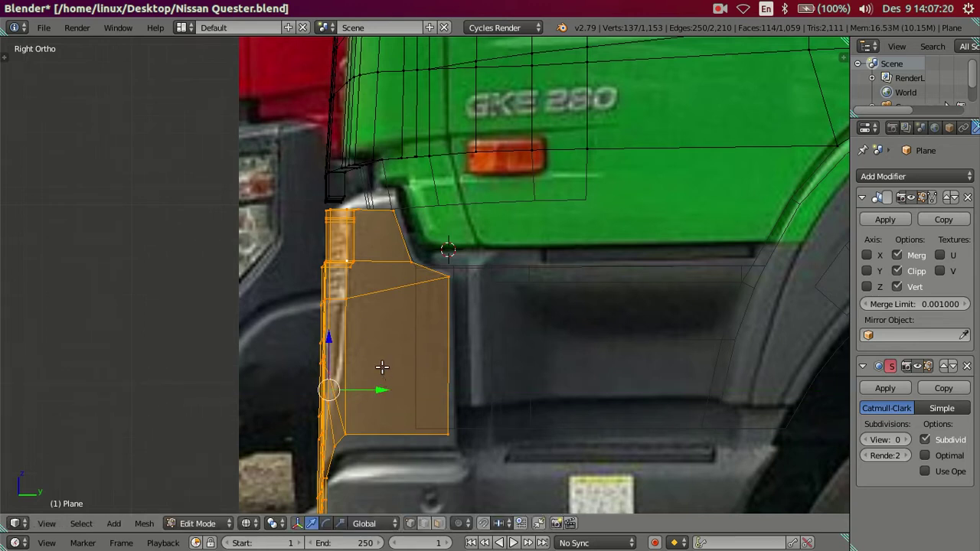
# - Move the block's rear edge along the Y axis to match the side photo
pyautogui.moveTo(382, 391); pyautogui.dragTo(411, 390, button='middle')
pyautogui.press('a')
pyautogui.rightClick(441, 260)
pyautogui.keyDown('ctrl'); pyautogui.rightClick(499, 475); pyautogui.keyUp('ctrl')
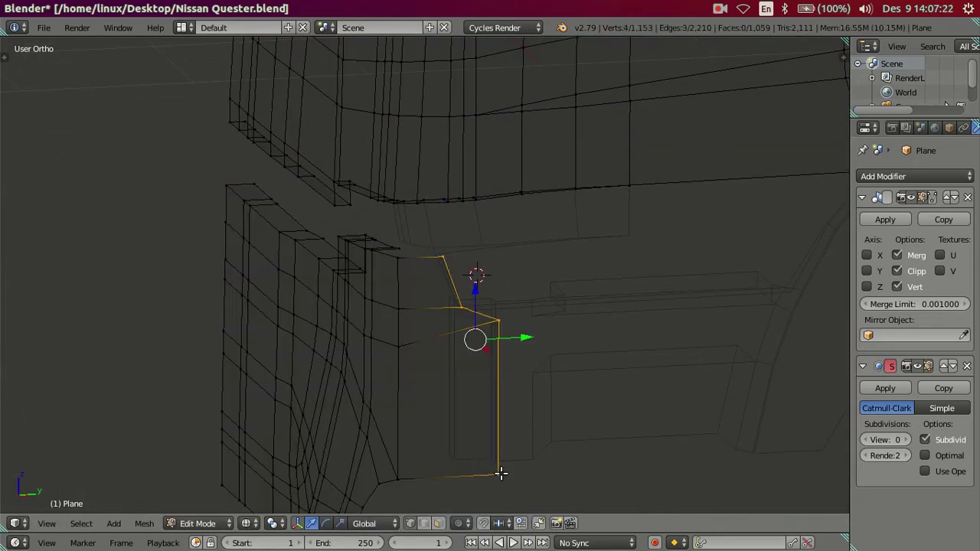
pyautogui.press('KP_3')
pyautogui.press('g')
pyautogui.press('y')
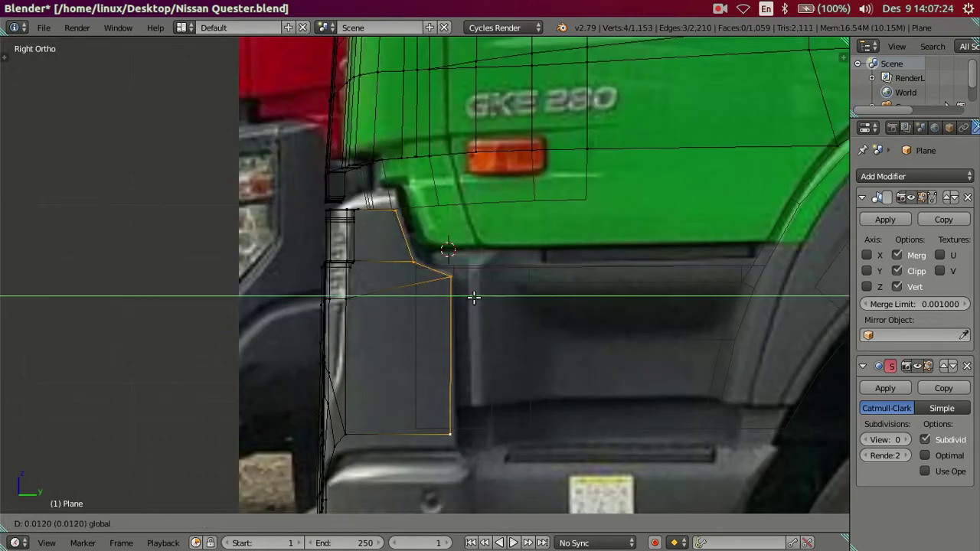
pyautogui.click(475, 298)
# - Select the edge loop along the wall's top and view it from the front
pyautogui.press('a')
pyautogui.moveTo(444, 291)
pyautogui.mouseDown(button='middle')
pyautogui.moveTo(329, 332)
pyautogui.moveTo(368, 354)
pyautogui.moveTo(479, 325)
pyautogui.mouseUp(button='middle')
pyautogui.keyDown('alt'); pyautogui.rightClick(123, 95); pyautogui.keyUp('alt')
pyautogui.moveTo(135, 124)
pyautogui.mouseDown(button='middle')
pyautogui.moveTo(219, 256)
pyautogui.moveTo(284, 191)
pyautogui.moveTo(274, 193)
pyautogui.mouseUp(button='middle')
pyautogui.press('KP_1')
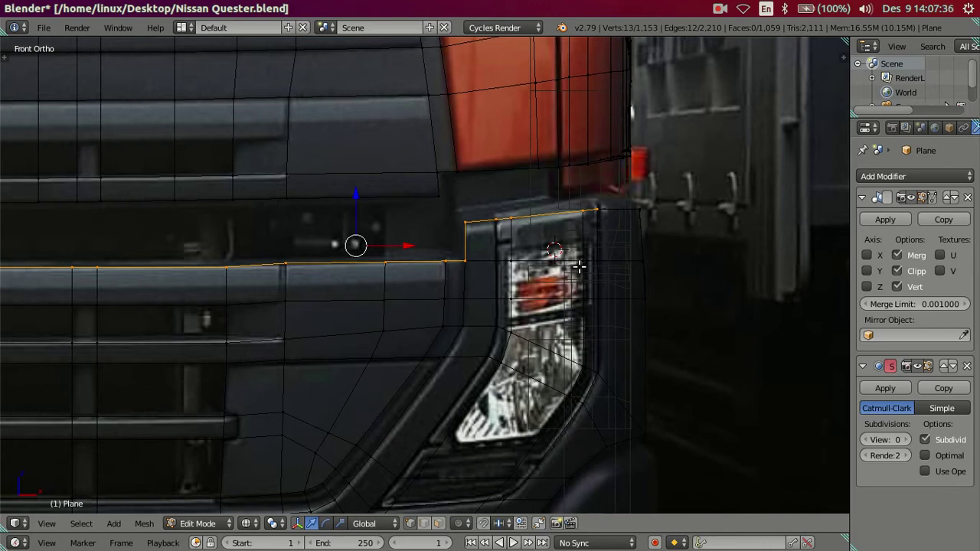
# - Shift the top edge loop slightly along Y
pyautogui.moveTo(580, 266)
pyautogui.mouseDown(button='middle')
pyautogui.moveTo(553, 252)
pyautogui.moveTo(454, 265)
pyautogui.moveTo(427, 300)
pyautogui.moveTo(418, 295)
pyautogui.mouseUp(button='middle')
pyautogui.moveTo(410, 222)
pyautogui.mouseDown()
pyautogui.moveTo(402, 232)
pyautogui.moveTo(413, 232)
pyautogui.mouseUp()
pyautogui.moveTo(374, 284); pyautogui.dragTo(405, 280, button='middle')
# - Fill the gap beside the corner block with a new face and preview the result
pyautogui.press('a')
pyautogui.press('z')
pyautogui.hotkey('alt', 'h')
pyautogui.moveTo(498, 258)
pyautogui.mouseDown(button='middle')
pyautogui.moveTo(448, 311)
pyautogui.moveTo(485, 350)
pyautogui.moveTo(416, 304)
pyautogui.moveTo(389, 320)
pyautogui.moveTo(387, 293)
pyautogui.moveTo(421, 311)
pyautogui.mouseUp(button='middle')
pyautogui.press('h')
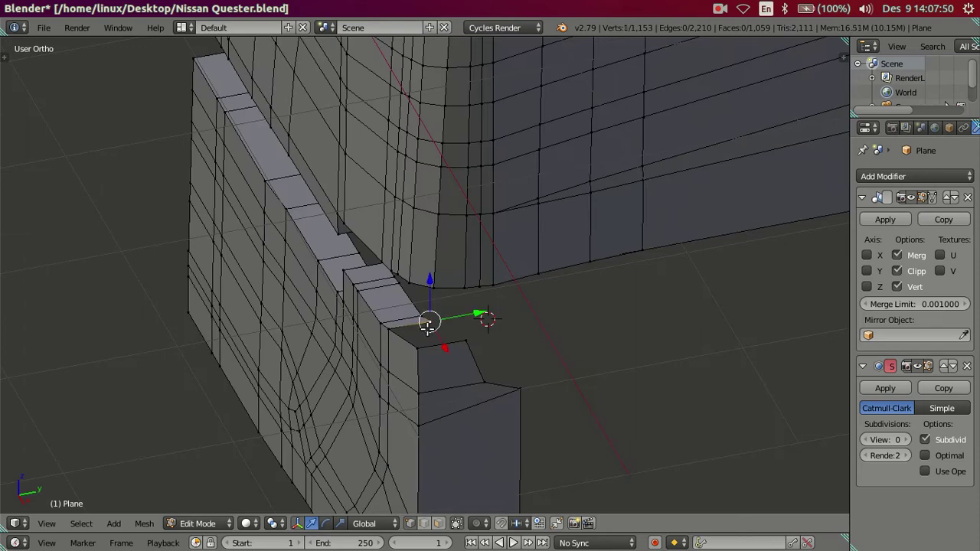
pyautogui.press('f')
pyautogui.moveTo(462, 336)
pyautogui.mouseDown(button='middle')
pyautogui.moveTo(428, 314)
pyautogui.moveTo(492, 299)
pyautogui.mouseUp(button='middle')
pyautogui.press('Tab')
pyautogui.scroll(5, 416, 293)
pyautogui.press('Tab')
# - Select the block's top edge loop and extrude it in place
pyautogui.moveTo(452, 269)
pyautogui.mouseDown(button='middle')
pyautogui.moveTo(522, 277)
pyautogui.moveTo(538, 302)
pyautogui.moveTo(521, 280)
pyautogui.mouseUp(button='middle')
pyautogui.press('KP_1')
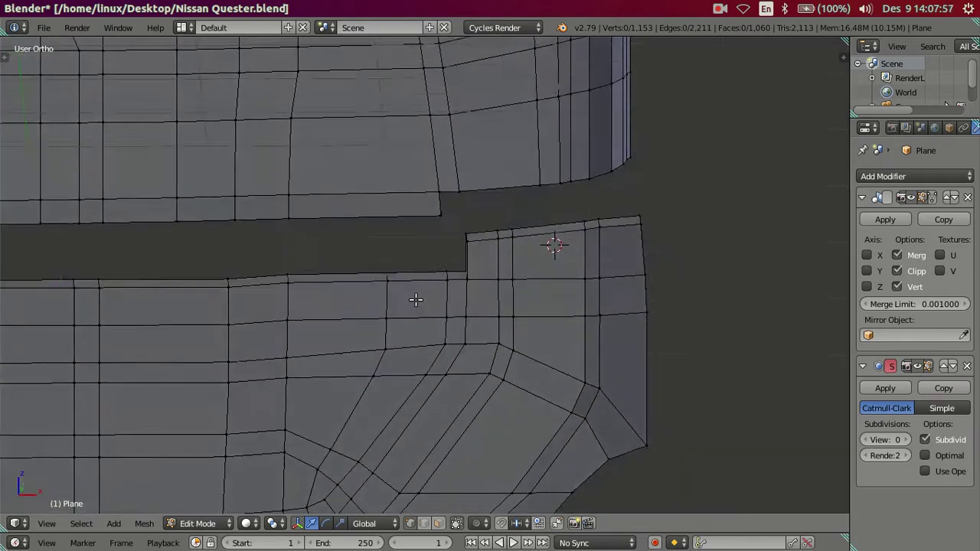
pyautogui.press('KP_5')
pyautogui.rightClick(386, 279)
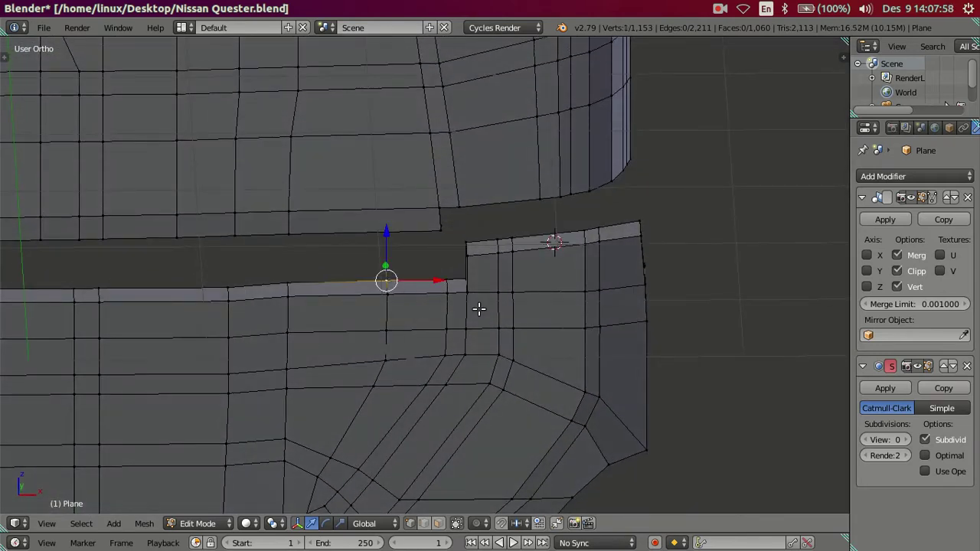
pyautogui.press('KP_5')
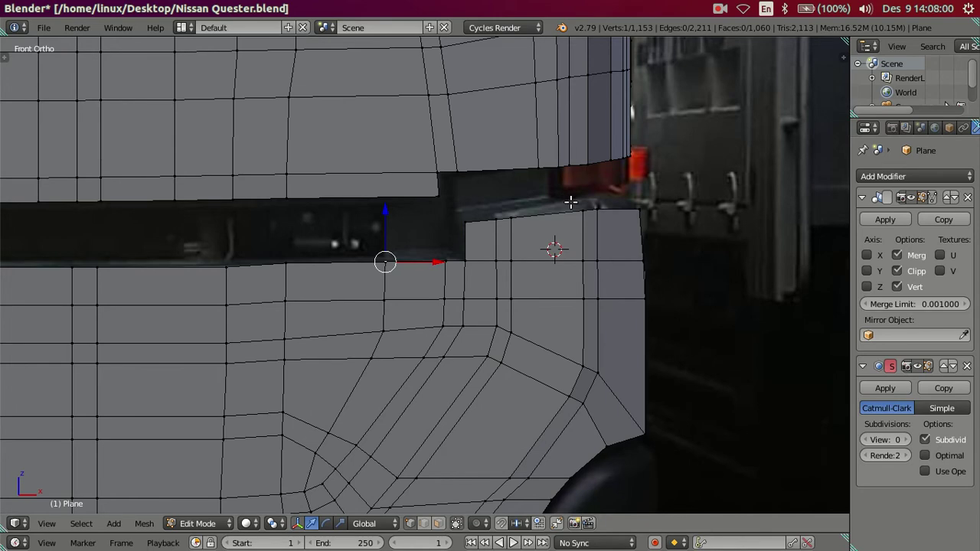
pyautogui.keyDown('ctrl'); pyautogui.keyDown('alt'); pyautogui.rightClick(575, 209); pyautogui.keyUp('alt'); pyautogui.keyUp('ctrl')
pyautogui.hotkey('ctrl', 'z')
pyautogui.moveTo(571, 212)
pyautogui.mouseDown(button='middle')
pyautogui.moveTo(517, 302)
pyautogui.moveTo(525, 286)
pyautogui.moveTo(500, 284)
pyautogui.mouseUp(button='middle')
pyautogui.keyDown('alt'); pyautogui.rightClick(525, 286); pyautogui.keyUp('alt')
pyautogui.press('KP_1')
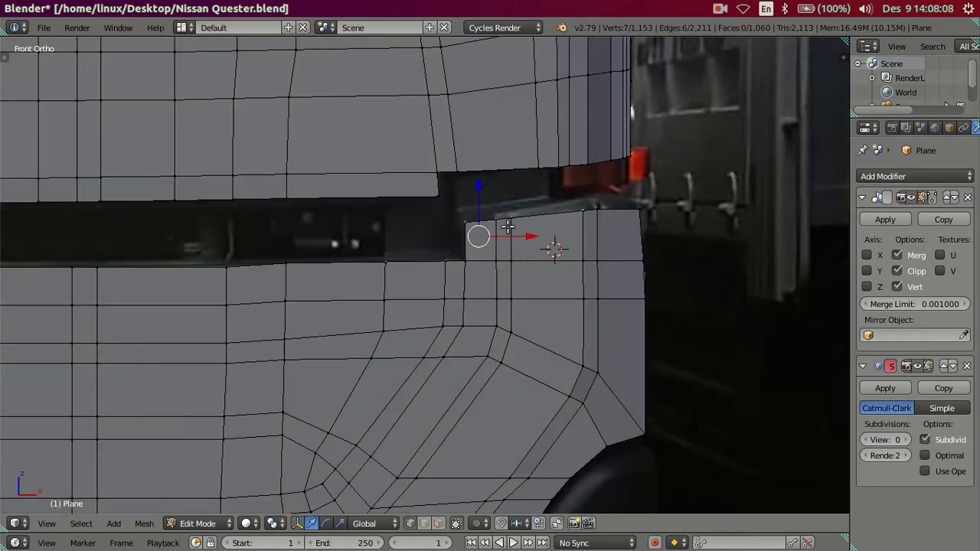
pyautogui.press('e')
pyautogui.rightClick(491, 188)
# - Raise the extruded edge loop upward and brush-deselect its left vertices
pyautogui.press('z')
pyautogui.moveTo(480, 176); pyautogui.dragTo(480, 90)
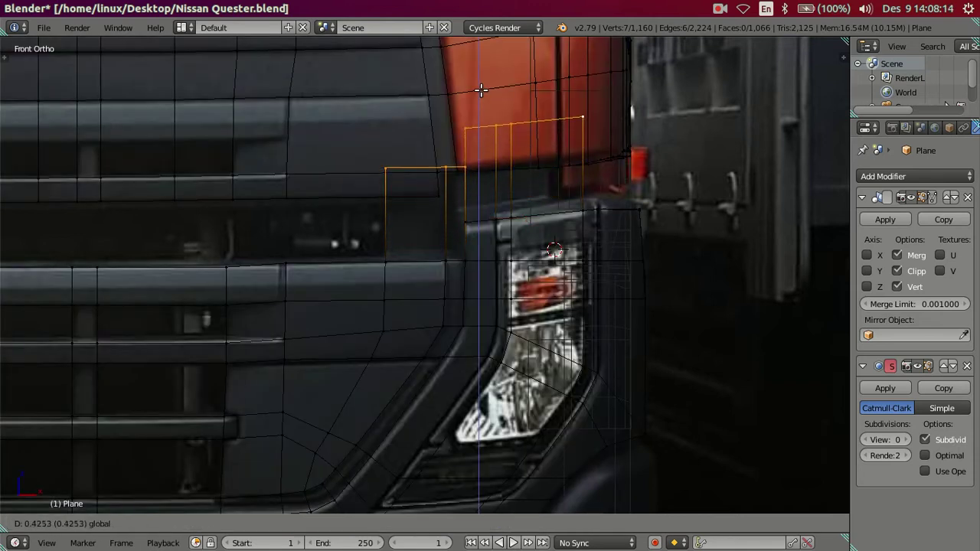
pyautogui.press('c')
pyautogui.moveTo(378, 192)
pyautogui.mouseDown(button='middle')
pyautogui.moveTo(393, 175)
pyautogui.moveTo(412, 176)
pyautogui.mouseUp(button='middle')
pyautogui.press('Escape')
pyautogui.scroll(1, 355, 267)
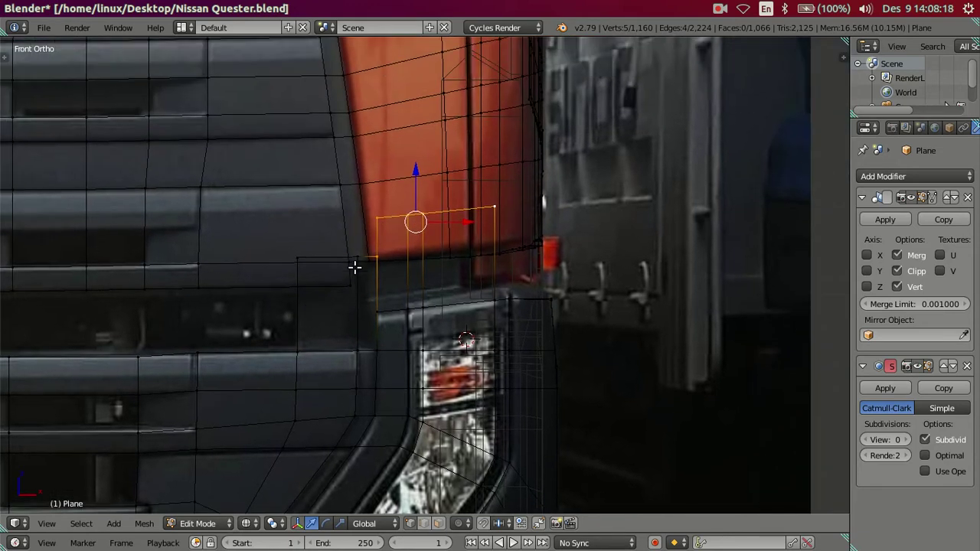
pyautogui.scroll(1, 404, 260)
pyautogui.press('c')
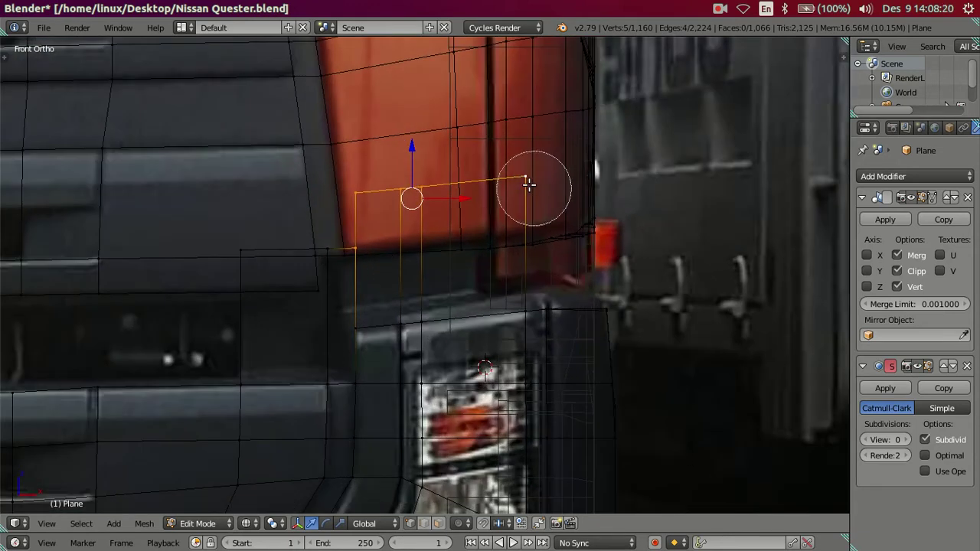
pyautogui.press('Escape')
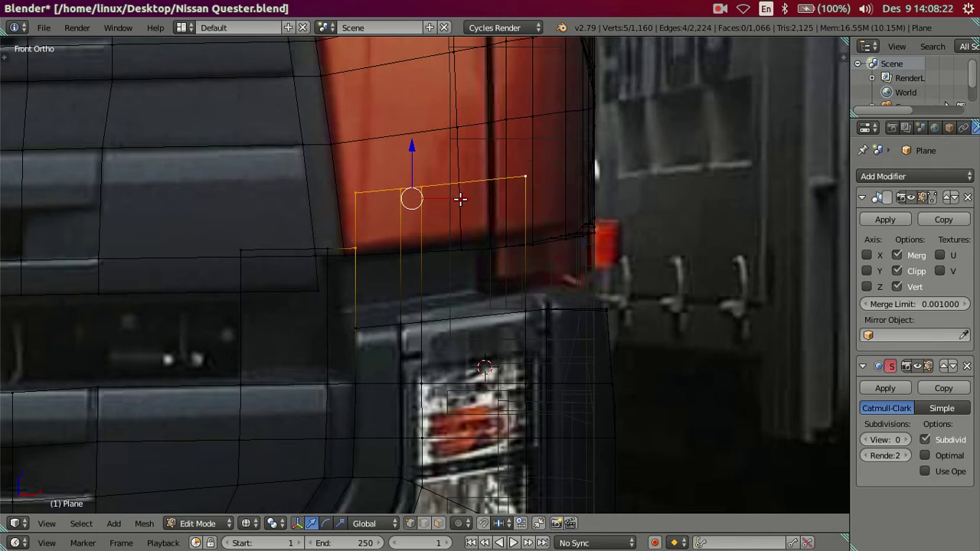
# - Reposition the raised loop, adjusting its selection along the top edge and sliding it left
pyautogui.moveTo(461, 198)
pyautogui.mouseDown()
pyautogui.moveTo(448, 201)
pyautogui.moveTo(522, 218)
pyautogui.moveTo(426, 218)
pyautogui.moveTo(462, 217)
pyautogui.moveTo(448, 221)
pyautogui.mouseUp()
pyautogui.keyDown('alt'); pyautogui.keyDown('shift'); pyautogui.rightClick(278, 261); pyautogui.keyUp('shift'); pyautogui.keyUp('alt')
pyautogui.keyDown('shift'); pyautogui.rightClick(239, 248); pyautogui.keyUp('shift')
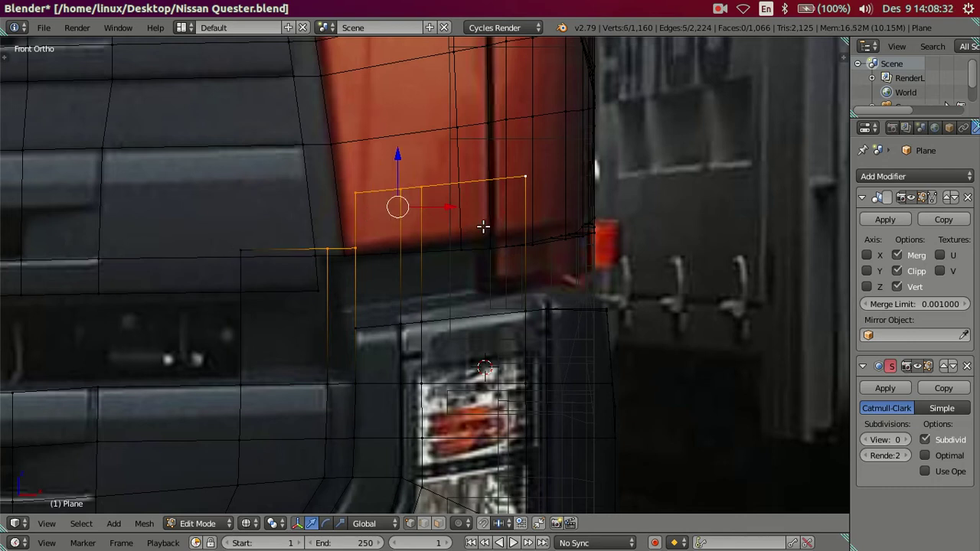
pyautogui.moveTo(456, 204); pyautogui.dragTo(433, 203)
# - Compare the reworked top rim with the front reference in wireframe and solid shading
pyautogui.press('a')
pyautogui.scroll(3, 442, 274)
pyautogui.moveTo(443, 273)
pyautogui.mouseDown(button='middle')
pyautogui.moveTo(437, 310)
pyautogui.moveTo(462, 303)
pyautogui.moveTo(408, 204)
pyautogui.moveTo(454, 328)
pyautogui.moveTo(395, 308)
pyautogui.moveTo(416, 255)
pyautogui.moveTo(393, 240)
pyautogui.moveTo(382, 296)
pyautogui.moveTo(417, 289)
pyautogui.moveTo(422, 279)
pyautogui.mouseUp(button='middle')
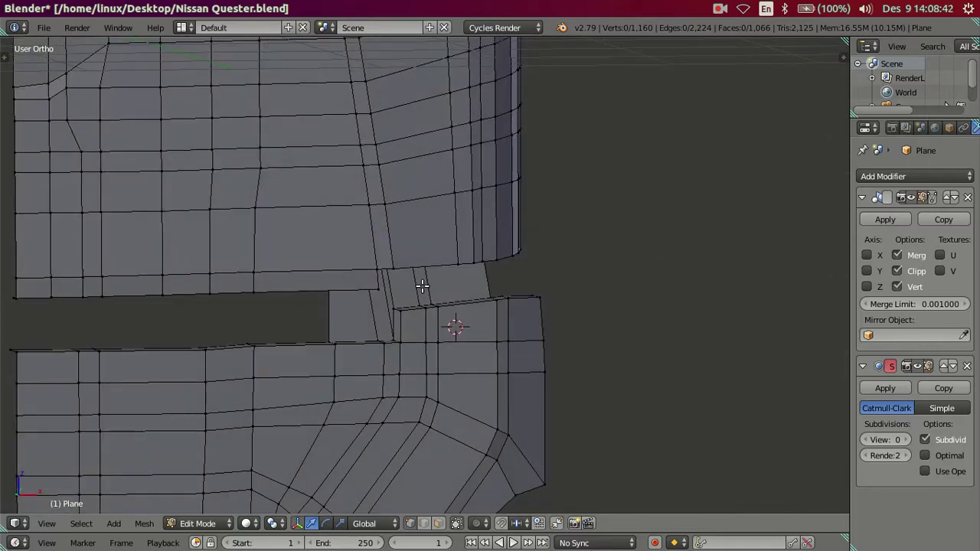
pyautogui.press('KP_1')
pyautogui.press('z')
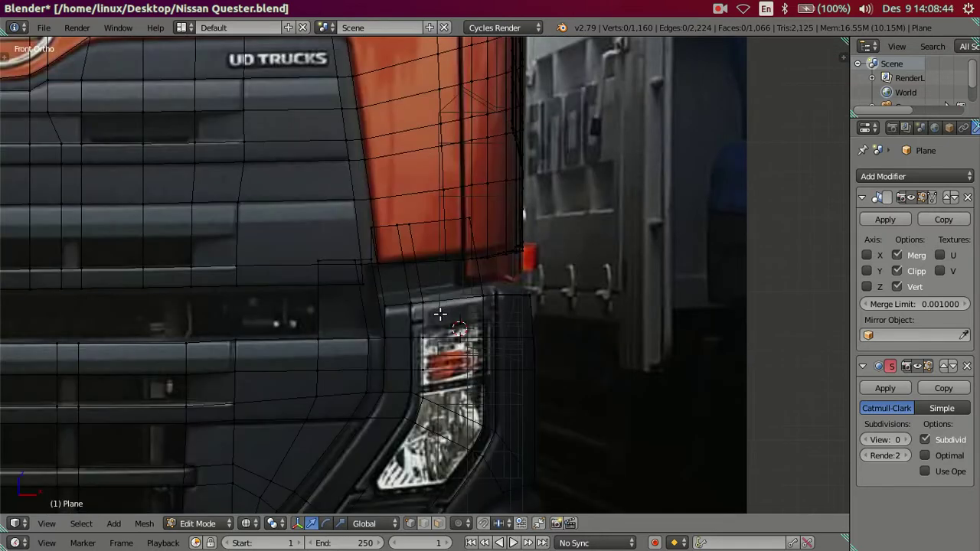
pyautogui.scroll(1, 440, 314)
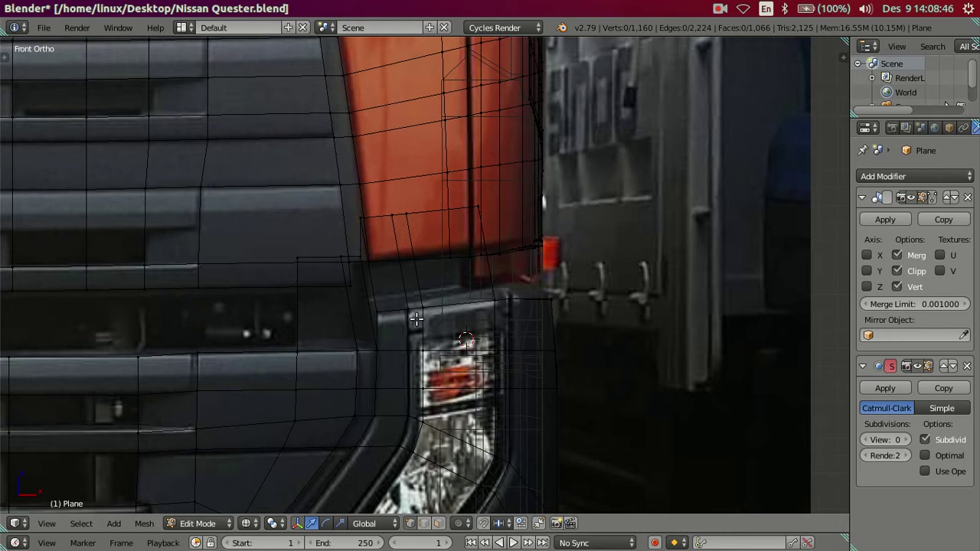
pyautogui.press('z')
pyautogui.moveTo(428, 328); pyautogui.dragTo(455, 296, button='middle')
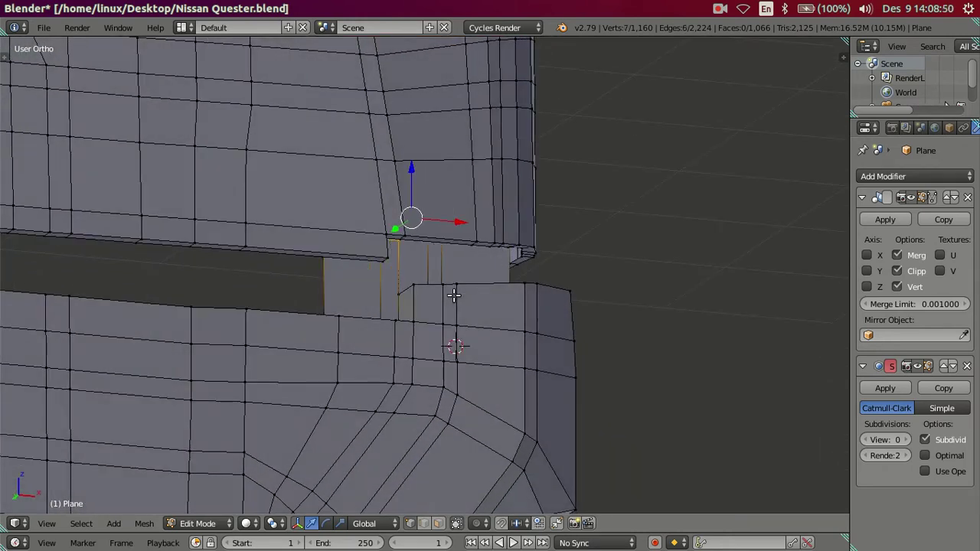
pyautogui.moveTo(454, 296)
pyautogui.mouseDown(button='middle')
pyautogui.moveTo(393, 378)
pyautogui.moveTo(467, 332)
pyautogui.moveTo(479, 370)
pyautogui.moveTo(448, 295)
pyautogui.moveTo(464, 346)
pyautogui.moveTo(470, 332)
pyautogui.moveTo(385, 391)
pyautogui.moveTo(343, 374)
pyautogui.moveTo(275, 313)
pyautogui.moveTo(260, 329)
pyautogui.moveTo(284, 350)
pyautogui.moveTo(295, 345)
pyautogui.moveTo(265, 304)
pyautogui.moveTo(365, 305)
pyautogui.mouseUp(button='middle')
# - Check the corner against the side reference, then again from the front
pyautogui.press('KP_3')
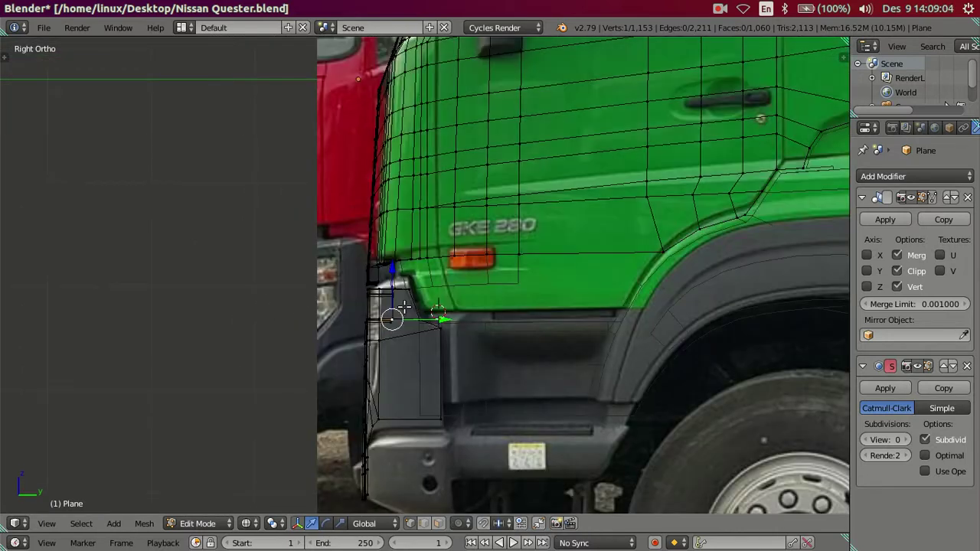
pyautogui.press('a')
pyautogui.moveTo(394, 306)
pyautogui.mouseDown(button='middle')
pyautogui.moveTo(376, 314)
pyautogui.moveTo(383, 334)
pyautogui.moveTo(464, 351)
pyautogui.moveTo(527, 322)
pyautogui.mouseUp(button='middle')
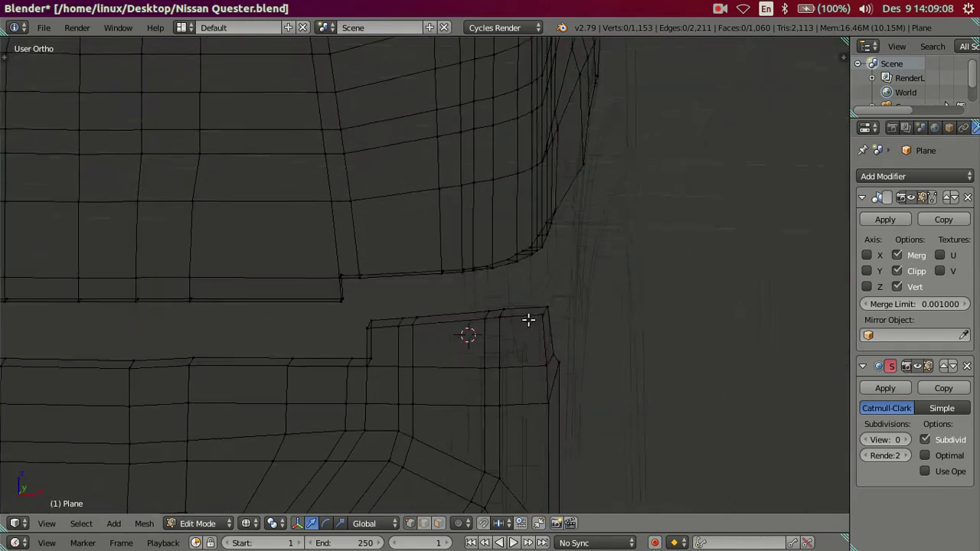
pyautogui.press('KP_1')
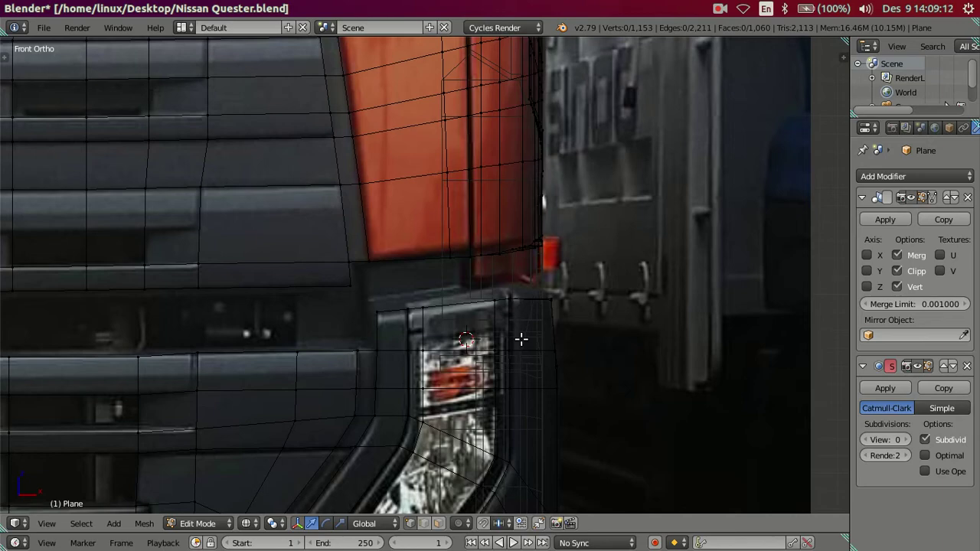
pyautogui.moveTo(514, 333)
pyautogui.mouseDown(button='middle')
pyautogui.moveTo(444, 309)
pyautogui.moveTo(409, 359)
pyautogui.moveTo(420, 402)
pyautogui.moveTo(460, 435)
pyautogui.moveTo(459, 416)
pyautogui.moveTo(431, 391)
pyautogui.moveTo(468, 480)
pyautogui.moveTo(525, 416)
pyautogui.moveTo(575, 382)
pyautogui.moveTo(455, 332)
pyautogui.moveTo(348, 323)
pyautogui.moveTo(528, 381)
pyautogui.moveTo(464, 357)
pyautogui.moveTo(500, 352)
pyautogui.moveTo(389, 396)
pyautogui.moveTo(358, 387)
pyautogui.mouseUp(button='middle')
# - Compare the corner block with the front reference, toggling edit mode and shading
pyautogui.press('Tab')
pyautogui.press('z')
pyautogui.press('Tab')
pyautogui.press('KP_1')
pyautogui.press('z')
pyautogui.press('z')
pyautogui.press('z')
pyautogui.moveTo(376, 343)
pyautogui.mouseDown(button='middle')
pyautogui.moveTo(357, 391)
pyautogui.moveTo(396, 352)
pyautogui.mouseUp(button='middle')
pyautogui.press('KP_1')
pyautogui.press('z')
# - Cut a vertical edge loop through the lower corner block, slid slightly left, and inspect it
pyautogui.hotkey('ctrl', 'r')
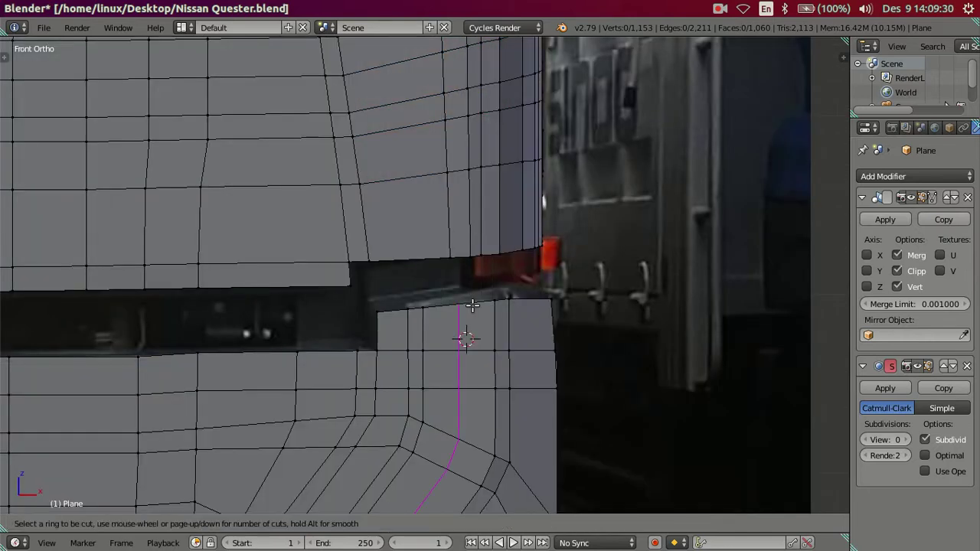
pyautogui.click(473, 304)
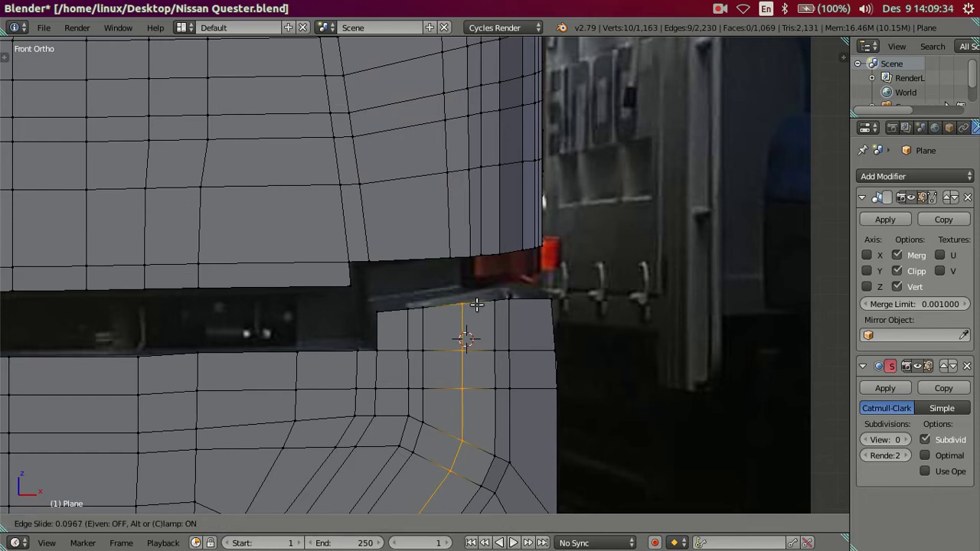
pyautogui.click(476, 305)
pyautogui.press('z')
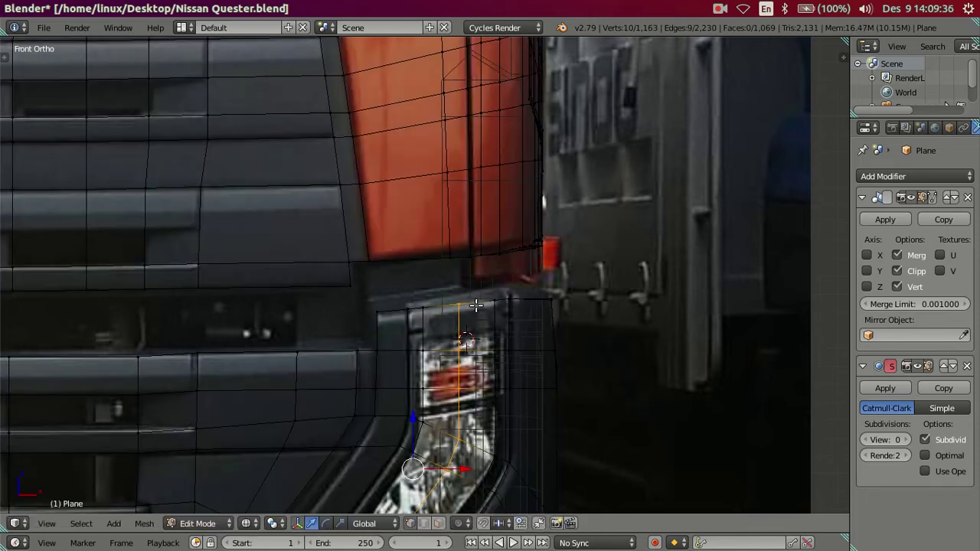
pyautogui.hotkey('alt', 'z')
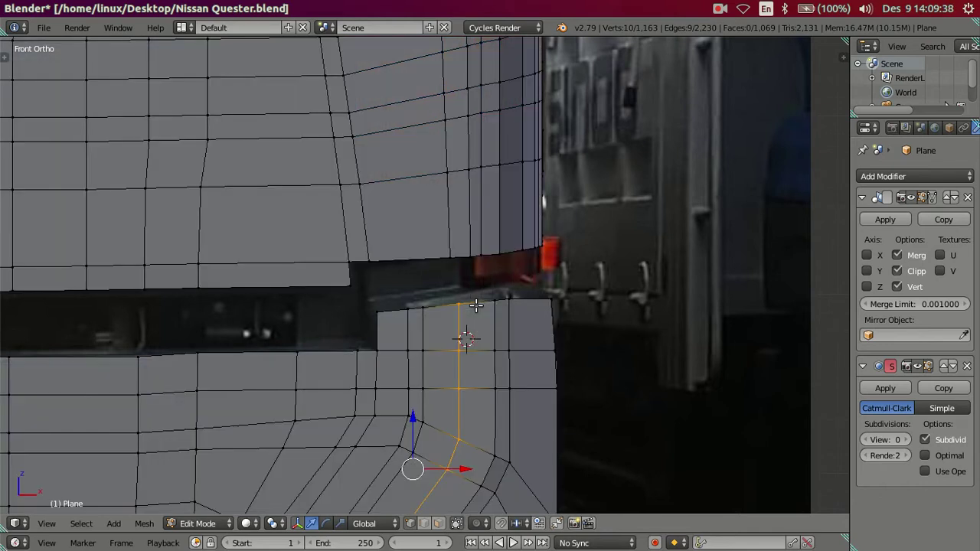
pyautogui.press('l')
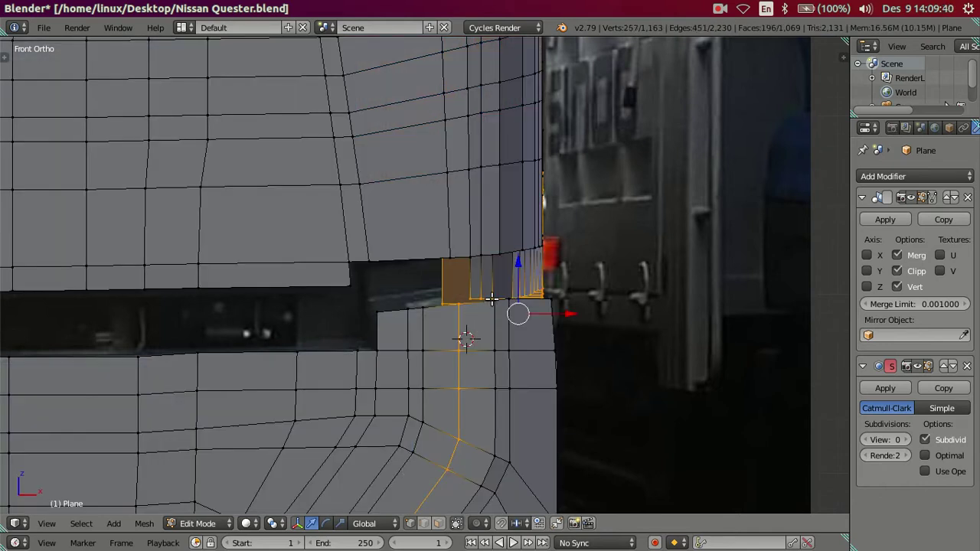
pyautogui.hotkey('ctrl', 'z')
pyautogui.press('a')
pyautogui.moveTo(477, 289)
pyautogui.mouseDown(button='middle')
pyautogui.moveTo(444, 344)
pyautogui.moveTo(442, 384)
pyautogui.moveTo(284, 357)
pyautogui.mouseUp(button='middle')
# - Select the lower block's top edge, extrude it, and raise the new edge into a ledge
pyautogui.rightClick(284, 342)
pyautogui.keyDown('ctrl'); pyautogui.rightClick(448, 337); pyautogui.keyUp('ctrl')
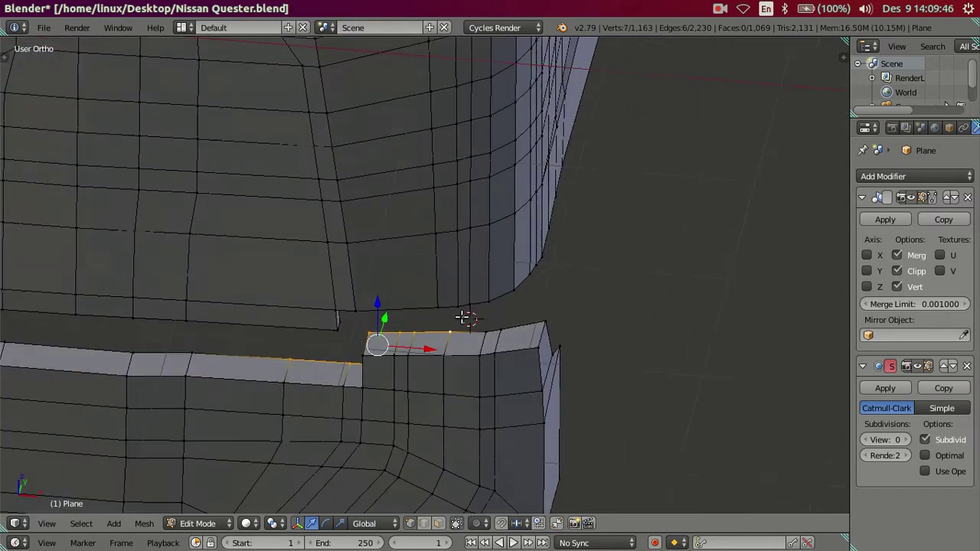
pyautogui.moveTo(464, 317); pyautogui.dragTo(476, 284, button='middle')
pyautogui.press('e')
pyautogui.click(452, 279)
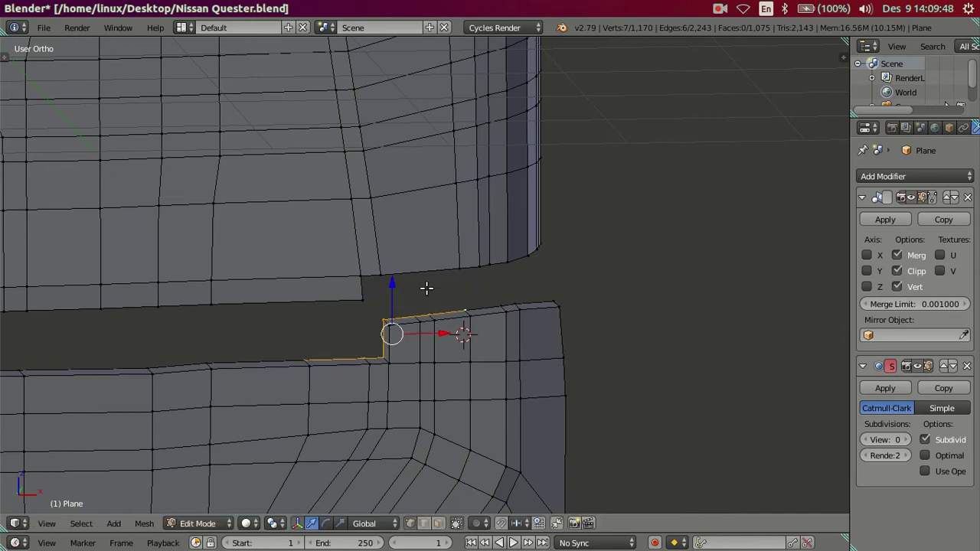
pyautogui.press('g')
pyautogui.click(405, 232)
pyautogui.moveTo(405, 232)
pyautogui.mouseDown(button='middle')
pyautogui.moveTo(410, 264)
pyautogui.moveTo(330, 255)
pyautogui.moveTo(323, 281)
pyautogui.mouseUp(button='middle')
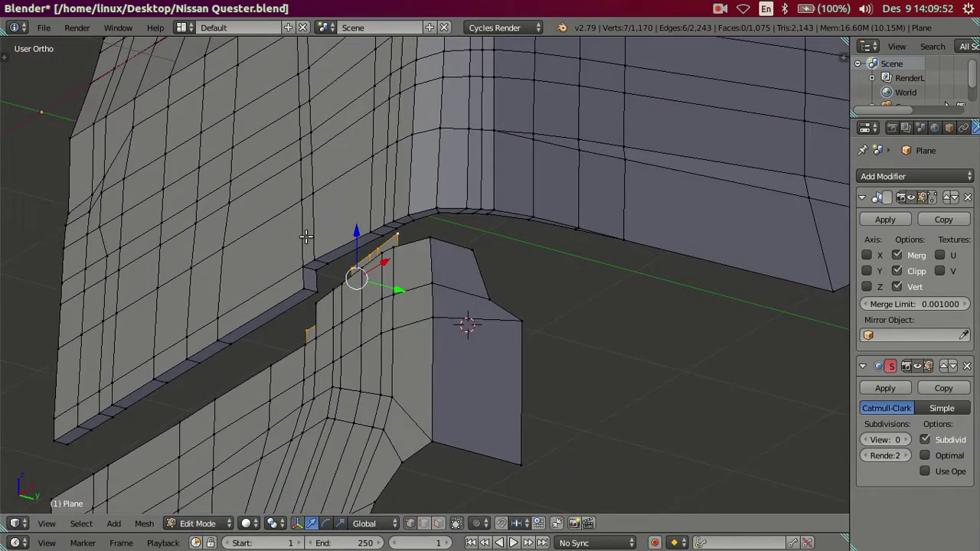
# - In front view over the reference, raise the ledge's lower vertices toward the cab, using wireframe temporarily
pyautogui.press('KP_1')
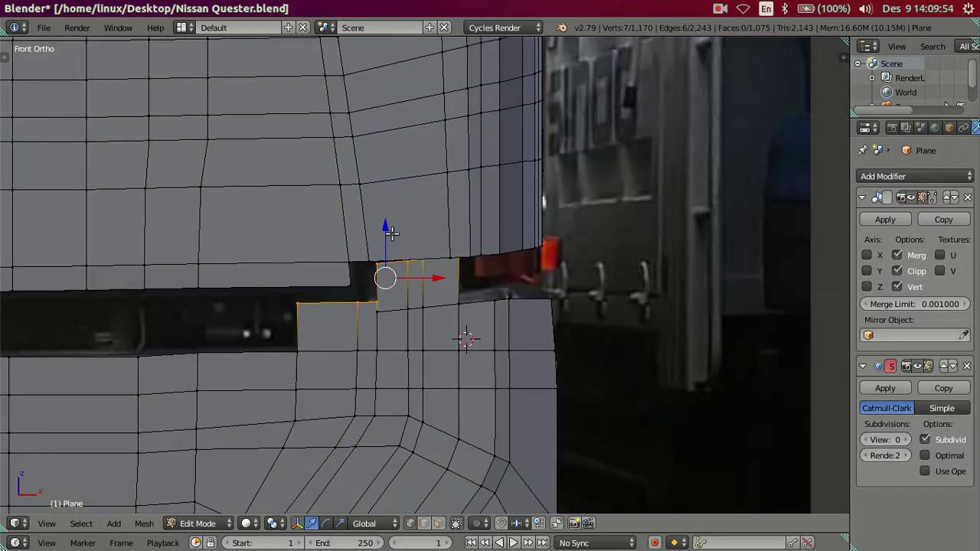
pyautogui.moveTo(383, 225); pyautogui.dragTo(383, 220)
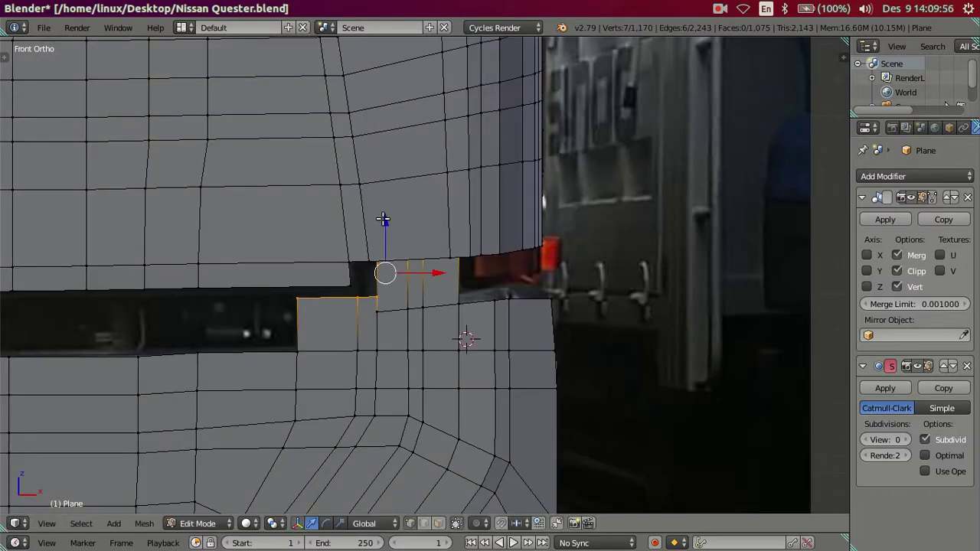
pyautogui.press('z')
pyautogui.moveTo(372, 230); pyautogui.dragTo(464, 234, button='middle')
pyautogui.press('Escape')
pyautogui.moveTo(339, 246); pyautogui.dragTo(349, 206)
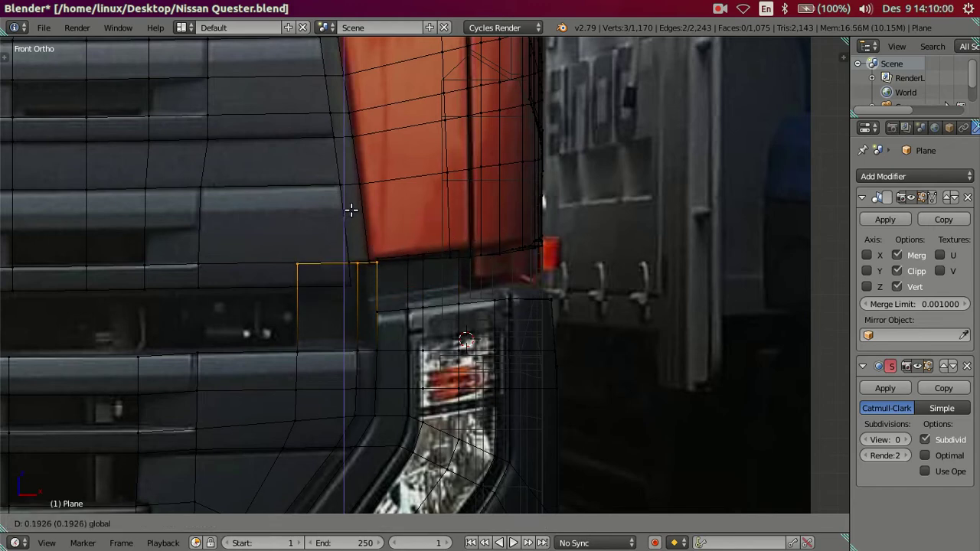
pyautogui.press('z')
# - Inspect the ledge from below and undo the last change to it
pyautogui.moveTo(454, 295)
pyautogui.mouseDown(button='middle')
pyautogui.moveTo(447, 344)
pyautogui.moveTo(441, 273)
pyautogui.moveTo(392, 290)
pyautogui.mouseUp(button='middle')
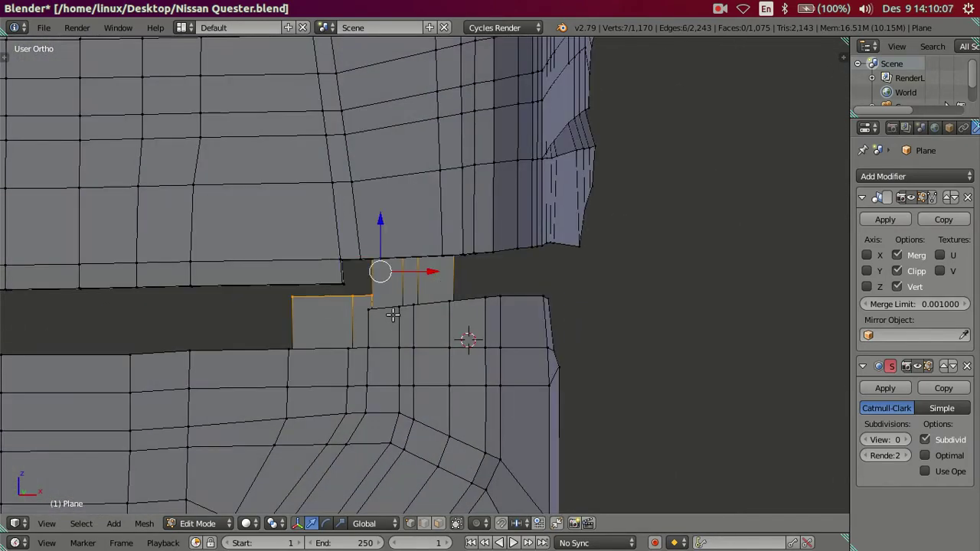
pyautogui.keyDown('alt'); pyautogui.click(390, 326); pyautogui.keyUp('alt')
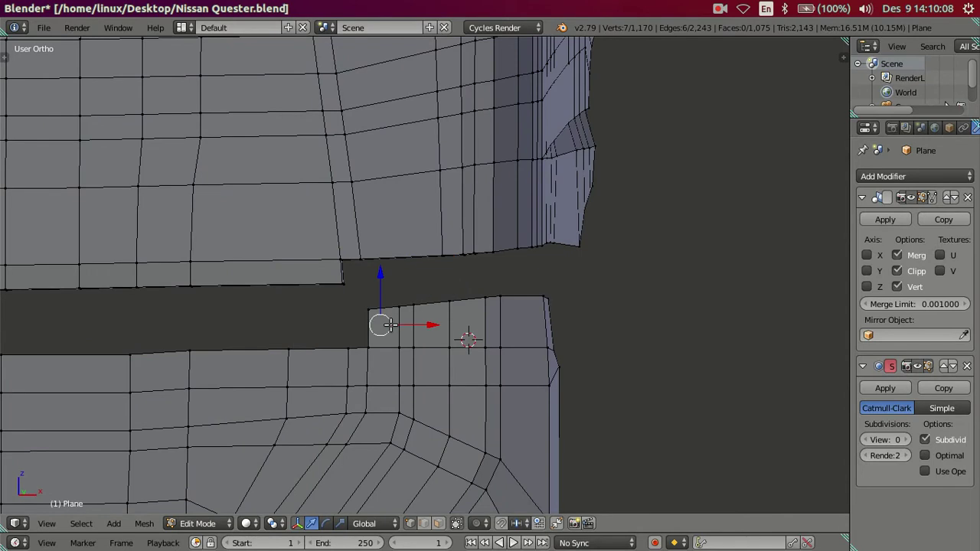
pyautogui.moveTo(410, 333)
pyautogui.mouseDown(button='middle')
pyautogui.moveTo(464, 352)
pyautogui.moveTo(424, 391)
pyautogui.moveTo(161, 436)
pyautogui.moveTo(219, 395)
pyautogui.moveTo(324, 391)
pyautogui.moveTo(319, 380)
pyautogui.moveTo(498, 329)
pyautogui.moveTo(549, 386)
pyautogui.mouseUp(button='middle')
pyautogui.hotkey('ctrl', 'z')
# - Select the full top edge path and extrude it back along Y toward the cab
pyautogui.keyDown('ctrl'); pyautogui.rightClick(521, 331); pyautogui.keyUp('ctrl')
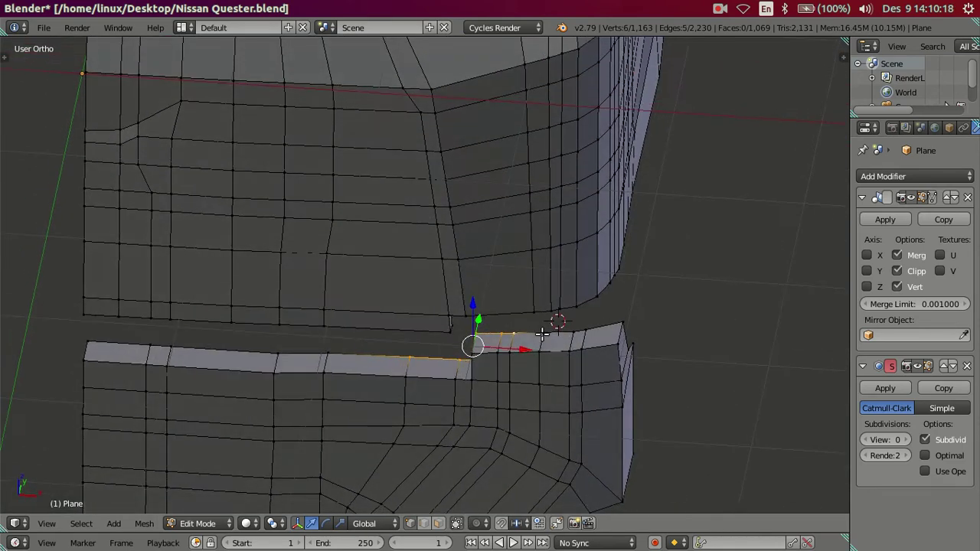
pyautogui.keyDown('ctrl'); pyautogui.rightClick(337, 354); pyautogui.keyUp('ctrl')
pyautogui.keyDown('ctrl'); pyautogui.rightClick(91, 348); pyautogui.keyUp('ctrl')
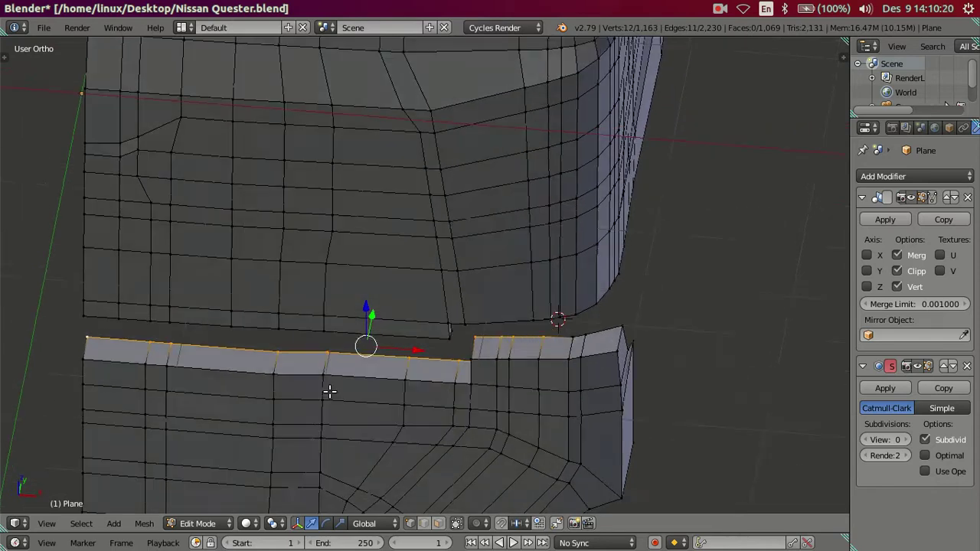
pyautogui.moveTo(328, 389); pyautogui.dragTo(289, 377, button='middle')
pyautogui.press('e')
pyautogui.rightClick(358, 366)
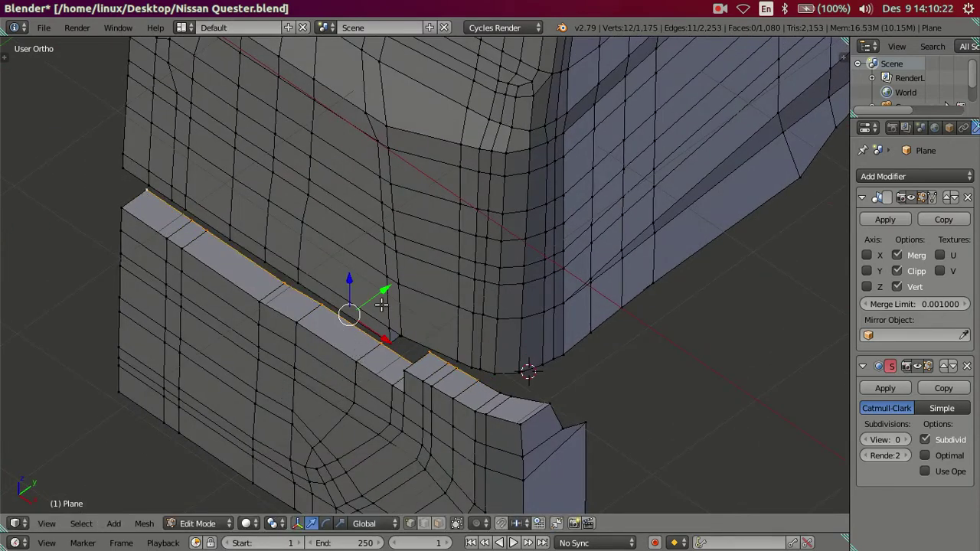
pyautogui.press('g')
pyautogui.press('y')
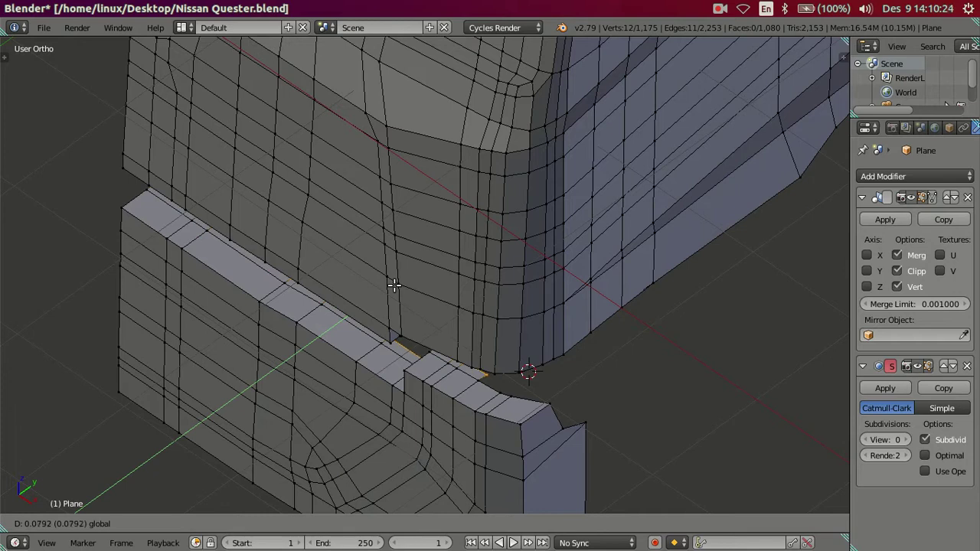
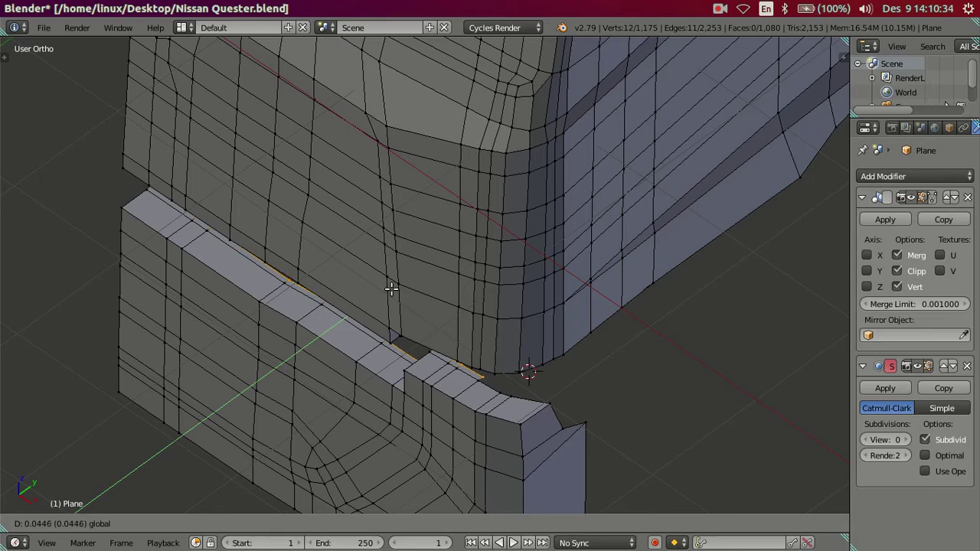
# - Confirm the repositioned ledge edge loop and orbit in to inspect it
pyautogui.click(390, 288)
pyautogui.moveTo(400, 306); pyautogui.dragTo(491, 304, button='middle')
pyautogui.scroll(3, 492, 304)
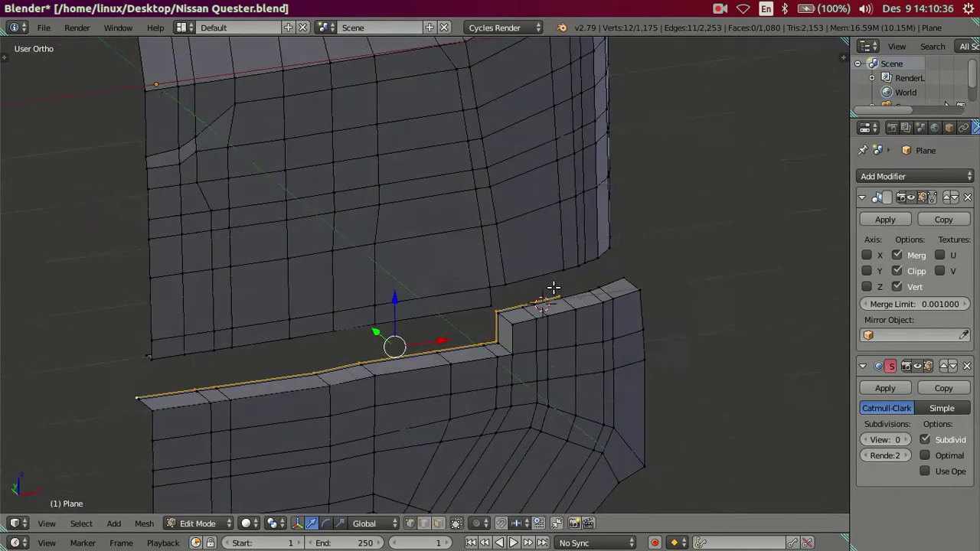
pyautogui.moveTo(553, 287)
pyautogui.mouseDown(button='middle')
pyautogui.moveTo(450, 396)
pyautogui.moveTo(421, 387)
pyautogui.moveTo(470, 383)
pyautogui.moveTo(415, 390)
pyautogui.mouseUp(button='middle')
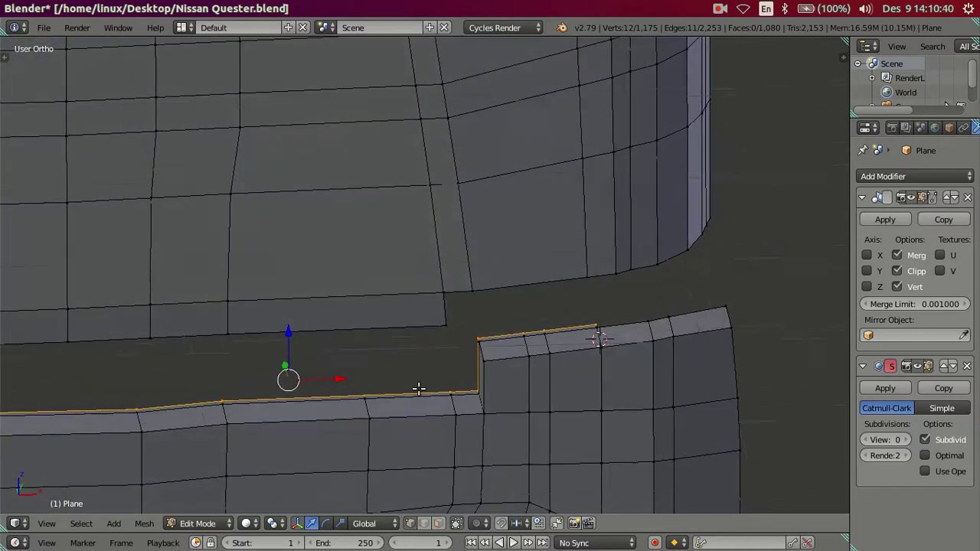
pyautogui.scroll(3, 467, 390)
pyautogui.moveTo(512, 401)
pyautogui.keyDown('shift'); pyautogui.mouseDown(button='middle')
pyautogui.moveTo(389, 350)
pyautogui.moveTo(392, 376)
pyautogui.mouseUp(button='middle'); pyautogui.keyUp('shift')
# - Test ledge vertex selections against the front reference view, then clear the selection
pyautogui.rightClick(360, 423)
pyautogui.press('KP_1')
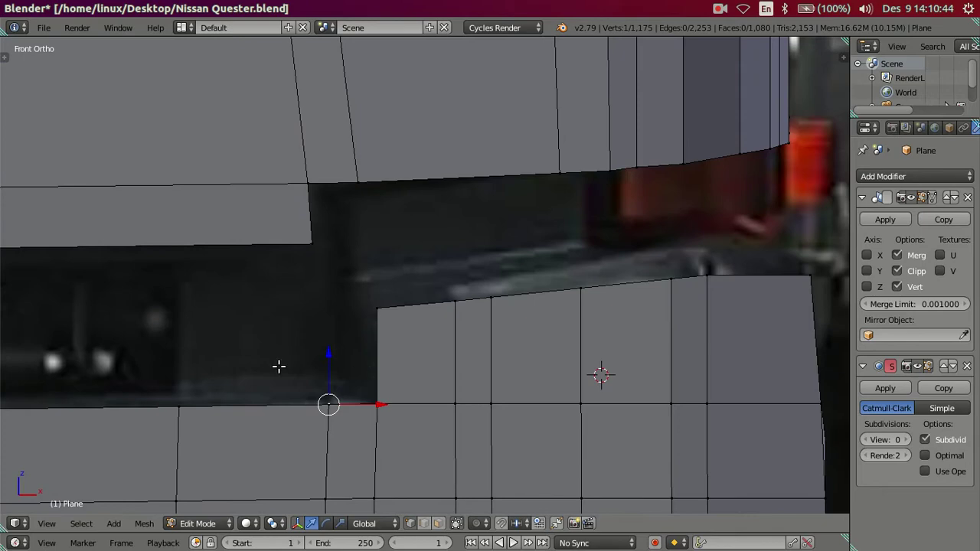
pyautogui.scroll(-2, 223, 376)
pyautogui.moveTo(261, 365)
pyautogui.keyDown('shift'); pyautogui.mouseDown(button='middle')
pyautogui.moveTo(280, 363)
pyautogui.moveTo(360, 423)
pyautogui.moveTo(280, 424)
pyautogui.mouseUp(button='middle'); pyautogui.keyUp('shift')
pyautogui.keyDown('alt'); pyautogui.rightClick(367, 374); pyautogui.keyUp('alt')
pyautogui.moveTo(367, 374)
pyautogui.mouseDown(button='middle')
pyautogui.moveTo(437, 354)
pyautogui.moveTo(324, 348)
pyautogui.mouseUp(button='middle')
pyautogui.press('a')
pyautogui.hotkey('ctrl', 'z')
pyautogui.moveTo(299, 284); pyautogui.dragTo(388, 242, button='middle')
pyautogui.scroll(2, 387, 243)
pyautogui.press('a')
pyautogui.moveTo(308, 372)
pyautogui.mouseDown(button='middle')
pyautogui.moveTo(372, 389)
pyautogui.moveTo(328, 398)
pyautogui.moveTo(339, 386)
pyautogui.mouseUp(button='middle')
# - Select the ledge-top vertices through the raised corner, viewed from the front
pyautogui.rightClick(291, 381)
pyautogui.keyDown('shift'); pyautogui.rightClick(384, 370); pyautogui.keyUp('shift')
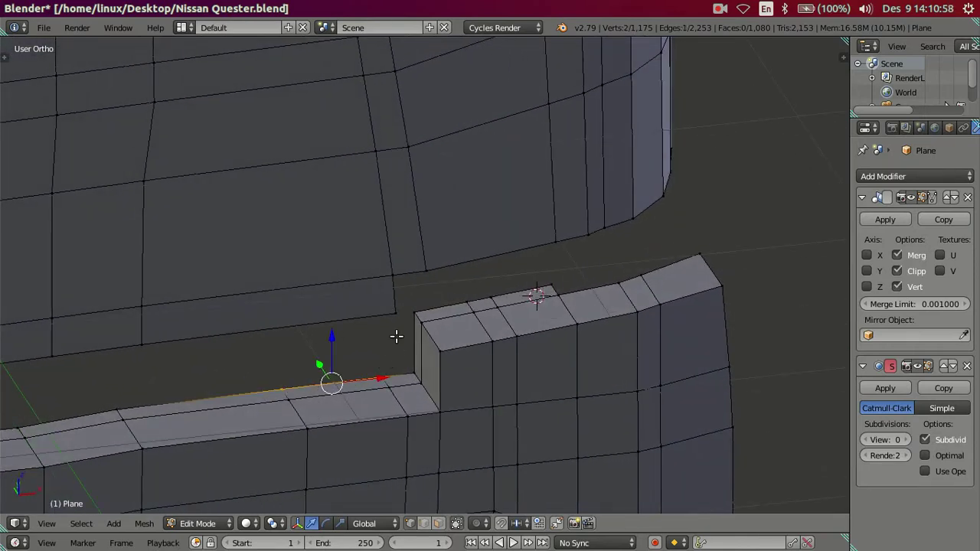
pyautogui.rightClick(419, 314)
pyautogui.keyDown('shift'); pyautogui.rightClick(469, 306); pyautogui.keyUp('shift')
pyautogui.keyDown('shift'); pyautogui.rightClick(493, 305); pyautogui.keyUp('shift')
pyautogui.keyDown('shift'); pyautogui.rightClick(528, 291); pyautogui.keyUp('shift')
pyautogui.keyDown('shift'); pyautogui.rightClick(555, 285); pyautogui.keyUp('shift')
pyautogui.keyDown('shift'); pyautogui.rightClick(540, 288); pyautogui.keyUp('shift')
pyautogui.keyDown('shift'); pyautogui.rightClick(494, 310); pyautogui.keyUp('shift')
pyautogui.press('KP_1')
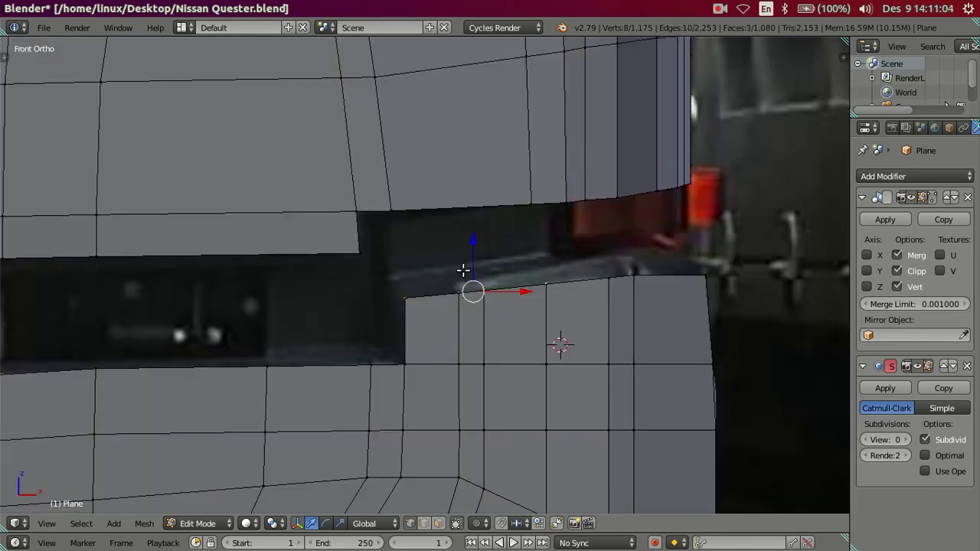
# - Extrude the ledge edge straight up along Z into a new face strip and check it in wireframe
pyautogui.press('g')
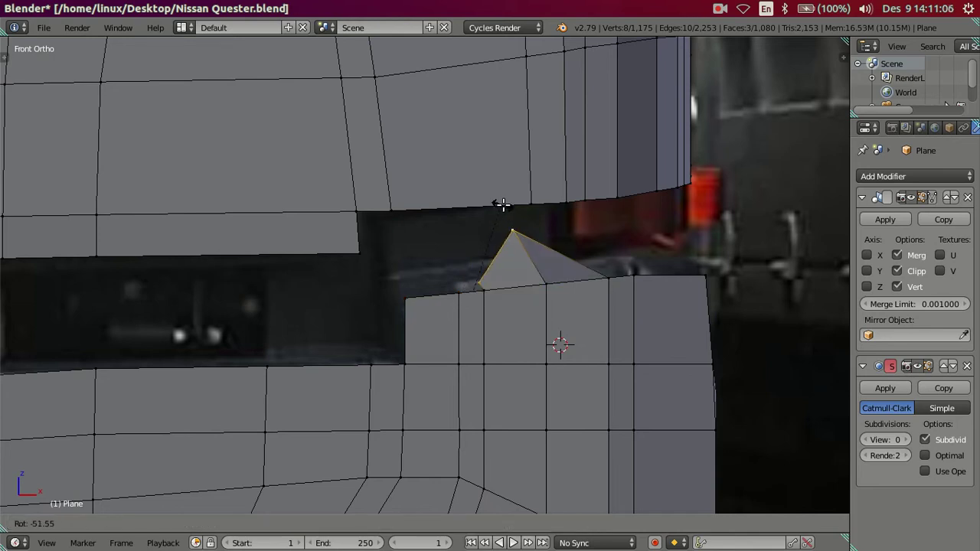
pyautogui.rightClick(498, 212)
pyautogui.moveTo(503, 234)
pyautogui.mouseDown(button='middle')
pyautogui.moveTo(518, 272)
pyautogui.moveTo(508, 260)
pyautogui.mouseUp(button='middle')
pyautogui.press('KP_1')
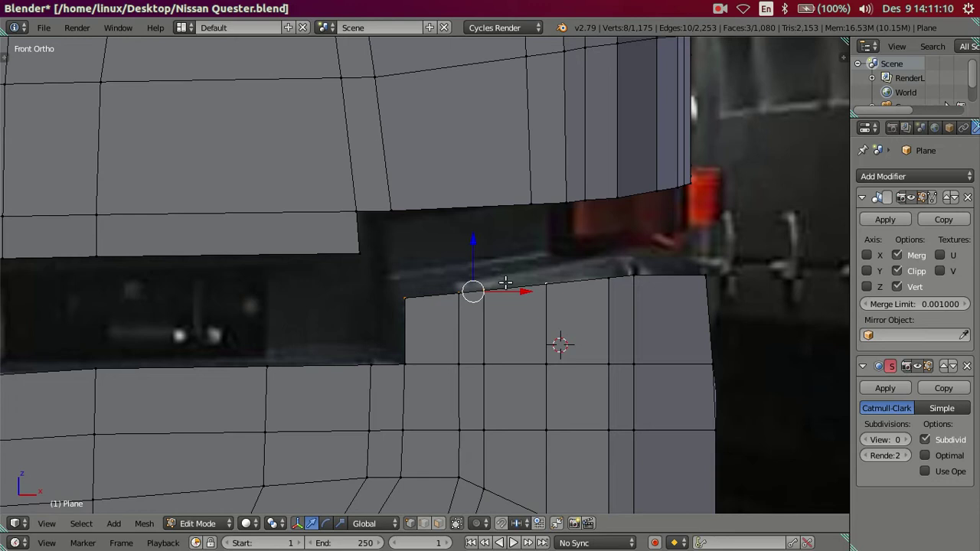
pyautogui.press('e')
pyautogui.rightClick(482, 198)
pyautogui.press('g')
pyautogui.press('z')
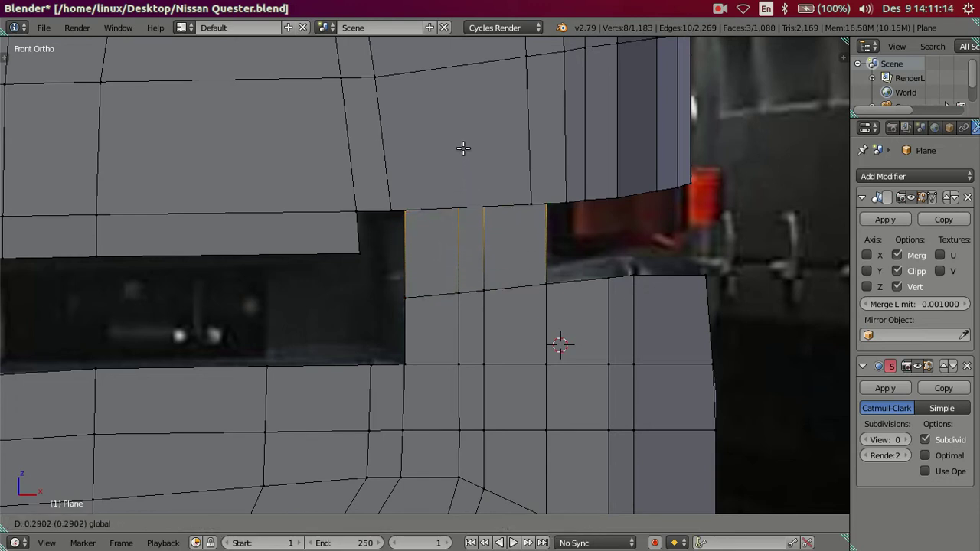
pyautogui.click(463, 147)
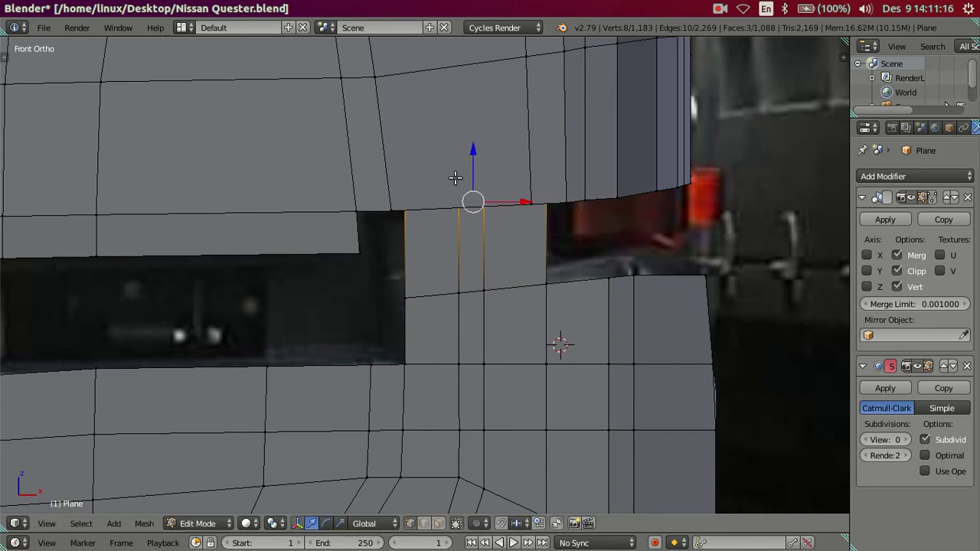
pyautogui.press('z')
pyautogui.scroll(-2, 450, 257)
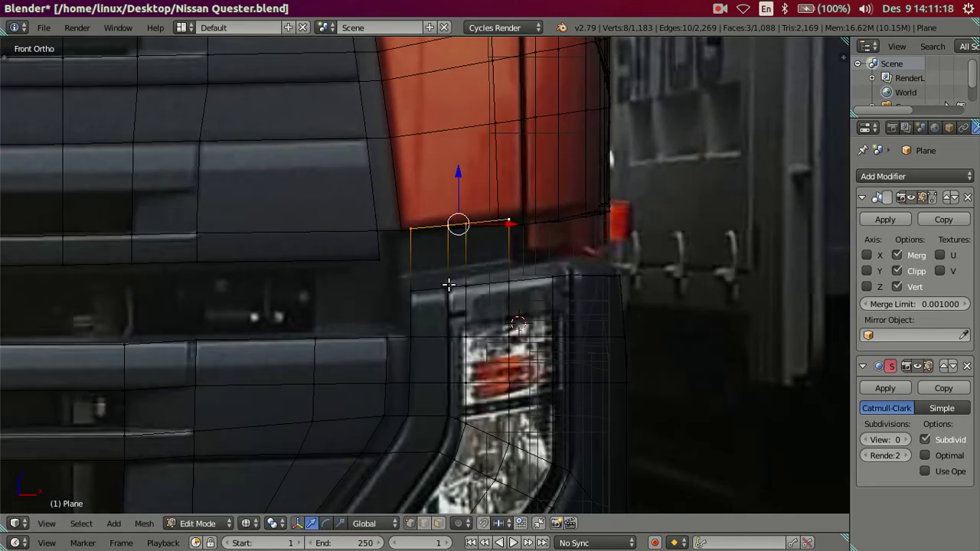
pyautogui.scroll(1, 448, 284)
pyautogui.press('z')
# - Extrude the corner's vertical edge and slide it along X toward the fender
pyautogui.moveTo(409, 287)
pyautogui.mouseDown(button='middle')
pyautogui.moveTo(431, 306)
pyautogui.moveTo(444, 238)
pyautogui.moveTo(399, 272)
pyautogui.moveTo(439, 306)
pyautogui.moveTo(446, 390)
pyautogui.moveTo(429, 376)
pyautogui.moveTo(415, 321)
pyautogui.moveTo(529, 336)
pyautogui.moveTo(527, 345)
pyautogui.moveTo(429, 284)
pyautogui.moveTo(440, 310)
pyautogui.moveTo(466, 280)
pyautogui.moveTo(516, 405)
pyautogui.mouseUp(button='middle')
pyautogui.rightClick(402, 288)
pyautogui.keyDown('shift'); pyautogui.rightClick(410, 233); pyautogui.keyUp('shift')
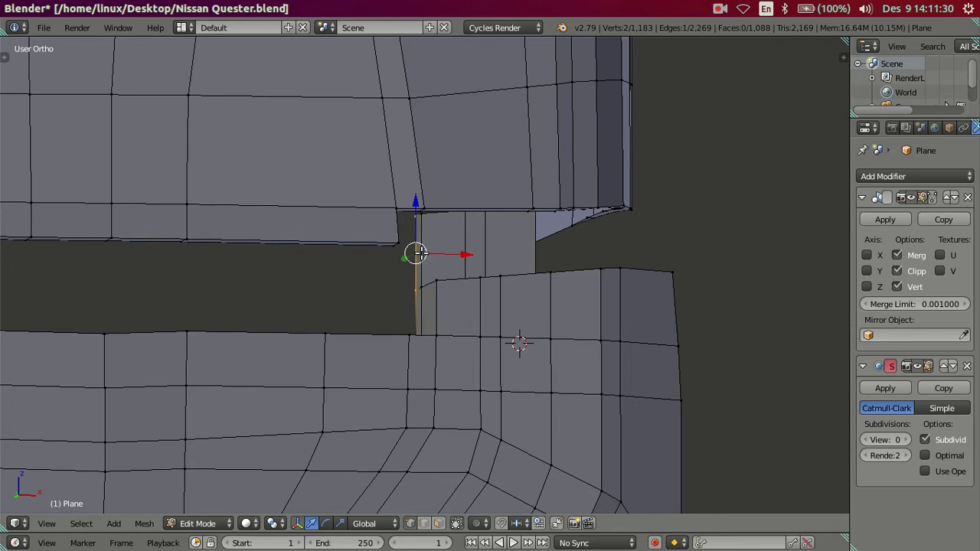
pyautogui.press('KP_1')
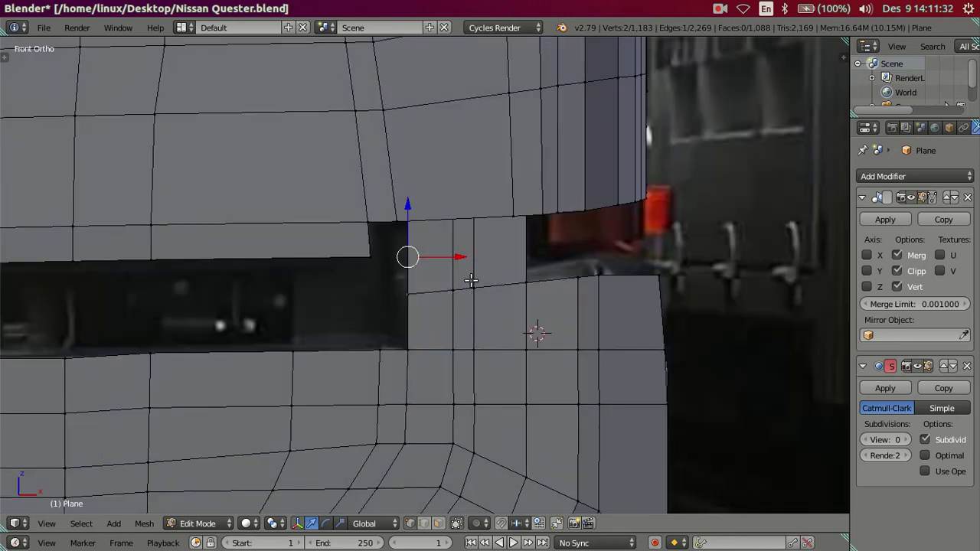
pyautogui.press('e')
pyautogui.rightClick(457, 282)
pyautogui.press('z')
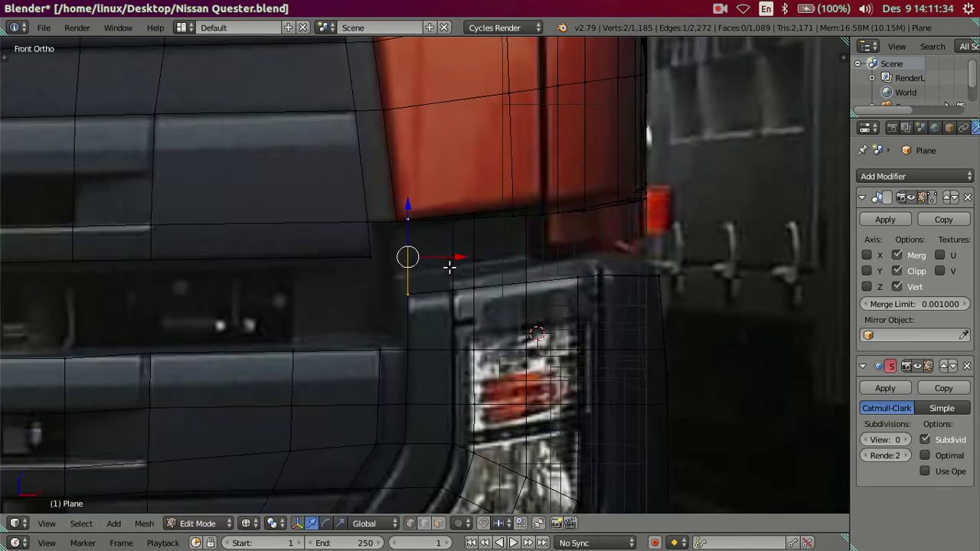
pyautogui.press('g')
pyautogui.press('x')
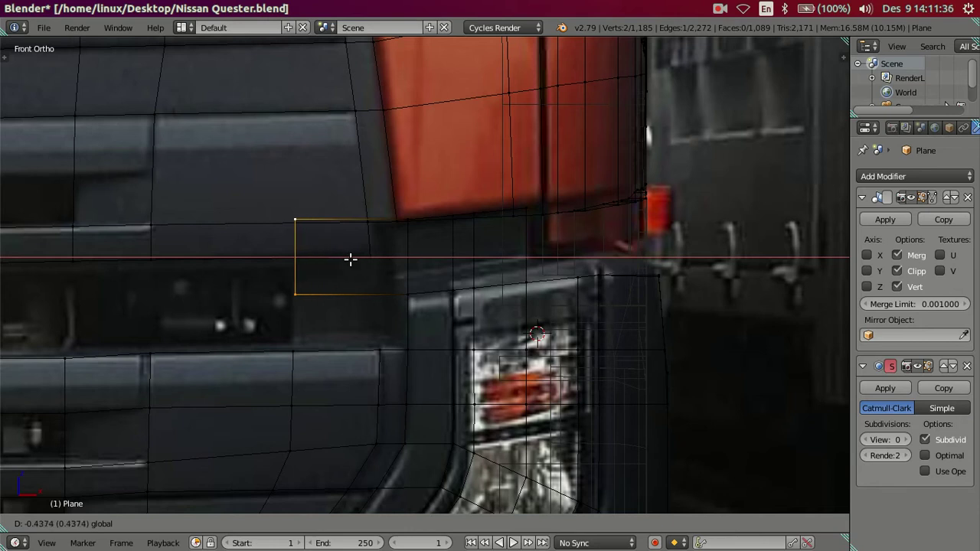
pyautogui.click(348, 259)
# - Fill the remaining gap at the front fender corner with a new face
pyautogui.moveTo(350, 269)
pyautogui.mouseDown(button='middle')
pyautogui.moveTo(360, 363)
pyautogui.moveTo(301, 304)
pyautogui.mouseUp(button='middle')
pyautogui.rightClick(301, 305)
pyautogui.keyDown('ctrl'); pyautogui.rightClick(295, 353); pyautogui.keyUp('ctrl')
pyautogui.moveTo(328, 343); pyautogui.dragTo(393, 346, button='middle')
pyautogui.press('f')
pyautogui.press('a')
pyautogui.press('z')
pyautogui.moveTo(485, 345)
pyautogui.mouseDown(button='middle')
pyautogui.moveTo(442, 324)
pyautogui.moveTo(329, 340)
pyautogui.moveTo(331, 311)
pyautogui.moveTo(380, 304)
pyautogui.mouseUp(button='middle')
# - Unhide all geometry to inspect the whole cab, then hide the side geometry again
pyautogui.hotkey('alt', 'h')
pyautogui.scroll(3, 397, 290)
pyautogui.scroll(2, 534, 299)
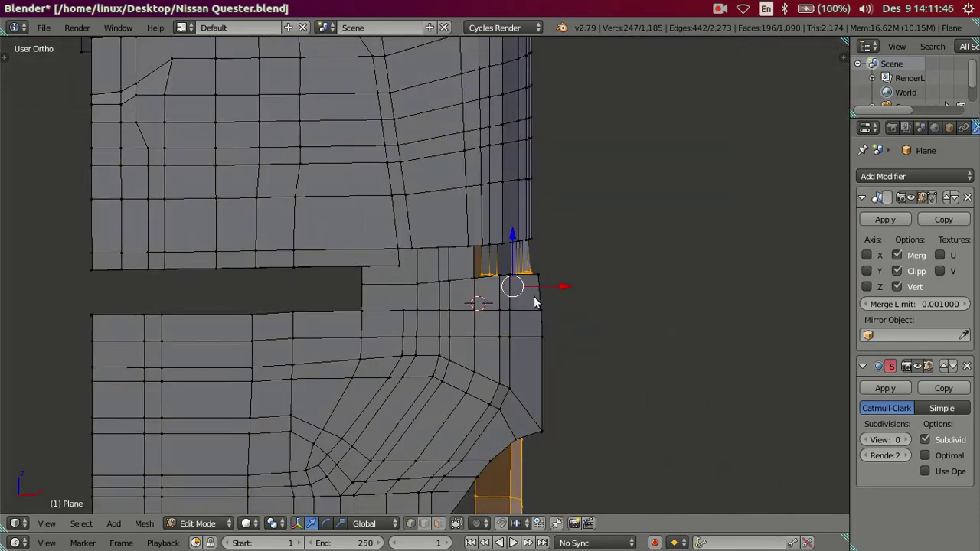
pyautogui.press('Tab')
pyautogui.scroll(-5, 421, 361)
pyautogui.moveTo(421, 361)
pyautogui.mouseDown(button='middle')
pyautogui.moveTo(390, 255)
pyautogui.moveTo(459, 251)
pyautogui.moveTo(531, 304)
pyautogui.moveTo(346, 263)
pyautogui.moveTo(322, 324)
pyautogui.moveTo(464, 273)
pyautogui.mouseUp(button='middle')
pyautogui.press('KP_1')
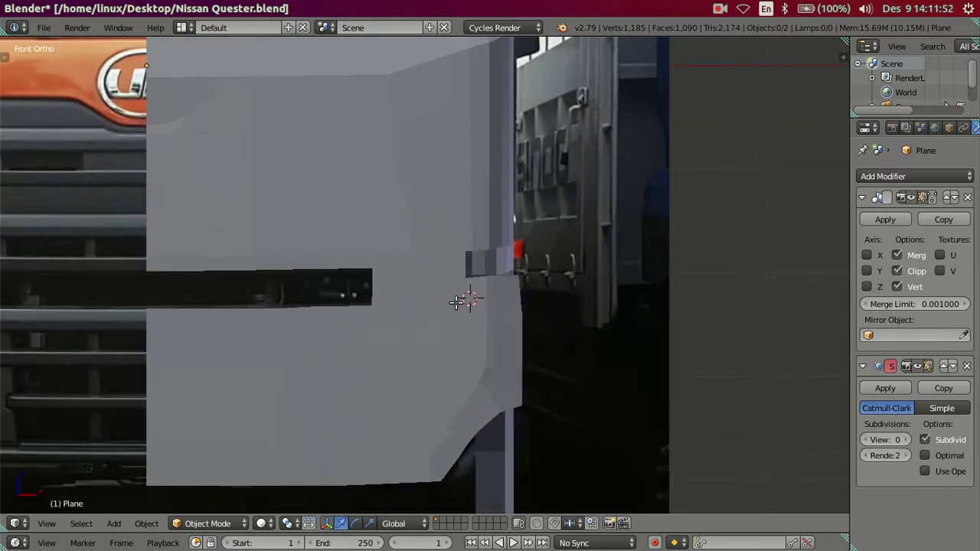
pyautogui.press('Tab')
pyautogui.press('h')
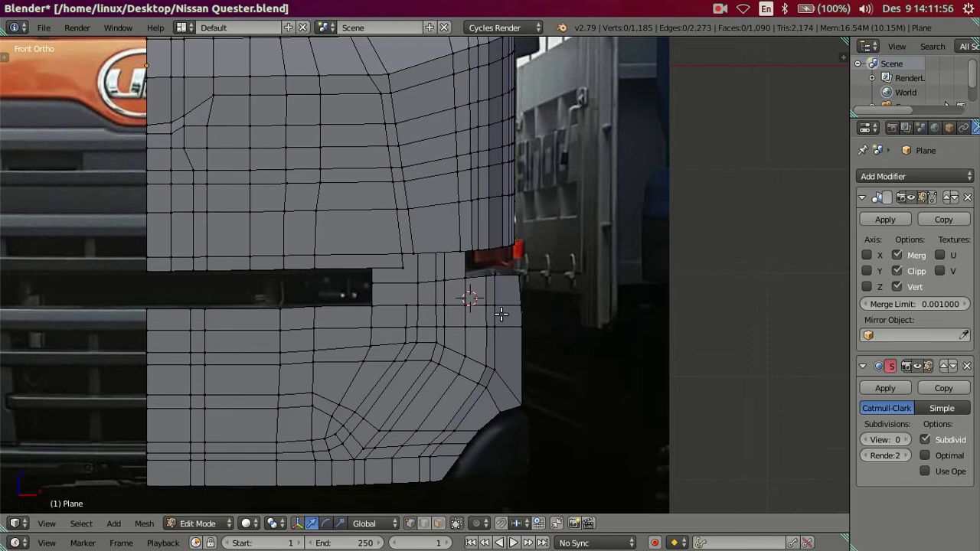
pyautogui.press('z')
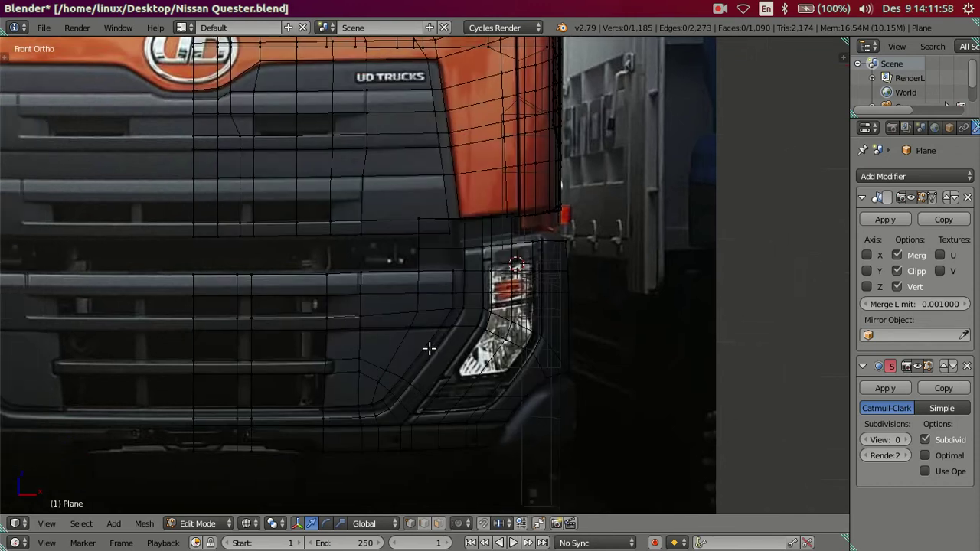
pyautogui.scroll(1, 291, 398)
pyautogui.scroll(1, 298, 385)
pyautogui.scroll(1, 342, 363)
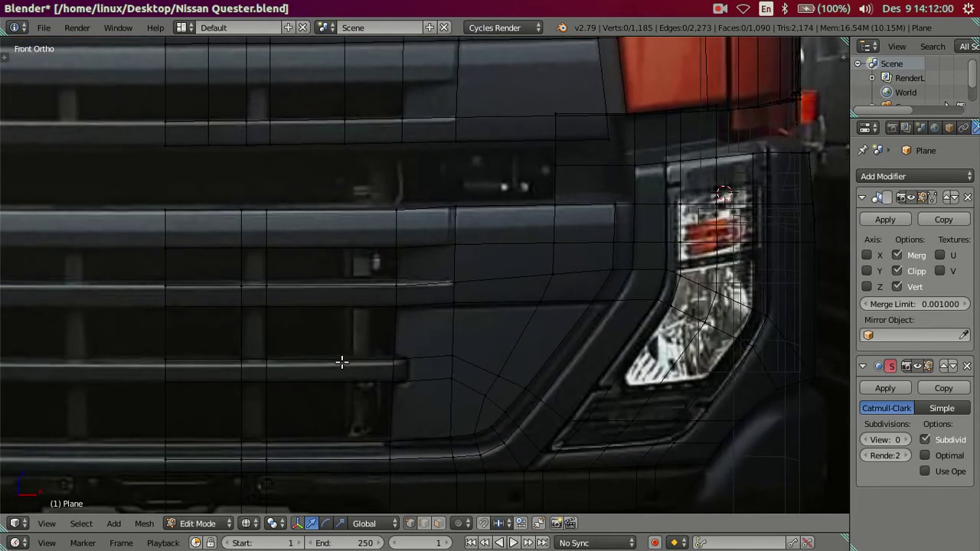
# - In face select mode, pick six faces across the lower and upper grille rows
pyautogui.click(437, 523)
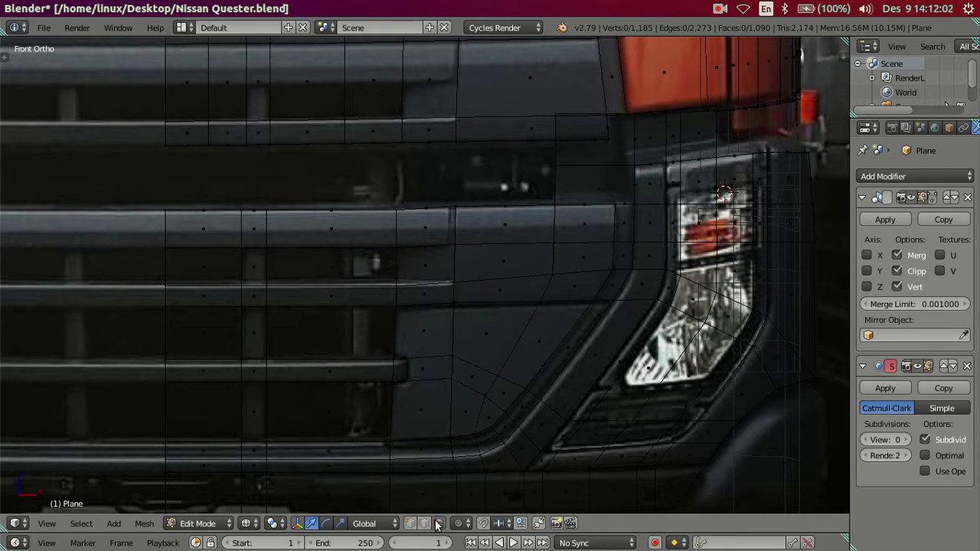
pyautogui.press('z')
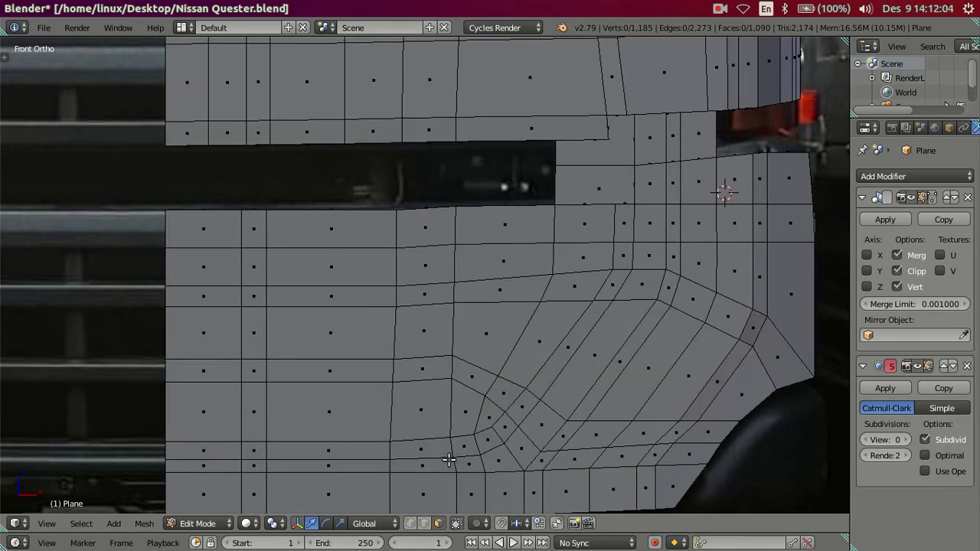
pyautogui.press('z')
pyautogui.click(331, 412)
pyautogui.keyDown('shift'); pyautogui.click(203, 412); pyautogui.keyUp('shift')
pyautogui.keyDown('shift'); pyautogui.click(203, 333); pyautogui.keyUp('shift')
pyautogui.keyDown('shift'); pyautogui.click(293, 333); pyautogui.keyUp('shift')
pyautogui.keyDown('shift'); pyautogui.click(264, 265); pyautogui.keyUp('shift')
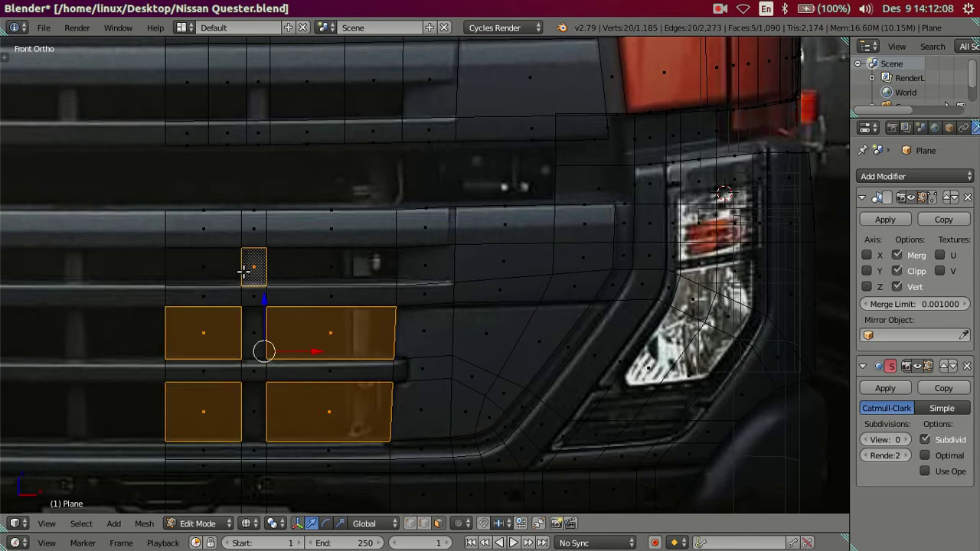
pyautogui.keyDown('shift'); pyautogui.click(244, 270); pyautogui.keyUp('shift')
pyautogui.keyDown('shift'); pyautogui.click(300, 269); pyautogui.keyUp('shift')
pyautogui.keyDown('shift'); pyautogui.click(219, 269); pyautogui.keyUp('shift')
pyautogui.keyDown('shift'); pyautogui.scroll(2, 318, 334); pyautogui.keyUp('shift')
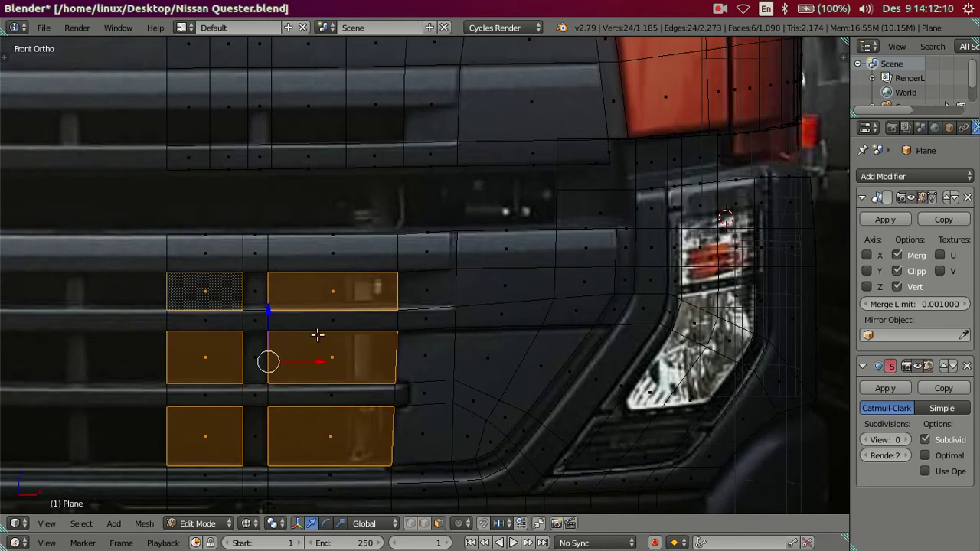
pyautogui.keyDown('shift'); pyautogui.scroll(4, 318, 334); pyautogui.keyUp('shift')
pyautogui.keyDown('shift'); pyautogui.click(479, 280); pyautogui.keyUp('shift')
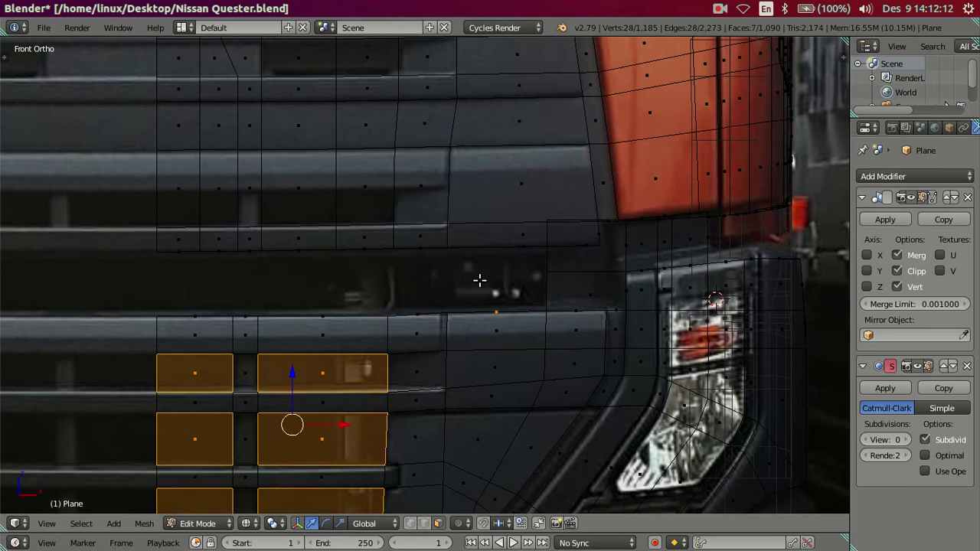
pyautogui.keyDown('shift'); pyautogui.click(479, 280); pyautogui.keyUp('shift')
pyautogui.keyDown('shift'); pyautogui.click(365, 207); pyautogui.keyUp('shift')
pyautogui.keyDown('shift'); pyautogui.click(309, 208); pyautogui.keyUp('shift')
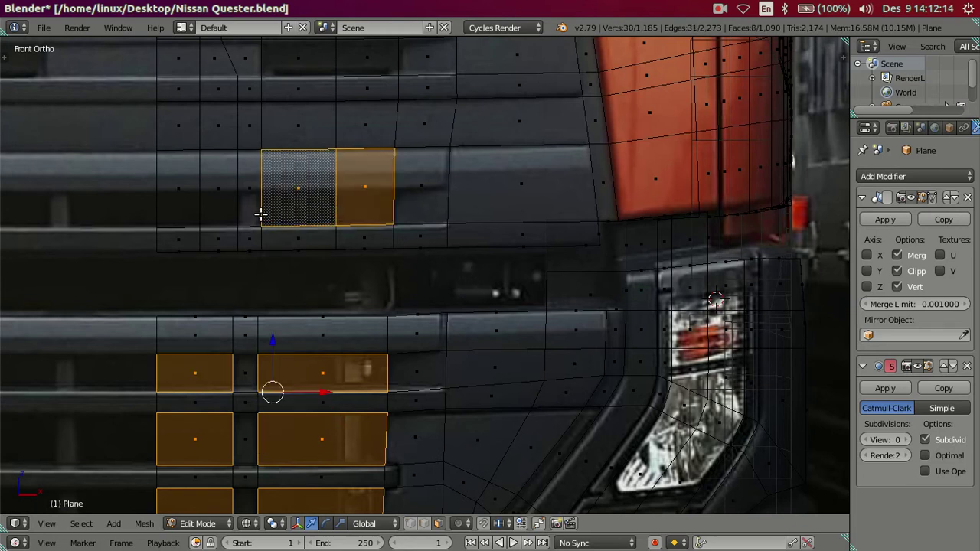
pyautogui.keyDown('shift'); pyautogui.click(335, 224); pyautogui.keyUp('shift')
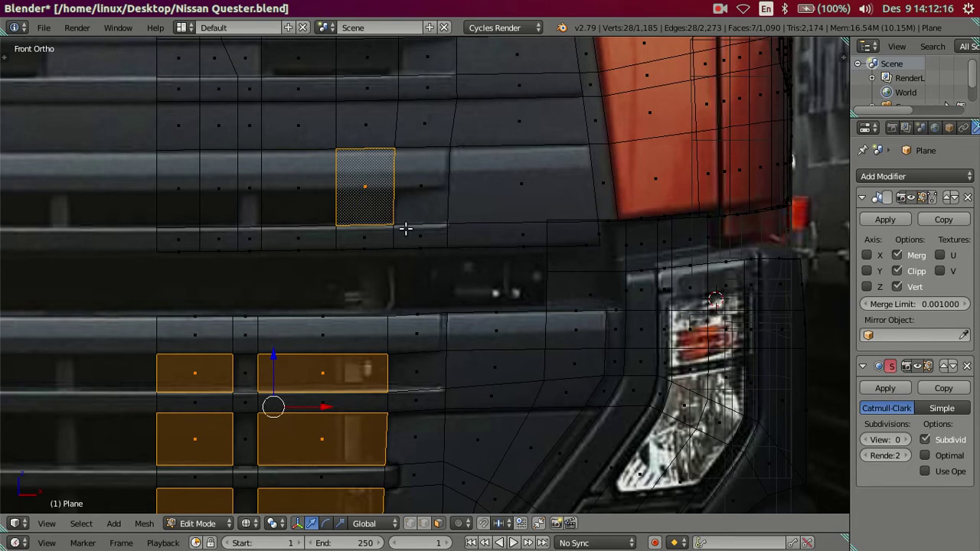
pyautogui.keyDown('shift'); pyautogui.click(406, 228); pyautogui.keyUp('shift')
pyautogui.scroll(-3, 427, 228)
# - Delete the six selected grille faces and check the openings in solid shading
pyautogui.press('x')
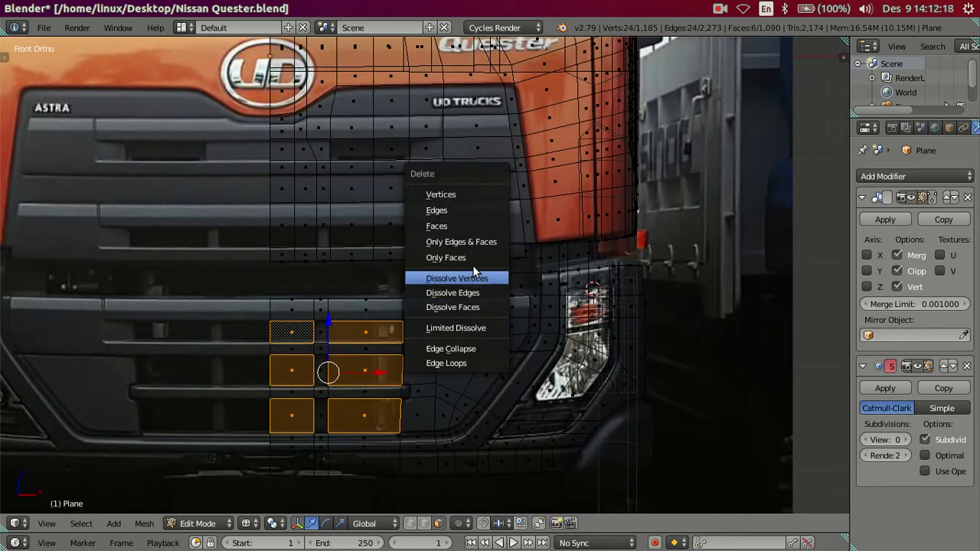
pyautogui.click(460, 224)
pyautogui.press('z')
pyautogui.scroll(3, 448, 279)
pyautogui.scroll(-1, 447, 285)
pyautogui.scroll(-1, 446, 285)
pyautogui.scroll(2, 429, 280)
pyautogui.press('z')
pyautogui.scroll(1, 405, 219)
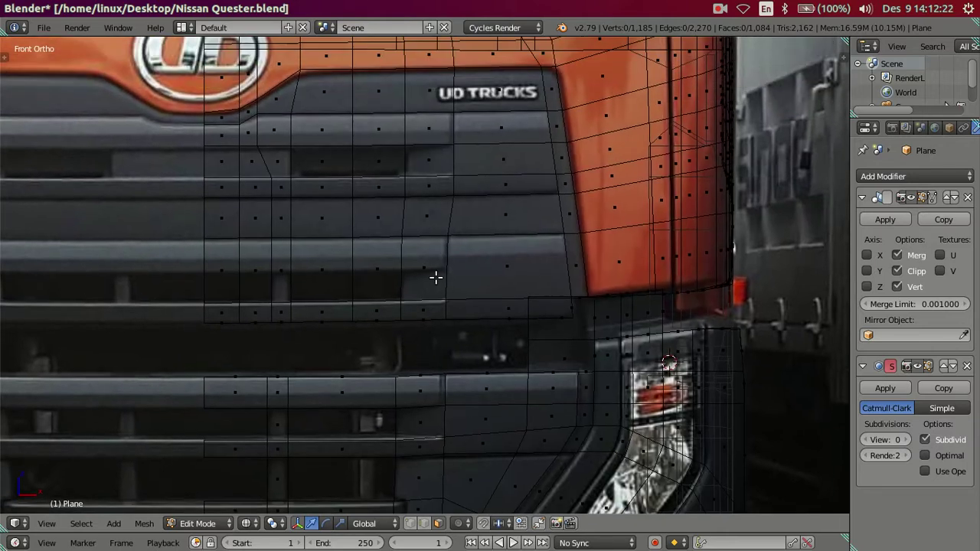
pyautogui.scroll(1, 456, 266)
pyautogui.hotkey('ctrl', 'r')
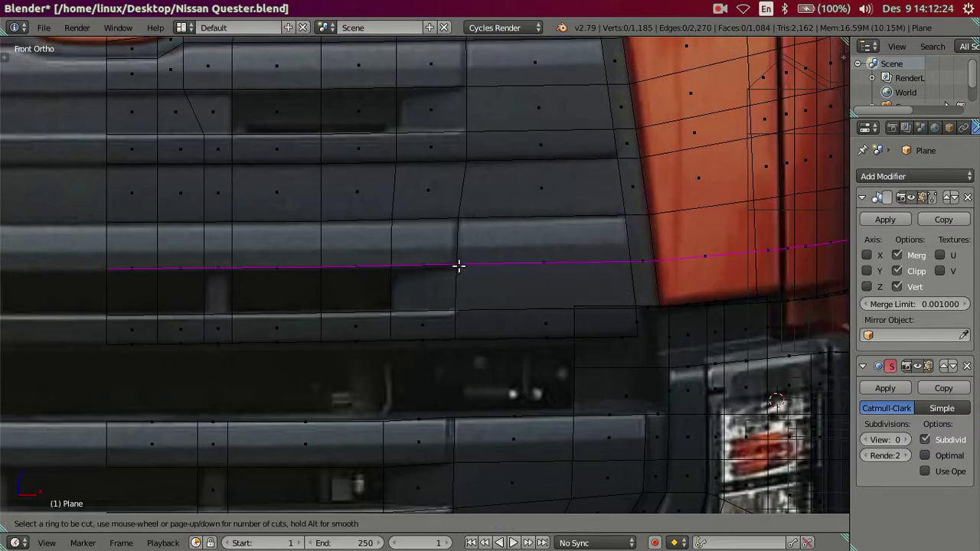
# - Place a centred loop cut across the grille, then undo it
pyautogui.click(457, 266)
pyautogui.rightClick(458, 266)
pyautogui.moveTo(457, 265)
pyautogui.mouseDown(button='middle')
pyautogui.moveTo(541, 299)
pyautogui.moveTo(444, 293)
pyautogui.moveTo(392, 306)
pyautogui.moveTo(468, 285)
pyautogui.mouseUp(button='middle')
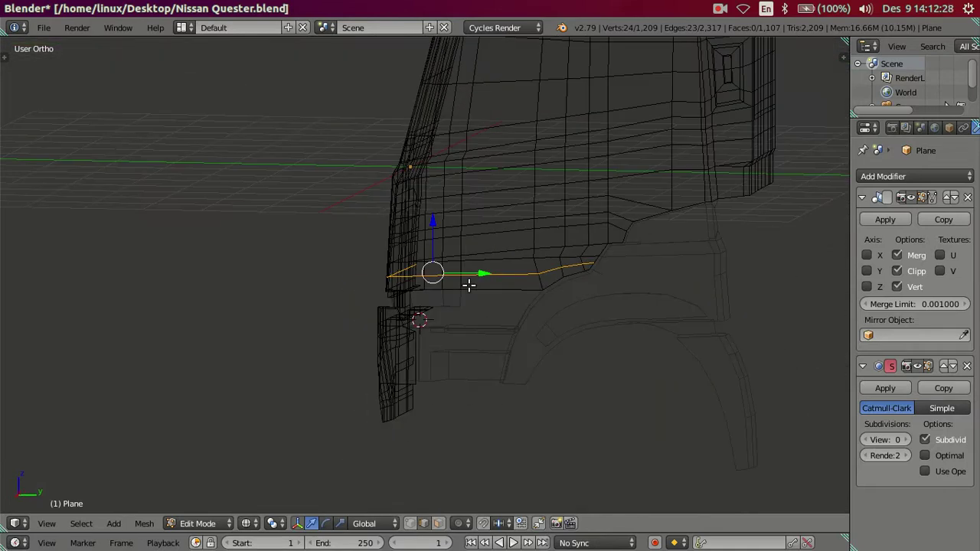
pyautogui.hotkey('ctrl', 'z')
# - Reveal the hidden wheel-arch geometry and view the truck from the front in solid shading
pyautogui.hotkey('alt', 'h')
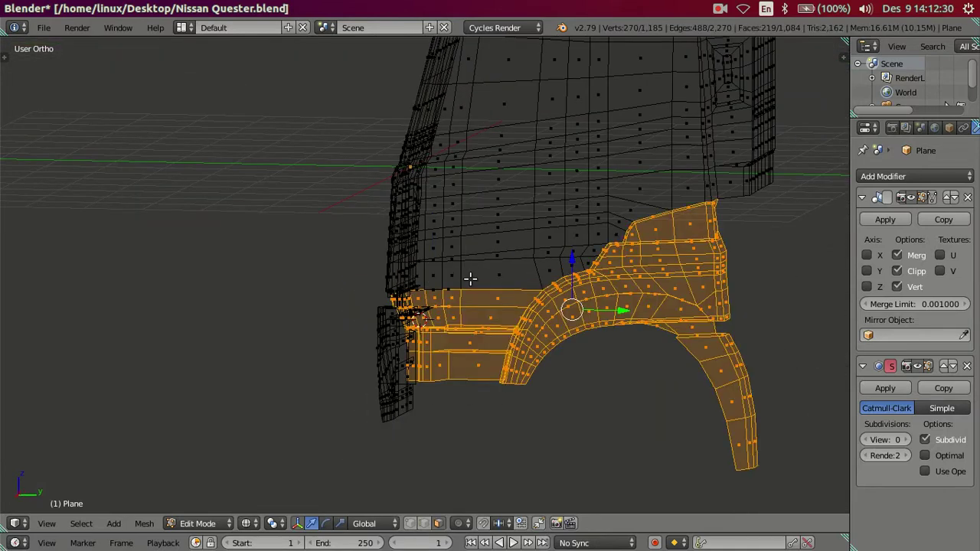
pyautogui.press('z')
pyautogui.moveTo(467, 276); pyautogui.dragTo(453, 316, button='middle')
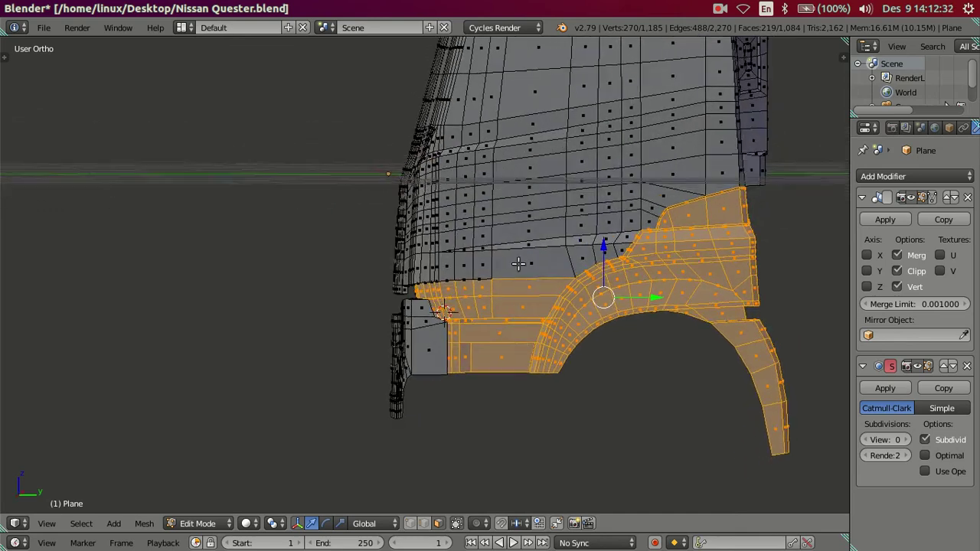
pyautogui.press('KP_1')
pyautogui.scroll(2, 398, 359)
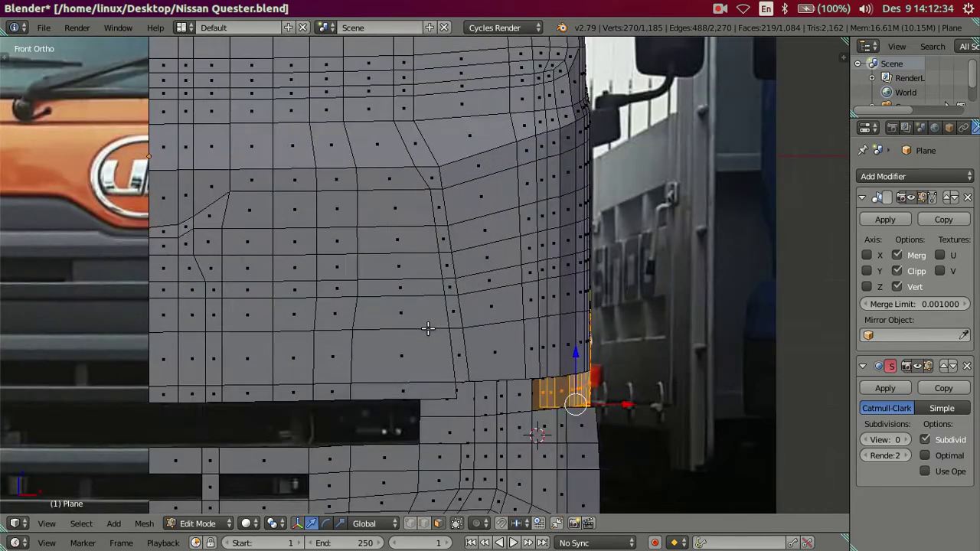
pyautogui.scroll(2, 389, 367)
# - Cut a new edge loop through the lower grille
pyautogui.hotkey('ctrl', 'r')
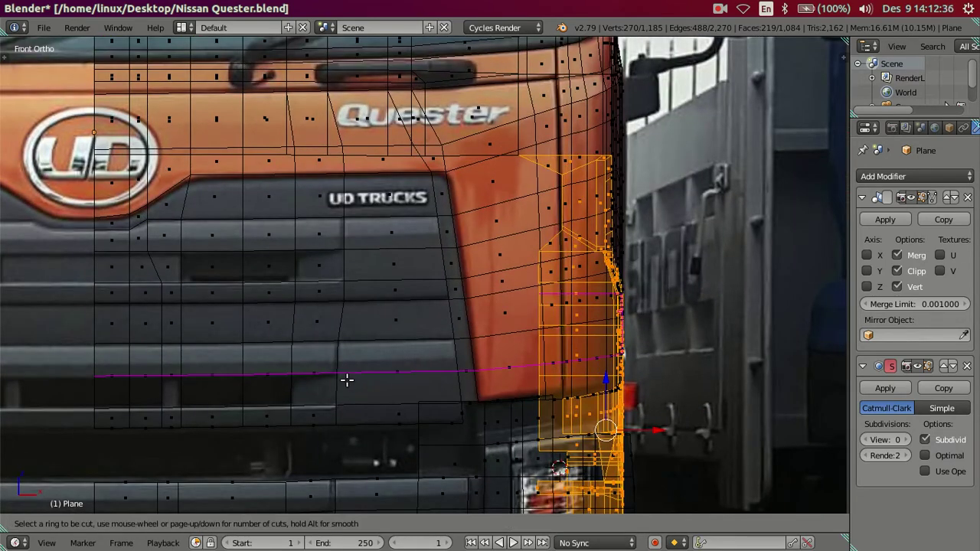
pyautogui.click(346, 379)
pyautogui.click(350, 381)
pyautogui.press('a')
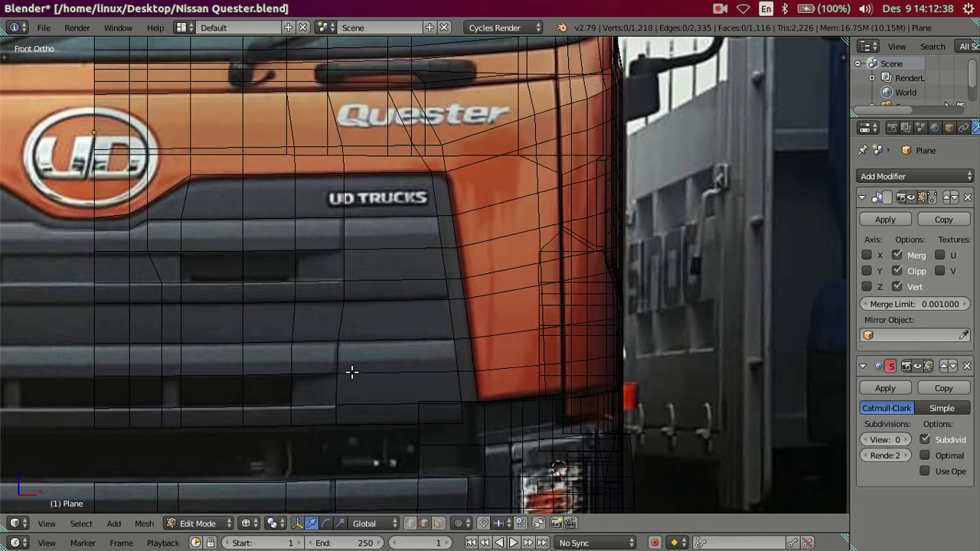
# - Delete four lower grille faces and two upper grille bar faces to open slots
pyautogui.click(438, 523)
pyautogui.click(273, 395)
pyautogui.keyDown('shift'); pyautogui.click(212, 393); pyautogui.keyUp('shift')
pyautogui.keyDown('shift'); pyautogui.click(151, 394); pyautogui.keyUp('shift')
pyautogui.keyDown('shift'); pyautogui.click(111, 399); pyautogui.keyUp('shift')
pyautogui.keyDown('shift'); pyautogui.click(224, 274); pyautogui.keyUp('shift')
pyautogui.keyDown('shift'); pyautogui.click(256, 275); pyautogui.keyUp('shift')
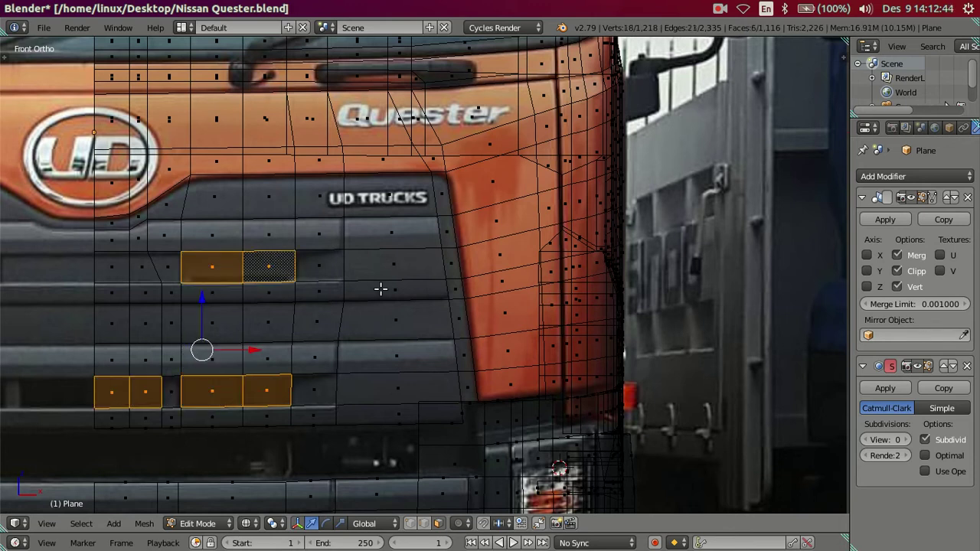
pyautogui.press('x')
pyautogui.click(380, 288)
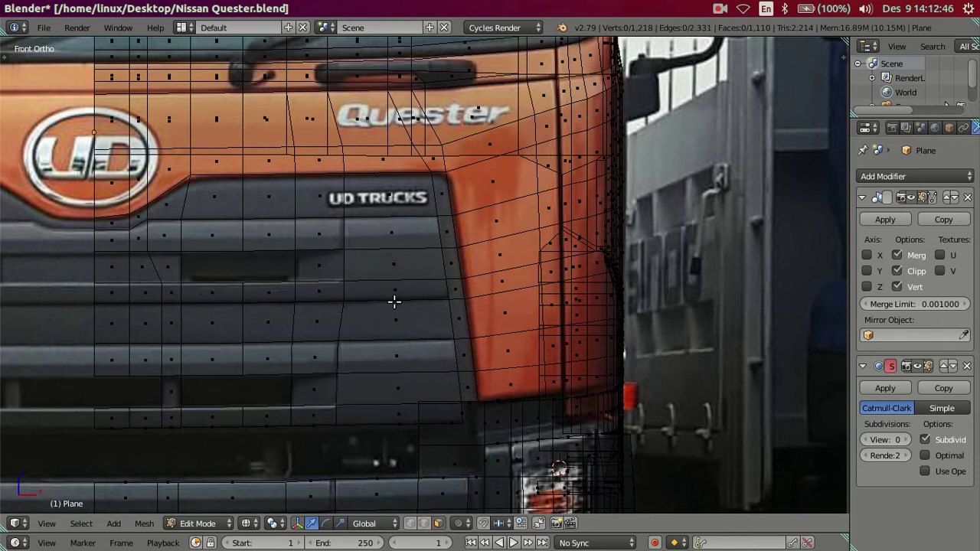
pyautogui.scroll(-2, 394, 301)
pyautogui.scroll(-2, 405, 324)
pyautogui.scroll(3, 419, 326)
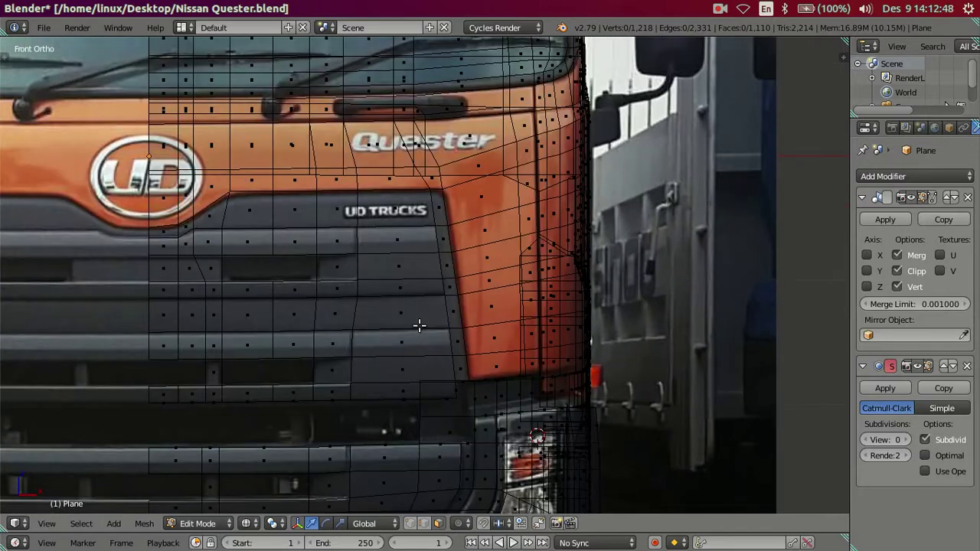
pyautogui.scroll(-3, 419, 325)
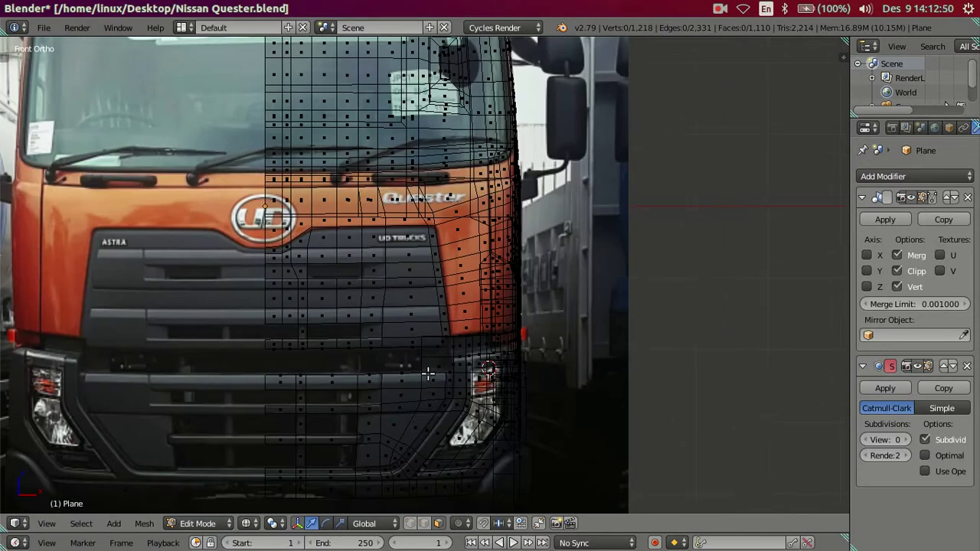
pyautogui.scroll(1, 428, 374)
pyautogui.scroll(1, 413, 330)
pyautogui.scroll(1, 420, 357)
pyautogui.scroll(-1, 419, 358)
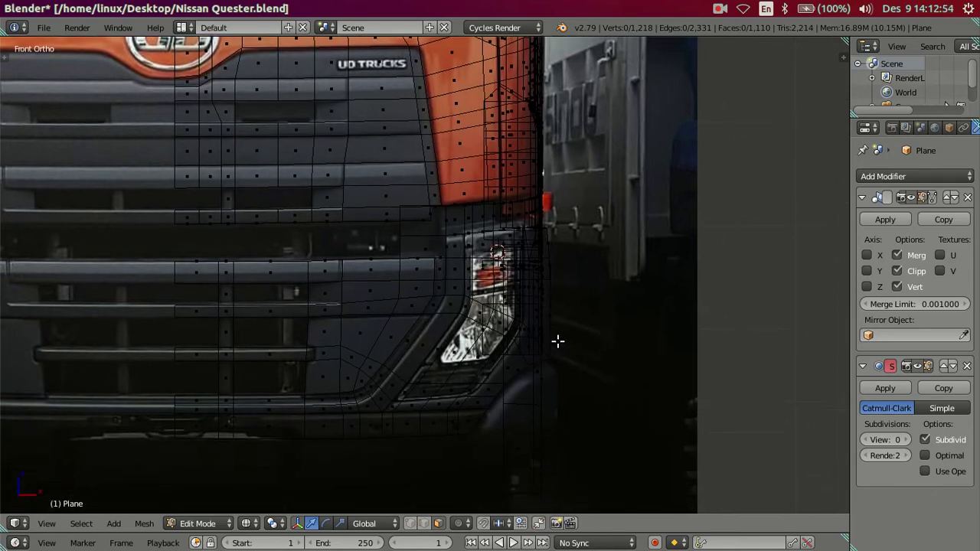
pyautogui.moveTo(557, 342)
pyautogui.mouseDown(button='middle')
pyautogui.moveTo(503, 361)
pyautogui.moveTo(385, 356)
pyautogui.moveTo(614, 308)
pyautogui.moveTo(416, 324)
pyautogui.moveTo(422, 350)
pyautogui.mouseUp(button='middle')
# - In Object Mode, enable X-axis mirroring on the cab so both halves appear
pyautogui.scroll(-5, 466, 362)
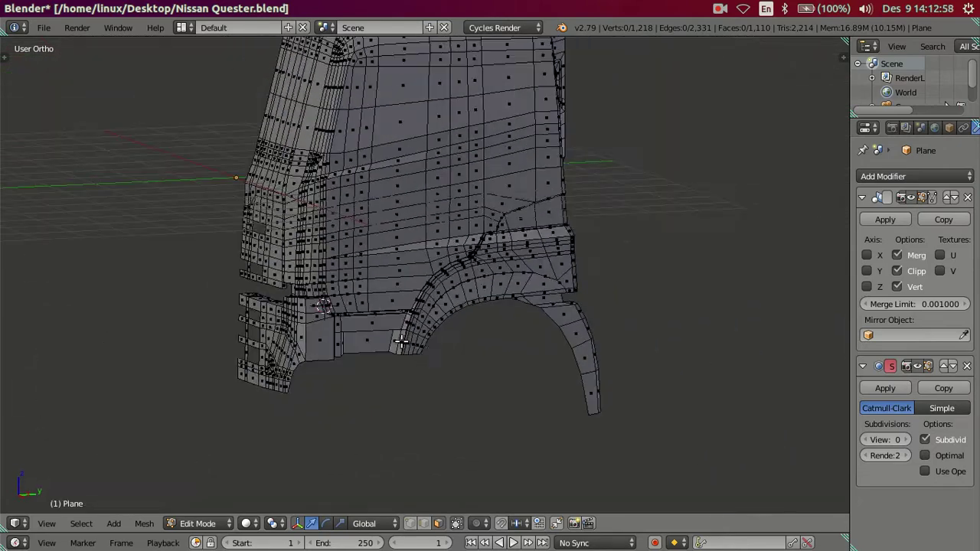
pyautogui.press('Tab')
pyautogui.moveTo(470, 366)
pyautogui.mouseDown(button='middle')
pyautogui.moveTo(502, 343)
pyautogui.moveTo(885, 264)
pyautogui.mouseUp(button='middle')
pyautogui.click(866, 255)
pyautogui.moveTo(804, 290)
pyautogui.mouseDown(button='middle')
pyautogui.moveTo(449, 307)
pyautogui.moveTo(475, 346)
pyautogui.moveTo(437, 347)
pyautogui.moveTo(444, 412)
pyautogui.moveTo(477, 403)
pyautogui.moveTo(489, 375)
pyautogui.moveTo(484, 353)
pyautogui.moveTo(505, 362)
pyautogui.mouseUp(button='middle')
# - Inspect the mirrored cab from the right side in solid shading around the front bumper corner
pyautogui.press('KP_3')
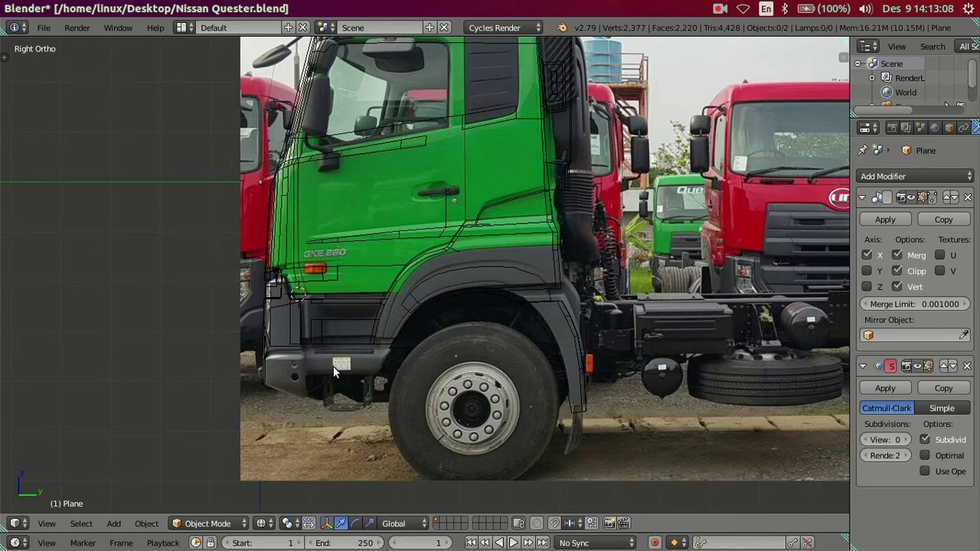
pyautogui.moveTo(333, 366)
pyautogui.mouseDown(button='middle')
pyautogui.moveTo(344, 345)
pyautogui.moveTo(372, 375)
pyautogui.moveTo(364, 431)
pyautogui.moveTo(355, 422)
pyautogui.moveTo(374, 354)
pyautogui.mouseUp(button='middle')
pyautogui.press('z')
pyautogui.scroll(3, 337, 389)
pyautogui.moveTo(337, 389)
pyautogui.mouseDown(button='middle')
pyautogui.moveTo(400, 329)
pyautogui.moveTo(512, 304)
pyautogui.moveTo(328, 297)
pyautogui.moveTo(290, 303)
pyautogui.moveTo(283, 320)
pyautogui.moveTo(255, 332)
pyautogui.moveTo(469, 361)
pyautogui.mouseUp(button='middle')
# - Hide all but the front bumper corner and select its bottom vertices, including hidden-behind ones
pyautogui.press('KP_3')
pyautogui.press('z')
pyautogui.press('Tab')
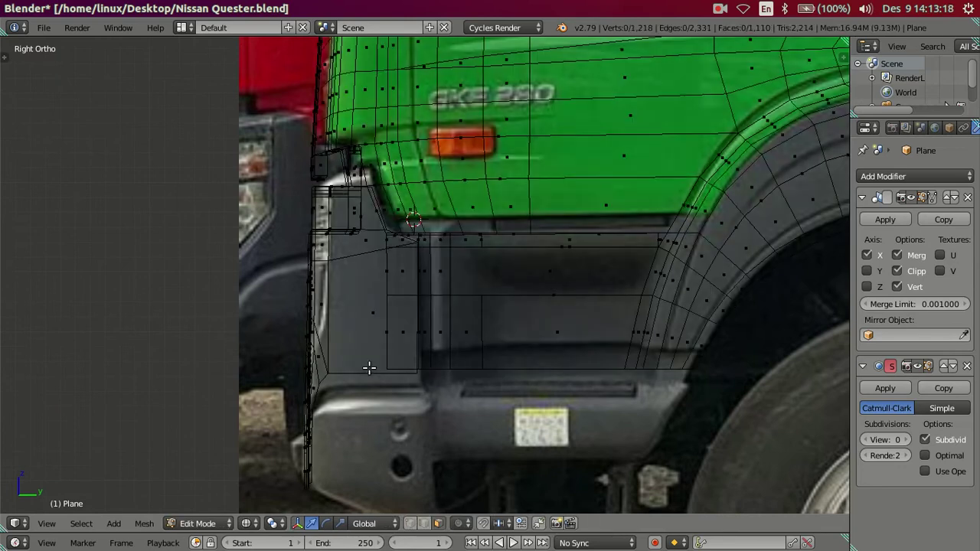
pyautogui.rightClick(524, 299)
pyautogui.press('a')
pyautogui.press('a')
pyautogui.press('h')
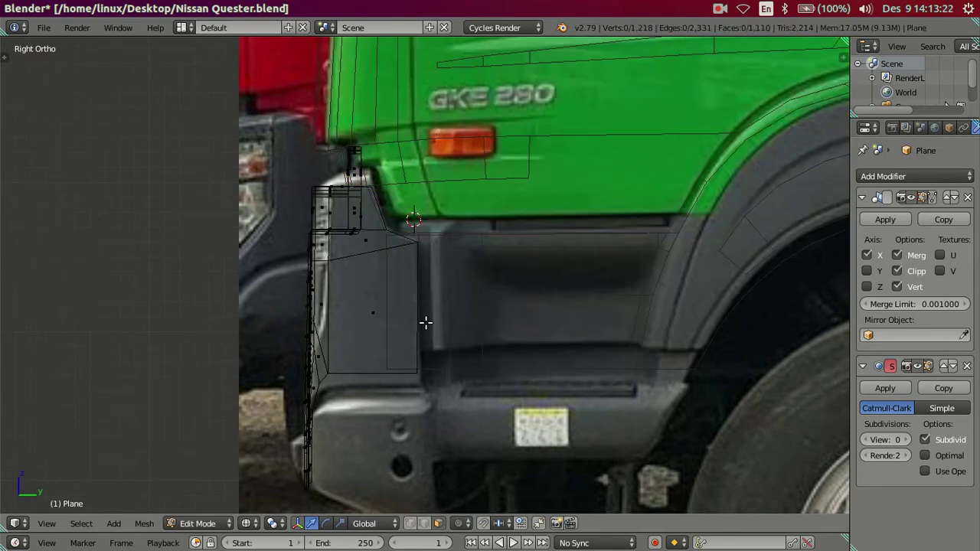
pyautogui.keyDown('shift'); pyautogui.moveTo(424, 323); pyautogui.dragTo(437, 291, button='middle'); pyautogui.keyUp('shift')
pyautogui.click(410, 524)
pyautogui.rightClick(355, 340)
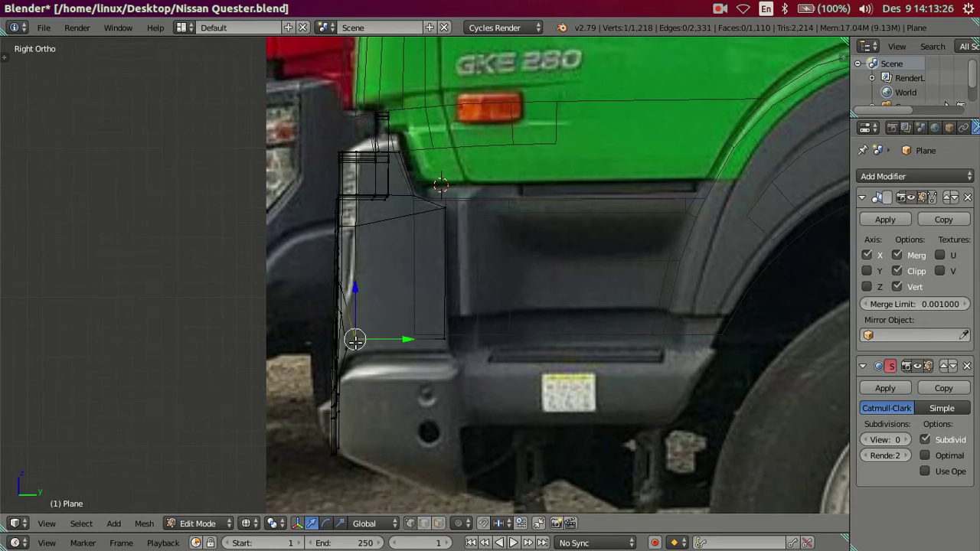
pyautogui.keyDown('ctrl'); pyautogui.rightClick(435, 344); pyautogui.keyUp('ctrl')
# - Lower the selected corner vertices slightly in the front view
pyautogui.press('KP_1')
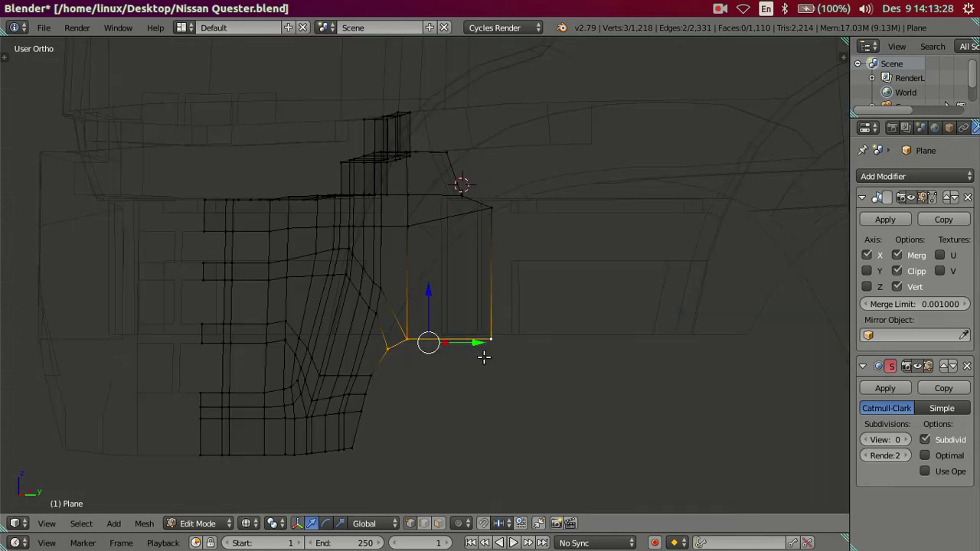
pyautogui.press('z')
pyautogui.keyDown('shift'); pyautogui.moveTo(603, 359); pyautogui.dragTo(513, 357, button='middle'); pyautogui.keyUp('shift')
pyautogui.press('z')
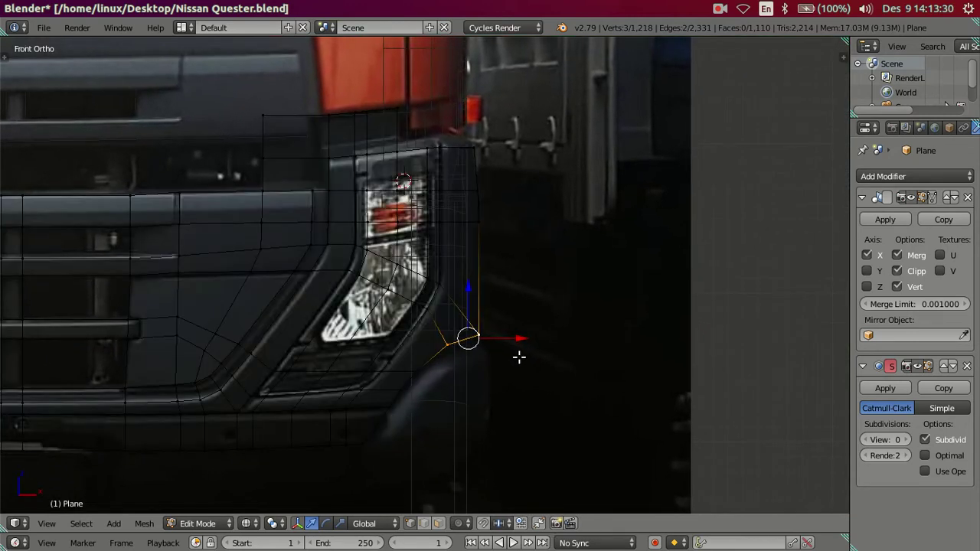
pyautogui.scroll(2, 519, 356)
pyautogui.moveTo(487, 310); pyautogui.dragTo(492, 317)
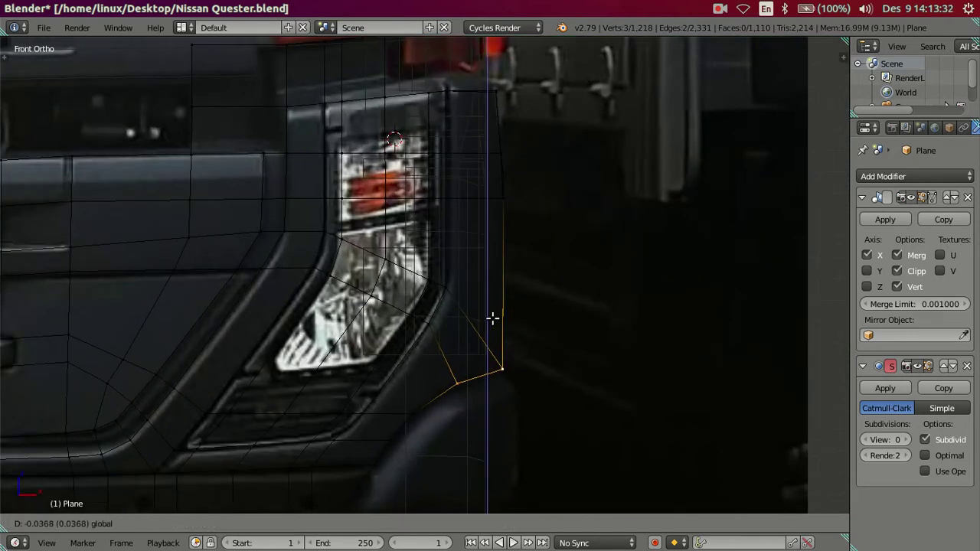
pyautogui.click(492, 318)
# - Check the lowered corner in solid shading from the side and front, then return to wireframe
pyautogui.press('KP_3')
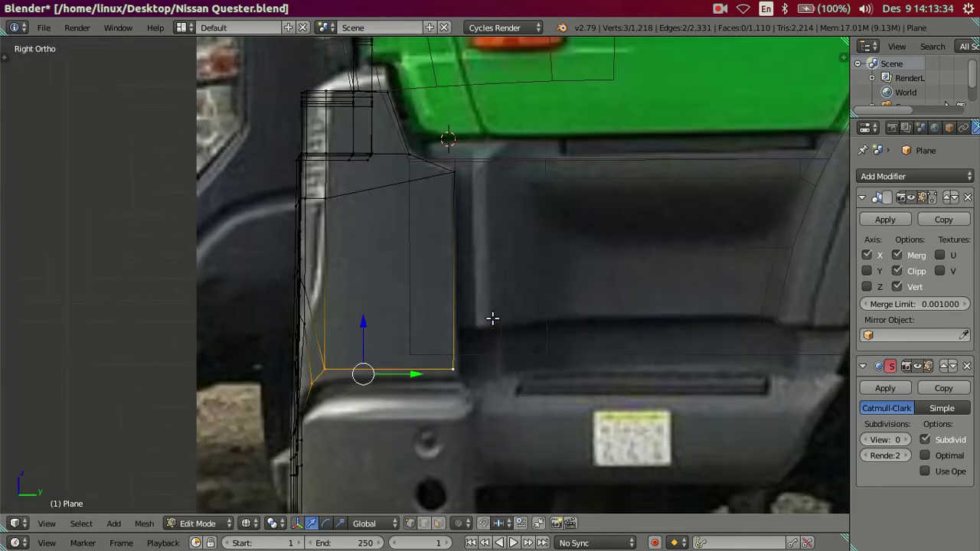
pyautogui.press('a')
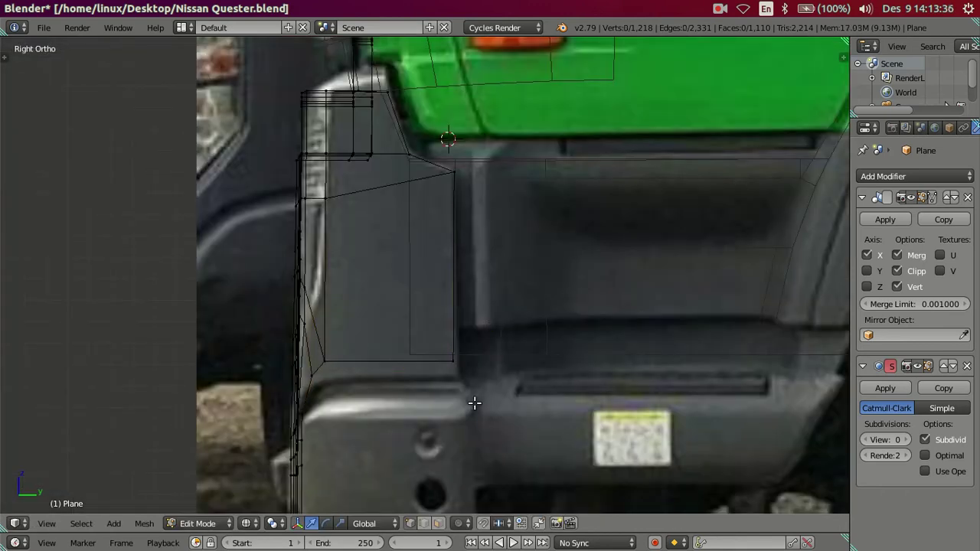
pyautogui.press('z')
pyautogui.scroll(-2, 468, 407)
pyautogui.scroll(-2, 468, 407)
pyautogui.moveTo(395, 383); pyautogui.dragTo(408, 398, button='middle')
pyautogui.scroll(3, 459, 404)
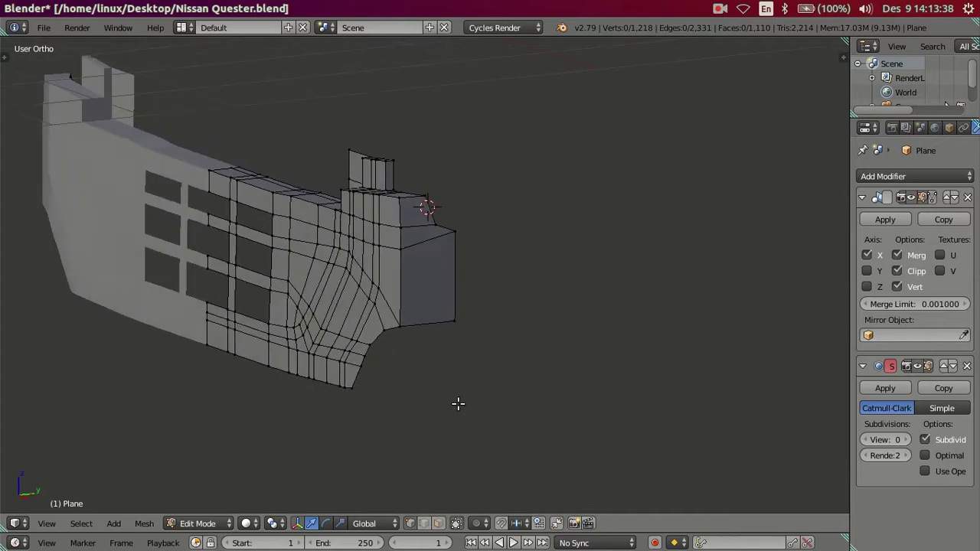
pyautogui.scroll(2, 514, 376)
pyautogui.press('KP_1')
pyautogui.scroll(2, 520, 402)
pyautogui.press('z')
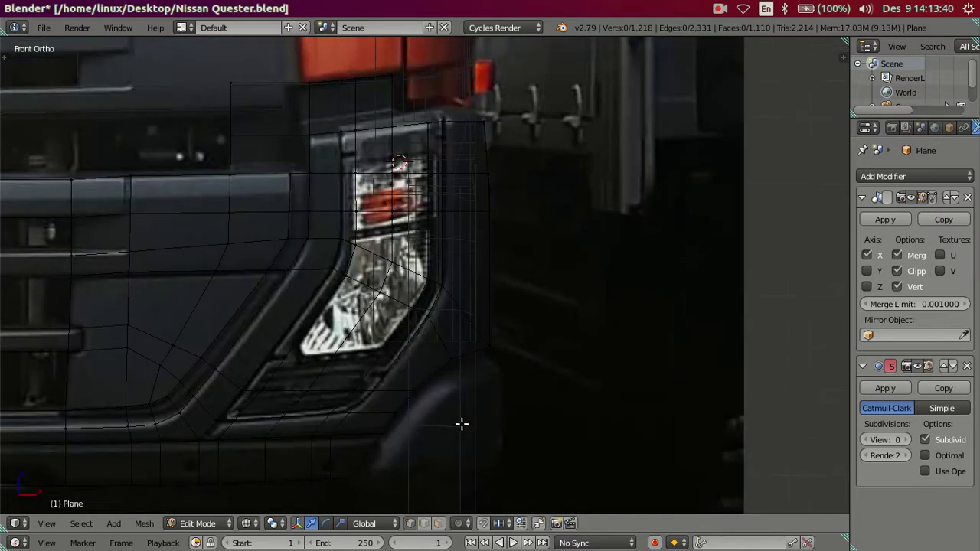
# - Extrude the corner's lower edge loop and shift the new loop along Y
pyautogui.moveTo(445, 453)
pyautogui.mouseDown(button='middle')
pyautogui.moveTo(322, 455)
pyautogui.moveTo(319, 437)
pyautogui.moveTo(327, 442)
pyautogui.moveTo(334, 426)
pyautogui.moveTo(313, 475)
pyautogui.mouseUp(button='middle')
pyautogui.rightClick(300, 474)
pyautogui.keyDown('alt'); pyautogui.rightClick(385, 322); pyautogui.keyUp('alt')
pyautogui.press('KP_3')
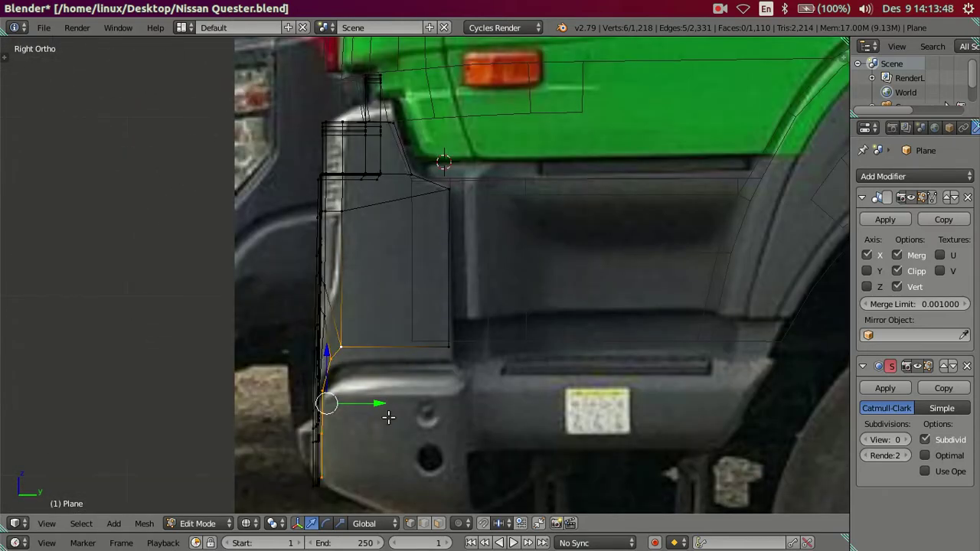
pyautogui.press('e')
pyautogui.rightClick(393, 415)
pyautogui.press('g')
pyautogui.press('y')
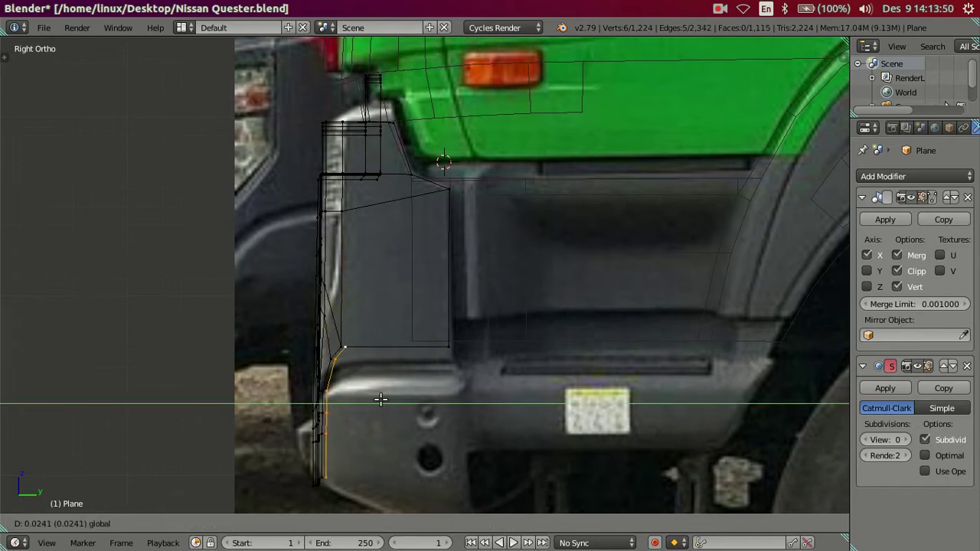
pyautogui.click(384, 399)
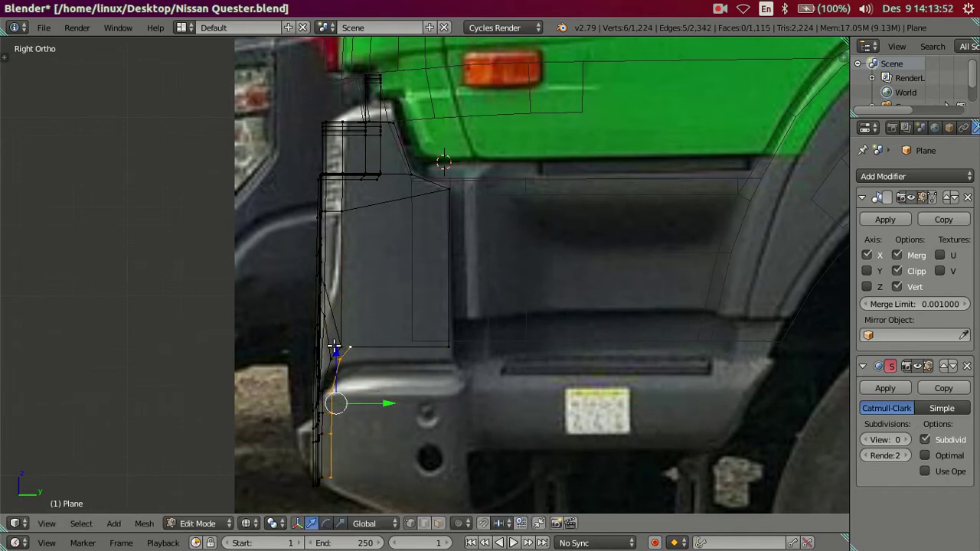
# - Move the new loop down along Z, then lower its upper vertices to follow the bumper
pyautogui.press('g')
pyautogui.press('z')
pyautogui.click(336, 350)
pyautogui.keyDown('shift'); pyautogui.rightClick(337, 480); pyautogui.keyUp('shift')
pyautogui.press('g')
pyautogui.press('z')
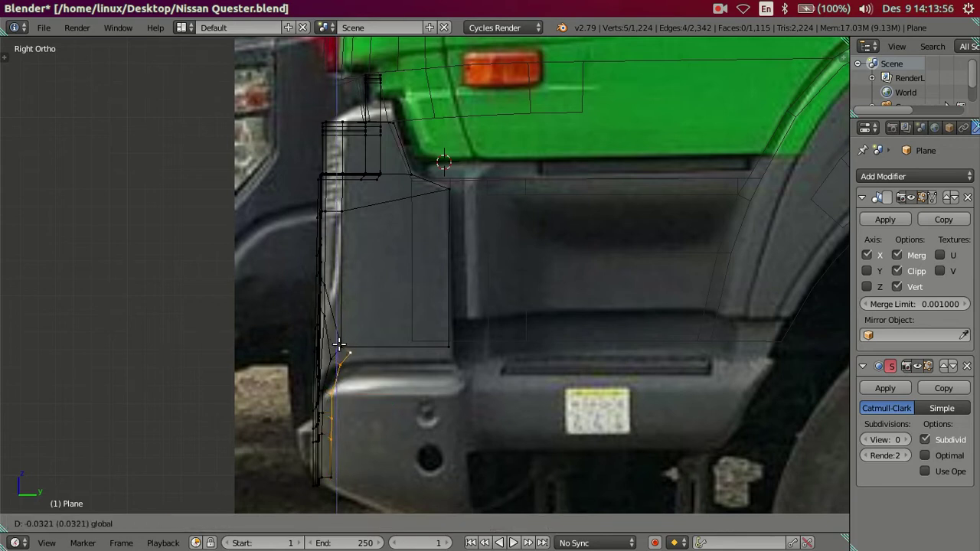
pyautogui.click(341, 342)
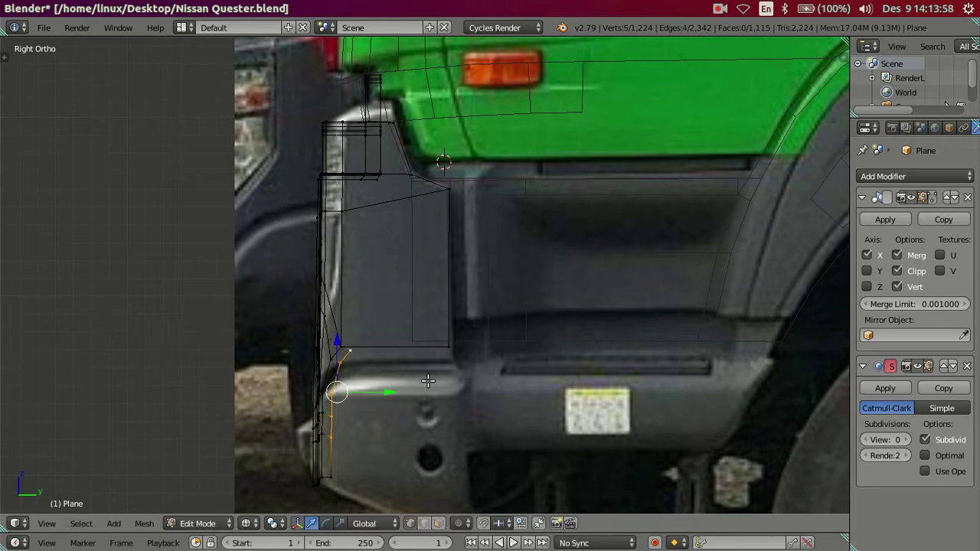
pyautogui.press('KP_1')
pyautogui.scroll(2, 525, 422)
# - Slide the strip's bottom vertex along X in front view to fit the bumper curve
pyautogui.press('z')
pyautogui.keyDown('shift'); pyautogui.moveTo(525, 422); pyautogui.dragTo(489, 315, button='middle'); pyautogui.keyUp('shift')
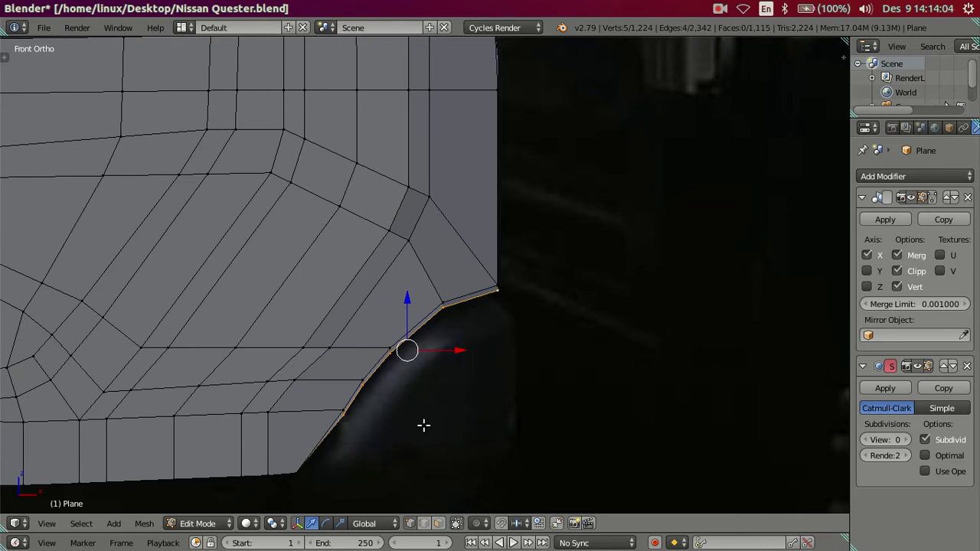
pyautogui.moveTo(424, 425); pyautogui.dragTo(415, 409, button='middle')
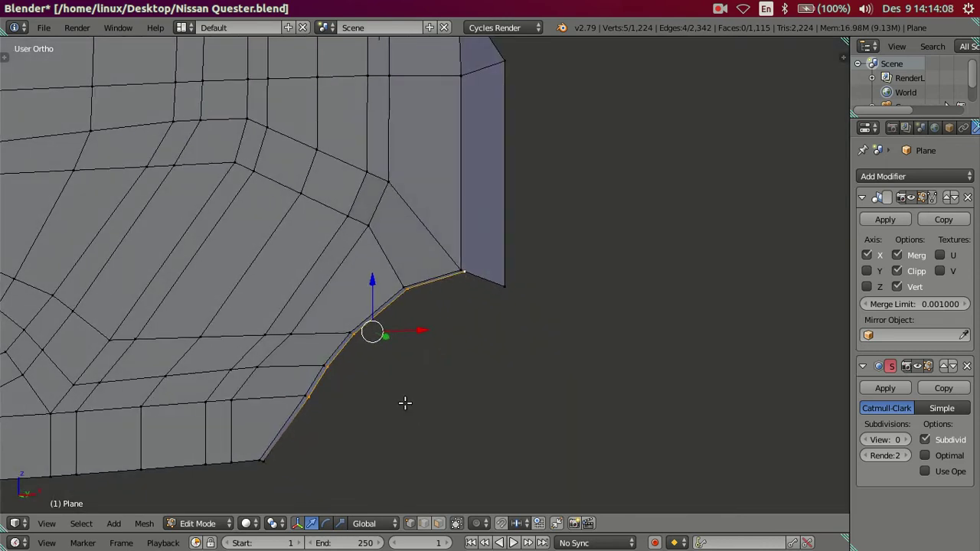
pyautogui.rightClick(280, 461)
pyautogui.press('KP_1')
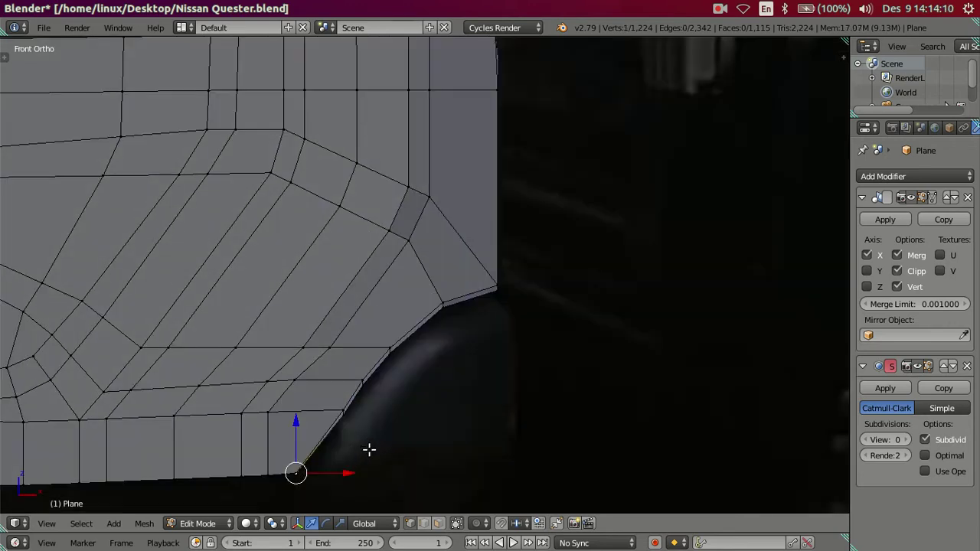
pyautogui.press('g')
pyautogui.press('x')
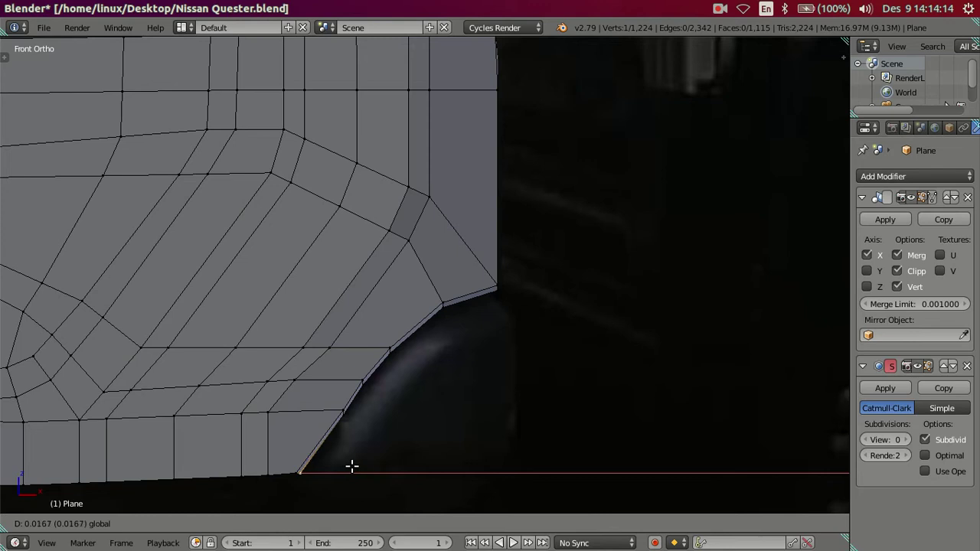
pyautogui.click(352, 466)
# - Compare the corner against the photo in wireframe and select corner vertices from an angle
pyautogui.press('z')
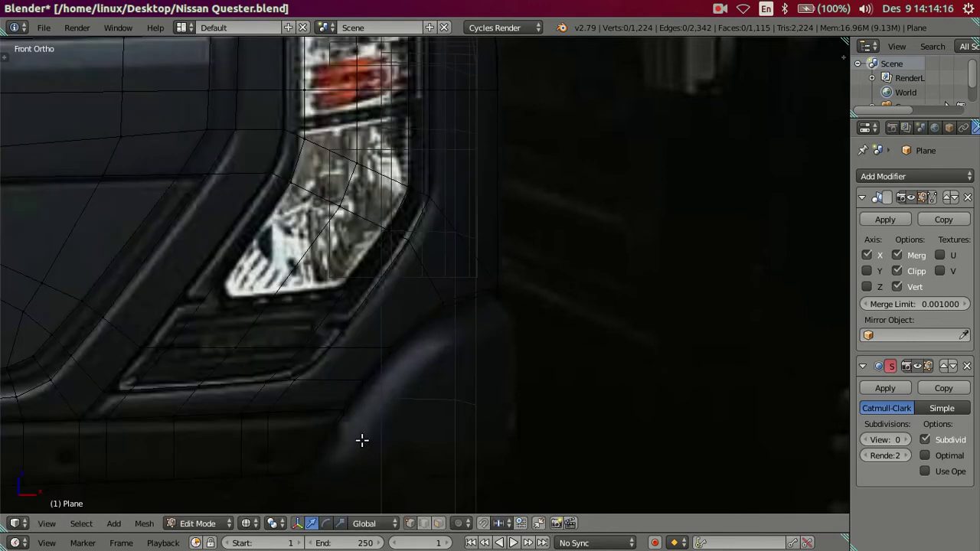
pyautogui.press('z')
pyautogui.moveTo(503, 405)
pyautogui.mouseDown(button='middle')
pyautogui.moveTo(379, 420)
pyautogui.moveTo(357, 412)
pyautogui.mouseUp(button='middle')
pyautogui.rightClick(322, 291)
pyautogui.moveTo(321, 291)
pyautogui.mouseDown(button='middle')
pyautogui.moveTo(387, 315)
pyautogui.moveTo(411, 265)
pyautogui.moveTo(426, 158)
pyautogui.moveTo(525, 207)
pyautogui.moveTo(469, 180)
pyautogui.moveTo(469, 327)
pyautogui.moveTo(442, 262)
pyautogui.mouseUp(button='middle')
pyautogui.rightClick(441, 266)
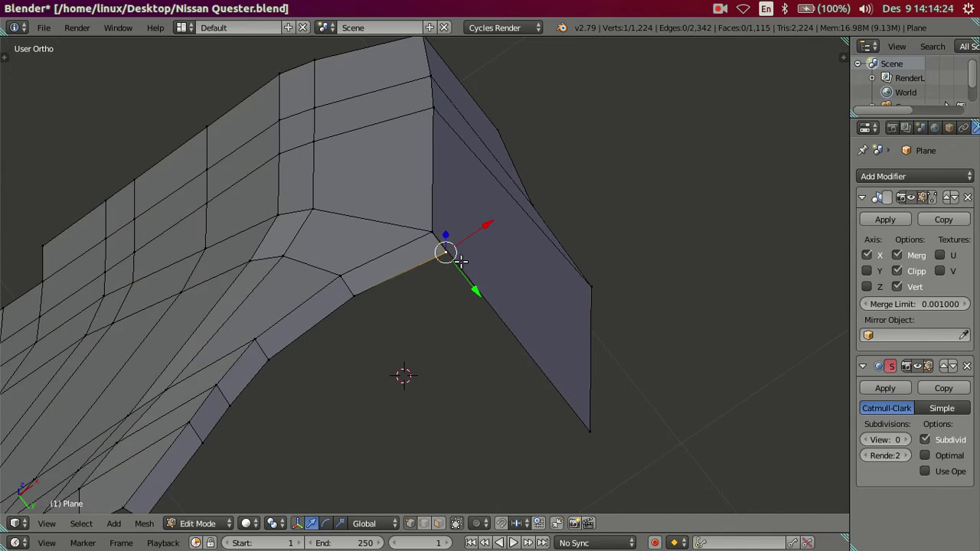
# - Place the end vertex on the panel corner, extrude a new vertex along X and fill a face
pyautogui.moveTo(485, 223); pyautogui.dragTo(470, 234)
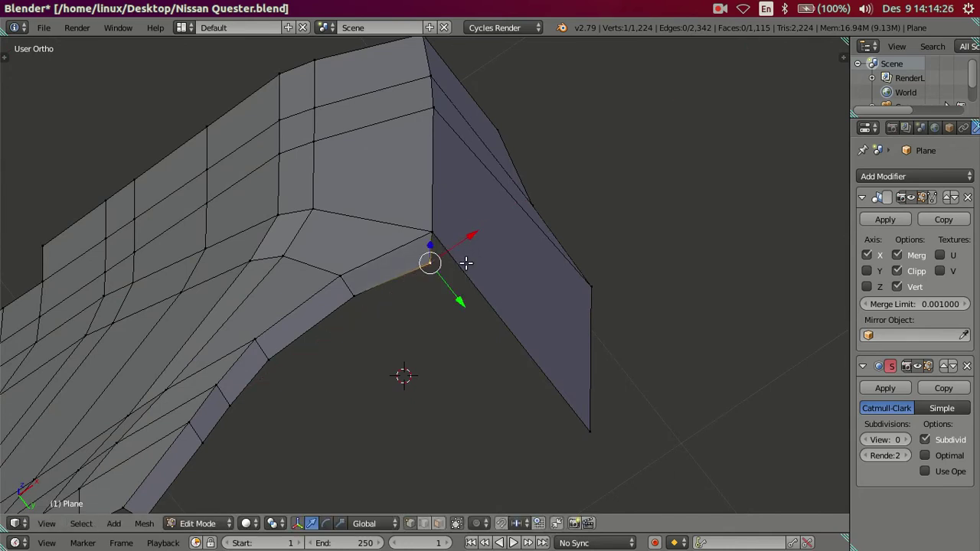
pyautogui.moveTo(457, 298); pyautogui.dragTo(590, 437)
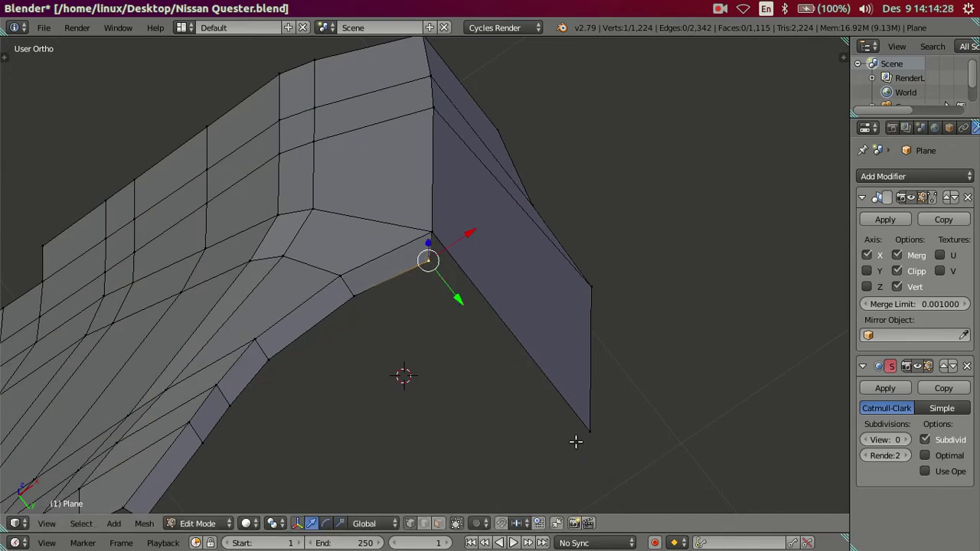
pyautogui.press('e')
pyautogui.press('x')
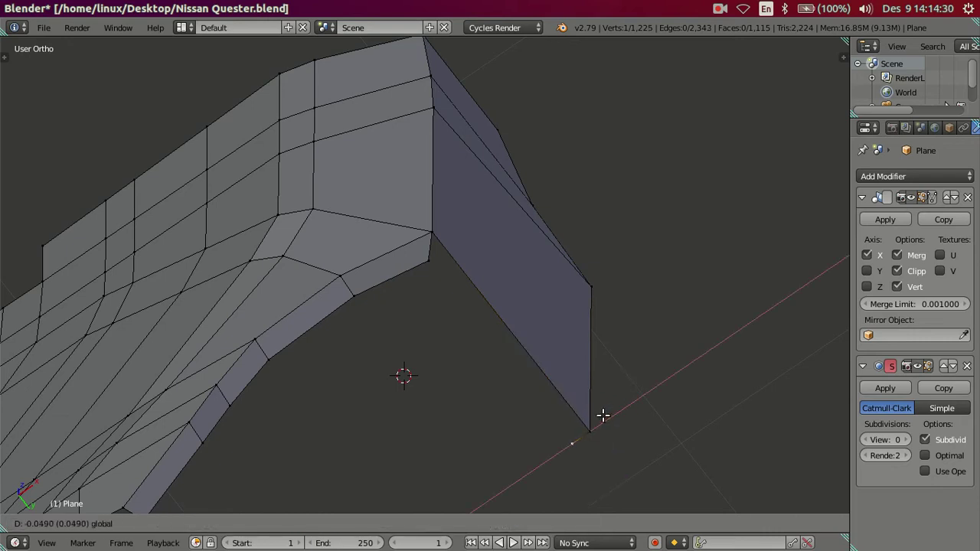
pyautogui.click(601, 416)
pyautogui.keyDown('ctrl'); pyautogui.rightClick(430, 266); pyautogui.keyUp('ctrl')
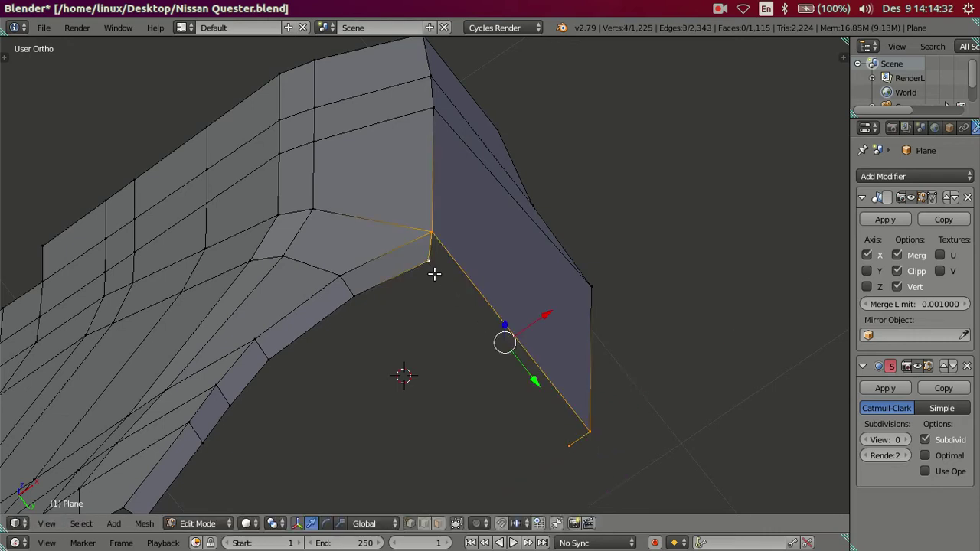
pyautogui.press('f')
# - Shift the panel edge's lowest vertex along X and view under the panel
pyautogui.scroll(-2, 451, 329)
pyautogui.rightClick(525, 397)
pyautogui.press('g')
pyautogui.press('x')
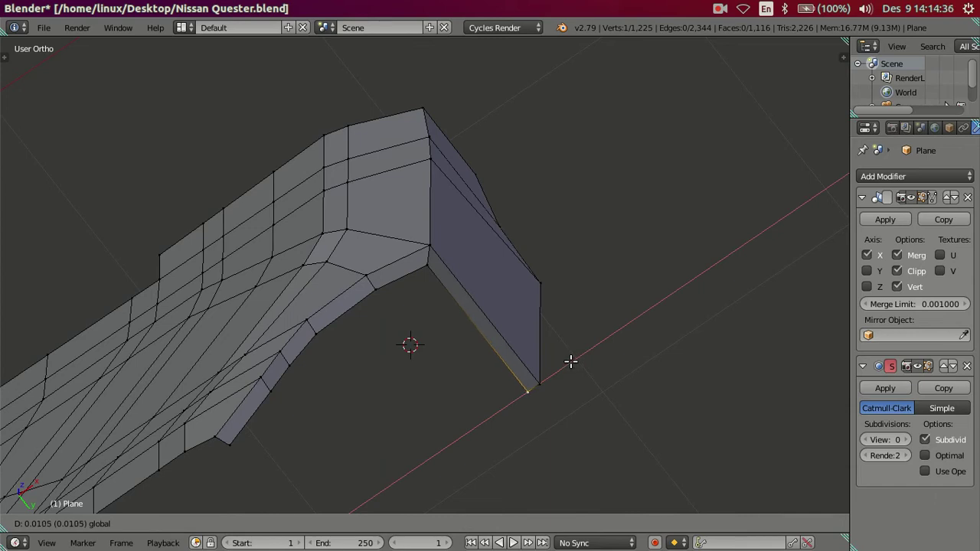
pyautogui.click(570, 361)
pyautogui.moveTo(401, 315)
pyautogui.mouseDown(button='middle')
pyautogui.moveTo(345, 387)
pyautogui.moveTo(352, 262)
pyautogui.mouseUp(button='middle')
pyautogui.scroll(2, 346, 390)
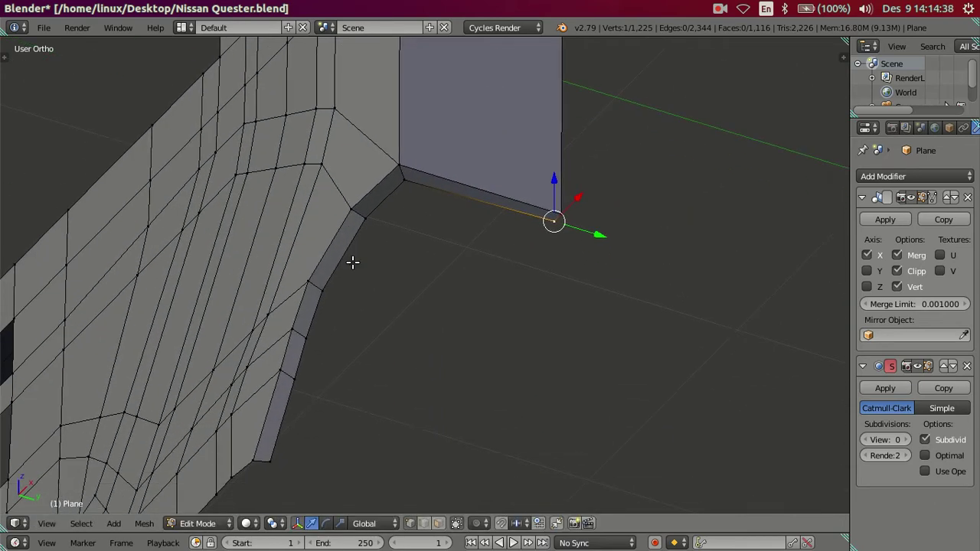
# - In right side view, move the panel's lower corner vertex along Z to match the photo
pyautogui.rightClick(287, 466)
pyautogui.keyDown('ctrl'); pyautogui.rightClick(554, 233); pyautogui.keyUp('ctrl')
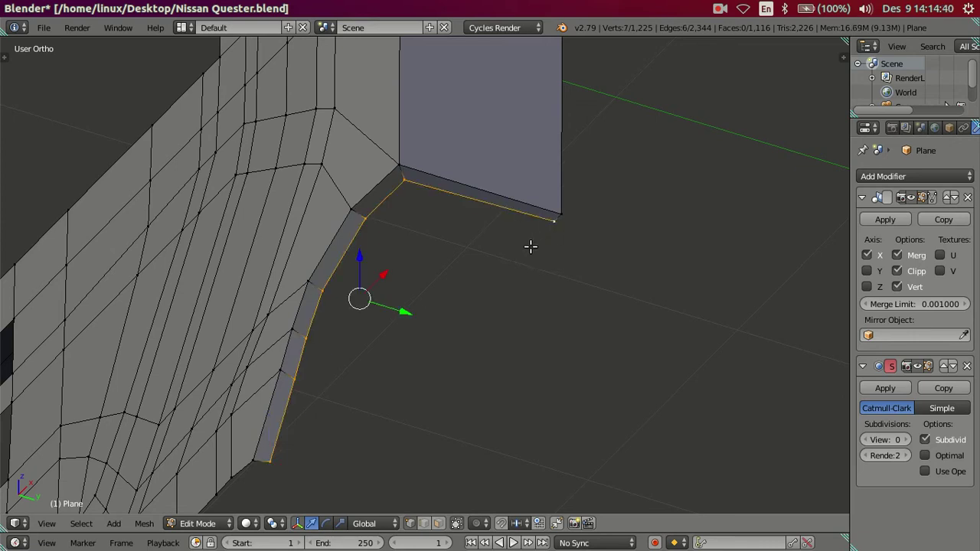
pyautogui.press('KP_3')
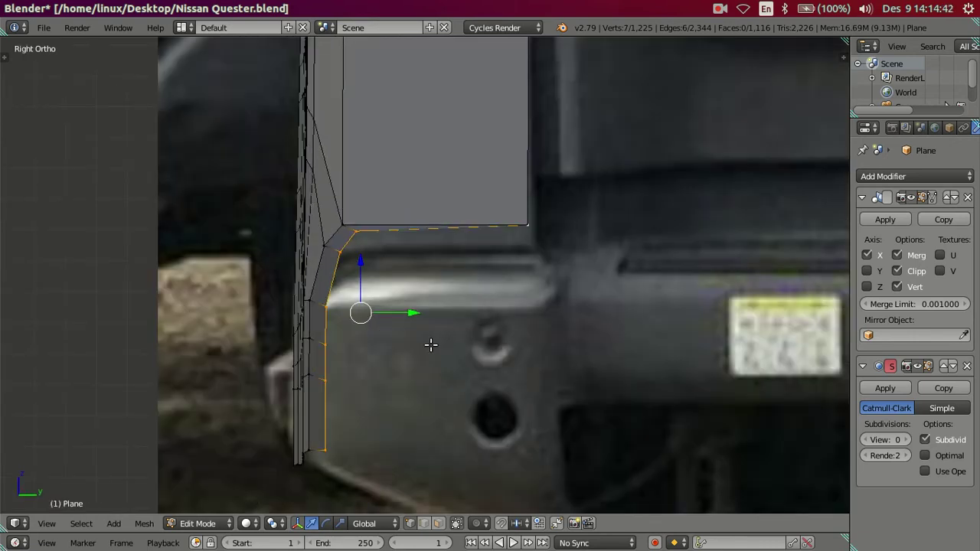
pyautogui.rightClick(359, 233)
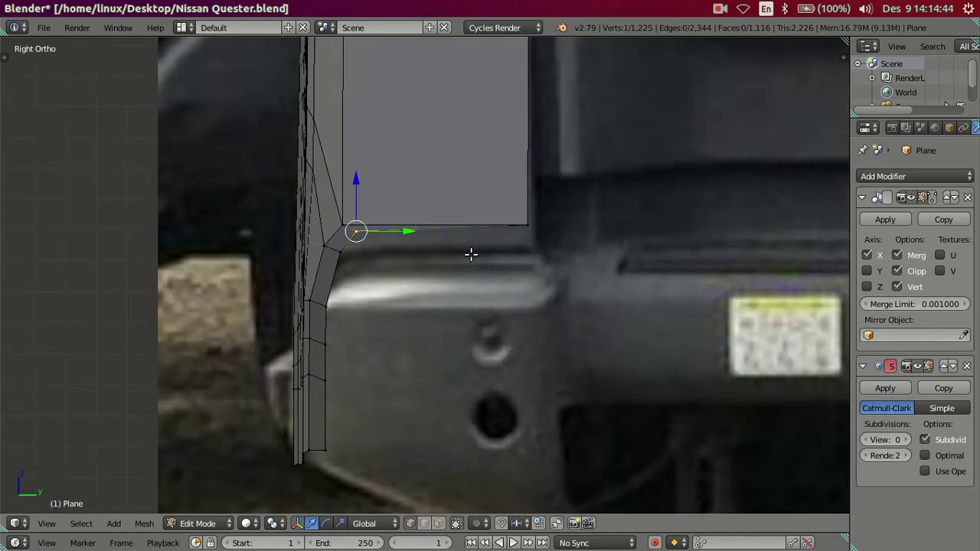
pyautogui.moveTo(536, 239); pyautogui.dragTo(533, 210, button='middle')
pyautogui.rightClick(528, 225)
pyautogui.press('KP_3')
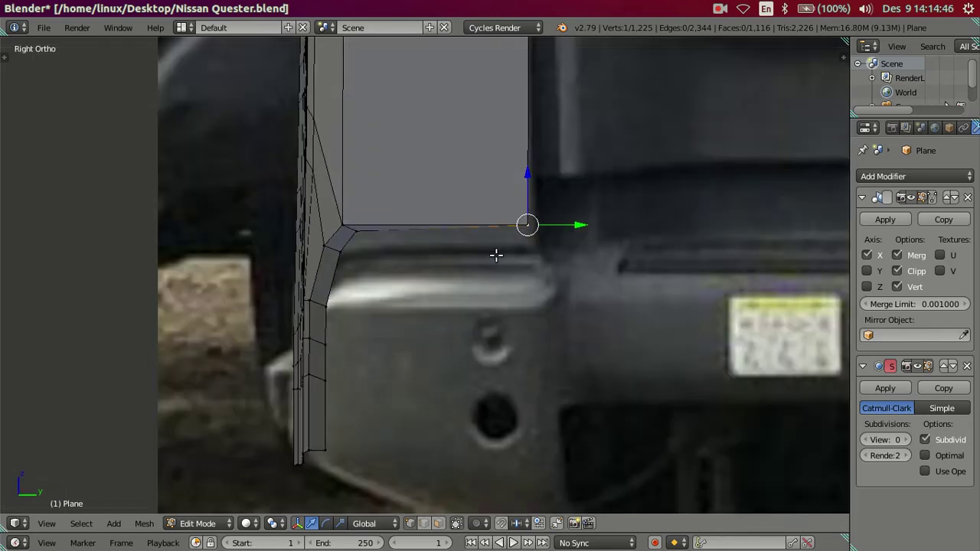
pyautogui.press('g')
pyautogui.press('z')
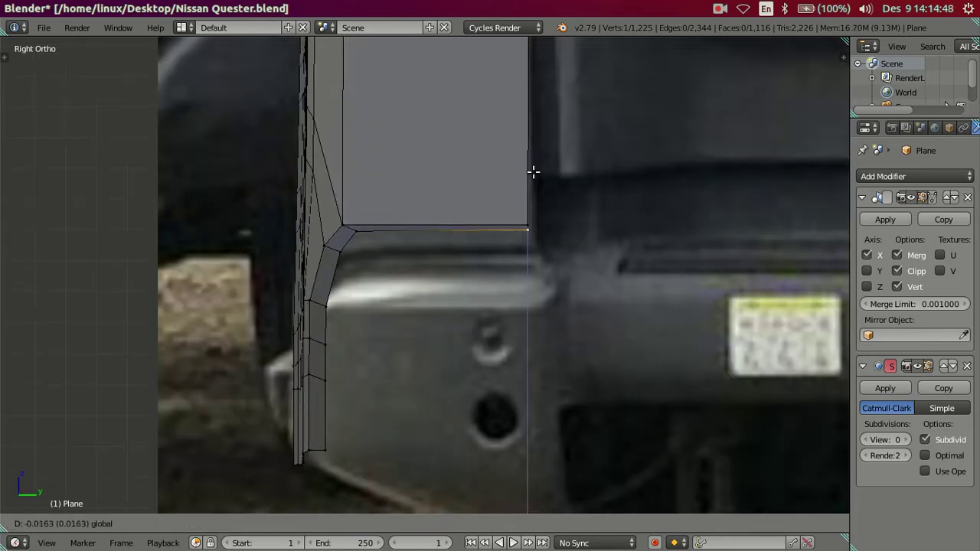
pyautogui.click(534, 173)
# - Move the panel's bottom edge vertices vertically to match the side photo
pyautogui.keyDown('shift'); pyautogui.rightClick(356, 233); pyautogui.keyUp('shift')
pyautogui.keyDown('shift'); pyautogui.rightClick(345, 253); pyautogui.keyUp('shift')
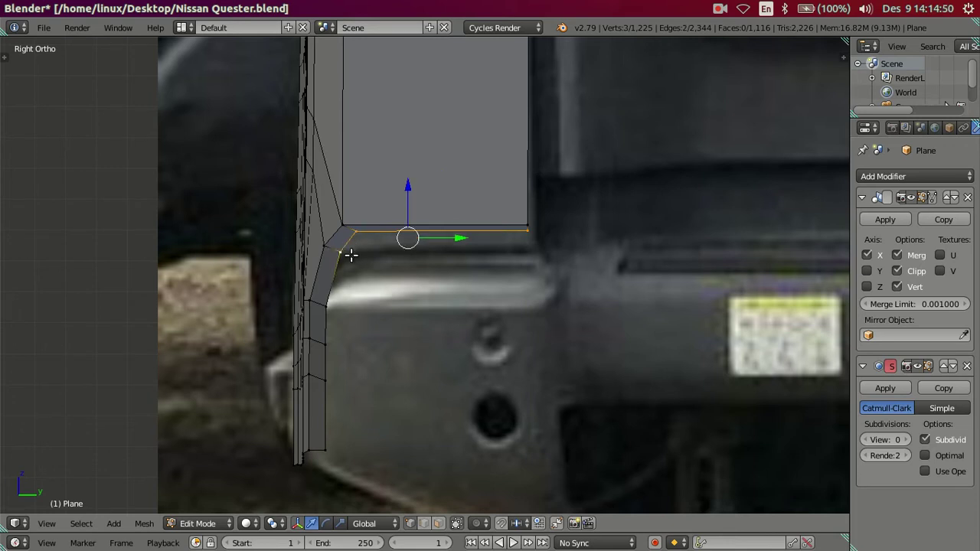
pyautogui.keyDown('shift'); pyautogui.rightClick(343, 250); pyautogui.keyUp('shift')
pyautogui.press('g')
pyautogui.press('z')
pyautogui.click(444, 179)
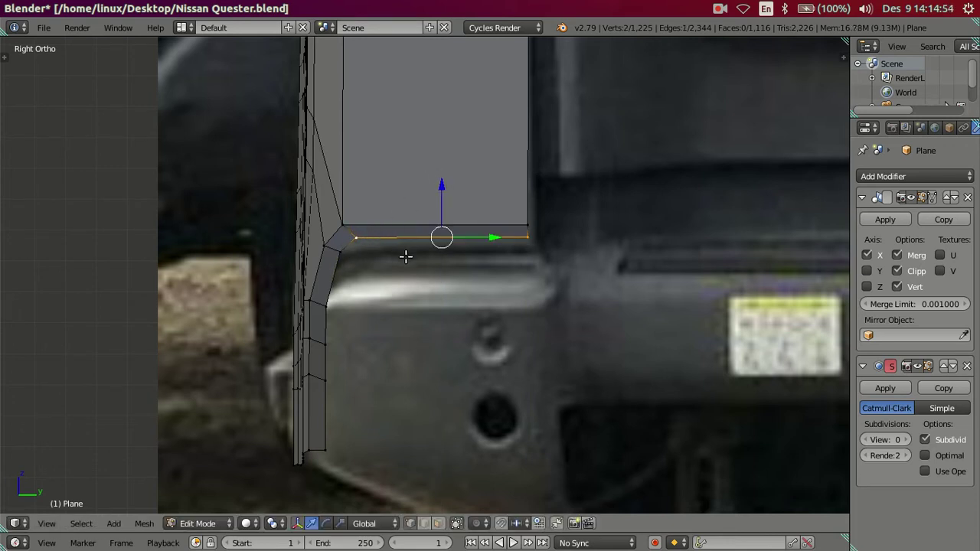
# - In front view, adjust the wheel-arch corner vertex's height
pyautogui.press('KP_1')
pyautogui.rightClick(458, 254)
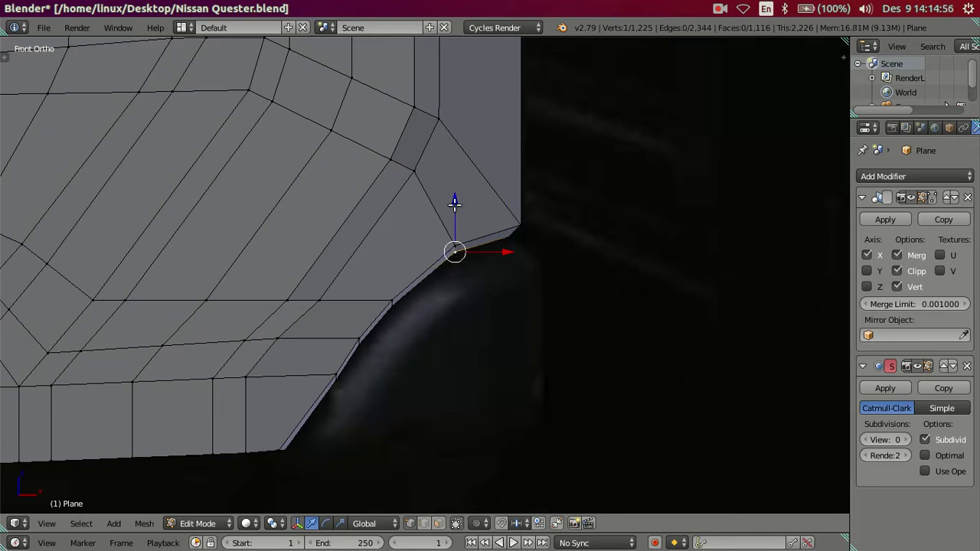
pyautogui.press('g')
pyautogui.press('z')
pyautogui.click(462, 206)
# - Reposition three wheel-arch strip vertices and compare against the photo in wireframe
pyautogui.rightClick(393, 303)
pyautogui.keyDown('shift'); pyautogui.rightClick(336, 376); pyautogui.keyUp('shift')
pyautogui.keyDown('shift'); pyautogui.rightClick(360, 341); pyautogui.keyUp('shift')
pyautogui.scroll(3, 403, 358)
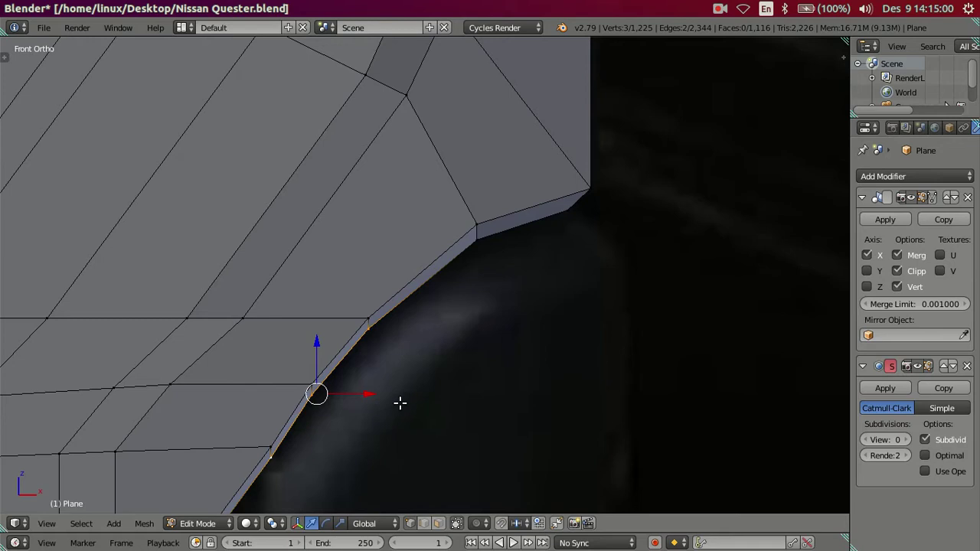
pyautogui.press('g')
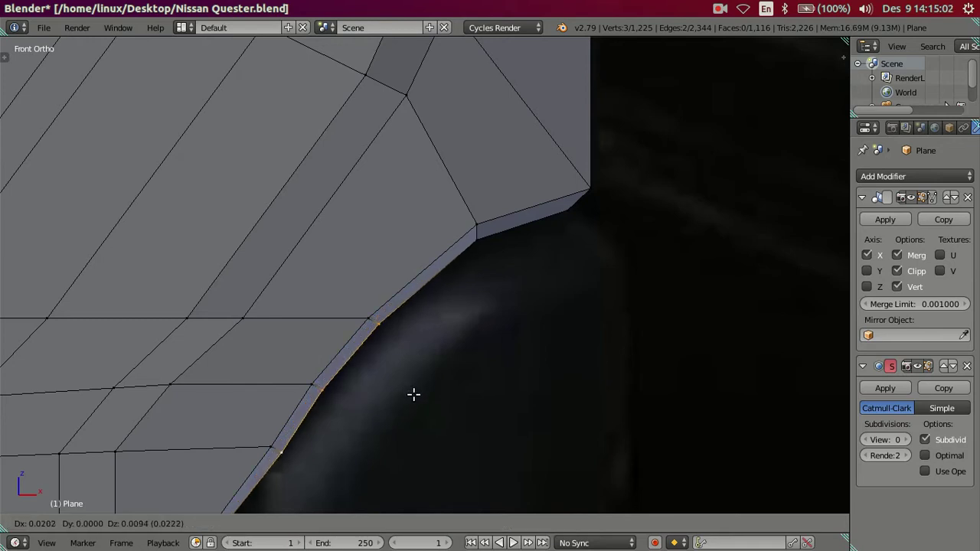
pyautogui.click(414, 394)
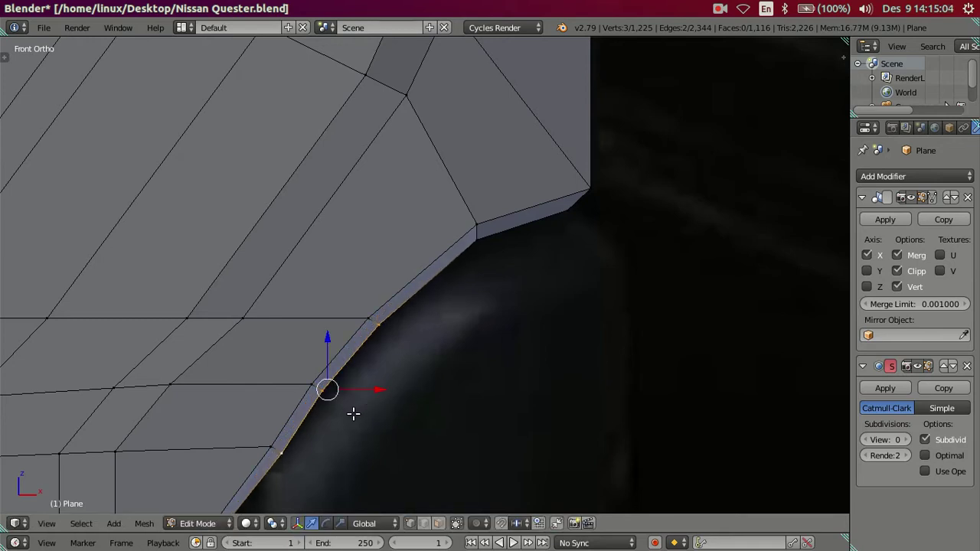
pyautogui.scroll(-2, 353, 414)
pyautogui.press('a')
pyautogui.press('z')
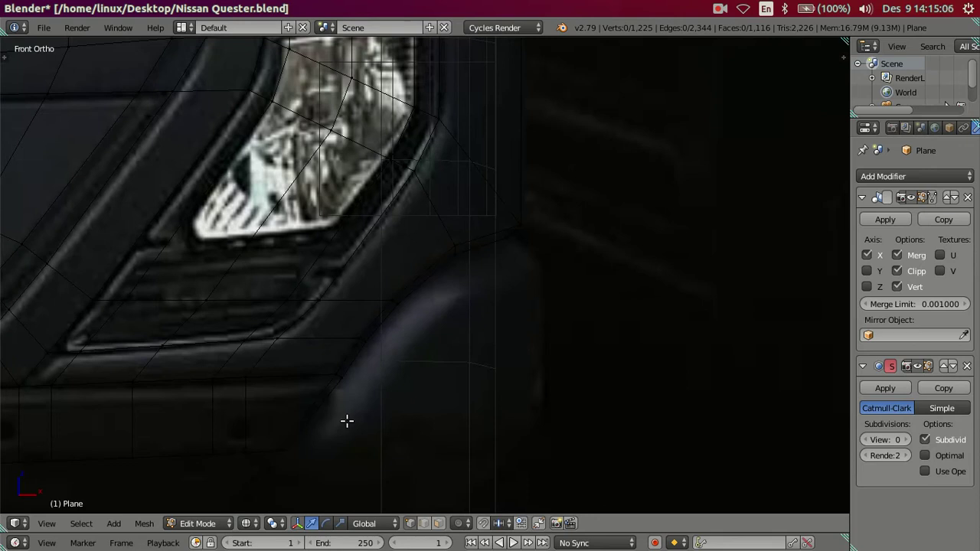
pyautogui.press('z')
pyautogui.press('z')
pyautogui.press('z')
pyautogui.press('z')
pyautogui.press('z')
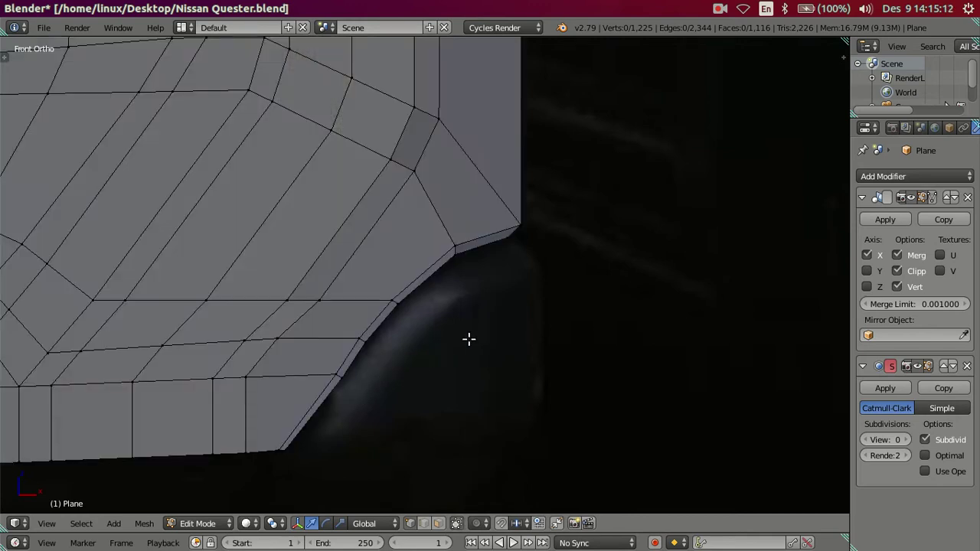
# - Lower the fender corner's bottom vertex toward the bumper edge, then open a truck reference photo
pyautogui.rightClick(302, 449)
pyautogui.press('g')
pyautogui.press('x')
pyautogui.press('Escape')
pyautogui.scroll(1, 303, 451)
pyautogui.scroll(3, 323, 420)
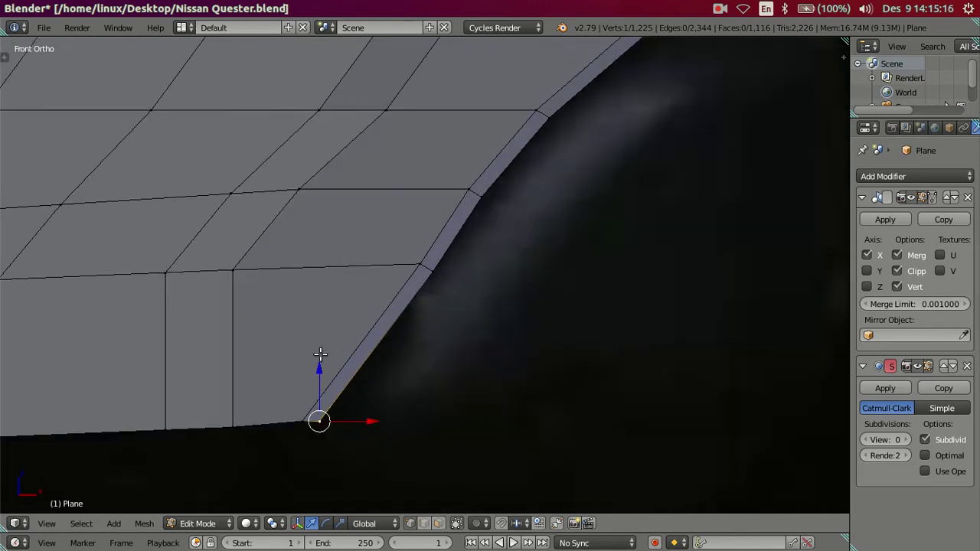
pyautogui.press('g')
pyautogui.press('z')
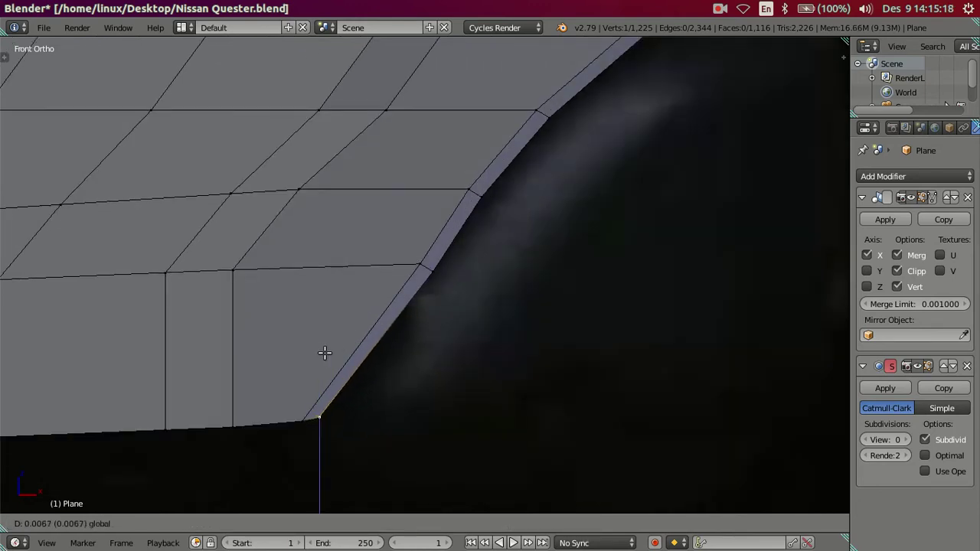
pyautogui.click(326, 353)
pyautogui.scroll(-3, 324, 355)
pyautogui.scroll(-2, 324, 354)
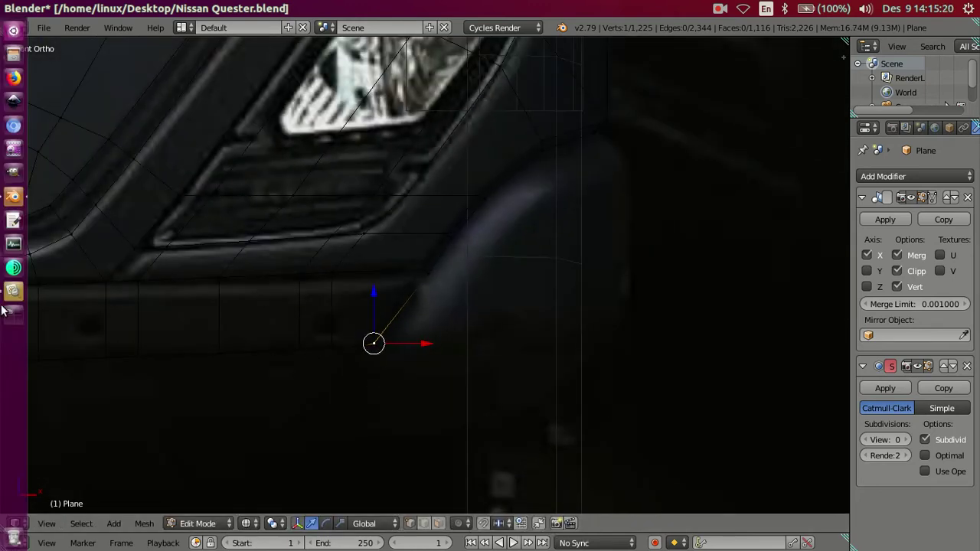
pyautogui.click(14, 291)
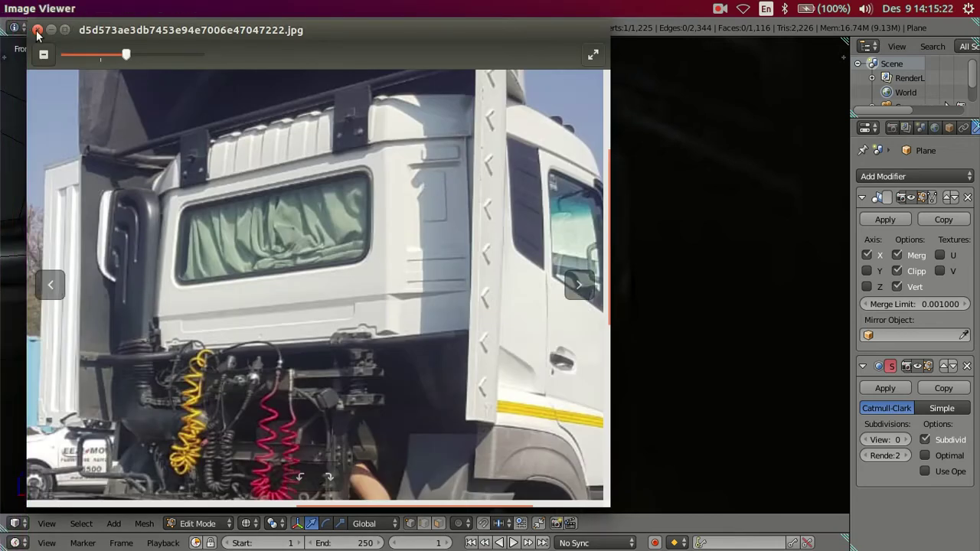
# - Close the current reference window and open the green Quester front photo from the desktop
pyautogui.click(37, 30)
pyautogui.click(24, 7)
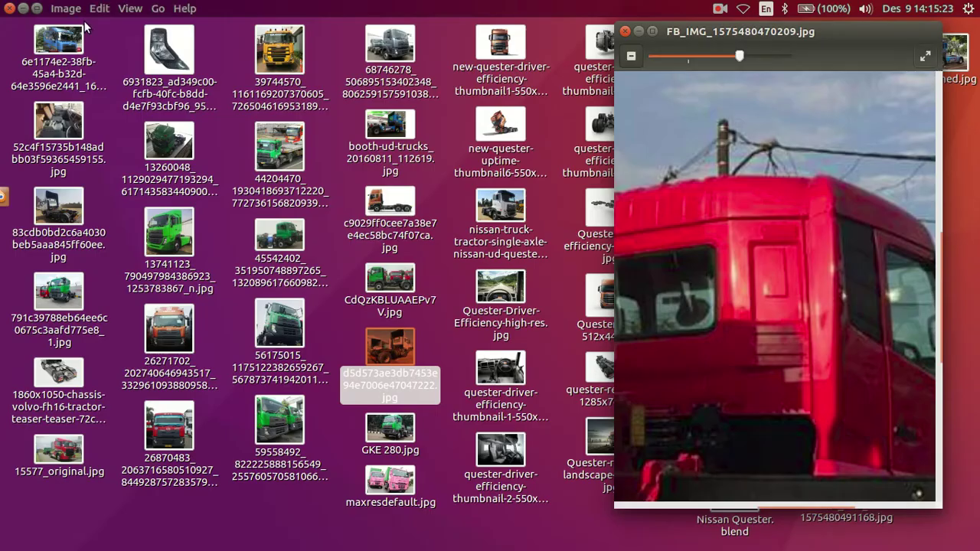
pyautogui.click(621, 31)
pyautogui.click(337, 249)
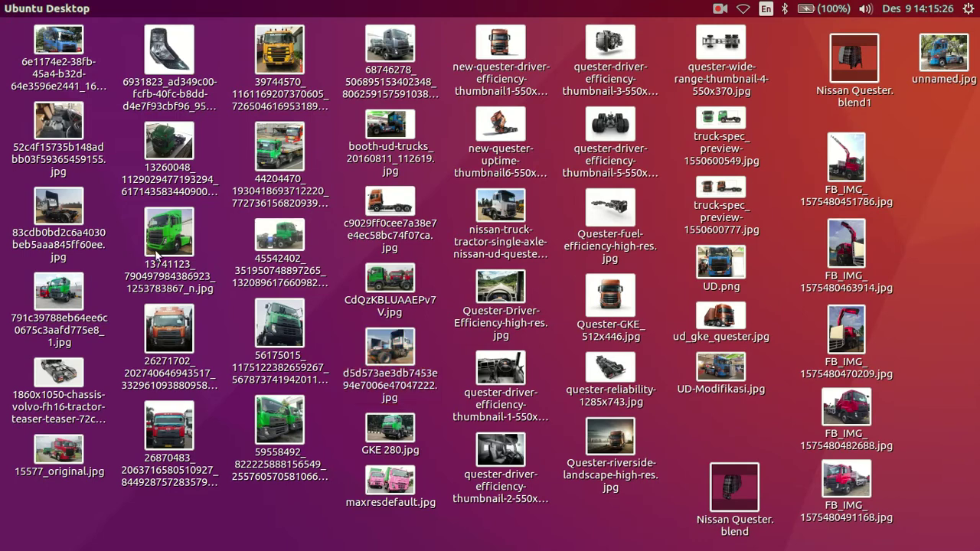
pyautogui.click(136, 250)
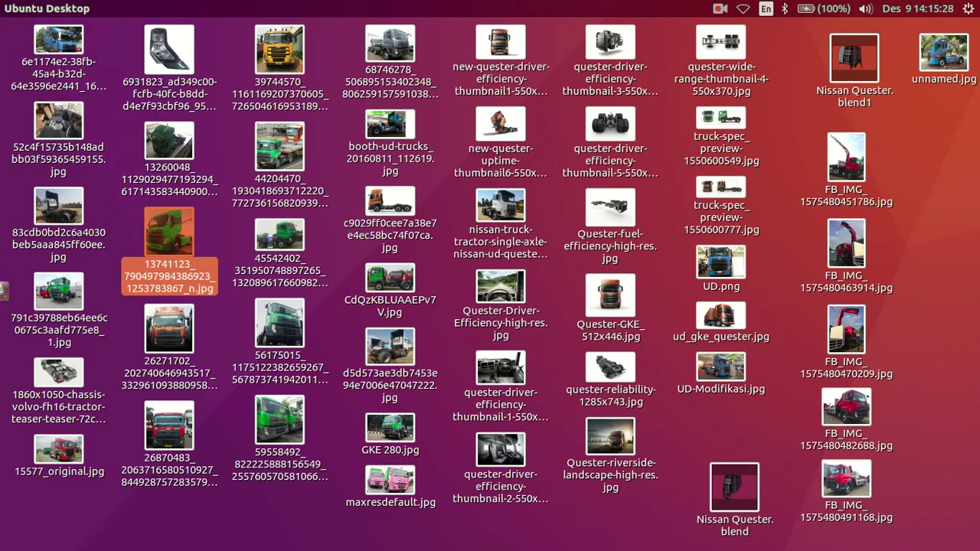
pyautogui.doubleClick(182, 261)
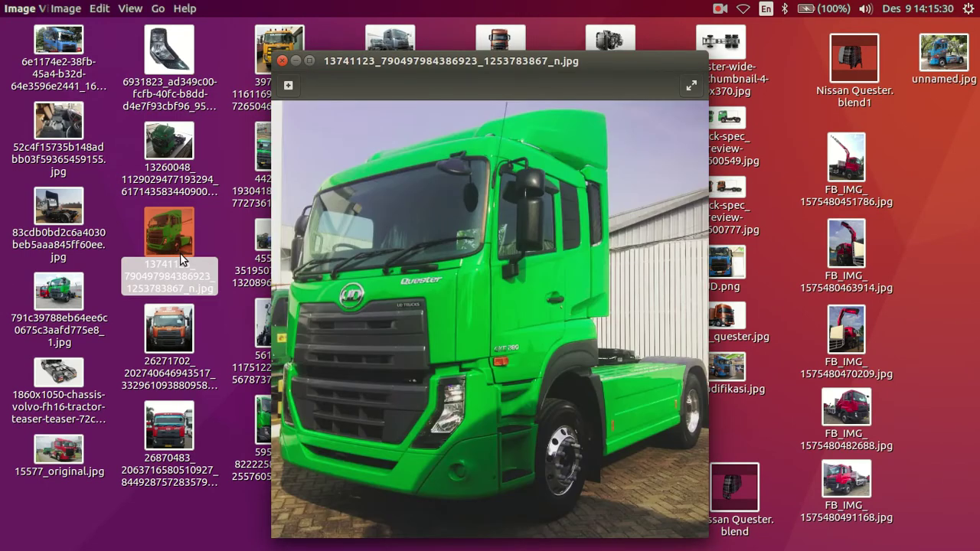
# - Swap to the grey Quester grille photo, zoom in on it, then close it
pyautogui.click(281, 60)
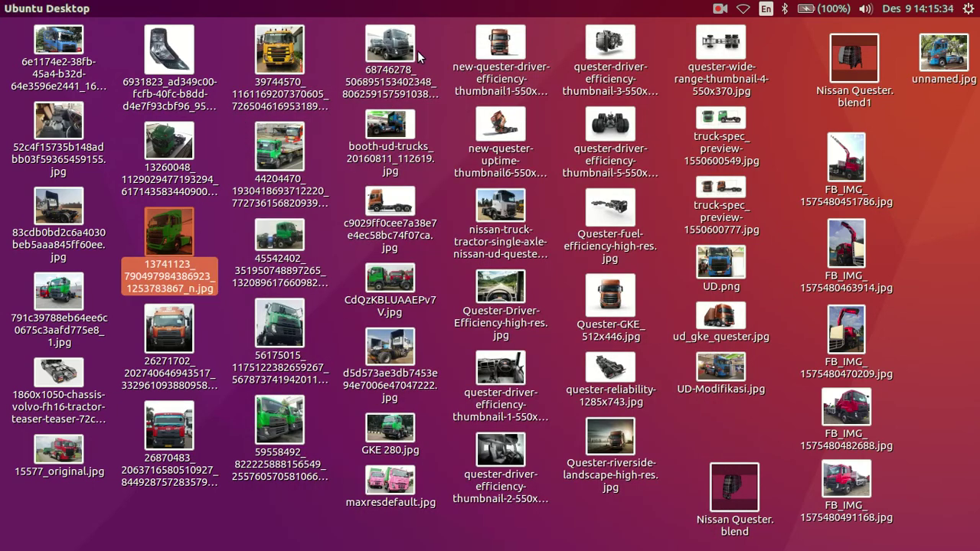
pyautogui.click(386, 55)
pyautogui.doubleClick(387, 55)
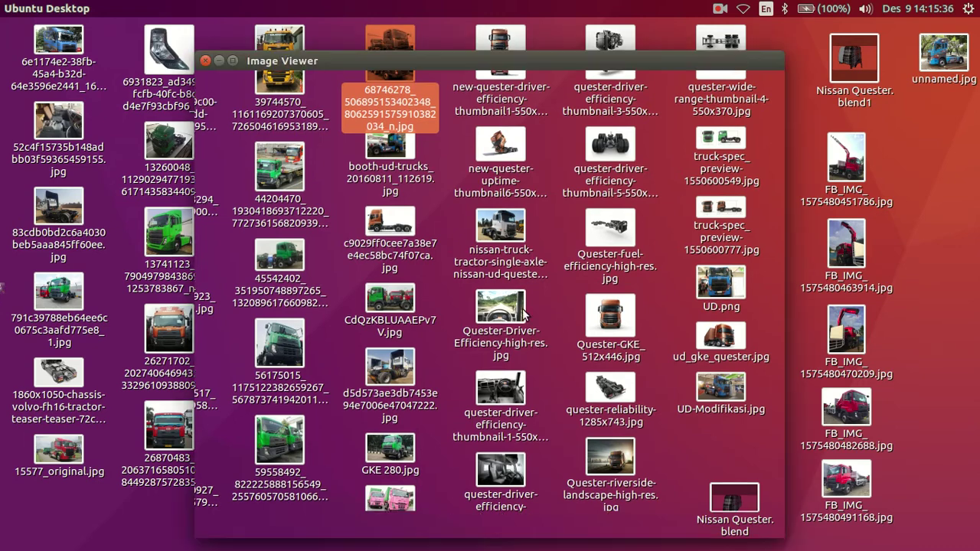
pyautogui.scroll(3, 586, 442)
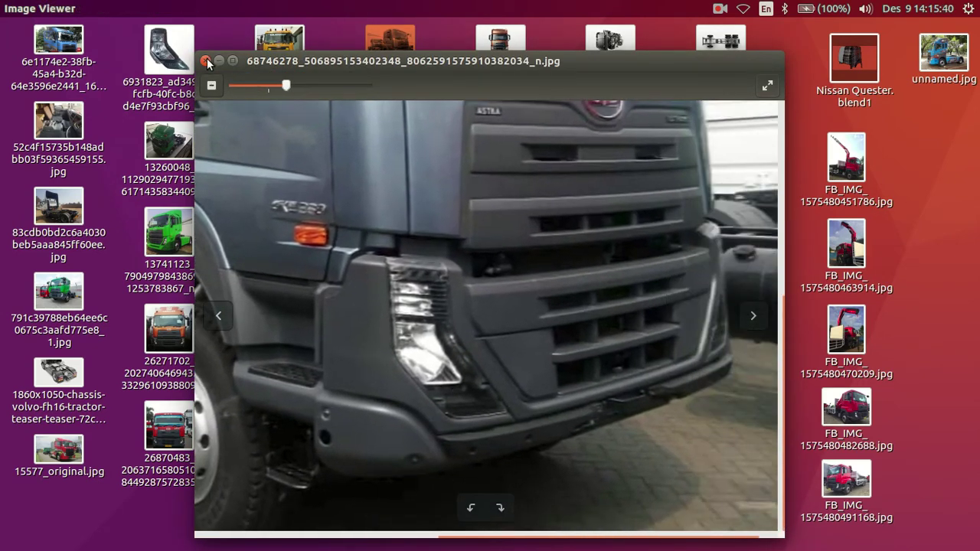
pyautogui.click(205, 60)
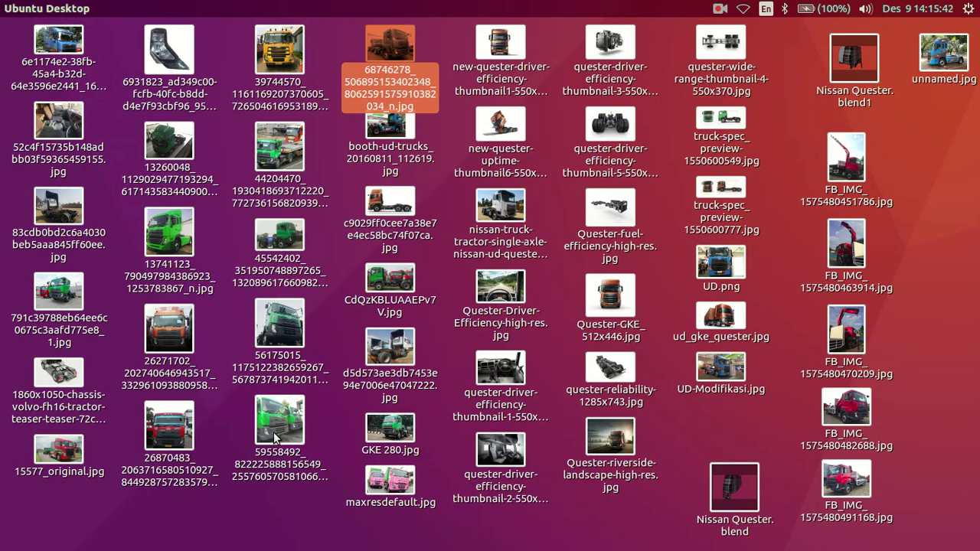
# - Open the green Quester close-up photo, widen its window and zoom onto the headlight and bumper
pyautogui.click(280, 335)
pyautogui.doubleClick(279, 330)
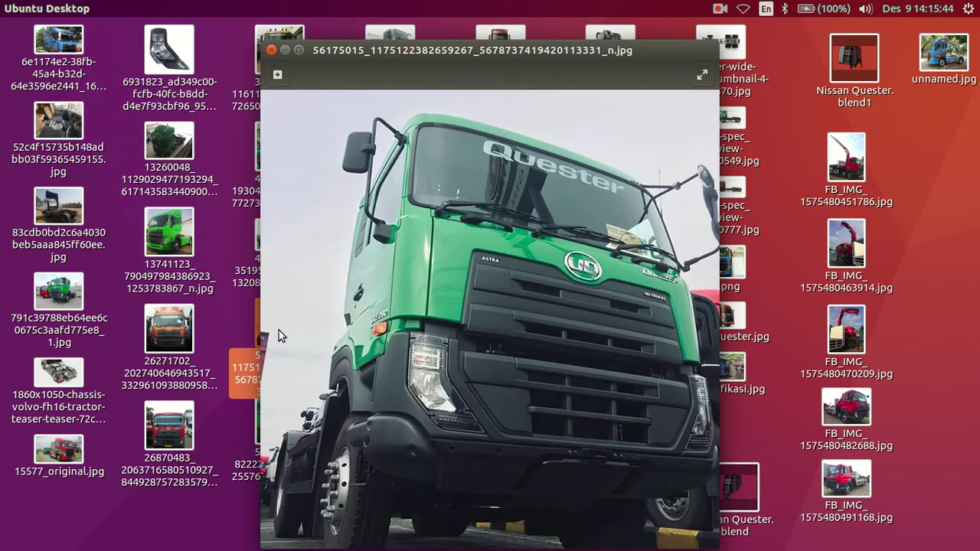
pyautogui.scroll(2, 583, 353)
pyautogui.scroll(1, 582, 353)
pyautogui.moveTo(407, 435); pyautogui.dragTo(535, 263)
pyautogui.scroll(1, 535, 344)
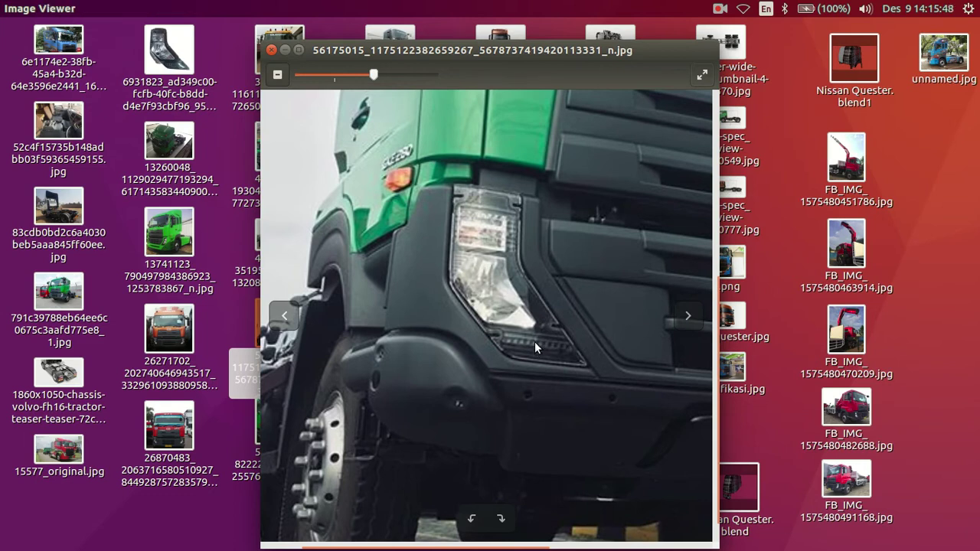
pyautogui.scroll(-1, 534, 341)
pyautogui.hscroll(3, 604, 421)
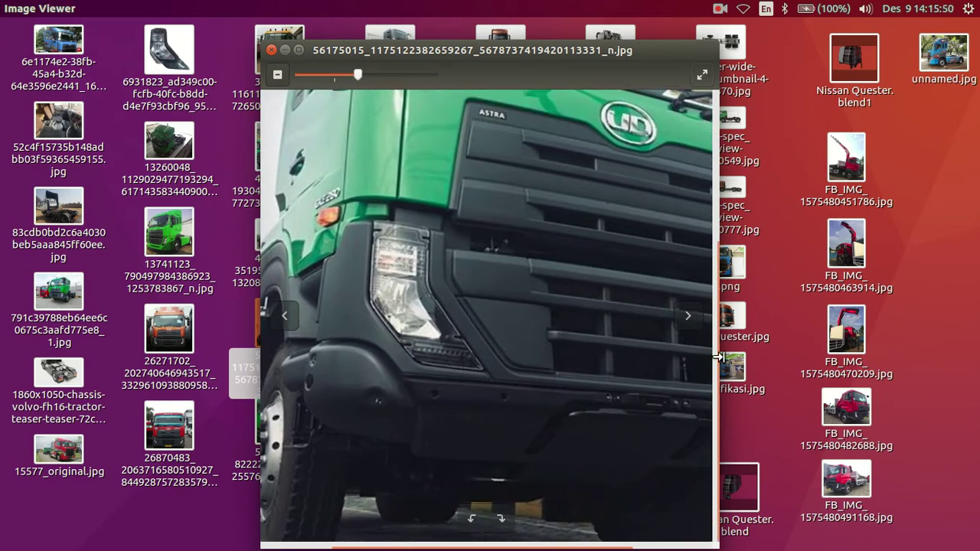
pyautogui.moveTo(718, 356); pyautogui.dragTo(954, 358)
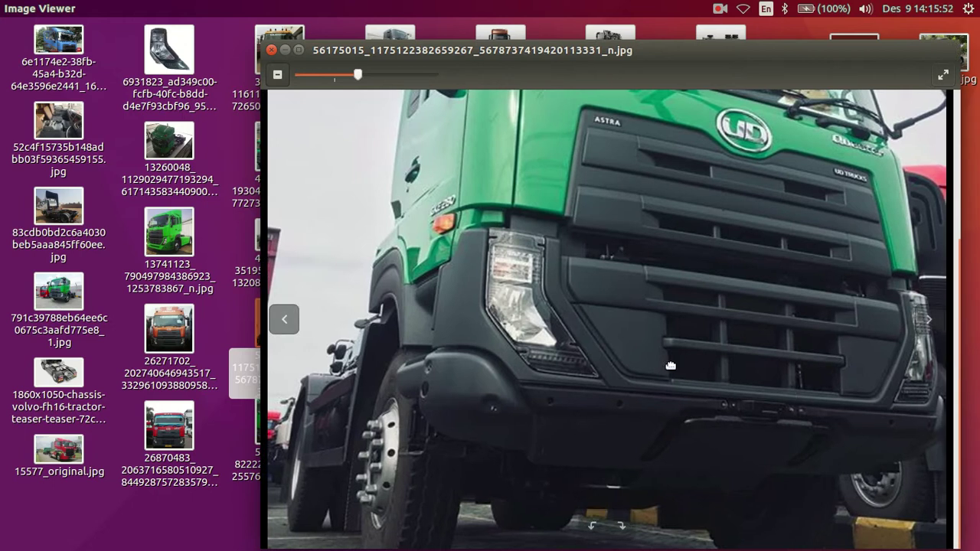
pyautogui.scroll(1, 660, 387)
pyautogui.scroll(1, 665, 414)
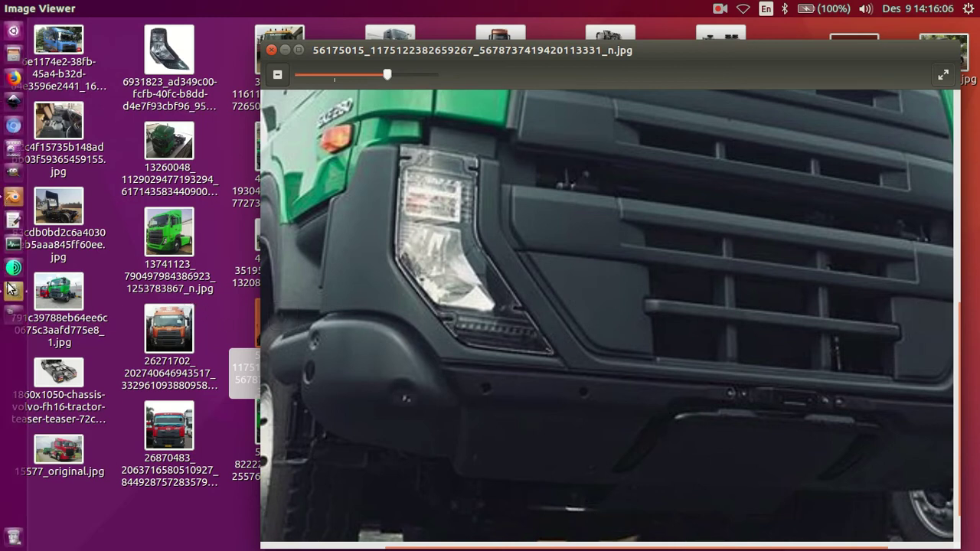
# - Back in the model, select the cab front's whole bottom edge row
pyautogui.click(13, 201)
pyautogui.moveTo(192, 263)
pyautogui.mouseDown(button='middle')
pyautogui.moveTo(483, 300)
pyautogui.moveTo(456, 301)
pyautogui.mouseUp(button='middle')
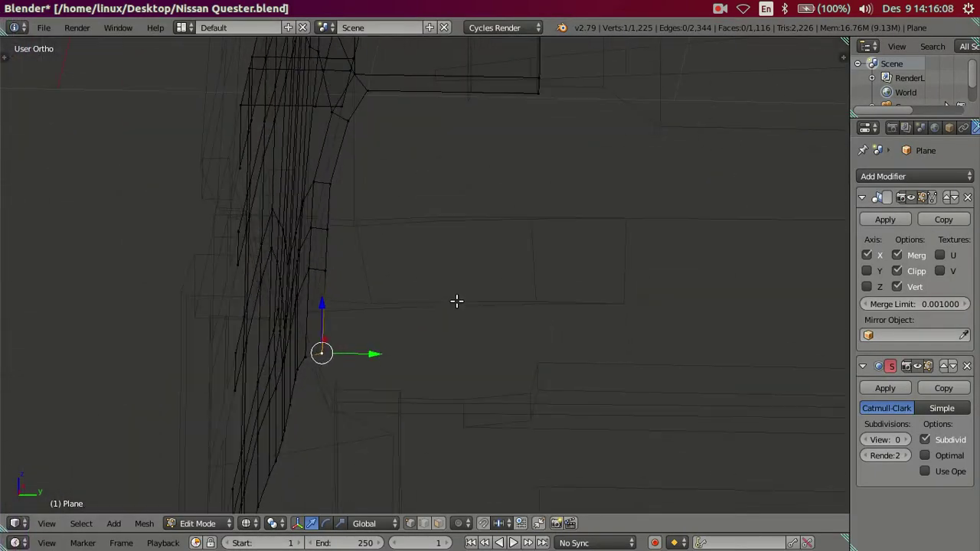
pyautogui.moveTo(377, 349)
pyautogui.mouseDown(button='middle')
pyautogui.moveTo(394, 322)
pyautogui.moveTo(431, 339)
pyautogui.moveTo(464, 312)
pyautogui.moveTo(413, 310)
pyautogui.mouseUp(button='middle')
pyautogui.rightClick(332, 287)
pyautogui.keyDown('shift'); pyautogui.moveTo(353, 298); pyautogui.dragTo(408, 268, button='middle'); pyautogui.keyUp('shift')
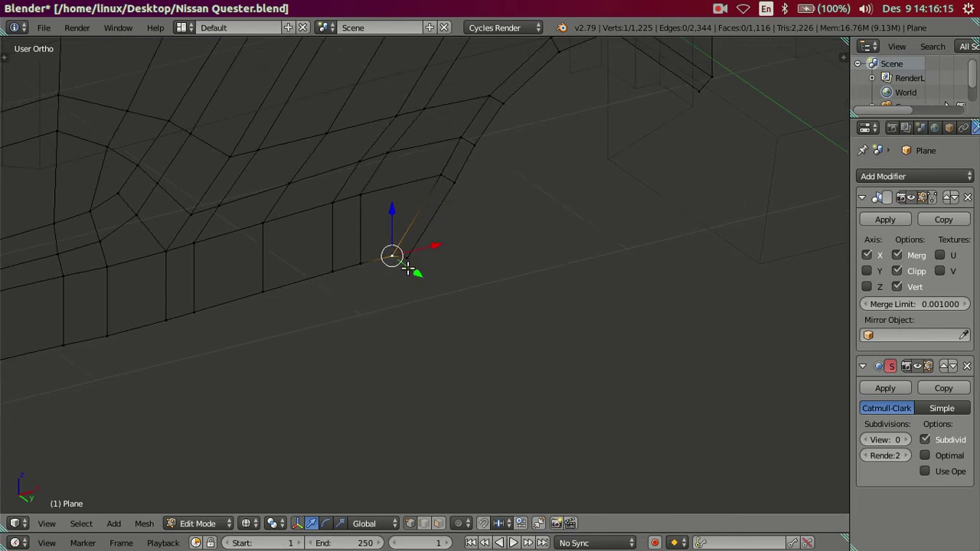
pyautogui.scroll(-3, 85, 353)
pyautogui.rightClick(42, 359)
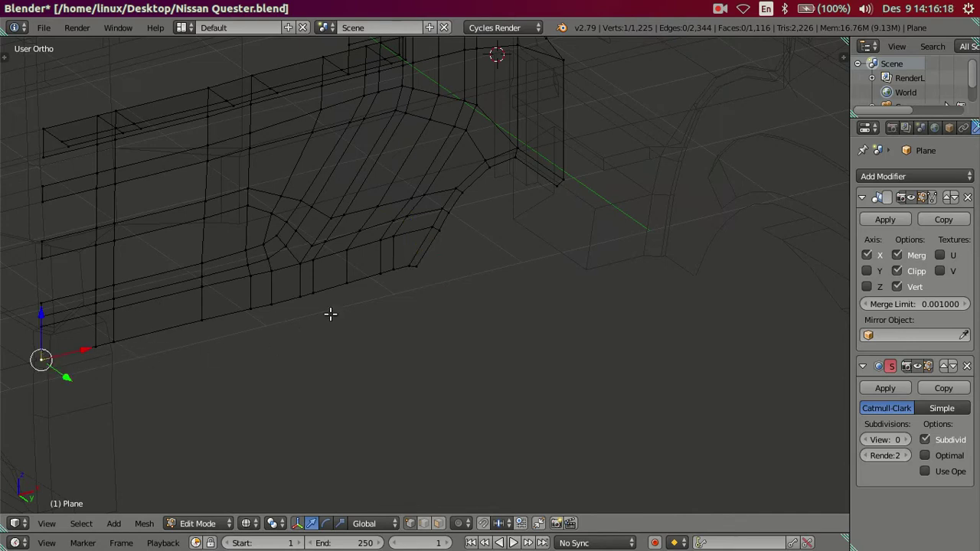
pyautogui.keyDown('ctrl'); pyautogui.rightClick(416, 280); pyautogui.keyUp('ctrl')
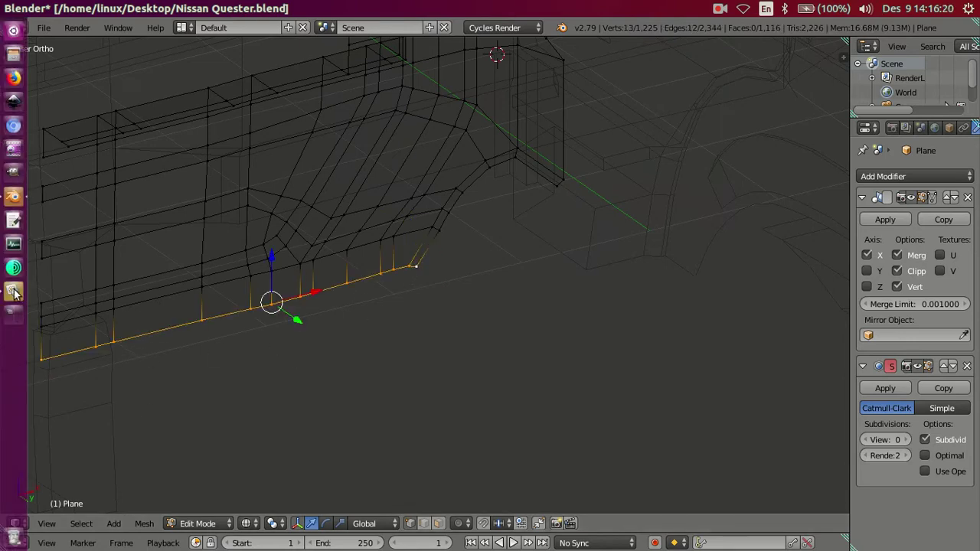
# - Check the reference photo, then extrude the bottom edge row in solid shading
pyautogui.click(14, 293)
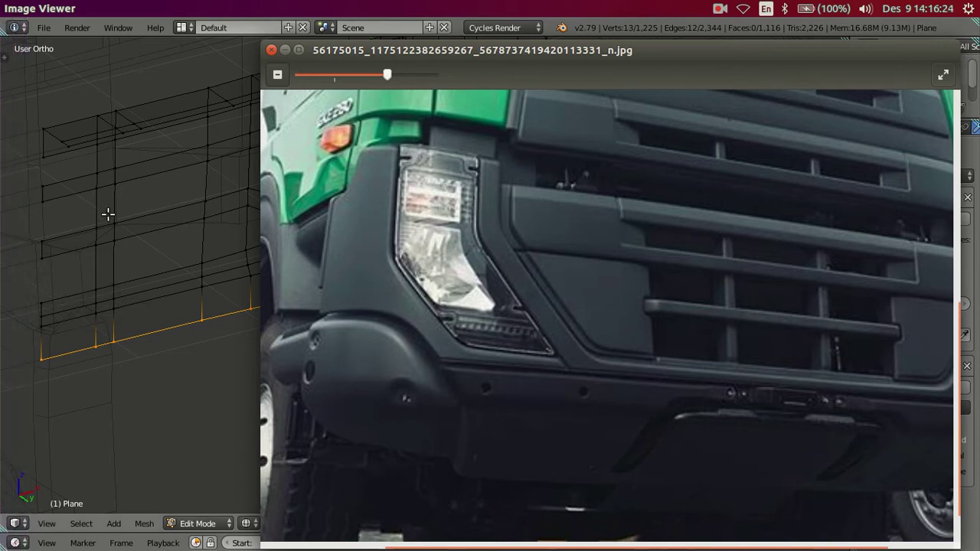
pyautogui.click(136, 263)
pyautogui.moveTo(135, 263); pyautogui.dragTo(153, 263, button='middle')
pyautogui.press('z')
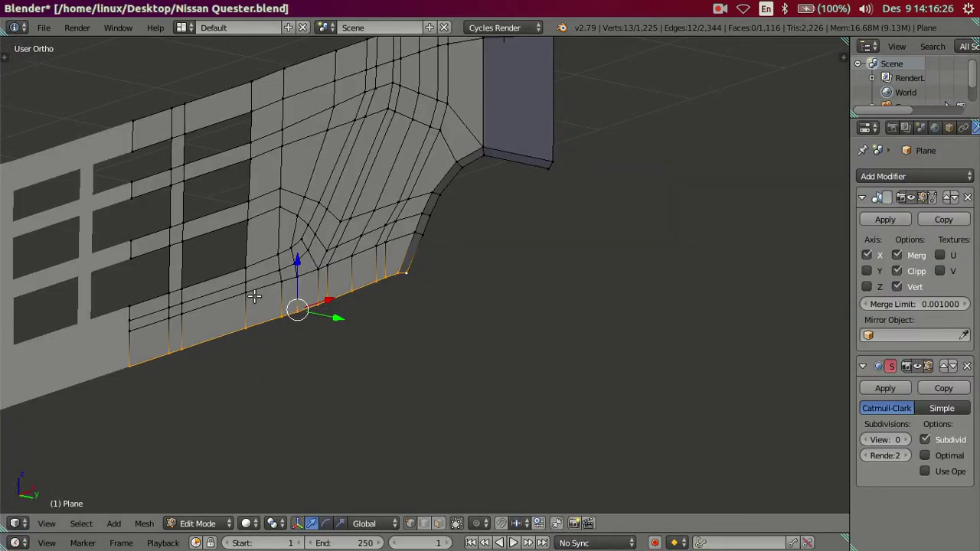
pyautogui.moveTo(255, 291); pyautogui.dragTo(302, 333, button='middle')
pyautogui.press('e')
pyautogui.click(340, 359)
# - In front view, lower the extruded edge row along Z to form the bumper lip
pyautogui.press('KP_1')
pyautogui.press('z')
pyautogui.scroll(1, 388, 335)
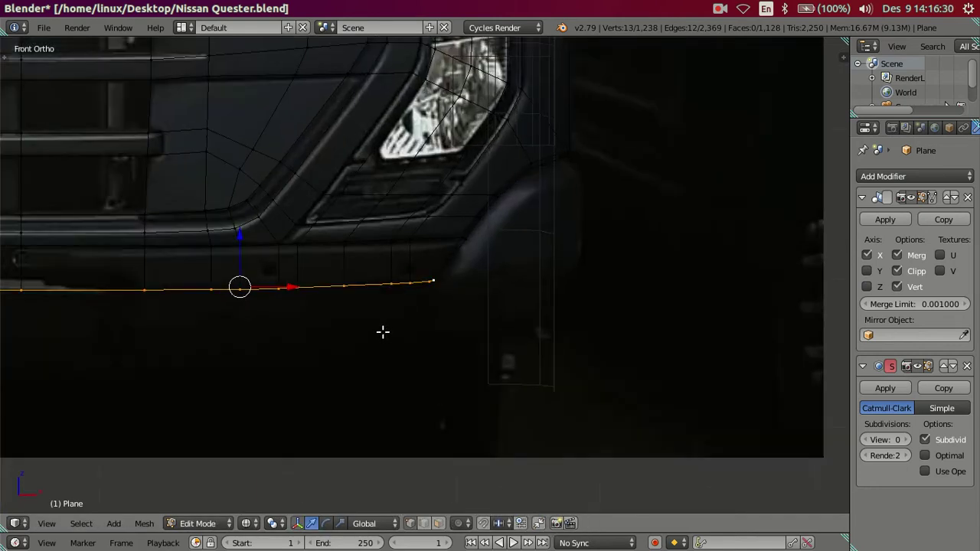
pyautogui.press('g')
pyautogui.press('z')
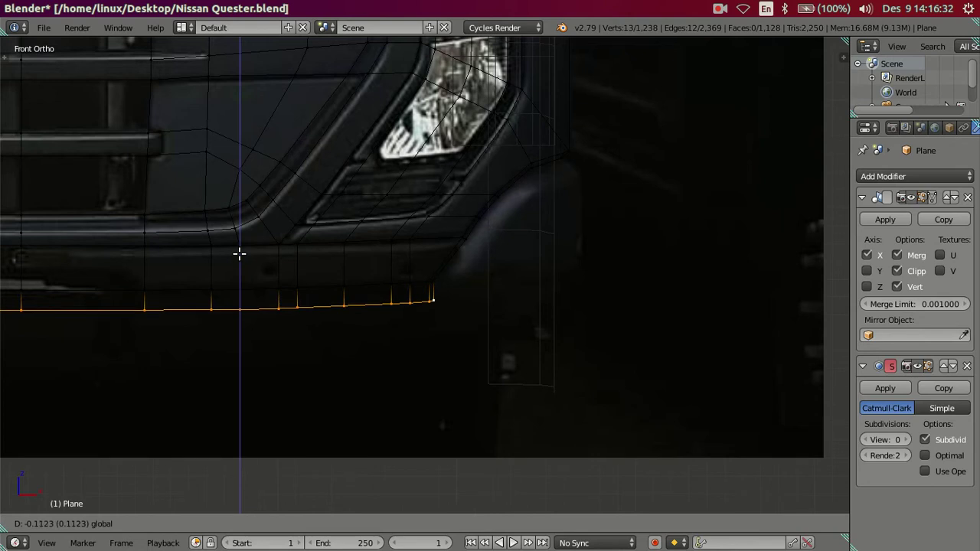
pyautogui.click(240, 256)
# - Adjust the bumper lip's bottom edge row in depth along Y
pyautogui.press('z')
pyautogui.moveTo(240, 256)
pyautogui.mouseDown(button='middle')
pyautogui.moveTo(455, 311)
pyautogui.moveTo(348, 306)
pyautogui.moveTo(335, 346)
pyautogui.mouseUp(button='middle')
pyautogui.press('g')
pyautogui.press('y')
pyautogui.click(349, 333)
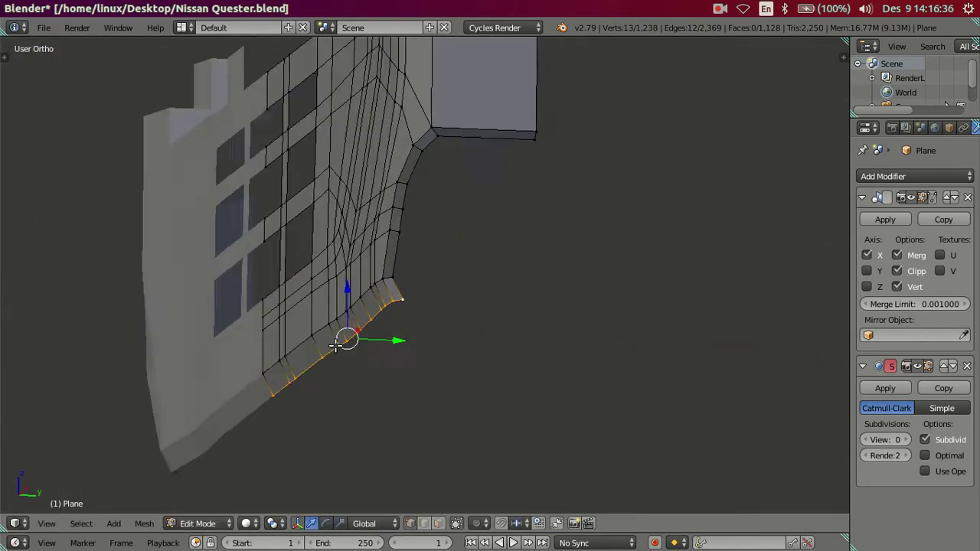
# - Extrude the bottom edge row backward along Y into an underside strip
pyautogui.press('e')
pyautogui.press('y')
pyautogui.click(423, 343)
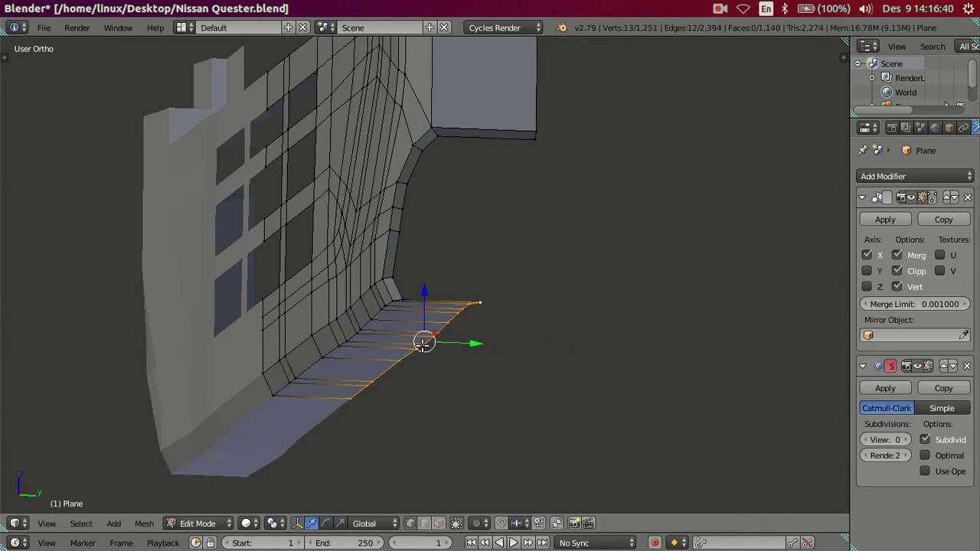
pyautogui.moveTo(411, 324)
pyautogui.mouseDown(button='middle')
pyautogui.moveTo(372, 296)
pyautogui.moveTo(531, 275)
pyautogui.moveTo(555, 208)
pyautogui.mouseUp(button='middle')
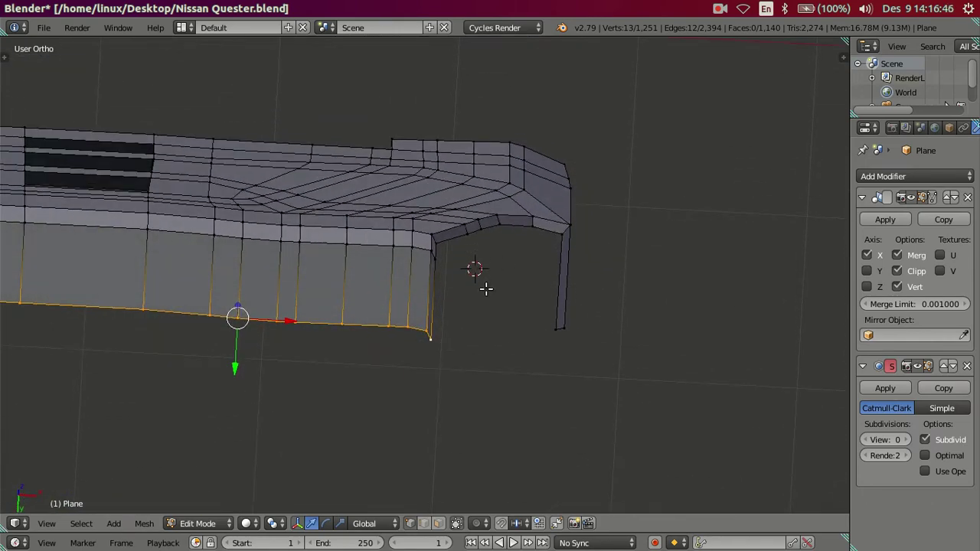
# - From Bottom Ortho view, flatten the strip end's bottom edge by sliding its end vertex along Y
pyautogui.press('ctrl+KP_7')
pyautogui.scroll(1, 444, 368)
pyautogui.rightClick(440, 361)
pyautogui.scroll(2, 452, 367)
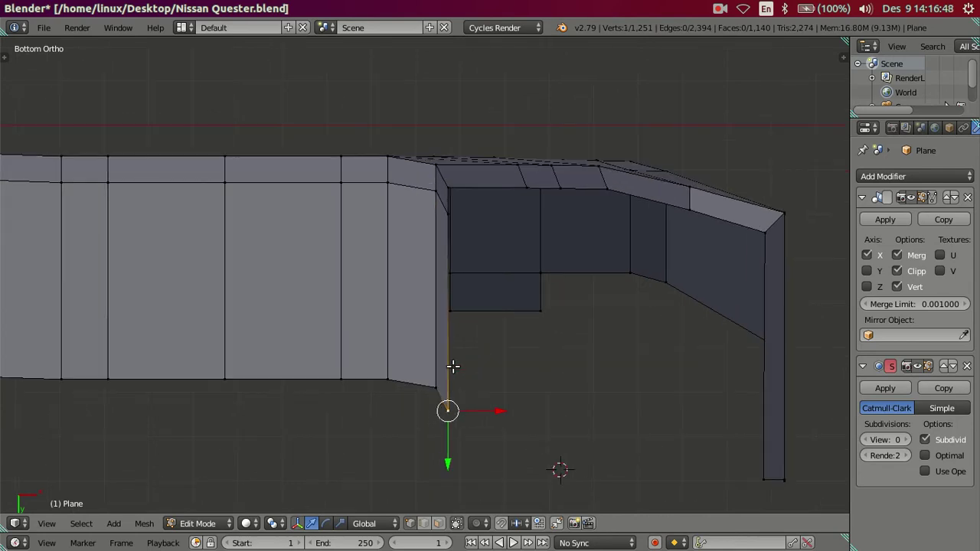
pyautogui.press('g')
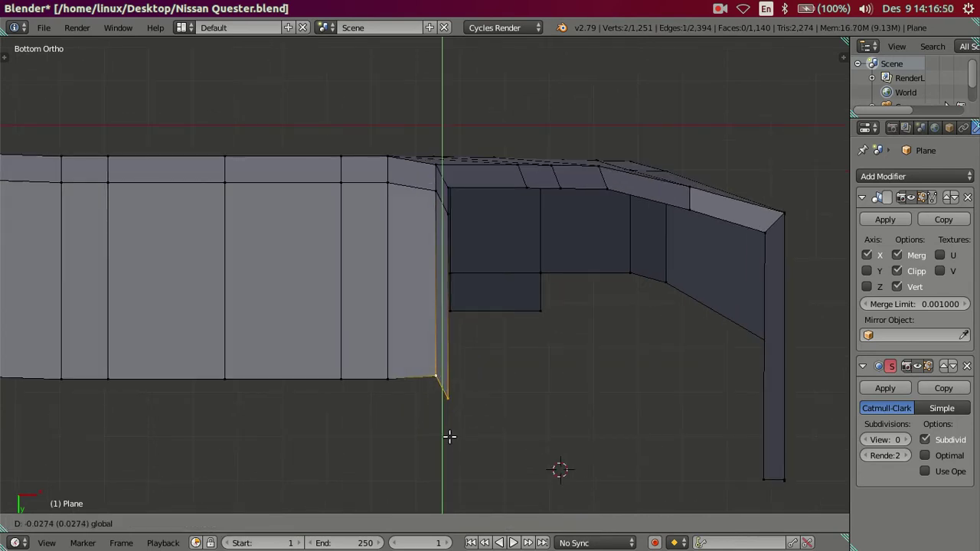
pyautogui.click(444, 433)
pyautogui.press('g')
pyautogui.press('y')
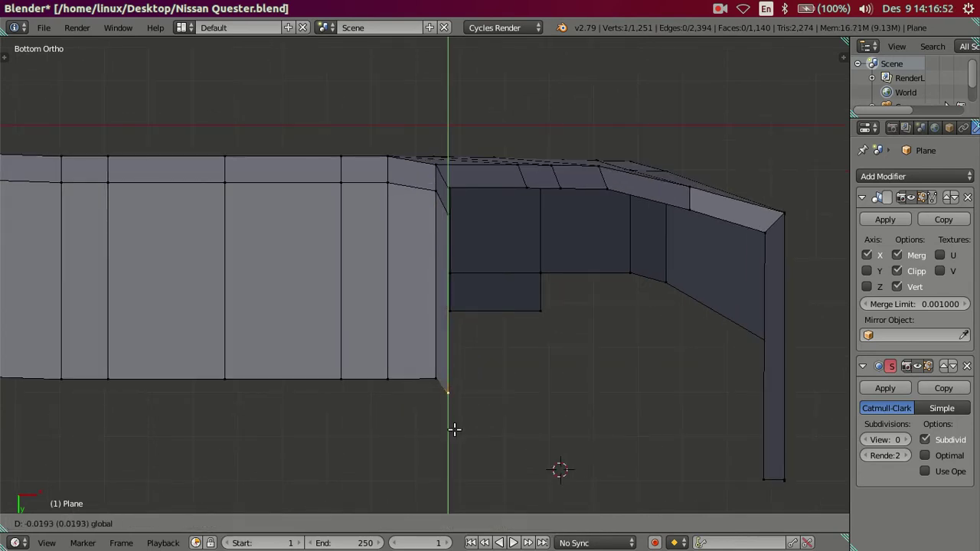
pyautogui.click(454, 422)
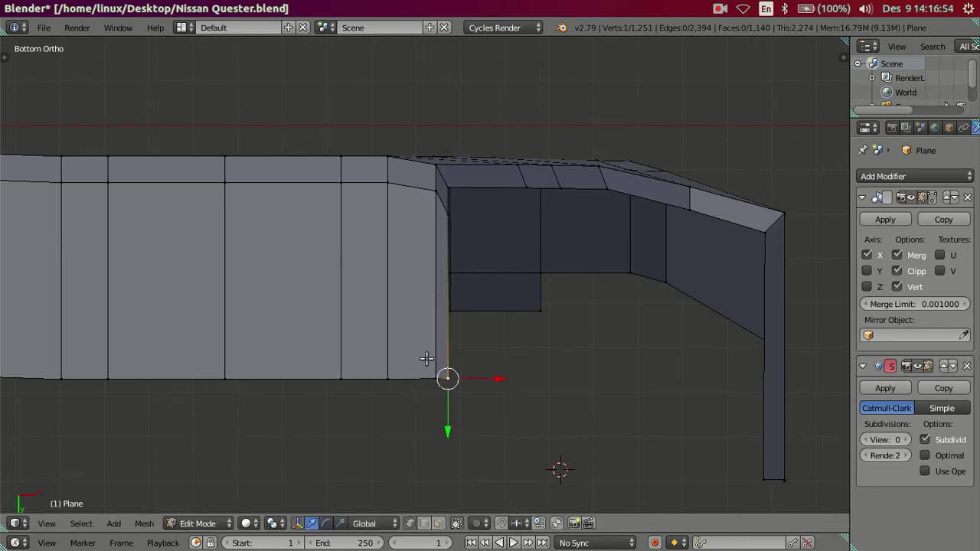
# - Compare with the reference photo, then slant the strip's end edge sideways
pyautogui.click(11, 294)
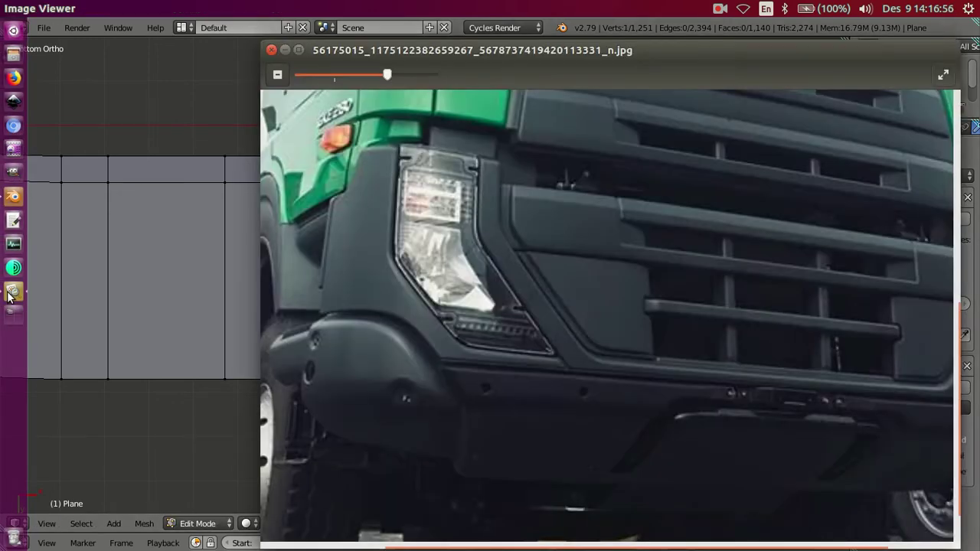
pyautogui.click(10, 197)
pyautogui.keyDown('shift'); pyautogui.click(432, 376); pyautogui.keyUp('shift')
pyautogui.press('g')
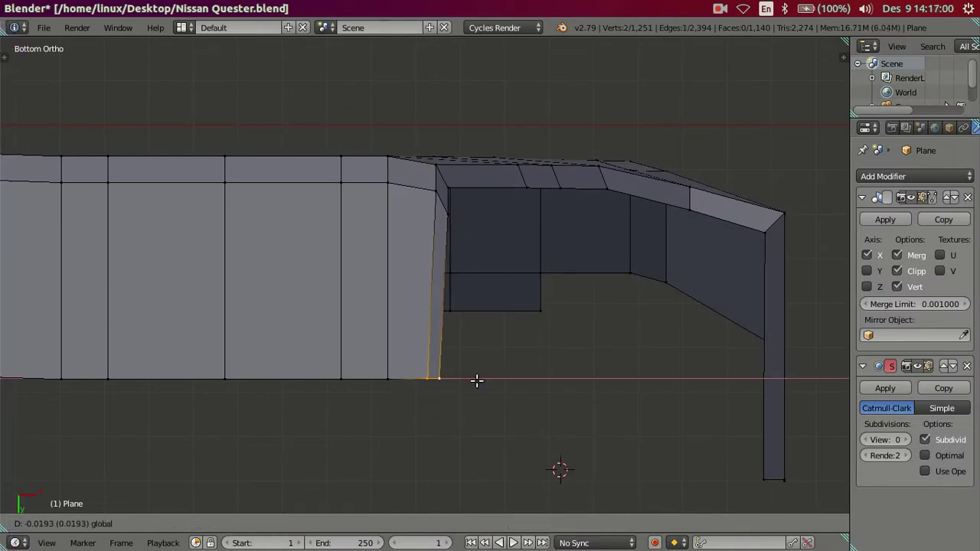
pyautogui.click(466, 382)
# - Line up the upper corner vertex along X, then return to front view
pyautogui.click(438, 197)
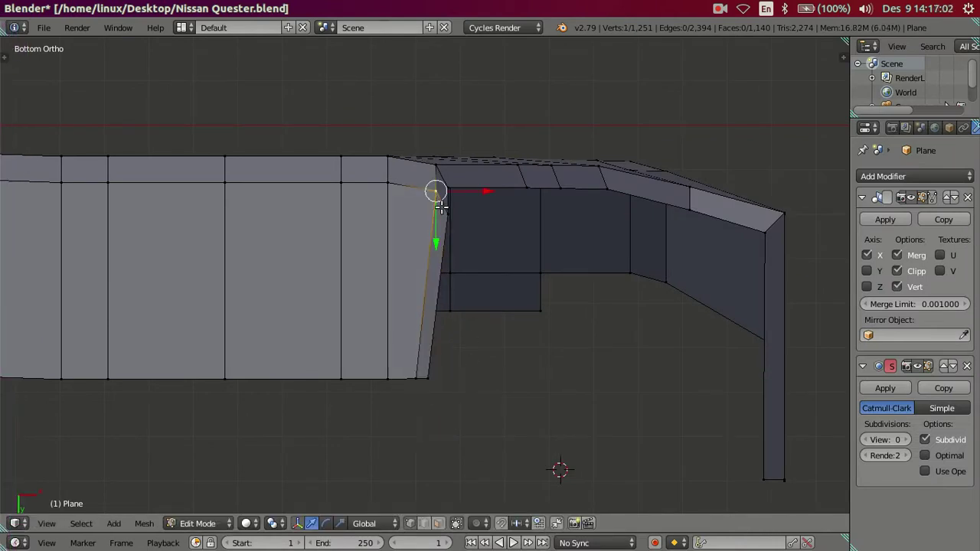
pyautogui.press('g')
pyautogui.press('x')
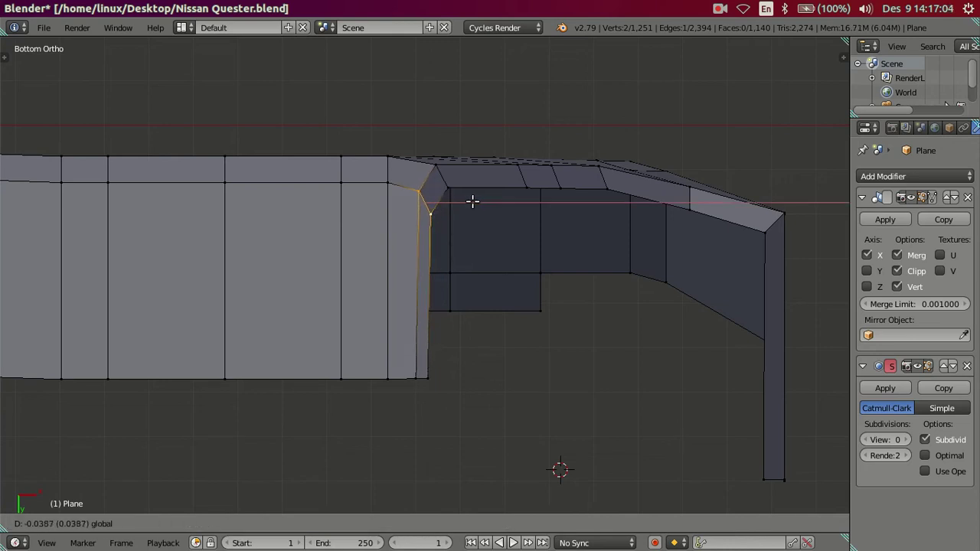
pyautogui.click(470, 201)
pyautogui.scroll(-2, 464, 288)
pyautogui.press('KP_1')
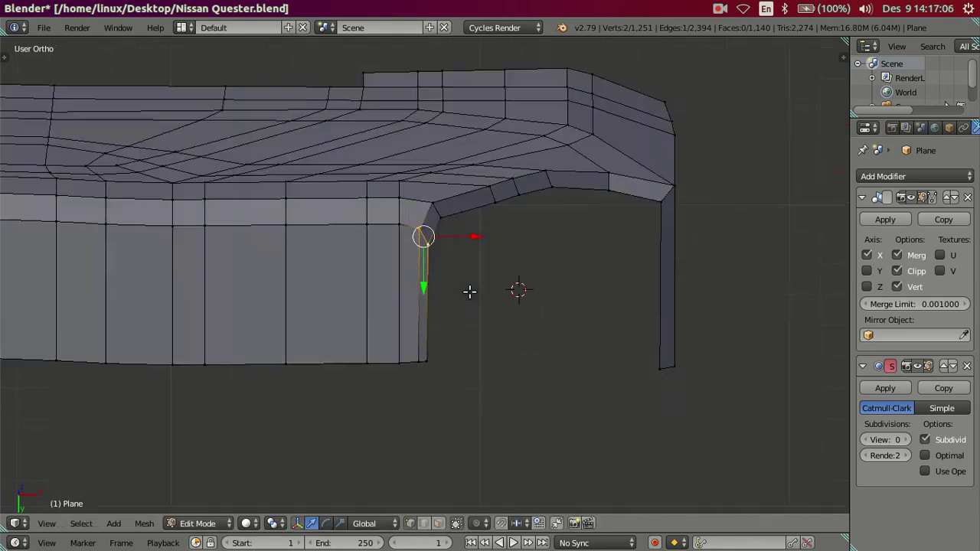
# - Slide the bottom corner vertex and an upper arch-edge vertex along X to the arch outline
pyautogui.press('a')
pyautogui.rightClick(417, 349)
pyautogui.press('g')
pyautogui.press('x')
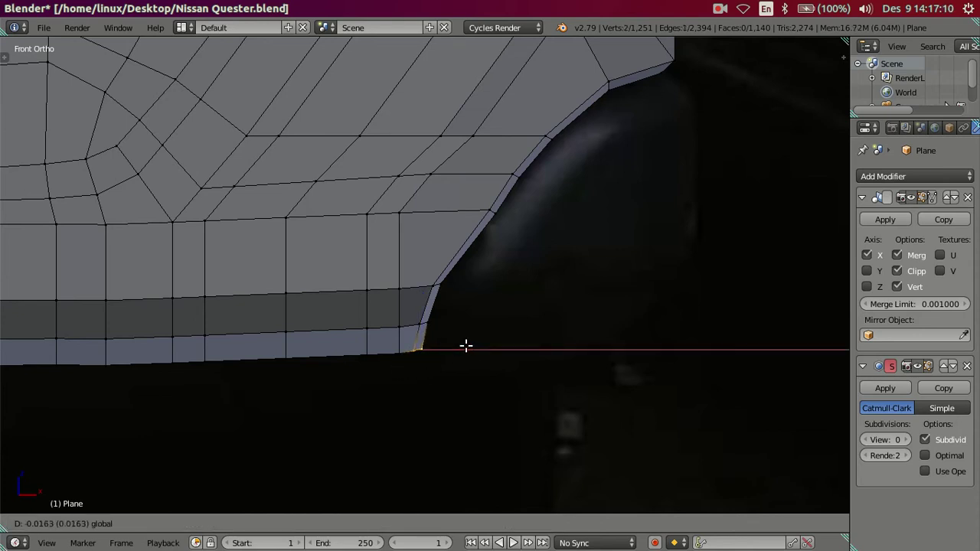
pyautogui.click(466, 346)
pyautogui.rightClick(490, 212)
pyautogui.press('g')
pyautogui.press('x')
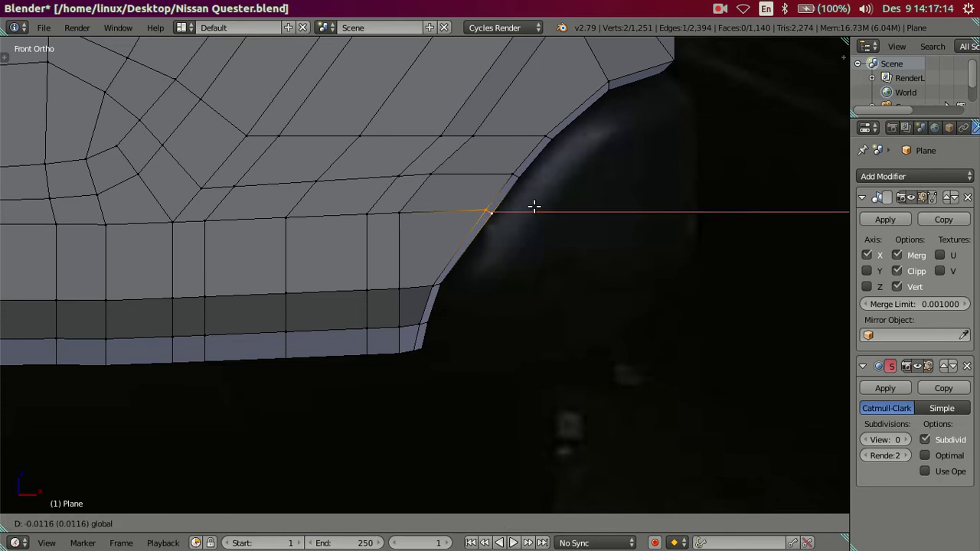
pyautogui.click(535, 206)
# - Shift the lower arch-edge vertex pair along X
pyautogui.rightClick(437, 284)
pyautogui.keyDown('shift'); pyautogui.rightClick(444, 285); pyautogui.keyUp('shift')
pyautogui.press('g')
pyautogui.press('x')
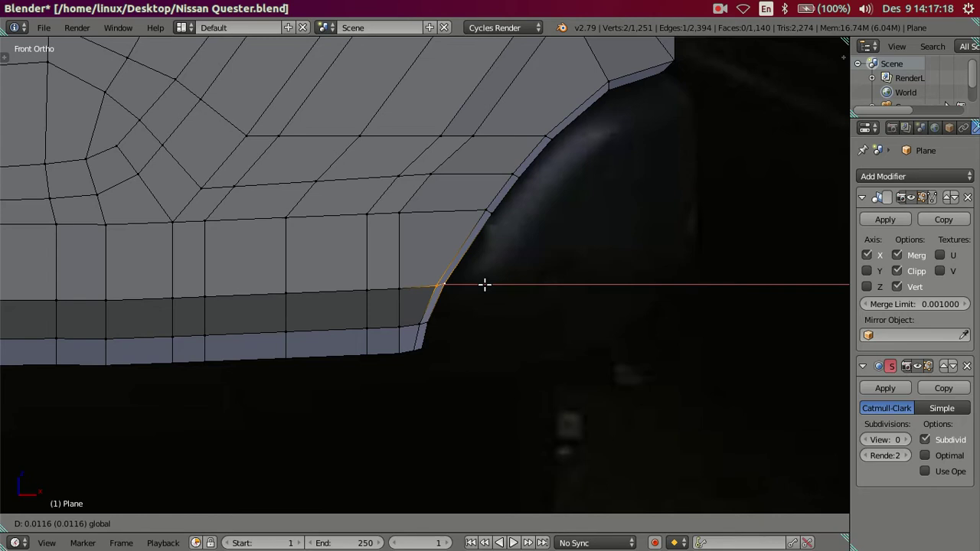
pyautogui.click(484, 285)
# - Leave Edit Mode and orbit in close to inspect the wheel-arch corner
pyautogui.scroll(-2, 512, 228)
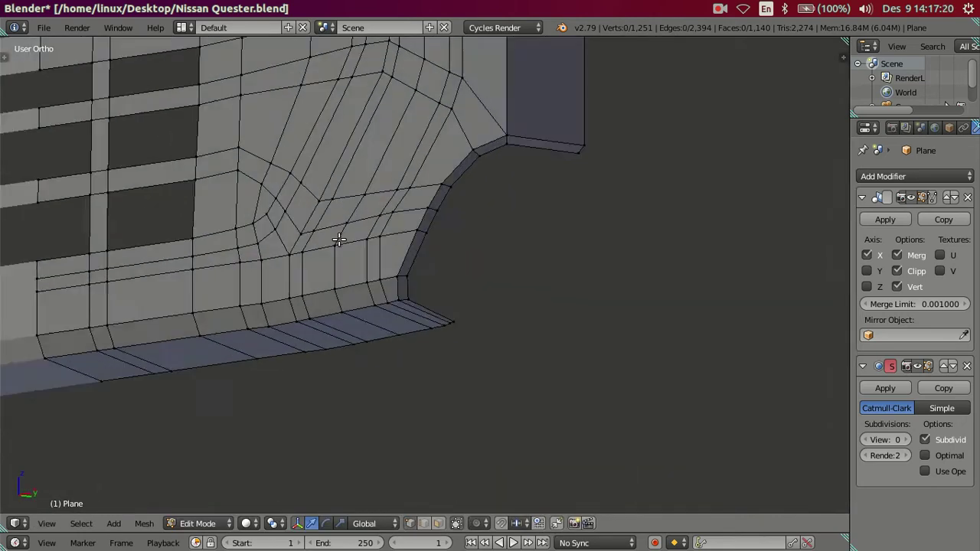
pyautogui.moveTo(449, 261); pyautogui.dragTo(298, 247, button='middle')
pyautogui.press('Tab')
pyautogui.moveTo(397, 233)
pyautogui.mouseDown(button='middle')
pyautogui.moveTo(550, 248)
pyautogui.moveTo(474, 199)
pyautogui.moveTo(466, 176)
pyautogui.mouseUp(button='middle')
pyautogui.scroll(2, 409, 248)
pyautogui.scroll(1, 441, 228)
pyautogui.moveTo(441, 229)
pyautogui.mouseDown(button='middle')
pyautogui.moveTo(460, 204)
pyautogui.moveTo(489, 192)
pyautogui.mouseUp(button='middle')
pyautogui.scroll(2, 468, 280)
# - Scale the bottom corner edges along X to tighten their spacing
pyautogui.press('Tab')
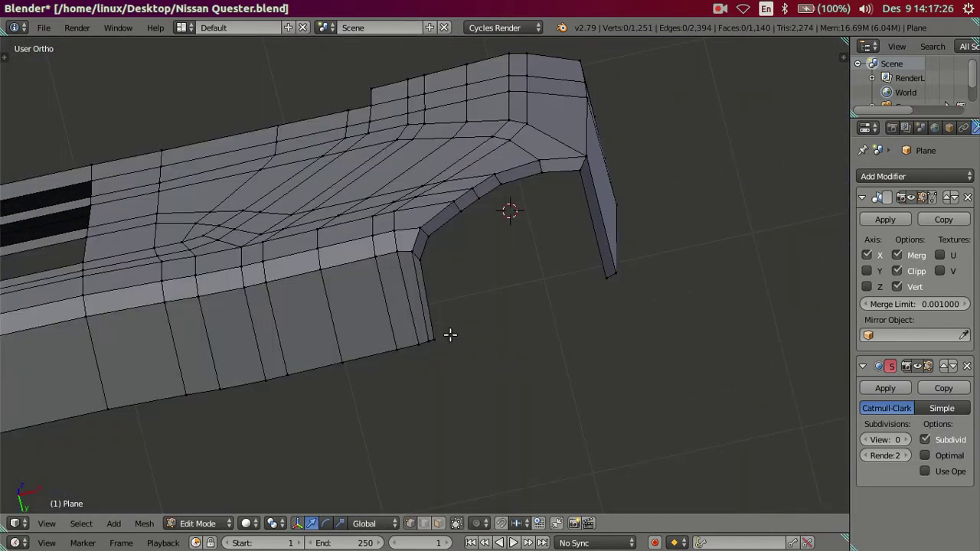
pyautogui.scroll(3, 434, 365)
pyautogui.rightClick(414, 398)
pyautogui.keyDown('alt'); pyautogui.rightClick(432, 389); pyautogui.keyUp('alt')
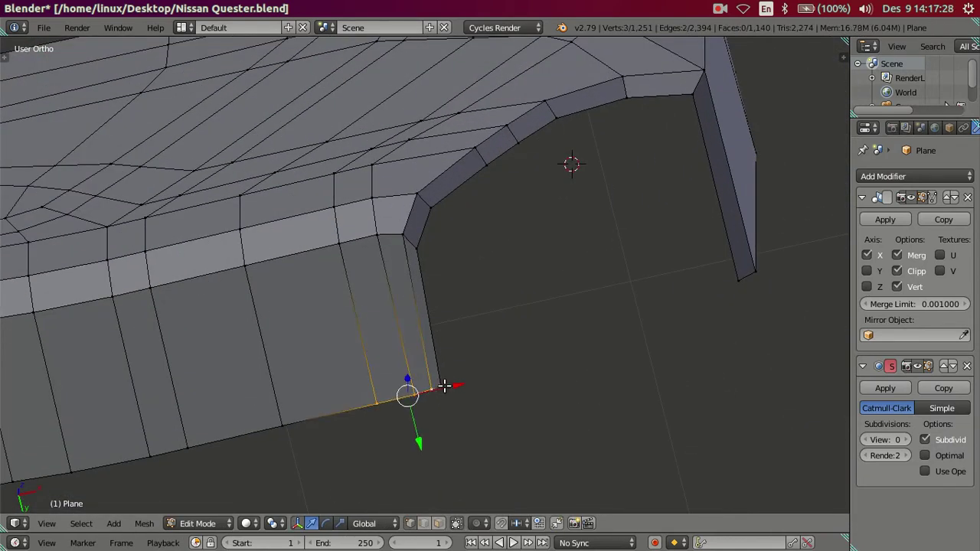
pyautogui.press('s')
pyautogui.press('x')
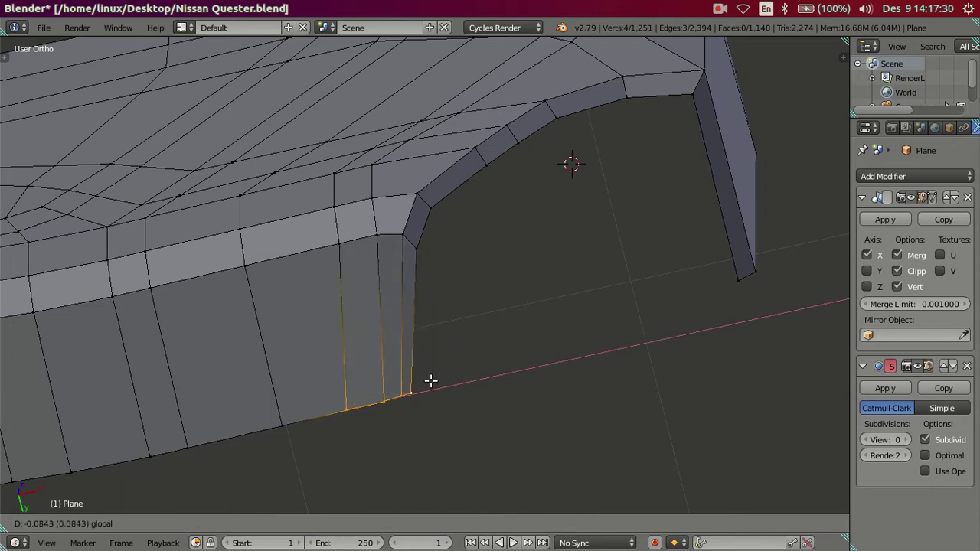
pyautogui.click(429, 380)
pyautogui.press('a')
# - Extrude the bumper's bottom edge loop slightly outward
pyautogui.moveTo(338, 196)
pyautogui.mouseDown(button='middle')
pyautogui.moveTo(372, 255)
pyautogui.moveTo(472, 279)
pyautogui.moveTo(514, 351)
pyautogui.moveTo(570, 334)
pyautogui.moveTo(535, 320)
pyautogui.moveTo(567, 395)
pyautogui.moveTo(481, 267)
pyautogui.moveTo(465, 261)
pyautogui.moveTo(580, 324)
pyautogui.moveTo(553, 314)
pyautogui.moveTo(550, 246)
pyautogui.mouseUp(button='middle')
pyautogui.press('Tab')
pyautogui.scroll(-3, 465, 261)
pyautogui.press('Tab')
pyautogui.keyDown('alt'); pyautogui.rightClick(483, 242); pyautogui.keyUp('alt')
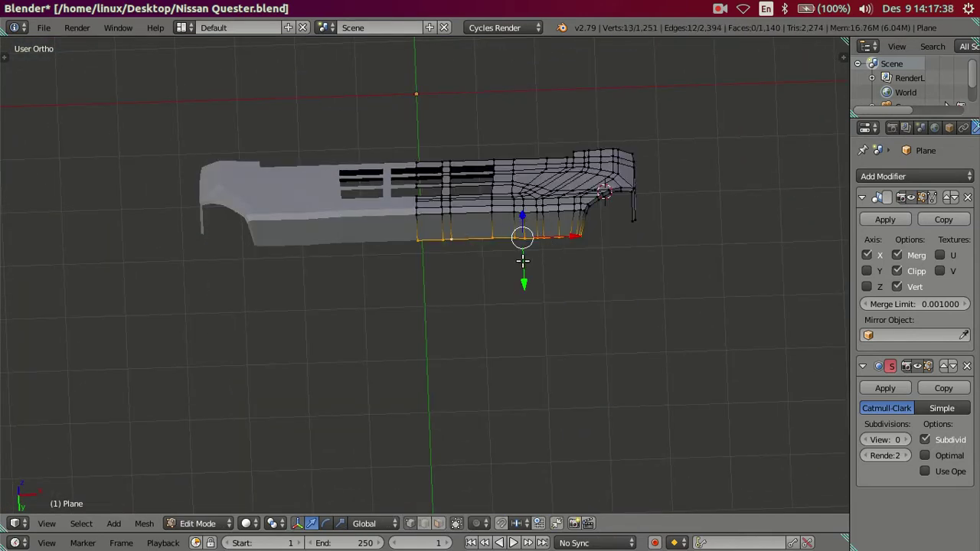
pyautogui.press('e')
pyautogui.click(525, 287)
pyautogui.press('Tab')
# - Nudge the selected bottom edge loop into place and return to Object Mode
pyautogui.moveTo(525, 286)
pyautogui.mouseDown(button='middle')
pyautogui.moveTo(447, 246)
pyautogui.moveTo(479, 286)
pyautogui.moveTo(511, 305)
pyautogui.moveTo(471, 281)
pyautogui.moveTo(417, 333)
pyautogui.mouseUp(button='middle')
pyautogui.press('Tab')
pyautogui.scroll(-3, 471, 281)
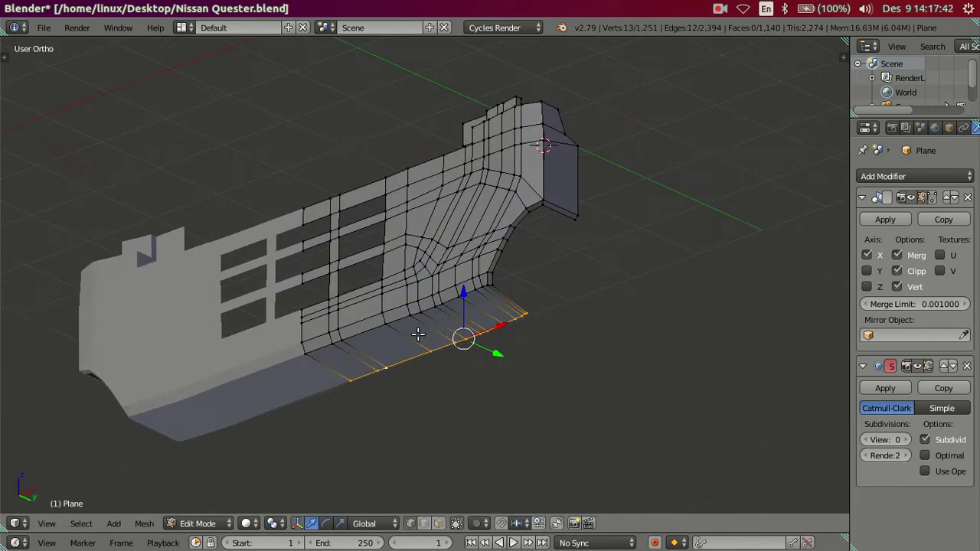
pyautogui.scroll(3, 418, 334)
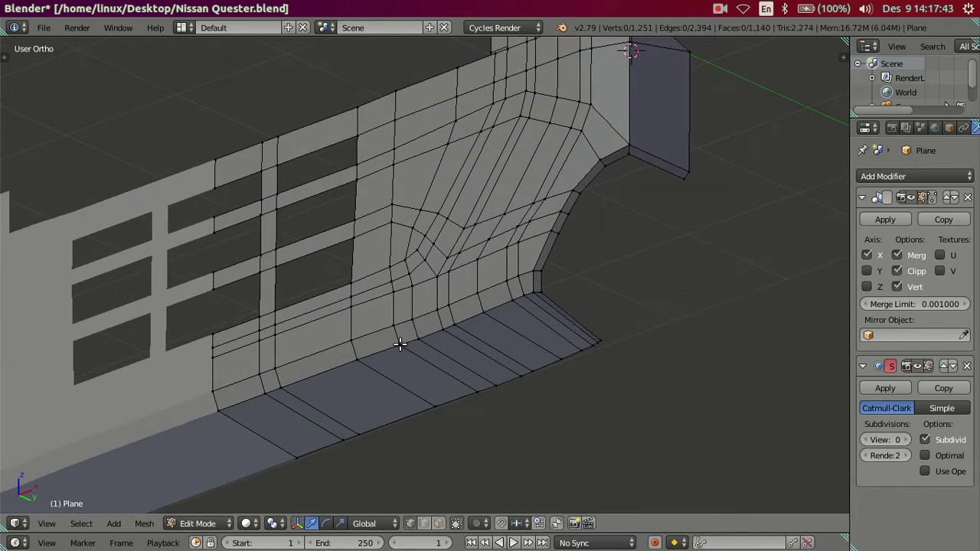
pyautogui.press('g')
pyautogui.click(455, 359)
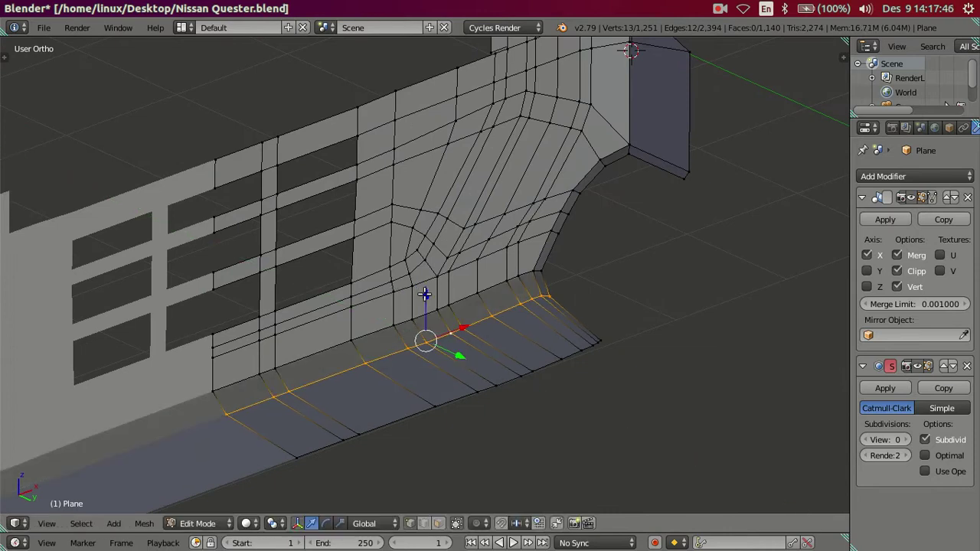
pyautogui.press('g')
pyautogui.press('Escape')
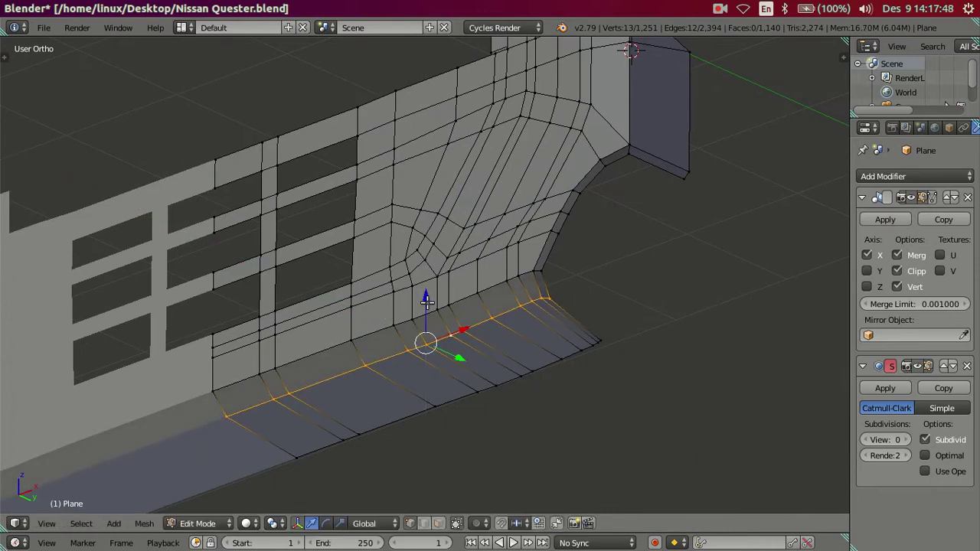
pyautogui.press('Tab')
# - Orbit around the cab, preview it at subdivision level 1, then reset viewport subdivision to 0
pyautogui.moveTo(323, 364)
pyautogui.mouseDown(button='middle')
pyautogui.moveTo(535, 381)
pyautogui.moveTo(619, 367)
pyautogui.mouseUp(button='middle')
pyautogui.scroll(-2, 619, 367)
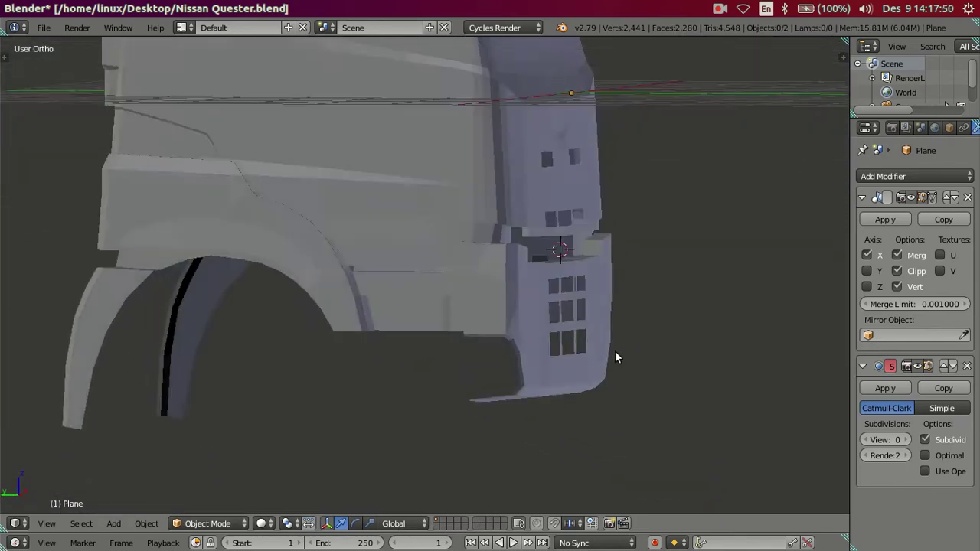
pyautogui.scroll(-2, 582, 345)
pyautogui.moveTo(545, 344)
pyautogui.mouseDown(button='middle')
pyautogui.moveTo(467, 356)
pyautogui.moveTo(313, 342)
pyautogui.moveTo(341, 362)
pyautogui.mouseUp(button='middle')
pyautogui.scroll(3, 357, 357)
pyautogui.scroll(2, 415, 384)
pyautogui.keyDown('shift'); pyautogui.moveTo(415, 383); pyautogui.dragTo(415, 281, button='middle'); pyautogui.keyUp('shift')
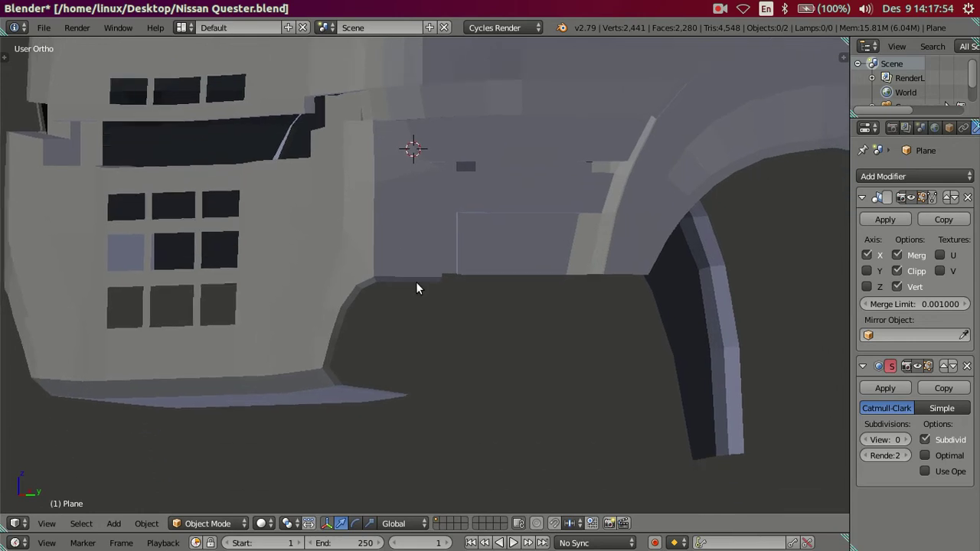
pyautogui.click(905, 439)
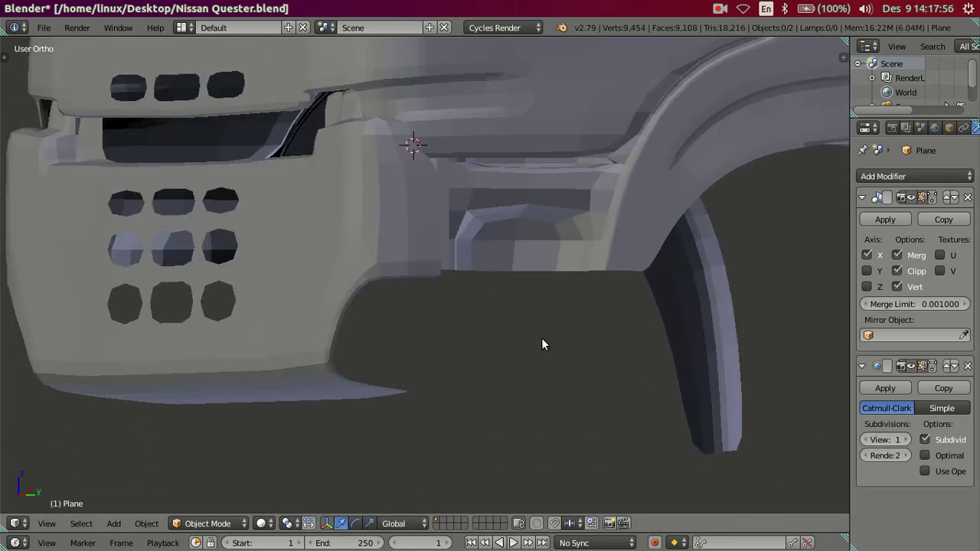
pyautogui.scroll(3, 542, 337)
pyautogui.moveTo(631, 353); pyautogui.dragTo(713, 372, button='middle')
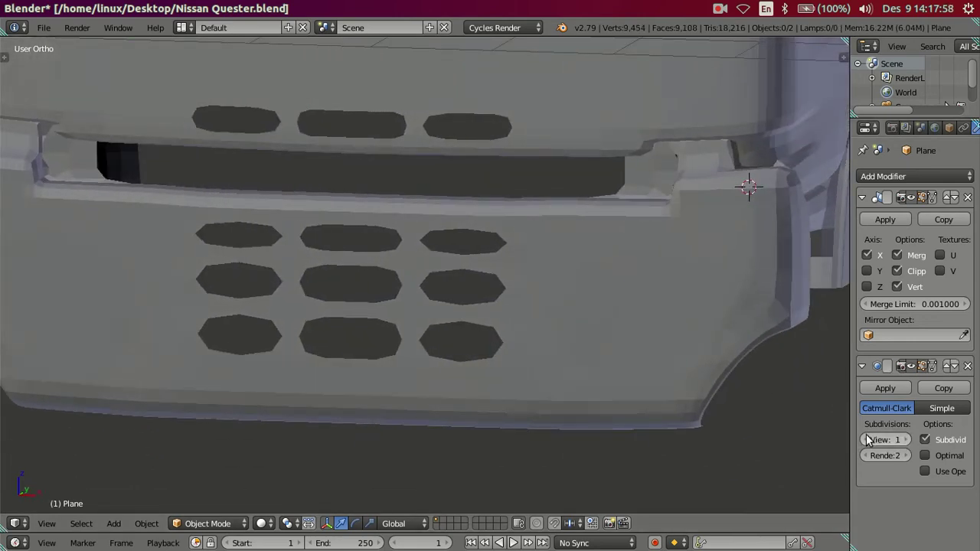
pyautogui.click(865, 440)
# - Compare against the truck reference photo, then switch to Front Ortho view
pyautogui.click(11, 292)
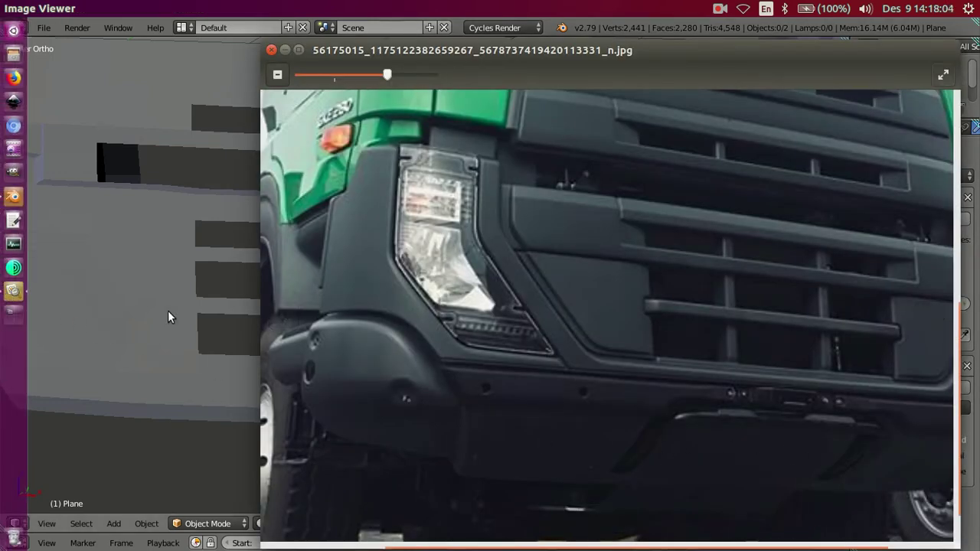
pyautogui.scroll(-5, 472, 251)
pyautogui.hotkey('ctrl', 'w')
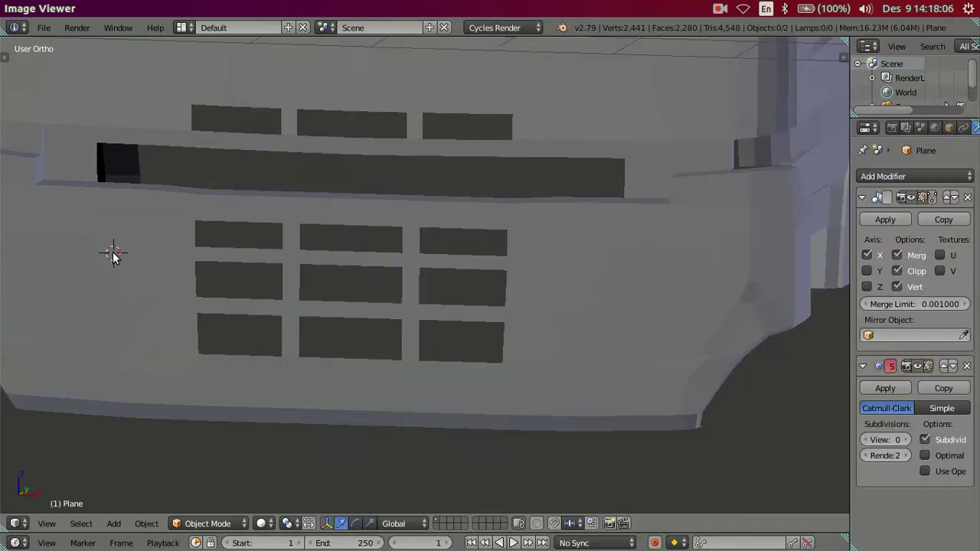
pyautogui.press('KP_1')
# - In Edit Mode, find and select the bumper's bottom edge loops, checking them in wireframe and right side view
pyautogui.scroll(3, 357, 301)
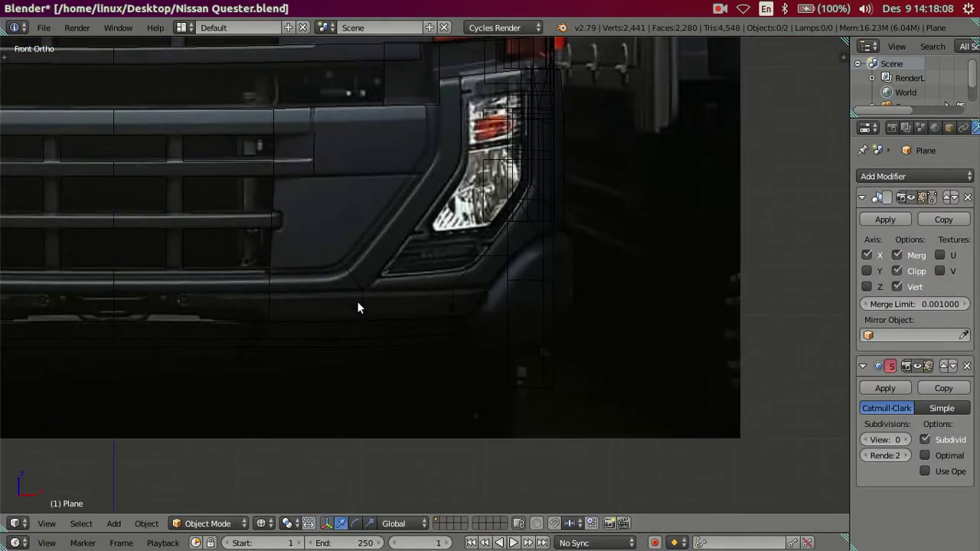
pyautogui.scroll(2, 442, 321)
pyautogui.scroll(3, 460, 320)
pyautogui.press('Tab')
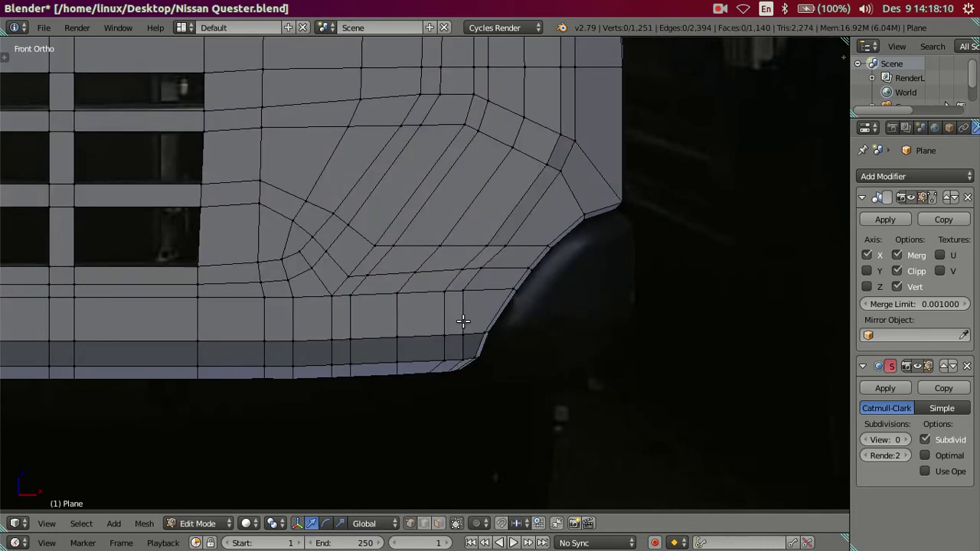
pyautogui.press('z')
pyautogui.keyDown('alt'); pyautogui.rightClick(512, 323); pyautogui.keyUp('alt')
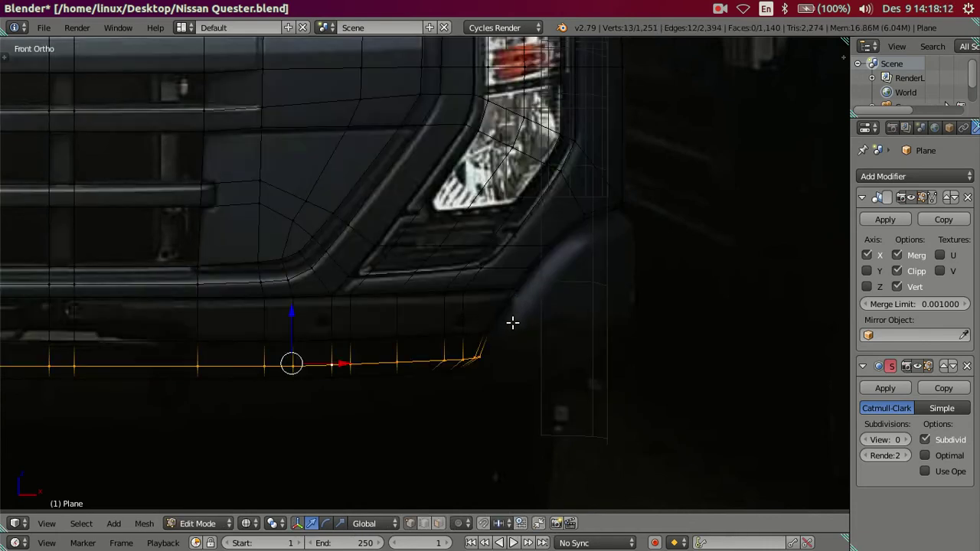
pyautogui.press('a')
pyautogui.press('z')
pyautogui.moveTo(501, 344)
pyautogui.mouseDown(button='middle')
pyautogui.moveTo(426, 328)
pyautogui.moveTo(344, 291)
pyautogui.moveTo(518, 296)
pyautogui.mouseUp(button='middle')
pyautogui.keyDown('alt'); pyautogui.rightClick(494, 289); pyautogui.keyUp('alt')
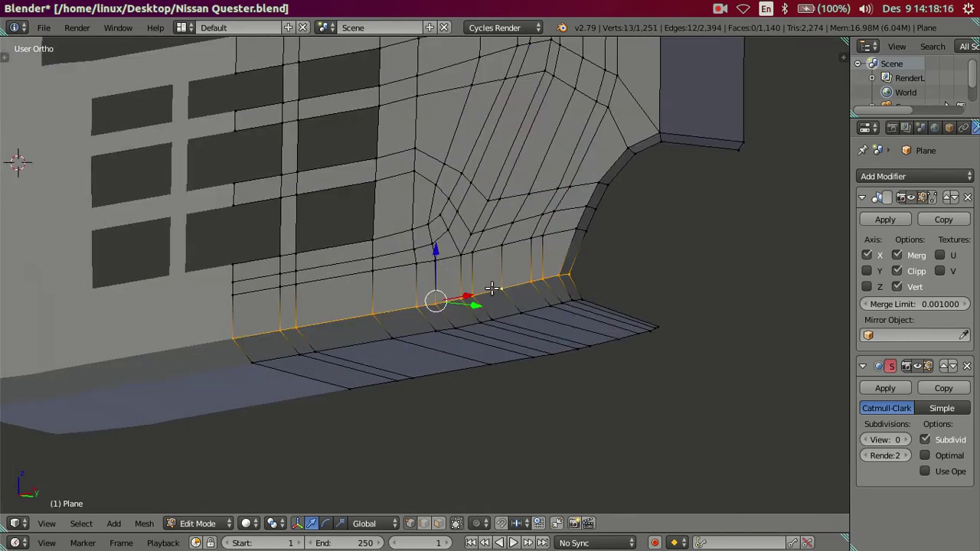
pyautogui.keyDown('alt'); pyautogui.keyDown('shift'); pyautogui.rightClick(514, 323); pyautogui.keyUp('shift'); pyautogui.keyUp('alt')
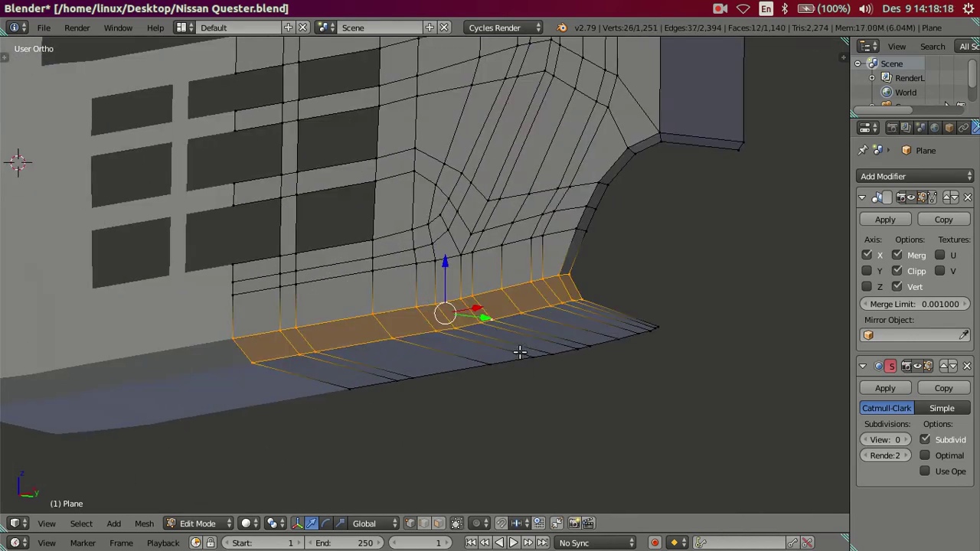
pyautogui.press('KP_3')
pyautogui.scroll(3, 393, 413)
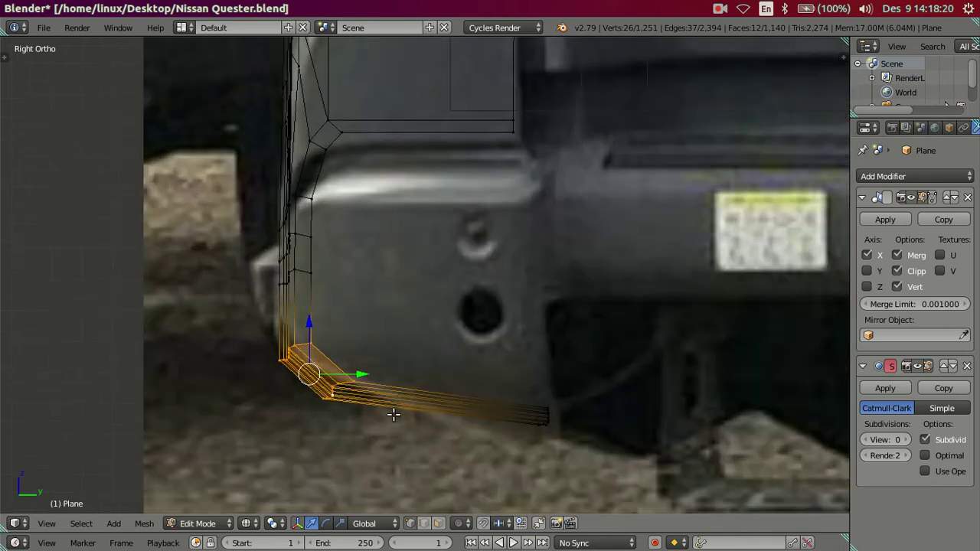
pyautogui.press('a')
pyautogui.scroll(-2, 393, 413)
pyautogui.scroll(1, 400, 408)
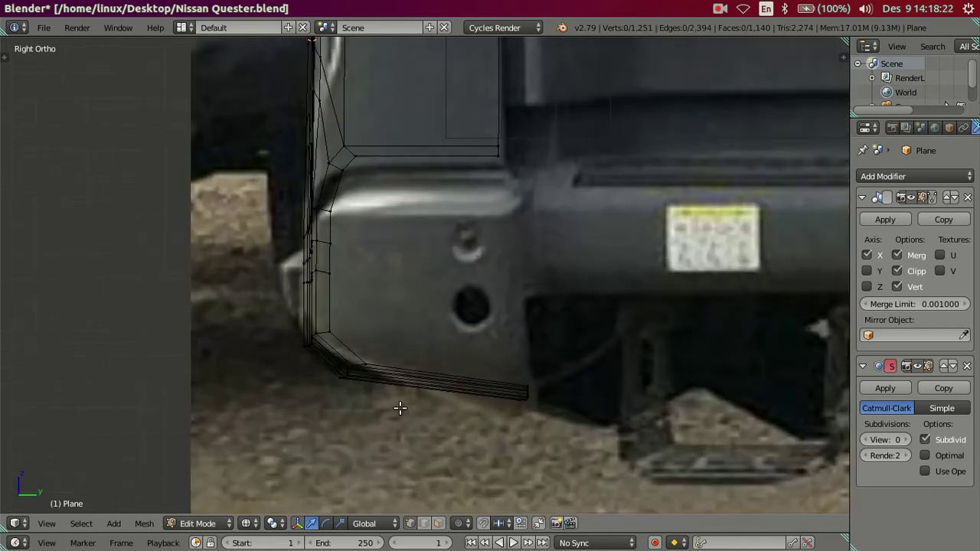
# - Lower the underside lip's outer edge loop about 0.11 along Z to match the side photo
pyautogui.moveTo(545, 387); pyautogui.dragTo(551, 345, button='middle')
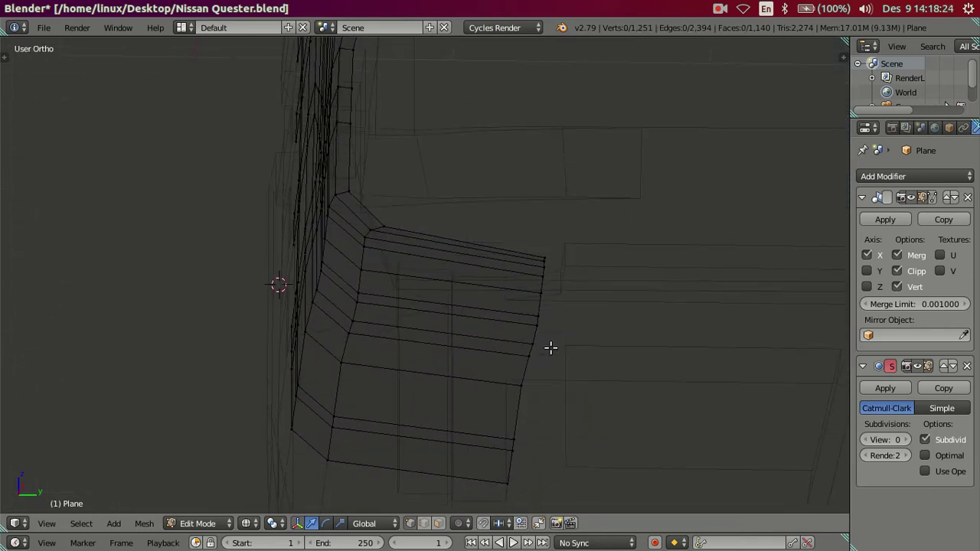
pyautogui.keyDown('alt'); pyautogui.rightClick(526, 406); pyautogui.keyUp('alt')
pyautogui.press('KP_3')
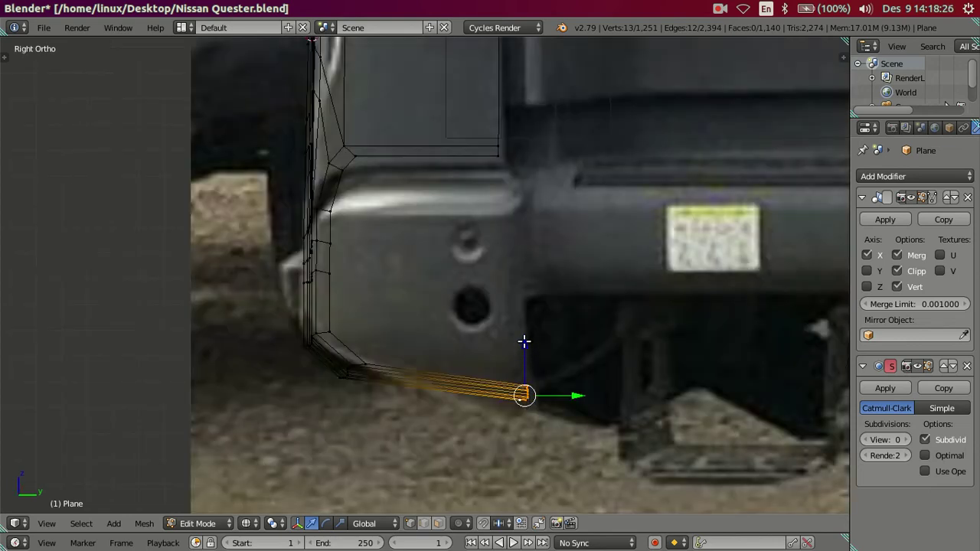
pyautogui.press('g')
pyautogui.press('z')
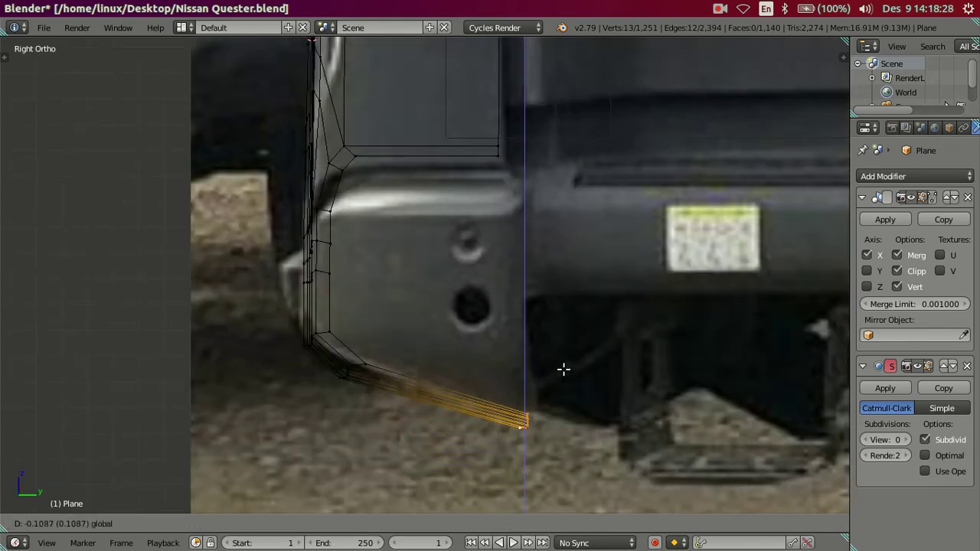
pyautogui.click(563, 364)
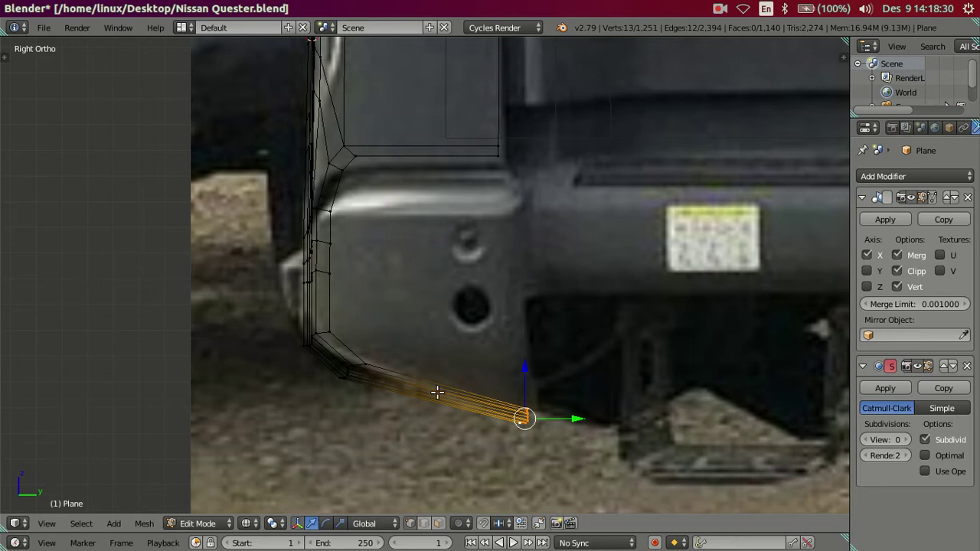
pyautogui.press('a')
pyautogui.scroll(1, 414, 393)
pyautogui.scroll(1, 374, 409)
pyautogui.press('z')
pyautogui.moveTo(374, 410)
pyautogui.mouseDown(button='middle')
pyautogui.moveTo(444, 337)
pyautogui.moveTo(435, 354)
pyautogui.mouseUp(button='middle')
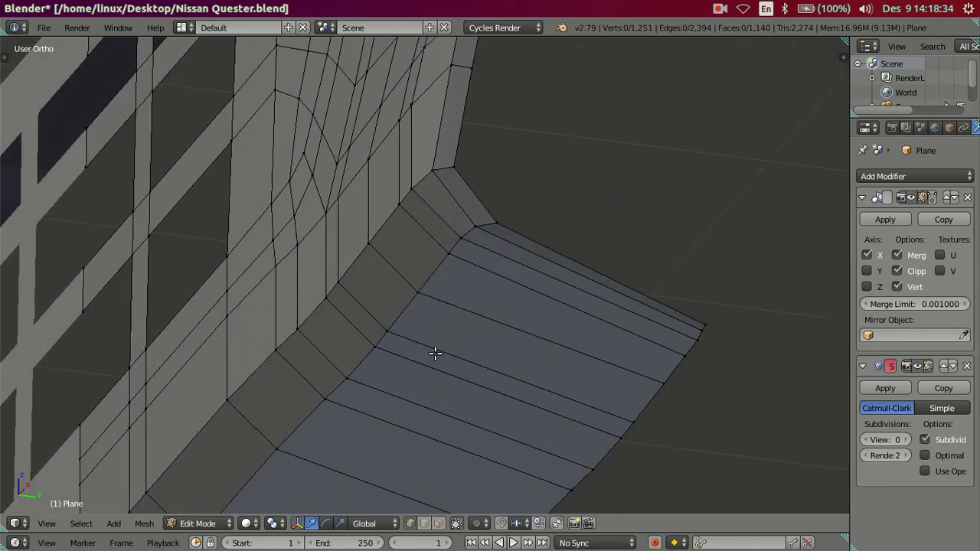
# - From Bottom Ortho view, reposition the vertex at the fender corner seam
pyautogui.moveTo(477, 314); pyautogui.dragTo(523, 284, button='middle')
pyautogui.press('ctrl+KP_7')
pyautogui.keyDown('shift'); pyautogui.moveTo(595, 269); pyautogui.dragTo(396, 393, button='middle'); pyautogui.keyUp('shift')
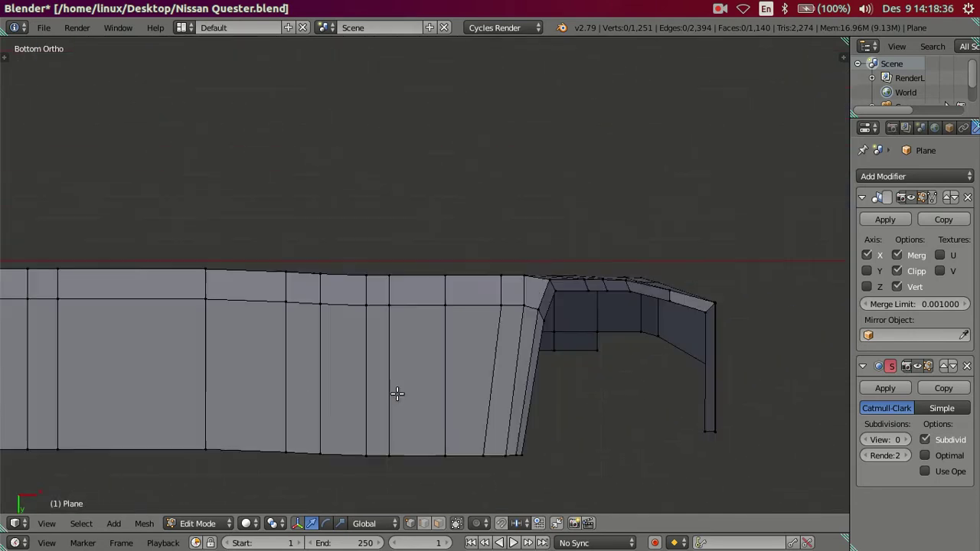
pyautogui.scroll(2, 712, 375)
pyautogui.scroll(1, 641, 377)
pyautogui.scroll(1, 624, 371)
pyautogui.rightClick(624, 346)
pyautogui.rightClick(643, 375)
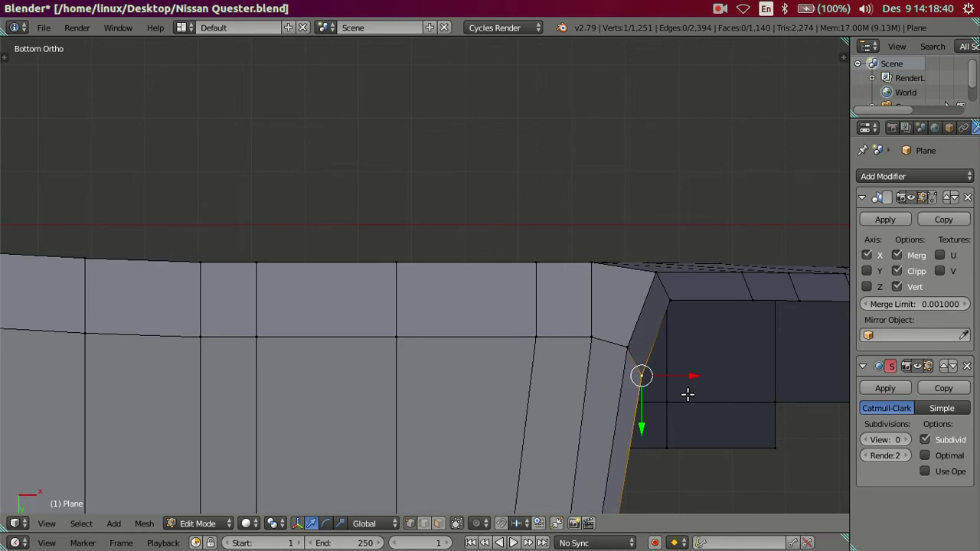
pyautogui.press('g')
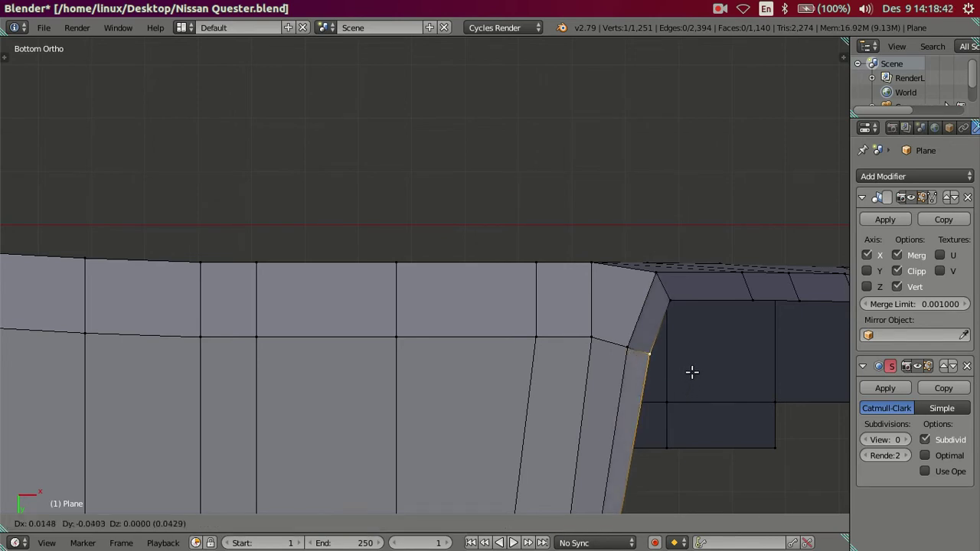
pyautogui.click(689, 372)
# - Slide the neighbouring corner vertices along Y to tighten the strip's bend
pyautogui.keyDown('shift'); pyautogui.rightClick(634, 348); pyautogui.keyUp('shift')
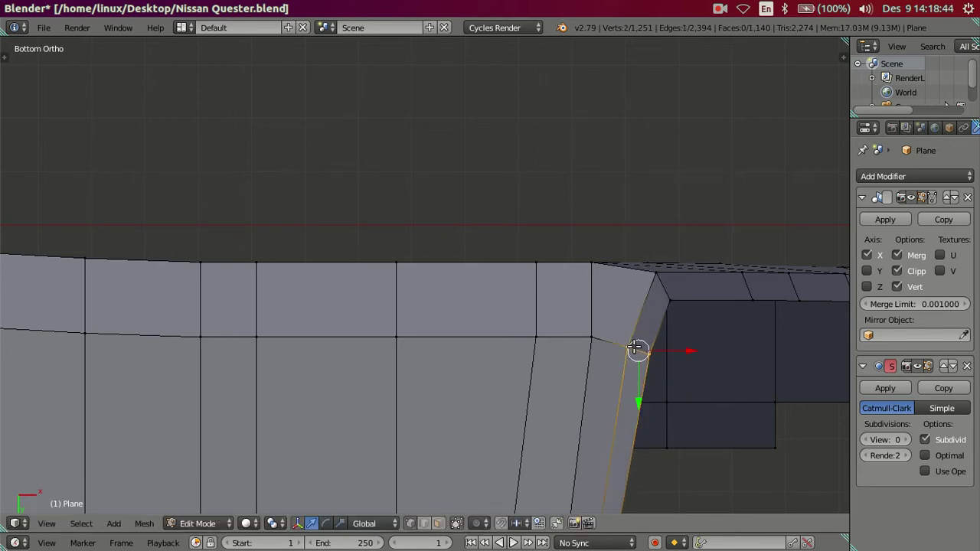
pyautogui.moveTo(645, 398); pyautogui.dragTo(637, 399)
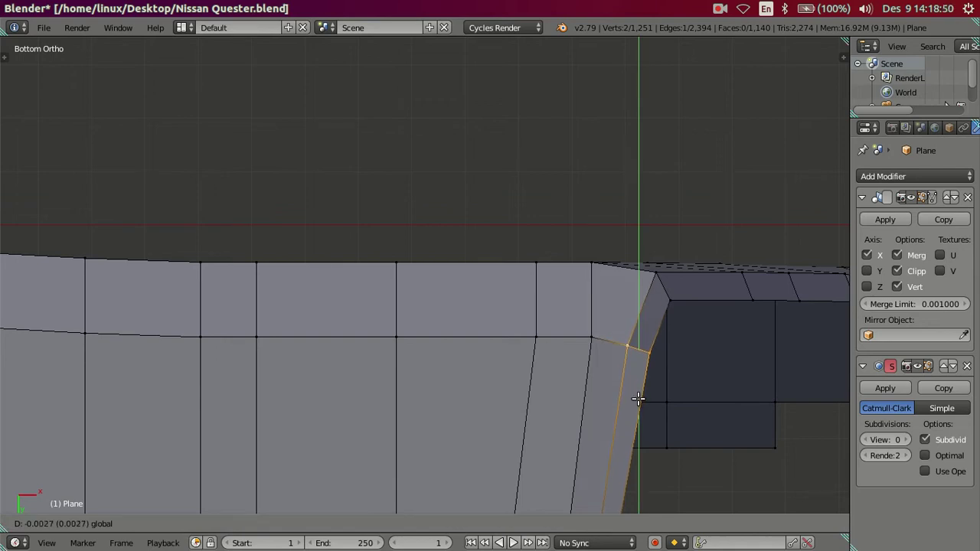
pyautogui.click(637, 398)
pyautogui.keyDown('shift'); pyautogui.rightClick(591, 340); pyautogui.keyUp('shift')
pyautogui.press('g')
pyautogui.press('y')
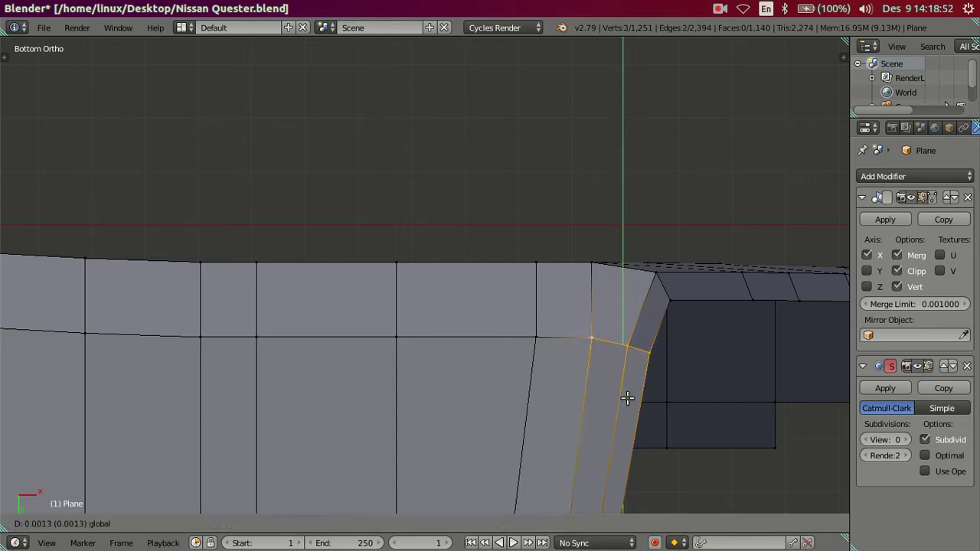
pyautogui.click(621, 394)
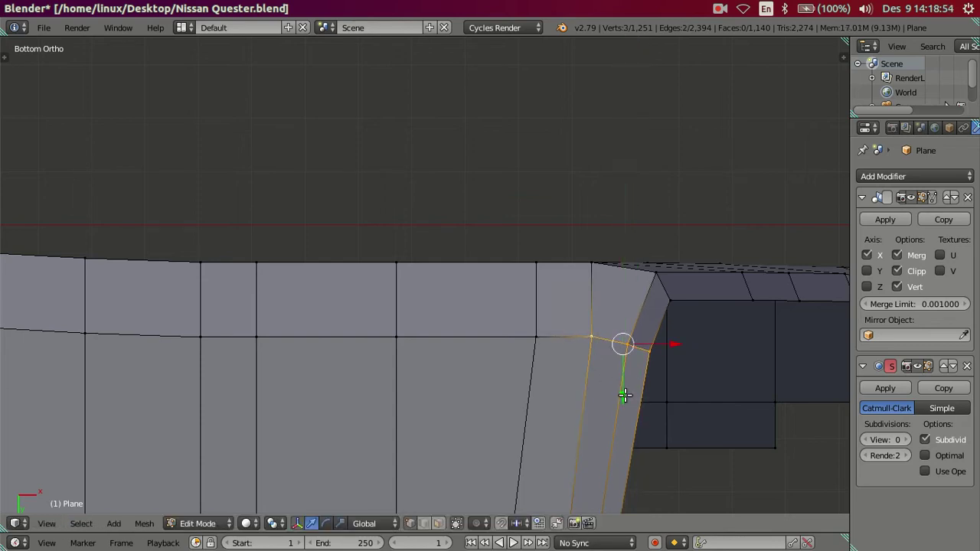
pyautogui.press('a')
# - Straighten the wheel-arch strip's top edge by moving its vertices along X
pyautogui.press('z')
pyautogui.scroll(2, 623, 378)
pyautogui.press('z')
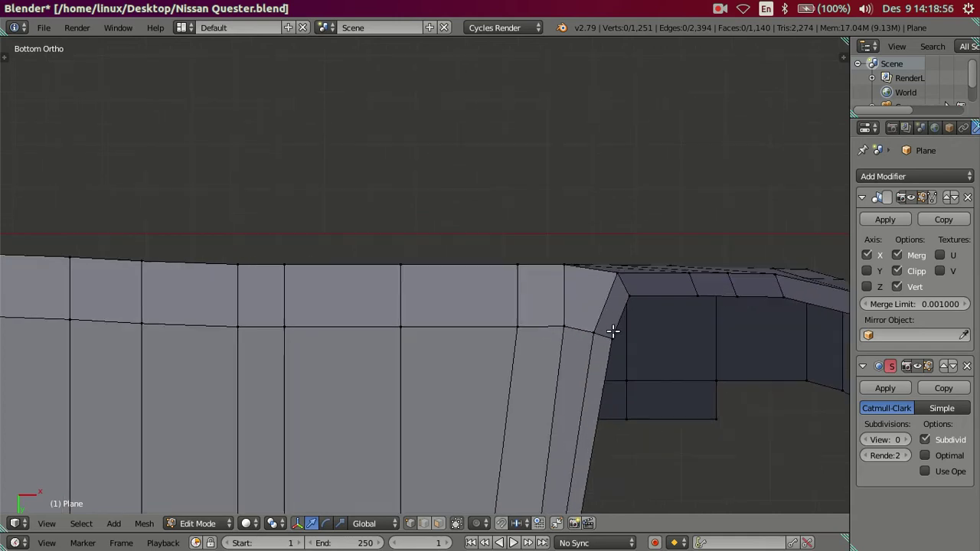
pyautogui.scroll(1, 566, 348)
pyautogui.scroll(1, 498, 343)
pyautogui.rightClick(501, 342)
pyautogui.keyDown('ctrl'); pyautogui.rightClick(574, 343); pyautogui.keyUp('ctrl')
pyautogui.press('g')
pyautogui.press('x')
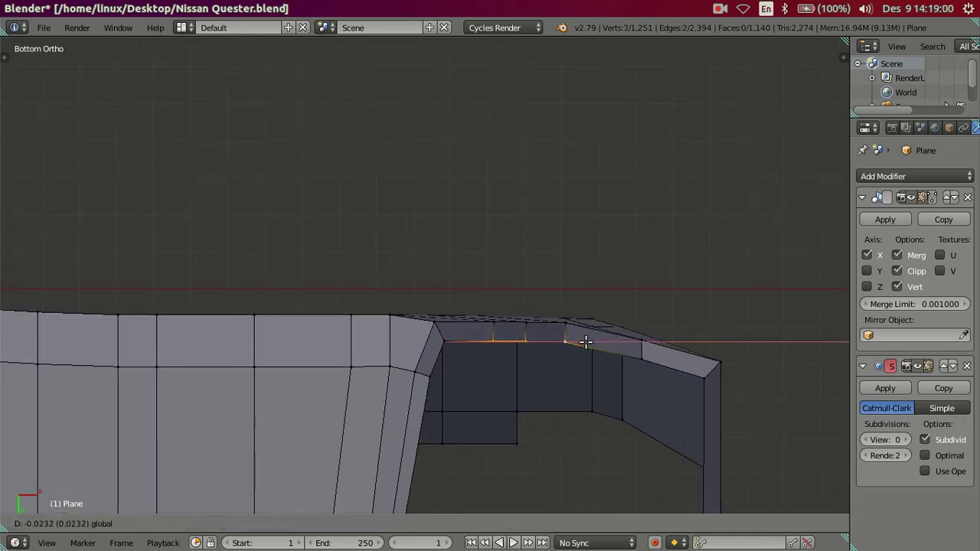
pyautogui.click(579, 344)
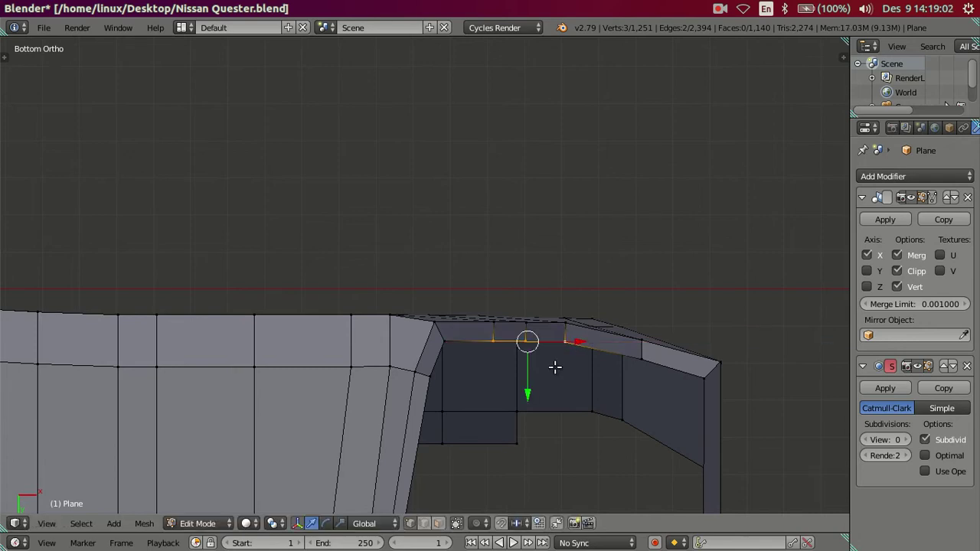
pyautogui.press('KP_1')
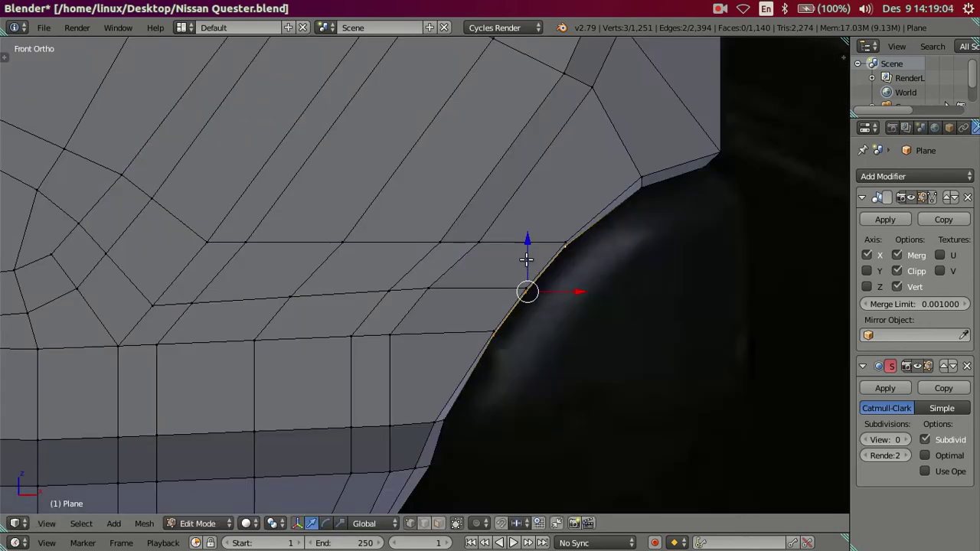
# - Nudge the selected arch vertices along X and Z onto the front reference curve
pyautogui.press('g')
pyautogui.click(536, 257)
pyautogui.press('g')
pyautogui.press('x')
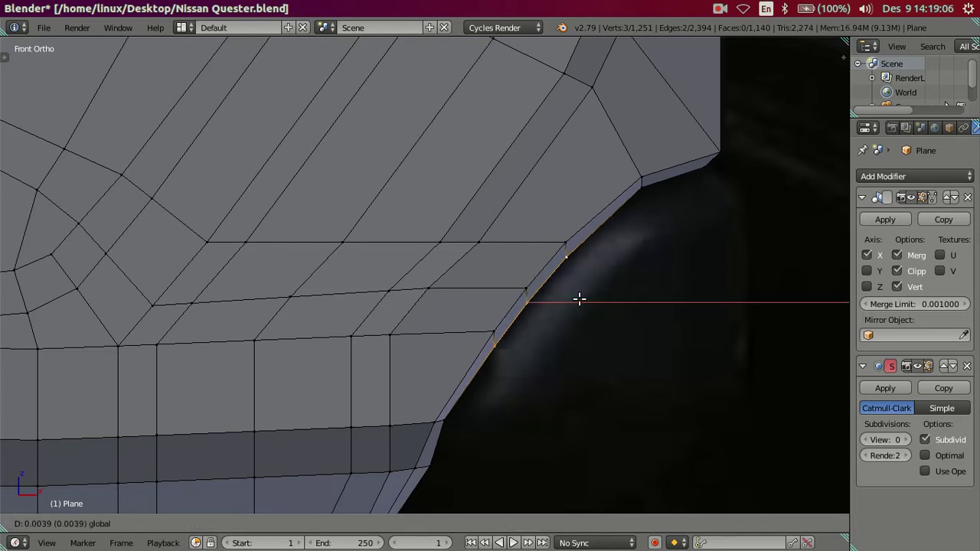
pyautogui.click(580, 299)
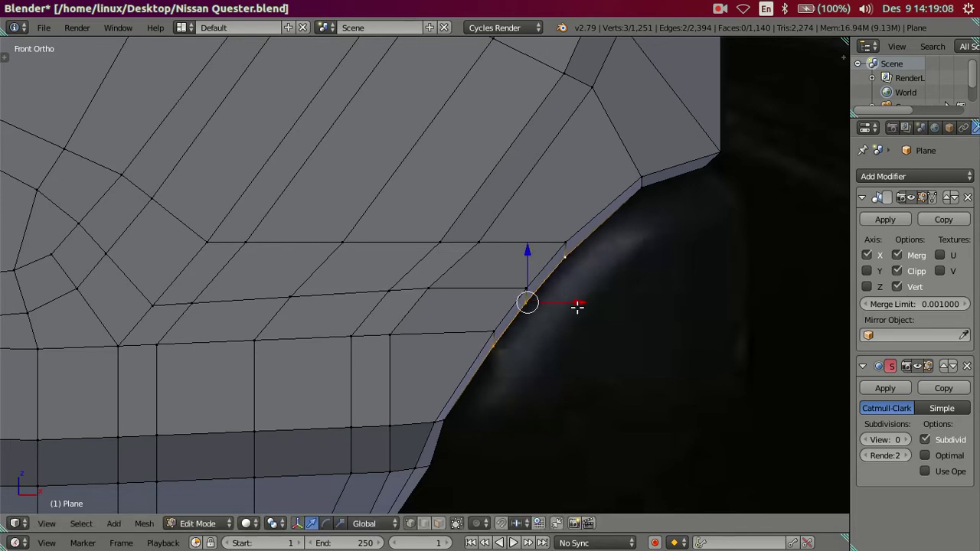
pyautogui.press('g')
pyautogui.press('x')
pyautogui.click(585, 294)
pyautogui.press('g')
pyautogui.click(582, 290)
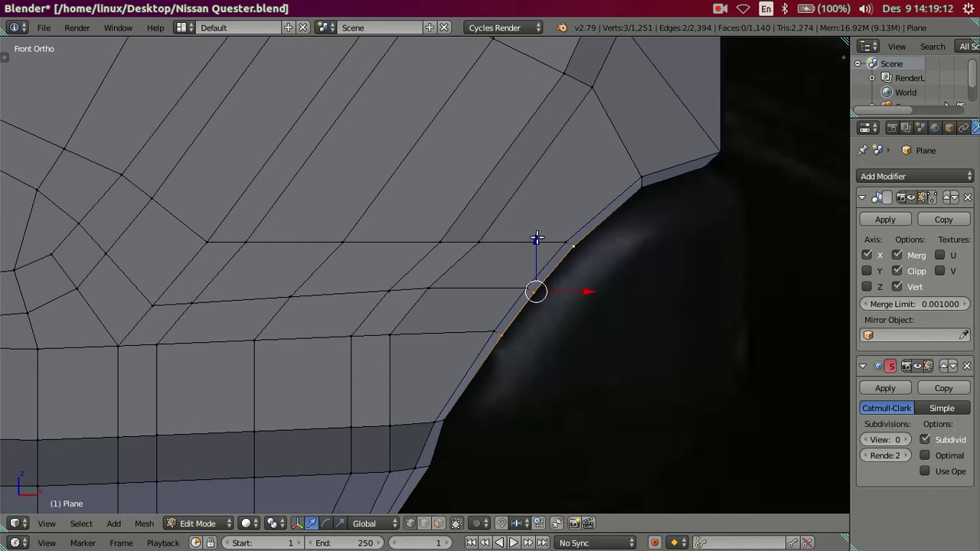
pyautogui.press('g')
pyautogui.press('z')
pyautogui.click(535, 243)
# - Lower the arch's bottom vertex beside the bumper lip to smooth the curve
pyautogui.rightClick(451, 395)
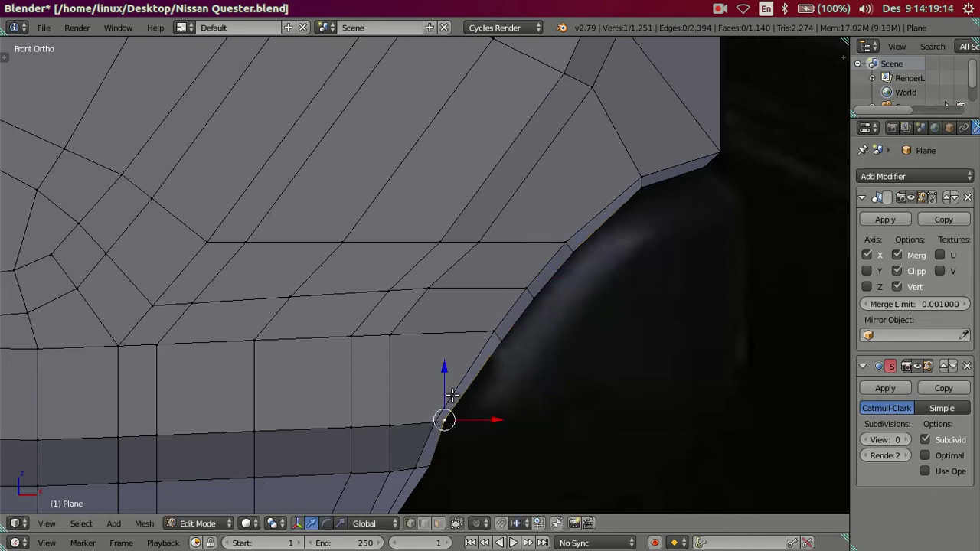
pyautogui.press('g')
pyautogui.press('z')
pyautogui.click(479, 447)
pyautogui.press('g')
pyautogui.click(490, 426)
pyautogui.press('a')
pyautogui.scroll(-3, 489, 421)
pyautogui.moveTo(488, 414)
pyautogui.mouseDown(button='middle')
pyautogui.moveTo(416, 356)
pyautogui.moveTo(426, 407)
pyautogui.moveTo(455, 424)
pyautogui.moveTo(516, 380)
pyautogui.moveTo(509, 330)
pyautogui.moveTo(400, 369)
pyautogui.moveTo(444, 309)
pyautogui.moveTo(479, 389)
pyautogui.moveTo(535, 290)
pyautogui.moveTo(591, 313)
pyautogui.moveTo(486, 311)
pyautogui.mouseUp(button='middle')
# - Compare the side and front views, then add the corner vertex to the arch selection
pyautogui.press('KP_3')
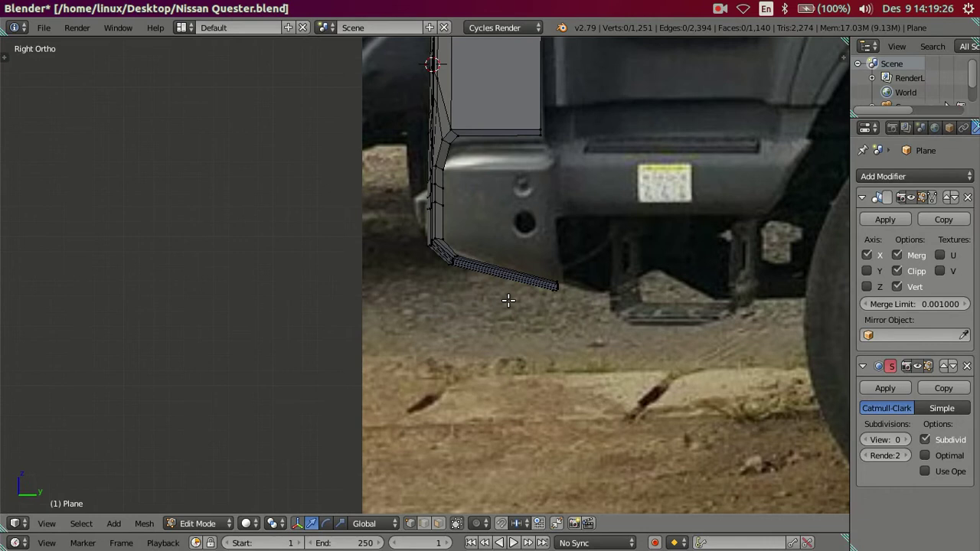
pyautogui.scroll(2, 509, 300)
pyautogui.scroll(1, 533, 111)
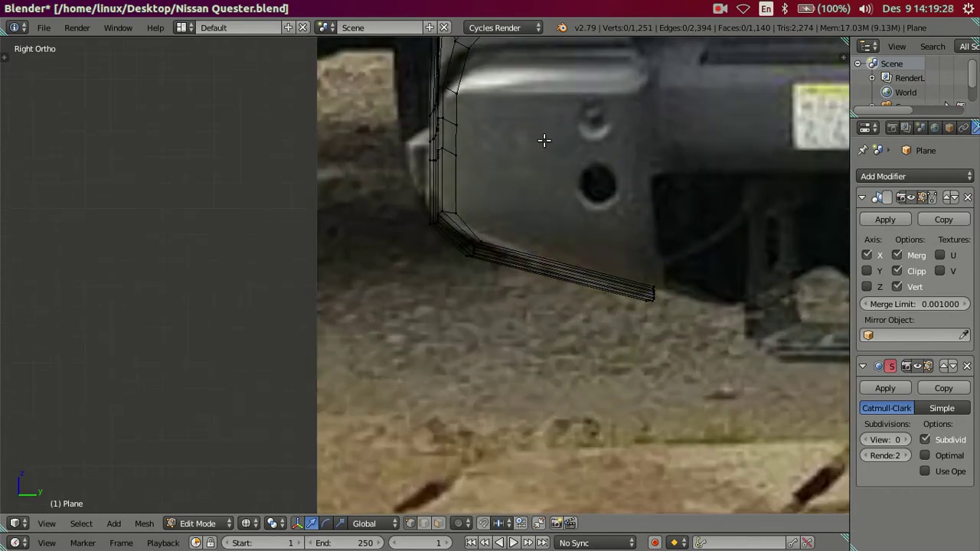
pyautogui.scroll(-3, 545, 140)
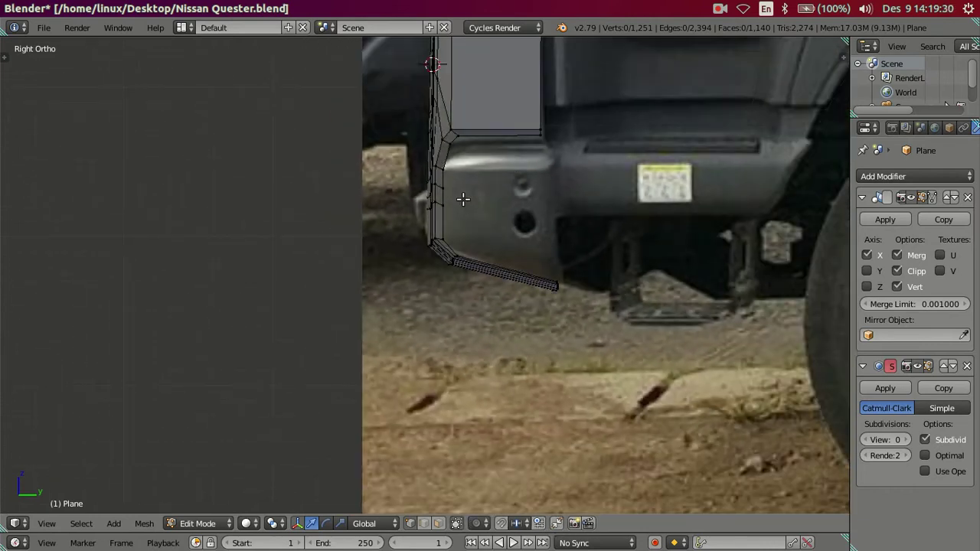
pyautogui.scroll(2, 463, 199)
pyautogui.press('KP_1')
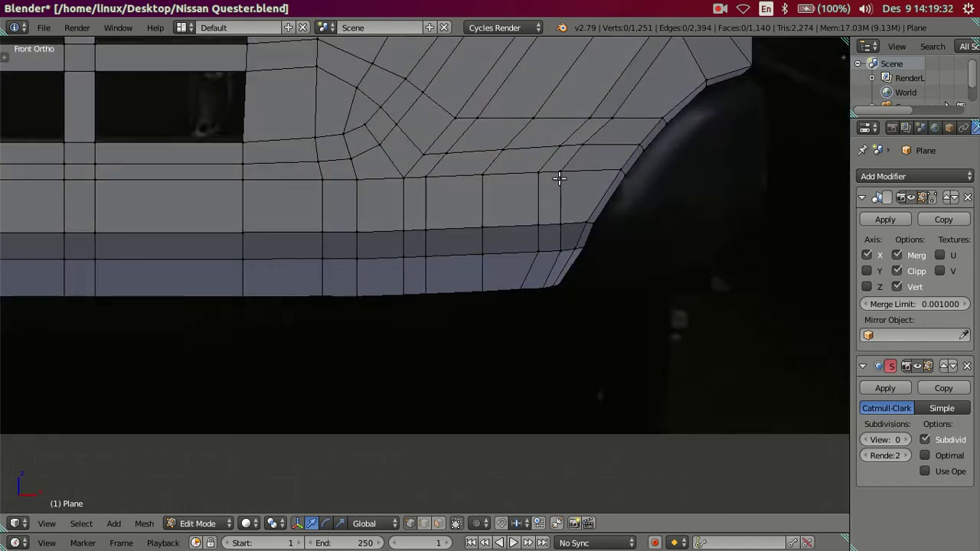
pyautogui.scroll(-2, 575, 212)
pyautogui.scroll(1, 575, 212)
pyautogui.scroll(2, 468, 263)
pyautogui.scroll(1, 481, 253)
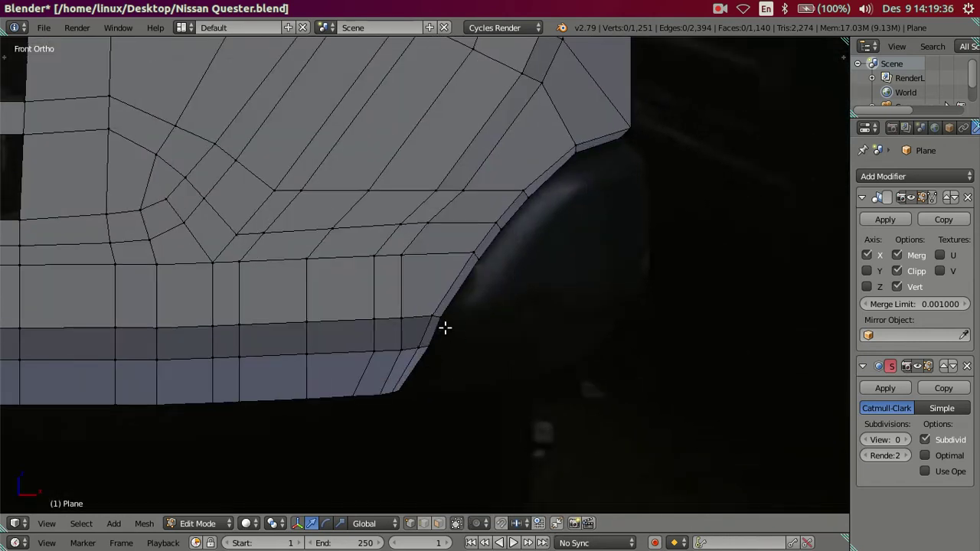
pyautogui.moveTo(542, 296)
pyautogui.mouseDown(button='middle')
pyautogui.moveTo(429, 308)
pyautogui.moveTo(650, 148)
pyautogui.mouseUp(button='middle')
pyautogui.keyDown('shift'); pyautogui.rightClick(664, 158); pyautogui.keyUp('shift')
# - Duplicate the arch edge loop and offset the copy outward along X
pyautogui.hotkey('shift', 'd')
pyautogui.press('Escape')
pyautogui.press('KP_1')
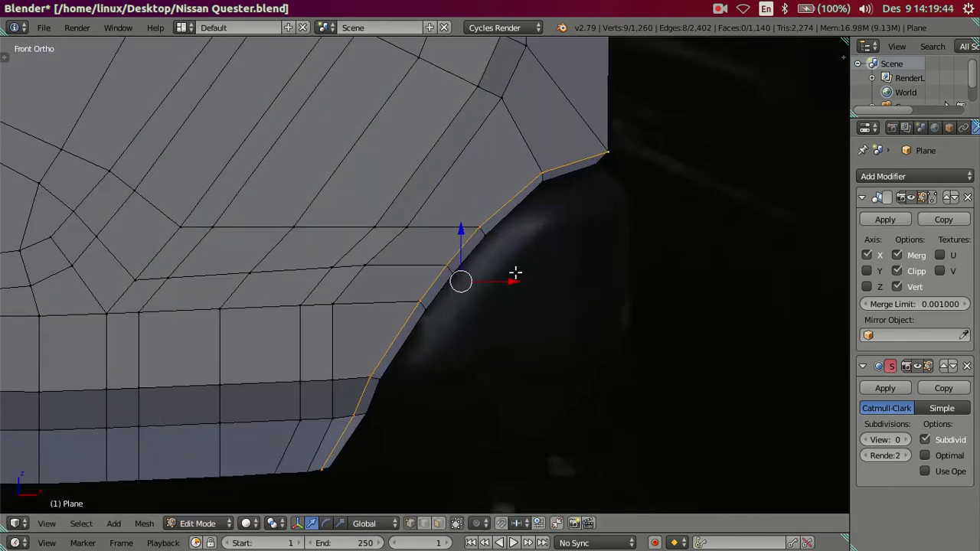
pyautogui.press('g')
pyautogui.press('x')
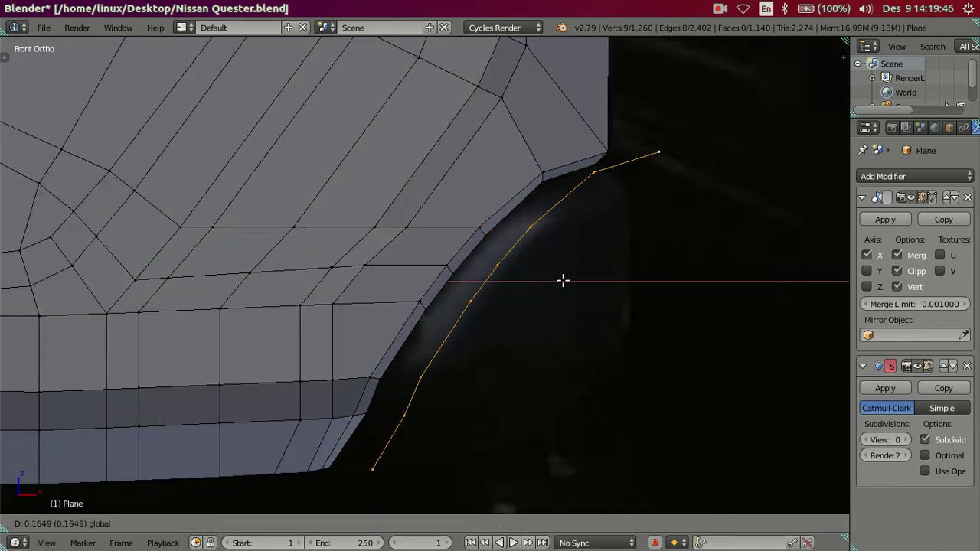
pyautogui.click(563, 281)
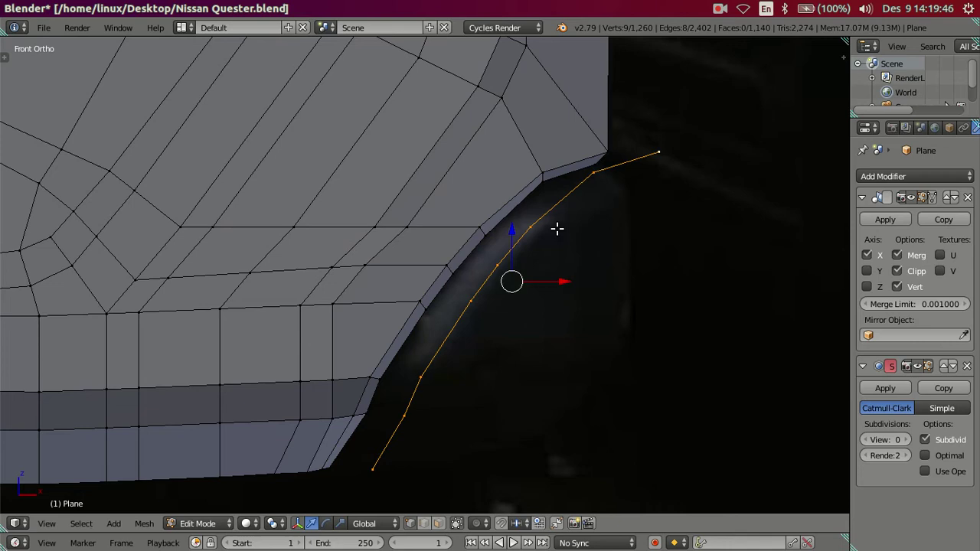
# - Fit the new curve's top edge to the reference with alternating Z and X moves
pyautogui.rightClick(598, 179)
pyautogui.press('KP_4')
pyautogui.keyDown('ctrl'); pyautogui.rightClick(700, 149); pyautogui.keyUp('ctrl')
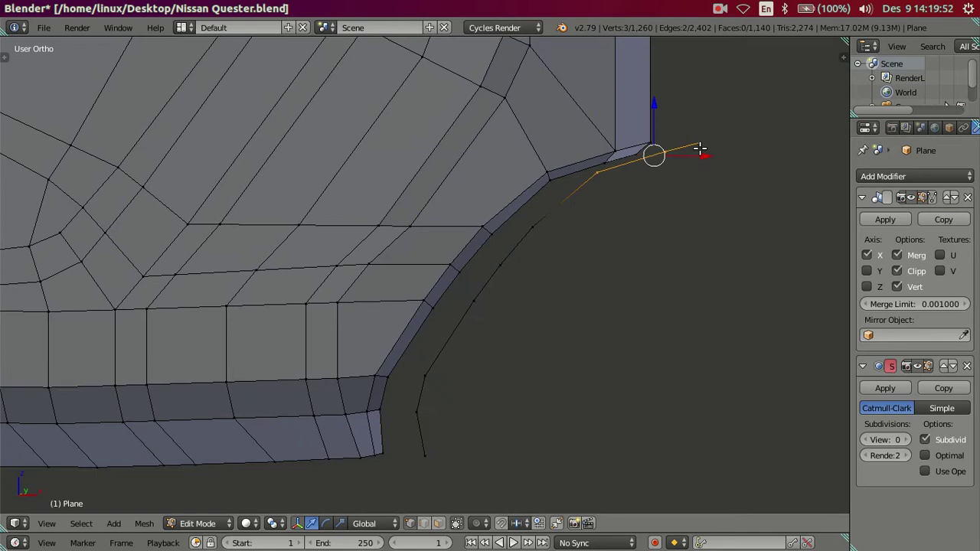
pyautogui.press('KP_1')
pyautogui.press('g')
pyautogui.press('z')
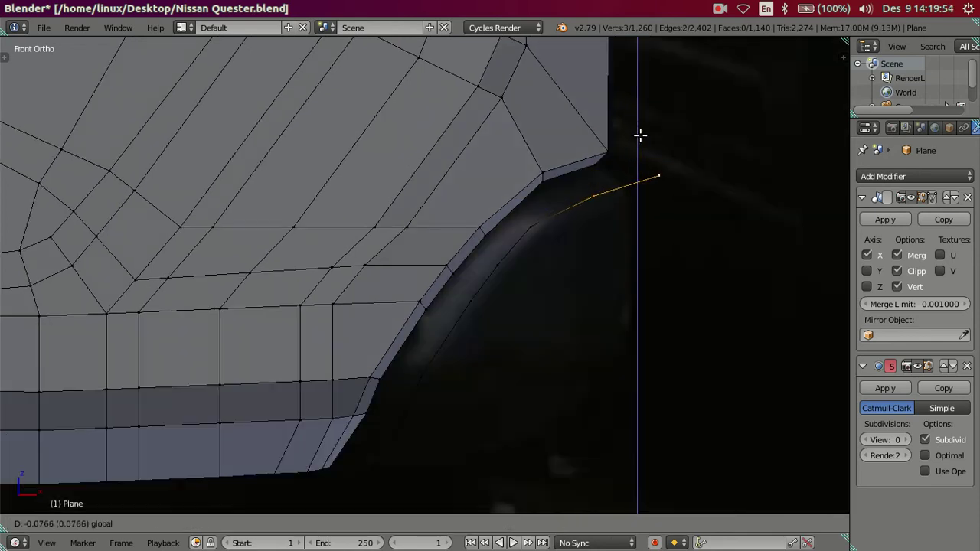
pyautogui.click(640, 135)
pyautogui.press('g')
pyautogui.press('x')
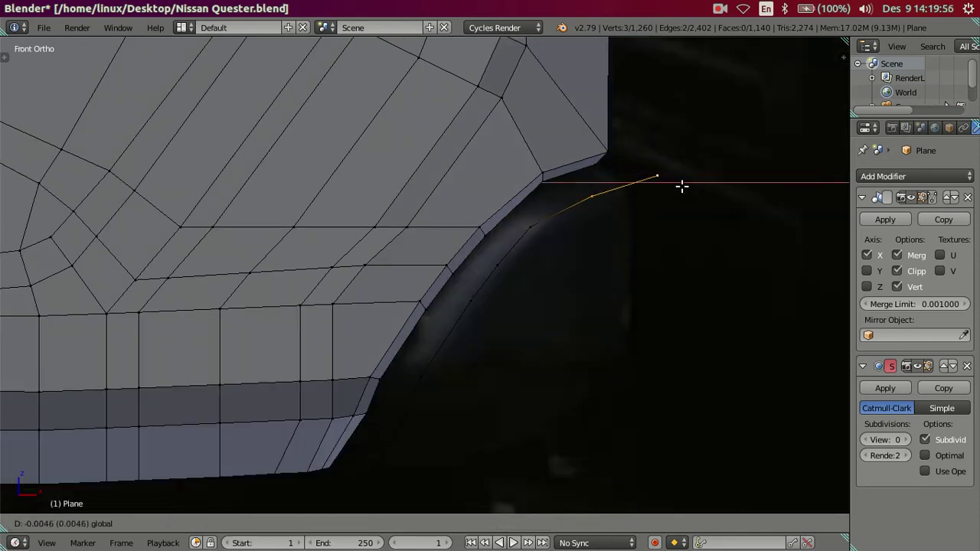
pyautogui.click(672, 192)
pyautogui.press('g')
pyautogui.press('z')
pyautogui.click(623, 143)
pyautogui.press('g')
pyautogui.press('x')
pyautogui.click(650, 189)
pyautogui.press('g')
pyautogui.press('z')
pyautogui.click(617, 152)
# - Raise the curve's outer tip vertex, then check the curve in wireframe and solid shading
pyautogui.rightClick(527, 223)
pyautogui.rightClick(563, 208)
pyautogui.press('g')
pyautogui.press('z')
pyautogui.click(564, 169)
pyautogui.rightClick(528, 236)
pyautogui.keyDown('ctrl'); pyautogui.rightClick(467, 301); pyautogui.keyUp('ctrl')
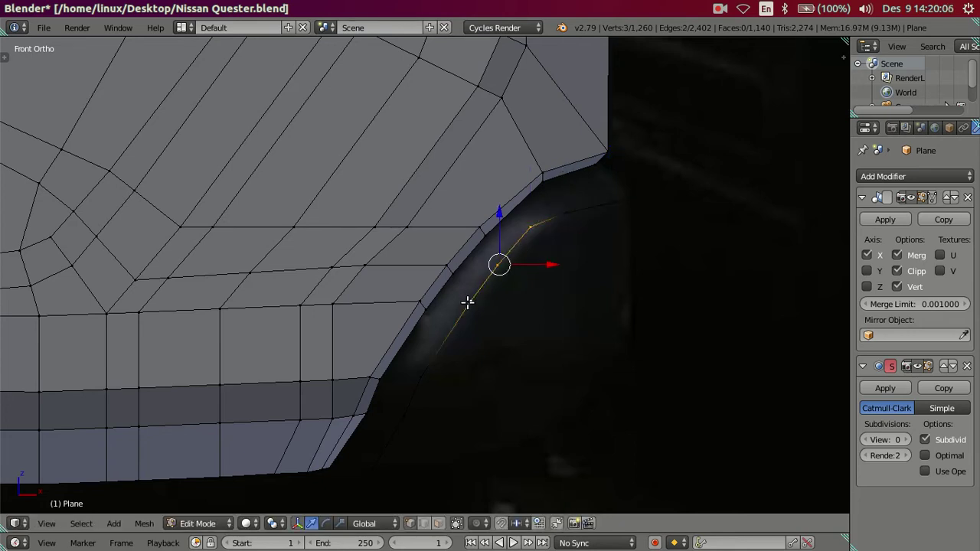
pyautogui.keyDown('ctrl'); pyautogui.rightClick(549, 215); pyautogui.keyUp('ctrl')
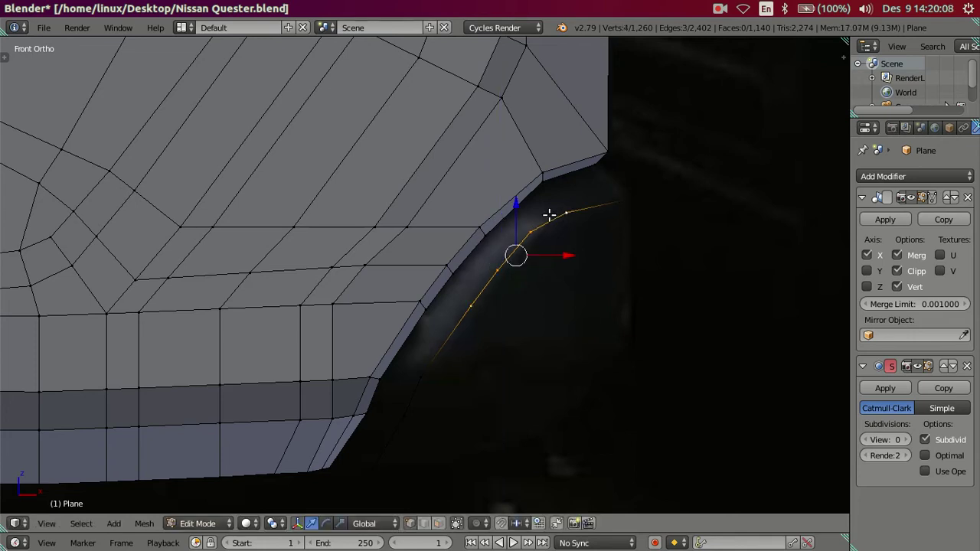
pyautogui.press('a')
pyautogui.press('z')
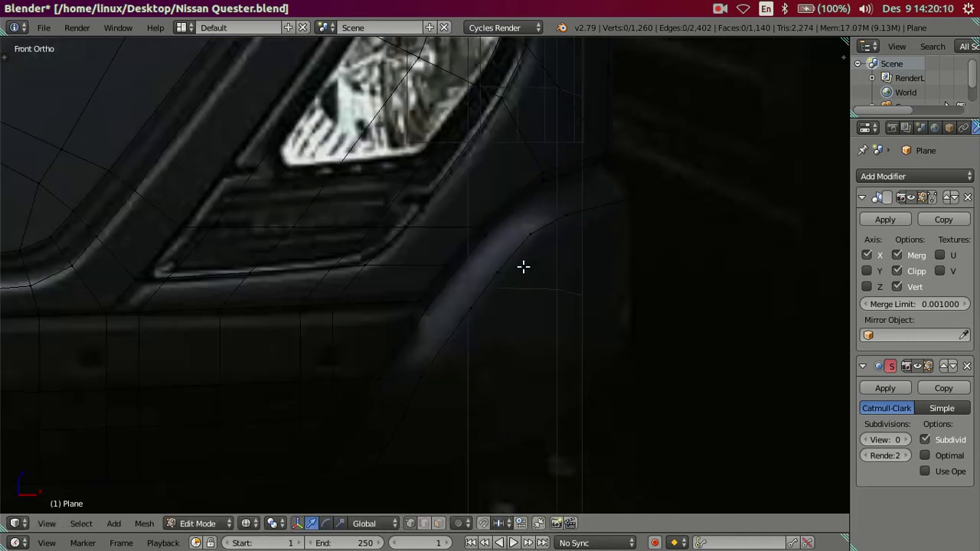
pyautogui.press('z')
pyautogui.press('z')
pyautogui.moveTo(525, 235)
pyautogui.mouseDown(button='middle')
pyautogui.moveTo(435, 250)
pyautogui.moveTo(406, 319)
pyautogui.moveTo(428, 266)
pyautogui.moveTo(442, 267)
pyautogui.moveTo(405, 276)
pyautogui.moveTo(389, 251)
pyautogui.mouseUp(button='middle')
pyautogui.press('z')
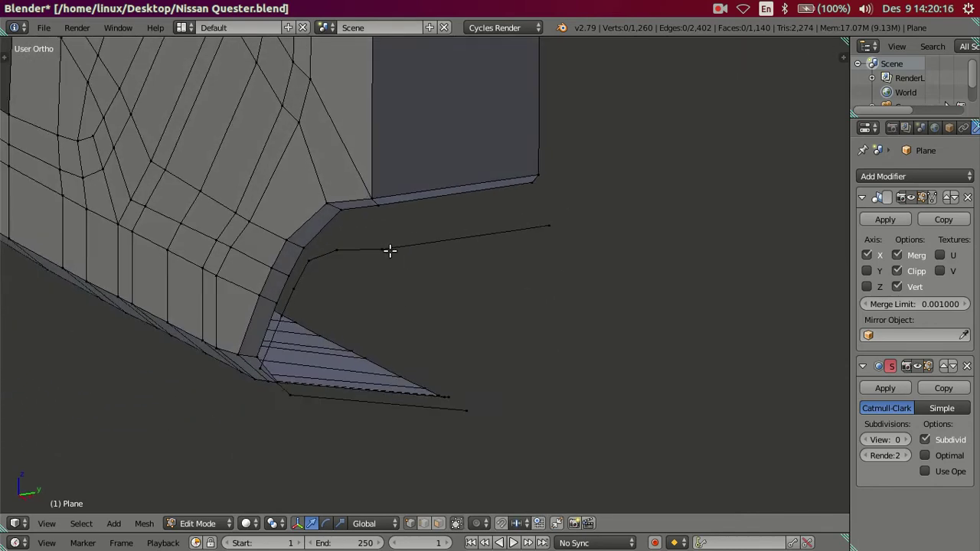
# - Fill the first quad of the trim strip, from the top of the arch to the outer curve
pyautogui.rightClick(516, 194)
pyautogui.keyDown('shift'); pyautogui.rightClick(368, 216); pyautogui.keyUp('shift')
pyautogui.keyDown('shift'); pyautogui.rightClick(386, 253); pyautogui.keyUp('shift')
pyautogui.keyDown('shift'); pyautogui.rightClick(564, 227); pyautogui.keyUp('shift')
pyautogui.press('a')
pyautogui.moveTo(435, 251); pyautogui.dragTo(479, 232, button='middle')
pyautogui.moveTo(395, 265)
pyautogui.mouseDown(button='middle')
pyautogui.moveTo(424, 241)
pyautogui.moveTo(344, 271)
pyautogui.moveTo(291, 265)
pyautogui.moveTo(376, 258)
pyautogui.mouseUp(button='middle')
pyautogui.rightClick(433, 219)
pyautogui.keyDown('shift'); pyautogui.rightClick(417, 182); pyautogui.keyUp('shift')
pyautogui.keyDown('shift'); pyautogui.rightClick(534, 169); pyautogui.keyUp('shift')
pyautogui.keyDown('shift'); pyautogui.rightClick(550, 204); pyautogui.keyUp('shift')
pyautogui.press('f')
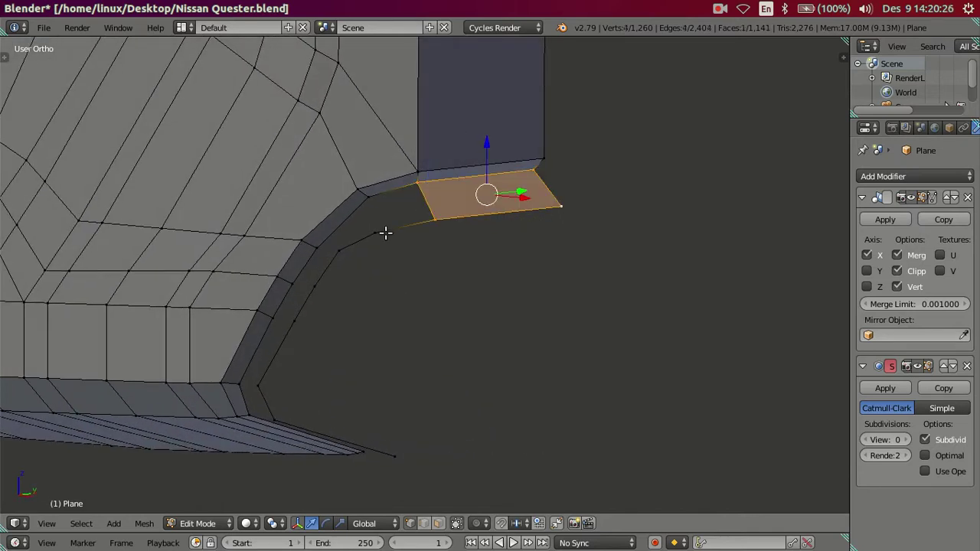
# - Fill the next two strip faces between the arch edges and the outer-curve edges
pyautogui.moveTo(385, 232); pyautogui.dragTo(407, 222, button='middle')
pyautogui.rightClick(397, 223)
pyautogui.keyDown('ctrl'); pyautogui.rightClick(383, 192); pyautogui.keyUp('ctrl')
pyautogui.press('g')
pyautogui.press('Escape')
pyautogui.press('f')
pyautogui.moveTo(415, 252); pyautogui.dragTo(343, 231, button='middle')
pyautogui.rightClick(345, 240)
pyautogui.keyDown('ctrl'); pyautogui.rightClick(382, 242); pyautogui.keyUp('ctrl')
pyautogui.press('f')
# - Fill four more strip faces, following the arch downward
pyautogui.moveTo(401, 268)
pyautogui.mouseDown(button='middle')
pyautogui.moveTo(416, 262)
pyautogui.moveTo(398, 256)
pyautogui.mouseUp(button='middle')
pyautogui.rightClick(375, 258)
pyautogui.keyDown('ctrl'); pyautogui.rightClick(404, 270); pyautogui.keyUp('ctrl')
pyautogui.press('f')
pyautogui.rightClick(337, 293)
pyautogui.keyDown('ctrl'); pyautogui.rightClick(382, 295); pyautogui.keyUp('ctrl')
pyautogui.press('f')
pyautogui.moveTo(391, 299)
pyautogui.mouseDown(button='middle')
pyautogui.moveTo(529, 232)
pyautogui.moveTo(449, 258)
pyautogui.mouseUp(button='middle')
pyautogui.rightClick(432, 273)
pyautogui.keyDown('ctrl'); pyautogui.rightClick(476, 271); pyautogui.keyUp('ctrl')
pyautogui.press('f')
pyautogui.rightClick(428, 312)
pyautogui.keyDown('ctrl'); pyautogui.rightClick(455, 320); pyautogui.keyUp('ctrl')
pyautogui.press('f')
# - Close the final strip face at the bumper end of the arch
pyautogui.moveTo(457, 320); pyautogui.dragTo(462, 276, button='middle')
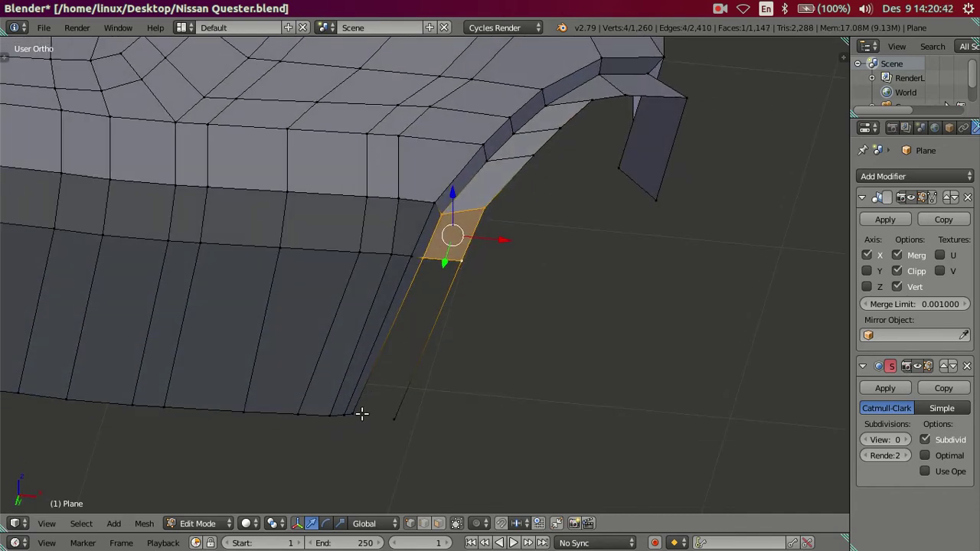
pyautogui.rightClick(361, 414)
pyautogui.keyDown('ctrl'); pyautogui.rightClick(424, 410); pyautogui.keyUp('ctrl')
pyautogui.press('g')
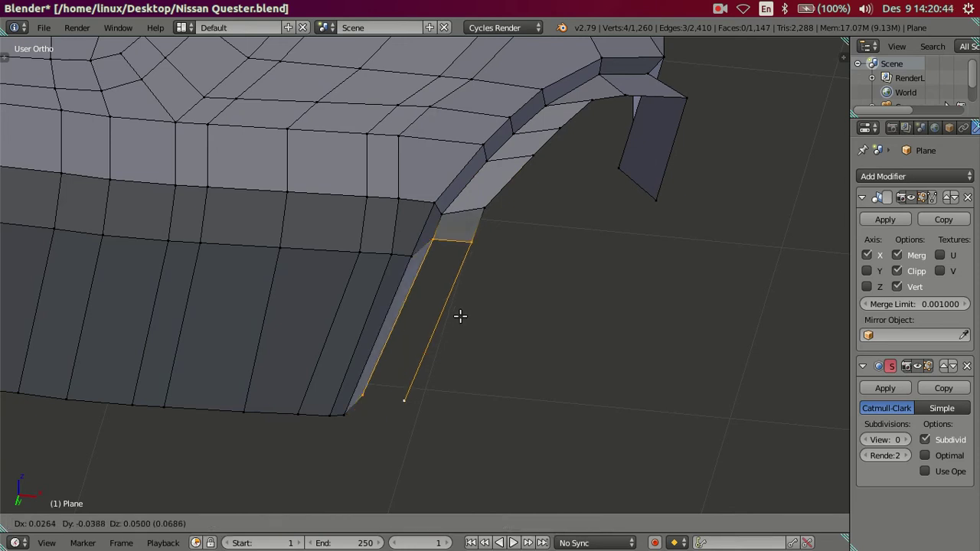
pyautogui.rightClick(460, 318)
pyautogui.press('f')
# - Check the strip's outer edge loop from the front in wireframe over the reference
pyautogui.press('KP_1')
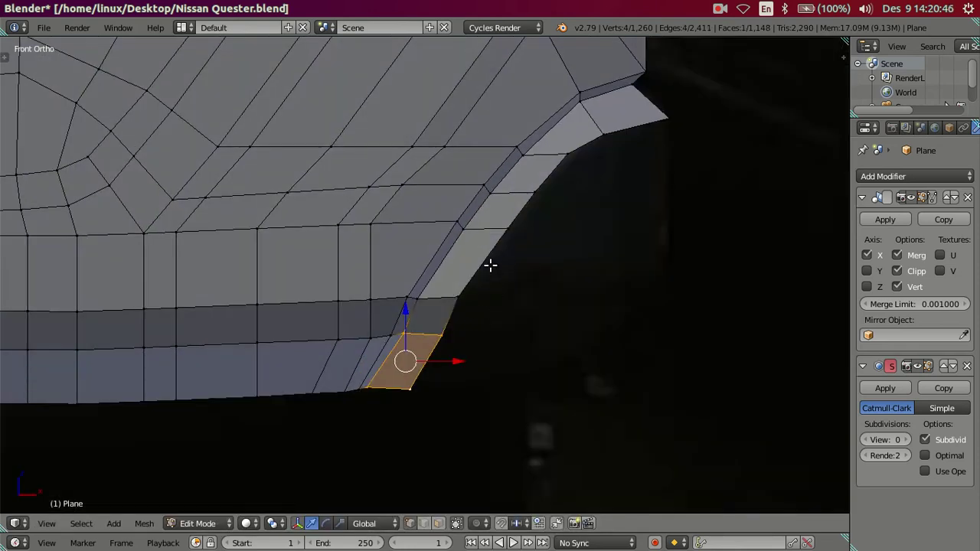
pyautogui.press('a')
pyautogui.keyDown('alt'); pyautogui.rightClick(492, 264); pyautogui.keyUp('alt')
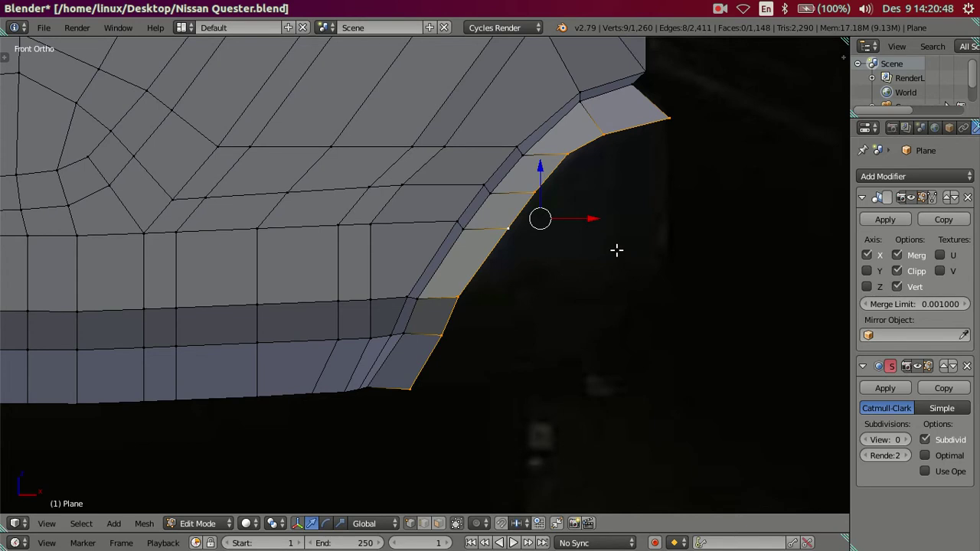
pyautogui.press('z')
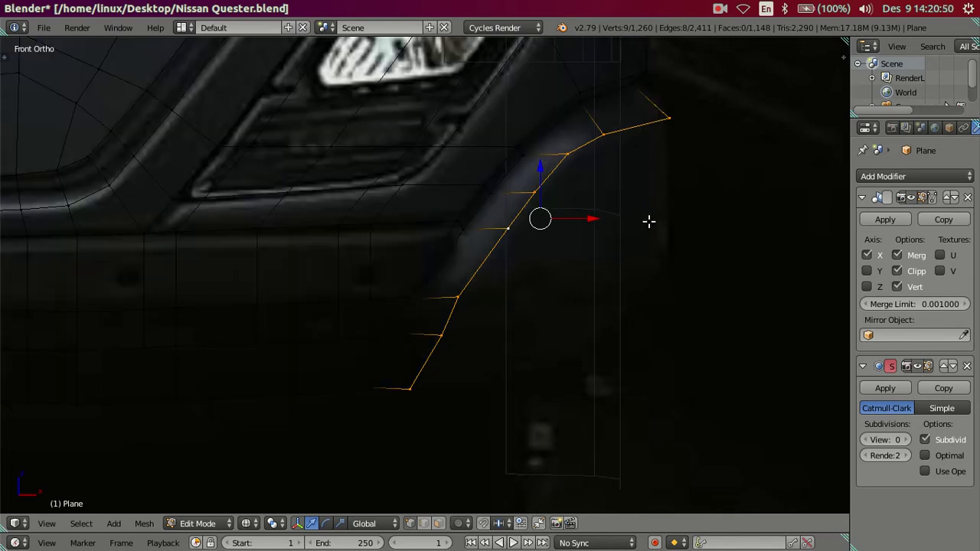
pyautogui.keyDown('shift'); pyautogui.moveTo(649, 229); pyautogui.dragTo(612, 267, button='middle'); pyautogui.keyUp('shift')
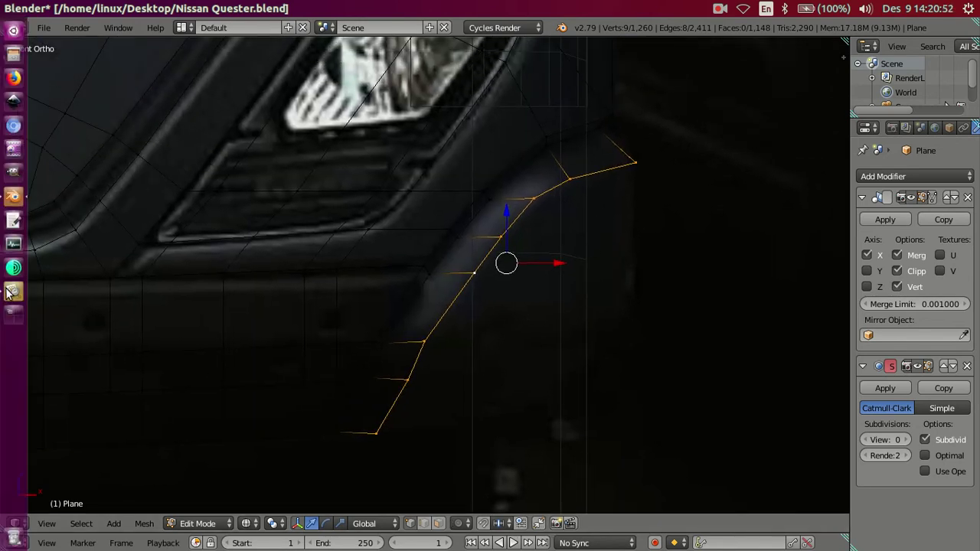
pyautogui.click(9, 291)
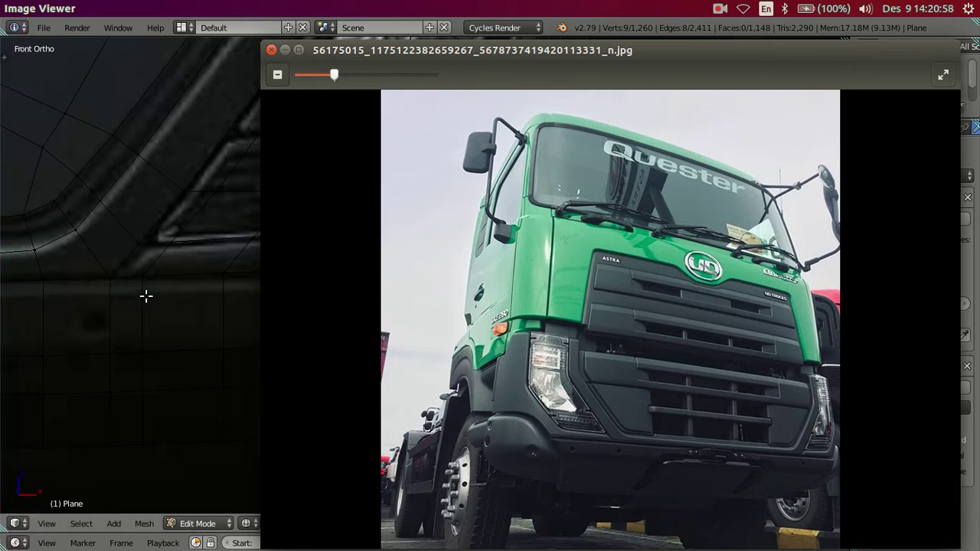
pyautogui.click(125, 294)
pyautogui.press('z')
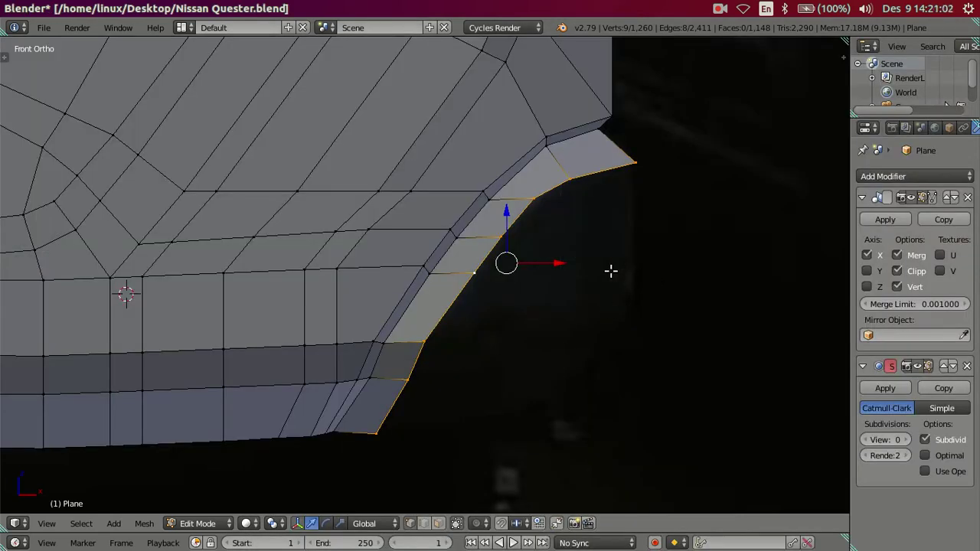
pyautogui.moveTo(425, 397)
pyautogui.mouseDown(button='middle')
pyautogui.moveTo(488, 330)
pyautogui.moveTo(457, 344)
pyautogui.moveTo(490, 374)
pyautogui.moveTo(508, 415)
pyautogui.moveTo(427, 416)
pyautogui.mouseUp(button='middle')
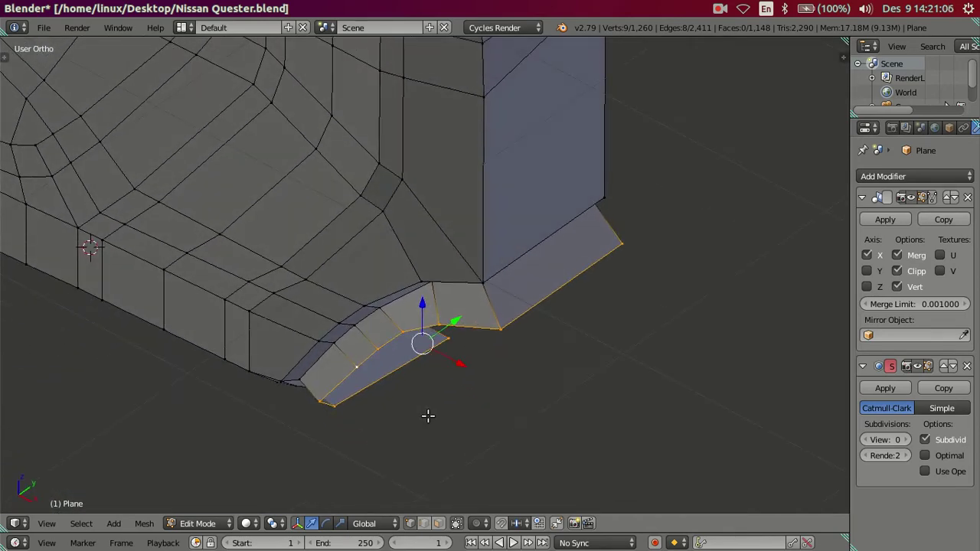
pyautogui.moveTo(396, 373)
pyautogui.mouseDown(button='middle')
pyautogui.moveTo(431, 367)
pyautogui.moveTo(443, 334)
pyautogui.moveTo(459, 328)
pyautogui.mouseUp(button='middle')
pyautogui.rightClick(405, 372)
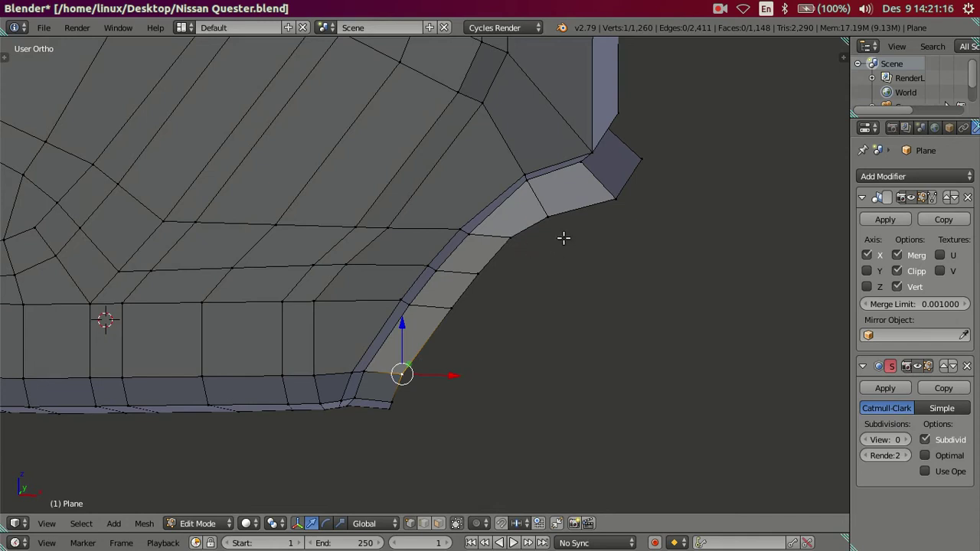
pyautogui.moveTo(532, 242)
pyautogui.mouseDown(button='middle')
pyautogui.moveTo(495, 274)
pyautogui.moveTo(508, 258)
pyautogui.moveTo(498, 234)
pyautogui.mouseUp(button='middle')
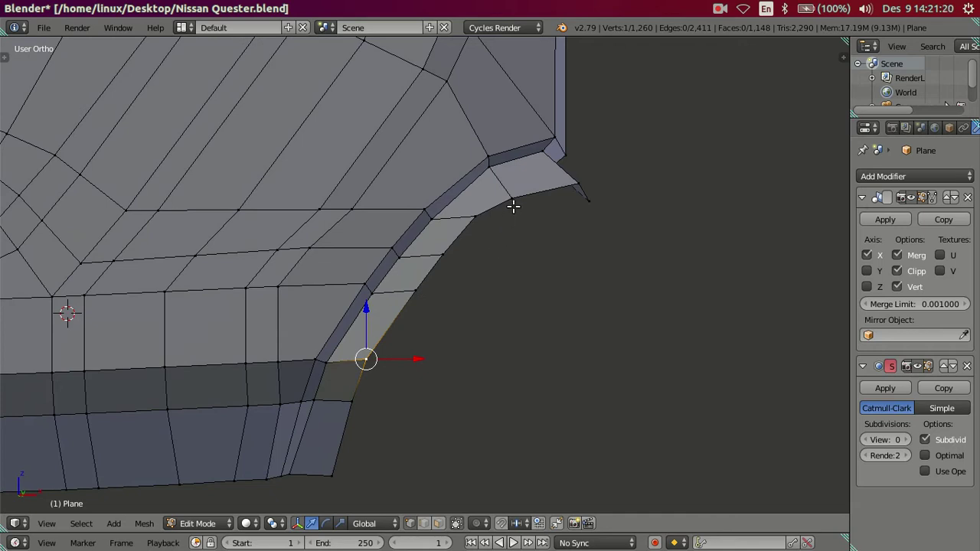
pyautogui.moveTo(576, 262); pyautogui.dragTo(448, 293, button='middle')
pyautogui.click(352, 265)
pyautogui.keyDown('shift'); pyautogui.click(512, 238); pyautogui.keyUp('shift')
pyautogui.press('KP_3')
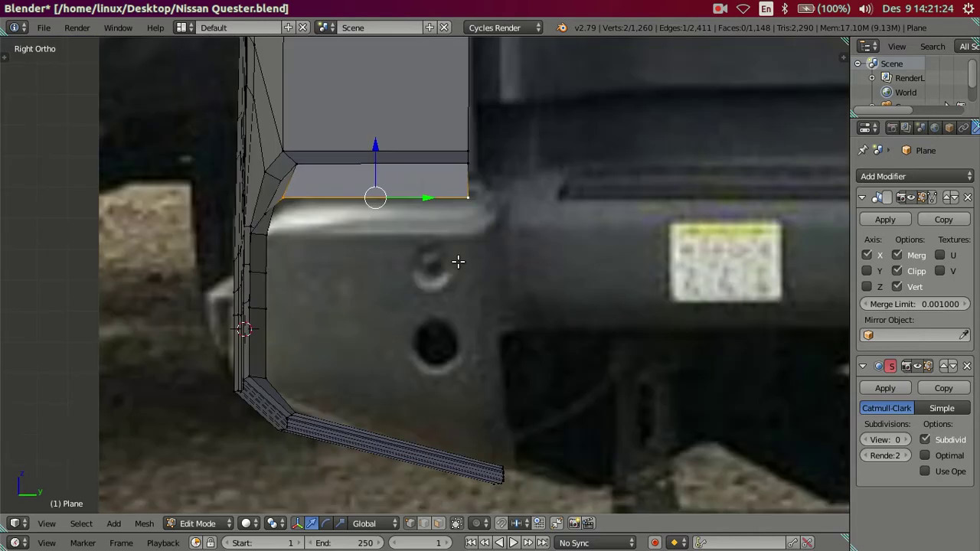
pyautogui.press('e')
pyautogui.rightClick(422, 325)
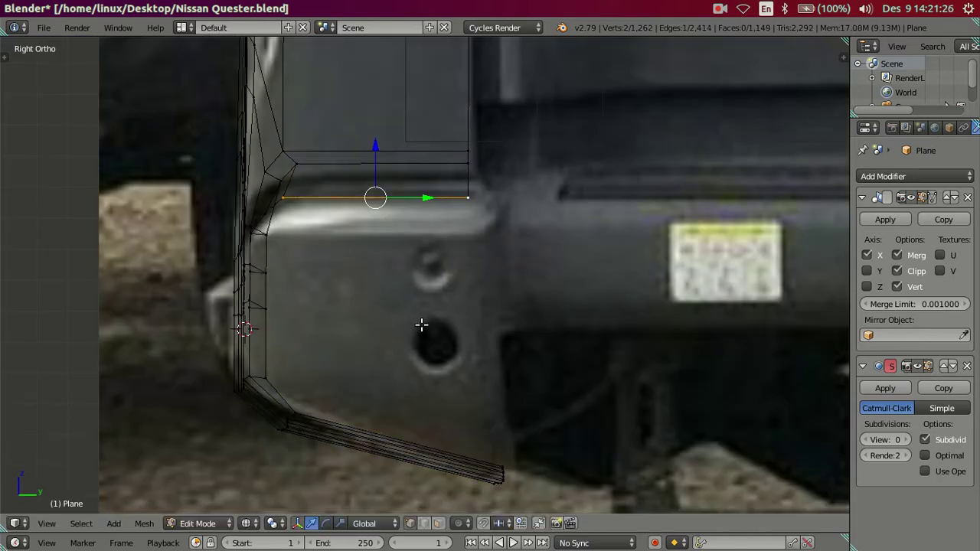
pyautogui.press('g')
pyautogui.press('z')
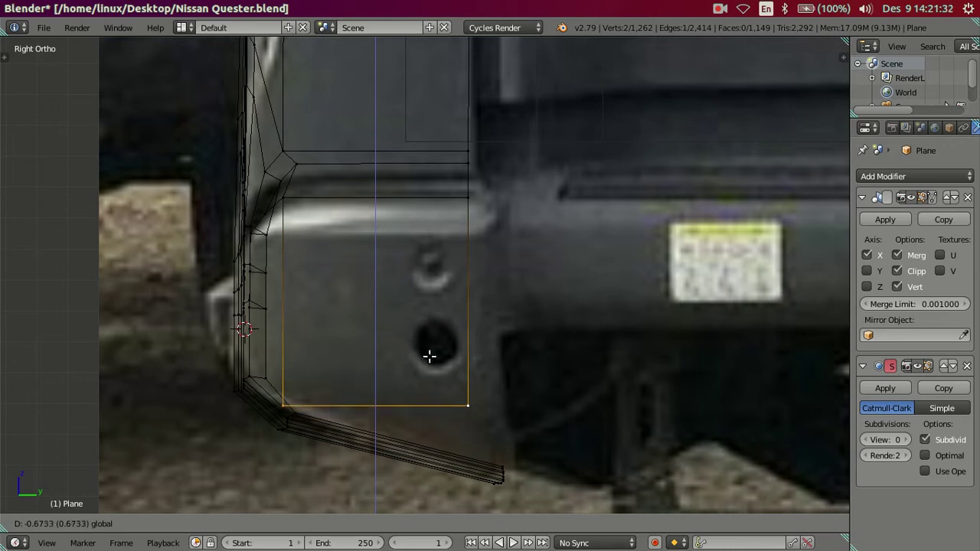
pyautogui.click(425, 364)
pyautogui.press('z')
pyautogui.moveTo(391, 385)
pyautogui.mouseDown(button='middle')
pyautogui.moveTo(477, 329)
pyautogui.moveTo(525, 372)
pyautogui.moveTo(477, 339)
pyautogui.moveTo(381, 348)
pyautogui.moveTo(394, 381)
pyautogui.mouseUp(button='middle')
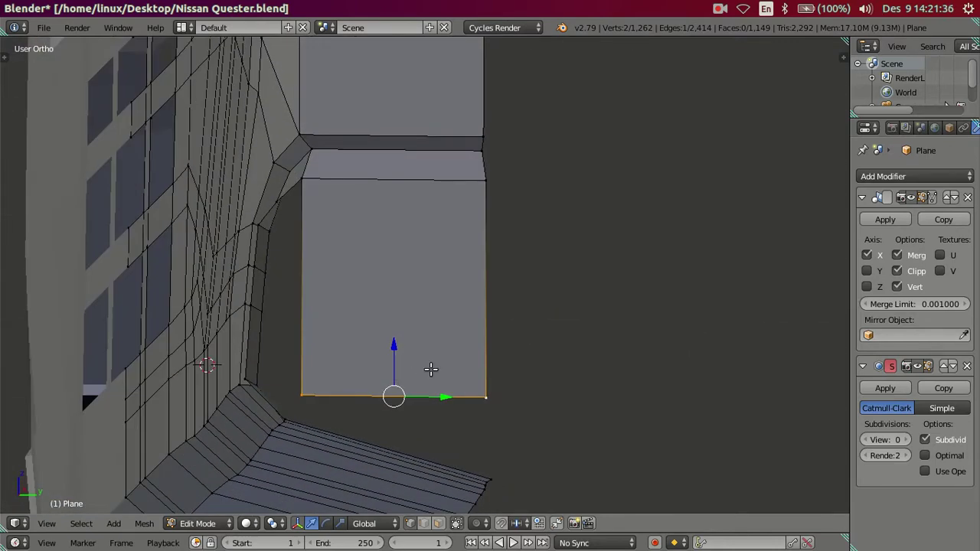
pyautogui.hotkey('ctrl', 'z')
pyautogui.moveTo(416, 320)
pyautogui.mouseDown(button='middle')
pyautogui.moveTo(296, 322)
pyautogui.moveTo(345, 302)
pyautogui.moveTo(385, 312)
pyautogui.moveTo(349, 332)
pyautogui.moveTo(339, 306)
pyautogui.moveTo(370, 288)
pyautogui.mouseUp(button='middle')
pyautogui.rightClick(293, 386)
# - Extrude the arch vertex path outward along X in front view into a new strip
pyautogui.keyDown('ctrl'); pyautogui.rightClick(413, 165); pyautogui.keyUp('ctrl')
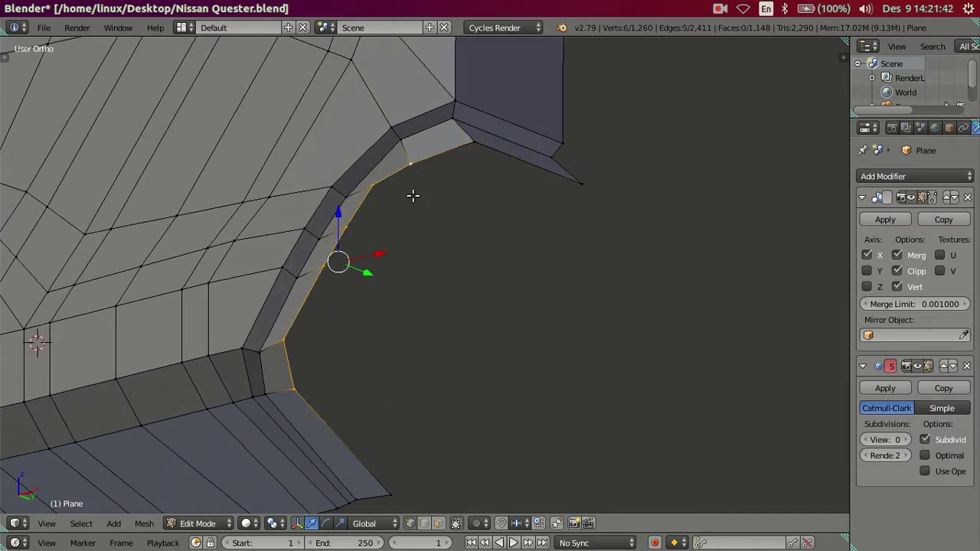
pyautogui.press('KP_1')
pyautogui.press('z')
pyautogui.press('e')
pyautogui.rightClick(523, 328)
pyautogui.press('g')
pyautogui.press('x')
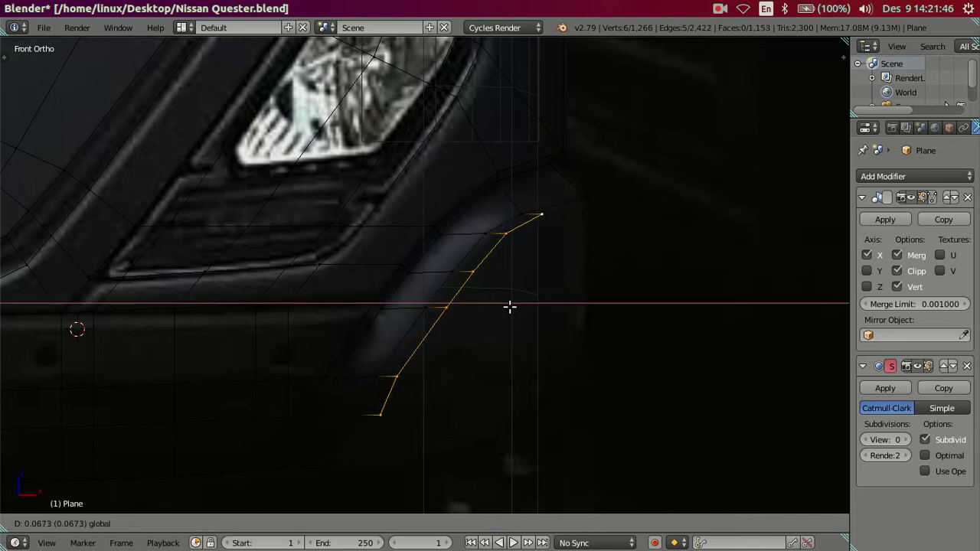
pyautogui.click(589, 327)
pyautogui.press('z')
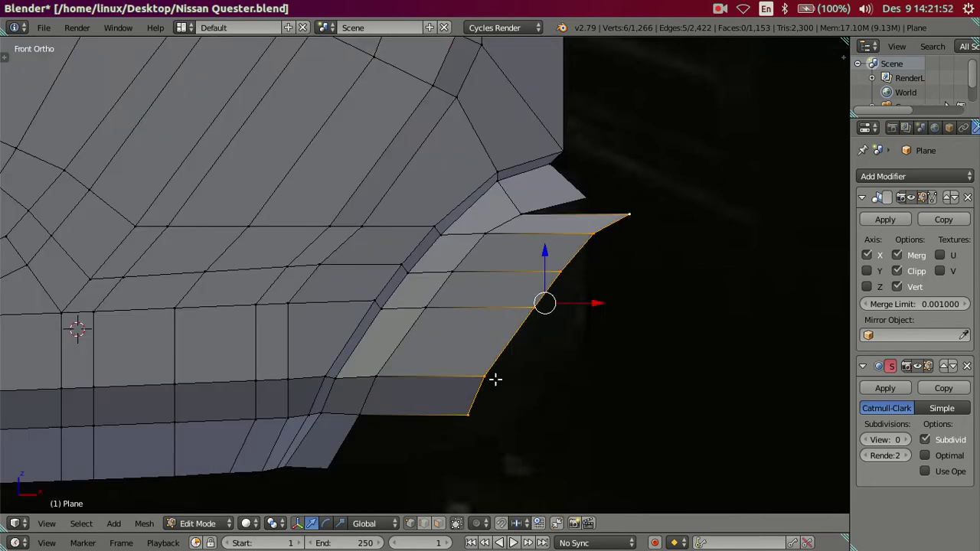
# - Merge the strip's two top vertices At Last to remove the stray corner vertex
pyautogui.keyDown('shift'); pyautogui.rightClick(468, 415); pyautogui.keyUp('shift')
pyautogui.keyDown('shift'); pyautogui.rightClick(483, 376); pyautogui.keyUp('shift')
pyautogui.moveTo(579, 255)
pyautogui.mouseDown(button='middle')
pyautogui.moveTo(422, 274)
pyautogui.moveTo(418, 256)
pyautogui.moveTo(442, 256)
pyautogui.moveTo(466, 319)
pyautogui.moveTo(492, 299)
pyautogui.mouseUp(button='middle')
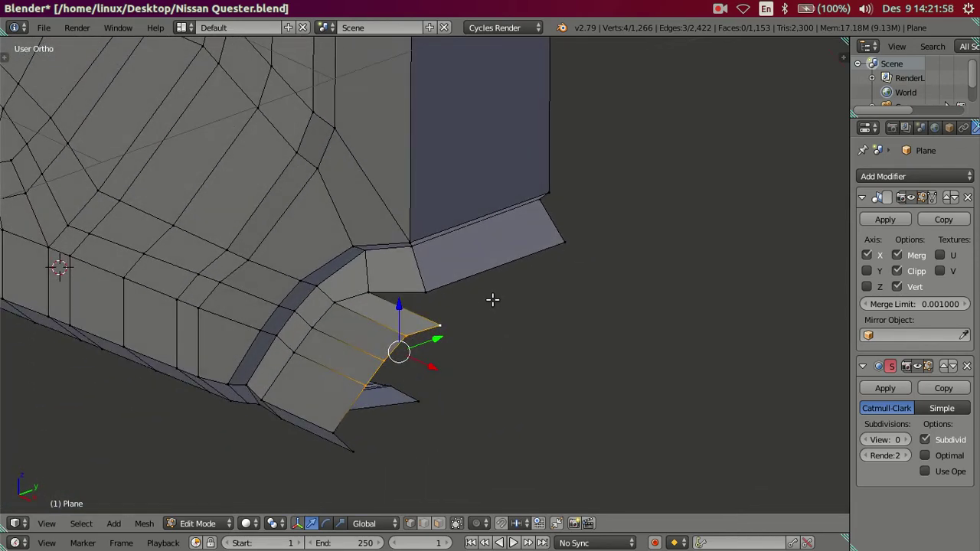
pyautogui.scroll(2, 472, 329)
pyautogui.rightClick(449, 344)
pyautogui.keyDown('shift'); pyautogui.rightClick(427, 302); pyautogui.keyUp('shift')
pyautogui.hotkey('alt', 'm')
pyautogui.click(471, 338)
pyautogui.moveTo(468, 332)
pyautogui.mouseDown(button='middle')
pyautogui.moveTo(431, 332)
pyautogui.moveTo(459, 303)
pyautogui.moveTo(523, 286)
pyautogui.moveTo(512, 291)
pyautogui.mouseUp(button='middle')
# - Shift the trim's outer corner vertex 0.0193 along X to match the front reference
pyautogui.press('KP_1')
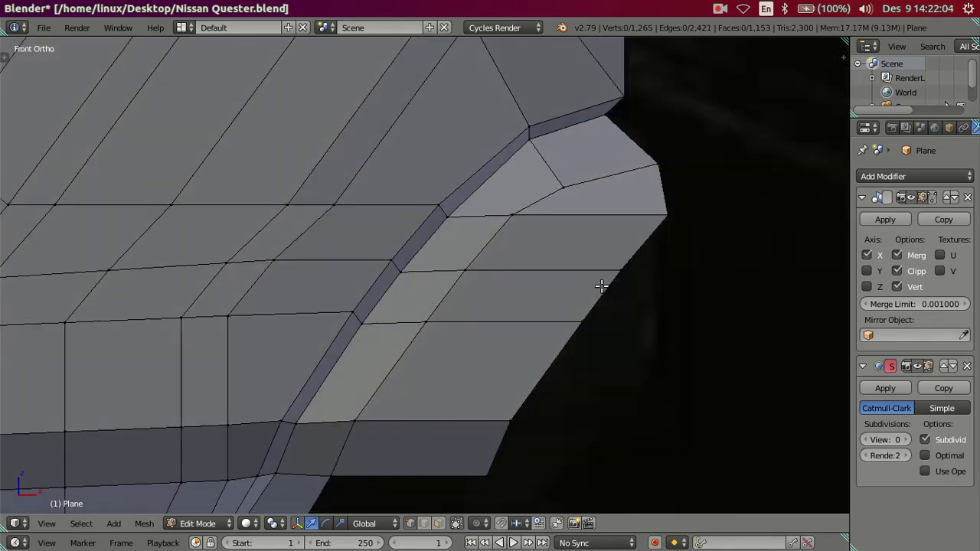
pyautogui.press('z')
pyautogui.press('z')
pyautogui.rightClick(670, 211)
pyautogui.moveTo(700, 212); pyautogui.dragTo(697, 216)
pyautogui.keyDown('shift'); pyautogui.moveTo(678, 262); pyautogui.dragTo(626, 183, button='middle'); pyautogui.keyUp('shift')
pyautogui.rightClick(586, 195)
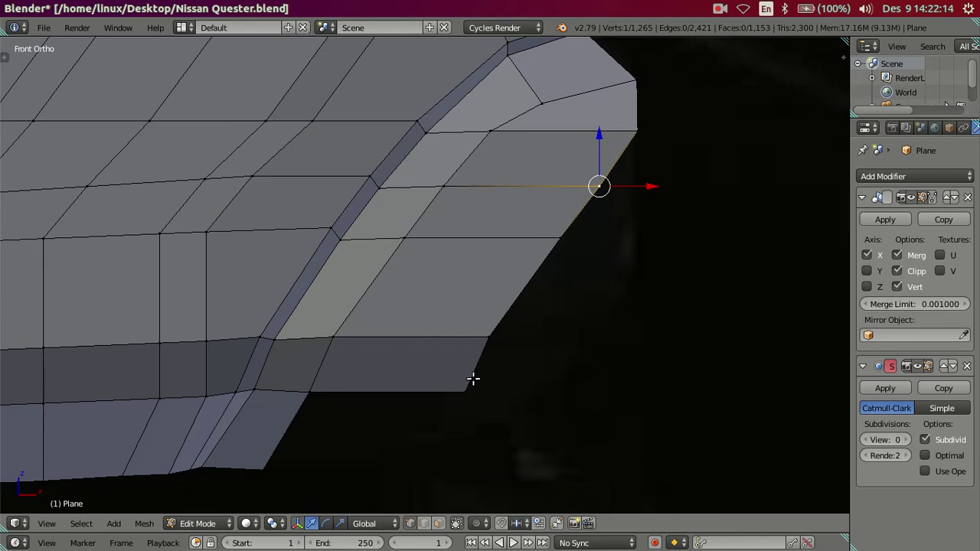
# - Slide the middle corner-edge vertex along X to line up with the reference
pyautogui.scroll(-5, 473, 375)
pyautogui.scroll(3, 474, 370)
pyautogui.rightClick(457, 357)
pyautogui.press('z')
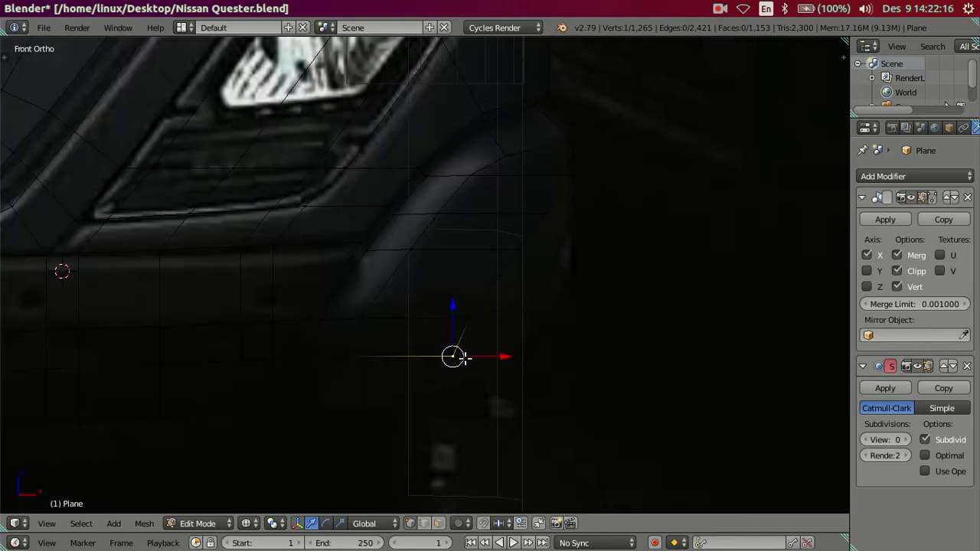
pyautogui.press('e')
pyautogui.press('x')
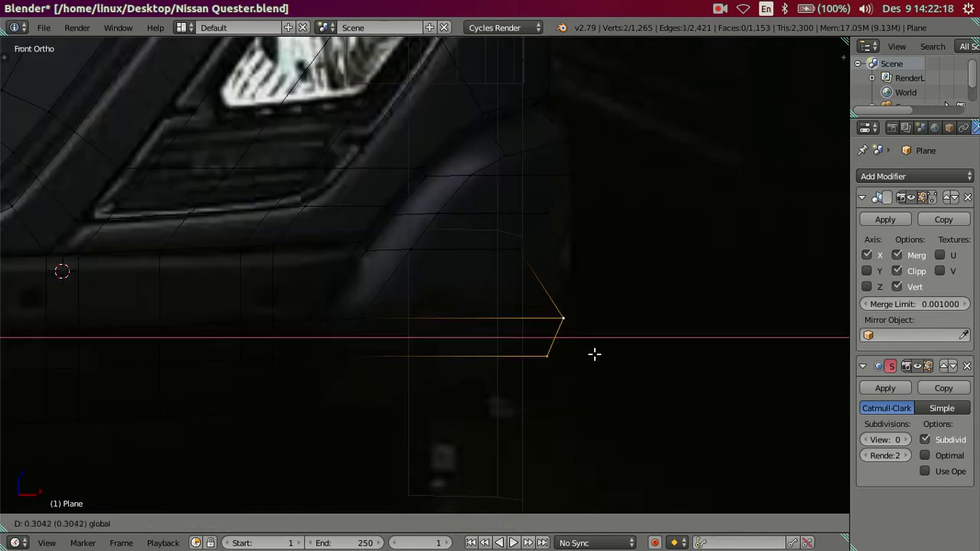
pyautogui.rightClick(594, 355)
pyautogui.rightClick(518, 247)
pyautogui.press('g')
pyautogui.press('x')
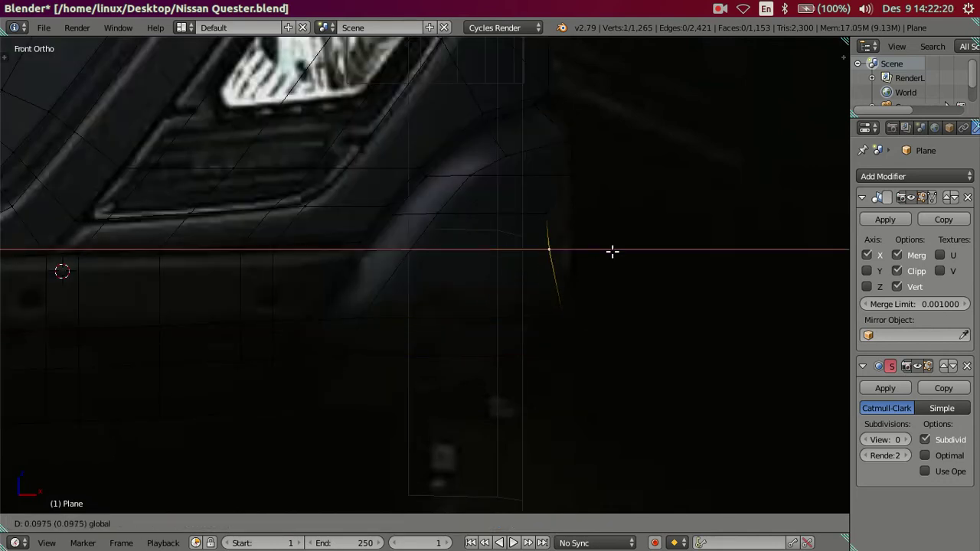
pyautogui.click(620, 254)
# - Slide the upper corner vertex along X to even out the fender's outer edge
pyautogui.rightClick(582, 225)
pyautogui.press('g')
pyautogui.press('x')
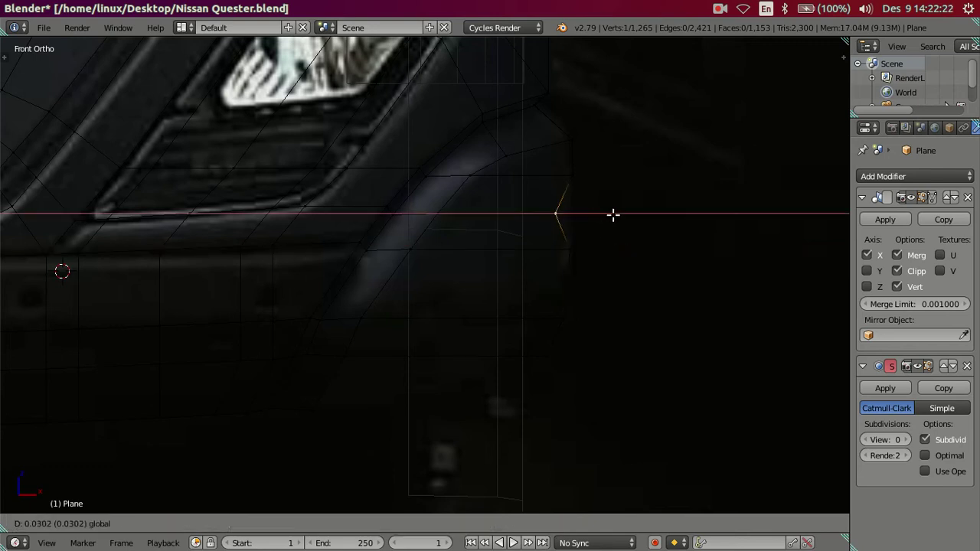
pyautogui.click(628, 218)
pyautogui.press('z')
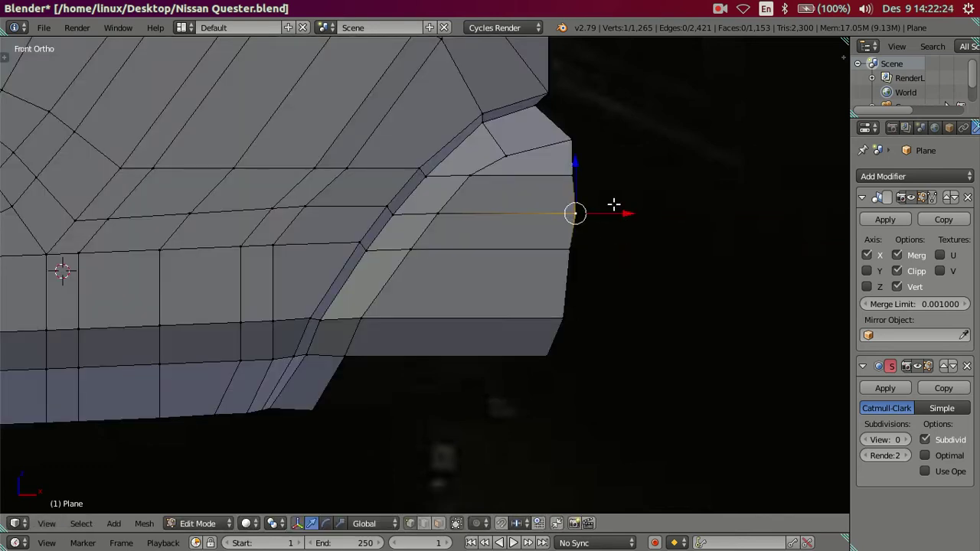
pyautogui.scroll(1, 614, 204)
pyautogui.scroll(1, 577, 267)
pyautogui.press('a')
pyautogui.scroll(-2, 591, 255)
# - Extrude a new vertex along X from the lower corner and fill a quad face
pyautogui.moveTo(589, 328)
pyautogui.mouseDown(button='middle')
pyautogui.moveTo(499, 389)
pyautogui.moveTo(367, 442)
pyautogui.mouseUp(button='middle')
pyautogui.rightClick(351, 417)
pyautogui.press('g')
pyautogui.rightClick(482, 415)
pyautogui.press('e')
pyautogui.press('x')
pyautogui.click(515, 402)
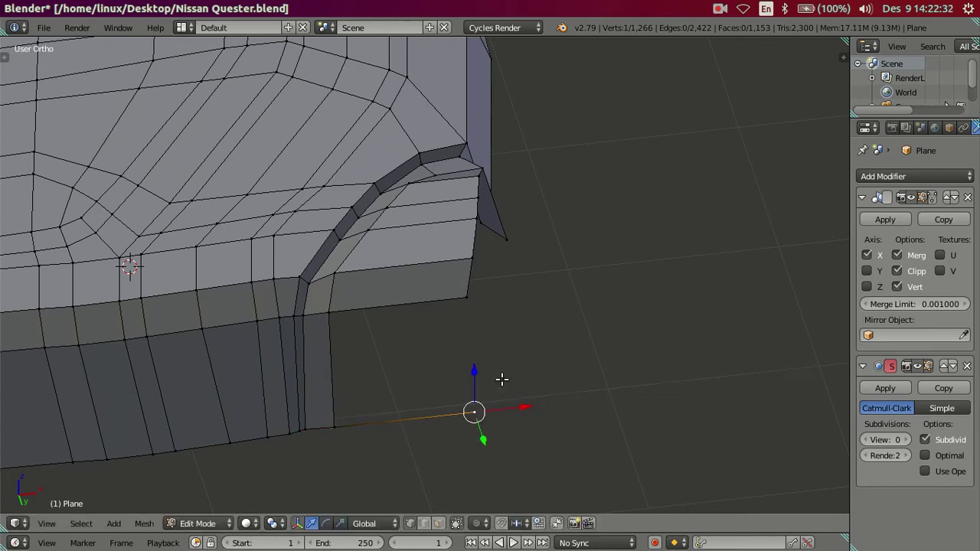
pyautogui.press('f')
# - Inspect the new corner face and compare it with the front reference
pyautogui.press('a')
pyautogui.moveTo(477, 342)
pyautogui.mouseDown(button='middle')
pyautogui.moveTo(503, 310)
pyautogui.moveTo(486, 412)
pyautogui.moveTo(273, 378)
pyautogui.moveTo(236, 416)
pyautogui.moveTo(427, 396)
pyautogui.moveTo(503, 409)
pyautogui.moveTo(418, 375)
pyautogui.moveTo(421, 385)
pyautogui.moveTo(433, 372)
pyautogui.moveTo(354, 267)
pyautogui.mouseUp(button='middle')
pyautogui.press('KP_1')
pyautogui.press('z')
pyautogui.press('z')
# - Extrude the two curved corner edges back along Y in side view
pyautogui.rightClick(371, 221)
pyautogui.keyDown('shift'); pyautogui.rightClick(363, 301); pyautogui.keyUp('shift')
pyautogui.press('KP_3')
pyautogui.press('e')
pyautogui.rightClick(414, 319)
pyautogui.press('g')
pyautogui.press('y')
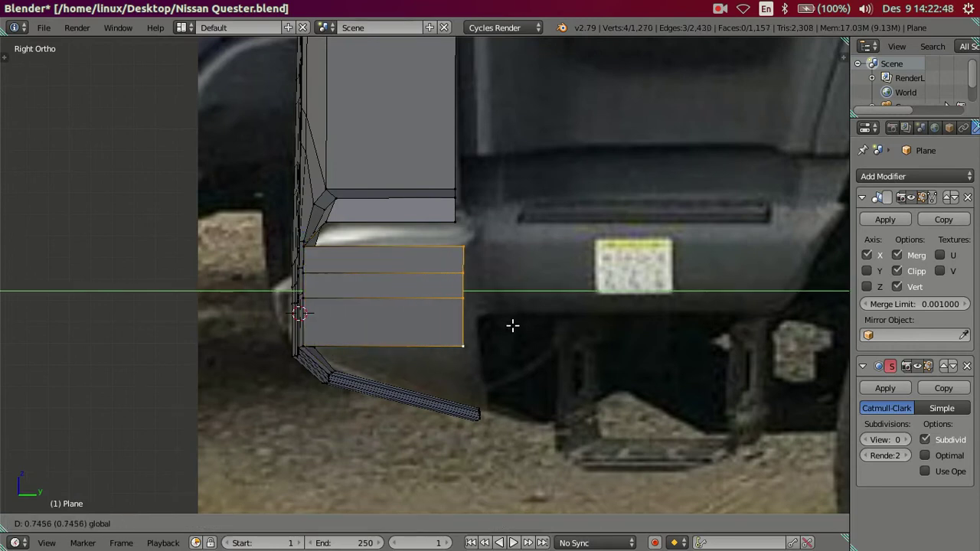
pyautogui.click(514, 330)
# - Fill the gaps between the new side edges with two faces
pyautogui.moveTo(485, 358); pyautogui.dragTo(483, 311, button='middle')
pyautogui.press('f')
pyautogui.rightClick(474, 221)
pyautogui.keyDown('shift'); pyautogui.rightClick(461, 191); pyautogui.keyUp('shift')
pyautogui.press('f')
pyautogui.press('a')
pyautogui.moveTo(465, 314)
pyautogui.mouseDown(button='middle')
pyautogui.moveTo(475, 347)
pyautogui.moveTo(457, 330)
pyautogui.mouseUp(button='middle')
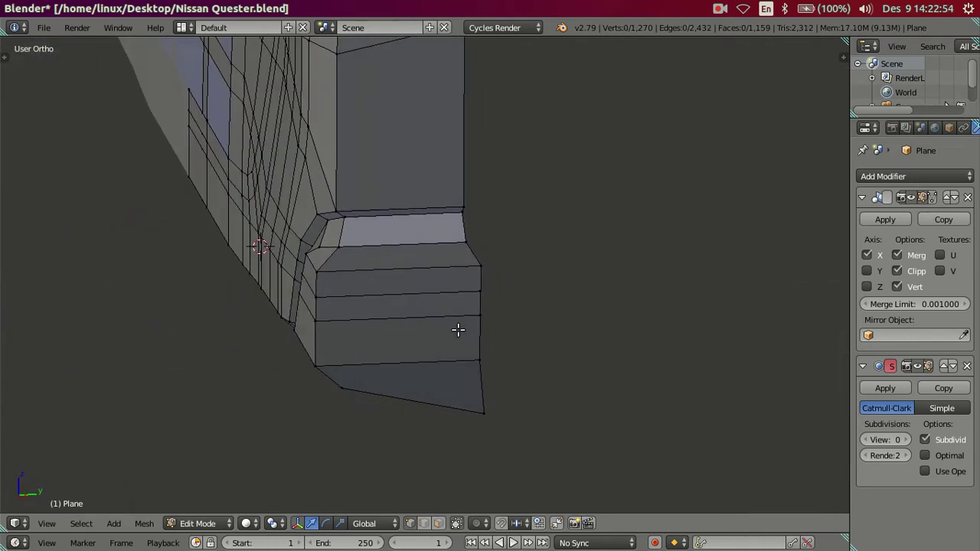
# - Check the new side panel against the side reference from several angles
pyautogui.press('KP_3')
pyautogui.rightClick(504, 228)
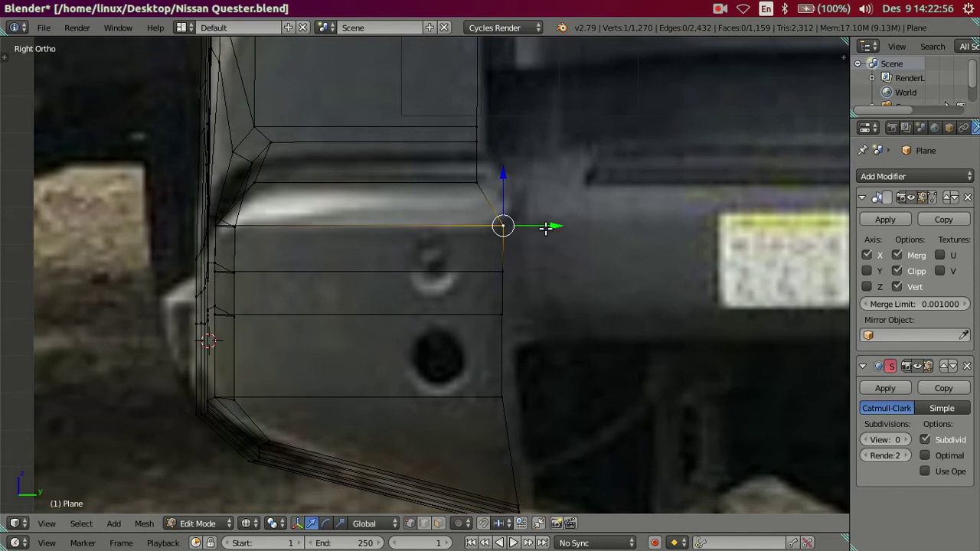
pyautogui.scroll(-3, 528, 223)
pyautogui.press('z')
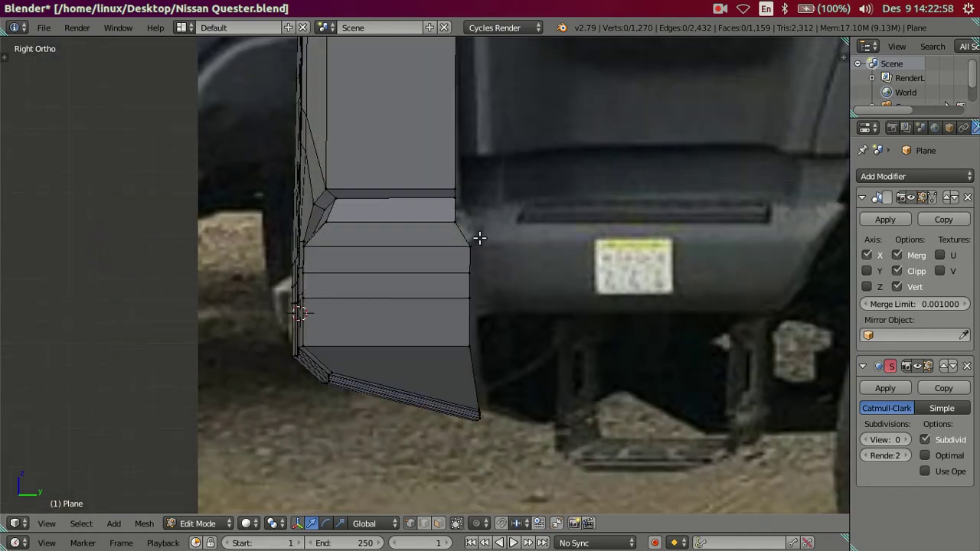
pyautogui.moveTo(382, 246)
pyautogui.mouseDown(button='middle')
pyautogui.moveTo(527, 260)
pyautogui.moveTo(449, 266)
pyautogui.mouseUp(button='middle')
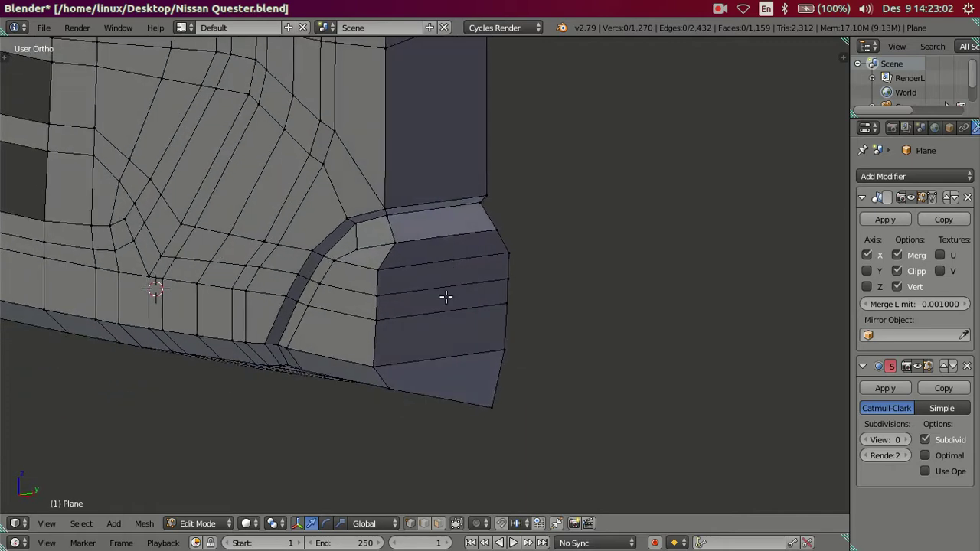
pyautogui.press('KP_3')
pyautogui.moveTo(372, 289)
pyautogui.mouseDown(button='middle')
pyautogui.moveTo(532, 284)
pyautogui.moveTo(503, 281)
pyautogui.mouseUp(button='middle')
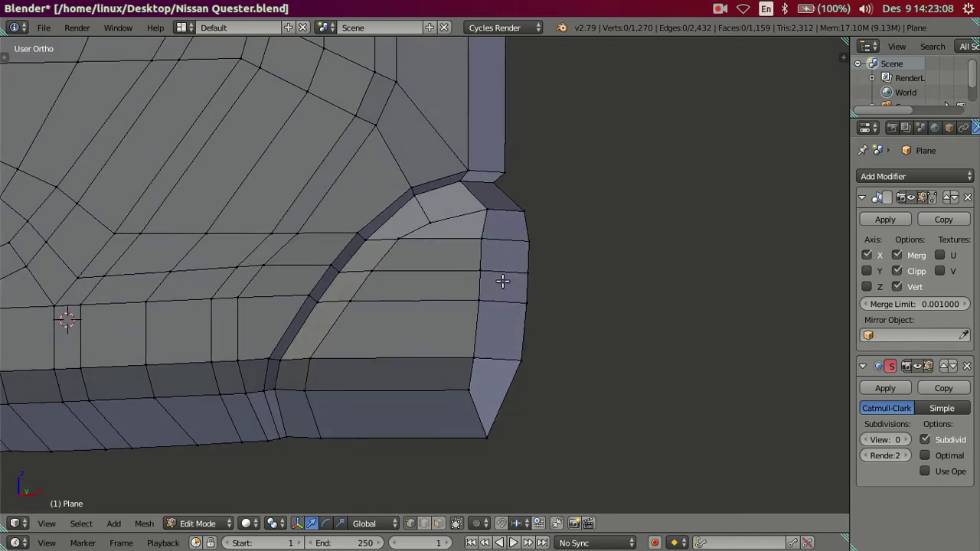
pyautogui.moveTo(488, 220); pyautogui.dragTo(518, 228, button='middle')
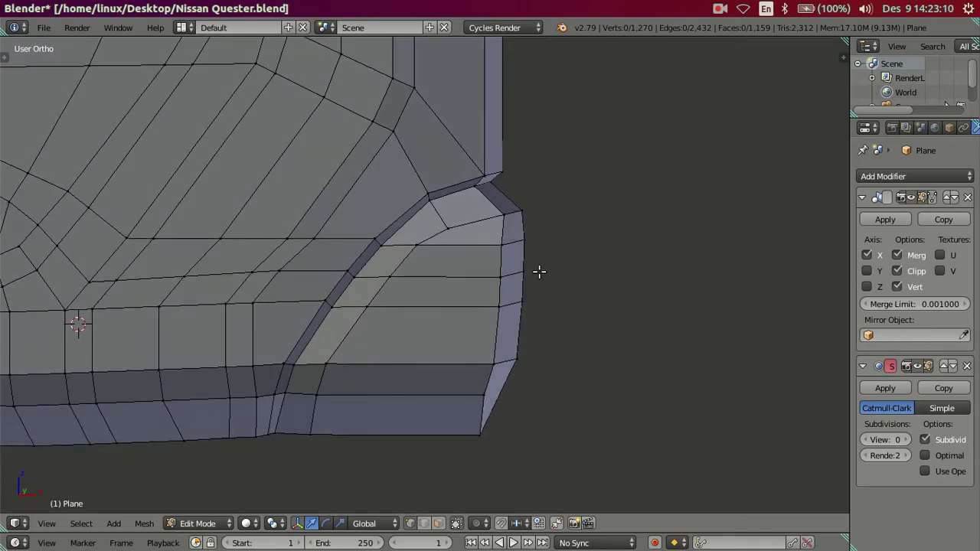
# - Review the fender corner against the front reference and truck photo, leaving the loop cut uncommitted
pyautogui.press('KP_1')
pyautogui.press('z')
pyautogui.scroll(1, 539, 284)
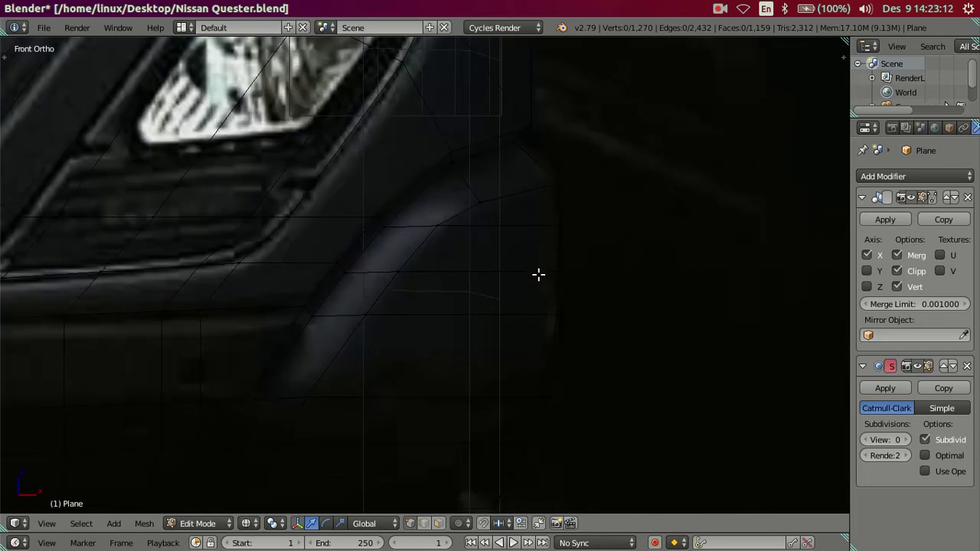
pyautogui.scroll(-2, 538, 274)
pyautogui.press('z')
pyautogui.scroll(2, 538, 271)
pyautogui.press('z')
pyautogui.press('z')
pyautogui.moveTo(529, 280)
pyautogui.mouseDown(button='middle')
pyautogui.moveTo(449, 324)
pyautogui.moveTo(490, 234)
pyautogui.moveTo(494, 259)
pyautogui.mouseUp(button='middle')
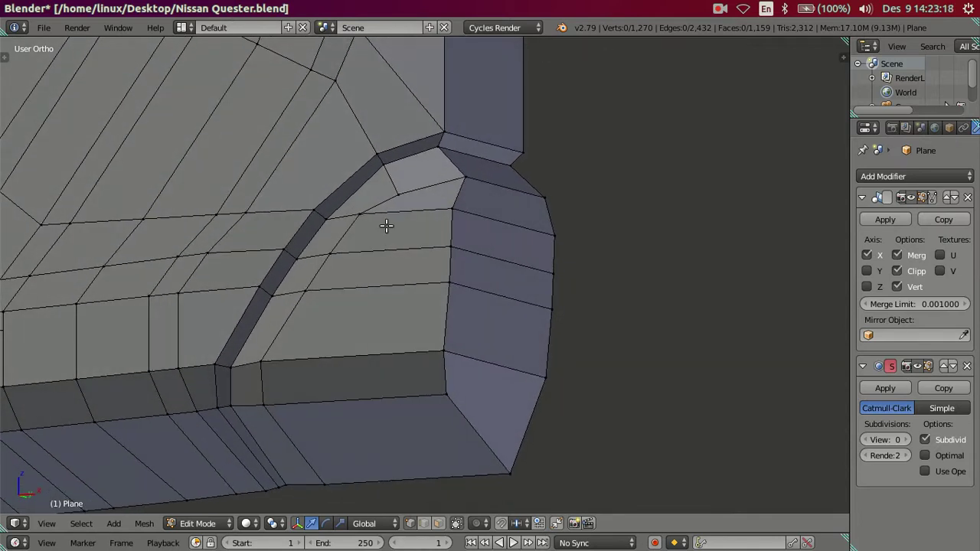
pyautogui.hotkey('ctrl', 'r')
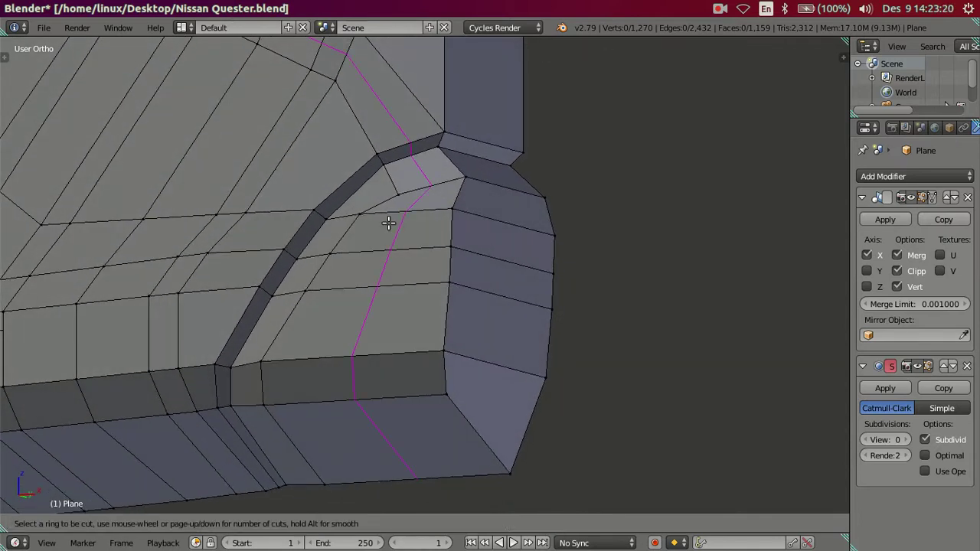
pyautogui.press('Escape')
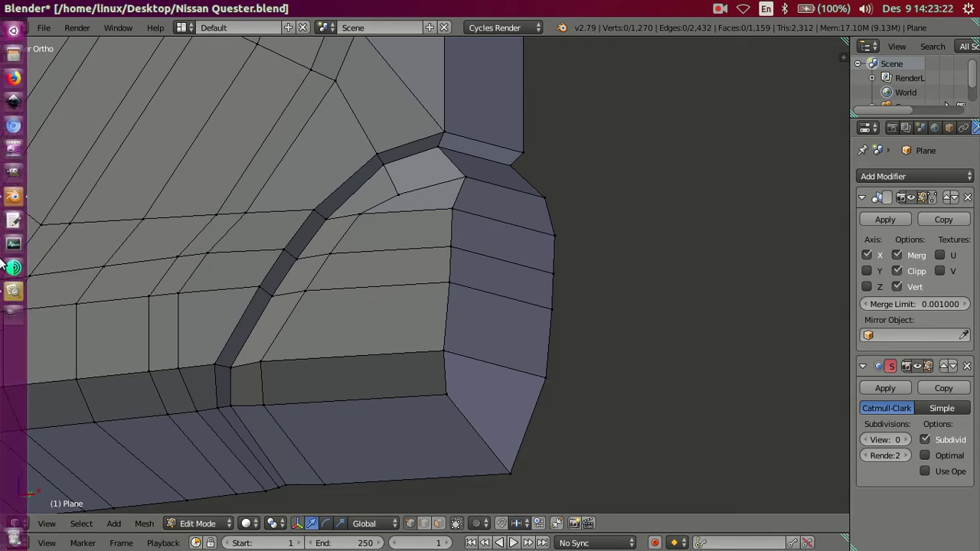
pyautogui.click(13, 291)
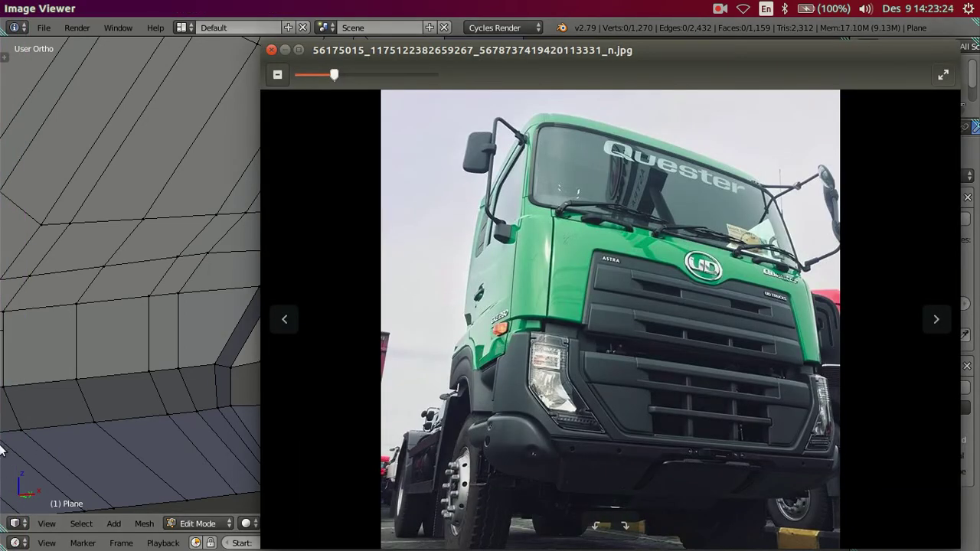
pyautogui.click(13, 197)
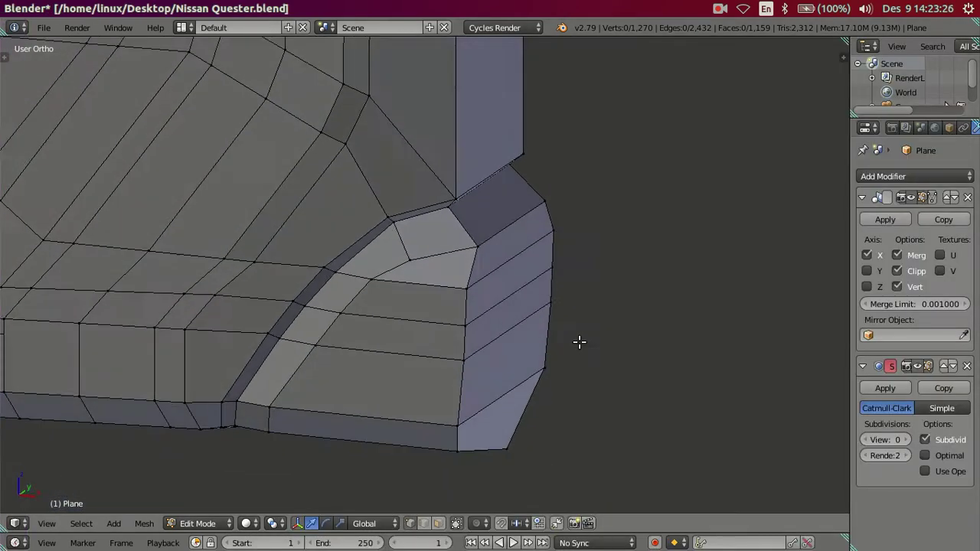
# - Add a loop cut through the fender corner with Ctrl+R
pyautogui.scroll(3, 538, 358)
pyautogui.moveTo(538, 357)
pyautogui.mouseDown(button='middle')
pyautogui.moveTo(514, 409)
pyautogui.moveTo(551, 306)
pyautogui.moveTo(379, 253)
pyautogui.mouseUp(button='middle')
pyautogui.hotkey('ctrl', 'r')
pyautogui.click(379, 254)
pyautogui.moveTo(416, 284)
pyautogui.mouseDown(button='middle')
pyautogui.moveTo(449, 286)
pyautogui.moveTo(439, 256)
pyautogui.mouseUp(button='middle')
# - Merge the new loop's stray end vertex into its neighbouring vertex
pyautogui.rightClick(427, 205)
pyautogui.keyDown('shift'); pyautogui.rightClick(427, 222); pyautogui.keyUp('shift')
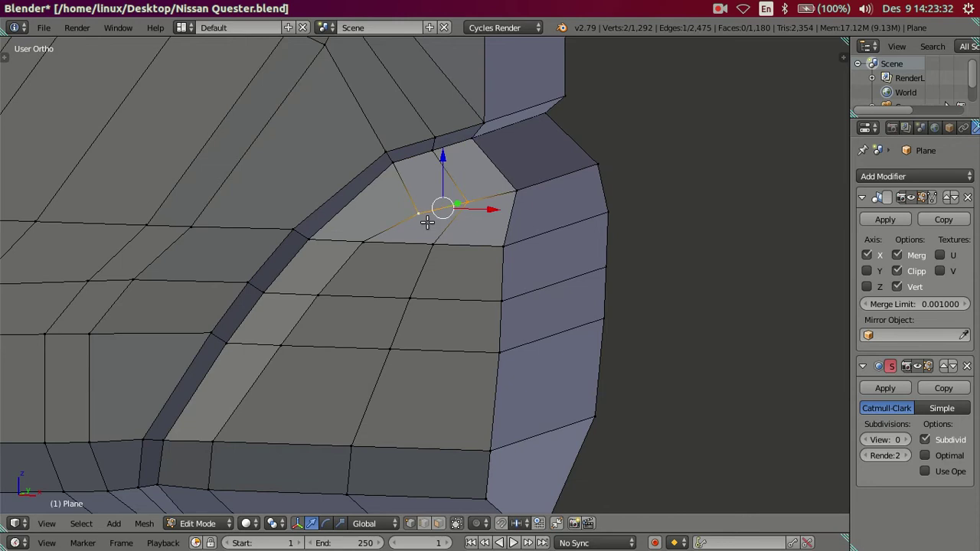
pyautogui.hotkey('alt', 'm')
pyautogui.click(437, 225)
# - Dissolve the long edge loop running across the cab front
pyautogui.keyDown('alt'); pyautogui.rightClick(425, 115); pyautogui.keyUp('alt')
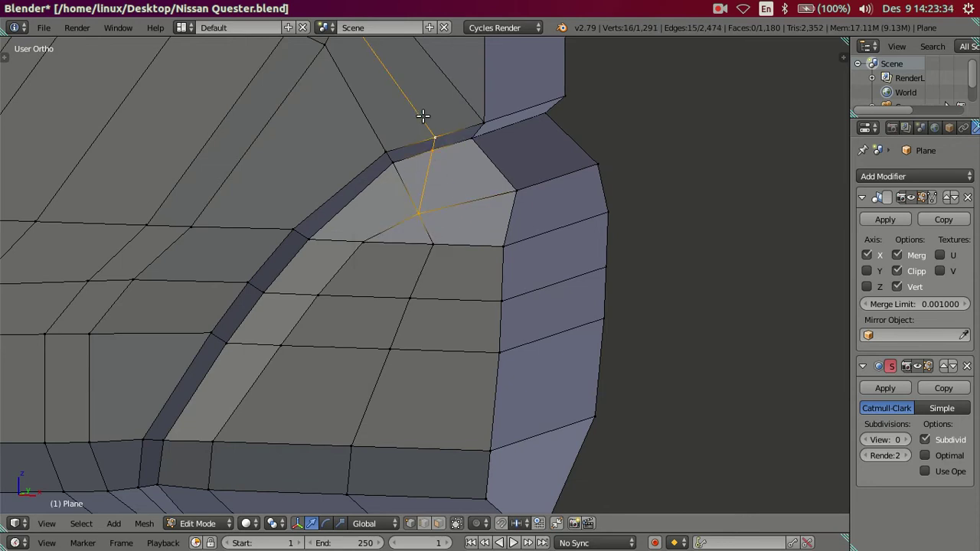
pyautogui.scroll(-2, 453, 192)
pyautogui.scroll(-3, 613, 253)
pyautogui.press('x')
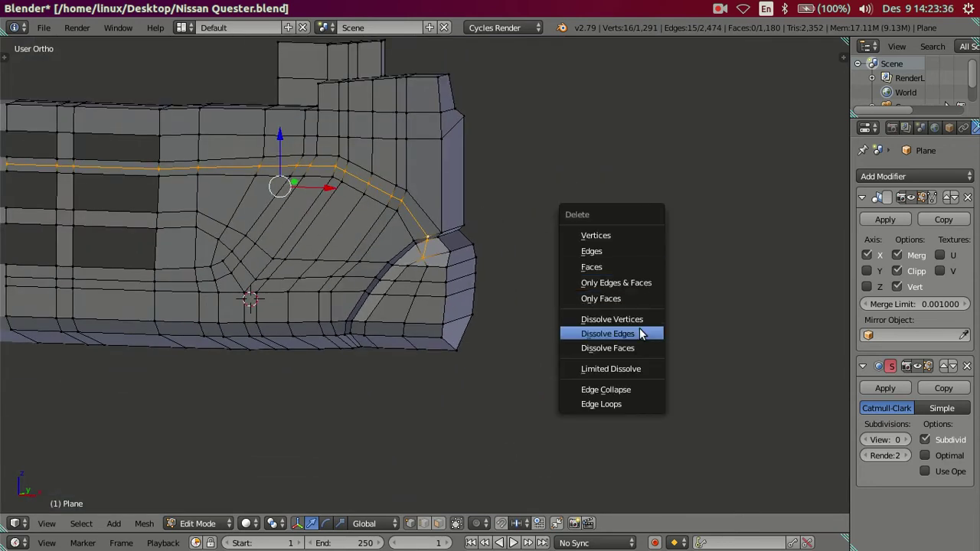
pyautogui.click(642, 334)
# - Check the result from the right side in wireframe against the reference photo
pyautogui.moveTo(467, 296)
pyautogui.mouseDown(button='middle')
pyautogui.moveTo(461, 267)
pyautogui.moveTo(516, 258)
pyautogui.moveTo(503, 311)
pyautogui.moveTo(468, 344)
pyautogui.moveTo(390, 324)
pyautogui.moveTo(357, 390)
pyautogui.moveTo(334, 296)
pyautogui.moveTo(343, 368)
pyautogui.mouseUp(button='middle')
pyautogui.scroll(3, 370, 373)
pyautogui.press('KP_3')
pyautogui.press('z')
pyautogui.press('z')
pyautogui.rightClick(325, 325)
pyautogui.scroll(2, 326, 326)
pyautogui.moveTo(325, 326)
pyautogui.mouseDown(button='middle')
pyautogui.moveTo(344, 306)
pyautogui.moveTo(346, 409)
pyautogui.mouseUp(button='middle')
# - In side view, align the front corner edge loop and a bevel vertex with the reference photo
pyautogui.keyDown('alt'); pyautogui.rightClick(342, 367); pyautogui.keyUp('alt')
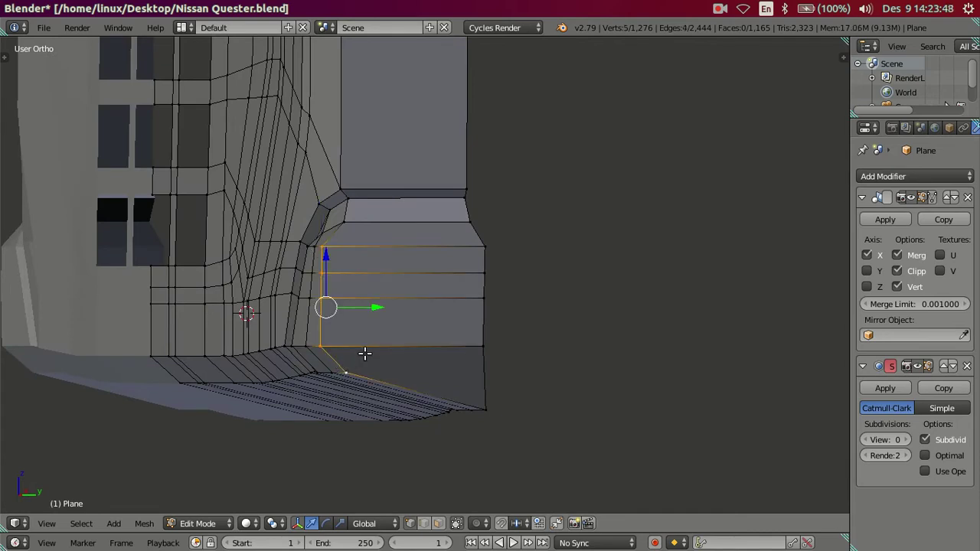
pyautogui.press('KP_3')
pyautogui.moveTo(353, 308); pyautogui.dragTo(367, 295)
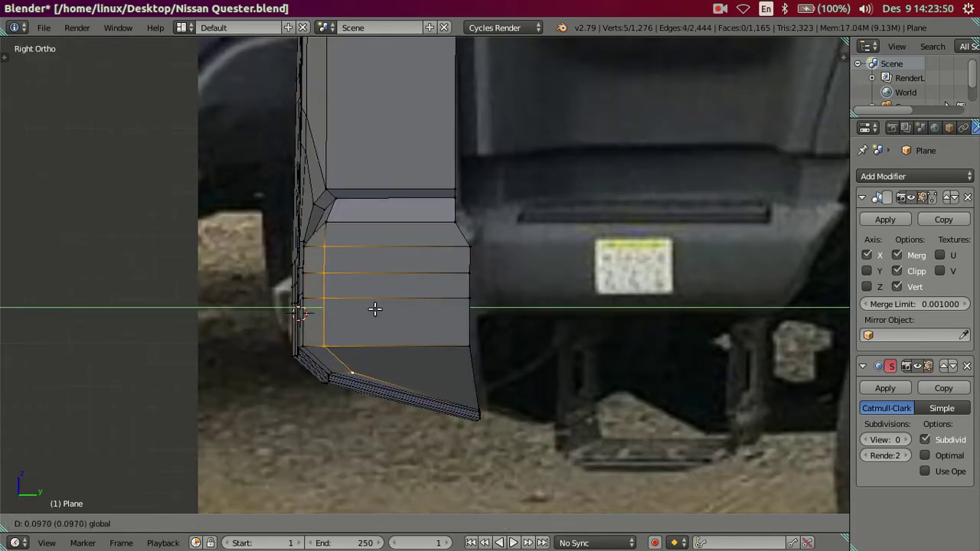
pyautogui.rightClick(329, 220)
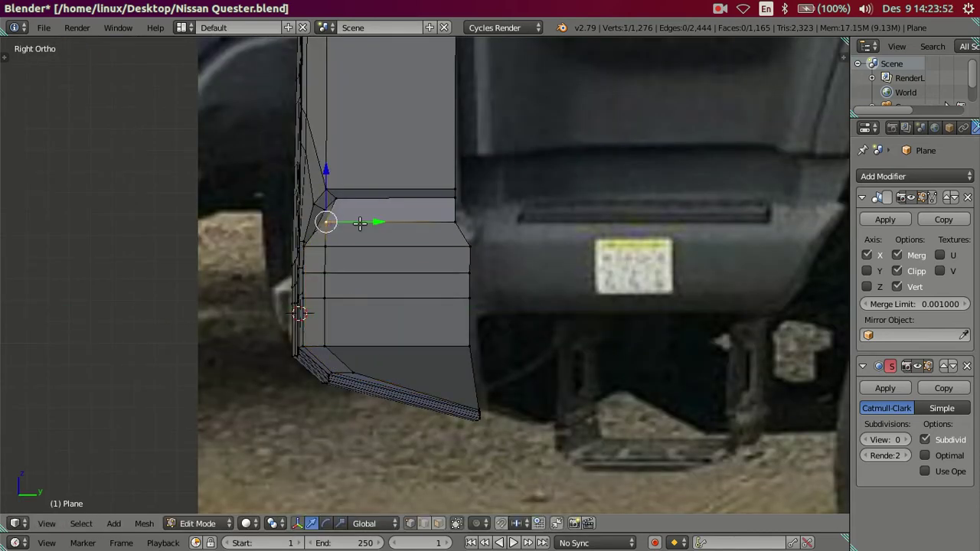
pyautogui.moveTo(366, 222); pyautogui.dragTo(372, 227)
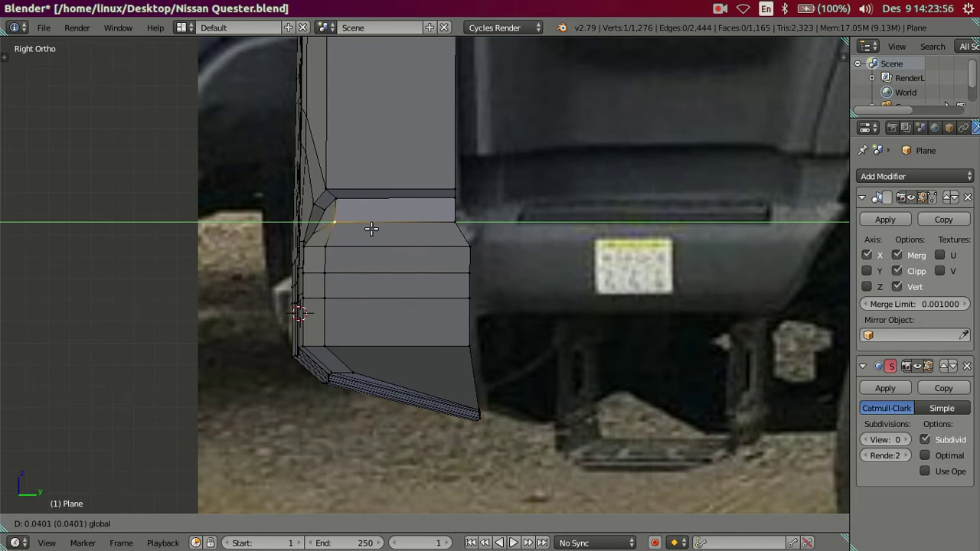
pyautogui.moveTo(371, 228); pyautogui.dragTo(372, 228)
pyautogui.moveTo(372, 228)
pyautogui.mouseDown(button='middle')
pyautogui.moveTo(364, 334)
pyautogui.moveTo(354, 240)
pyautogui.mouseUp(button='middle')
pyautogui.press('KP_3')
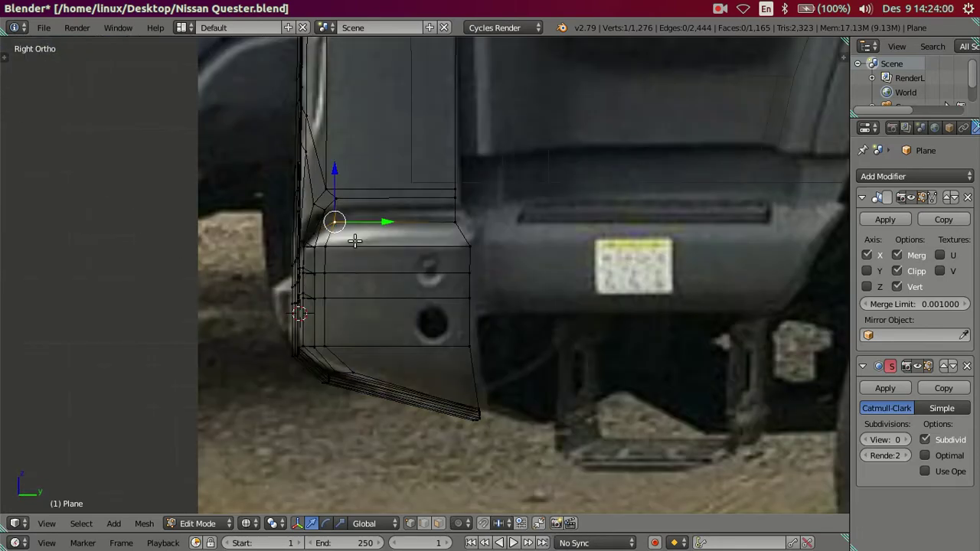
pyautogui.press('z')
# - Add a new edge loop across the fender's side band
pyautogui.moveTo(345, 237)
pyautogui.mouseDown(button='middle')
pyautogui.moveTo(470, 222)
pyautogui.moveTo(542, 243)
pyautogui.moveTo(507, 247)
pyautogui.moveTo(444, 308)
pyautogui.moveTo(414, 358)
pyautogui.moveTo(400, 306)
pyautogui.moveTo(361, 243)
pyautogui.moveTo(380, 249)
pyautogui.mouseUp(button='middle')
pyautogui.rightClick(364, 254)
pyautogui.hotkey('ctrl', 'r')
pyautogui.click(387, 240)
pyautogui.moveTo(392, 242)
pyautogui.mouseDown(button='middle')
pyautogui.moveTo(387, 317)
pyautogui.moveTo(422, 295)
pyautogui.moveTo(441, 230)
pyautogui.moveTo(330, 399)
pyautogui.mouseUp(button='middle')
pyautogui.rightClick(421, 296)
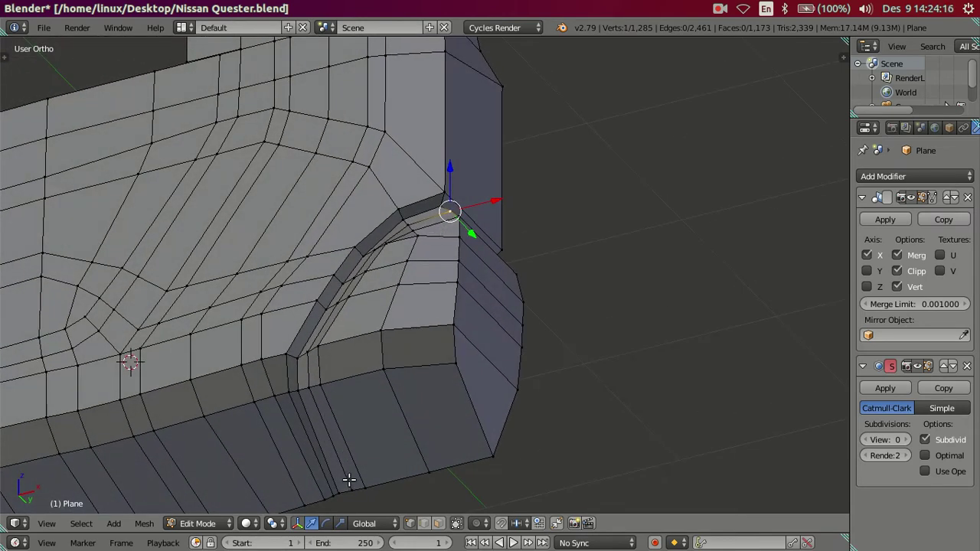
# - Move the curved wheel-arch edge loop to match the arch in the front reference photo
pyautogui.keyDown('alt'); pyautogui.rightClick(306, 389); pyautogui.keyUp('alt')
pyautogui.moveTo(376, 361); pyautogui.dragTo(383, 273, button='middle')
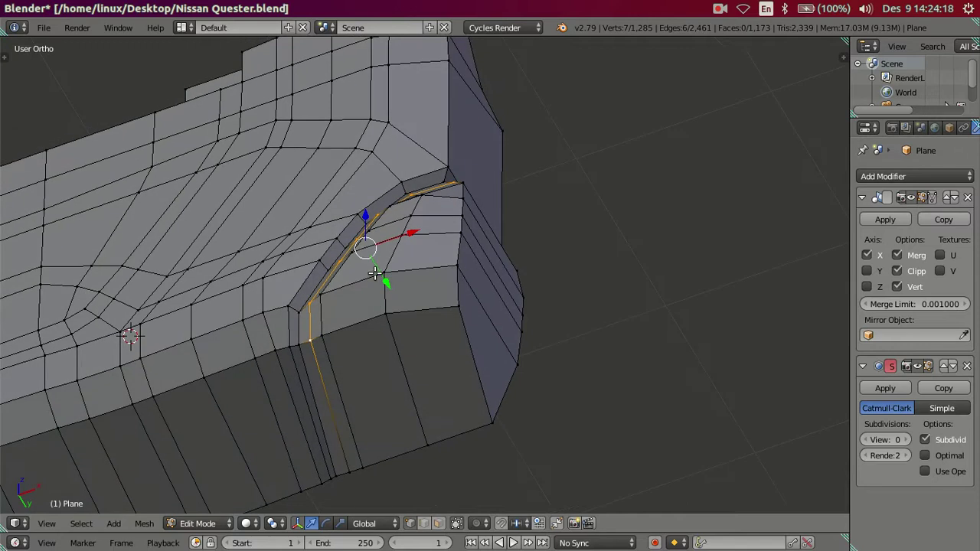
pyautogui.press('g')
pyautogui.press('y')
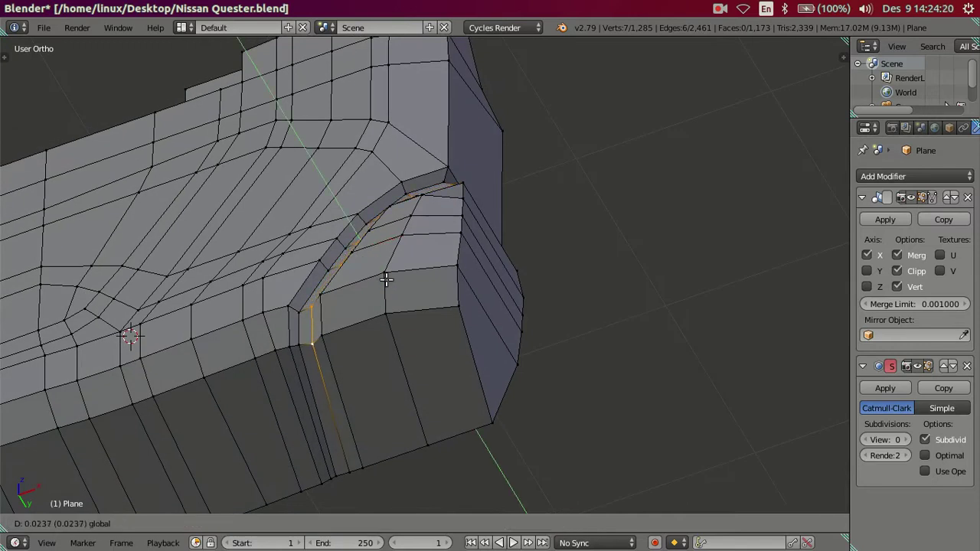
pyautogui.click(387, 279)
pyautogui.press('KP_1')
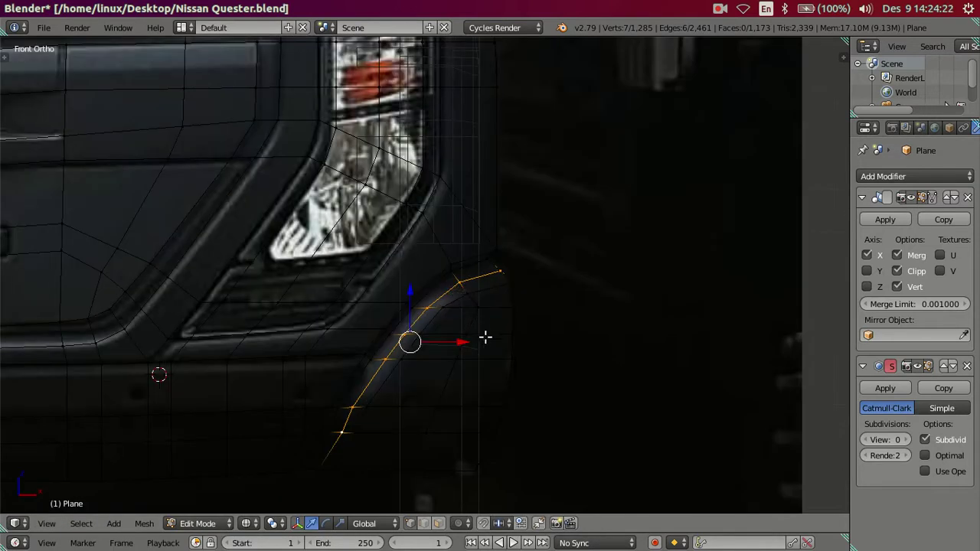
pyautogui.moveTo(465, 341); pyautogui.dragTo(459, 337)
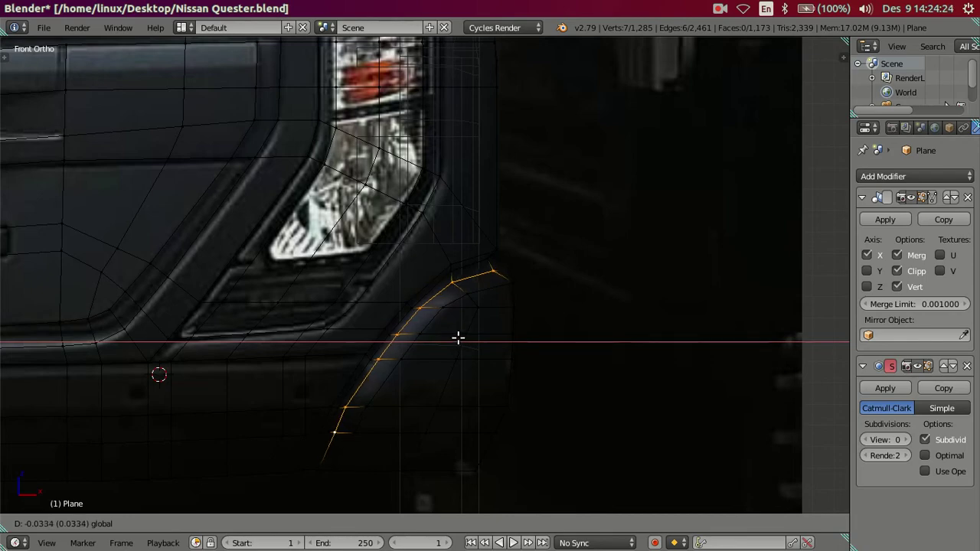
pyautogui.click(459, 337)
# - Slide a vertex along its edge and nudge the arch loop slightly downward
pyautogui.moveTo(459, 337)
pyautogui.mouseDown(button='middle')
pyautogui.moveTo(367, 344)
pyautogui.moveTo(323, 361)
pyautogui.mouseUp(button='middle')
pyautogui.press('g')
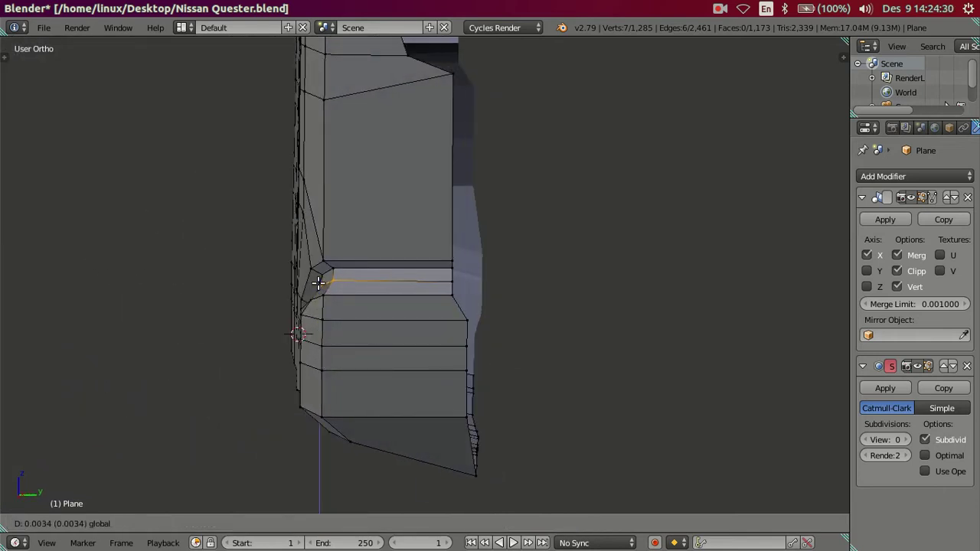
pyautogui.click(327, 281)
pyautogui.moveTo(360, 337); pyautogui.dragTo(389, 339, button='middle')
pyautogui.scroll(4, 388, 339)
pyautogui.press('a')
pyautogui.scroll(2, 427, 339)
pyautogui.moveTo(439, 317); pyautogui.dragTo(470, 357, button='middle')
pyautogui.keyDown('alt'); pyautogui.rightClick(471, 360); pyautogui.keyUp('alt')
pyautogui.press('g')
pyautogui.click(472, 359)
pyautogui.press('KP_1')
# - Select the edge path up from the arch strip and move it sideways along X
pyautogui.press('a')
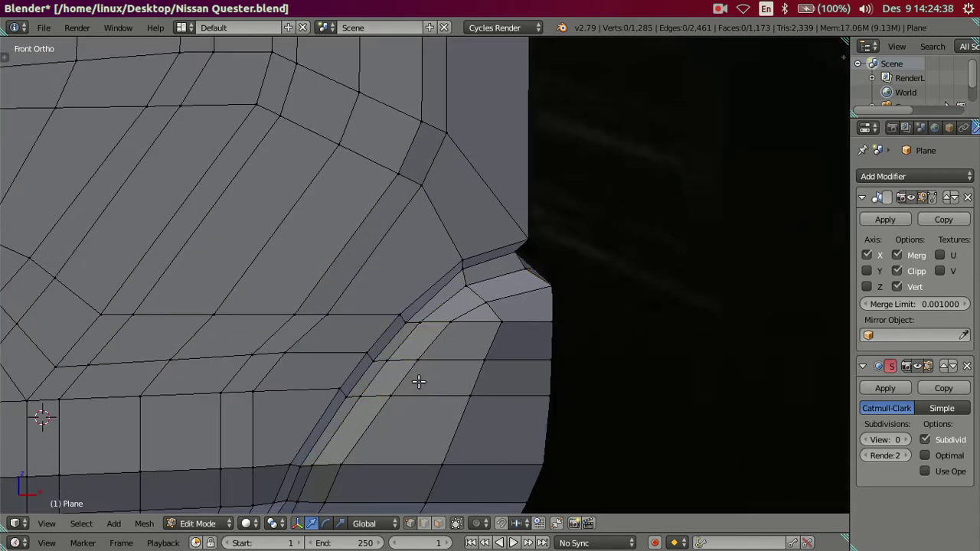
pyautogui.scroll(1, 444, 371)
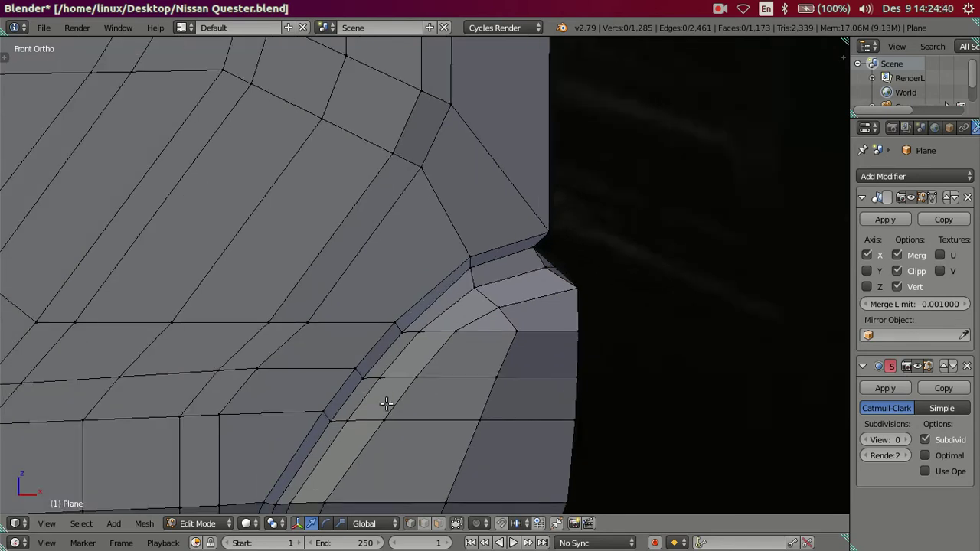
pyautogui.rightClick(346, 419)
pyautogui.keyDown('ctrl'); pyautogui.rightClick(418, 338); pyautogui.keyUp('ctrl')
pyautogui.press('g')
pyautogui.press('Escape')
pyautogui.press('g')
pyautogui.press('x')
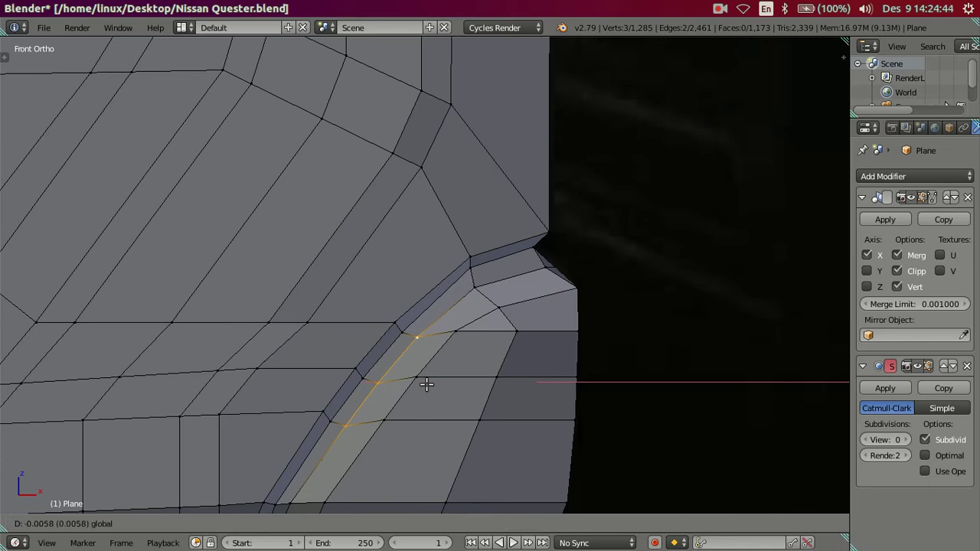
pyautogui.click(429, 353)
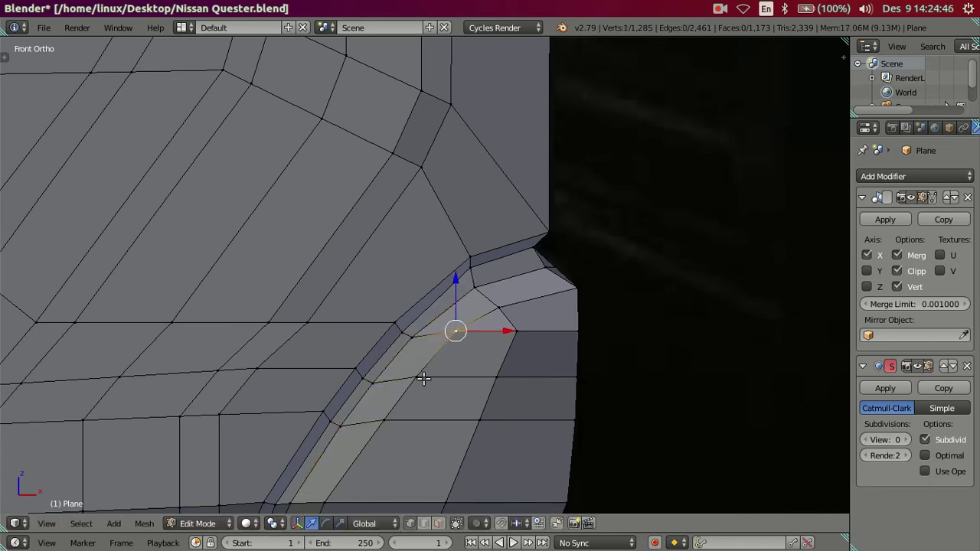
pyautogui.press('g')
pyautogui.press('Escape')
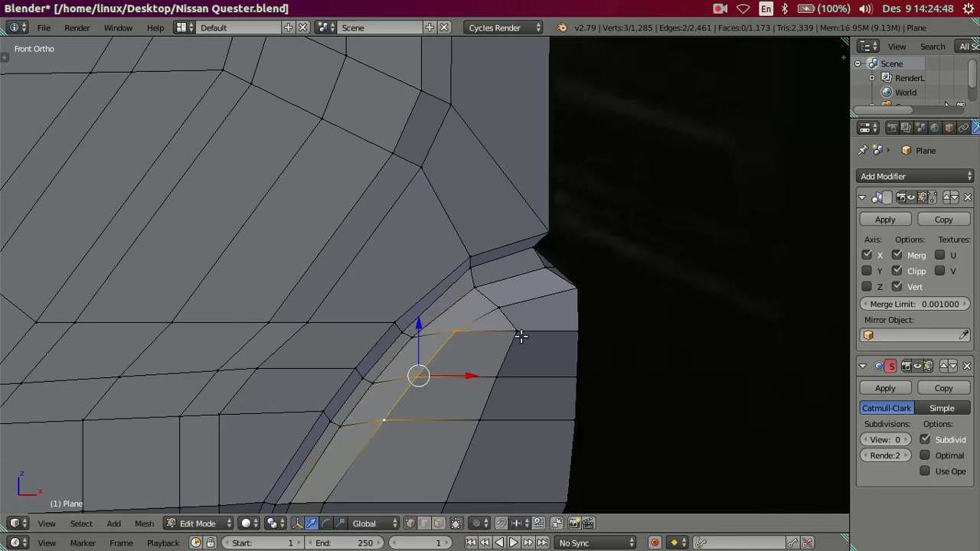
# - Select the face strip at the fender corner and push it outward along X in front view
pyautogui.rightClick(520, 332)
pyautogui.rightClick(448, 336)
pyautogui.keyDown('ctrl'); pyautogui.rightClick(395, 411); pyautogui.keyUp('ctrl')
pyautogui.keyDown('shift'); pyautogui.click(516, 331); pyautogui.keyUp('shift')
pyautogui.keyDown('ctrl'); pyautogui.rightClick(494, 411); pyautogui.keyUp('ctrl')
pyautogui.scroll(-3, 536, 406)
pyautogui.moveTo(590, 398)
pyautogui.mouseDown(button='middle')
pyautogui.moveTo(475, 405)
pyautogui.moveTo(380, 313)
pyautogui.mouseUp(button='middle')
pyautogui.keyDown('ctrl'); pyautogui.rightClick(489, 306); pyautogui.keyUp('ctrl')
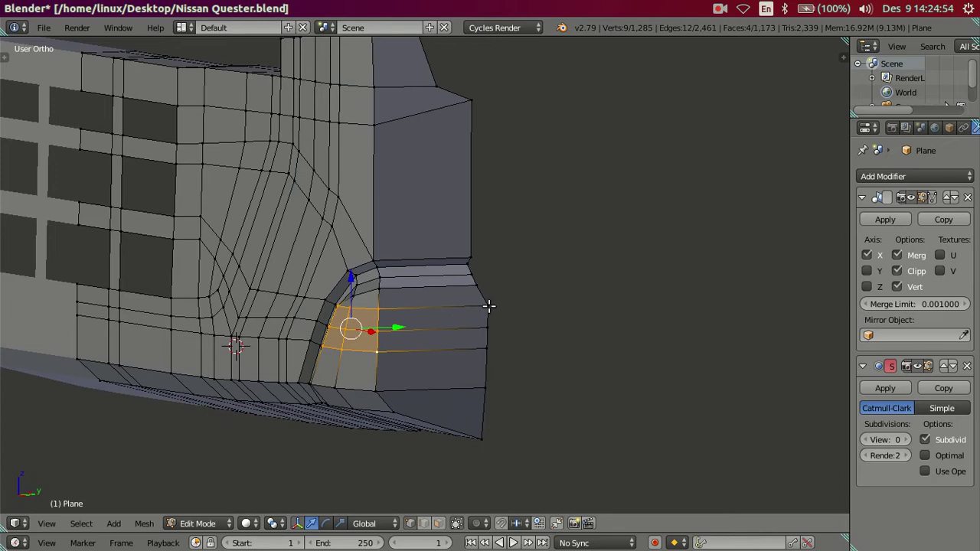
pyautogui.keyDown('ctrl'); pyautogui.rightClick(487, 348); pyautogui.keyUp('ctrl')
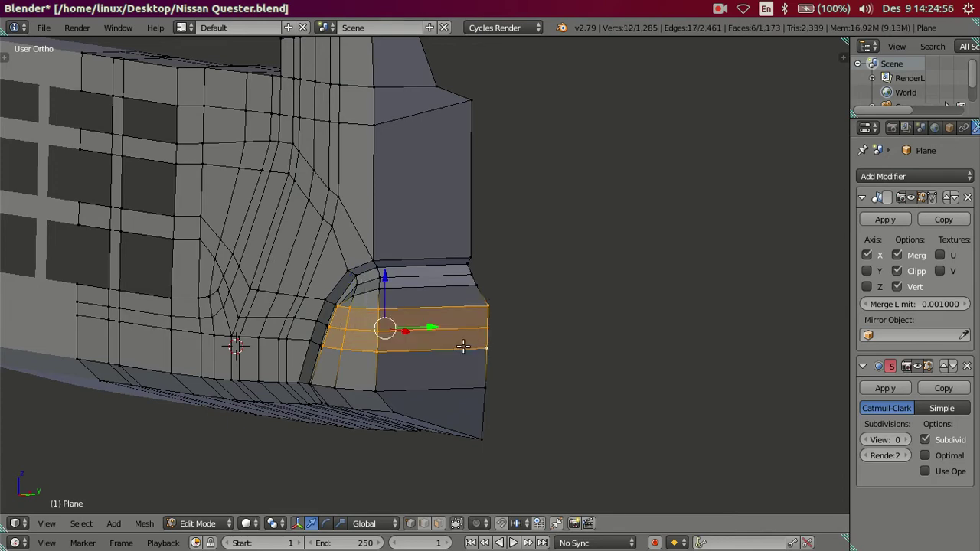
pyautogui.press('KP_1')
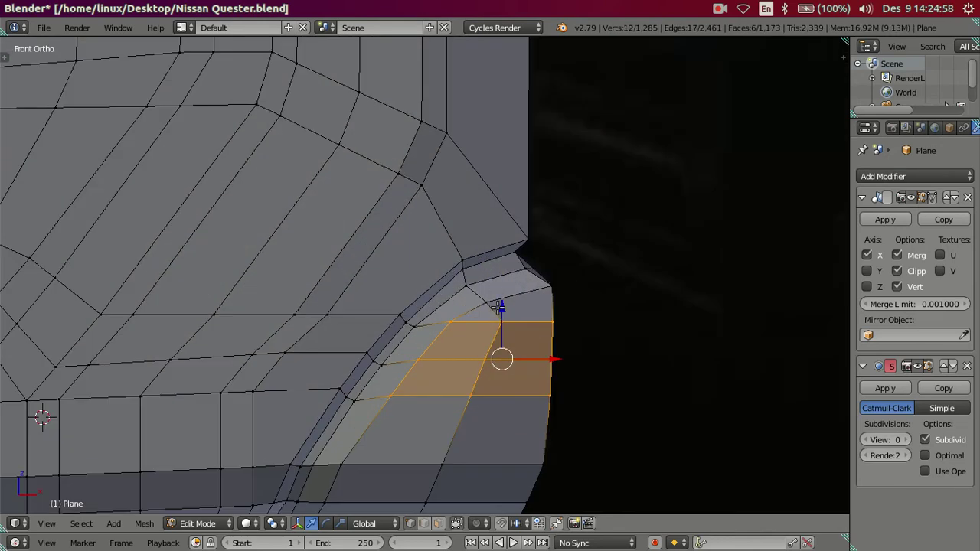
pyautogui.press('g')
pyautogui.click(498, 329)
pyautogui.moveTo(544, 375); pyautogui.dragTo(532, 376)
# - Push only the outer column of fender faces further out along X
pyautogui.moveTo(531, 369); pyautogui.dragTo(476, 359, button='middle')
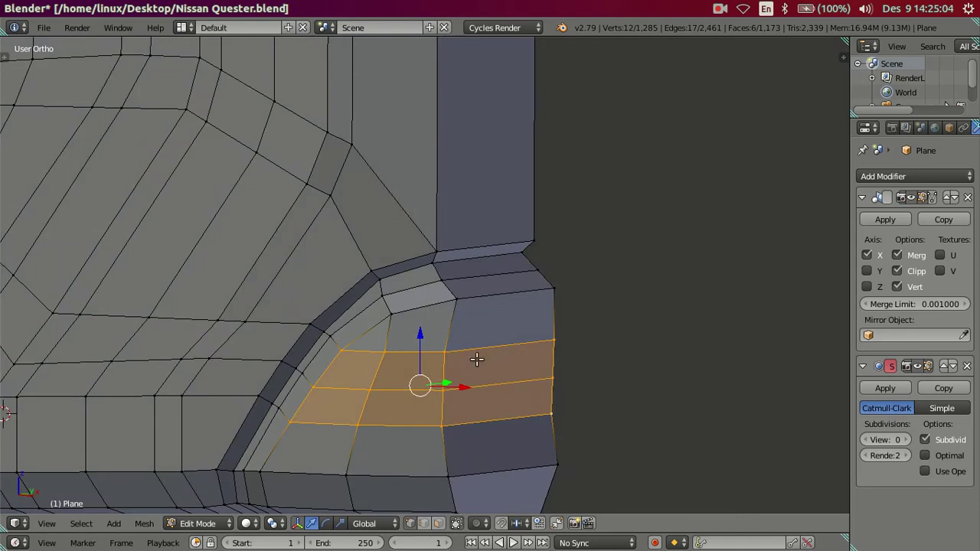
pyautogui.rightClick(443, 353)
pyautogui.keyDown('ctrl'); pyautogui.rightClick(442, 424); pyautogui.keyUp('ctrl')
pyautogui.keyDown('shift'); pyautogui.rightClick(553, 340); pyautogui.keyUp('shift')
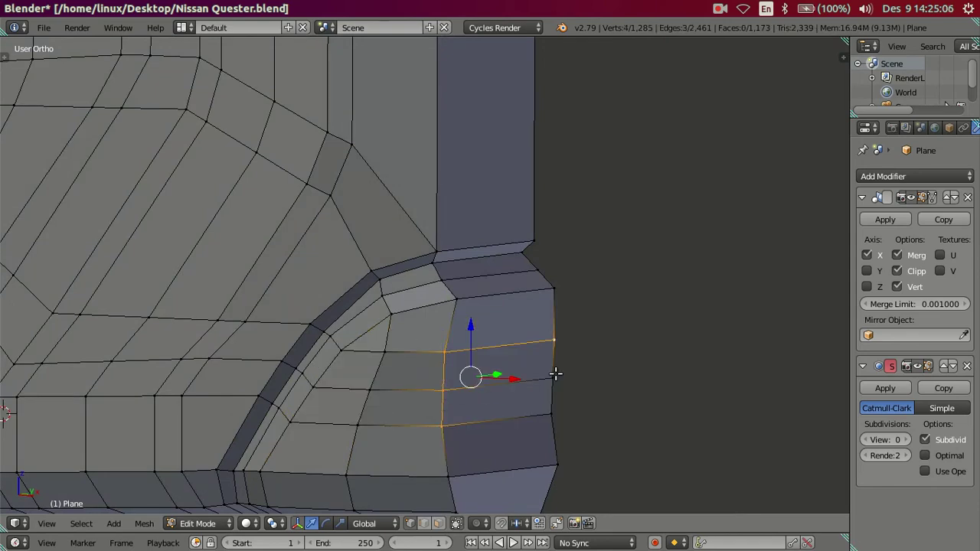
pyautogui.keyDown('ctrl'); pyautogui.rightClick(551, 414); pyautogui.keyUp('ctrl')
pyautogui.press('KP_1')
pyautogui.moveTo(584, 382); pyautogui.dragTo(598, 382)
pyautogui.click(598, 383)
# - Nudge single corner vertices about 0.044 along X to round the fender corner
pyautogui.rightClick(465, 407)
pyautogui.moveTo(490, 413); pyautogui.dragTo(496, 415)
pyautogui.rightClick(469, 376)
pyautogui.rightClick(490, 338)
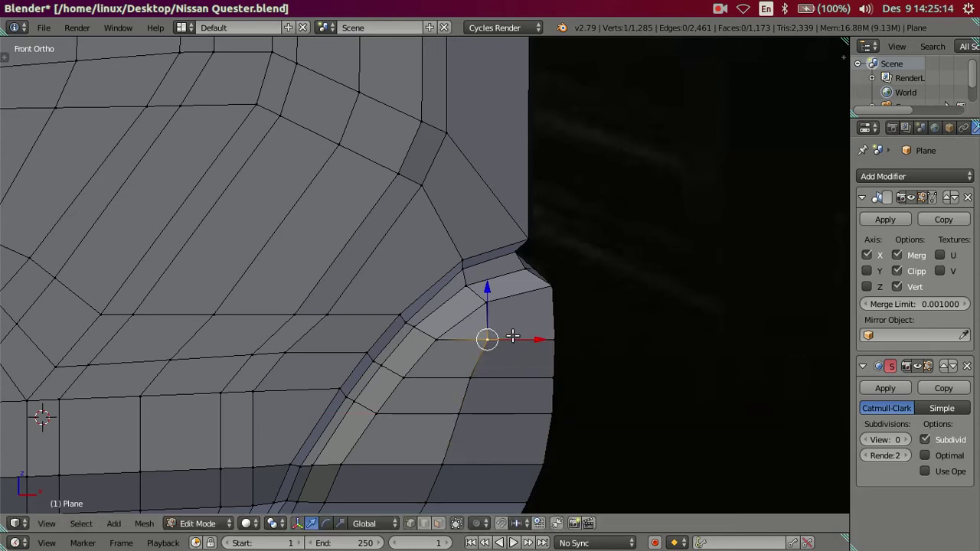
pyautogui.moveTo(514, 339); pyautogui.dragTo(523, 337)
pyautogui.click(520, 337)
# - Knife a diagonal edge from the arch-strip vertex down to the lower vertex across the fender face
pyautogui.press('a')
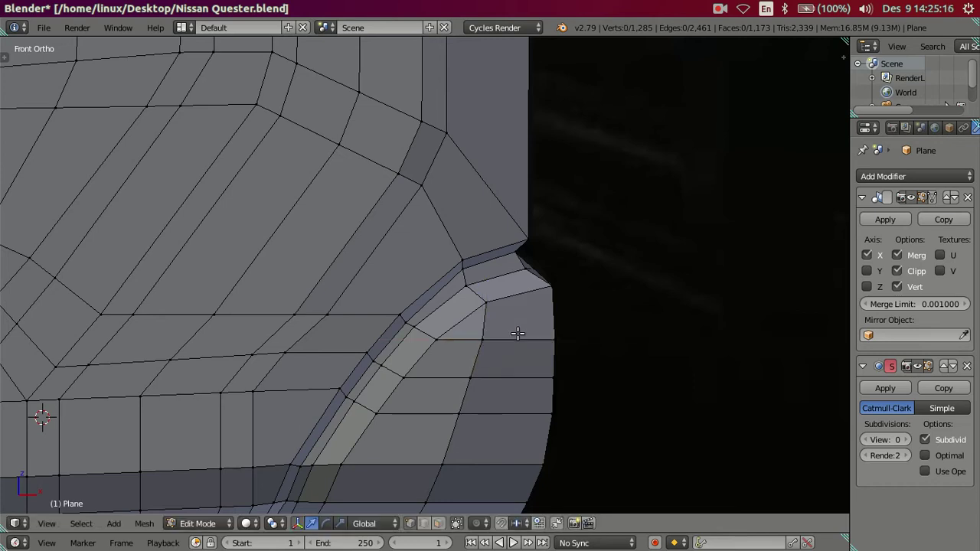
pyautogui.scroll(-2, 514, 332)
pyautogui.scroll(-1, 512, 333)
pyautogui.scroll(2, 455, 324)
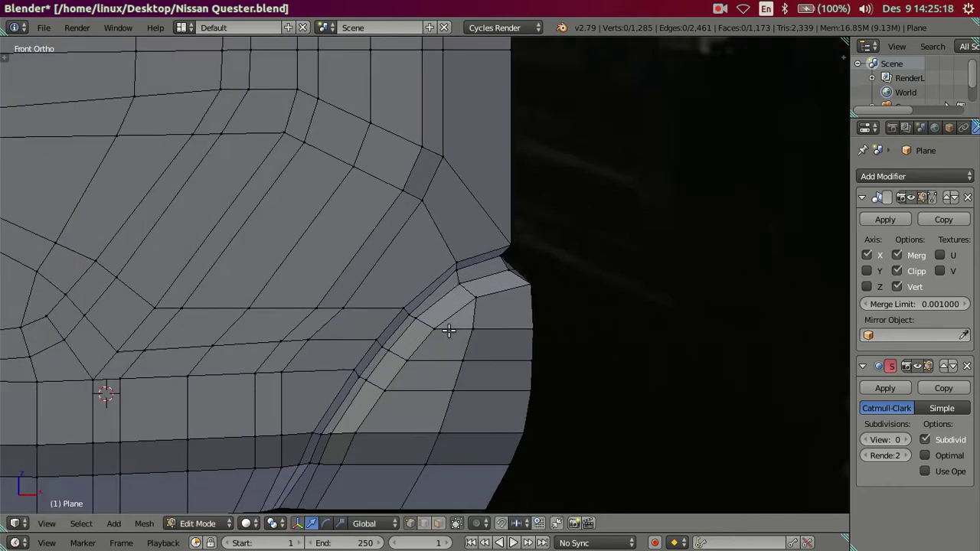
pyautogui.scroll(2, 448, 330)
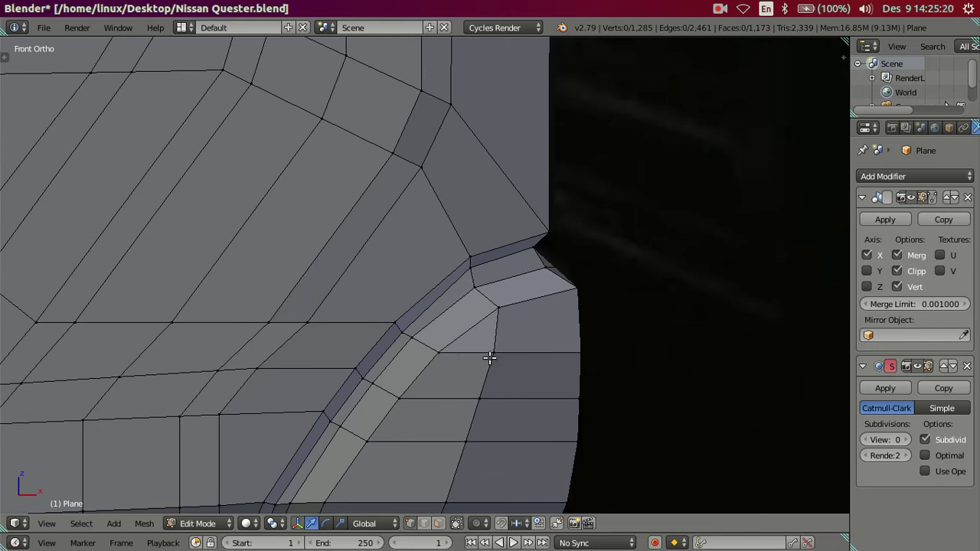
pyautogui.scroll(1, 498, 380)
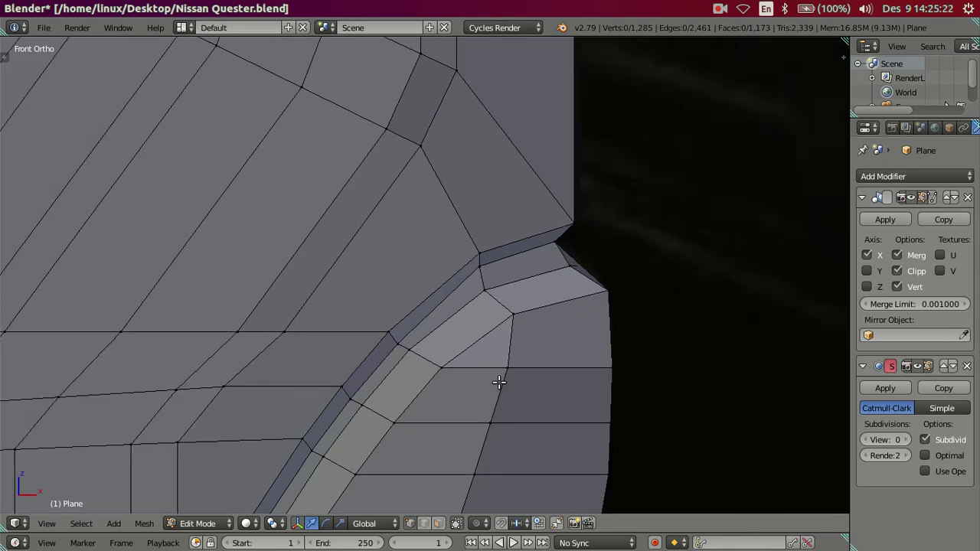
pyautogui.scroll(1, 503, 330)
pyautogui.scroll(-1, 503, 330)
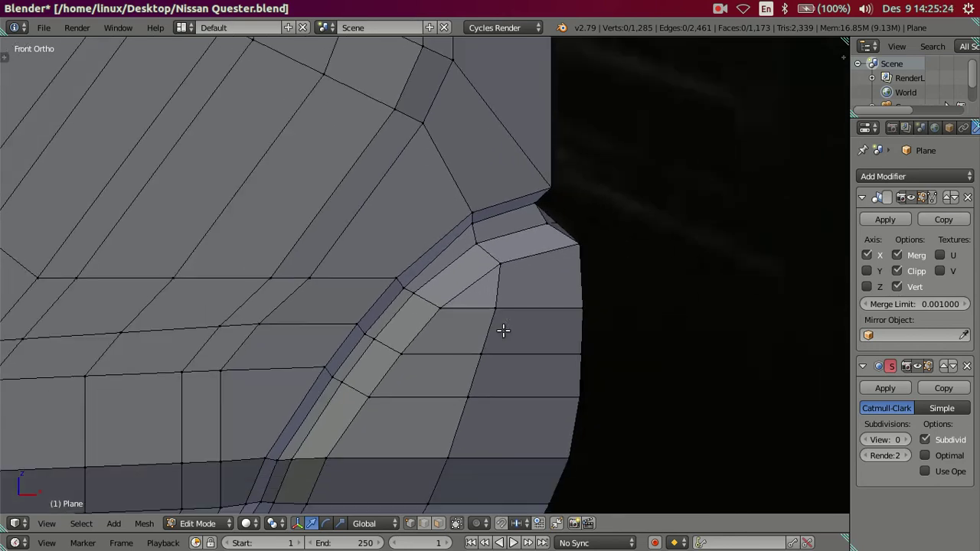
pyautogui.scroll(-1, 502, 330)
pyautogui.scroll(1, 502, 330)
pyautogui.scroll(1, 501, 330)
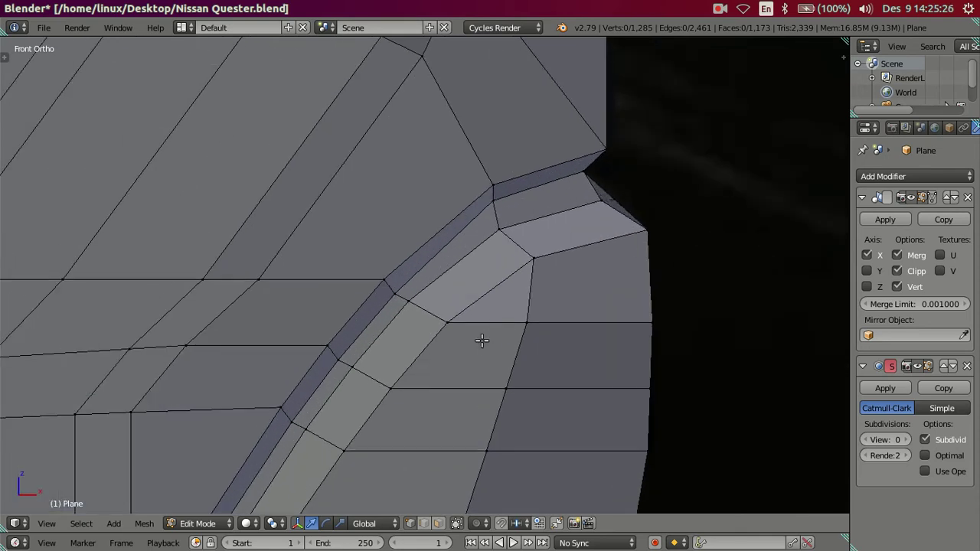
pyautogui.press('k')
pyautogui.click(476, 335)
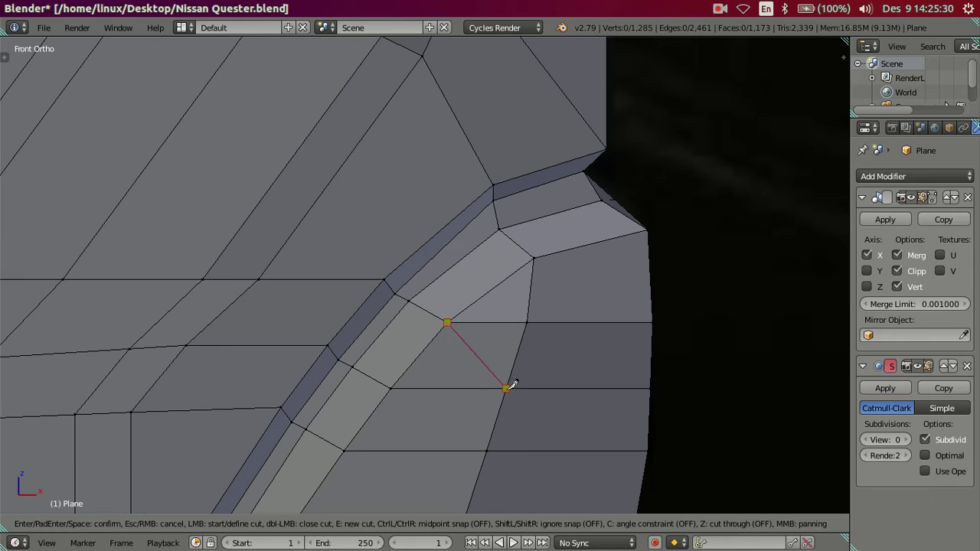
pyautogui.click(506, 388)
pyautogui.press('Return')
pyautogui.press('k')
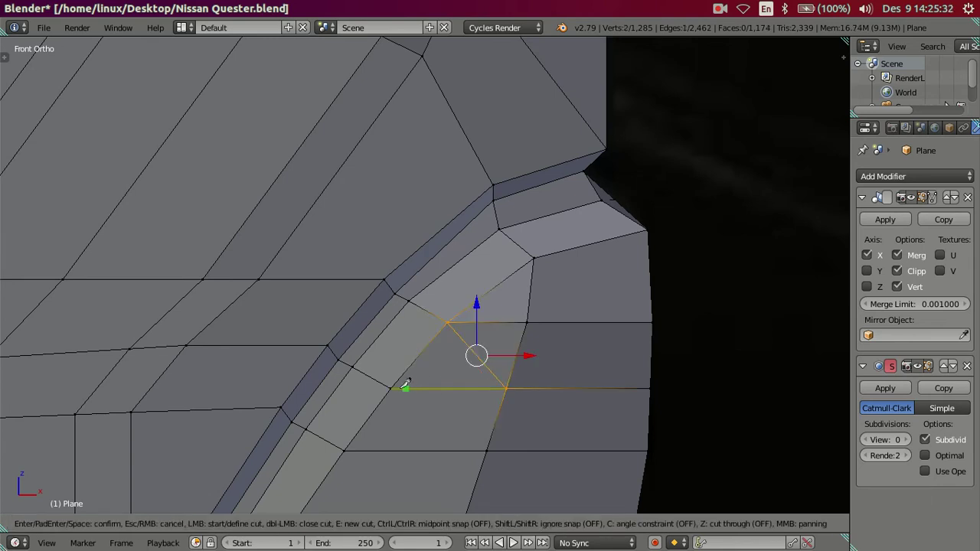
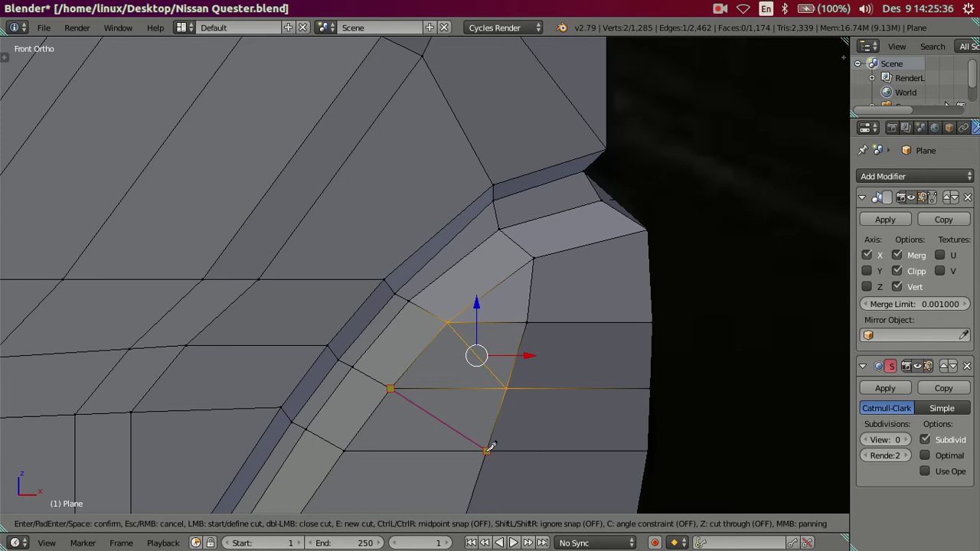
# - Knife-cut new edges across the bumper corner faces, from the corner vertex to the lower vertex
pyautogui.click(486, 450)
pyautogui.press('Return')
pyautogui.keyDown('shift'); pyautogui.scroll(-3, 401, 306); pyautogui.keyUp('shift')
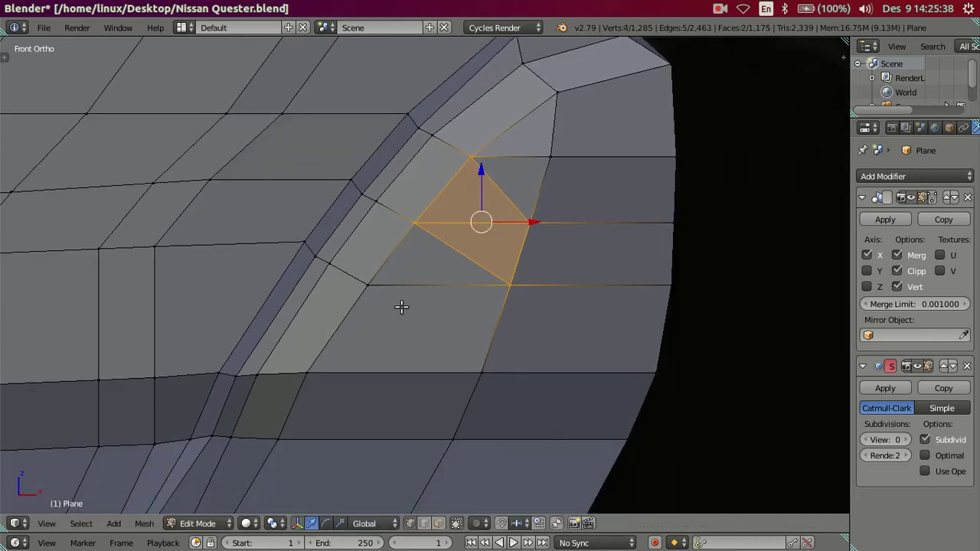
pyautogui.press('k')
pyautogui.click(367, 285)
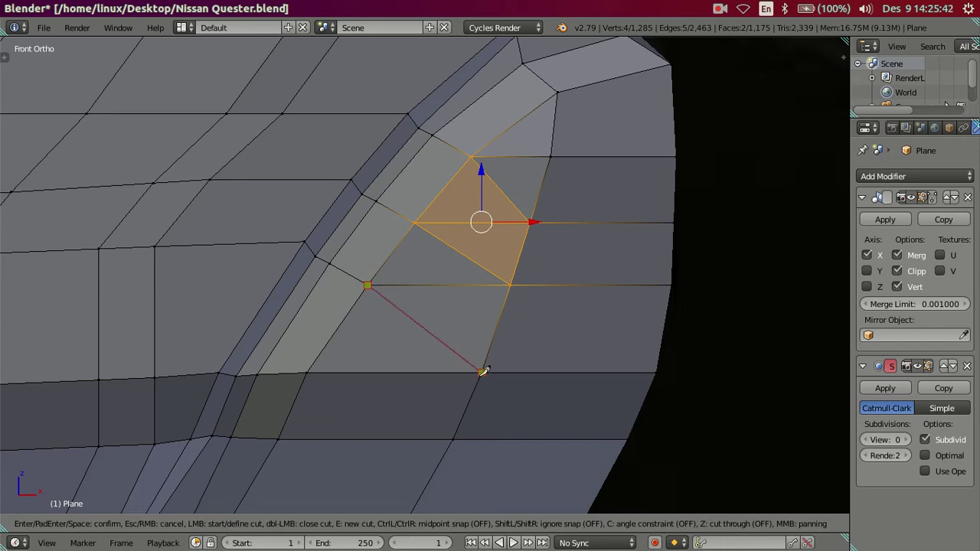
pyautogui.click(481, 373)
pyautogui.press('Return')
pyautogui.moveTo(481, 373); pyautogui.dragTo(470, 276, button='middle')
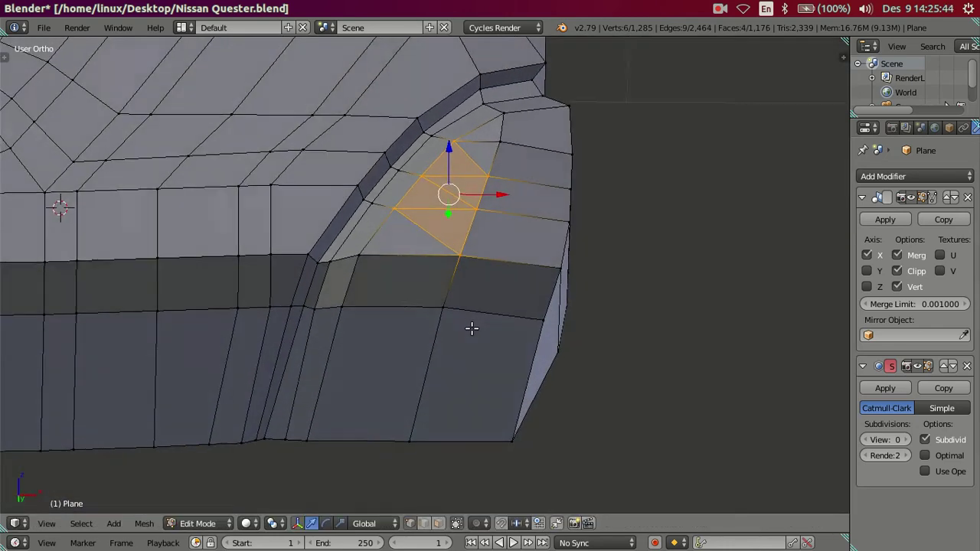
# - Select the stray diagonal edges beside the wheel arch and dissolve them
pyautogui.press('a')
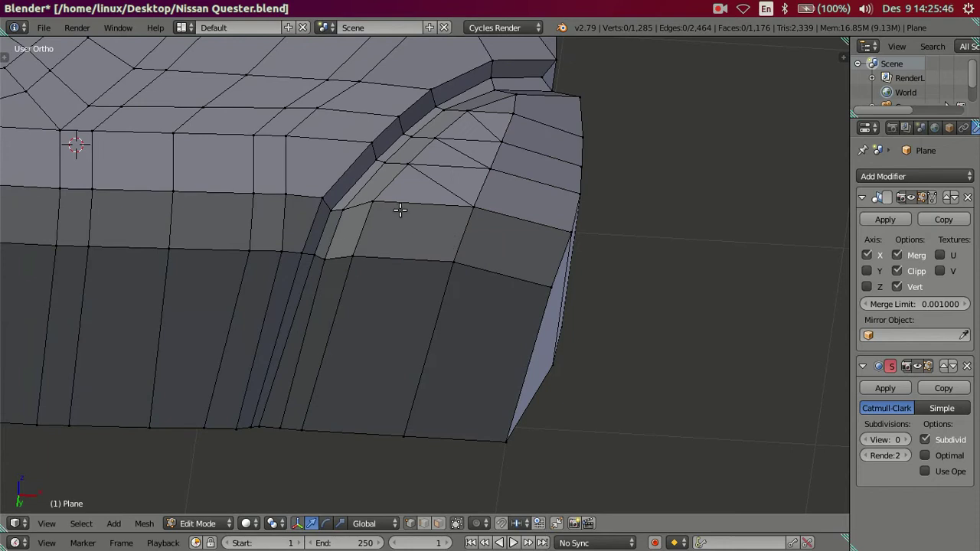
pyautogui.moveTo(515, 255)
pyautogui.mouseDown(button='middle')
pyautogui.moveTo(497, 279)
pyautogui.moveTo(499, 269)
pyautogui.moveTo(477, 280)
pyautogui.moveTo(484, 298)
pyautogui.mouseUp(button='middle')
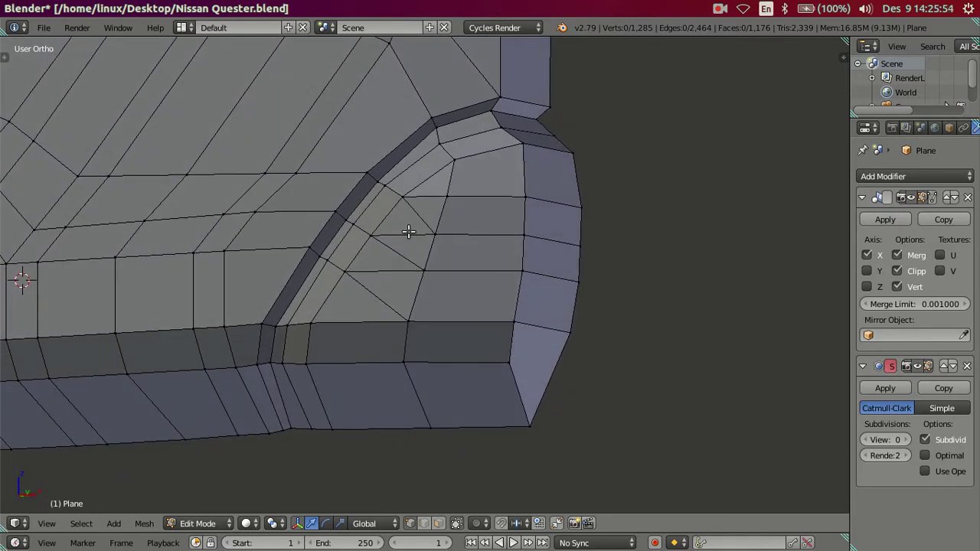
pyautogui.rightClick(398, 259)
pyautogui.keyDown('shift'); pyautogui.rightClick(392, 262); pyautogui.keyUp('shift')
pyautogui.keyDown('shift'); pyautogui.rightClick(412, 216); pyautogui.keyUp('shift')
pyautogui.keyDown('shift'); pyautogui.rightClick(430, 194); pyautogui.keyUp('shift')
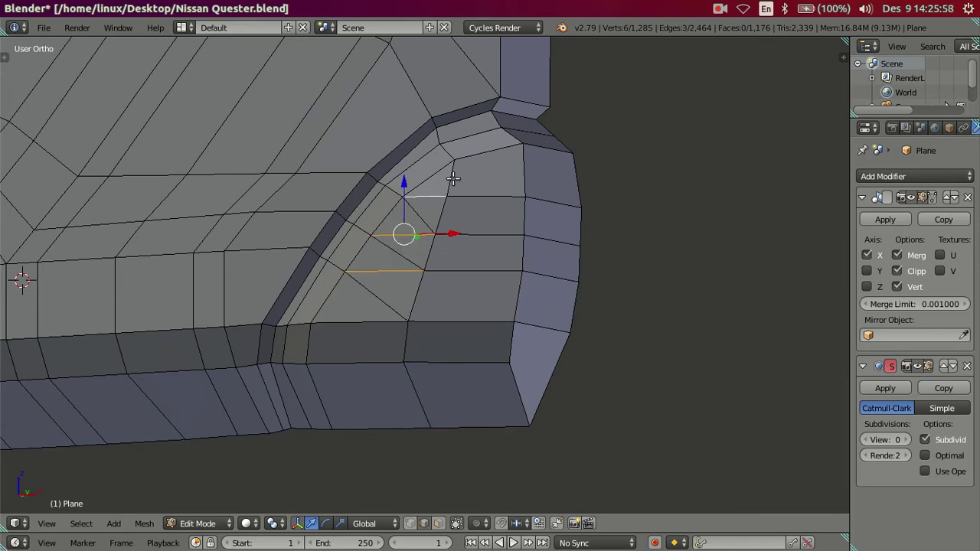
pyautogui.press('x')
pyautogui.click(659, 223)
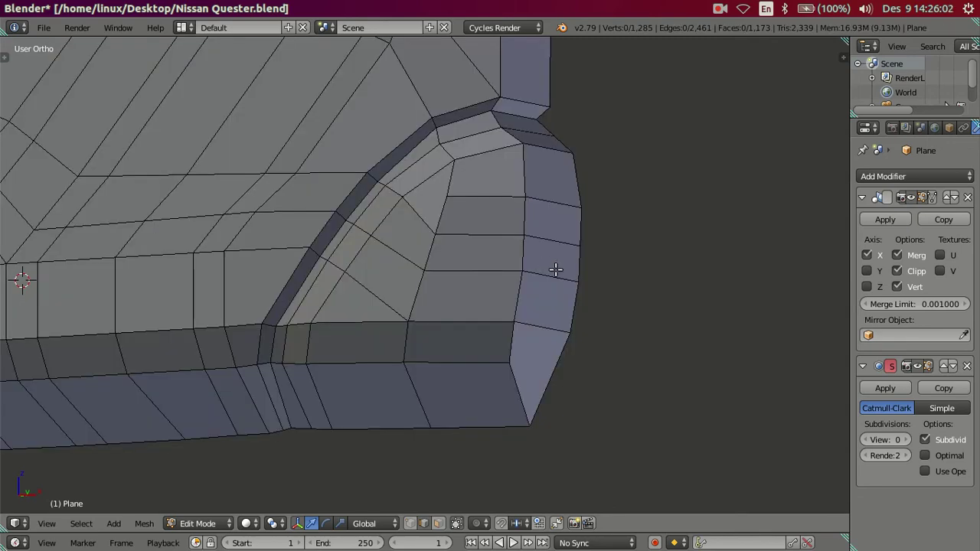
pyautogui.moveTo(554, 271)
pyautogui.mouseDown(button='middle')
pyautogui.moveTo(561, 294)
pyautogui.moveTo(525, 278)
pyautogui.moveTo(564, 234)
pyautogui.moveTo(574, 232)
pyautogui.moveTo(581, 260)
pyautogui.mouseUp(button='middle')
# - Undo the edge dissolve and reselect a single diagonal edge on the corner
pyautogui.hotkey('ctrl', 'z')
pyautogui.hotkey('ctrl', 'z')
pyautogui.hotkey('ctrl', 'z')
pyautogui.hotkey('ctrl', 'z')
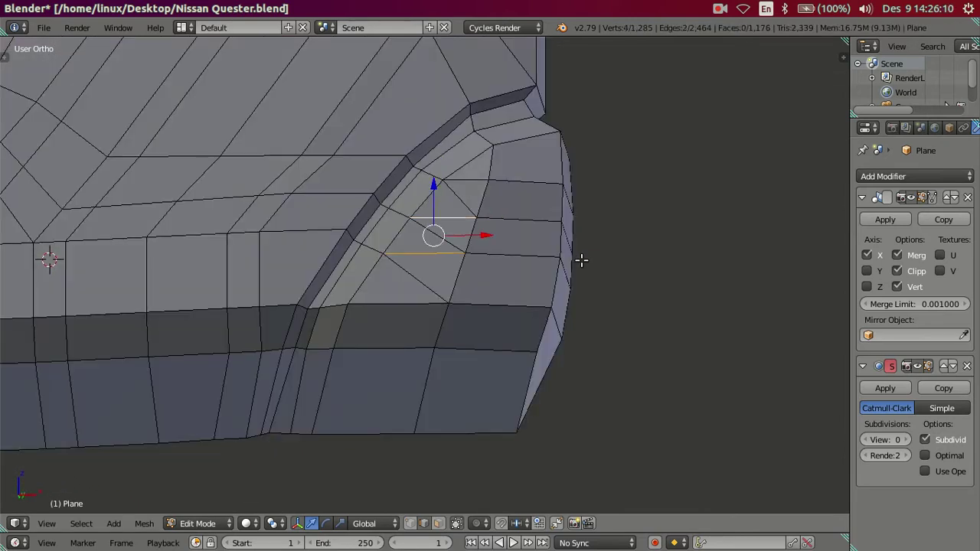
pyautogui.rightClick(418, 271)
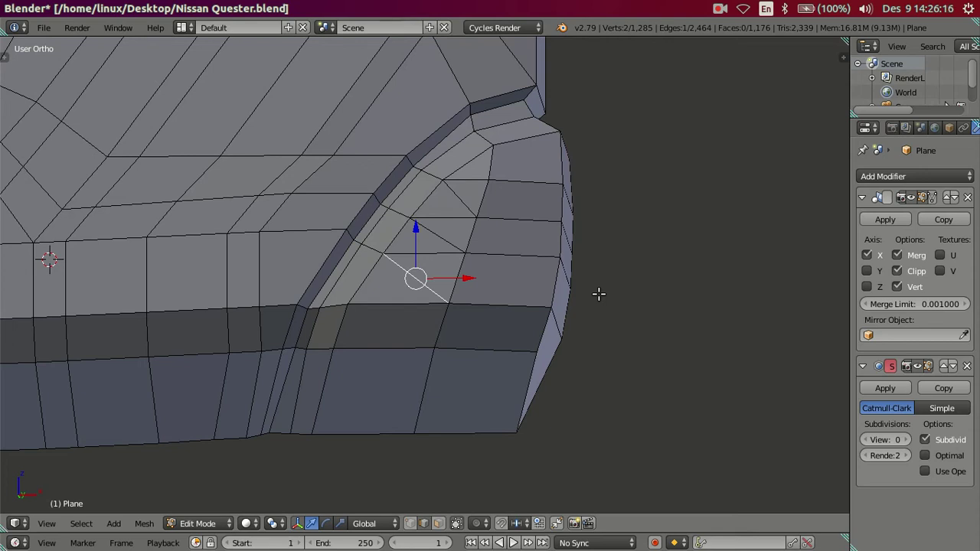
pyautogui.hotkey('ctrl', 'z')
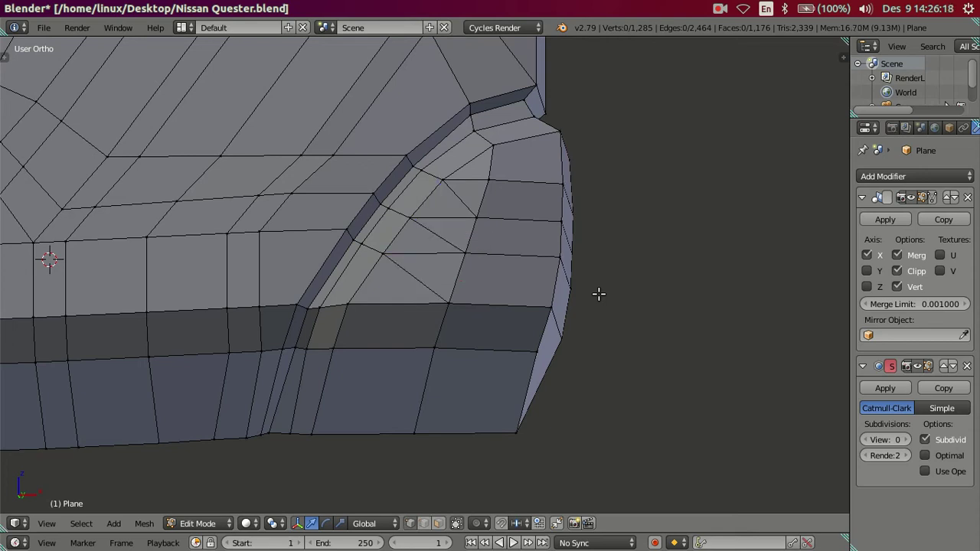
pyautogui.moveTo(582, 287)
pyautogui.mouseDown(button='middle')
pyautogui.moveTo(545, 306)
pyautogui.moveTo(506, 293)
pyautogui.moveTo(543, 313)
pyautogui.mouseUp(button='middle')
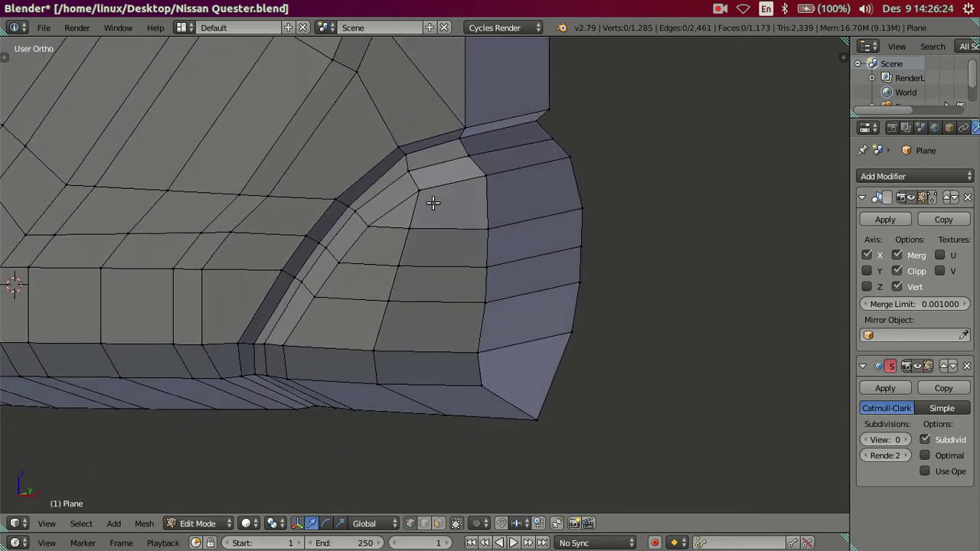
# - Add a loop cut across the bumper corner faces and slide it into place
pyautogui.rightClick(409, 226)
pyautogui.press('g')
pyautogui.hotkey('ctrl', 'r')
pyautogui.click(494, 193)
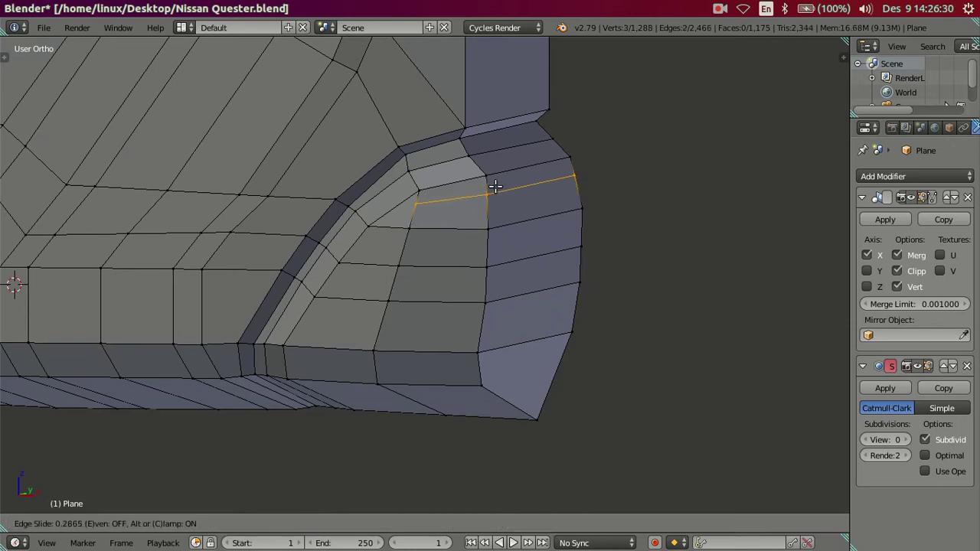
pyautogui.click(495, 186)
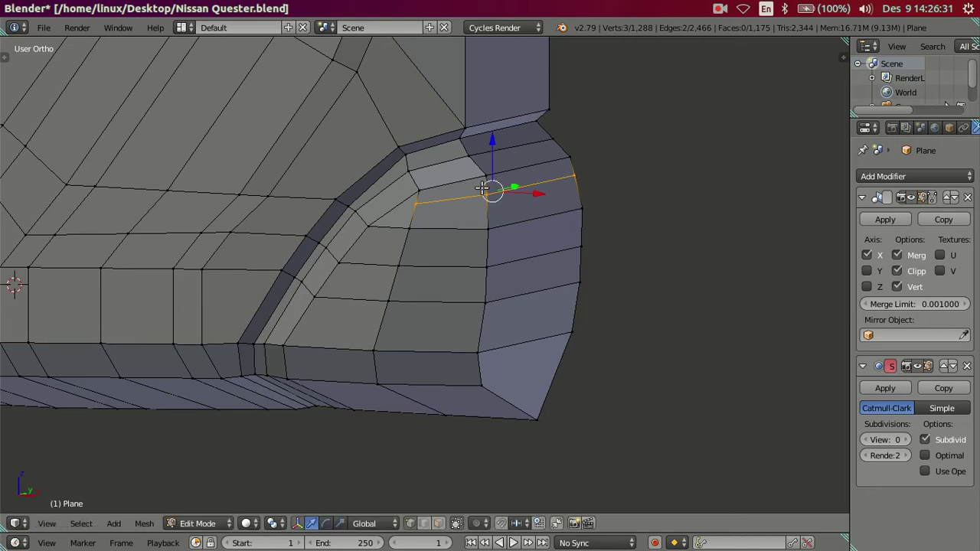
# - In front view, reposition the new loop's end vertex so it sits on the body edge
pyautogui.rightClick(418, 192)
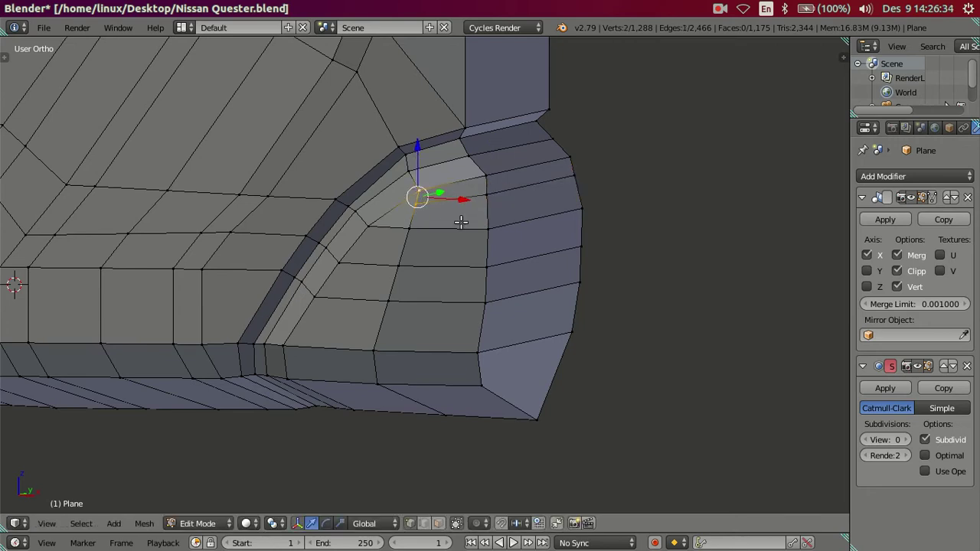
pyautogui.press('KP_1')
pyautogui.scroll(2, 476, 253)
pyautogui.scroll(1, 521, 233)
pyautogui.rightClick(551, 200)
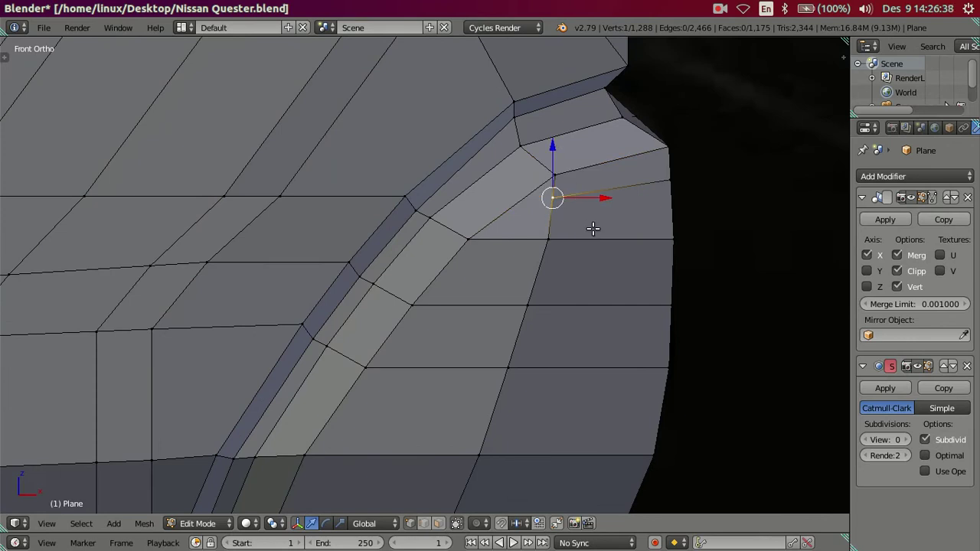
pyautogui.press('g')
pyautogui.press('g')
pyautogui.click(622, 228)
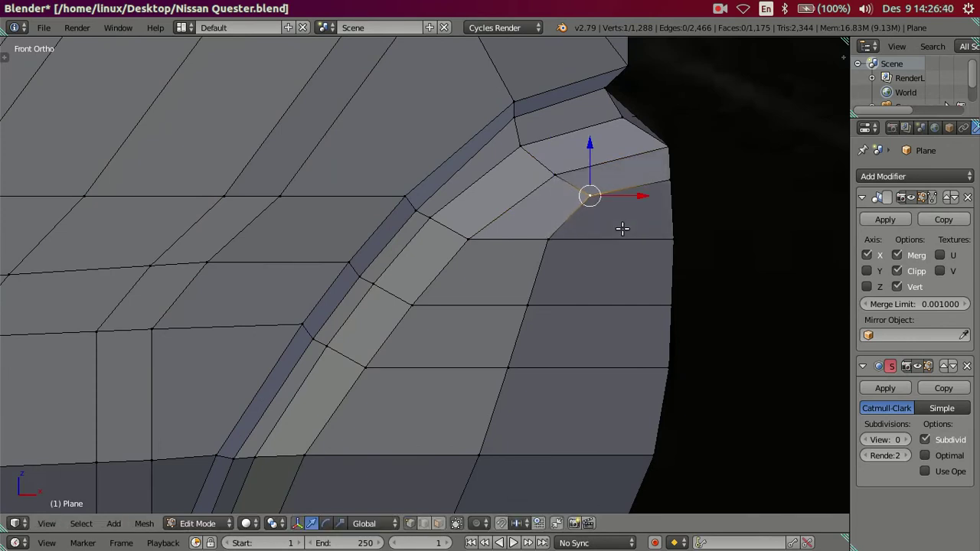
pyautogui.press('g')
pyautogui.press('g')
pyautogui.click(607, 188)
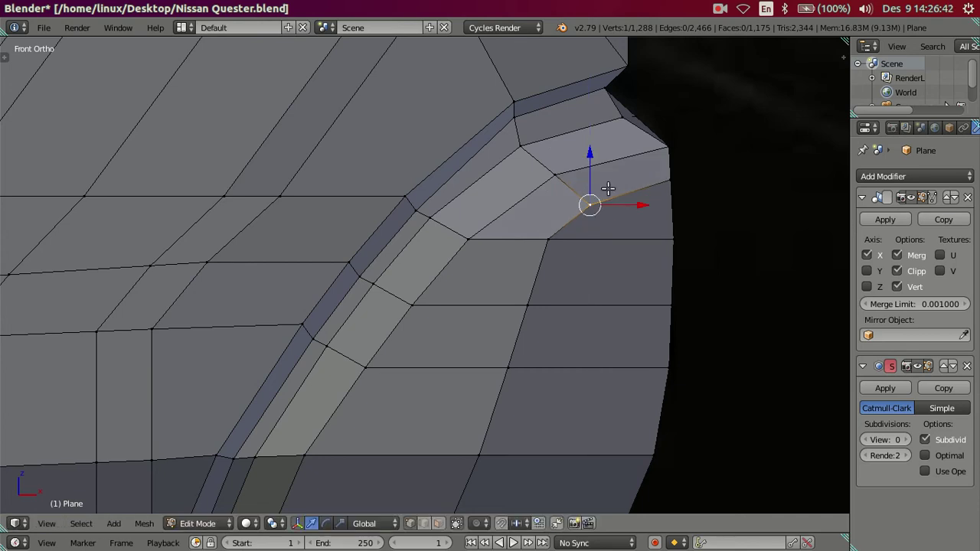
pyautogui.press('g')
pyautogui.press('g')
pyautogui.click(557, 251)
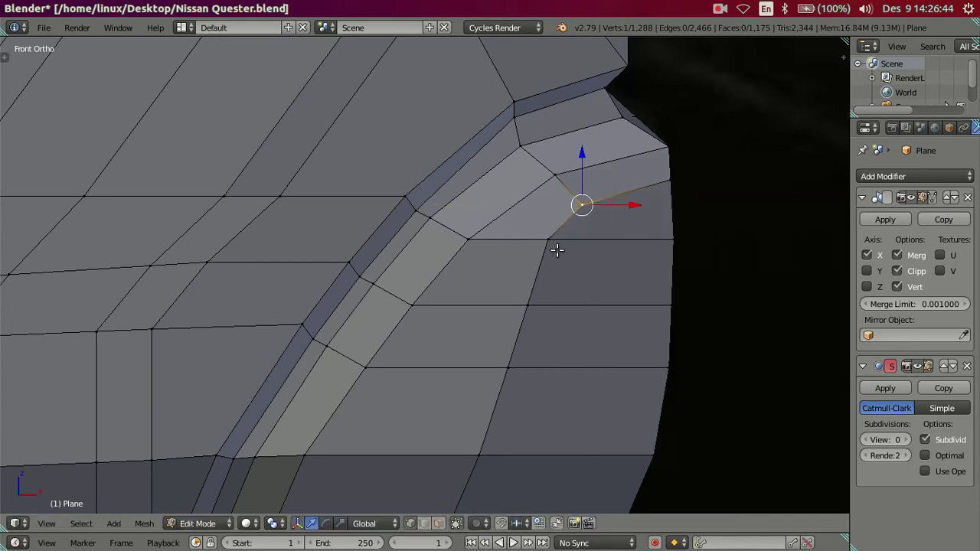
# - Move the vertical edge's vertices down along Z, then sideways along X
pyautogui.scroll(-1, 529, 269)
pyautogui.scroll(-1, 551, 268)
pyautogui.scroll(1, 586, 265)
pyautogui.press('a')
pyautogui.rightClick(526, 246)
pyautogui.keyDown('ctrl'); pyautogui.rightClick(498, 345); pyautogui.keyUp('ctrl')
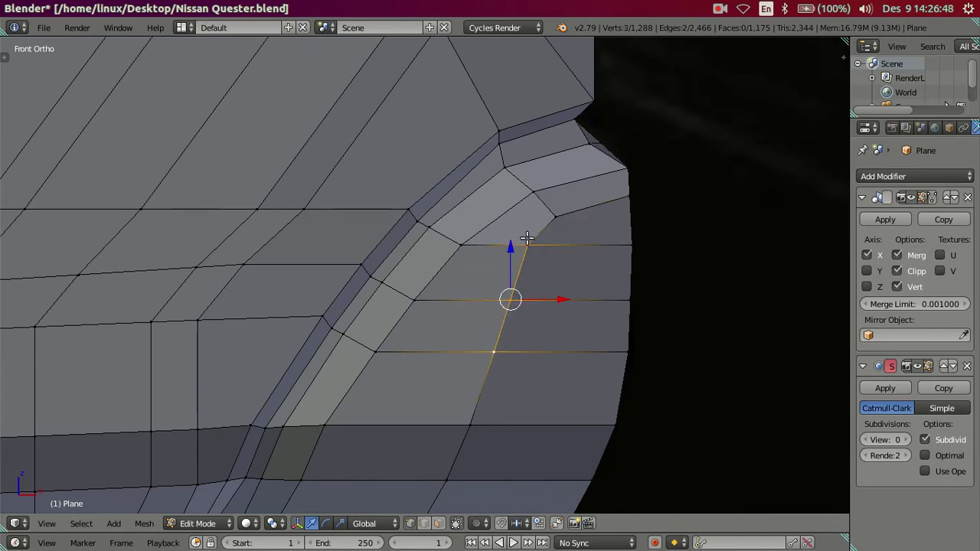
pyautogui.press('g')
pyautogui.press('z')
pyautogui.click(503, 277)
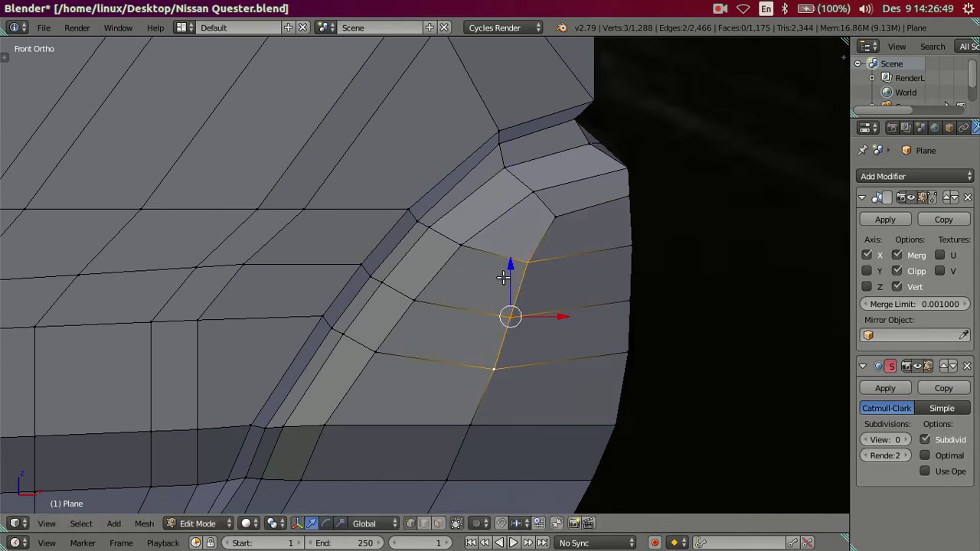
pyautogui.press('g')
pyautogui.press('x')
pyautogui.click(548, 324)
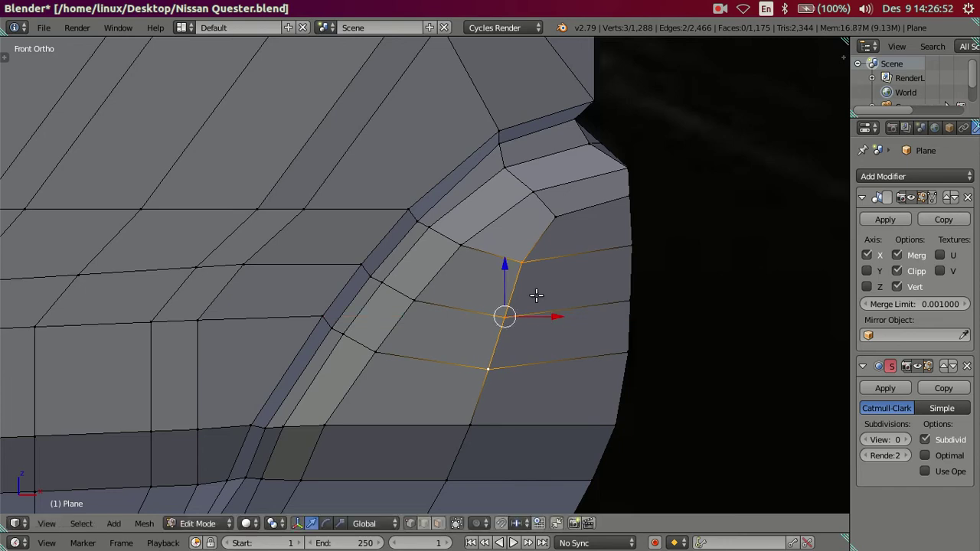
# - Select the top vertex and outer column of side vertices and lower them along Z
pyautogui.rightClick(524, 265)
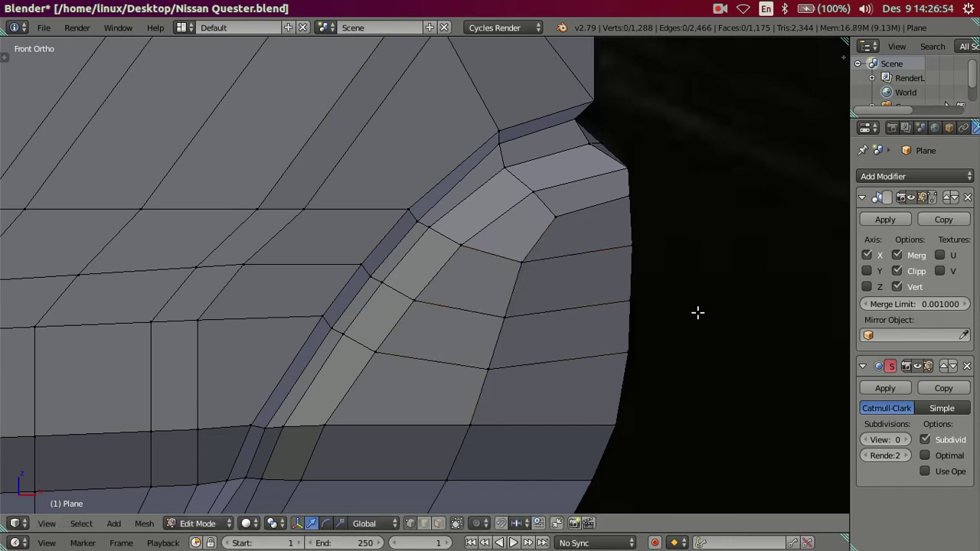
pyautogui.moveTo(697, 314); pyautogui.dragTo(477, 294, button='middle')
pyautogui.keyDown('ctrl'); pyautogui.rightClick(337, 363); pyautogui.keyUp('ctrl')
pyautogui.keyDown('ctrl'); pyautogui.rightClick(598, 251); pyautogui.keyUp('ctrl')
pyautogui.keyDown('ctrl'); pyautogui.rightClick(598, 353); pyautogui.keyUp('ctrl')
pyautogui.press('KP_1')
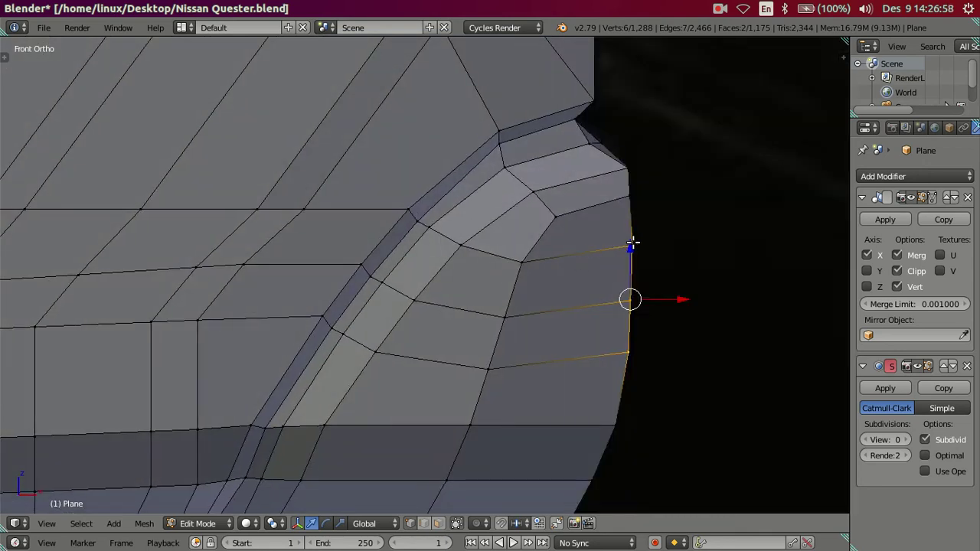
pyautogui.press('g')
pyautogui.press('z')
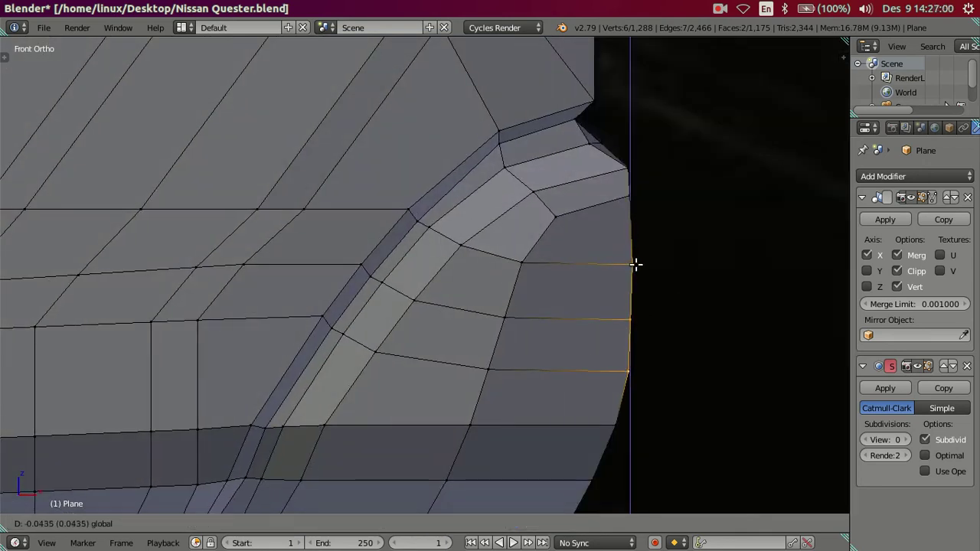
pyautogui.click(635, 265)
# - Orbit to check the reshaped corner and select an edge at its top
pyautogui.press('a')
pyautogui.scroll(-3, 635, 264)
pyautogui.moveTo(533, 323); pyautogui.dragTo(460, 305, button='middle')
pyautogui.rightClick(448, 292)
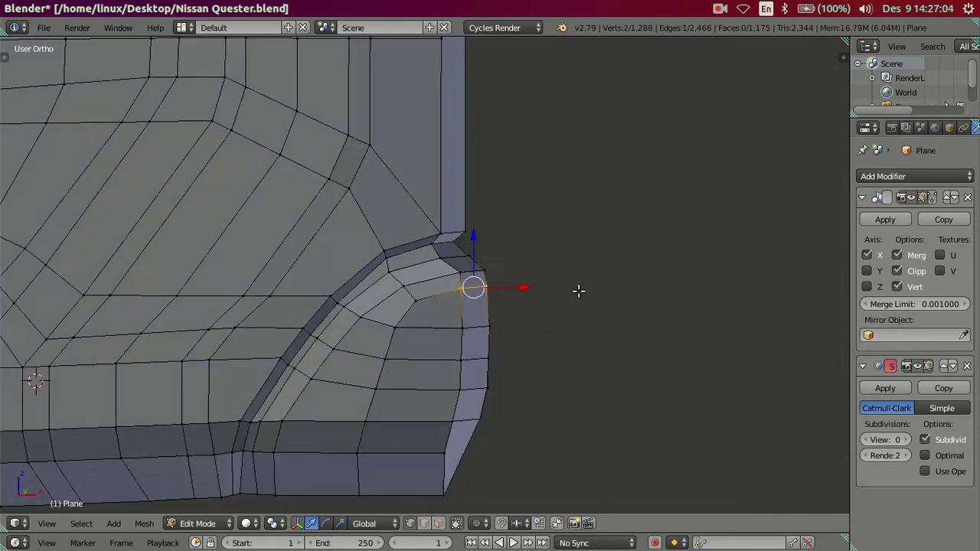
# - Review the corner vertices in front view, briefly toggling the maximized viewport
pyautogui.press('KP_1')
pyautogui.scroll(2, 574, 287)
pyautogui.hotkey('ctrl', 'space')
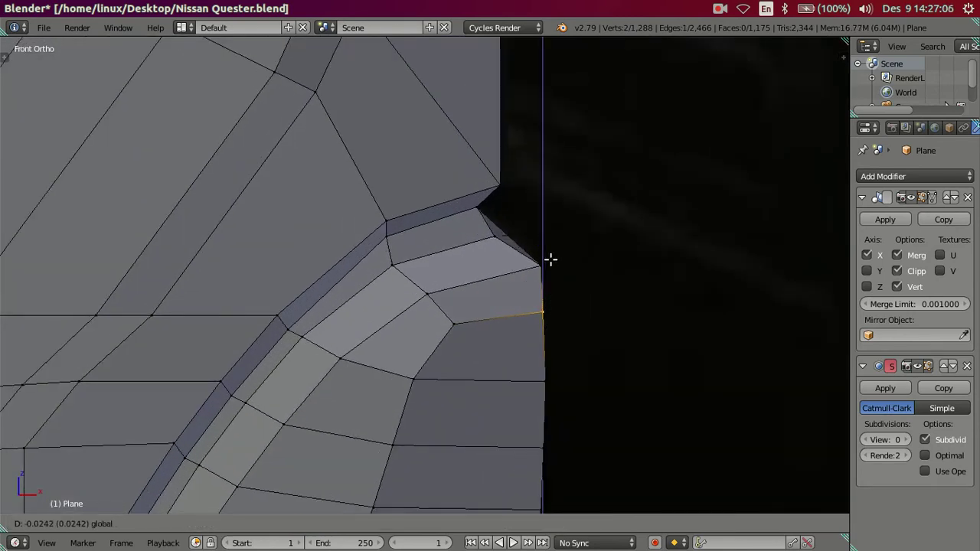
pyautogui.hotkey('ctrl', 'space')
pyautogui.press('a')
pyautogui.scroll(-2, 558, 268)
pyautogui.scroll(2, 558, 268)
pyautogui.rightClick(451, 325)
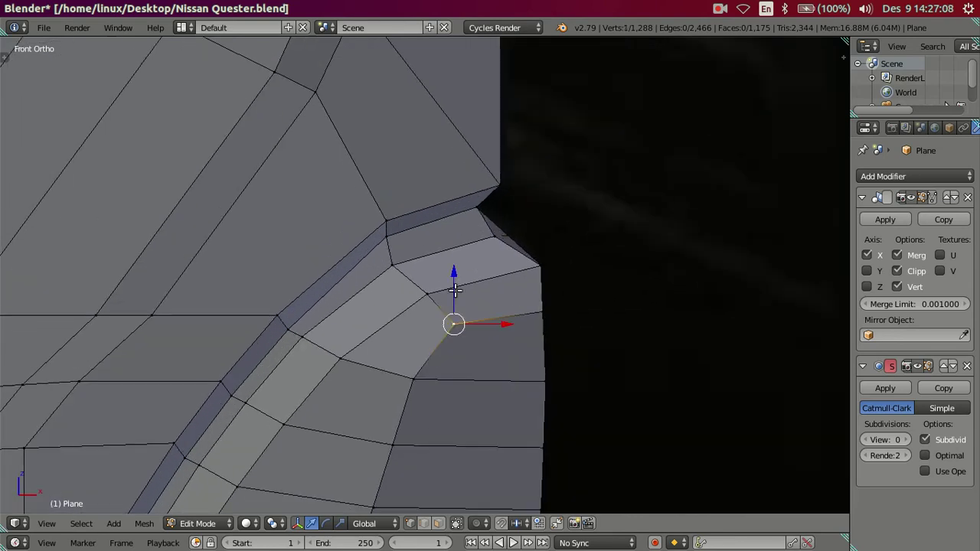
pyautogui.keyDown('shift'); pyautogui.rightClick(420, 375); pyautogui.keyUp('shift')
pyautogui.press('a')
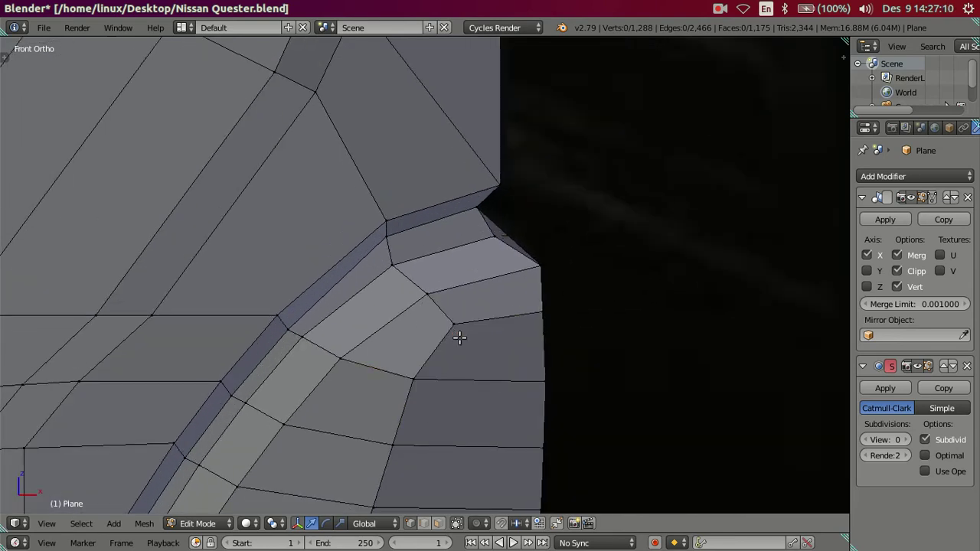
pyautogui.scroll(-3, 521, 324)
# - Against the wireframe reference in front view, shift the side vertical edge loop along X
pyautogui.moveTo(525, 326)
pyautogui.mouseDown(button='middle')
pyautogui.moveTo(376, 405)
pyautogui.moveTo(429, 413)
pyautogui.moveTo(433, 355)
pyautogui.moveTo(402, 305)
pyautogui.moveTo(450, 271)
pyautogui.moveTo(529, 273)
pyautogui.moveTo(534, 250)
pyautogui.mouseUp(button='middle')
pyautogui.moveTo(427, 266)
pyautogui.mouseDown(button='middle')
pyautogui.moveTo(400, 213)
pyautogui.moveTo(459, 339)
pyautogui.mouseUp(button='middle')
pyautogui.press('KP_1')
pyautogui.press('z')
pyautogui.press('z')
pyautogui.press('z')
pyautogui.press('z')
pyautogui.rightClick(464, 214)
pyautogui.keyDown('alt'); pyautogui.rightClick(431, 335); pyautogui.keyUp('alt')
pyautogui.press('g')
pyautogui.press('x')
pyautogui.click(436, 301)
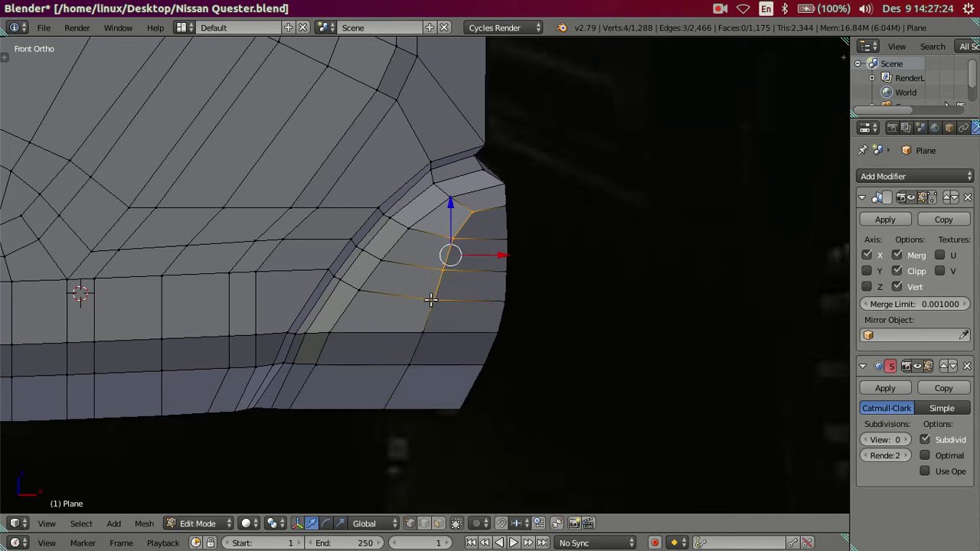
# - Set Subdivision Surface view level to 2 and preview the smoothed corner in Object Mode
pyautogui.rightClick(452, 244)
pyautogui.moveTo(451, 242); pyautogui.dragTo(477, 201, button='right')
pyautogui.press('Escape')
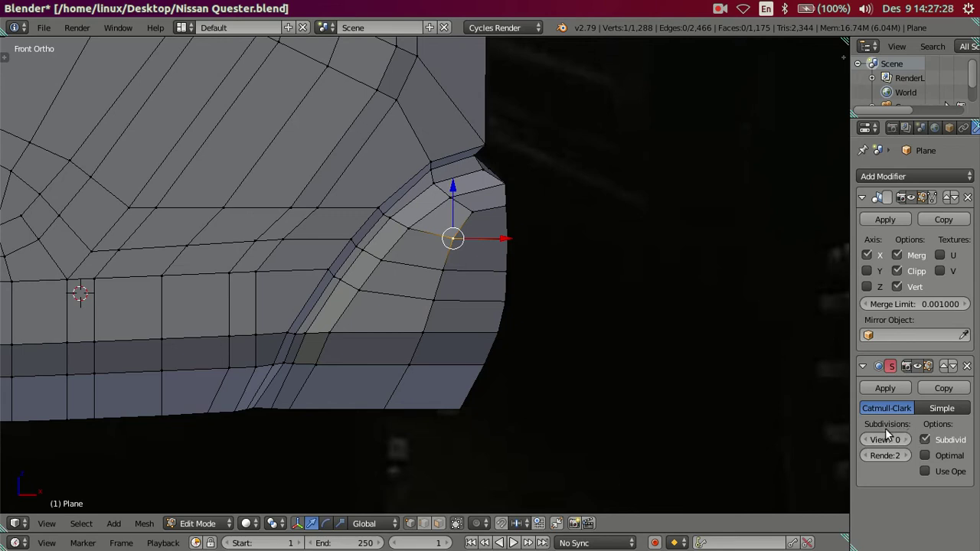
pyautogui.click(906, 439)
pyautogui.click(906, 440)
pyautogui.moveTo(765, 383); pyautogui.dragTo(636, 368, button='middle')
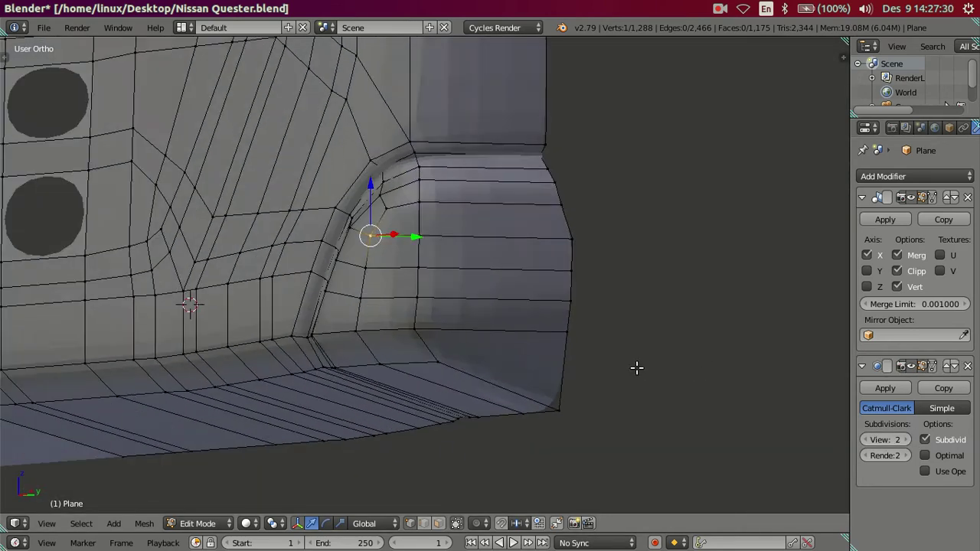
pyautogui.press('Tab')
pyautogui.moveTo(505, 320)
pyautogui.mouseDown(button='middle')
pyautogui.moveTo(415, 317)
pyautogui.moveTo(493, 388)
pyautogui.moveTo(596, 416)
pyautogui.mouseUp(button='middle')
# - View the green Quester truck reference photo, then close it
pyautogui.click(13, 294)
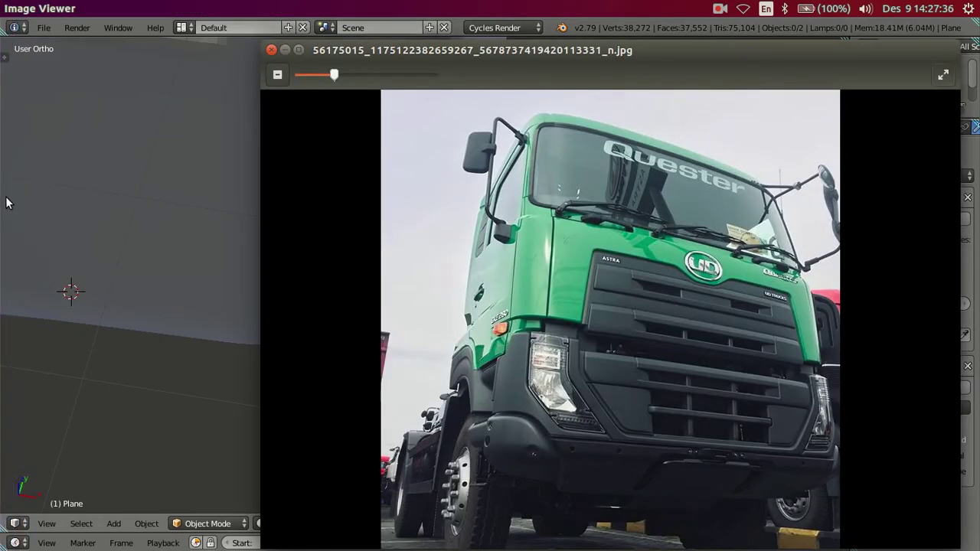
pyautogui.click(13, 196)
pyautogui.moveTo(84, 240)
pyautogui.mouseDown(button='middle')
pyautogui.moveTo(455, 311)
pyautogui.moveTo(492, 268)
pyautogui.moveTo(428, 240)
pyautogui.moveTo(452, 272)
pyautogui.moveTo(416, 314)
pyautogui.moveTo(367, 306)
pyautogui.moveTo(372, 267)
pyautogui.moveTo(370, 355)
pyautogui.mouseUp(button='middle')
# - Return to Edit Mode with subdivision view level 0 and select a bumper corner vertex
pyautogui.press('Tab')
pyautogui.click(865, 439)
pyautogui.click(865, 440)
pyautogui.press('Tab')
pyautogui.press('Tab')
pyautogui.scroll(2, 400, 301)
pyautogui.rightClick(356, 277)
# - Reposition the chain of corner vertices, then inspect the corner's vertical edge loop
pyautogui.keyDown('ctrl'); pyautogui.rightClick(406, 450); pyautogui.keyUp('ctrl')
pyautogui.moveTo(422, 393); pyautogui.dragTo(422, 406, button='middle')
pyautogui.press('g')
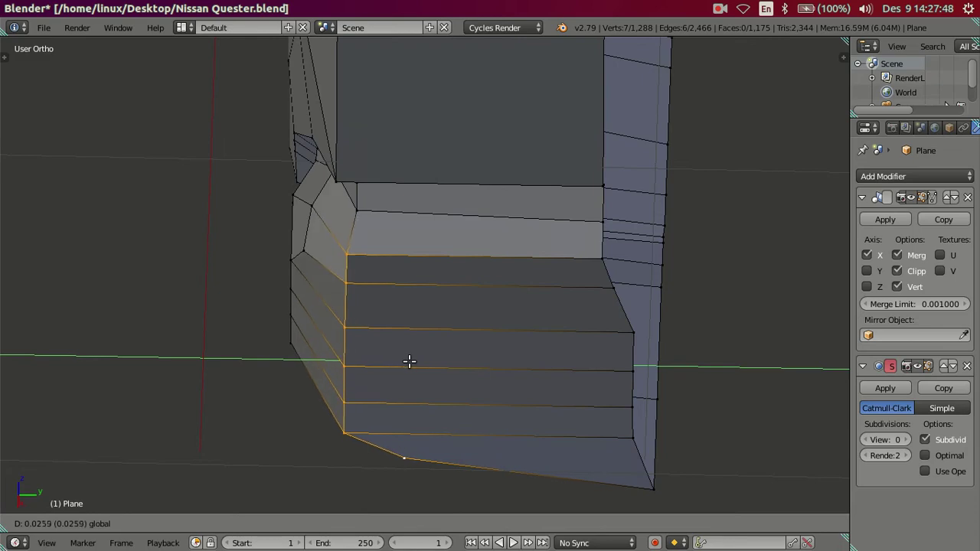
pyautogui.click(420, 361)
pyautogui.press('a')
pyautogui.moveTo(414, 361)
pyautogui.mouseDown(button='middle')
pyautogui.moveTo(457, 287)
pyautogui.moveTo(536, 280)
pyautogui.moveTo(536, 330)
pyautogui.moveTo(507, 357)
pyautogui.moveTo(472, 303)
pyautogui.mouseUp(button='middle')
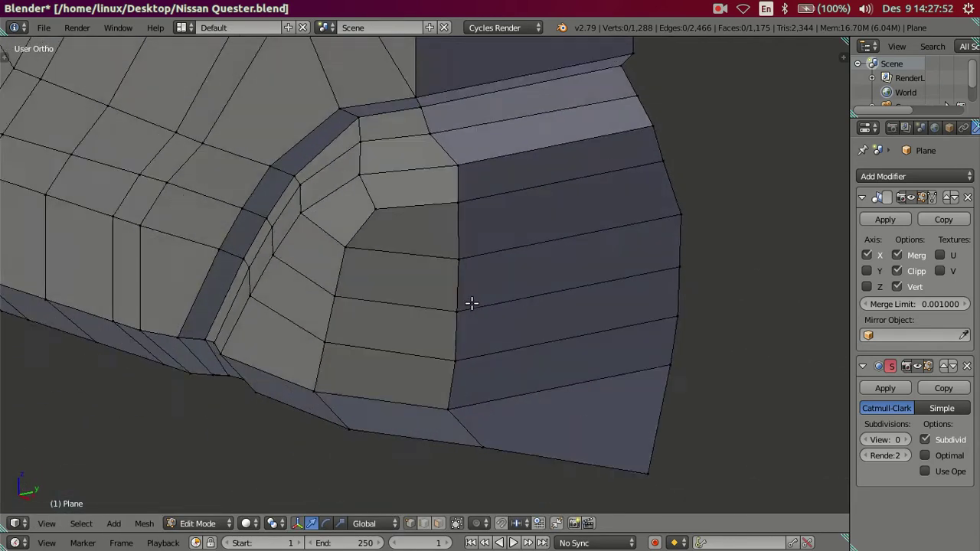
pyautogui.scroll(-3, 471, 303)
pyautogui.scroll(-2, 454, 322)
pyautogui.scroll(-2, 466, 339)
pyautogui.keyDown('alt'); pyautogui.rightClick(466, 341); pyautogui.keyUp('alt')
pyautogui.moveTo(467, 341); pyautogui.dragTo(435, 330, button='middle')
pyautogui.press('a')
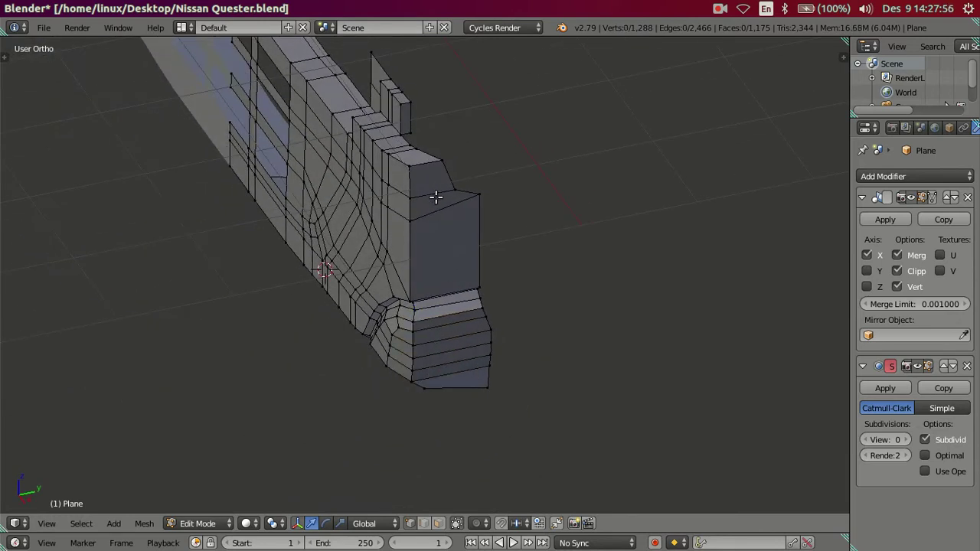
# - Add a vertical loop cut down the front bumper corner, redoing it once
pyautogui.hotkey('ctrl', 'r')
pyautogui.click(435, 198)
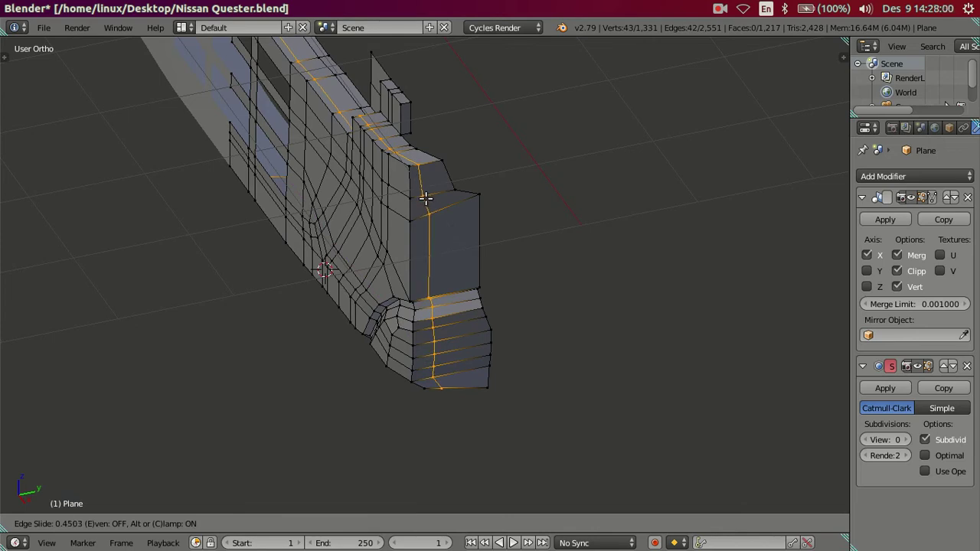
pyautogui.click(430, 197)
pyautogui.rightClick(427, 196)
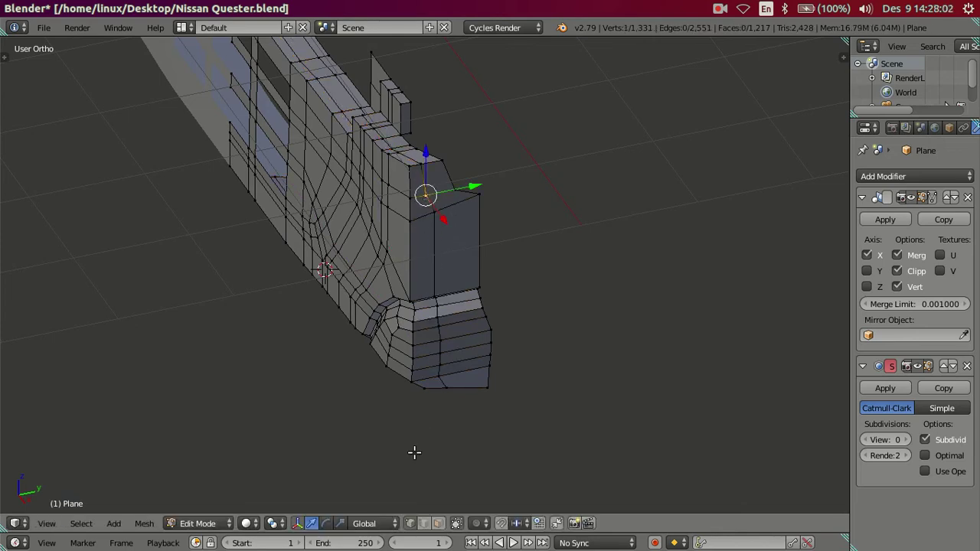
pyautogui.hotkey('ctrl', 'z')
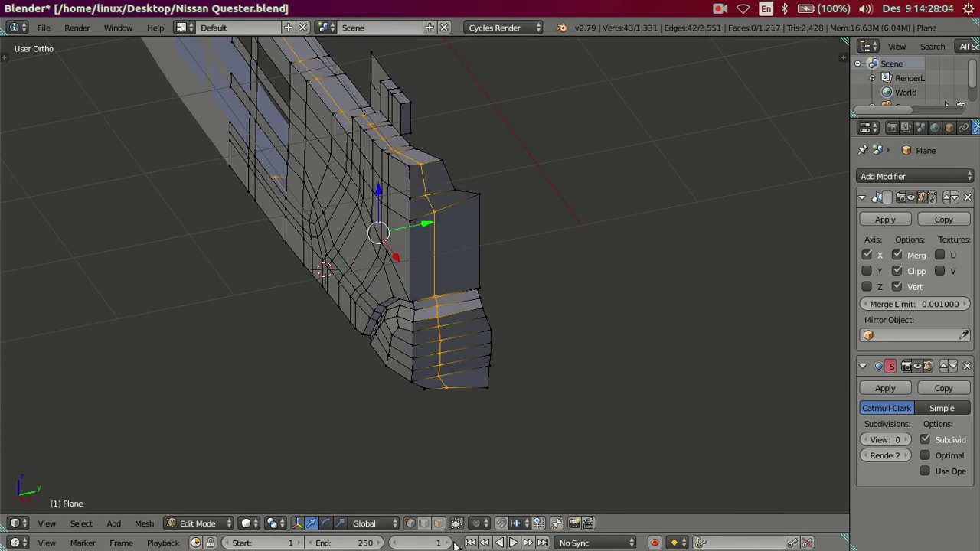
pyautogui.hotkey('ctrl', 'z')
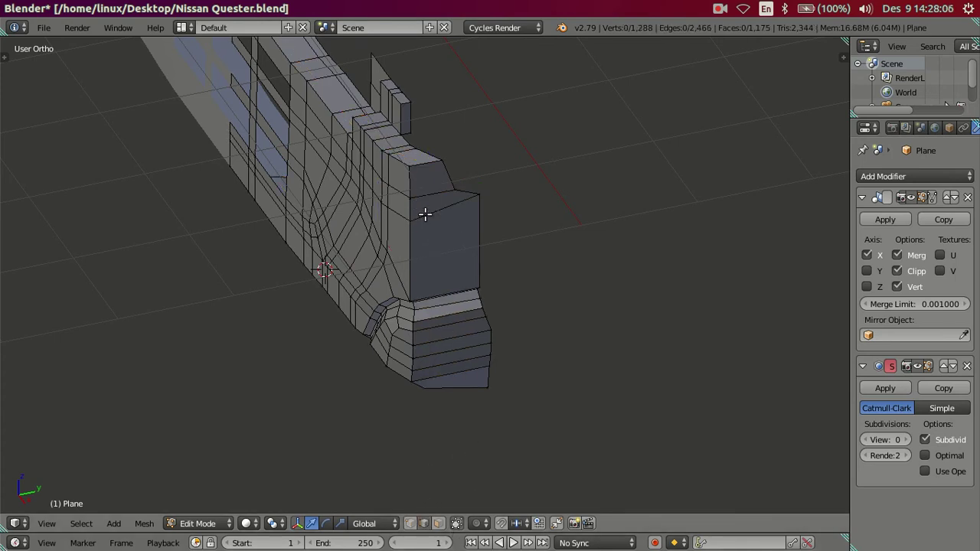
pyautogui.hotkey('ctrl', 'r')
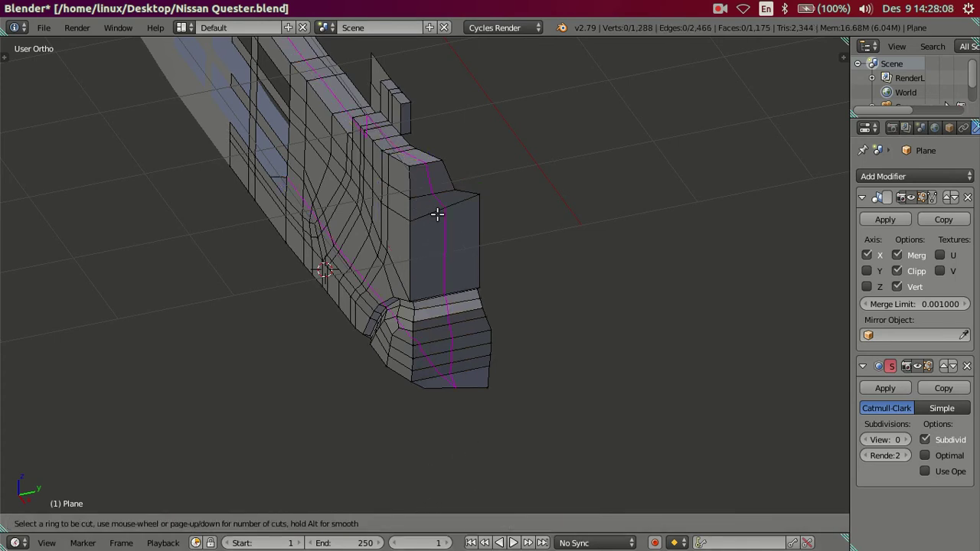
pyautogui.click(437, 214)
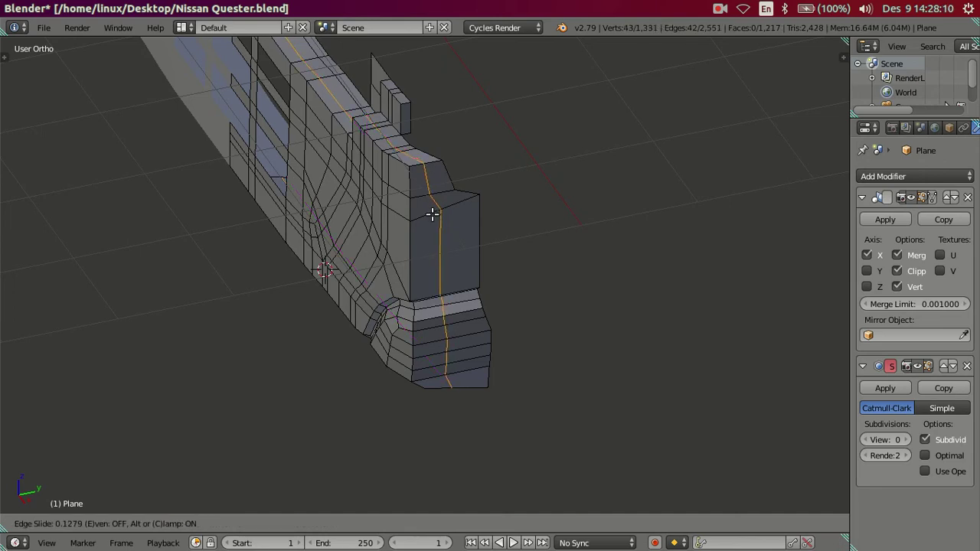
pyautogui.click(442, 214)
pyautogui.scroll(1, 443, 214)
# - Try deselecting the new loop's upper part in see-through view, then undo it
pyautogui.moveTo(477, 317)
pyautogui.mouseDown(button='middle')
pyautogui.moveTo(449, 247)
pyautogui.moveTo(463, 212)
pyautogui.moveTo(487, 227)
pyautogui.moveTo(466, 253)
pyautogui.moveTo(442, 222)
pyautogui.moveTo(468, 185)
pyautogui.moveTo(455, 233)
pyautogui.mouseUp(button='middle')
pyautogui.moveTo(423, 290)
pyautogui.mouseDown(button='middle')
pyautogui.moveTo(468, 349)
pyautogui.moveTo(485, 317)
pyautogui.mouseUp(button='middle')
pyautogui.press('z')
pyautogui.press('c')
pyautogui.moveTo(477, 276); pyautogui.dragTo(372, 264, button='middle')
pyautogui.press('Escape')
pyautogui.press('z')
pyautogui.scroll(3, 528, 368)
pyautogui.scroll(2, 536, 367)
pyautogui.scroll(-1, 618, 376)
pyautogui.scroll(-1, 619, 376)
pyautogui.hotkey('ctrl', 'z')
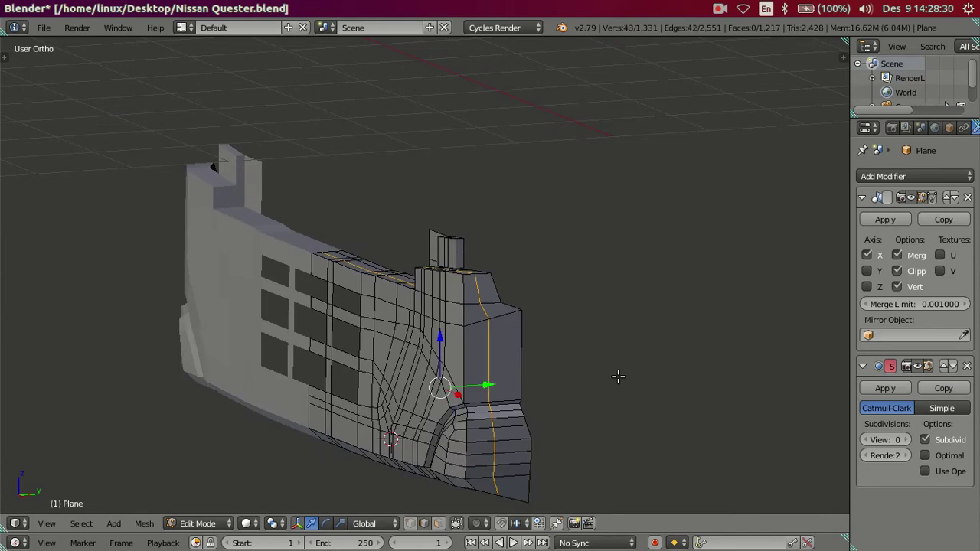
# - Deselect the new loop's lower edges, keeping only the part on the upper cab
pyautogui.press('z')
pyautogui.moveTo(511, 383); pyautogui.dragTo(520, 275, button='middle')
pyautogui.press('c')
pyautogui.moveTo(494, 385); pyautogui.dragTo(350, 393, button='middle')
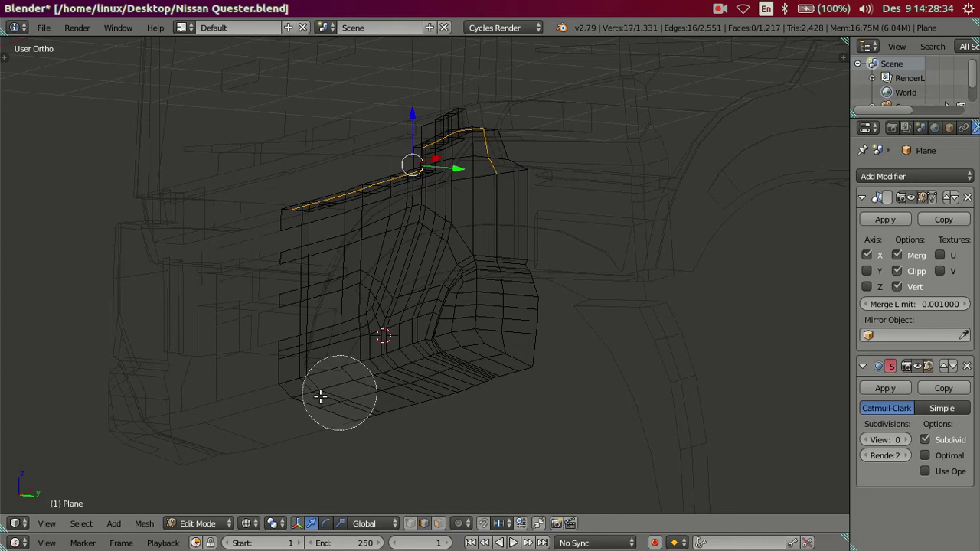
pyautogui.press('Escape')
pyautogui.press('z')
# - Dissolve the selected upper edges of the loop, leaving 1,201 faces
pyautogui.moveTo(566, 296)
pyautogui.mouseDown(button='middle')
pyautogui.moveTo(544, 273)
pyautogui.moveTo(640, 227)
pyautogui.mouseUp(button='middle')
pyautogui.press('x')
pyautogui.click(628, 228)
pyautogui.moveTo(536, 212); pyautogui.dragTo(516, 288, button='middle')
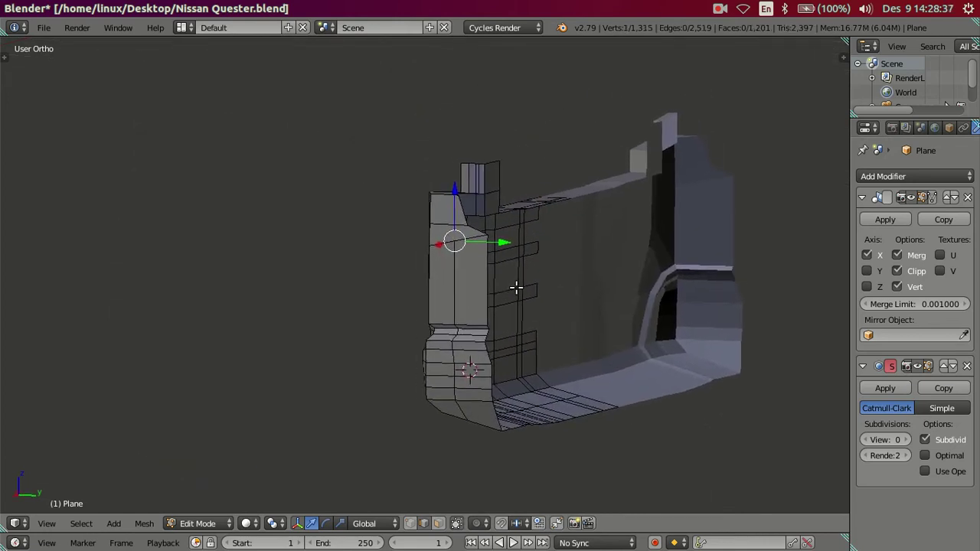
pyautogui.scroll(3, 516, 288)
pyautogui.moveTo(602, 278)
pyautogui.mouseDown(button='middle')
pyautogui.moveTo(470, 321)
pyautogui.moveTo(514, 305)
pyautogui.mouseUp(button='middle')
pyautogui.scroll(4, 514, 305)
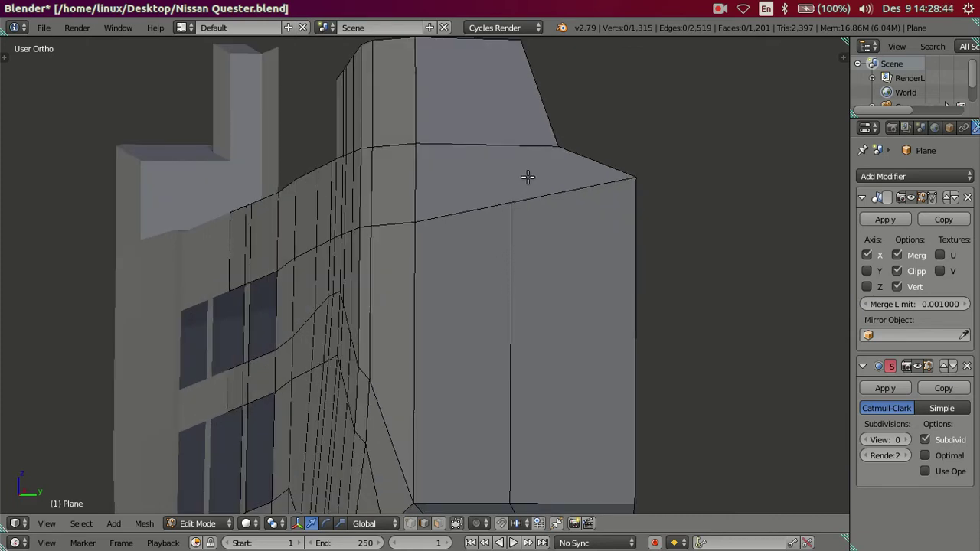
# - Knife-cut a new edge from the top corner vertex down to the lower edge
pyautogui.press('k')
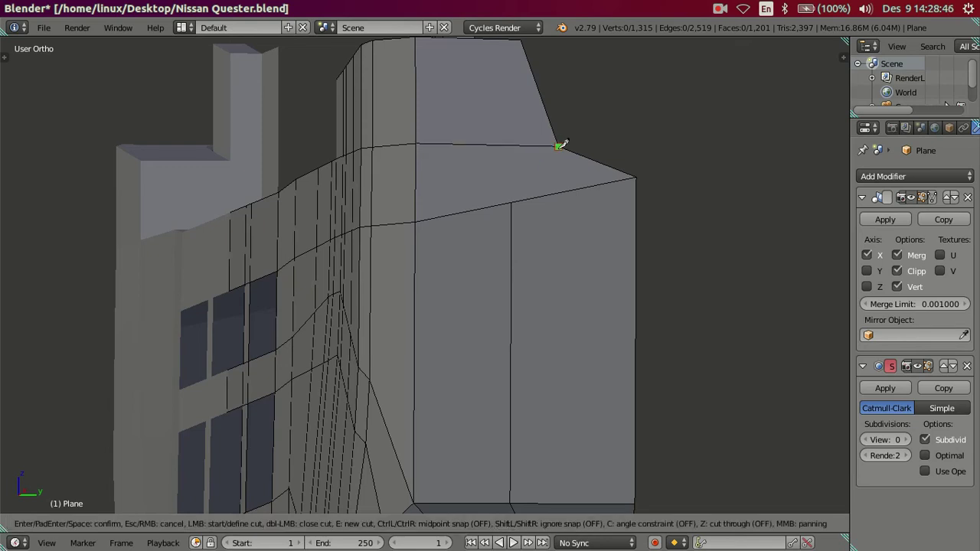
pyautogui.click(558, 145)
pyautogui.click(511, 202)
pyautogui.press('Return')
pyautogui.press('a')
pyautogui.scroll(-3, 586, 221)
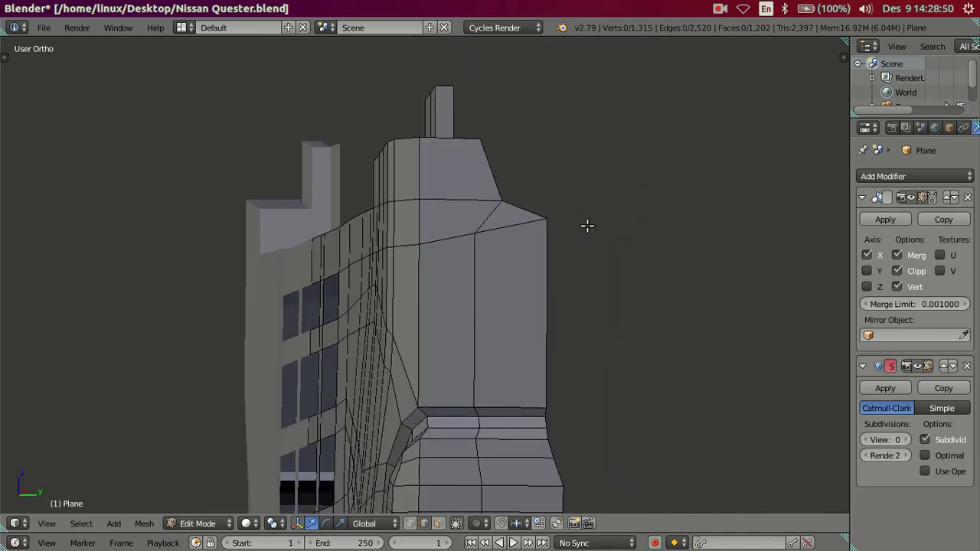
pyautogui.press('KP_3')
pyautogui.press('z')
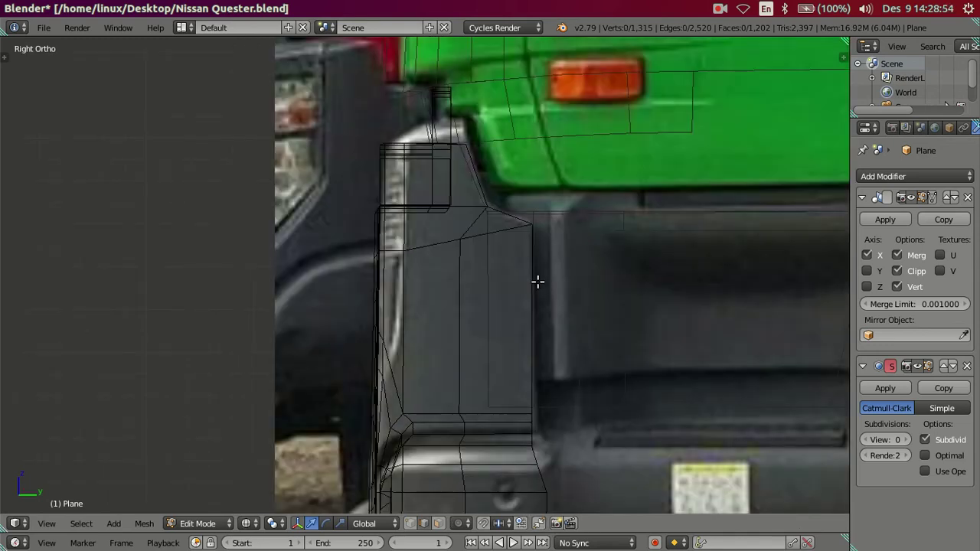
pyautogui.press('z')
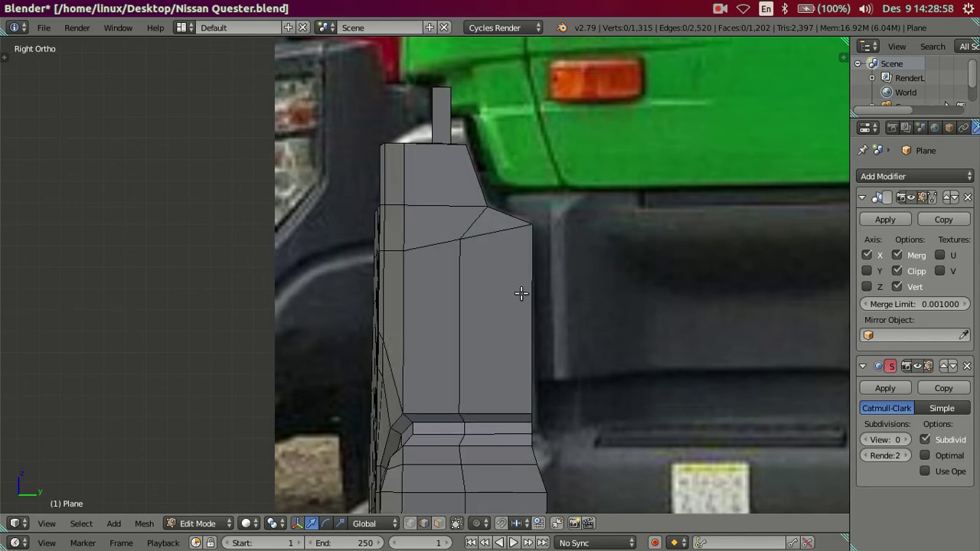
pyautogui.scroll(2, 521, 293)
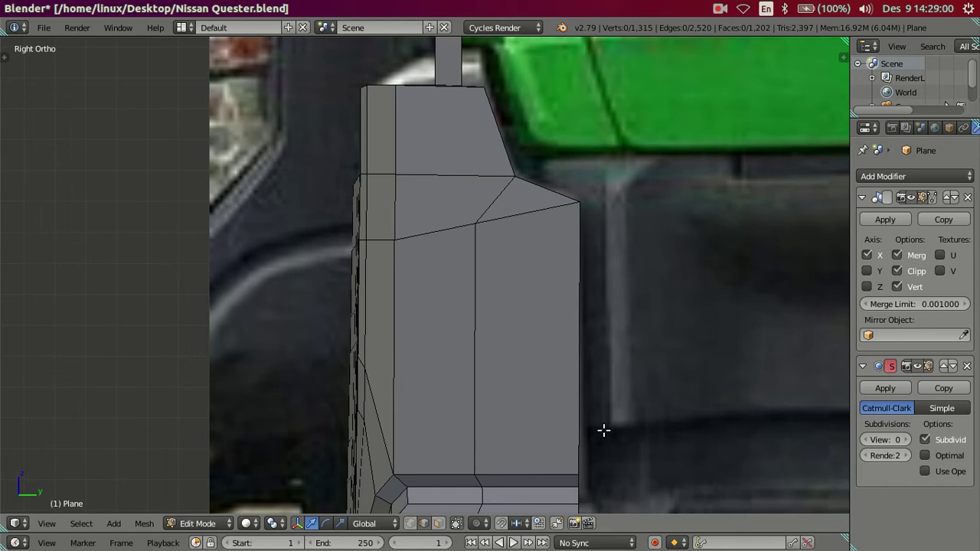
# - Dissolve the small triangular face and delete the two faces at the corner side
pyautogui.click(438, 523)
pyautogui.rightClick(525, 210)
pyautogui.press('x')
pyautogui.click(593, 217)
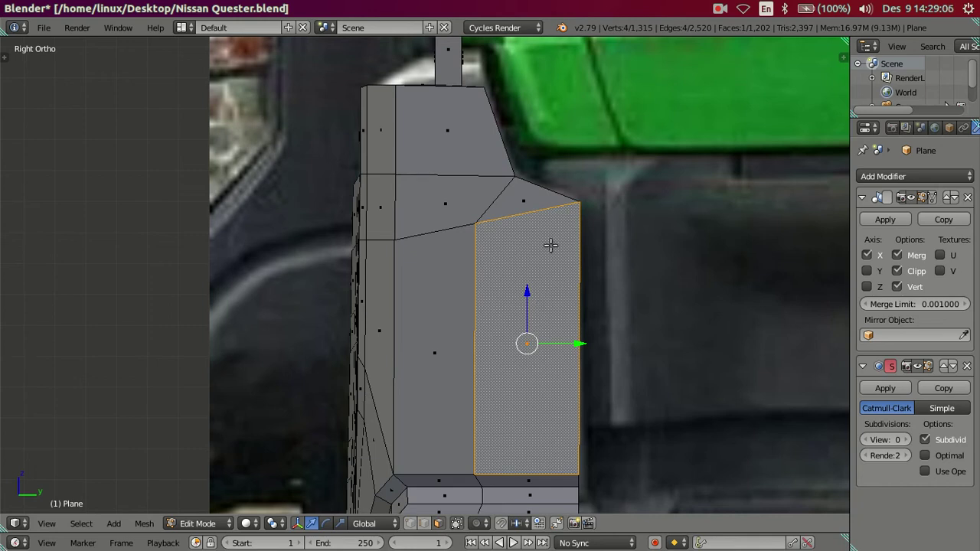
pyautogui.keyDown('shift'); pyautogui.rightClick(531, 200); pyautogui.keyUp('shift')
pyautogui.press('x')
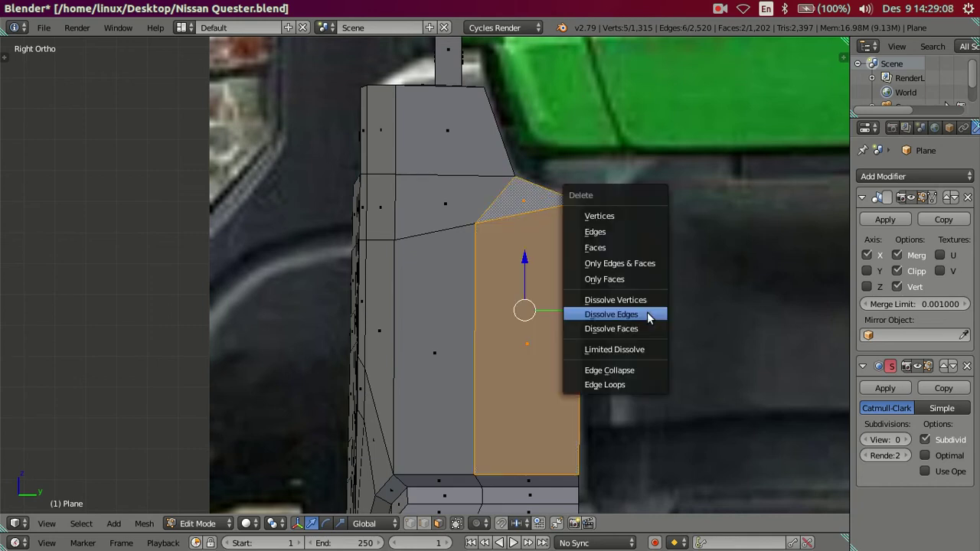
pyautogui.click(605, 247)
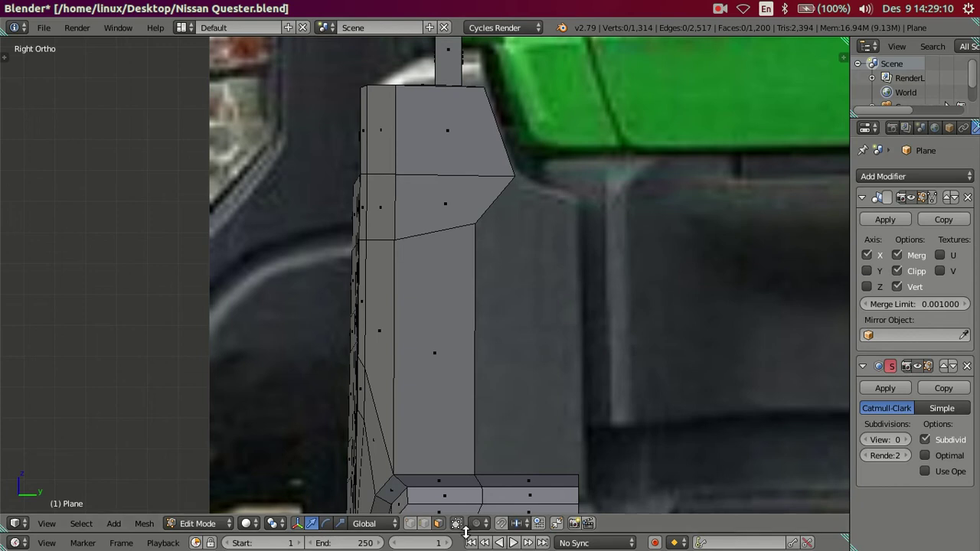
# - Extrude the open edge rearward along the side and raise its inner lower vertex
pyautogui.rightClick(480, 230)
pyautogui.keyDown('shift'); pyautogui.rightClick(510, 195); pyautogui.keyUp('shift')
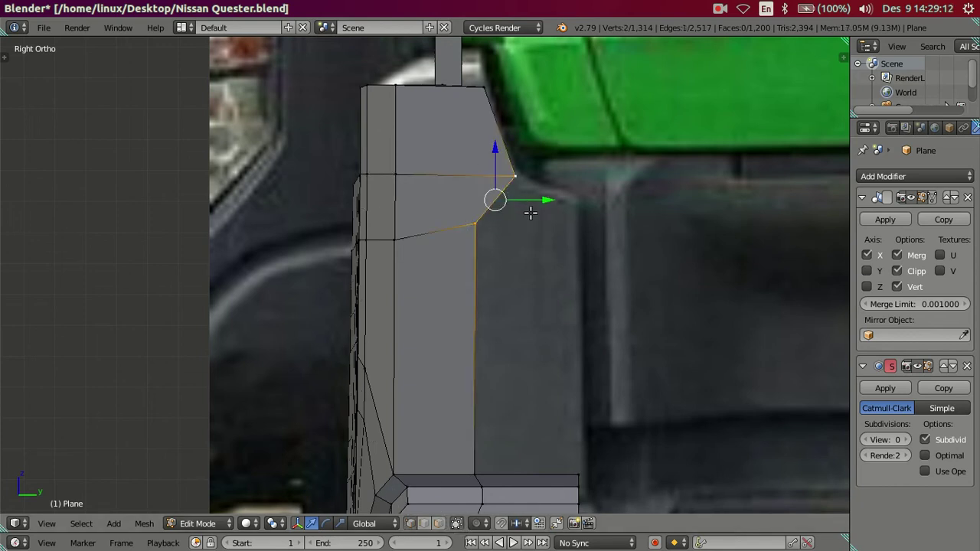
pyautogui.press('e')
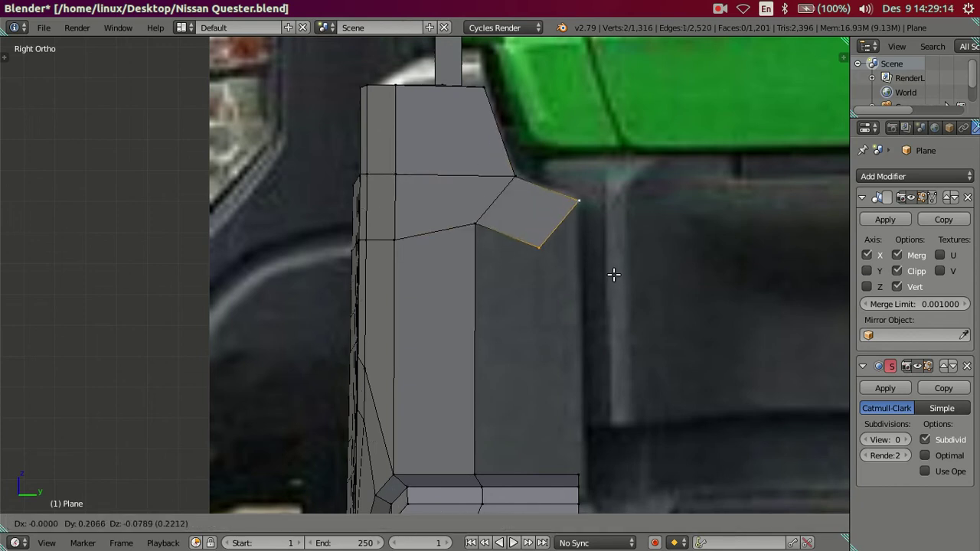
pyautogui.click(613, 273)
pyautogui.rightClick(481, 224)
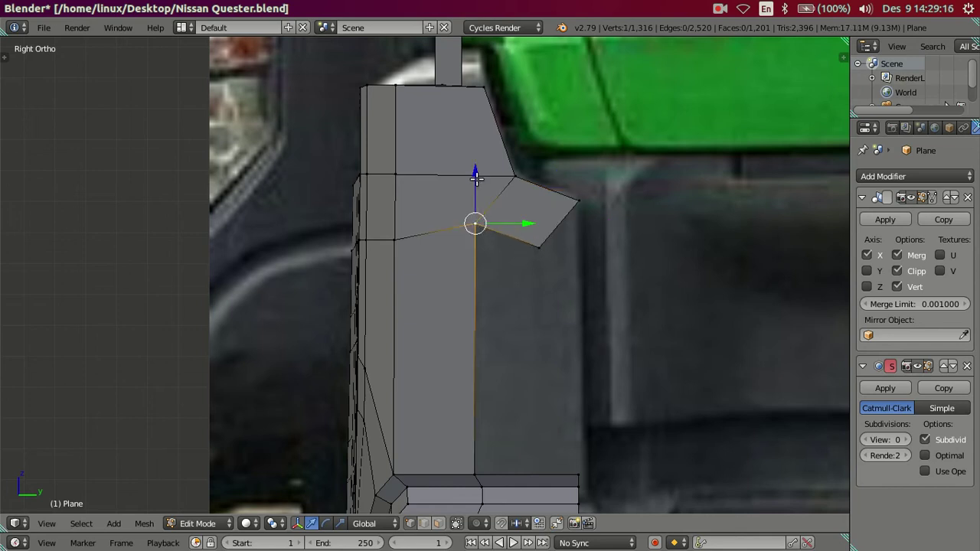
pyautogui.press('g')
pyautogui.press('z')
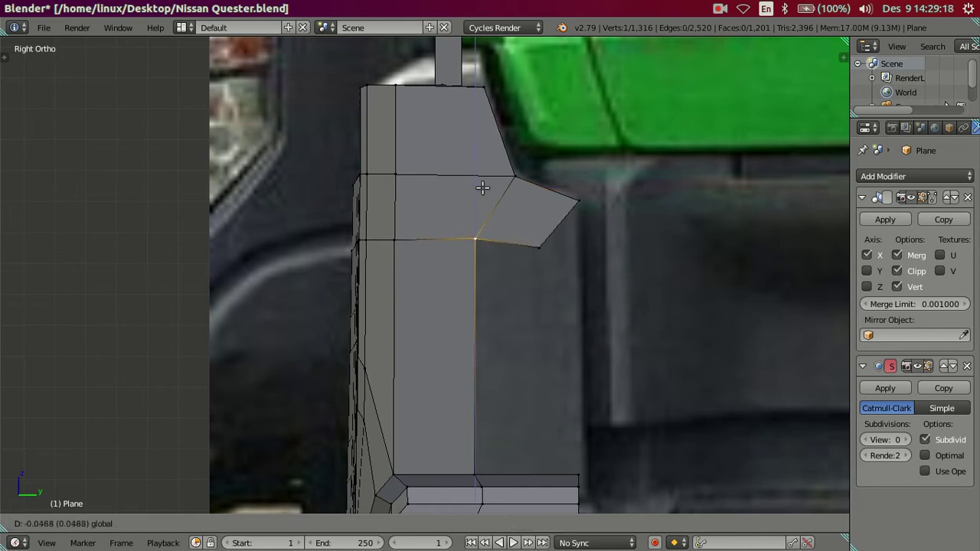
pyautogui.click(484, 188)
# - Slide the rear vertices and rear edge front-to-back to match the reference photo
pyautogui.rightClick(539, 245)
pyautogui.press('g')
pyautogui.press('y')
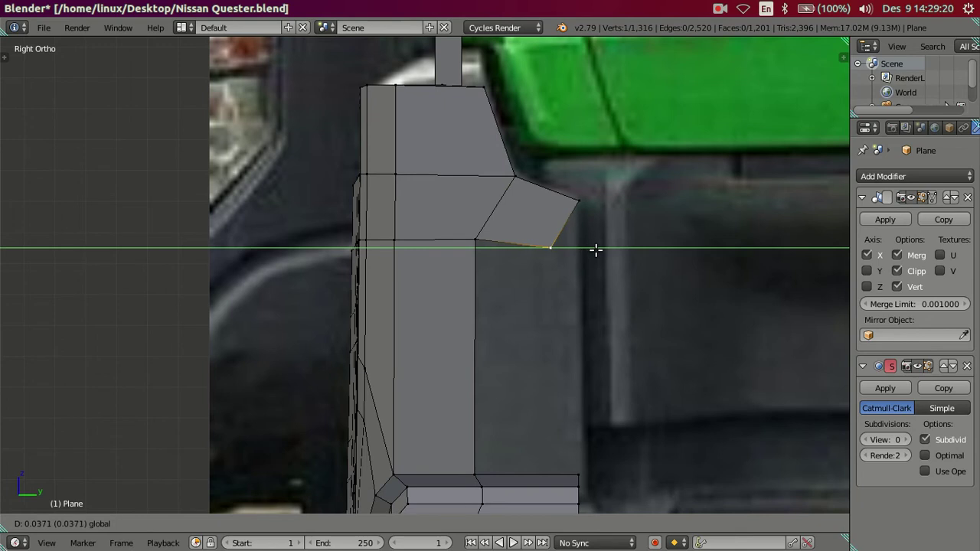
pyautogui.click(611, 251)
pyautogui.press('g')
pyautogui.press('y')
pyautogui.rightClick(614, 248)
pyautogui.keyDown('shift'); pyautogui.rightClick(596, 205); pyautogui.keyUp('shift')
pyautogui.press('g')
pyautogui.press('y')
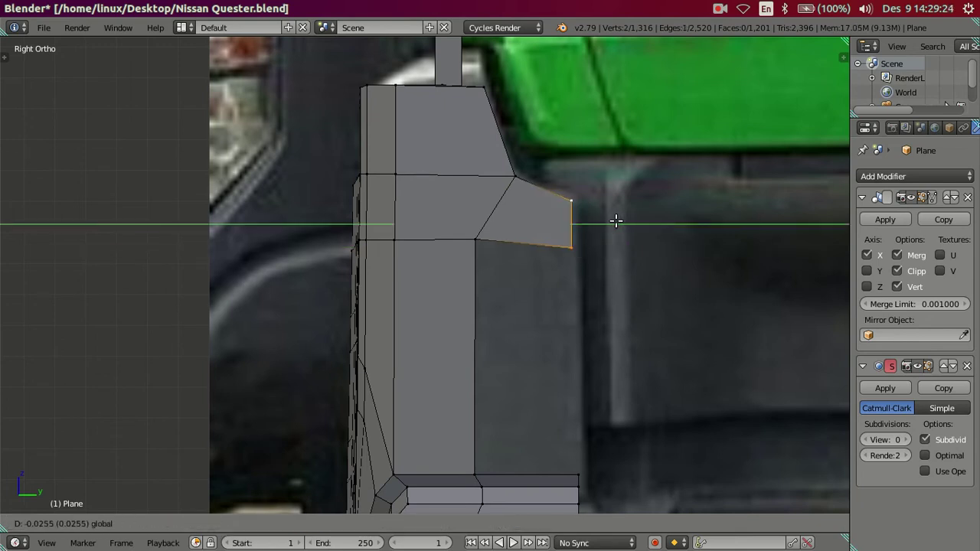
pyautogui.click(615, 221)
# - Adjust the bottom rear vertex height and fill the remaining gap, giving 1,202 faces
pyautogui.rightClick(572, 246)
pyautogui.press('g')
pyautogui.press('z')
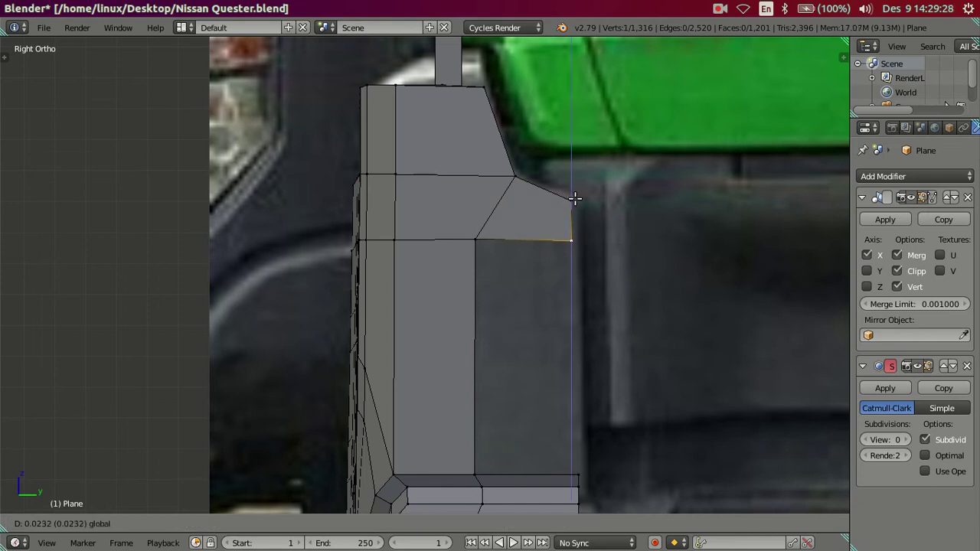
pyautogui.click(576, 196)
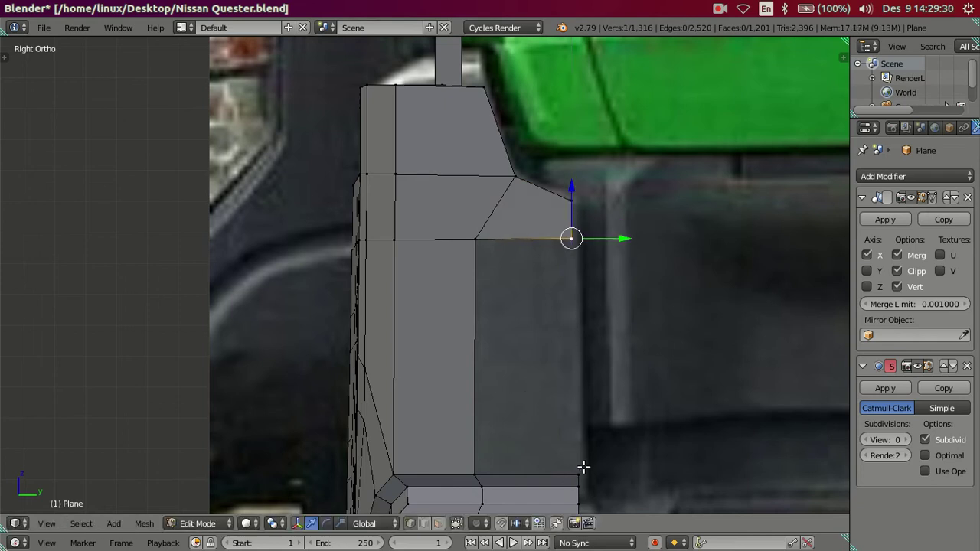
pyautogui.keyDown('ctrl'); pyautogui.rightClick(582, 469); pyautogui.keyUp('ctrl')
pyautogui.press('f')
pyautogui.scroll(-4, 536, 383)
pyautogui.press('a')
pyautogui.moveTo(531, 372)
pyautogui.mouseDown(button='middle')
pyautogui.moveTo(482, 394)
pyautogui.moveTo(514, 396)
pyautogui.moveTo(468, 343)
pyautogui.mouseUp(button='middle')
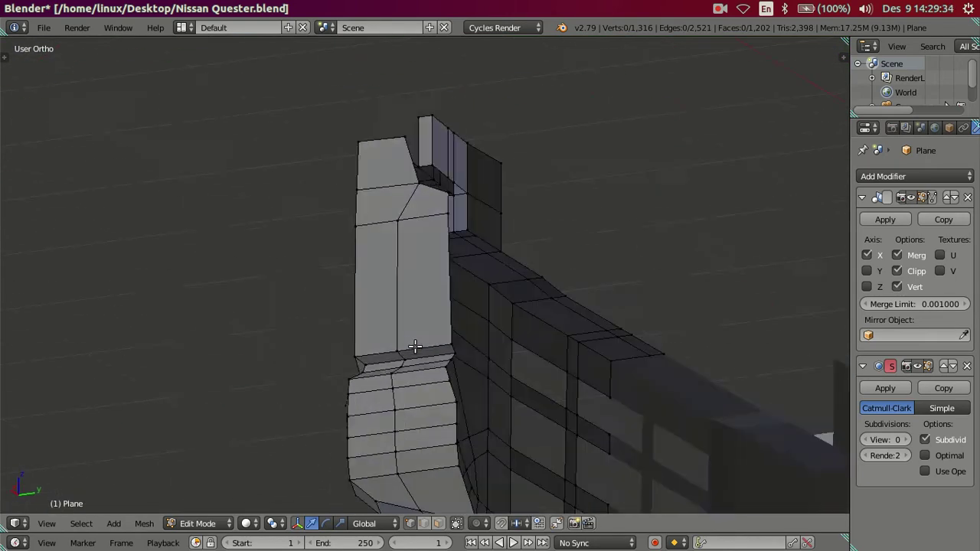
# - Preview the corner at subdivision view levels 1 and 2, then reset to 0
pyautogui.press('KP_3')
pyautogui.scroll(2, 364, 343)
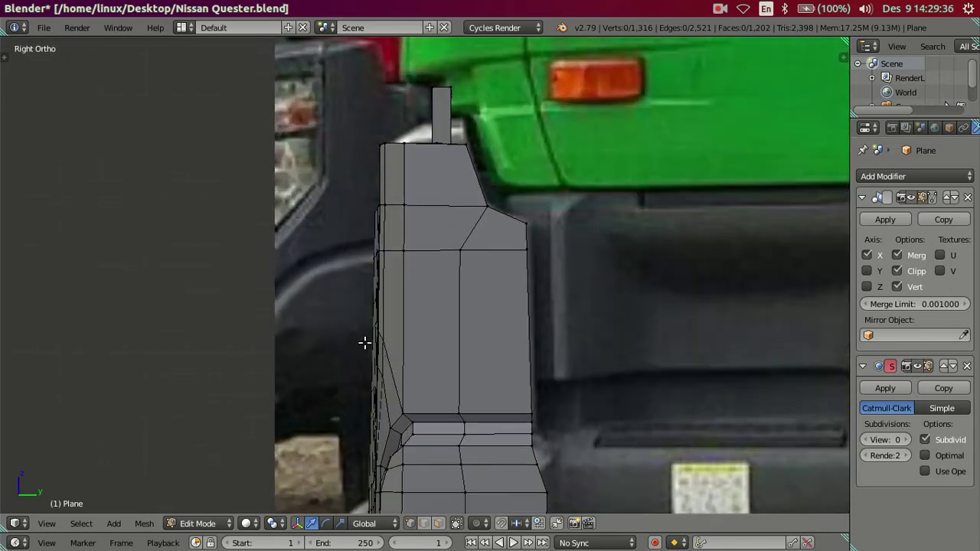
pyautogui.keyDown('shift'); pyautogui.moveTo(451, 356); pyautogui.dragTo(436, 293, button='middle'); pyautogui.keyUp('shift')
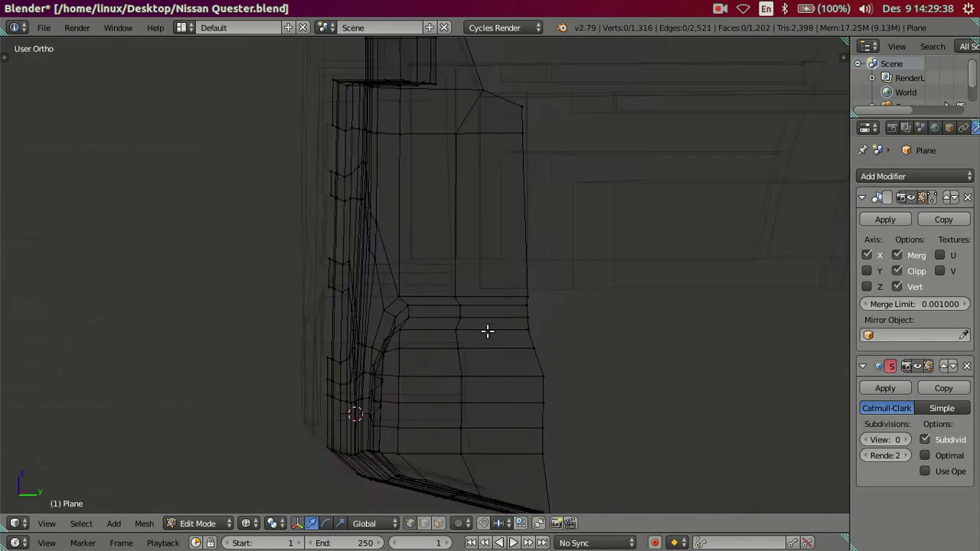
pyautogui.moveTo(438, 296)
pyautogui.mouseDown(button='middle')
pyautogui.moveTo(605, 321)
pyautogui.moveTo(464, 368)
pyautogui.moveTo(449, 335)
pyautogui.moveTo(383, 362)
pyautogui.moveTo(391, 407)
pyautogui.moveTo(480, 372)
pyautogui.moveTo(482, 344)
pyautogui.moveTo(457, 299)
pyautogui.moveTo(476, 383)
pyautogui.moveTo(464, 372)
pyautogui.moveTo(774, 422)
pyautogui.mouseUp(button='middle')
pyautogui.press('z')
pyautogui.click(907, 439)
pyautogui.click(907, 439)
pyautogui.moveTo(638, 375)
pyautogui.mouseDown(button='middle')
pyautogui.moveTo(621, 347)
pyautogui.moveTo(619, 367)
pyautogui.moveTo(630, 317)
pyautogui.moveTo(623, 393)
pyautogui.moveTo(589, 383)
pyautogui.mouseUp(button='middle')
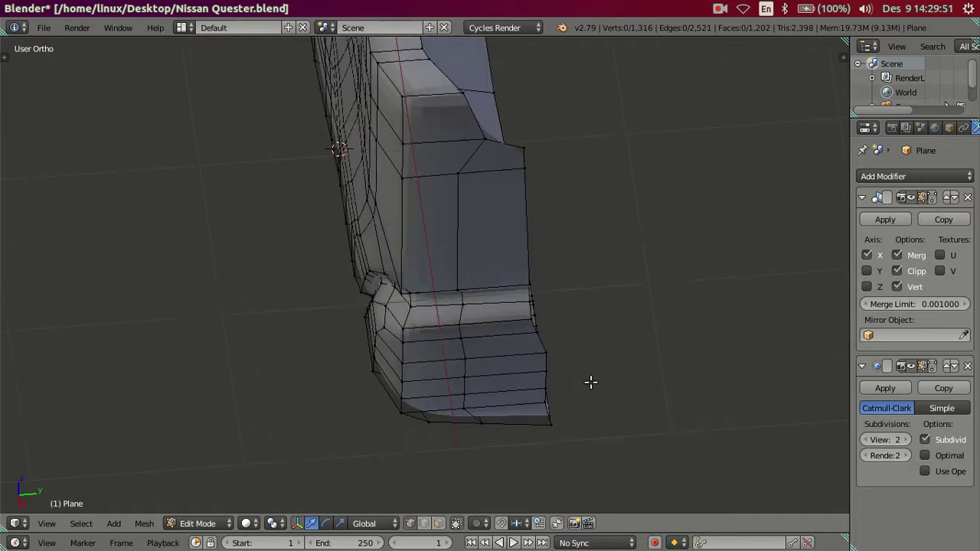
pyautogui.click(865, 439)
pyautogui.click(865, 439)
# - Slide the six-vertex side column rearward along Y by 0.0565 units
pyautogui.rightClick(387, 465)
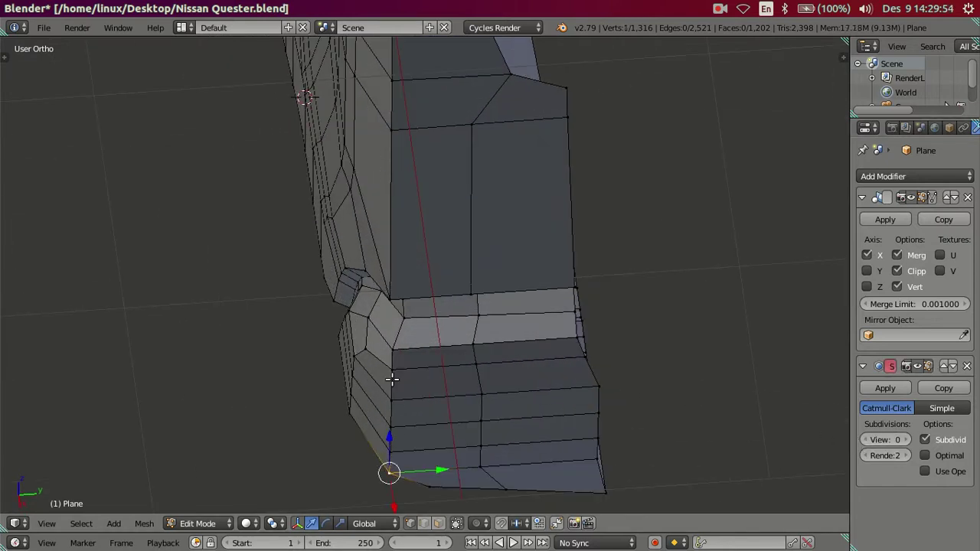
pyautogui.keyDown('ctrl'); pyautogui.rightClick(391, 373); pyautogui.keyUp('ctrl')
pyautogui.keyDown('ctrl'); pyautogui.rightClick(408, 361); pyautogui.keyUp('ctrl')
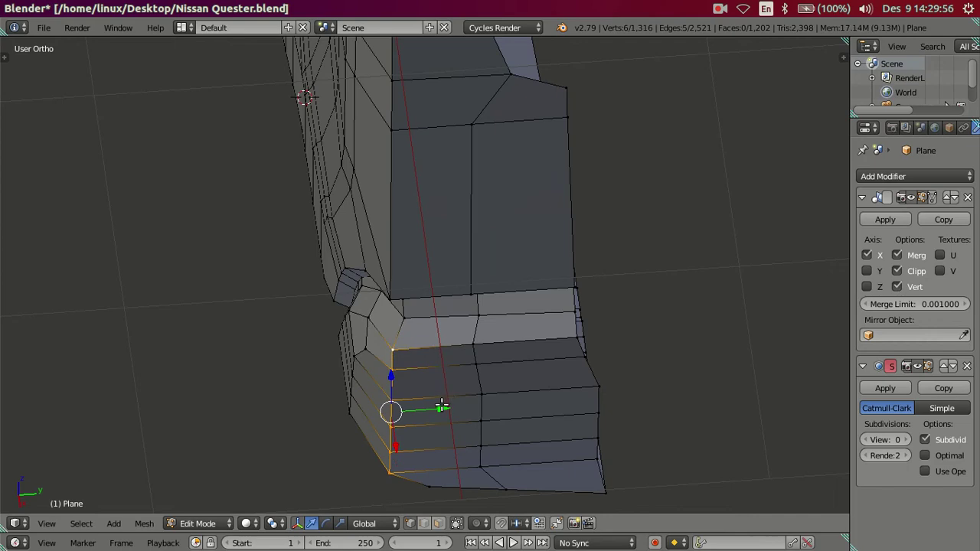
pyautogui.moveTo(441, 410); pyautogui.dragTo(457, 407)
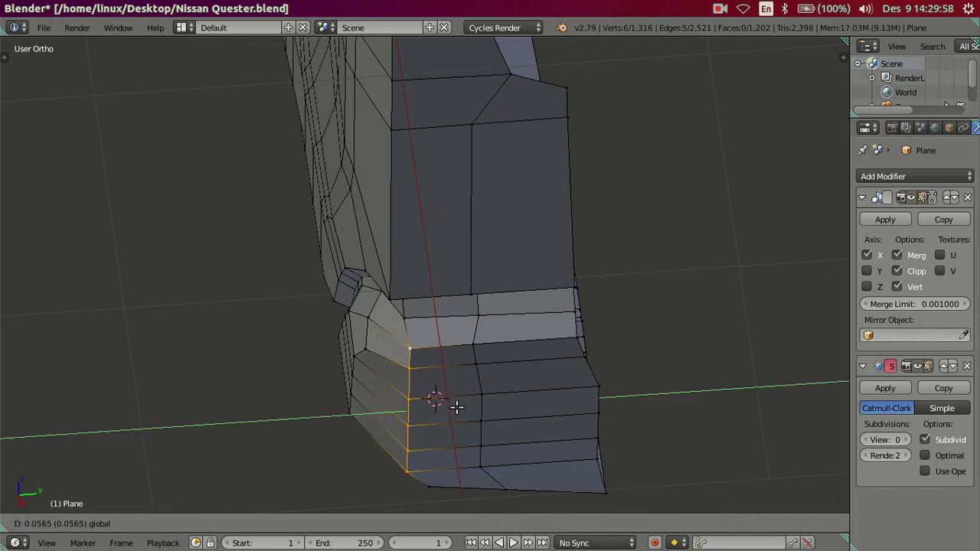
pyautogui.click(456, 407)
pyautogui.scroll(5, 459, 405)
pyautogui.moveTo(528, 414)
pyautogui.mouseDown(button='middle')
pyautogui.moveTo(570, 360)
pyautogui.moveTo(532, 245)
pyautogui.moveTo(503, 219)
pyautogui.moveTo(448, 287)
pyautogui.moveTo(504, 364)
pyautogui.moveTo(558, 332)
pyautogui.moveTo(513, 344)
pyautogui.mouseUp(button='middle')
pyautogui.press('a')
# - In front view, push the corner's edge path outward along X
pyautogui.press('KP_1')
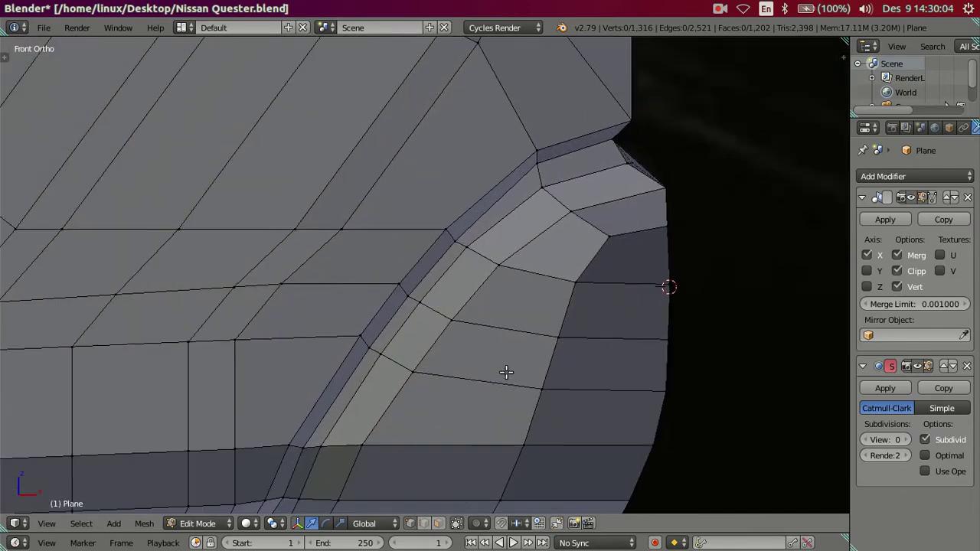
pyautogui.rightClick(490, 386)
pyautogui.keyDown('ctrl'); pyautogui.rightClick(528, 281); pyautogui.keyUp('ctrl')
pyautogui.moveTo(565, 337); pyautogui.dragTo(583, 348)
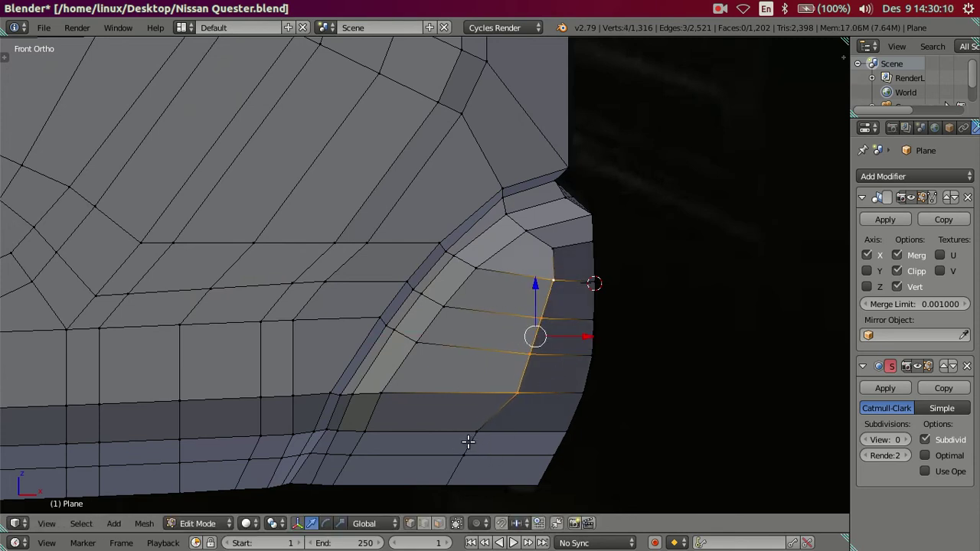
pyautogui.keyDown('ctrl'); pyautogui.rightClick(459, 468); pyautogui.keyUp('ctrl')
pyautogui.scroll(-3, 475, 436)
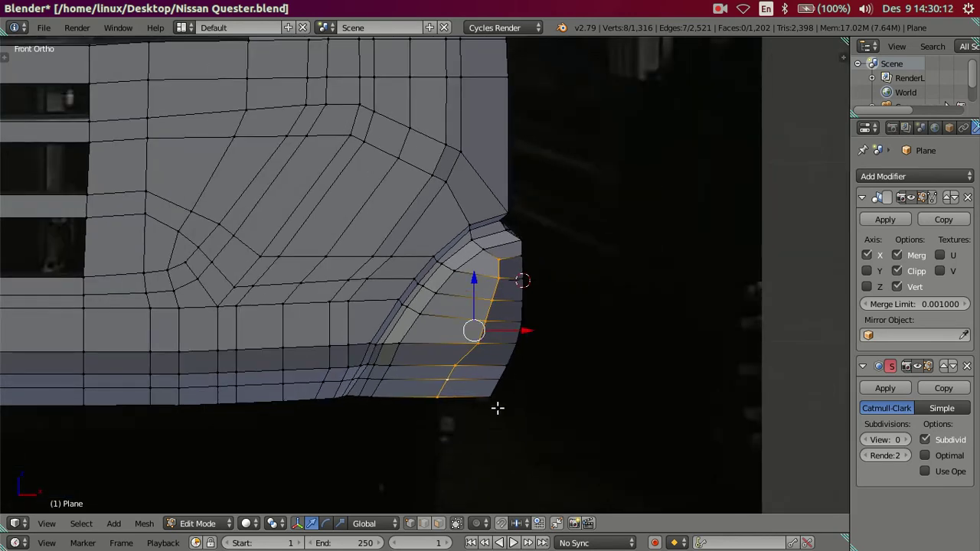
pyautogui.scroll(3, 498, 406)
pyautogui.keyDown('shift'); pyautogui.rightClick(514, 277); pyautogui.keyUp('shift')
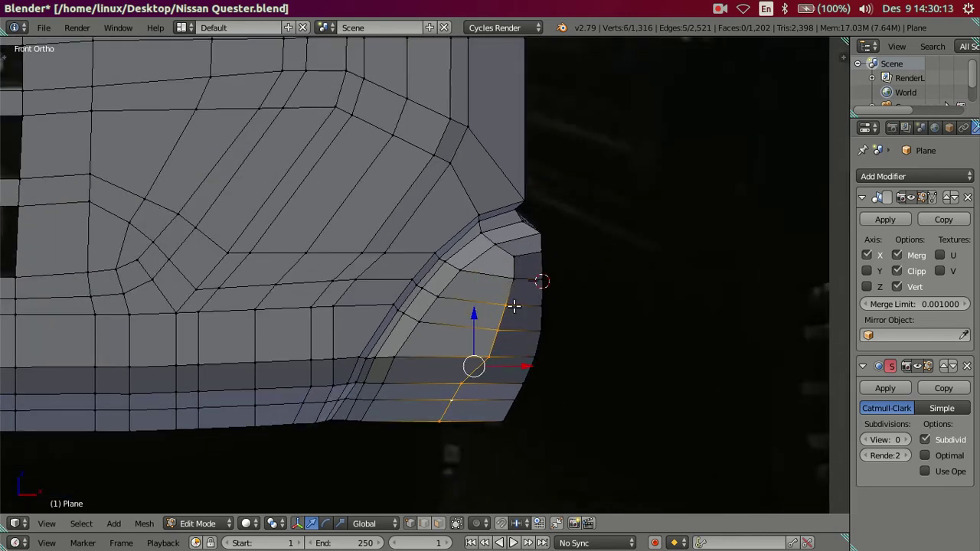
pyautogui.moveTo(518, 360); pyautogui.dragTo(529, 366)
# - Refine the selection to the right-side vertices and nudge them outward along X
pyautogui.keyDown('shift'); pyautogui.rightClick(499, 357); pyautogui.keyUp('shift')
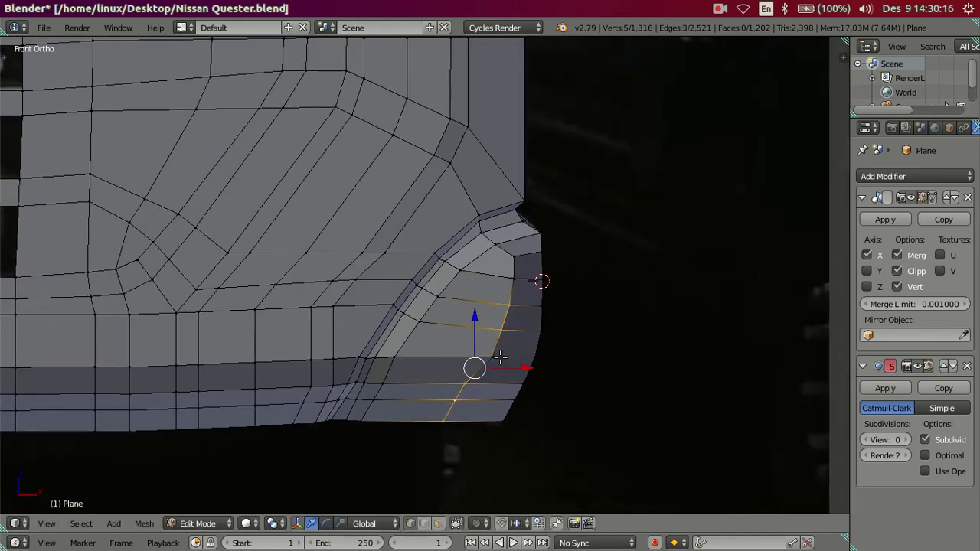
pyautogui.keyDown('shift'); pyautogui.rightClick(509, 331); pyautogui.keyUp('shift')
pyautogui.keyDown('shift'); pyautogui.rightClick(499, 336); pyautogui.keyUp('shift')
pyautogui.keyDown('shift'); pyautogui.rightClick(498, 335); pyautogui.keyUp('shift')
pyautogui.keyDown('shift'); pyautogui.rightClick(503, 360); pyautogui.keyUp('shift')
pyautogui.moveTo(521, 377); pyautogui.dragTo(524, 378)
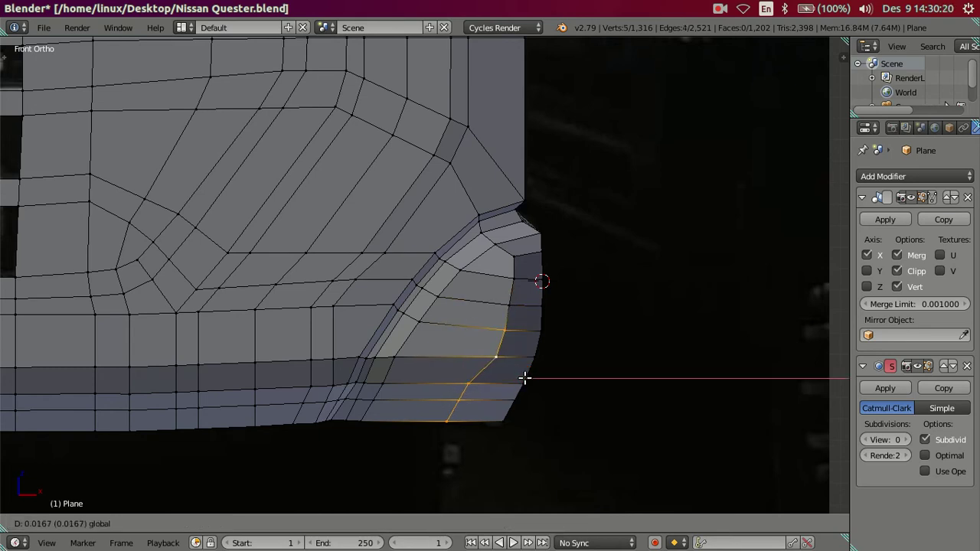
pyautogui.scroll(2, 524, 378)
pyautogui.keyDown('shift'); pyautogui.rightClick(528, 354); pyautogui.keyUp('shift')
pyautogui.keyDown('shift'); pyautogui.rightClick(525, 396); pyautogui.keyUp('shift')
pyautogui.moveTo(514, 457); pyautogui.dragTo(537, 469)
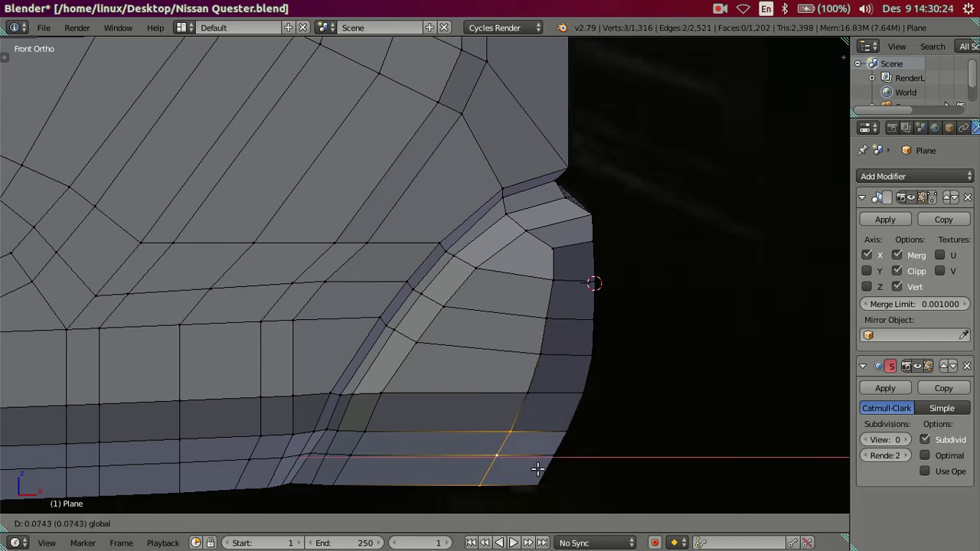
# - Move a single corner-edge vertex along X and check the rounded corner outline
pyautogui.scroll(2, 548, 381)
pyautogui.rightClick(612, 287)
pyautogui.moveTo(650, 281); pyautogui.dragTo(647, 279)
pyautogui.press('a')
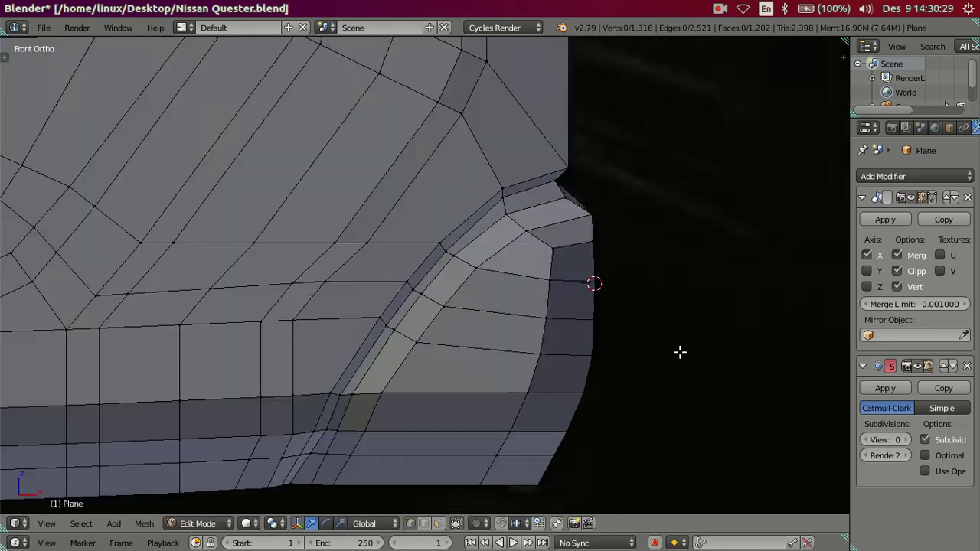
pyautogui.moveTo(680, 352)
pyautogui.mouseDown(button='middle')
pyautogui.moveTo(641, 347)
pyautogui.moveTo(545, 408)
pyautogui.moveTo(525, 444)
pyautogui.moveTo(601, 375)
pyautogui.mouseUp(button='middle')
pyautogui.press('KP_1')
pyautogui.scroll(3, 634, 411)
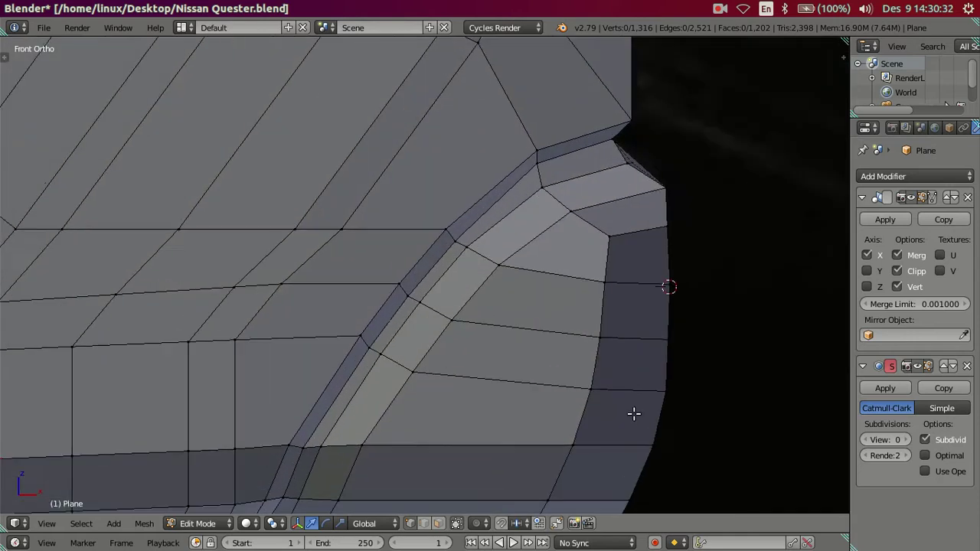
pyautogui.scroll(2, 561, 251)
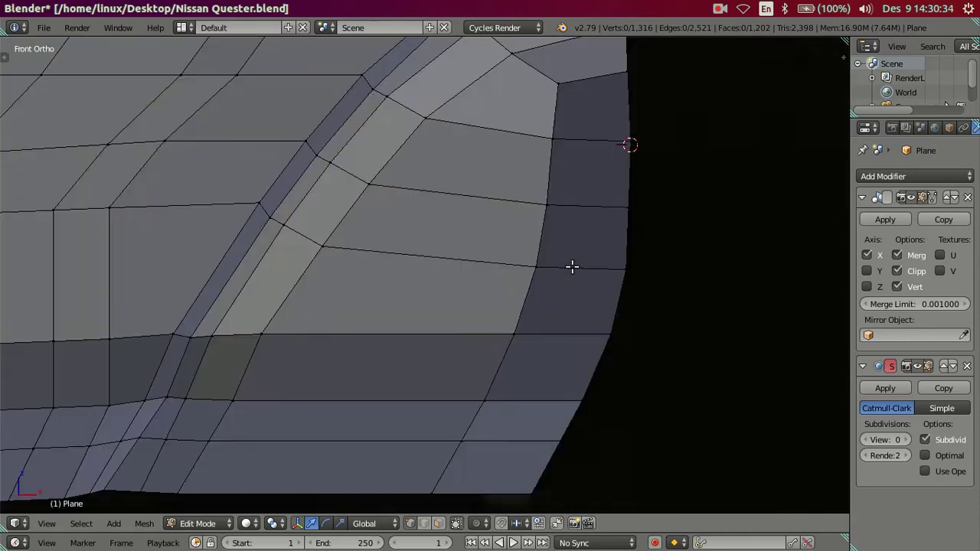
pyautogui.press('KP_3')
# - Slide two vertices on the bumper's lower side rearward along Y
pyautogui.rightClick(315, 331)
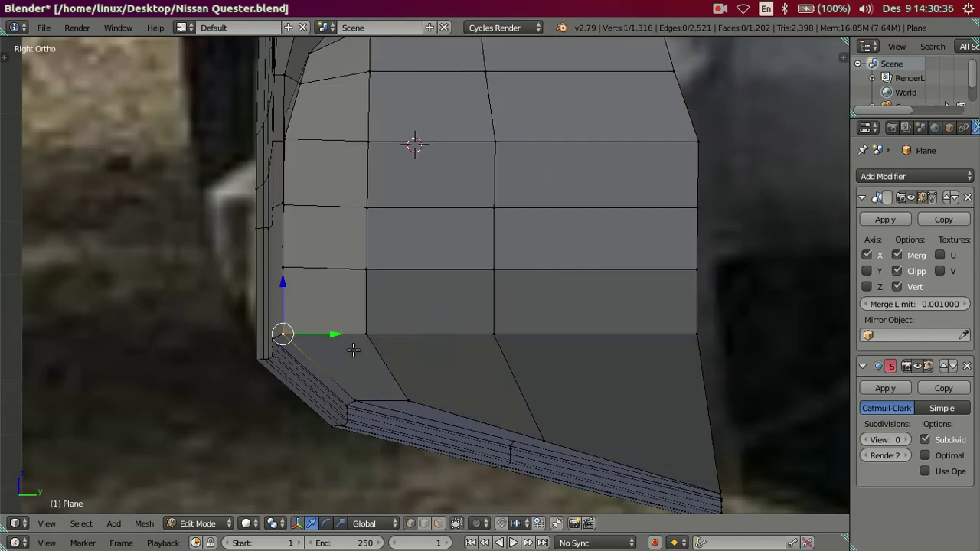
pyautogui.moveTo(344, 337); pyautogui.dragTo(356, 333)
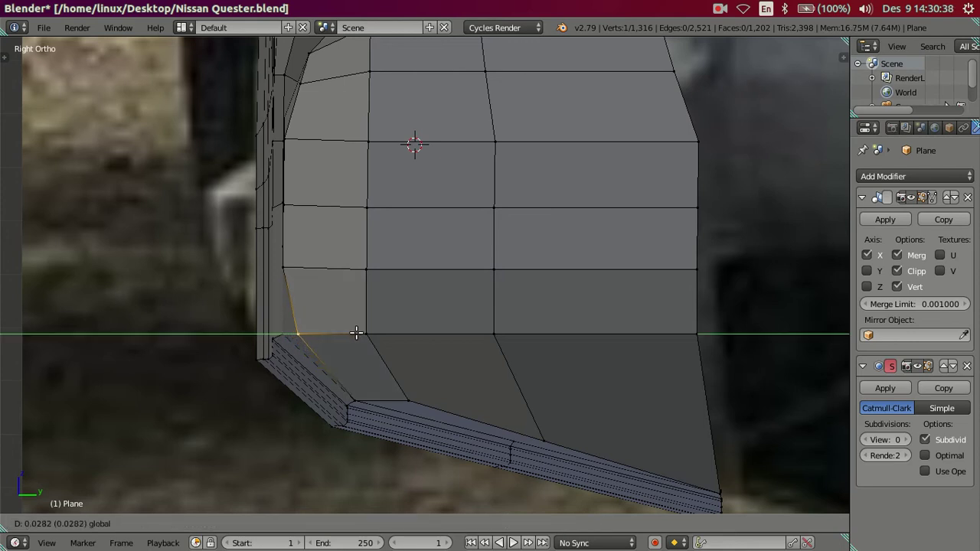
pyautogui.click(356, 332)
pyautogui.rightClick(376, 335)
pyautogui.press('g')
pyautogui.press('y')
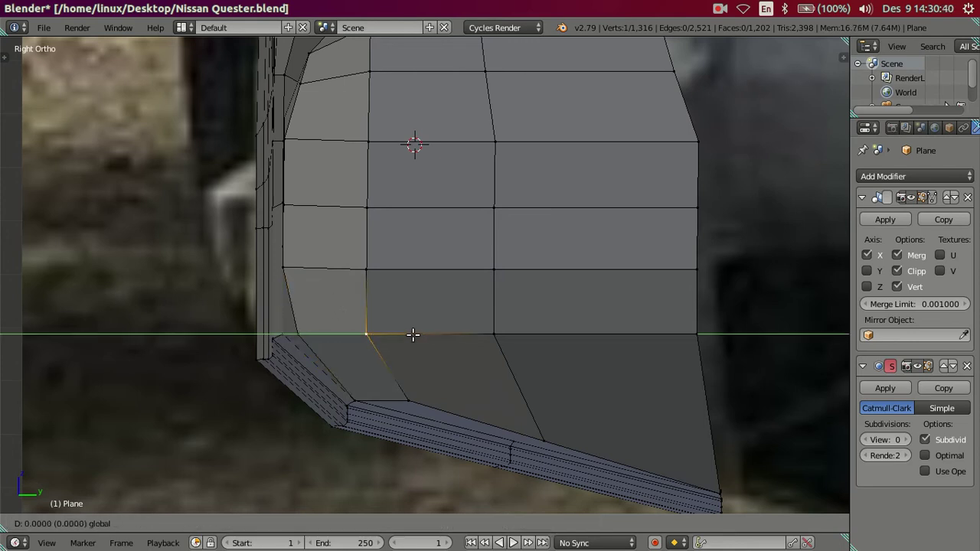
pyautogui.click(422, 336)
# - In side view, move a two-vertex side edge of the bumper corner along Y
pyautogui.scroll(-2, 422, 336)
pyautogui.moveTo(400, 269)
pyautogui.mouseDown(button='middle')
pyautogui.moveTo(381, 246)
pyautogui.moveTo(400, 258)
pyautogui.moveTo(411, 238)
pyautogui.moveTo(457, 283)
pyautogui.moveTo(372, 247)
pyautogui.moveTo(360, 258)
pyautogui.moveTo(389, 247)
pyautogui.moveTo(370, 242)
pyautogui.mouseUp(button='middle')
pyautogui.press('KP_3')
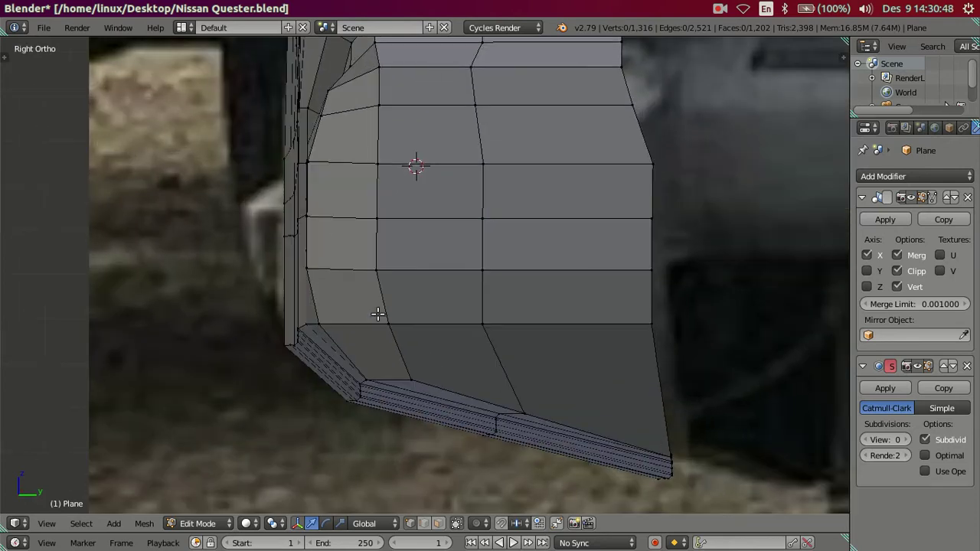
pyautogui.keyDown('shift'); pyautogui.rightClick(376, 269); pyautogui.keyUp('shift')
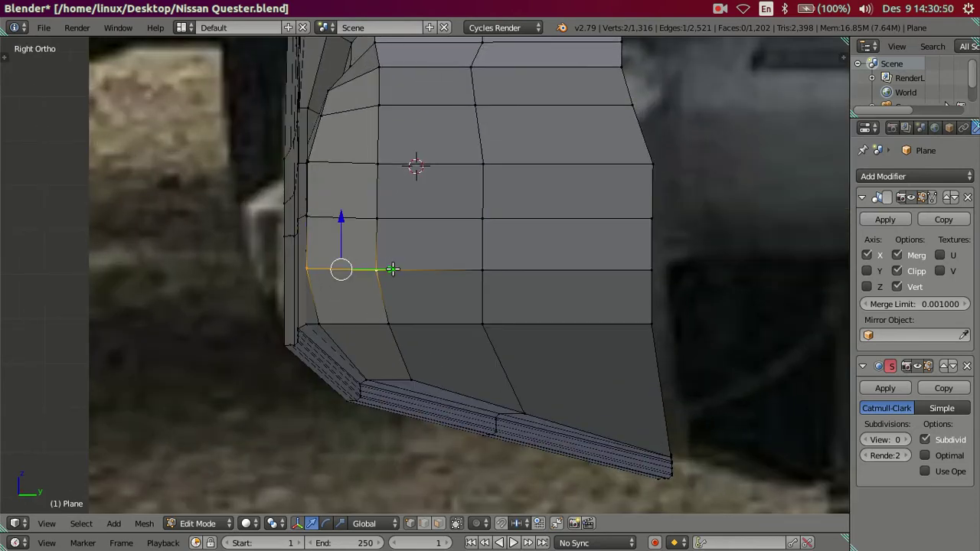
pyautogui.moveTo(393, 269); pyautogui.dragTo(395, 269)
pyautogui.click(396, 270)
pyautogui.press('a')
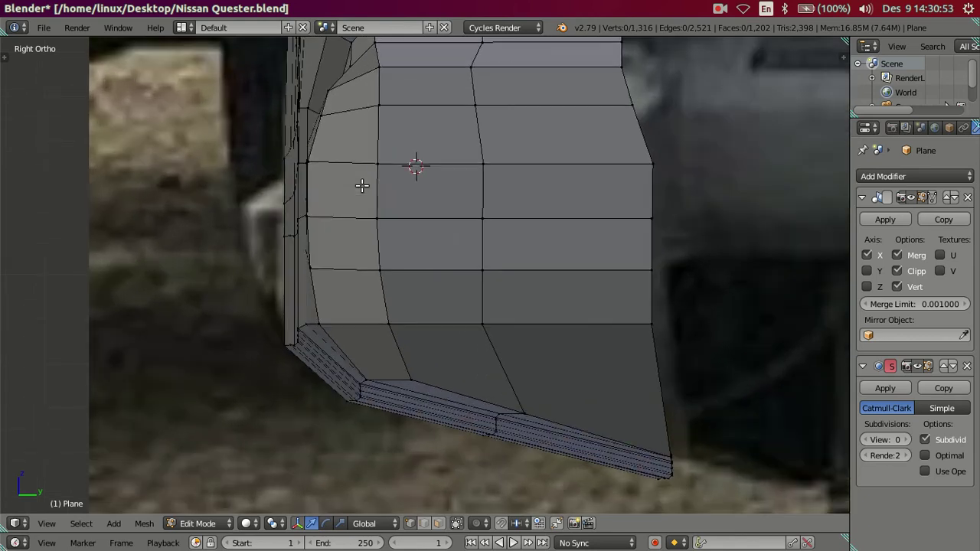
# - Nudge a vertex near the wheel arch edge along Y in side view
pyautogui.moveTo(362, 185)
pyautogui.mouseDown(button='middle')
pyautogui.moveTo(395, 204)
pyautogui.moveTo(404, 241)
pyautogui.moveTo(363, 198)
pyautogui.mouseUp(button='middle')
pyautogui.rightClick(364, 197)
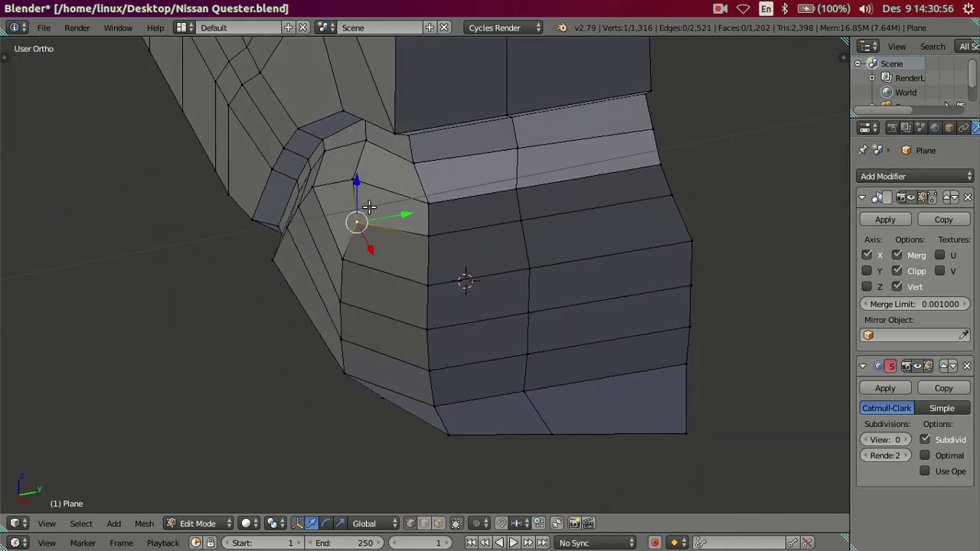
pyautogui.press('KP_3')
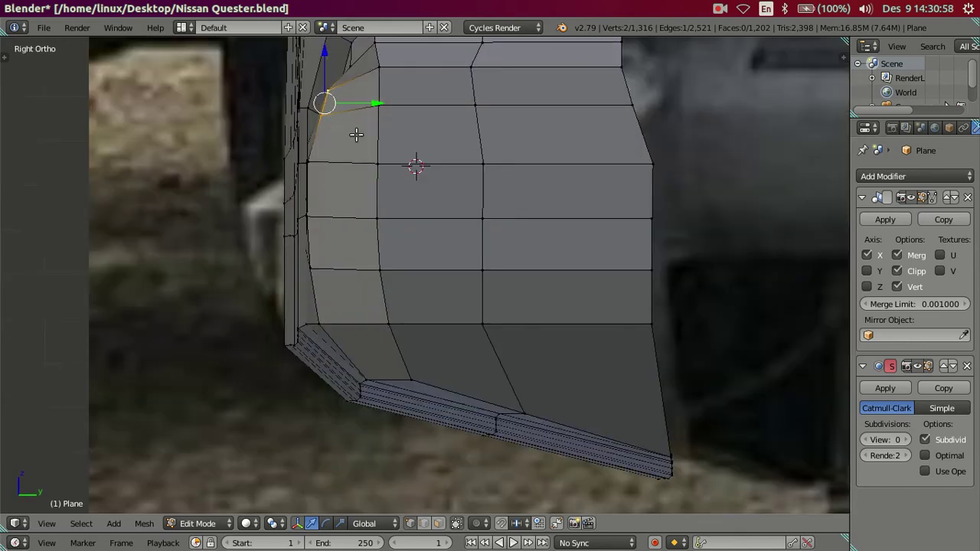
pyautogui.moveTo(377, 105); pyautogui.dragTo(366, 98)
pyautogui.press('a')
# - In front view with solid shading, pull the top corner vertex and edge slightly inward along X
pyautogui.moveTo(354, 96)
pyautogui.mouseDown(button='middle')
pyautogui.moveTo(380, 165)
pyautogui.moveTo(558, 205)
pyautogui.moveTo(462, 221)
pyautogui.moveTo(484, 152)
pyautogui.moveTo(516, 145)
pyautogui.moveTo(531, 171)
pyautogui.moveTo(556, 182)
pyautogui.moveTo(554, 148)
pyautogui.mouseUp(button='middle')
pyautogui.press('KP_1')
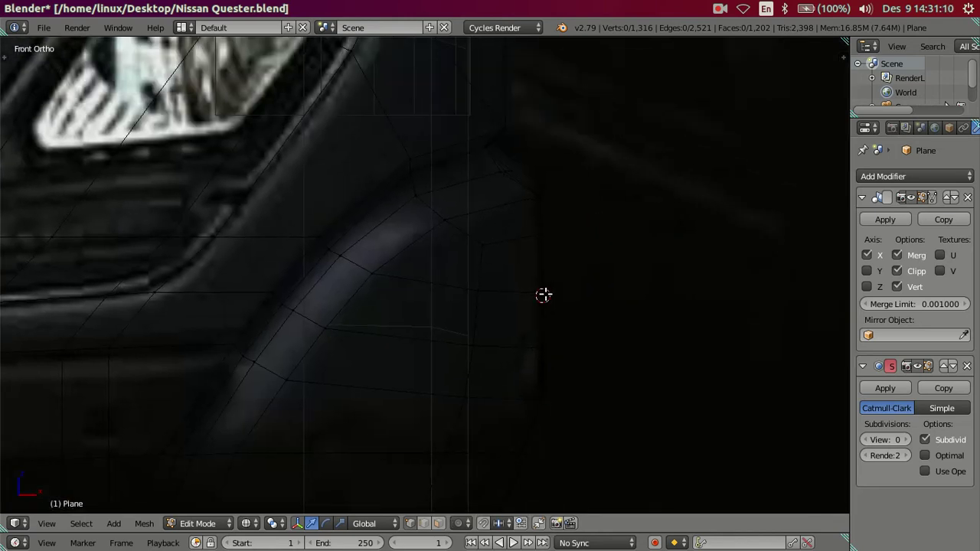
pyautogui.press('z')
pyautogui.moveTo(589, 198); pyautogui.dragTo(584, 197)
pyautogui.moveTo(595, 210)
pyautogui.mouseDown(button='middle')
pyautogui.moveTo(575, 219)
pyautogui.moveTo(574, 199)
pyautogui.moveTo(563, 230)
pyautogui.mouseUp(button='middle')
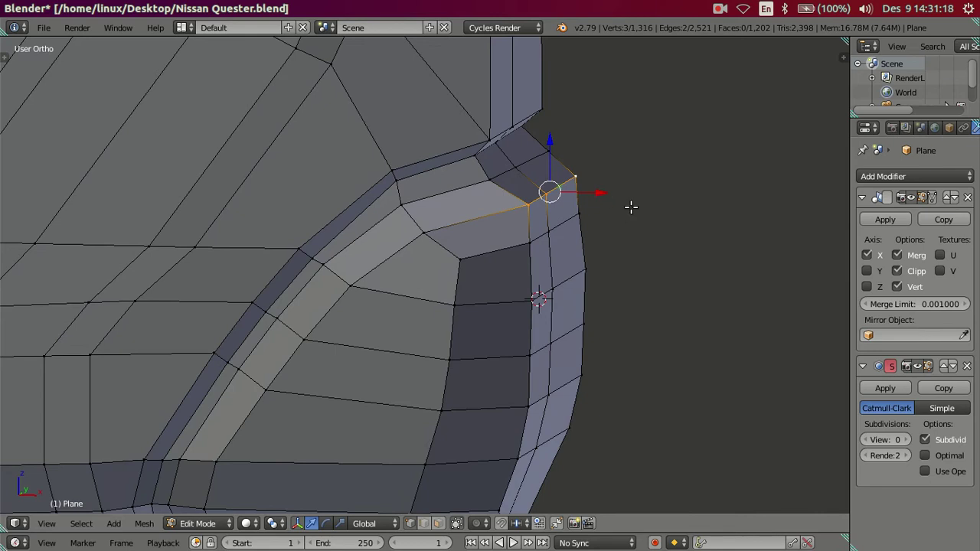
pyautogui.press('KP_1')
pyautogui.moveTo(599, 198); pyautogui.dragTo(595, 197)
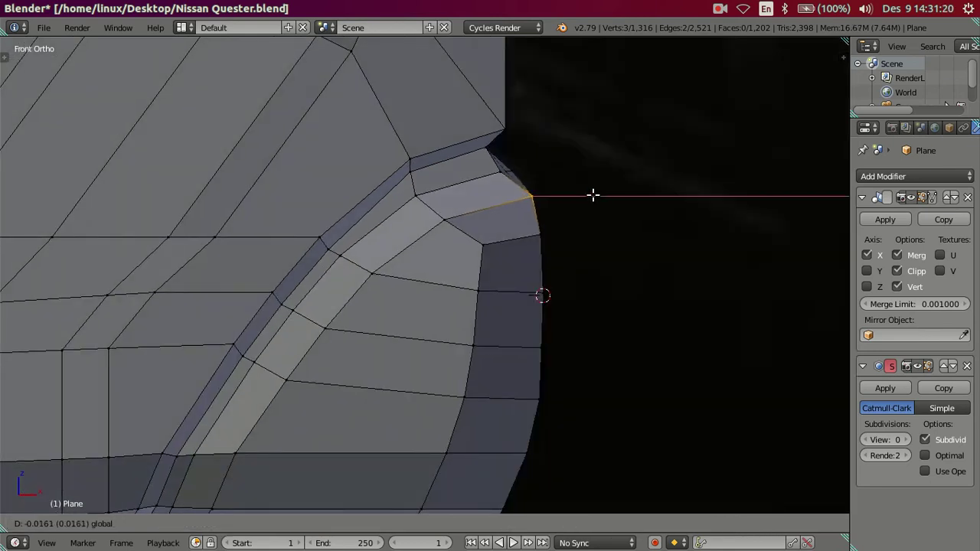
pyautogui.click(594, 196)
# - Try lowering an edge on the side's lower row along Z, then undo it
pyautogui.scroll(-2, 584, 214)
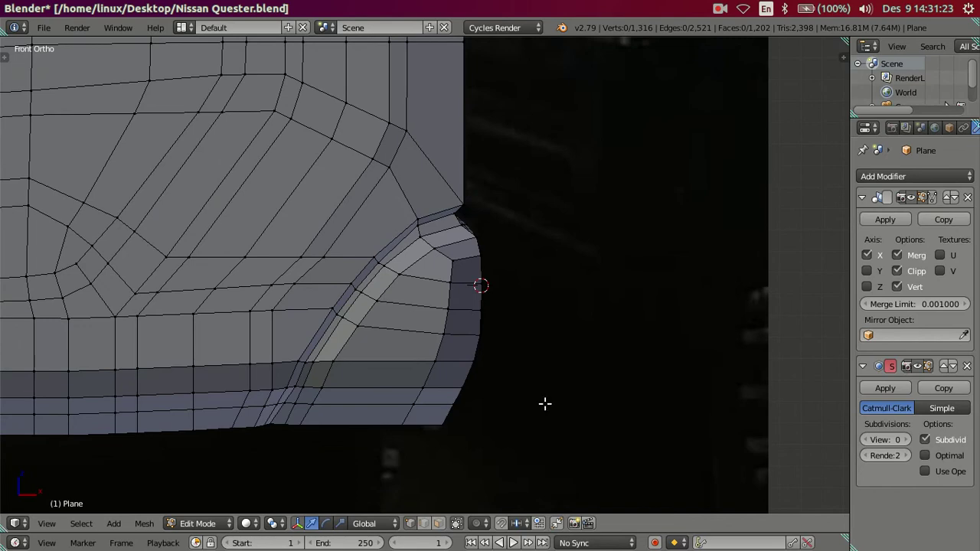
pyautogui.keyDown('shift'); pyautogui.scroll(-2, 552, 284); pyautogui.keyUp('shift')
pyautogui.moveTo(552, 284)
pyautogui.mouseDown(button='middle')
pyautogui.moveTo(511, 346)
pyautogui.moveTo(503, 284)
pyautogui.moveTo(474, 291)
pyautogui.moveTo(464, 334)
pyautogui.moveTo(516, 348)
pyautogui.moveTo(357, 329)
pyautogui.moveTo(398, 267)
pyautogui.mouseUp(button='middle')
pyautogui.press('KP_3')
pyautogui.rightClick(448, 234)
pyautogui.keyDown('shift'); pyautogui.rightClick(546, 238); pyautogui.keyUp('shift')
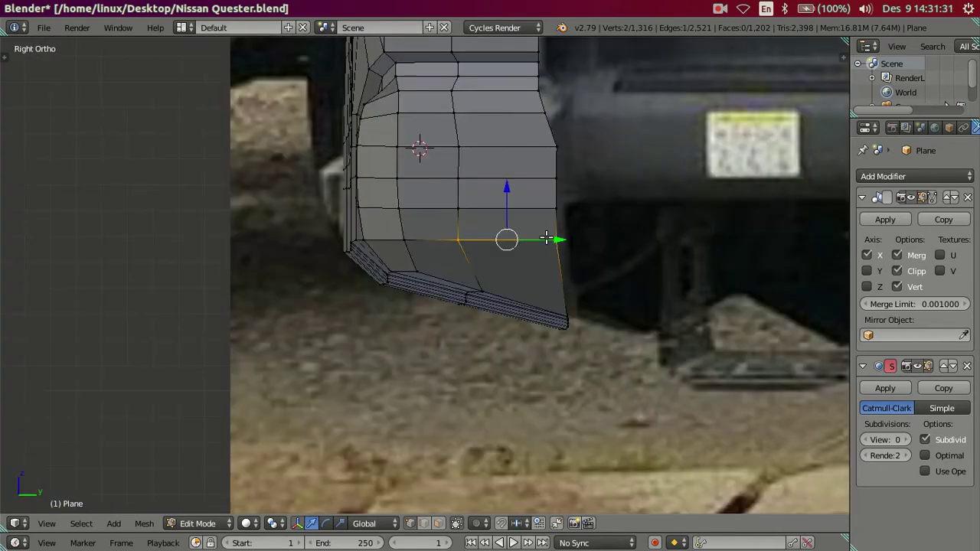
pyautogui.press('g')
pyautogui.press('z')
pyautogui.click(519, 202)
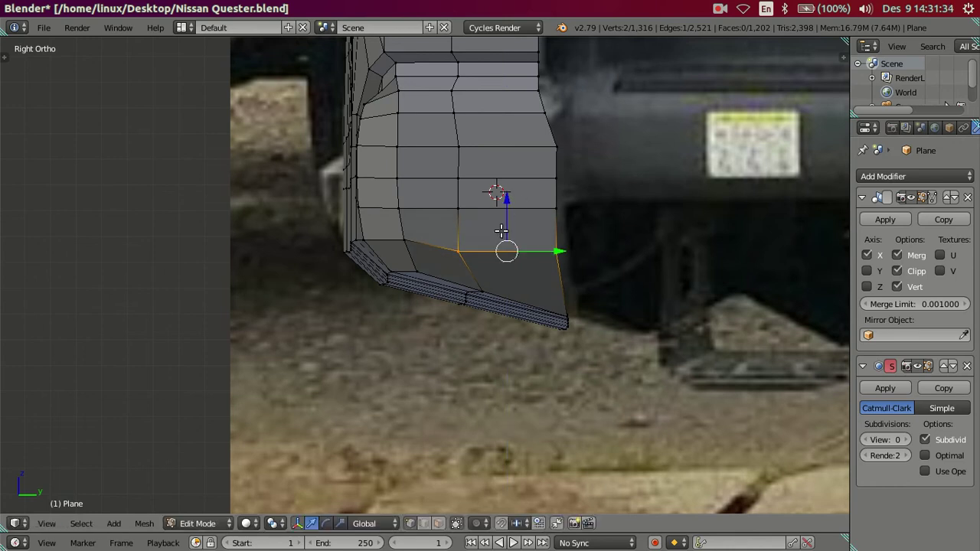
pyautogui.hotkey('ctrl', 'z')
# - Lower only the rear vertex of that lower-row edge vertically
pyautogui.rightClick(557, 244)
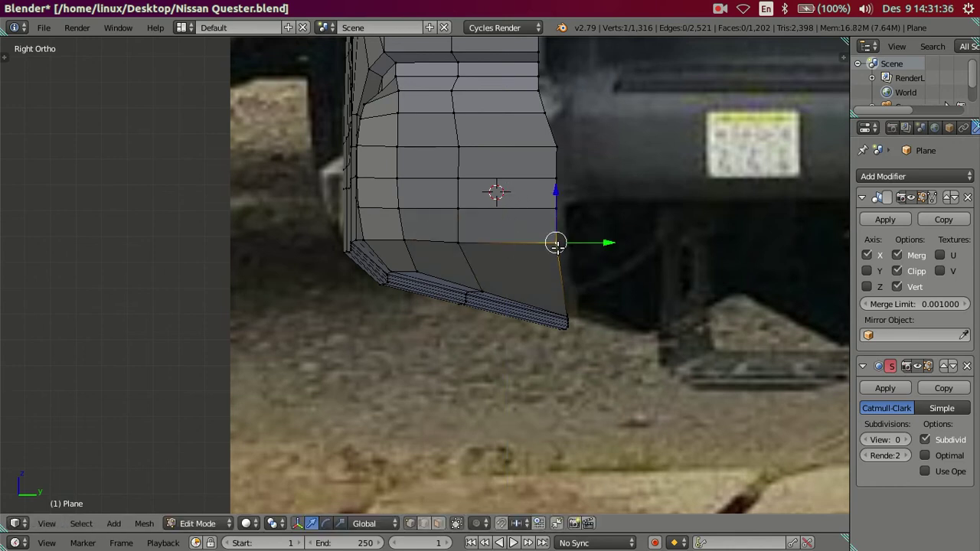
pyautogui.press('g')
pyautogui.press('z')
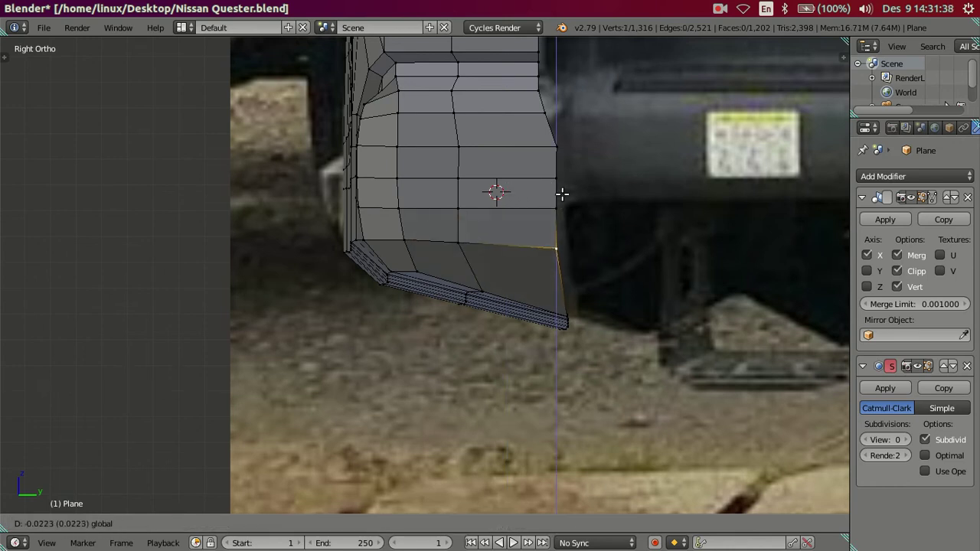
pyautogui.click(562, 194)
# - Check the mesh in front view with wireframe shading and clear the selection
pyautogui.press('KP_1')
pyautogui.keyDown('ctrl'); pyautogui.scroll(1, 590, 264); pyautogui.keyUp('ctrl')
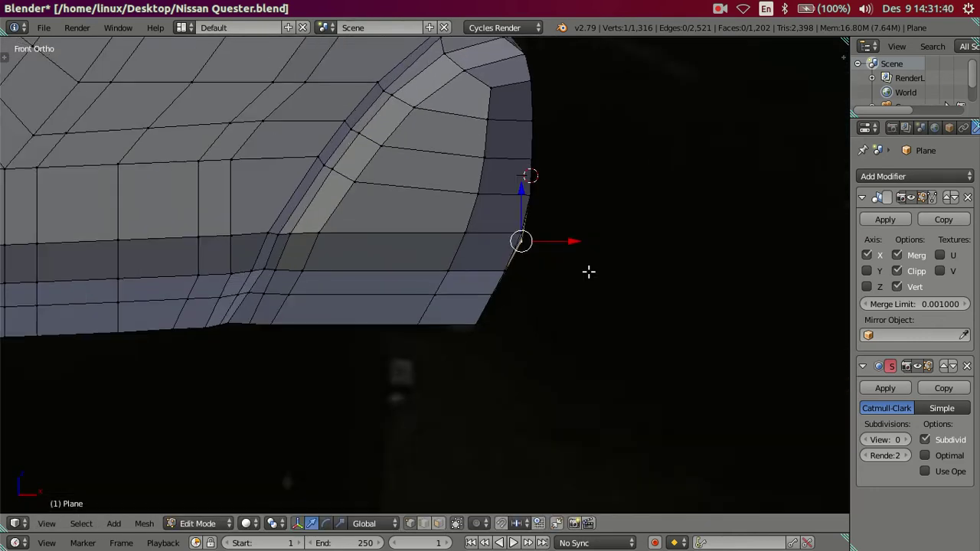
pyautogui.keyDown('ctrl'); pyautogui.scroll(1, 589, 269); pyautogui.keyUp('ctrl')
pyautogui.press('z')
pyautogui.press('z')
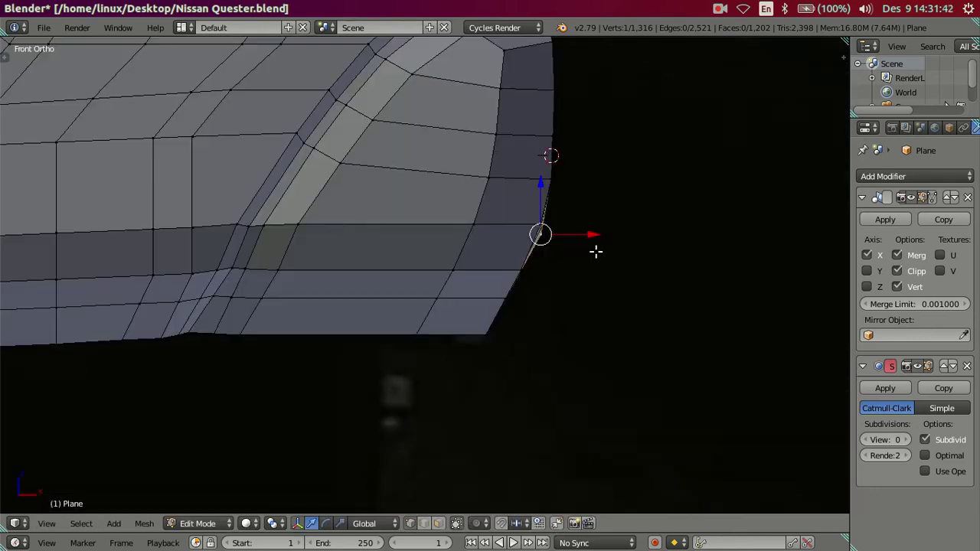
pyautogui.press('a')
pyautogui.moveTo(552, 335)
pyautogui.mouseDown(button='middle')
pyautogui.moveTo(546, 324)
pyautogui.moveTo(540, 335)
pyautogui.moveTo(476, 337)
pyautogui.moveTo(439, 293)
pyautogui.moveTo(455, 236)
pyautogui.mouseUp(button='middle')
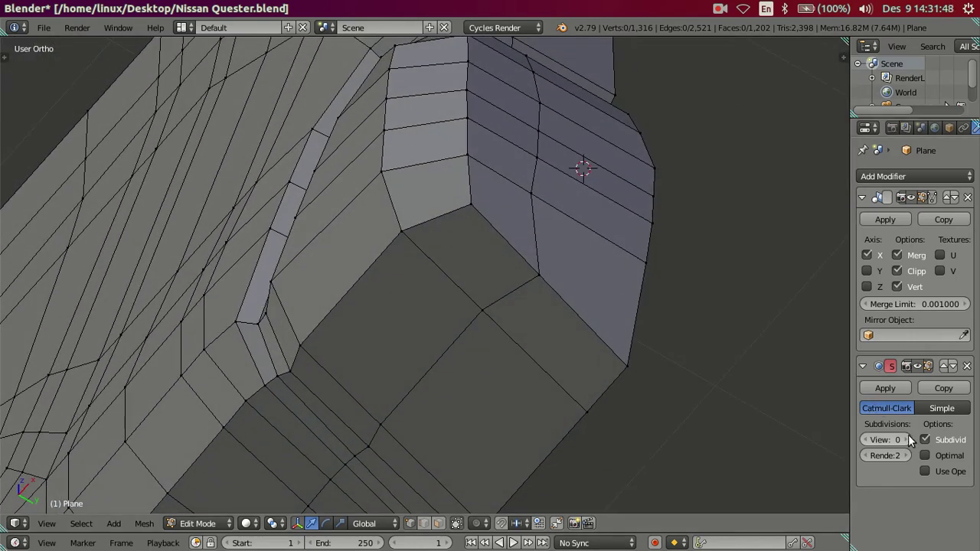
# - Set subdivision view level to 2 in Object Mode and view the corner from below
pyautogui.hotkey('ctrl', '2')
pyautogui.scroll(-3, 464, 306)
pyautogui.press('Tab')
pyautogui.moveTo(450, 313)
pyautogui.mouseDown(button='middle')
pyautogui.moveTo(529, 416)
pyautogui.moveTo(455, 434)
pyautogui.moveTo(430, 455)
pyautogui.mouseUp(button='middle')
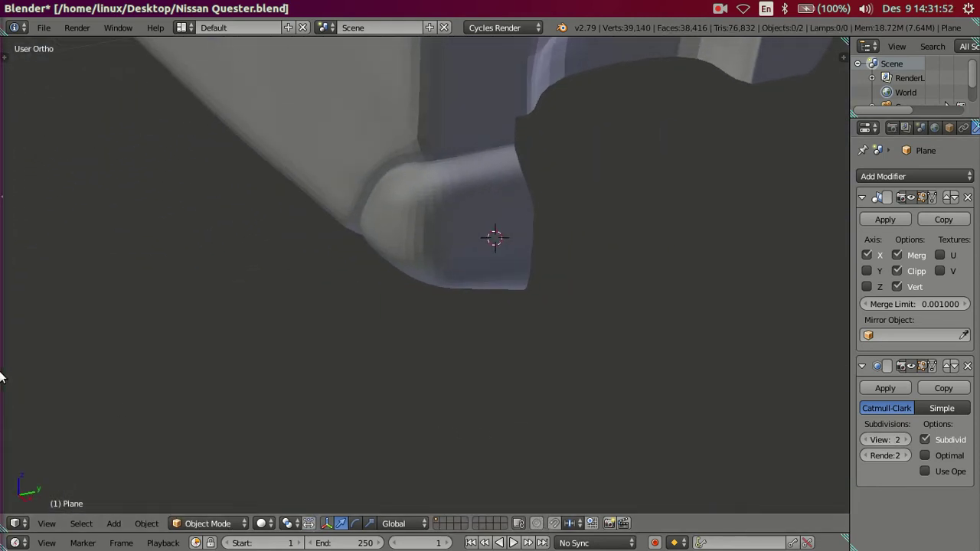
# - Zoom slightly into the green Quester truck photo's bumper corner, then switch back to Blender
pyautogui.click(13, 293)
pyautogui.moveTo(512, 452)
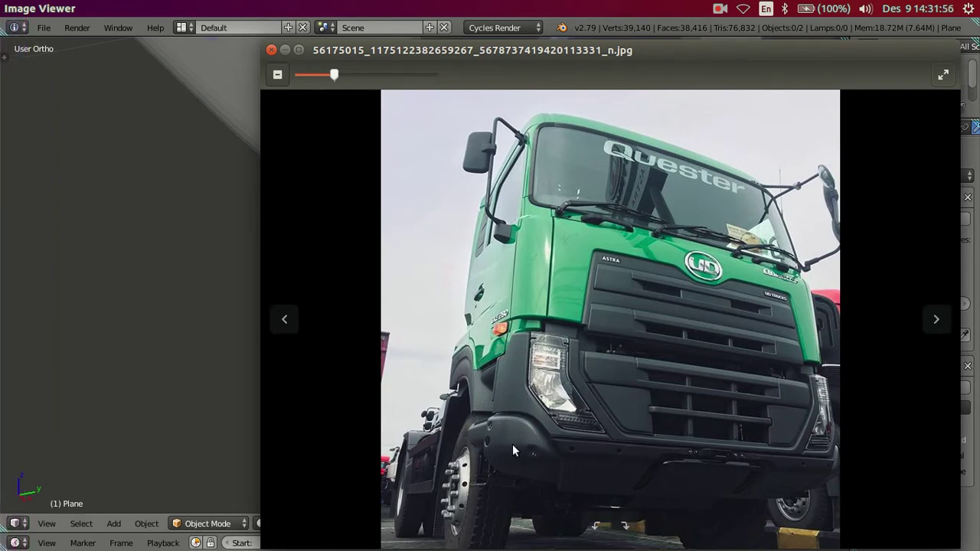
pyautogui.scroll(1, 513, 446)
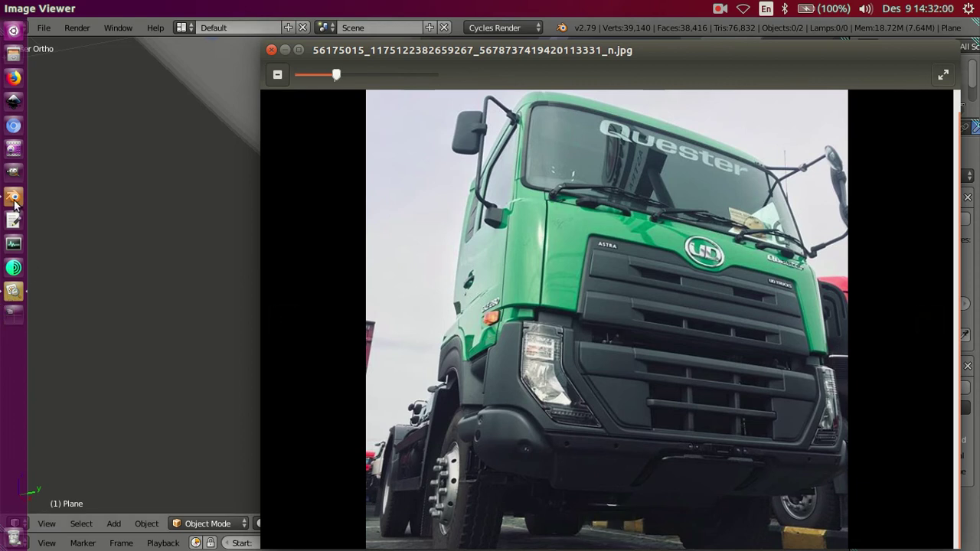
pyautogui.click(13, 198)
# - Return to Edit Mode with viewport subdivision at 0 and orbit below the bumper corner
pyautogui.press('Tab')
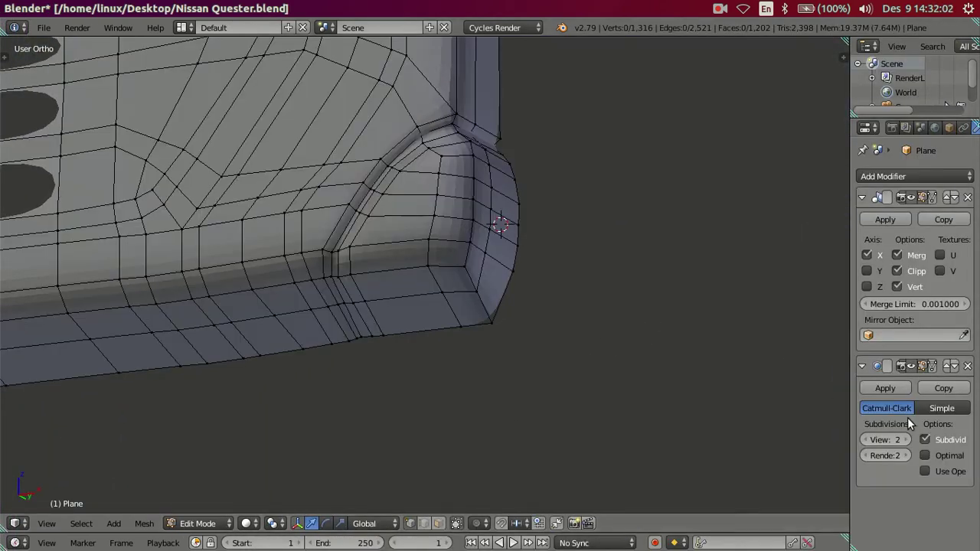
pyautogui.click(875, 439)
pyautogui.click(874, 440)
pyautogui.moveTo(553, 354)
pyautogui.mouseDown(button='middle')
pyautogui.moveTo(540, 332)
pyautogui.moveTo(561, 343)
pyautogui.moveTo(527, 357)
pyautogui.moveTo(555, 368)
pyautogui.moveTo(512, 344)
pyautogui.moveTo(464, 241)
pyautogui.mouseUp(button='middle')
pyautogui.rightClick(464, 241)
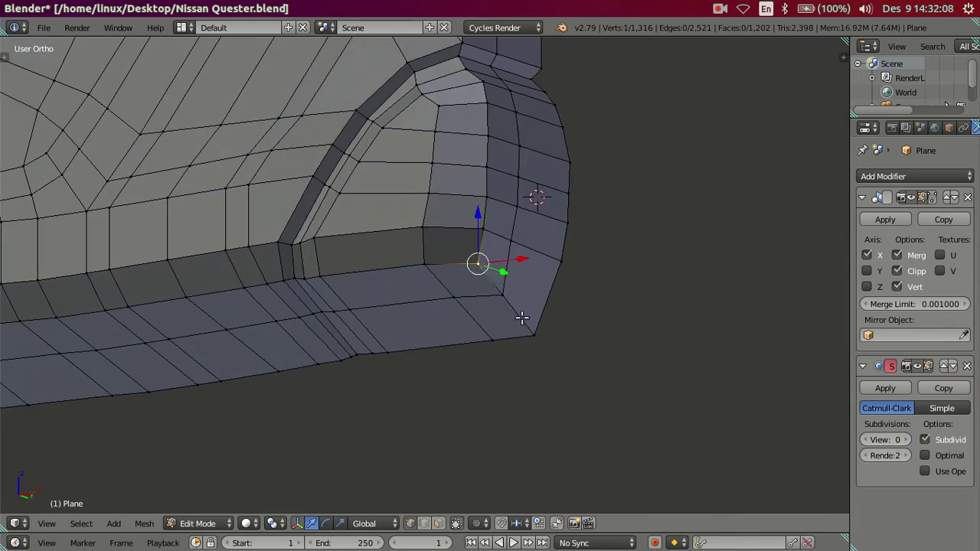
pyautogui.press('a')
# - Raise a bumper-corner edge slightly along Z
pyautogui.rightClick(562, 263)
pyautogui.keyDown('shift'); pyautogui.rightClick(509, 249); pyautogui.keyUp('shift')
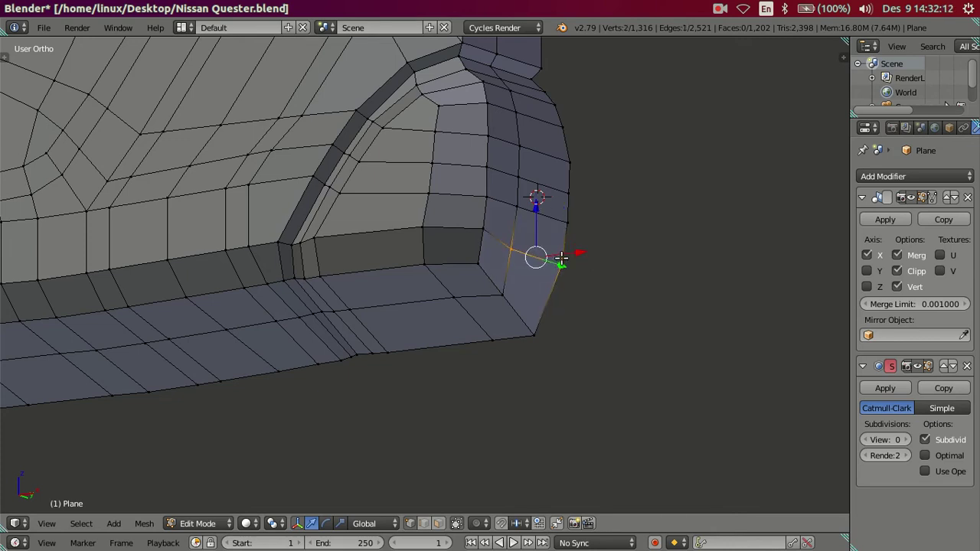
pyautogui.press('g')
pyautogui.press('z')
pyautogui.click(561, 258)
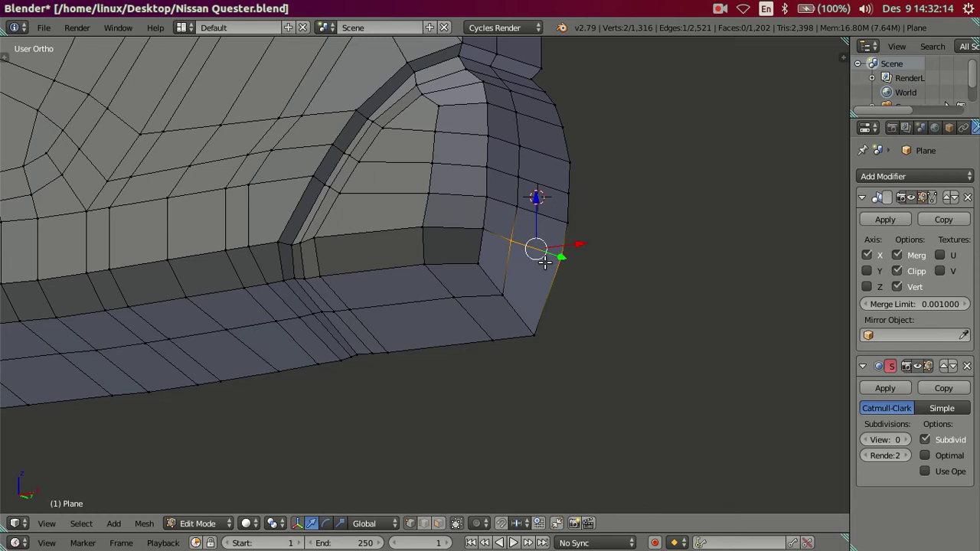
# - Add a third corner vertex and shift the selection sideways in front view
pyautogui.keyDown('shift'); pyautogui.rightClick(533, 335); pyautogui.keyUp('shift')
pyautogui.press('KP_1')
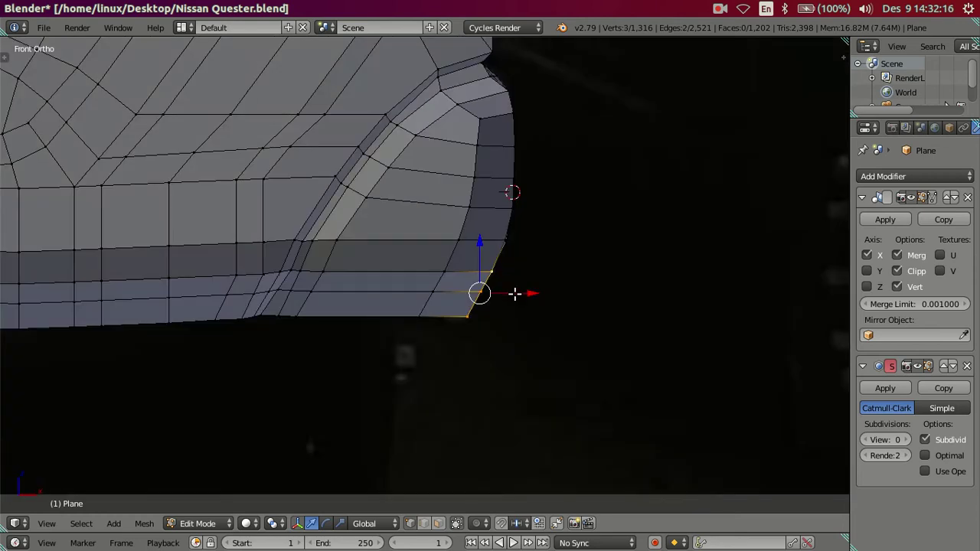
pyautogui.press('g')
pyautogui.press('z')
pyautogui.click(482, 237)
pyautogui.press('g')
pyautogui.press('x')
pyautogui.click(487, 237)
# - Fine-tune the corner vertices' position with further Z and X moves
pyautogui.press('g')
pyautogui.press('z')
pyautogui.click(465, 234)
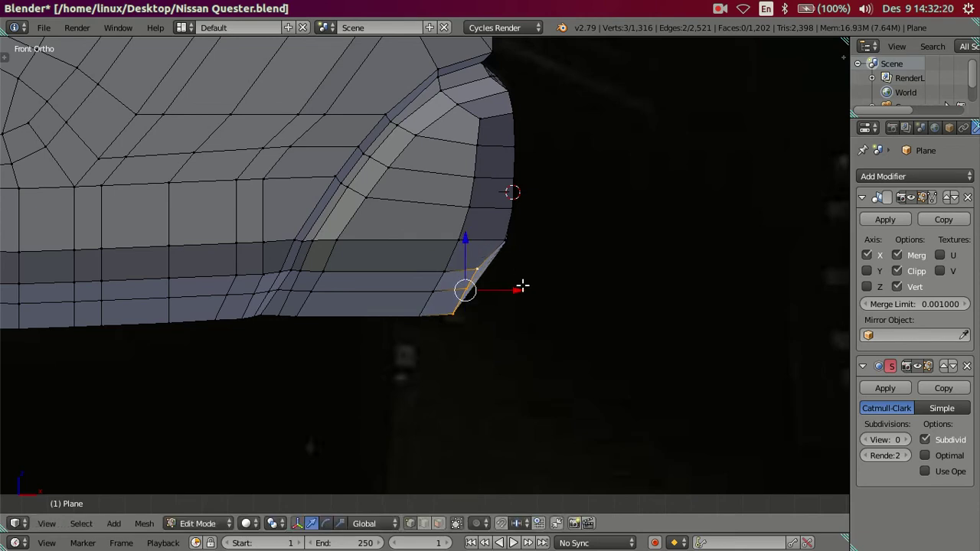
pyautogui.press('g')
pyautogui.press('x')
pyautogui.click(511, 284)
# - Nudge the lower corner vertices and the vertical corner edge left along X
pyautogui.click(480, 296)
pyautogui.moveTo(511, 304)
pyautogui.mouseDown()
pyautogui.moveTo(465, 302)
pyautogui.moveTo(509, 320)
pyautogui.mouseUp()
pyautogui.click(448, 312)
pyautogui.moveTo(508, 320)
pyautogui.mouseDown(button='middle')
pyautogui.moveTo(497, 284)
pyautogui.moveTo(531, 289)
pyautogui.mouseUp(button='middle')
pyautogui.click(431, 313)
pyautogui.keyDown('shift'); pyautogui.click(410, 378); pyautogui.keyUp('shift')
pyautogui.moveTo(457, 346)
pyautogui.mouseDown()
pyautogui.moveTo(444, 342)
pyautogui.moveTo(426, 375)
pyautogui.mouseUp()
pyautogui.rightClick(397, 377)
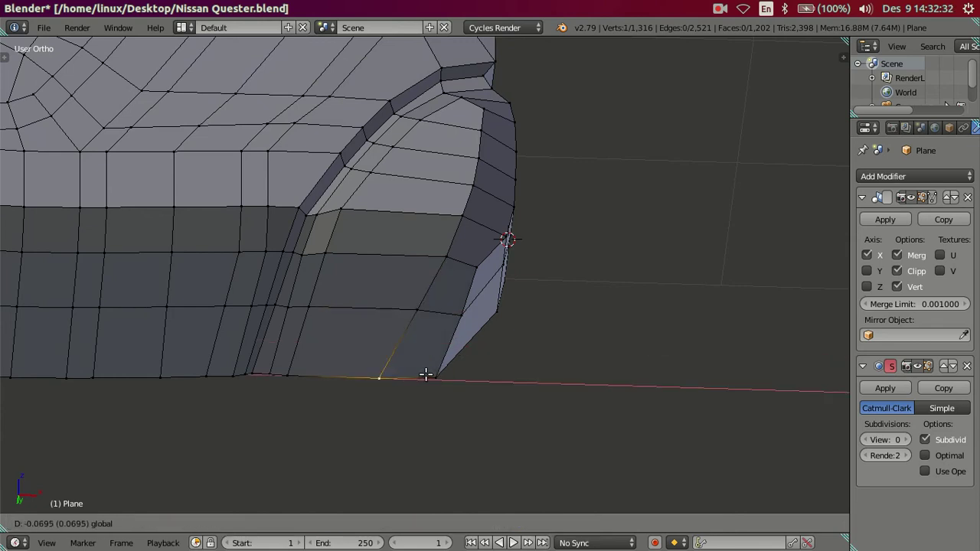
pyautogui.click(427, 375)
# - Push the side vertical edge loop's lower vertices rearward along Y toward the wheel arch
pyautogui.moveTo(518, 322)
pyautogui.mouseDown(button='middle')
pyautogui.moveTo(391, 383)
pyautogui.moveTo(328, 356)
pyautogui.moveTo(398, 338)
pyautogui.moveTo(477, 339)
pyautogui.moveTo(503, 369)
pyautogui.moveTo(483, 436)
pyautogui.moveTo(460, 461)
pyautogui.moveTo(429, 461)
pyautogui.moveTo(387, 407)
pyautogui.moveTo(409, 315)
pyautogui.mouseUp(button='middle')
pyautogui.rightClick(465, 249)
pyautogui.keyDown('alt'); pyautogui.rightClick(464, 101); pyautogui.keyUp('alt')
pyautogui.press('KP_3')
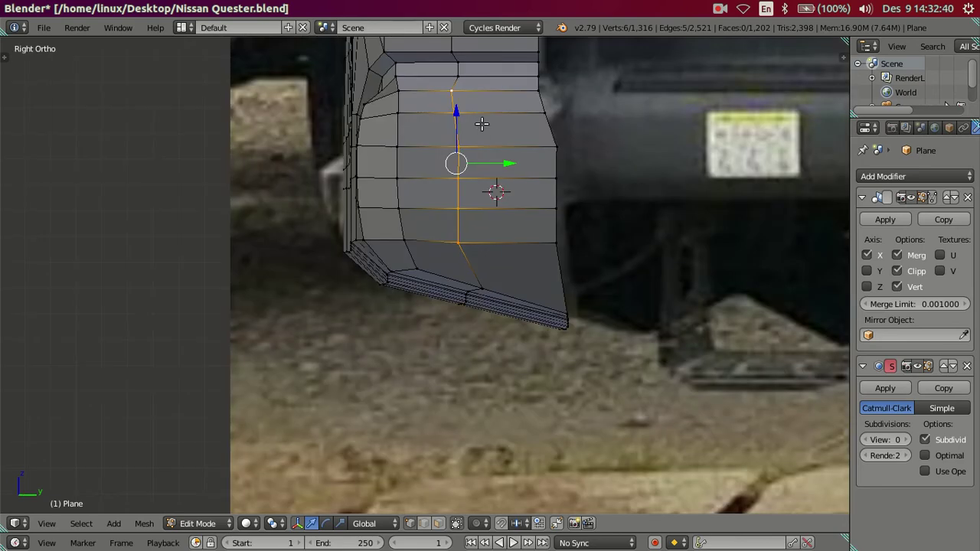
pyautogui.moveTo(496, 167); pyautogui.dragTo(511, 167)
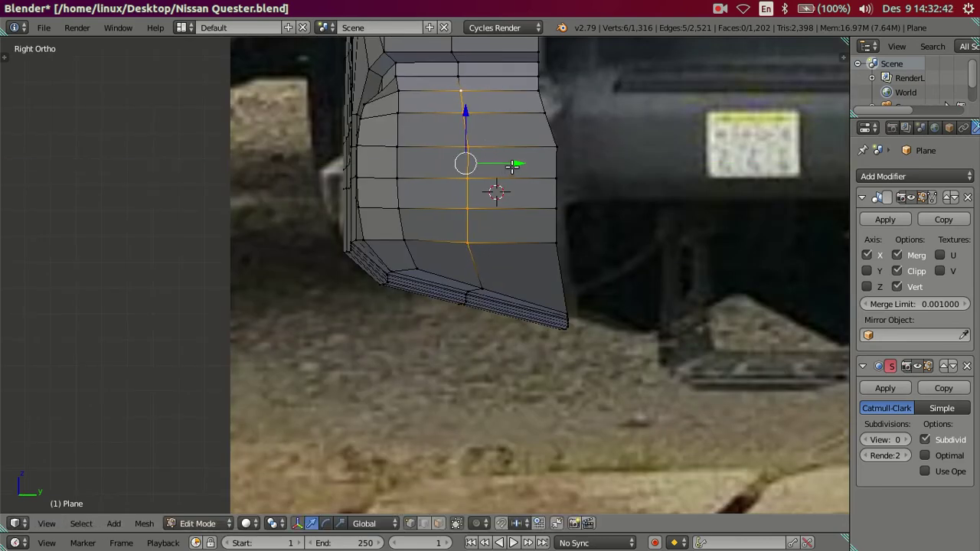
pyautogui.keyDown('shift'); pyautogui.rightClick(468, 145); pyautogui.keyUp('shift')
pyautogui.moveTo(511, 163); pyautogui.dragTo(511, 166)
pyautogui.hotkey('ctrl', 'z')
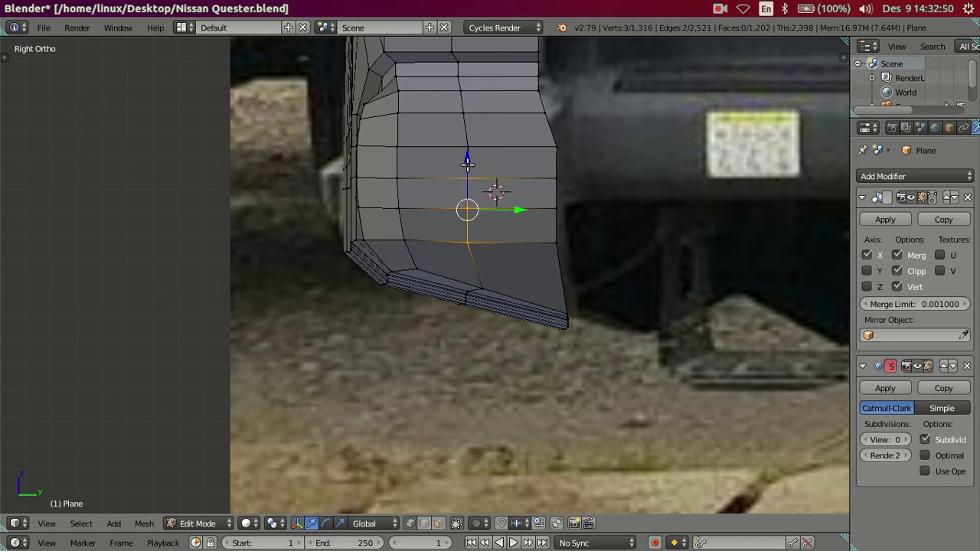
pyautogui.moveTo(517, 209)
pyautogui.mouseDown()
pyautogui.moveTo(506, 237)
pyautogui.moveTo(528, 242)
pyautogui.mouseUp()
# - Deselect all and return to Object Mode to inspect the extended corner
pyautogui.rightClick(479, 244)
pyautogui.click(511, 209)
pyautogui.press('a')
pyautogui.moveTo(511, 208)
pyautogui.mouseDown(button='middle')
pyautogui.moveTo(524, 218)
pyautogui.moveTo(641, 219)
pyautogui.moveTo(459, 161)
pyautogui.mouseUp(button='middle')
pyautogui.press('Tab')
pyautogui.scroll(3, 459, 162)
pyautogui.moveTo(408, 127)
pyautogui.mouseDown(button='middle')
pyautogui.moveTo(459, 240)
pyautogui.moveTo(415, 258)
pyautogui.moveTo(413, 227)
pyautogui.moveTo(485, 215)
pyautogui.moveTo(538, 135)
pyautogui.moveTo(508, 230)
pyautogui.moveTo(385, 204)
pyautogui.mouseUp(button='middle')
# - Toggle into Edit Mode and back while orbiting around the panel and cab
pyautogui.scroll(-3, 375, 203)
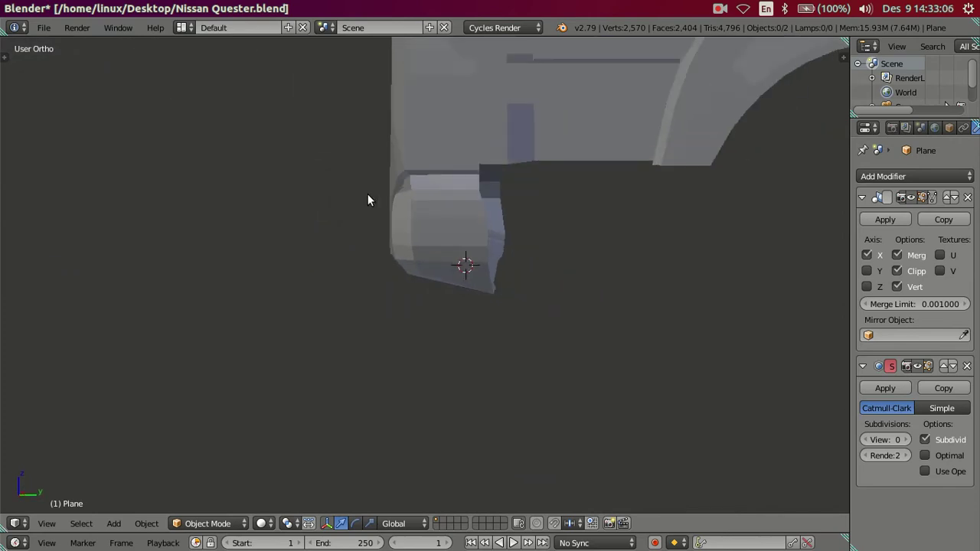
pyautogui.press('Tab')
pyautogui.scroll(-2, 536, 212)
pyautogui.moveTo(536, 212)
pyautogui.mouseDown(button='middle')
pyautogui.moveTo(510, 151)
pyautogui.moveTo(581, 313)
pyautogui.mouseUp(button='middle')
pyautogui.press('Tab')
pyautogui.scroll(4, 520, 276)
pyautogui.moveTo(465, 233)
pyautogui.mouseDown(button='middle')
pyautogui.moveTo(470, 261)
pyautogui.moveTo(536, 307)
pyautogui.mouseUp(button='middle')
# - Set viewport subdivision to 2 and orbit around the front grille
pyautogui.click(907, 440)
pyautogui.click(907, 439)
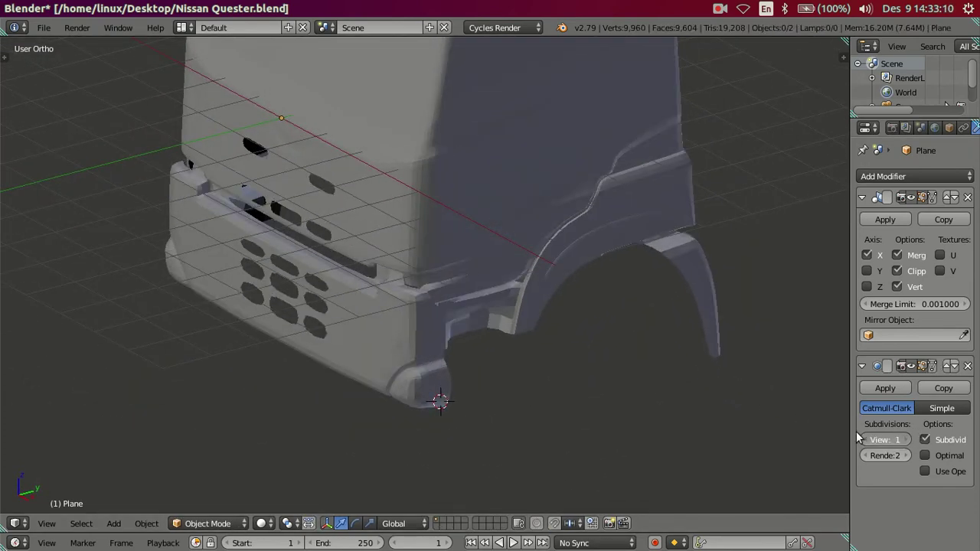
pyautogui.scroll(3, 537, 271)
pyautogui.moveTo(536, 271); pyautogui.dragTo(556, 266, button='middle')
pyautogui.scroll(3, 402, 303)
pyautogui.moveTo(402, 304)
pyautogui.mouseDown(button='middle')
pyautogui.moveTo(475, 308)
pyautogui.moveTo(344, 304)
pyautogui.moveTo(527, 299)
pyautogui.moveTo(448, 309)
pyautogui.moveTo(249, 411)
pyautogui.mouseUp(button='middle')
# - Compare the bumper's edit cage with the smoothed surface from the side and front
pyautogui.press('Tab')
pyautogui.scroll(-4, 267, 421)
pyautogui.scroll(-2, 490, 357)
pyautogui.moveTo(490, 357); pyautogui.dragTo(464, 357, button='middle')
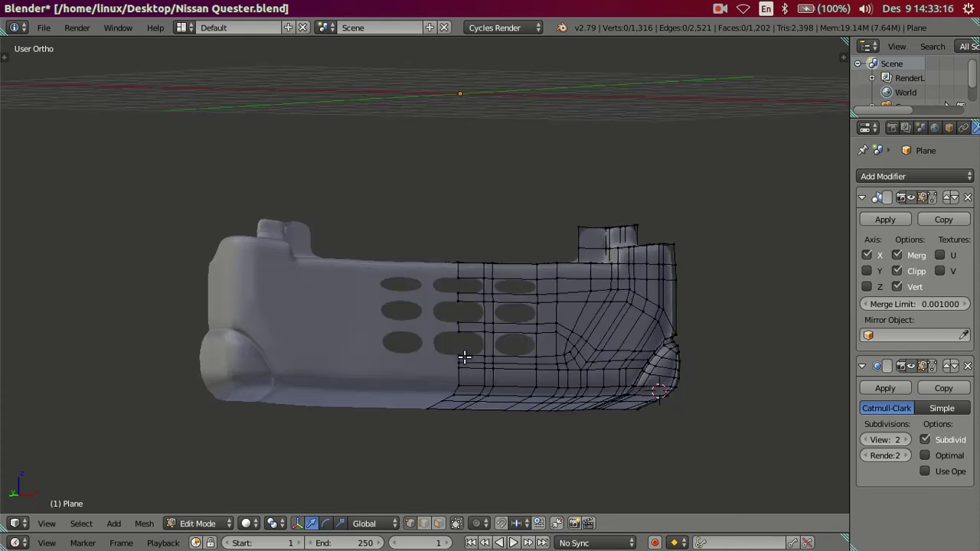
pyautogui.press('Tab')
pyautogui.moveTo(687, 389); pyautogui.dragTo(641, 387, button='middle')
pyautogui.scroll(1, 628, 385)
pyautogui.scroll(2, 538, 326)
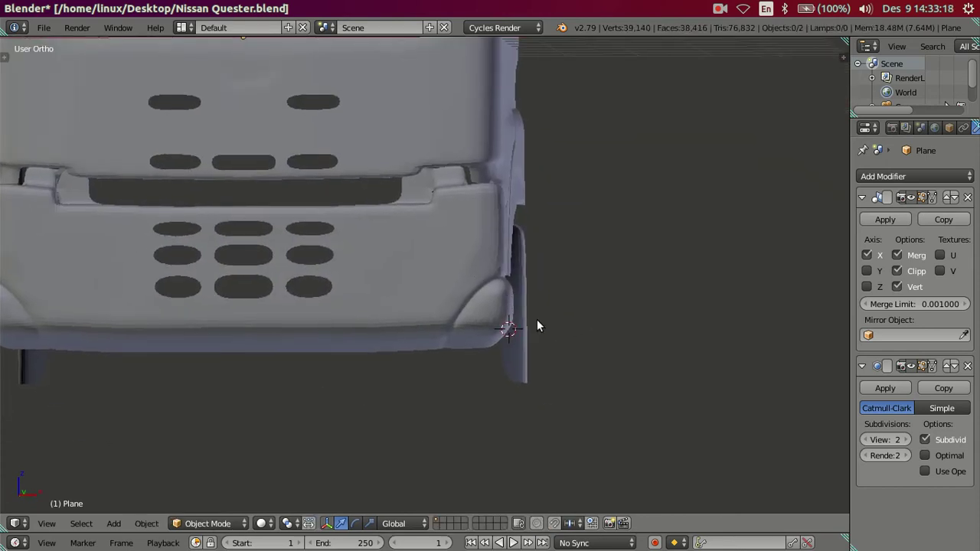
pyautogui.scroll(3, 536, 328)
# - Re-enter Edit Mode and orbit over the whole bumper mesh to its rounded corner
pyautogui.press('Tab')
pyautogui.moveTo(536, 328)
pyautogui.mouseDown(button='middle')
pyautogui.moveTo(507, 271)
pyautogui.moveTo(400, 253)
pyautogui.moveTo(544, 393)
pyautogui.mouseUp(button='middle')
pyautogui.scroll(-4, 430, 261)
pyautogui.scroll(3, 490, 405)
pyautogui.scroll(2, 523, 330)
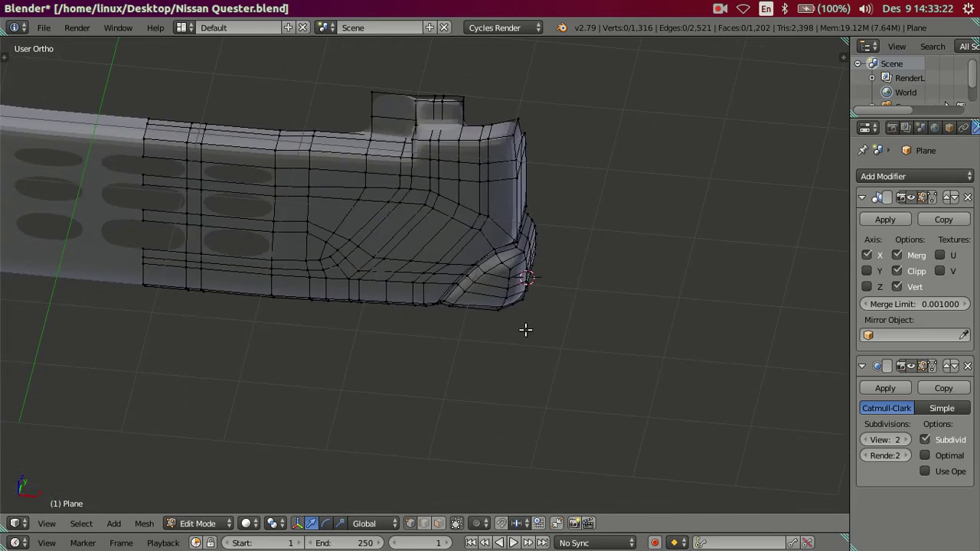
pyautogui.scroll(3, 597, 297)
pyautogui.moveTo(596, 297); pyautogui.dragTo(471, 338, button='middle')
# - Add an edge loop on the bumper corner and preview the smoothed result
pyautogui.hotkey('ctrl', 'r')
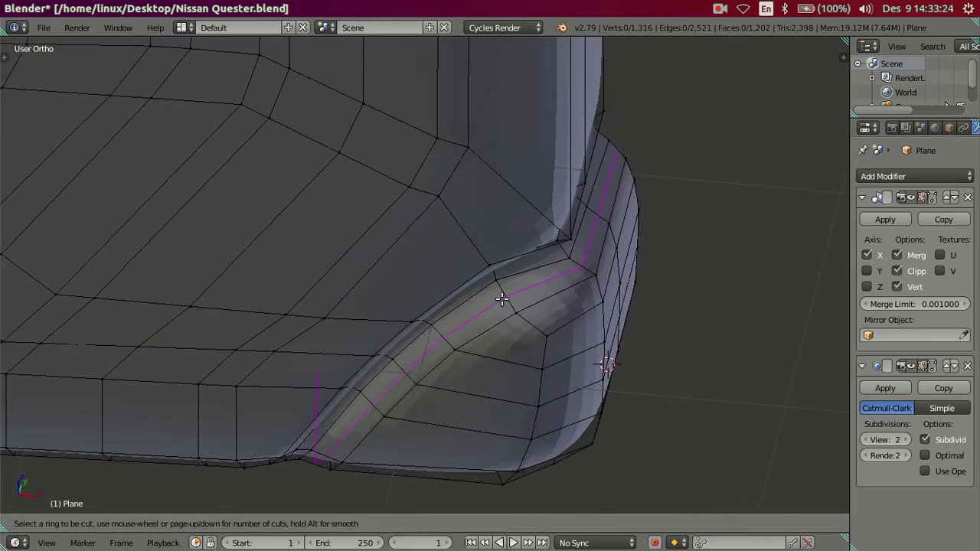
pyautogui.click(503, 297)
pyautogui.click(541, 320)
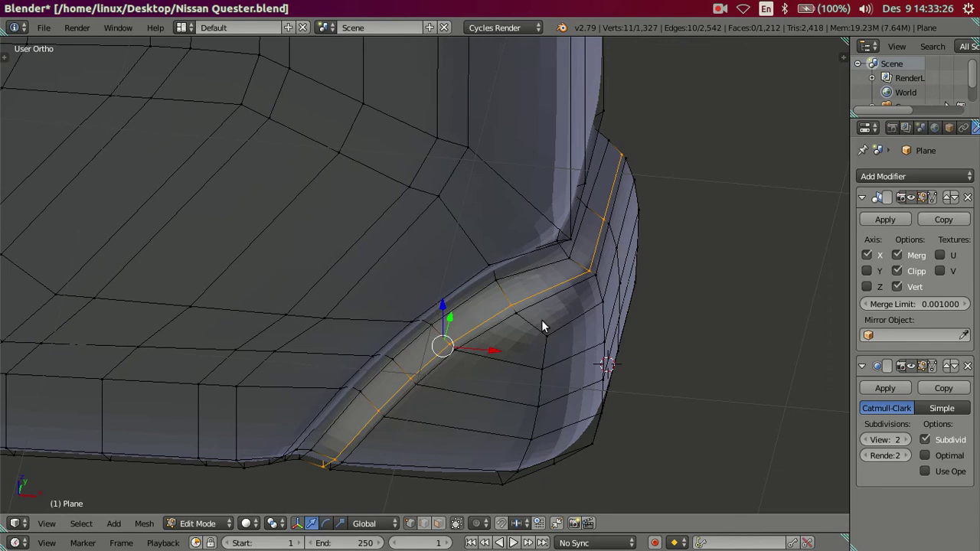
pyautogui.press('Tab')
pyautogui.scroll(3, 528, 306)
pyautogui.scroll(2, 505, 287)
pyautogui.keyDown('shift'); pyautogui.moveTo(499, 283); pyautogui.dragTo(518, 336, button='middle'); pyautogui.keyUp('shift')
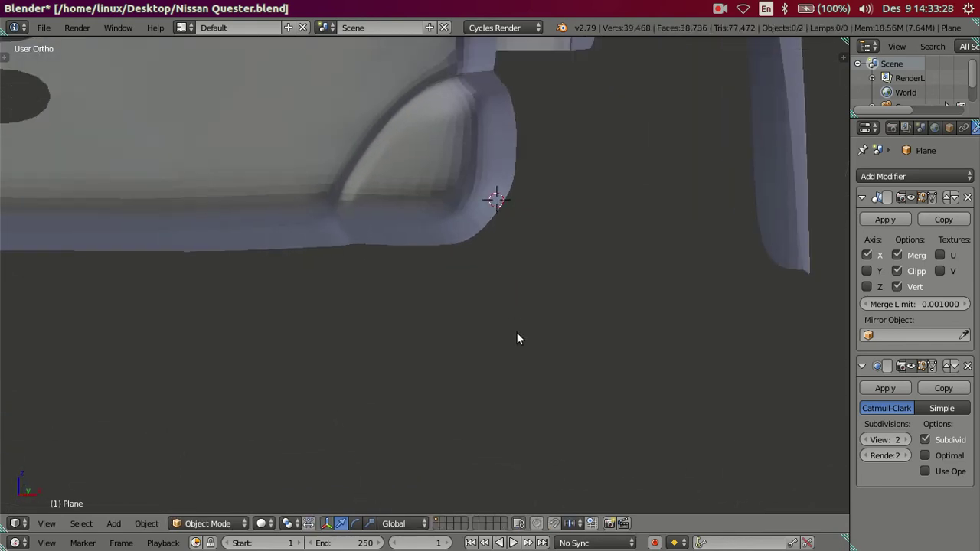
pyautogui.scroll(2, 477, 186)
pyautogui.press('Tab')
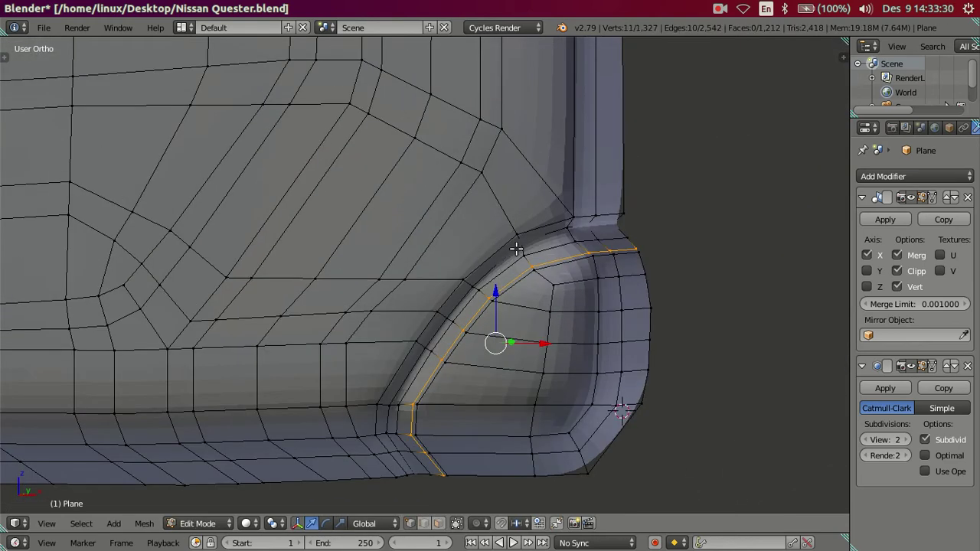
pyautogui.scroll(2, 516, 247)
# - Add two loop cuts along the wheel-arch edge, sliding the second one into place
pyautogui.hotkey('ctrl', 'r')
pyautogui.click(563, 227)
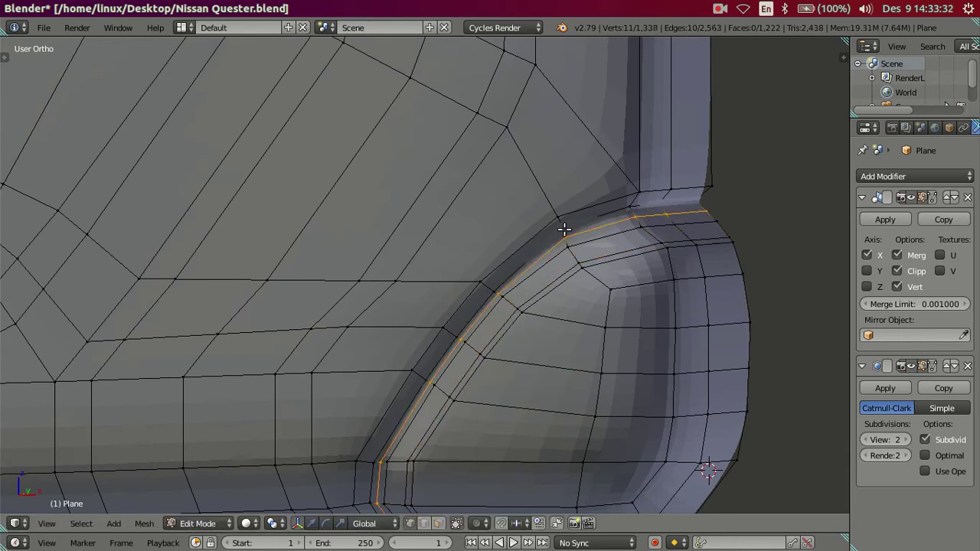
pyautogui.click(564, 221)
pyautogui.hotkey('ctrl', 'r')
pyautogui.click(560, 222)
pyautogui.rightClick(560, 221)
pyautogui.press('g')
pyautogui.press('g')
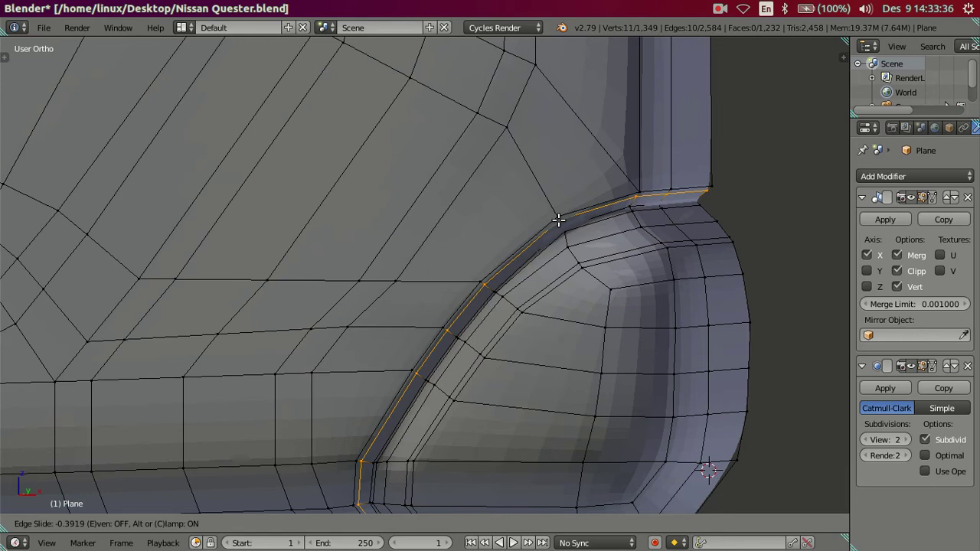
pyautogui.click(558, 219)
pyautogui.scroll(-2, 558, 222)
pyautogui.scroll(-1, 551, 235)
pyautogui.press('a')
# - Set viewport subdivision to 0 and dissolve the extra loop along the wheel arch
pyautogui.press('Tab')
pyautogui.scroll(-2, 551, 235)
pyautogui.scroll(-2, 543, 253)
pyautogui.moveTo(537, 274)
pyautogui.mouseDown(button='middle')
pyautogui.moveTo(480, 300)
pyautogui.moveTo(411, 288)
pyautogui.moveTo(375, 268)
pyautogui.moveTo(409, 285)
pyautogui.mouseUp(button='middle')
pyautogui.scroll(4, 408, 348)
pyautogui.press('Tab')
pyautogui.moveTo(358, 313)
pyautogui.mouseDown(button='middle')
pyautogui.moveTo(397, 344)
pyautogui.moveTo(433, 307)
pyautogui.mouseUp(button='middle')
pyautogui.scroll(2, 456, 305)
pyautogui.scroll(2, 458, 303)
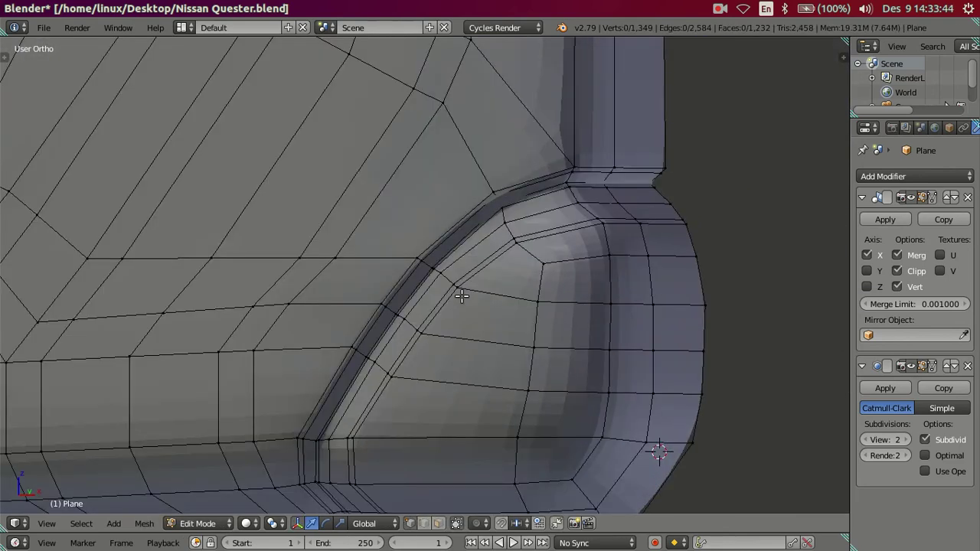
pyautogui.scroll(-1, 490, 231)
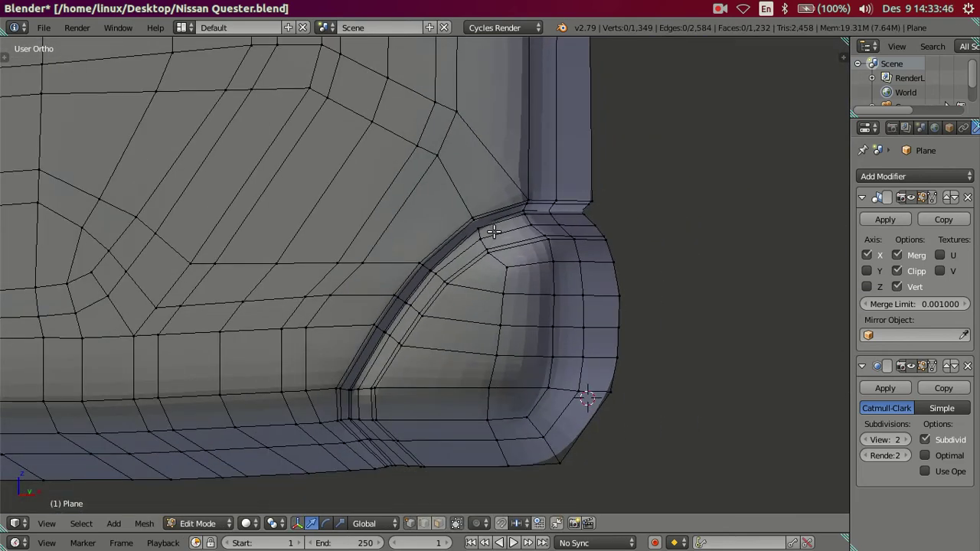
pyautogui.click(864, 439)
pyautogui.click(864, 439)
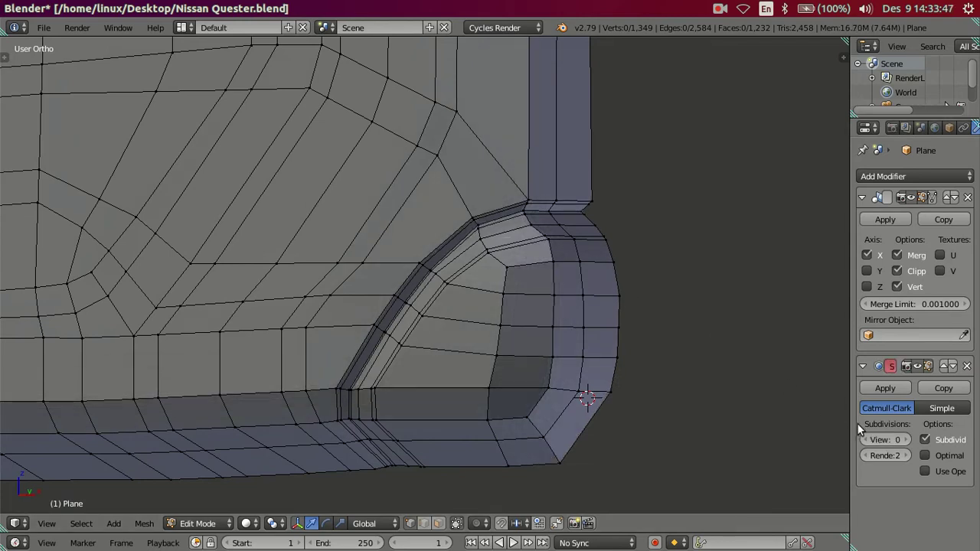
pyautogui.keyDown('alt'); pyautogui.rightClick(619, 264); pyautogui.keyUp('alt')
pyautogui.hotkey('ctrl', 'x')
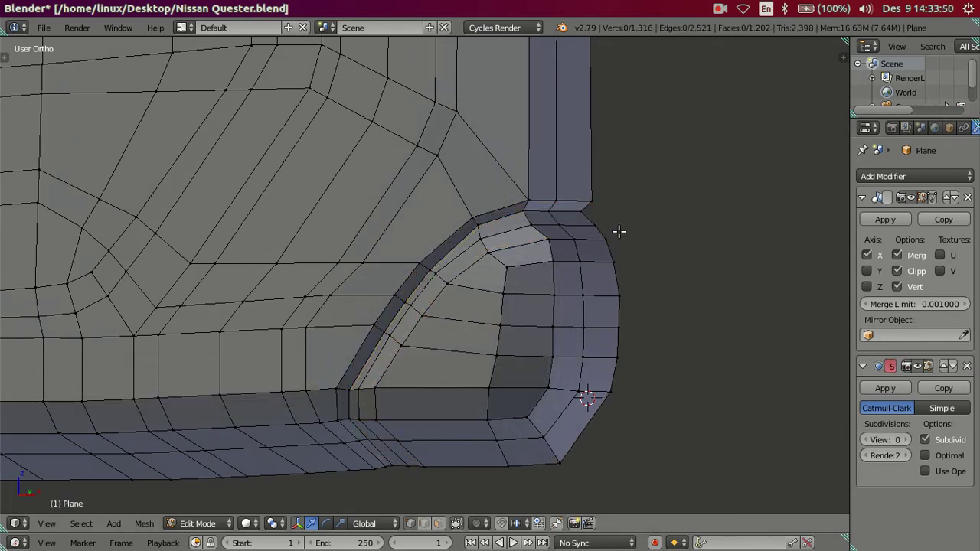
# - In the side reference view, move a corner vertex rearward along Y toward the wheel arch
pyautogui.scroll(-3, 596, 254)
pyautogui.moveTo(596, 254)
pyautogui.mouseDown(button='middle')
pyautogui.moveTo(370, 282)
pyautogui.moveTo(389, 303)
pyautogui.mouseUp(button='middle')
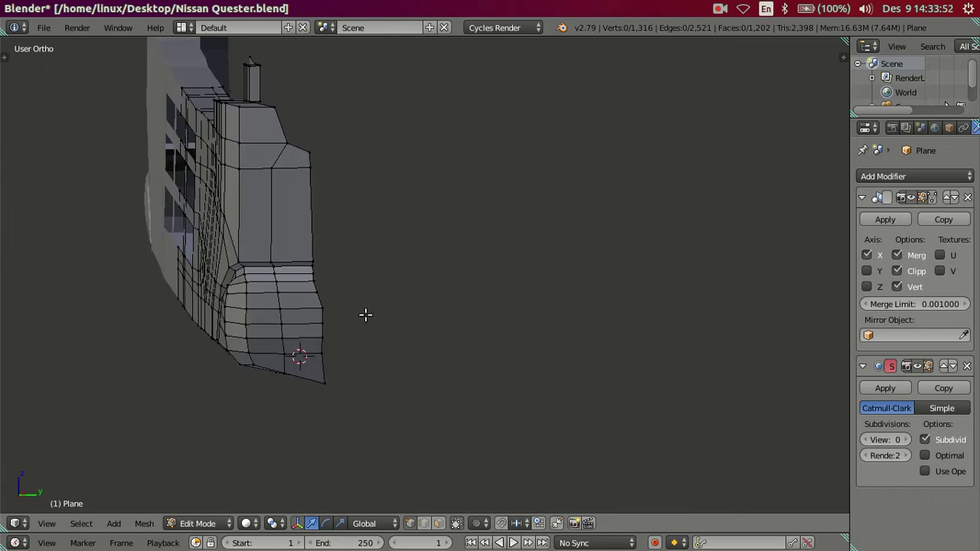
pyautogui.press('KP_3')
pyautogui.keyDown('shift'); pyautogui.moveTo(241, 317); pyautogui.dragTo(482, 306, button='middle'); pyautogui.keyUp('shift')
pyautogui.scroll(3, 339, 278)
pyautogui.rightClick(218, 193)
pyautogui.press('g')
pyautogui.press('y')
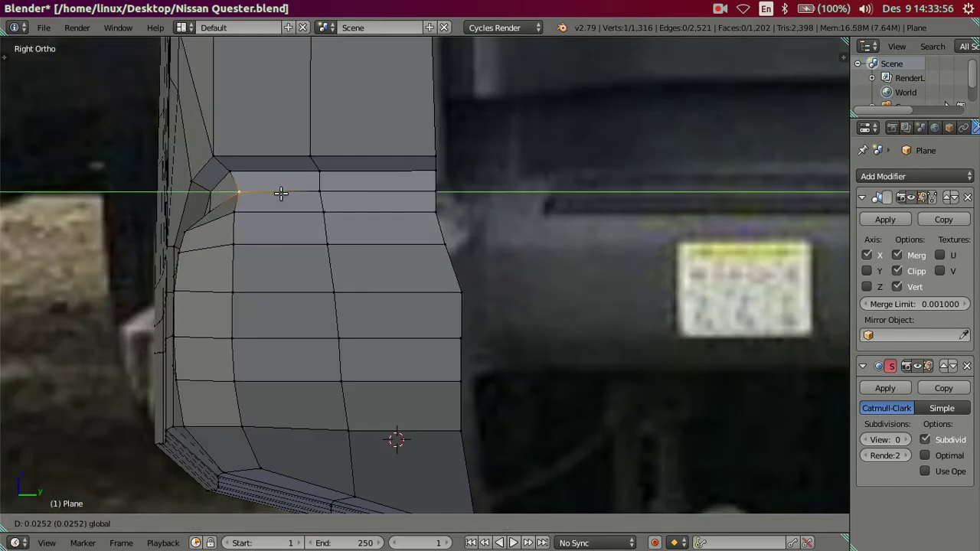
pyautogui.click(281, 193)
pyautogui.press('a')
pyautogui.scroll(-4, 477, 237)
# - From the front view, move the corner's short top edge sideways along X
pyautogui.press('KP_1')
pyautogui.scroll(4, 602, 234)
pyautogui.moveTo(610, 240)
pyautogui.mouseDown(button='middle')
pyautogui.moveTo(466, 247)
pyautogui.moveTo(619, 283)
pyautogui.mouseUp(button='middle')
pyautogui.scroll(2, 605, 273)
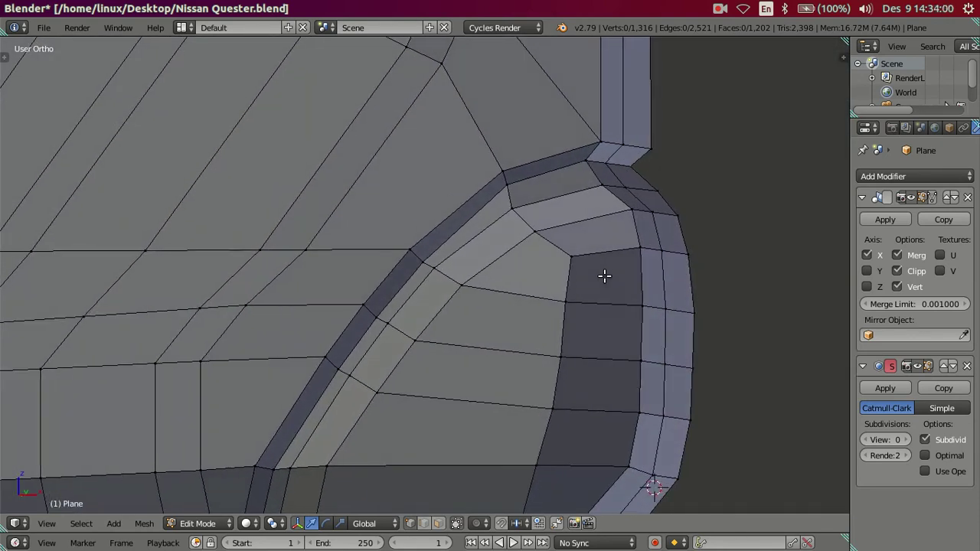
pyautogui.keyDown('alt'); pyautogui.rightClick(604, 186); pyautogui.keyUp('alt')
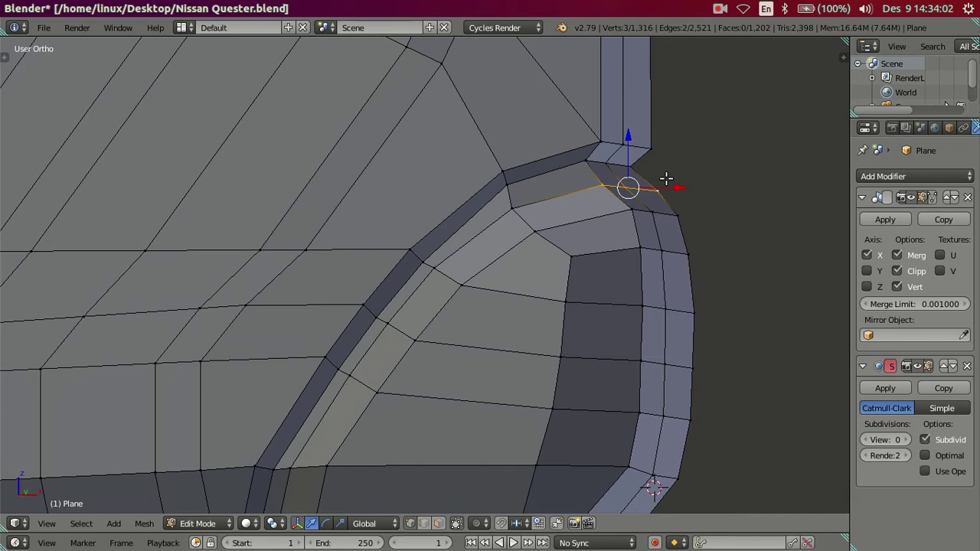
pyautogui.press('KP_1')
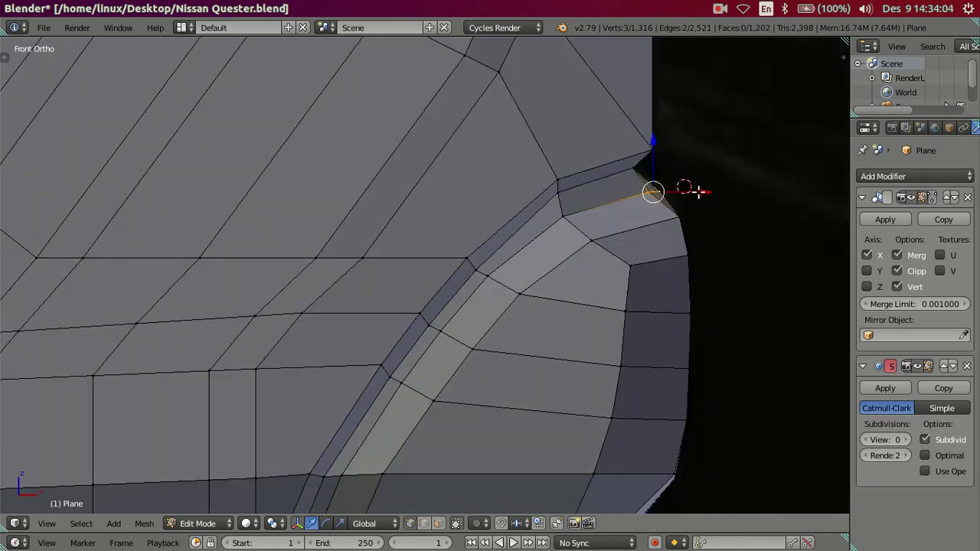
pyautogui.press('g')
pyautogui.press('x')
pyautogui.click(683, 188)
pyautogui.press('a')
# - Select and inspect the vertices along the corner's top edge, then deselect them
pyautogui.moveTo(684, 191)
pyautogui.mouseDown(button='middle')
pyautogui.moveTo(449, 164)
pyautogui.moveTo(488, 197)
pyautogui.moveTo(547, 223)
pyautogui.moveTo(376, 284)
pyautogui.moveTo(268, 376)
pyautogui.moveTo(265, 361)
pyautogui.moveTo(276, 386)
pyautogui.mouseUp(button='middle')
pyautogui.scroll(2, 459, 169)
pyautogui.rightClick(248, 346)
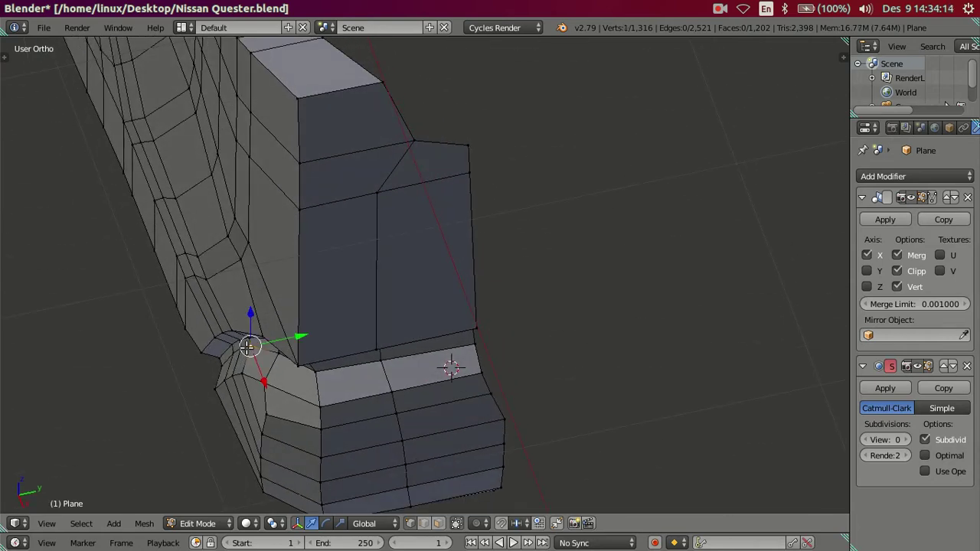
pyautogui.moveTo(217, 378); pyautogui.dragTo(393, 149, button='middle')
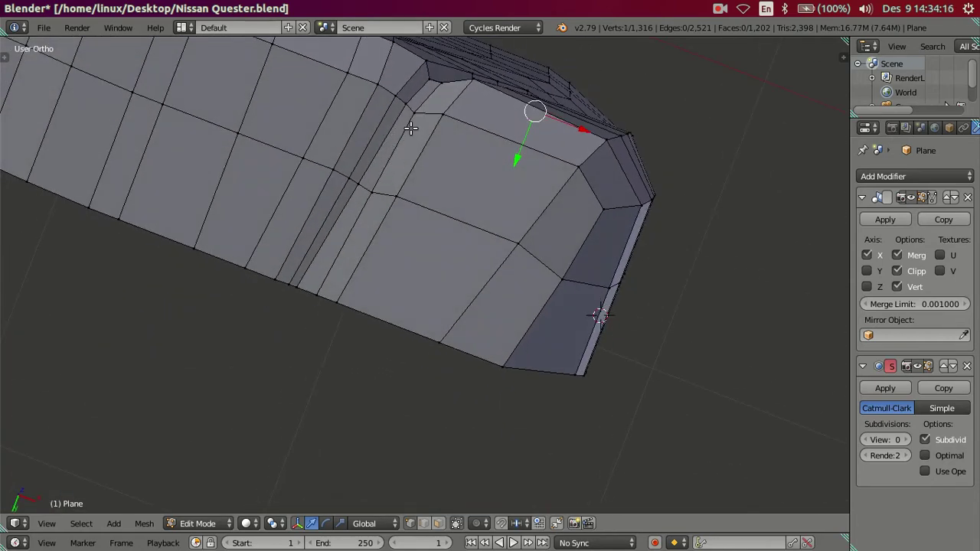
pyautogui.moveTo(434, 111); pyautogui.dragTo(476, 125, button='middle')
pyautogui.keyDown('ctrl'); pyautogui.rightClick(482, 126); pyautogui.keyUp('ctrl')
pyautogui.moveTo(515, 170)
pyautogui.mouseDown(button='middle')
pyautogui.moveTo(528, 191)
pyautogui.moveTo(521, 203)
pyautogui.moveTo(525, 161)
pyautogui.mouseUp(button='middle')
pyautogui.press('a')
pyautogui.moveTo(519, 195)
pyautogui.mouseDown(button='middle')
pyautogui.moveTo(586, 219)
pyautogui.moveTo(454, 308)
pyautogui.mouseUp(button='middle')
# - Return to Object Mode and view the truck front-on against the reference photo
pyautogui.press('Tab')
pyautogui.scroll(-2, 454, 291)
pyautogui.scroll(-2, 438, 274)
pyautogui.moveTo(438, 273)
pyautogui.mouseDown(button='middle')
pyautogui.moveTo(350, 230)
pyautogui.moveTo(414, 237)
pyautogui.moveTo(350, 204)
pyautogui.moveTo(459, 291)
pyautogui.moveTo(486, 273)
pyautogui.moveTo(413, 310)
pyautogui.moveTo(475, 290)
pyautogui.mouseUp(button='middle')
pyautogui.press('KP_1')
pyautogui.scroll(3, 446, 298)
pyautogui.scroll(1, 482, 294)
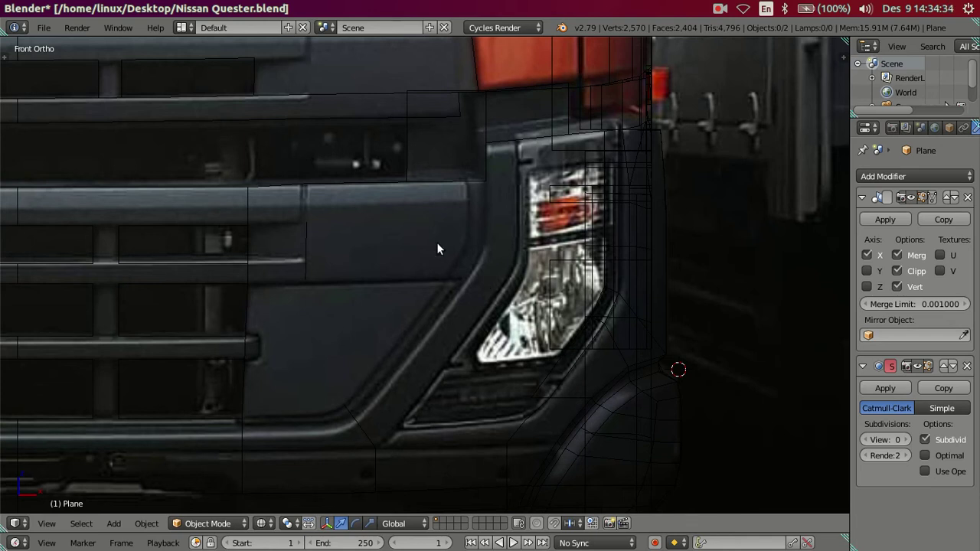
# - Enter Edit Mode and compare solid and wireframe shading around the headlight area
pyautogui.scroll(2, 482, 259)
pyautogui.press('Tab')
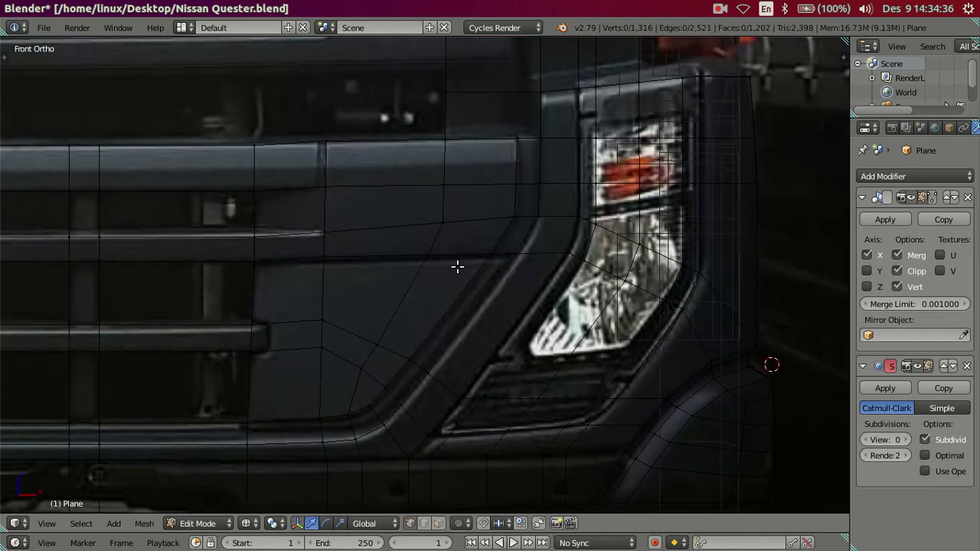
pyautogui.scroll(-3, 457, 271)
pyautogui.press('z')
pyautogui.scroll(2, 449, 313)
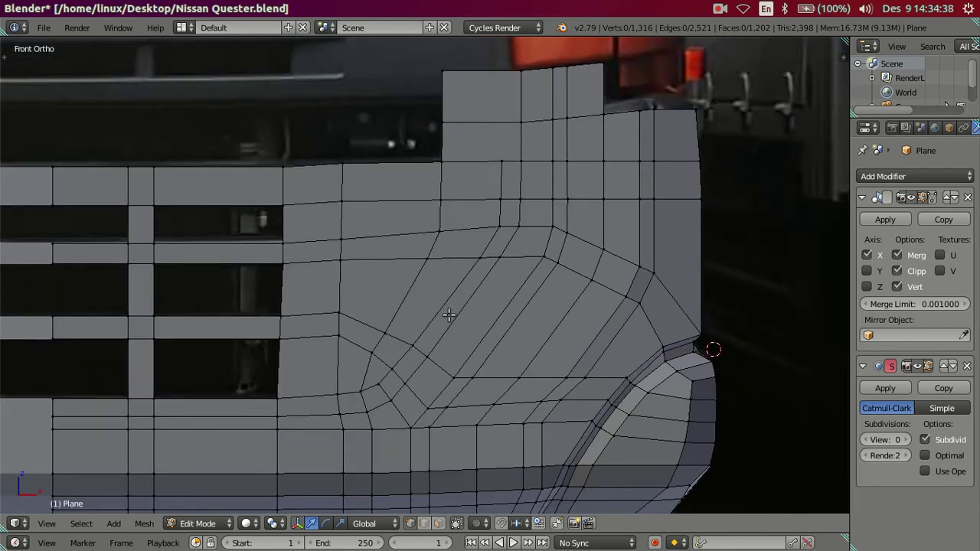
pyautogui.press('z')
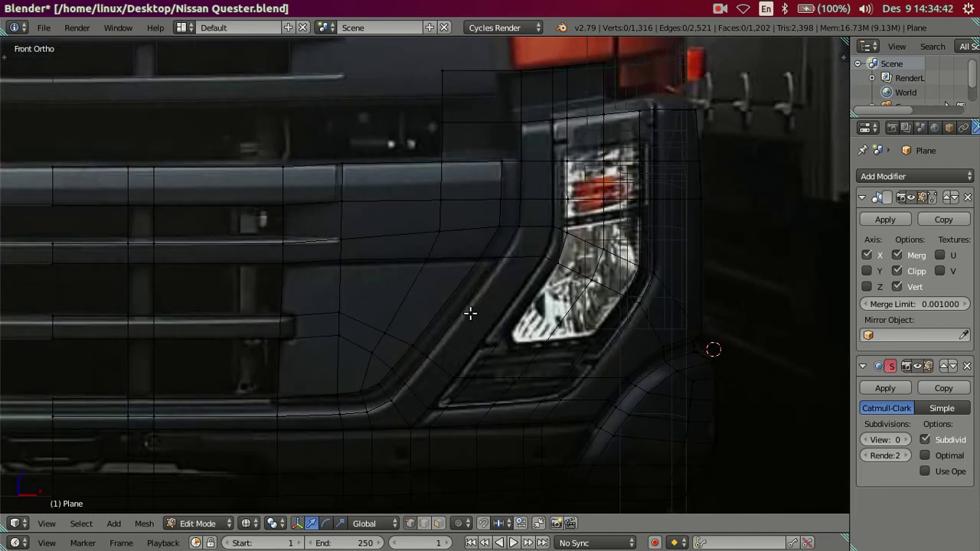
pyautogui.keyDown('shift'); pyautogui.moveTo(337, 304); pyautogui.dragTo(388, 310, button='middle'); pyautogui.keyUp('shift')
pyautogui.press('z')
pyautogui.press('z')
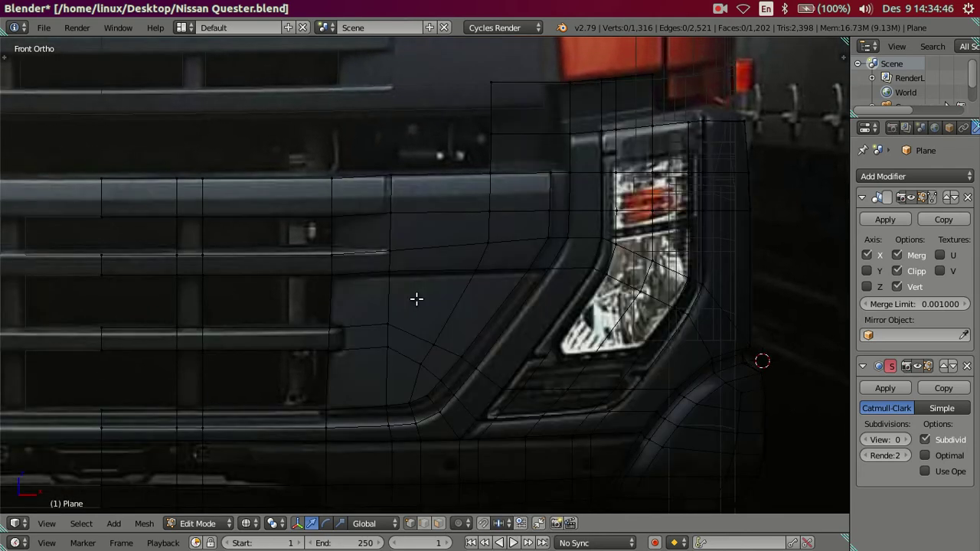
pyautogui.scroll(1, 572, 265)
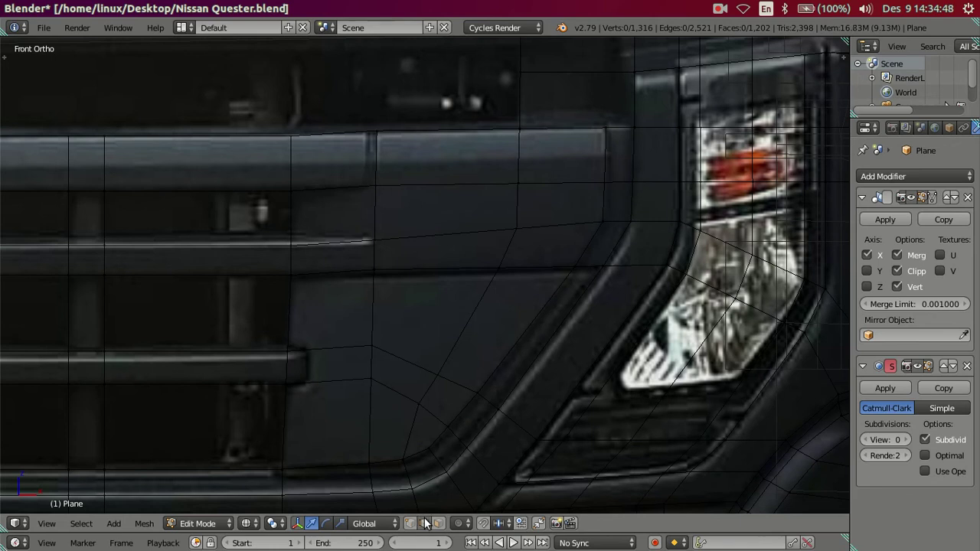
# - Select the two bumper trim edge loops and extend along the lower trim edge
pyautogui.keyDown('alt'); pyautogui.rightClick(511, 382); pyautogui.keyUp('alt')
pyautogui.keyDown('alt'); pyautogui.keyDown('shift'); pyautogui.rightClick(511, 350); pyautogui.keyUp('shift'); pyautogui.keyUp('alt')
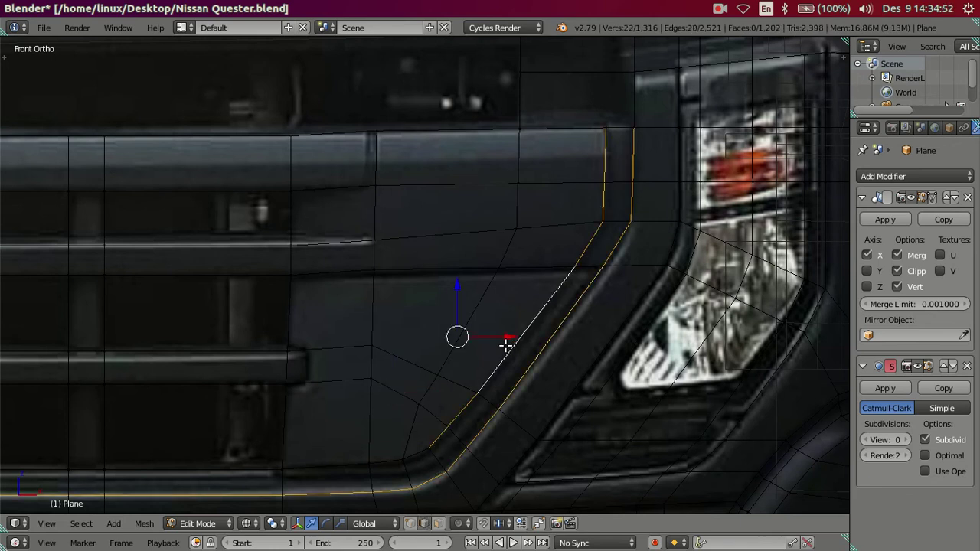
pyautogui.scroll(-2, 507, 340)
pyautogui.scroll(1, 501, 372)
pyautogui.keyDown('alt'); pyautogui.keyDown('shift'); pyautogui.rightClick(391, 433); pyautogui.keyUp('shift'); pyautogui.keyUp('alt')
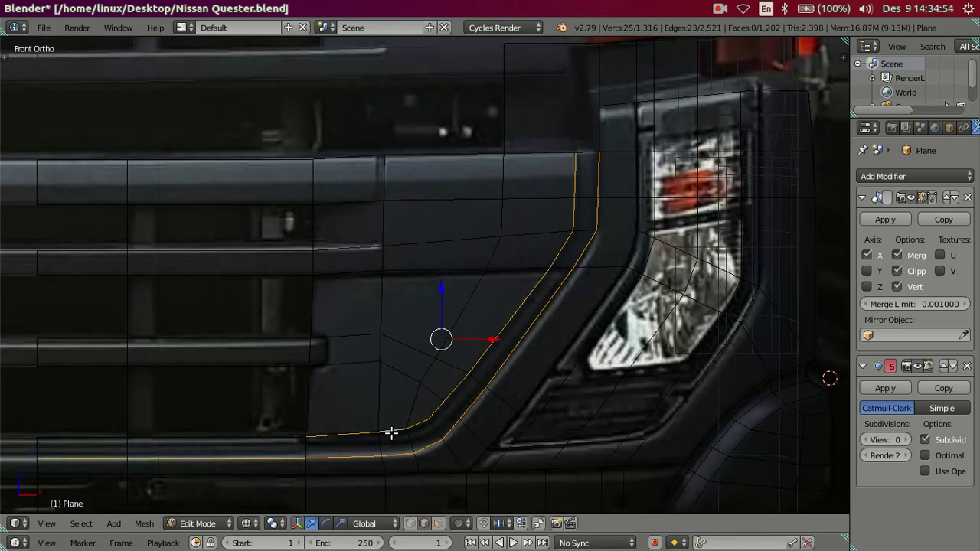
pyautogui.press('z')
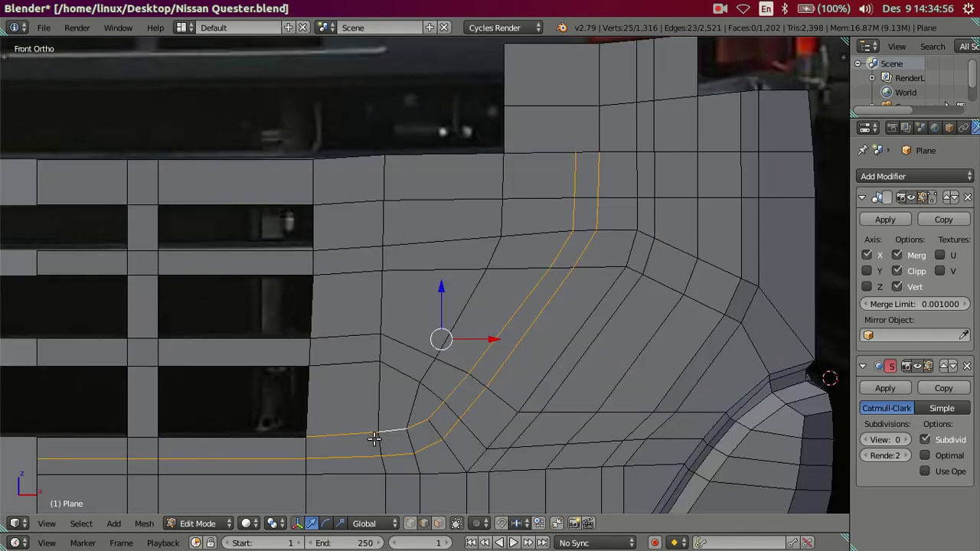
pyautogui.press('z')
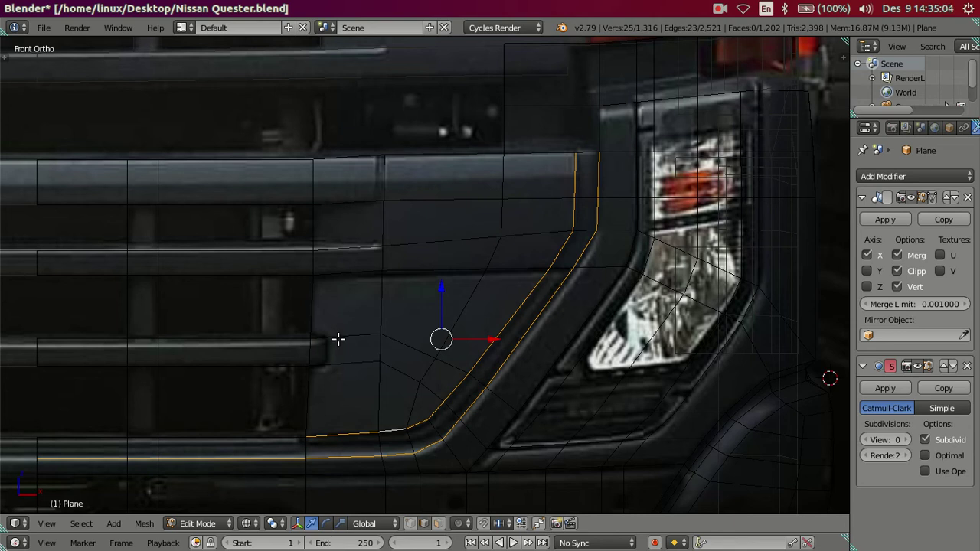
# - Try a loop cut across the panel, undo it, and grow the selection between the trim loops
pyautogui.hotkey('ctrl', 'r')
pyautogui.click(367, 317)
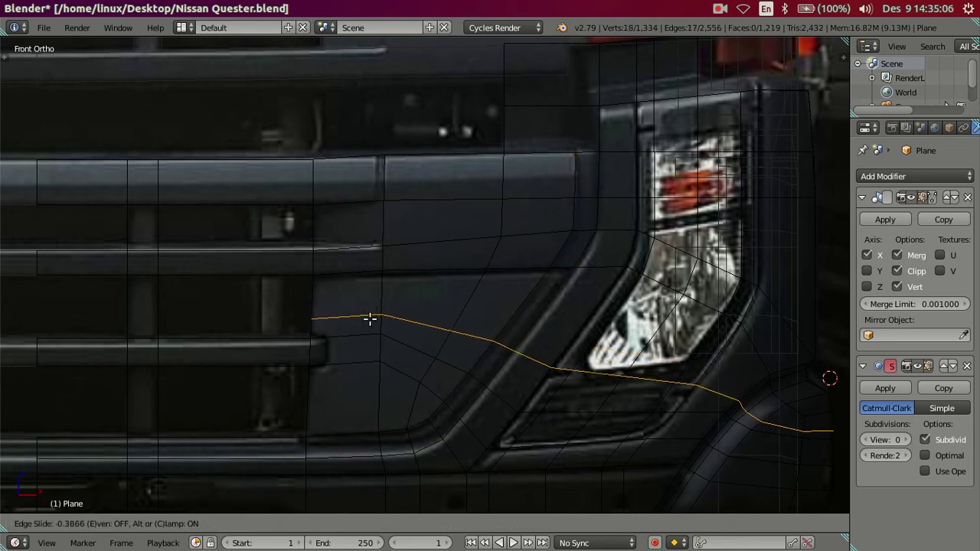
pyautogui.click(378, 323)
pyautogui.scroll(-2, 378, 324)
pyautogui.hotkey('ctrl', 'z')
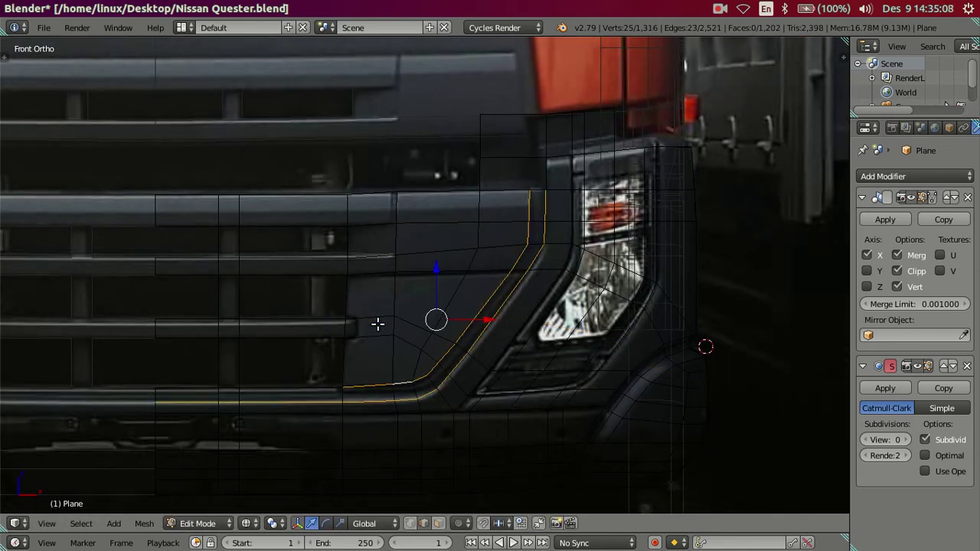
pyautogui.scroll(1, 378, 324)
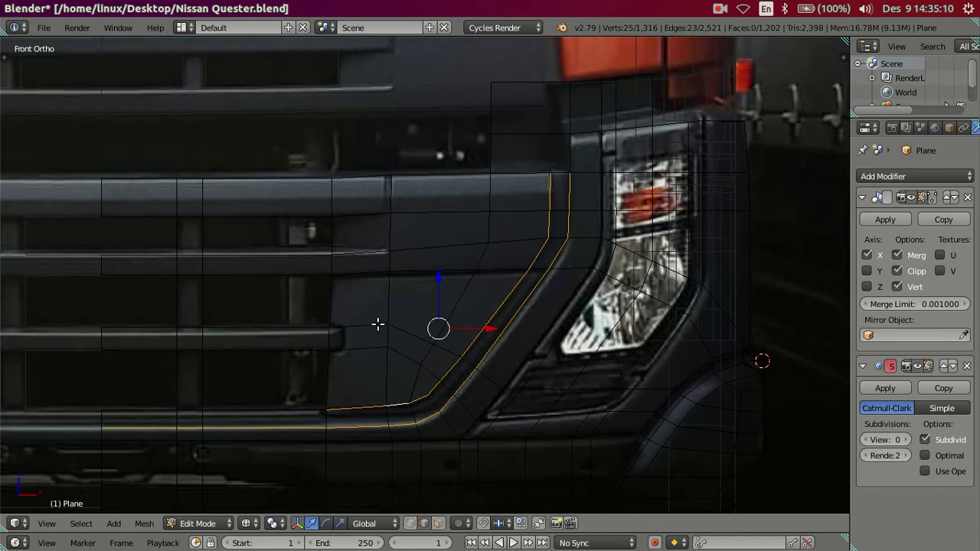
pyautogui.scroll(1, 418, 353)
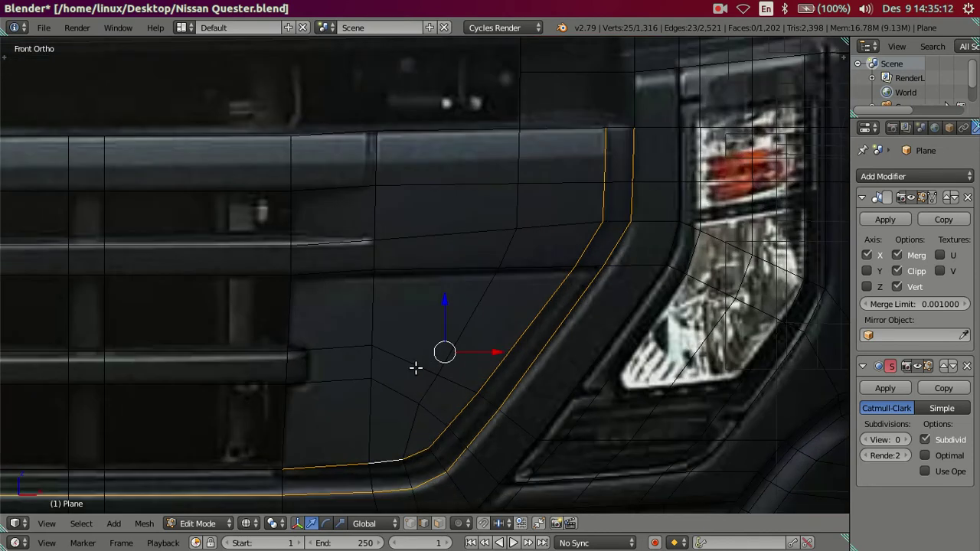
pyautogui.scroll(1, 425, 393)
pyautogui.press('ctrl+KP_Add')
# - Move two vertices on the bumper's lower edge slightly down along Z
pyautogui.press('a')
pyautogui.scroll(1, 459, 391)
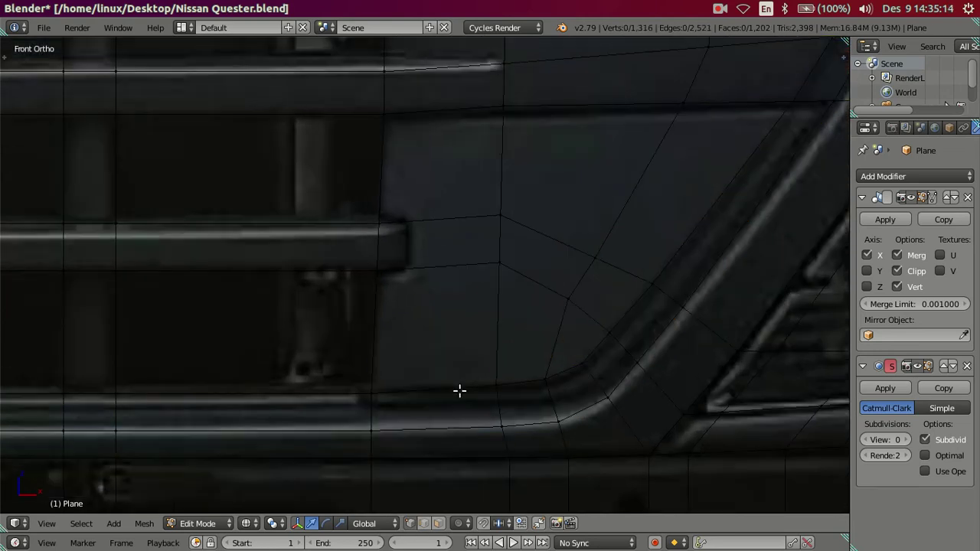
pyautogui.rightClick(482, 381)
pyautogui.keyDown('shift'); pyautogui.rightClick(546, 373); pyautogui.keyUp('shift')
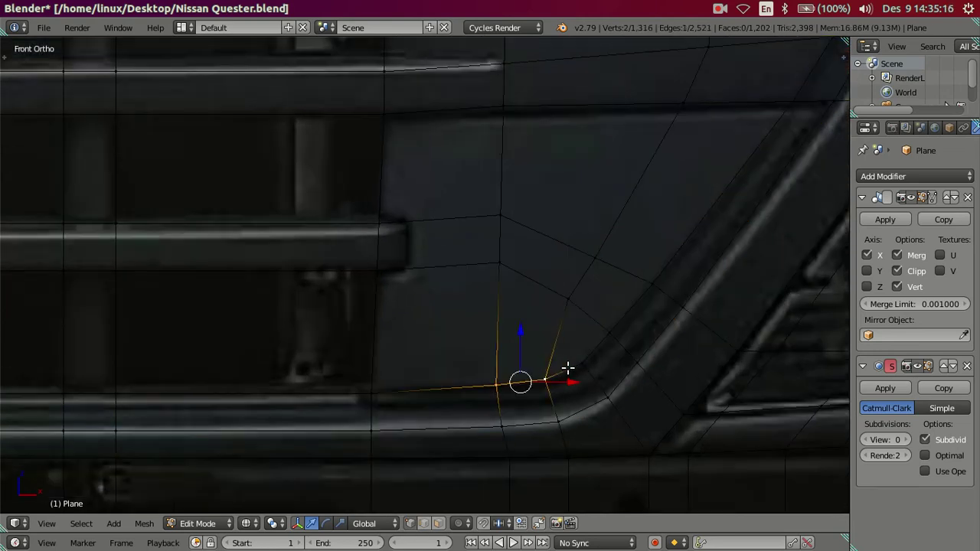
pyautogui.press('g')
pyautogui.press('z')
pyautogui.click(526, 340)
# - Shift the trim-corner vertex vertically along Z
pyautogui.press('a')
pyautogui.rightClick(573, 350)
pyautogui.press('g')
pyautogui.press('z')
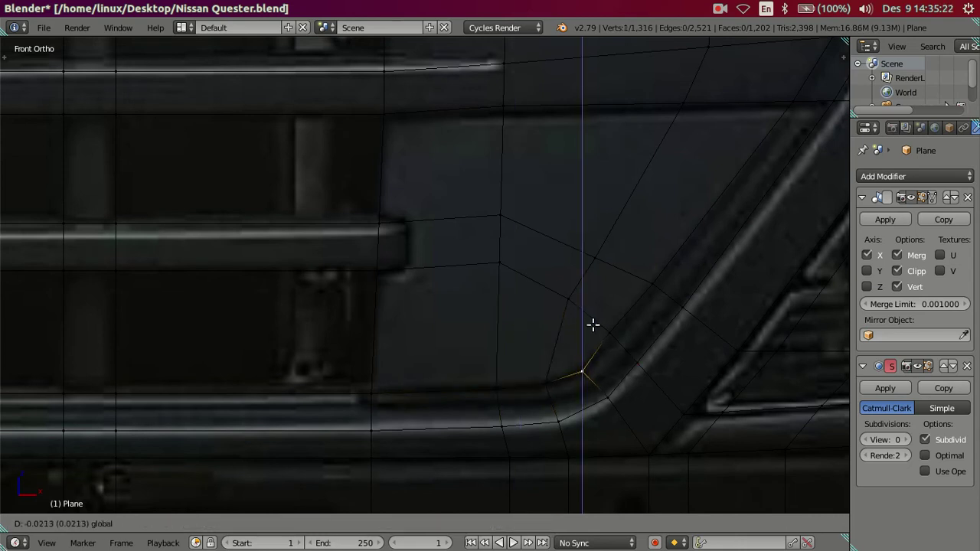
pyautogui.click(595, 323)
# - Select the bumper's lower edges and raise them slightly
pyautogui.rightClick(519, 430)
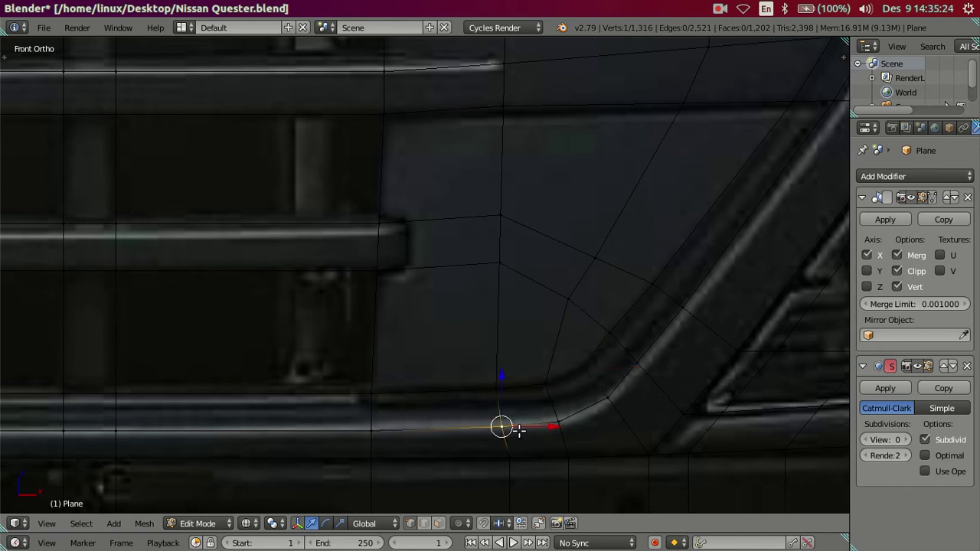
pyautogui.keyDown('shift'); pyautogui.rightClick(381, 431); pyautogui.keyUp('shift')
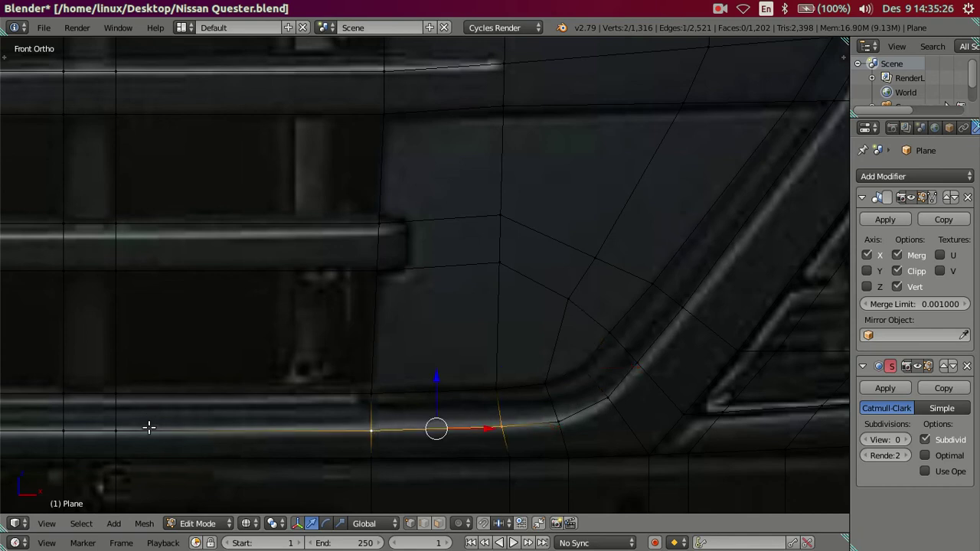
pyautogui.scroll(-2, 149, 427)
pyautogui.keyDown('alt'); pyautogui.rightClick(255, 384); pyautogui.keyUp('alt')
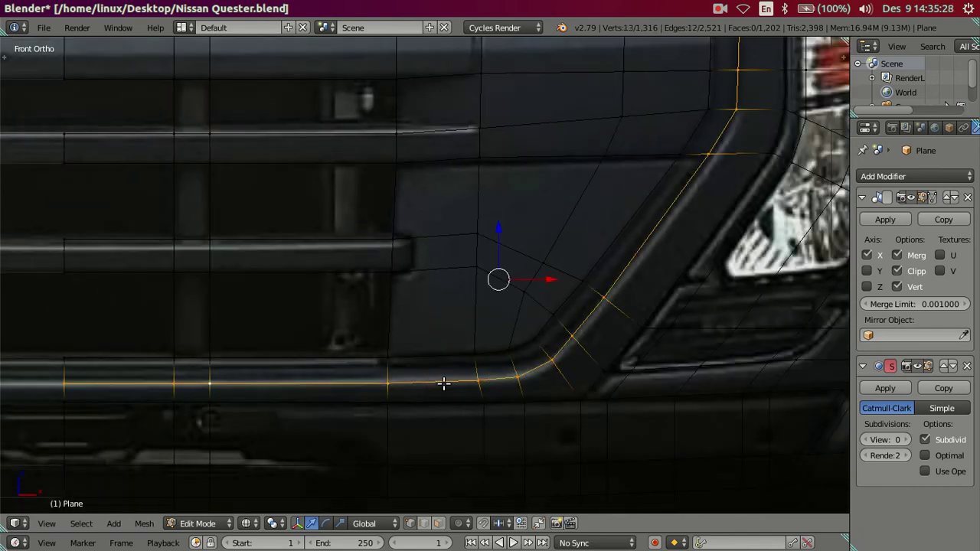
pyautogui.rightClick(456, 386)
pyautogui.keyDown('ctrl'); pyautogui.rightClick(96, 380); pyautogui.keyUp('ctrl')
pyautogui.scroll(1, 327, 377)
pyautogui.moveTo(239, 358); pyautogui.dragTo(239, 353)
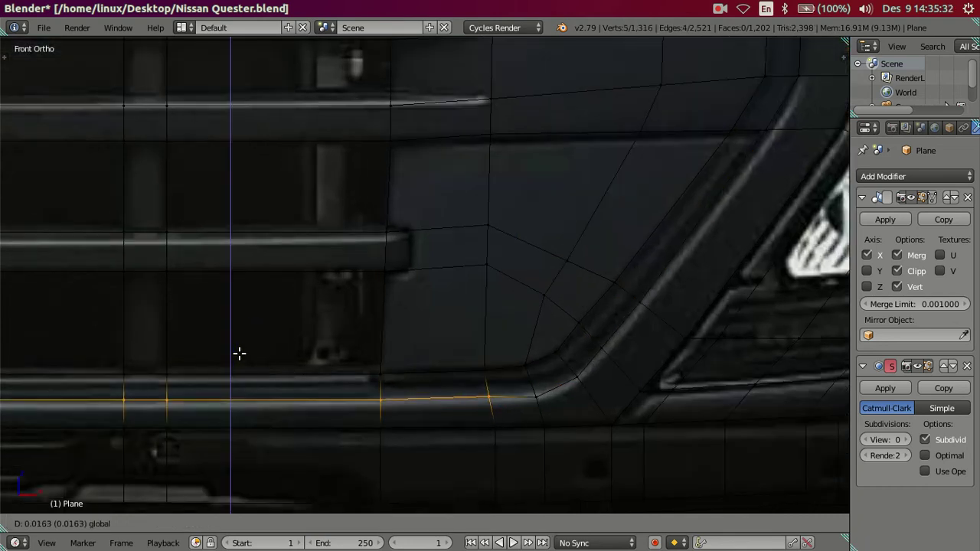
pyautogui.click(239, 353)
# - Adjust the height of a single bumper-edge vertex along Z
pyautogui.scroll(2, 553, 424)
pyautogui.rightClick(517, 435)
pyautogui.press('g')
pyautogui.press('z')
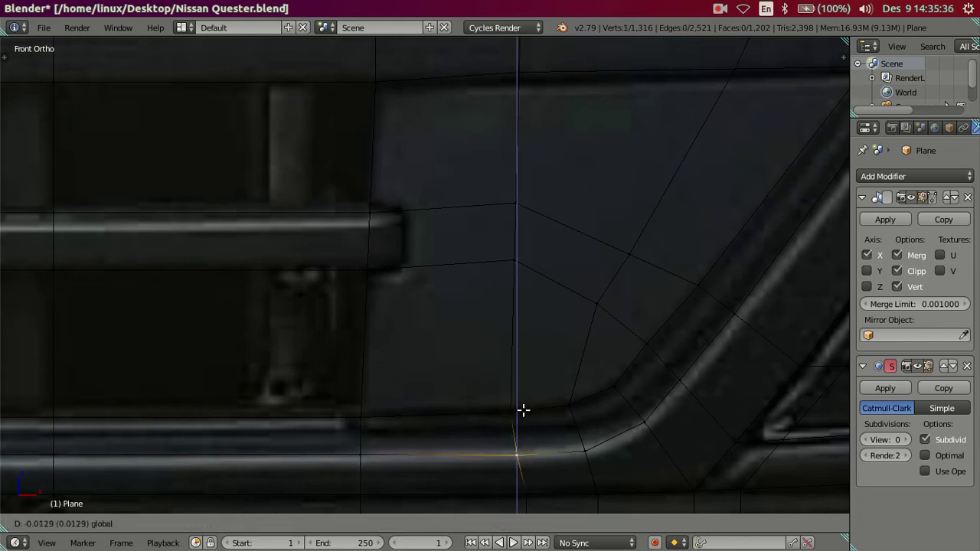
pyautogui.click(523, 411)
# - In solid shading, nudge a three-vertex path around the trim corner into place
pyautogui.press('z')
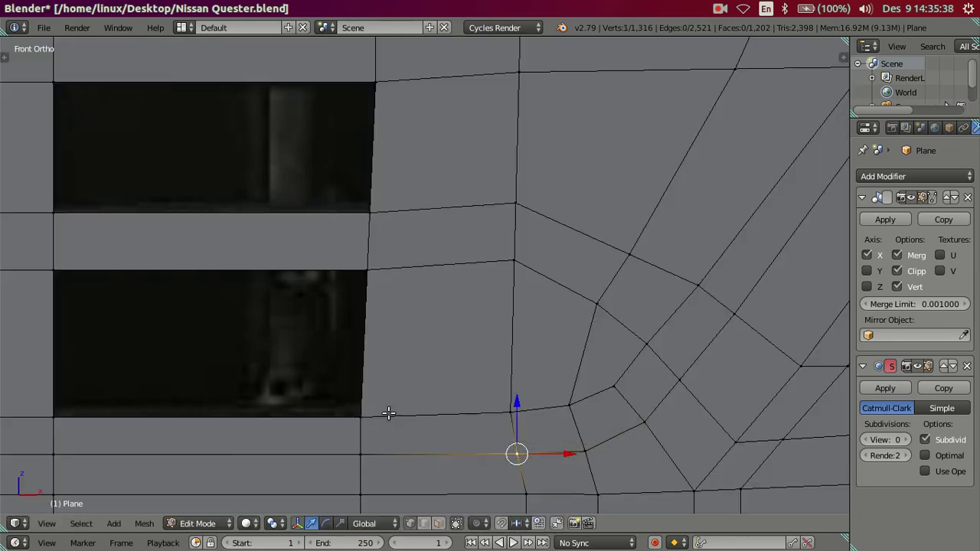
pyautogui.rightClick(511, 410)
pyautogui.keyDown('ctrl'); pyautogui.rightClick(612, 387); pyautogui.keyUp('ctrl')
pyautogui.press('g')
pyautogui.click(613, 404)
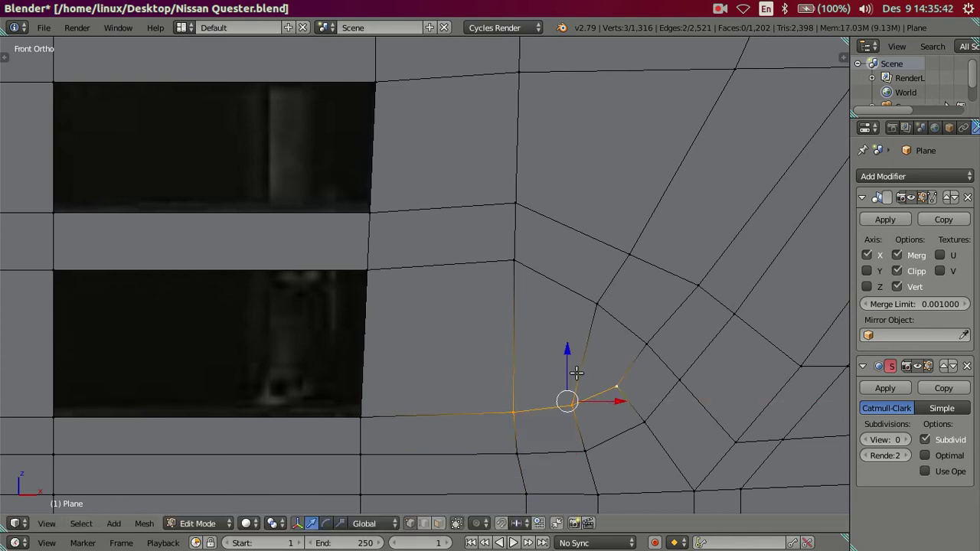
pyautogui.press('g')
pyautogui.click(570, 354)
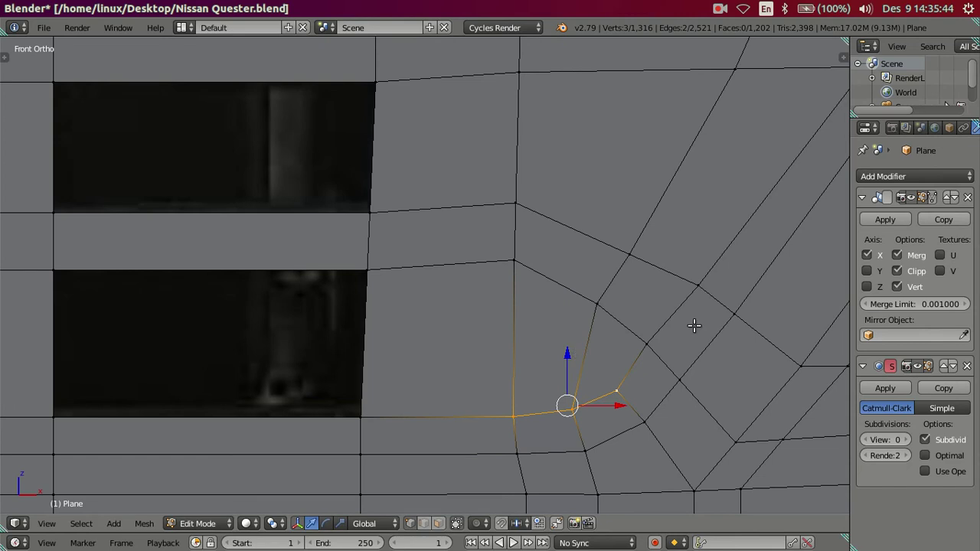
# - Back in wireframe, select two corner vertices and try a vertical move, then cancel it
pyautogui.press('z')
pyautogui.keyDown('shift'); pyautogui.moveTo(657, 356); pyautogui.dragTo(569, 370, button='middle'); pyautogui.keyUp('shift')
pyautogui.rightClick(561, 358)
pyautogui.keyDown('shift'); pyautogui.rightClick(602, 312); pyautogui.keyUp('shift')
pyautogui.press('g')
pyautogui.press('z')
pyautogui.press('Escape')
pyautogui.rightClick(571, 354)
# - Try sideways and vertical moves on the corner vertices, cancelling each attempt
pyautogui.press('g')
pyautogui.press('x')
pyautogui.press('Escape')
pyautogui.press('g')
pyautogui.press('z')
pyautogui.press('Escape')
pyautogui.press('g')
pyautogui.press('x')
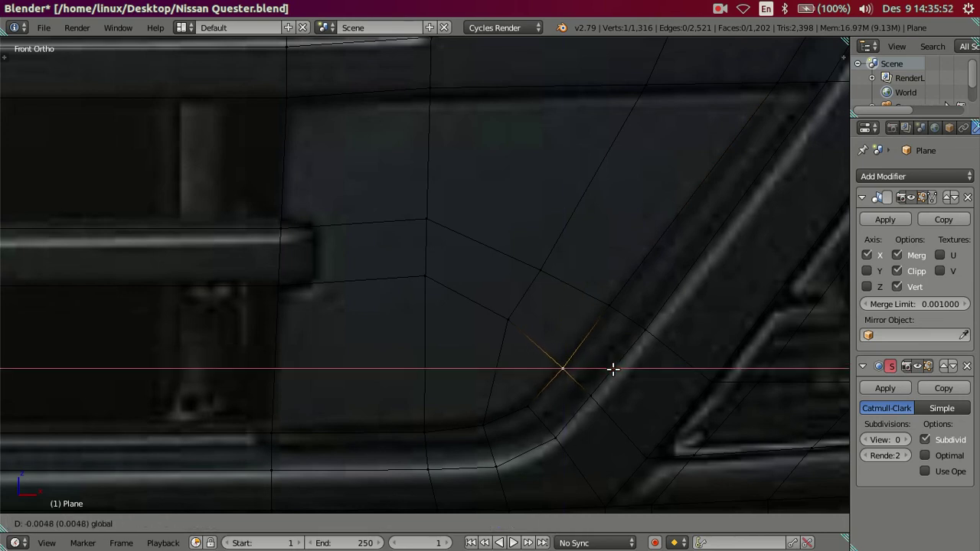
pyautogui.press('Escape')
# - Move the vertex at the headlight's lower corner horizontally along X
pyautogui.press('a')
pyautogui.rightClick(587, 391)
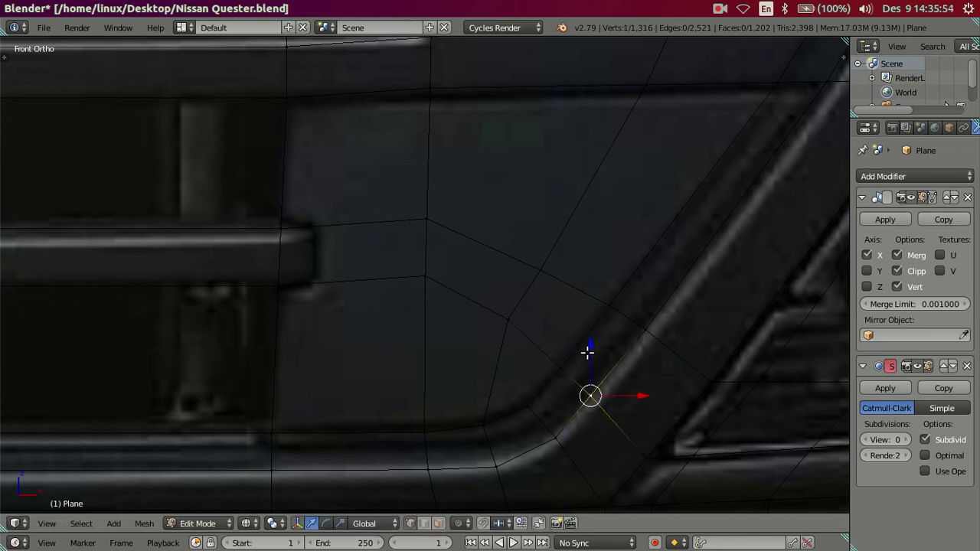
pyautogui.press('g')
pyautogui.press('z')
pyautogui.press('Escape')
pyautogui.press('g')
pyautogui.press('x')
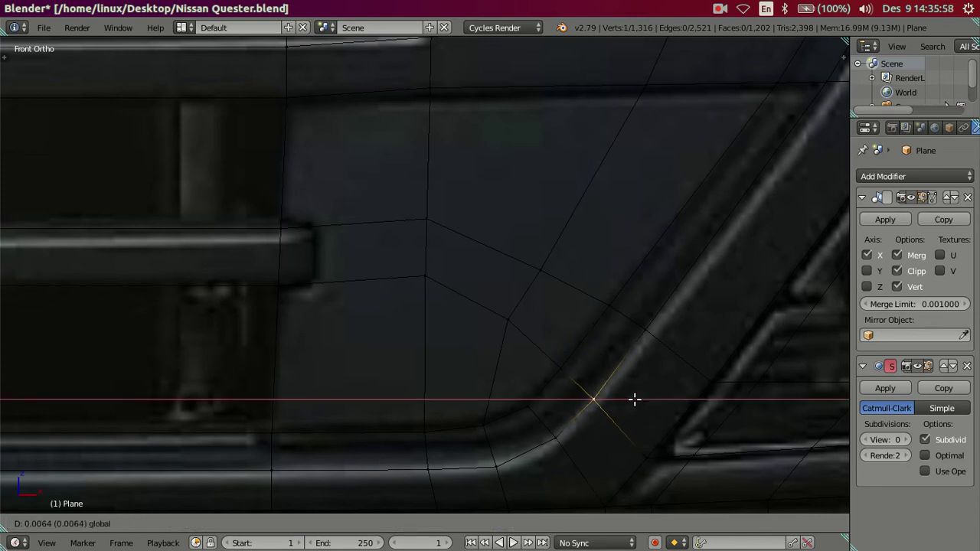
pyautogui.click(633, 398)
# - Shift two vertices beside the headlight slightly right
pyautogui.press('a')
pyautogui.press('z')
pyautogui.keyDown('shift'); pyautogui.moveTo(623, 372); pyautogui.dragTo(519, 427, button='middle'); pyautogui.keyUp('shift')
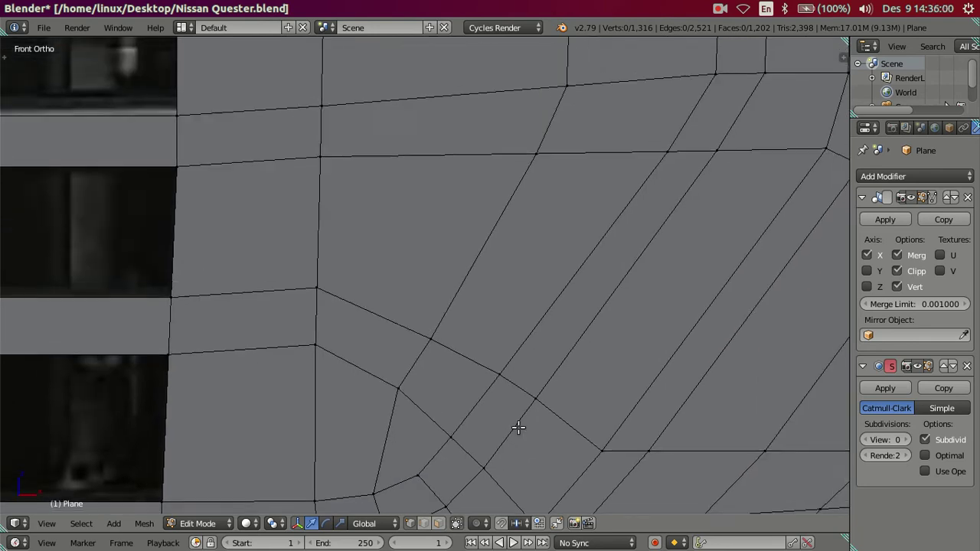
pyautogui.scroll(-3, 519, 427)
pyautogui.press('z')
pyautogui.scroll(2, 551, 328)
pyautogui.scroll(2, 572, 293)
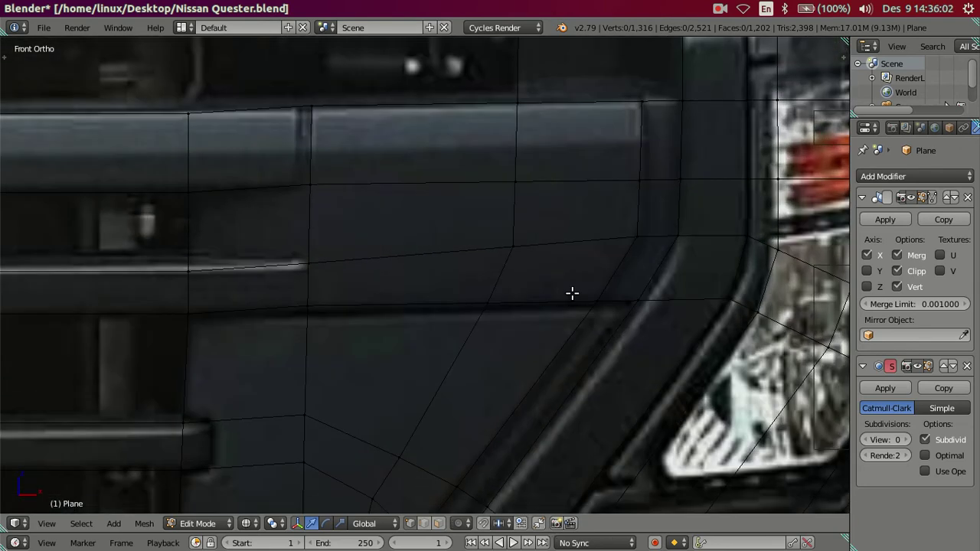
pyautogui.keyDown('shift'); pyautogui.moveTo(572, 293); pyautogui.dragTo(590, 328, button='middle'); pyautogui.keyUp('shift')
pyautogui.rightClick(580, 332)
pyautogui.keyDown('shift'); pyautogui.rightClick(614, 335); pyautogui.keyUp('shift')
pyautogui.moveTo(633, 333); pyautogui.dragTo(642, 334)
# - Lower the upper edge beside the headlight slightly
pyautogui.rightClick(643, 268)
pyautogui.moveTo(633, 223); pyautogui.dragTo(631, 235)
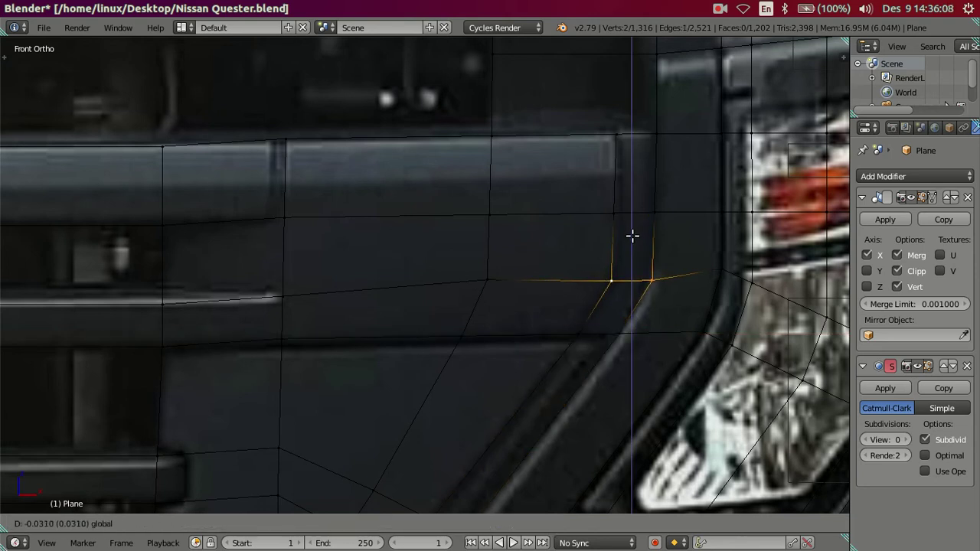
pyautogui.scroll(-3, 630, 233)
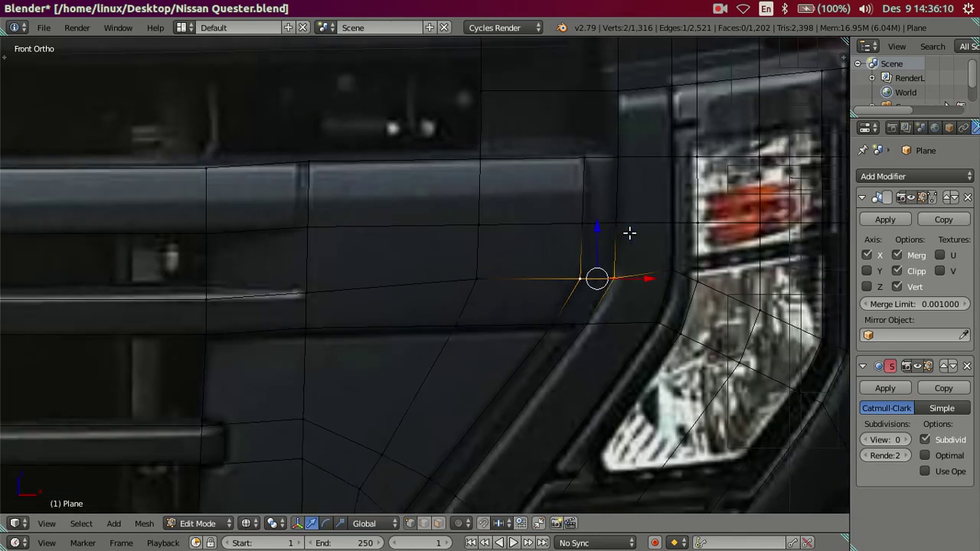
pyautogui.press('z')
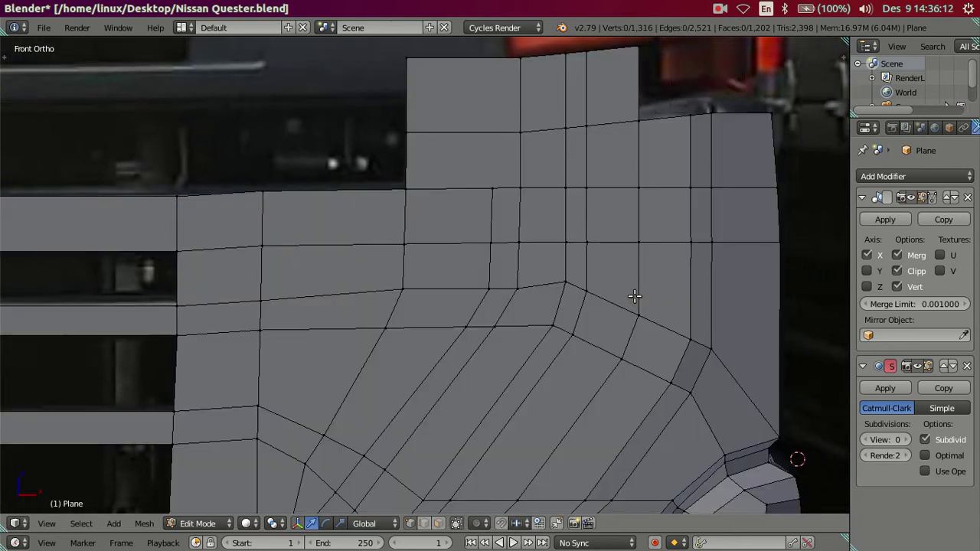
pyautogui.press('z')
pyautogui.scroll(3, 635, 296)
pyautogui.keyDown('shift'); pyautogui.moveTo(635, 293); pyautogui.dragTo(593, 330, button='middle'); pyautogui.keyUp('shift')
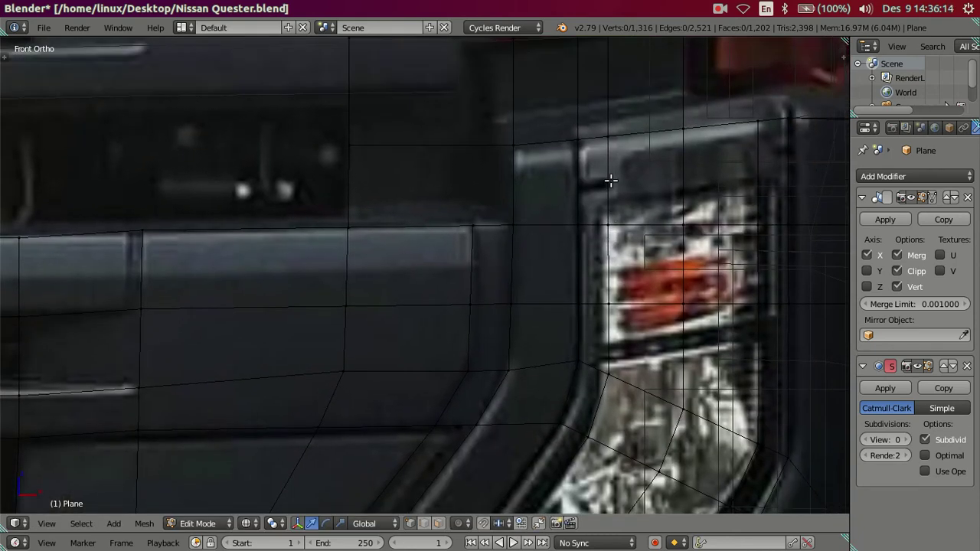
pyautogui.scroll(-2, 606, 189)
# - Select the vertical edge loop along the headlight and circle-deselect its lower vertices
pyautogui.keyDown('alt'); pyautogui.rightClick(556, 211); pyautogui.keyUp('alt')
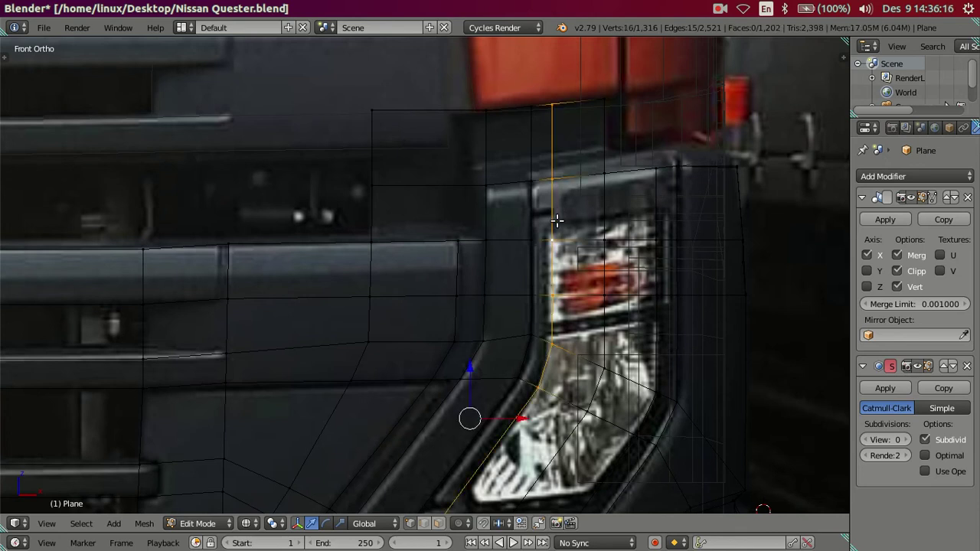
pyautogui.scroll(-2, 558, 219)
pyautogui.scroll(2, 579, 270)
pyautogui.hotkey('shift', 'd')
pyautogui.rightClick(451, 414)
pyautogui.hotkey('ctrl', 'z')
pyautogui.press('c')
pyautogui.moveTo(466, 442); pyautogui.dragTo(487, 287, button='middle')
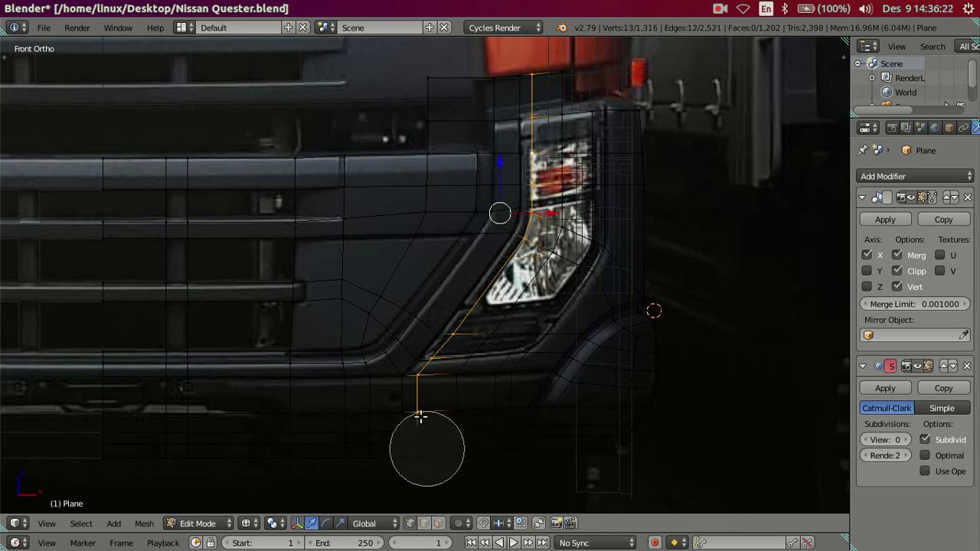
pyautogui.rightClick(488, 287)
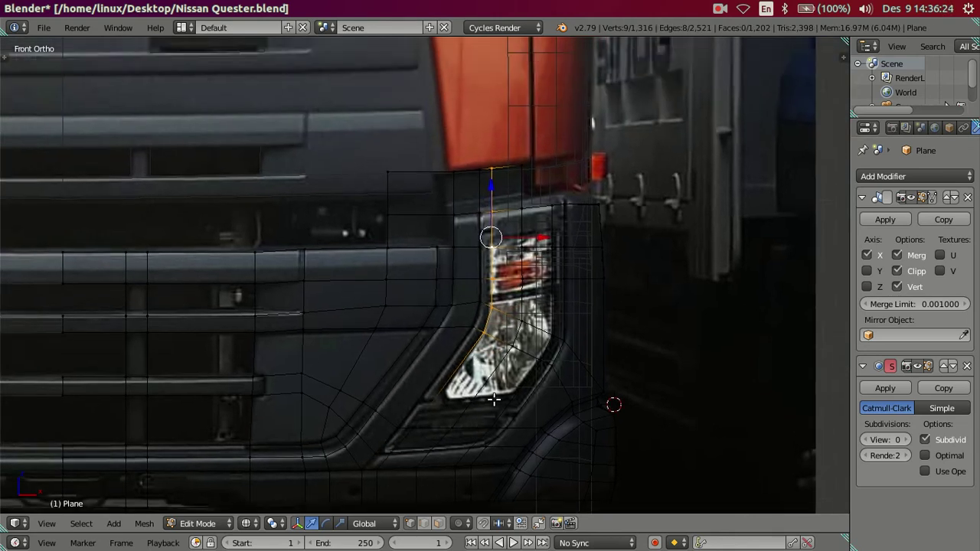
# - Drop the loop's top and bottom vertices, then slide the rest along X onto the headlight edge
pyautogui.scroll(3, 521, 259)
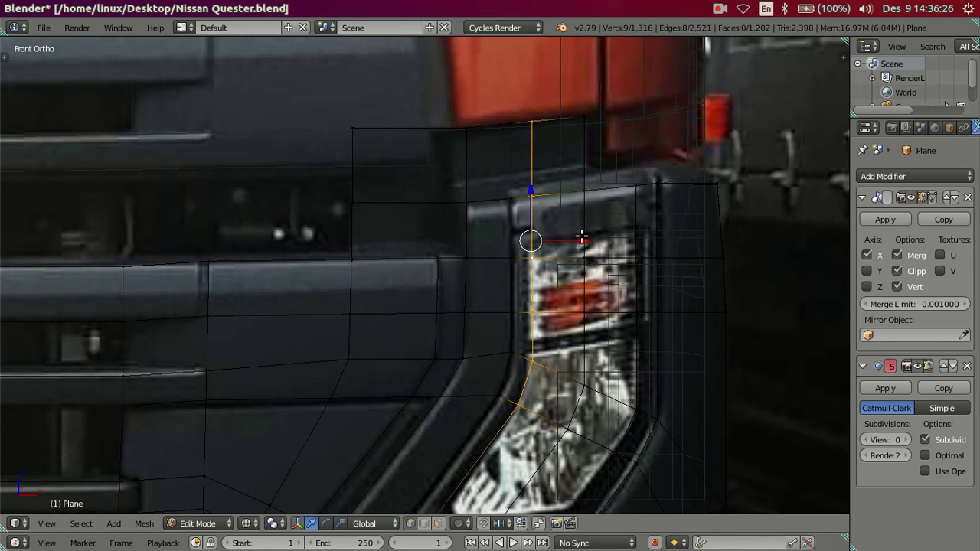
pyautogui.press('c')
pyautogui.middleClick(536, 116)
pyautogui.rightClick(536, 110)
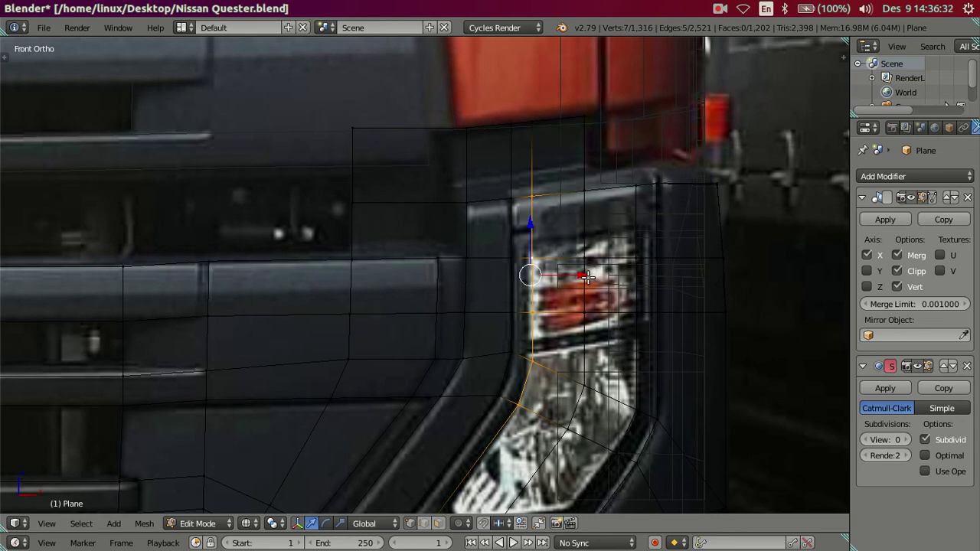
pyautogui.keyDown('shift'); pyautogui.rightClick(521, 406); pyautogui.keyUp('shift')
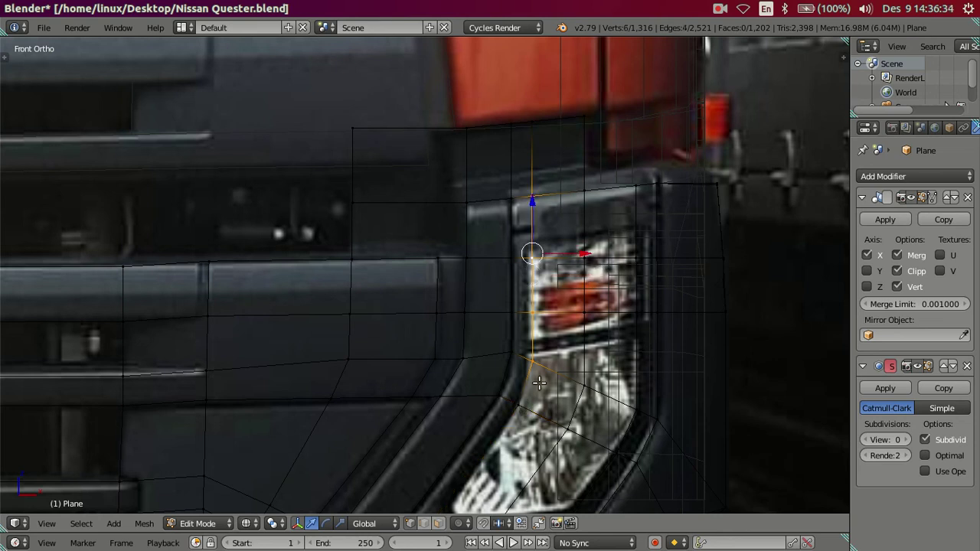
pyautogui.scroll(1, 579, 279)
pyautogui.press('g')
pyautogui.press('x')
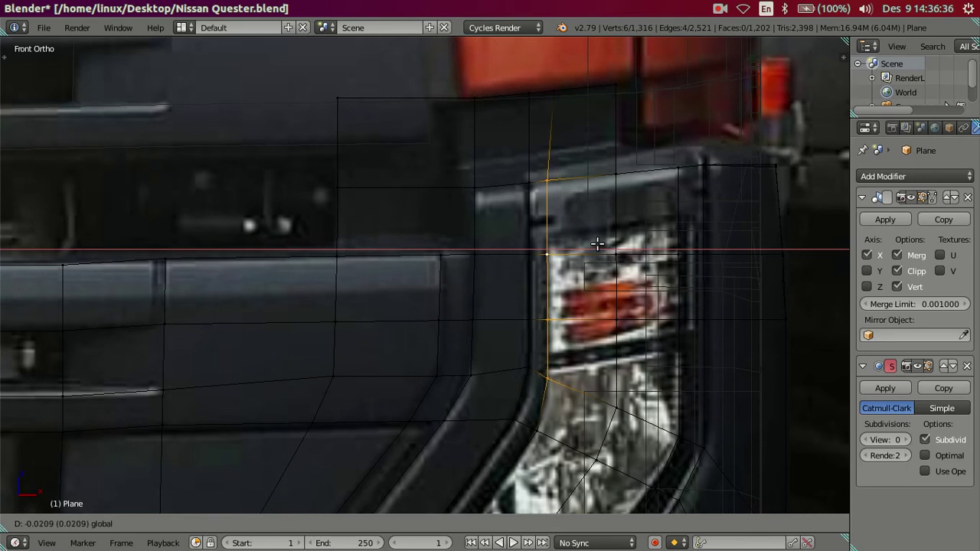
pyautogui.click(597, 243)
# - Check the aligned loop in solid and wireframe views against the reference photo
pyautogui.press('a')
pyautogui.moveTo(602, 307)
pyautogui.keyDown('shift'); pyautogui.mouseDown(button='middle')
pyautogui.moveTo(477, 270)
pyautogui.moveTo(525, 286)
pyautogui.mouseUp(button='middle'); pyautogui.keyUp('shift')
pyautogui.scroll(-2, 525, 286)
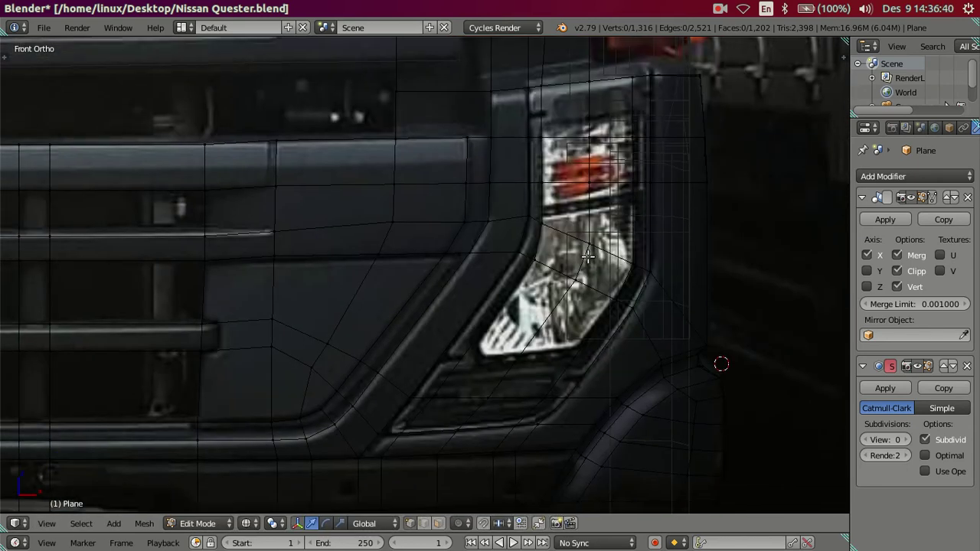
pyautogui.press('z')
pyautogui.scroll(4, 588, 257)
pyautogui.scroll(-2, 588, 257)
pyautogui.press('z')
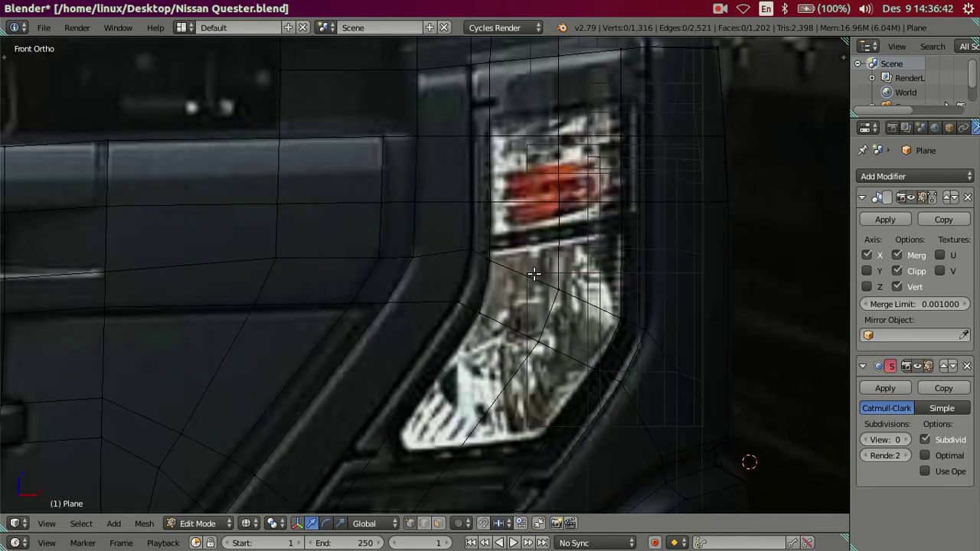
pyautogui.keyDown('ctrl'); pyautogui.hscroll(1, 578, 220); pyautogui.keyUp('ctrl')
pyautogui.keyDown('shift'); pyautogui.scroll(1, 578, 220); pyautogui.keyUp('shift')
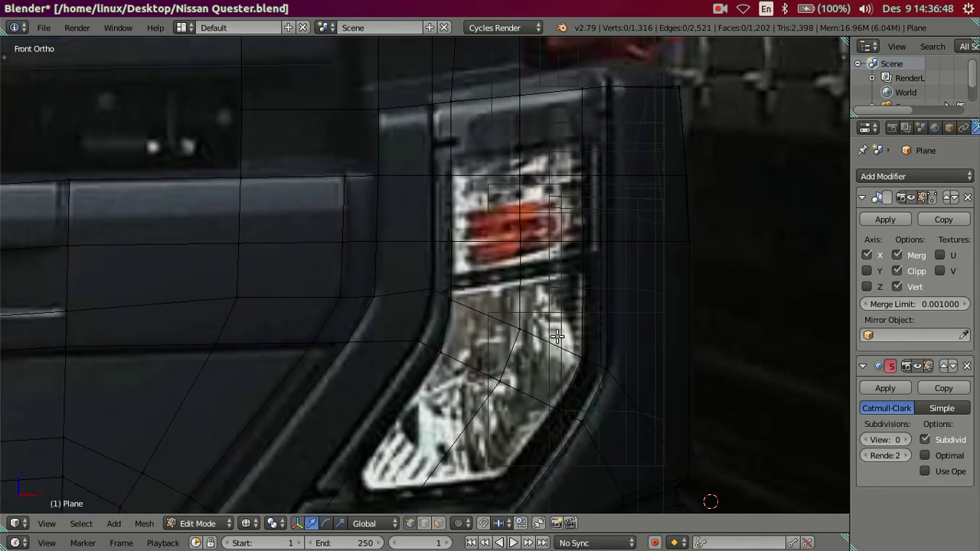
pyautogui.press('z')
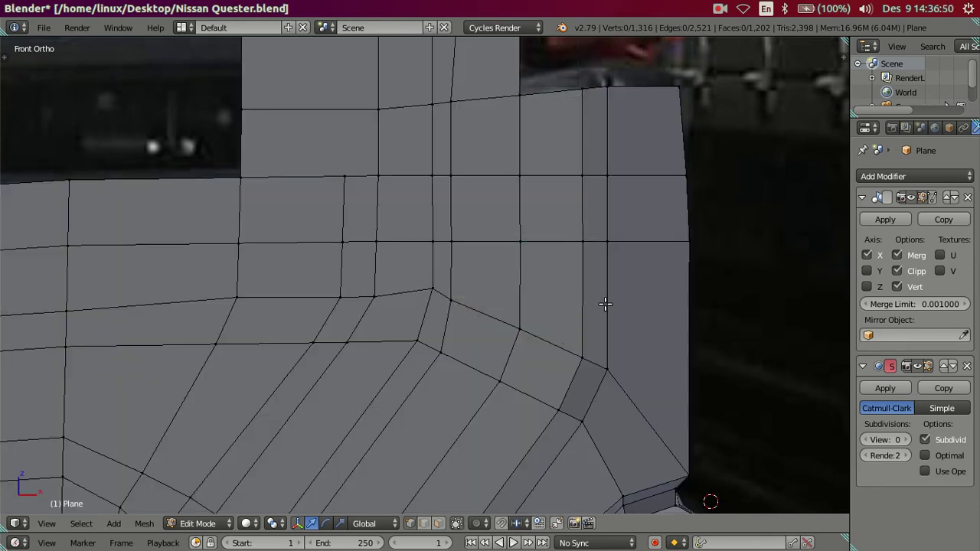
pyautogui.scroll(-3, 605, 304)
pyautogui.moveTo(577, 344)
pyautogui.mouseDown(button='middle')
pyautogui.moveTo(510, 332)
pyautogui.moveTo(499, 309)
pyautogui.mouseUp(button='middle')
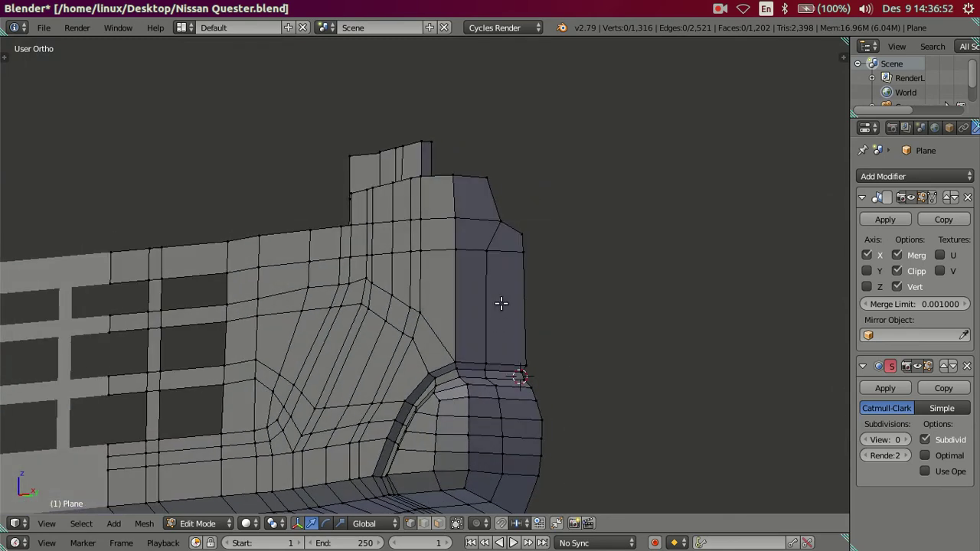
pyautogui.press('KP_3')
pyautogui.press('KP_1')
pyautogui.scroll(3, 481, 315)
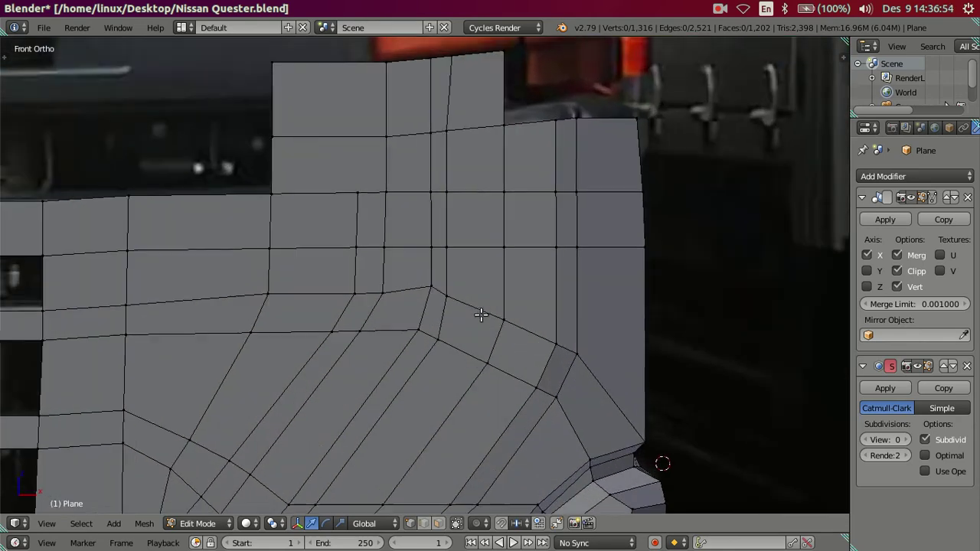
pyautogui.scroll(-3, 480, 314)
pyautogui.press('z')
pyautogui.scroll(1, 472, 313)
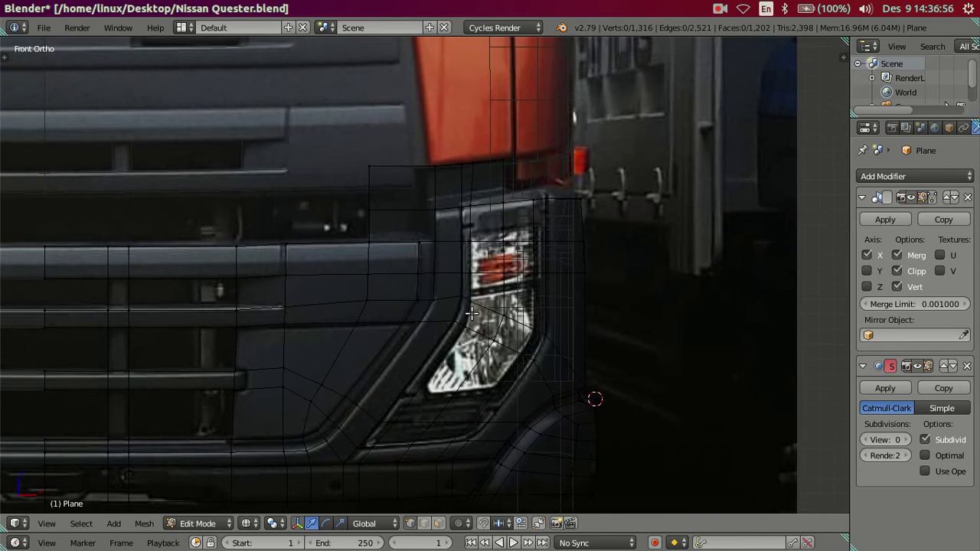
pyautogui.scroll(1, 473, 314)
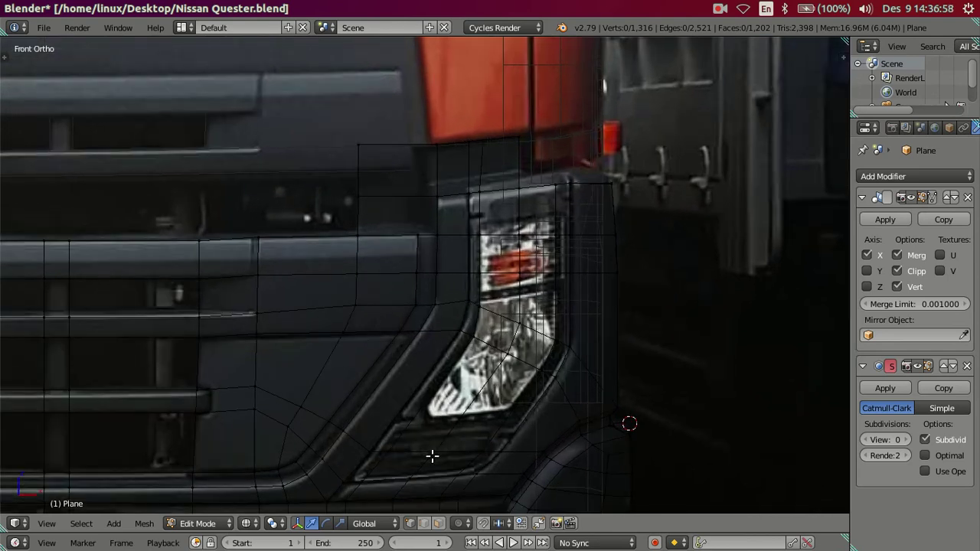
pyautogui.keyDown('shift'); pyautogui.moveTo(432, 456); pyautogui.dragTo(446, 416, button='middle'); pyautogui.keyUp('shift')
pyautogui.keyDown('shift'); pyautogui.moveTo(258, 249); pyautogui.dragTo(311, 306, button='middle'); pyautogui.keyUp('shift')
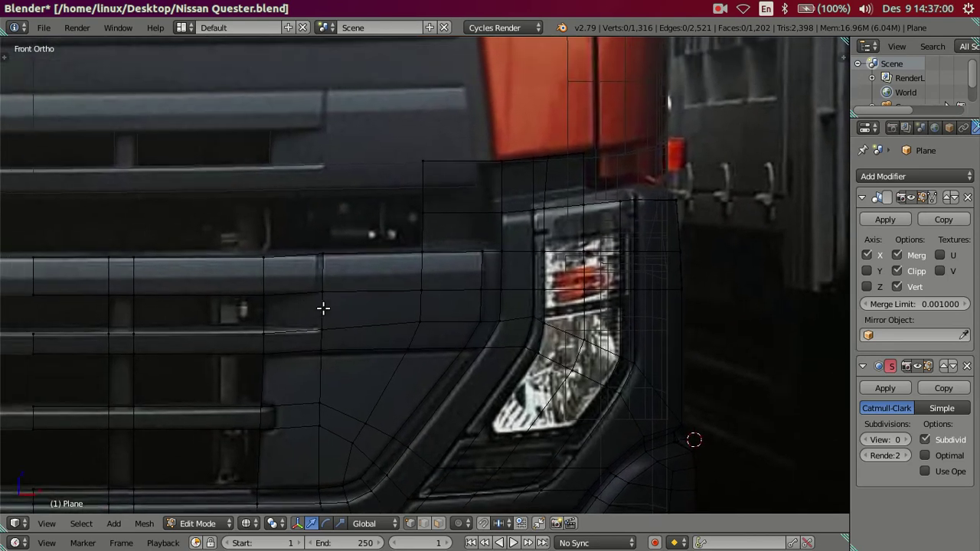
pyautogui.keyDown('shift'); pyautogui.moveTo(413, 238); pyautogui.dragTo(417, 262, button='middle'); pyautogui.keyUp('shift')
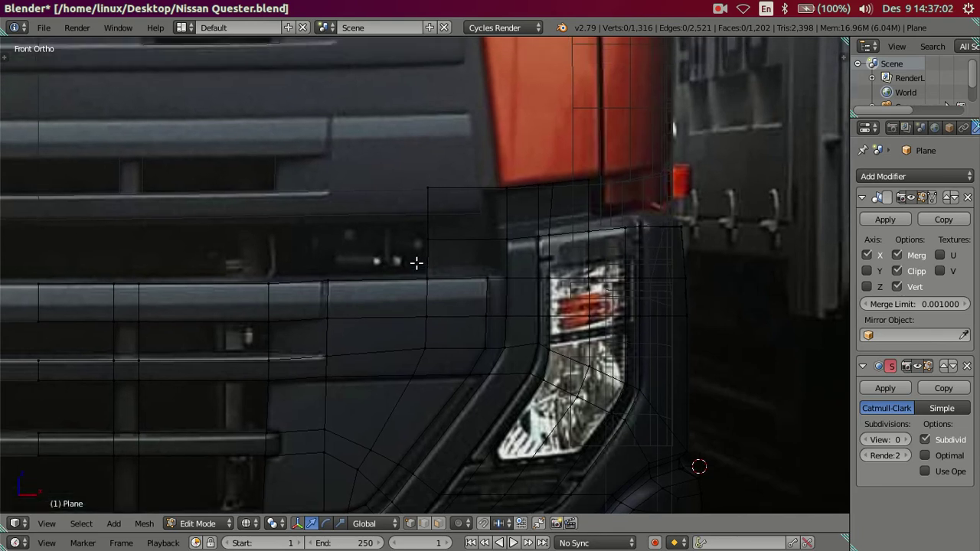
pyautogui.scroll(-3, 540, 278)
pyautogui.moveTo(534, 304)
pyautogui.mouseDown(button='middle')
pyautogui.moveTo(428, 383)
pyautogui.moveTo(380, 369)
pyautogui.mouseUp(button='middle')
# - Add a loop cut along the side of the cab mesh
pyautogui.press('z')
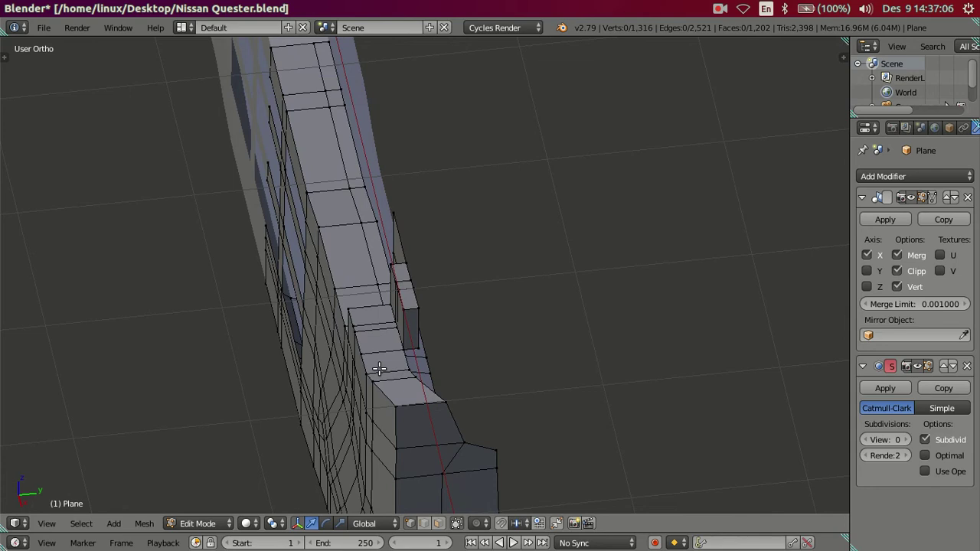
pyautogui.hotkey('ctrl', 'r')
pyautogui.click(379, 369)
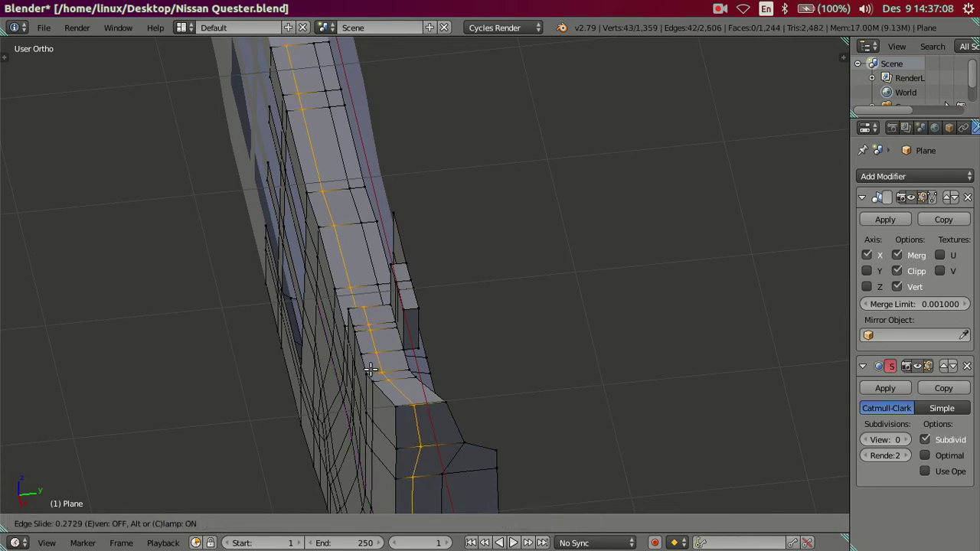
pyautogui.click(369, 369)
pyautogui.moveTo(369, 370)
pyautogui.mouseDown(button='middle')
pyautogui.moveTo(396, 301)
pyautogui.moveTo(669, 402)
pyautogui.mouseUp(button='middle')
pyautogui.scroll(5, 670, 403)
# - Preview the cab at viewport subdivision level 2, then set it back to 0
pyautogui.press('Tab')
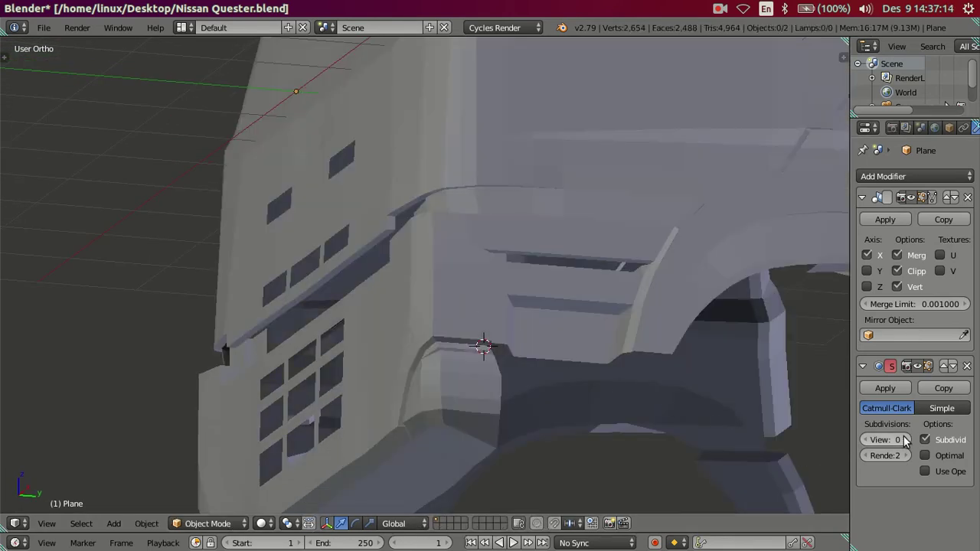
pyautogui.click(906, 441)
pyautogui.click(906, 441)
pyautogui.press('Tab')
pyautogui.scroll(-4, 698, 390)
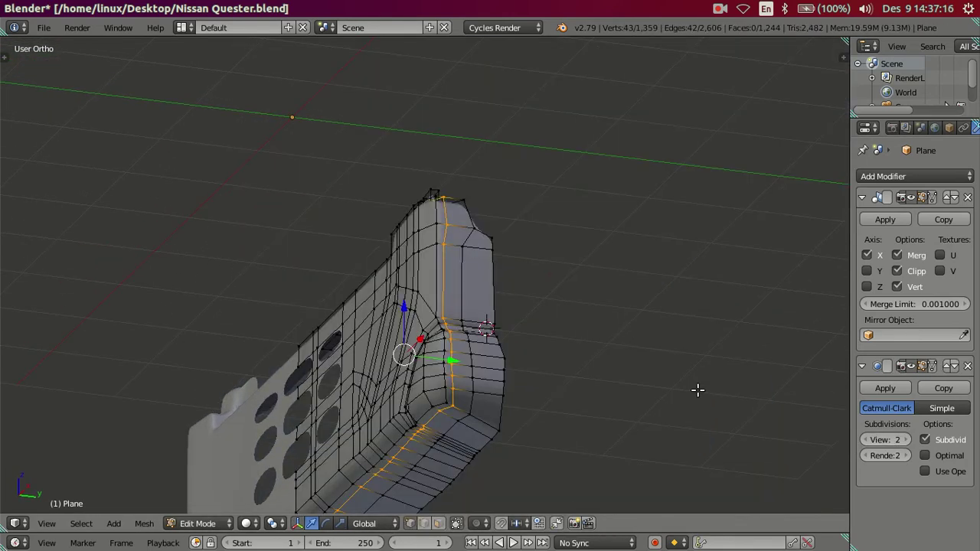
pyautogui.click(863, 440)
pyautogui.click(863, 439)
pyautogui.moveTo(593, 331); pyautogui.dragTo(548, 333, button='middle')
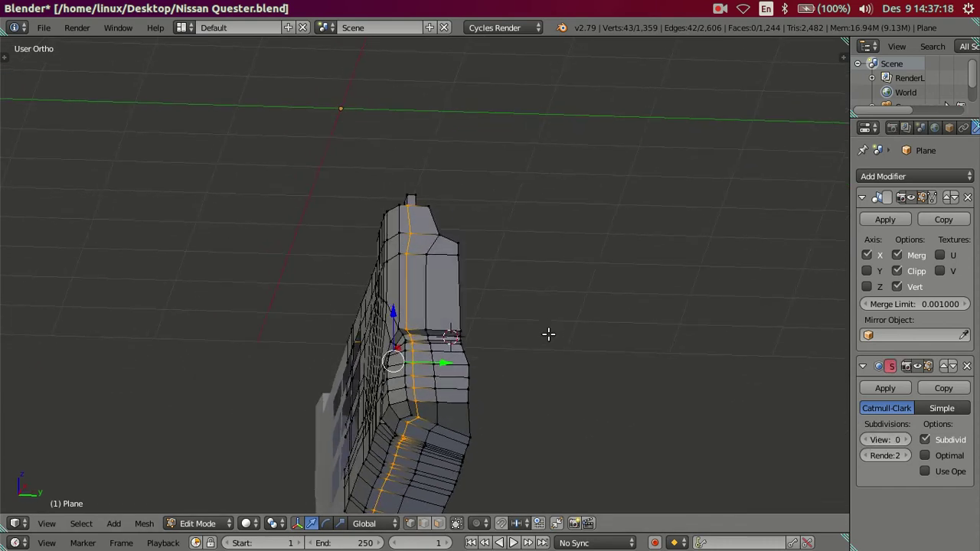
pyautogui.scroll(3, 548, 333)
pyautogui.press('Tab')
pyautogui.scroll(2, 525, 339)
pyautogui.press('Tab')
pyautogui.scroll(-4, 485, 304)
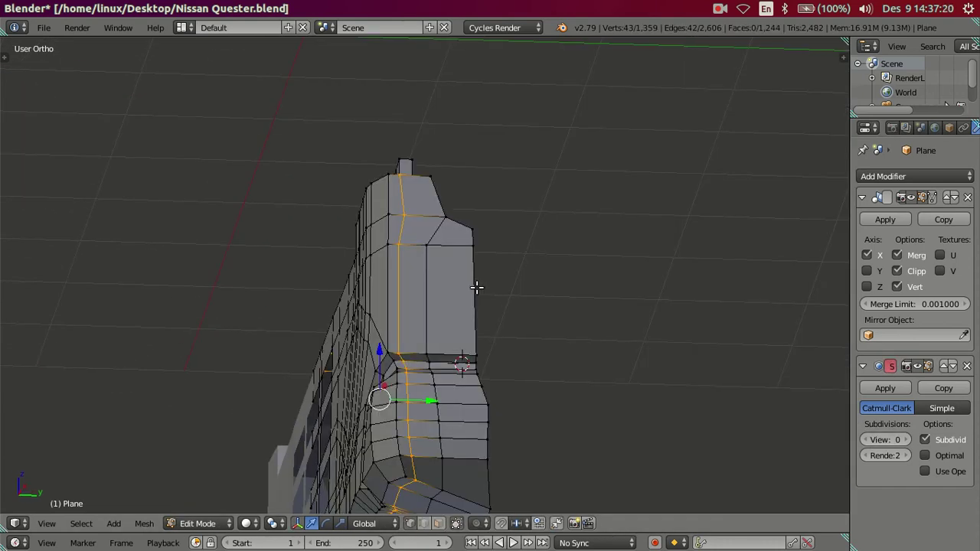
# - Dissolve the vertical edge loop with Ctrl+X and return to the front orthographic view
pyautogui.hotkey('ctrl', 'x')
pyautogui.moveTo(412, 236); pyautogui.dragTo(417, 220, button='middle')
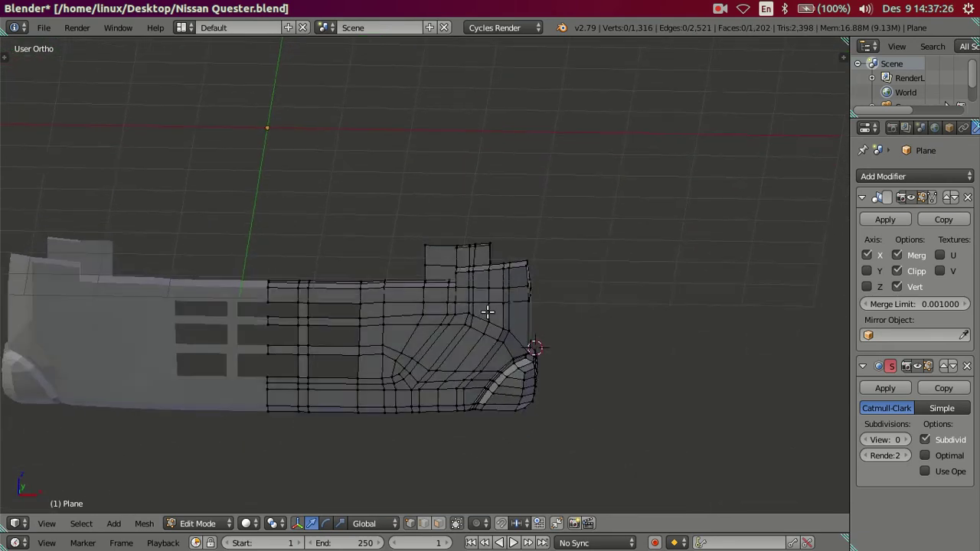
pyautogui.moveTo(416, 220); pyautogui.dragTo(466, 344, button='middle')
pyautogui.press('KP_1')
pyautogui.scroll(1, 469, 348)
# - Lower the two vertices beside the grille corner vertically to match the photo's bumper edge
pyautogui.press('z')
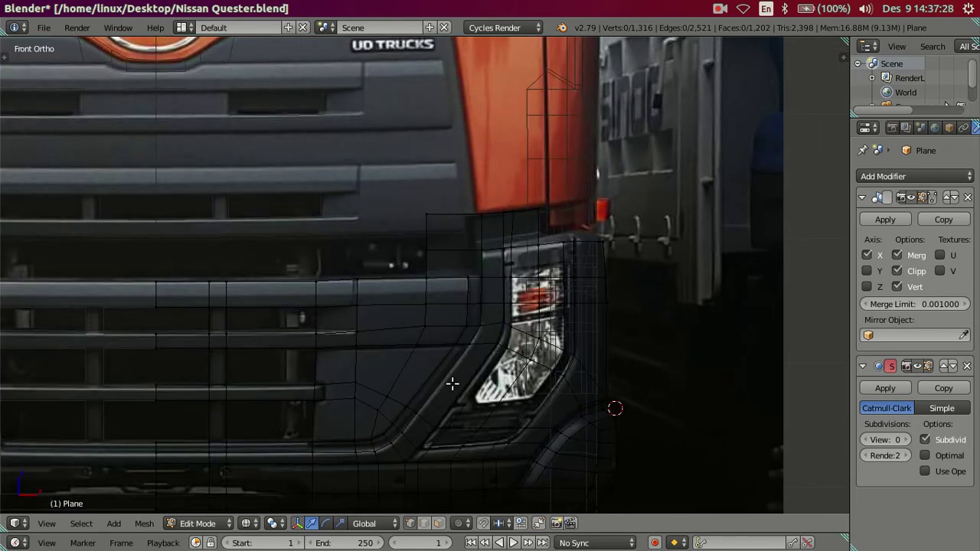
pyautogui.scroll(2, 451, 385)
pyautogui.scroll(2, 564, 306)
pyautogui.scroll(1, 541, 330)
pyautogui.rightClick(522, 374)
pyautogui.keyDown('shift'); pyautogui.rightClick(525, 335); pyautogui.keyUp('shift')
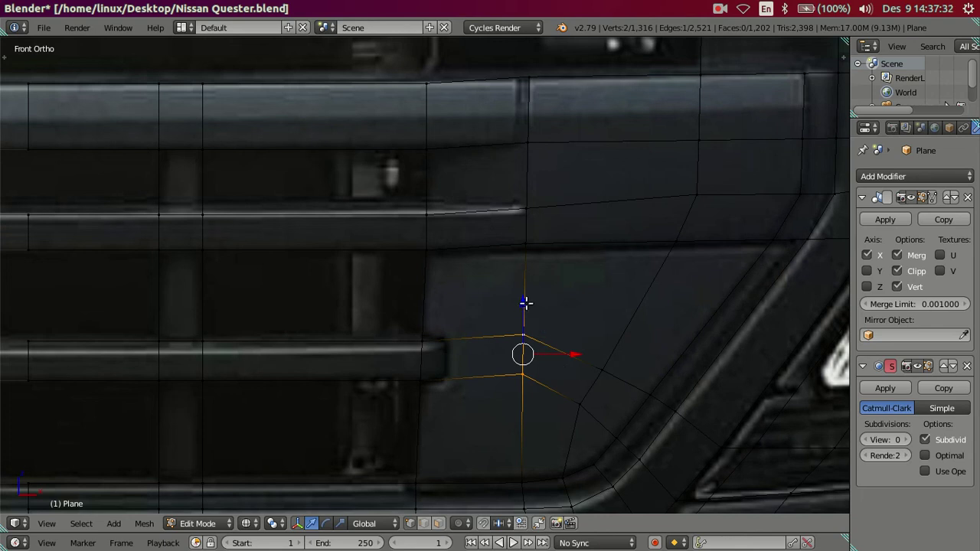
pyautogui.press('g')
pyautogui.press('z')
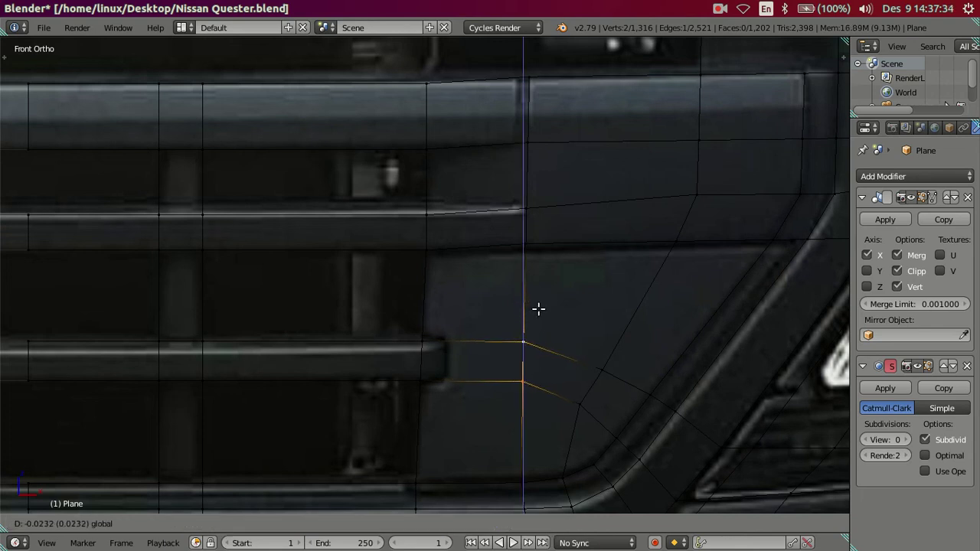
pyautogui.click(539, 308)
pyautogui.press('a')
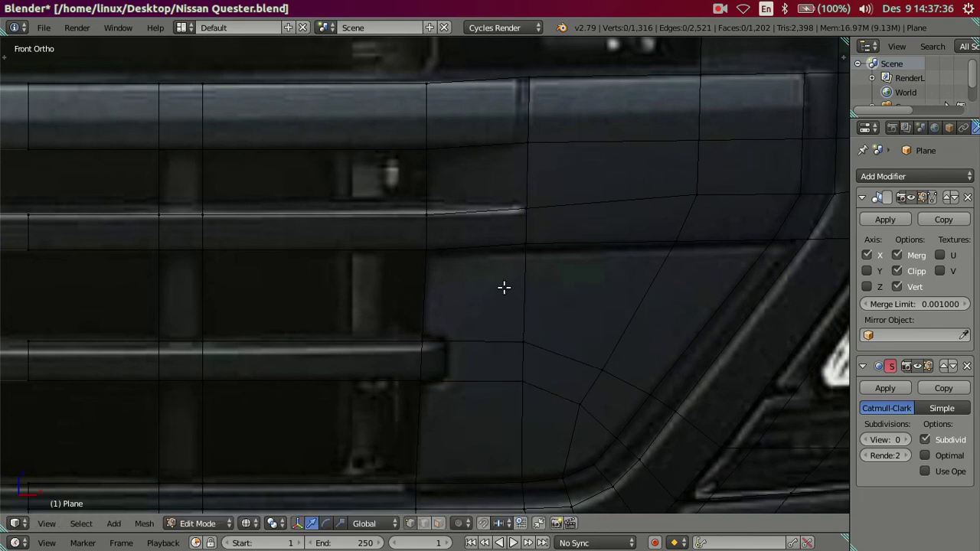
# - Lower the left vertex on the grille line vertically to follow the bumper trim
pyautogui.scroll(1, 536, 255)
pyautogui.scroll(-3, 536, 254)
pyautogui.scroll(1, 569, 250)
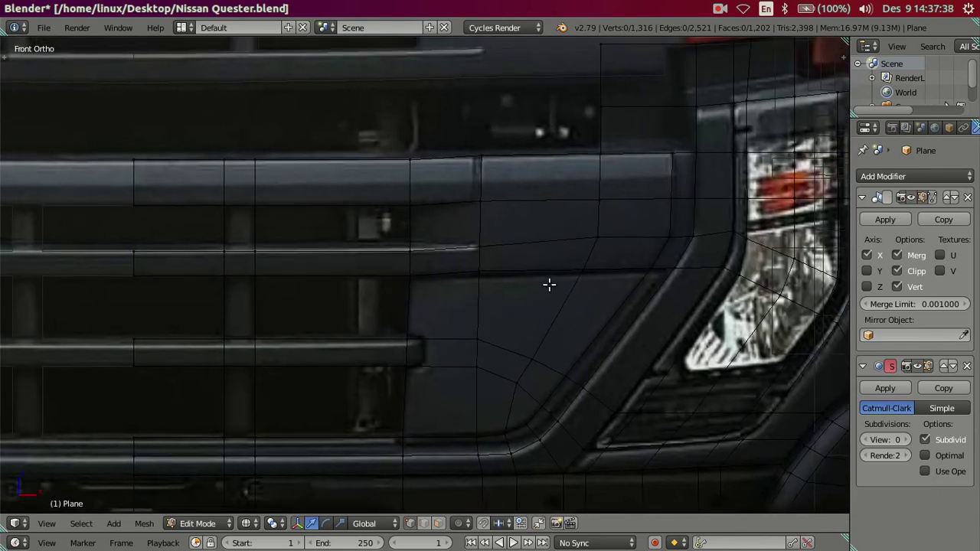
pyautogui.scroll(1, 570, 249)
pyautogui.scroll(1, 585, 270)
pyautogui.rightClick(494, 269)
pyautogui.keyDown('shift'); pyautogui.rightClick(652, 254); pyautogui.keyUp('shift')
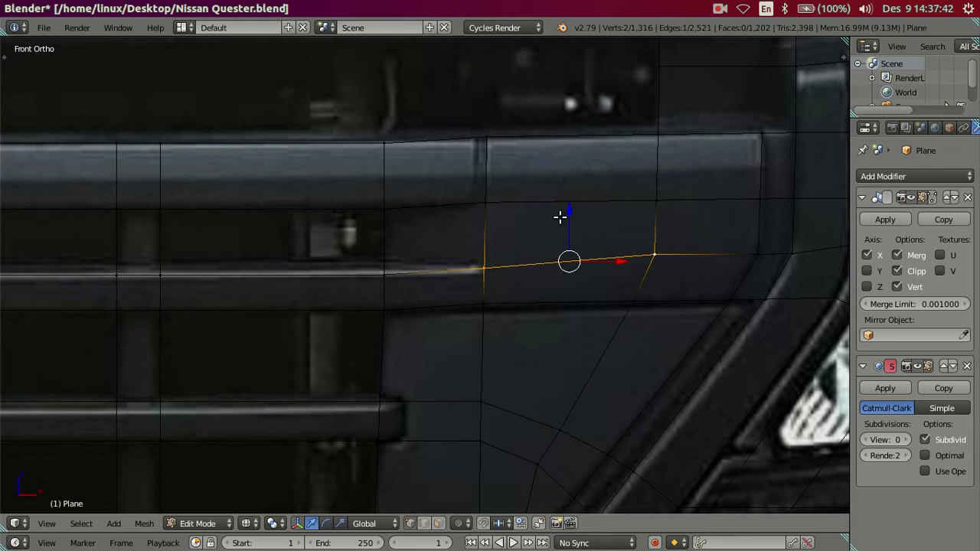
pyautogui.rightClick(488, 226)
pyautogui.press('g')
pyautogui.press('z')
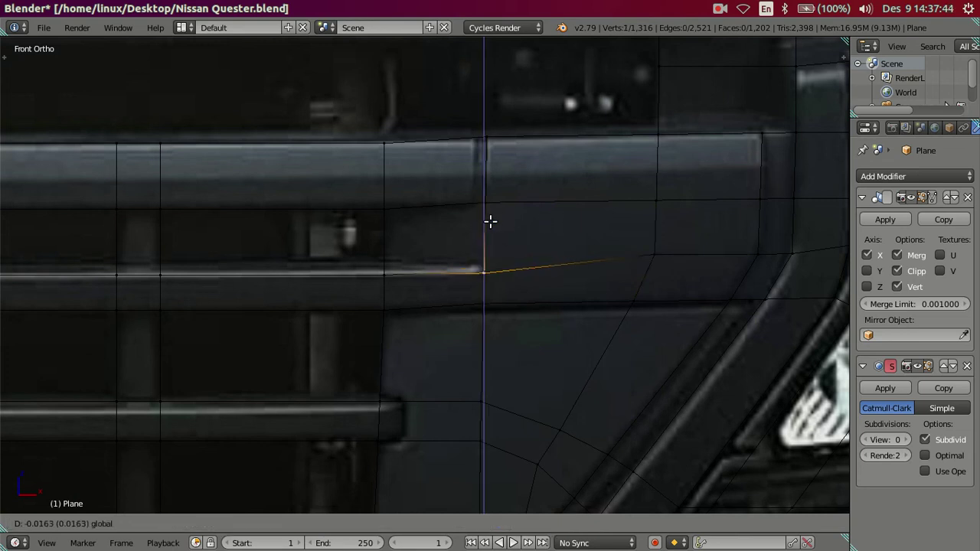
pyautogui.click(492, 222)
pyautogui.scroll(-3, 466, 241)
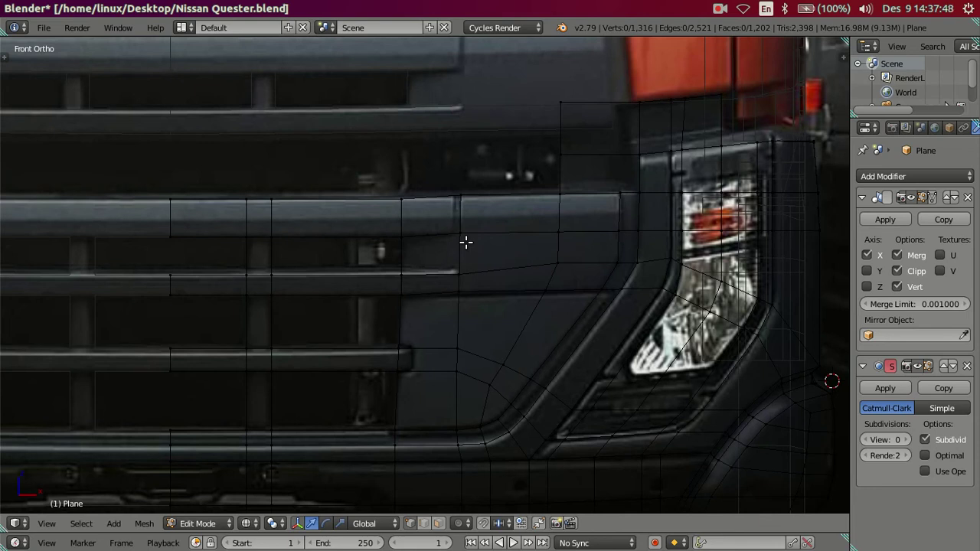
pyautogui.scroll(2, 464, 242)
# - Raise the horizontal grille edge loop along Z to match the front photo
pyautogui.rightClick(475, 274)
pyautogui.scroll(-3, 326, 297)
pyautogui.keyDown('alt'); pyautogui.rightClick(181, 275); pyautogui.keyUp('alt')
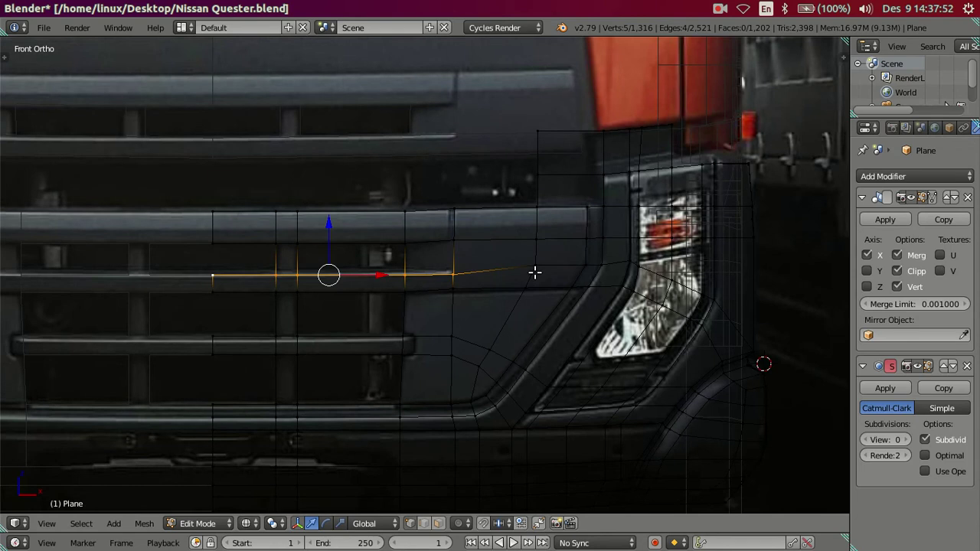
pyautogui.scroll(2, 533, 271)
pyautogui.press('g')
pyautogui.press('z')
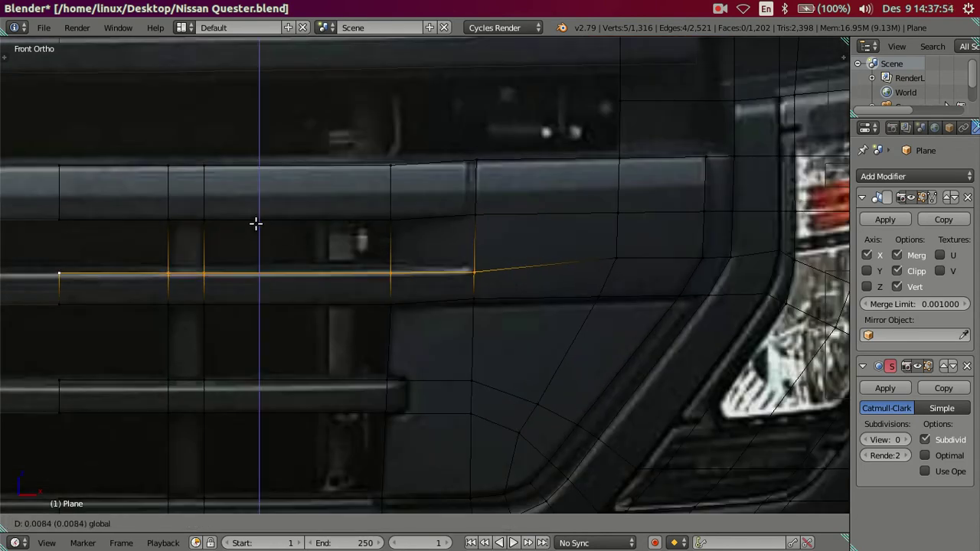
pyautogui.click(255, 223)
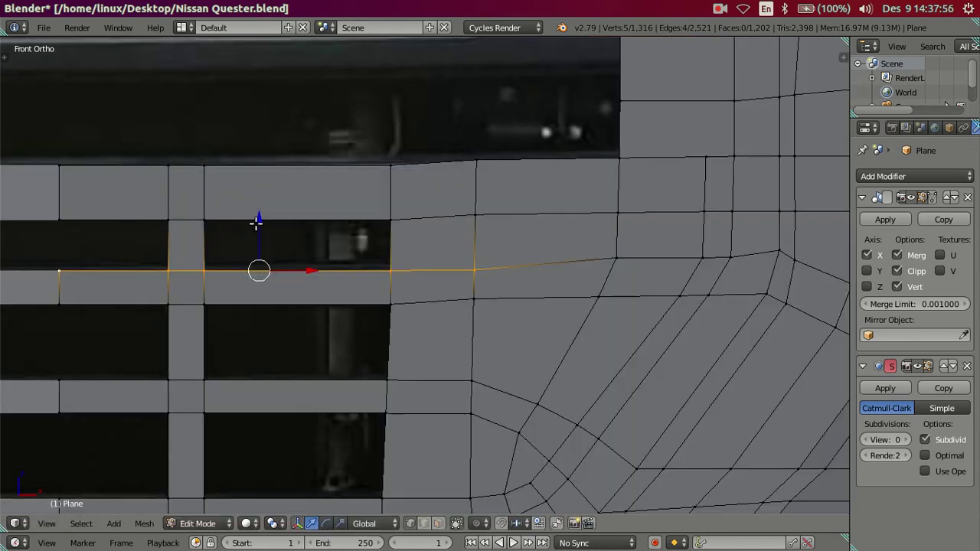
pyautogui.press('z')
pyautogui.press('z')
pyautogui.press('z')
# - Nudge a bumper-corner vertex and lower the edge beside it
pyautogui.rightClick(473, 298)
pyautogui.click(470, 258)
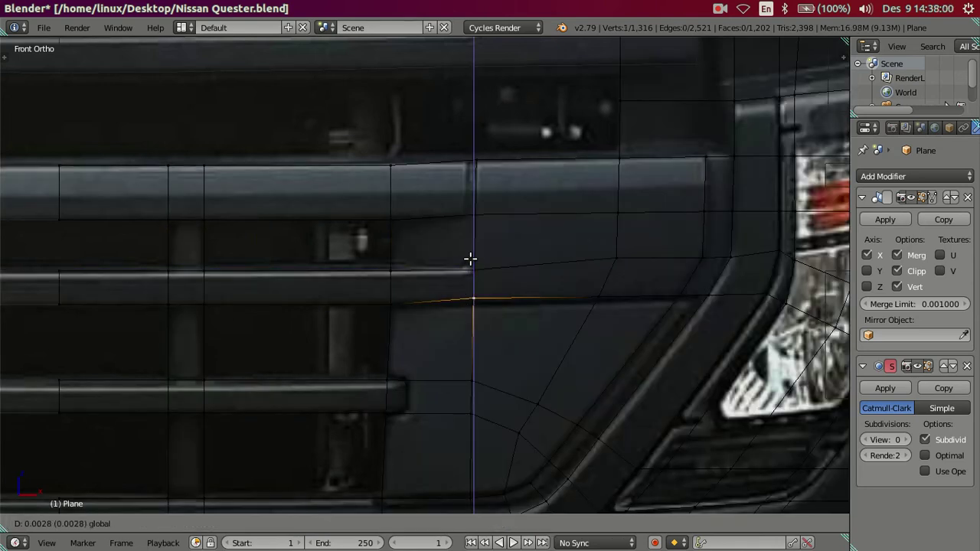
pyautogui.scroll(3, 602, 302)
pyautogui.keyDown('shift'); pyautogui.rightClick(723, 312); pyautogui.keyUp('shift')
pyautogui.moveTo(613, 262); pyautogui.dragTo(623, 271)
pyautogui.scroll(-3, 520, 312)
pyautogui.scroll(4, 357, 332)
# - Try vertical moves on two bumper-curve vertices, cancel them, and clear the selection
pyautogui.rightClick(366, 321)
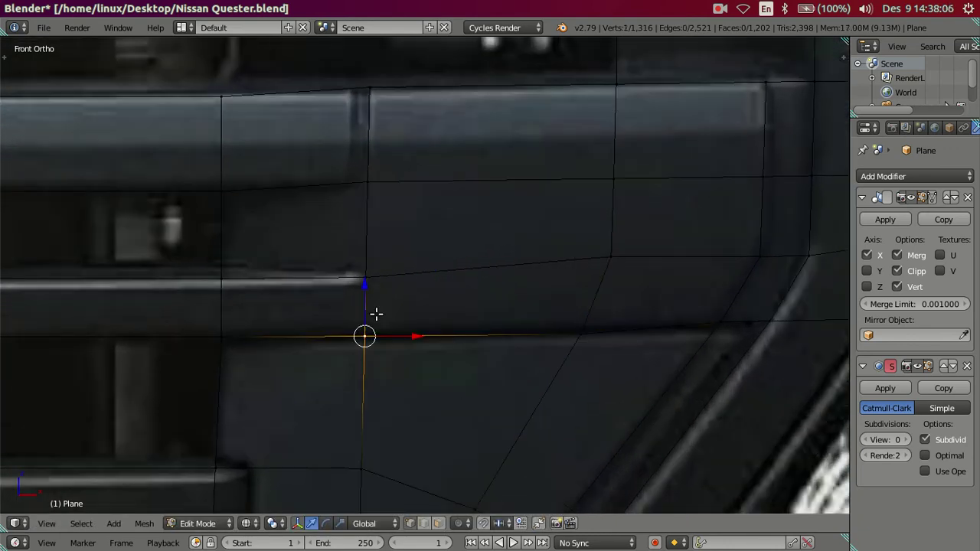
pyautogui.press('g')
pyautogui.press('z')
pyautogui.press('Escape')
pyautogui.rightClick(581, 314)
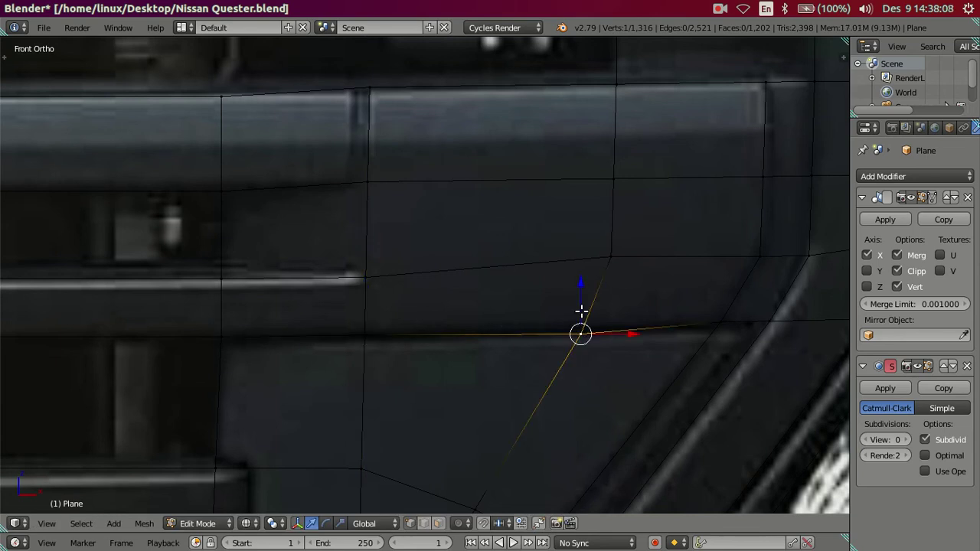
pyautogui.press('g')
pyautogui.press('z')
pyautogui.press('Escape')
pyautogui.press('a')
# - Lower the short edge at the bumper curve vertically and check it in solid view
pyautogui.rightClick(768, 310)
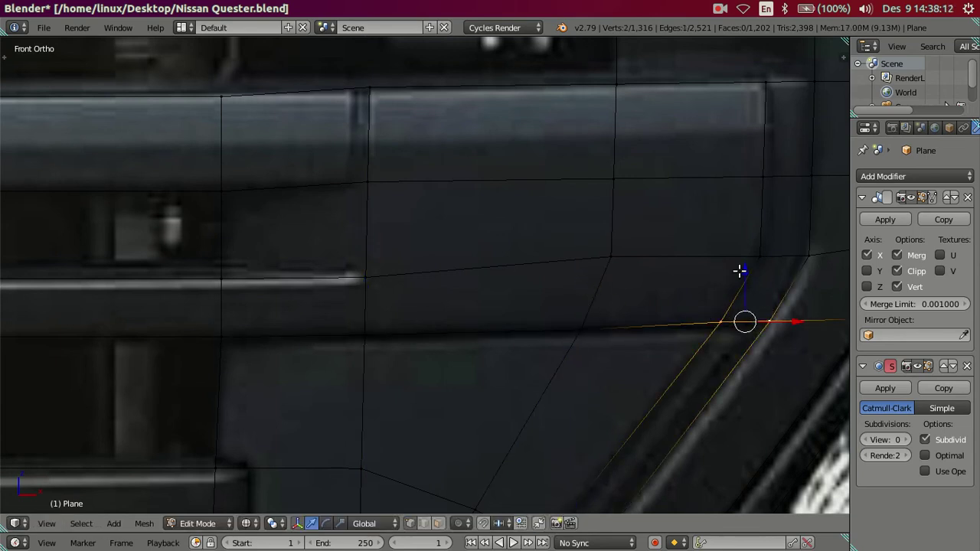
pyautogui.press('g')
pyautogui.press('z')
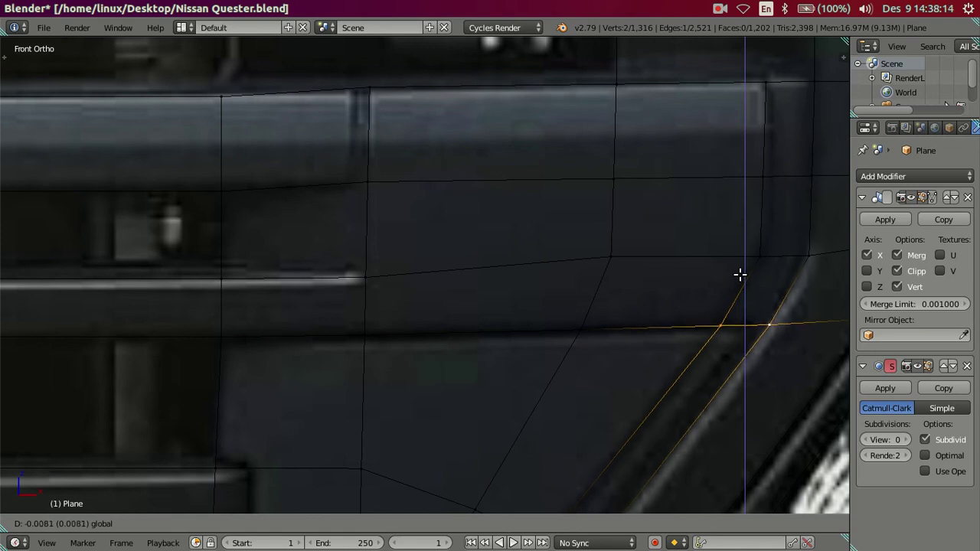
pyautogui.click(740, 276)
pyautogui.press('z')
pyautogui.scroll(-1, 479, 324)
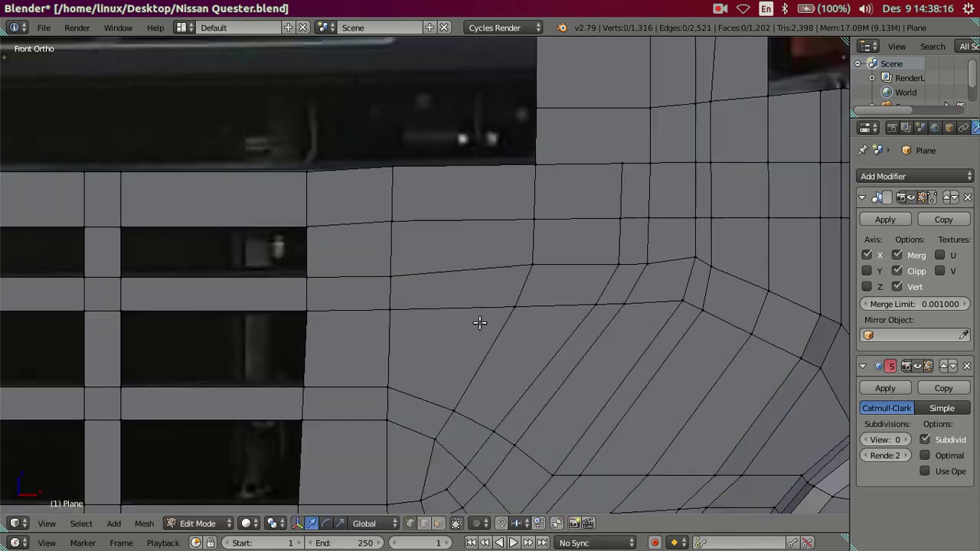
pyautogui.press('z')
pyautogui.press('a')
# - Toggle edit mode, select then deselect the connected cab mesh, and orbit to view the whole cab
pyautogui.keyDown('shift'); pyautogui.scroll(1, 417, 340); pyautogui.keyUp('shift')
pyautogui.keyDown('shift'); pyautogui.scroll(1, 418, 341); pyautogui.keyUp('shift')
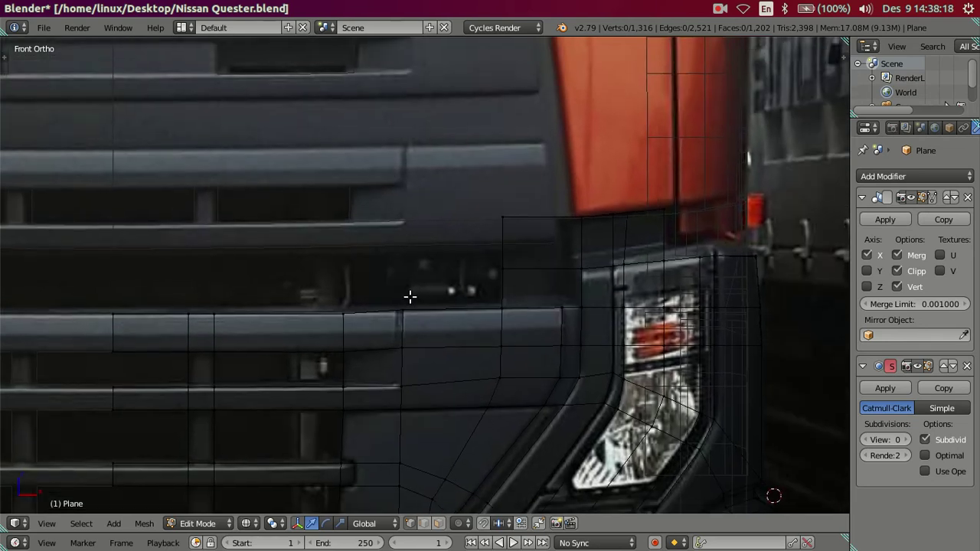
pyautogui.keyDown('shift'); pyautogui.scroll(1, 408, 295); pyautogui.keyUp('shift')
pyautogui.keyDown('shift'); pyautogui.scroll(1, 395, 240); pyautogui.keyUp('shift')
pyautogui.keyDown('shift'); pyautogui.scroll(1, 394, 235); pyautogui.keyUp('shift')
pyautogui.keyDown('shift'); pyautogui.scroll(1, 412, 343); pyautogui.keyUp('shift')
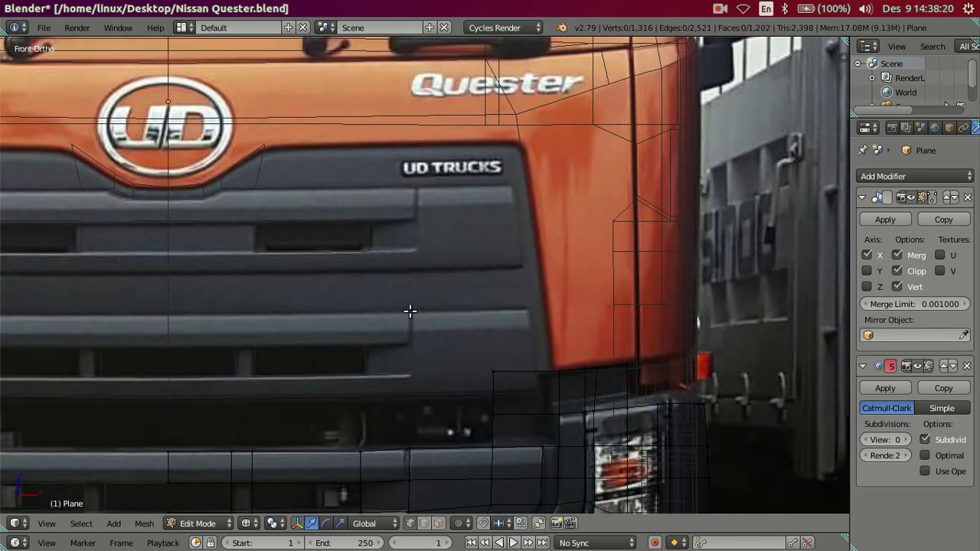
pyautogui.press('Tab')
pyautogui.press('Tab')
pyautogui.press('l')
pyautogui.press('a')
pyautogui.scroll(-3, 417, 344)
pyautogui.scroll(2, 455, 291)
pyautogui.scroll(3, 455, 295)
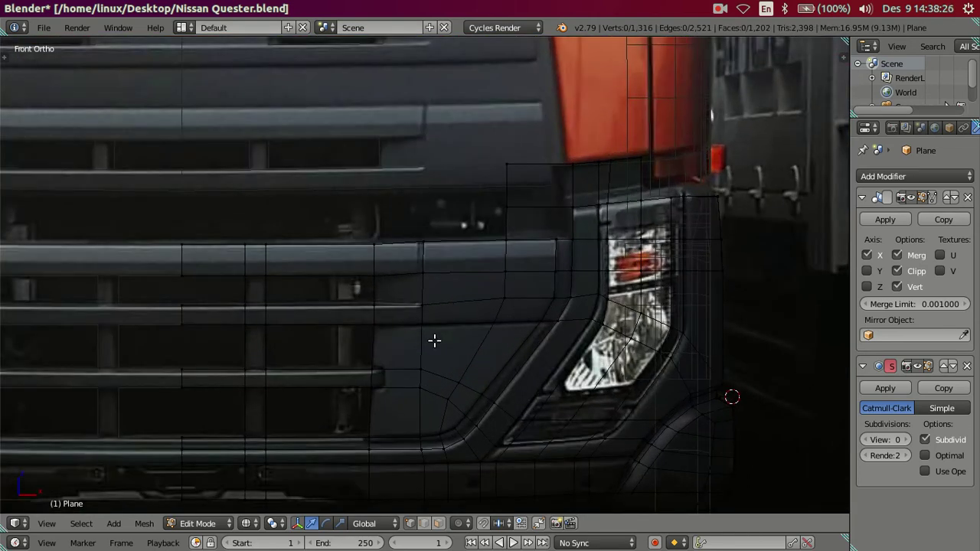
pyautogui.scroll(-1, 434, 340)
pyautogui.scroll(-4, 439, 299)
pyautogui.moveTo(439, 299)
pyautogui.mouseDown(button='middle')
pyautogui.moveTo(469, 253)
pyautogui.moveTo(516, 268)
pyautogui.moveTo(407, 340)
pyautogui.moveTo(411, 309)
pyautogui.moveTo(433, 329)
pyautogui.mouseUp(button='middle')
# - Switch to Object Mode in Right Ortho wireframe, zoomed on the front bumper over the side photo
pyautogui.press('Tab')
pyautogui.press('KP_3')
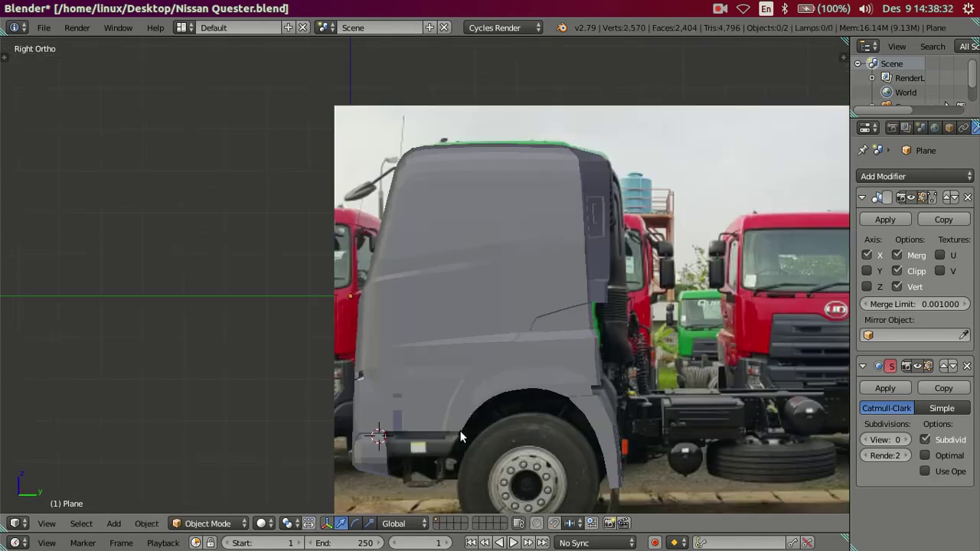
pyautogui.press('z')
pyautogui.scroll(1, 464, 428)
pyautogui.scroll(3, 463, 307)
pyautogui.scroll(4, 463, 309)
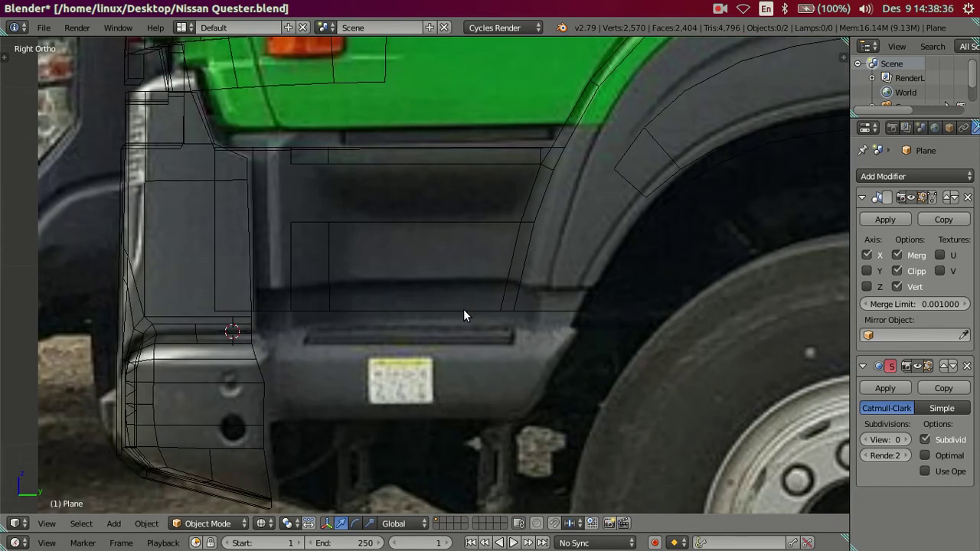
# - Enter edit mode in solid view and slide two rear-edge bumper vertices along the truck's length
pyautogui.press('z')
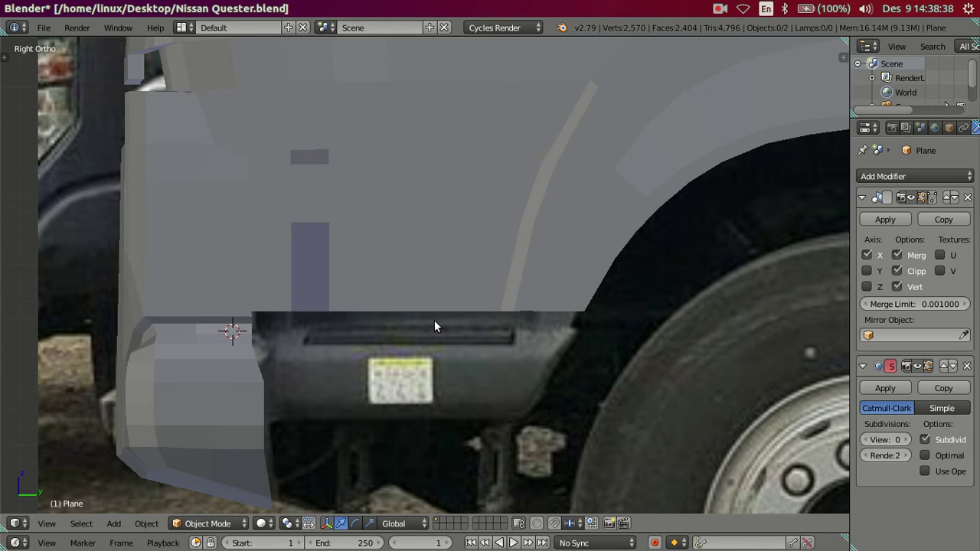
pyautogui.press('Tab')
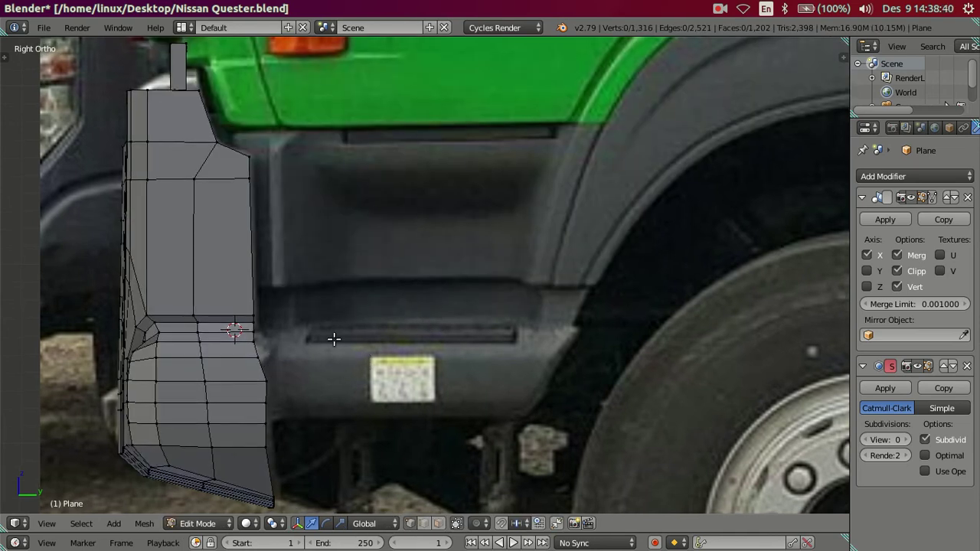
pyautogui.scroll(2, 332, 336)
pyautogui.scroll(1, 396, 313)
pyautogui.rightClick(354, 357)
pyautogui.moveTo(386, 367); pyautogui.dragTo(386, 366)
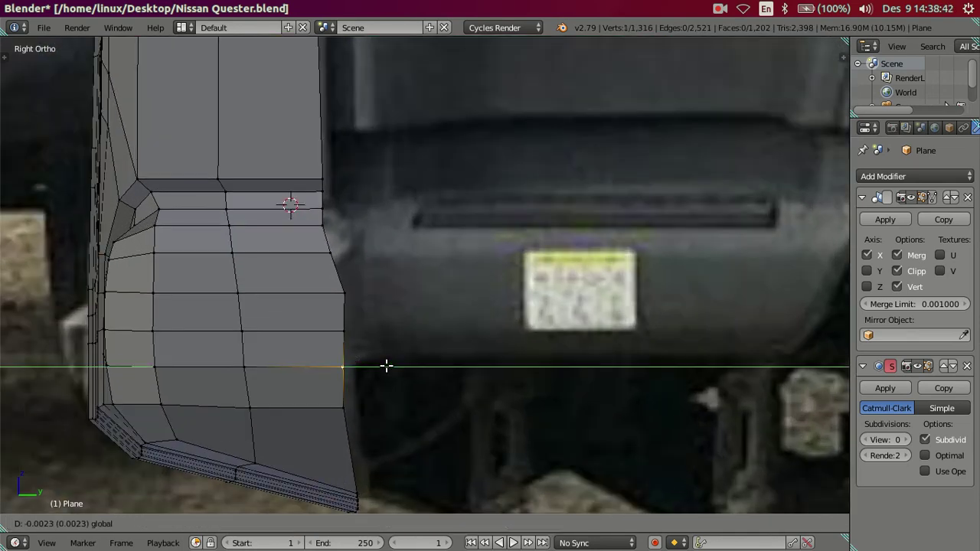
pyautogui.click(386, 366)
pyautogui.rightClick(358, 299)
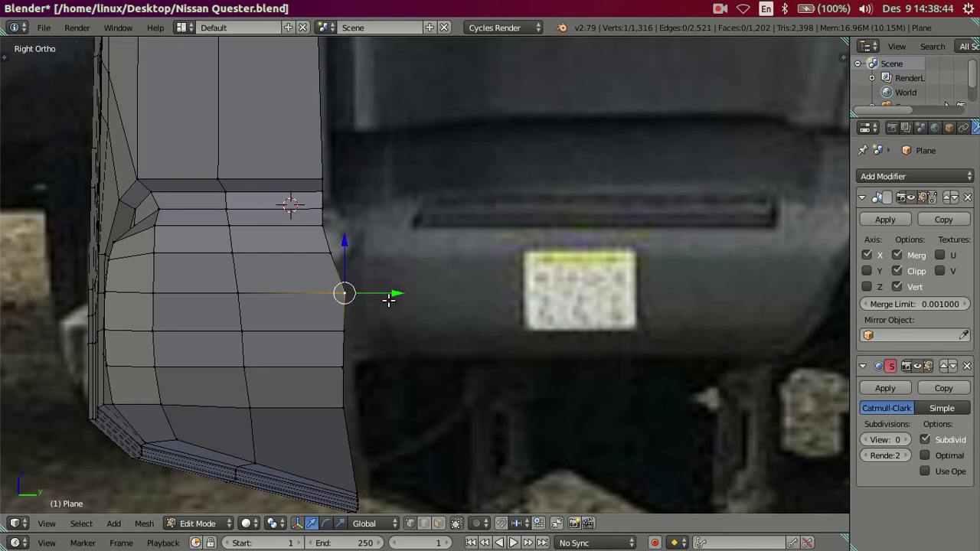
pyautogui.scroll(3, 385, 332)
pyautogui.keyDown('shift'); pyautogui.moveTo(400, 319); pyautogui.dragTo(459, 202, button='middle'); pyautogui.keyUp('shift')
pyautogui.moveTo(431, 168); pyautogui.dragTo(428, 170)
# - Nudge another vertex forward, then shift a rear-edge vertex pair back along Y
pyautogui.rightClick(401, 222)
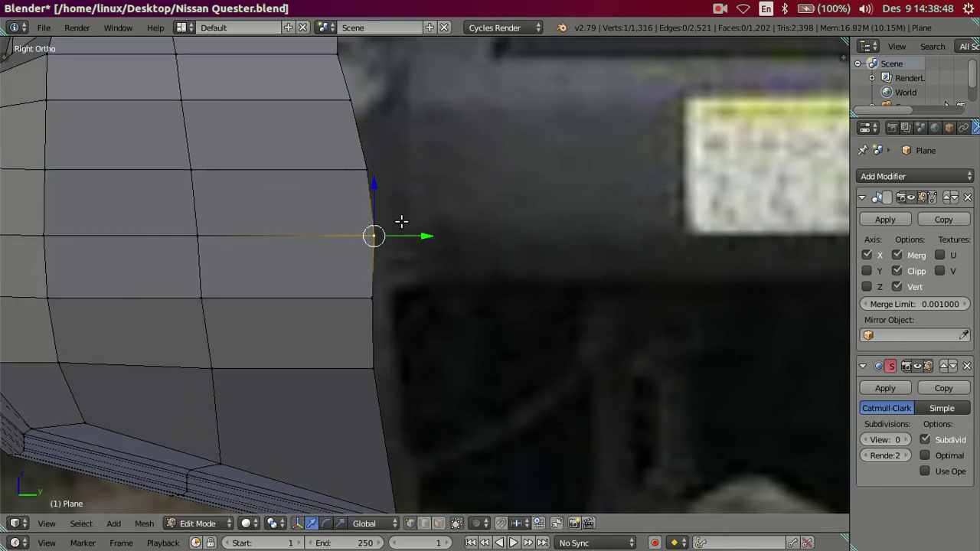
pyautogui.moveTo(423, 235); pyautogui.dragTo(411, 235)
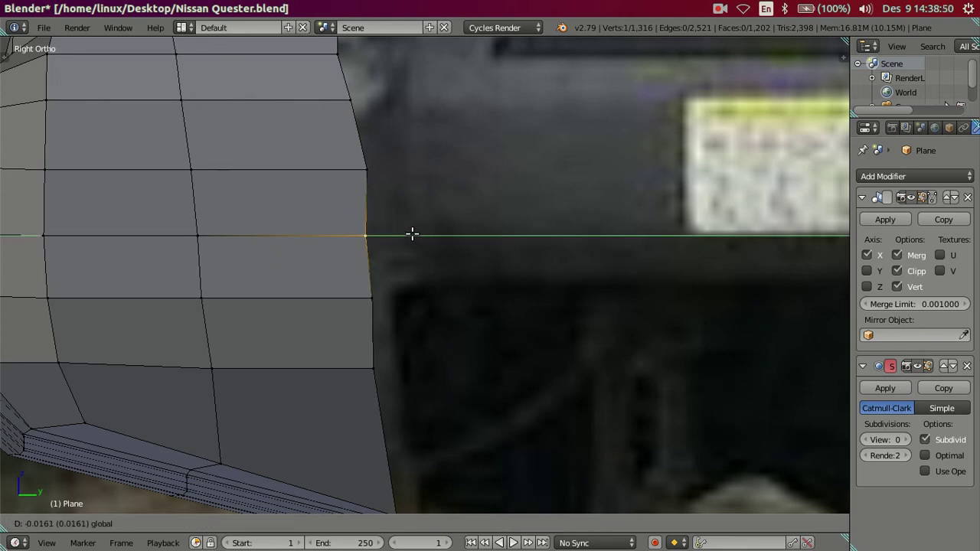
pyautogui.rightClick(389, 314)
pyautogui.rightClick(372, 246)
pyautogui.keyDown('shift'); pyautogui.rightClick(377, 185); pyautogui.keyUp('shift')
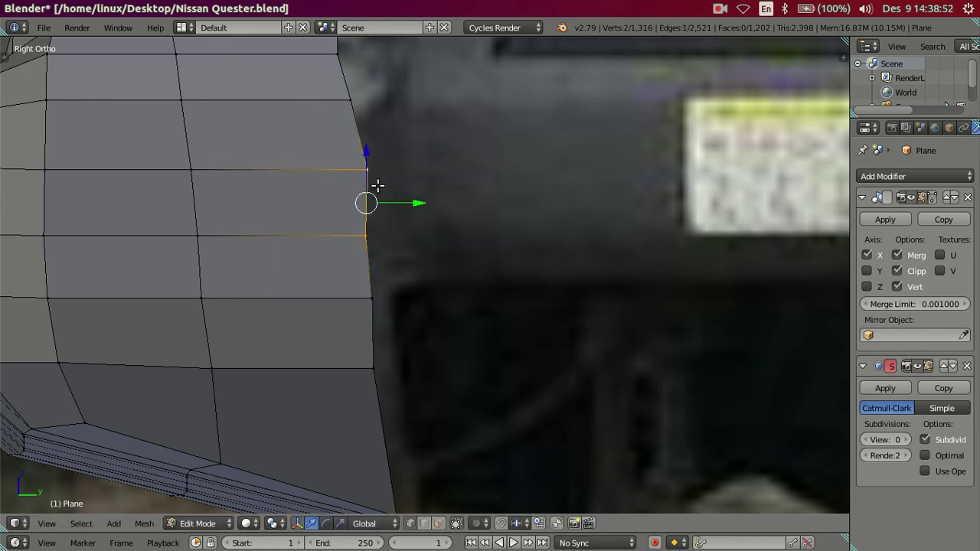
pyautogui.press('g')
pyautogui.press('y')
pyautogui.click(426, 201)
pyautogui.press('a')
# - Compare against the photo in wireframe, then select the bumper corner's rear edge loop
pyautogui.press('z')
pyautogui.scroll(-5, 422, 205)
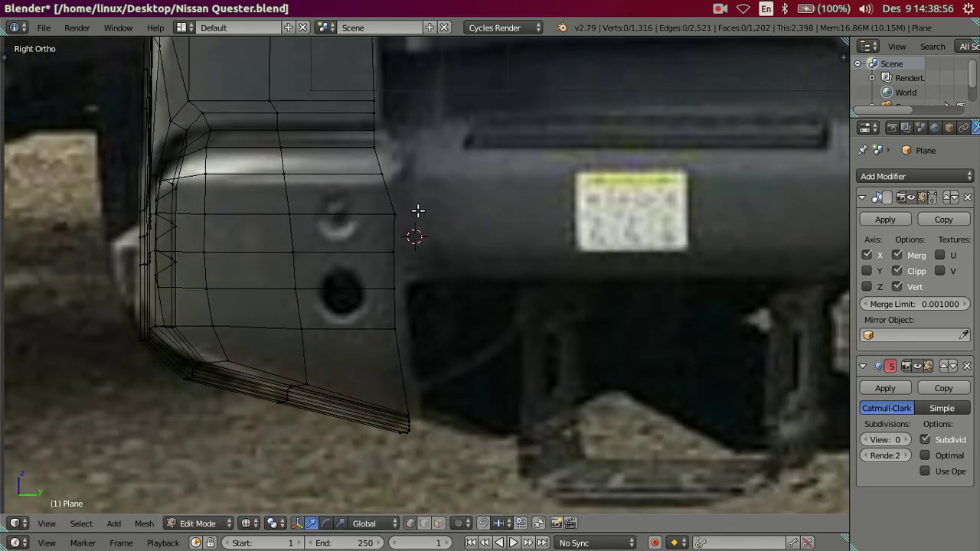
pyautogui.scroll(-2, 415, 218)
pyautogui.scroll(-1, 416, 253)
pyautogui.scroll(2, 413, 285)
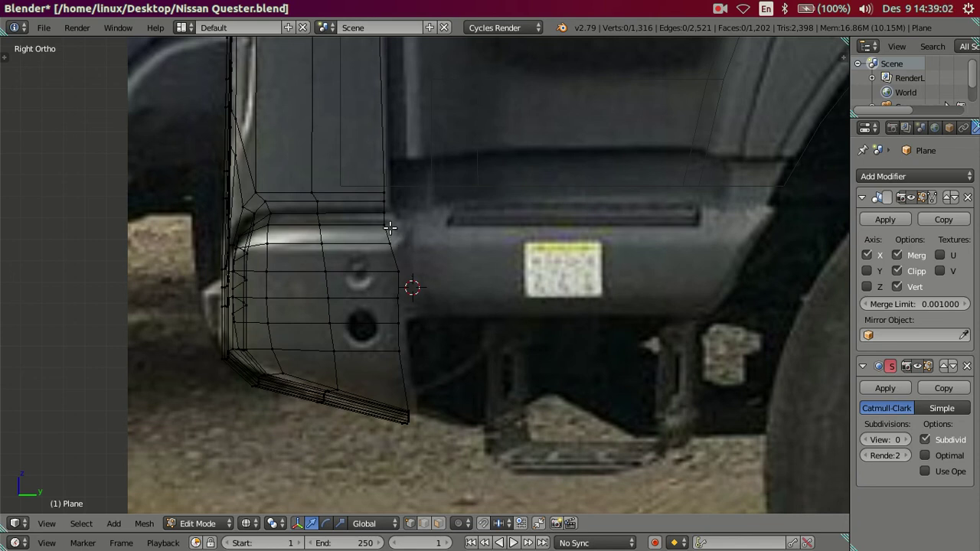
pyautogui.press('z')
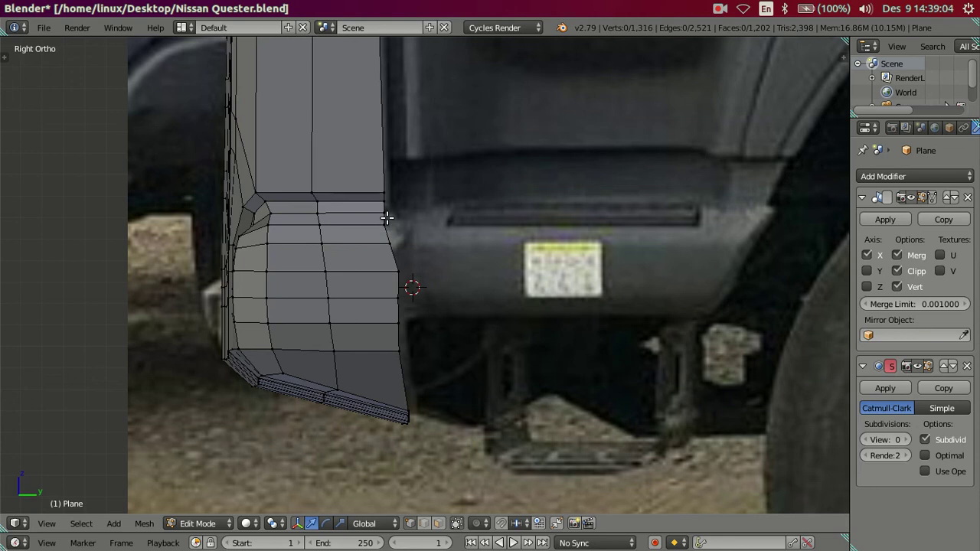
pyautogui.rightClick(384, 223)
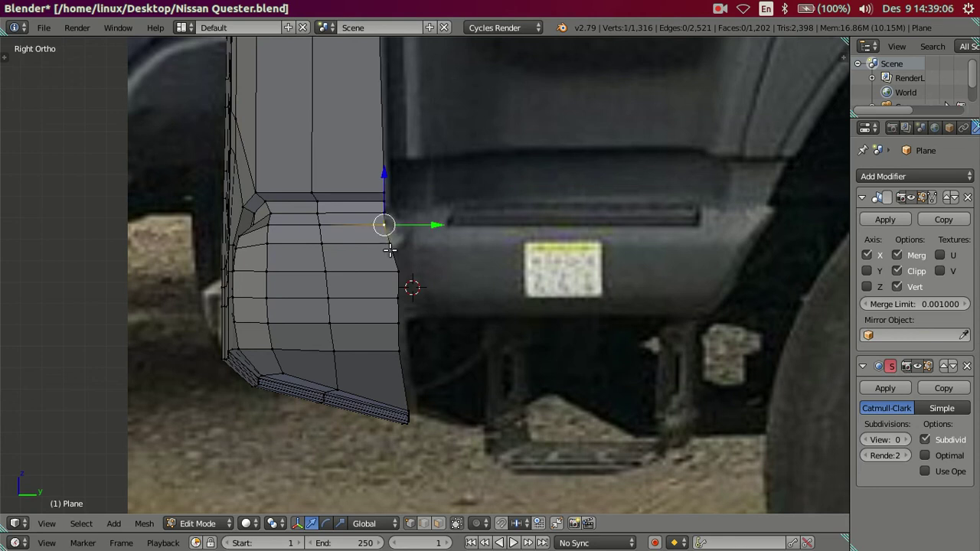
pyautogui.keyDown('alt'); pyautogui.rightClick(402, 326); pyautogui.keyUp('alt')
# - Extrude the bumper corner's rear edge loop and move the new loop along X
pyautogui.press('z')
pyautogui.moveTo(406, 324)
pyautogui.mouseDown(button='middle')
pyautogui.moveTo(405, 345)
pyautogui.moveTo(372, 360)
pyautogui.mouseUp(button='middle')
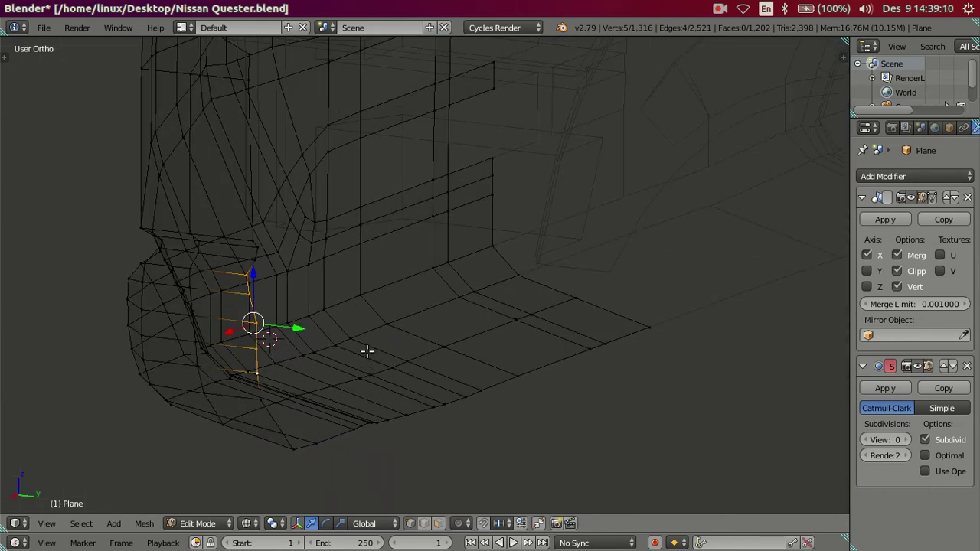
pyautogui.press('z')
pyautogui.press('e')
pyautogui.rightClick(341, 337)
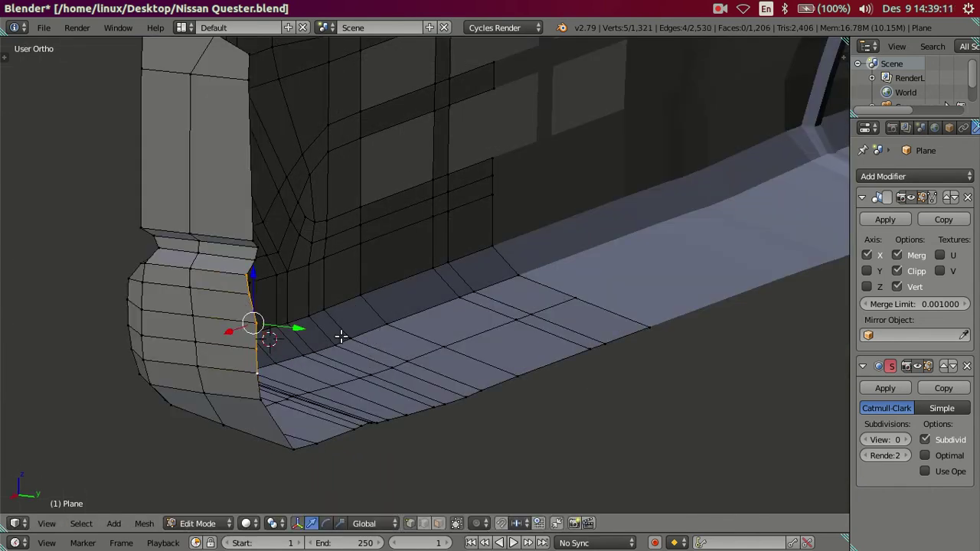
pyautogui.press('g')
pyautogui.press('x')
pyautogui.click(261, 323)
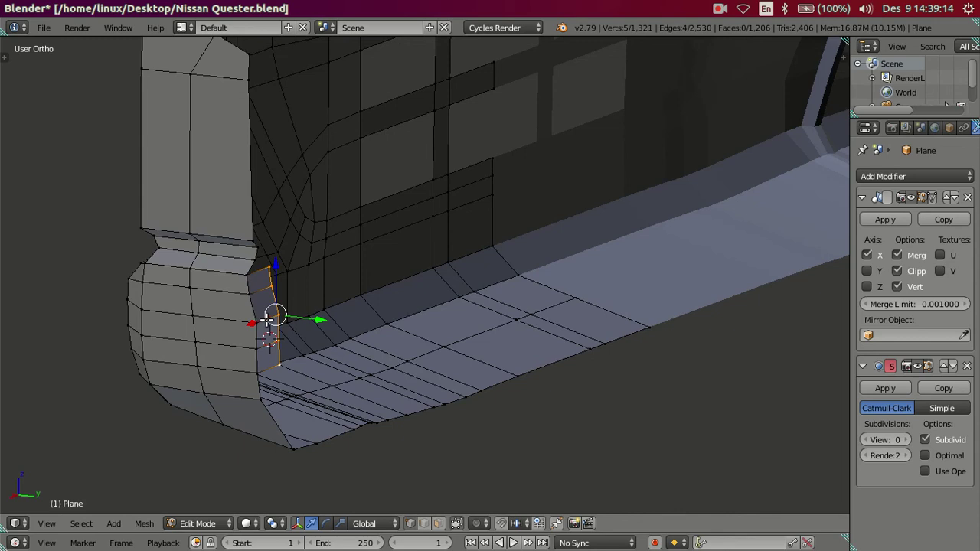
# - In Right Ortho view, move the new loop along Y slightly behind the corner
pyautogui.press('KP_3')
pyautogui.press('g')
pyautogui.press('y')
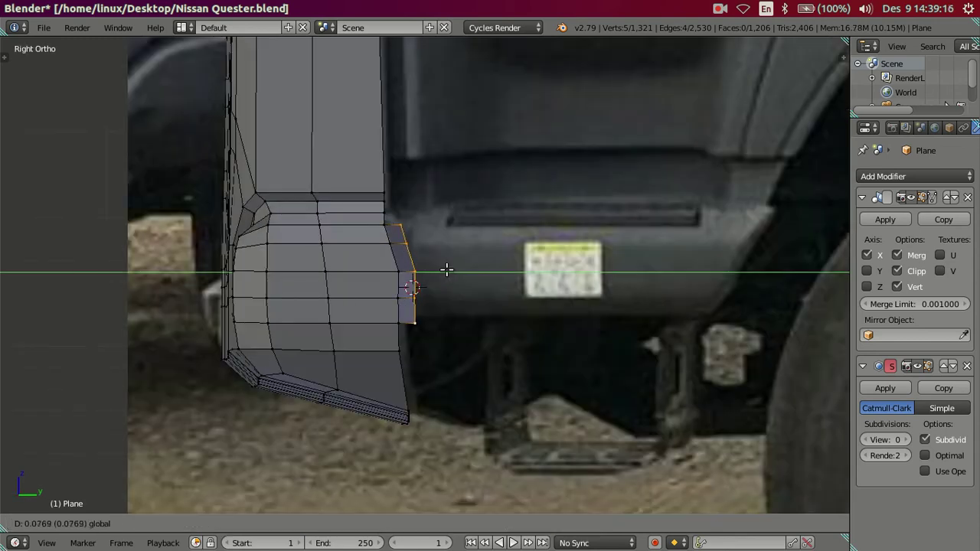
pyautogui.click(446, 270)
pyautogui.scroll(1, 421, 233)
pyautogui.scroll(1, 429, 344)
pyautogui.scroll(-1, 429, 344)
pyautogui.scroll(1, 423, 356)
# - Orbit around the new faces and nudge the selected vertices along X
pyautogui.keyDown('shift'); pyautogui.moveTo(423, 356); pyautogui.dragTo(398, 363, button='middle'); pyautogui.keyUp('shift')
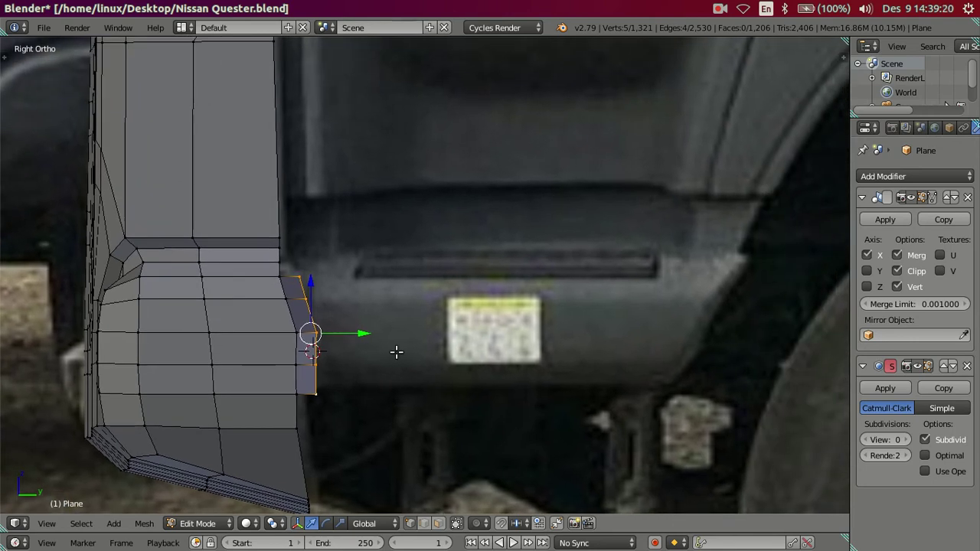
pyautogui.moveTo(332, 323)
pyautogui.mouseDown(button='middle')
pyautogui.moveTo(323, 365)
pyautogui.moveTo(278, 372)
pyautogui.moveTo(212, 355)
pyautogui.moveTo(151, 452)
pyautogui.moveTo(128, 441)
pyautogui.mouseUp(button='middle')
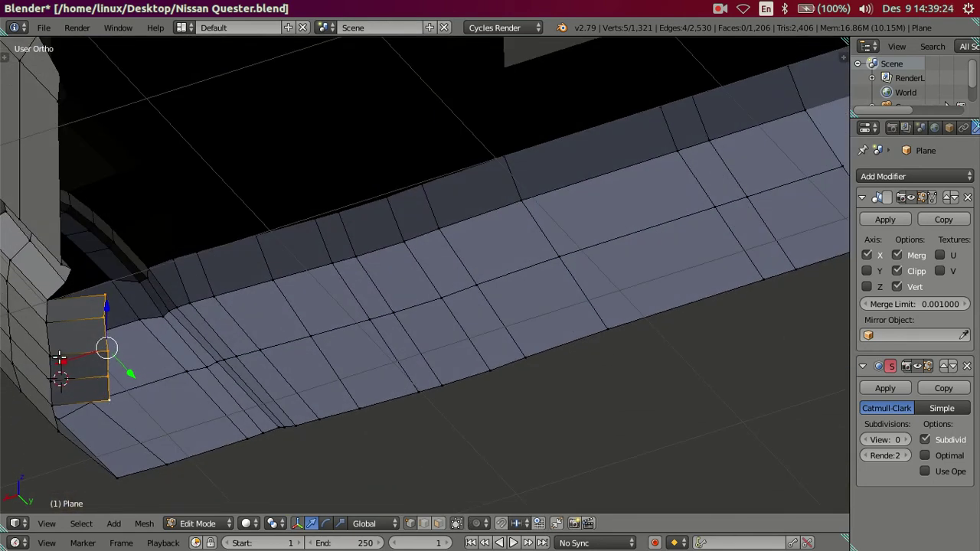
pyautogui.moveTo(65, 358); pyautogui.dragTo(27, 353)
pyautogui.moveTo(27, 354)
pyautogui.mouseDown(button='middle')
pyautogui.moveTo(74, 367)
pyautogui.moveTo(61, 447)
pyautogui.mouseUp(button='middle')
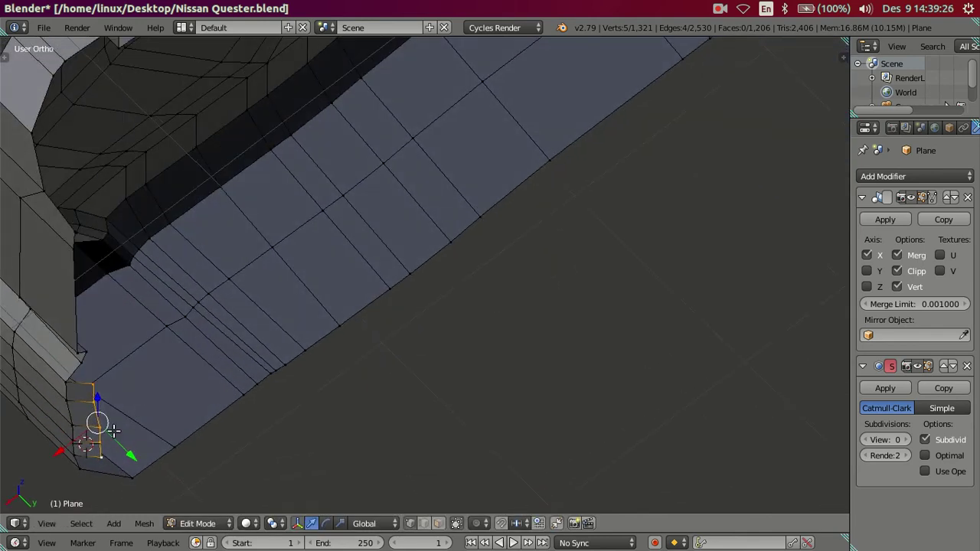
pyautogui.moveTo(62, 448); pyautogui.dragTo(73, 442)
pyautogui.moveTo(73, 443); pyautogui.dragTo(228, 426, button='middle')
# - Return to side view and start moving the loop further back along Y
pyautogui.press('KP_3')
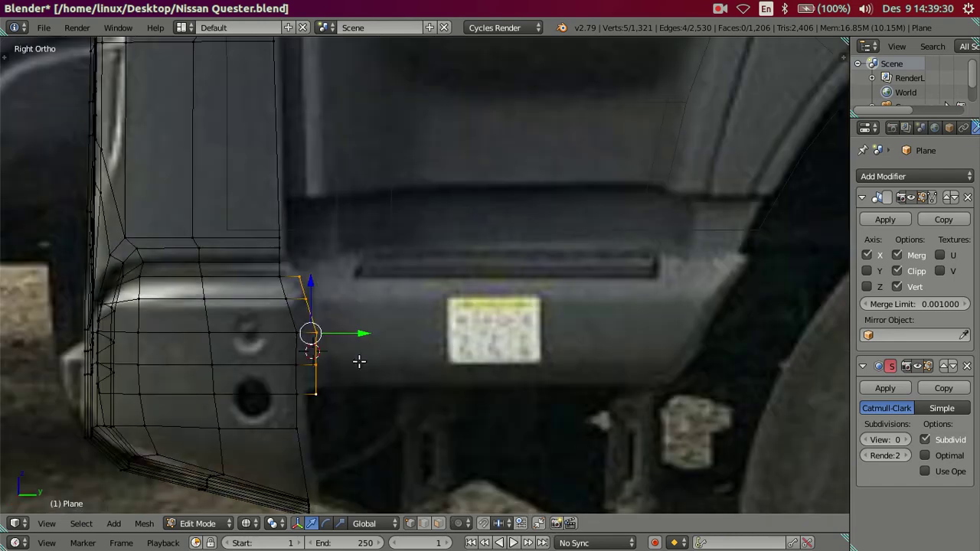
pyautogui.moveTo(357, 334)
pyautogui.mouseDown()
pyautogui.moveTo(346, 332)
pyautogui.moveTo(356, 333)
pyautogui.mouseUp()
pyautogui.scroll(-1, 361, 348)
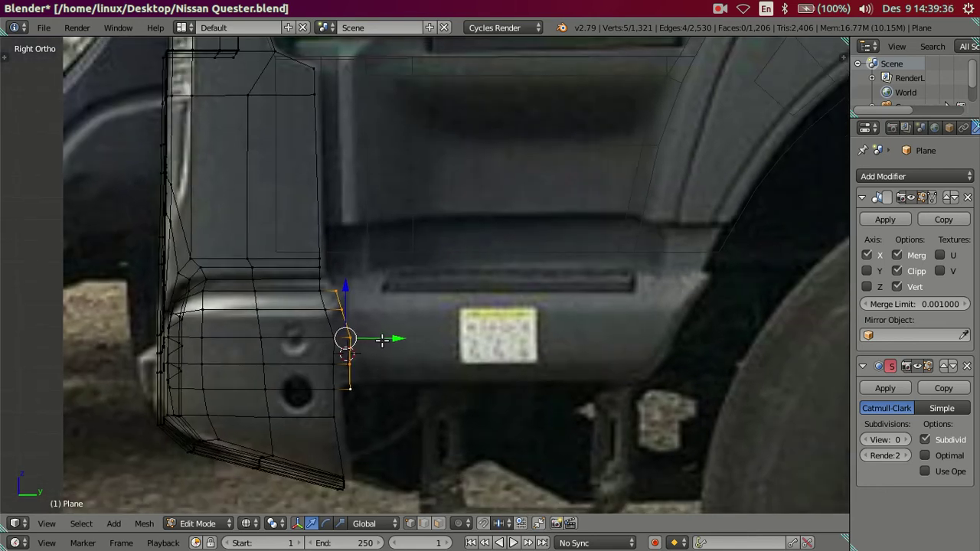
pyautogui.click(383, 332)
pyautogui.press('g')
pyautogui.press('y')
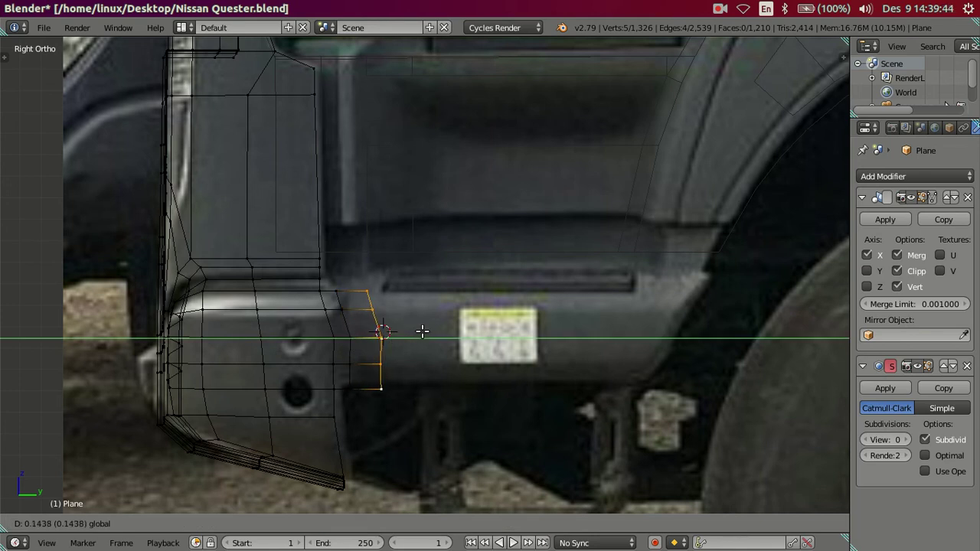
# - Extrude the bumper side's rear edge back along Y to reach the wheel arch
pyautogui.click(421, 332)
pyautogui.press('e')
pyautogui.press('Escape')
pyautogui.press('g')
pyautogui.press('y')
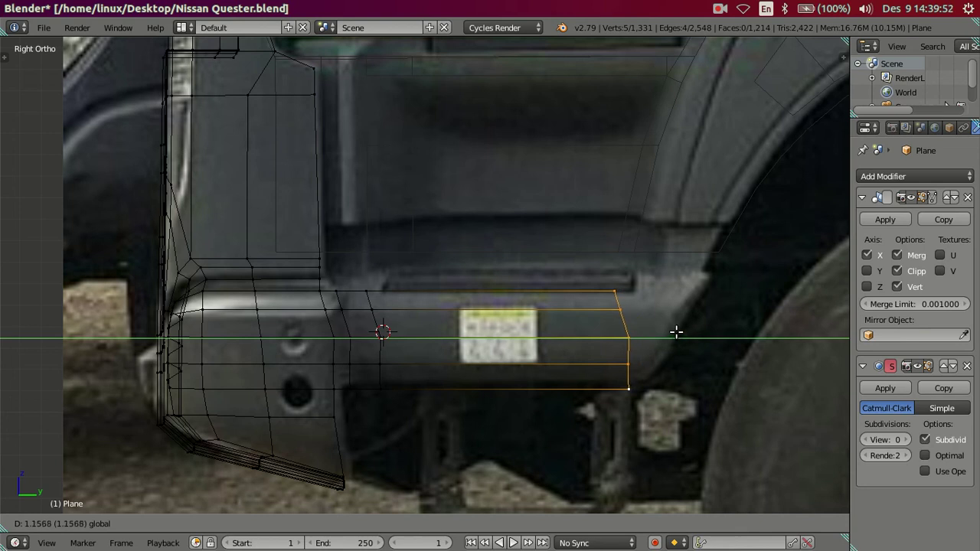
pyautogui.click(676, 331)
pyautogui.scroll(2, 676, 331)
# - Reposition the short top edge at the extension's rear end
pyautogui.rightClick(656, 290)
pyautogui.rightClick(663, 305)
pyautogui.press('g')
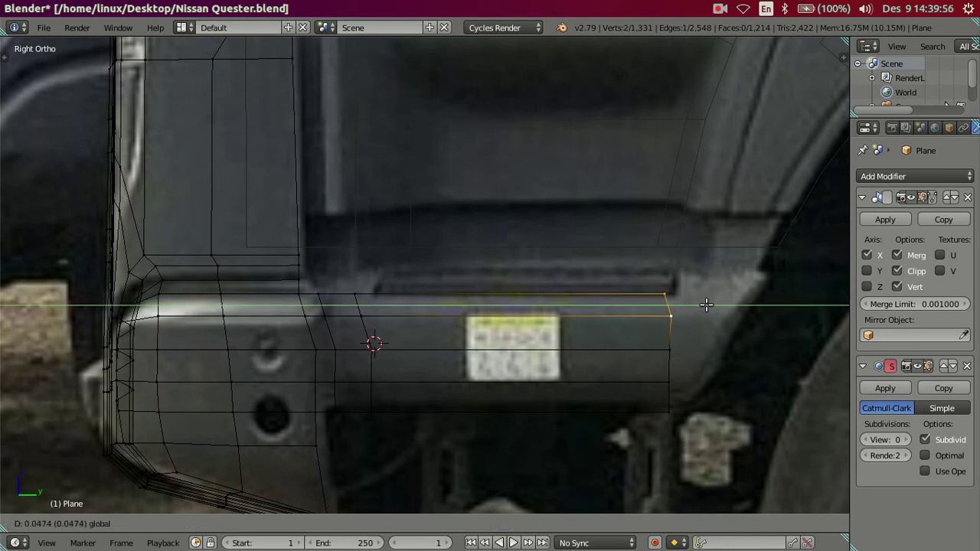
pyautogui.click(701, 305)
pyautogui.rightClick(667, 294)
pyautogui.press('g')
pyautogui.press('y')
pyautogui.rightClick(693, 323)
# - Move the extension's rear column of vertices slightly back along Y
pyautogui.keyDown('alt'); pyautogui.rightClick(683, 397); pyautogui.keyUp('alt')
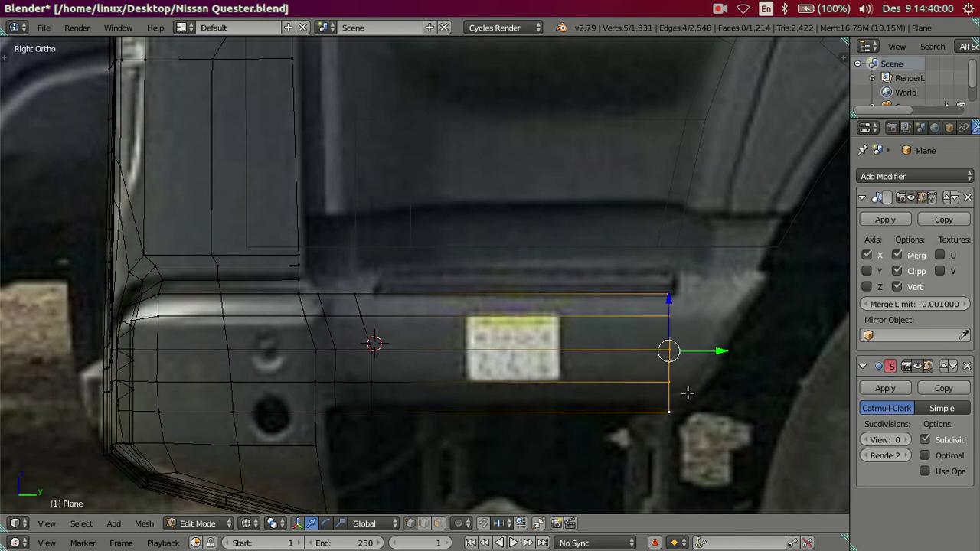
pyautogui.keyDown('shift'); pyautogui.moveTo(687, 393); pyautogui.dragTo(691, 332, button='middle'); pyautogui.keyUp('shift')
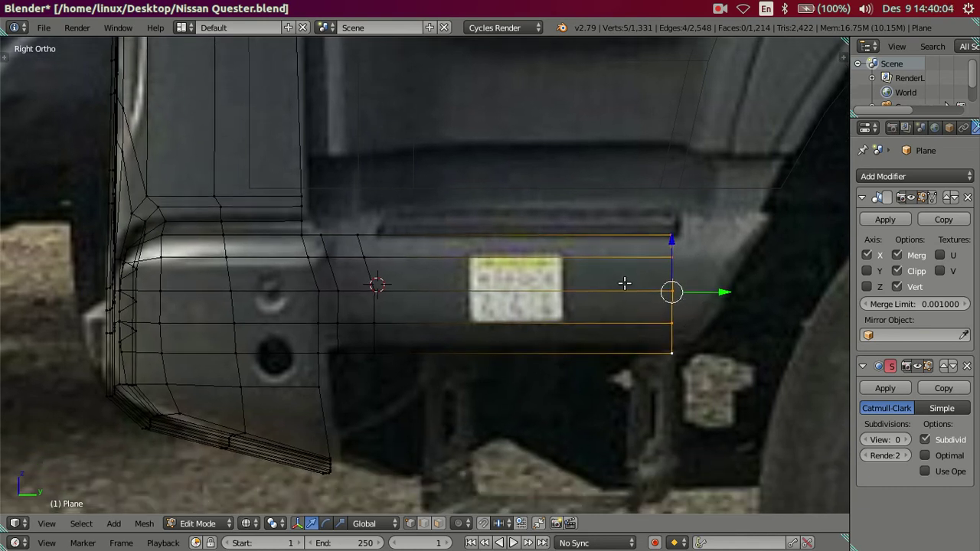
pyautogui.click(714, 279)
pyautogui.moveTo(735, 291); pyautogui.dragTo(731, 293)
# - Shift the selected rear-end vertices rearward along the Y axis
pyautogui.rightClick(691, 322)
pyautogui.keyDown('shift'); pyautogui.rightClick(687, 235); pyautogui.keyUp('shift')
pyautogui.keyDown('shift'); pyautogui.rightClick(696, 256); pyautogui.keyUp('shift')
pyautogui.keyDown('shift'); pyautogui.rightClick(695, 260); pyautogui.keyUp('shift')
pyautogui.keyDown('shift'); pyautogui.rightClick(708, 264); pyautogui.keyUp('shift')
pyautogui.keyDown('shift'); pyautogui.rightClick(691, 237); pyautogui.keyUp('shift')
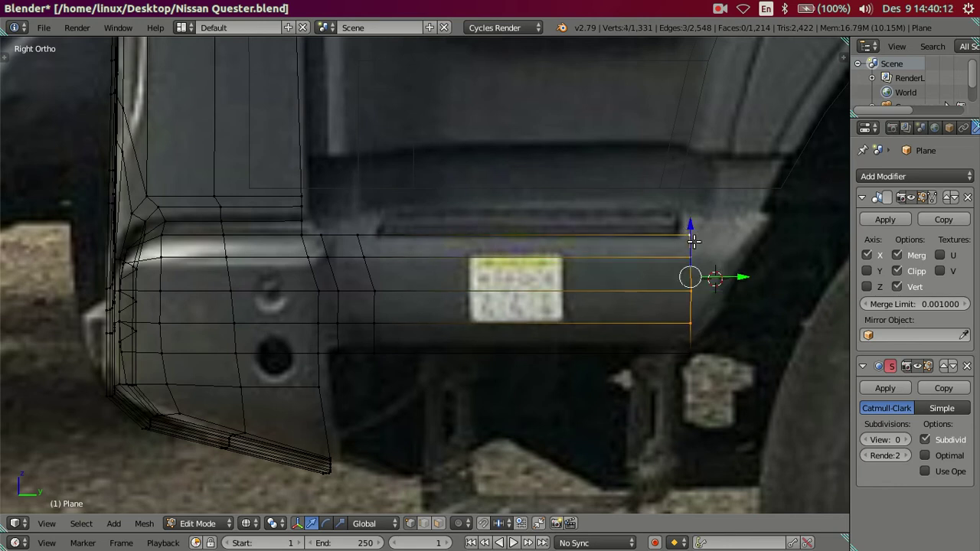
pyautogui.press('g')
pyautogui.press('y')
pyautogui.click(756, 269)
# - Push the upper rear vertices progressively further back along Y to slant the end
pyautogui.keyDown('shift'); pyautogui.rightClick(712, 318); pyautogui.keyUp('shift')
pyautogui.press('g')
pyautogui.press('y')
pyautogui.click(775, 257)
pyautogui.keyDown('shift'); pyautogui.rightClick(744, 286); pyautogui.keyUp('shift')
pyautogui.press('g')
pyautogui.press('y')
pyautogui.click(787, 245)
pyautogui.press('g')
pyautogui.press('y')
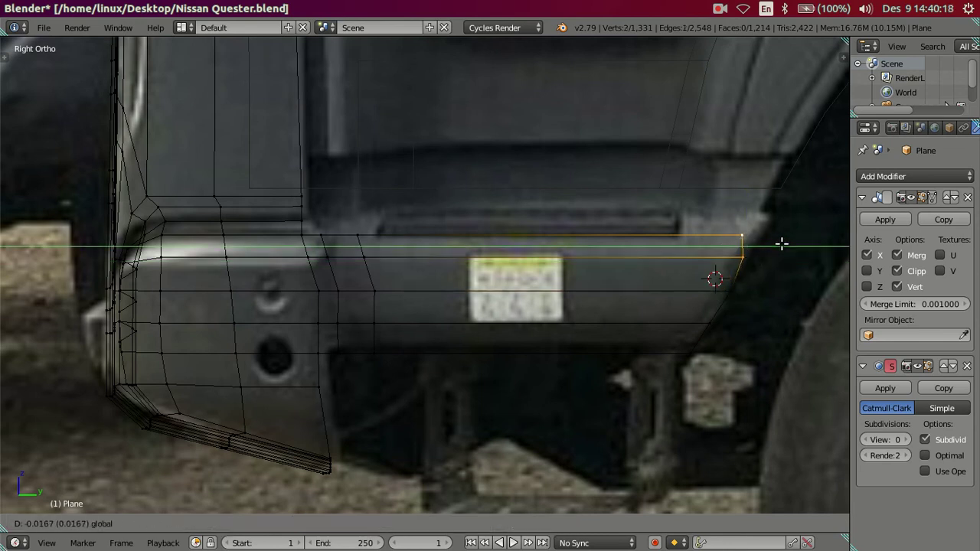
pyautogui.click(782, 245)
# - Align the top rear vertex and the one below it with the slanted end
pyautogui.keyDown('shift'); pyautogui.rightClick(746, 254); pyautogui.keyUp('shift')
pyautogui.press('g')
pyautogui.press('y')
pyautogui.click(778, 246)
pyautogui.rightClick(771, 255)
pyautogui.press('g')
pyautogui.press('y')
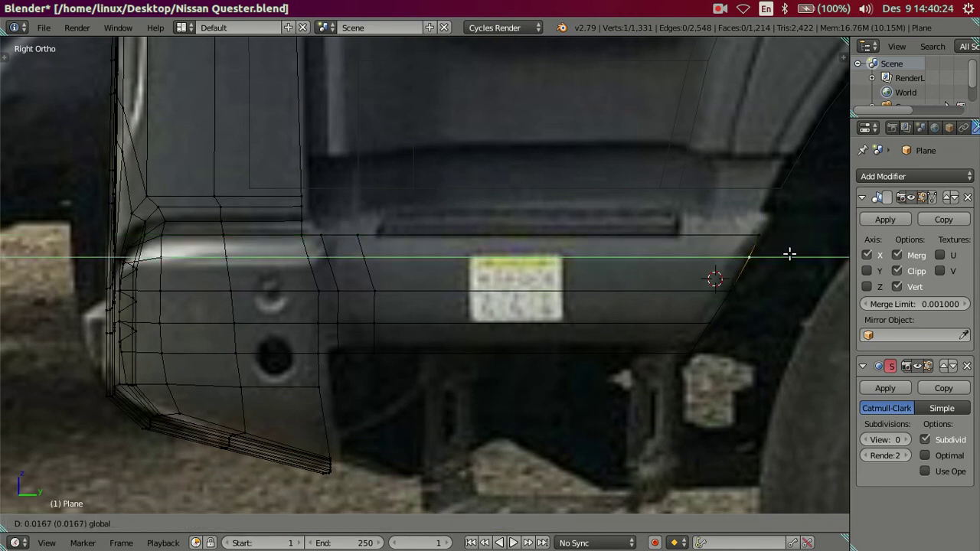
pyautogui.click(789, 254)
pyautogui.press('a')
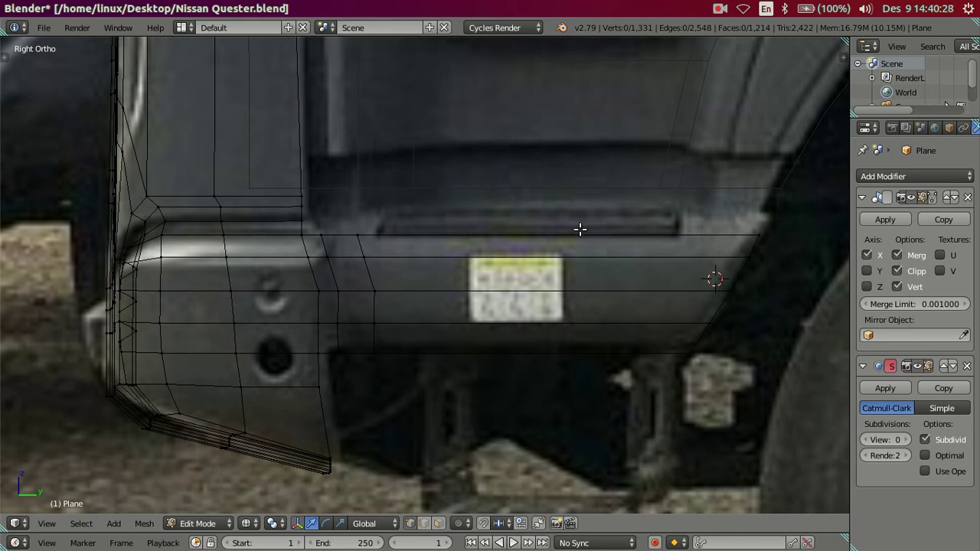
# - Extrude the extension's top edge inward along X to form a lip
pyautogui.press('z')
pyautogui.moveTo(514, 268)
pyautogui.mouseDown(button='middle')
pyautogui.moveTo(416, 312)
pyautogui.moveTo(395, 310)
pyautogui.mouseUp(button='middle')
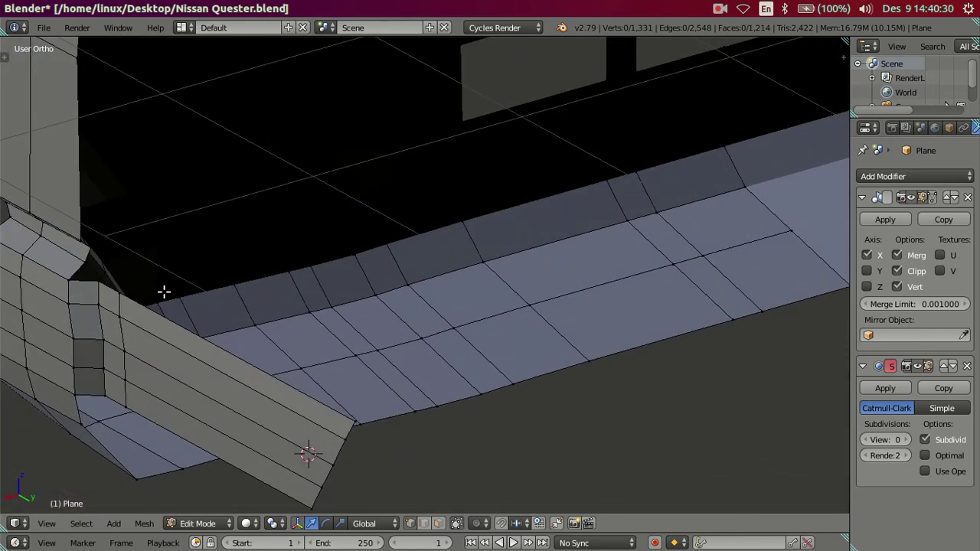
pyautogui.rightClick(93, 280)
pyautogui.keyDown('ctrl'); pyautogui.rightClick(354, 419); pyautogui.keyUp('ctrl')
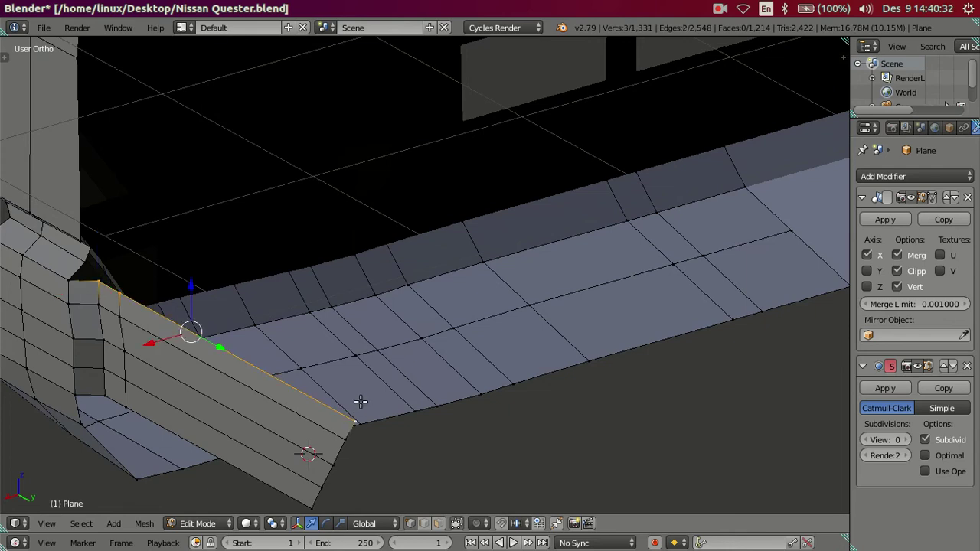
pyautogui.press('e')
pyautogui.press('Escape')
pyautogui.press('g')
pyautogui.press('x')
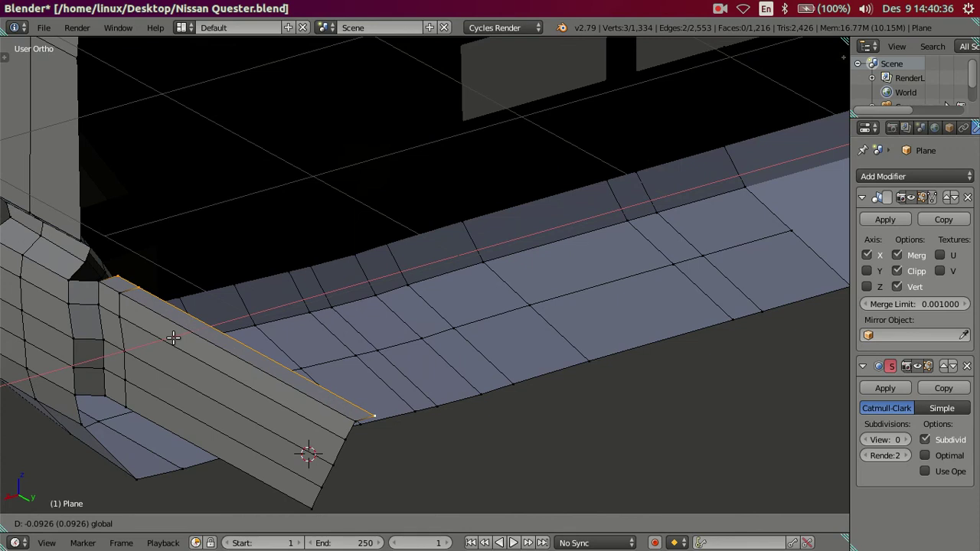
pyautogui.click(174, 337)
# - In side wireframe view, add an edge loop across the strip near its rear end
pyautogui.press('KP_3')
pyautogui.press('KP_Decimal')
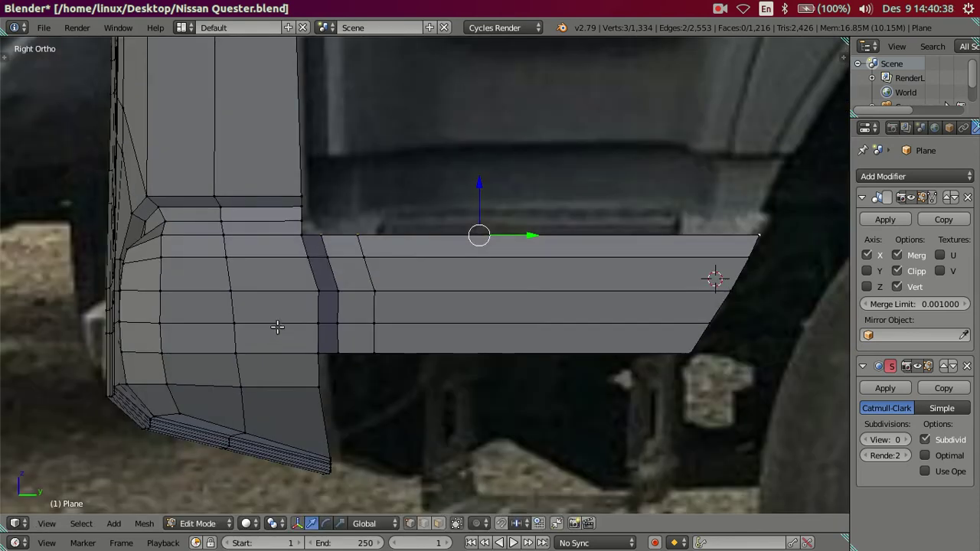
pyautogui.press('z')
pyautogui.scroll(-5, 291, 321)
pyautogui.scroll(-2, 291, 321)
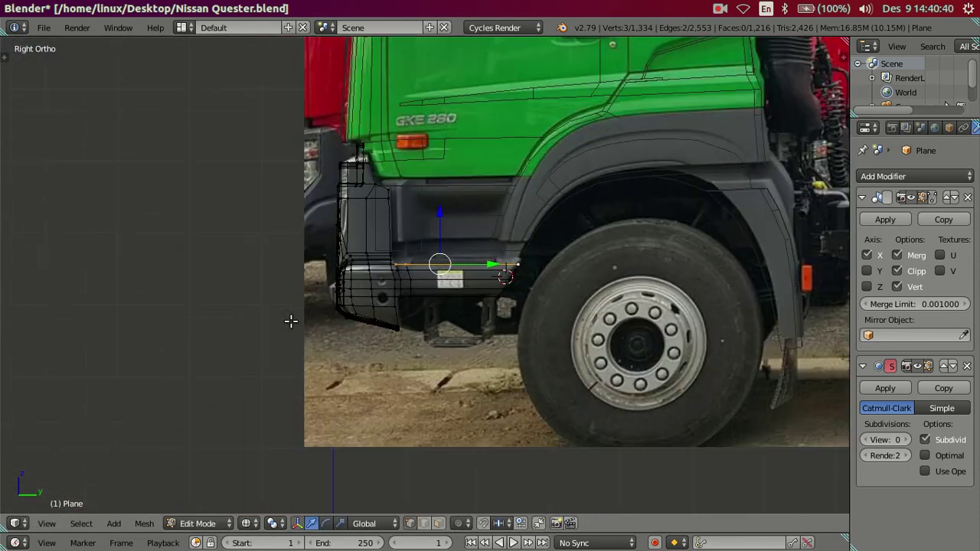
pyautogui.scroll(2, 291, 322)
pyautogui.scroll(2, 467, 314)
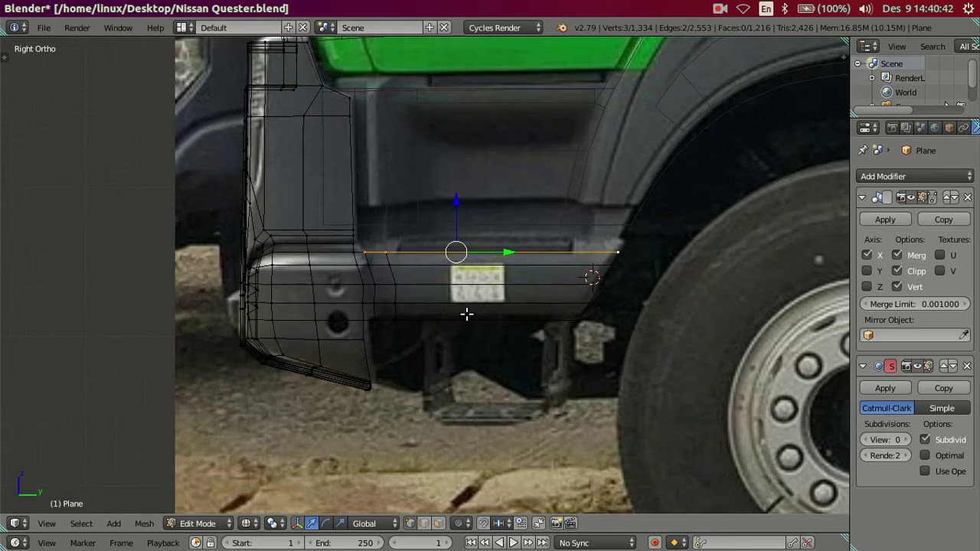
pyautogui.hotkey('ctrl', 'r')
pyautogui.click(582, 253)
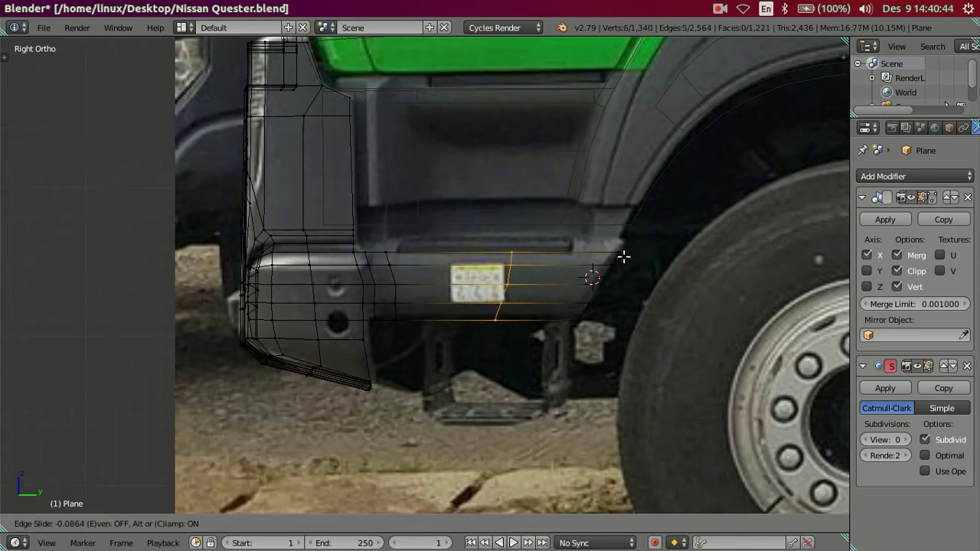
pyautogui.click(667, 258)
pyautogui.press('a')
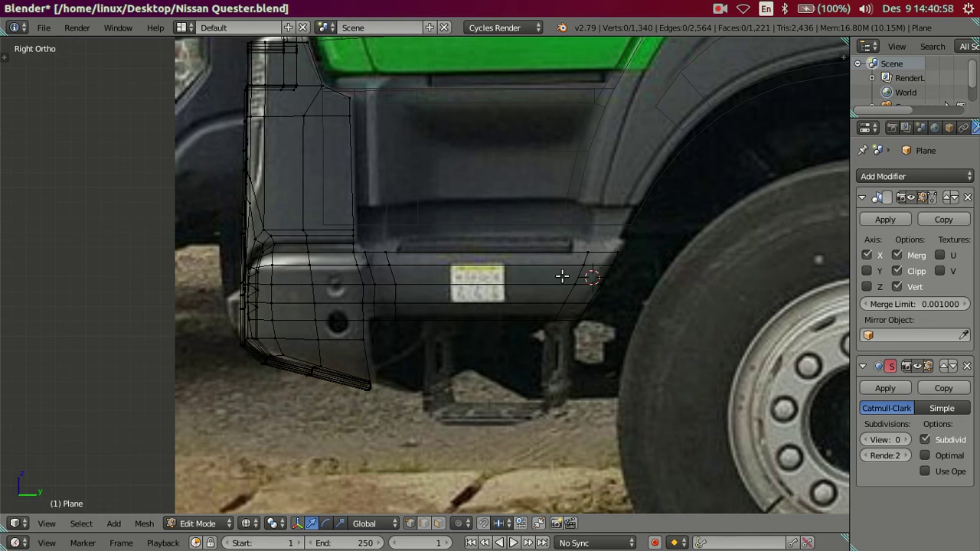
# - In solid shading, extrude the step's top edge loop back toward the cab into a flat face
pyautogui.moveTo(561, 275)
pyautogui.mouseDown(button='middle')
pyautogui.moveTo(538, 322)
pyautogui.moveTo(563, 353)
pyautogui.mouseUp(button='middle')
pyautogui.press('z')
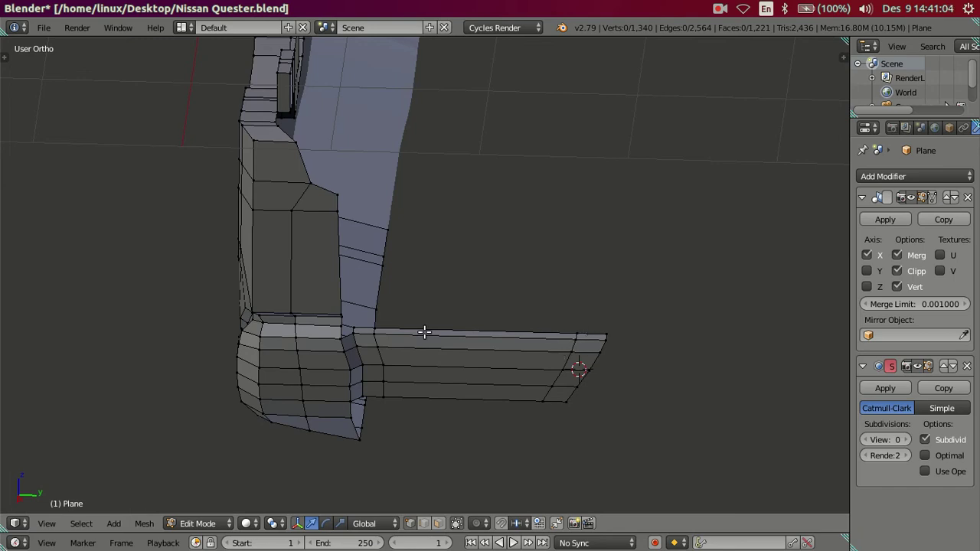
pyautogui.moveTo(470, 334)
pyautogui.mouseDown(button='middle')
pyautogui.moveTo(390, 360)
pyautogui.moveTo(301, 324)
pyautogui.mouseUp(button='middle')
pyautogui.rightClick(244, 290)
pyautogui.keyDown('ctrl'); pyautogui.rightClick(418, 407); pyautogui.keyUp('ctrl')
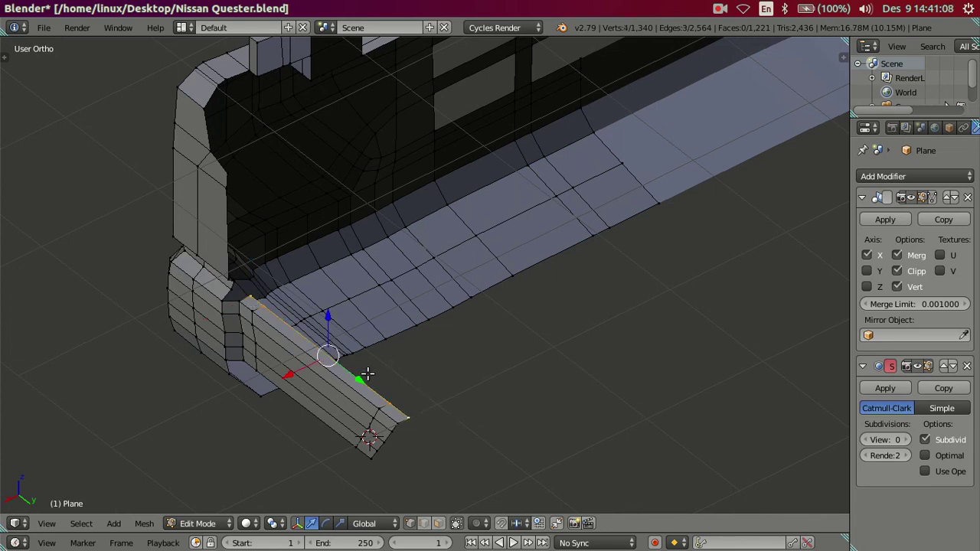
pyautogui.press('e')
pyautogui.rightClick(324, 362)
pyautogui.press('e')
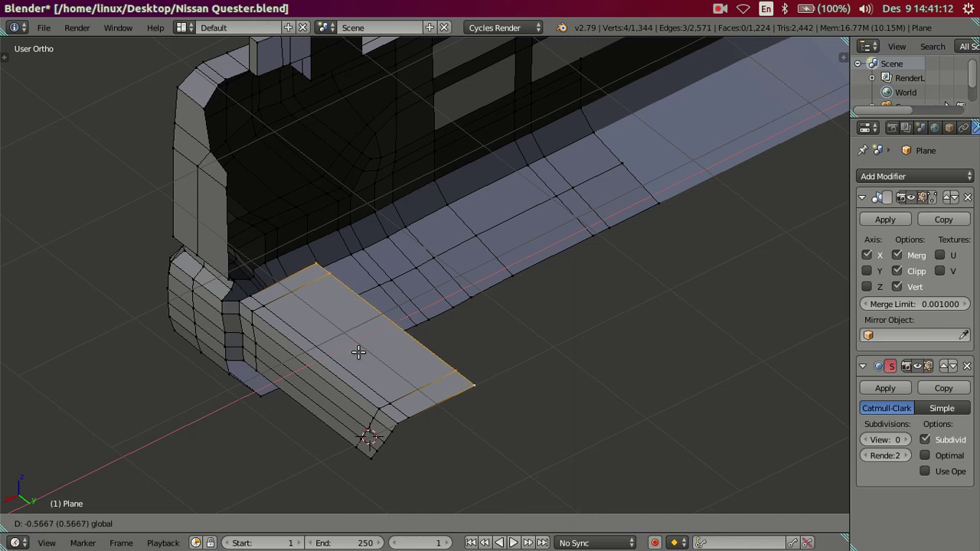
pyautogui.click(358, 353)
# - Check the truck in Object Mode from the right side reference view, then resume editing the cab
pyautogui.press('Tab')
pyautogui.moveTo(362, 356)
pyautogui.mouseDown(button='middle')
pyautogui.moveTo(320, 258)
pyautogui.moveTo(284, 271)
pyautogui.moveTo(434, 292)
pyautogui.mouseUp(button='middle')
pyautogui.press('KP_3')
pyautogui.scroll(3, 524, 290)
pyautogui.moveTo(524, 291)
pyautogui.keyDown('shift'); pyautogui.mouseDown(button='middle')
pyautogui.moveTo(522, 333)
pyautogui.moveTo(594, 380)
pyautogui.mouseUp(button='middle'); pyautogui.keyUp('shift')
pyautogui.press('Tab')
pyautogui.scroll(2, 538, 321)
# - Select the step's right end face plus vertices along its top edge
pyautogui.press('a')
pyautogui.scroll(-2, 586, 370)
pyautogui.rightClick(593, 359)
pyautogui.keyDown('shift'); pyautogui.rightClick(614, 357); pyautogui.keyUp('shift')
pyautogui.keyDown('shift'); pyautogui.rightClick(583, 321); pyautogui.keyUp('shift')
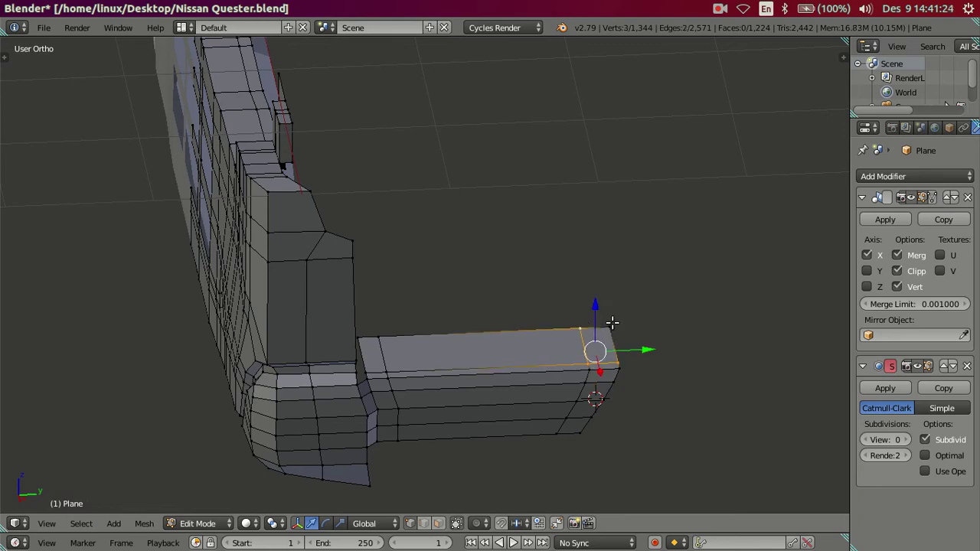
pyautogui.keyDown('shift'); pyautogui.rightClick(613, 322); pyautogui.keyUp('shift')
pyautogui.keyDown('shift'); pyautogui.rightClick(371, 337); pyautogui.keyUp('shift')
pyautogui.keyDown('shift'); pyautogui.rightClick(364, 335); pyautogui.keyUp('shift')
# - Select the step's upper edge and move it along Y to match the right side reference photo
pyautogui.moveTo(459, 368); pyautogui.dragTo(454, 344, button='middle')
pyautogui.press('KP_3')
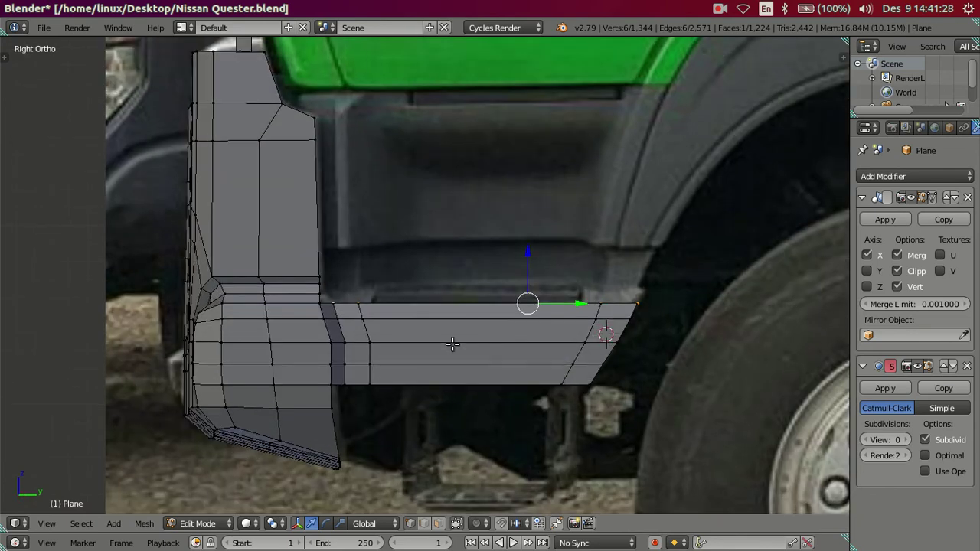
pyautogui.scroll(-1, 360, 303)
pyautogui.scroll(-1, 366, 293)
pyautogui.scroll(1, 422, 302)
pyautogui.scroll(-1, 429, 294)
pyautogui.moveTo(429, 294)
pyautogui.mouseDown(button='middle')
pyautogui.moveTo(401, 354)
pyautogui.moveTo(409, 372)
pyautogui.moveTo(427, 353)
pyautogui.mouseUp(button='middle')
pyautogui.press('KP_3')
pyautogui.scroll(3, 429, 349)
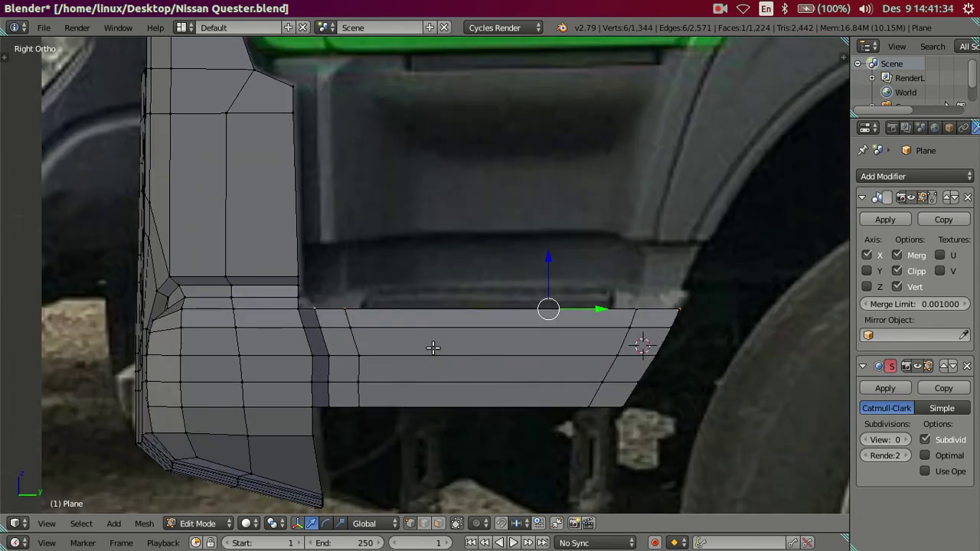
pyautogui.moveTo(357, 321); pyautogui.dragTo(357, 395, button='middle')
pyautogui.rightClick(353, 408)
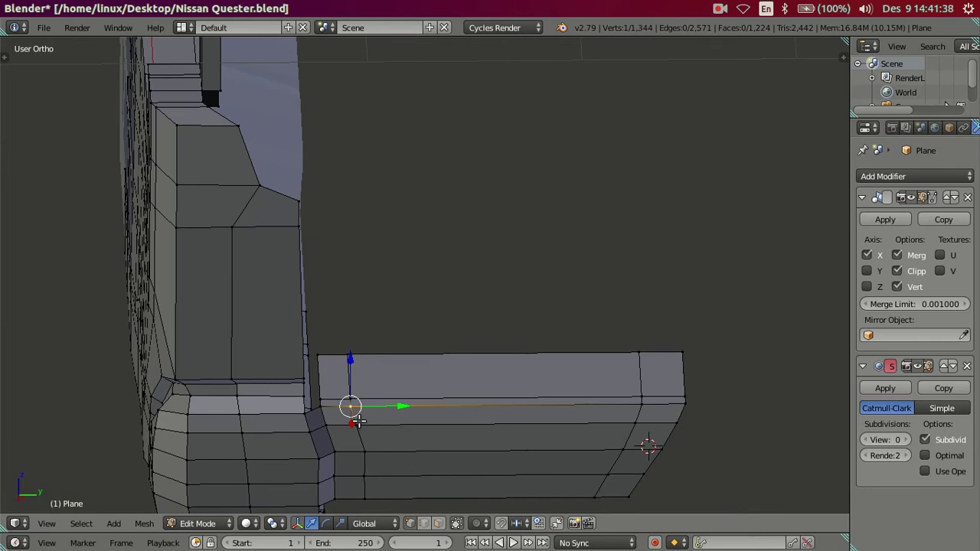
pyautogui.keyDown('ctrl'); pyautogui.rightClick(353, 358); pyautogui.keyUp('ctrl')
pyautogui.press('KP_3')
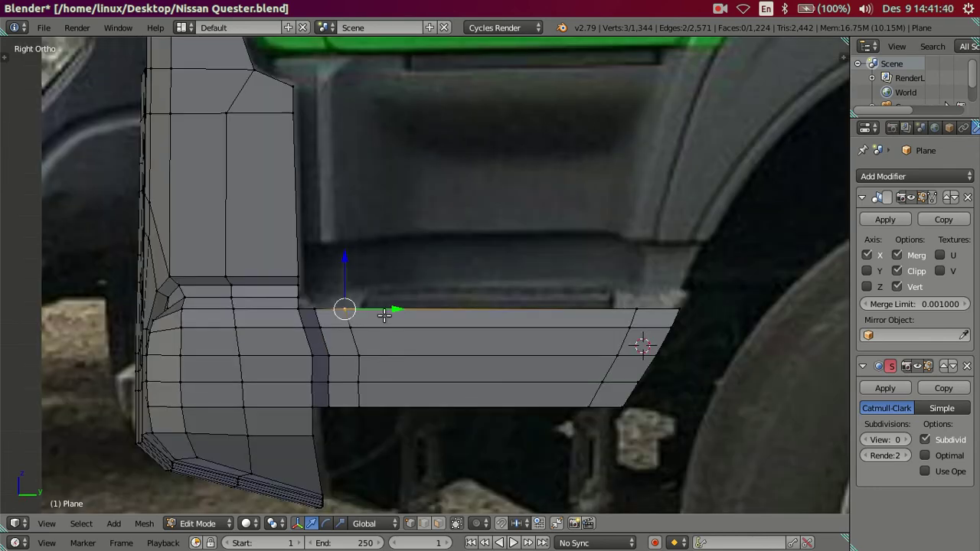
pyautogui.press('g')
pyautogui.press('y')
pyautogui.click(391, 304)
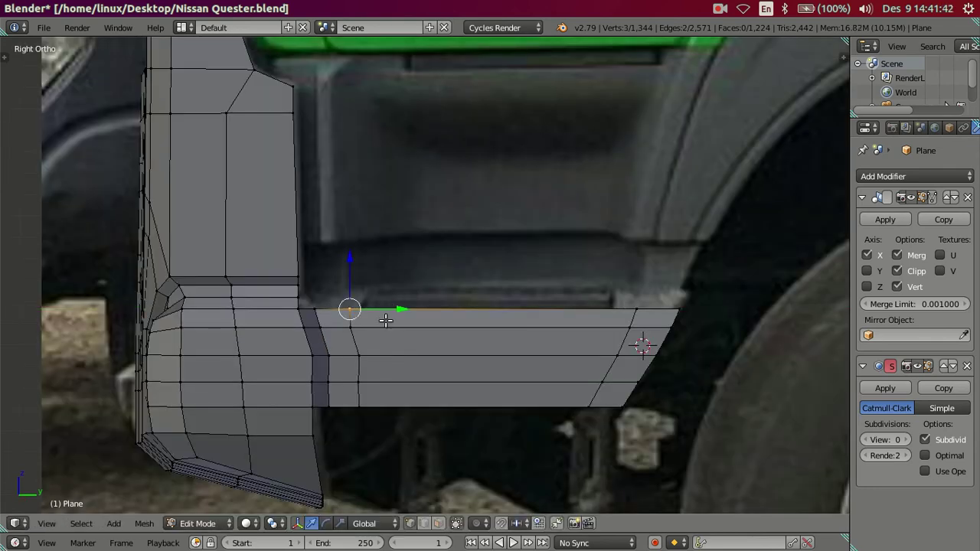
# - Extrude the upper edge along Y and add a vertical loop cut near the step's left end
pyautogui.press('e')
pyautogui.press('y')
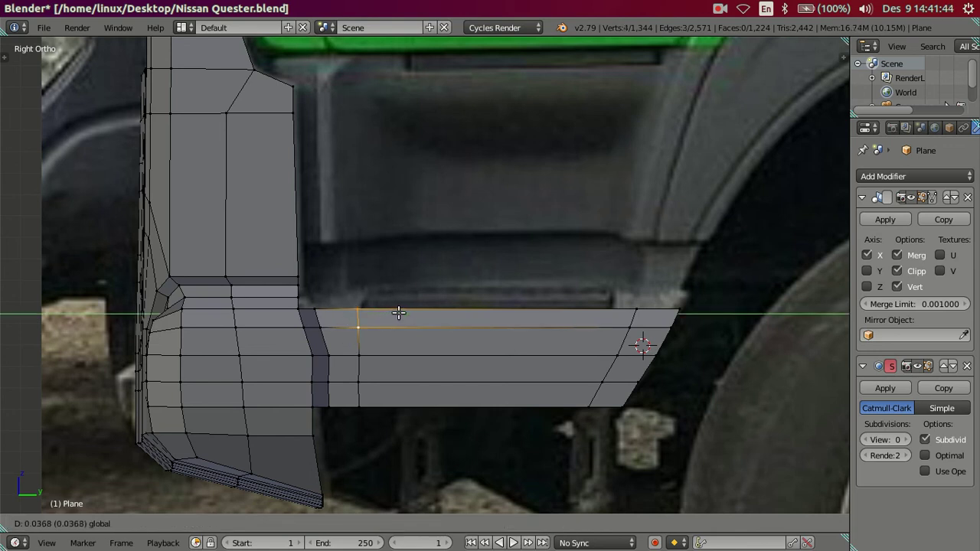
pyautogui.click(395, 310)
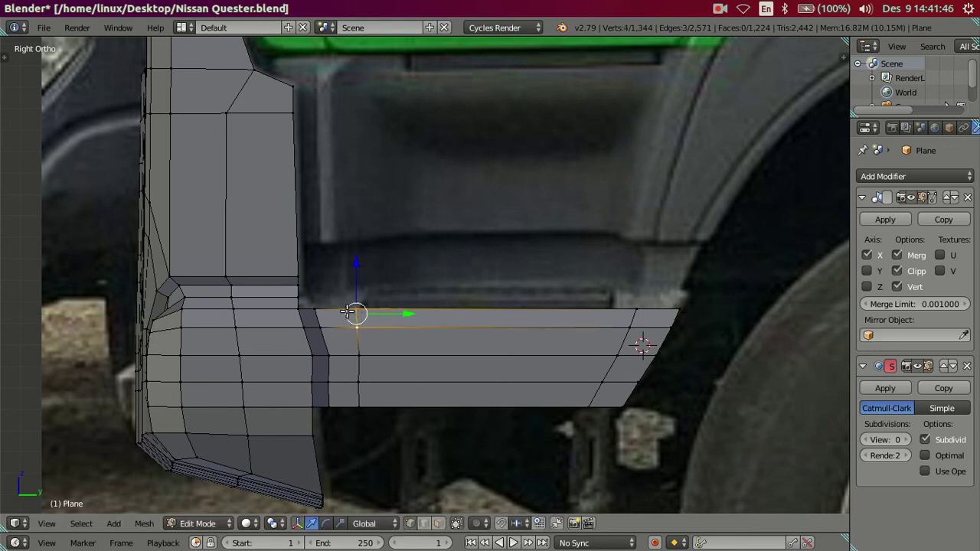
pyautogui.hotkey('ctrl', 'r')
pyautogui.click(349, 313)
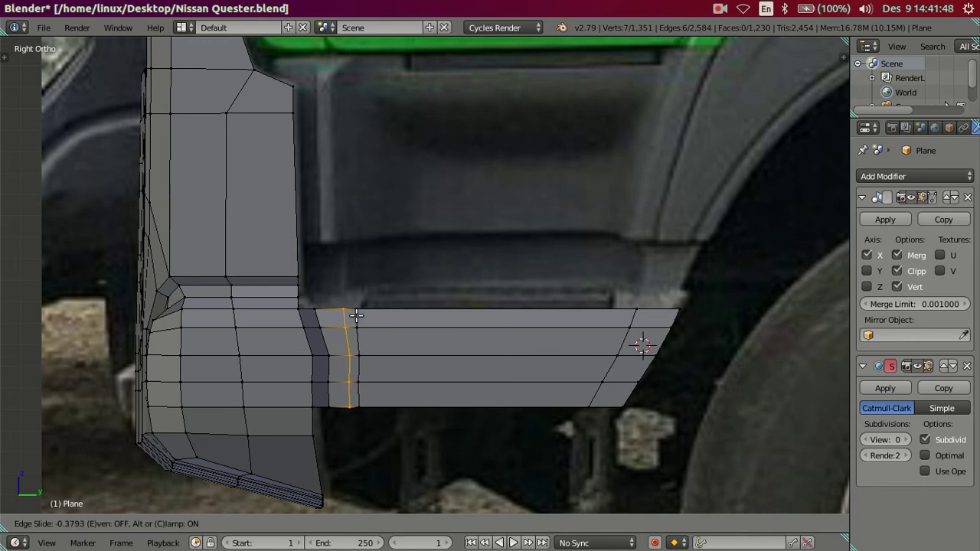
pyautogui.click(357, 315)
pyautogui.moveTo(357, 315)
pyautogui.mouseDown(button='middle')
pyautogui.moveTo(370, 393)
pyautogui.moveTo(381, 393)
pyautogui.mouseUp(button='middle')
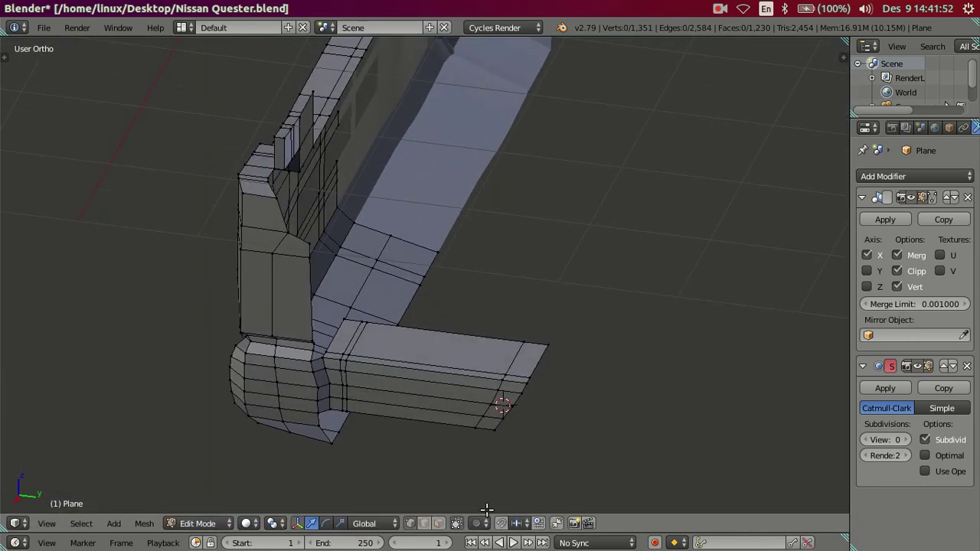
# - Select the step's right end, back and left end top faces
pyautogui.click(534, 373)
pyautogui.keyDown('shift'); pyautogui.click(527, 351); pyautogui.keyUp('shift')
pyautogui.keyDown('shift'); pyautogui.click(369, 323); pyautogui.keyUp('shift')
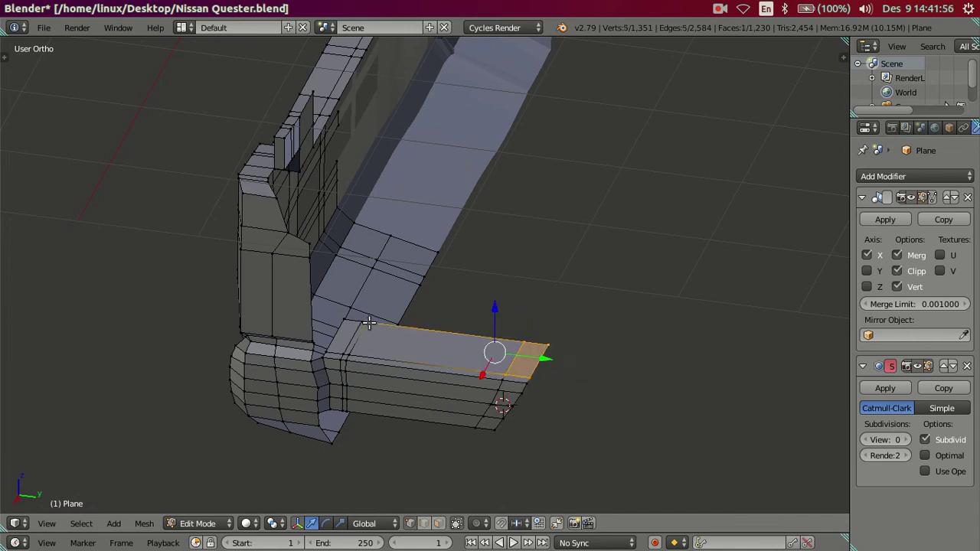
pyautogui.keyDown('shift'); pyautogui.click(357, 319); pyautogui.keyUp('shift')
pyautogui.keyDown('shift'); pyautogui.click(344, 324); pyautogui.keyUp('shift')
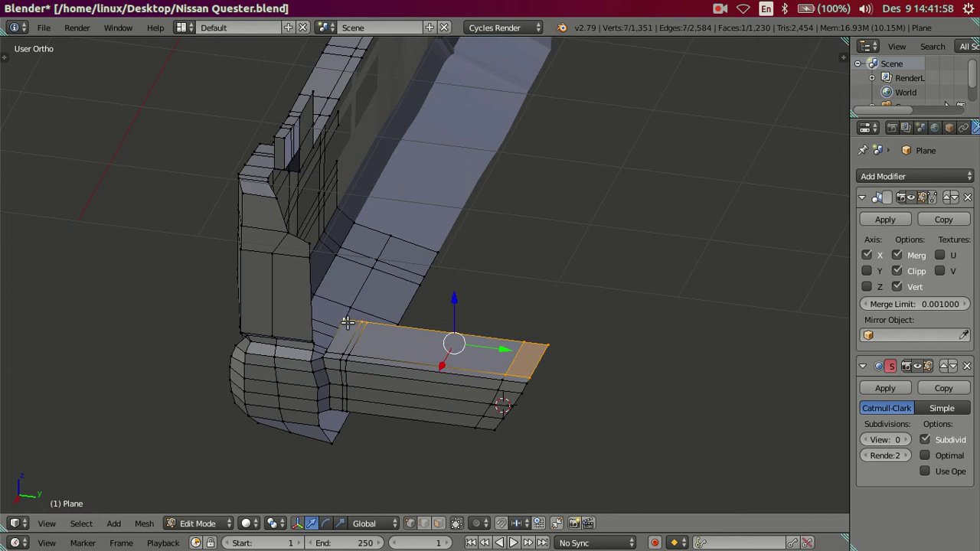
pyautogui.scroll(2, 360, 367)
pyautogui.scroll(2, 364, 395)
pyautogui.keyDown('shift'); pyautogui.click(285, 449); pyautogui.keyUp('shift')
pyautogui.keyDown('shift'); pyautogui.click(297, 376); pyautogui.keyUp('shift')
pyautogui.moveTo(415, 411); pyautogui.dragTo(383, 391, button='middle')
# - Extrude the selected faces upward, then lower their top to match the photo below the door
pyautogui.press('e')
pyautogui.rightClick(421, 325)
pyautogui.moveTo(399, 323); pyautogui.dragTo(420, 228)
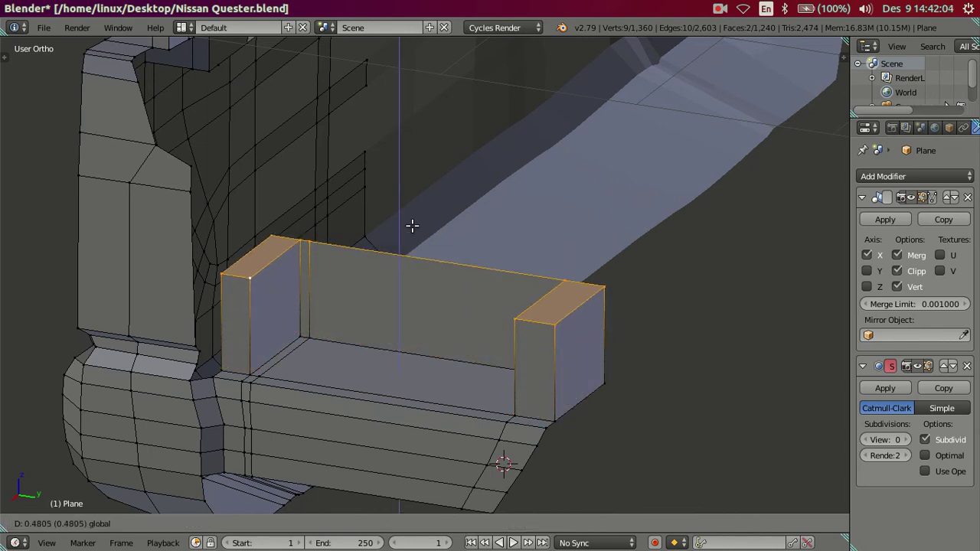
pyautogui.press('KP_3')
pyautogui.keyDown('shift'); pyautogui.moveTo(488, 206); pyautogui.dragTo(462, 246, button='middle'); pyautogui.keyUp('shift')
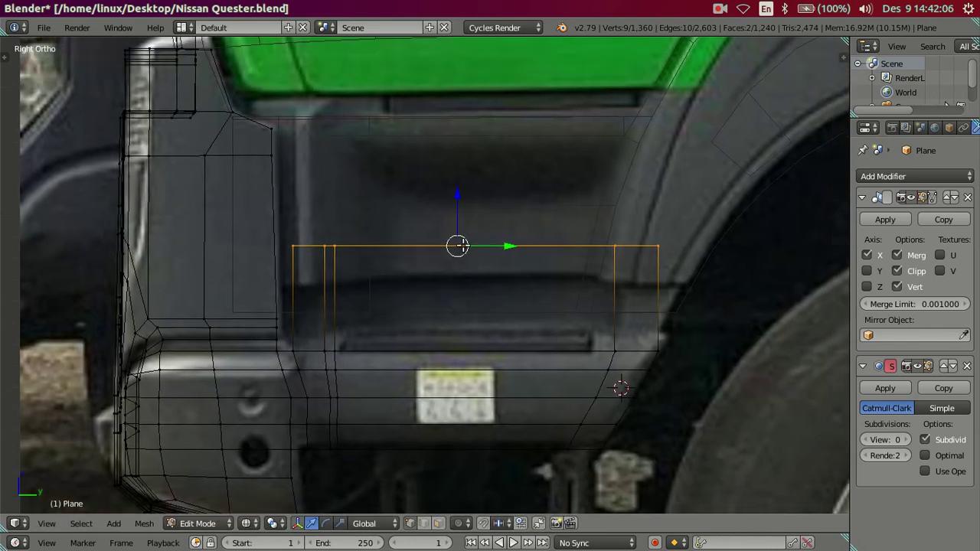
pyautogui.moveTo(451, 191); pyautogui.dragTo(487, 209)
pyautogui.press('z')
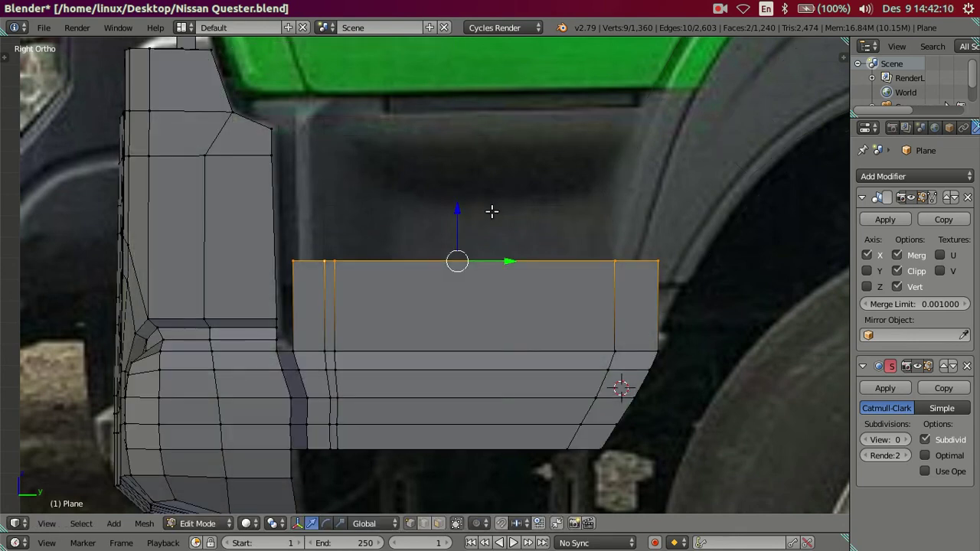
# - Inspect the new panel, check its narrow left side face, then clear the selection
pyautogui.press('Tab')
pyautogui.moveTo(502, 238)
pyautogui.mouseDown(button='middle')
pyautogui.moveTo(532, 302)
pyautogui.moveTo(448, 283)
pyautogui.moveTo(463, 334)
pyautogui.moveTo(490, 345)
pyautogui.moveTo(443, 329)
pyautogui.moveTo(454, 334)
pyautogui.moveTo(396, 357)
pyautogui.moveTo(341, 313)
pyautogui.moveTo(367, 334)
pyautogui.moveTo(390, 334)
pyautogui.moveTo(374, 299)
pyautogui.moveTo(351, 303)
pyautogui.moveTo(593, 384)
pyautogui.moveTo(556, 322)
pyautogui.moveTo(466, 295)
pyautogui.moveTo(368, 335)
pyautogui.moveTo(354, 315)
pyautogui.moveTo(341, 327)
pyautogui.moveTo(378, 368)
pyautogui.moveTo(369, 355)
pyautogui.moveTo(269, 359)
pyautogui.moveTo(287, 374)
pyautogui.moveTo(168, 405)
pyautogui.moveTo(344, 339)
pyautogui.mouseUp(button='middle')
pyautogui.scroll(2, 396, 357)
pyautogui.press('Tab')
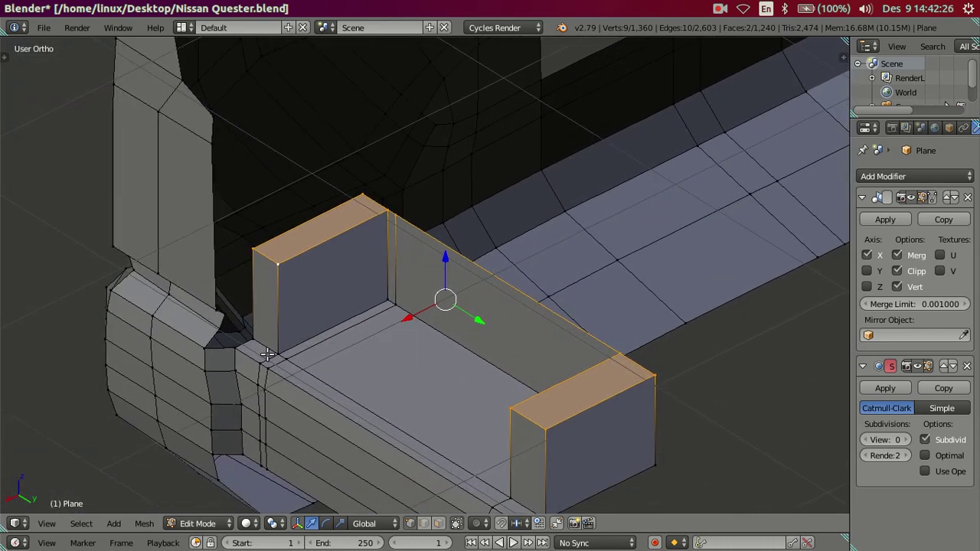
pyautogui.rightClick(268, 353)
pyautogui.keyDown('shift'); pyautogui.rightClick(276, 269); pyautogui.keyUp('shift')
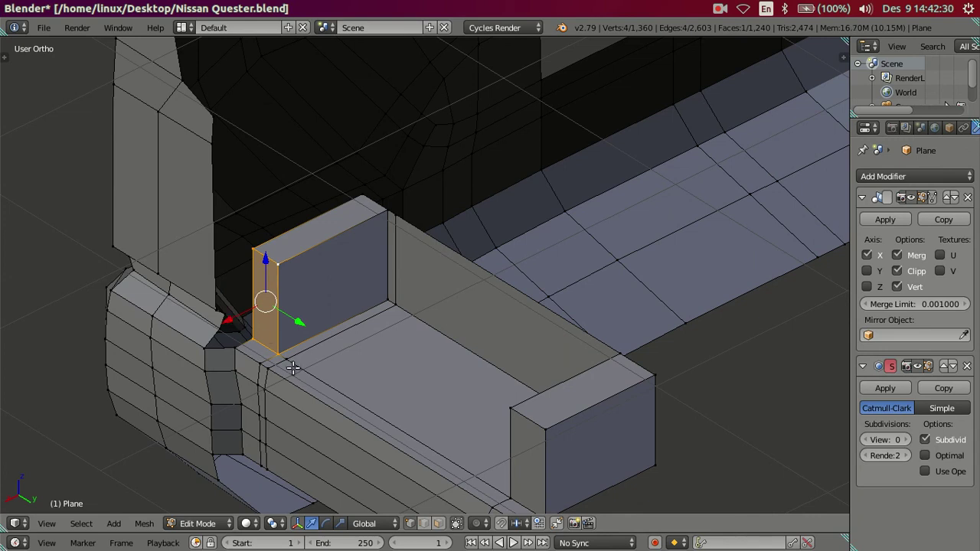
pyautogui.scroll(-3, 294, 363)
pyautogui.press('a')
pyautogui.moveTo(426, 356)
pyautogui.mouseDown(button='middle')
pyautogui.moveTo(500, 322)
pyautogui.moveTo(524, 298)
pyautogui.mouseUp(button='middle')
# - Select the four corners of the step panel's face near the wheel arch
pyautogui.press('KP_3')
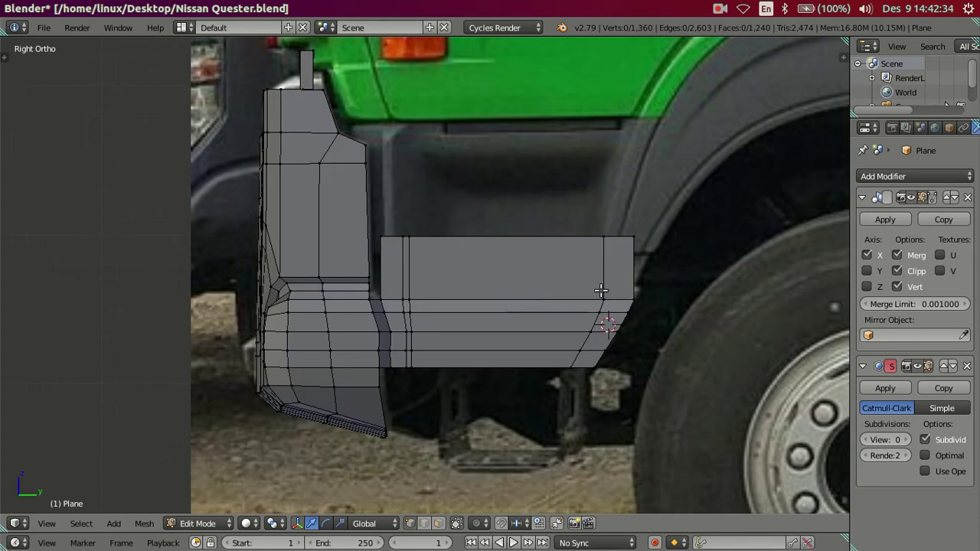
pyautogui.scroll(2, 518, 332)
pyautogui.scroll(2, 459, 345)
pyautogui.scroll(2, 462, 330)
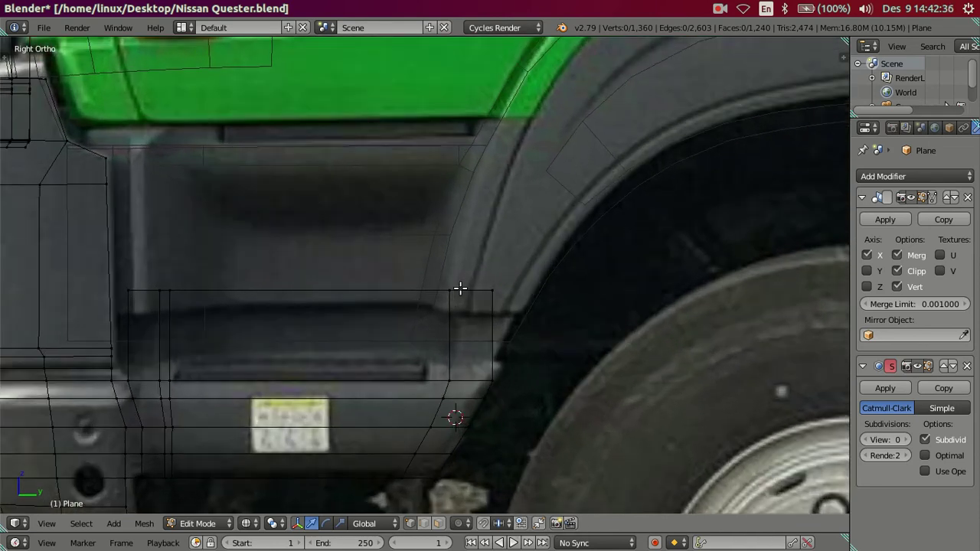
pyautogui.moveTo(454, 296); pyautogui.dragTo(449, 334, button='middle')
pyautogui.click(448, 323)
pyautogui.keyDown('shift'); pyautogui.click(450, 294); pyautogui.keyUp('shift')
pyautogui.keyDown('shift'); pyautogui.click(491, 324); pyautogui.keyUp('shift')
pyautogui.keyDown('shift'); pyautogui.click(492, 293); pyautogui.keyUp('shift')
# - Slide the panel's right edge left along Y to follow the wheel-arch outline, then leave Edit Mode
pyautogui.press('KP_3')
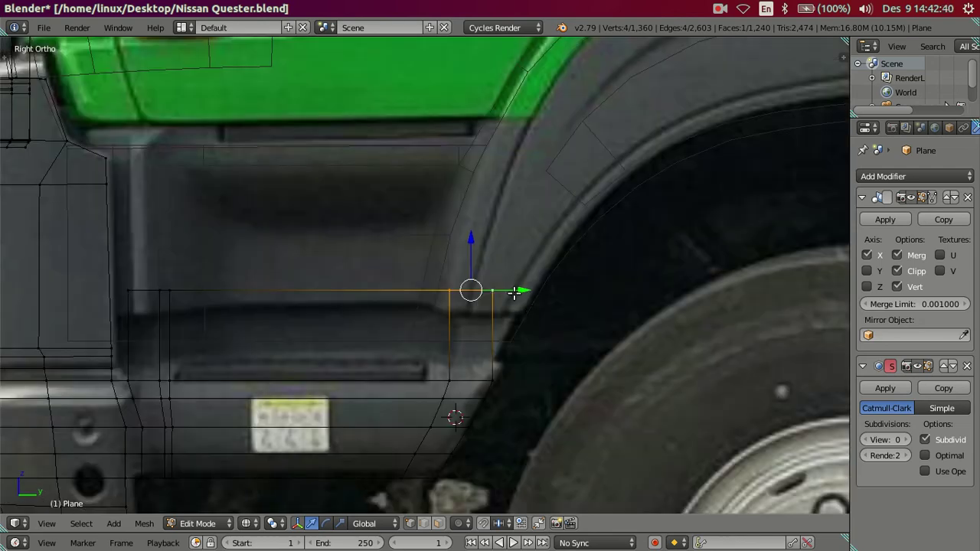
pyautogui.moveTo(514, 291); pyautogui.dragTo(509, 330)
pyautogui.moveTo(524, 290)
pyautogui.mouseDown()
pyautogui.moveTo(549, 291)
pyautogui.moveTo(464, 286)
pyautogui.mouseUp()
pyautogui.press('Escape')
pyautogui.click(519, 291)
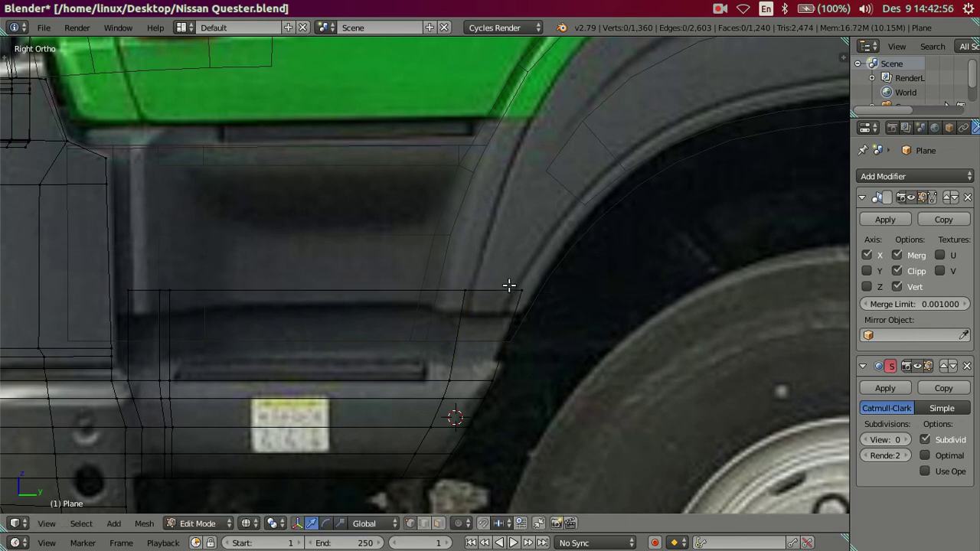
pyautogui.scroll(-3, 507, 284)
pyautogui.press('Tab')
pyautogui.moveTo(492, 372)
pyautogui.mouseDown(button='middle')
pyautogui.moveTo(536, 350)
pyautogui.moveTo(584, 387)
pyautogui.moveTo(383, 346)
pyautogui.moveTo(370, 331)
pyautogui.moveTo(376, 340)
pyautogui.mouseUp(button='middle')
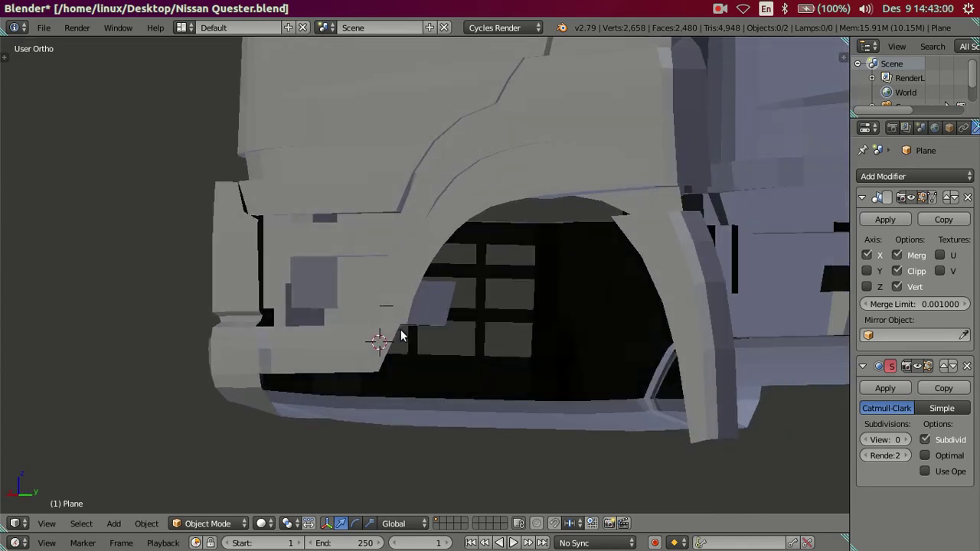
# - Enter Edit Mode on the cab and view the side panel from below
pyautogui.press('KP_3')
pyautogui.press('z')
pyautogui.scroll(1, 417, 374)
pyautogui.press('z')
pyautogui.moveTo(417, 374); pyautogui.dragTo(295, 360, button='middle')
pyautogui.press('Tab')
pyautogui.scroll(2, 295, 360)
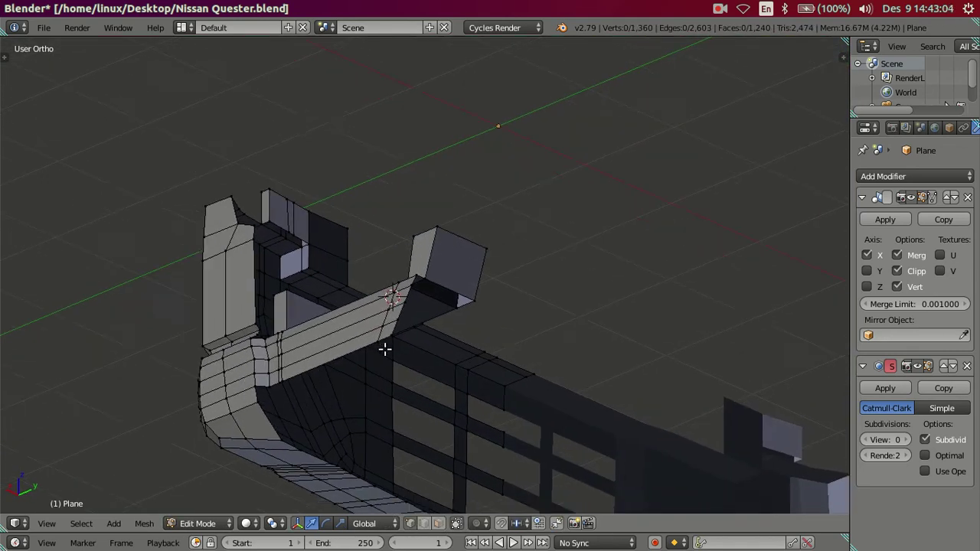
pyautogui.scroll(1, 383, 345)
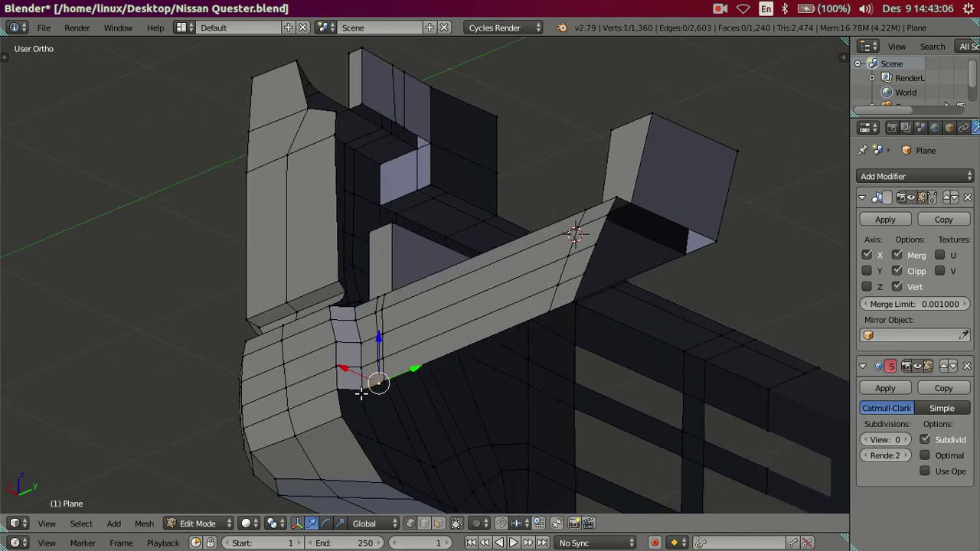
pyautogui.moveTo(576, 303)
pyautogui.mouseDown(button='middle')
pyautogui.moveTo(564, 328)
pyautogui.moveTo(593, 355)
pyautogui.moveTo(607, 339)
pyautogui.moveTo(560, 387)
pyautogui.mouseUp(button='middle')
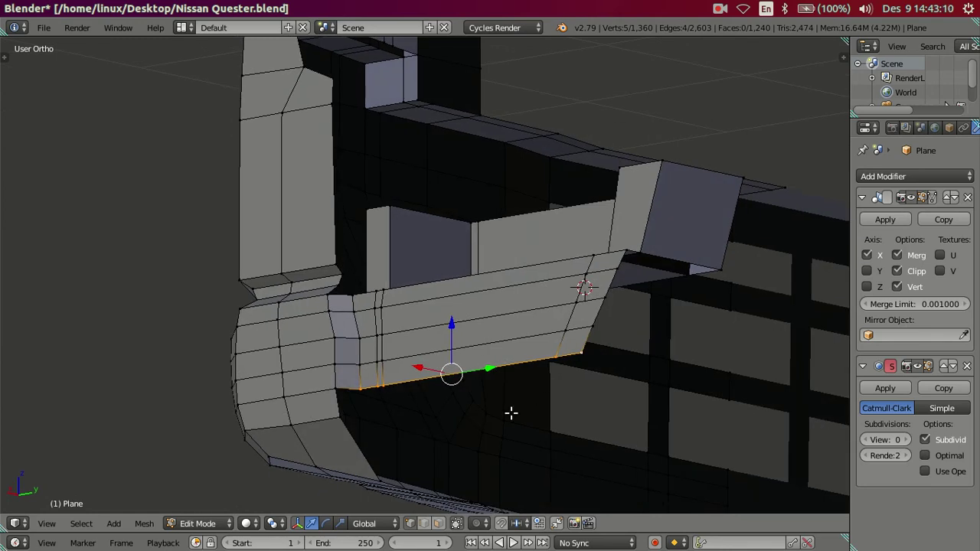
# - Extrude the panel's bottom edge, lower it, and shift it along X
pyautogui.press('e')
pyautogui.rightClick(535, 435)
pyautogui.press('g')
pyautogui.click(457, 347)
pyautogui.press('g')
pyautogui.press('x')
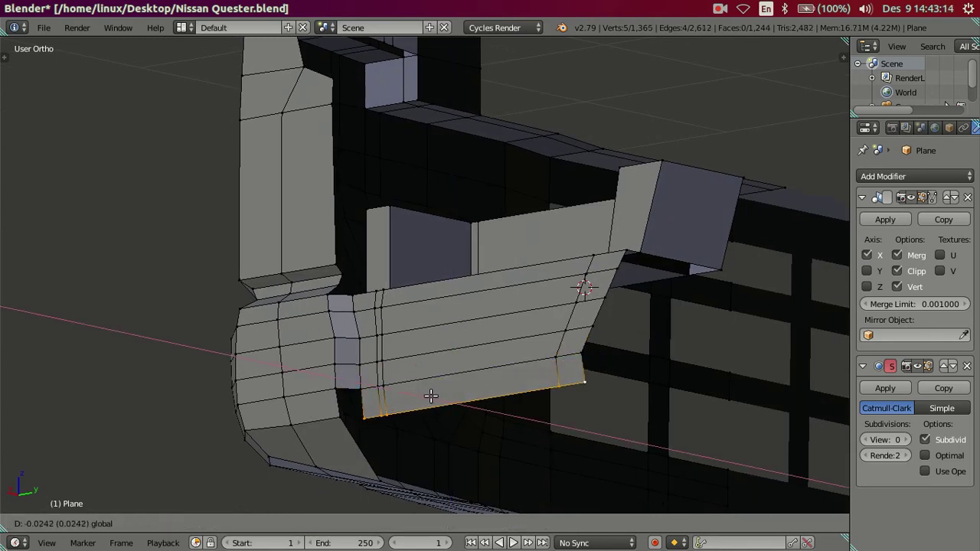
pyautogui.click(433, 399)
# - Fill the gap at the panel's front corner with a new face
pyautogui.moveTo(460, 406); pyautogui.dragTo(536, 291, button='middle')
pyautogui.press('KP_3')
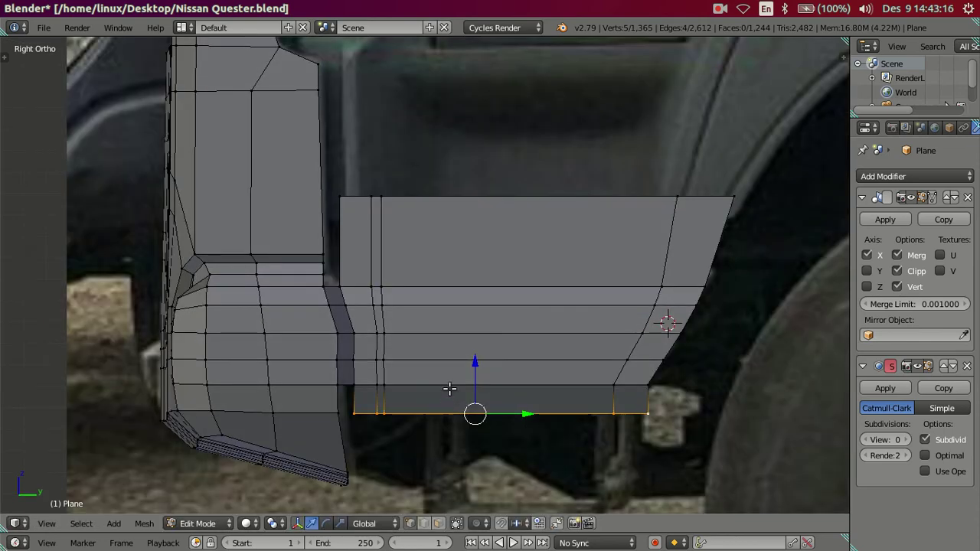
pyautogui.moveTo(483, 392)
pyautogui.mouseDown(button='middle')
pyautogui.moveTo(368, 367)
pyautogui.moveTo(393, 455)
pyautogui.moveTo(431, 335)
pyautogui.moveTo(441, 373)
pyautogui.moveTo(485, 395)
pyautogui.moveTo(486, 357)
pyautogui.moveTo(451, 340)
pyautogui.moveTo(437, 354)
pyautogui.mouseUp(button='middle')
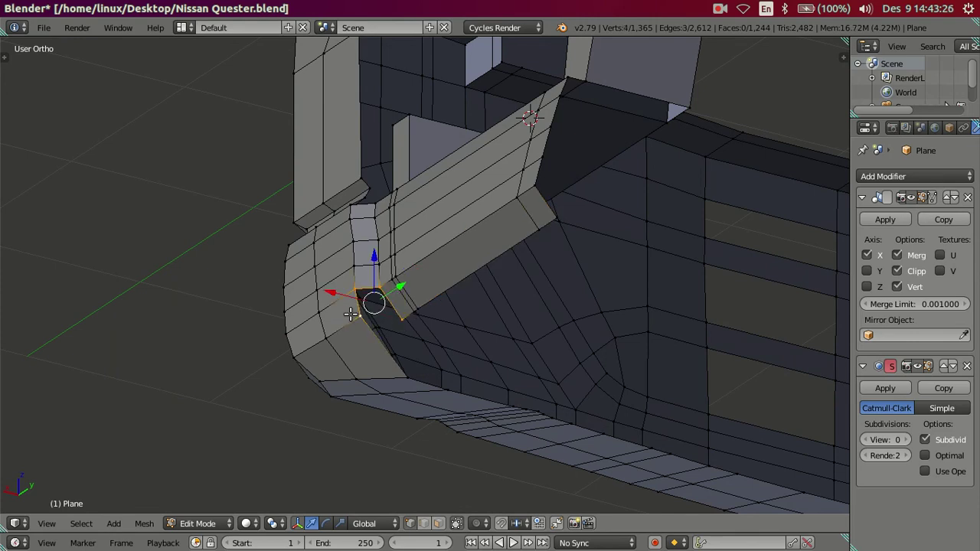
pyautogui.press('a')
pyautogui.moveTo(361, 317)
pyautogui.mouseDown(button='middle')
pyautogui.moveTo(420, 354)
pyautogui.moveTo(434, 334)
pyautogui.moveTo(422, 335)
pyautogui.moveTo(481, 313)
pyautogui.moveTo(510, 343)
pyautogui.moveTo(549, 357)
pyautogui.moveTo(396, 309)
pyautogui.mouseUp(button='middle')
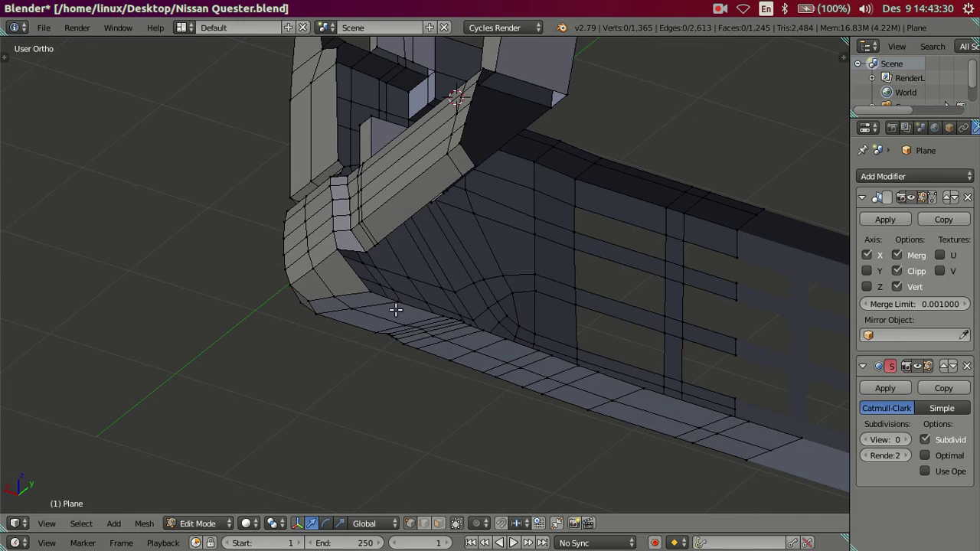
# - Extrude the cab's bottom edge path into a thin lip, positioning it vertically along Z
pyautogui.keyDown('shift'); pyautogui.moveTo(652, 398); pyautogui.dragTo(506, 379, button='middle'); pyautogui.keyUp('shift')
pyautogui.keyDown('ctrl'); pyautogui.rightClick(662, 418); pyautogui.keyUp('ctrl')
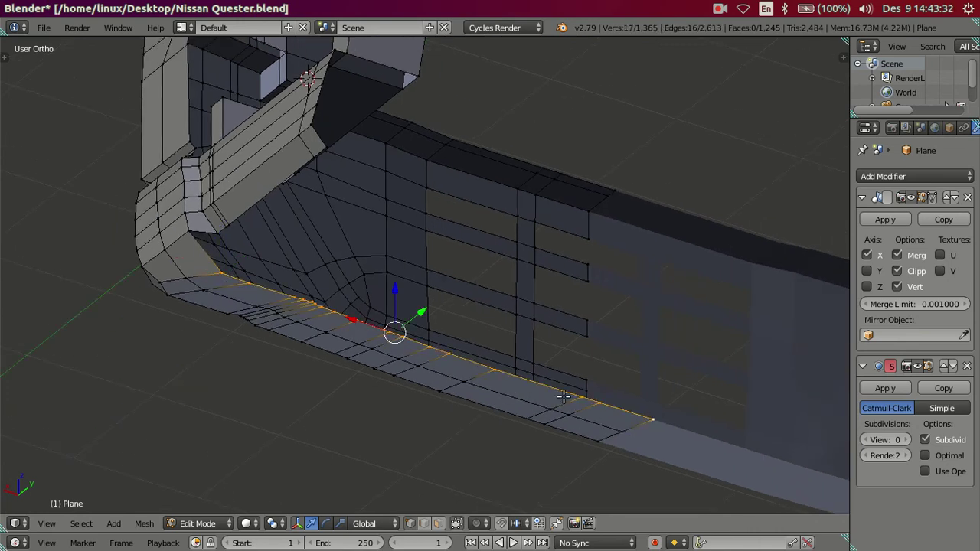
pyautogui.press('e')
pyautogui.rightClick(429, 288)
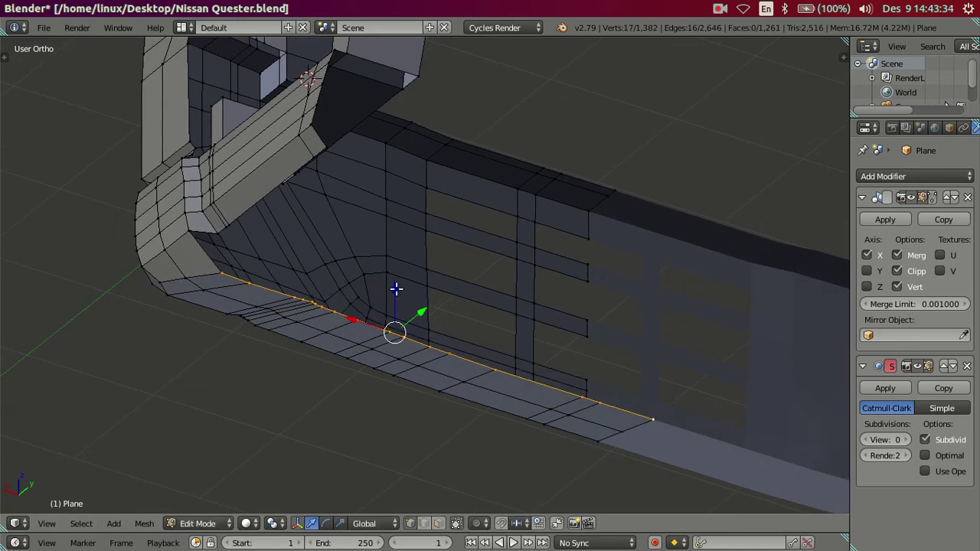
pyautogui.press('g')
pyautogui.press('z')
pyautogui.click(404, 280)
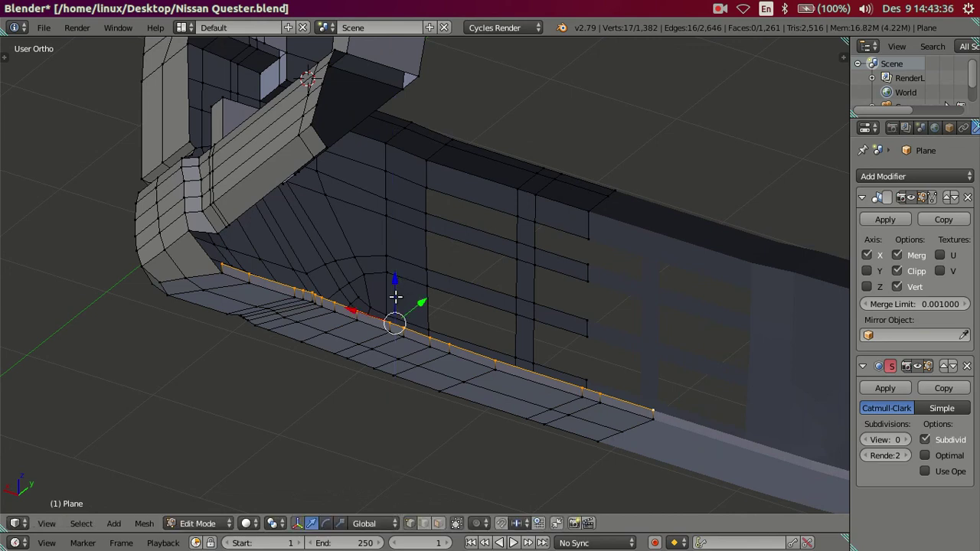
pyautogui.moveTo(404, 279); pyautogui.dragTo(404, 347, button='middle')
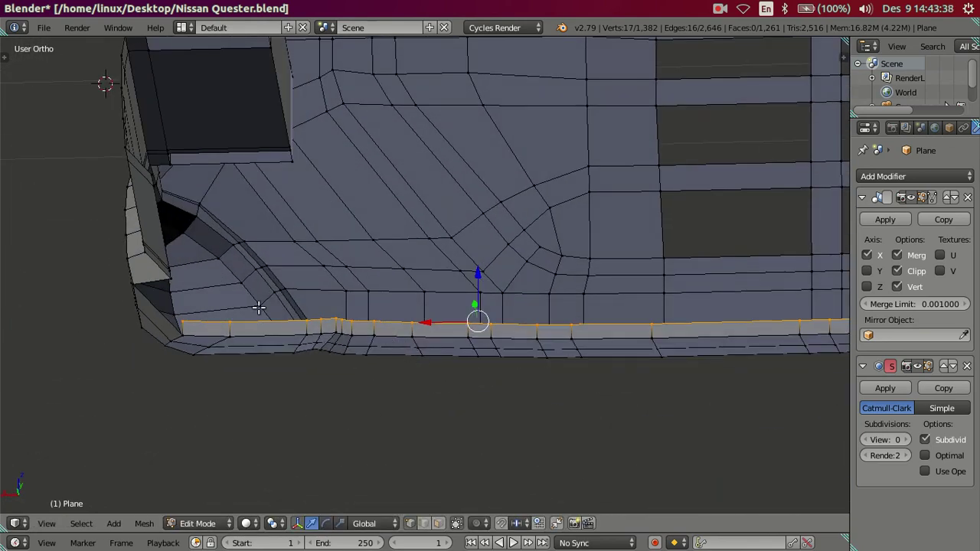
pyautogui.keyDown('shift'); pyautogui.moveTo(259, 307); pyautogui.dragTo(391, 286, button='middle'); pyautogui.keyUp('shift')
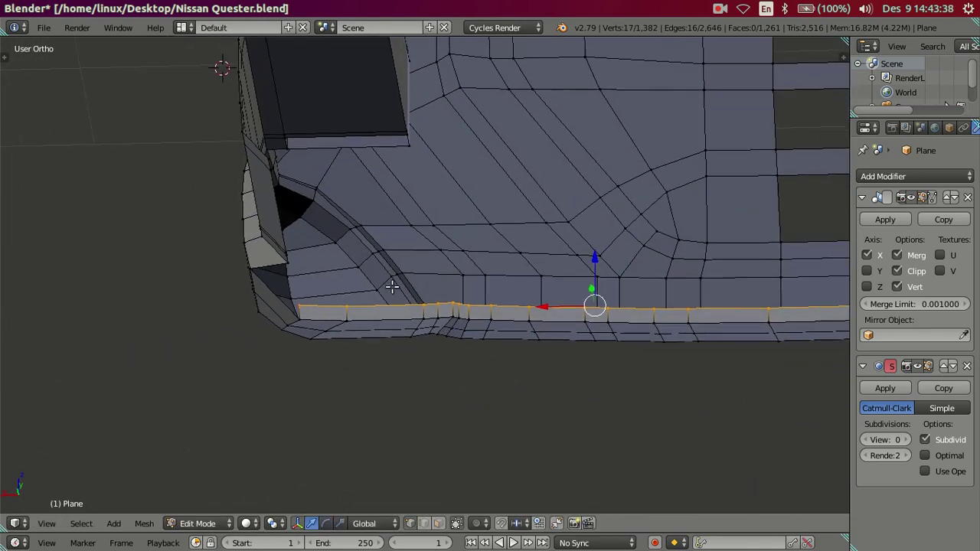
pyautogui.press('g')
pyautogui.press('z')
pyautogui.click(597, 260)
# - Nudge the lip's front corner vertex along X and fill the adjoining corner gap with a face
pyautogui.moveTo(494, 278)
pyautogui.mouseDown(button='middle')
pyautogui.moveTo(554, 212)
pyautogui.moveTo(411, 215)
pyautogui.mouseUp(button='middle')
pyautogui.rightClick(366, 209)
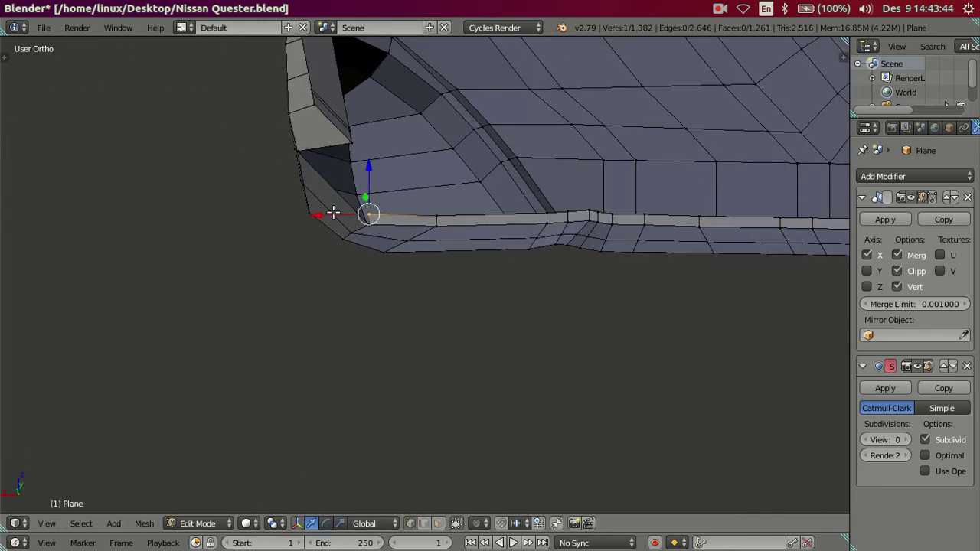
pyautogui.press('g')
pyautogui.press('x')
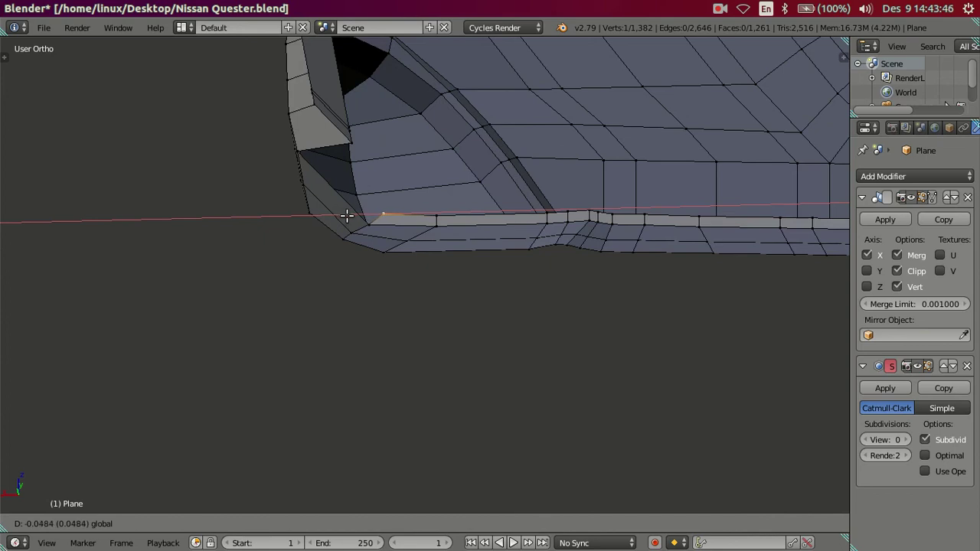
pyautogui.click(347, 216)
pyautogui.moveTo(352, 215); pyautogui.dragTo(415, 174, button='middle')
pyautogui.keyDown('ctrl'); pyautogui.rightClick(315, 256); pyautogui.keyUp('ctrl')
pyautogui.press('f')
pyautogui.moveTo(343, 236); pyautogui.dragTo(427, 262, button='middle')
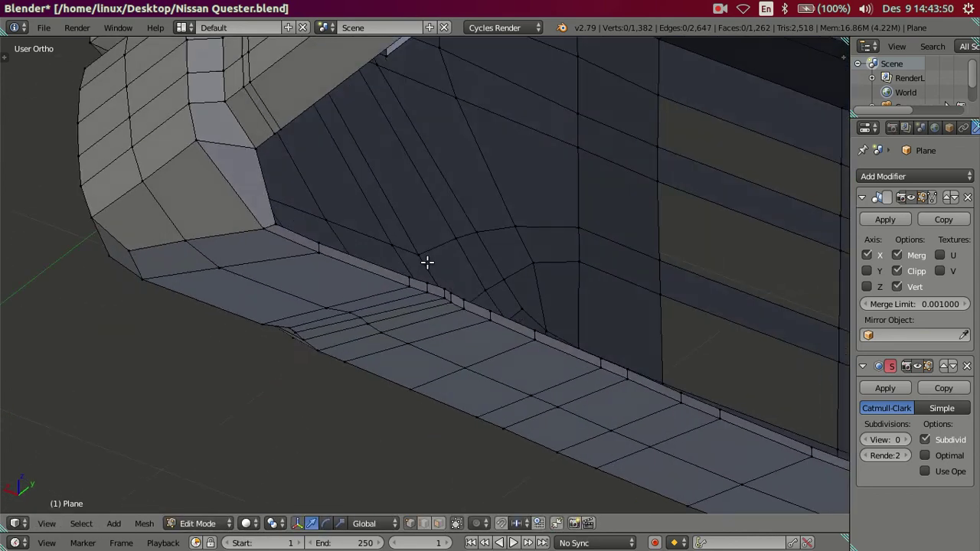
pyautogui.scroll(-2, 422, 260)
# - Preview the whole truck cab with Subdivision viewport level 2, inspecting the smoothed underside
pyautogui.press('Tab')
pyautogui.scroll(3, 489, 191)
pyautogui.moveTo(490, 191)
pyautogui.mouseDown(button='middle')
pyautogui.moveTo(434, 254)
pyautogui.moveTo(457, 258)
pyautogui.mouseUp(button='middle')
pyautogui.scroll(-3, 465, 280)
pyautogui.scroll(4, 401, 231)
pyautogui.moveTo(401, 231); pyautogui.dragTo(429, 245, button='middle')
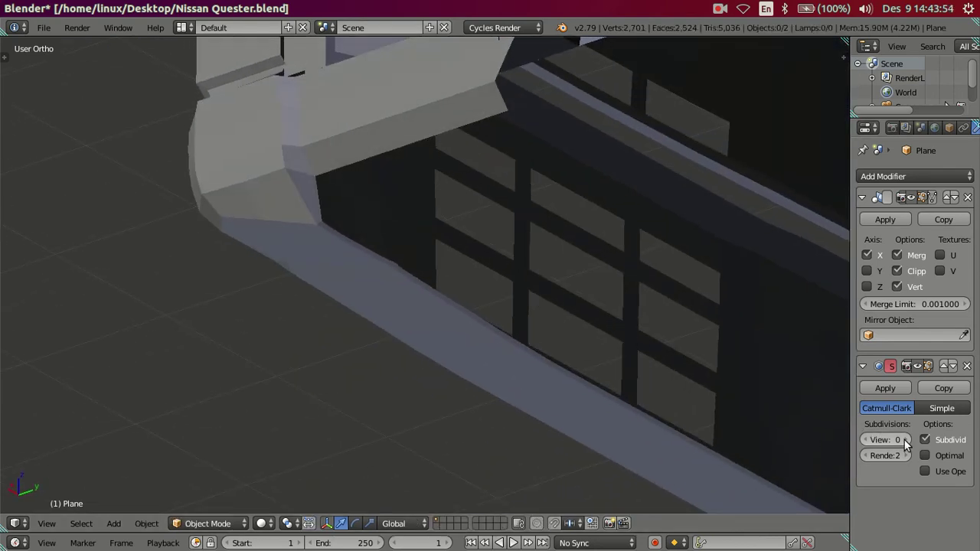
pyautogui.click(904, 441)
pyautogui.click(904, 440)
pyautogui.scroll(2, 539, 334)
pyautogui.moveTo(540, 333)
pyautogui.mouseDown(button='middle')
pyautogui.moveTo(643, 344)
pyautogui.moveTo(489, 280)
pyautogui.moveTo(412, 198)
pyautogui.moveTo(467, 158)
pyautogui.moveTo(409, 306)
pyautogui.moveTo(551, 183)
pyautogui.moveTo(589, 221)
pyautogui.moveTo(597, 245)
pyautogui.moveTo(618, 251)
pyautogui.moveTo(441, 259)
pyautogui.moveTo(367, 307)
pyautogui.moveTo(521, 326)
pyautogui.moveTo(536, 296)
pyautogui.mouseUp(button='middle')
pyautogui.scroll(-2, 639, 340)
pyautogui.scroll(2, 459, 264)
# - Reset the subdivision viewport level to 0, view through the camera, and save over Nissan Quester.blend
pyautogui.press('Tab')
pyautogui.press('Tab')
pyautogui.click(864, 438)
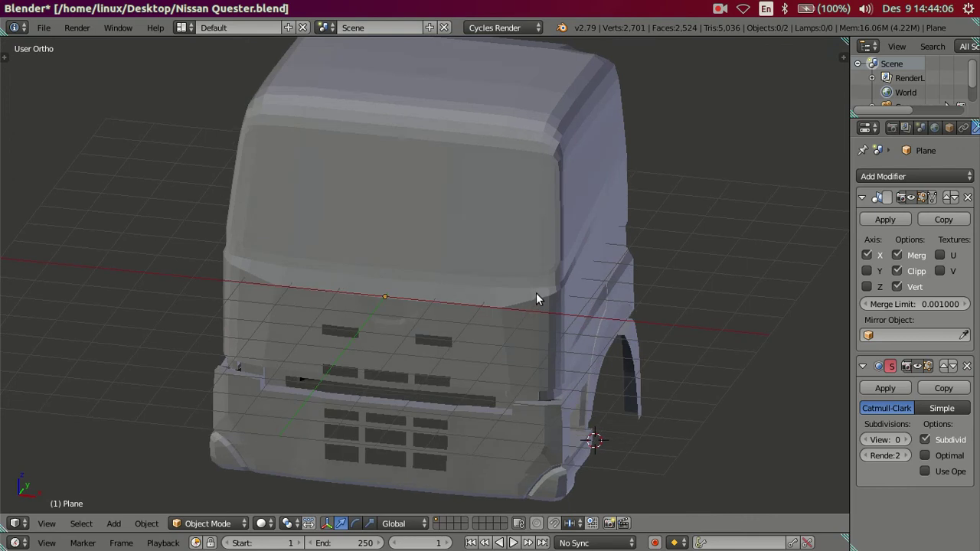
pyautogui.scroll(-3, 541, 289)
pyautogui.press('ctrl+alt+KP_0')
pyautogui.hotkey('ctrl', 's')
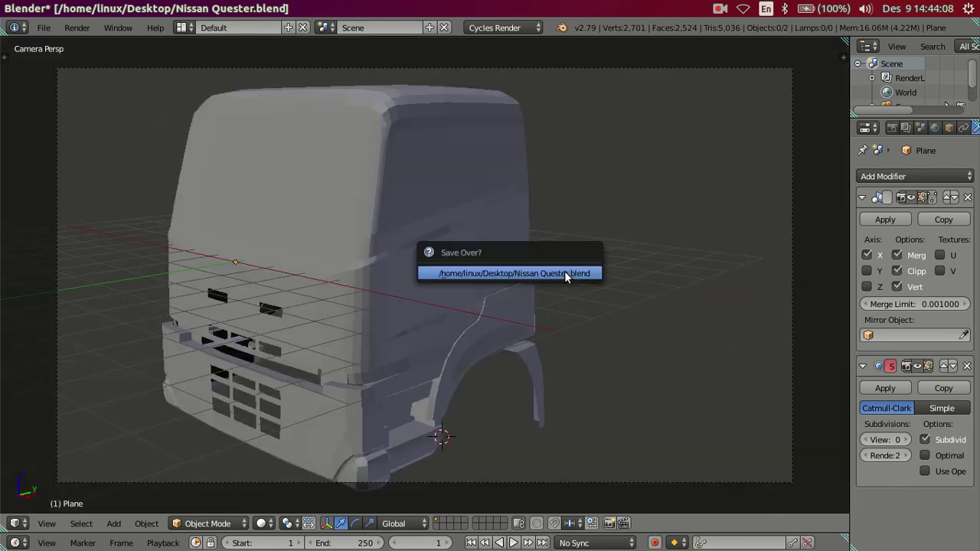